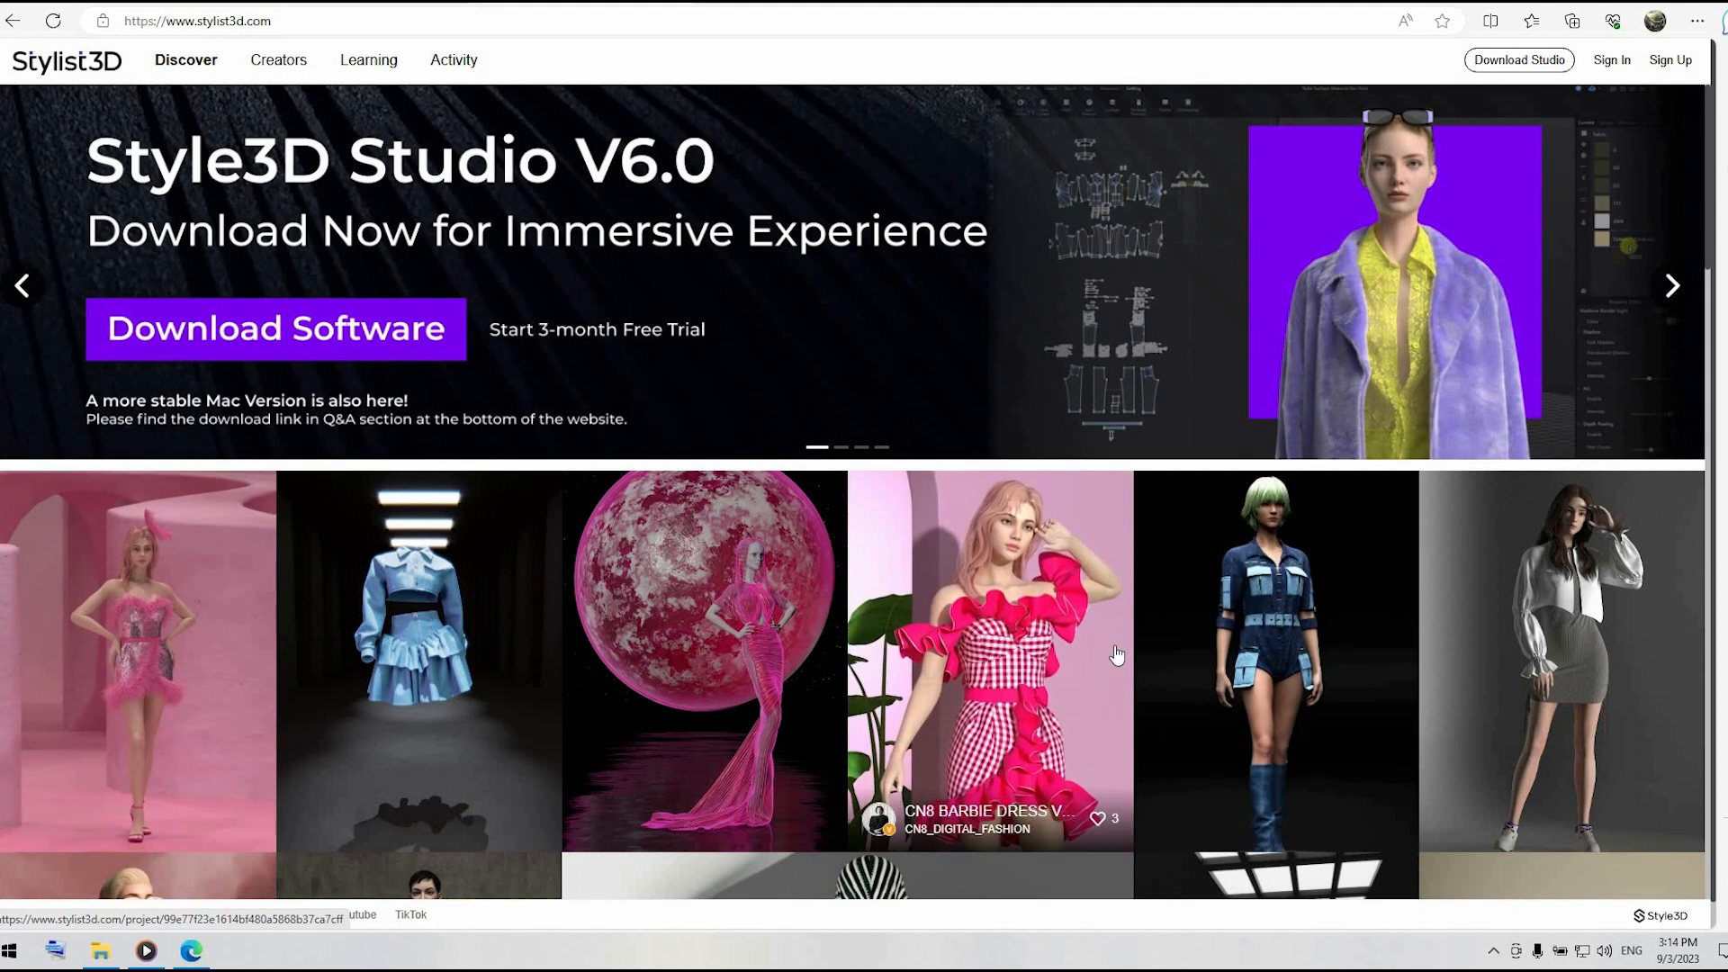
# - Browse the design gallery on the Stylist3D site and open its Learning page
pyautogui.scroll(-4, 1115, 652)
pyautogui.scroll(-15, 1114, 651)
pyautogui.scroll(5, 1006, 652)
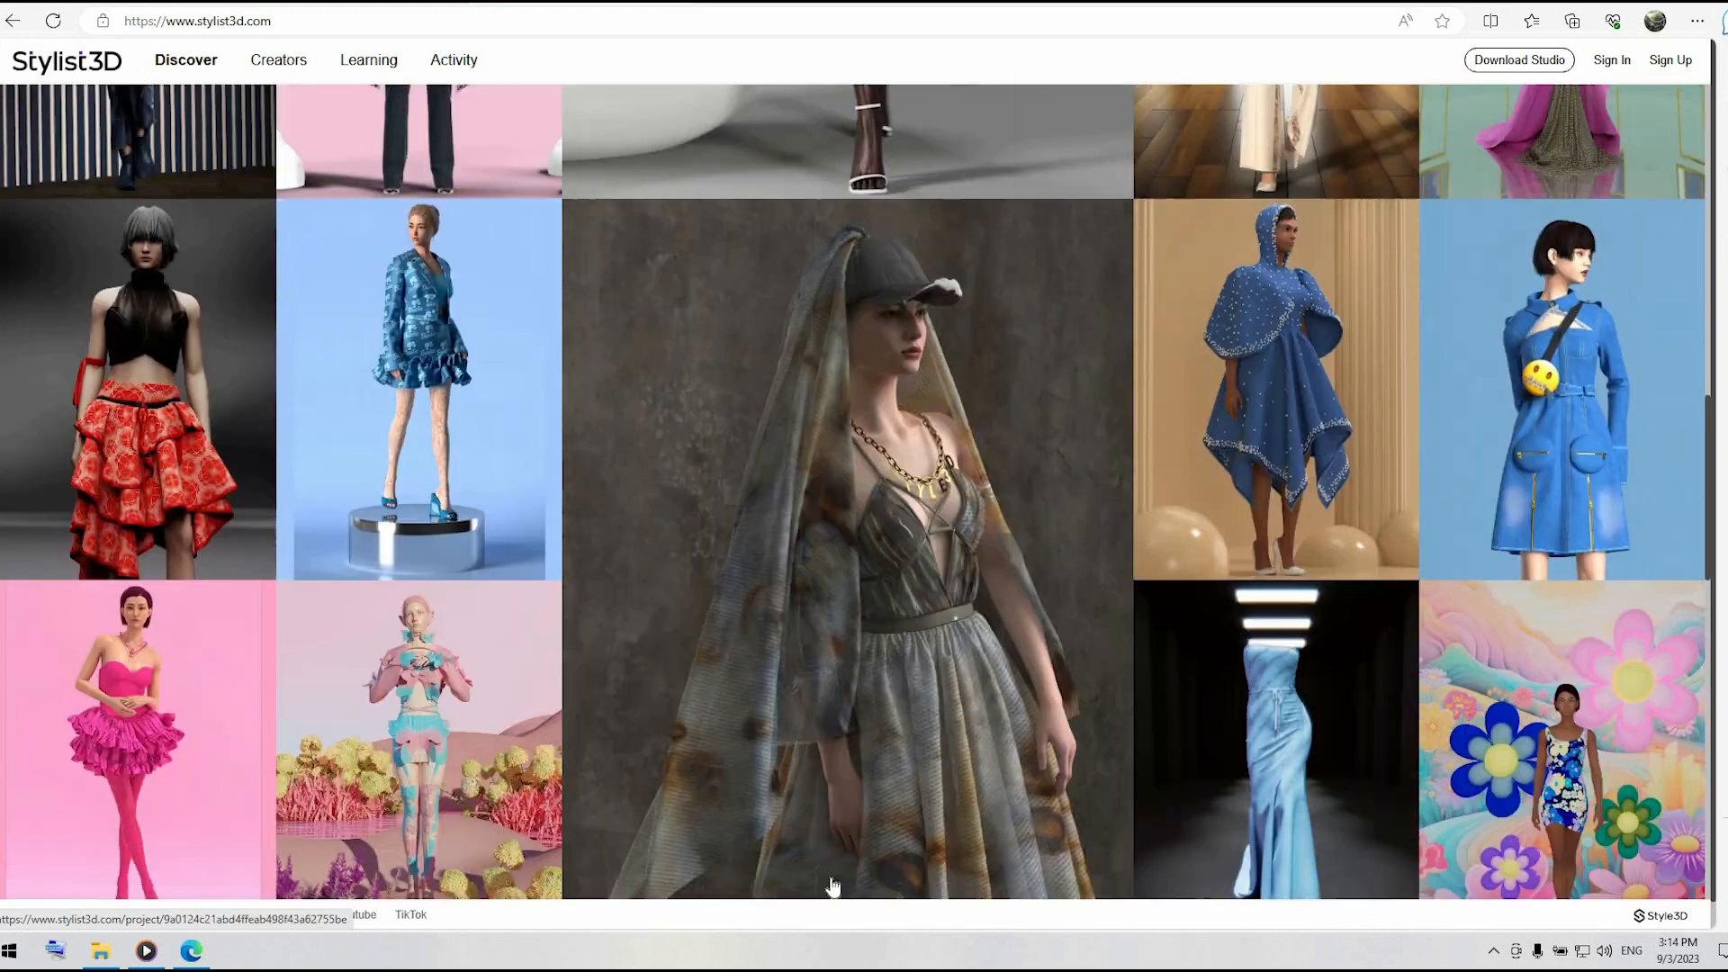
pyautogui.scroll(10, 956, 641)
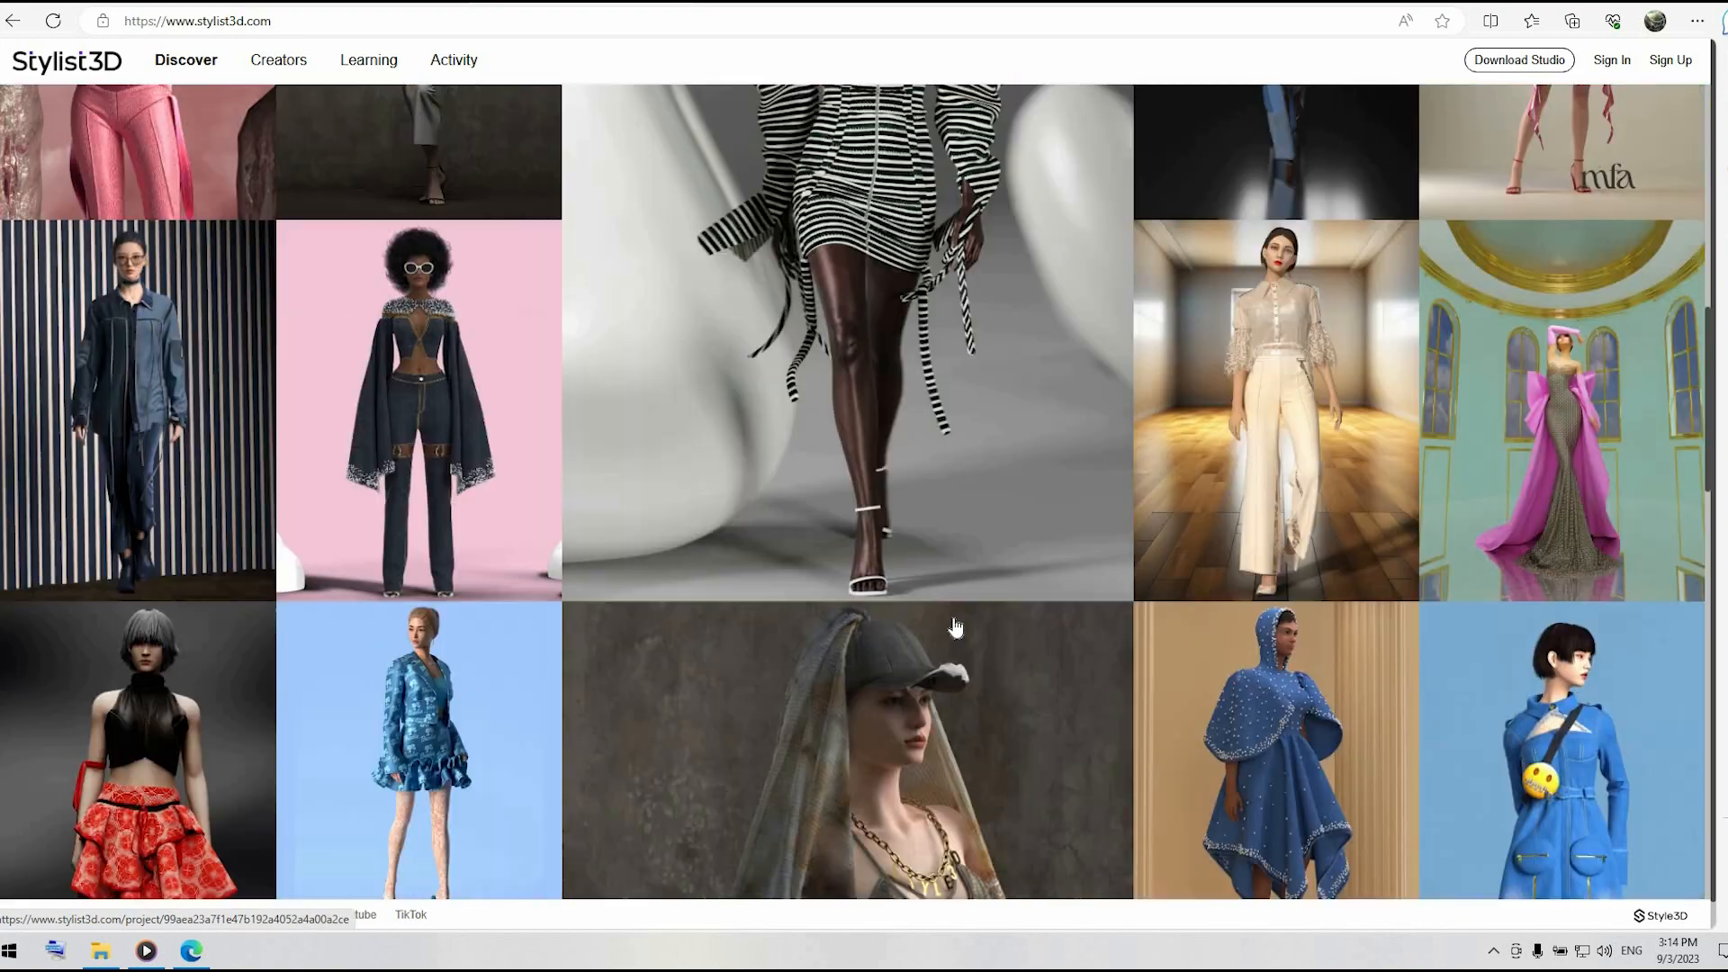
pyautogui.click(390, 64)
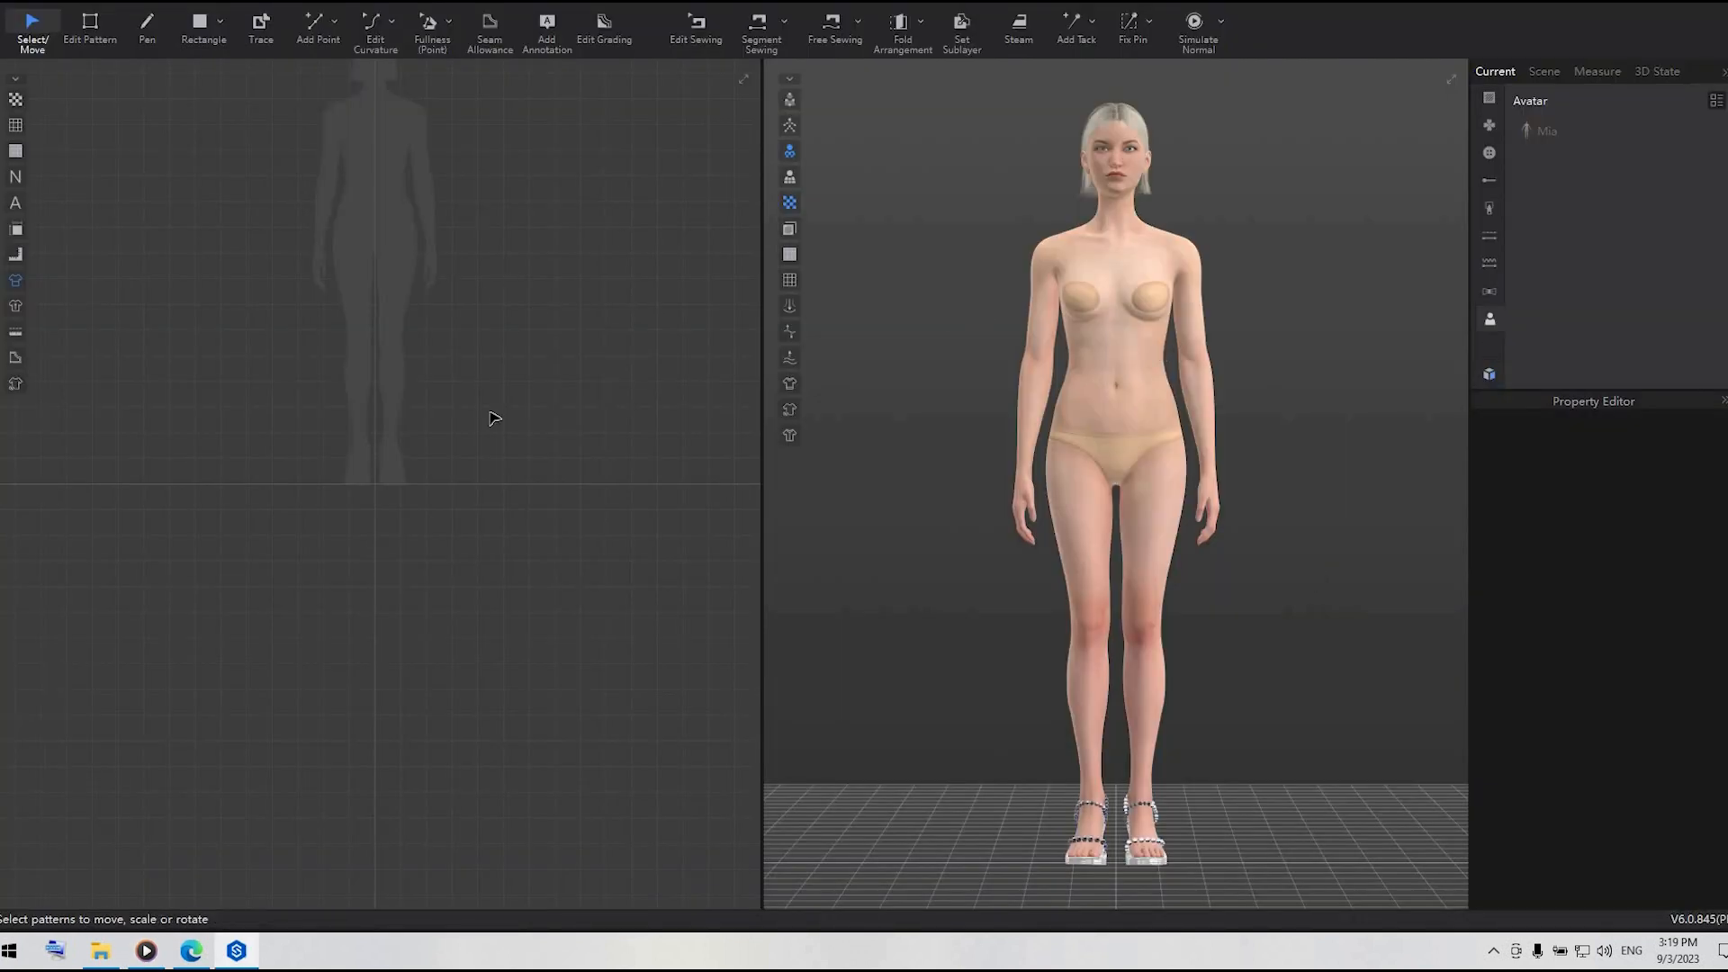
# - In Style3D Studio, load the Women_Shirt garment from the resource library using the Open load type
pyautogui.moveTo(488, 419); pyautogui.dragTo(508, 622, button='middle')
pyautogui.scroll(3, 493, 405)
pyautogui.scroll(-2, 494, 405)
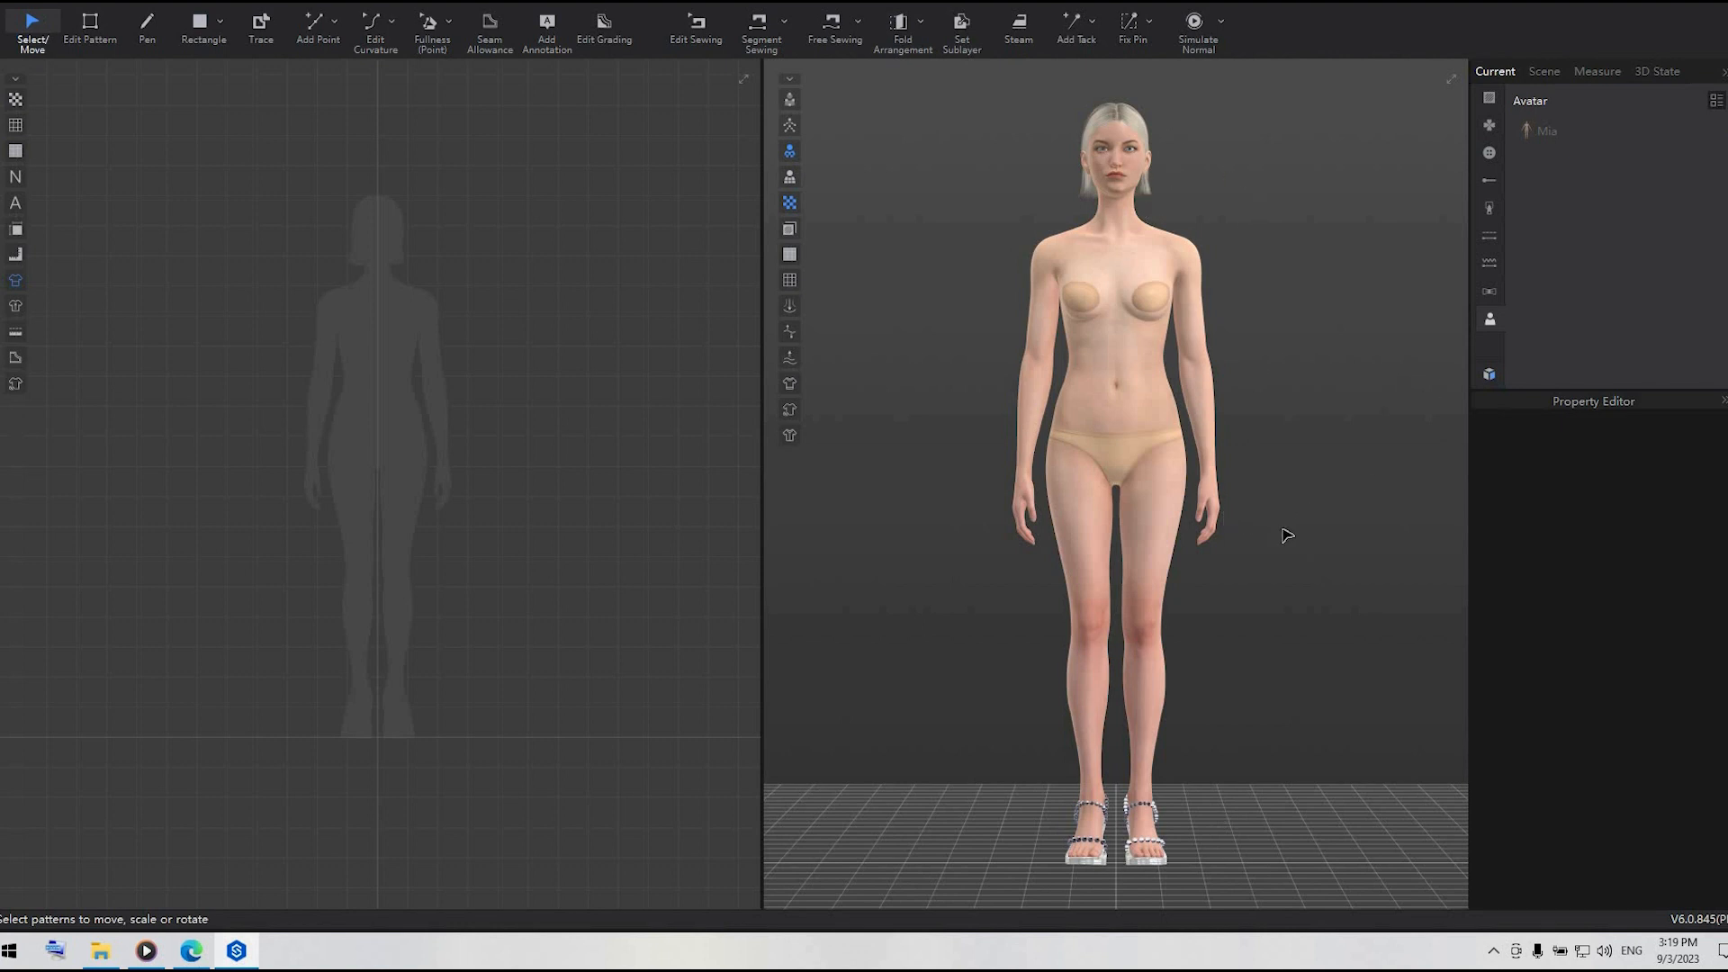
pyautogui.moveTo(1288, 535); pyautogui.dragTo(1288, 527, button='right')
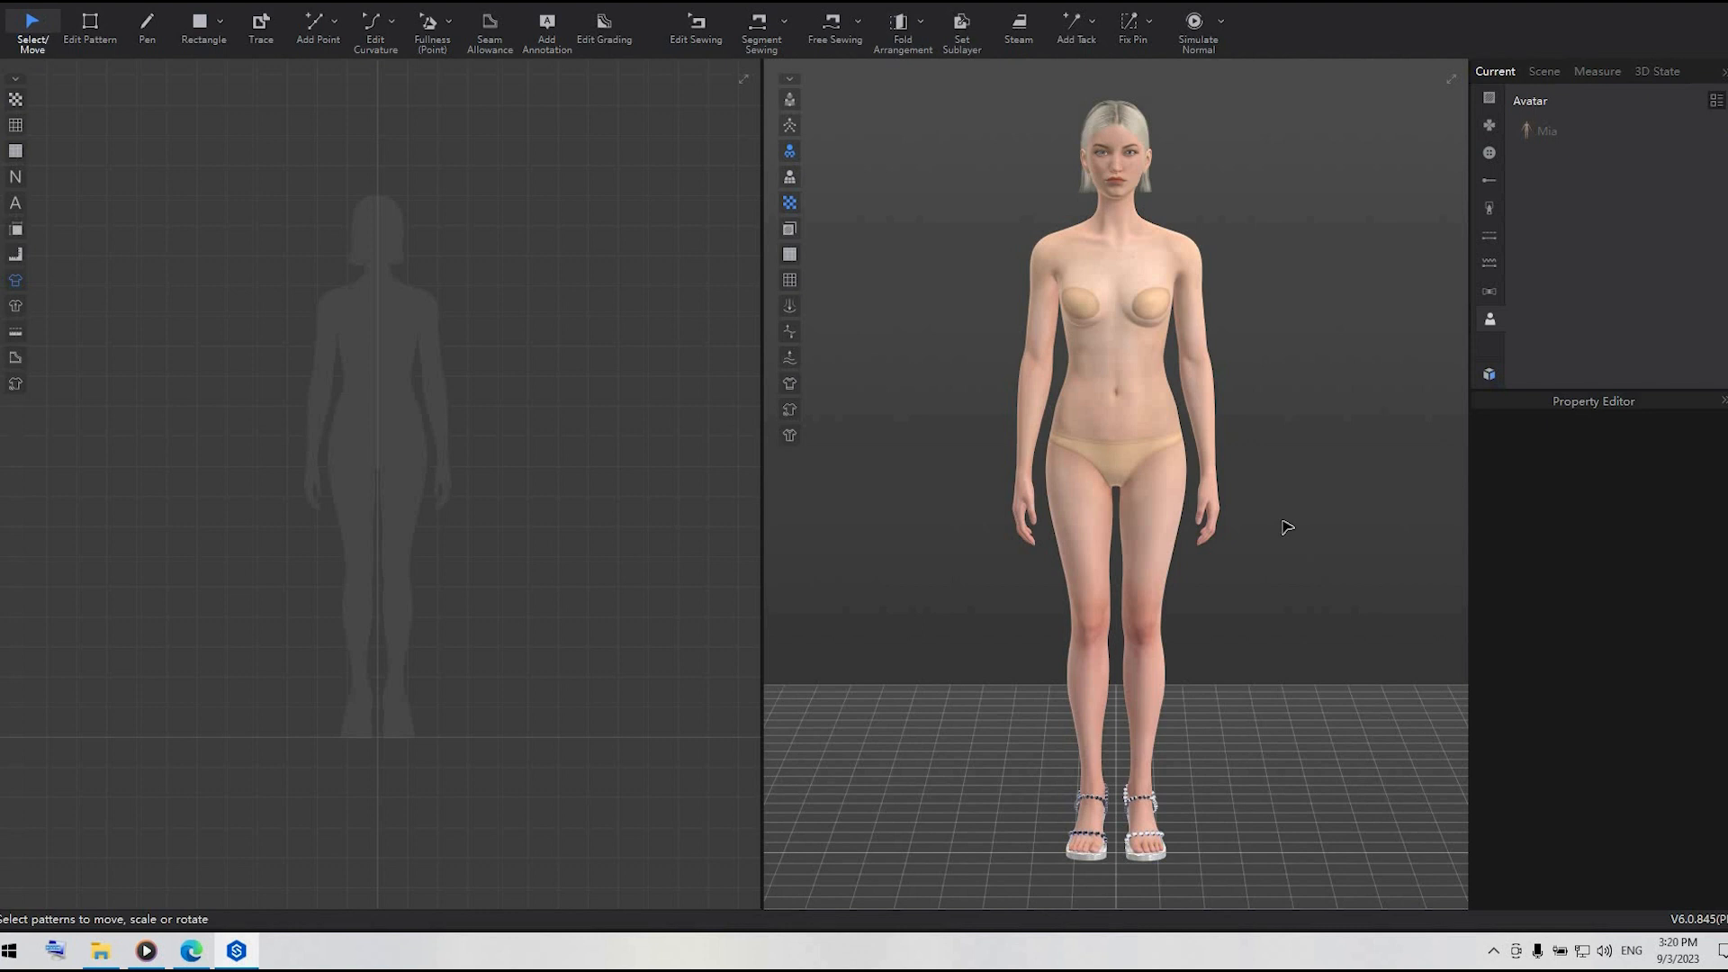
pyautogui.click(1490, 374)
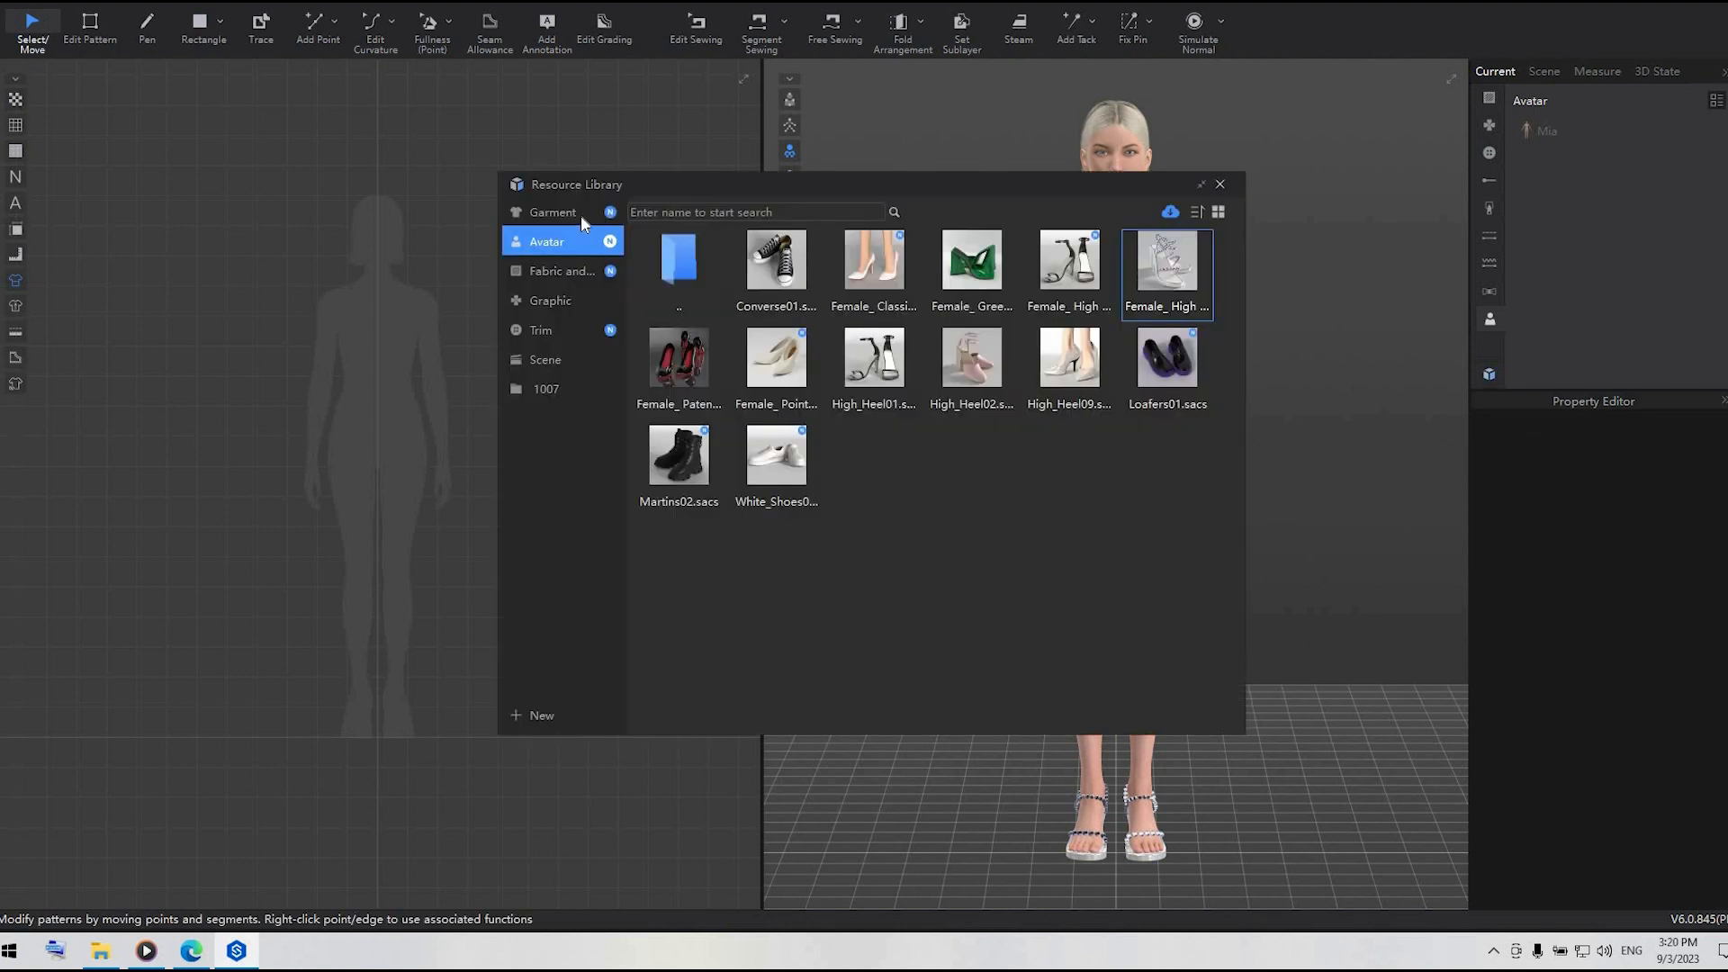
pyautogui.click(581, 214)
pyautogui.doubleClick(766, 270)
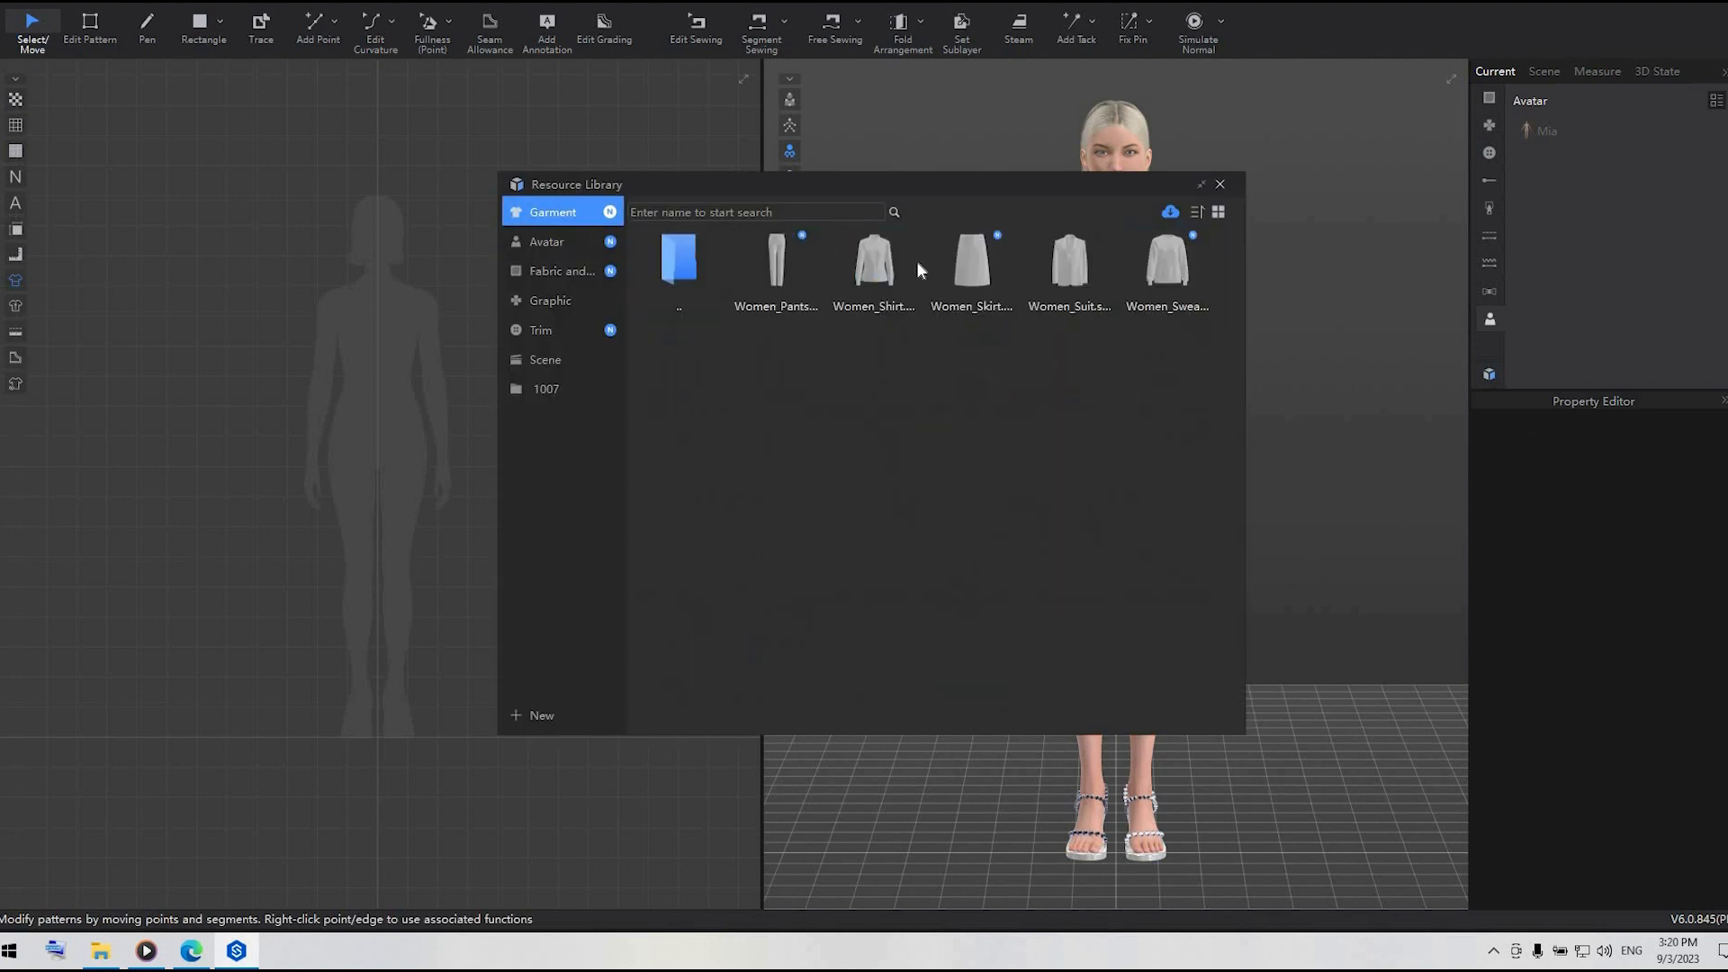
pyautogui.doubleClick(882, 266)
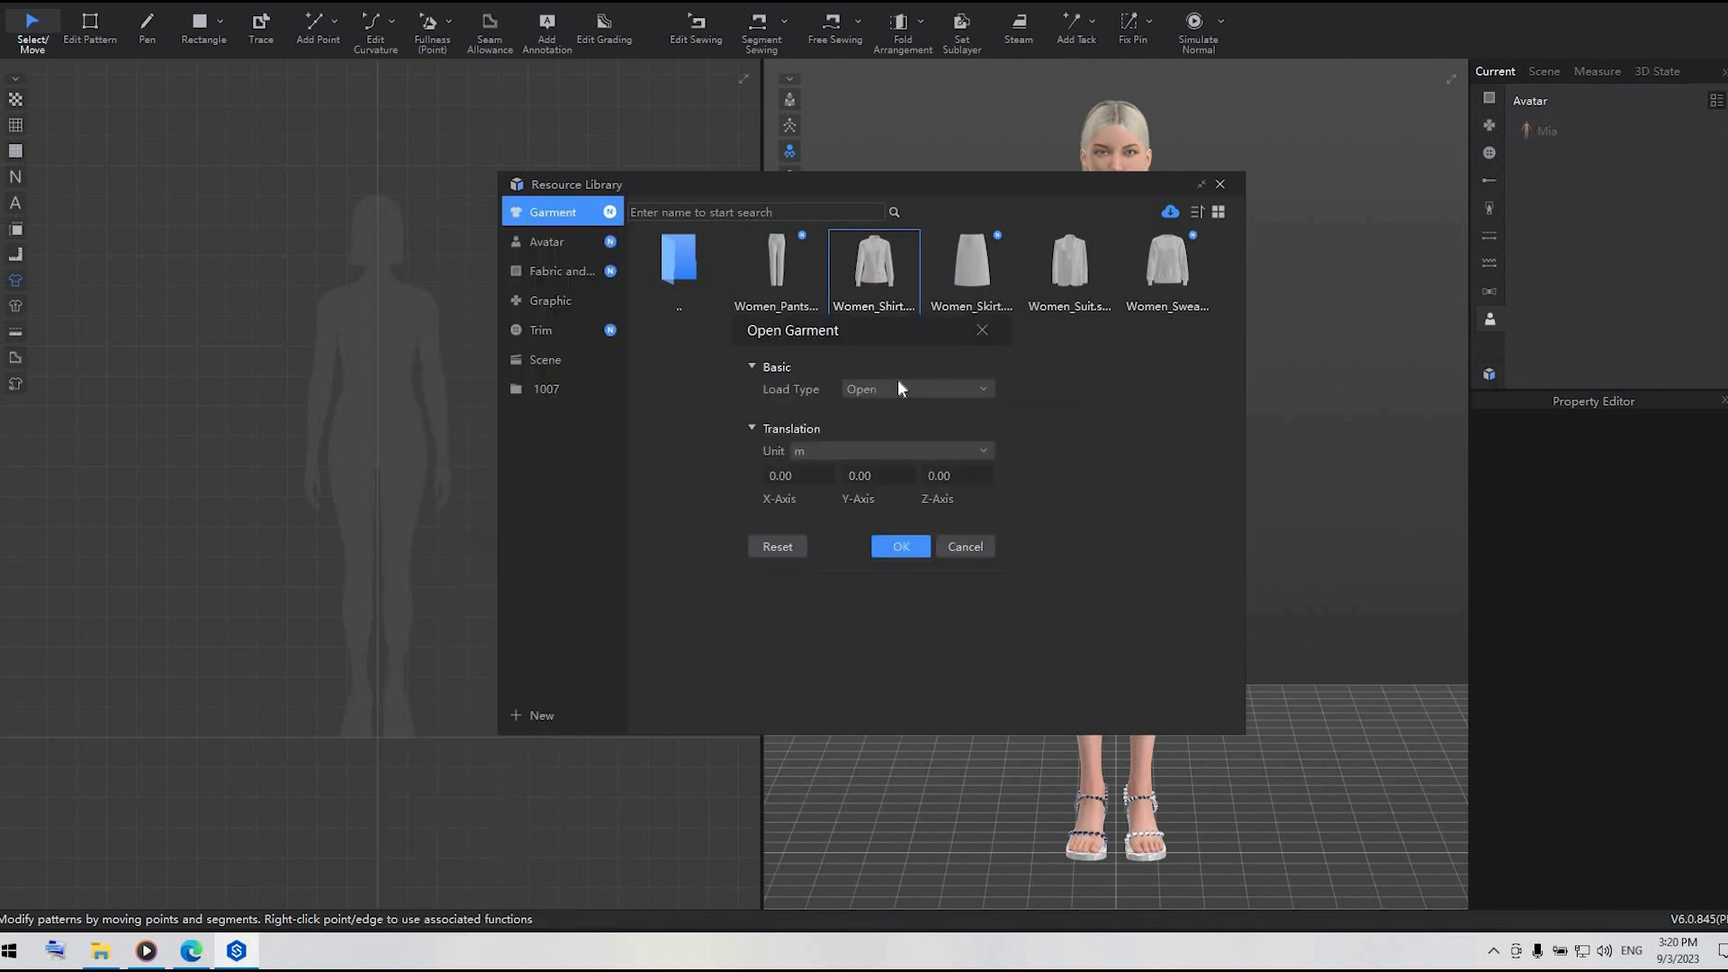
pyautogui.click(901, 546)
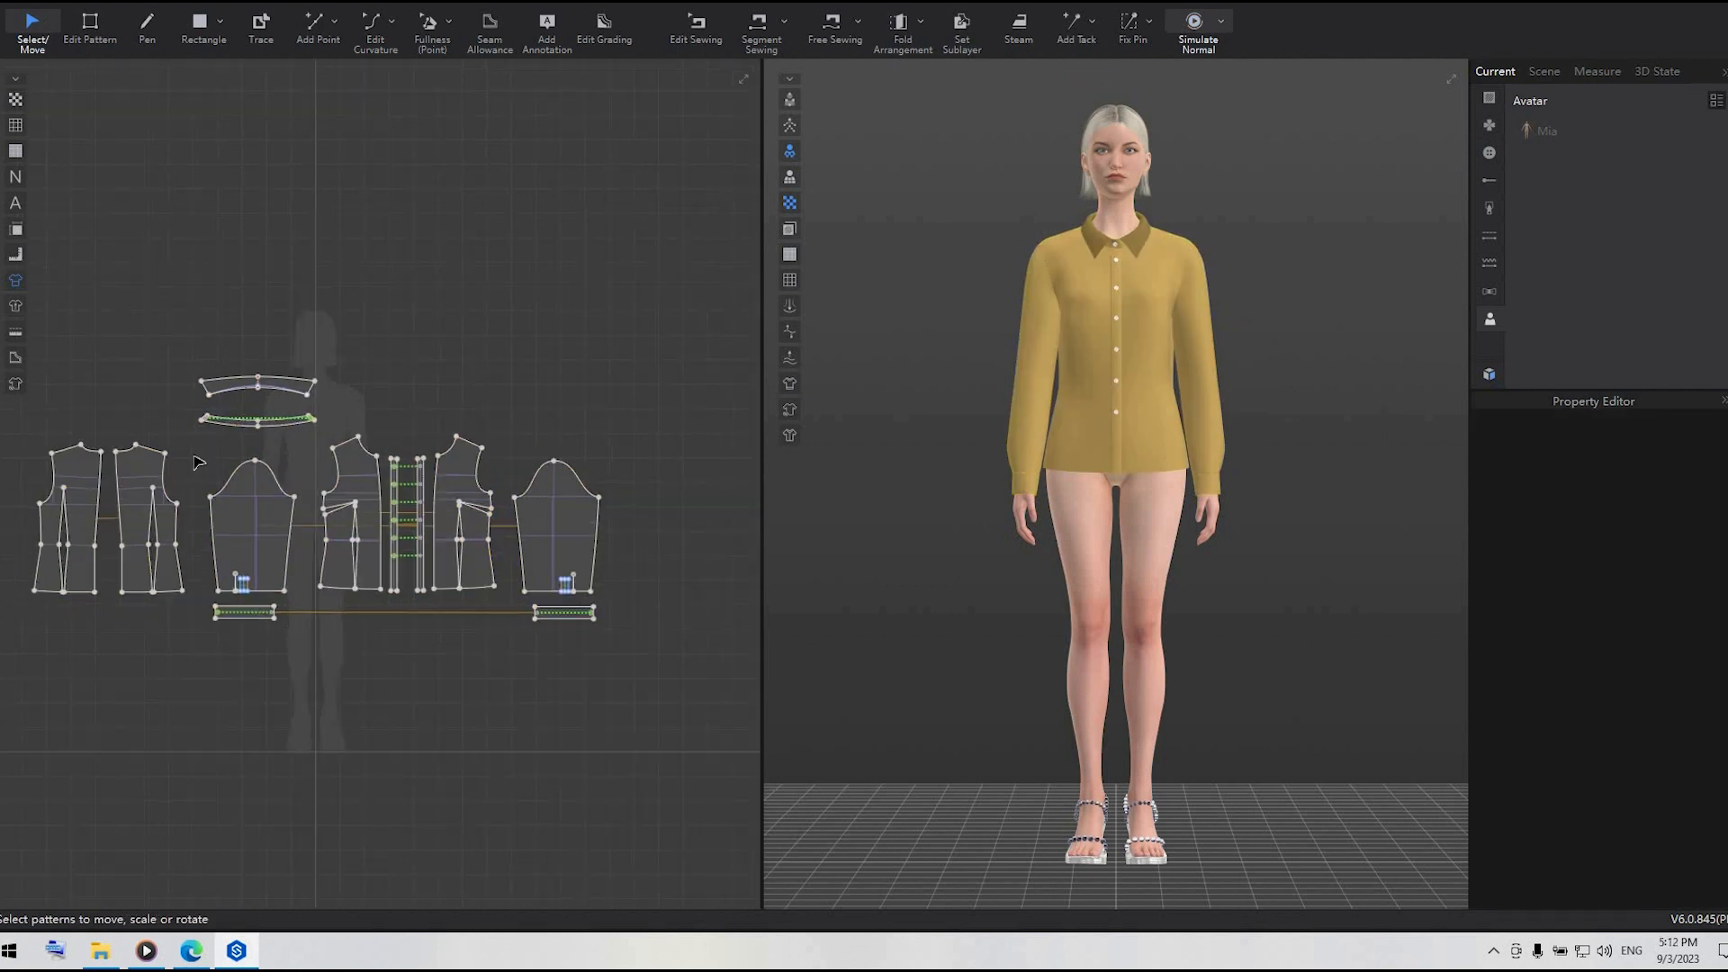
# - Delete the left-hand sleeve pattern with its cuff and remove the buttons and buttonholes from the front plackets
pyautogui.moveTo(198, 462); pyautogui.dragTo(293, 657)
pyautogui.press('Delete')
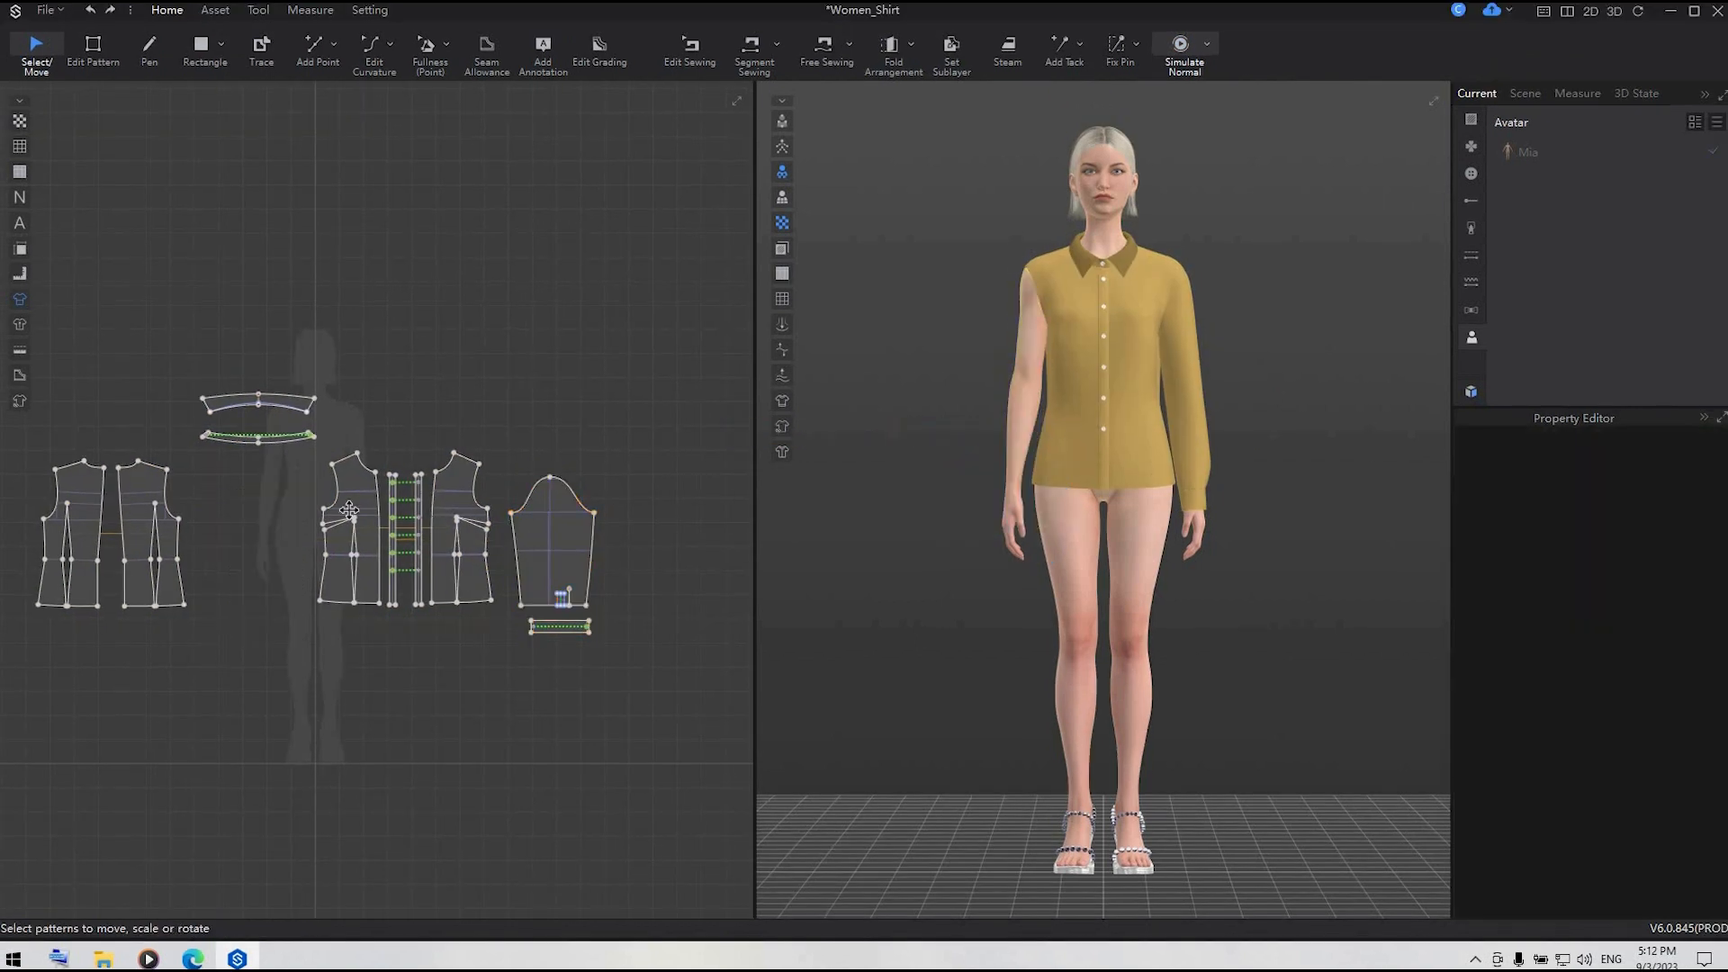
pyautogui.scroll(5, 349, 510)
pyautogui.moveTo(343, 478); pyautogui.dragTo(245, 394, button='middle')
pyautogui.click(214, 10)
pyautogui.click(334, 50)
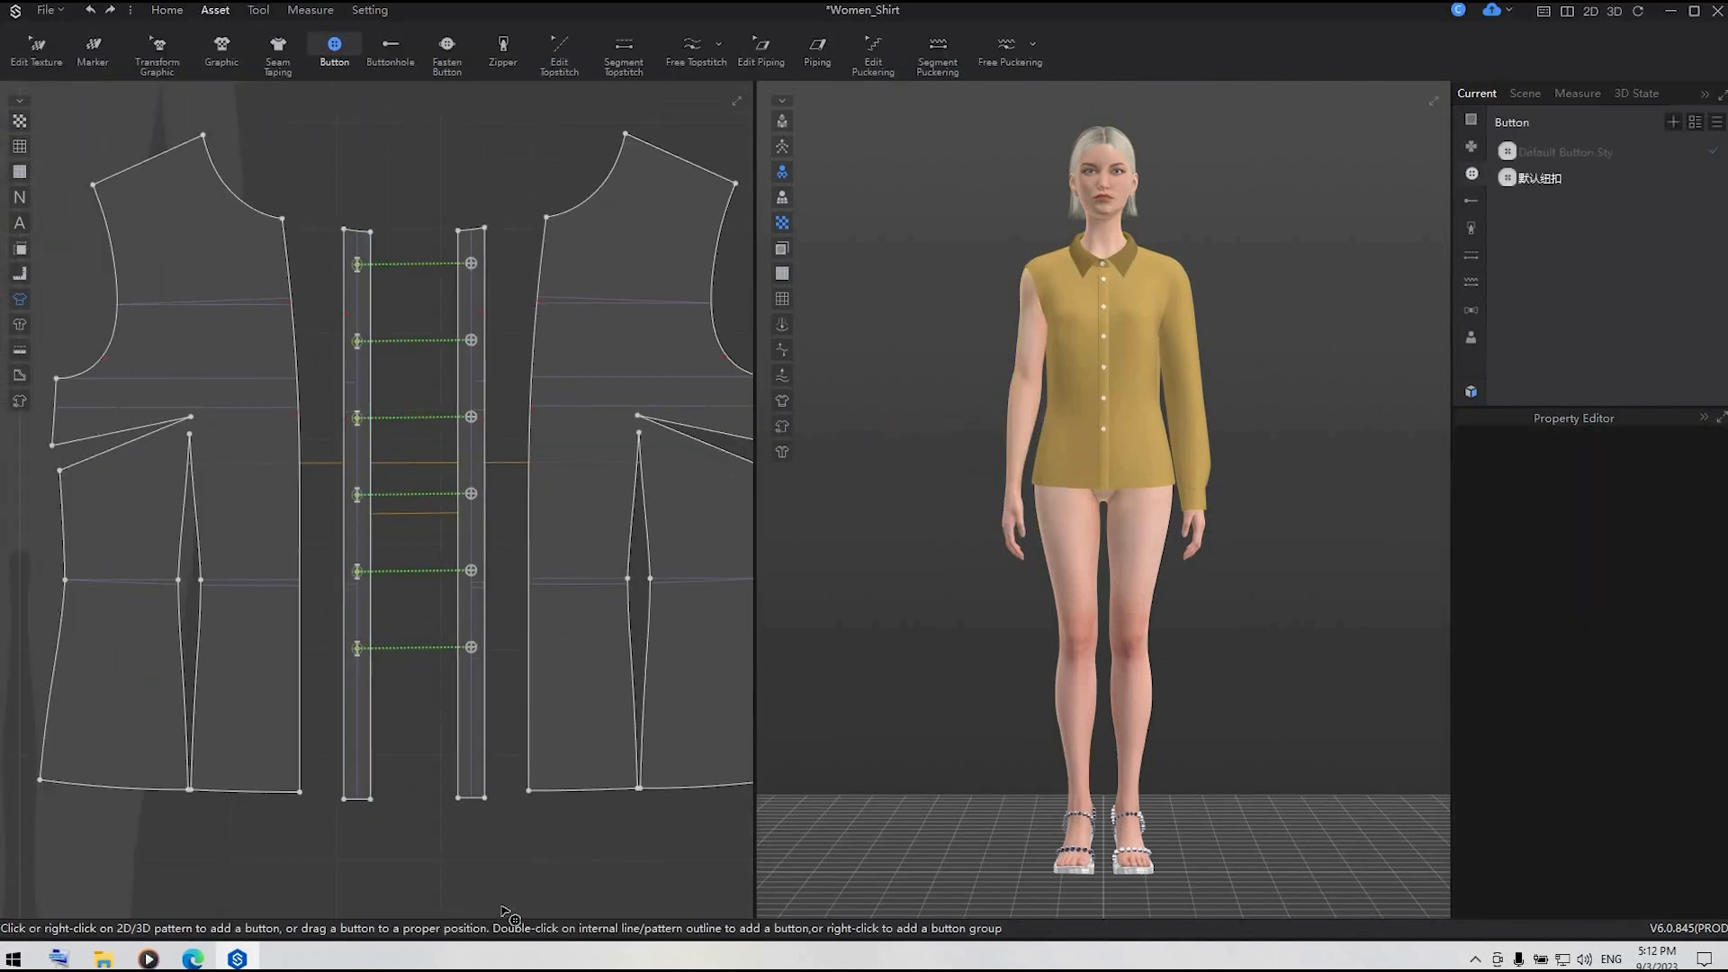
pyautogui.click(390, 49)
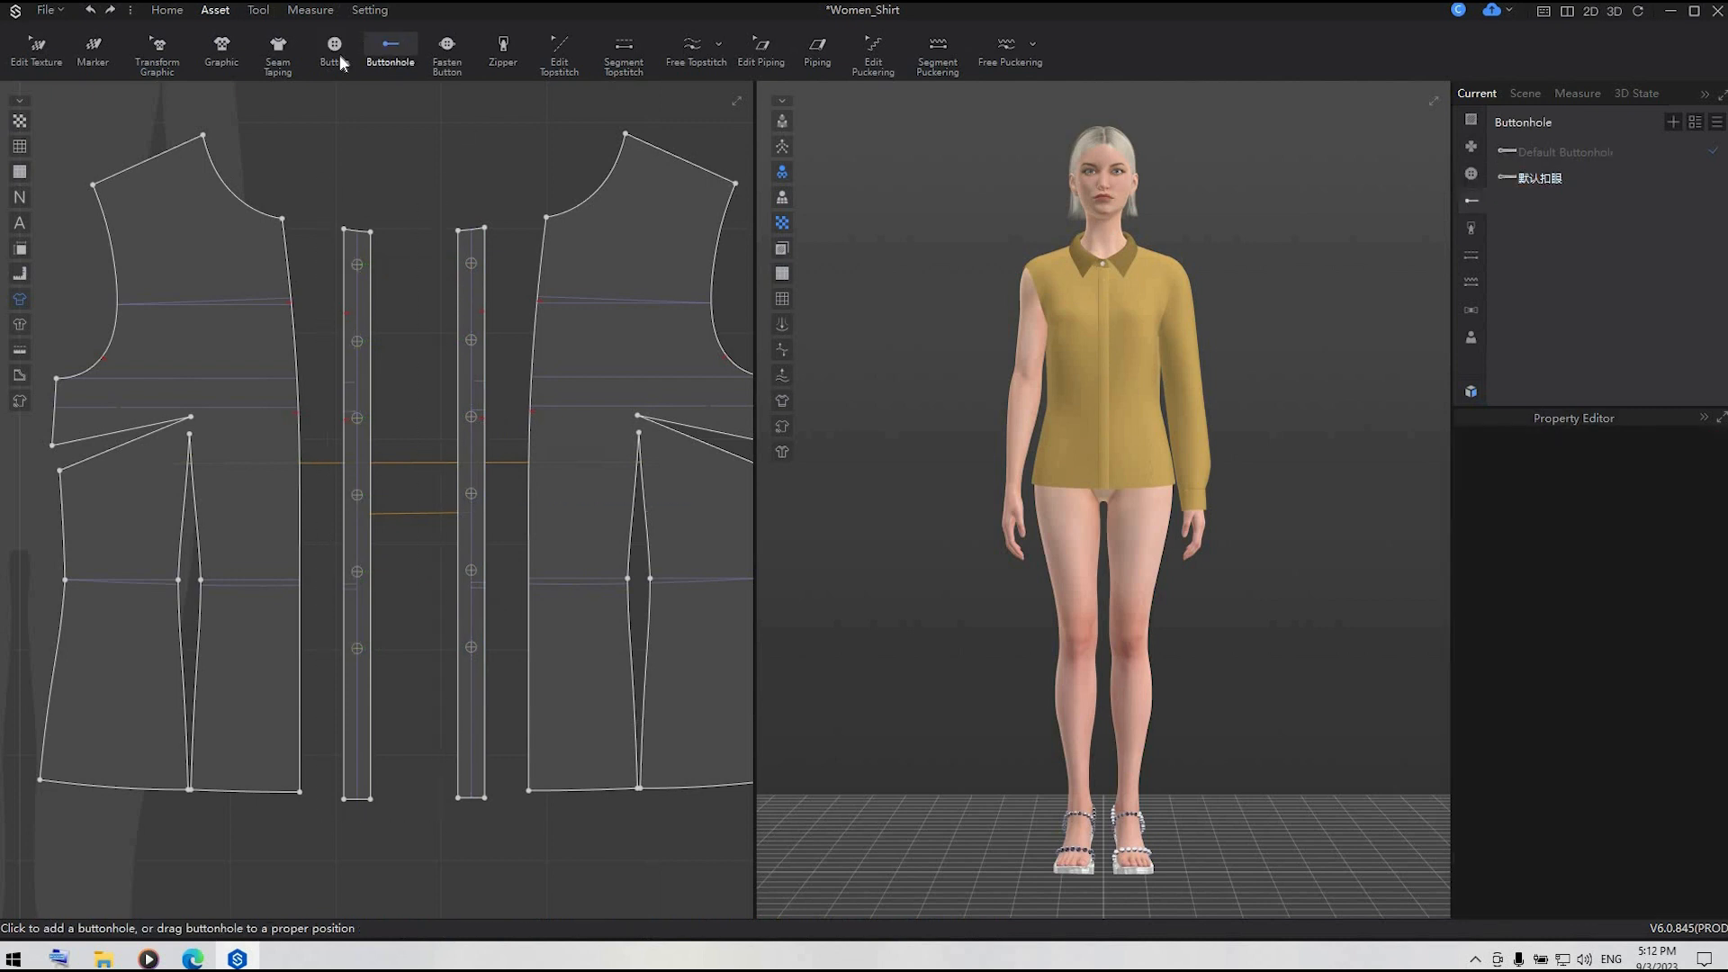
# - Draw a vertical centre line down the front placket and split the plackets along it
pyautogui.click(168, 10)
pyautogui.click(150, 50)
pyautogui.click(528, 695)
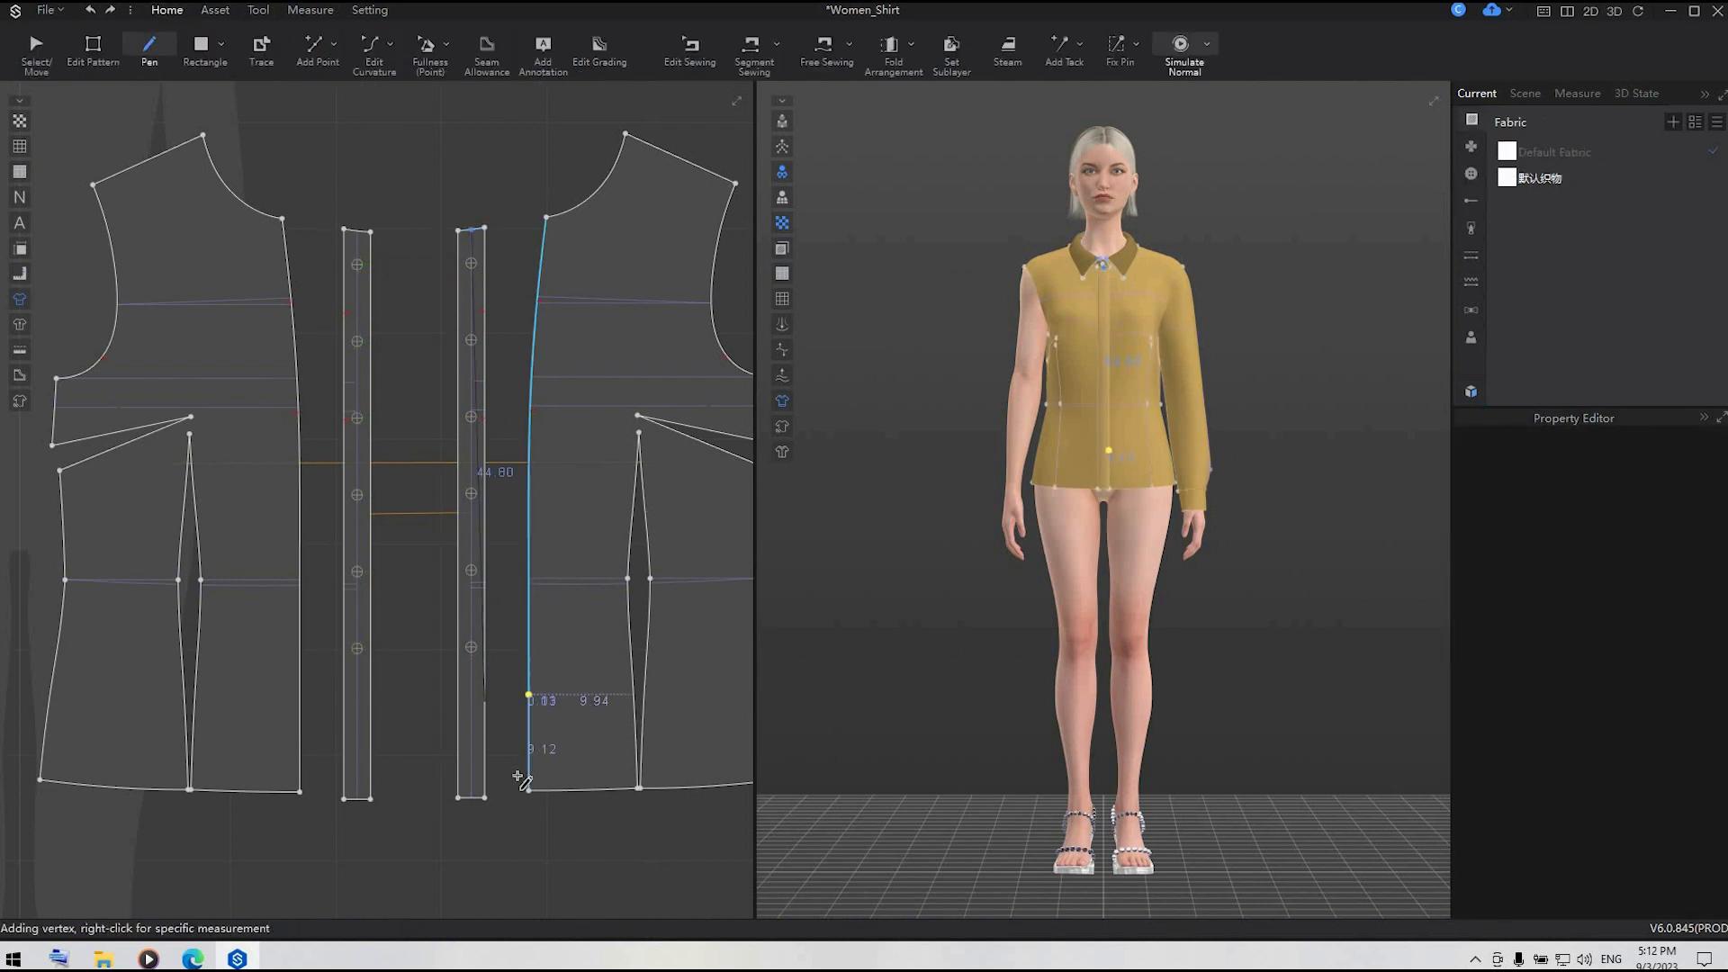
pyautogui.doubleClick(471, 797)
pyautogui.click(102, 49)
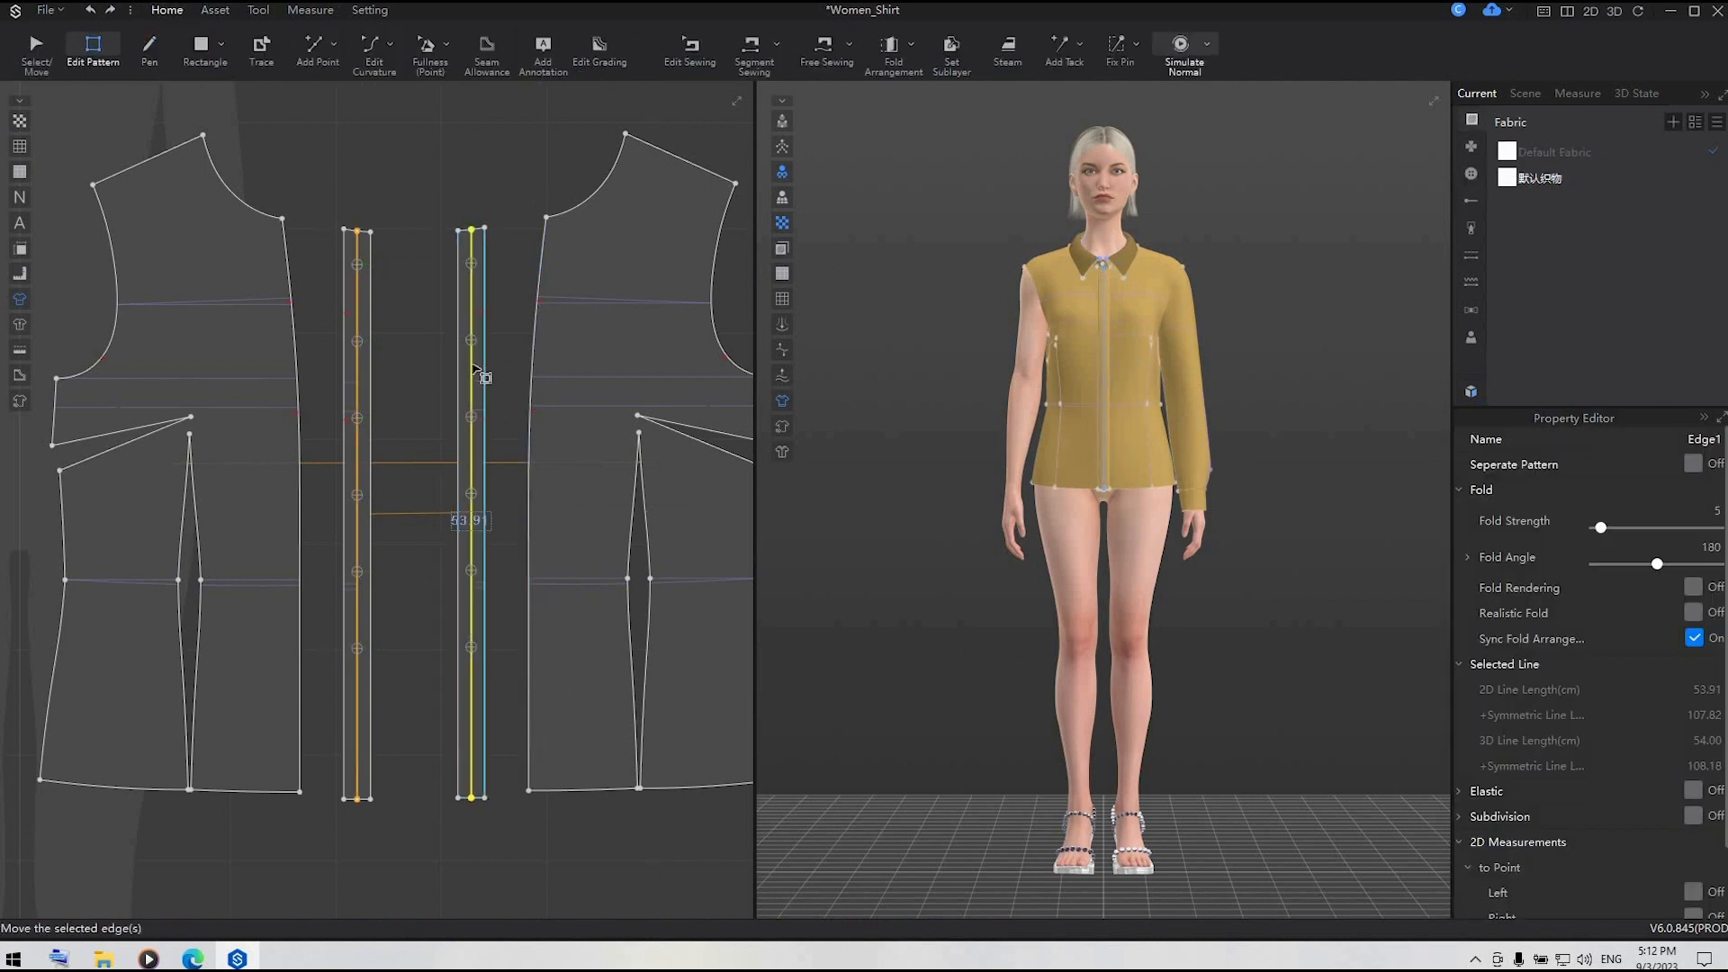
pyautogui.rightClick(475, 370)
pyautogui.click(507, 494)
# - Delete the left-hand half of each split front placket
pyautogui.click(36, 49)
pyautogui.click(466, 351)
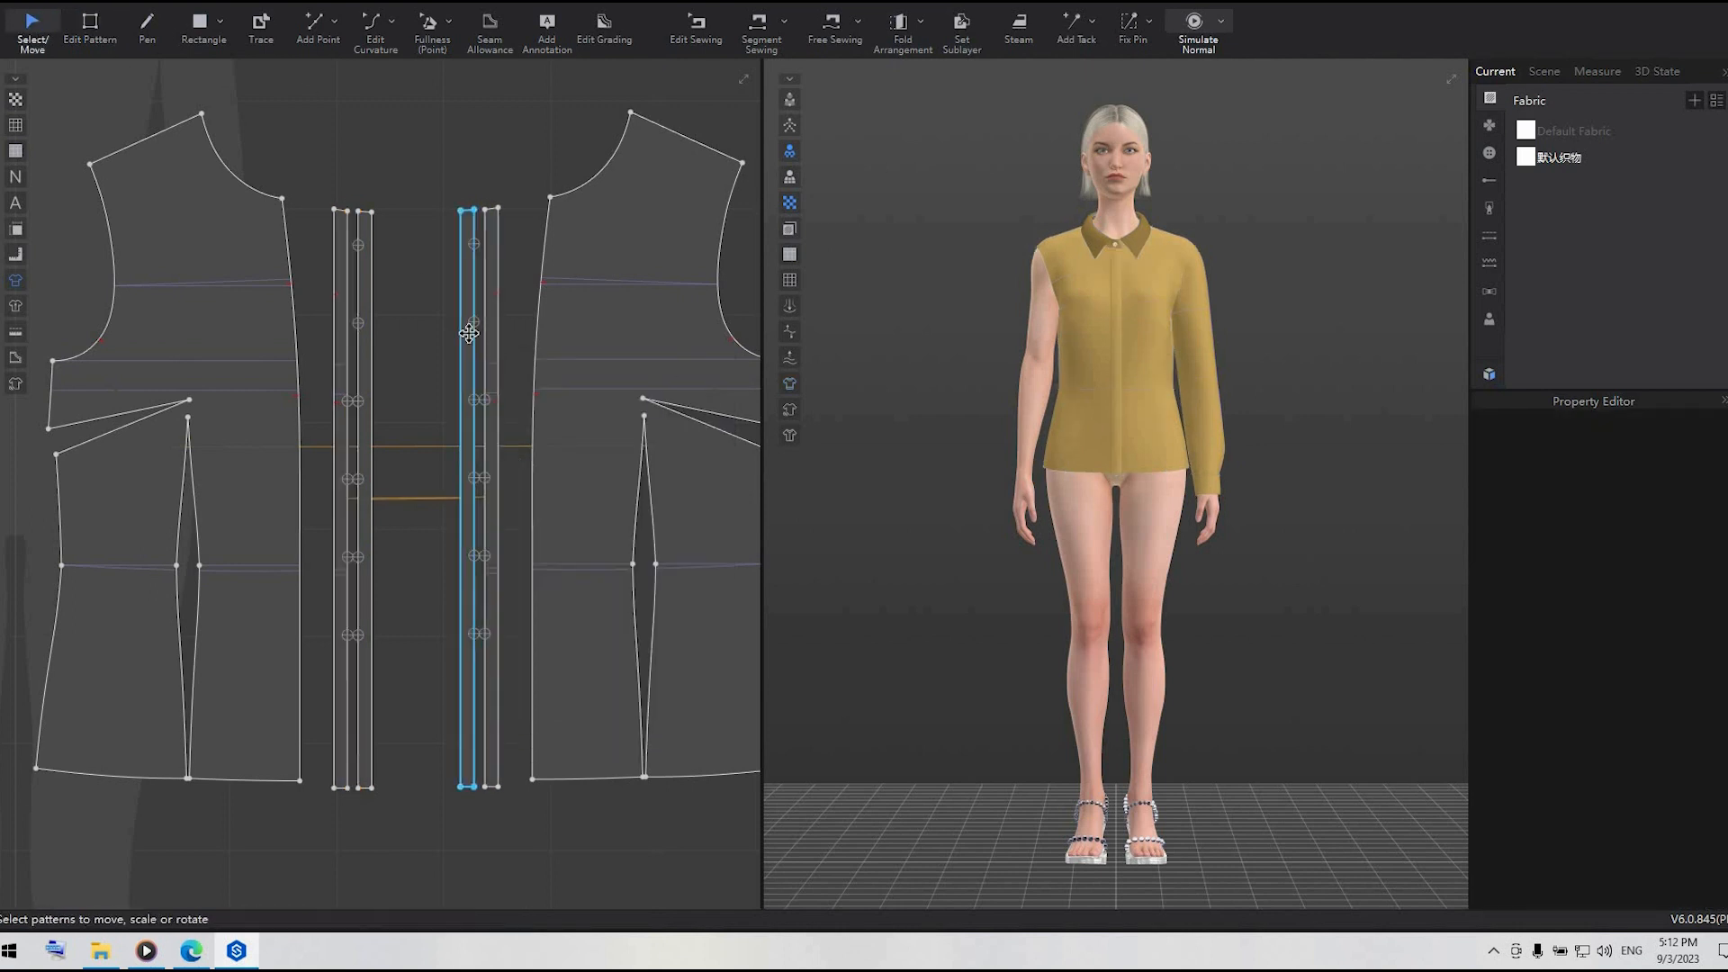
pyautogui.click(469, 333)
pyautogui.press('Delete')
pyautogui.click(342, 340)
pyautogui.press('Delete')
# - Merge the remaining placket strip with the adjacent edge of the left-hand front panel
pyautogui.click(90, 27)
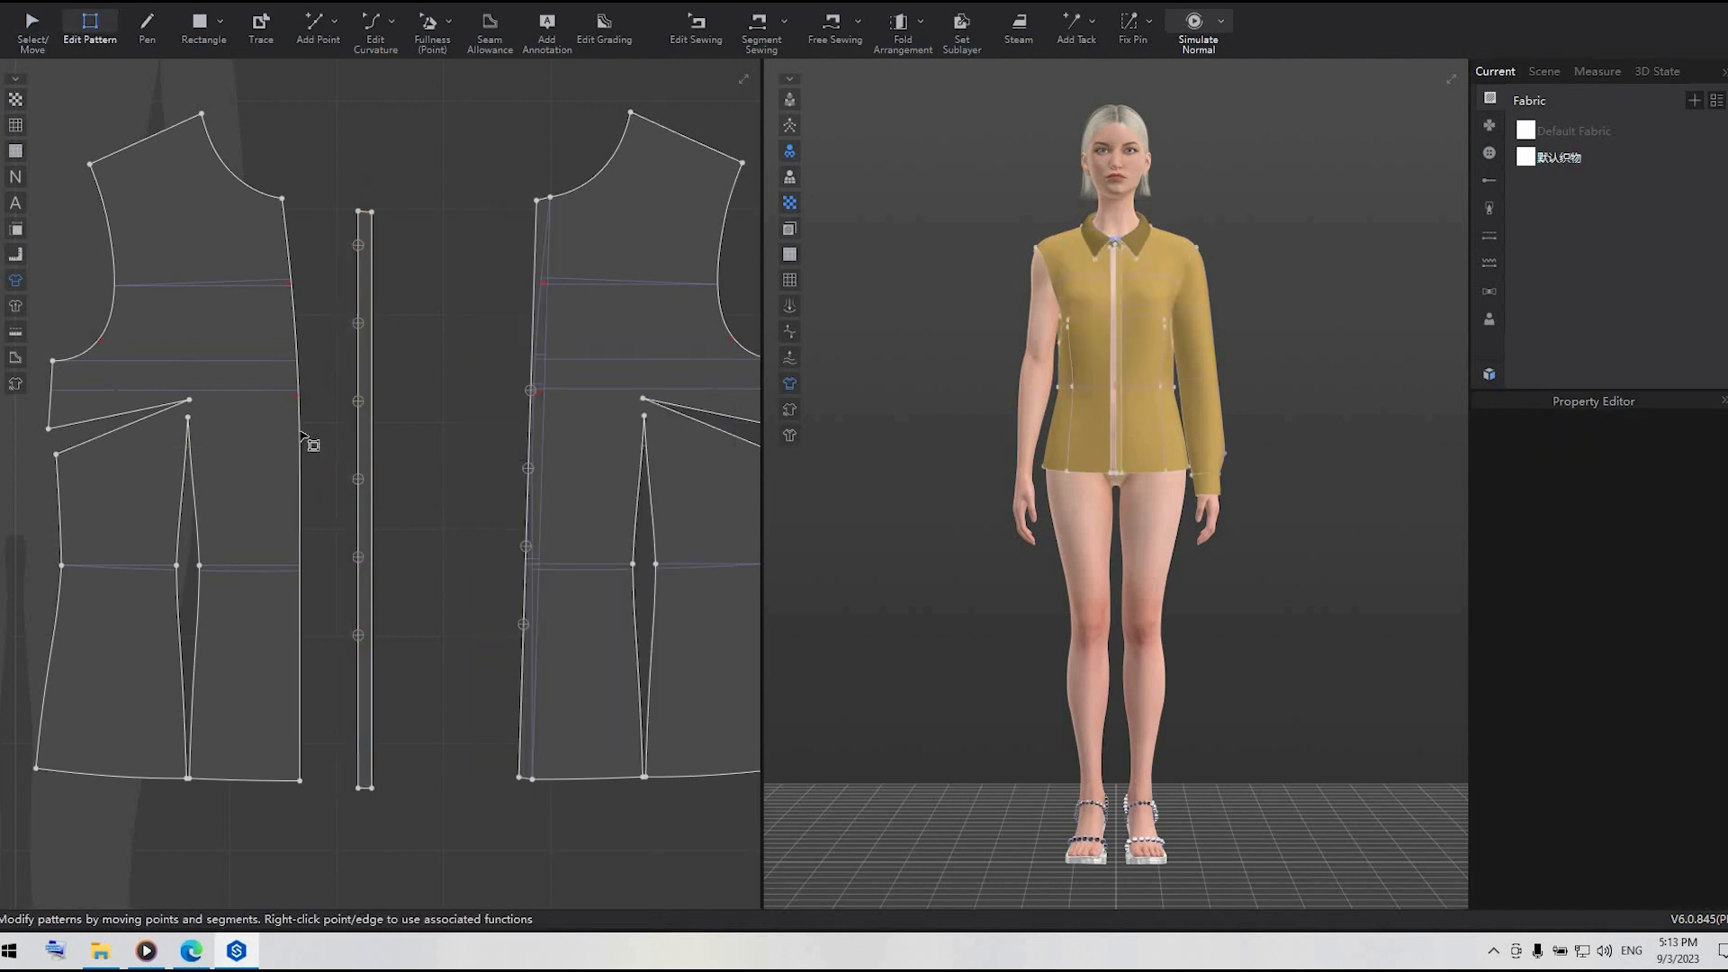
pyautogui.click(300, 439)
pyautogui.keyDown('shift'); pyautogui.click(359, 450); pyautogui.keyUp('shift')
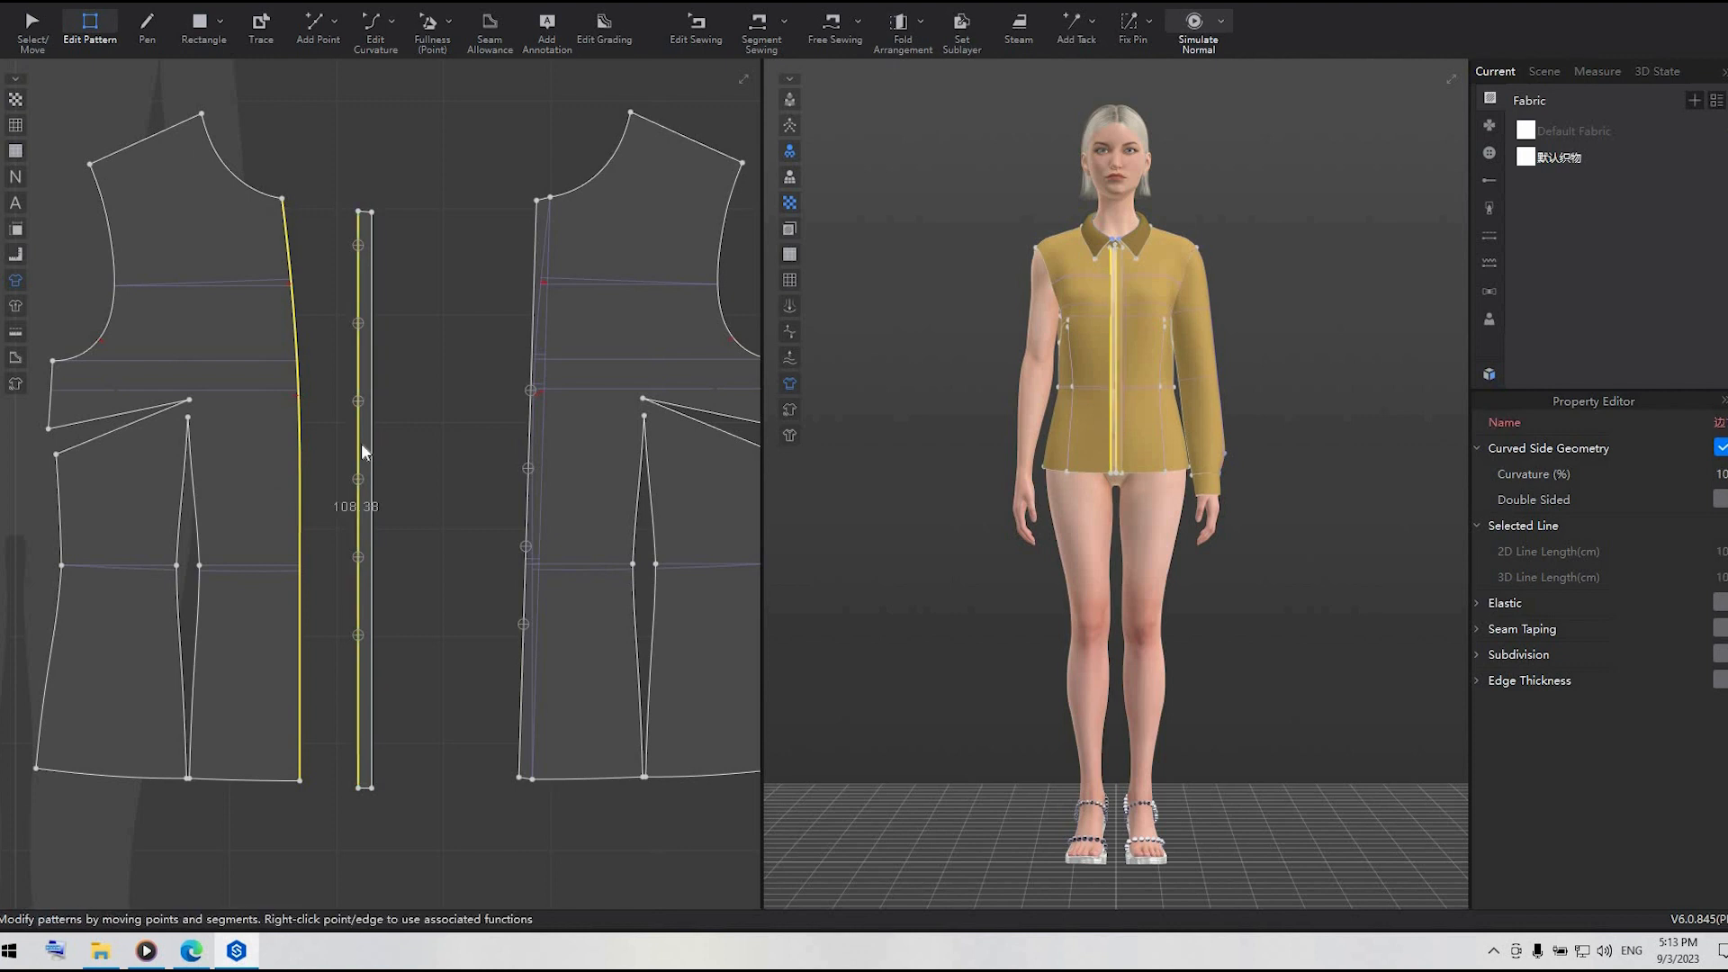
pyautogui.rightClick(365, 341)
pyautogui.click(444, 502)
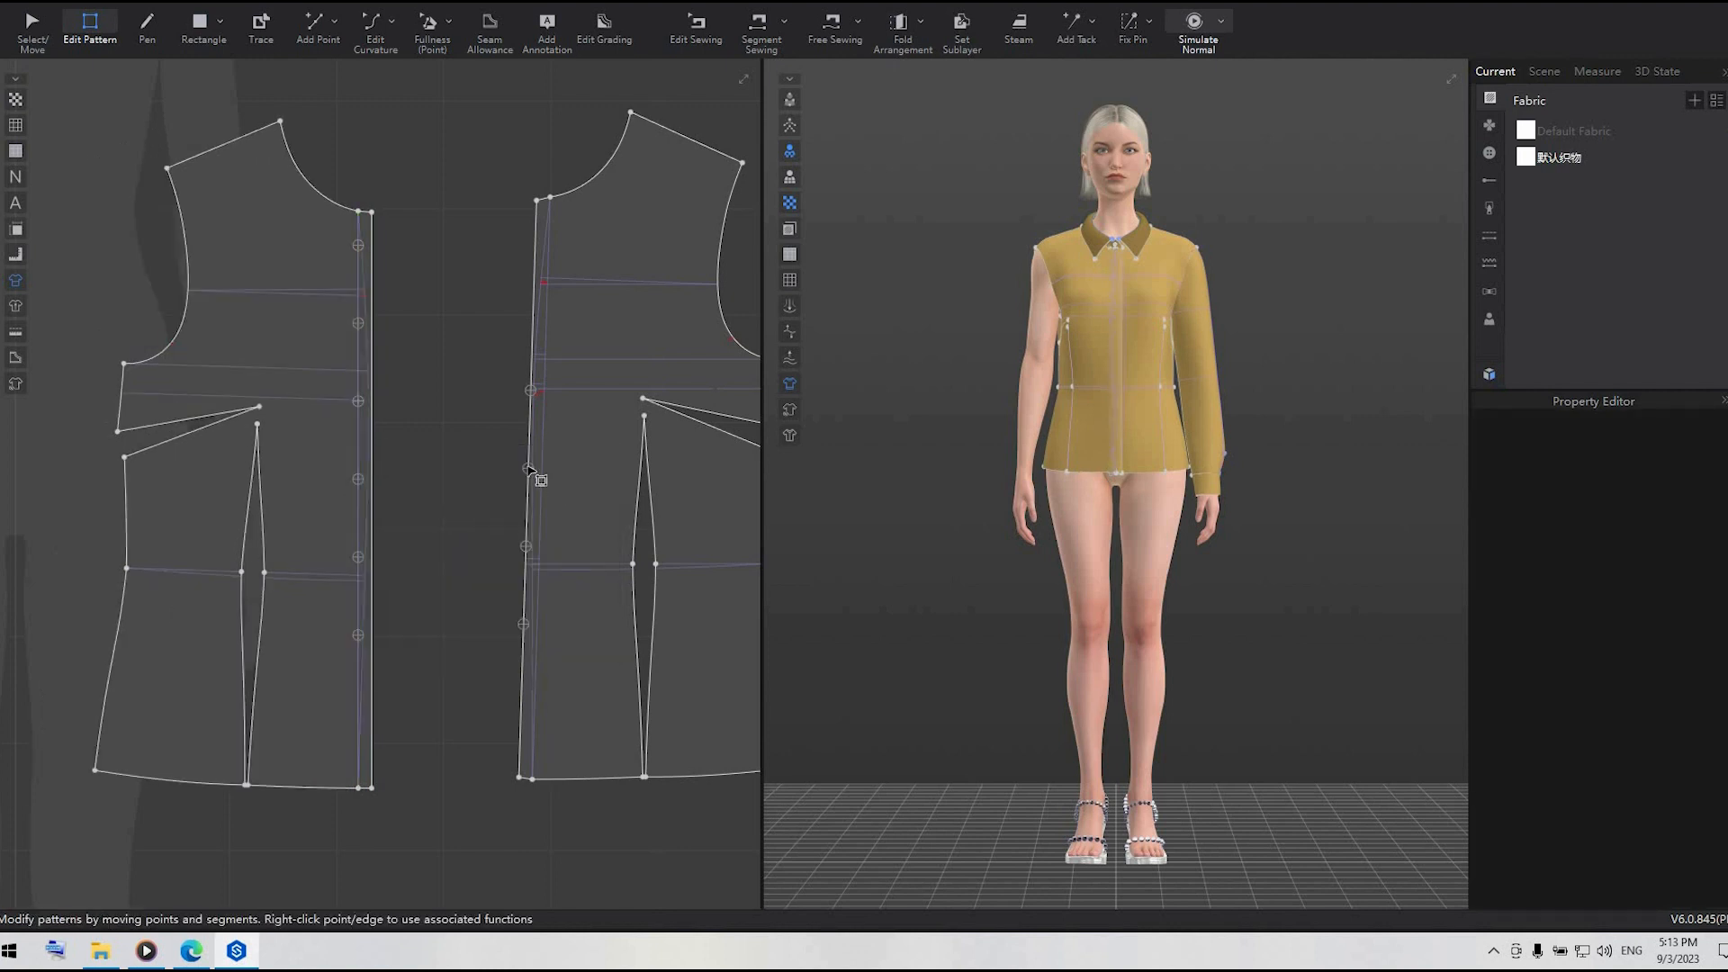
# - Delete the right-hand front panel of the shirt
pyautogui.click(529, 470)
pyautogui.press('a')
pyautogui.click(615, 292)
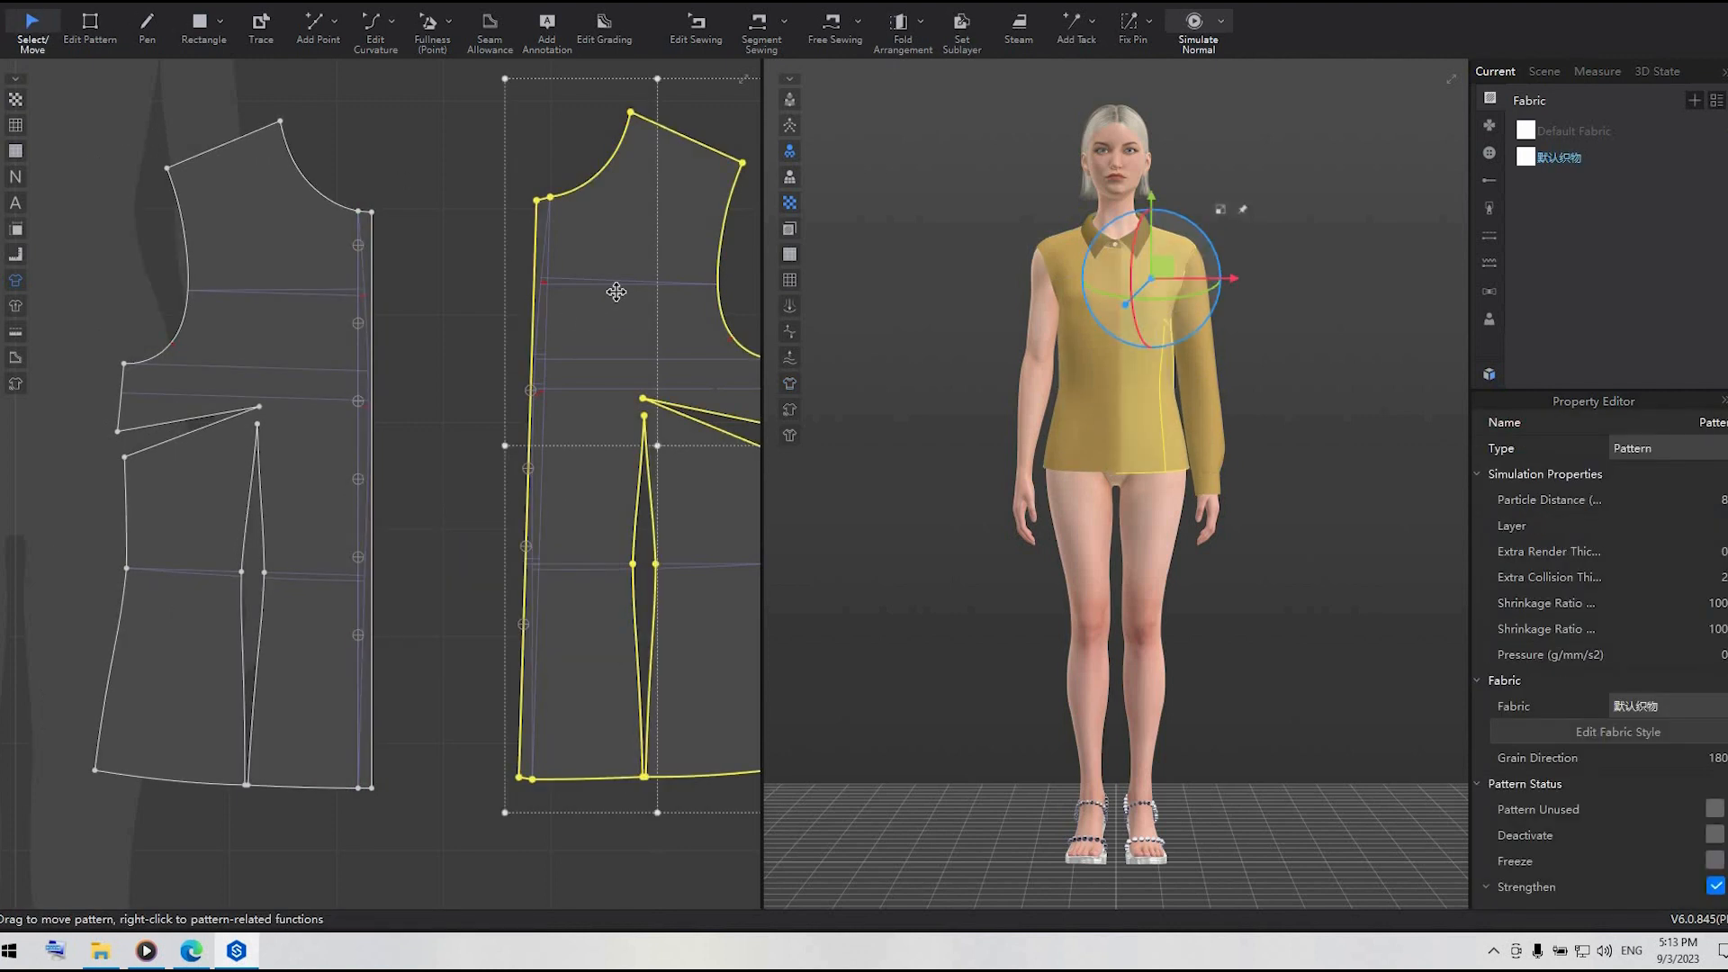
pyautogui.press('Delete')
# - Create a symmetric copy of the remaining front panel beside it and move the copy onto the avatar's chest
pyautogui.click(299, 300)
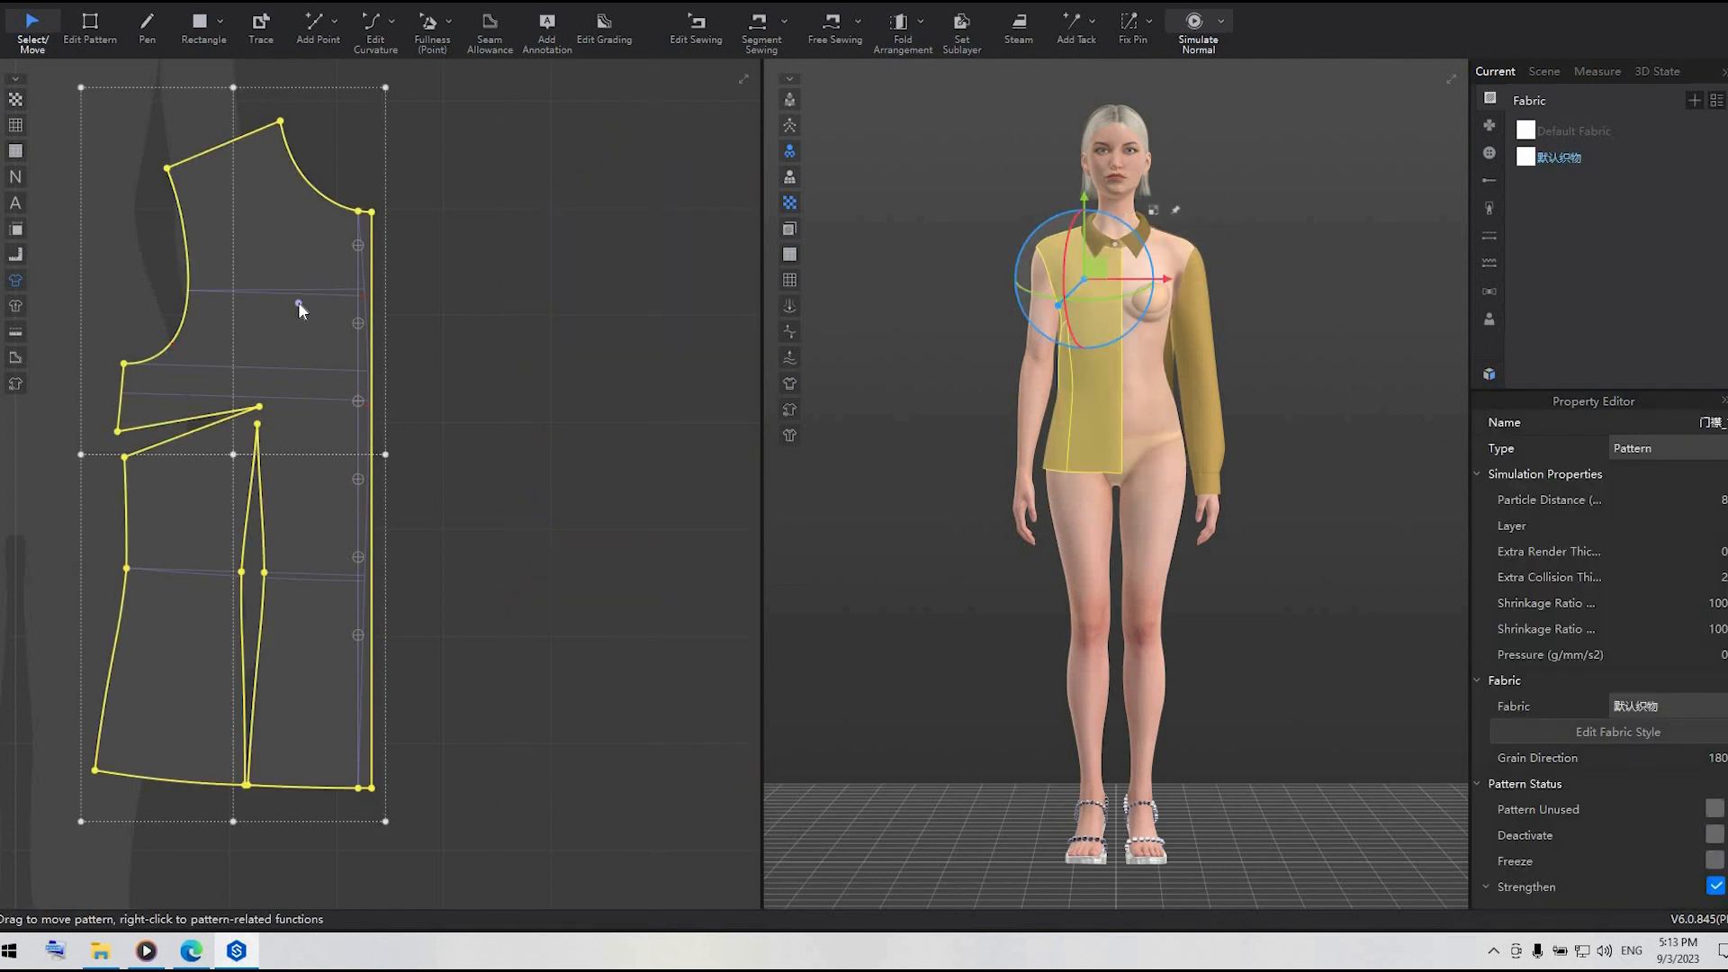
pyautogui.rightClick(299, 301)
pyautogui.click(388, 14)
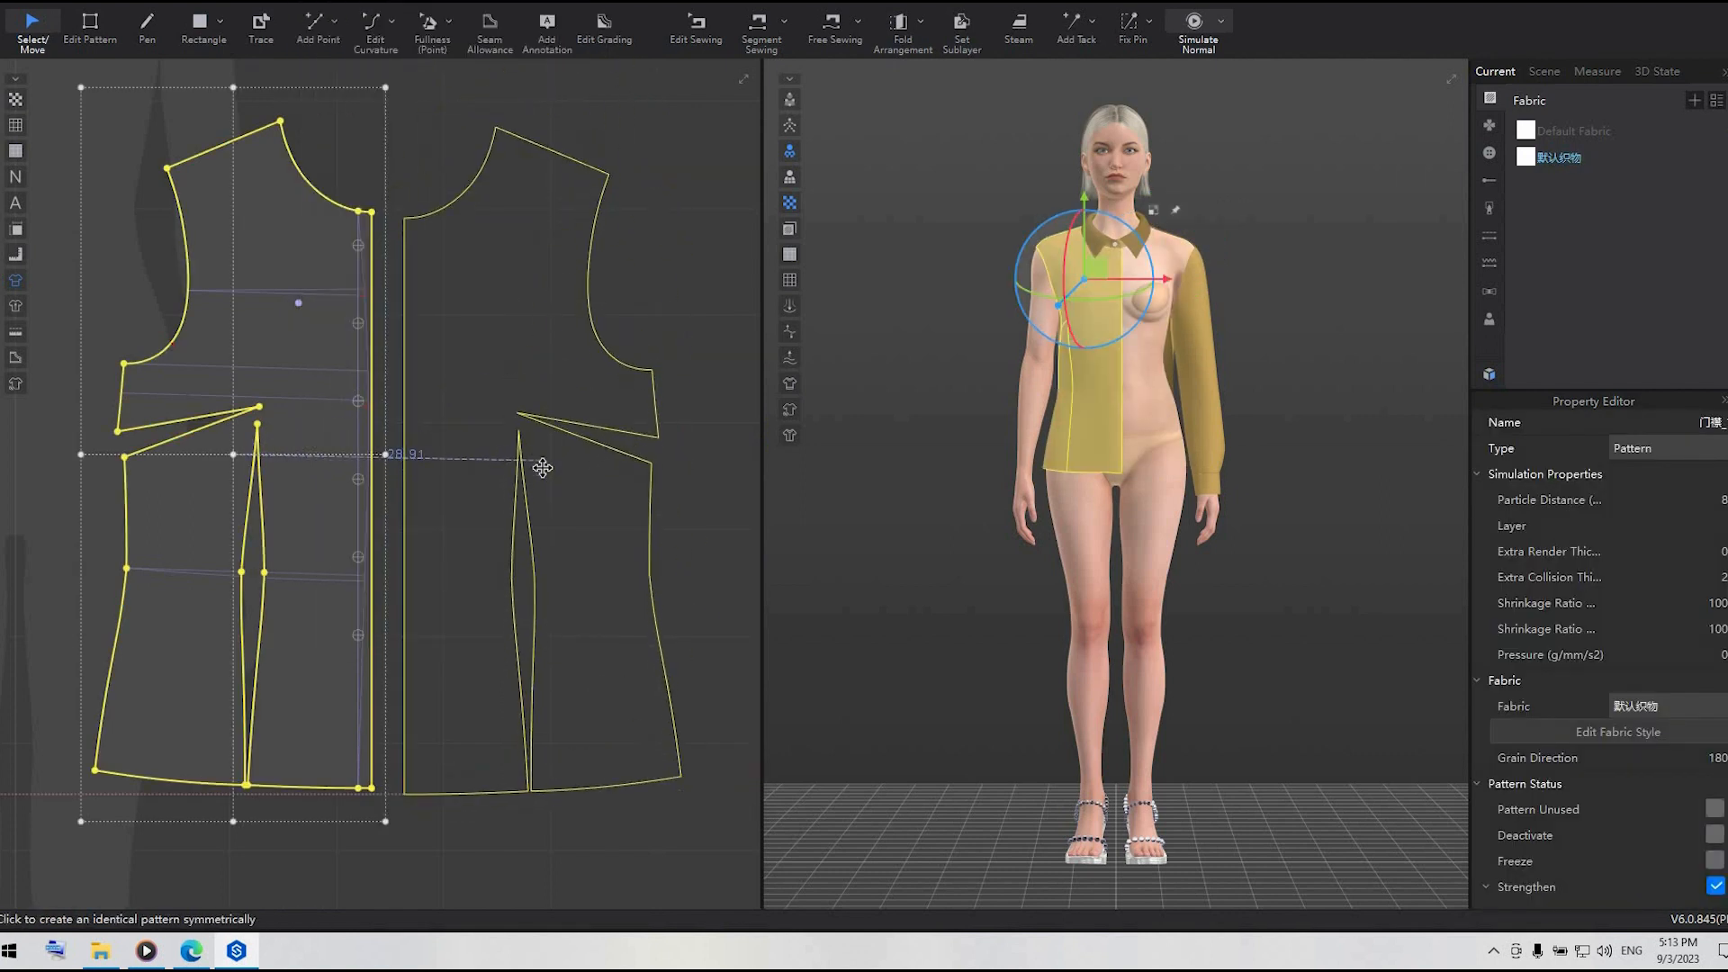
pyautogui.click(543, 467)
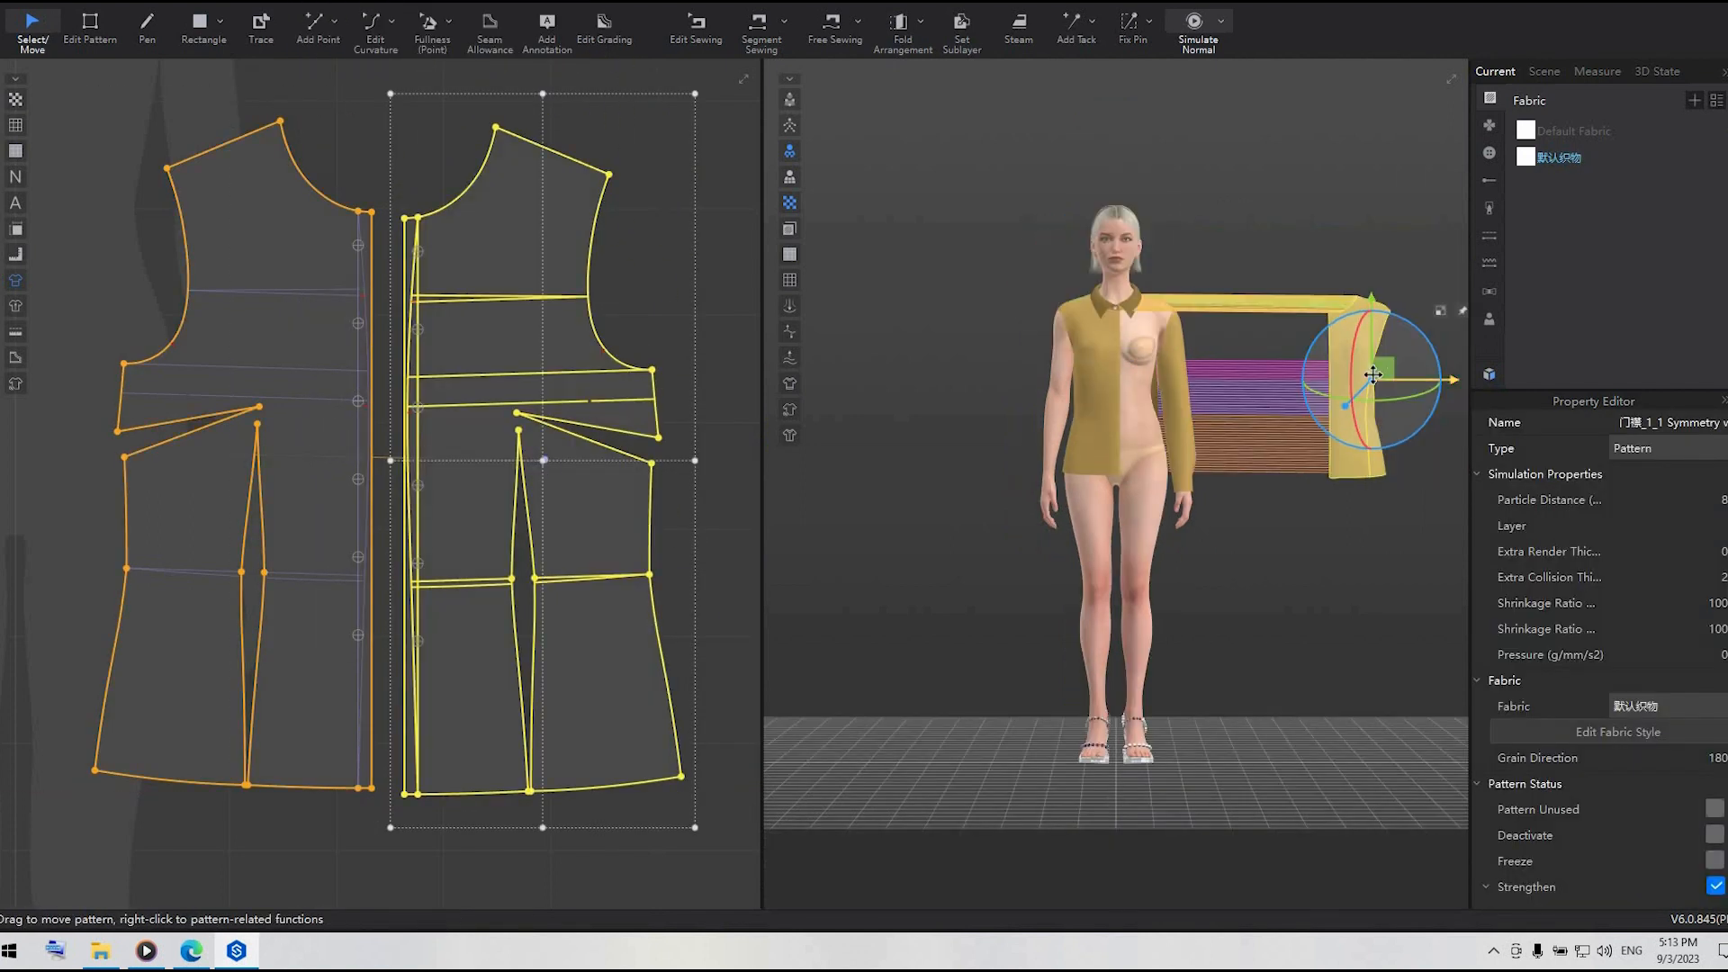
pyautogui.scroll(-2, 1209, 392)
pyautogui.moveTo(1389, 366); pyautogui.dragTo(1170, 366)
# - Join the two front panels along the centre front edge into one symmetric pattern
pyautogui.click(389, 316)
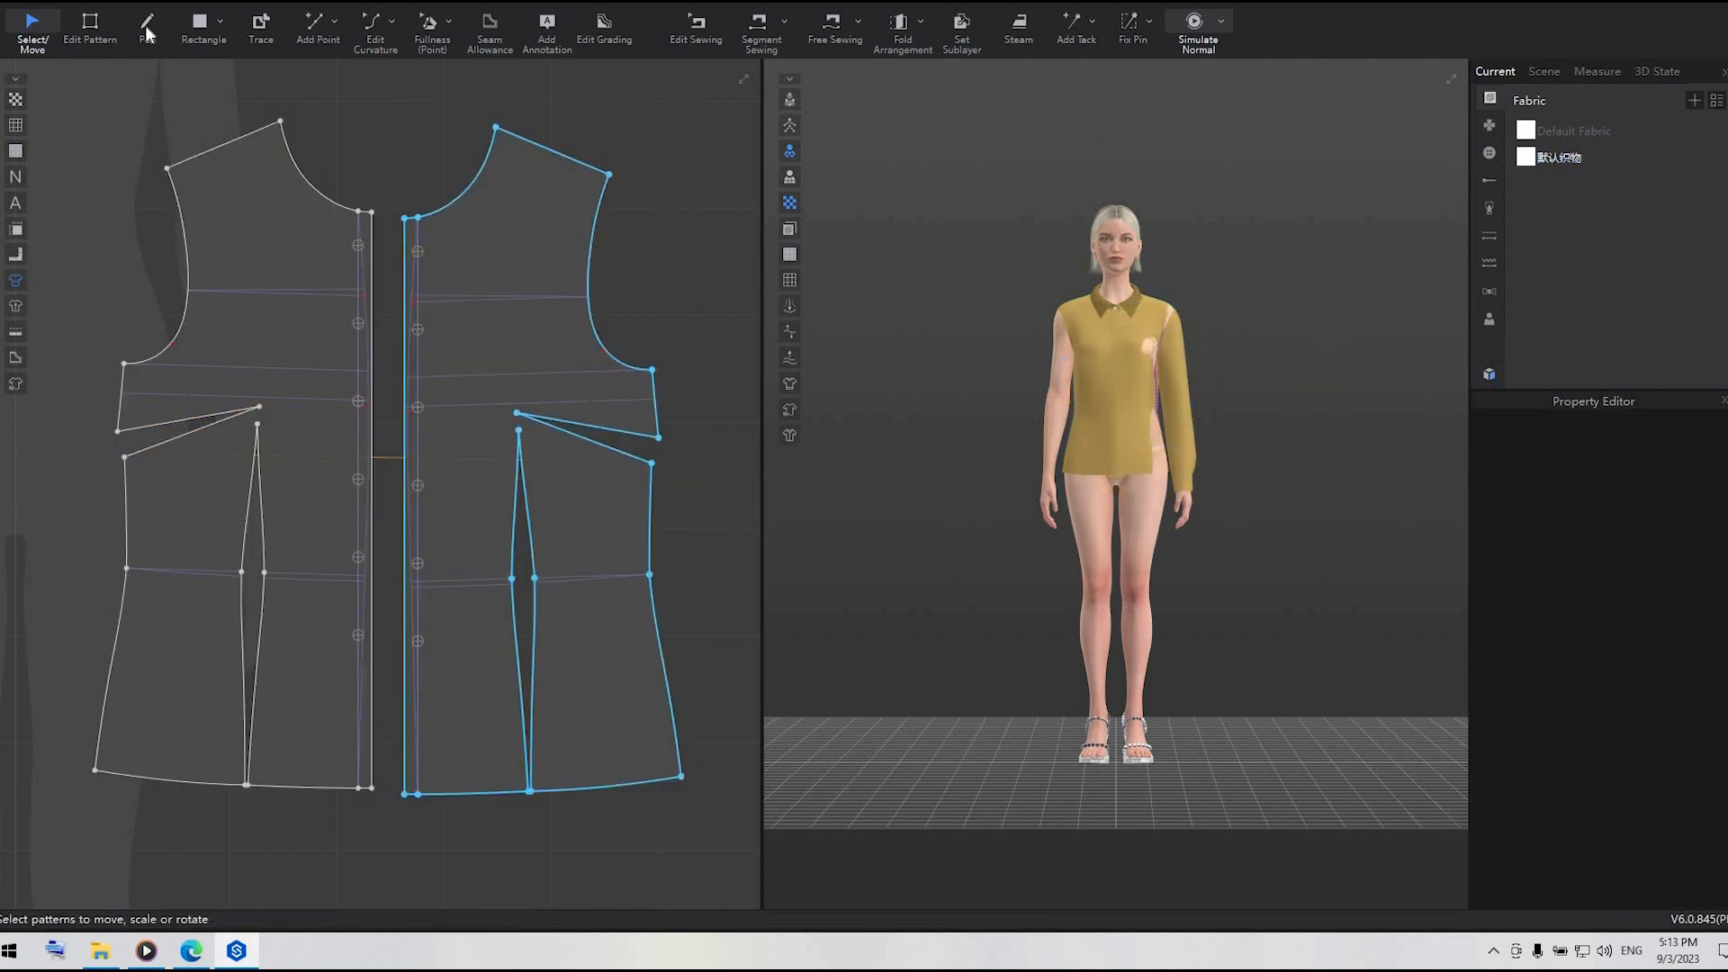
pyautogui.press('z')
pyautogui.click(404, 313)
pyautogui.scroll(-3, 404, 312)
pyautogui.rightClick(405, 311)
pyautogui.click(445, 402)
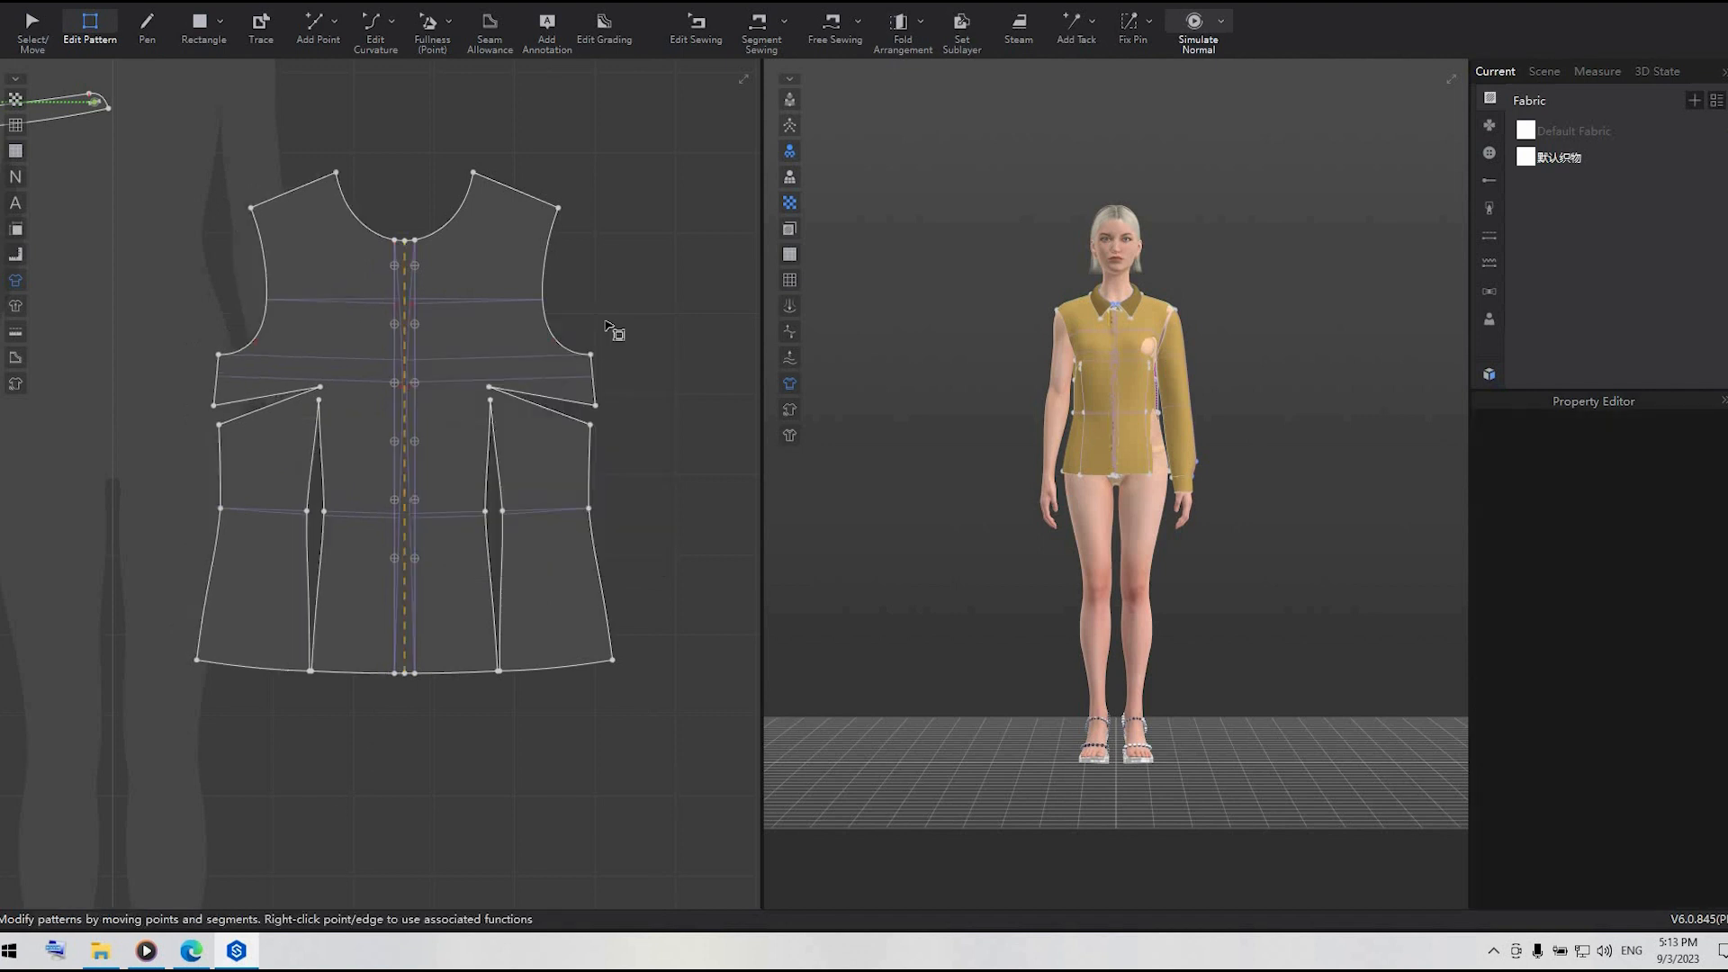
# - Remove the upper outline of the front waist dart and pull its remaining point down below the hem
pyautogui.click(492, 401)
pyautogui.click(504, 512)
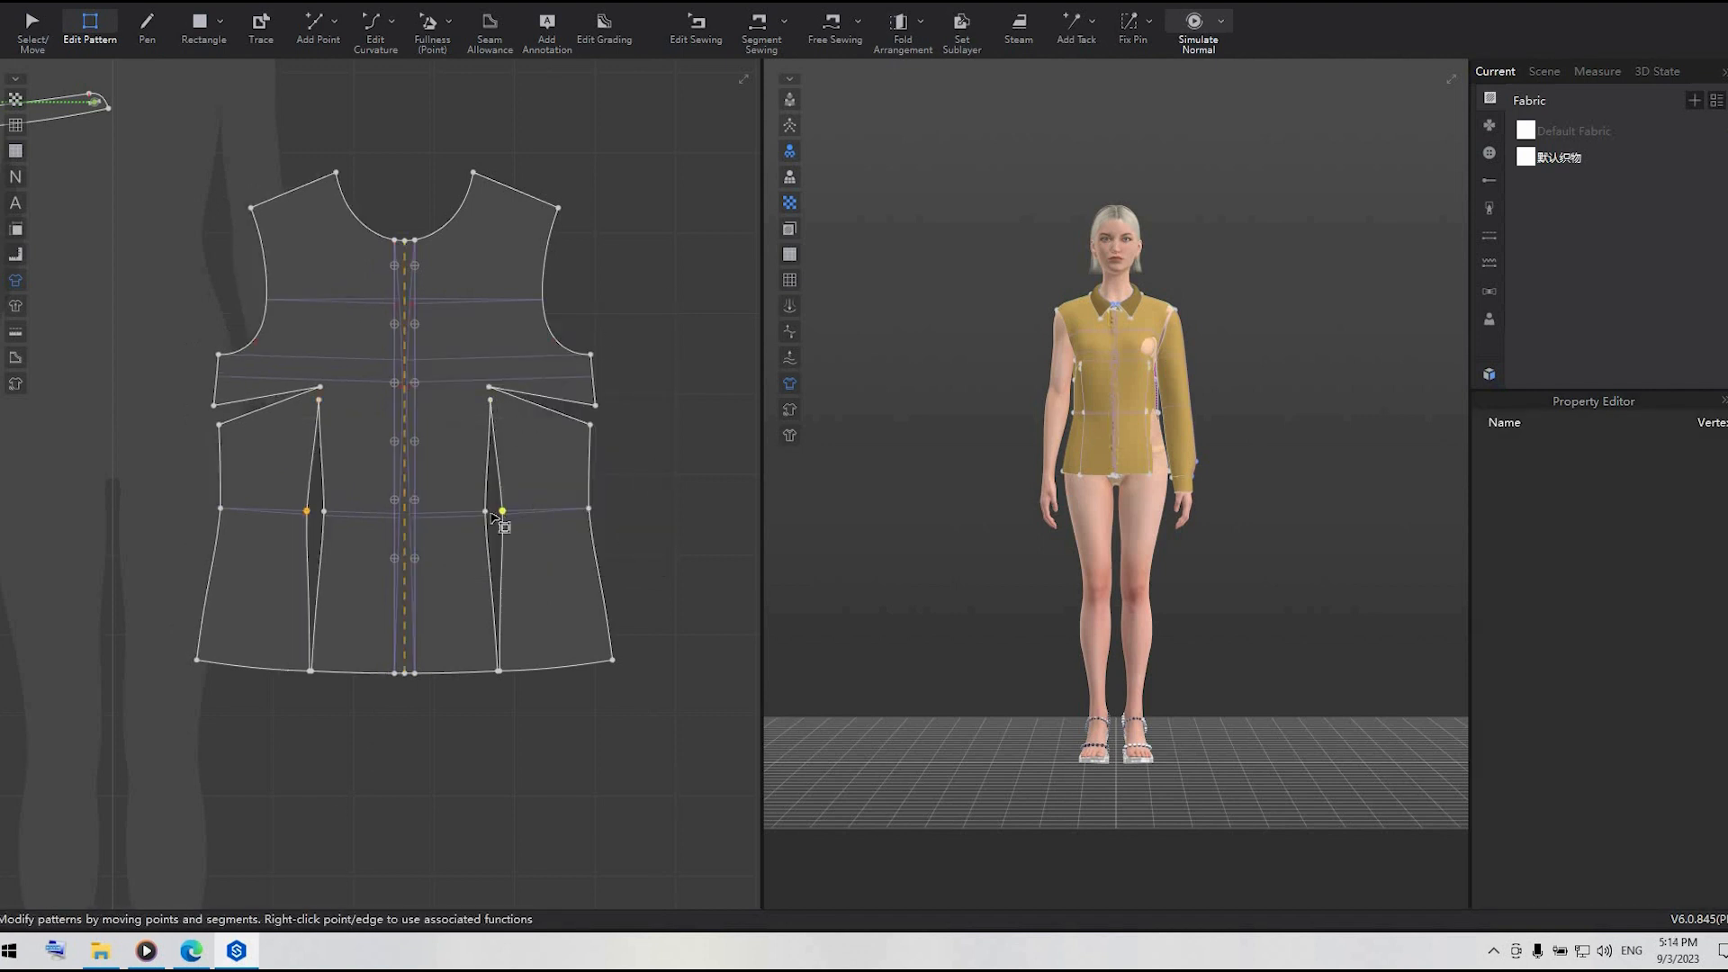
pyautogui.moveTo(487, 514); pyautogui.dragTo(506, 741)
pyautogui.press('Return')
pyautogui.scroll(5, 506, 717)
# - Spread the waist dart's two hem points apart and move its lower tip back up onto the hem line
pyautogui.click(480, 520)
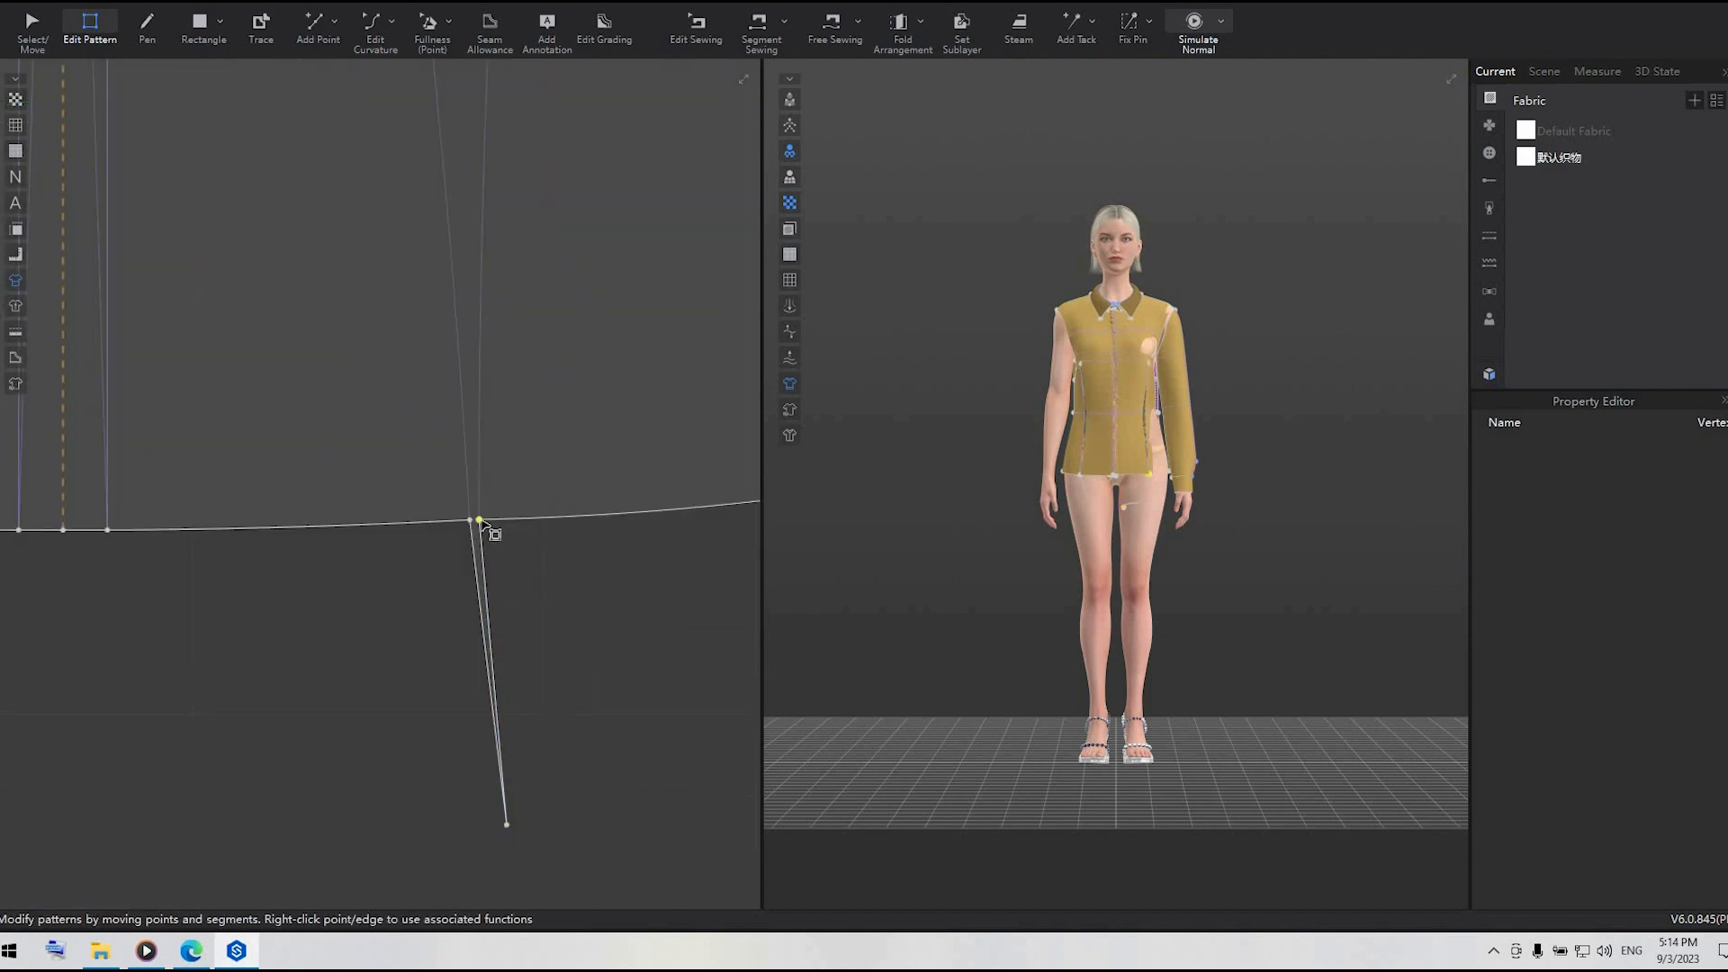
pyautogui.press('Delete')
pyautogui.press('Return')
pyautogui.moveTo(482, 522)
pyautogui.mouseDown()
pyautogui.moveTo(540, 521)
pyautogui.moveTo(448, 524)
pyautogui.mouseUp()
pyautogui.press('Return')
pyautogui.click(968, 529)
pyautogui.scroll(-5, 604, 738)
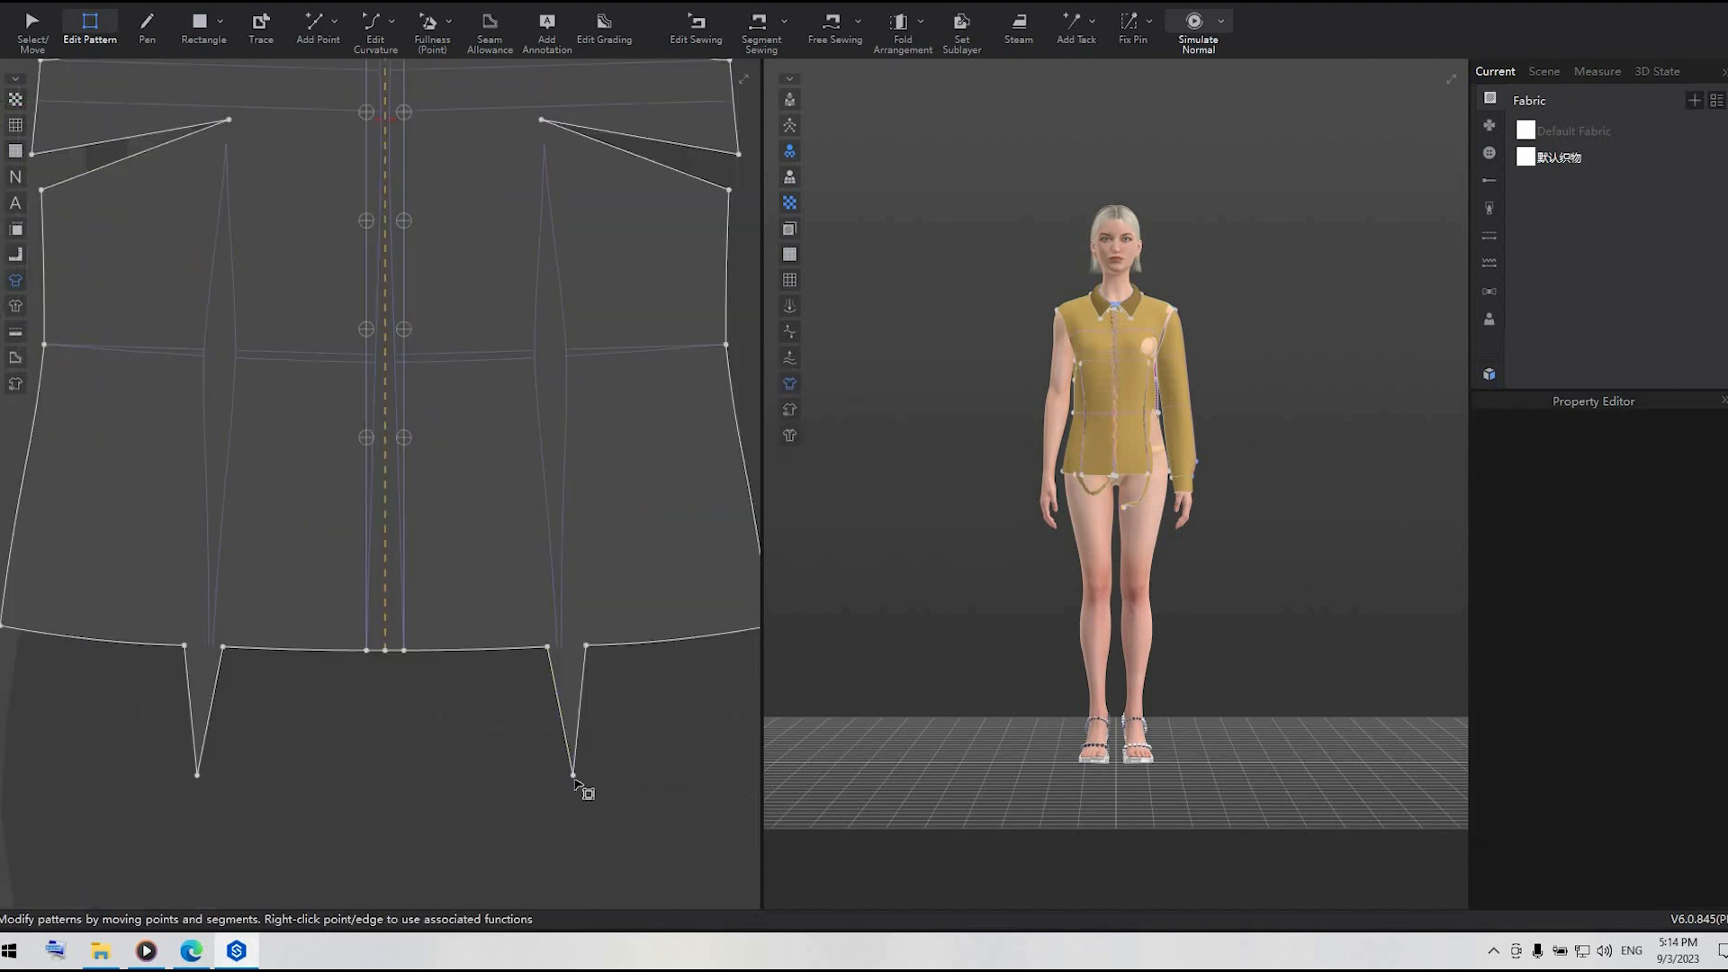
pyautogui.moveTo(573, 775); pyautogui.dragTo(564, 647)
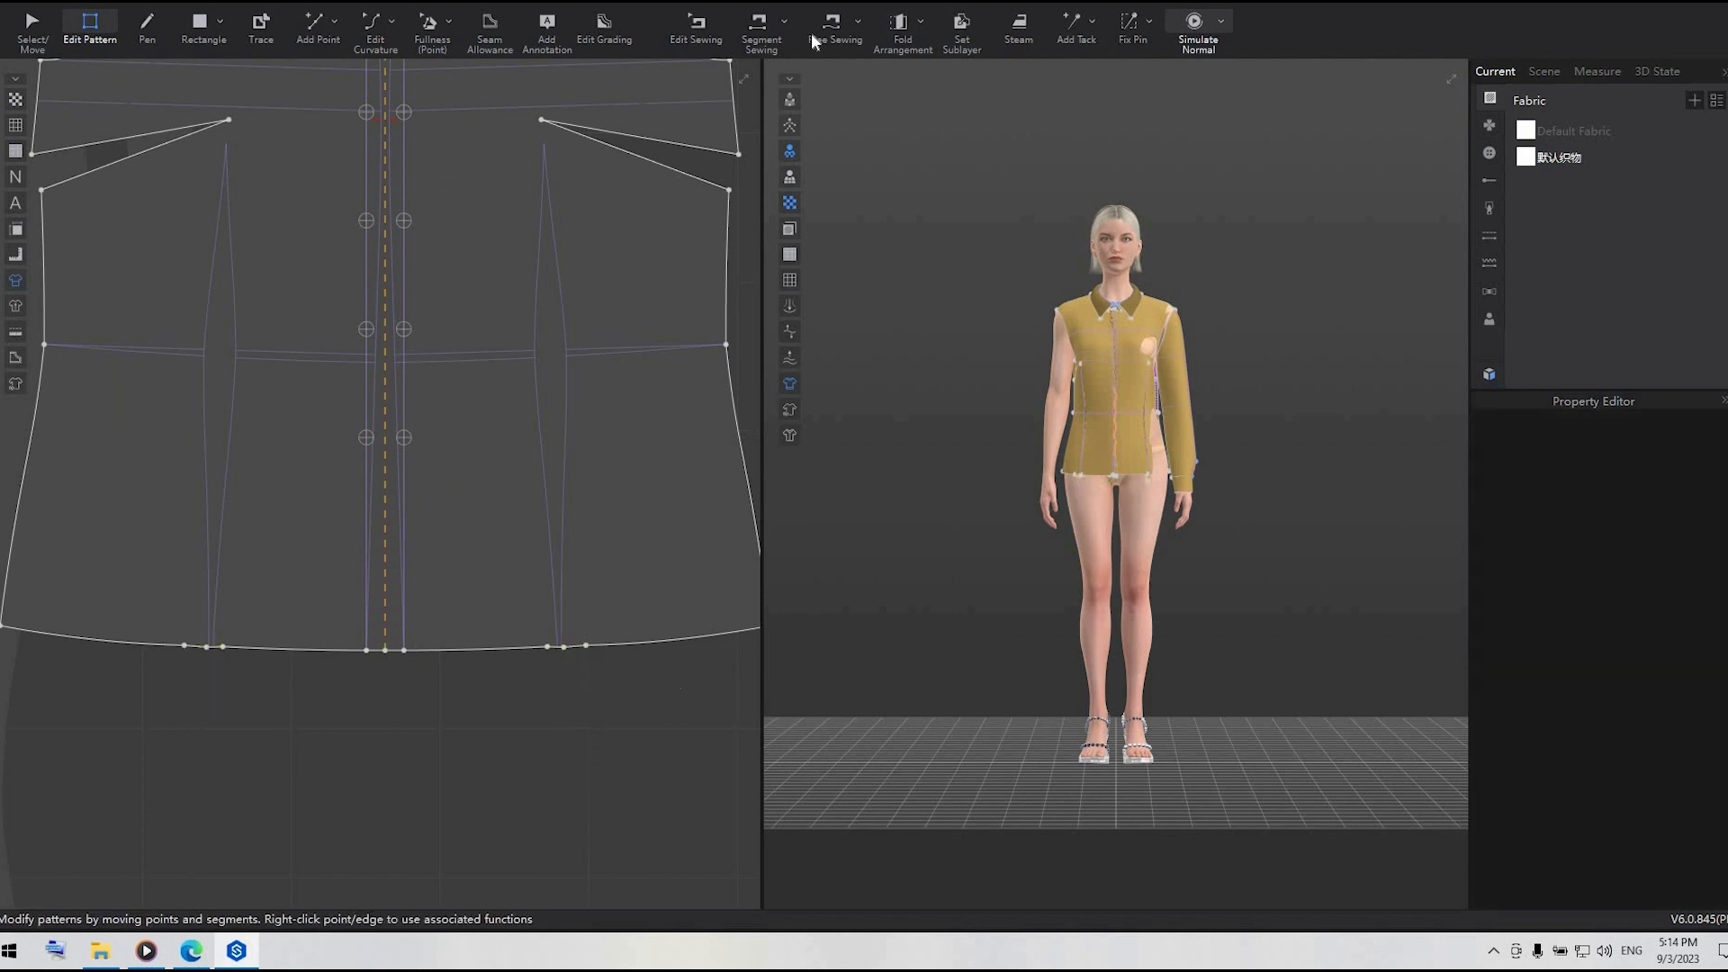
# - Delete the leftover waist dart sewing at the front hem
pyautogui.click(706, 42)
pyautogui.moveTo(470, 621); pyautogui.dragTo(637, 847)
pyautogui.press('Delete')
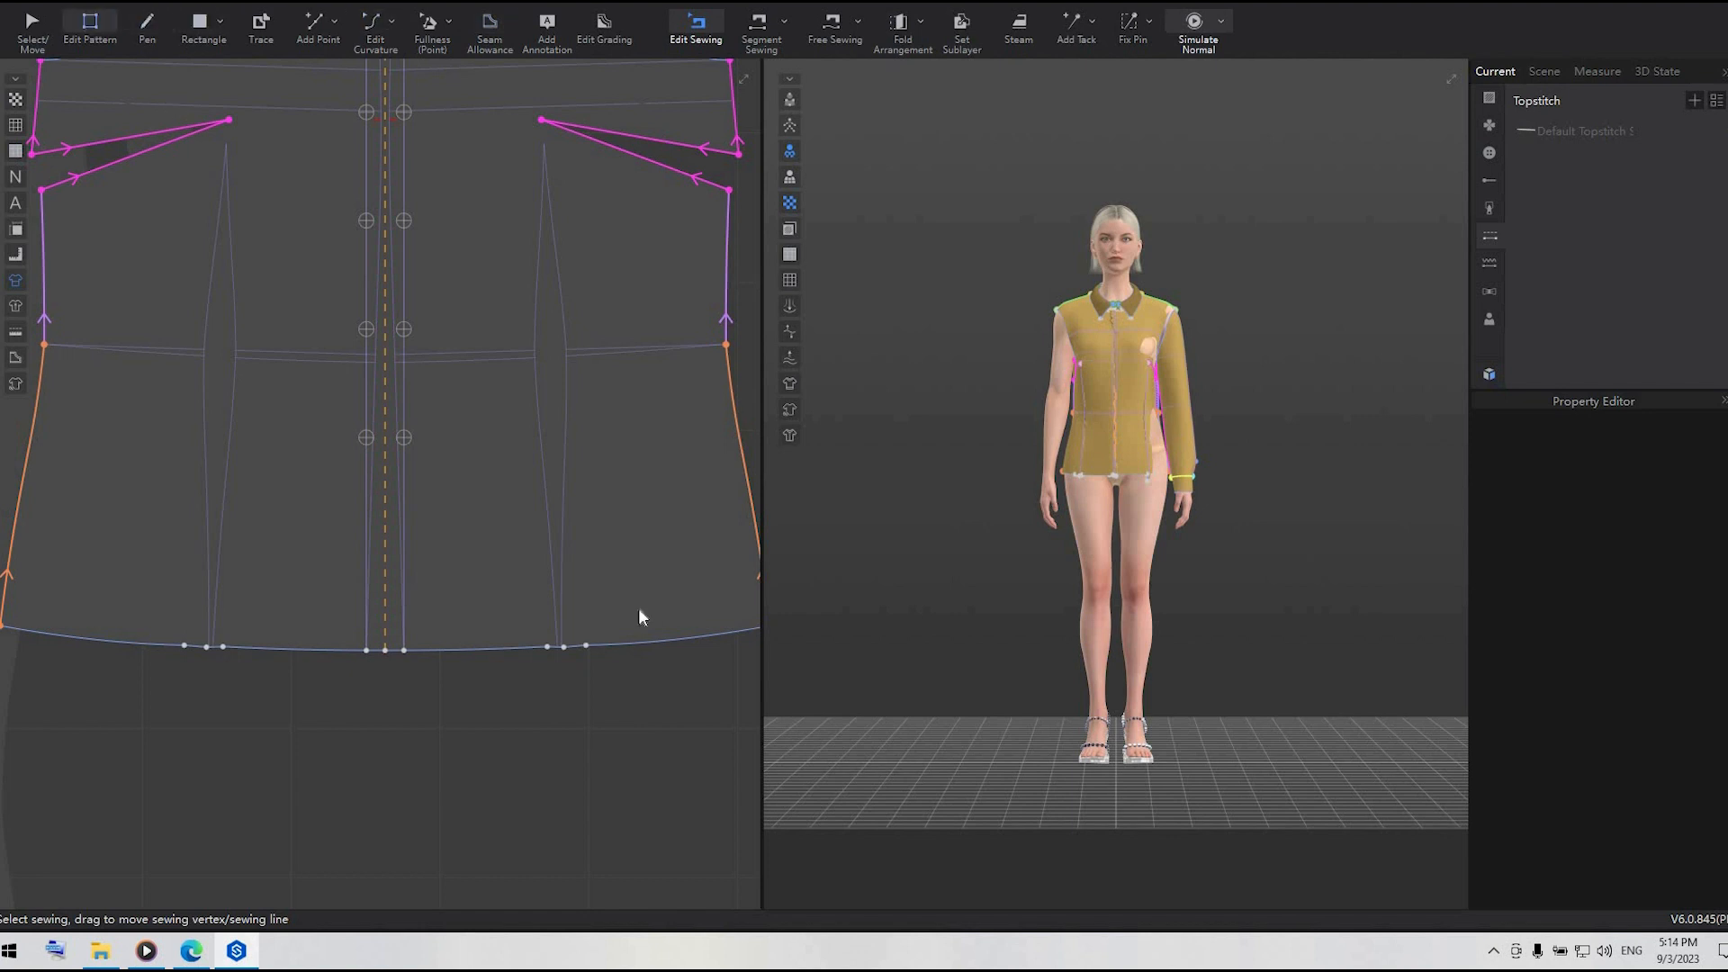
# - Delete the extra points along the front hem, keeping only the centre and side corner points
pyautogui.press('z')
pyautogui.click(565, 647)
pyautogui.press('Delete')
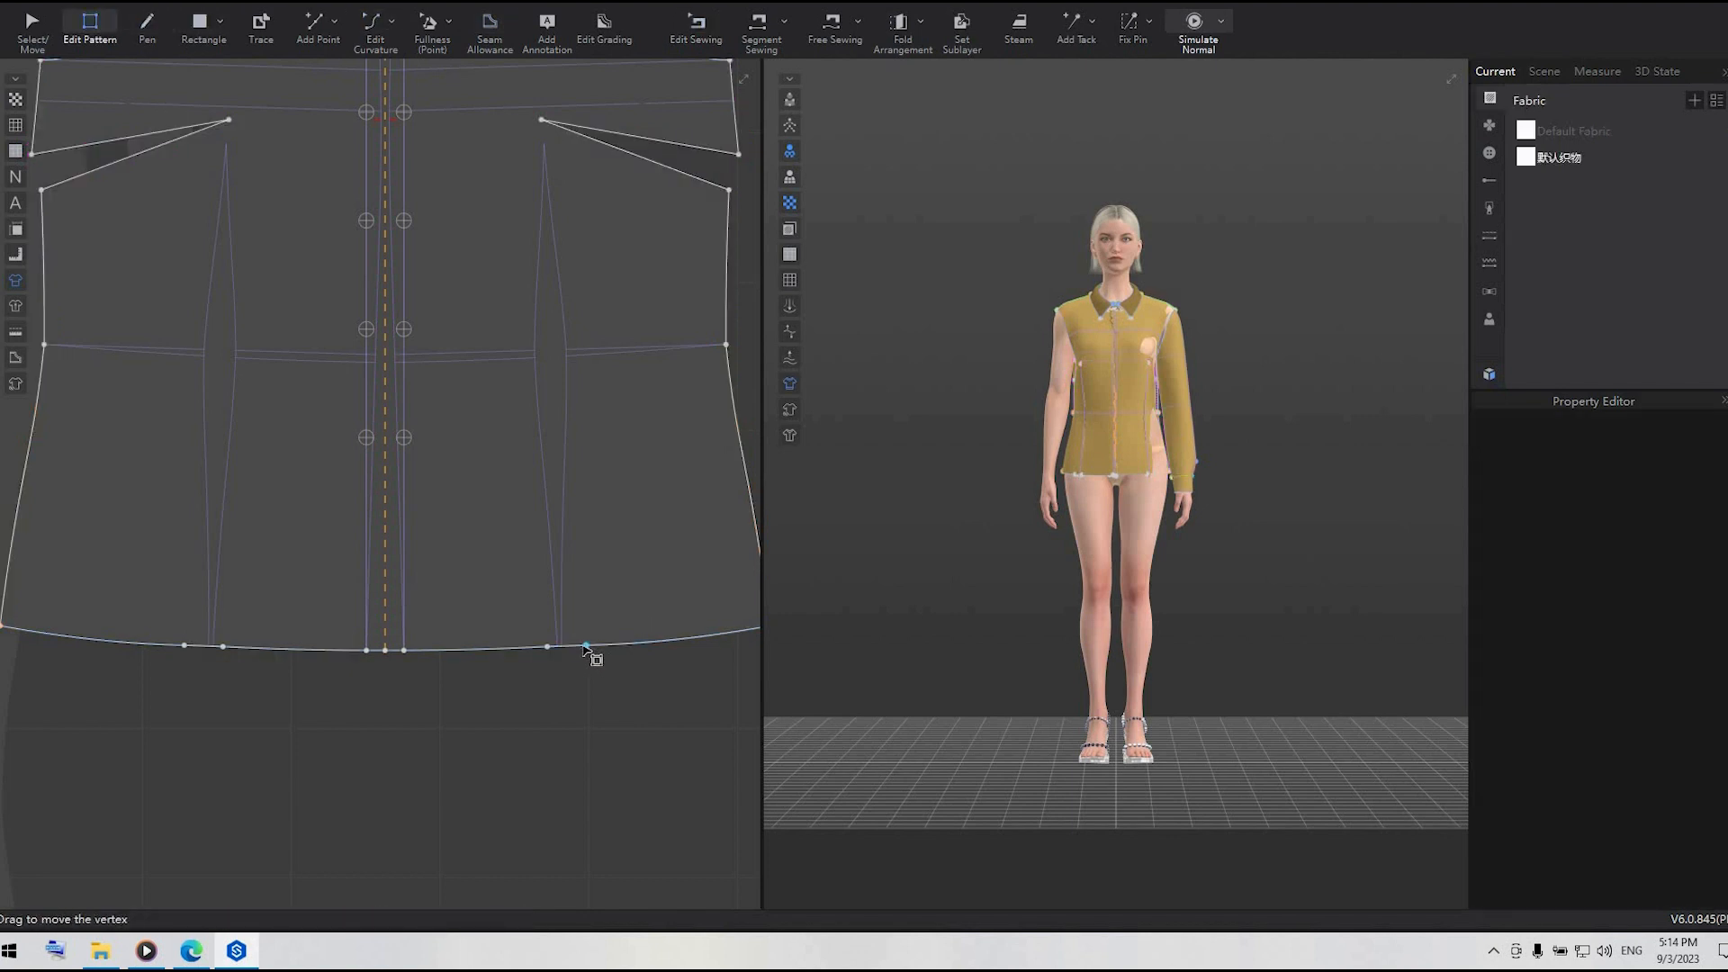
pyautogui.click(586, 646)
pyautogui.press('Delete')
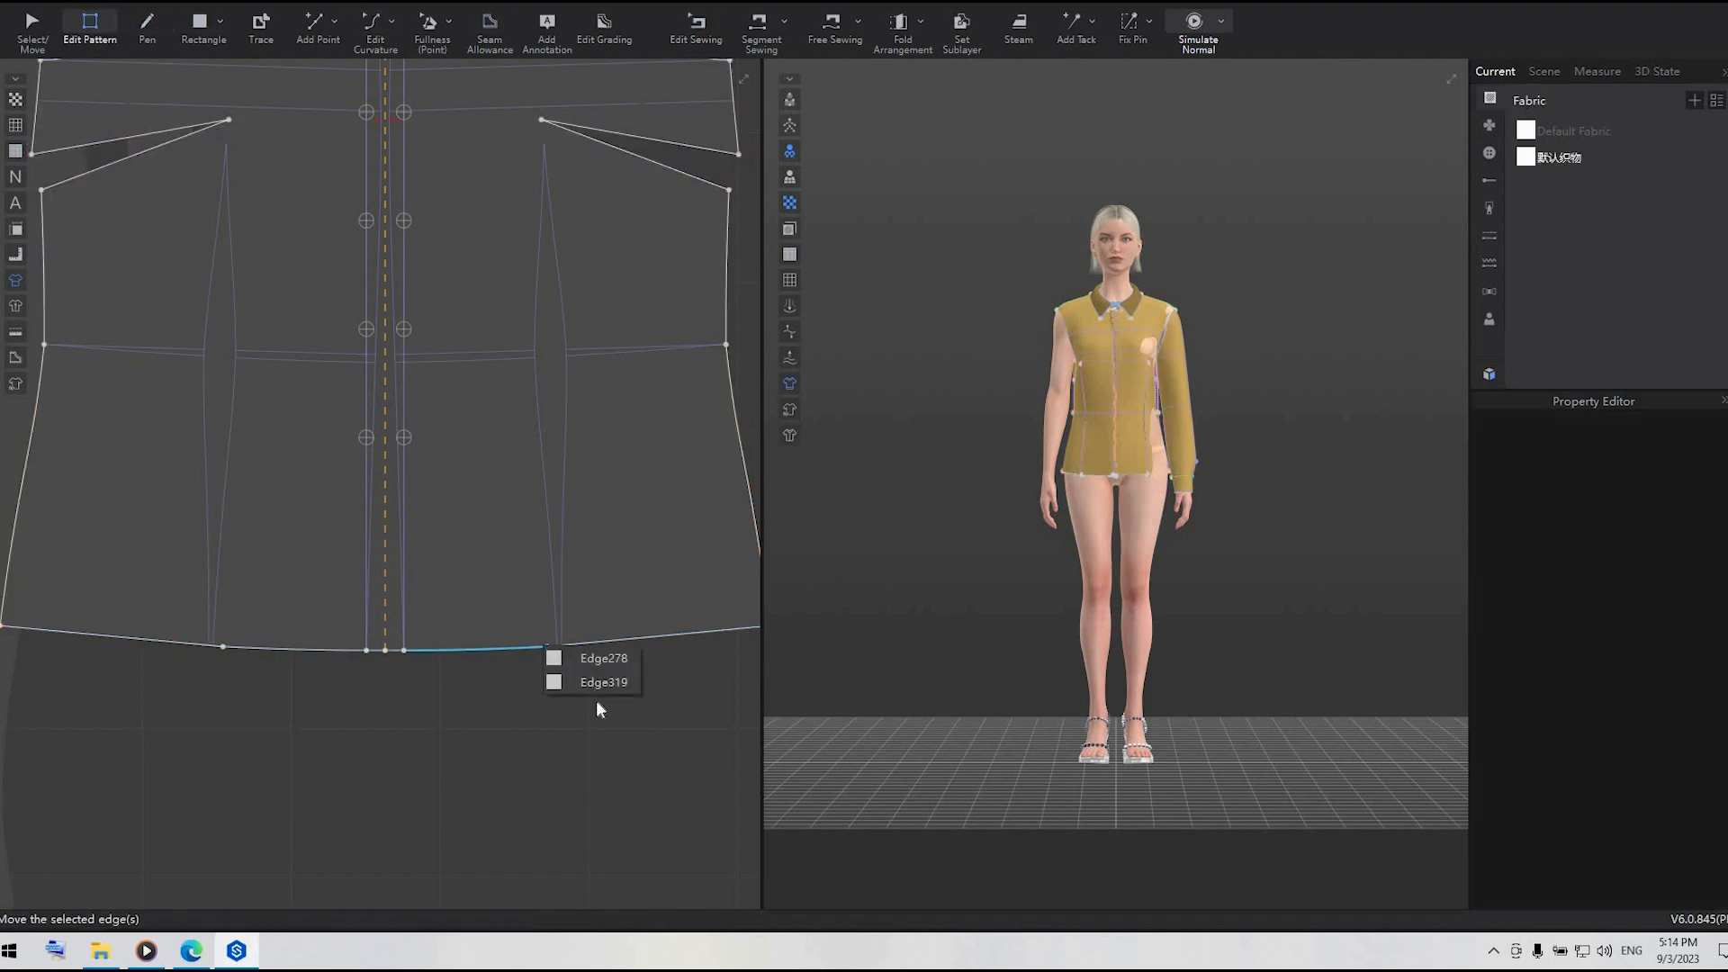
pyautogui.click(547, 646)
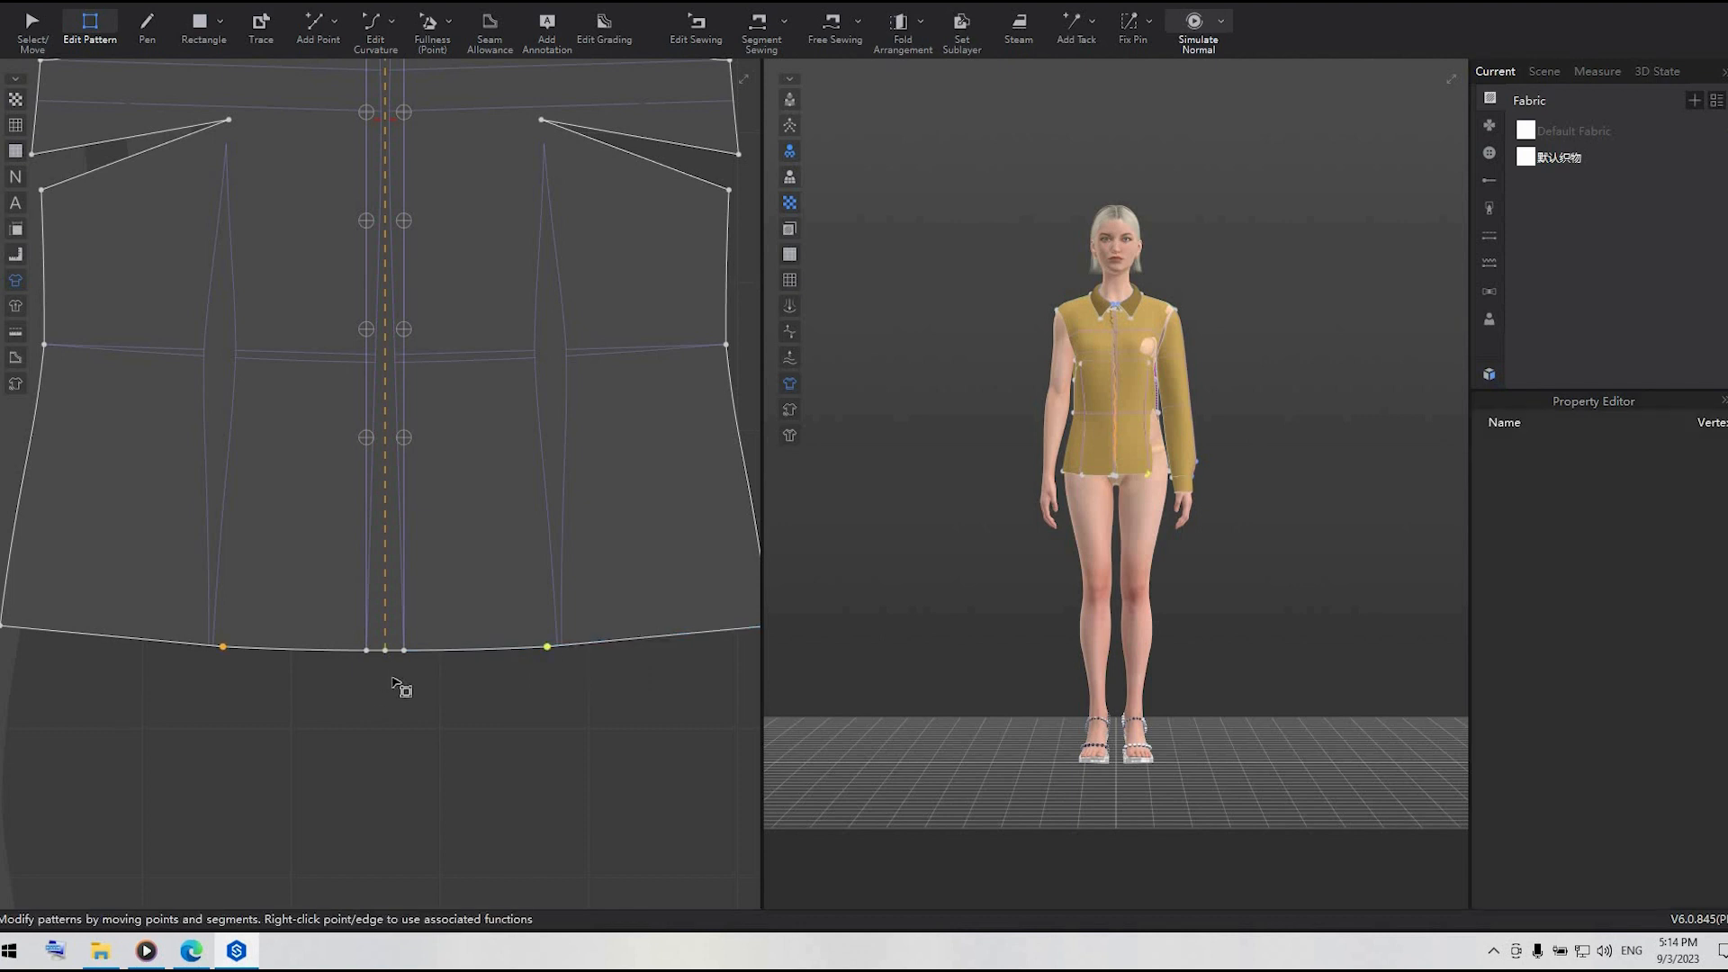
pyautogui.press('Delete')
pyautogui.click(405, 650)
pyautogui.press('Delete')
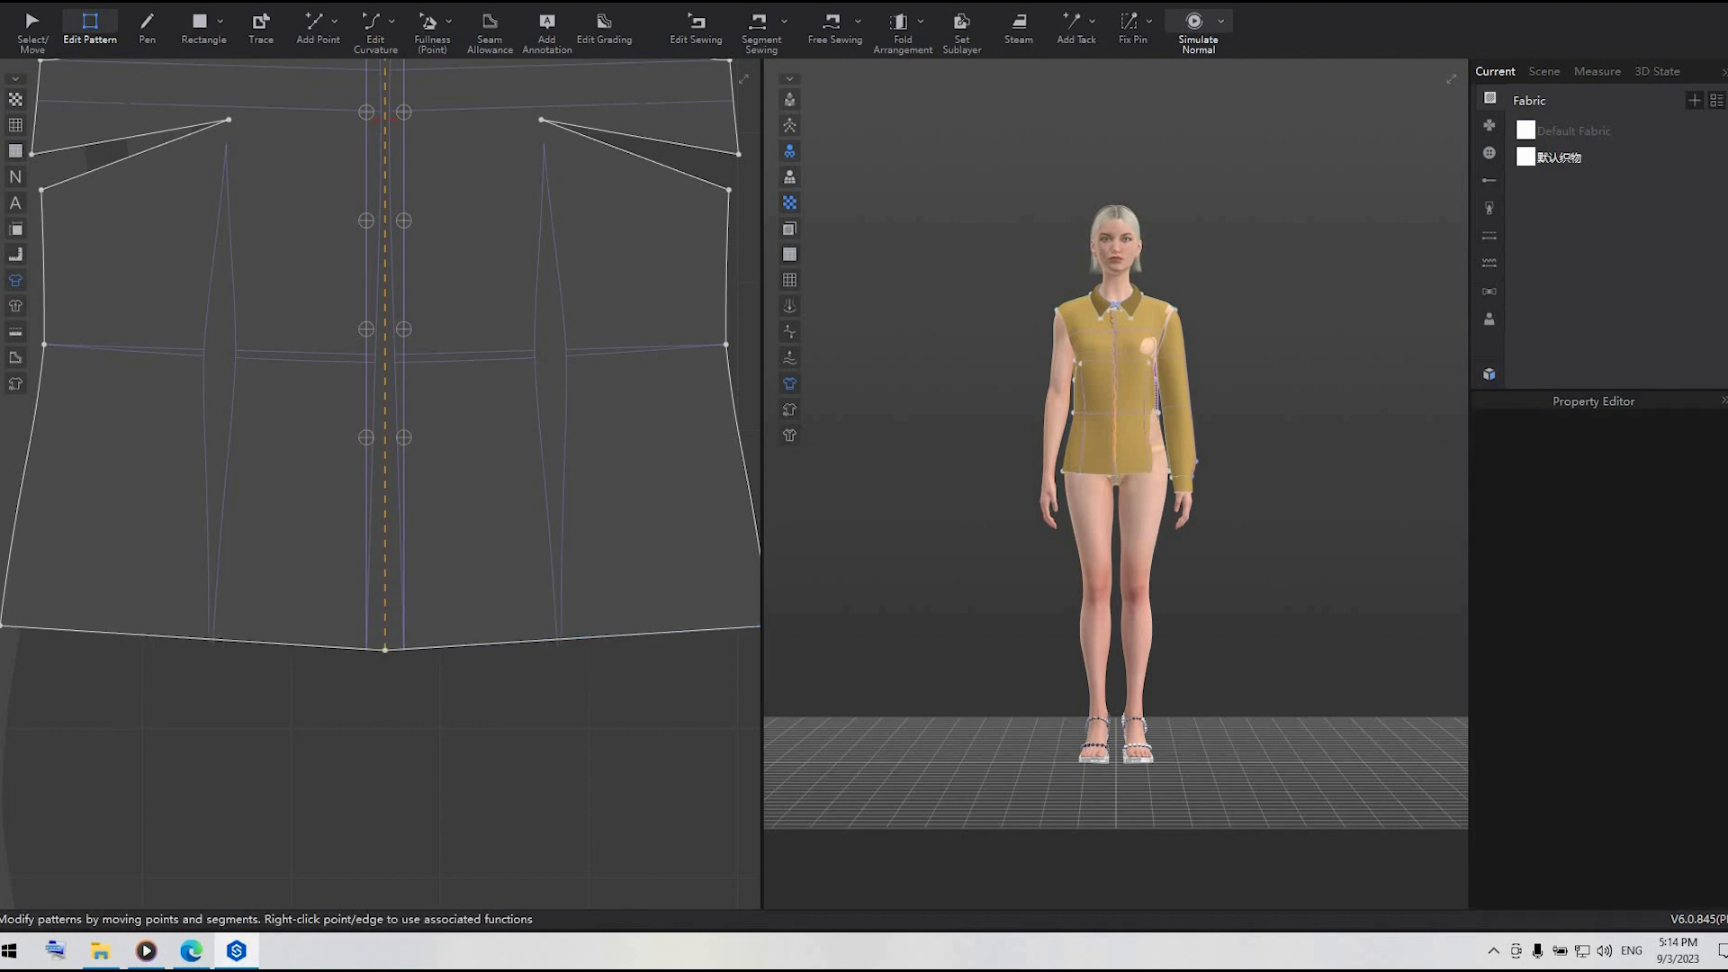
# - Bend the straight front hem edges into a smooth downward curve
pyautogui.click(376, 29)
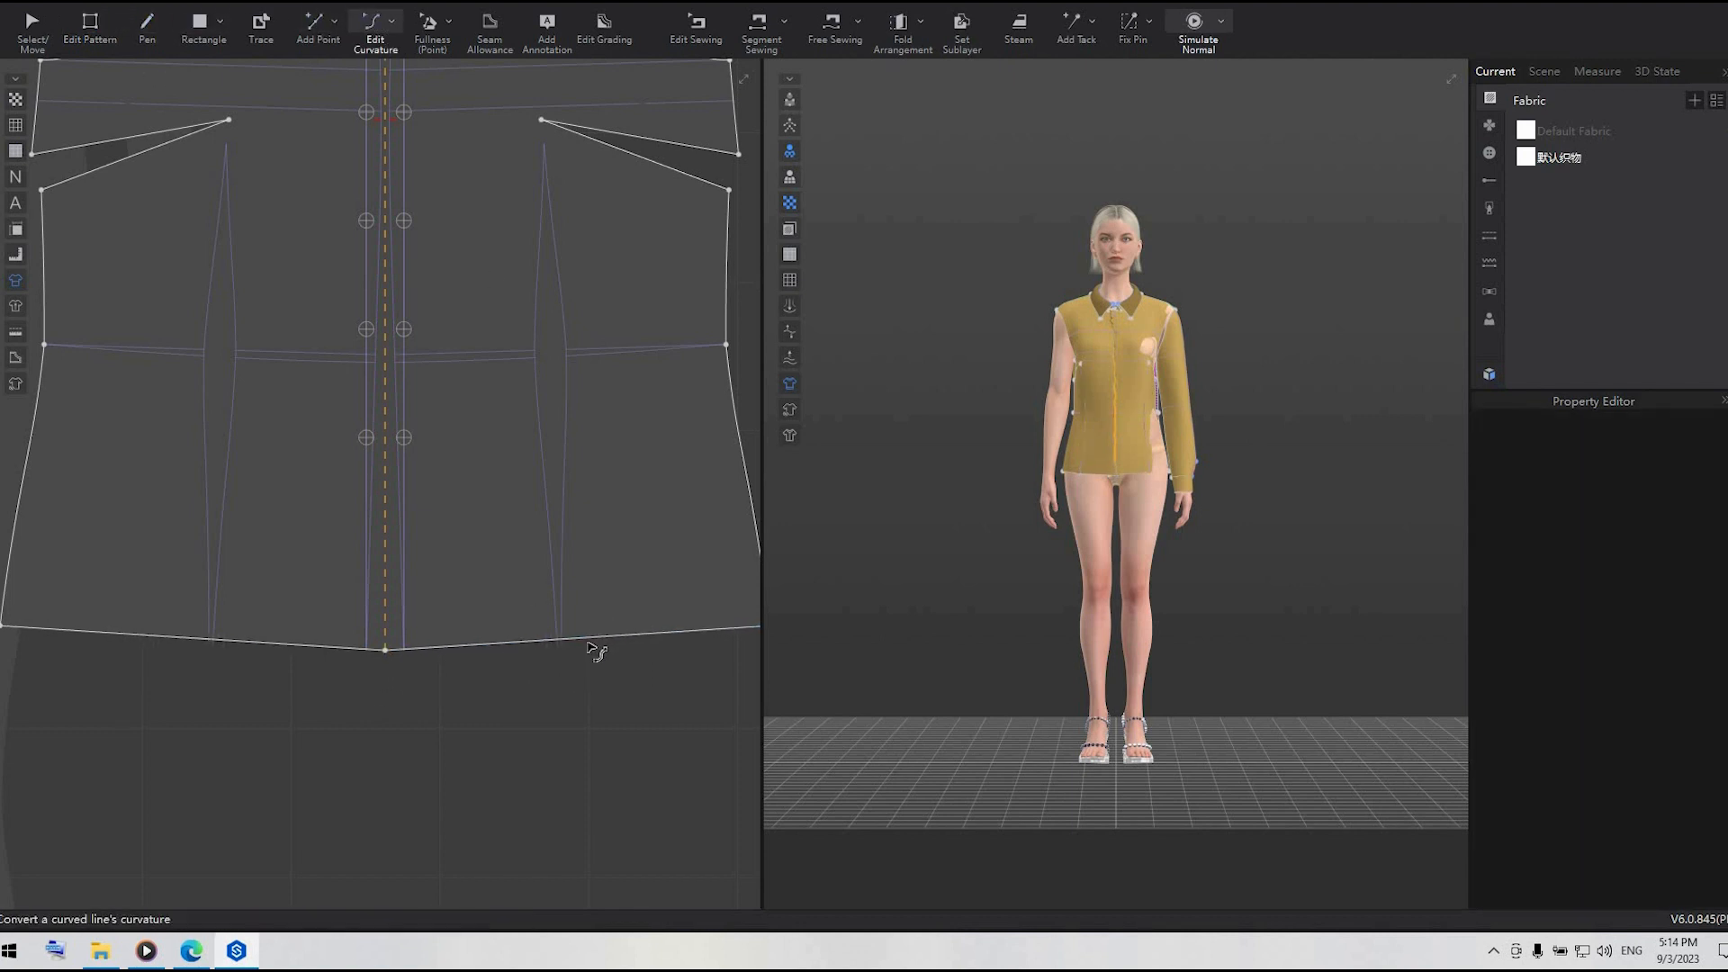
pyautogui.moveTo(596, 648); pyautogui.dragTo(609, 745)
pyautogui.scroll(-5, 456, 240)
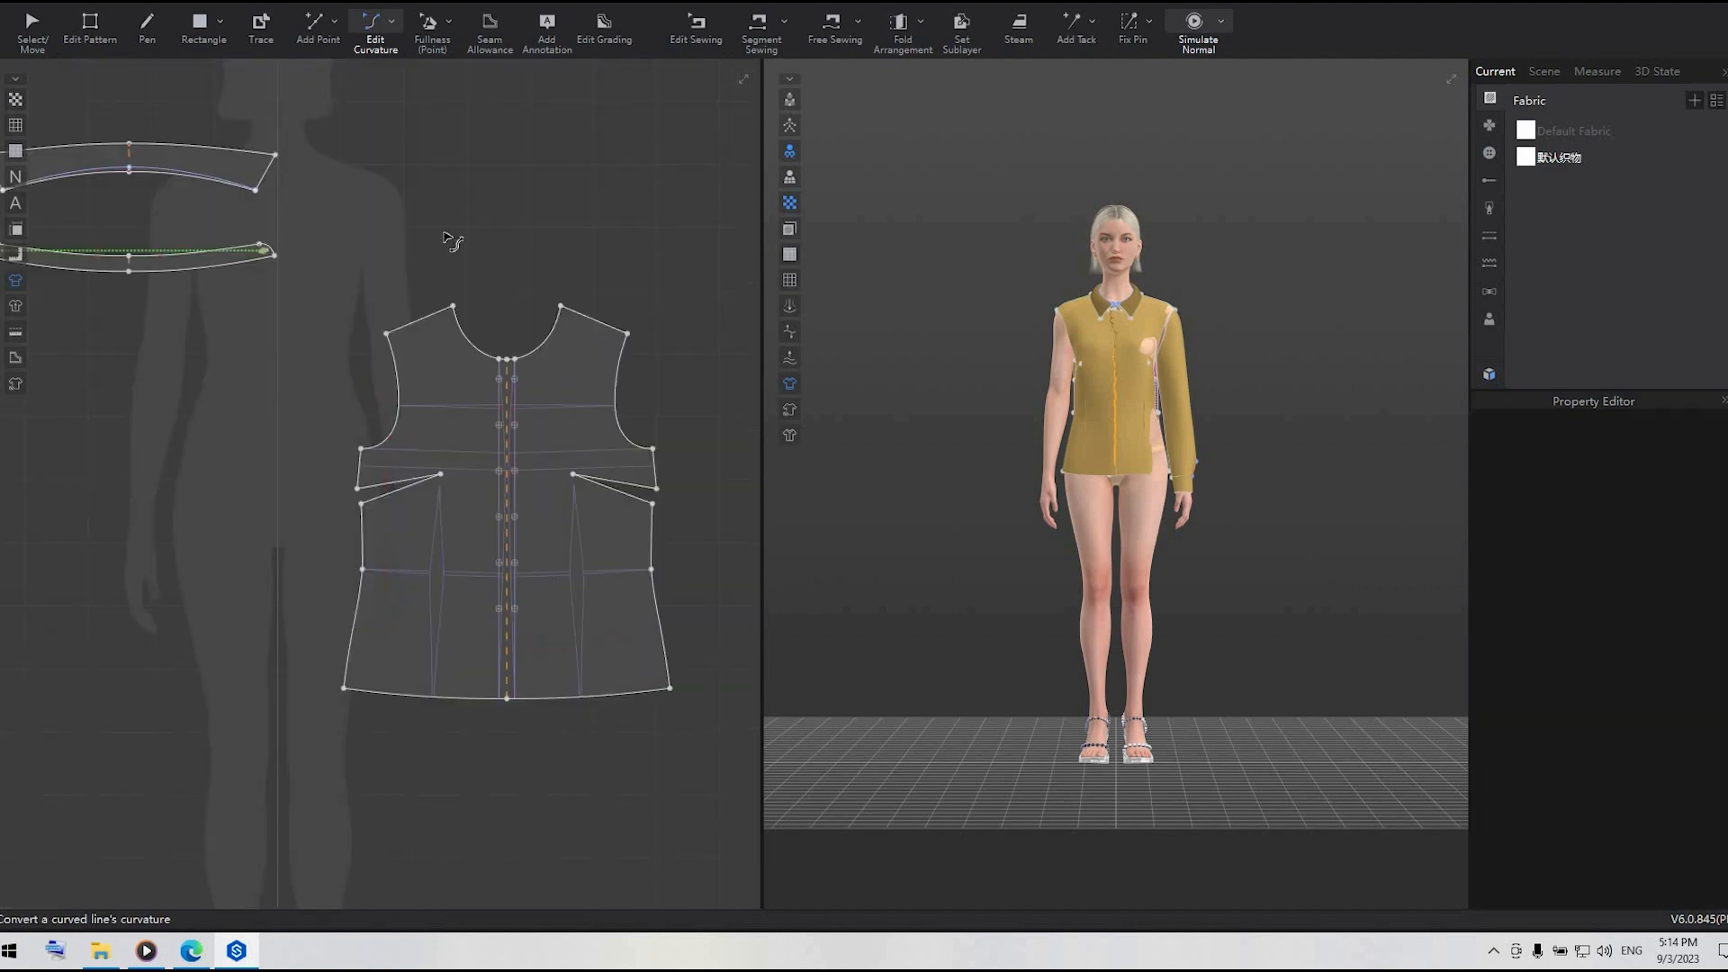
# - Remove the two extra neckline points beside the centre front, keeping the centre point
pyautogui.scroll(5, 566, 316)
pyautogui.click(90, 28)
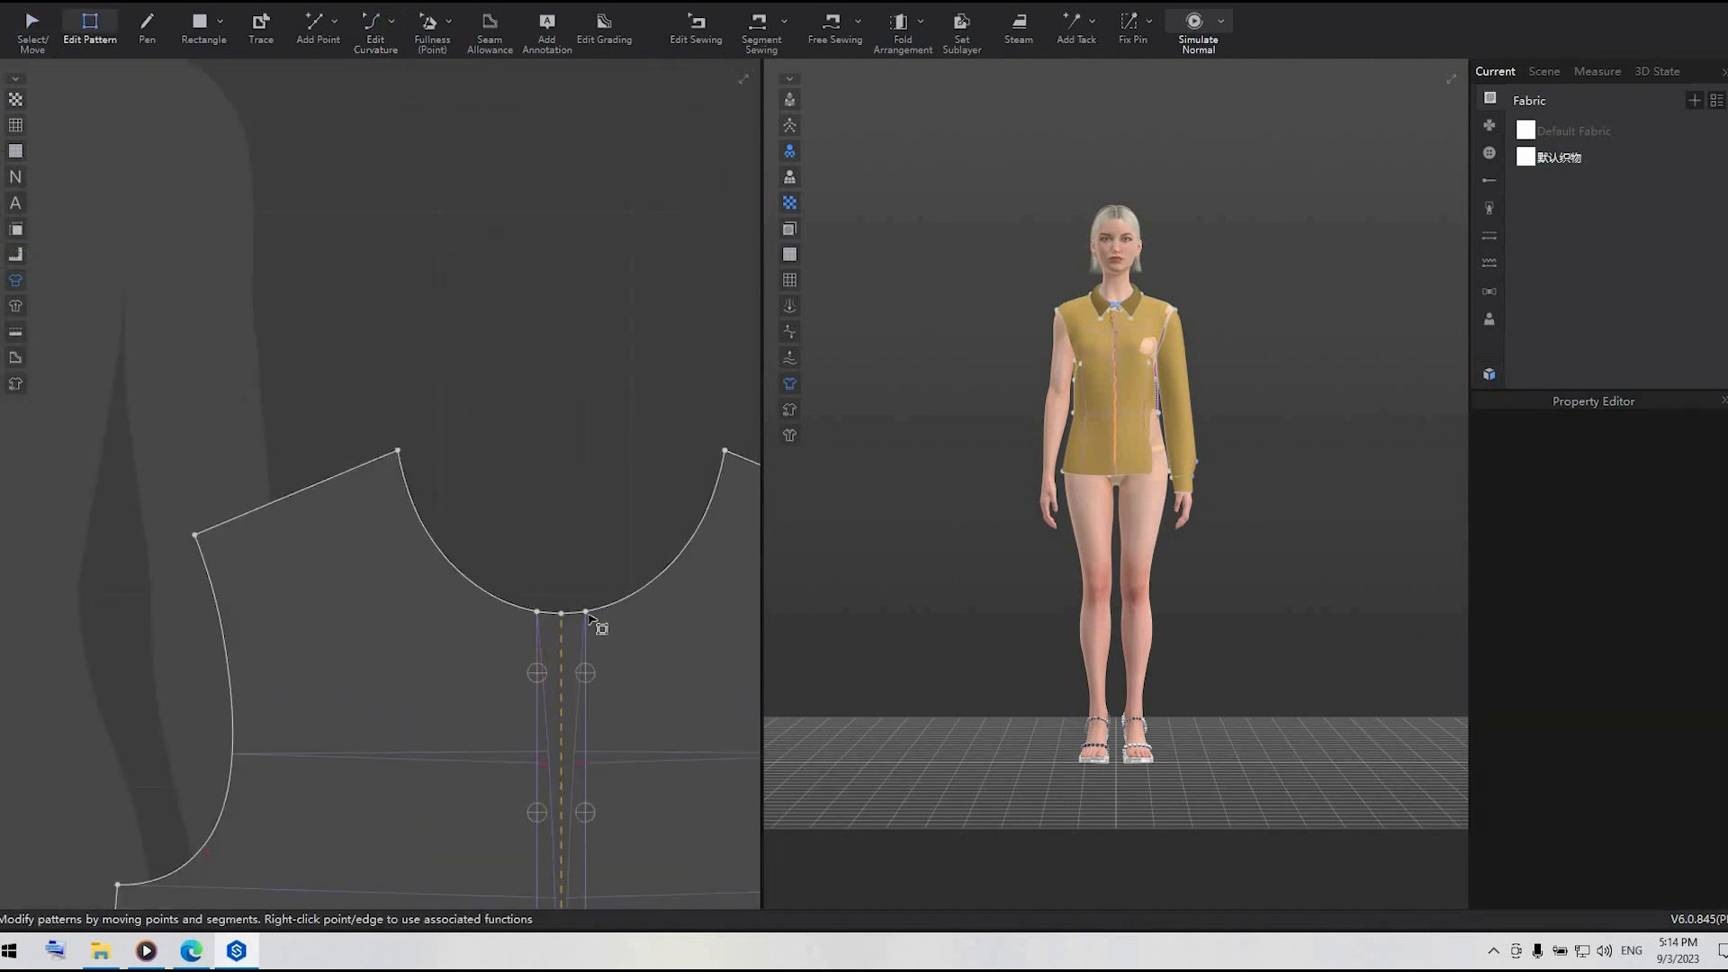
pyautogui.click(586, 613)
pyautogui.rightClick(586, 613)
pyautogui.click(636, 677)
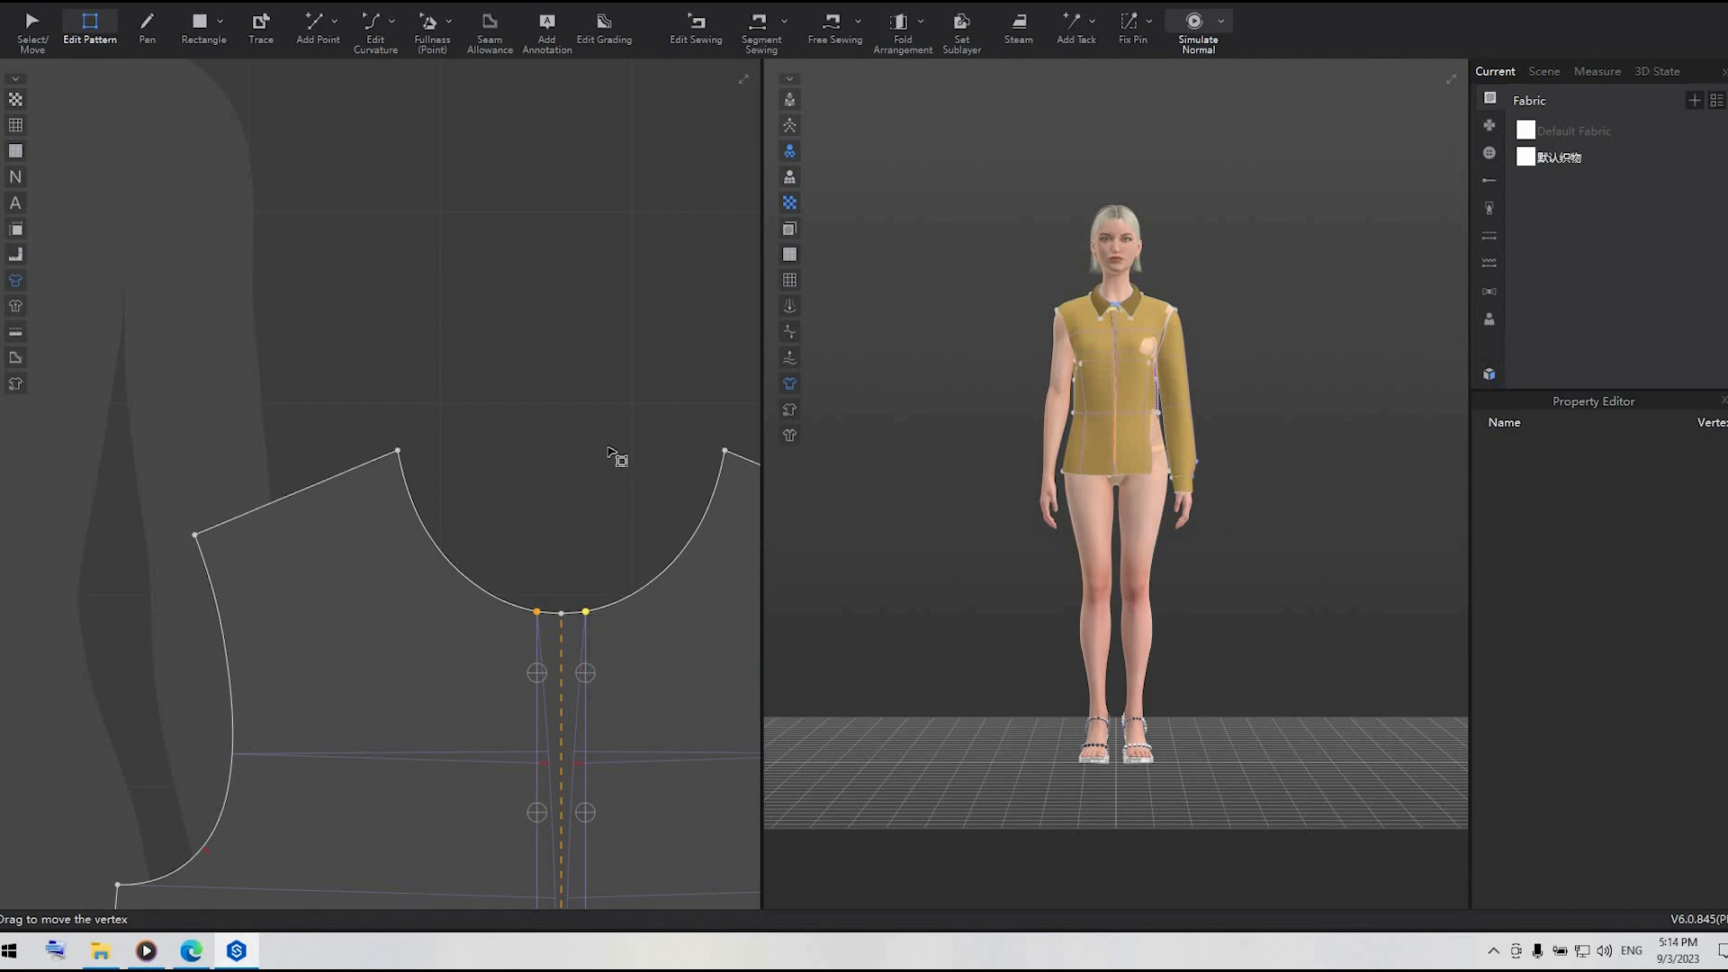
pyautogui.click(614, 455)
# - Merge the two back halves along their centre back edges into one symmetric back panel
pyautogui.scroll(-5, 609, 449)
pyautogui.moveTo(230, 433); pyautogui.dragTo(474, 435, button='middle')
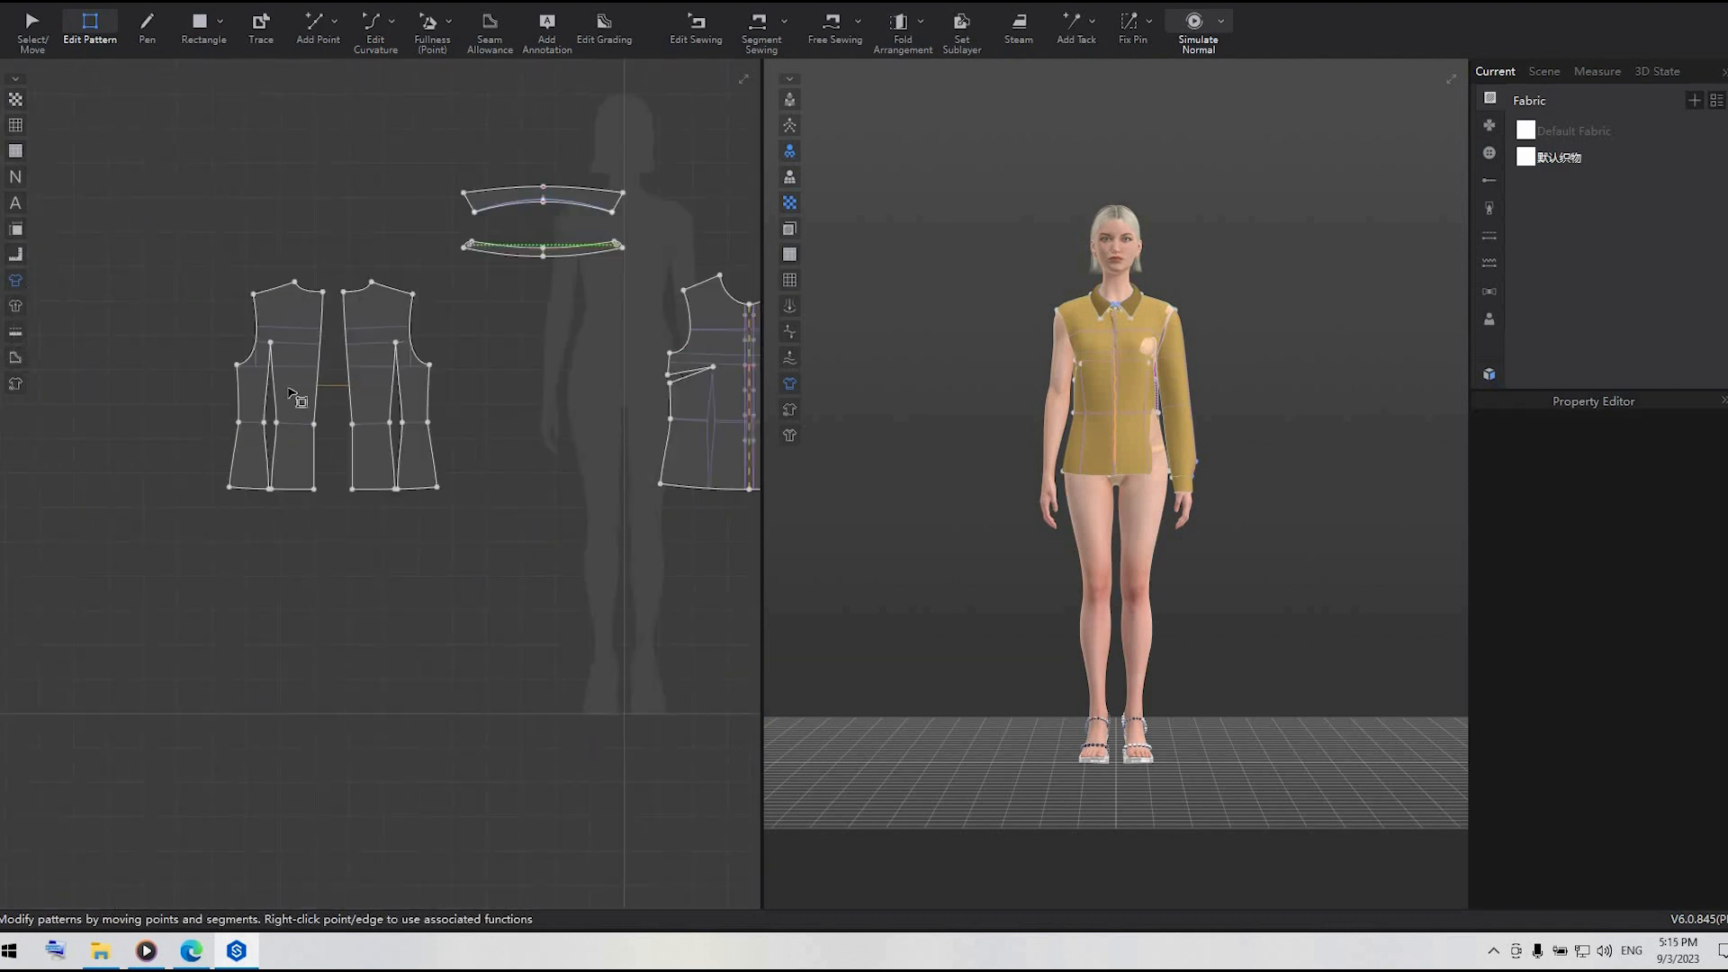
pyautogui.rightClick(352, 431)
pyautogui.click(404, 516)
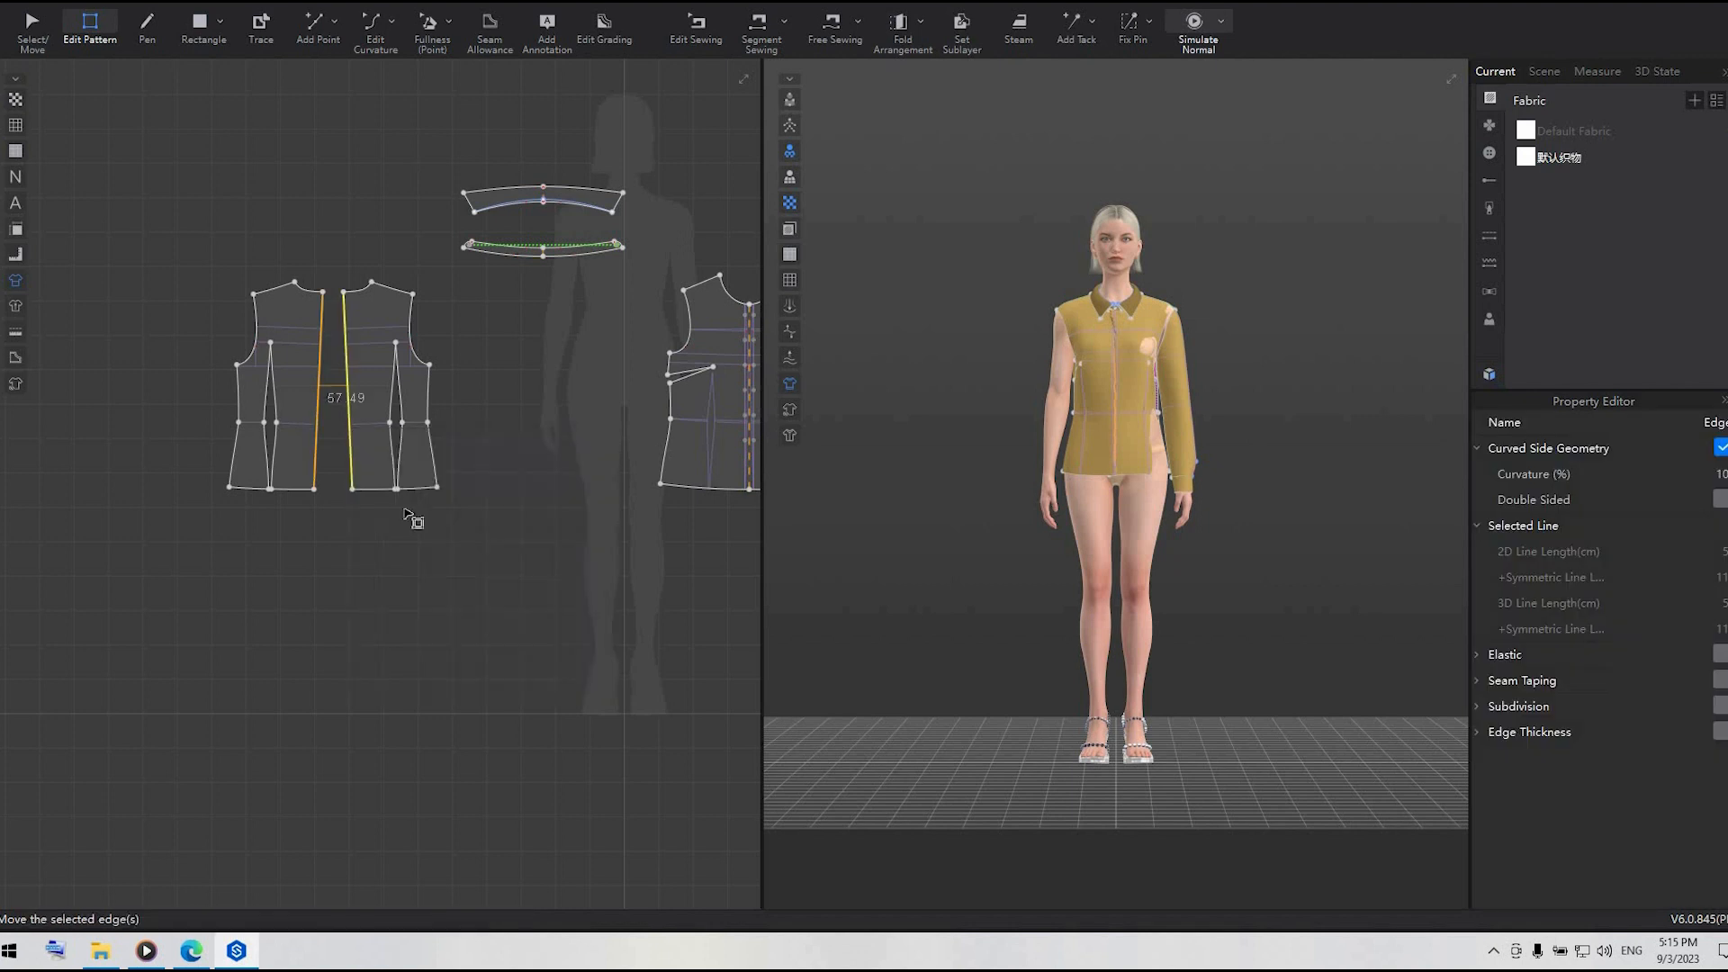
# - Rotate the merged back panel about 2.94° so its centre line stands upright
pyautogui.press('a')
pyautogui.click(377, 353)
pyautogui.scroll(4, 448, 272)
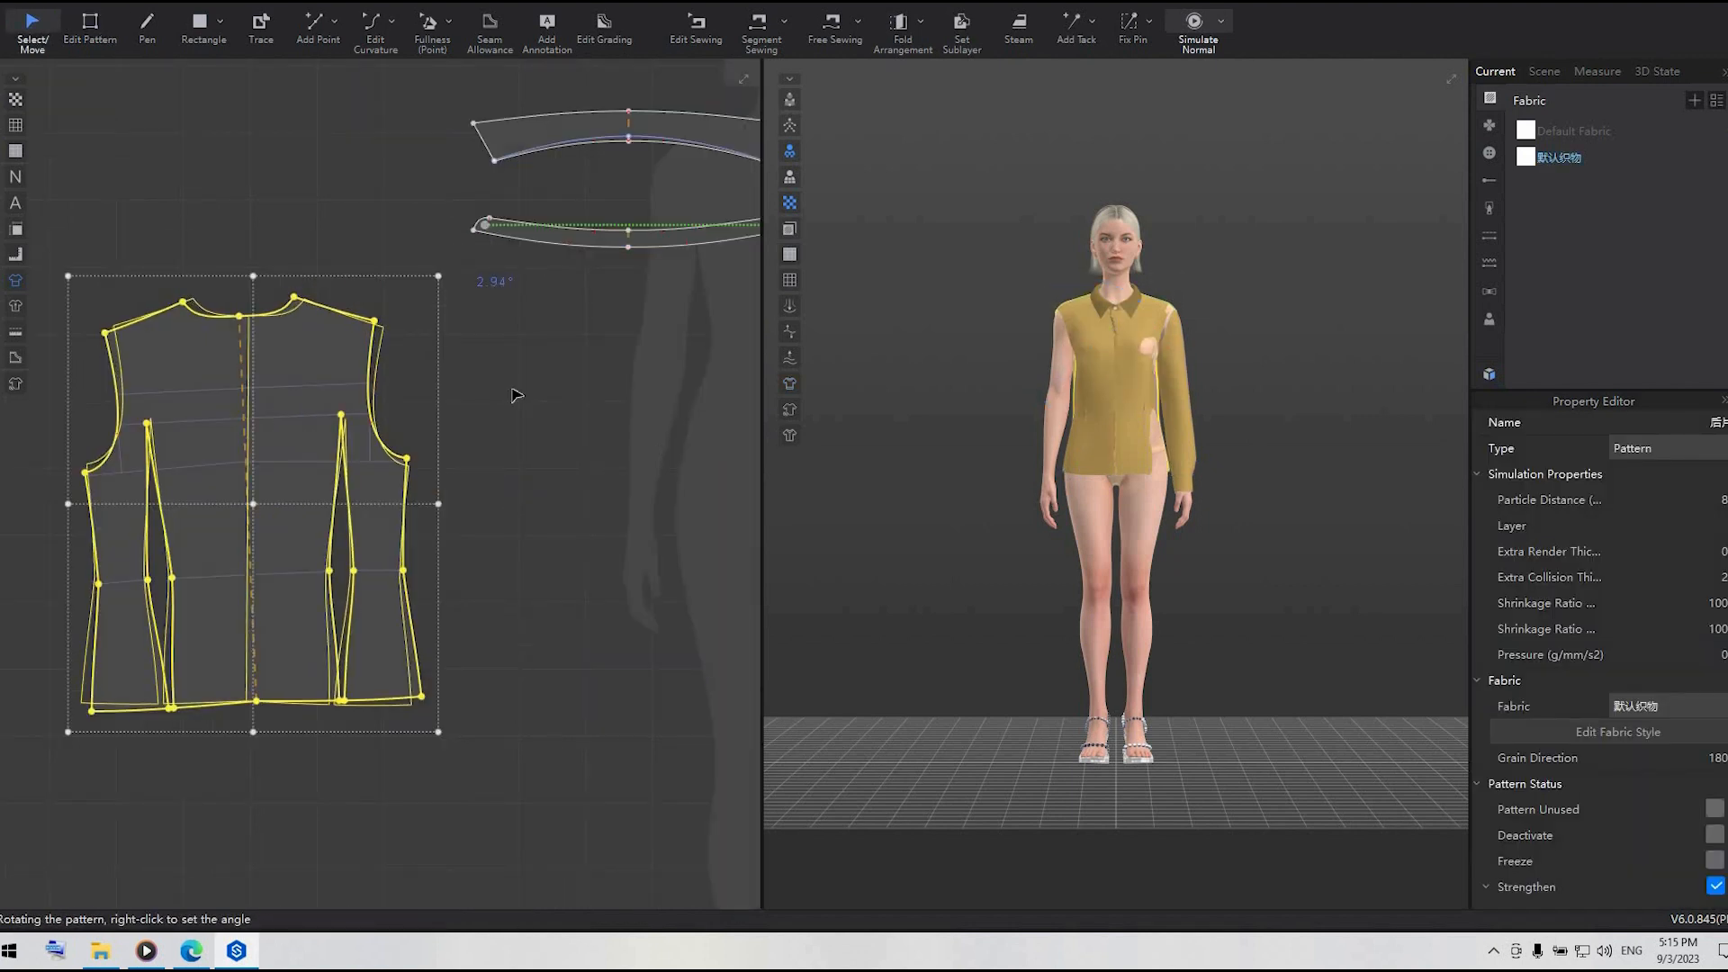
pyautogui.click(518, 523)
# - Delete the side points of the back waist dart and move its upper tip down below the hem
pyautogui.press('z')
pyautogui.click(351, 577)
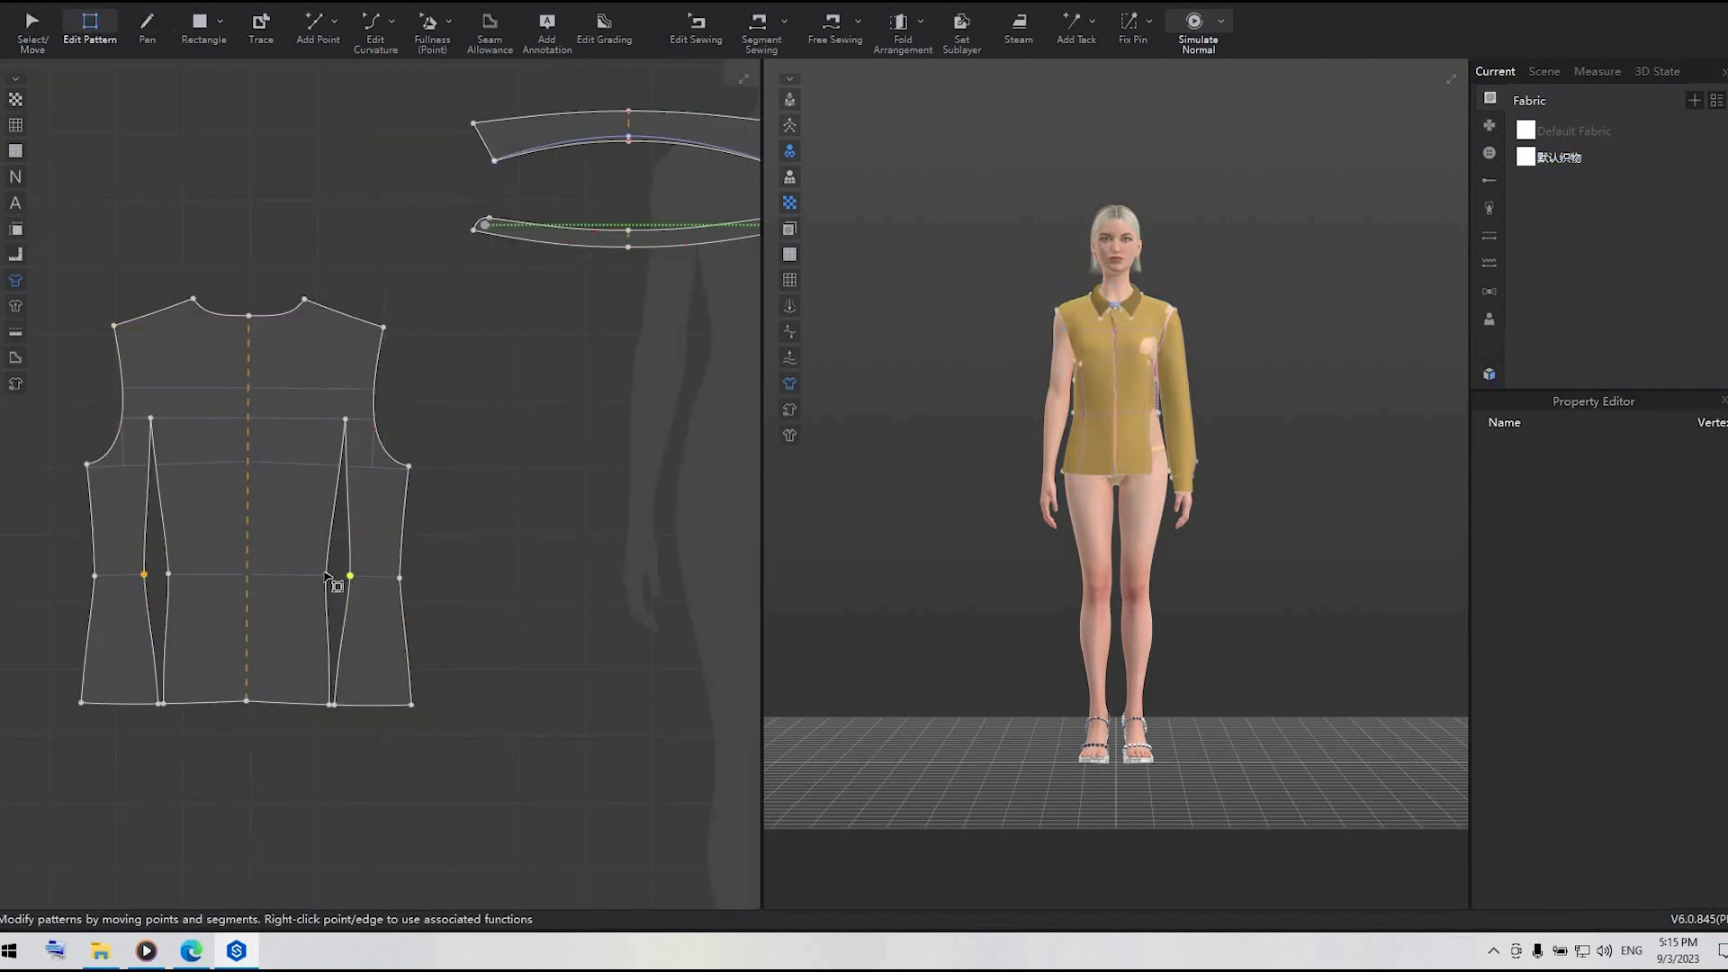
pyautogui.press('Delete')
pyautogui.click(325, 574)
pyautogui.press('Delete')
pyautogui.moveTo(346, 421); pyautogui.dragTo(326, 763)
pyautogui.scroll(5, 335, 754)
pyautogui.click(371, 657)
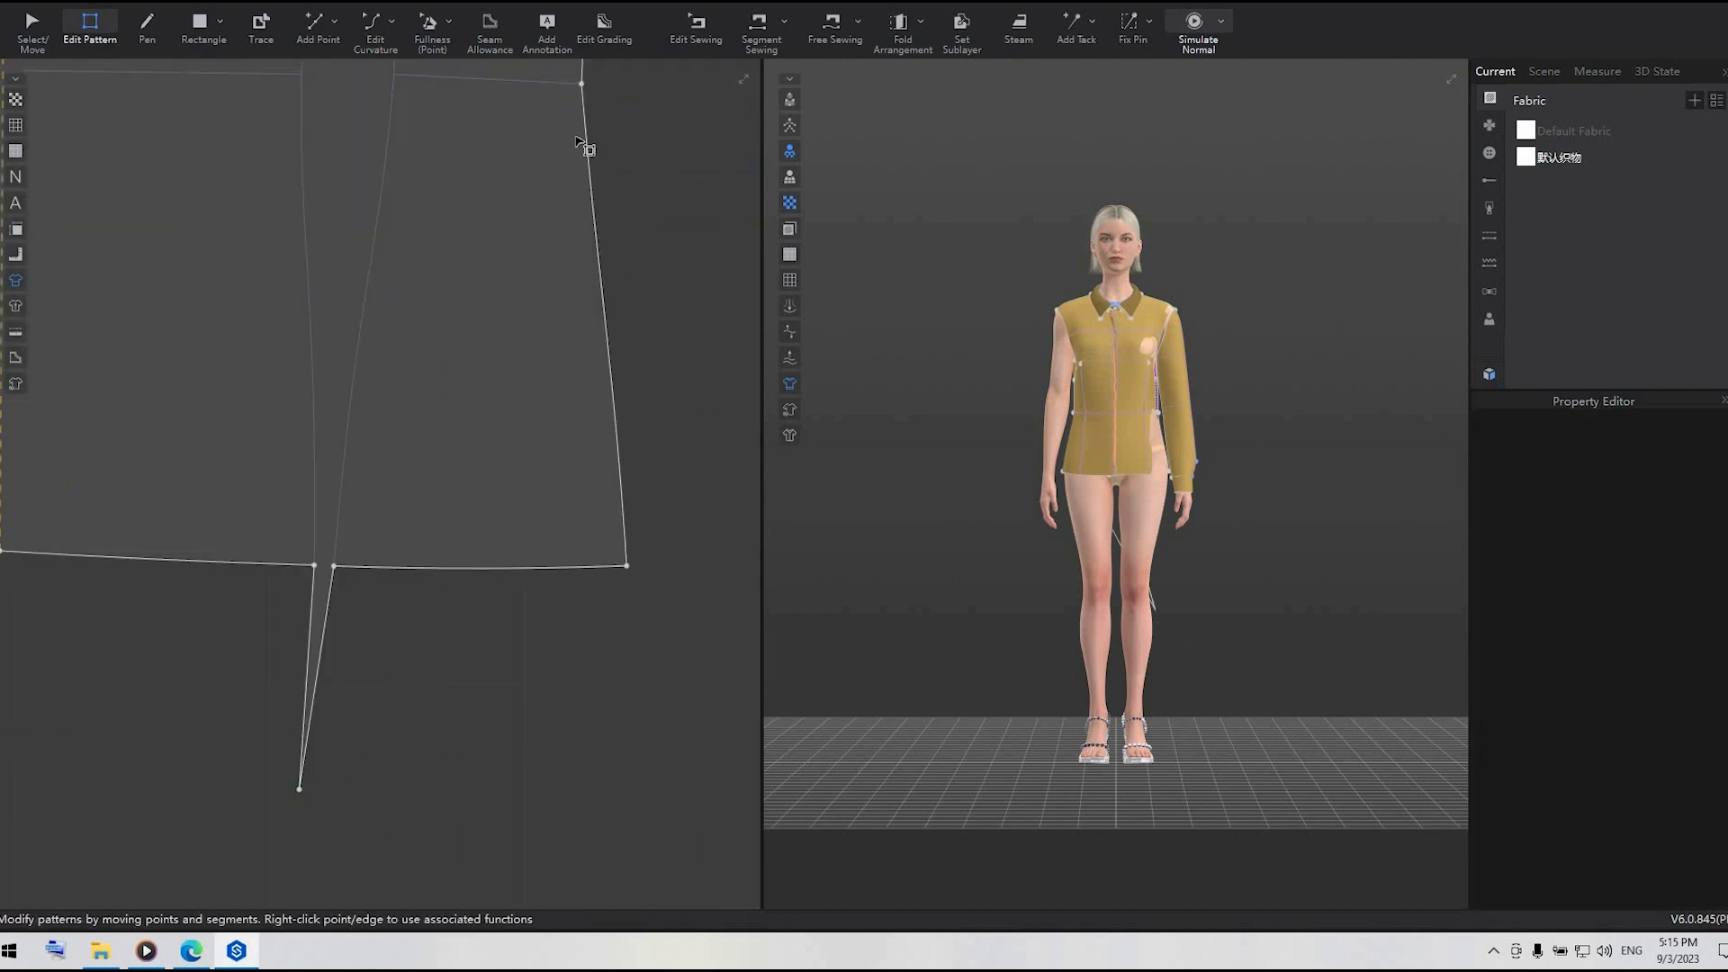
# - Delete the leftover waist dart sewing at the back hem
pyautogui.click(698, 27)
pyautogui.moveTo(411, 825); pyautogui.dragTo(263, 531)
pyautogui.press('Delete')
# - Delete the back dart's tip and its leftover points on the hem line
pyautogui.click(90, 30)
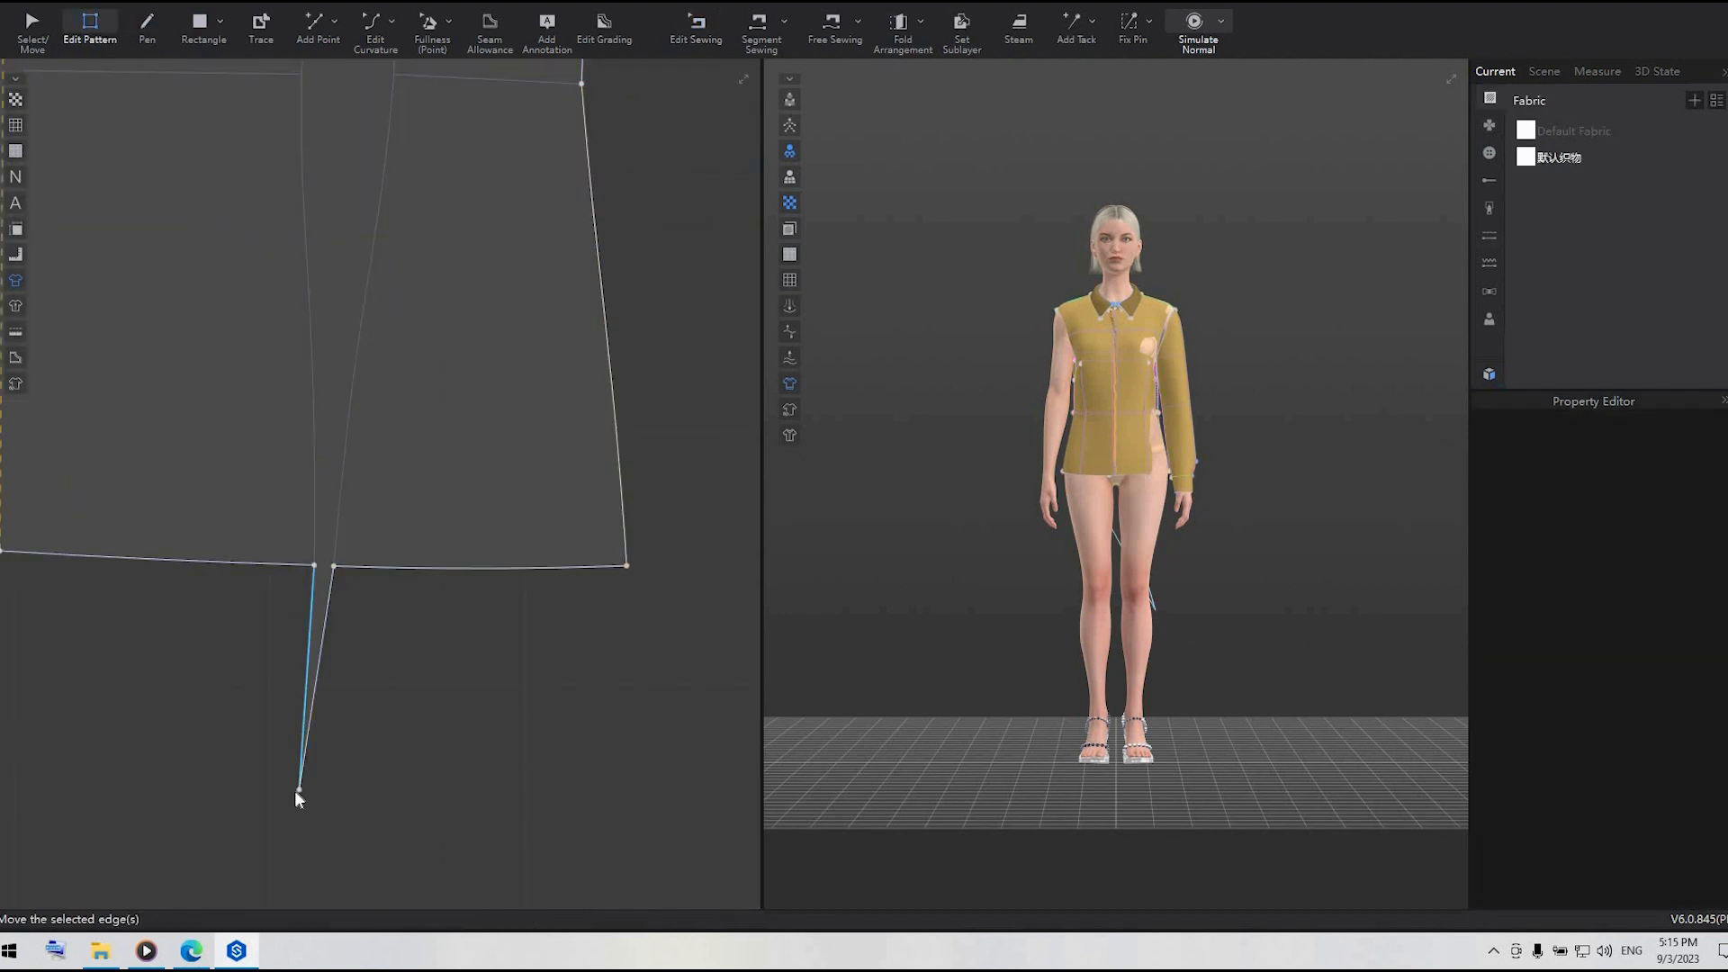
pyautogui.click(299, 790)
pyautogui.press('Delete')
pyautogui.click(347, 569)
pyautogui.scroll(-5, 348, 588)
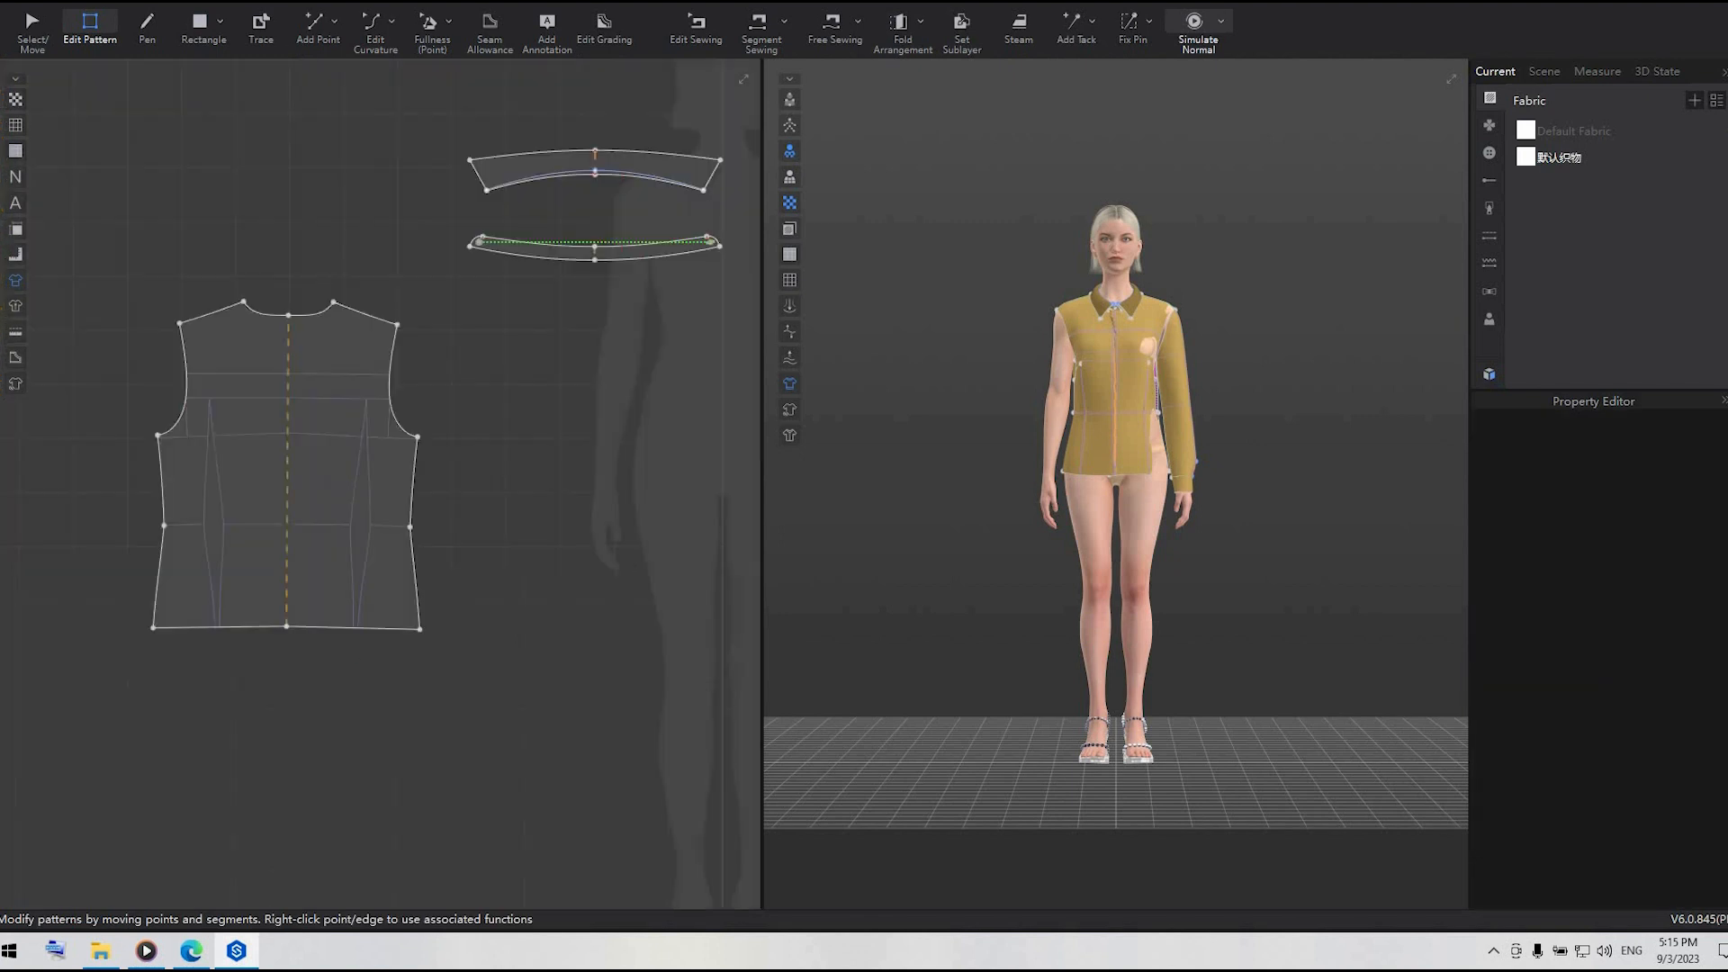
# - Lower the back panel's centre hem point slightly and bend the hem edges into a gentle curve
pyautogui.click(288, 637)
pyautogui.moveTo(289, 637); pyautogui.dragTo(275, 622)
pyautogui.scroll(5, 291, 636)
pyautogui.click(501, 682)
pyautogui.scroll(-3, 502, 682)
pyautogui.press('c')
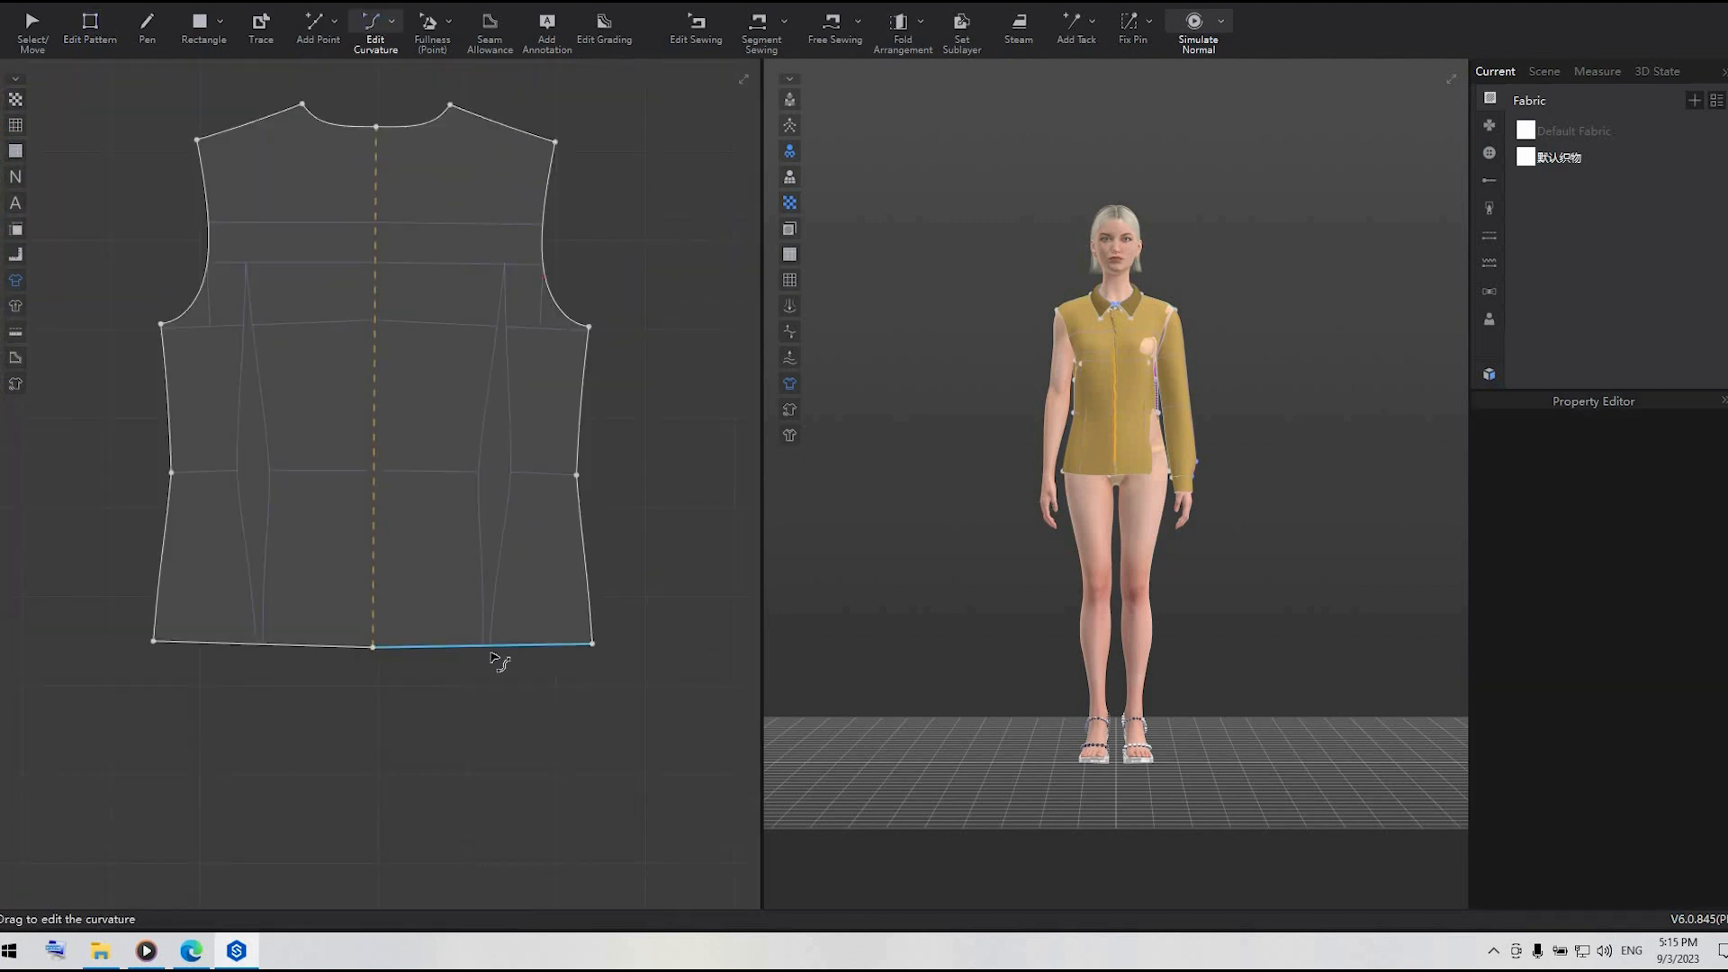
pyautogui.moveTo(492, 647); pyautogui.dragTo(489, 650)
# - Pull the tip of the sleeve's placket slit down below the sleeve hem
pyautogui.scroll(-7, 570, 759)
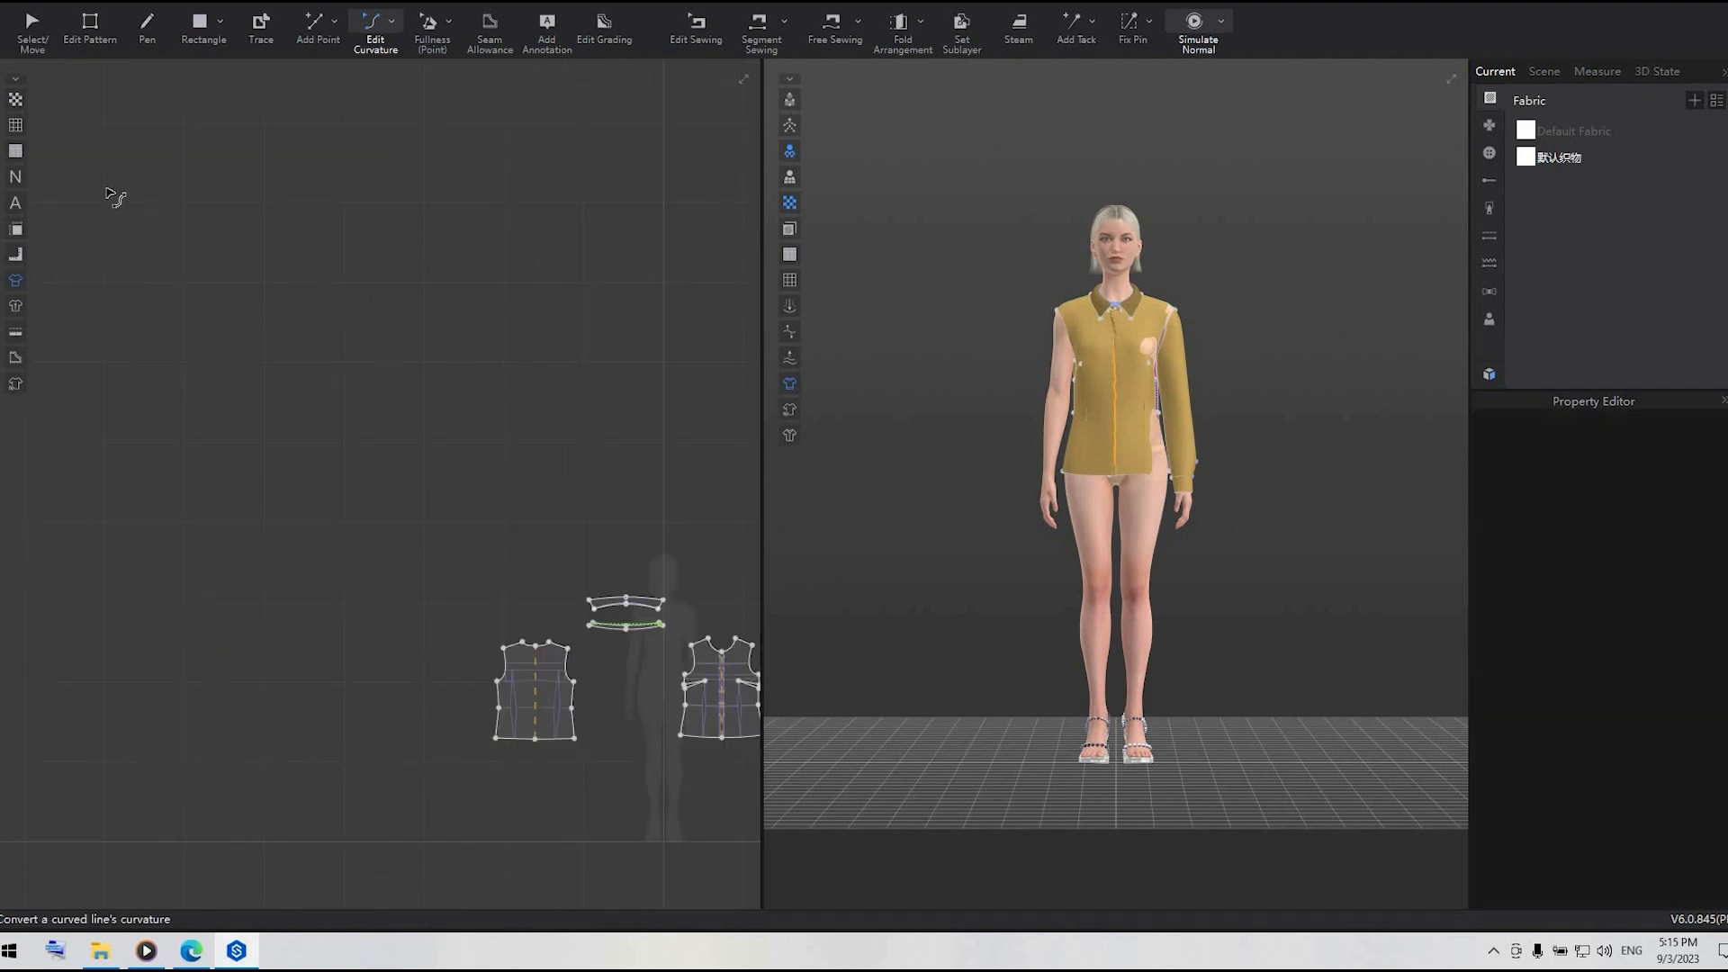
pyautogui.scroll(6, 540, 564)
pyautogui.scroll(-1, 540, 505)
pyautogui.press('a')
pyautogui.click(539, 526)
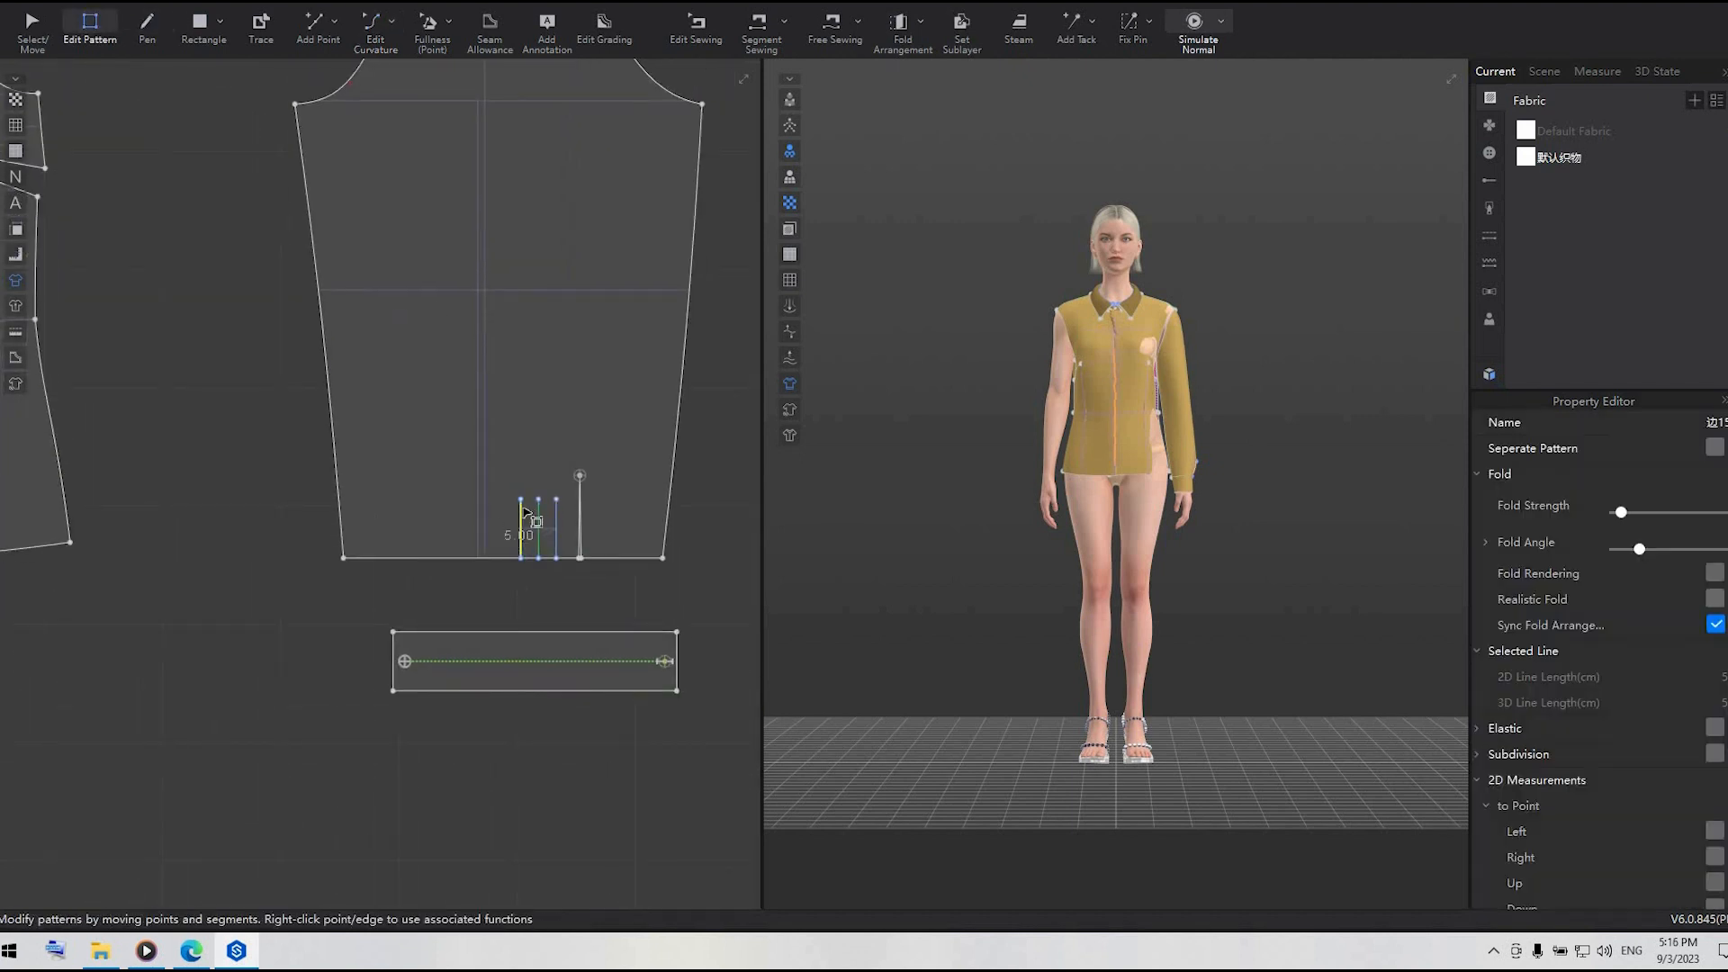
pyautogui.click(547, 523)
pyautogui.scroll(4, 593, 400)
pyautogui.moveTo(561, 593); pyautogui.dragTo(559, 840)
pyautogui.moveTo(630, 853); pyautogui.dragTo(599, 649, button='middle')
# - Delete the sleeve slit's tip and its leftover points on the sleeve hem
pyautogui.click(696, 28)
pyautogui.scroll(3, 589, 654)
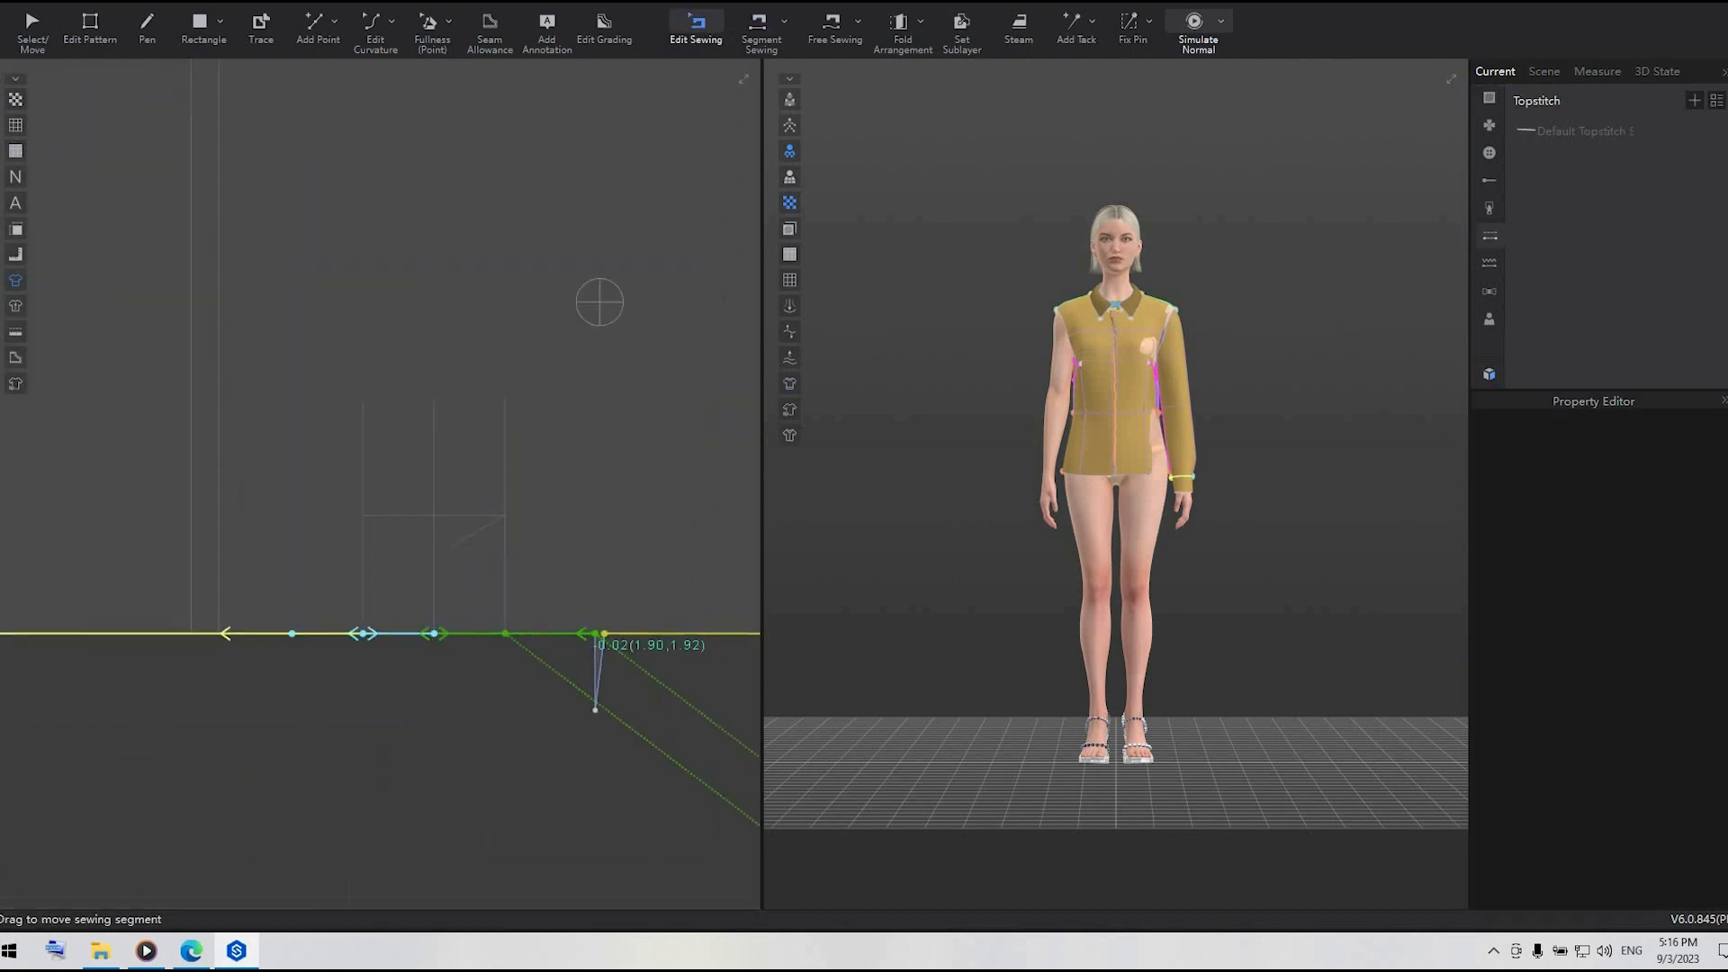
pyautogui.click(97, 29)
pyautogui.click(596, 711)
pyautogui.press('Delete')
pyautogui.click(598, 635)
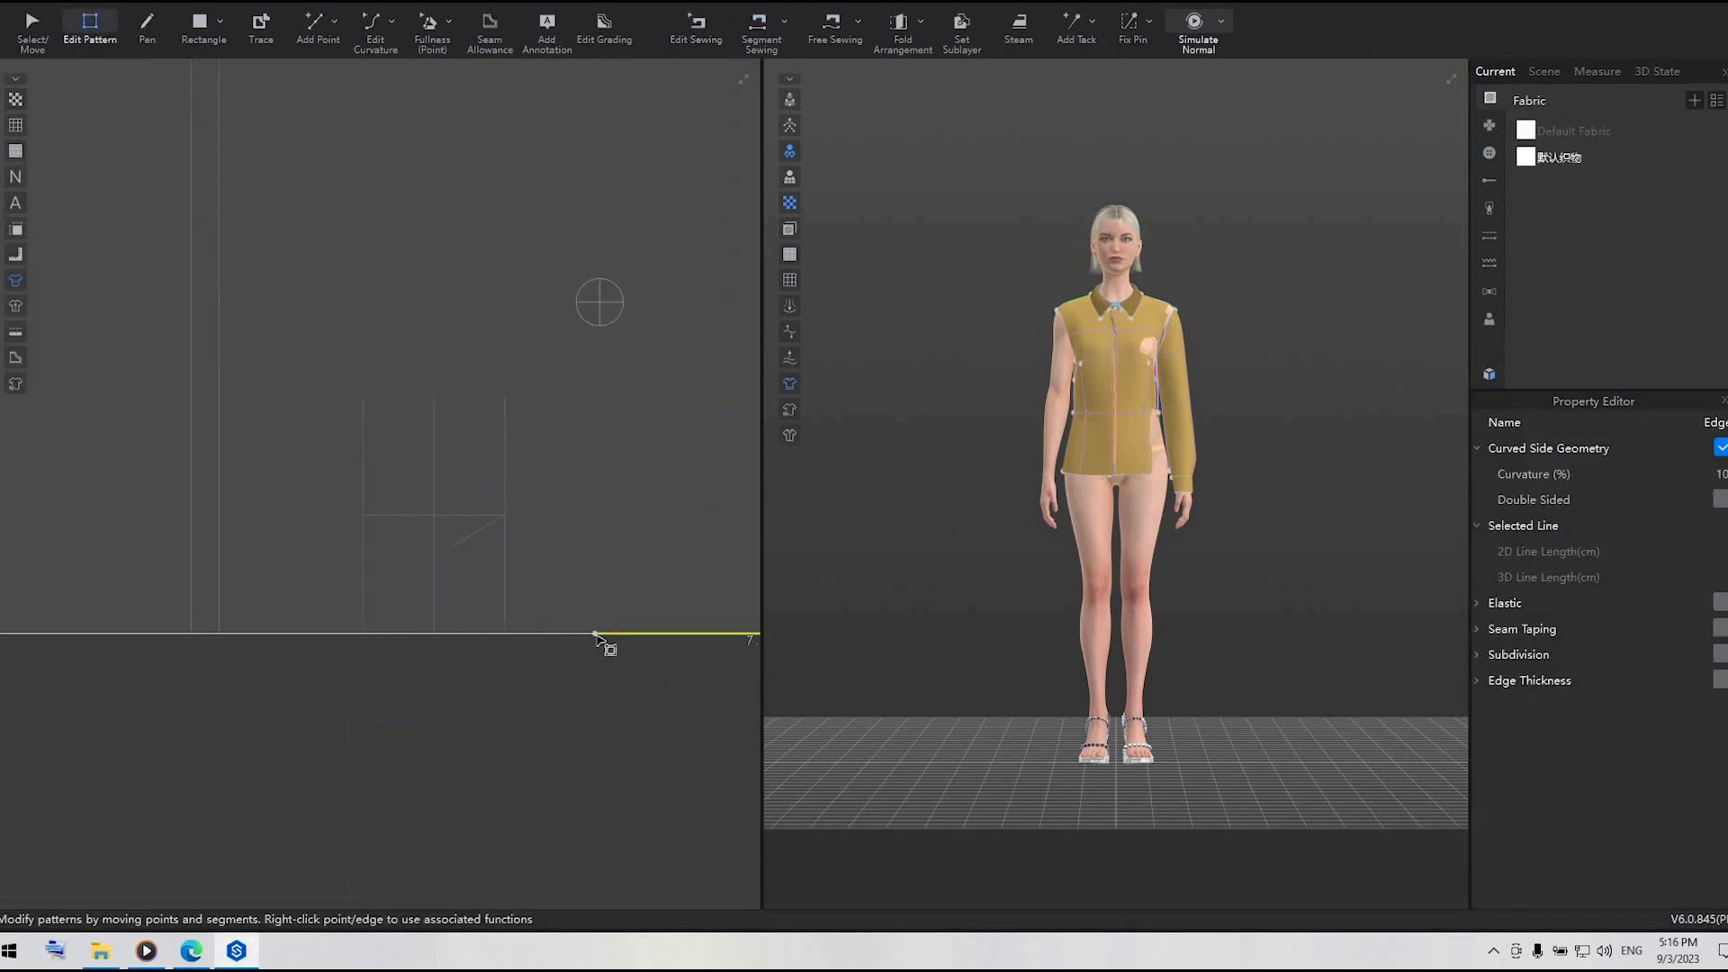
pyautogui.click(623, 688)
# - Delete the button and the buttonhole from the cuff
pyautogui.scroll(-6, 622, 687)
pyautogui.moveTo(622, 687); pyautogui.dragTo(453, 329, button='middle')
pyautogui.click(200, 3)
pyautogui.click(342, 25)
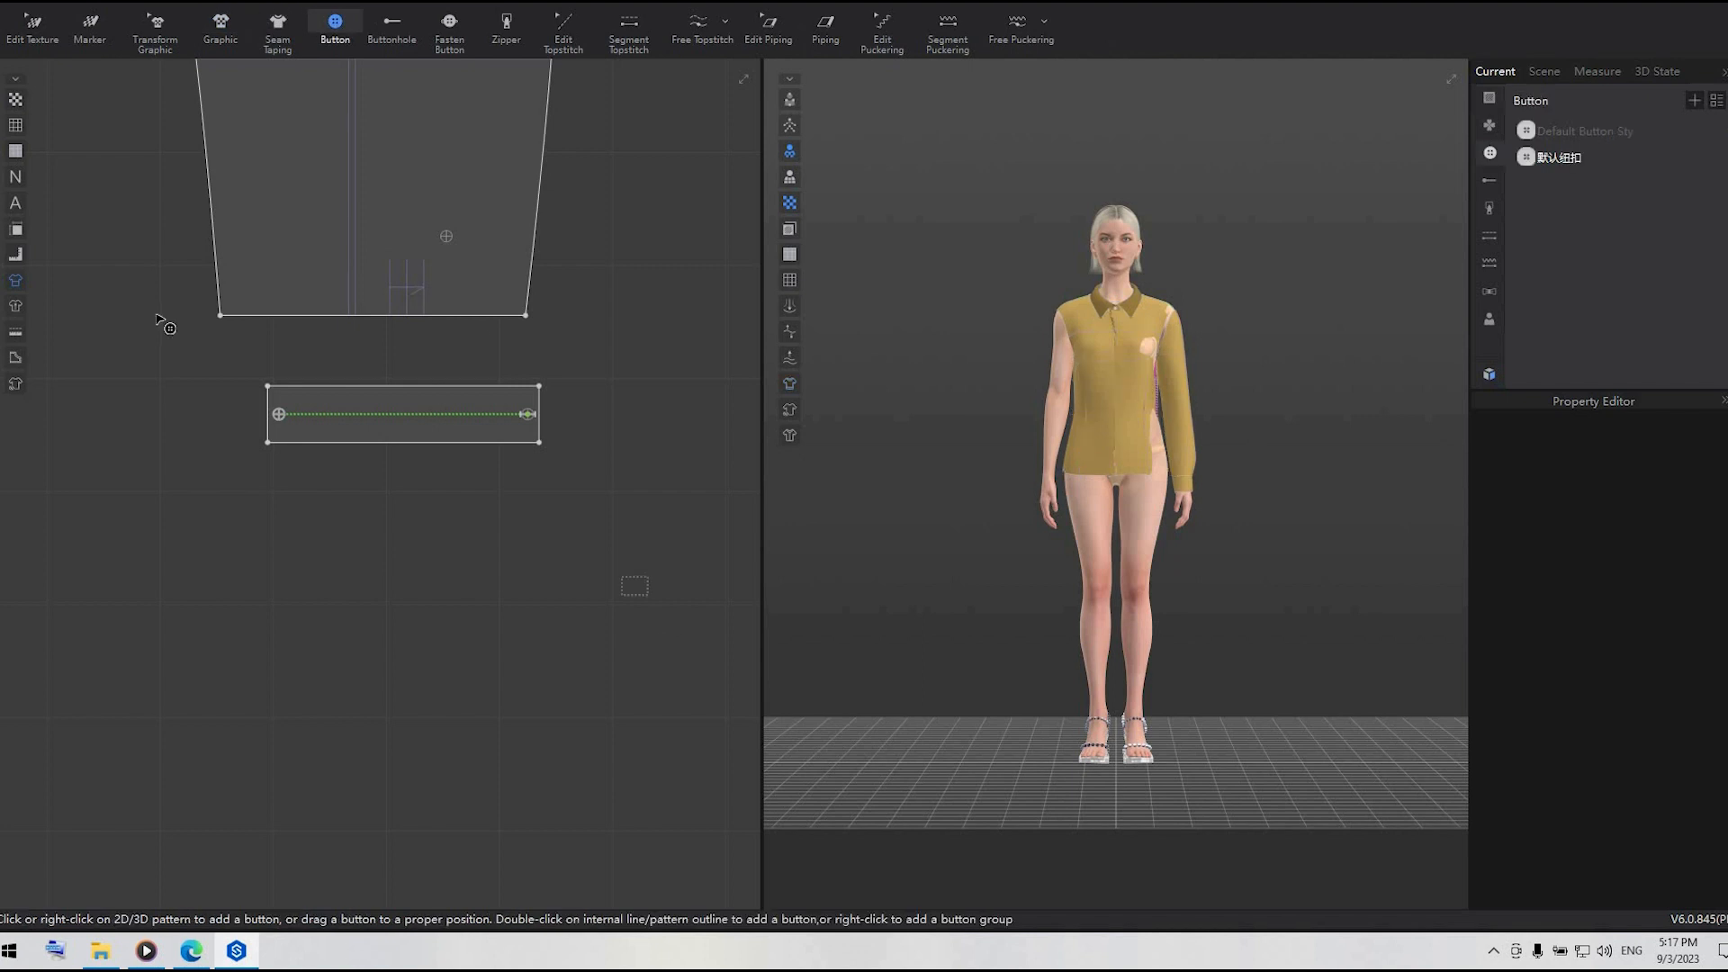
pyautogui.moveTo(671, 581); pyautogui.dragTo(231, 370)
pyautogui.press('Delete')
pyautogui.click(394, 25)
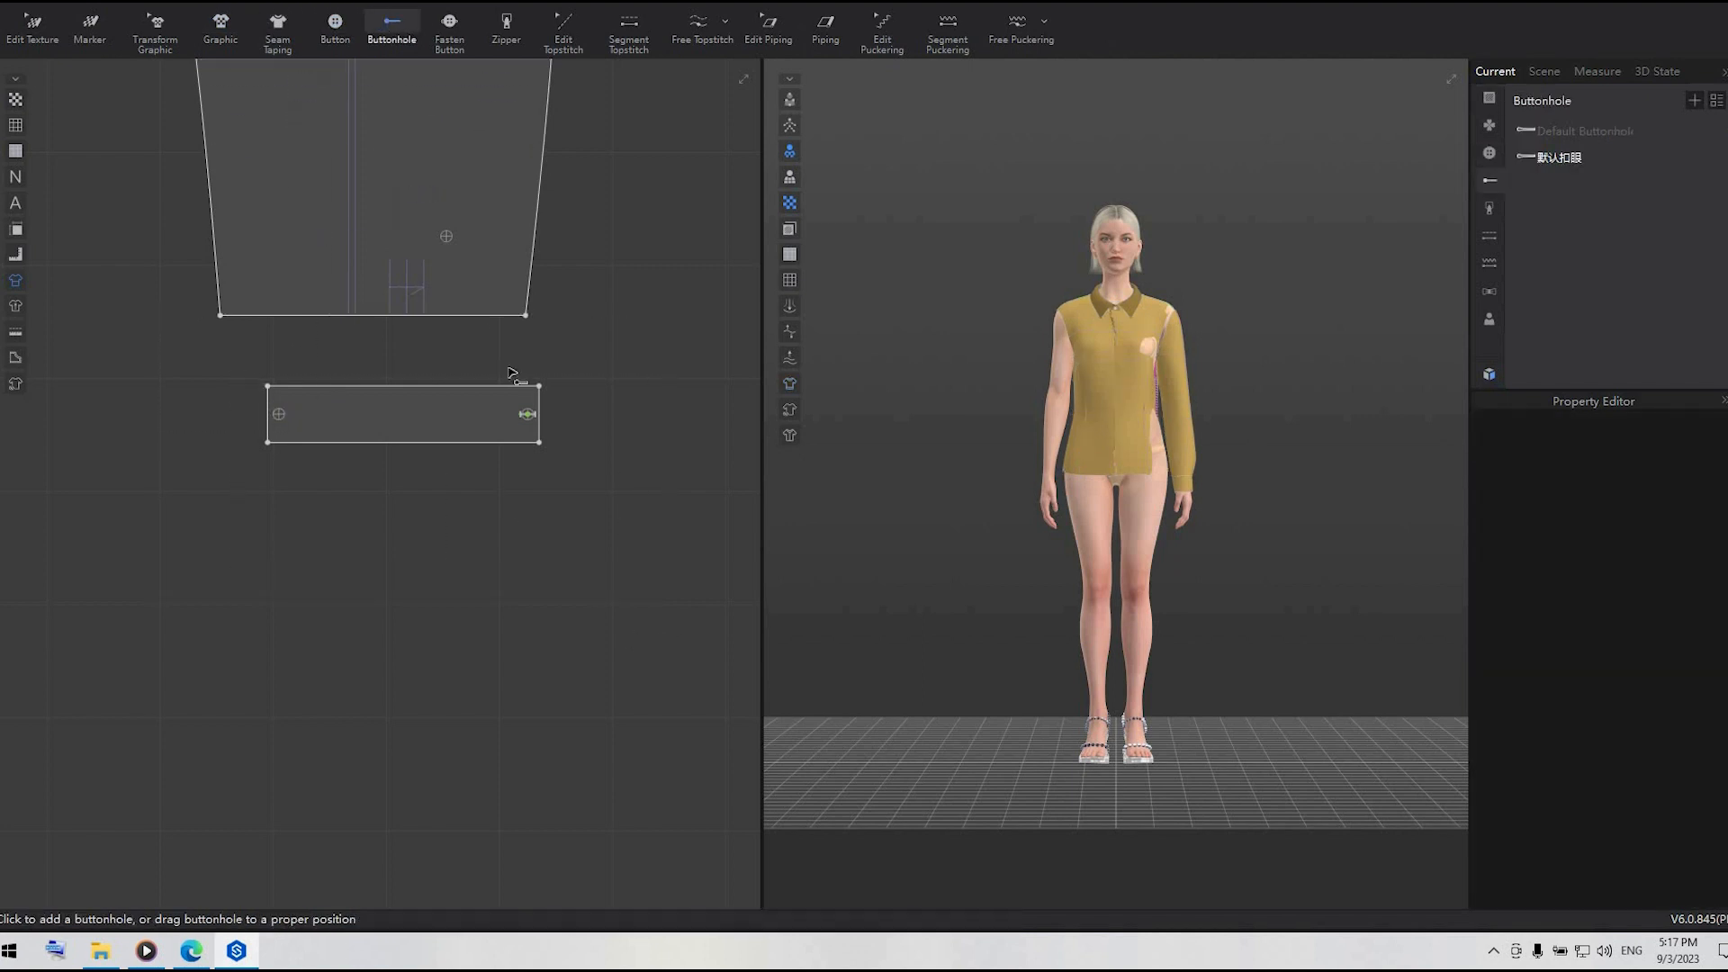
pyautogui.click(528, 414)
pyautogui.press('Delete')
# - Delete the old sewing segments joining the cuff to the sleeve hem
pyautogui.click(84, 3)
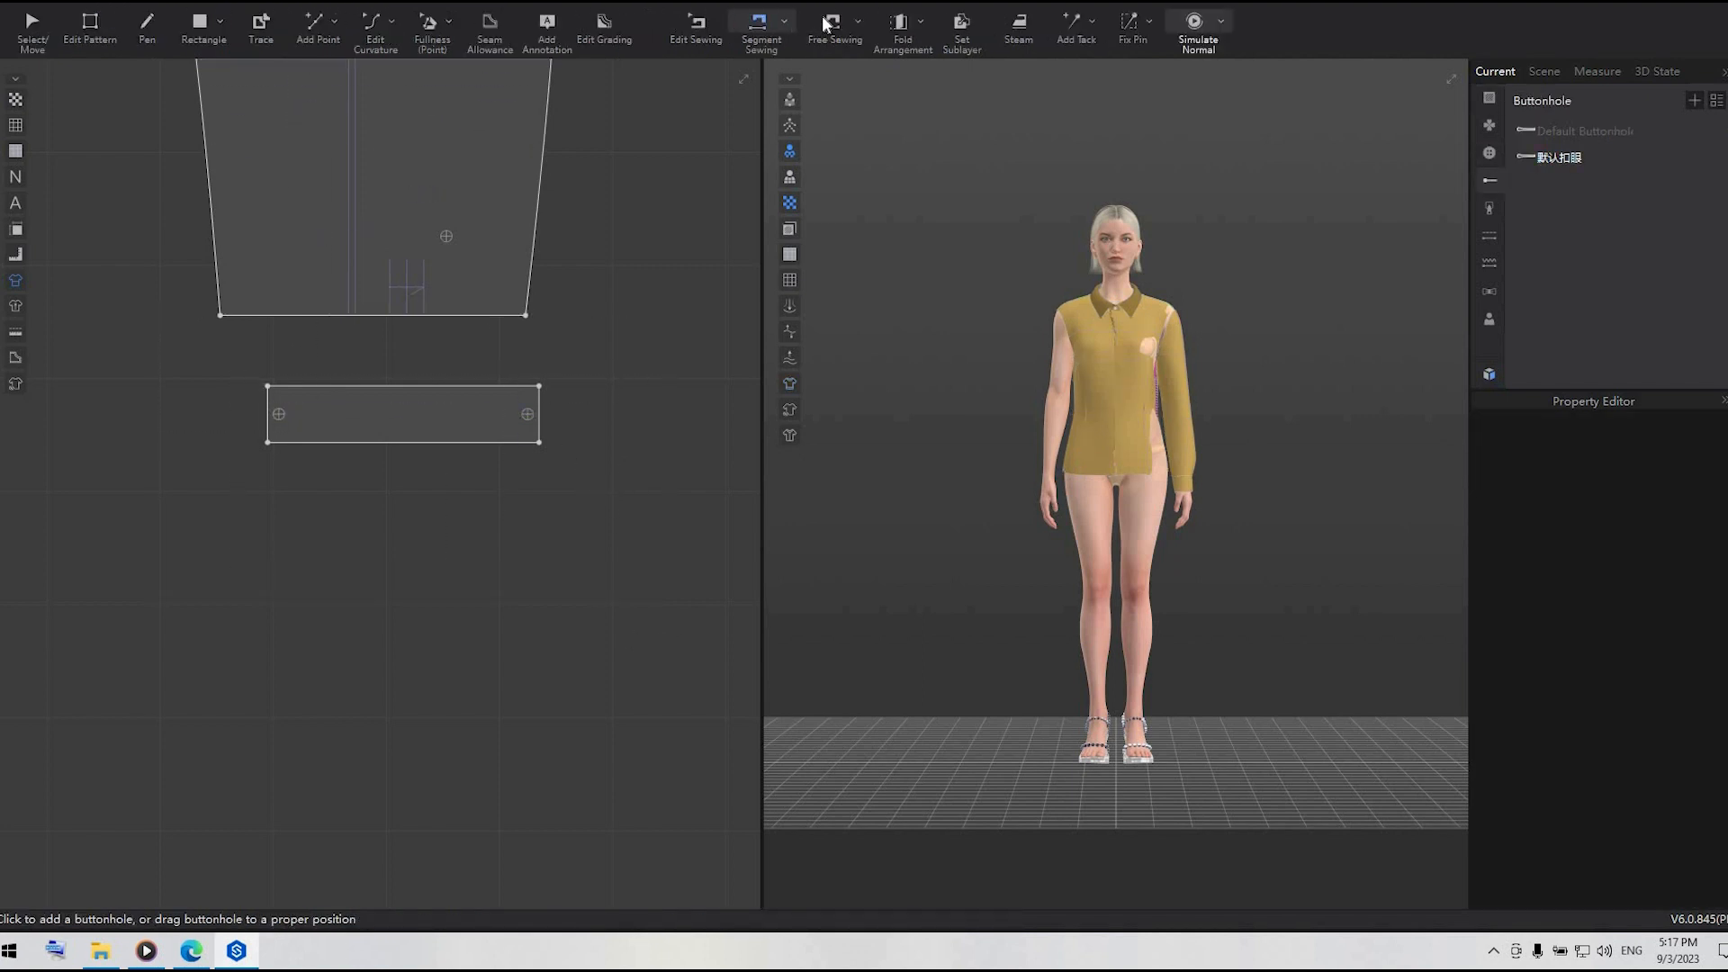
pyautogui.click(828, 25)
pyautogui.click(700, 31)
pyautogui.click(477, 386)
pyautogui.press('Delete')
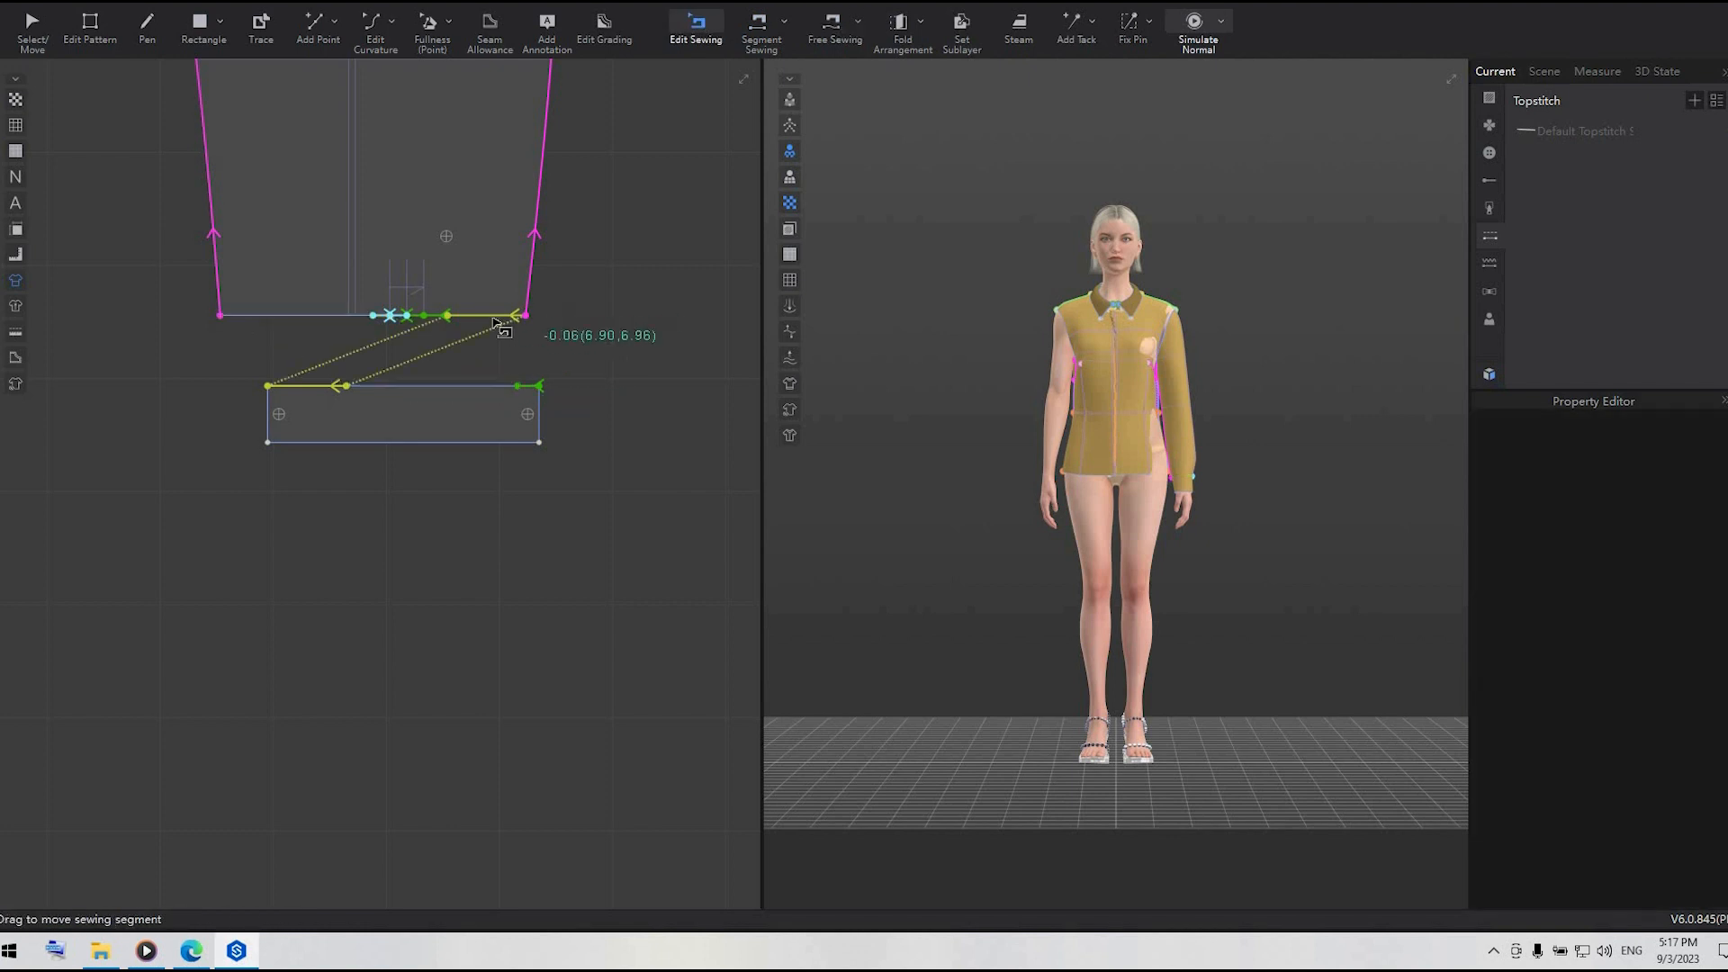
pyautogui.click(492, 317)
pyautogui.press('Delete')
pyautogui.press('Delete')
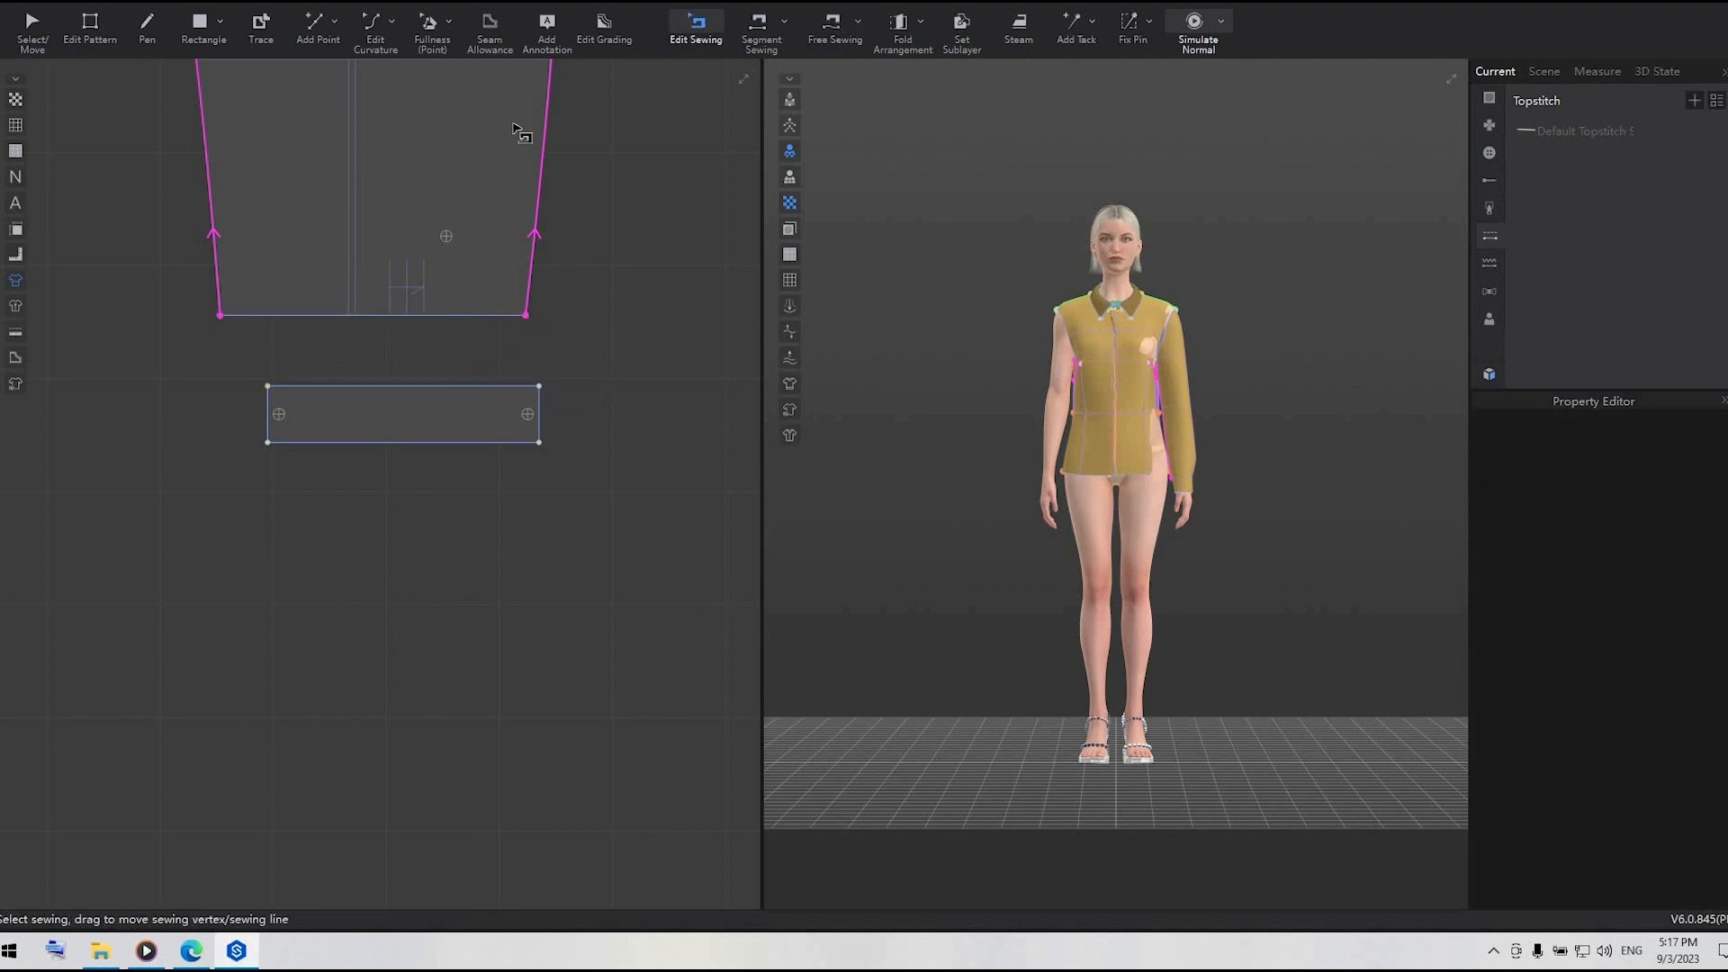
# - Segment-sew the cuff's two short ends together and its upper edge to the whole sleeve hem
pyautogui.click(740, 45)
pyautogui.click(541, 423)
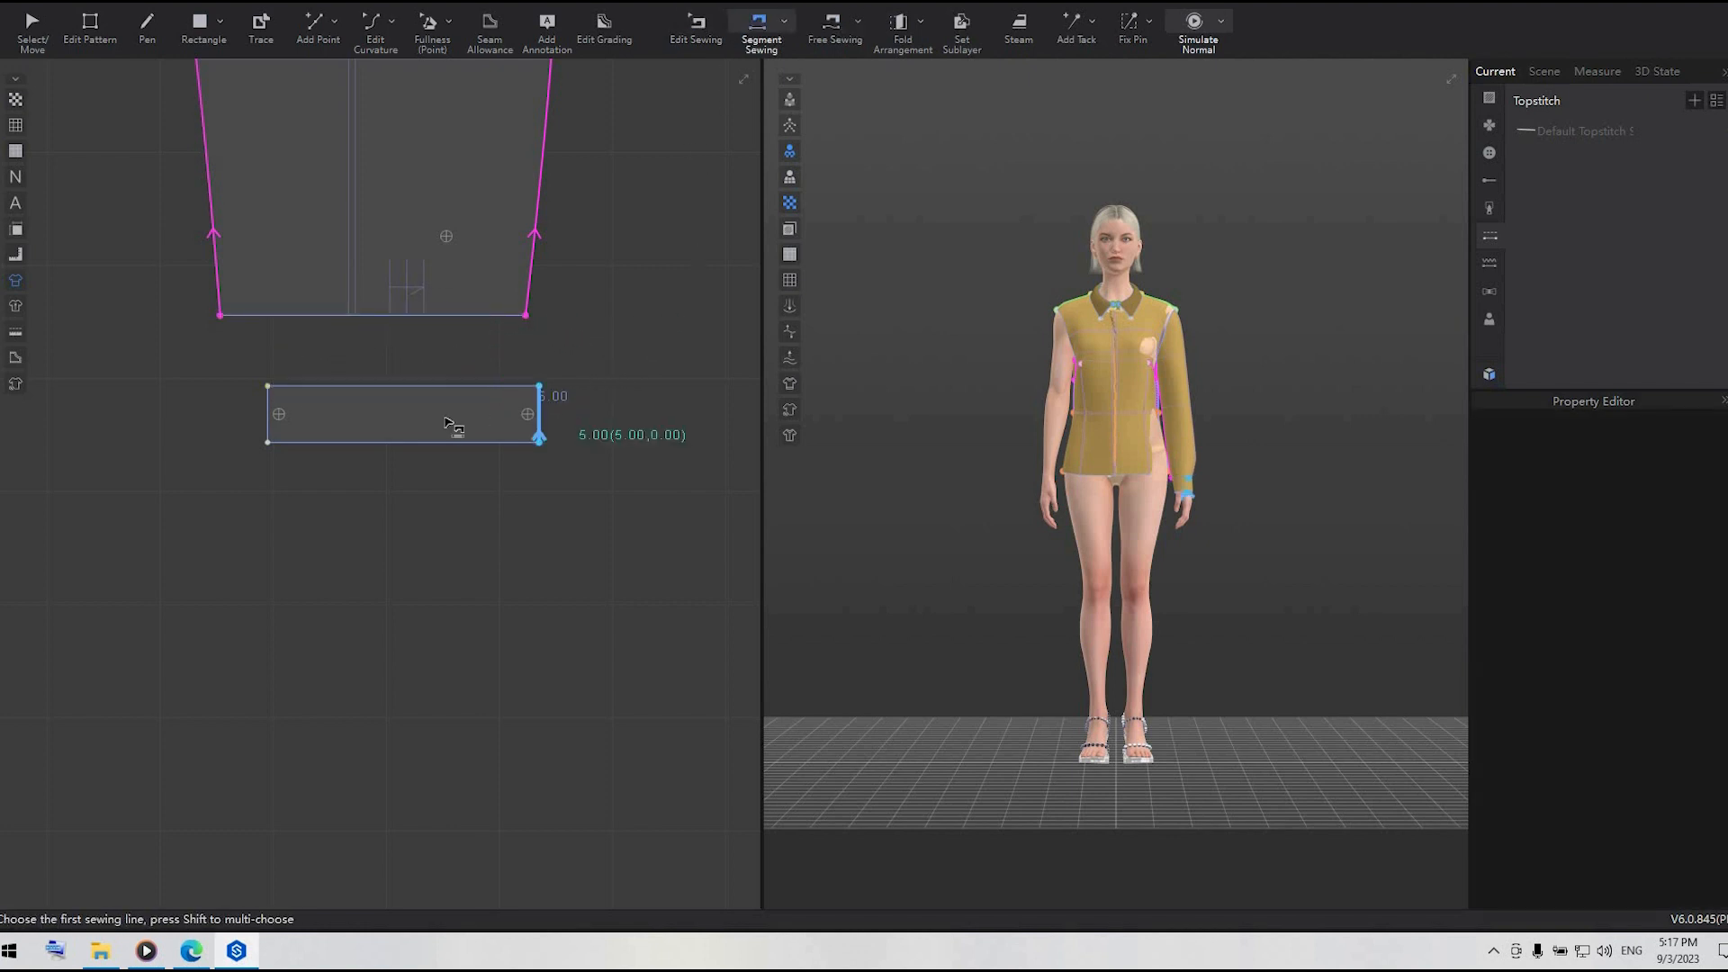
pyautogui.click(268, 421)
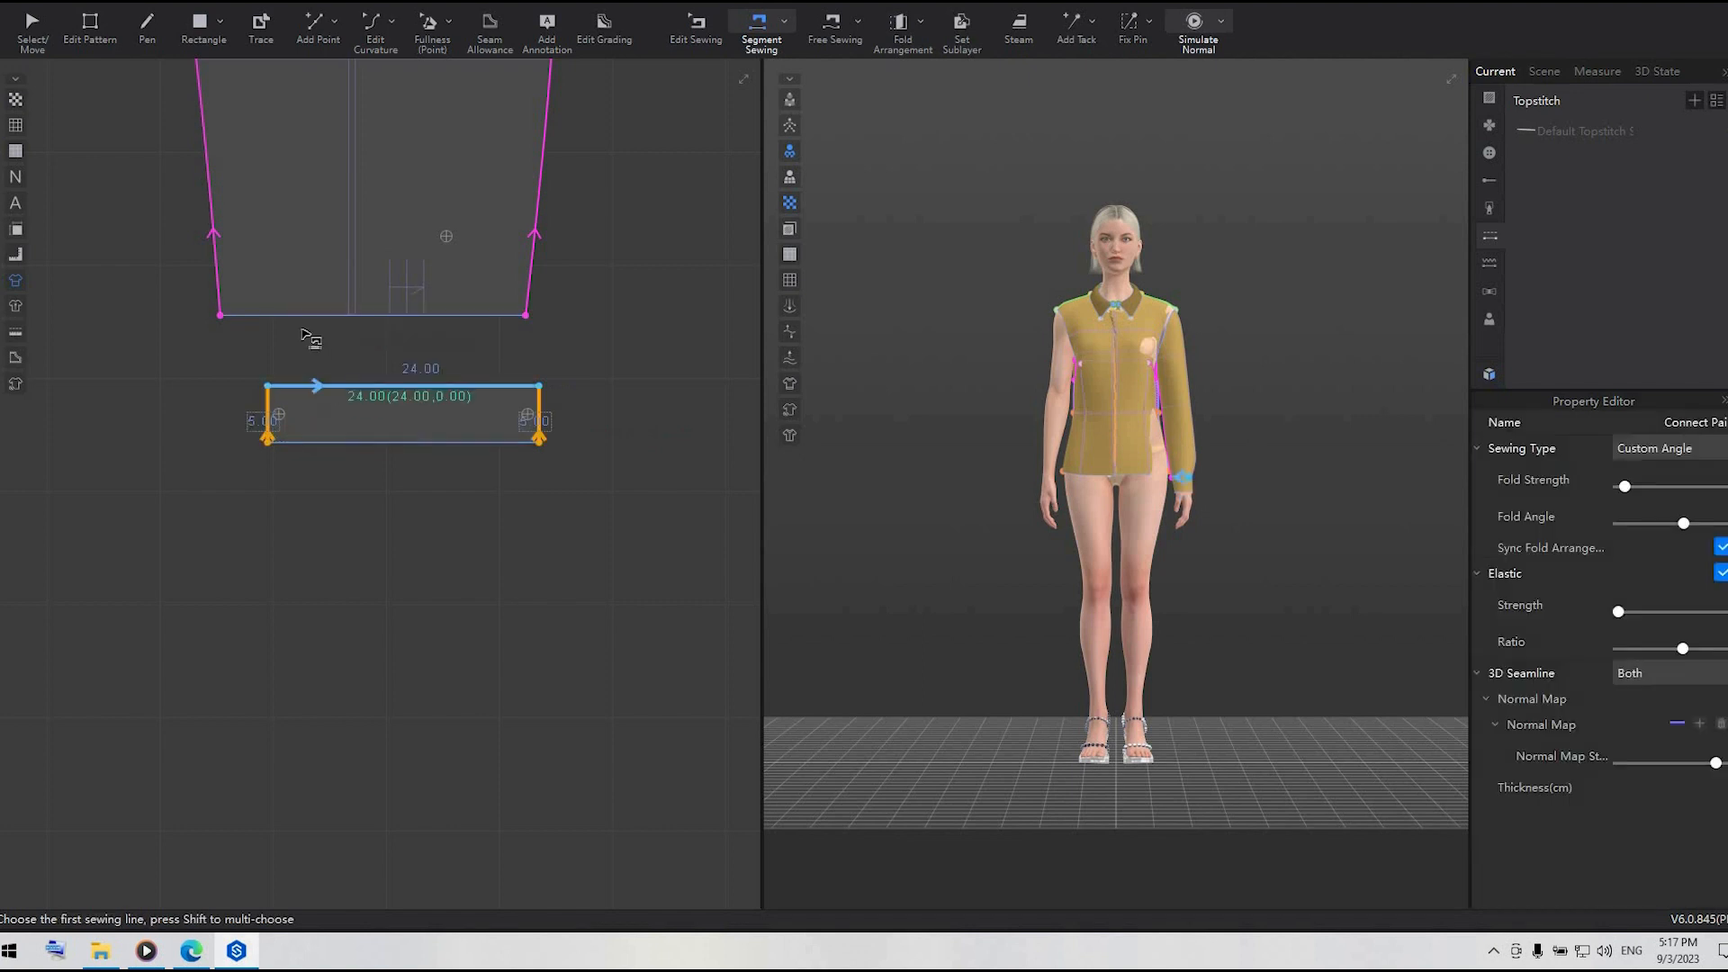
pyautogui.click(328, 386)
pyautogui.click(632, 347)
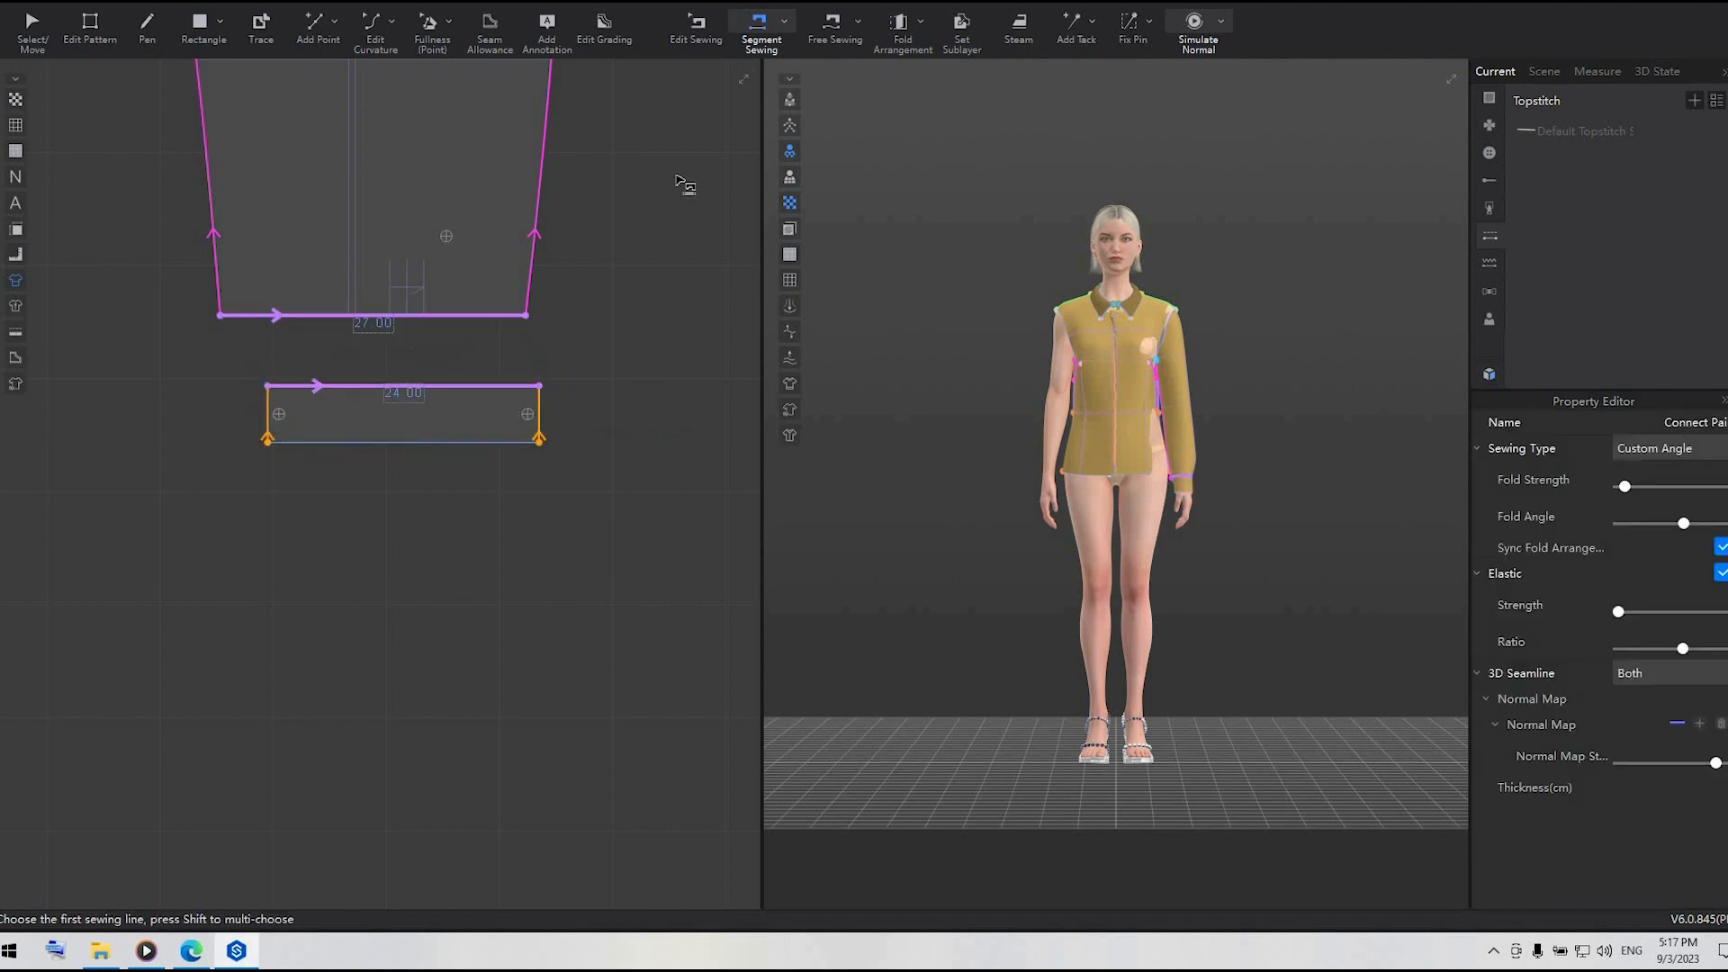
# - Shorten the cuff to about 19.2 cm by moving one short edge inward
pyautogui.click(89, 29)
pyautogui.moveTo(268, 421); pyautogui.dragTo(328, 421)
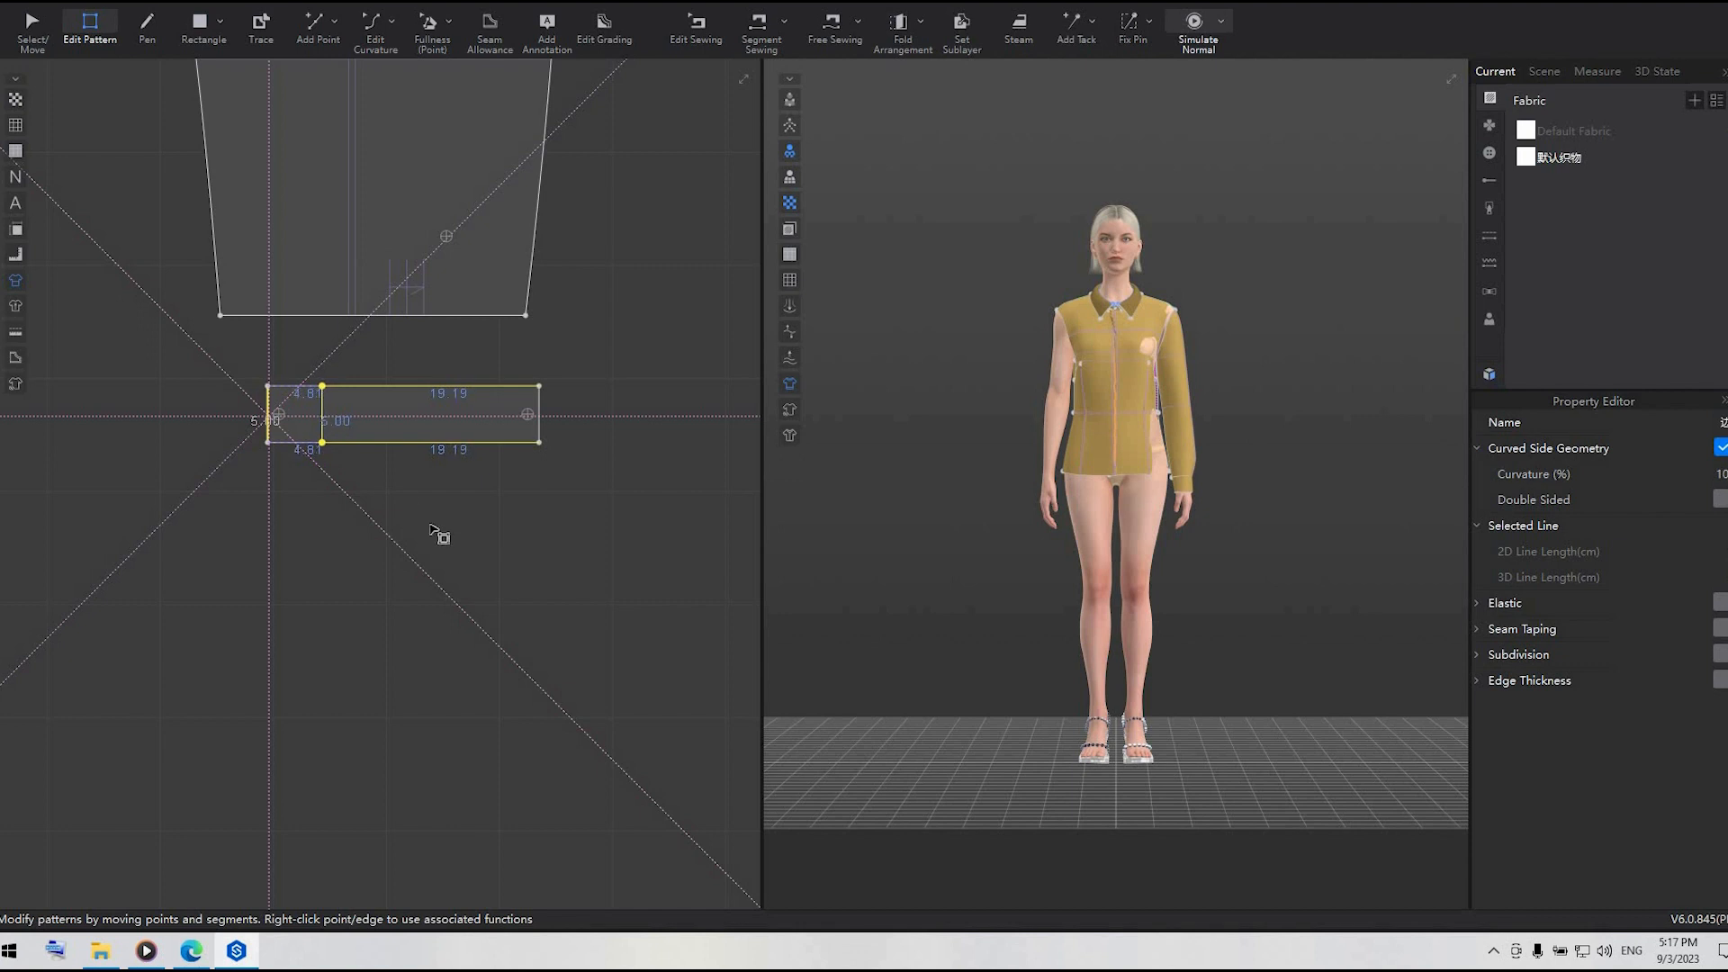
pyautogui.click(692, 586)
# - Simulate the edited garment on the avatar, tugging at its hem, and stop once it has settled
pyautogui.scroll(-8, 535, 388)
pyautogui.press('space')
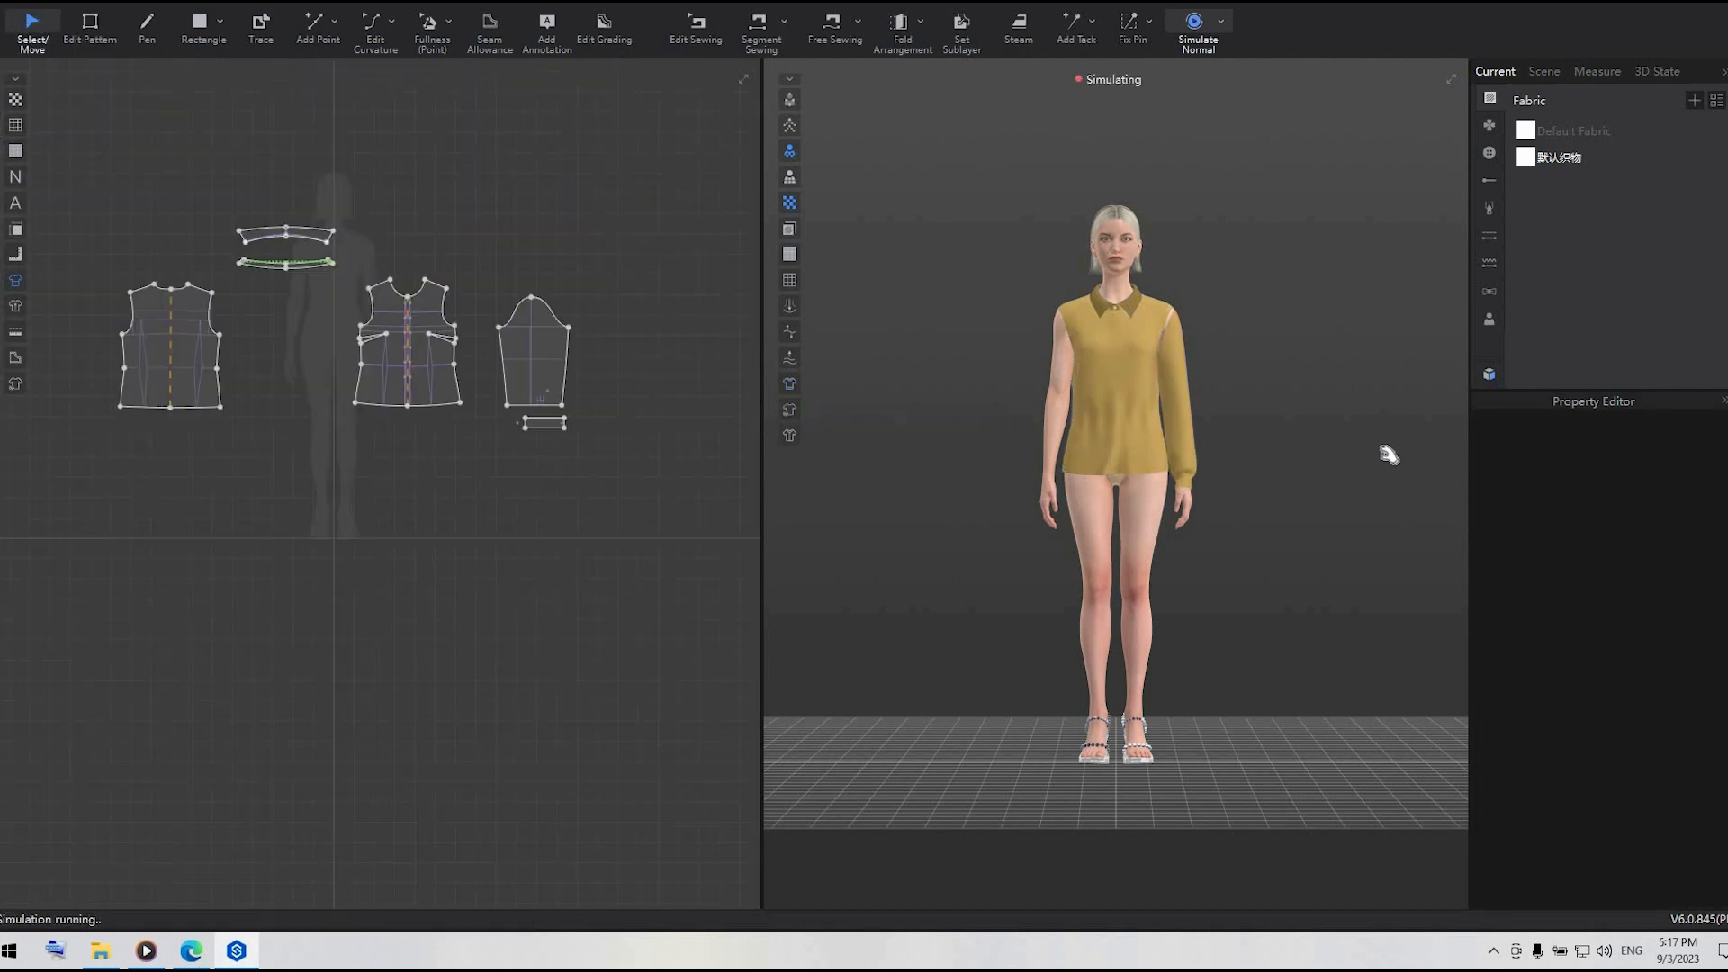
pyautogui.click(1100, 474)
pyautogui.click(1296, 450)
pyautogui.press('space')
pyautogui.scroll(5, 1273, 502)
pyautogui.moveTo(1175, 243); pyautogui.dragTo(1125, 545, button='middle')
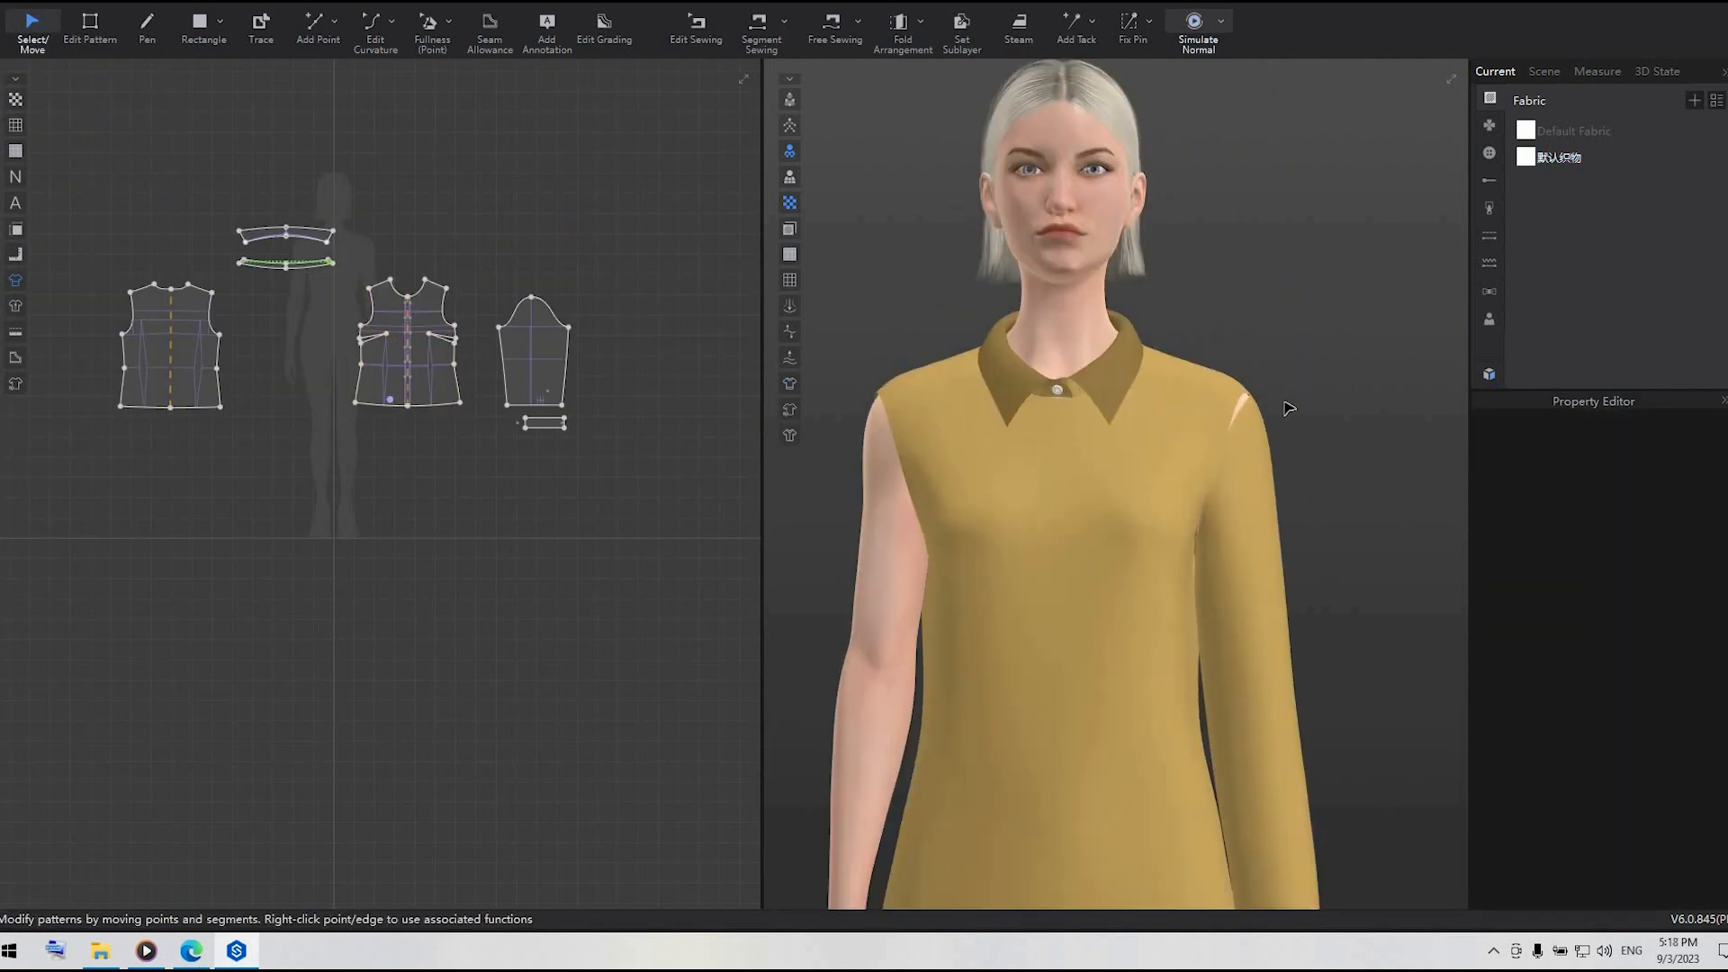
# - Import the image0 picture from the TUTORIAL_6 folder as a reference sketch
pyautogui.rightClick(1282, 406)
pyautogui.click(1234, 317)
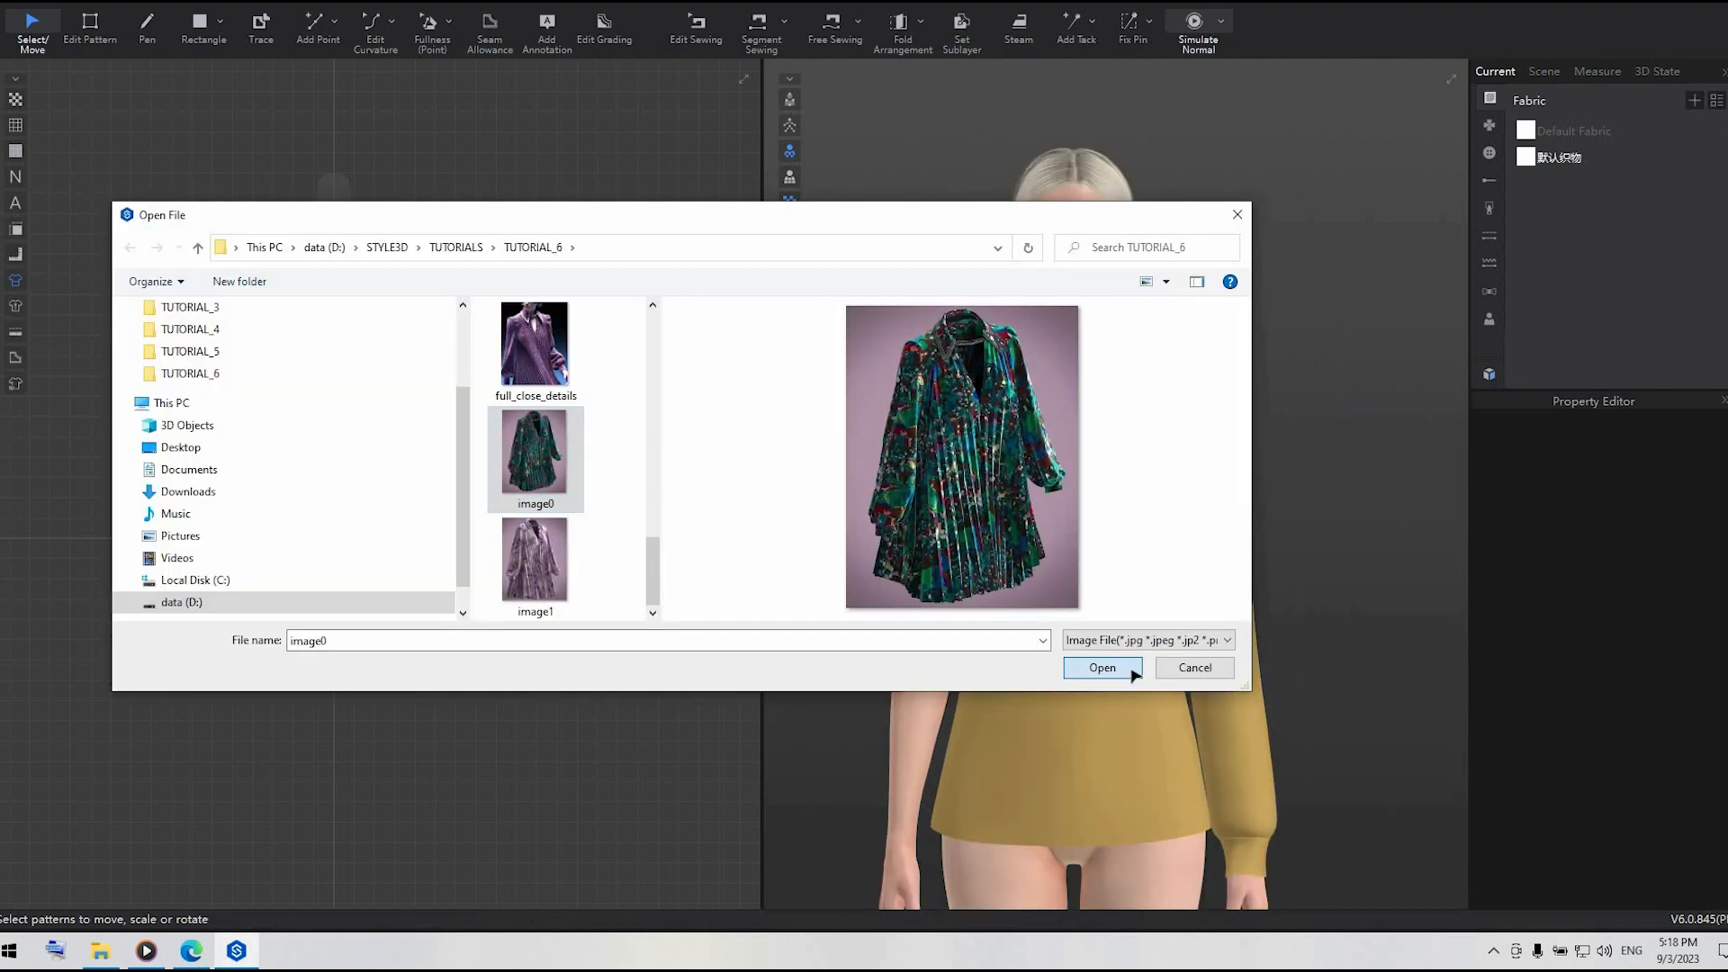
pyautogui.click(1116, 668)
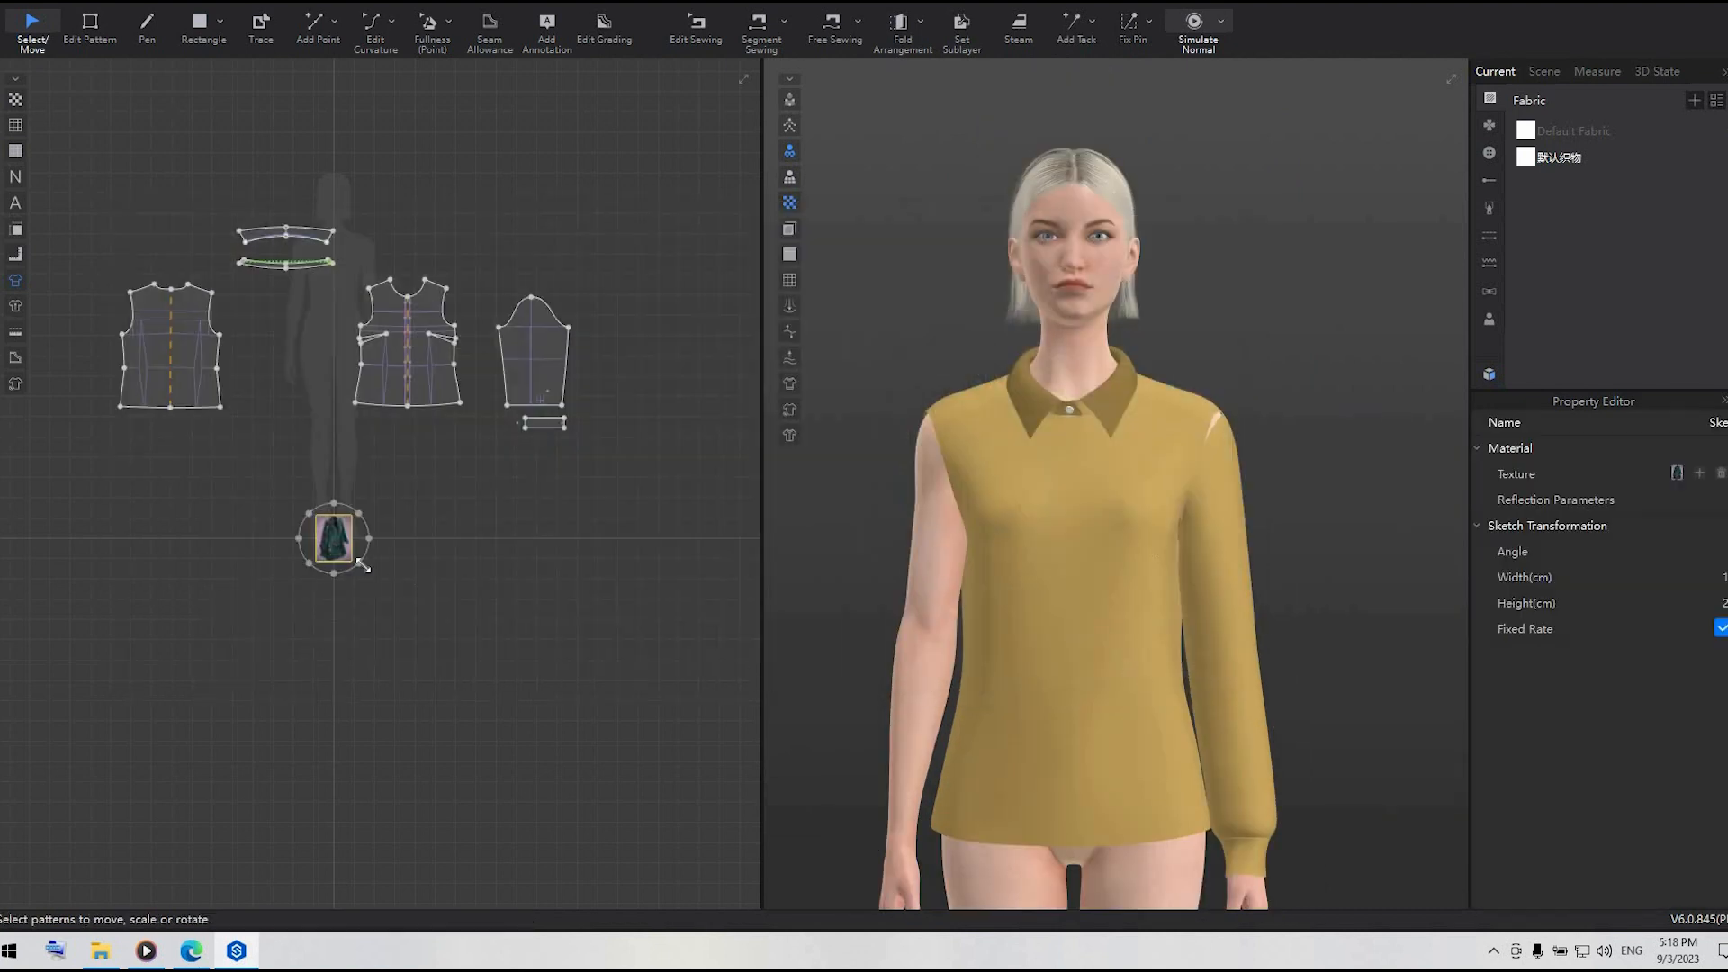
# - Enlarge the reference image and place it beside and above the avatar
pyautogui.moveTo(184, 366); pyautogui.dragTo(605, 815)
pyautogui.moveTo(522, 608); pyautogui.dragTo(248, 157)
pyautogui.scroll(-7, 1130, 606)
pyautogui.moveTo(1130, 677); pyautogui.dragTo(1298, 273)
pyautogui.click(605, 193)
# - Clone the front panel's outline as a reference line
pyautogui.scroll(10, 573, 574)
pyautogui.moveTo(135, 765); pyautogui.dragTo(516, 410, button='middle')
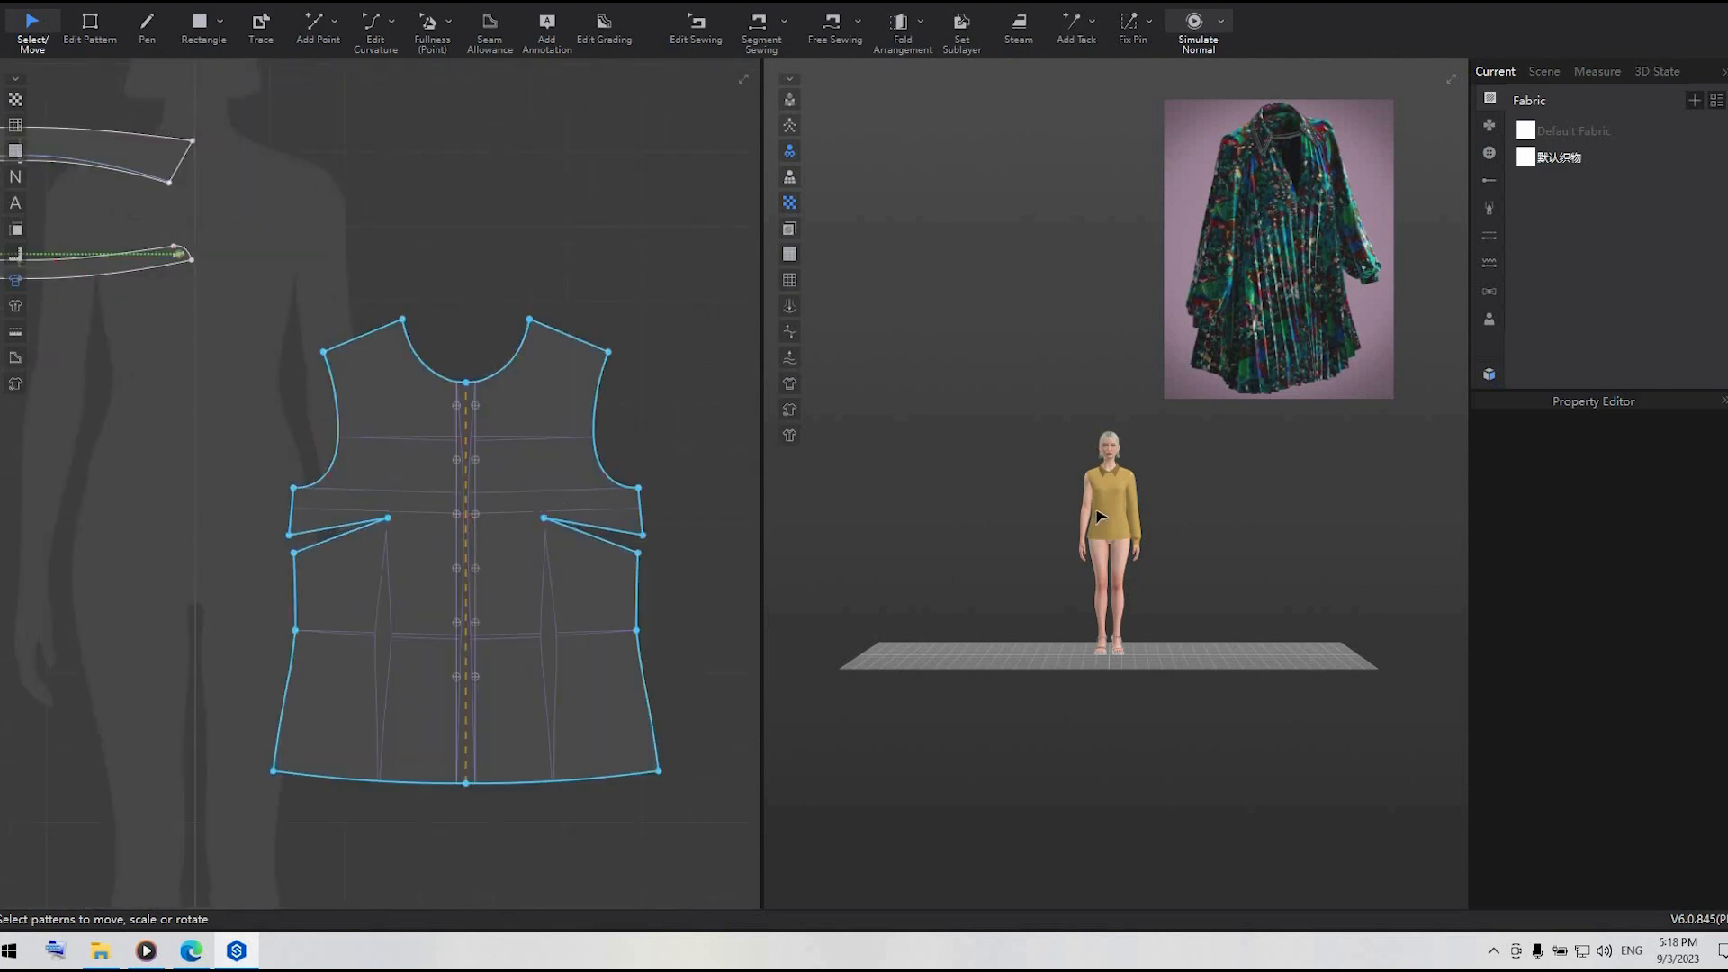
pyautogui.scroll(7, 1116, 496)
pyautogui.rightClick(403, 457)
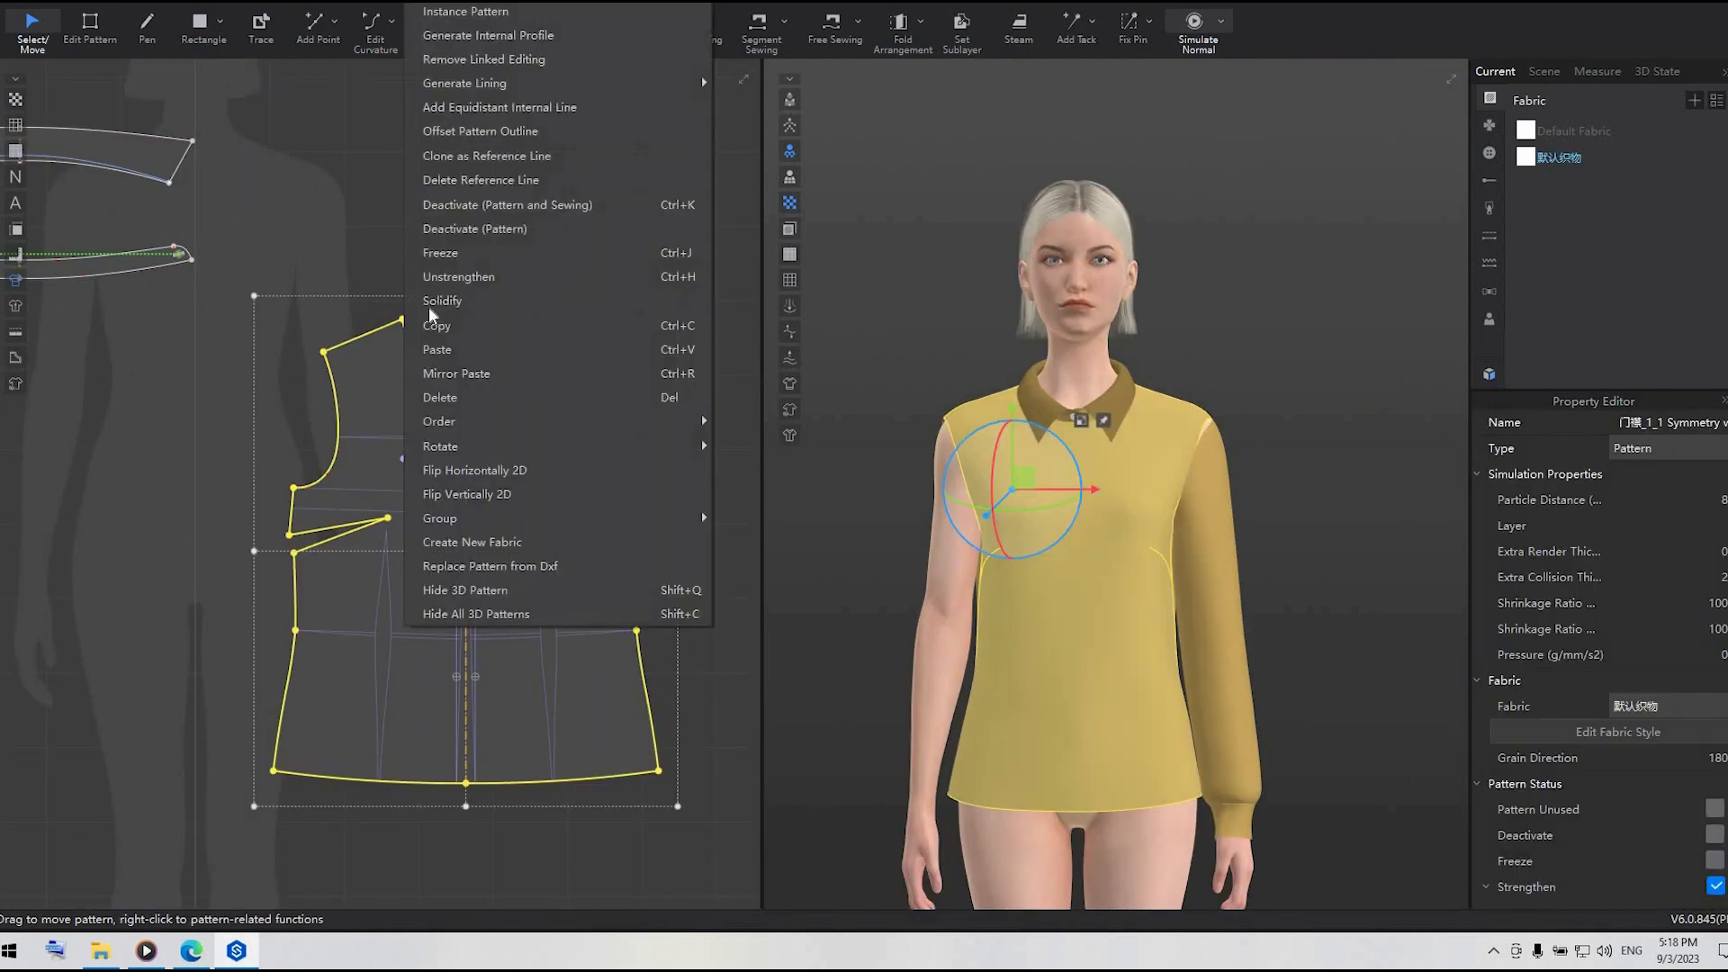
pyautogui.click(464, 157)
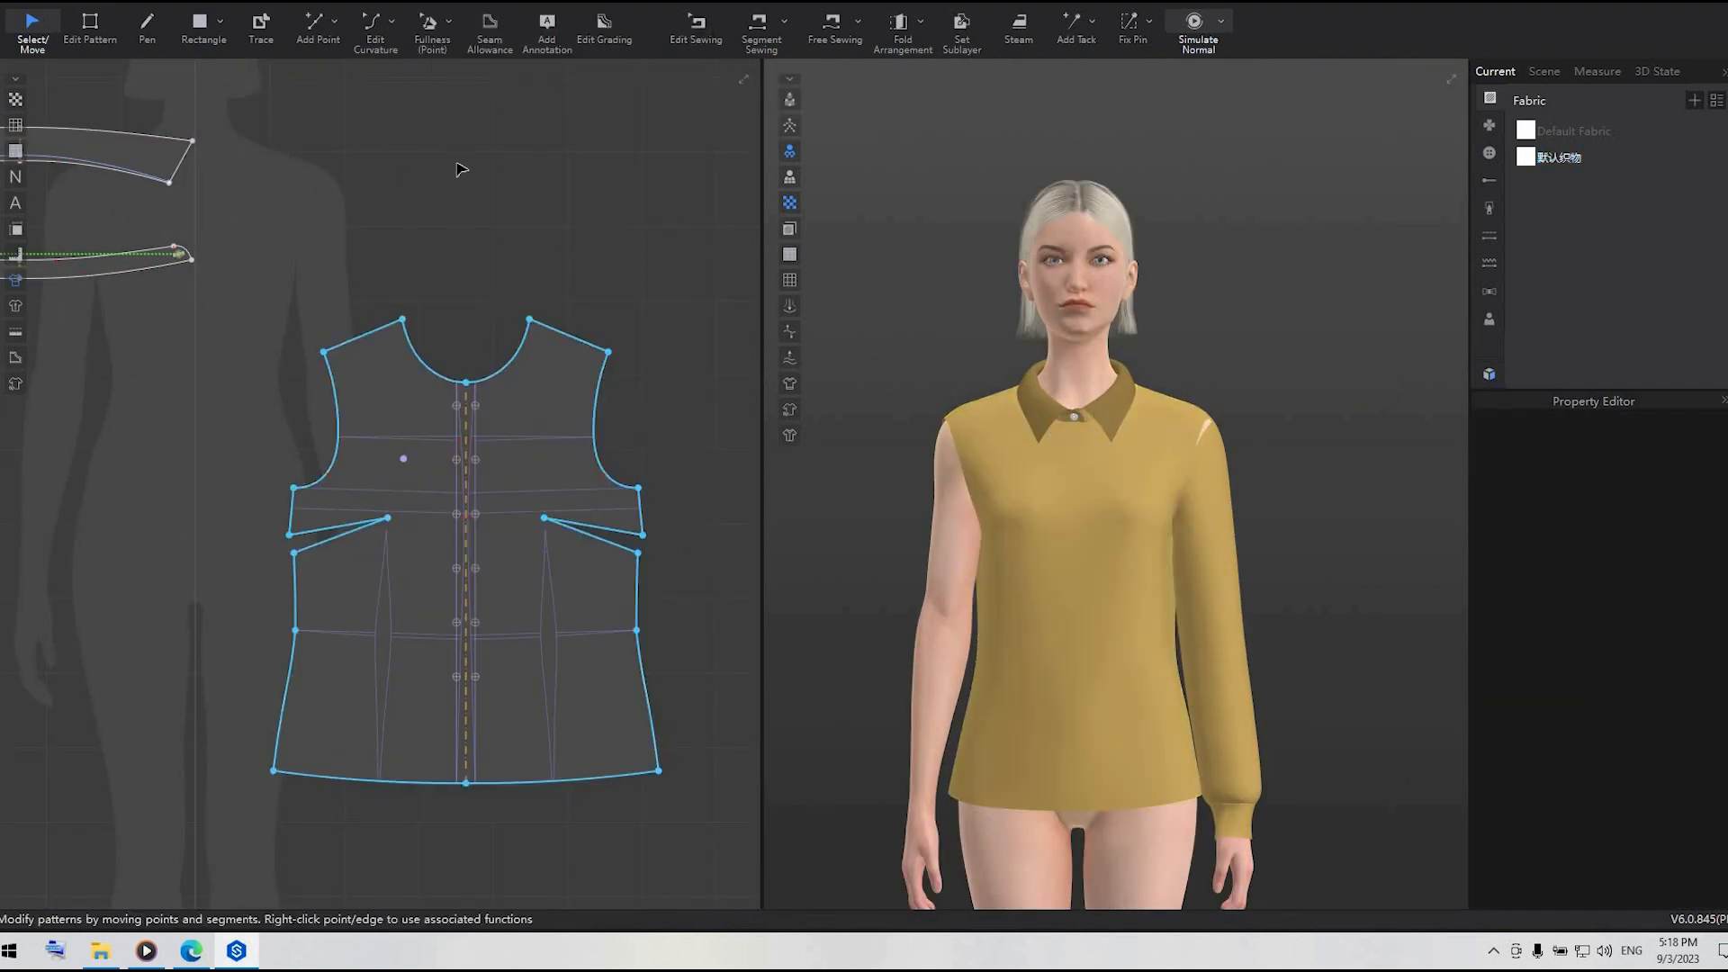
# - Move the front panel's outer shoulder point 2.5 cm inward along the shoulder line
pyautogui.press('z')
pyautogui.scroll(5, 663, 390)
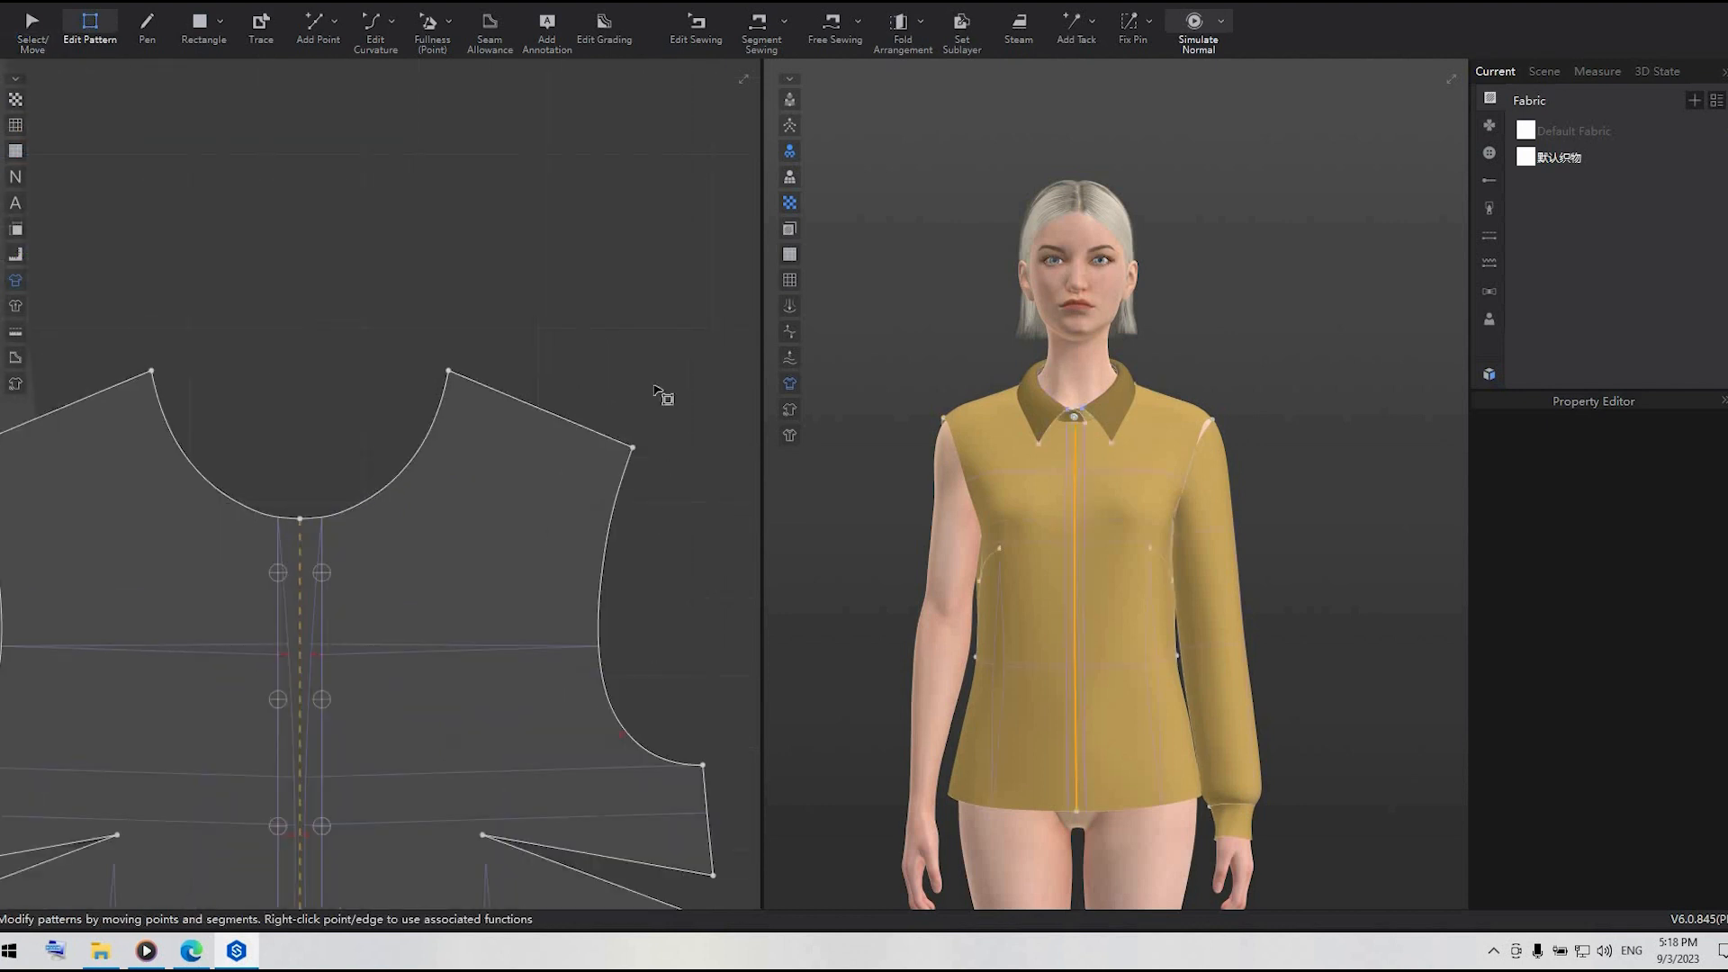
pyautogui.moveTo(597, 340)
pyautogui.mouseDown()
pyautogui.moveTo(522, 309)
pyautogui.moveTo(565, 327)
pyautogui.mouseUp()
pyautogui.press('Return')
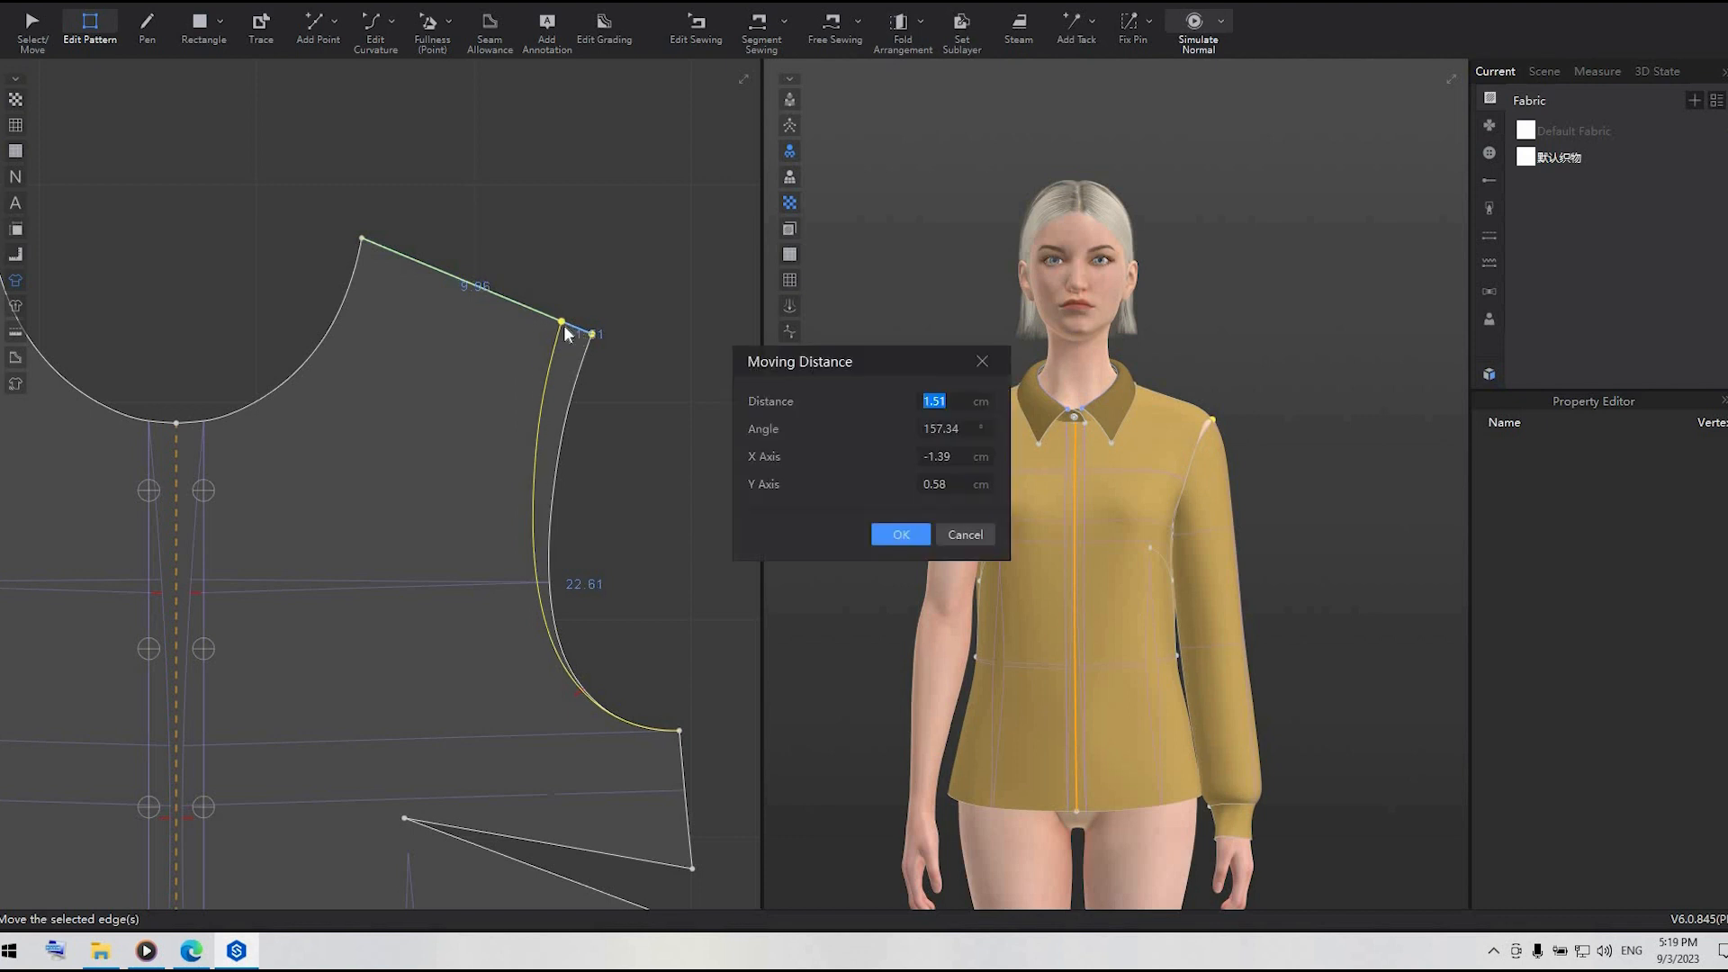
pyautogui.write('2.5')
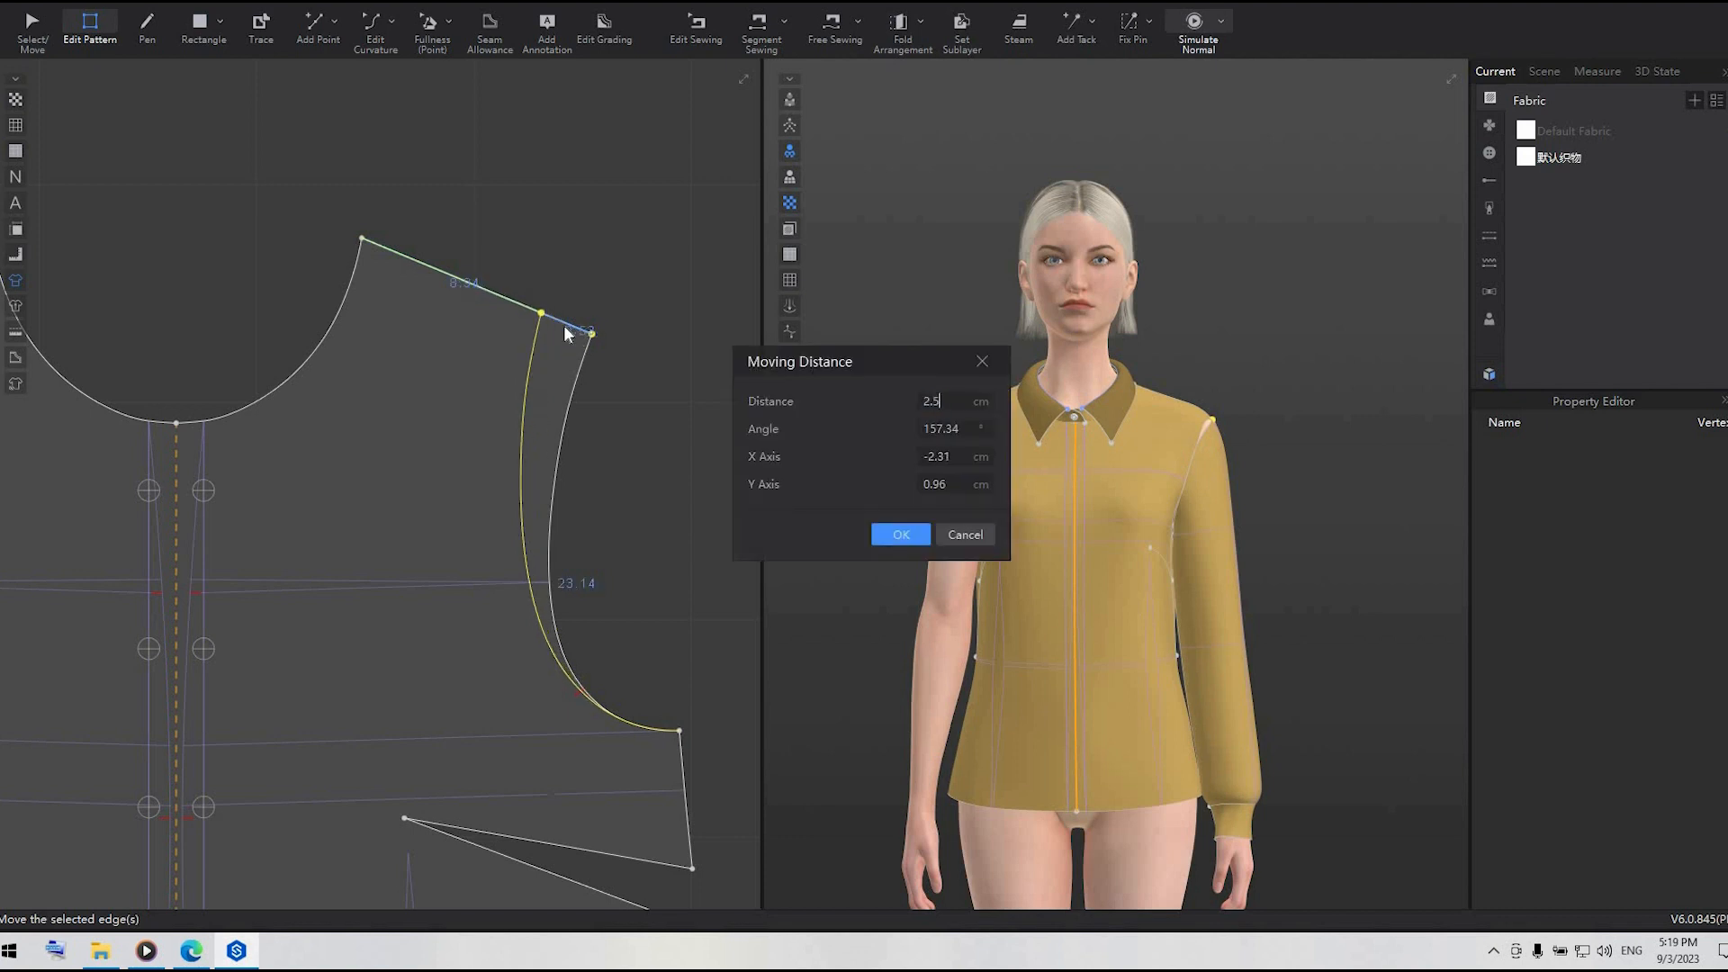
pyautogui.click(900, 535)
pyautogui.scroll(-5, 711, 513)
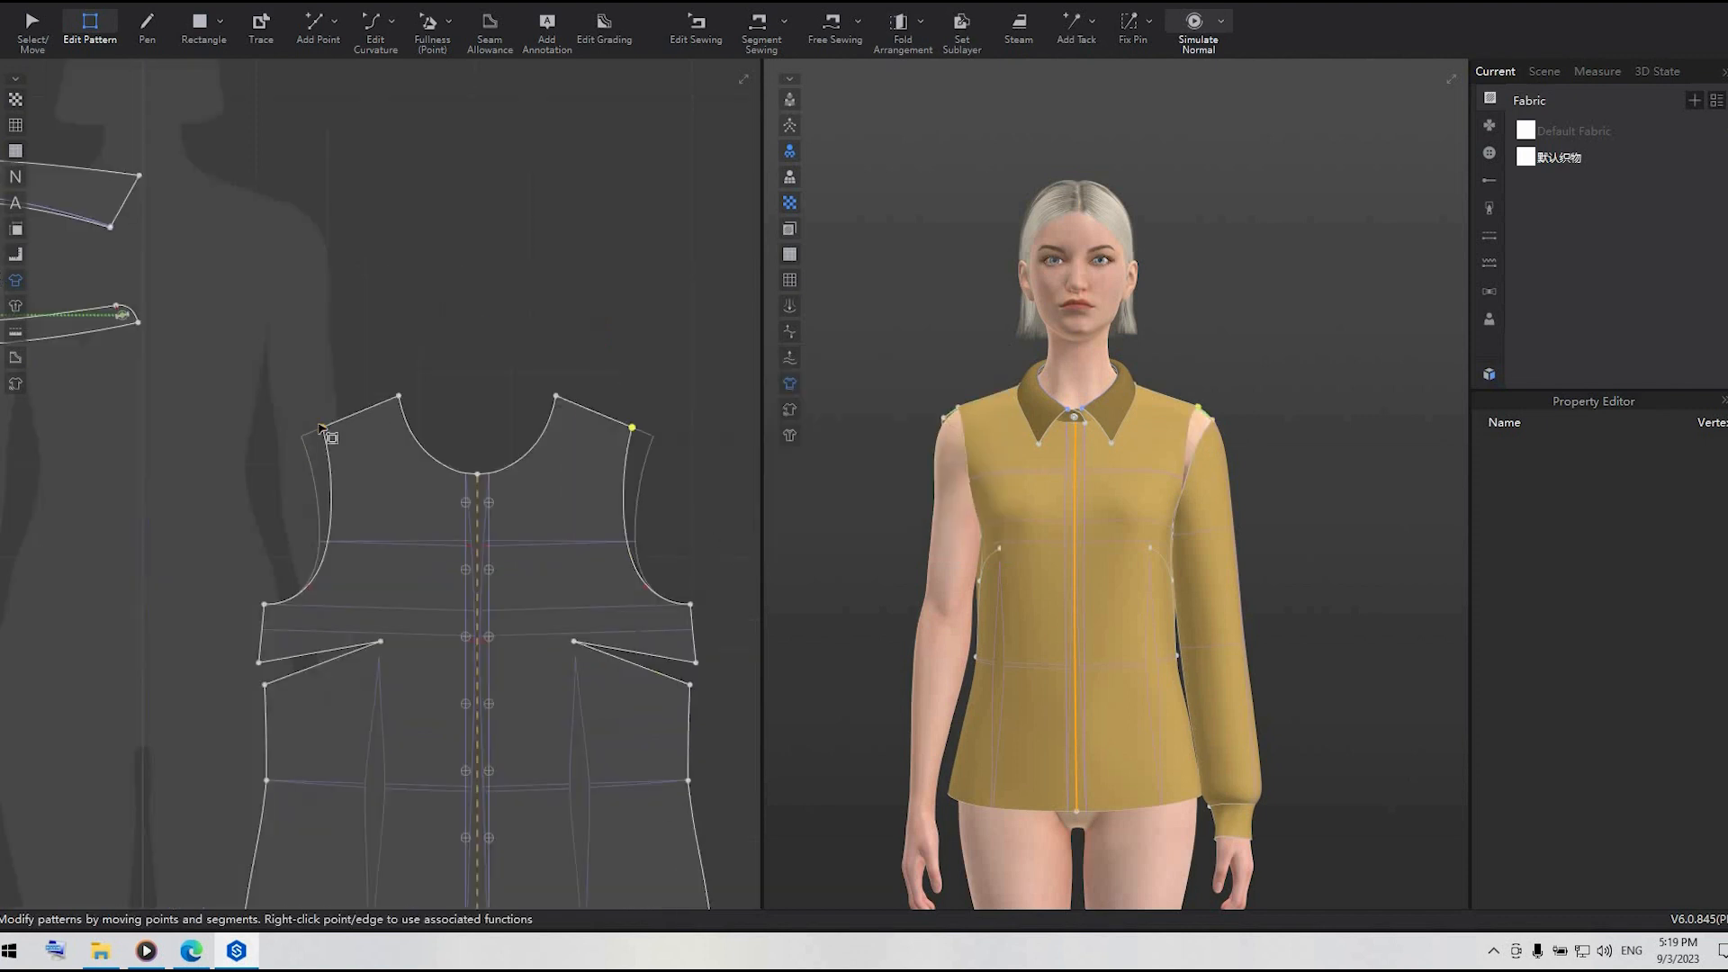
pyautogui.scroll(2, 518, 414)
pyautogui.press('a')
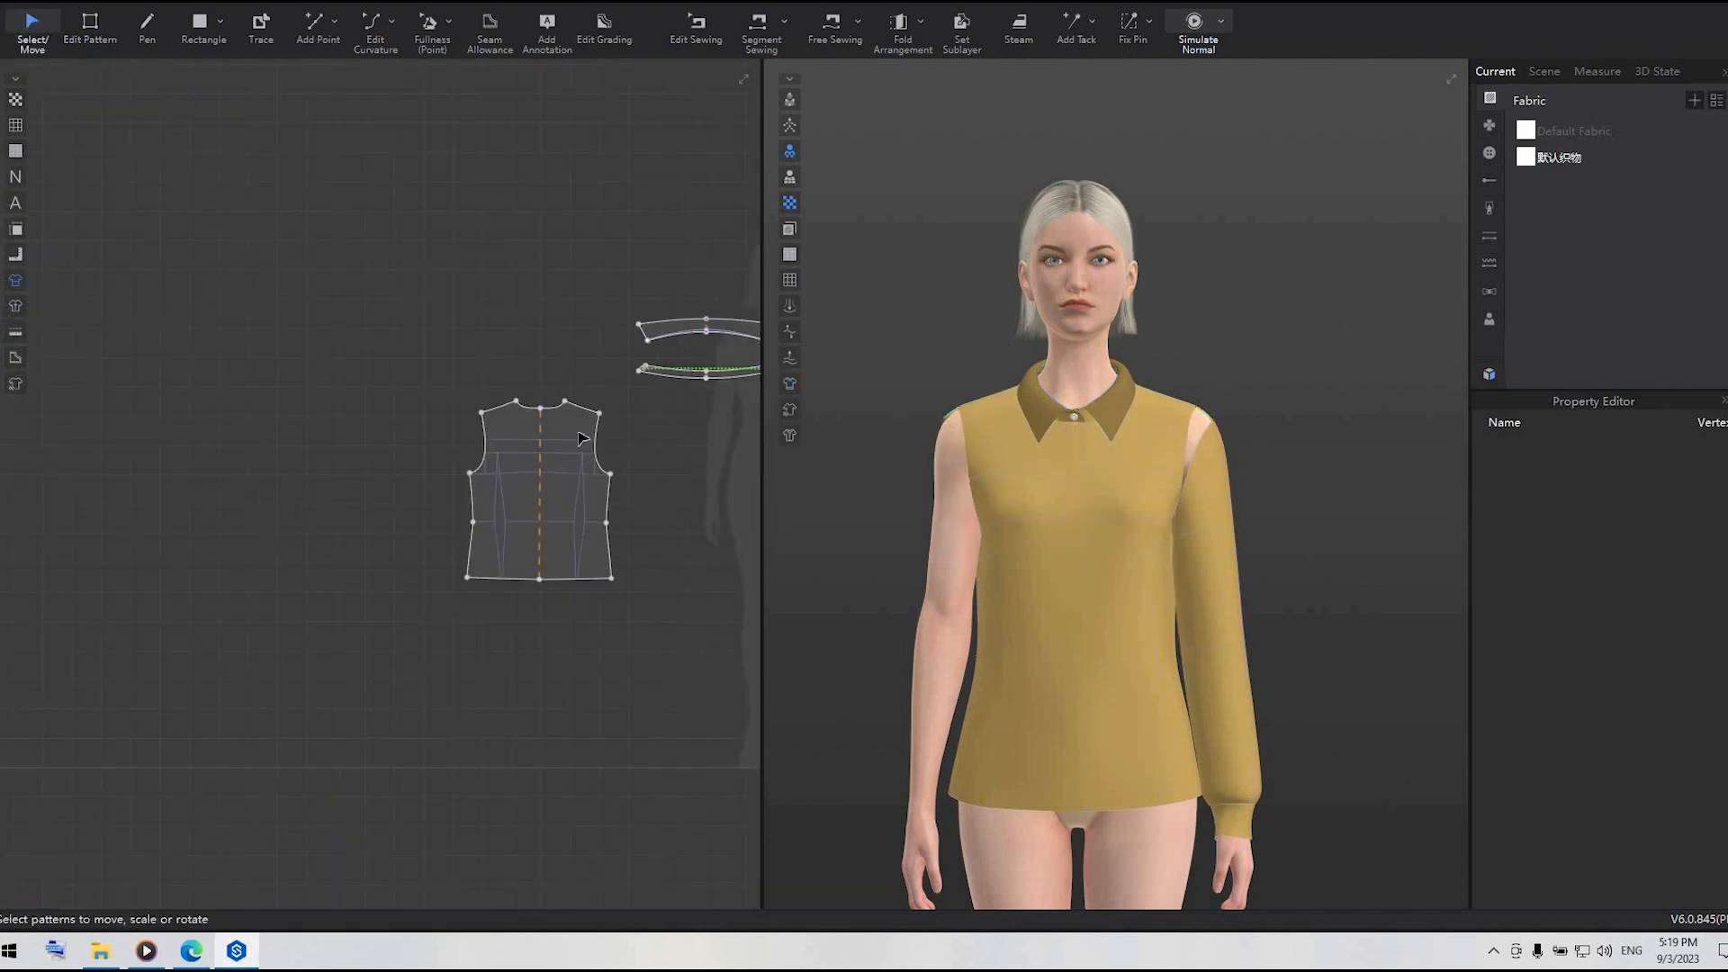
# - Clone the back panel's outline as a reference line
pyautogui.click(545, 435)
pyautogui.rightClick(558, 435)
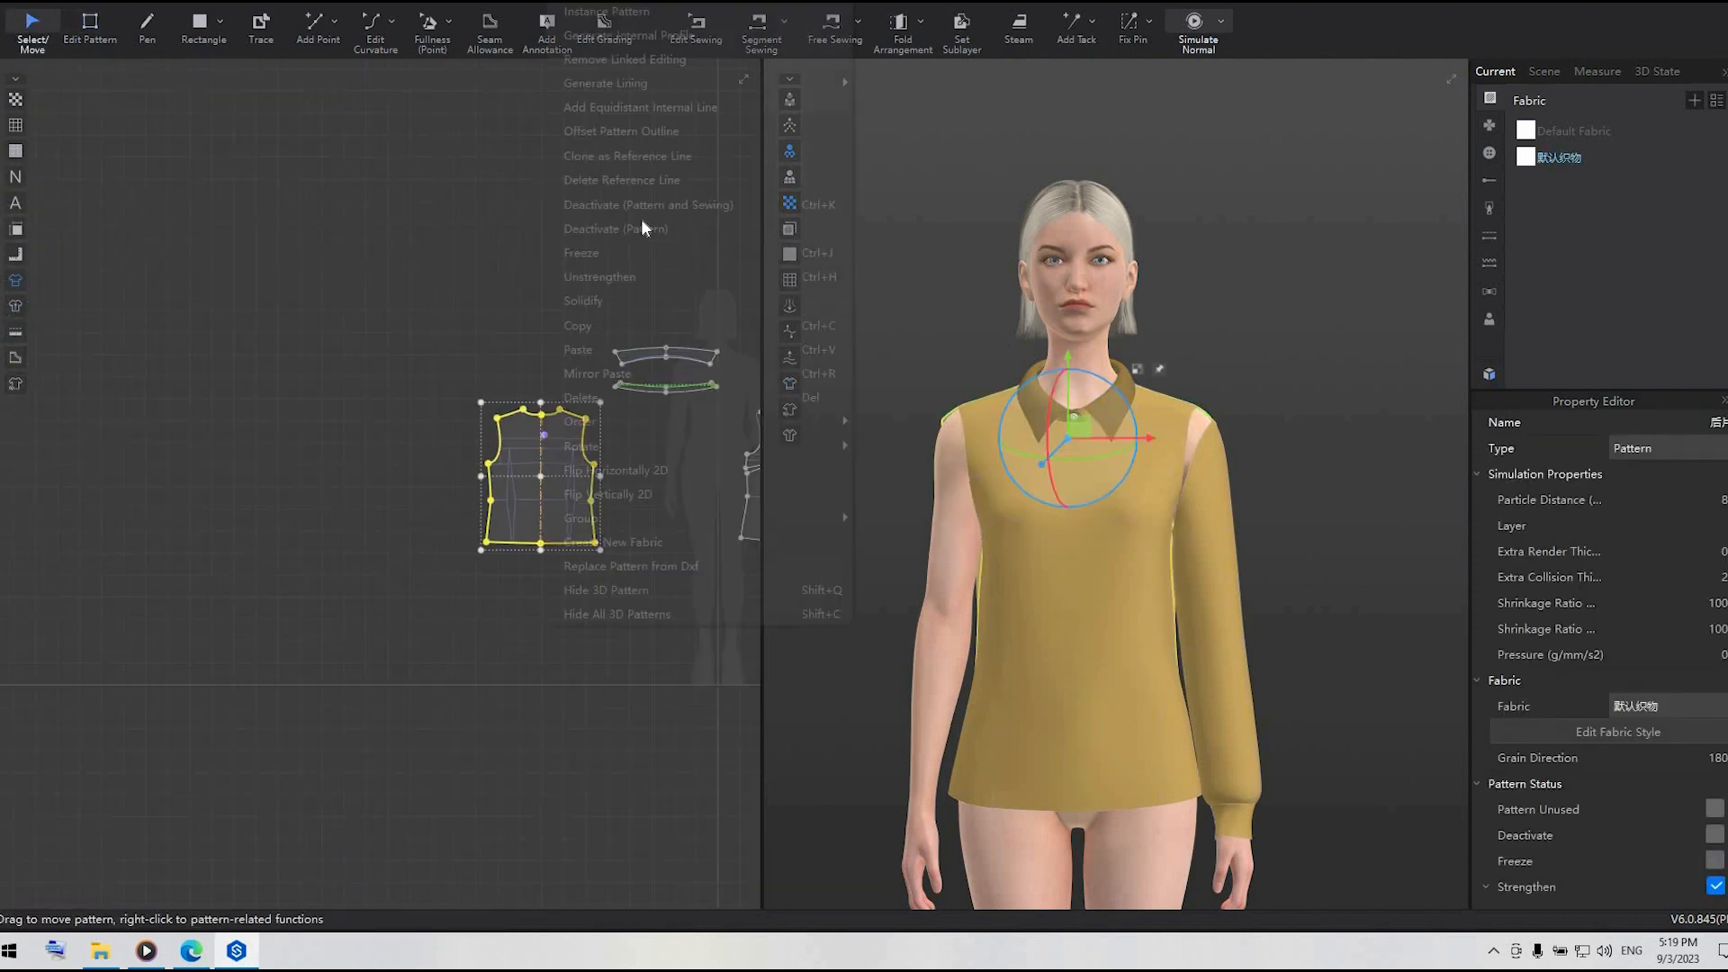
pyautogui.click(673, 156)
pyautogui.click(605, 503)
pyautogui.scroll(5, 604, 501)
# - Move the back panel's outer shoulder point 2.5 cm inward along the shoulder line
pyautogui.click(87, 30)
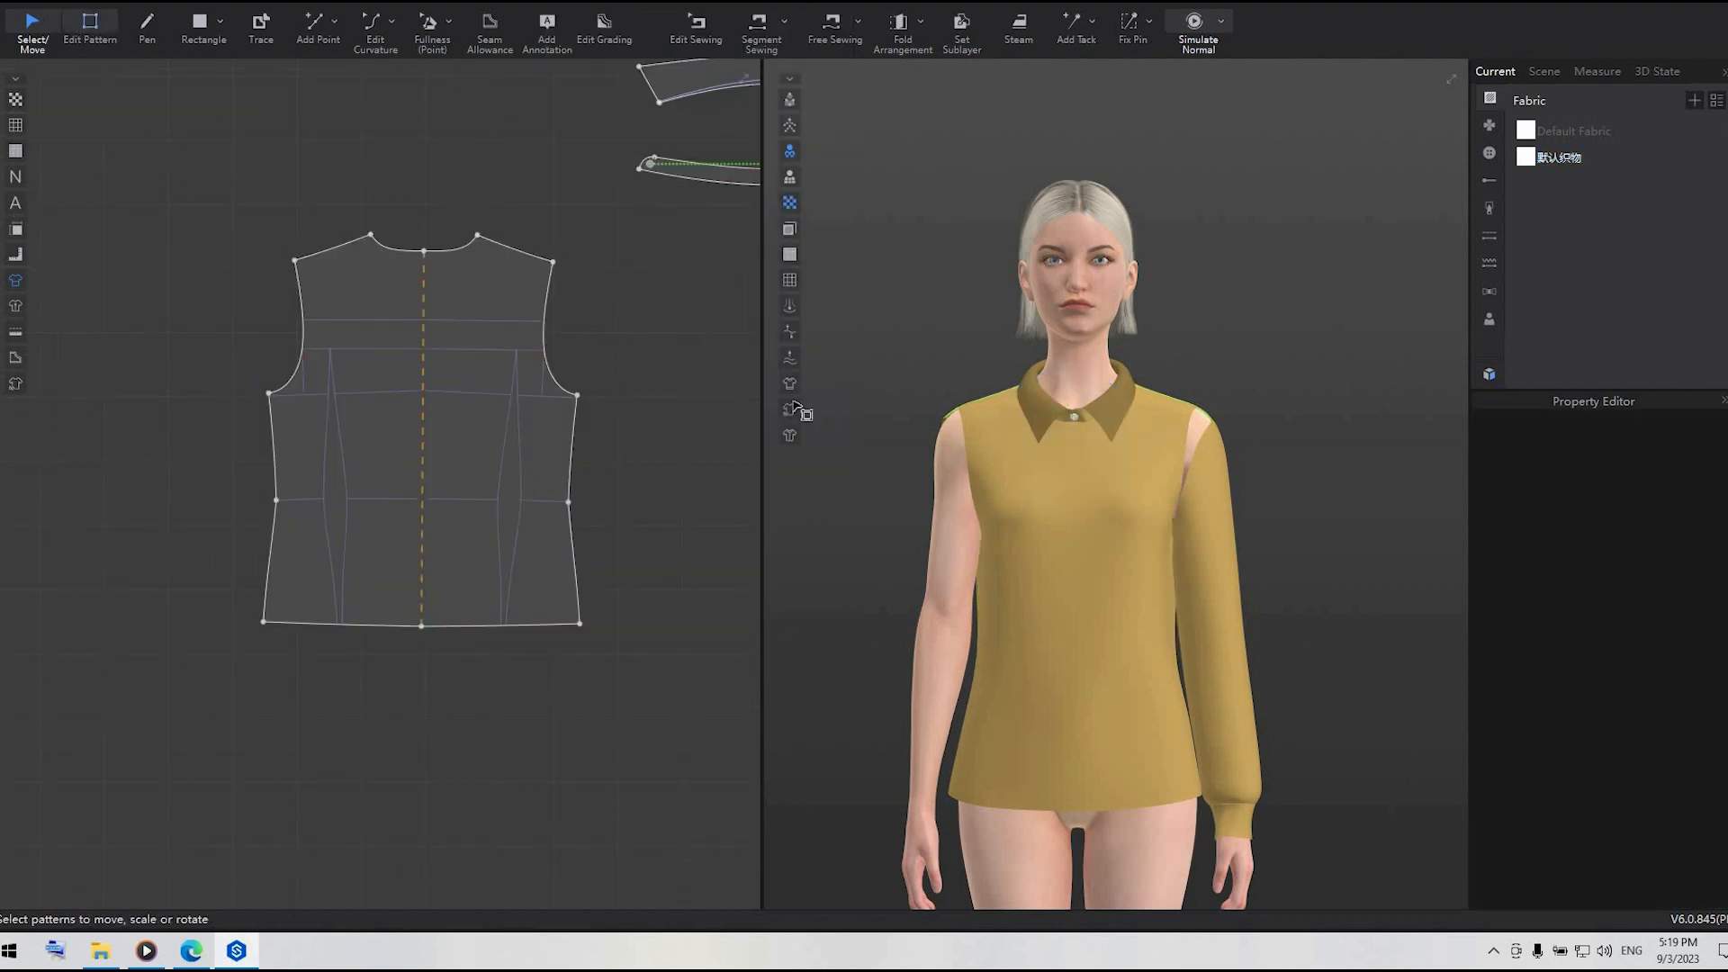
pyautogui.click(545, 262)
pyautogui.moveTo(544, 267); pyautogui.dragTo(542, 263)
pyautogui.rightClick(543, 263)
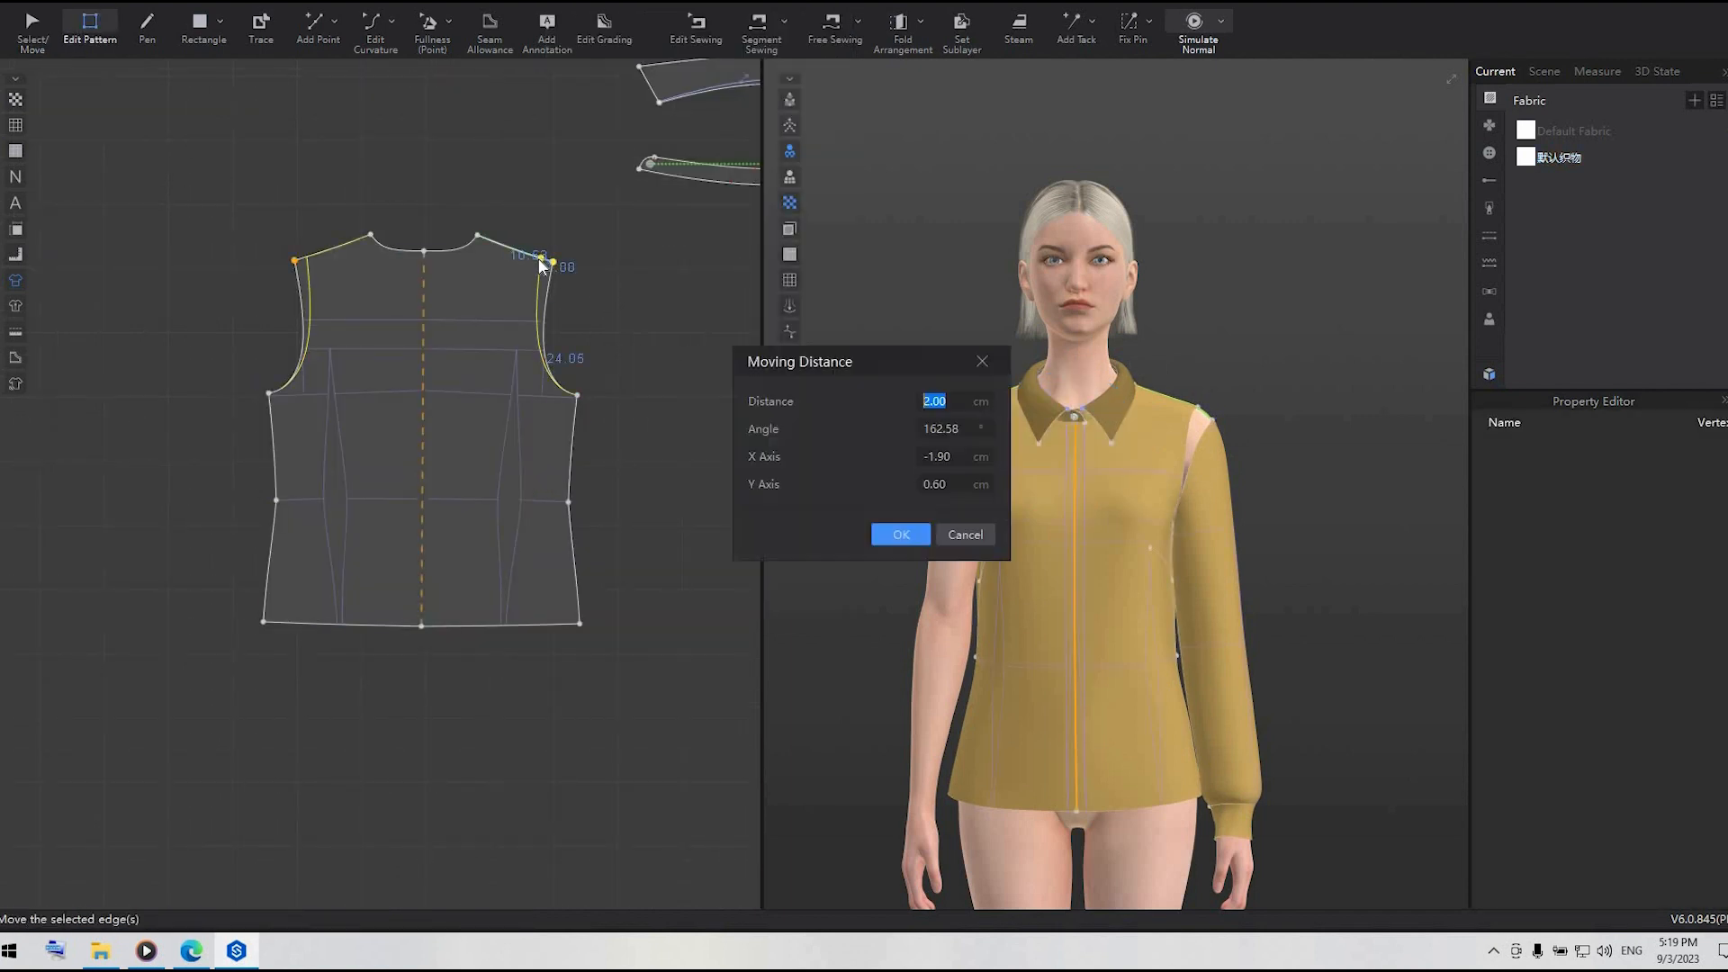
pyautogui.write('2.')
pyautogui.press('Return')
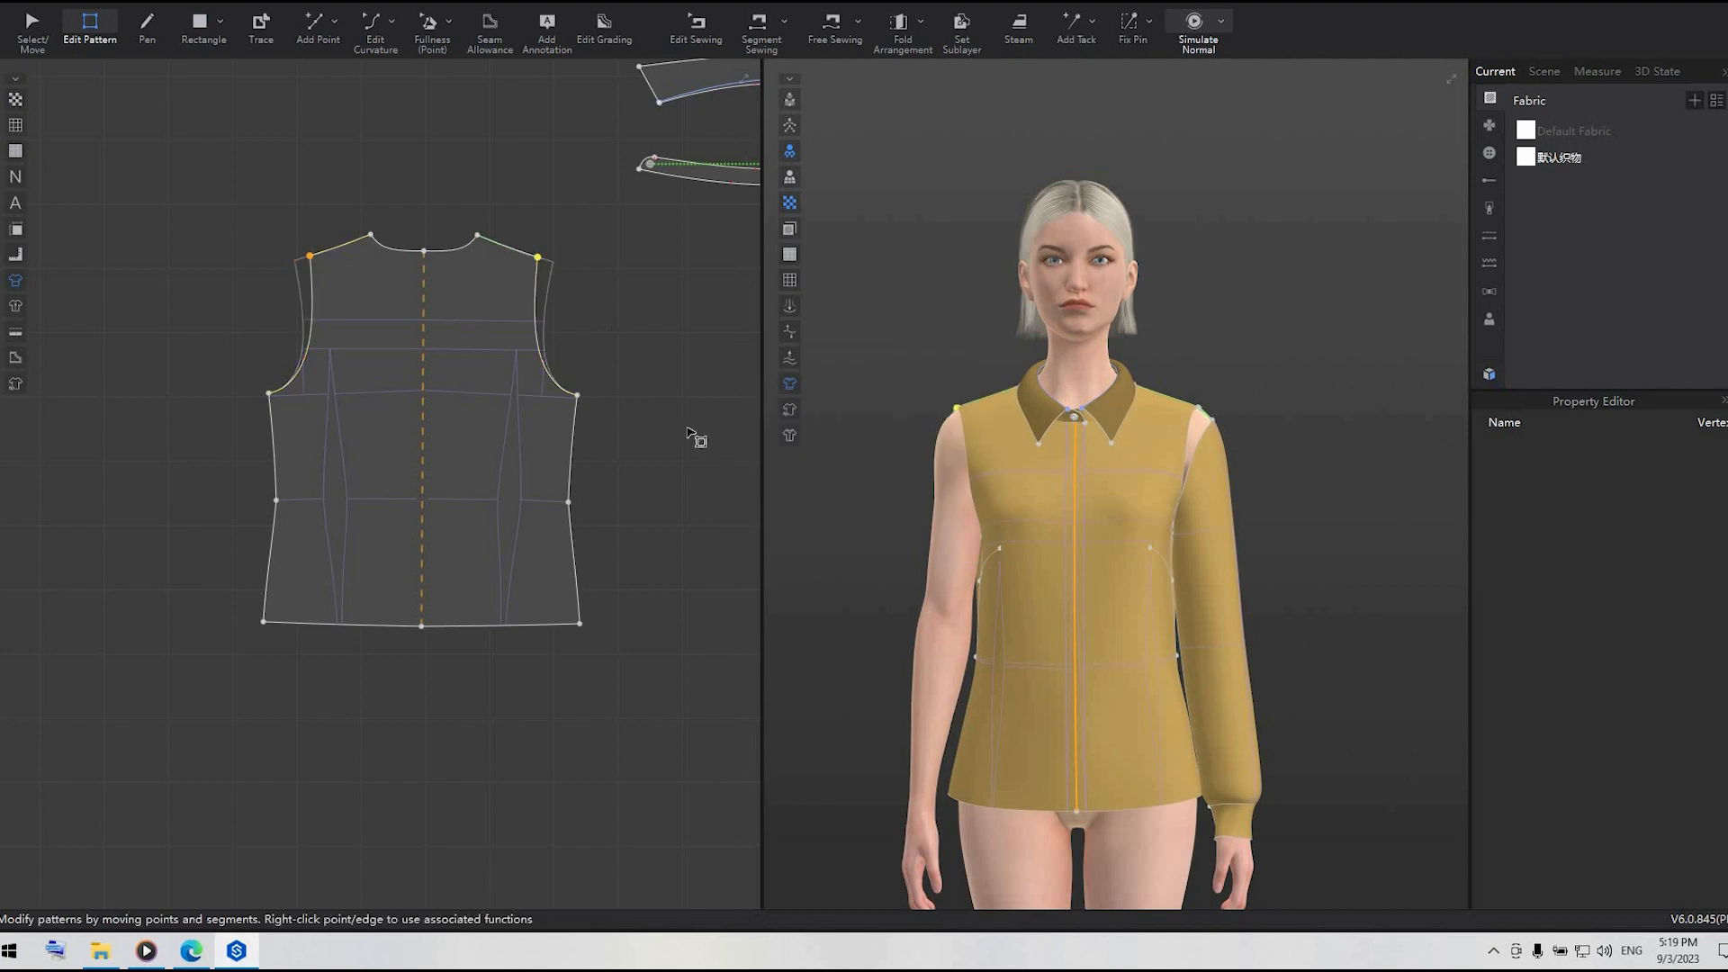
# - Add a point on the back panel's armhole curve 6 cm below the shoulder point
pyautogui.scroll(1, 689, 433)
pyautogui.moveTo(719, 205); pyautogui.dragTo(479, 416, button='middle')
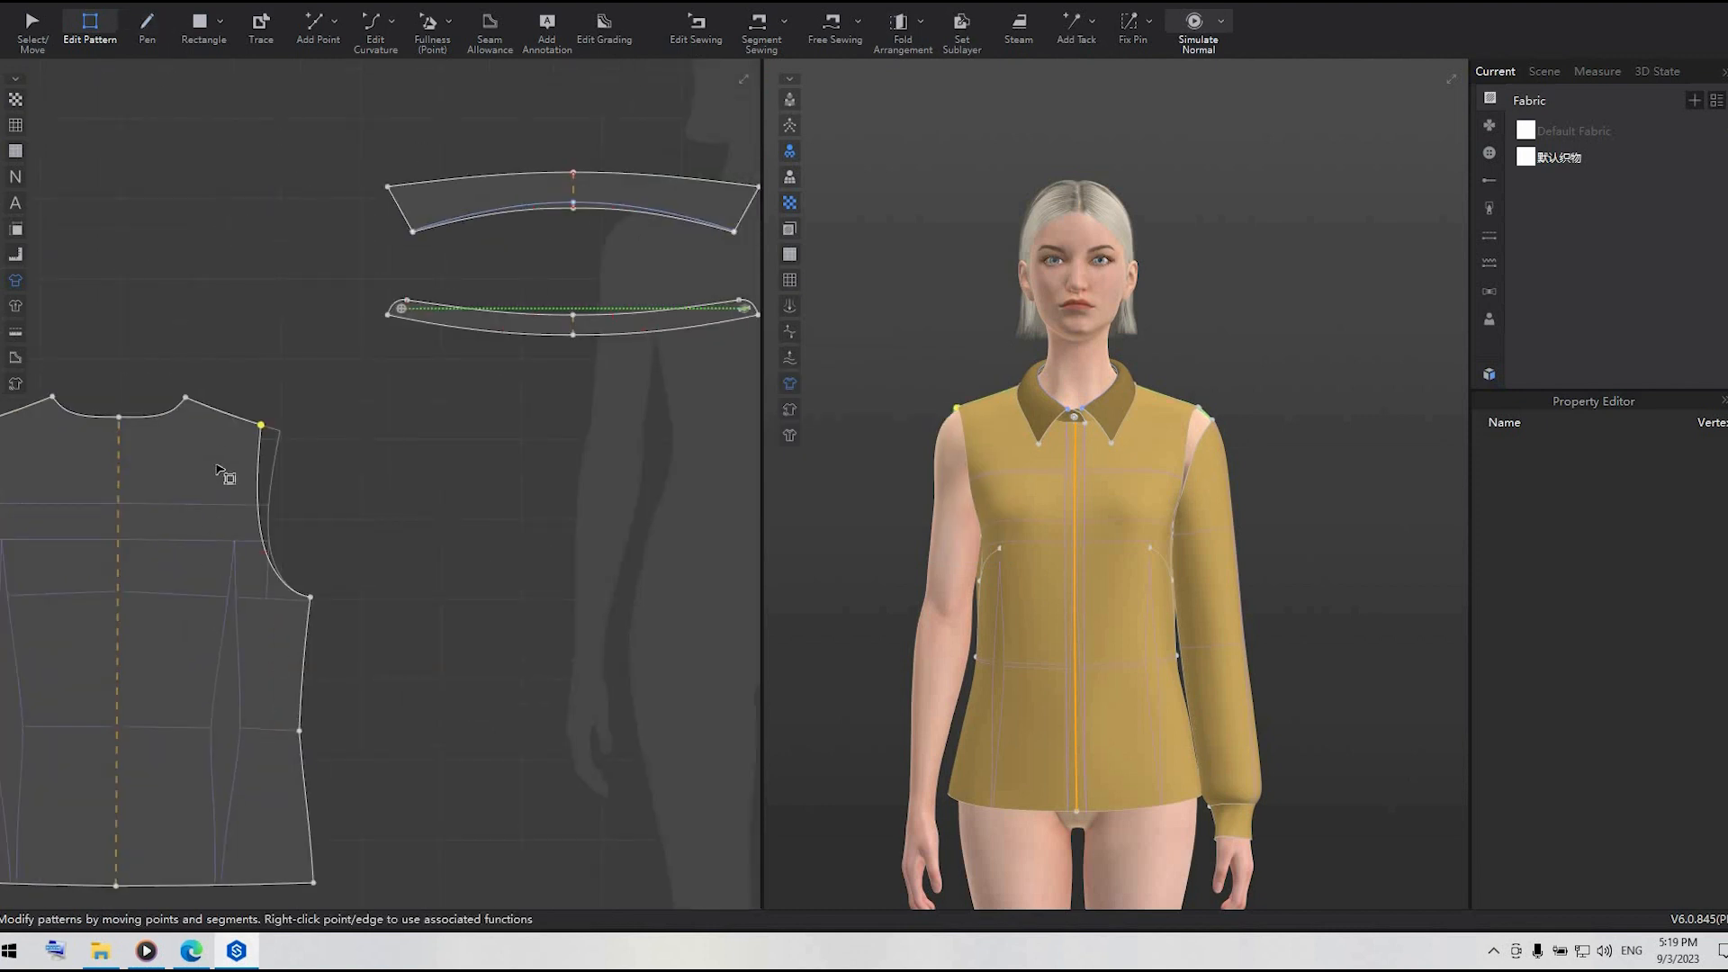
pyautogui.click(334, 21)
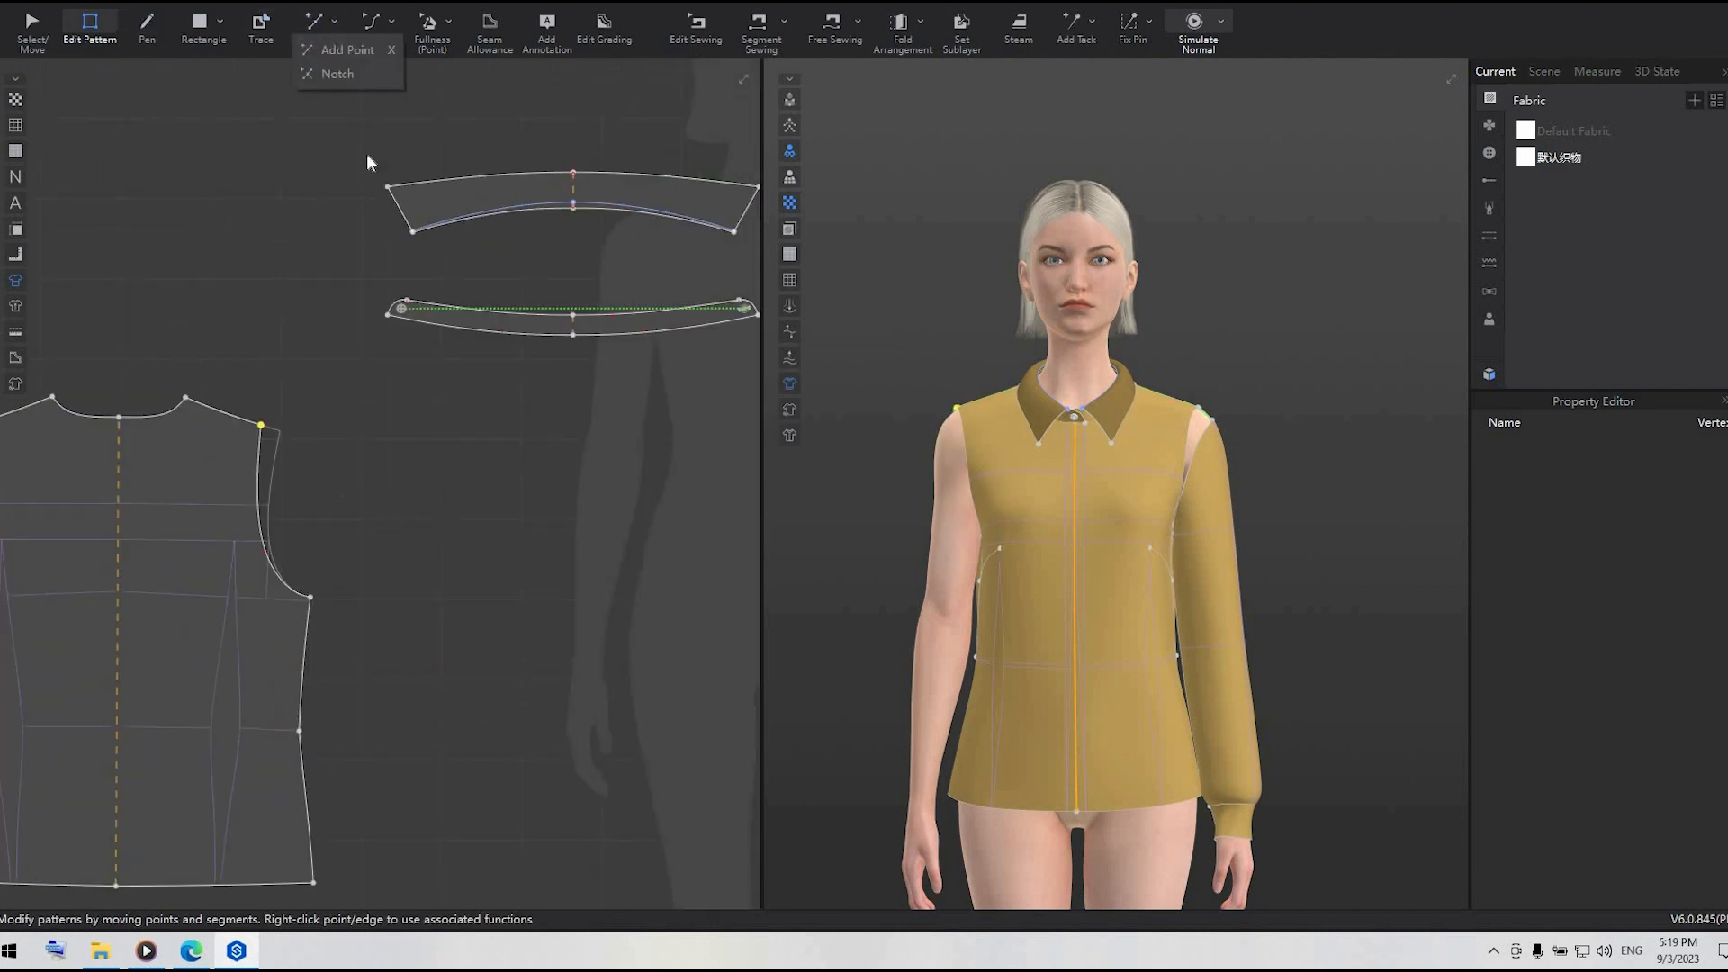
pyautogui.click(356, 56)
pyautogui.scroll(3, 282, 494)
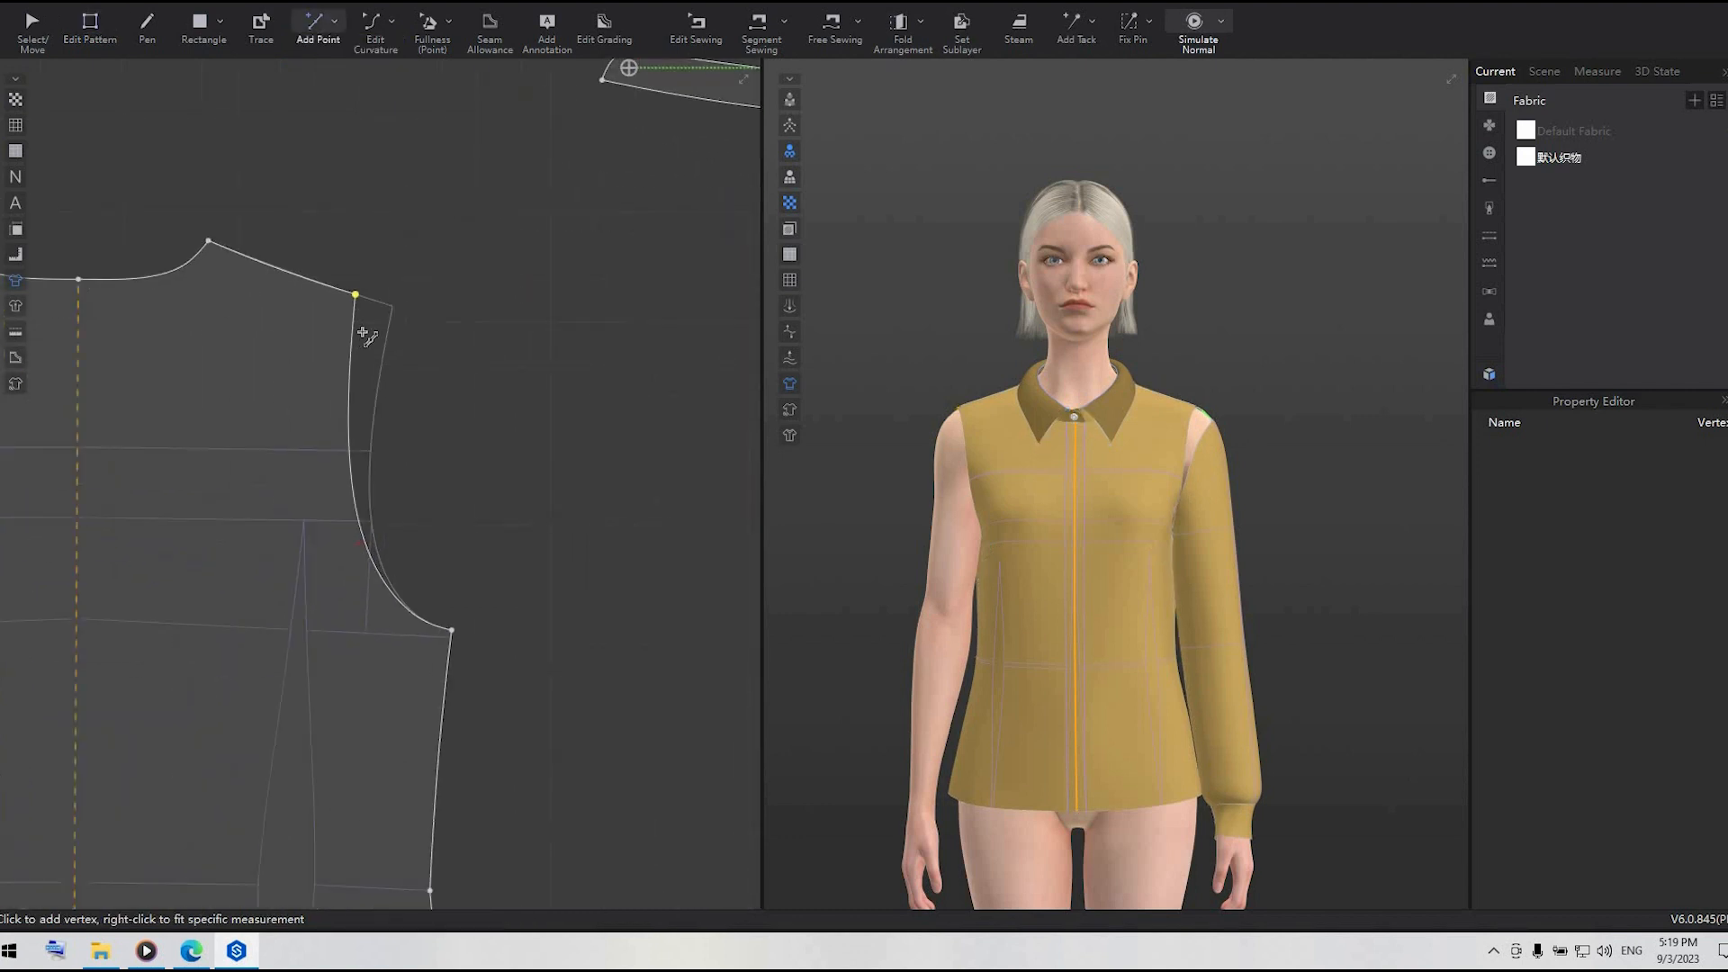
pyautogui.rightClick(359, 330)
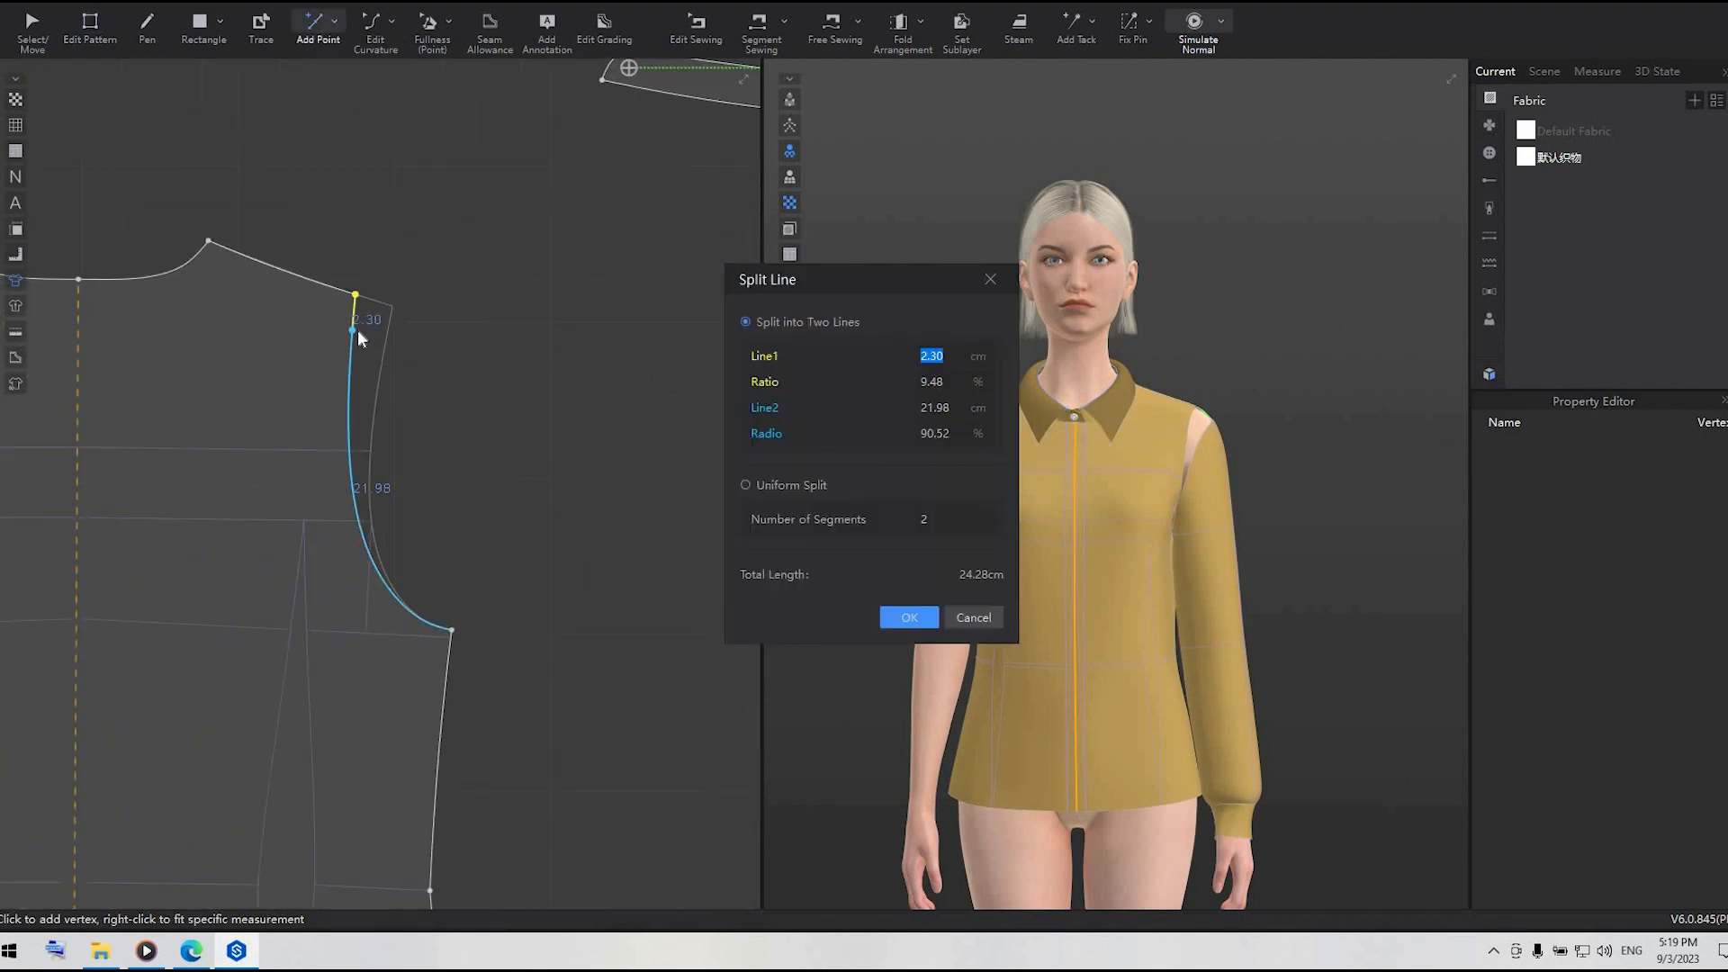
pyautogui.write('6')
pyautogui.click(882, 621)
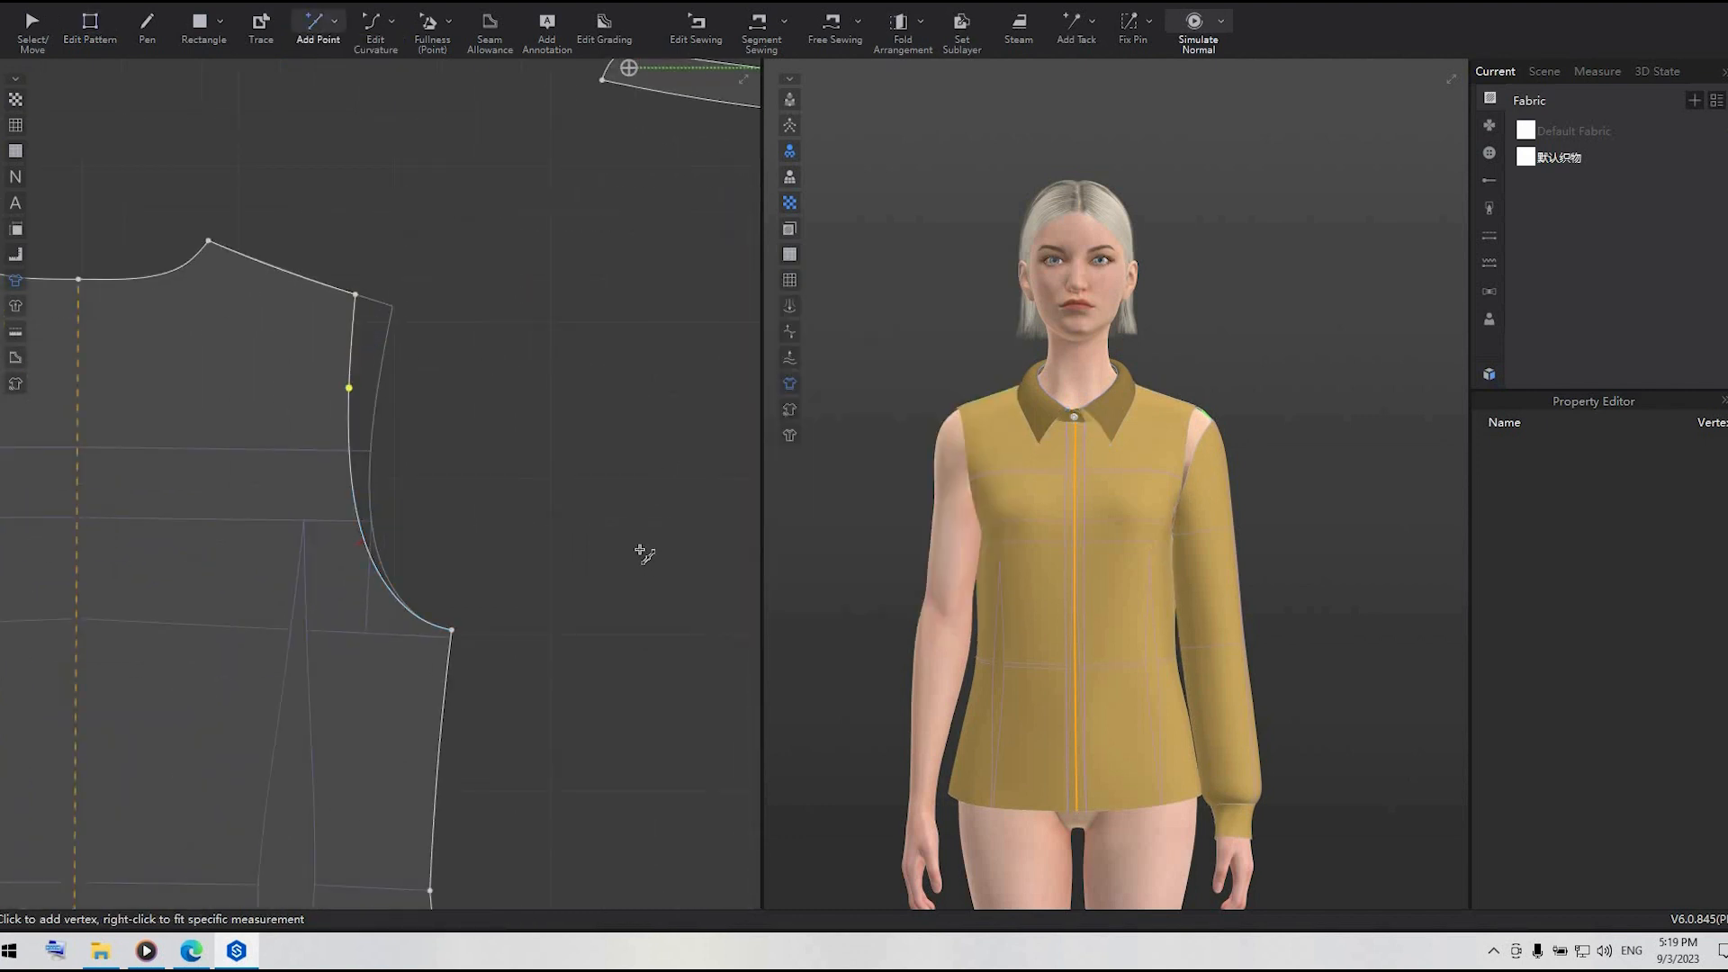
# - Move the back armhole's new point about 0.4 cm inward to deepen the curve
pyautogui.scroll(-3, 645, 554)
pyautogui.click(90, 27)
pyautogui.scroll(3, 444, 489)
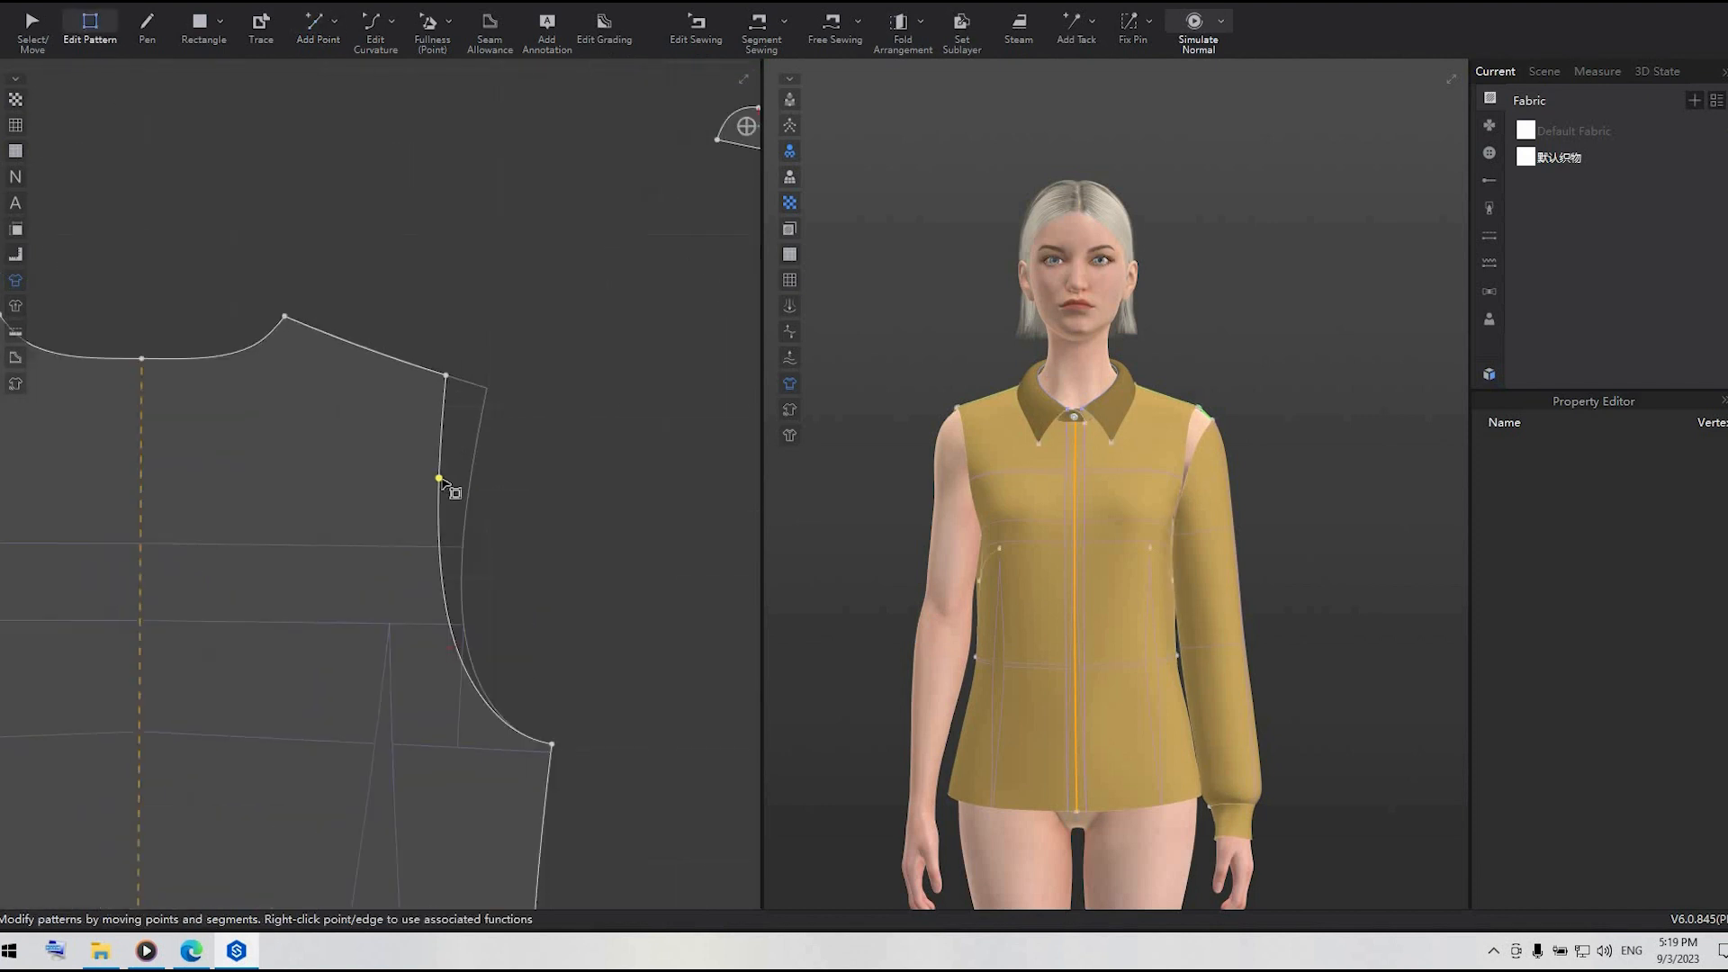
pyautogui.click(437, 479)
pyautogui.moveTo(437, 479); pyautogui.dragTo(434, 479)
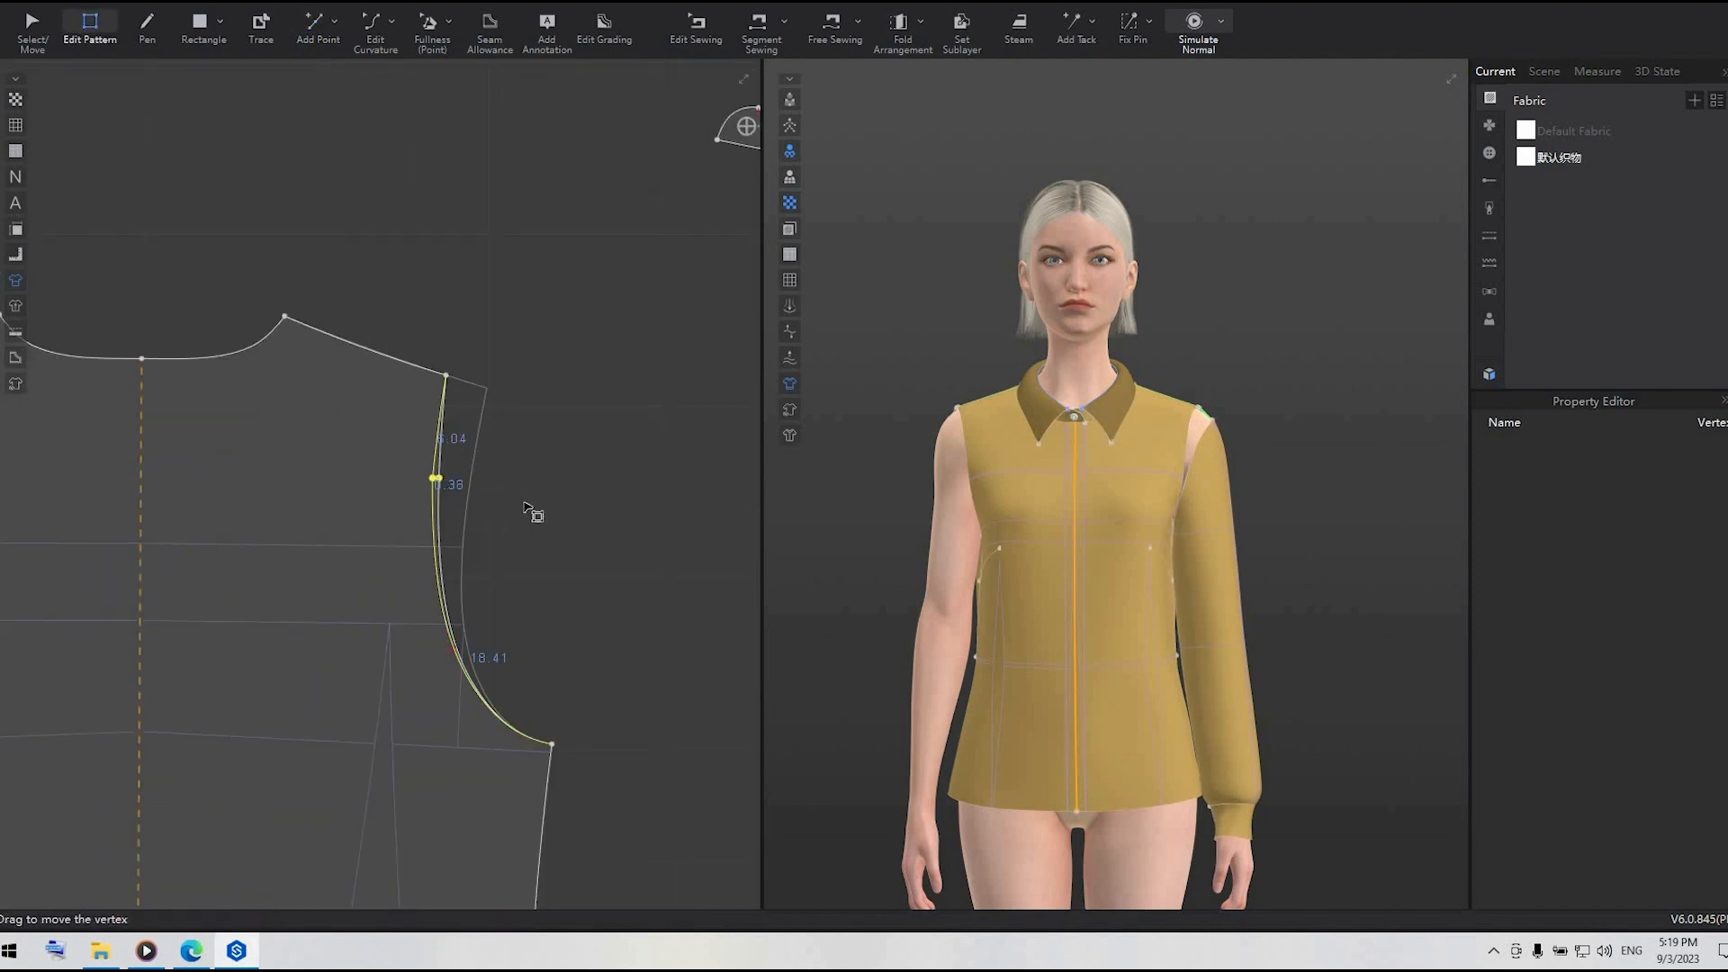
pyautogui.click(603, 522)
# - Add a point on the front panel's armhole curve 6 cm below the shoulder point
pyautogui.scroll(-3, 603, 522)
pyautogui.moveTo(603, 522); pyautogui.dragTo(155, 373, button='middle')
pyautogui.scroll(-2, 351, 372)
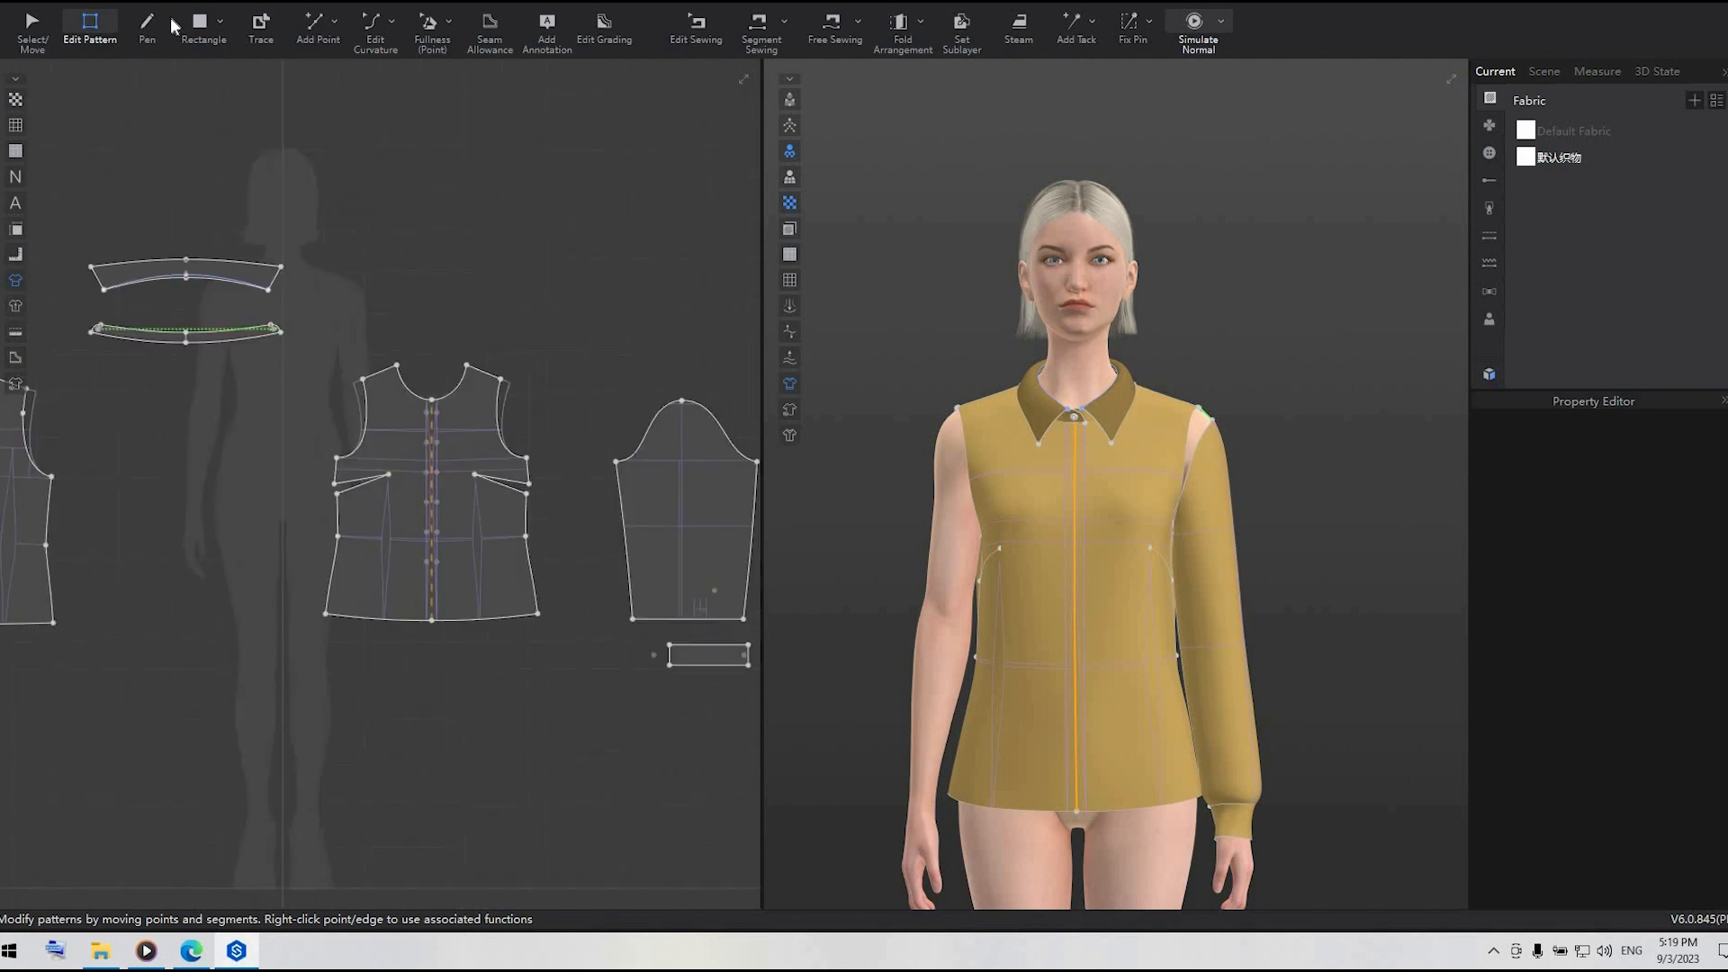
pyautogui.press('x')
pyautogui.scroll(3, 487, 416)
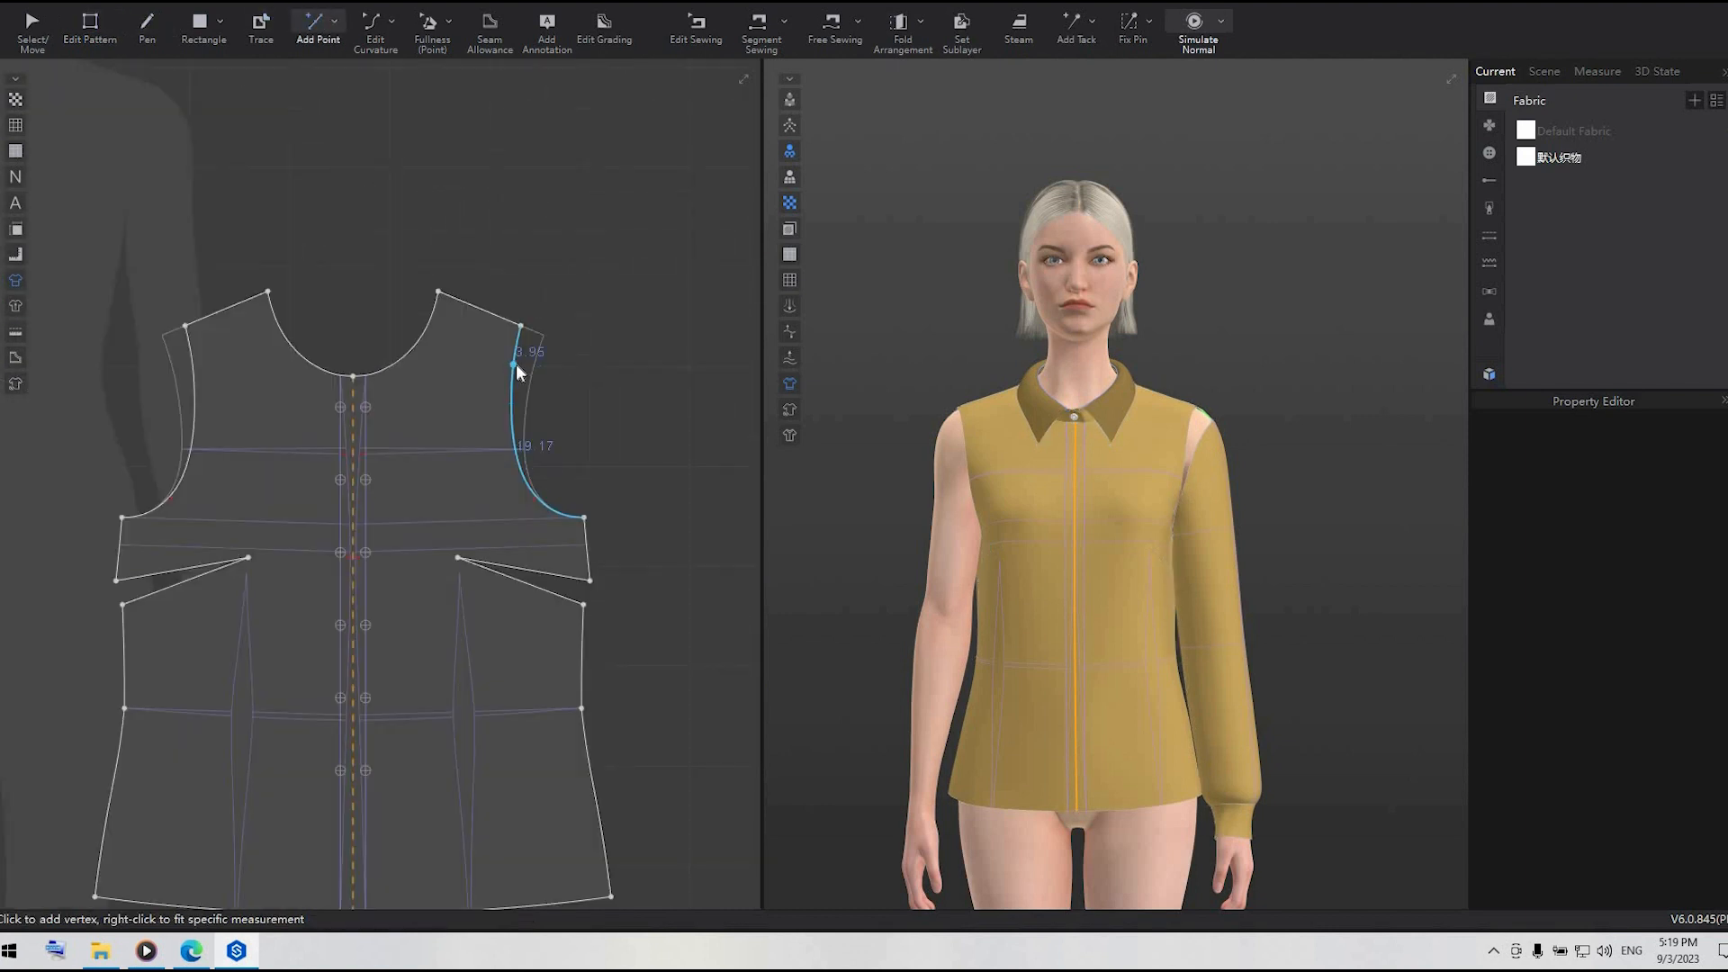
pyautogui.rightClick(516, 363)
pyautogui.write('6')
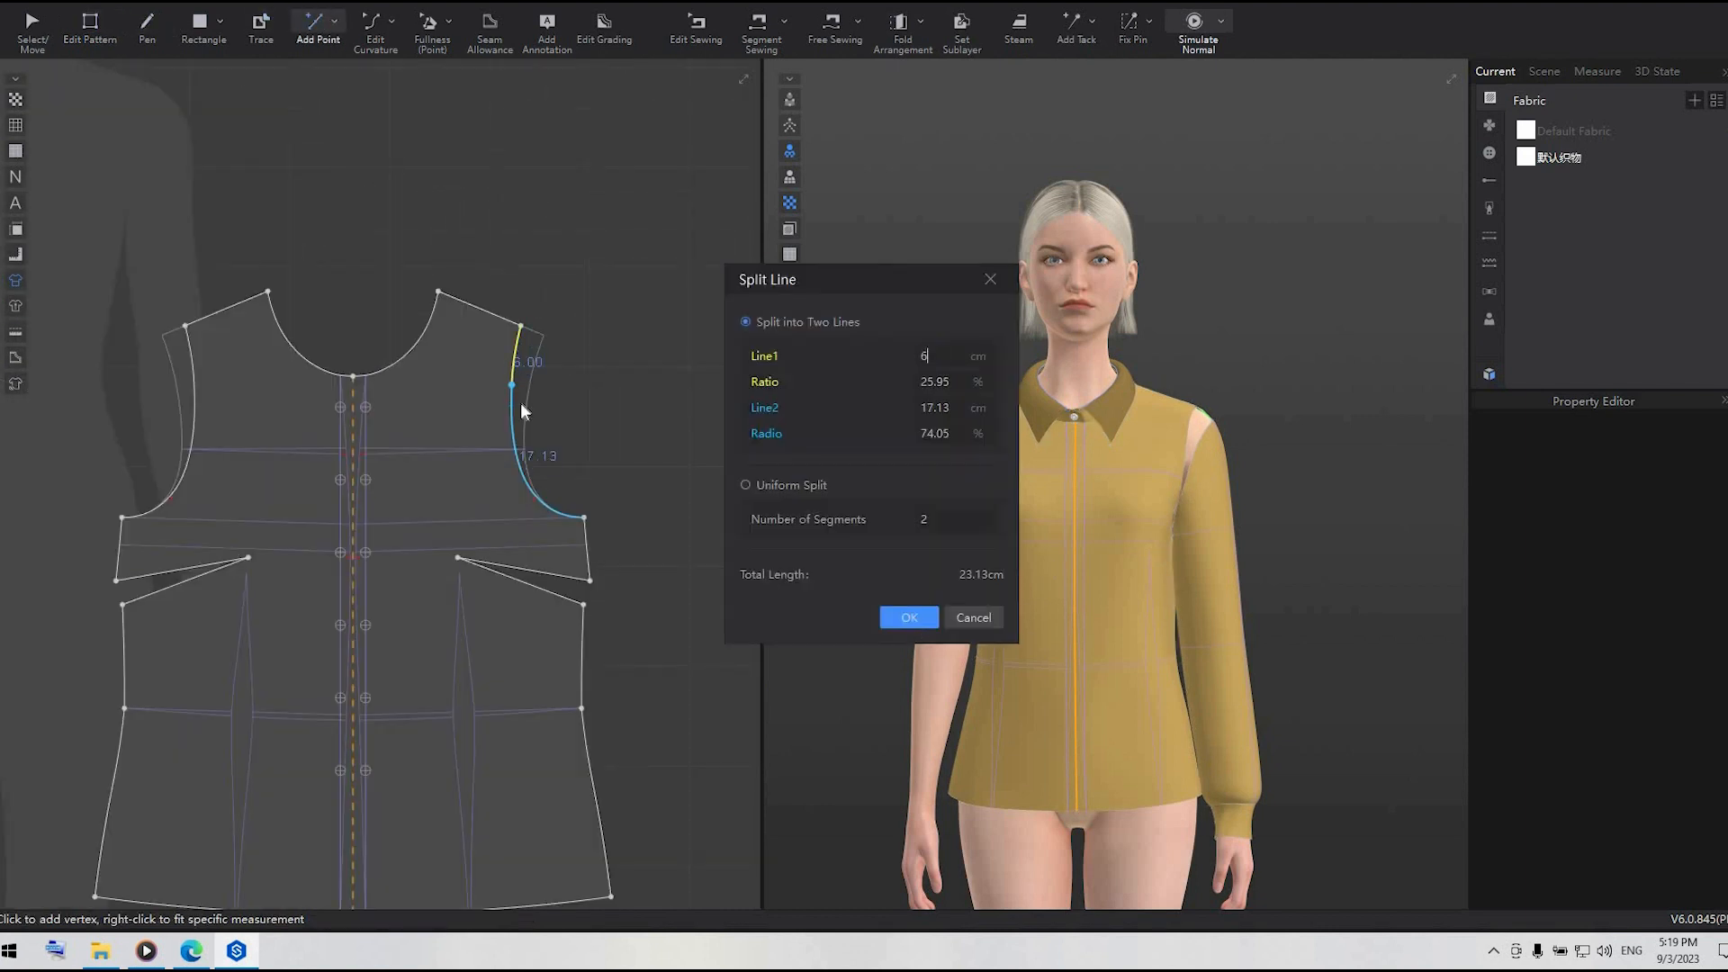
pyautogui.press('Return')
# - Nudge the front armhole's new point slightly inward to deepen the curve
pyautogui.click(102, 53)
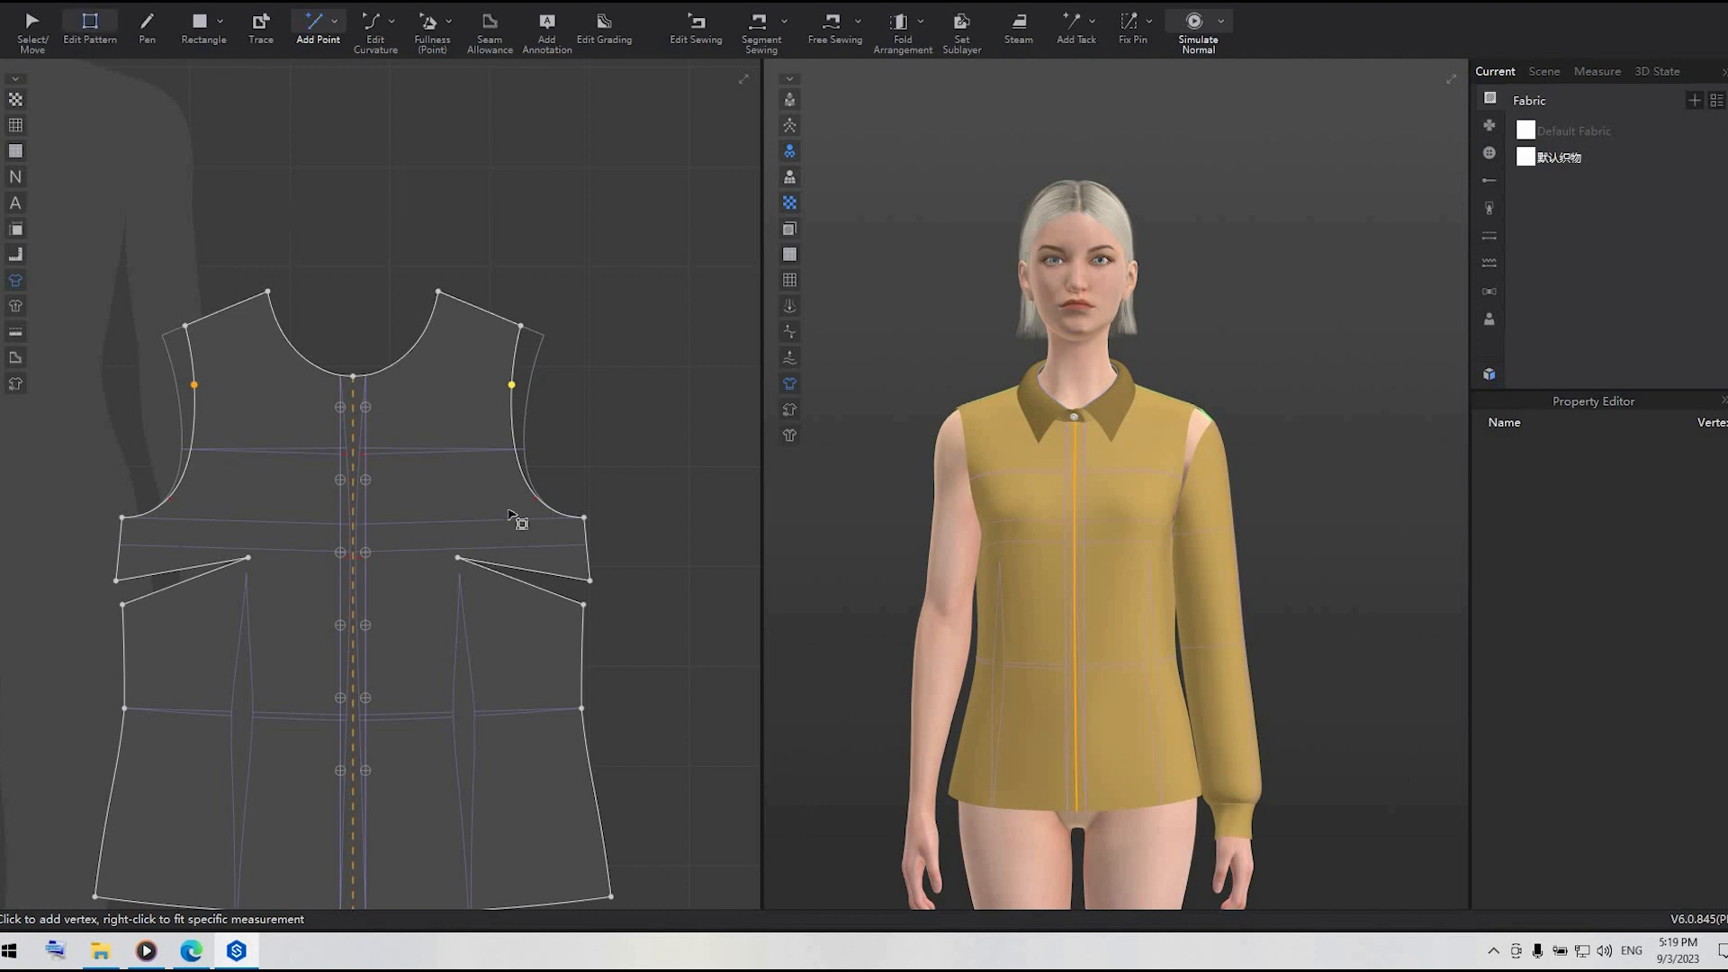
pyautogui.click(510, 385)
pyautogui.click(711, 451)
pyautogui.scroll(-5, 707, 504)
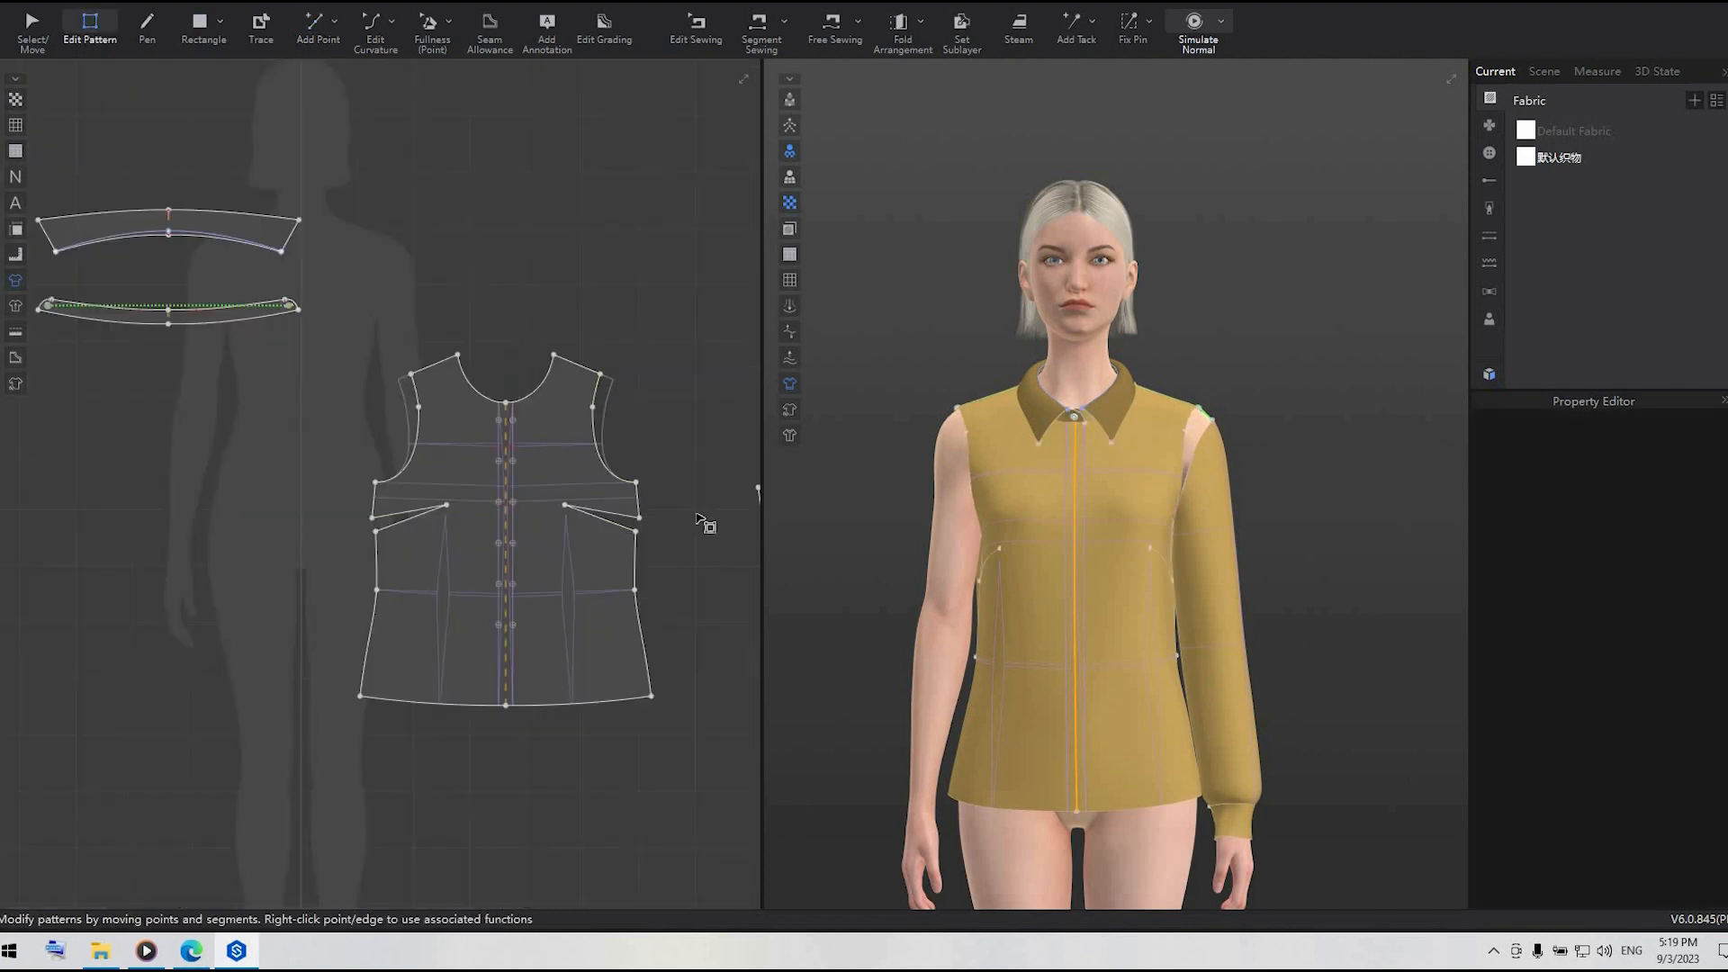
# - Check the front panel's lower armhole length and split the sleeve cap's front curve 18 cm from the underarm corner
pyautogui.moveTo(710, 665); pyautogui.dragTo(708, 663, button='middle')
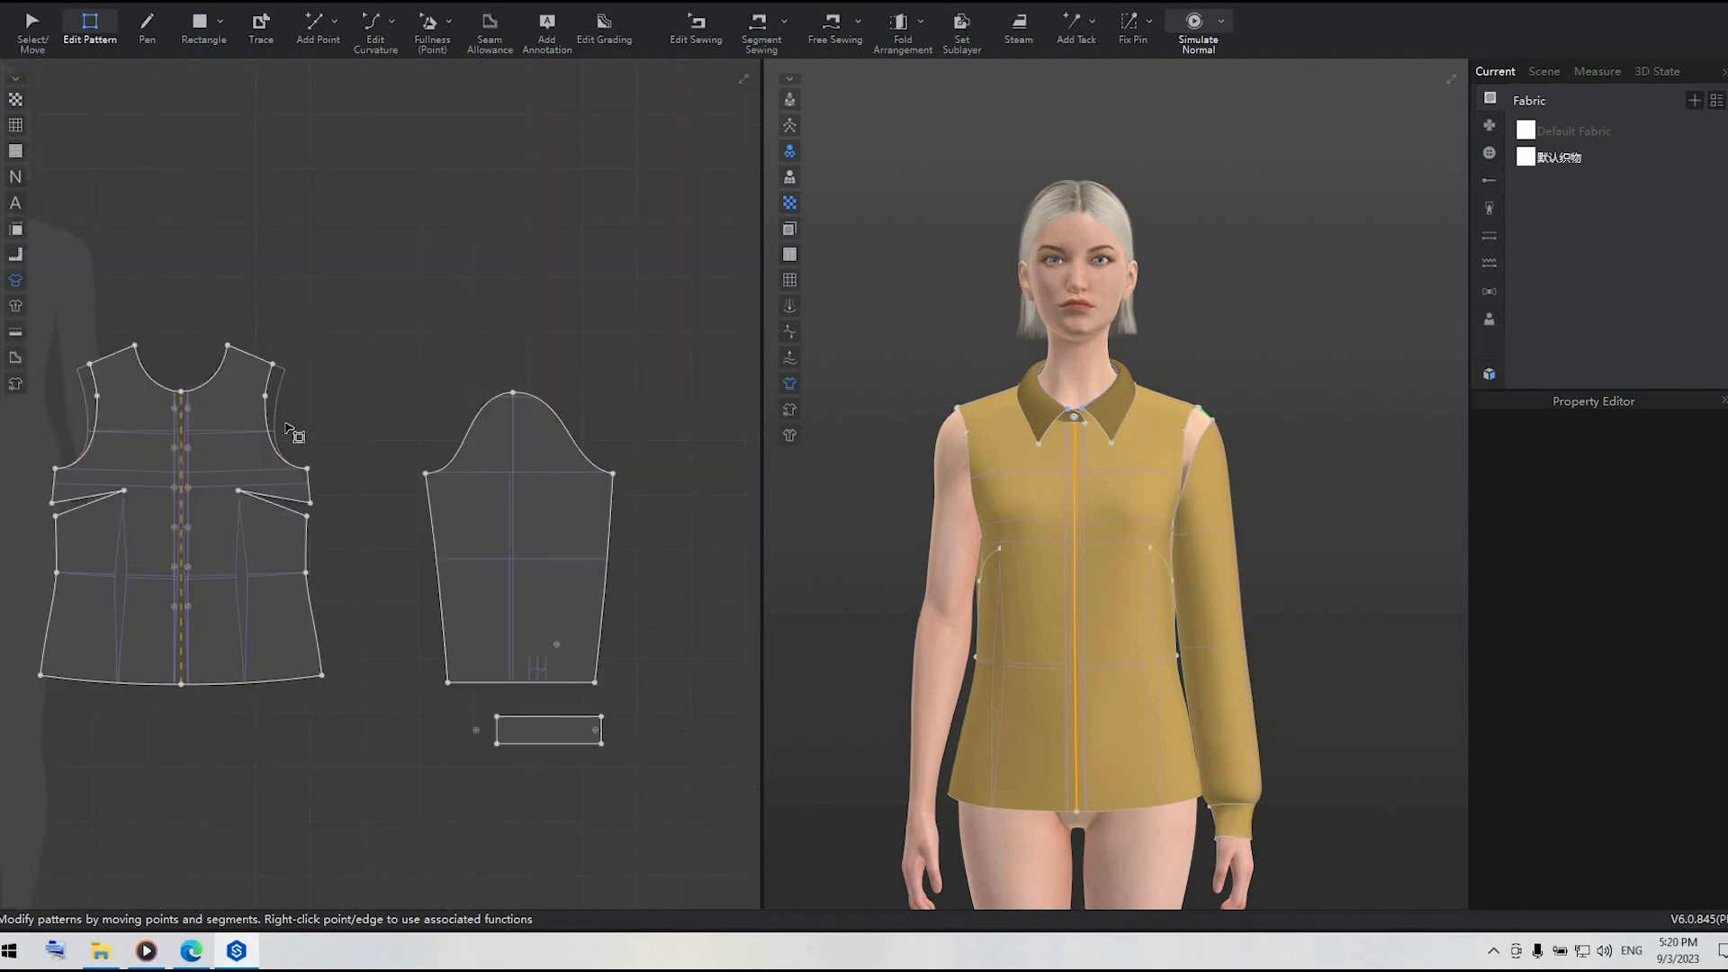
pyautogui.click(275, 436)
pyautogui.scroll(3, 369, 403)
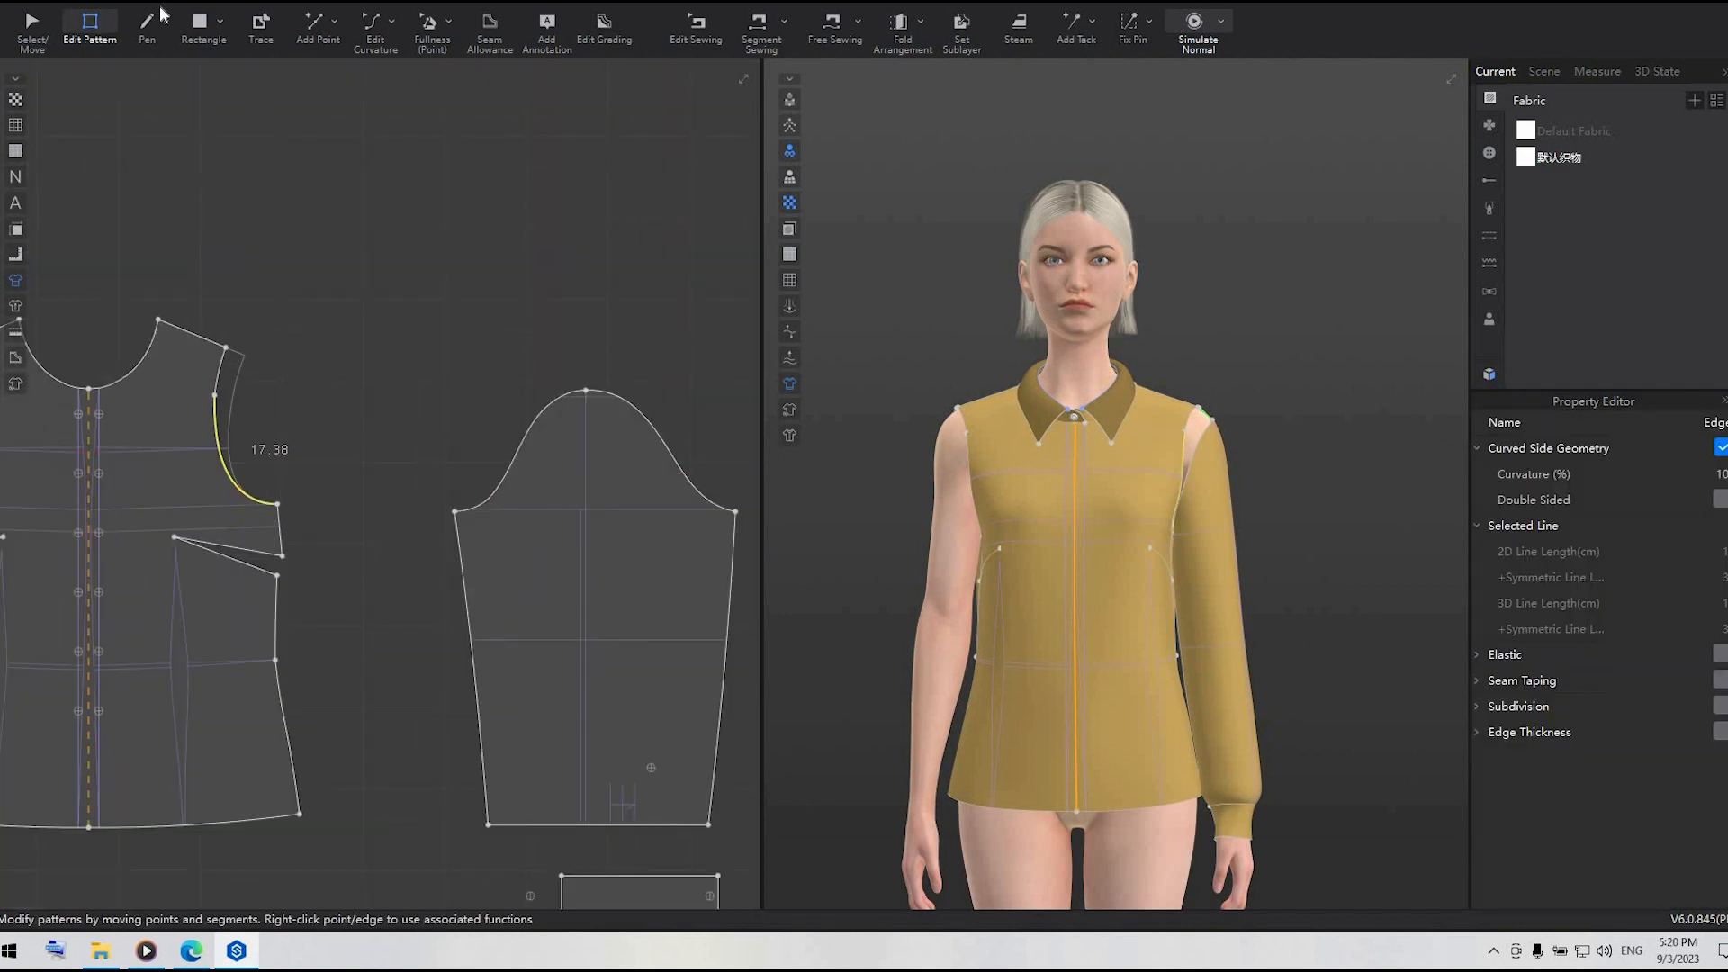
pyautogui.click(315, 27)
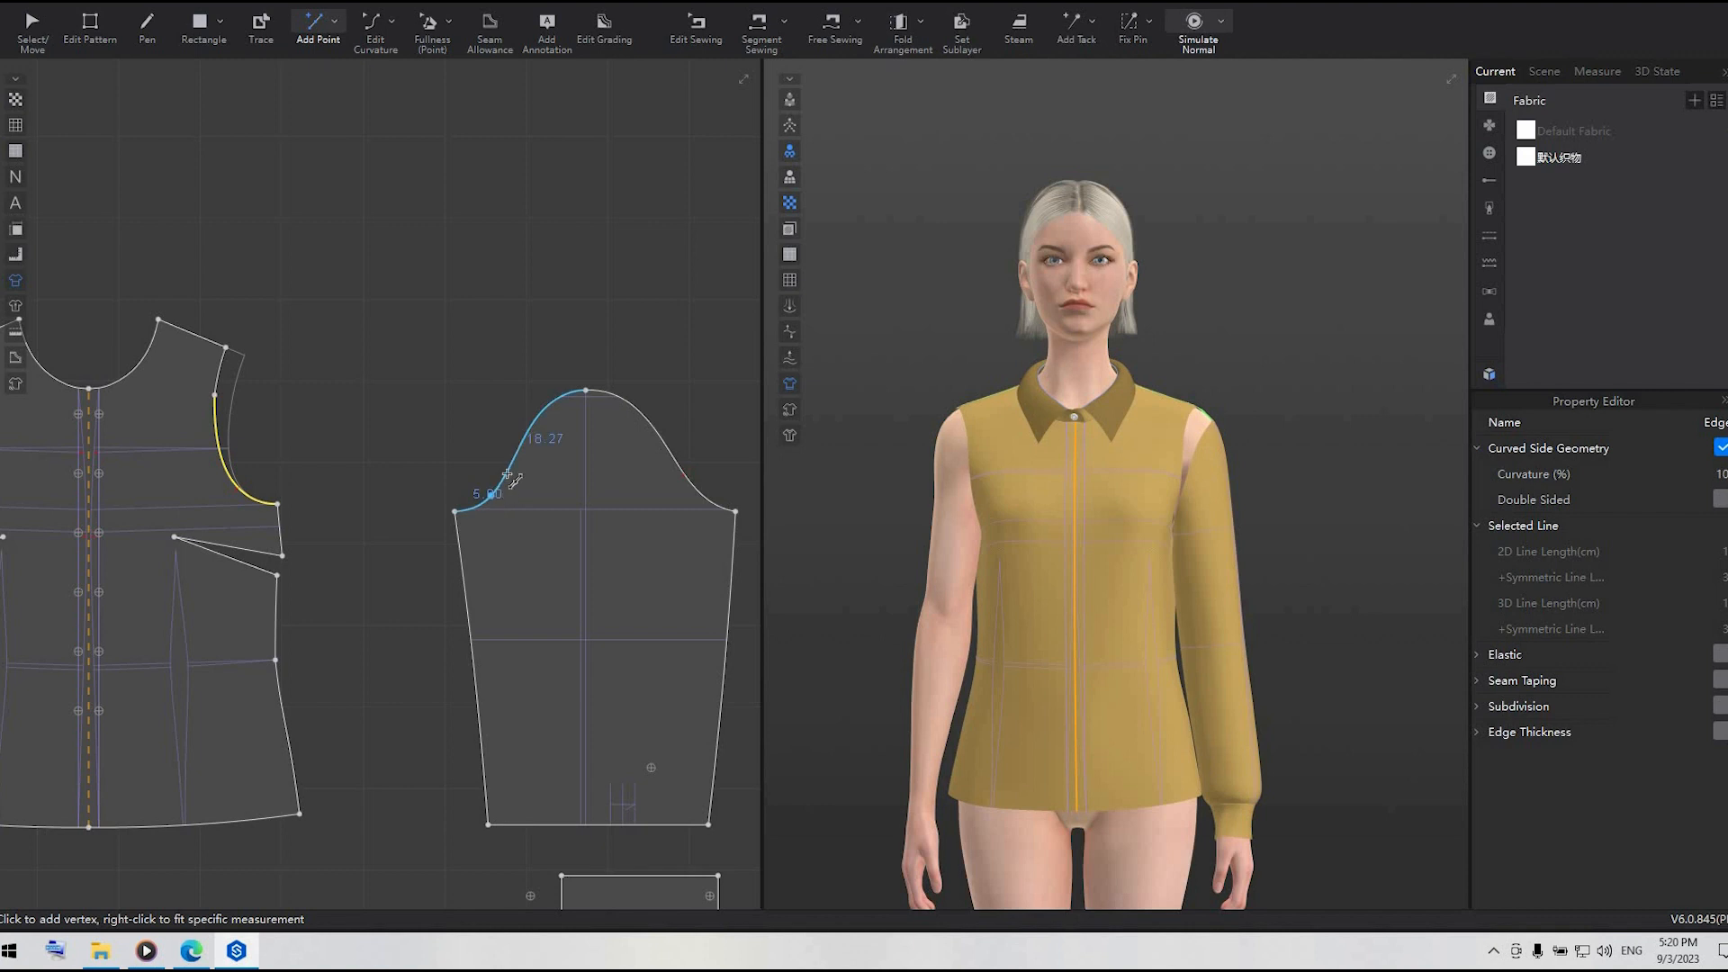
pyautogui.rightClick(507, 475)
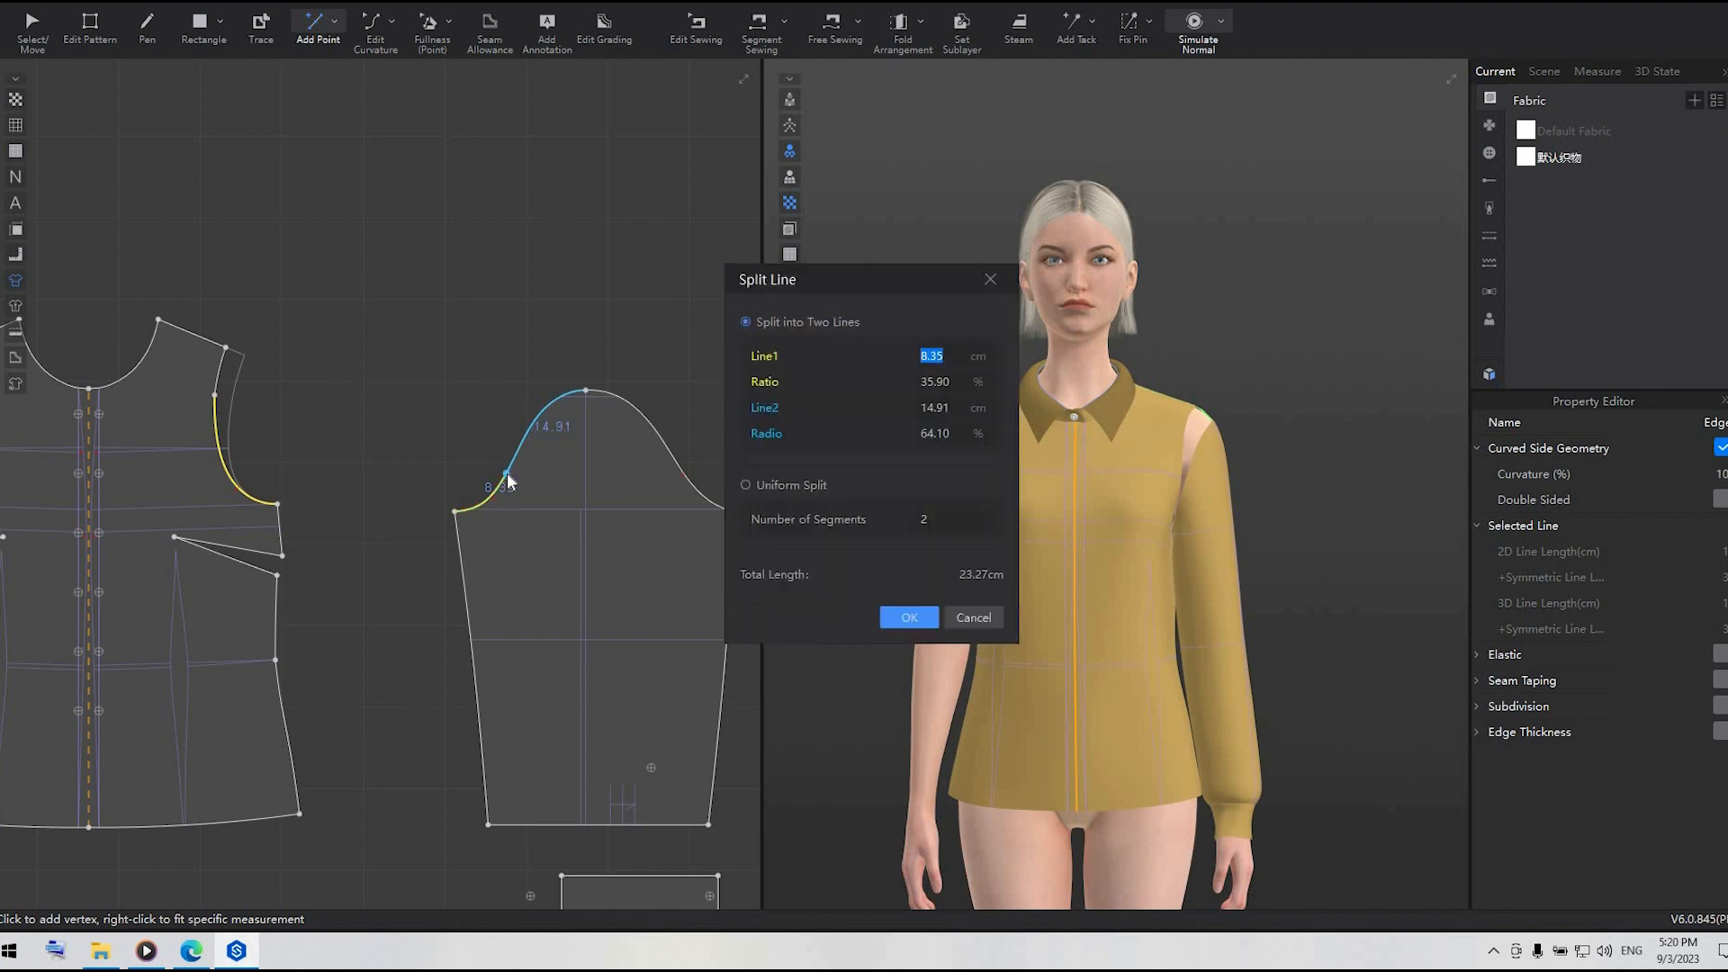
pyautogui.write('18')
pyautogui.click(887, 617)
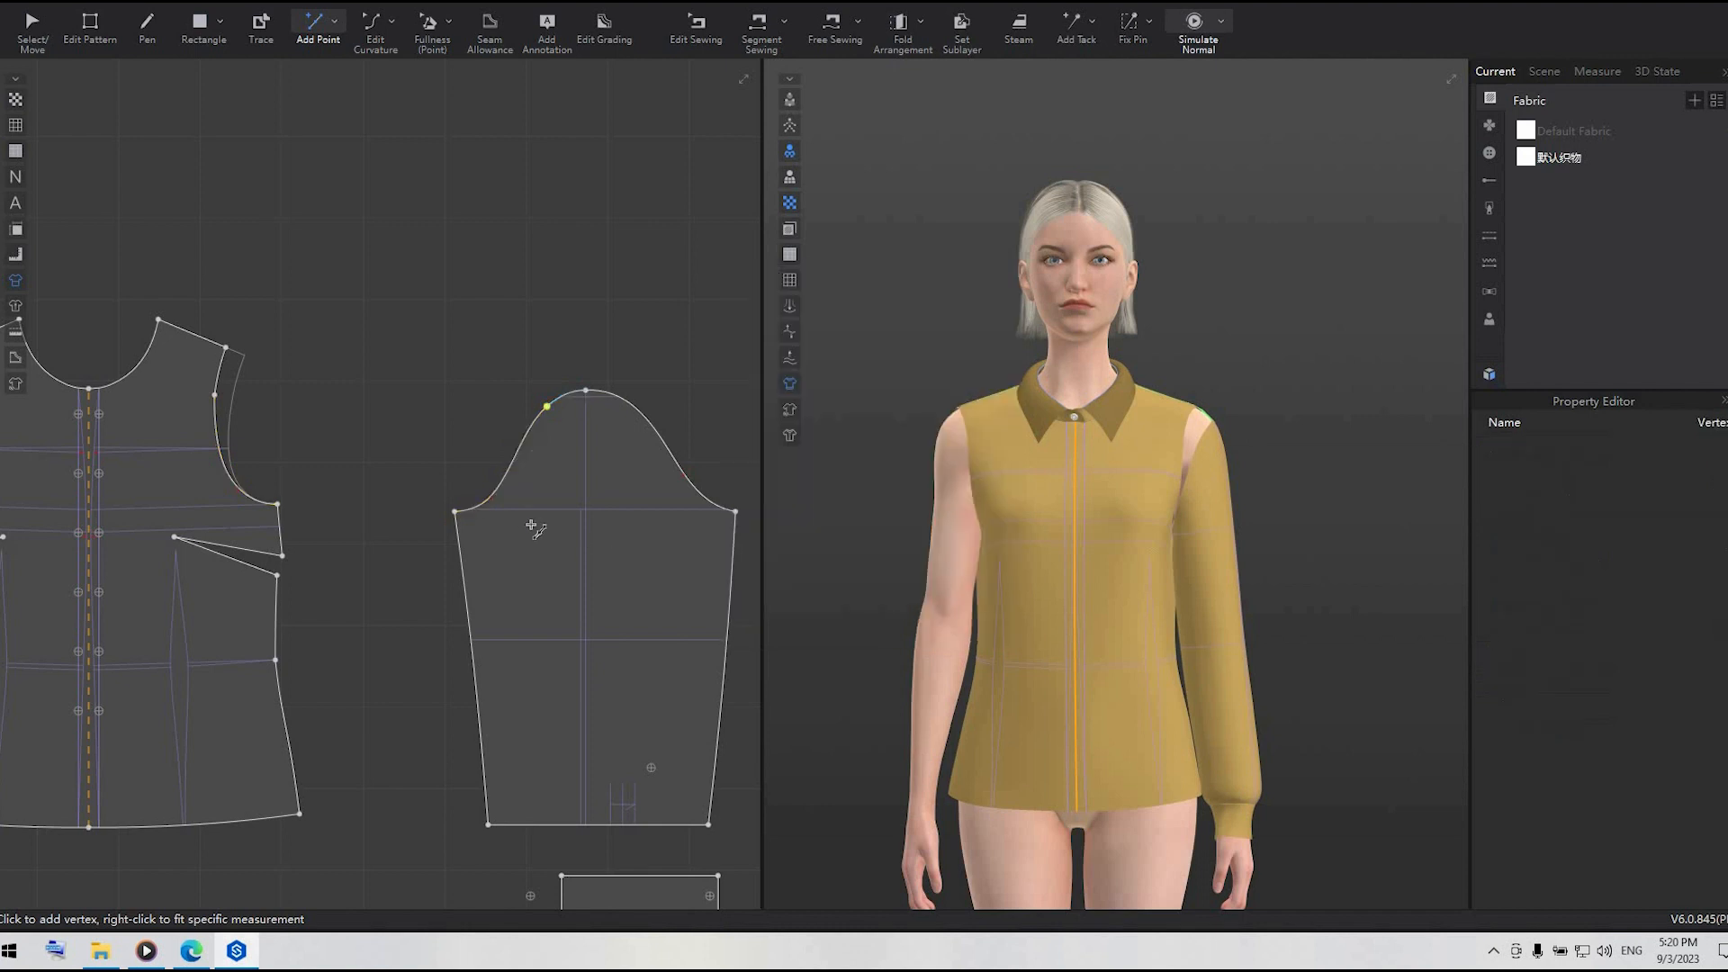
# - Check the back panel's lower armhole length and split the sleeve cap's back curve 19 cm from the underarm corner
pyautogui.scroll(-5, 489, 533)
pyautogui.click(107, 41)
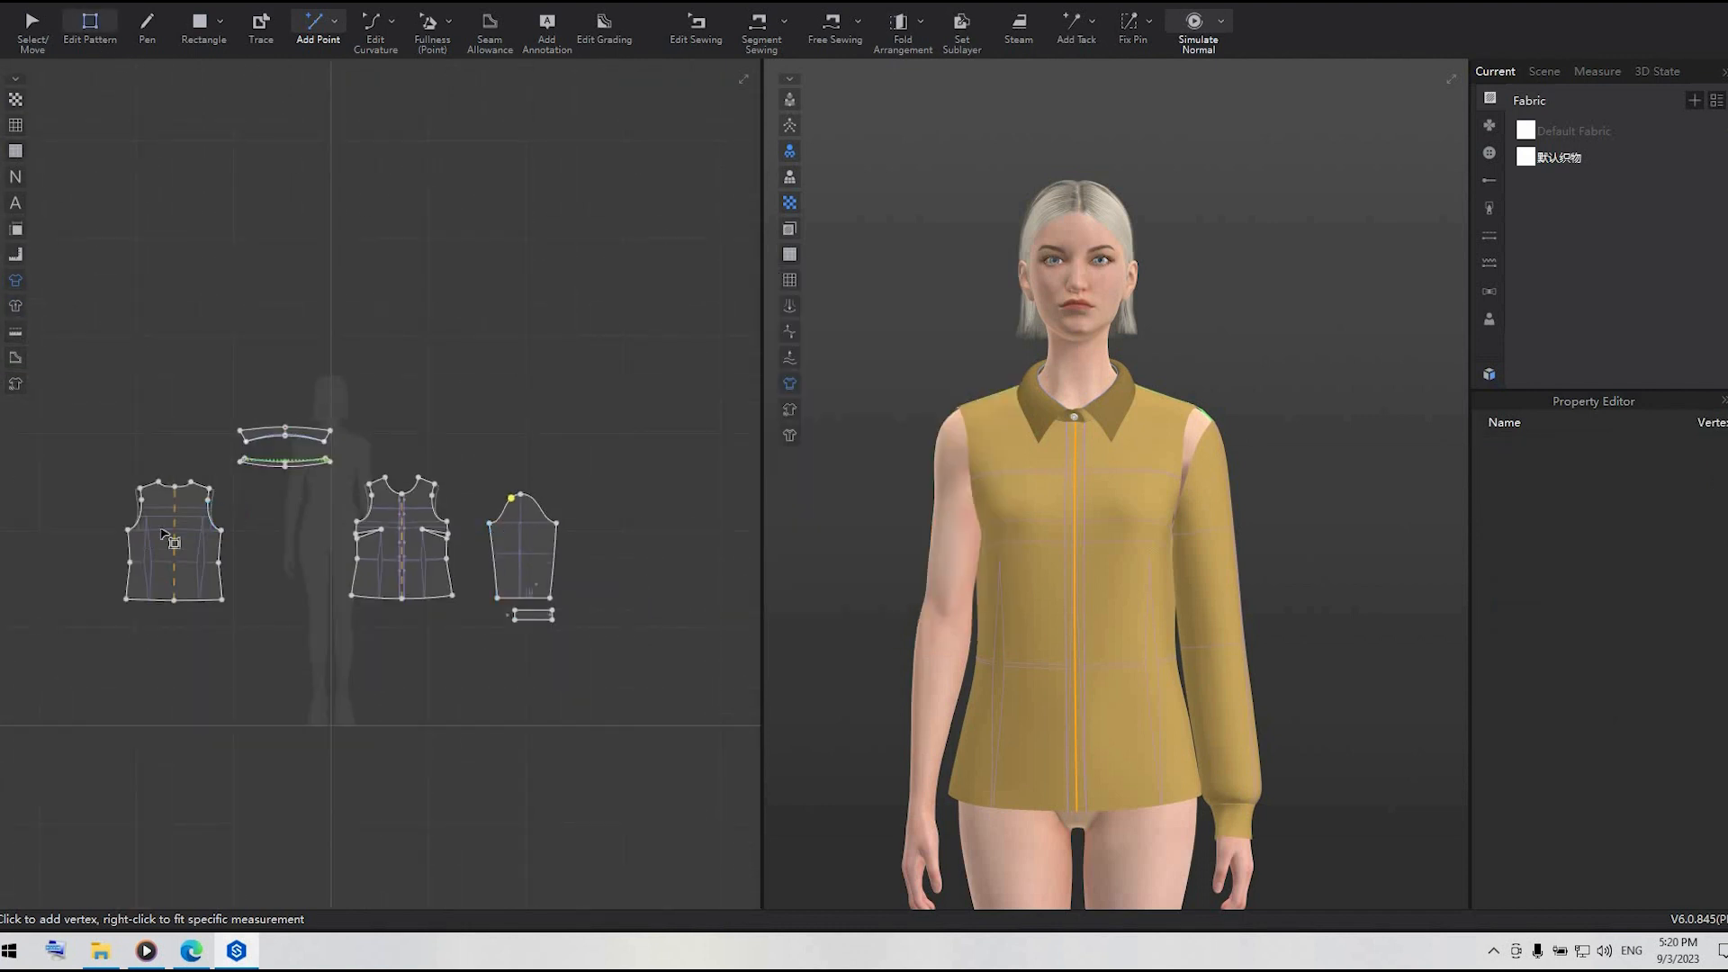
pyautogui.scroll(5, 189, 536)
pyautogui.click(256, 478)
pyautogui.scroll(-4, 473, 518)
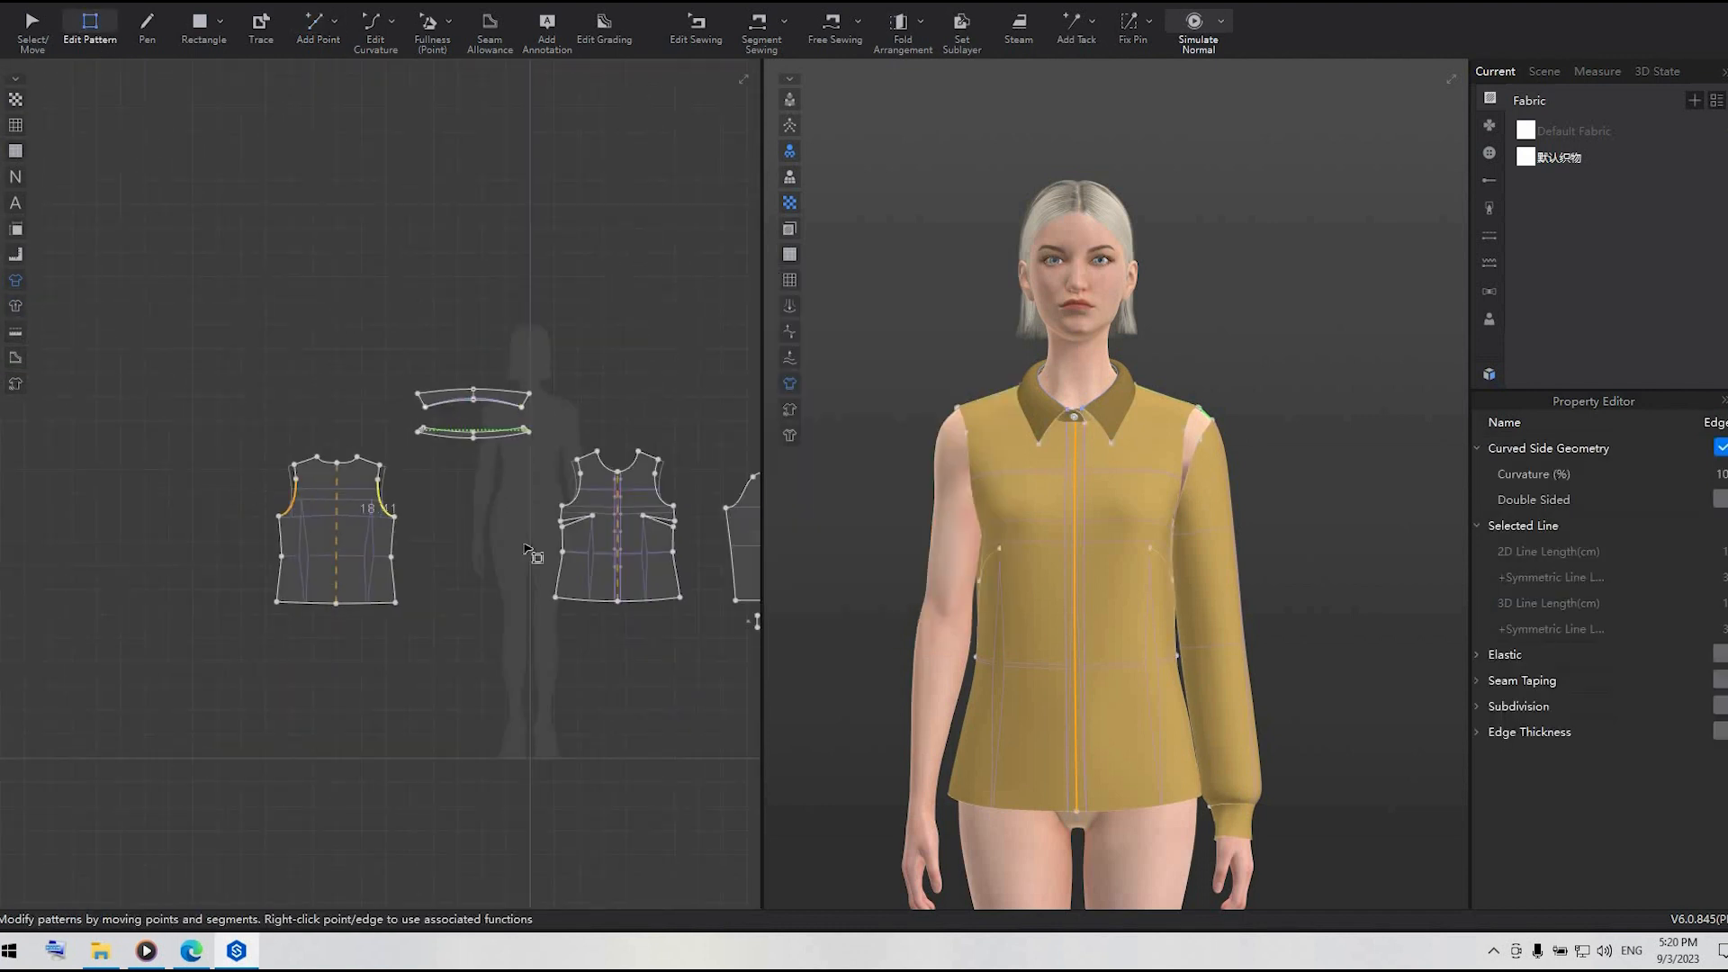
pyautogui.moveTo(602, 514); pyautogui.dragTo(216, 528, button='middle')
pyautogui.scroll(4, 531, 501)
pyautogui.click(324, 28)
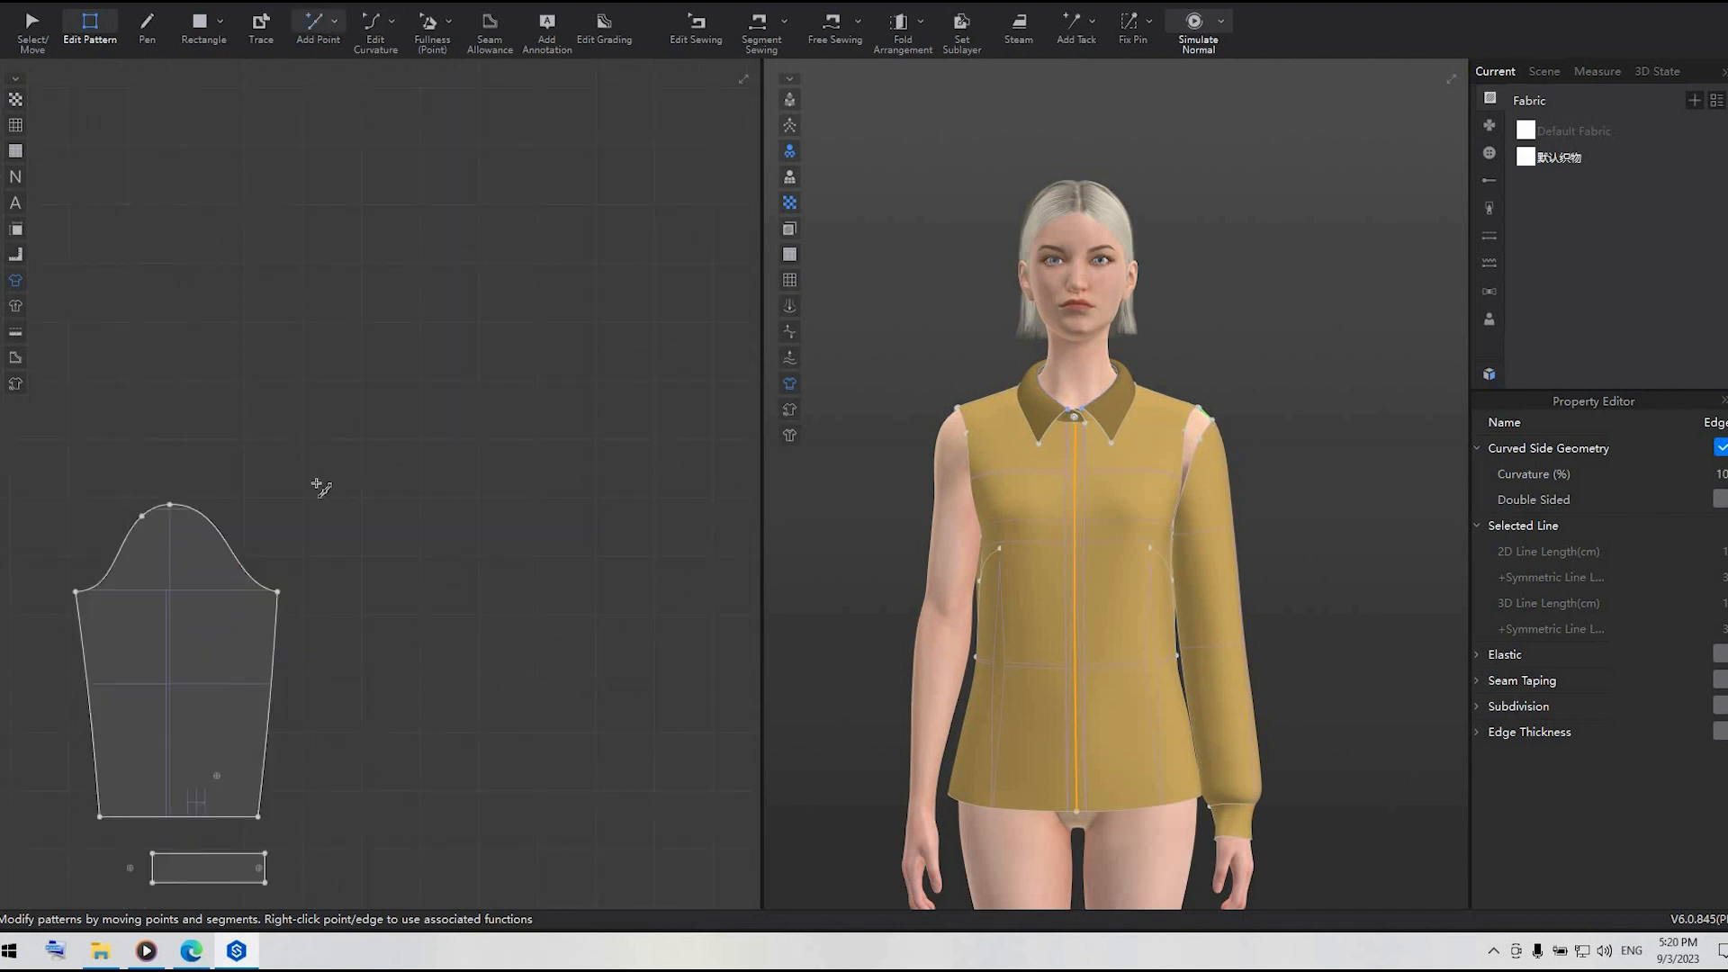
pyautogui.rightClick(239, 567)
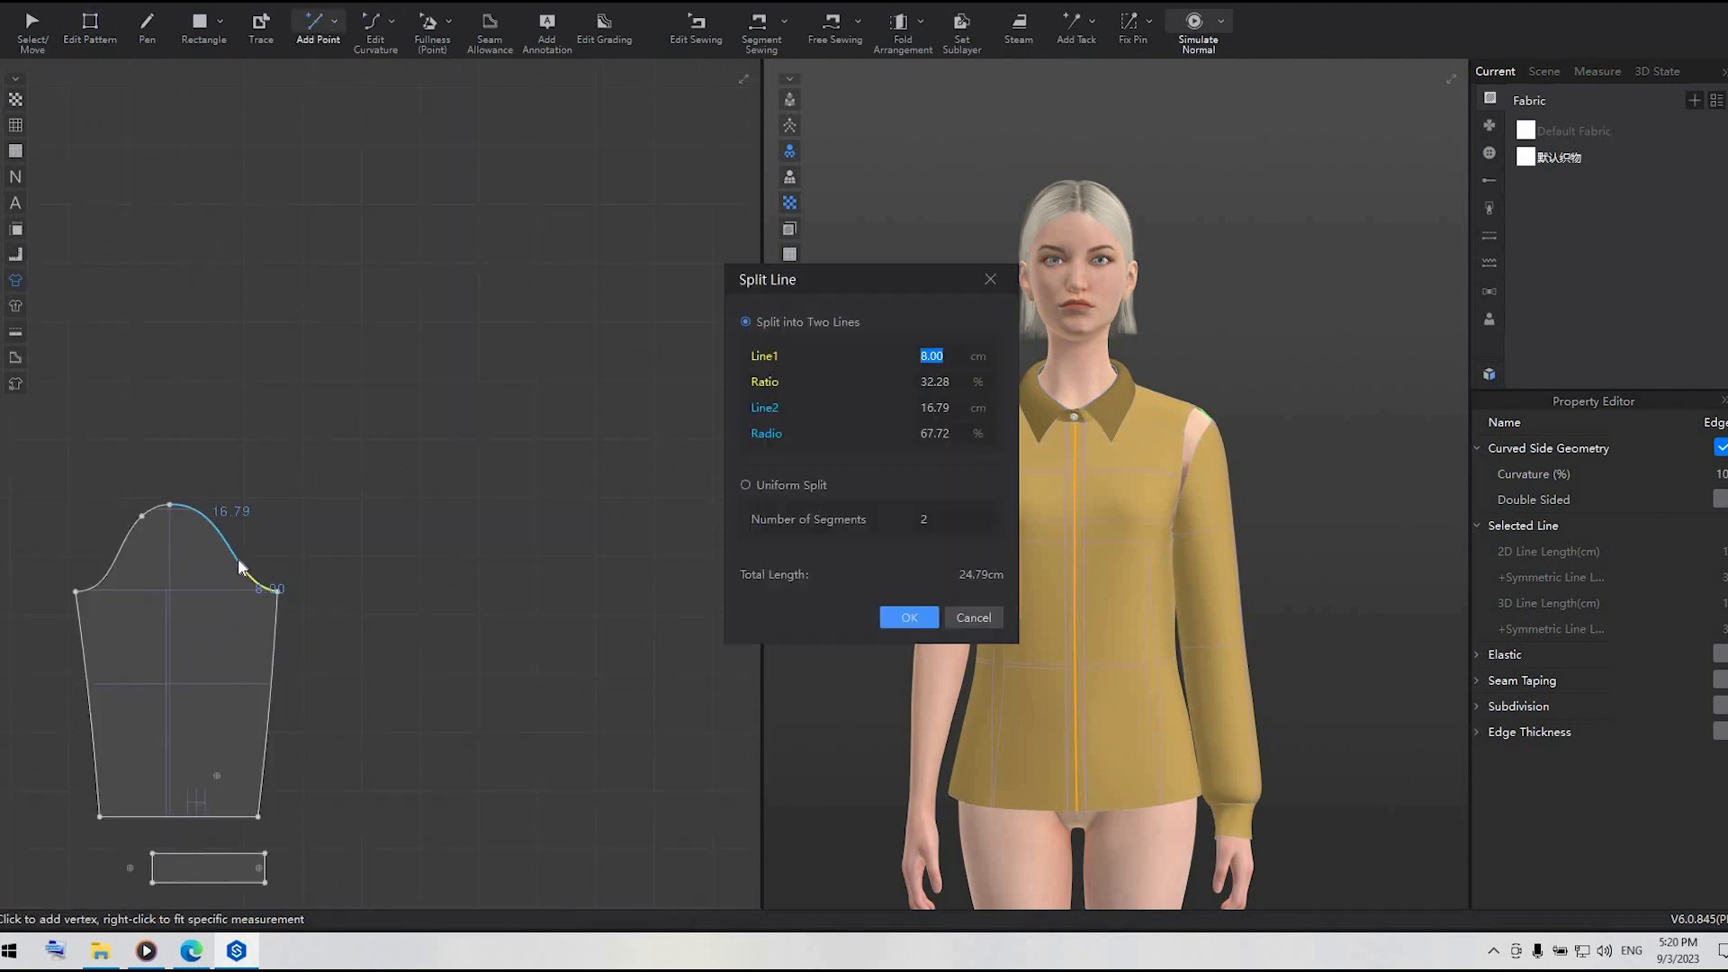
pyautogui.write('19')
pyautogui.click(909, 618)
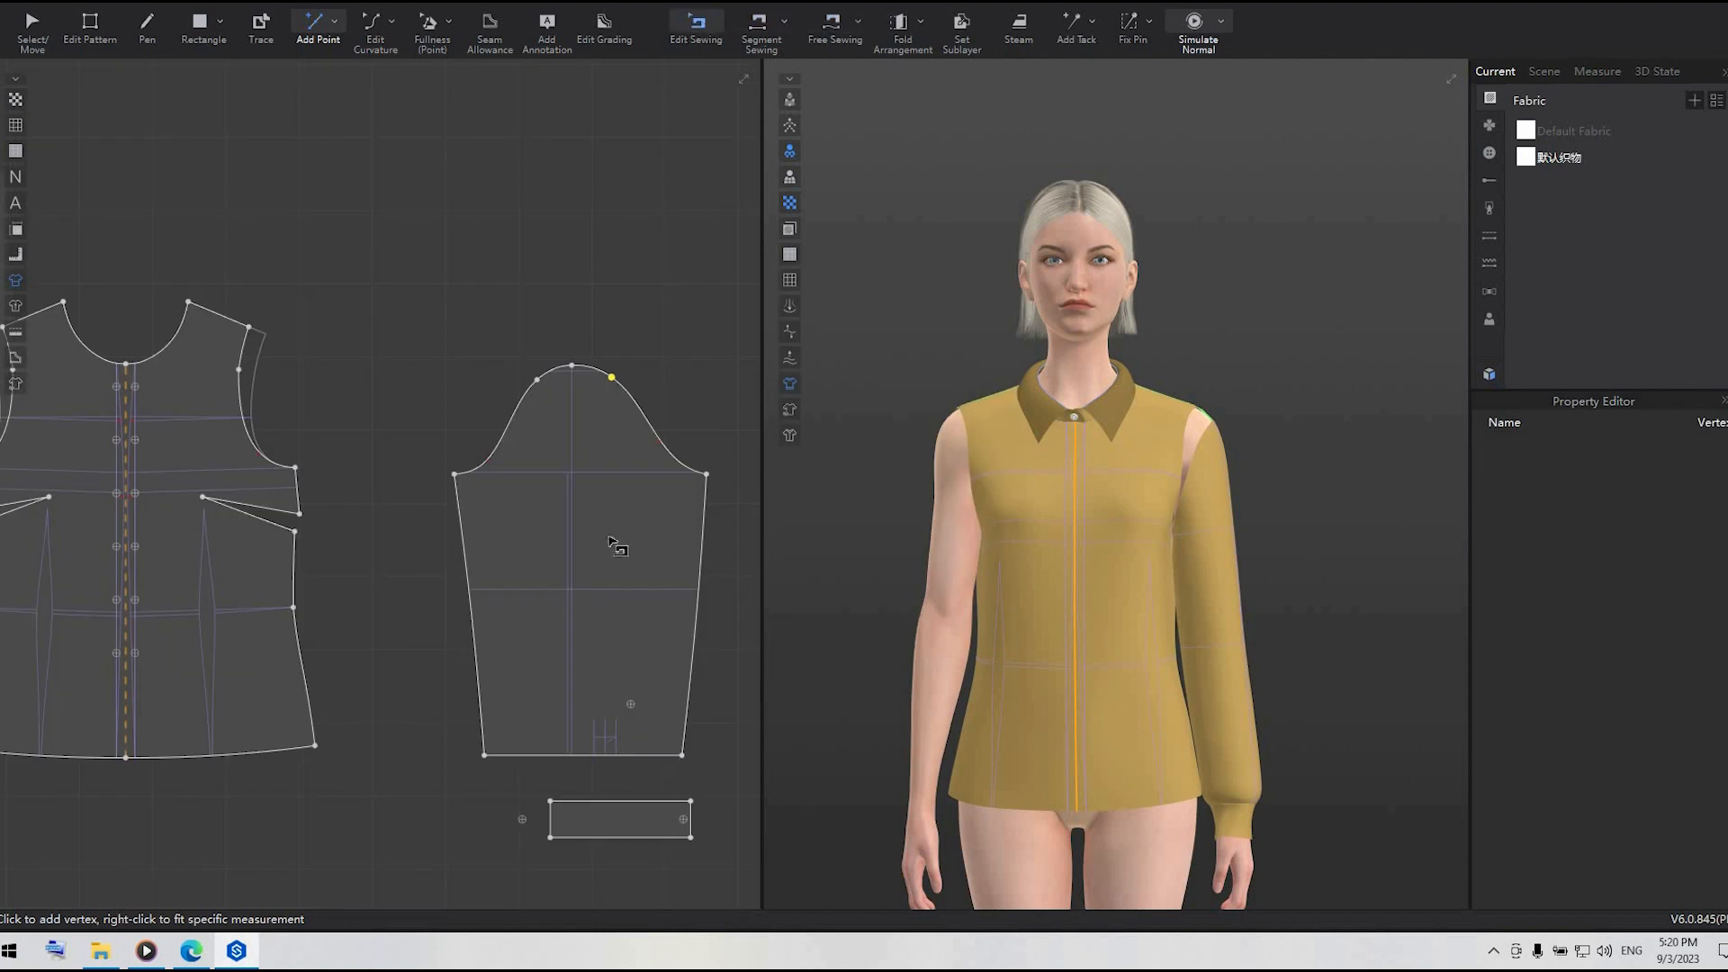
# - Sew the front and back panels' lower armhole segments to the sleeve cap's 18 cm front and 19 cm back segments with Free Sewing
pyautogui.press('b')
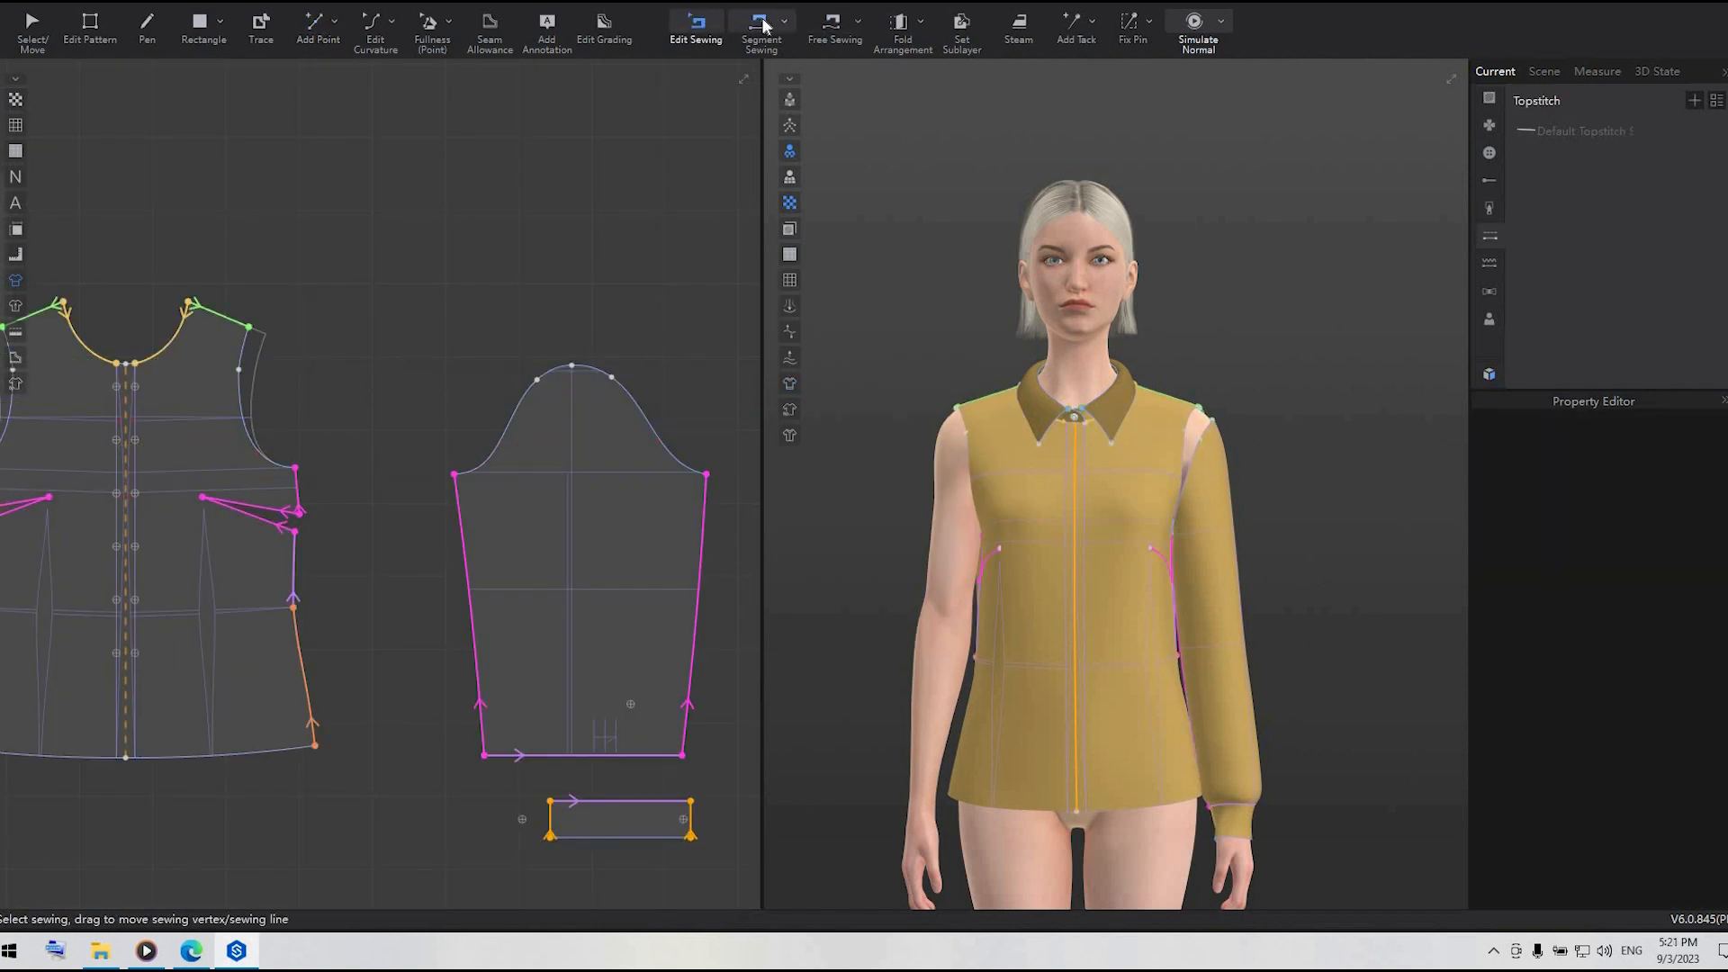
pyautogui.click(823, 26)
pyautogui.click(295, 468)
pyautogui.click(239, 369)
pyautogui.click(454, 474)
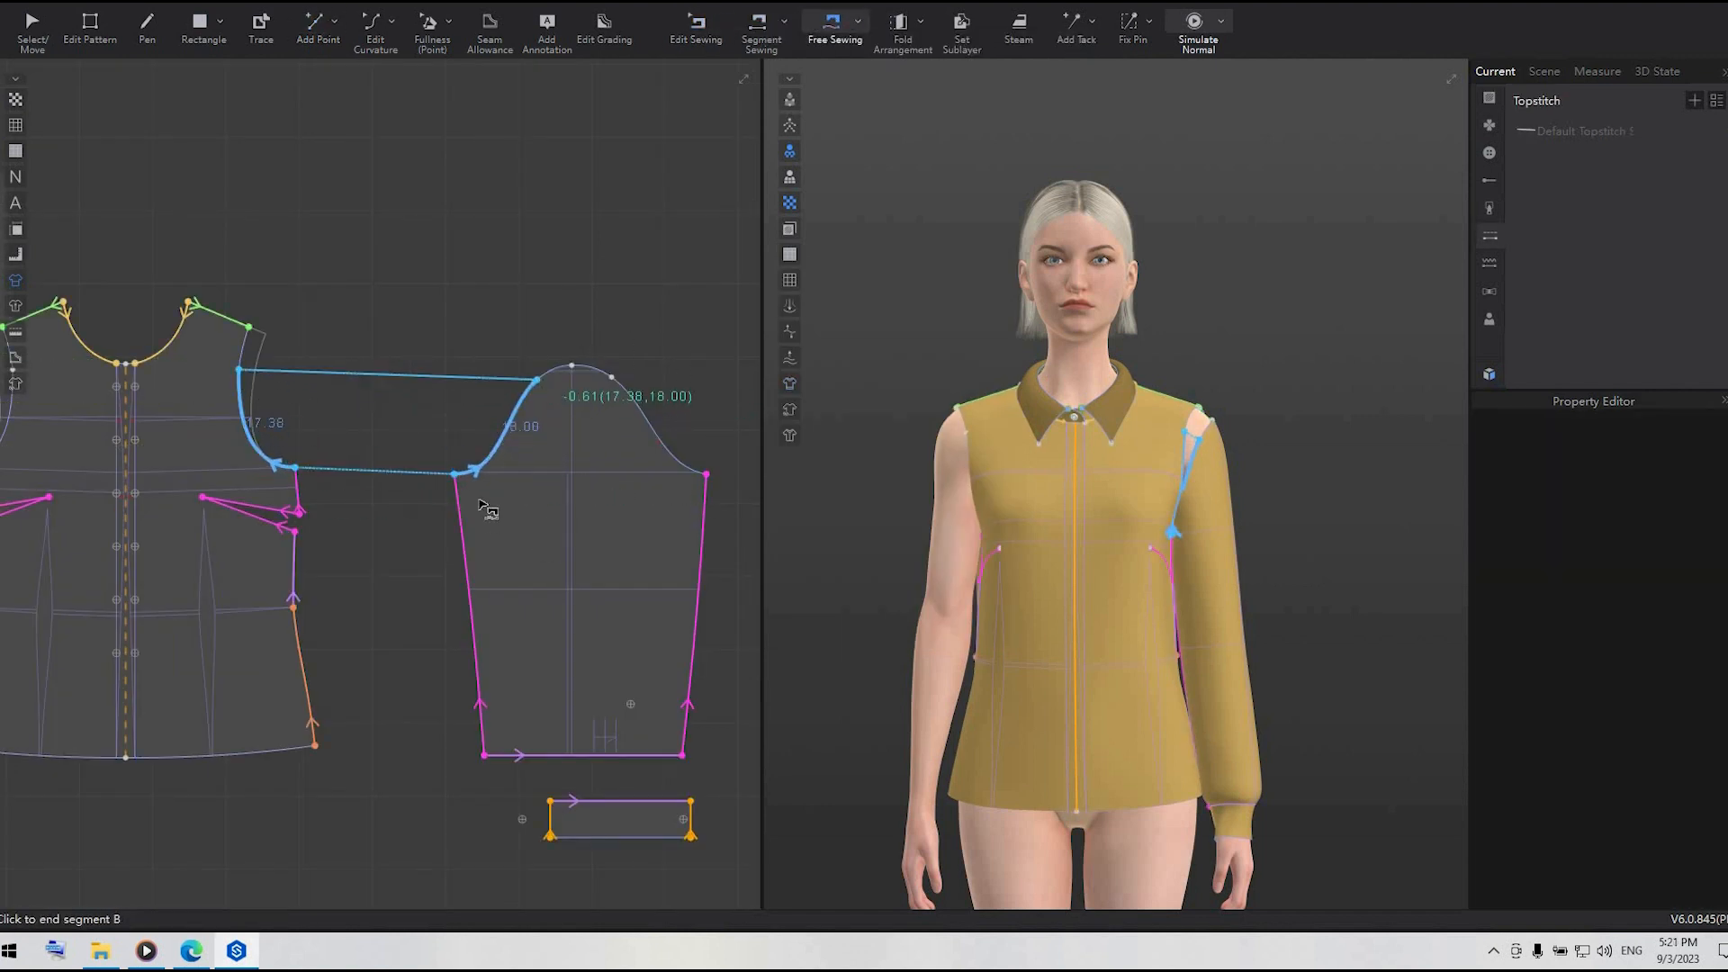
pyautogui.click(537, 381)
pyautogui.scroll(-5, 729, 526)
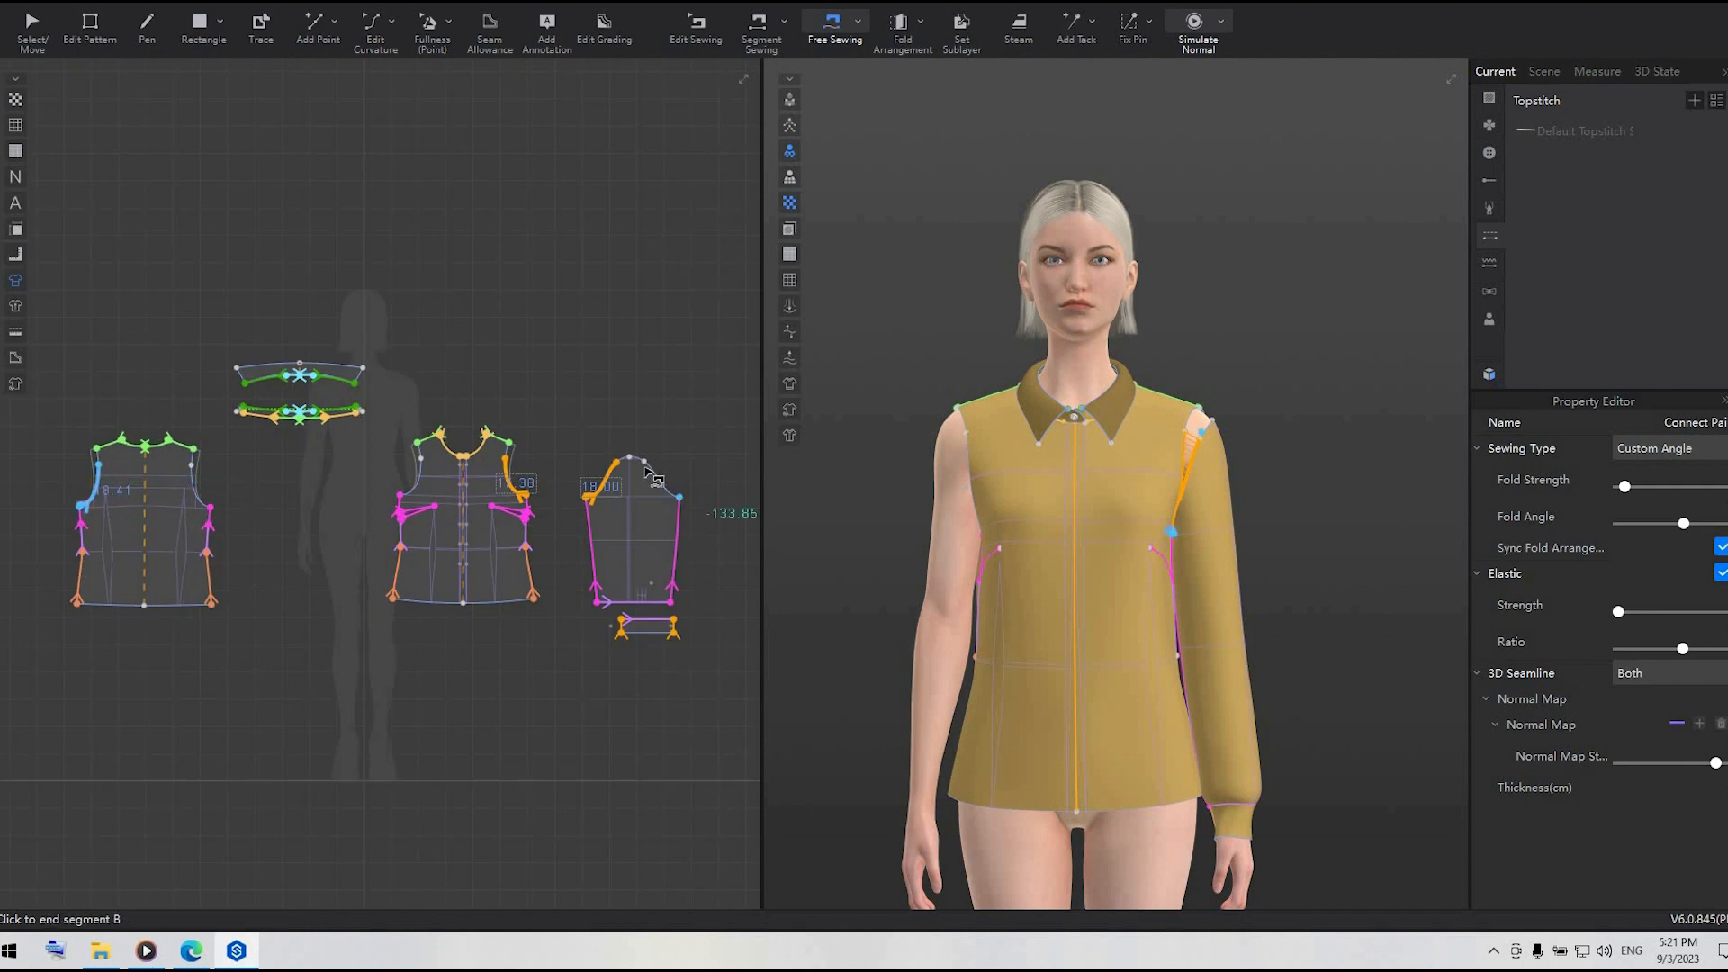
# - Move the sleeve piece upward in the 2D layout to leave space above the cuff
pyautogui.press('a')
pyautogui.click(632, 511)
pyautogui.moveTo(632, 511); pyautogui.dragTo(666, 426)
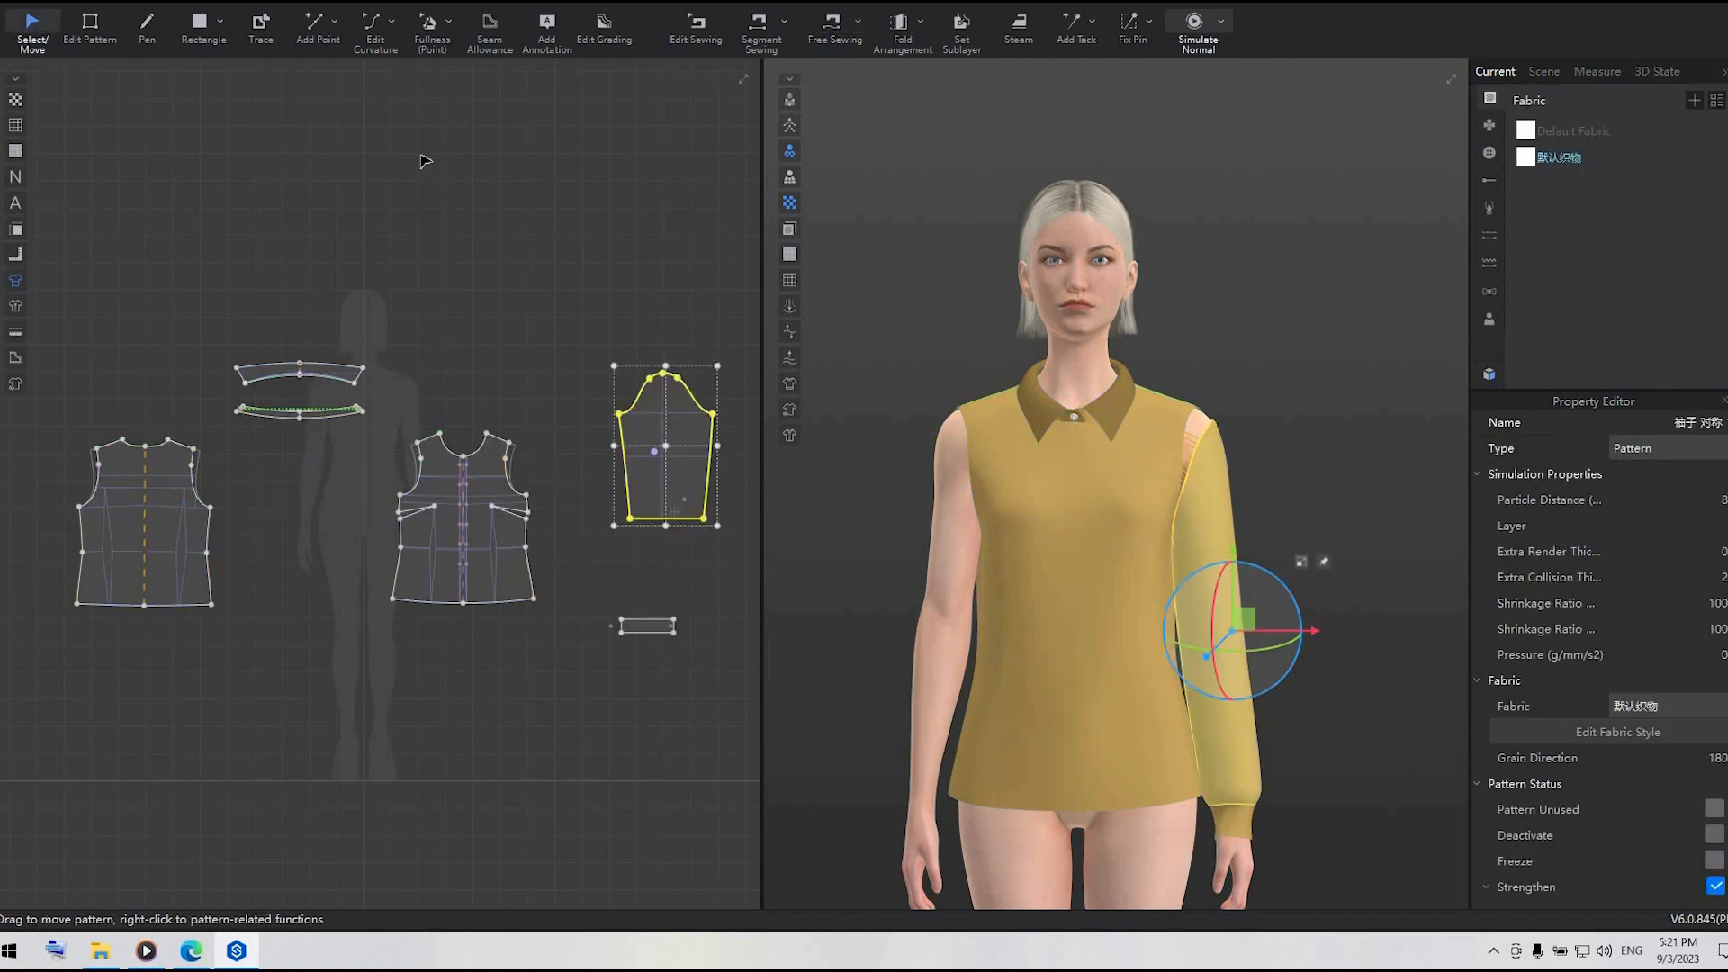
# - Slash the sleeve from just in front of the cap's top point to the hem with Fullness (Point) and rotate the front side outward to widen the hem
pyautogui.click(433, 25)
pyautogui.scroll(3, 463, 348)
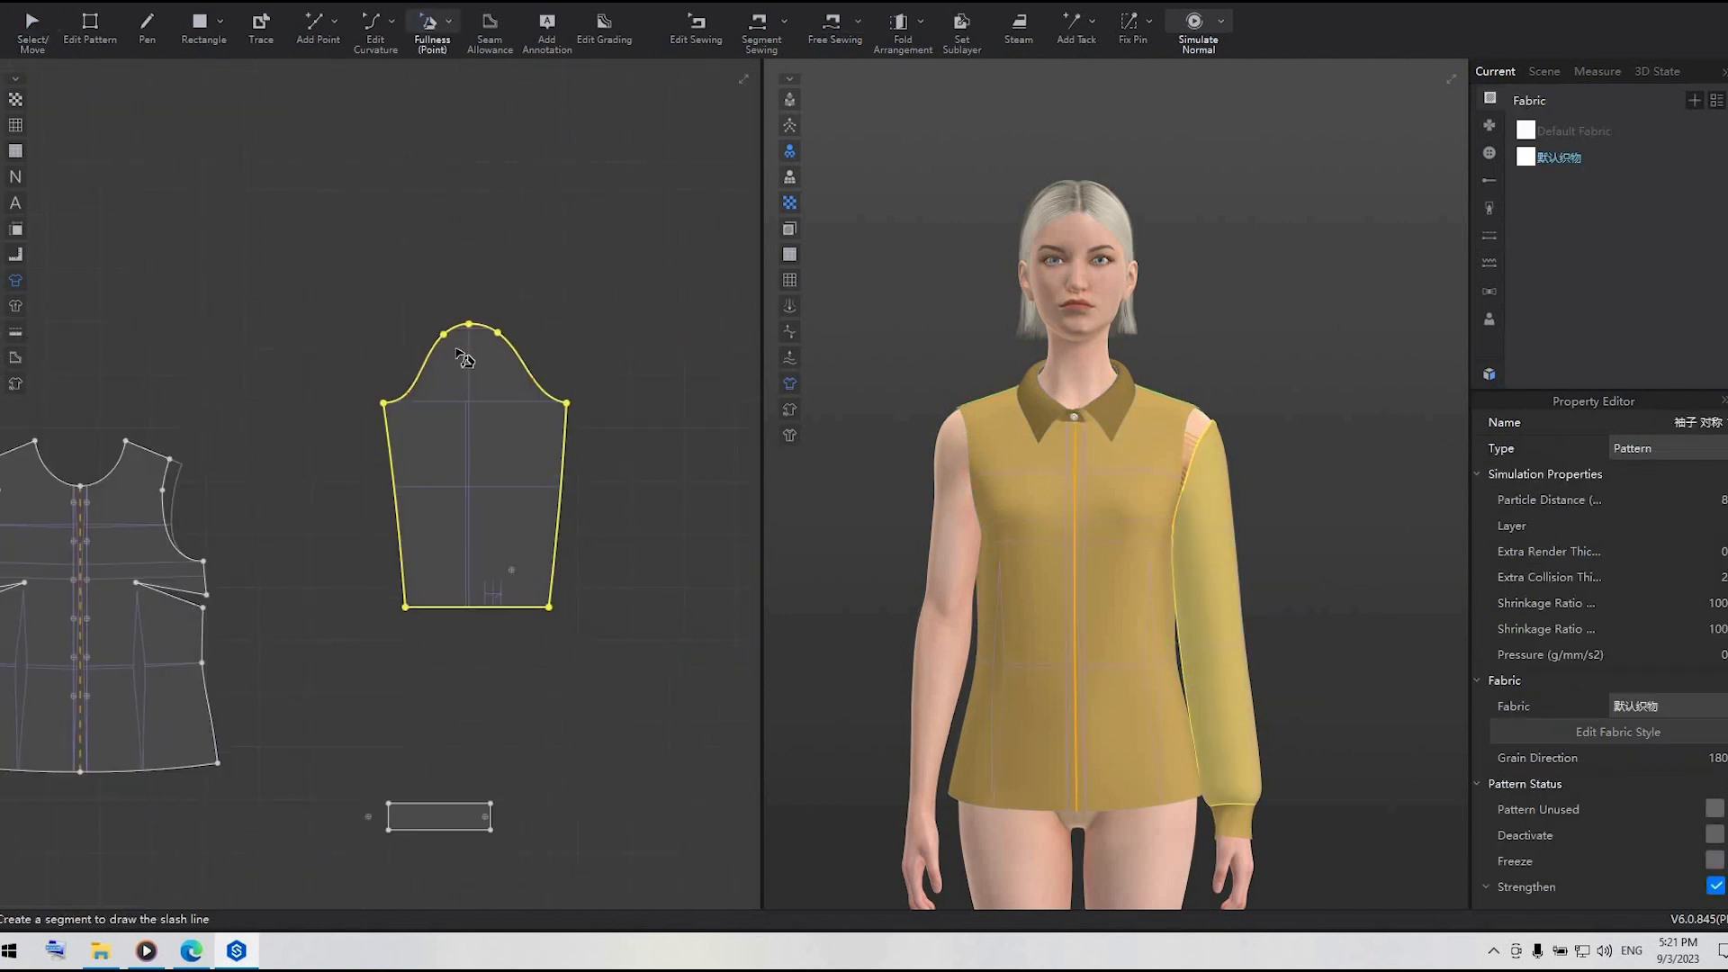
pyautogui.click(441, 334)
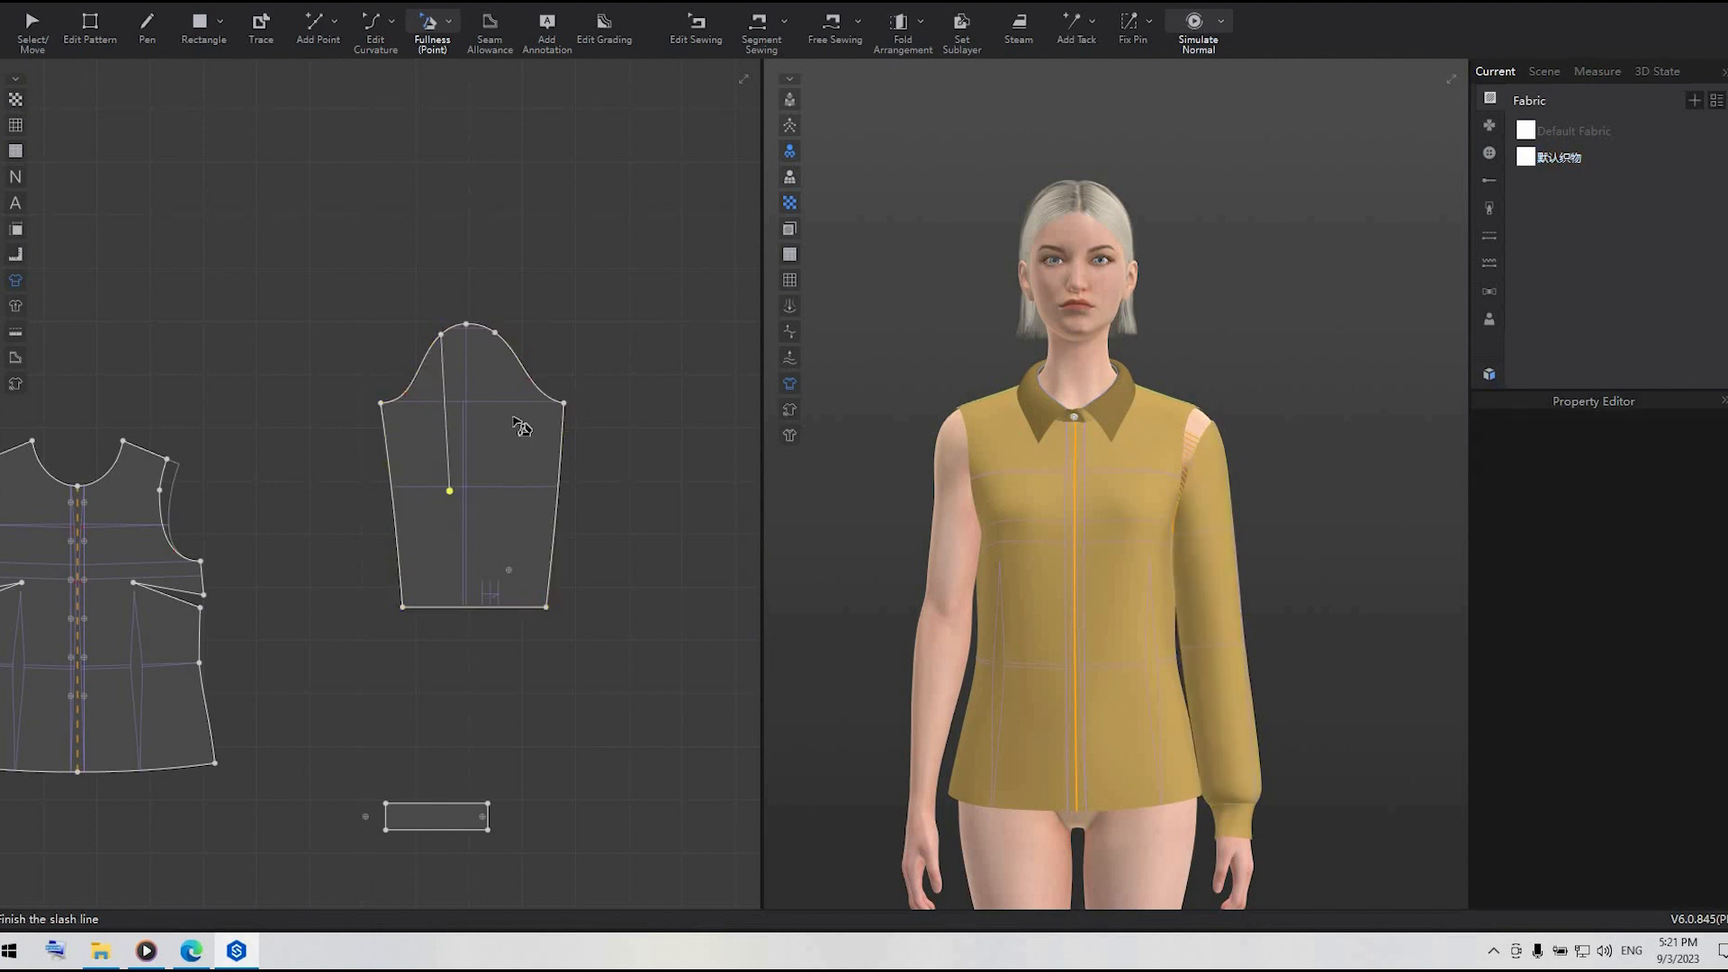
pyautogui.press('Escape')
pyautogui.scroll(3, 437, 342)
pyautogui.click(480, 315)
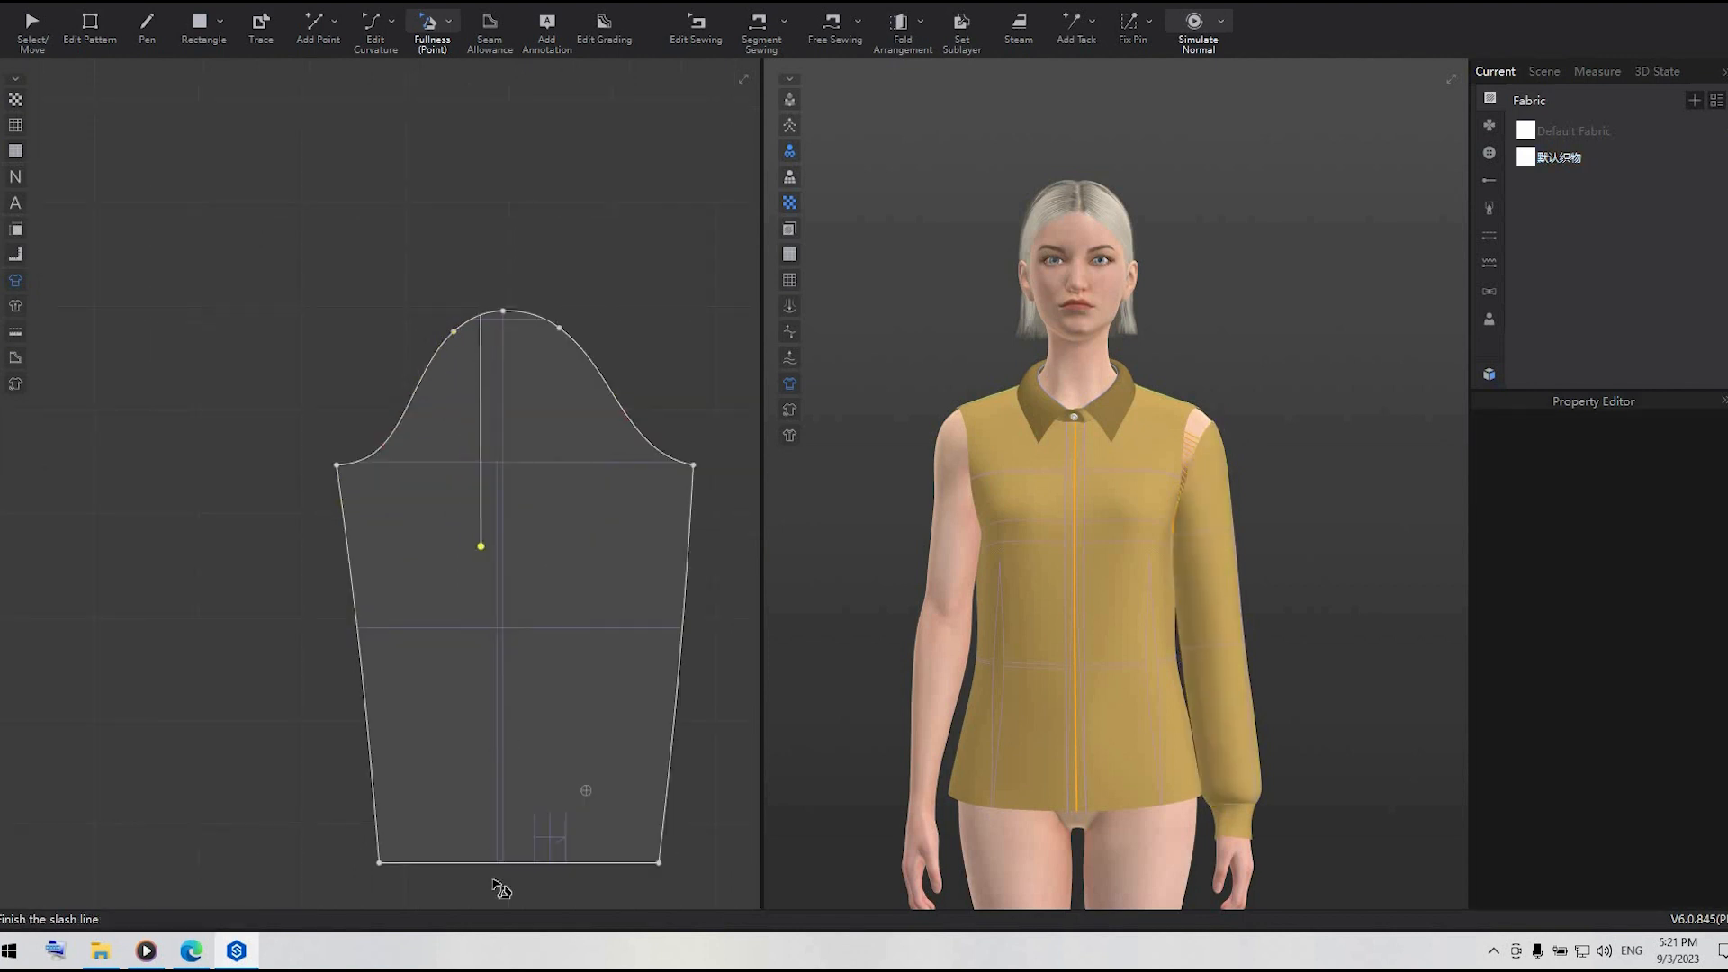
pyautogui.click(469, 861)
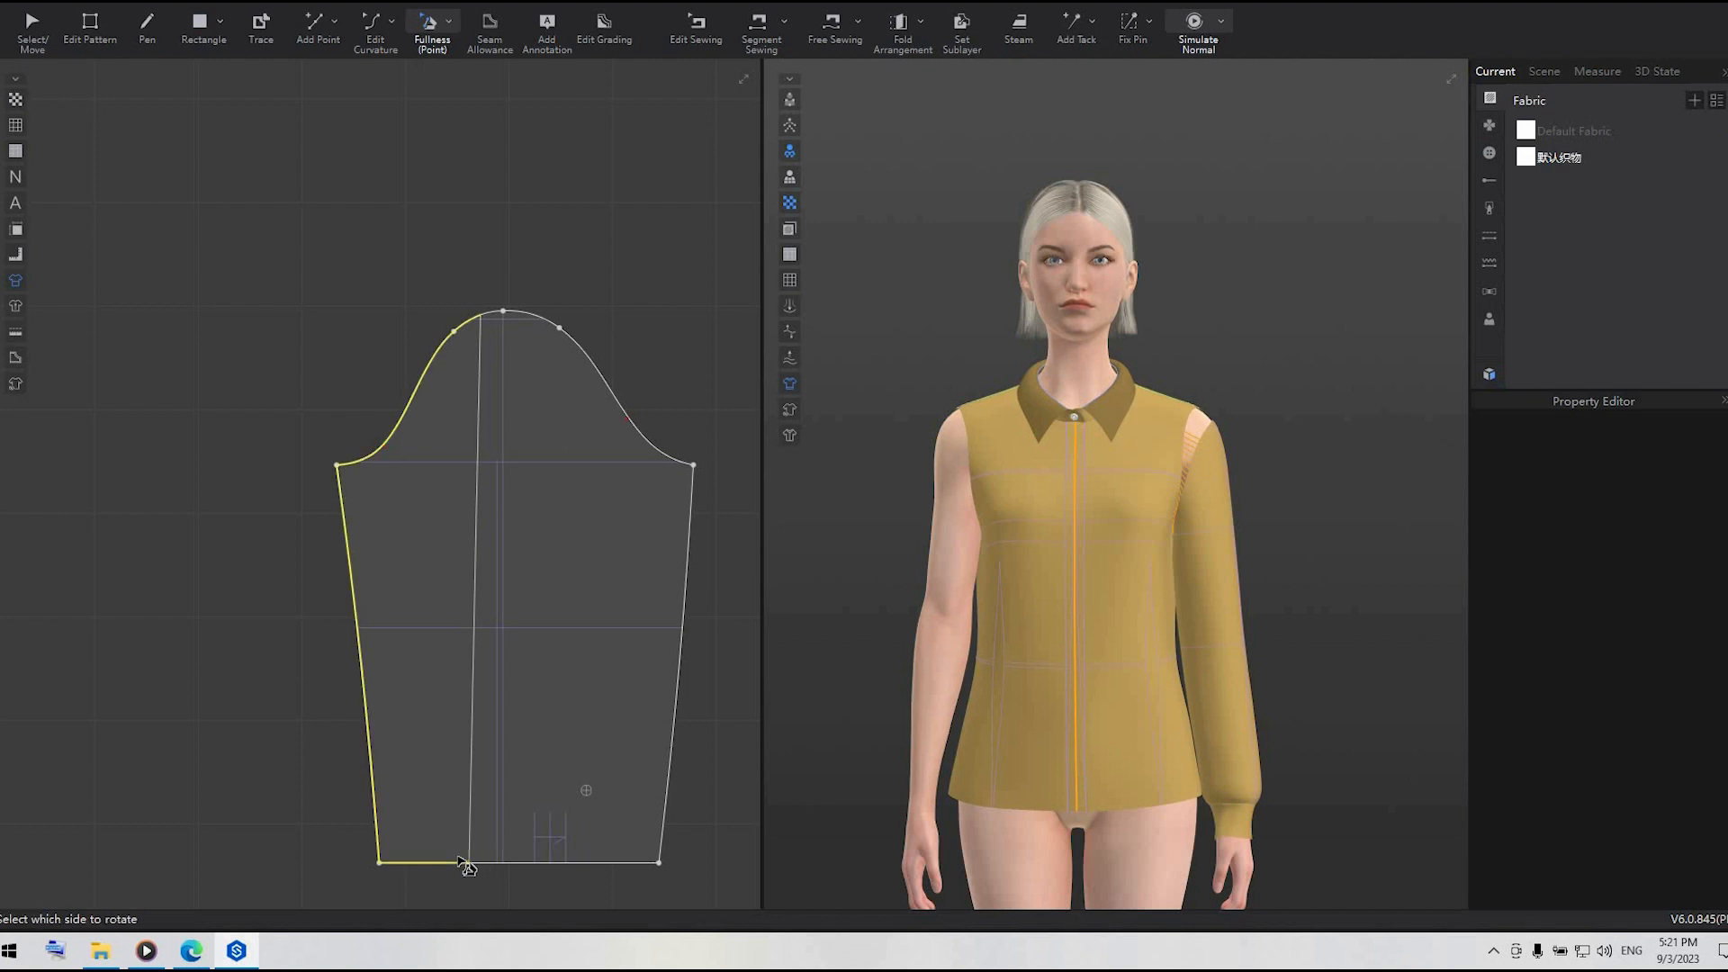
pyautogui.click(583, 660)
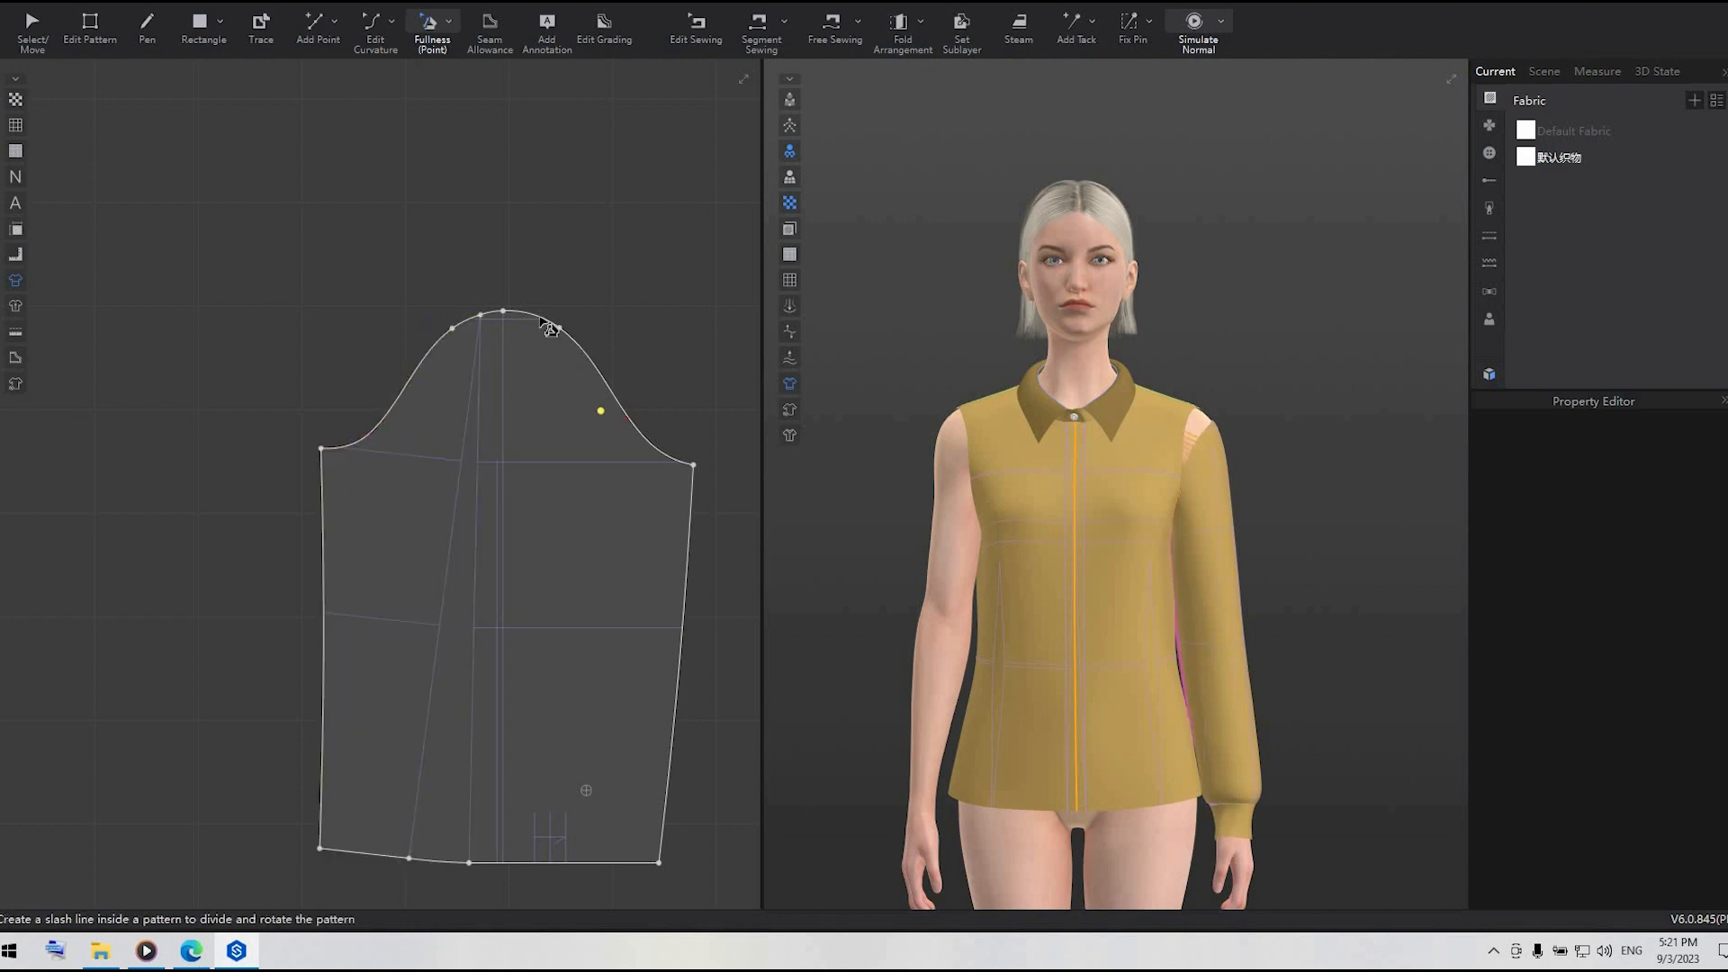
# - Slash the sleeve from just behind the cap's top point to the hem and rotate the back side outward to widen the hem
pyautogui.click(539, 317)
pyautogui.click(582, 862)
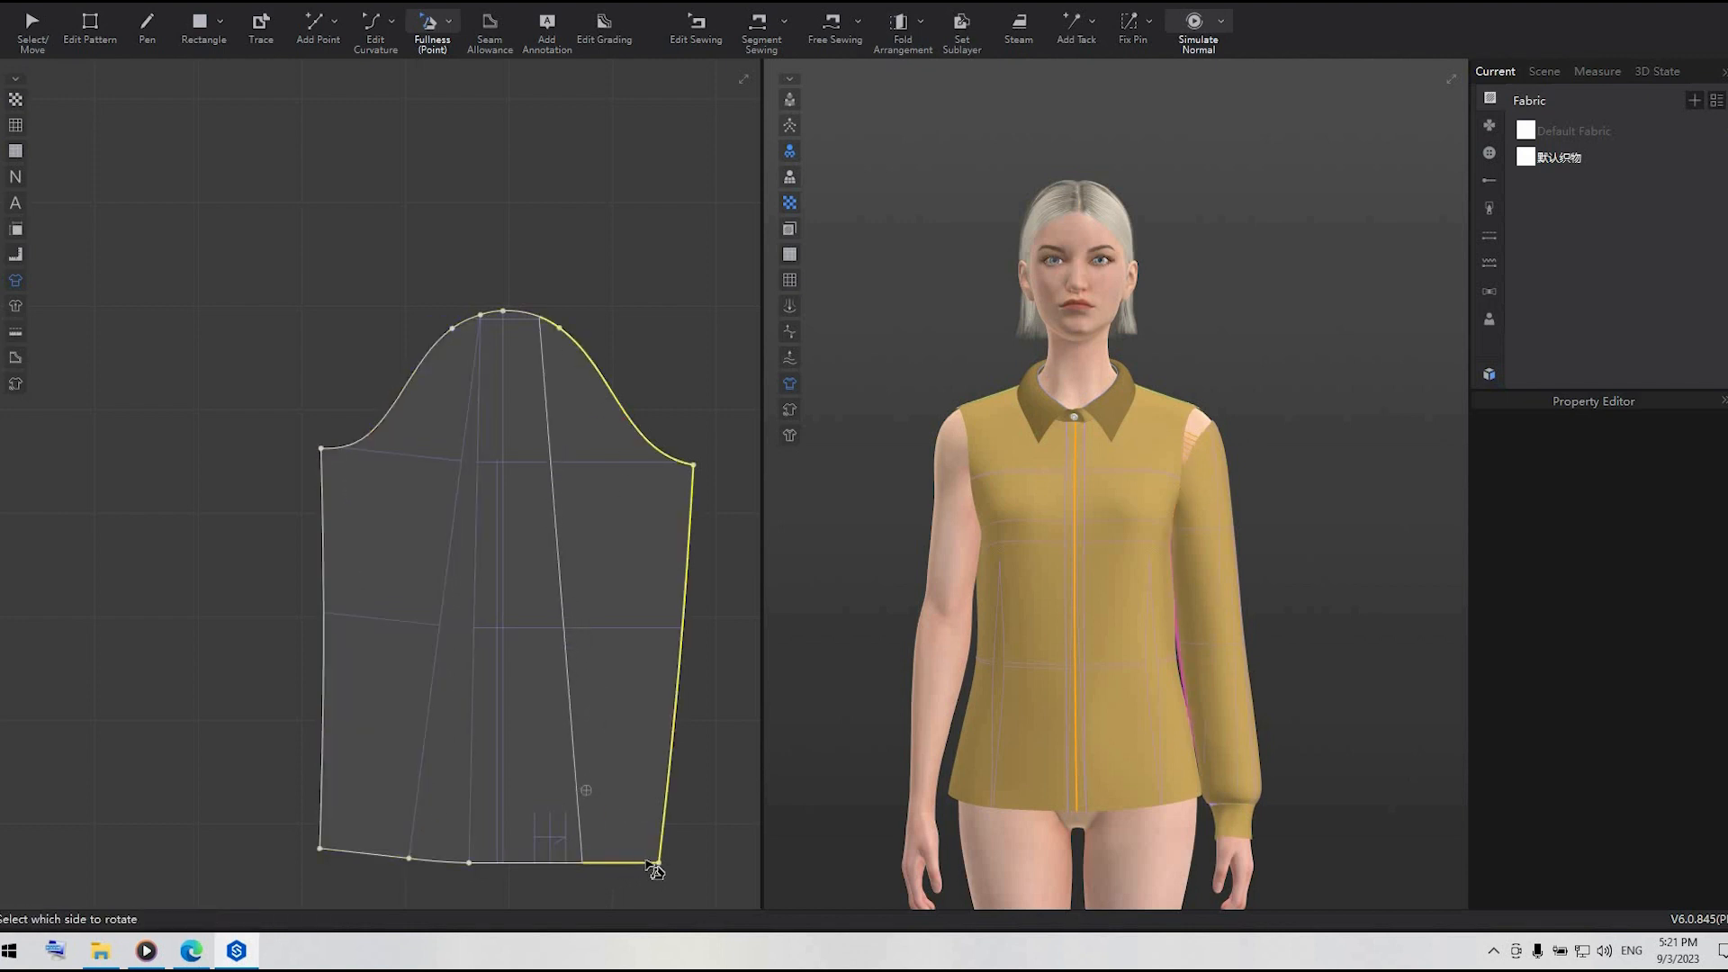
pyautogui.click(671, 867)
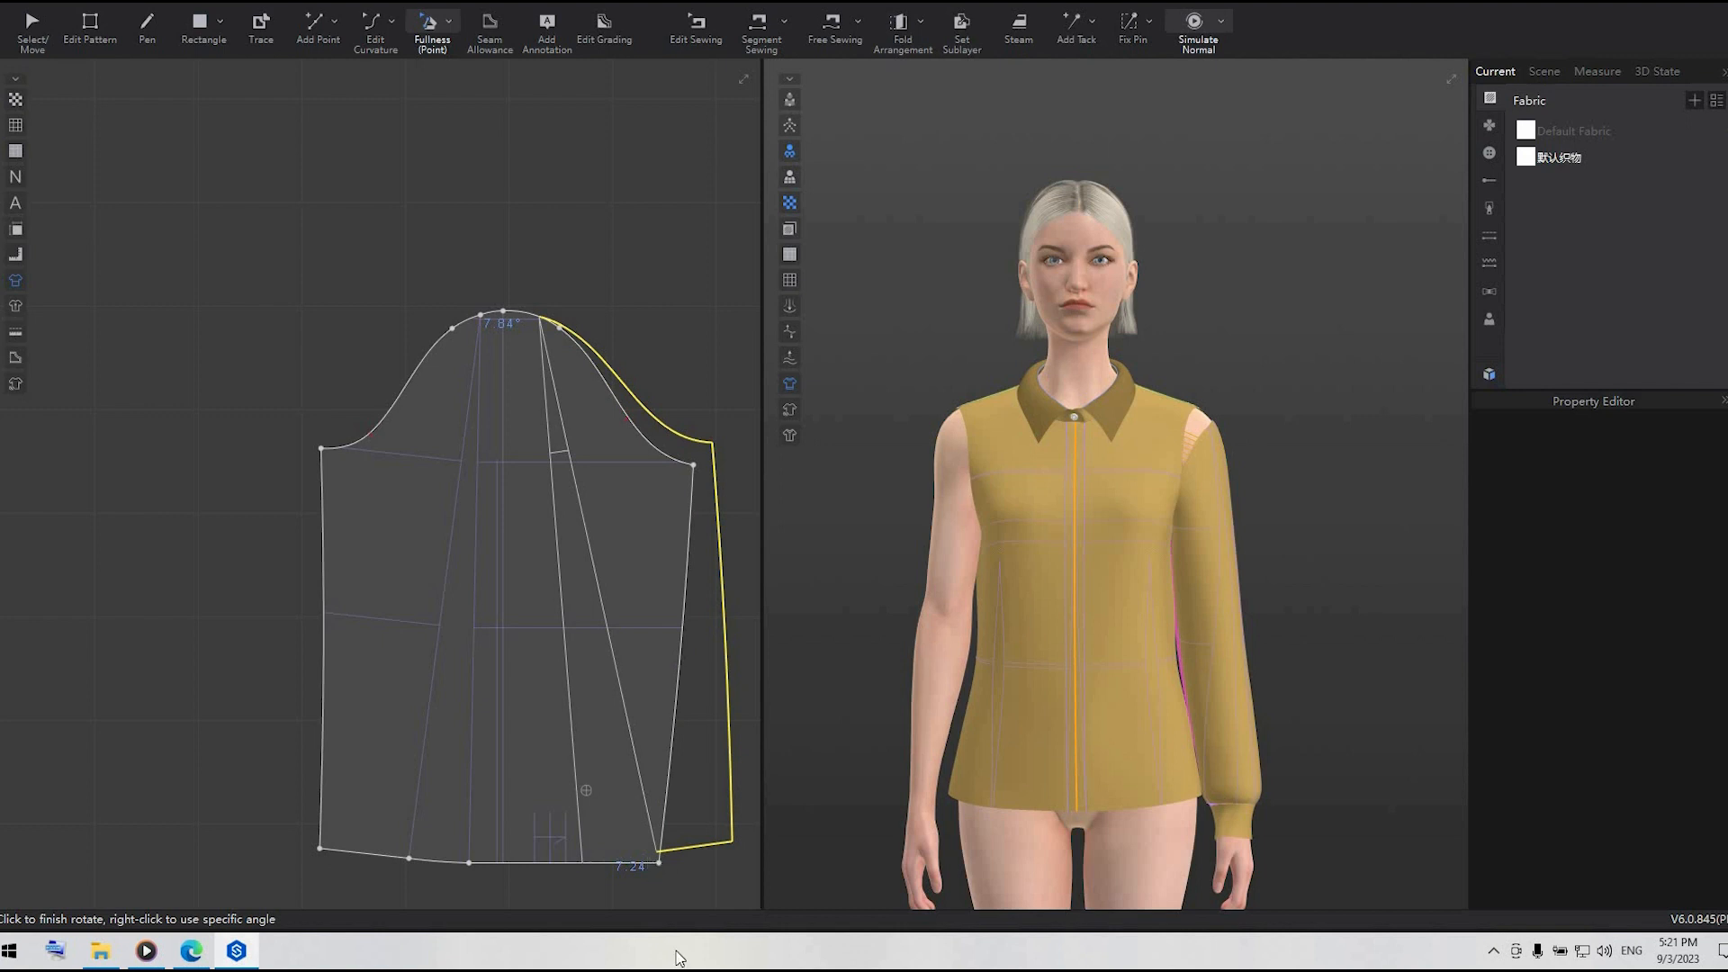
pyautogui.click(668, 904)
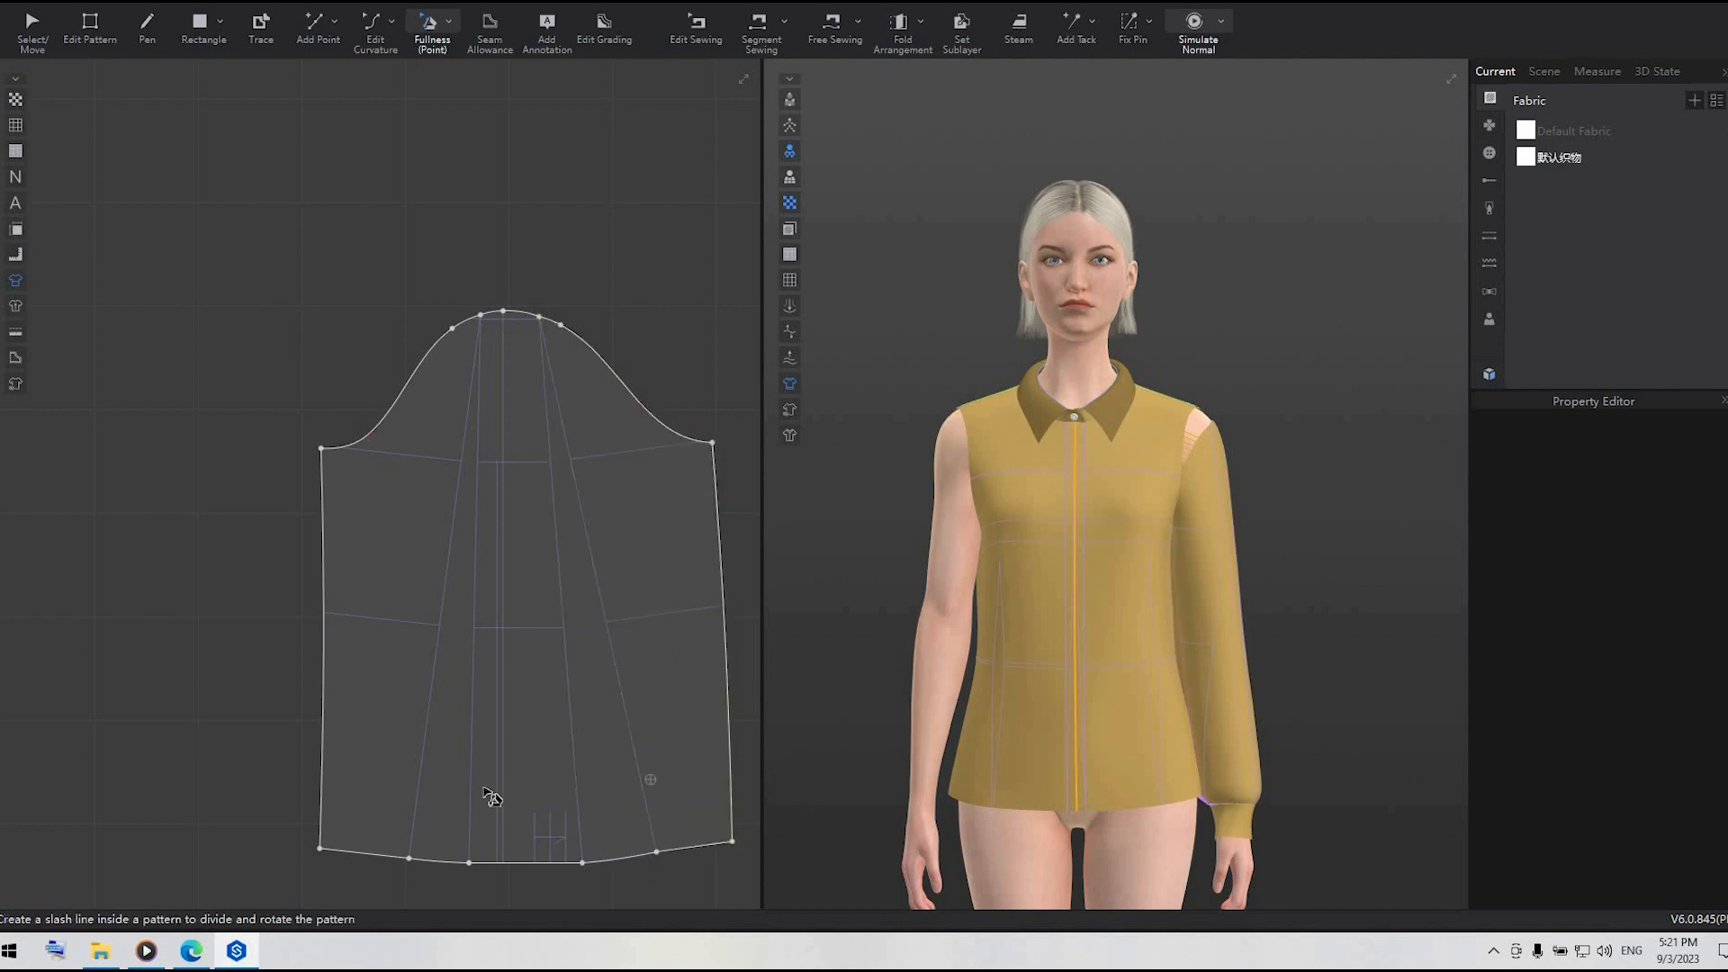
# - Slash the sleeve from the hem to the cap just behind its top point and rotate the back side outward to widen the cap
pyautogui.click(548, 862)
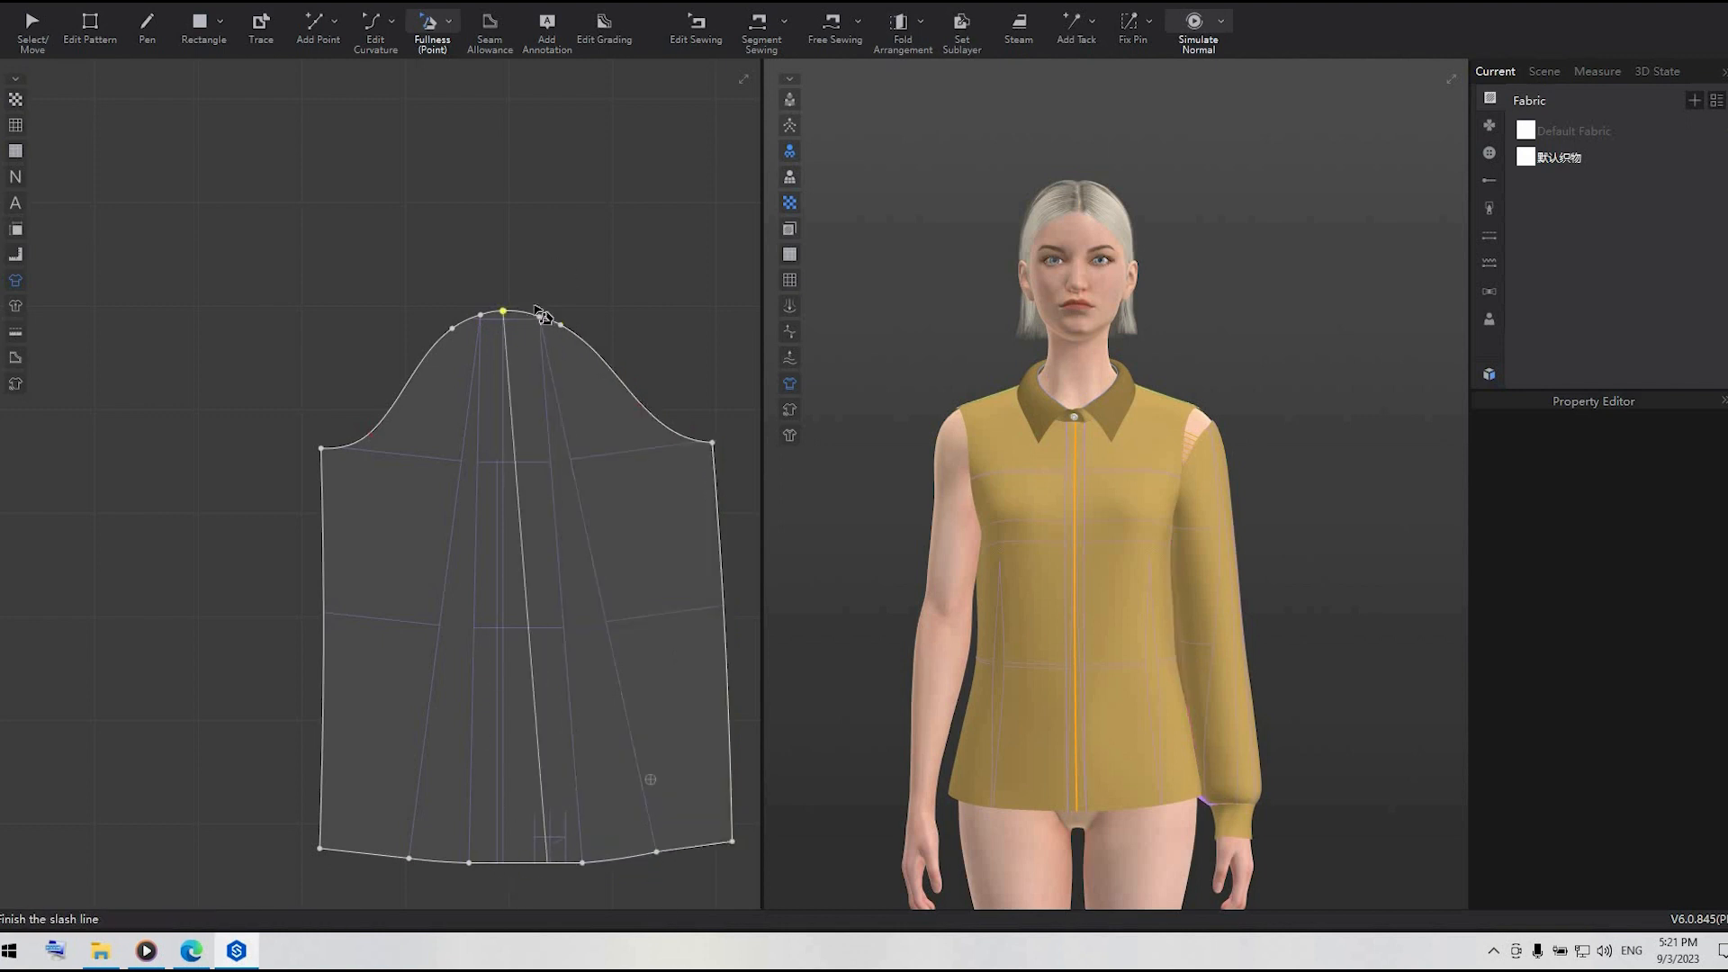
pyautogui.scroll(3, 531, 320)
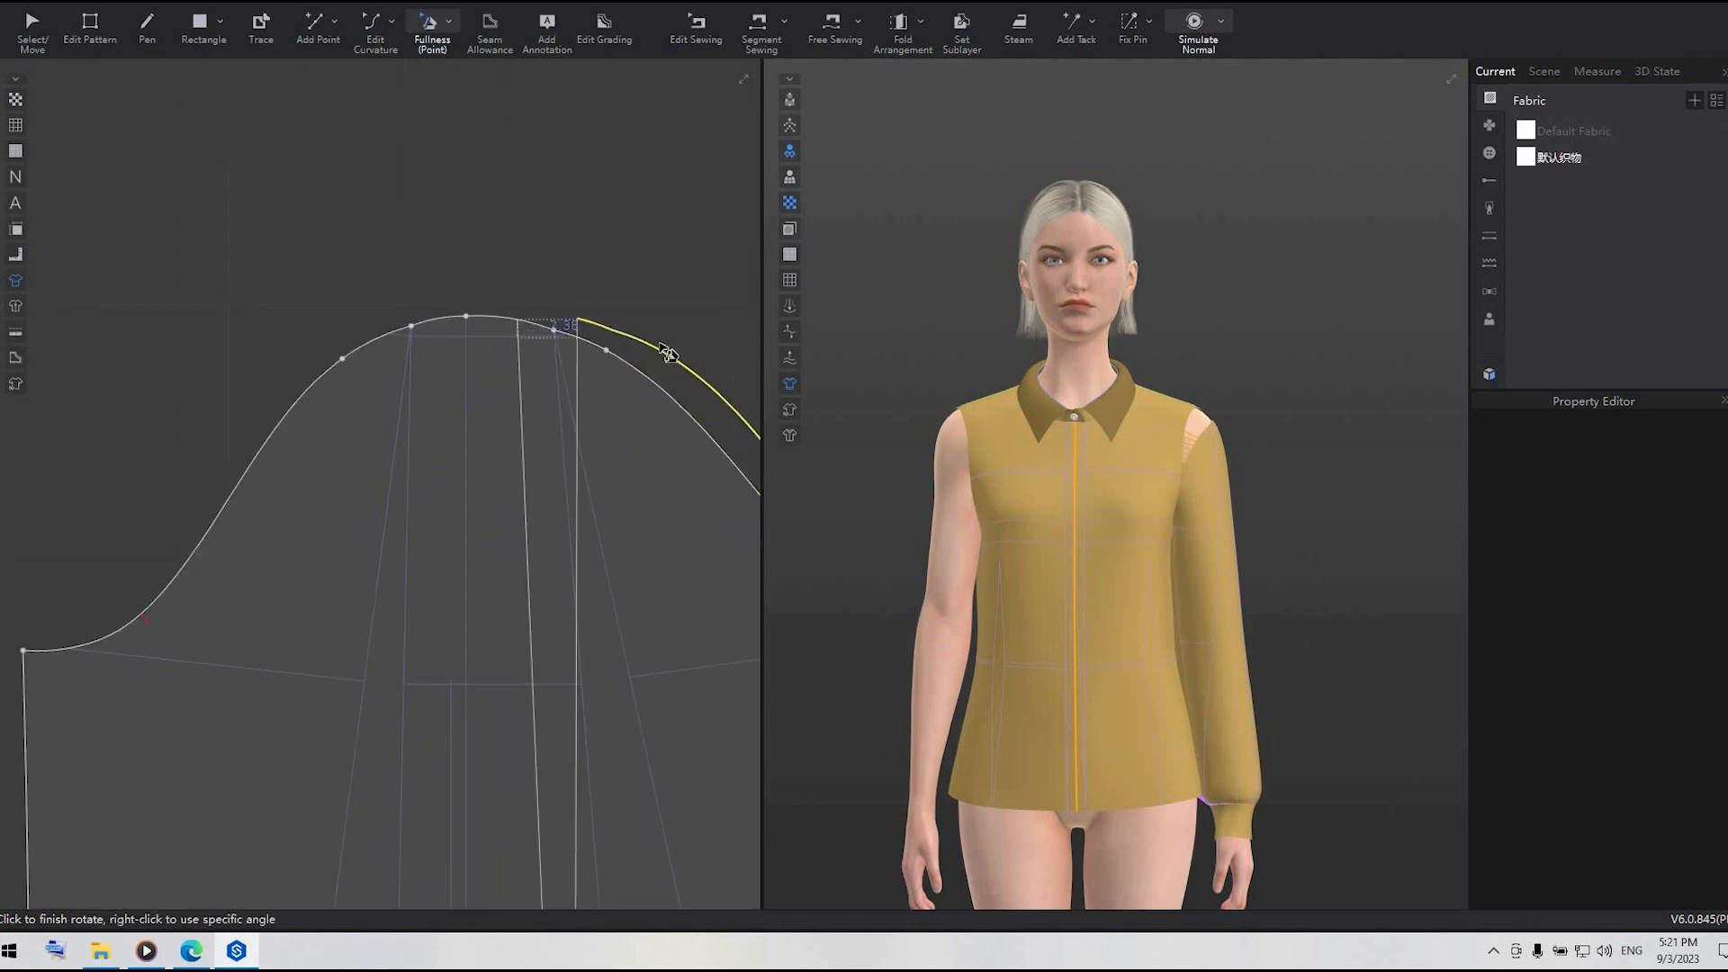
pyautogui.click(657, 356)
pyautogui.scroll(-4, 621, 390)
pyautogui.moveTo(527, 795); pyautogui.dragTo(499, 689, button='middle')
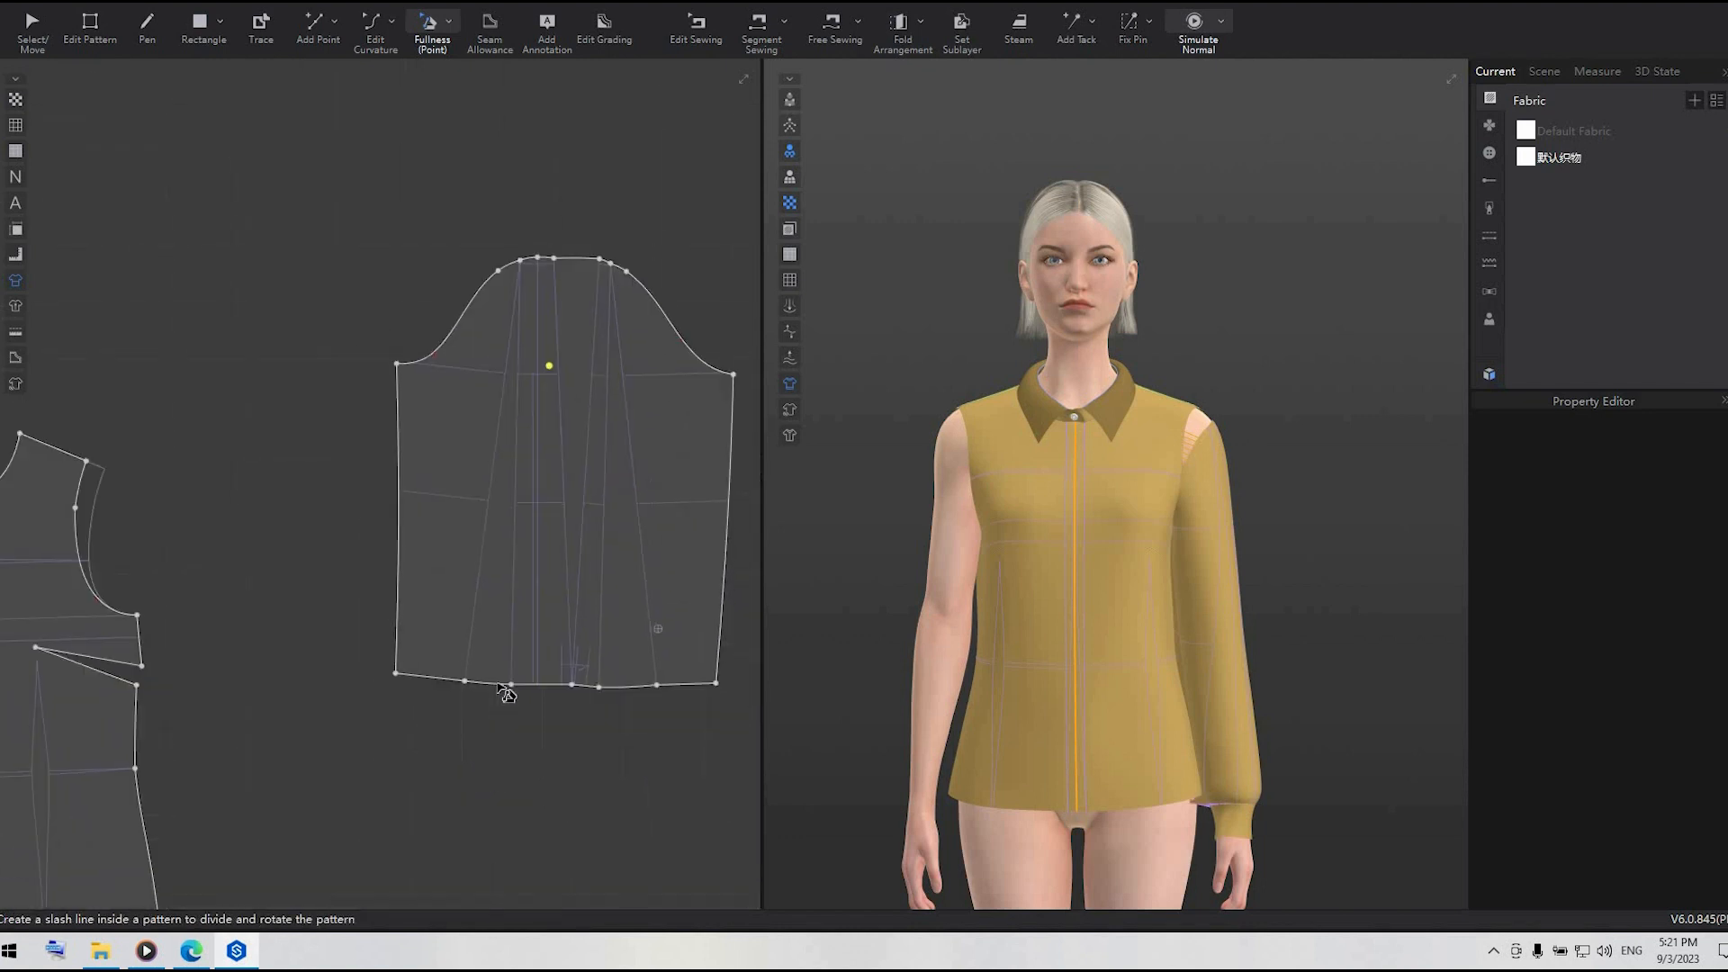
# - Slash the sleeve from the front slash point on the hem to the cap's front and rotate the rest outward to widen the cap
pyautogui.scroll(3, 499, 689)
pyautogui.click(530, 678)
pyautogui.scroll(-3, 540, 671)
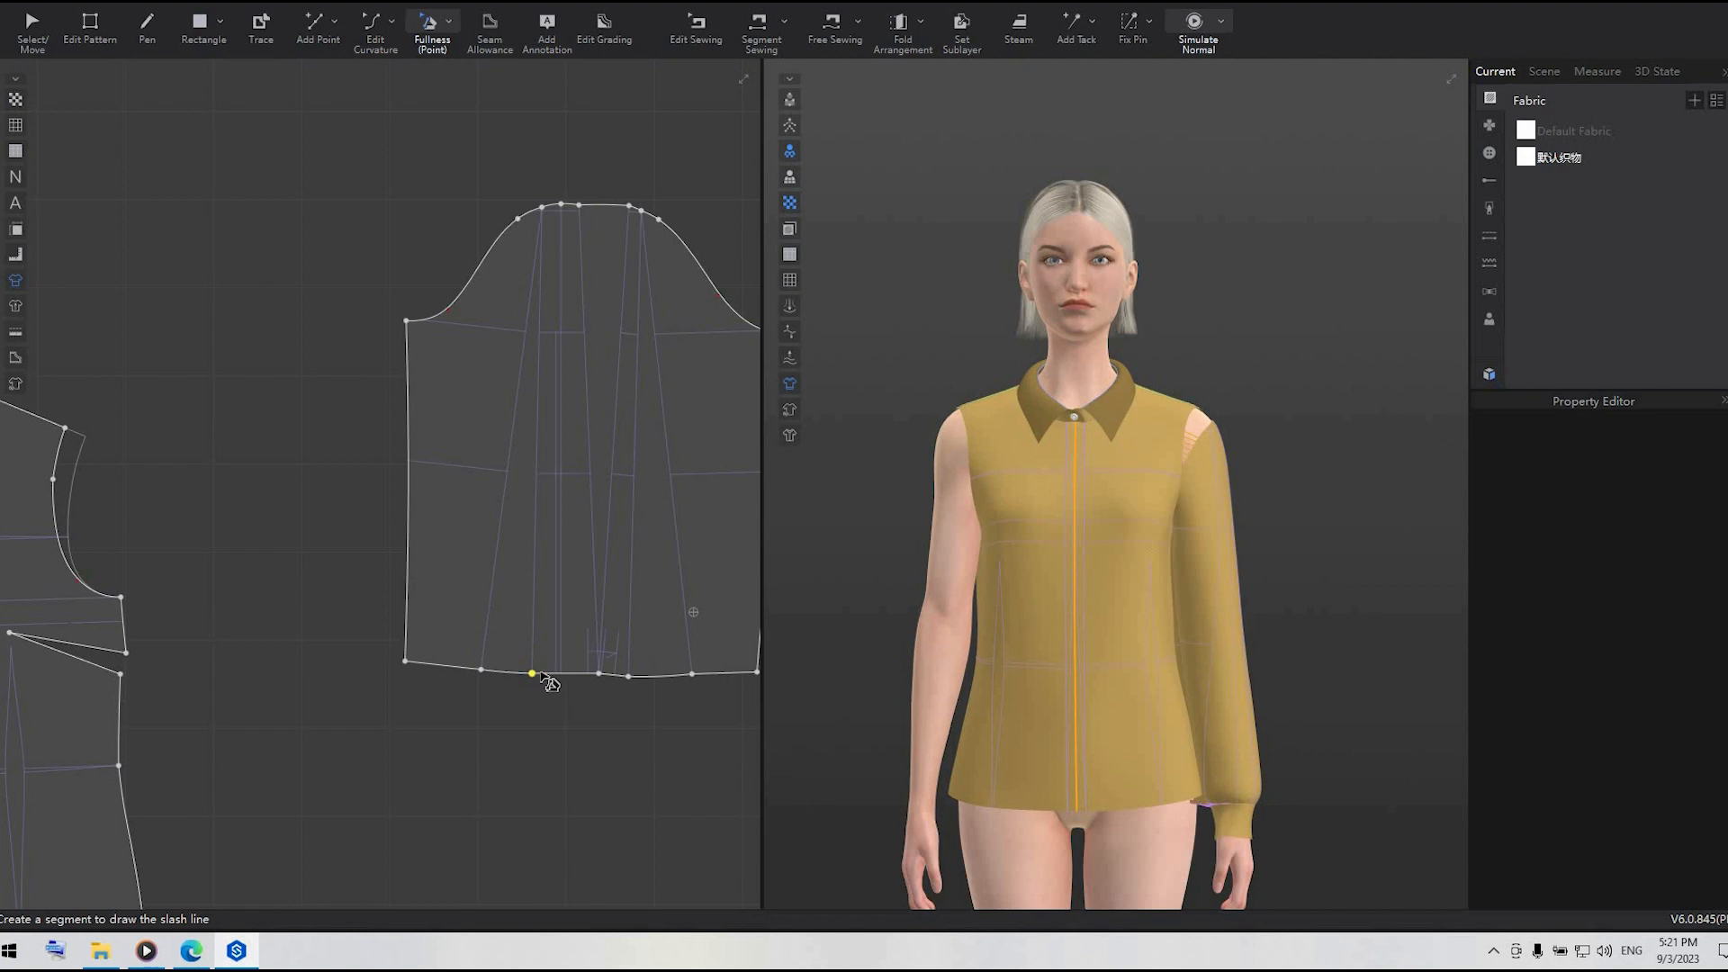
pyautogui.click(560, 206)
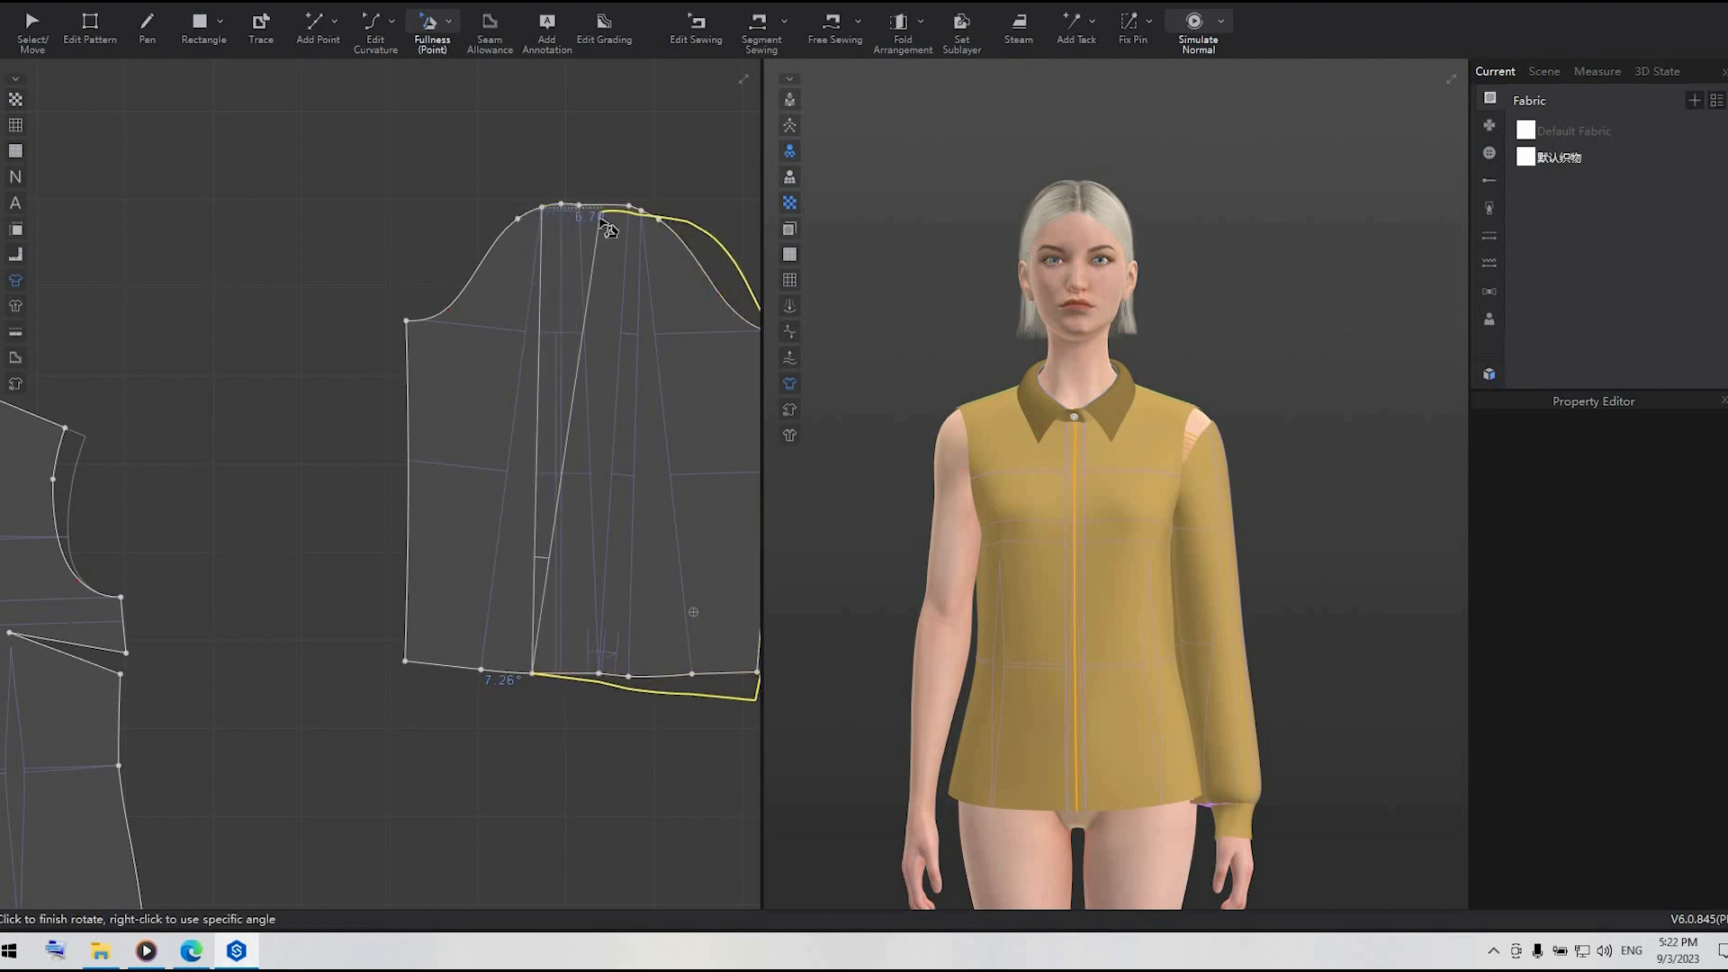
# - Rotate the sleeve piece in the 2D layout until its underarm corners are level
pyautogui.click(33, 30)
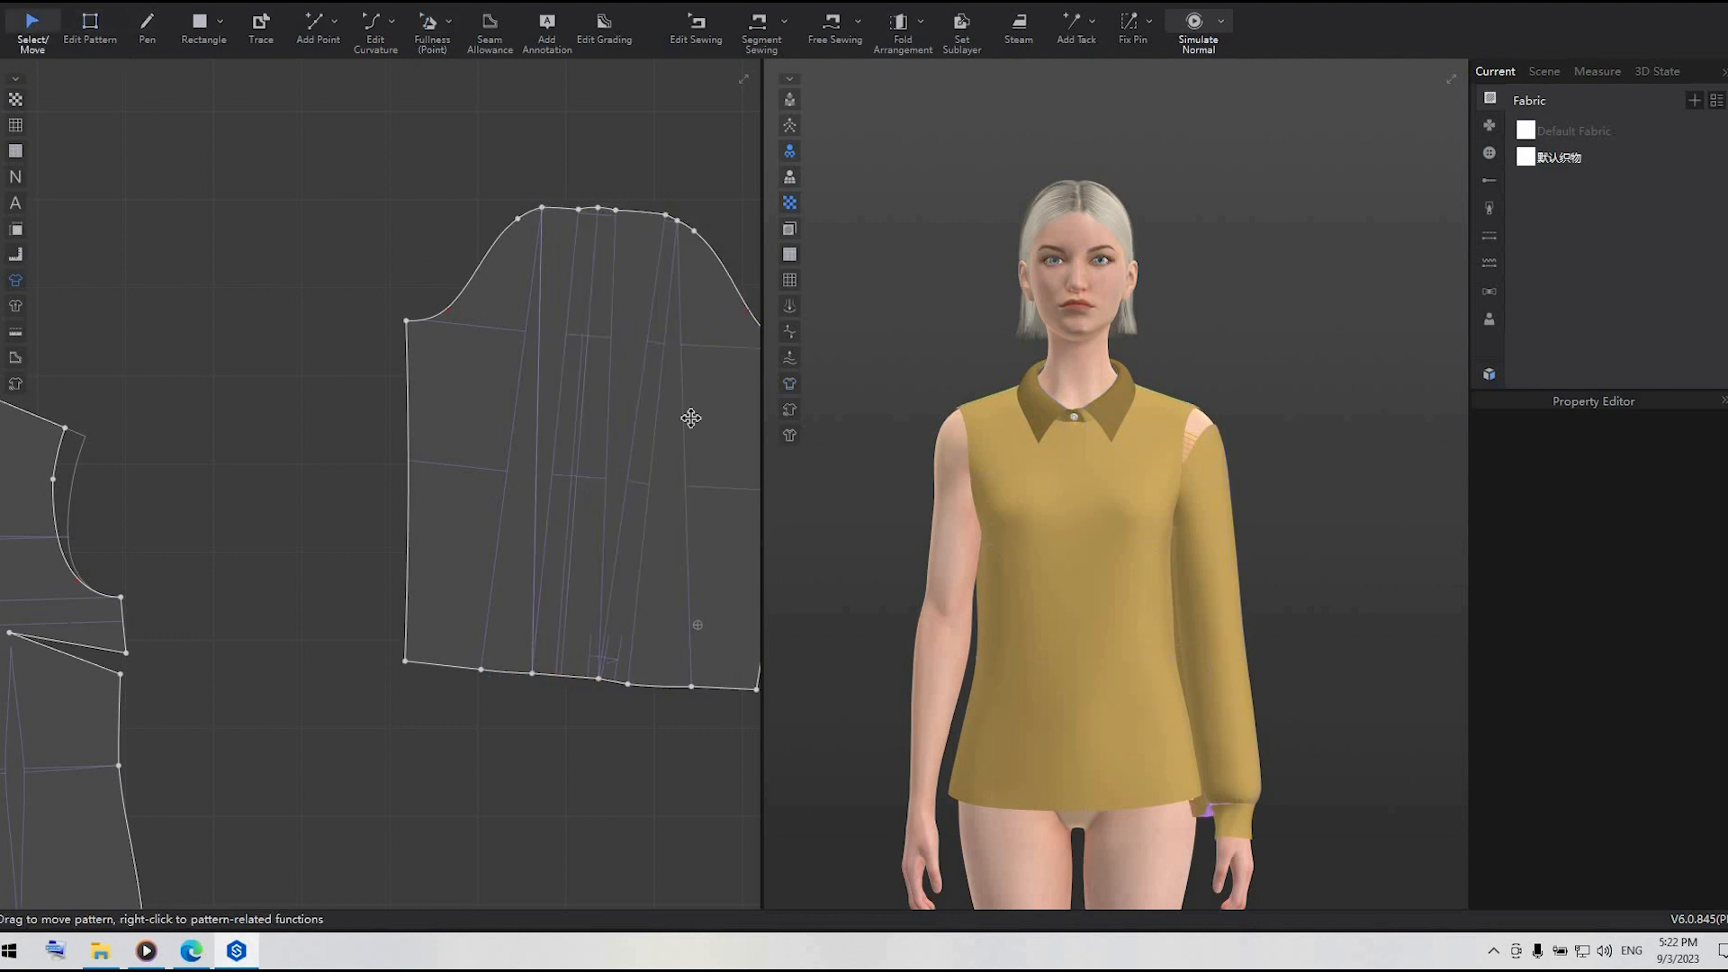
pyautogui.click(691, 417)
pyautogui.scroll(-4, 692, 416)
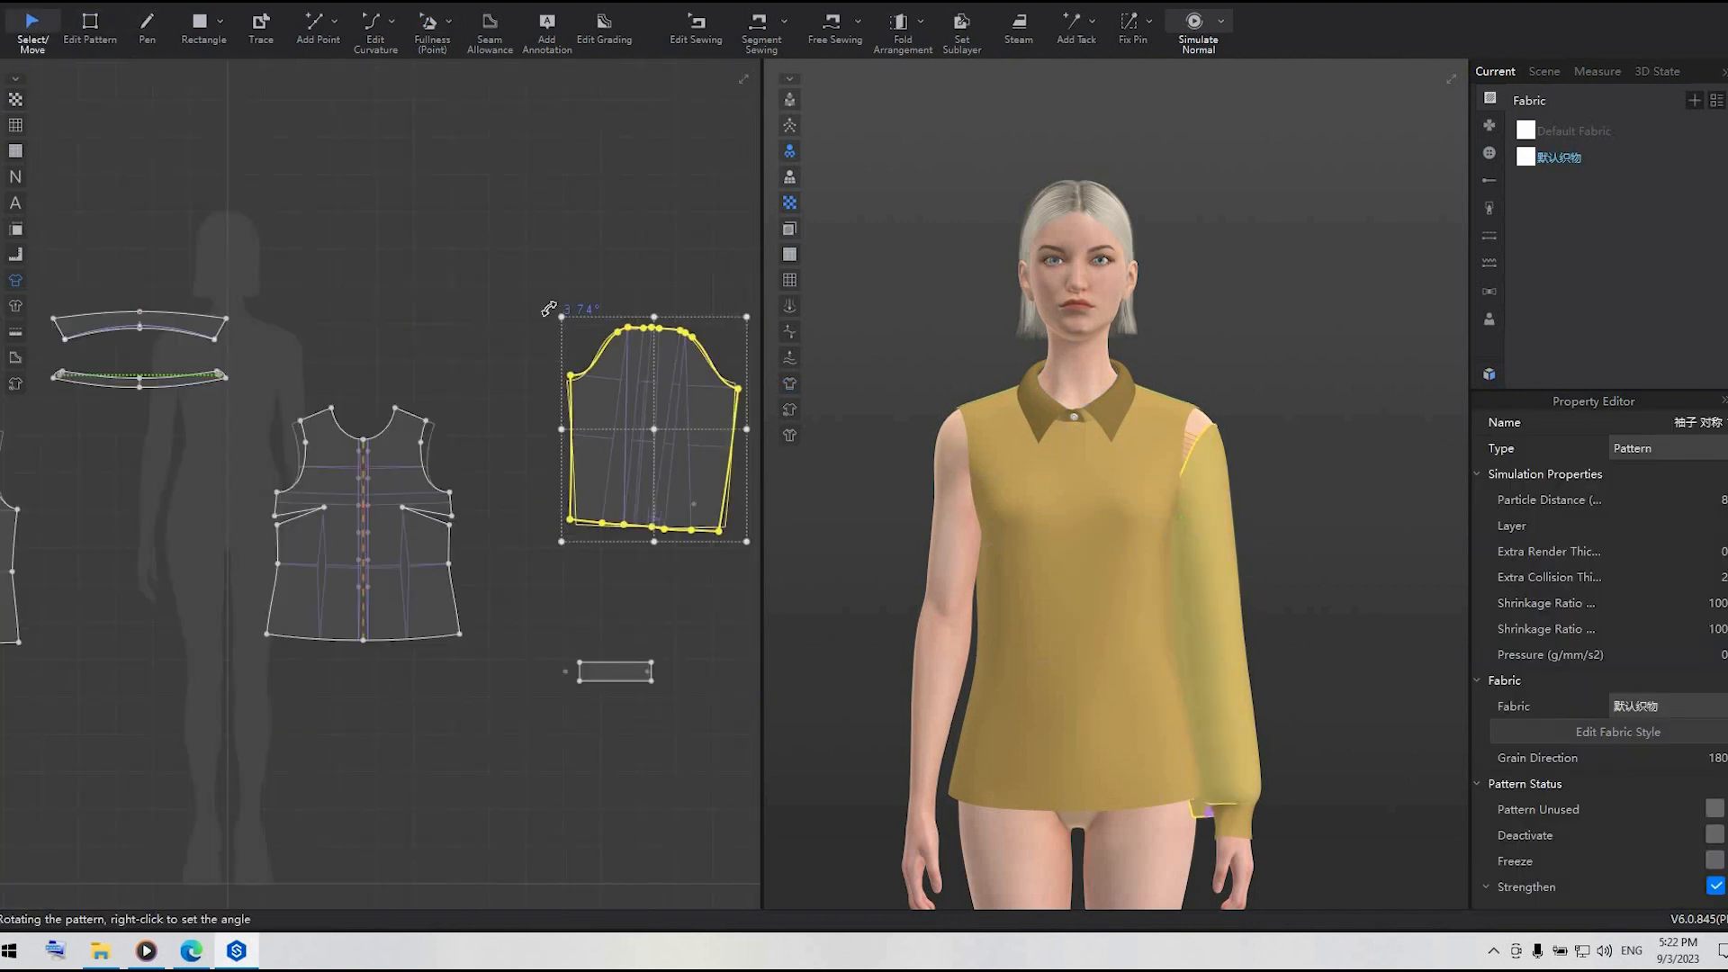
pyautogui.click(684, 481)
pyautogui.scroll(3, 685, 481)
pyautogui.moveTo(596, 481); pyautogui.dragTo(465, 496, button='middle')
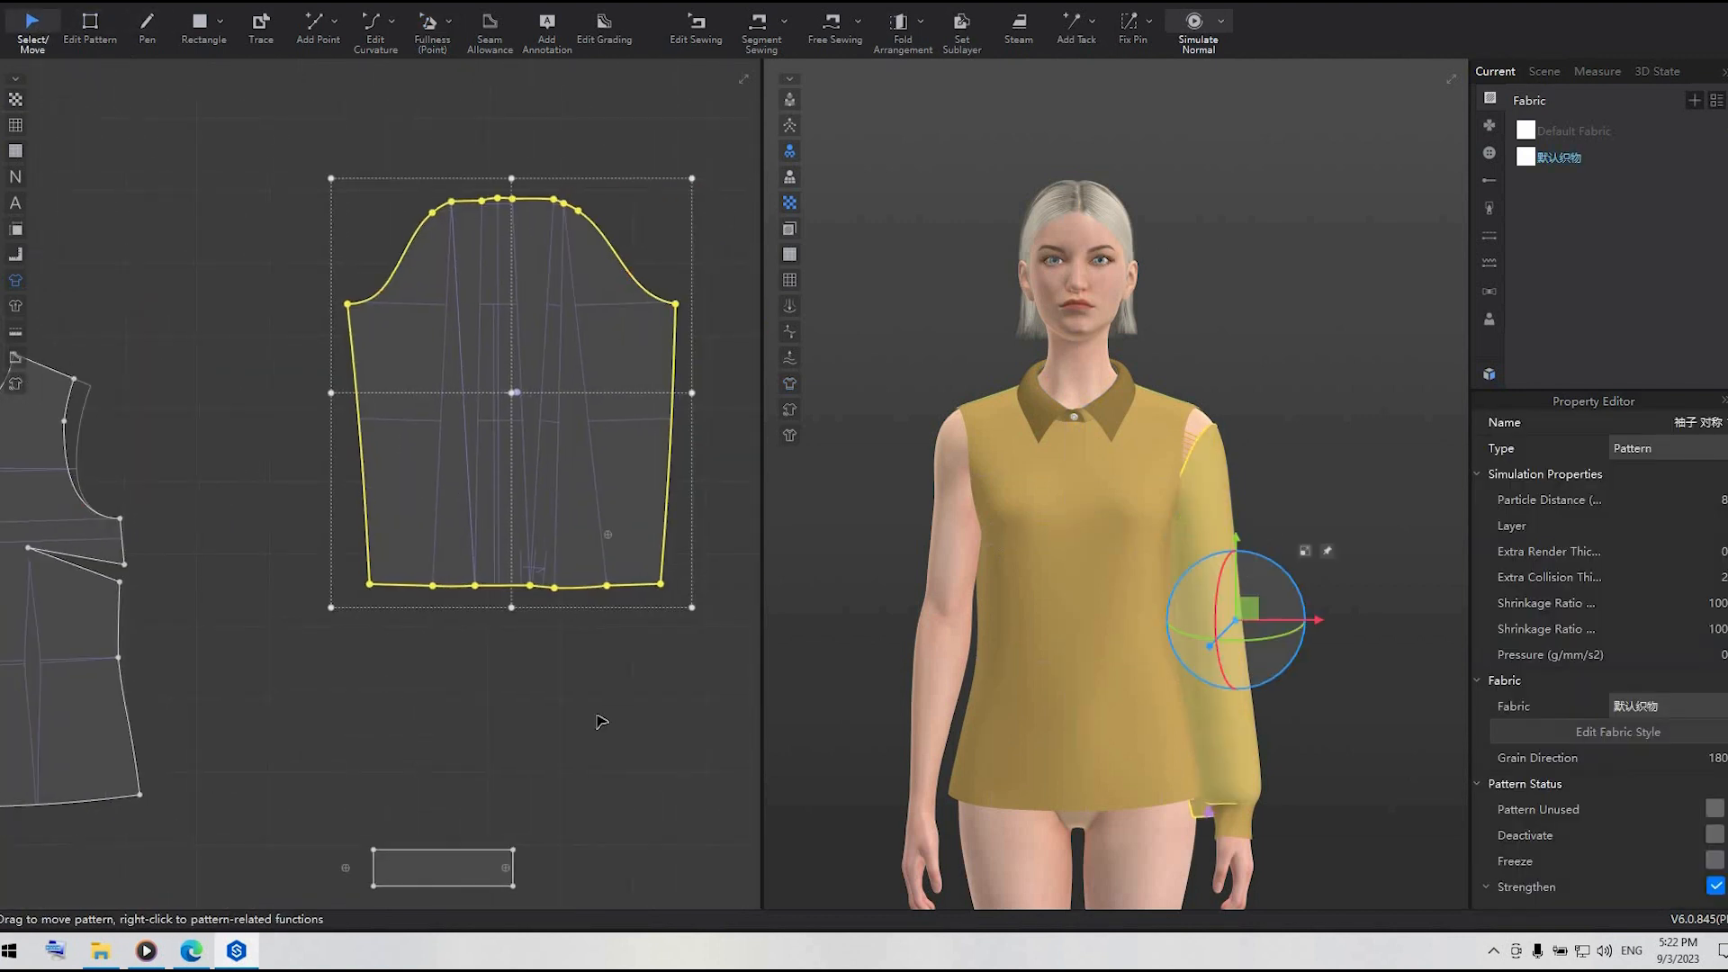
pyautogui.click(596, 745)
# - Delete the intermediate points along the sleeve hem and bow the straightened hem slightly downward with Edit Curvature
pyautogui.click(90, 27)
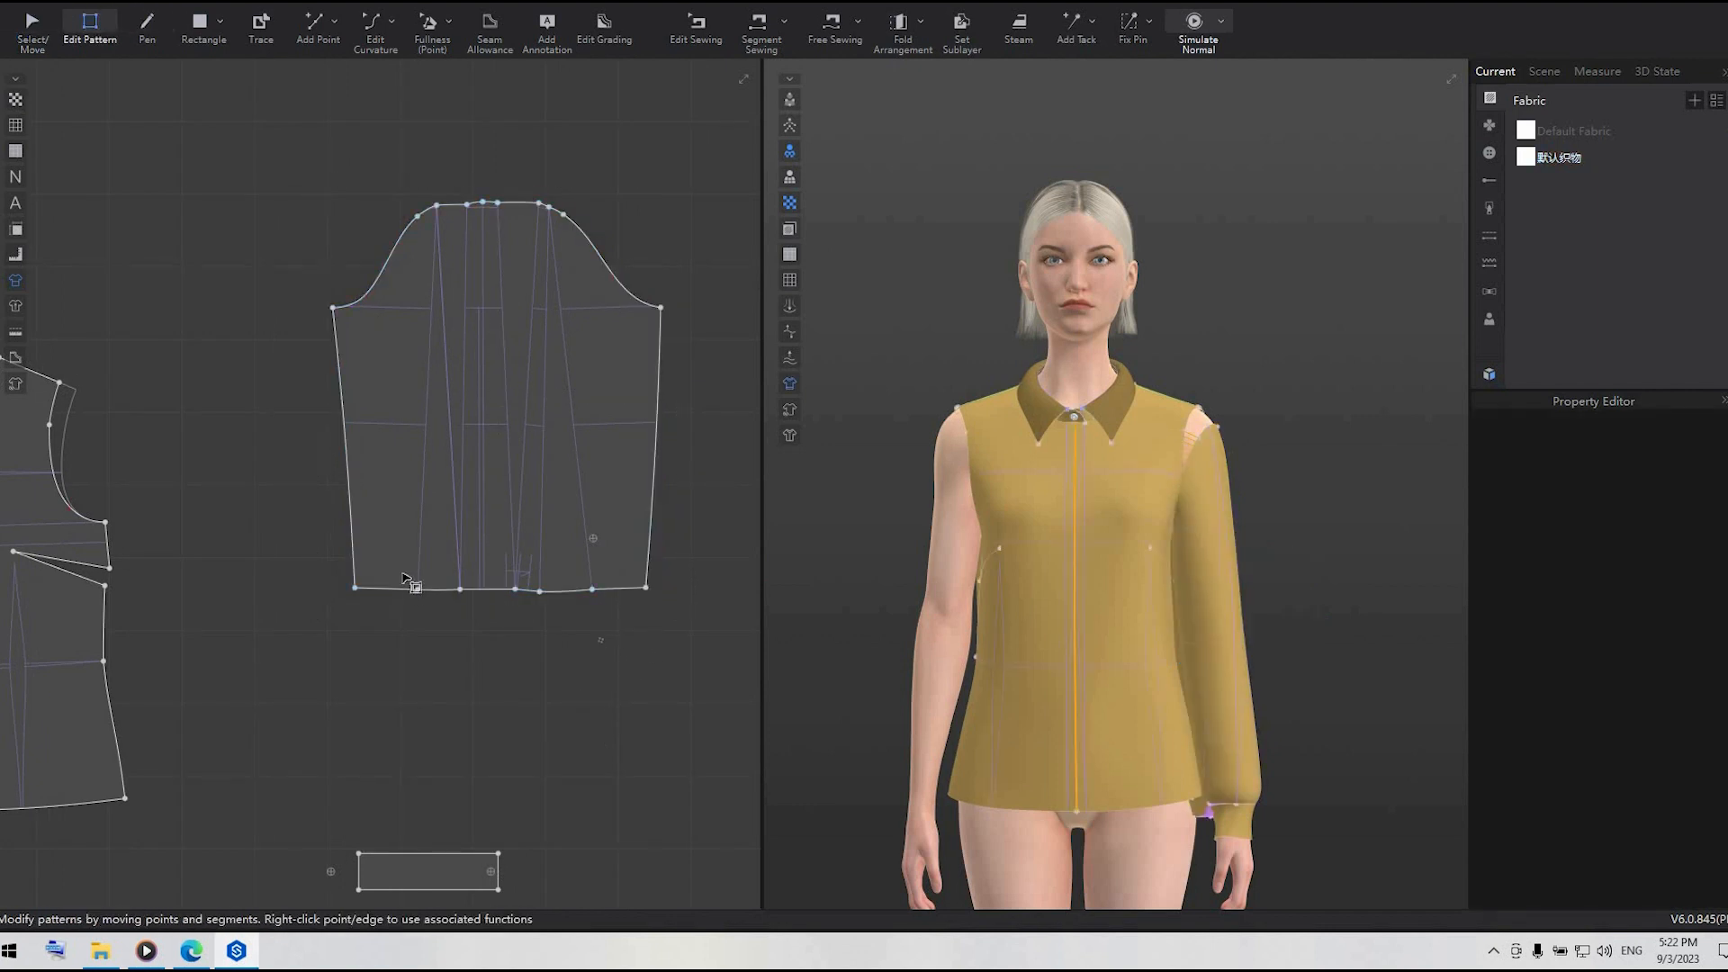
pyautogui.click(593, 590)
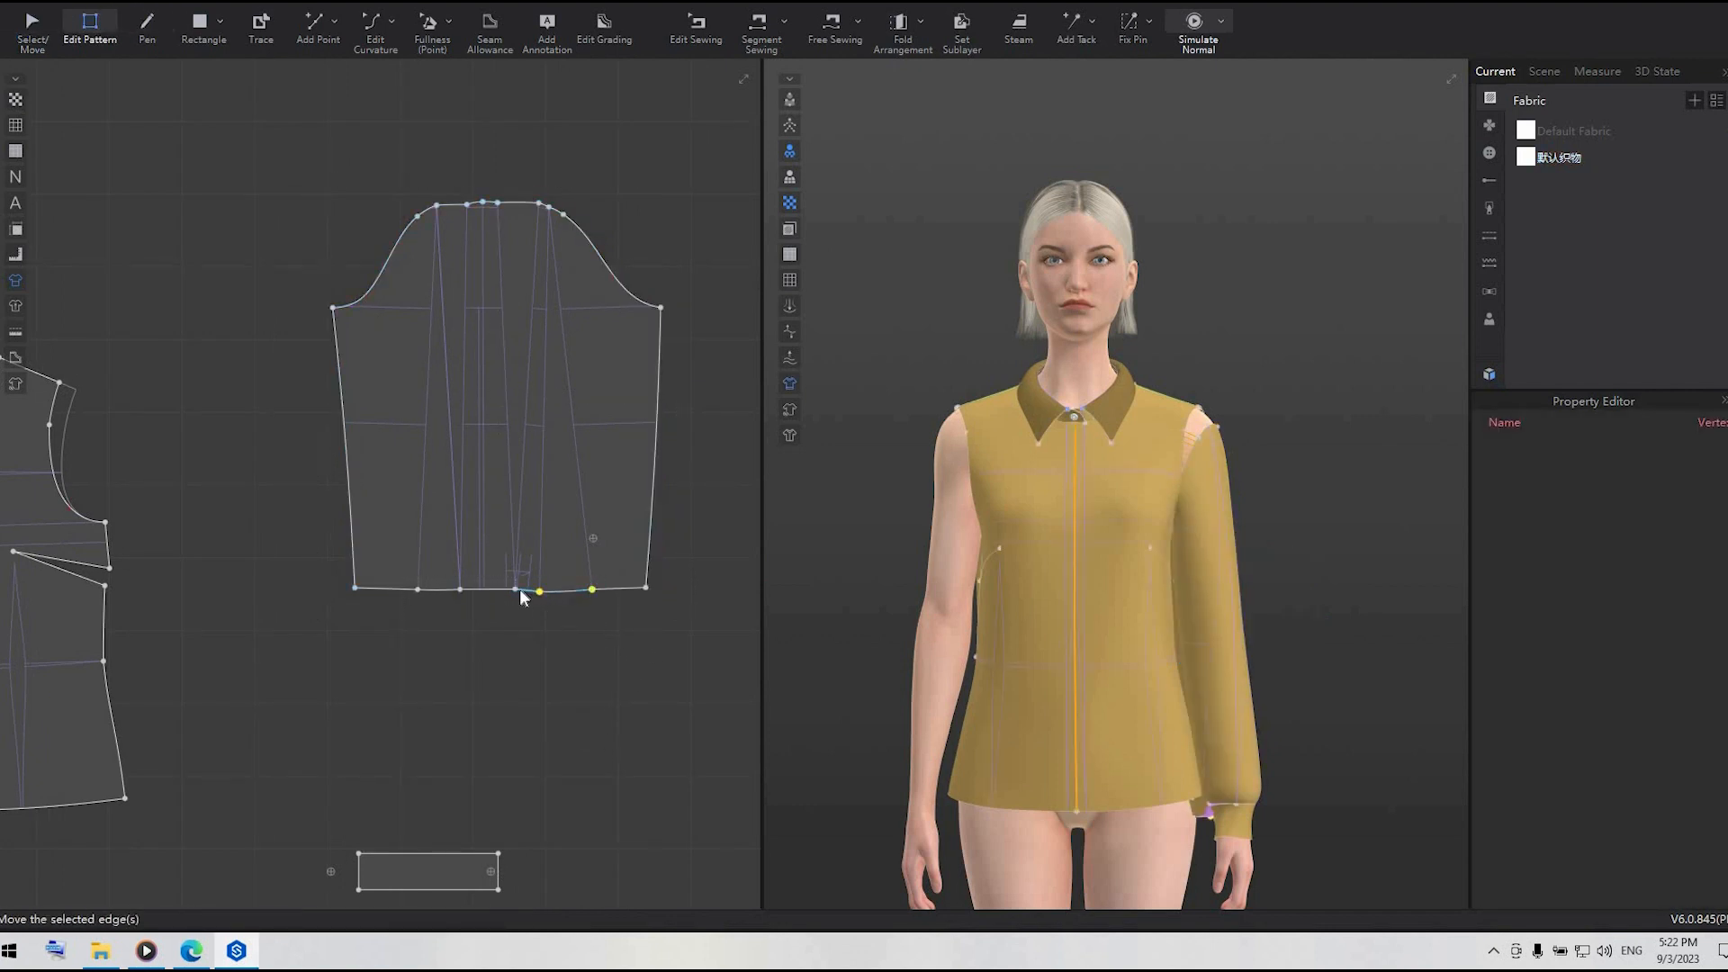
pyautogui.keyDown('shift'); pyautogui.click(515, 589); pyautogui.keyUp('shift')
pyautogui.click(535, 671)
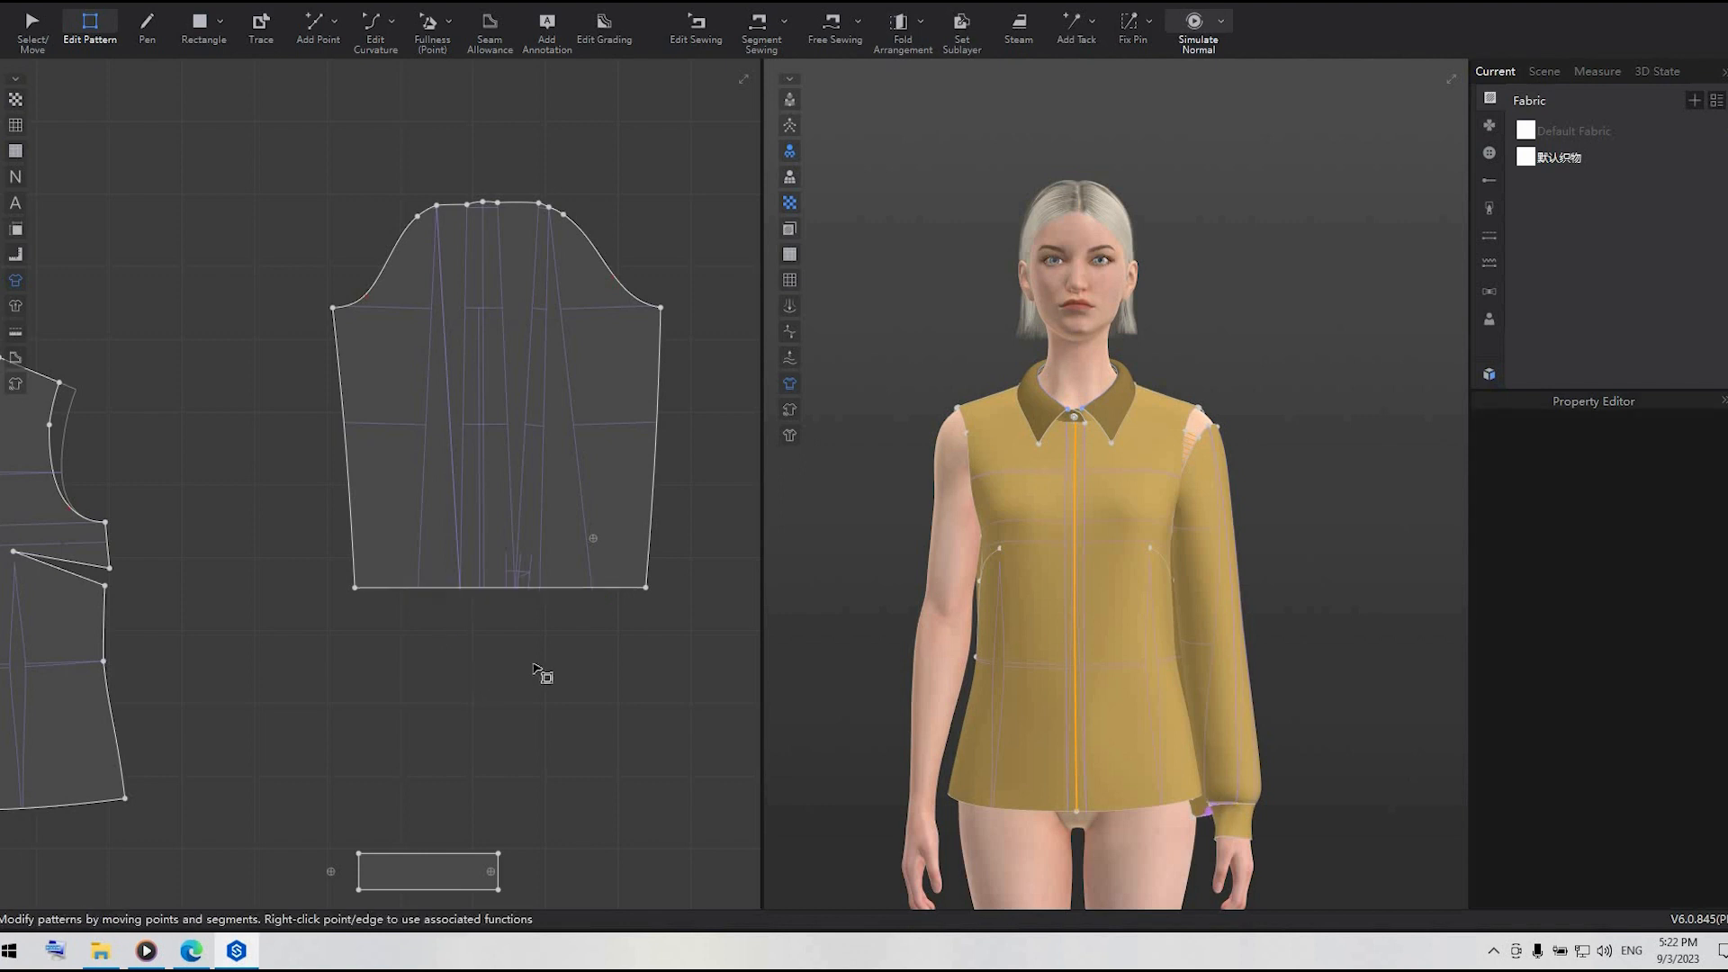
pyautogui.click(375, 27)
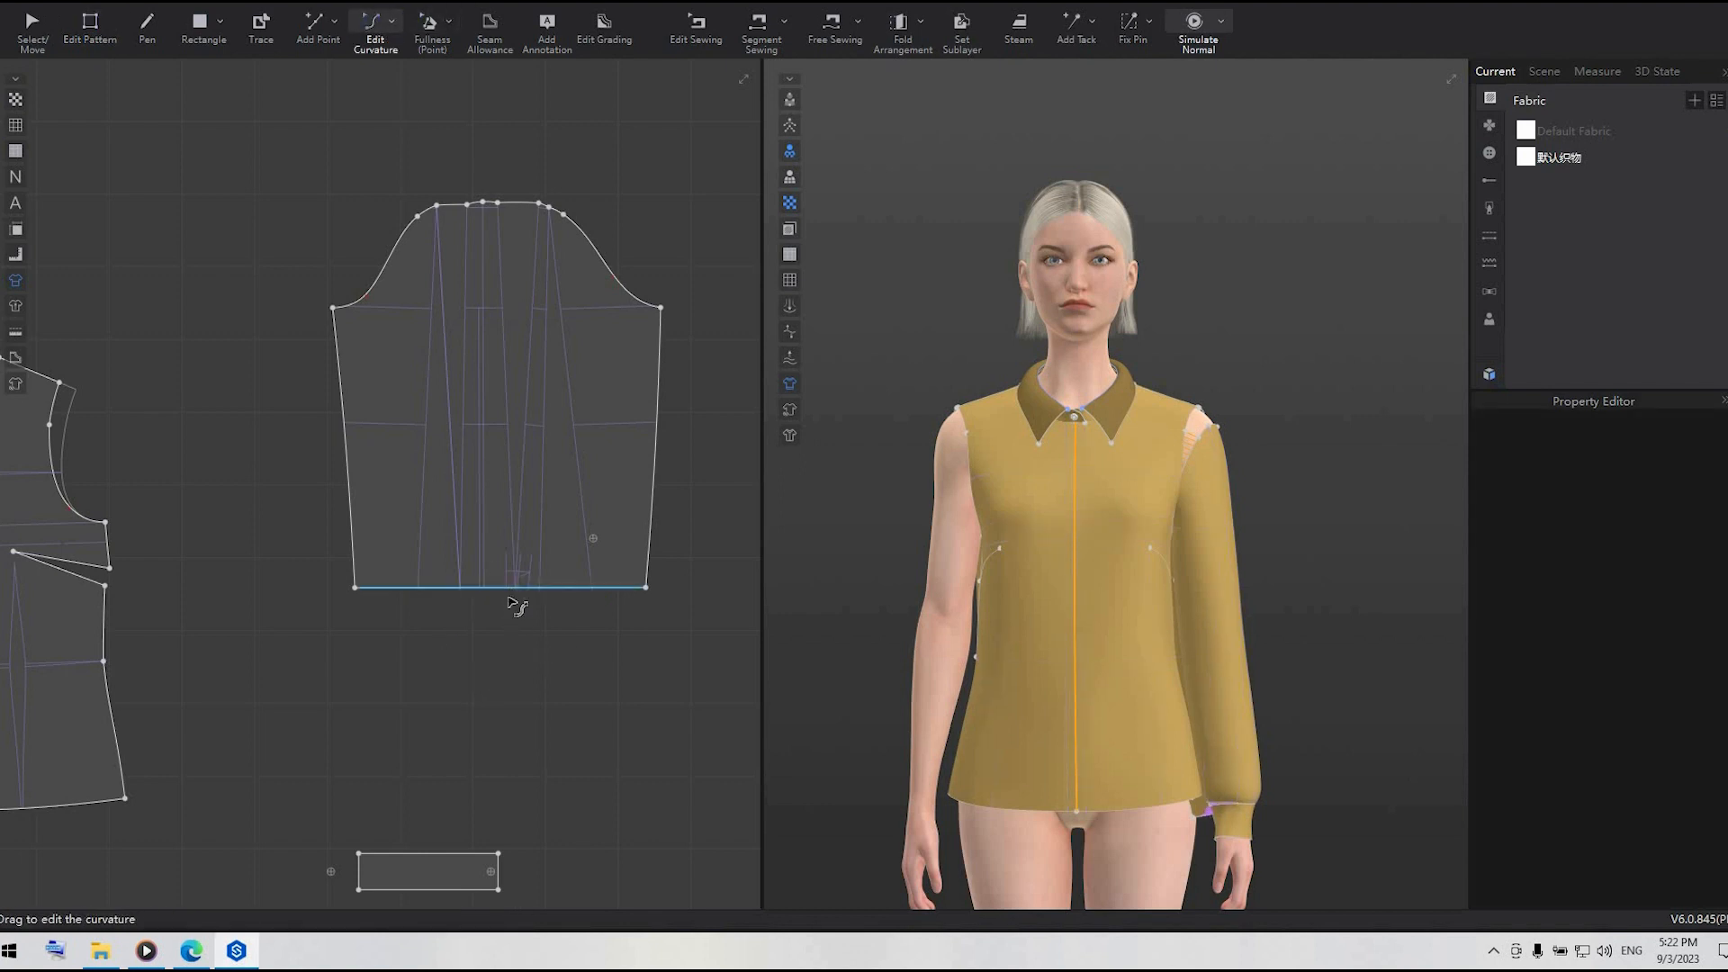
pyautogui.moveTo(513, 605); pyautogui.dragTo(520, 607)
pyautogui.click(590, 674)
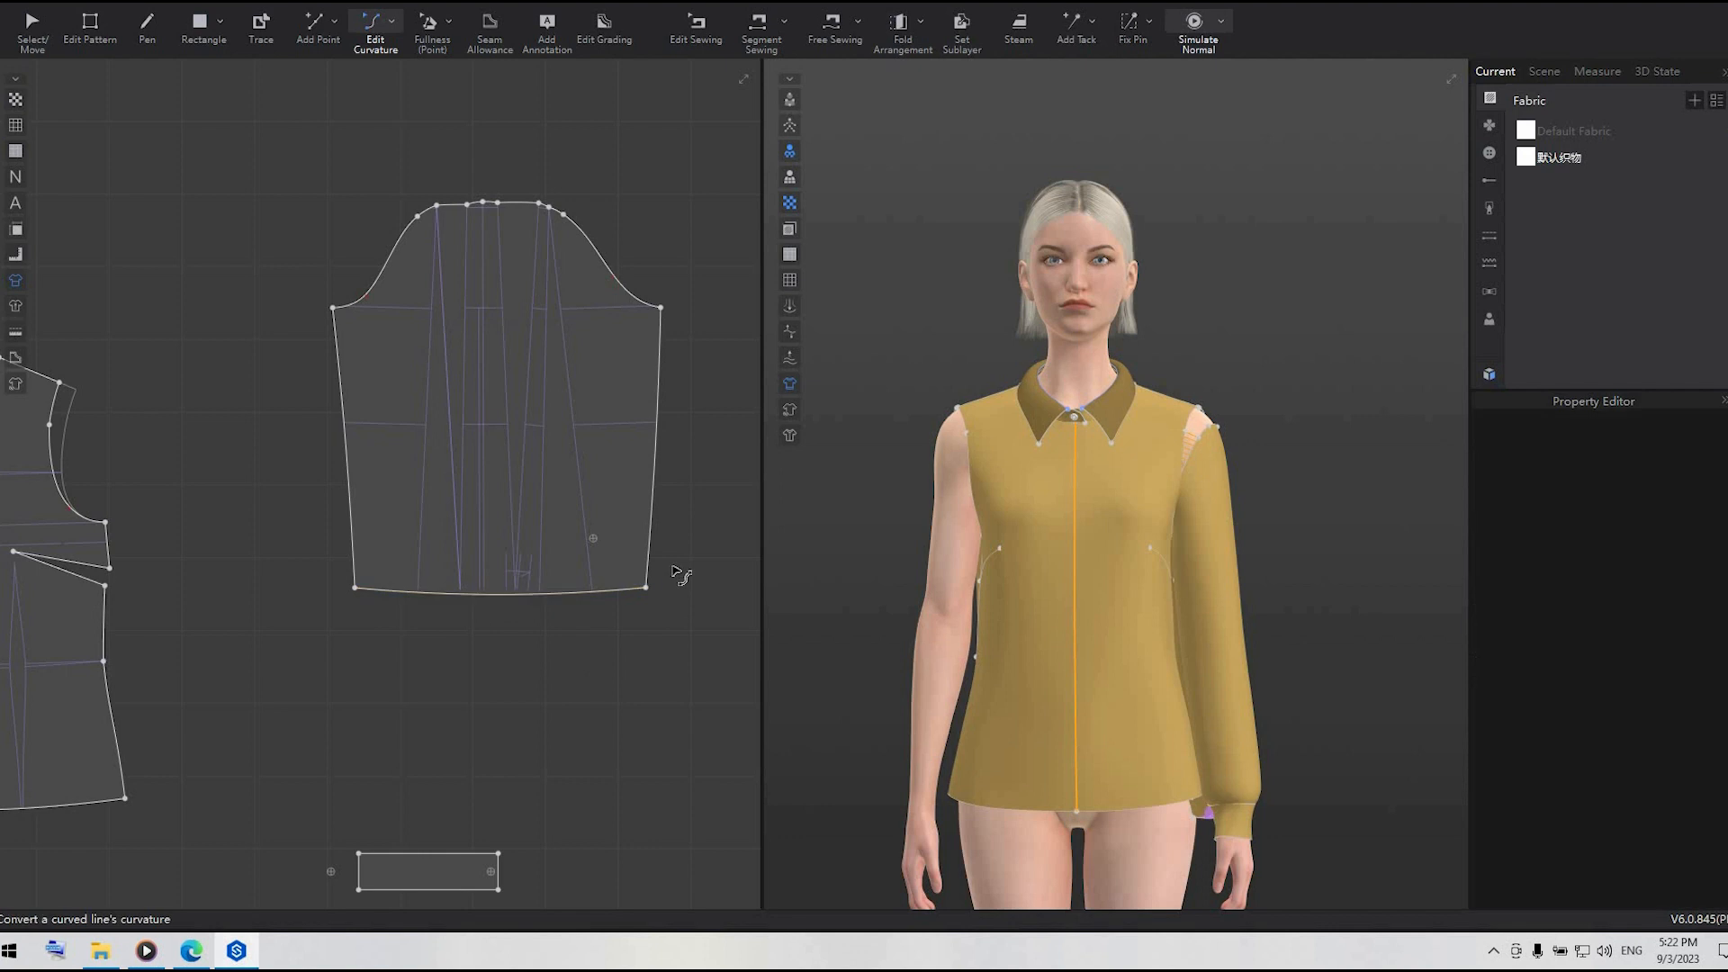
# - Delete the curve points on both underarm side edges of the sleeve with Edit Curve Point
pyautogui.click(392, 21)
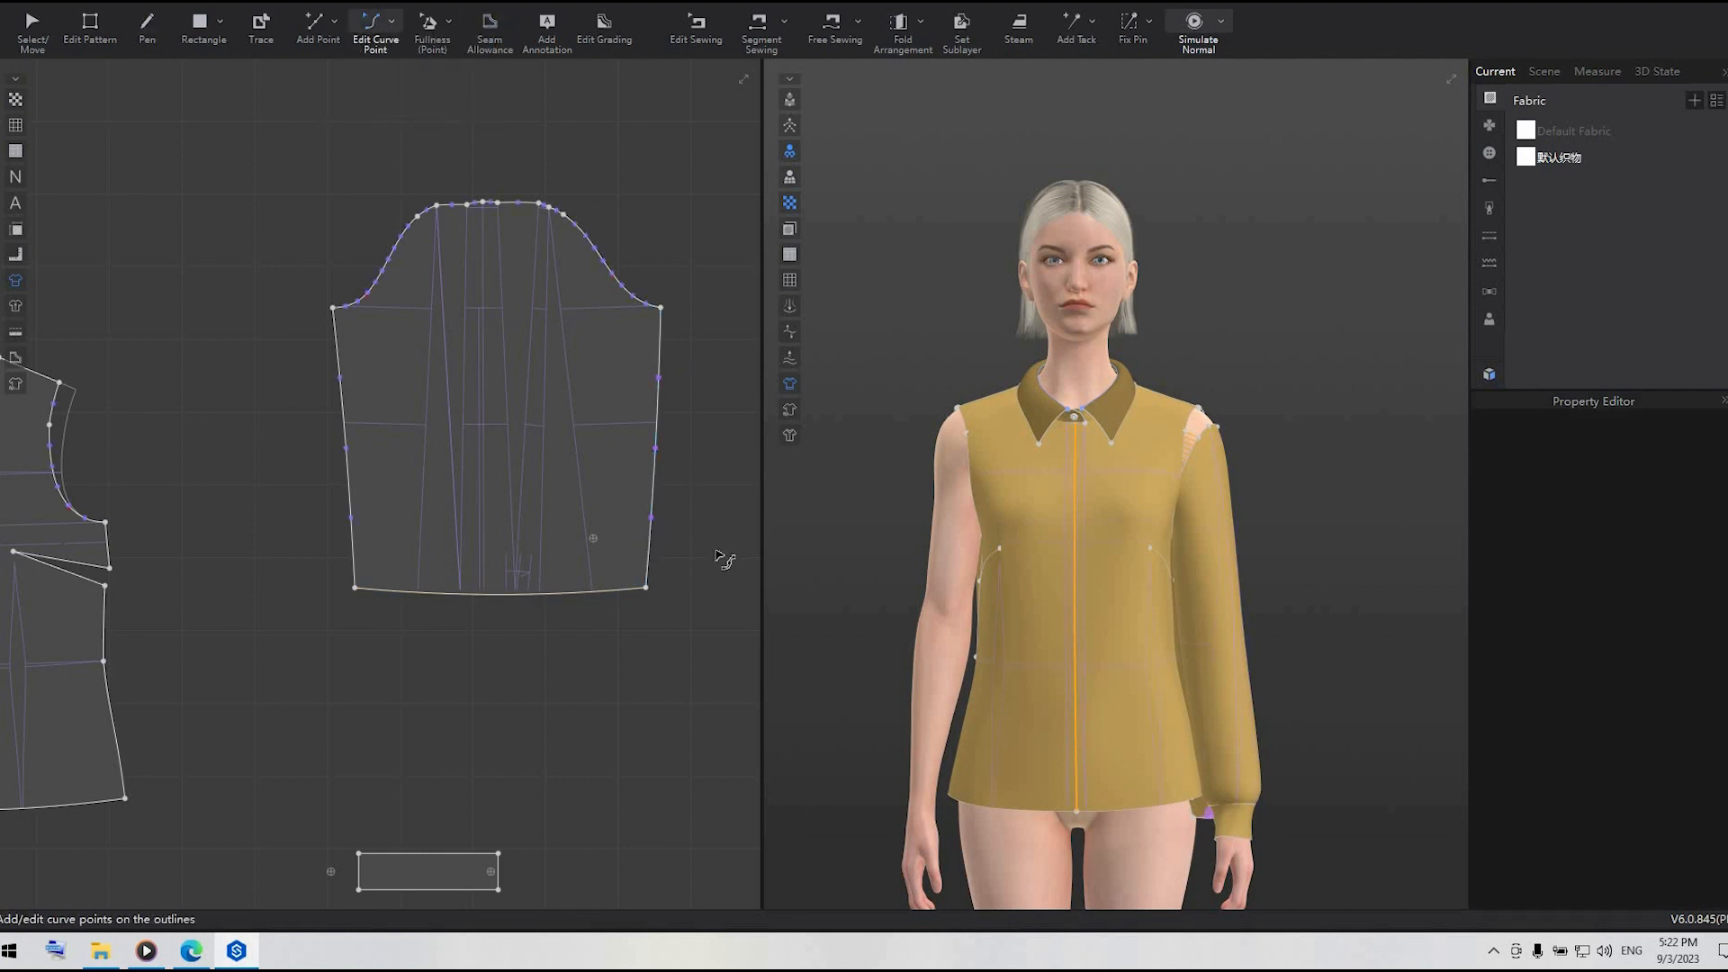
pyautogui.moveTo(717, 550); pyautogui.dragTo(631, 340)
pyautogui.press('Delete')
pyautogui.moveTo(258, 357); pyautogui.dragTo(447, 543)
pyautogui.press('Delete')
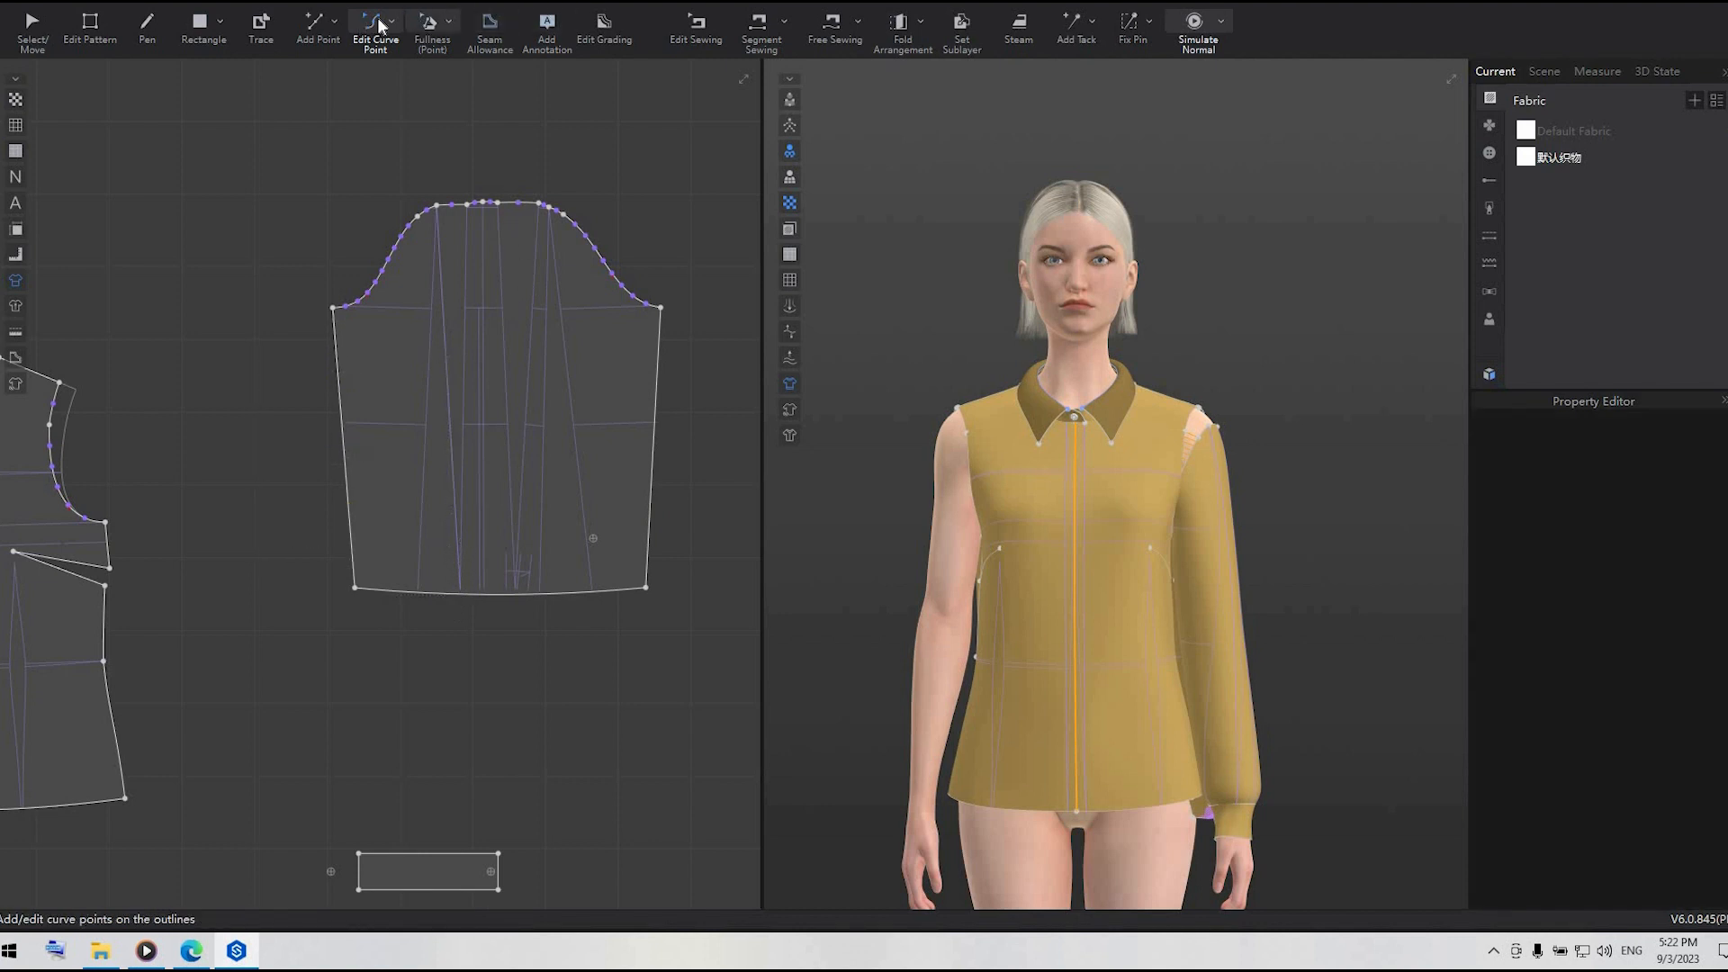
# - Bend both underarm side edges of the sleeve slightly inward with Edit Curvature
pyautogui.click(393, 28)
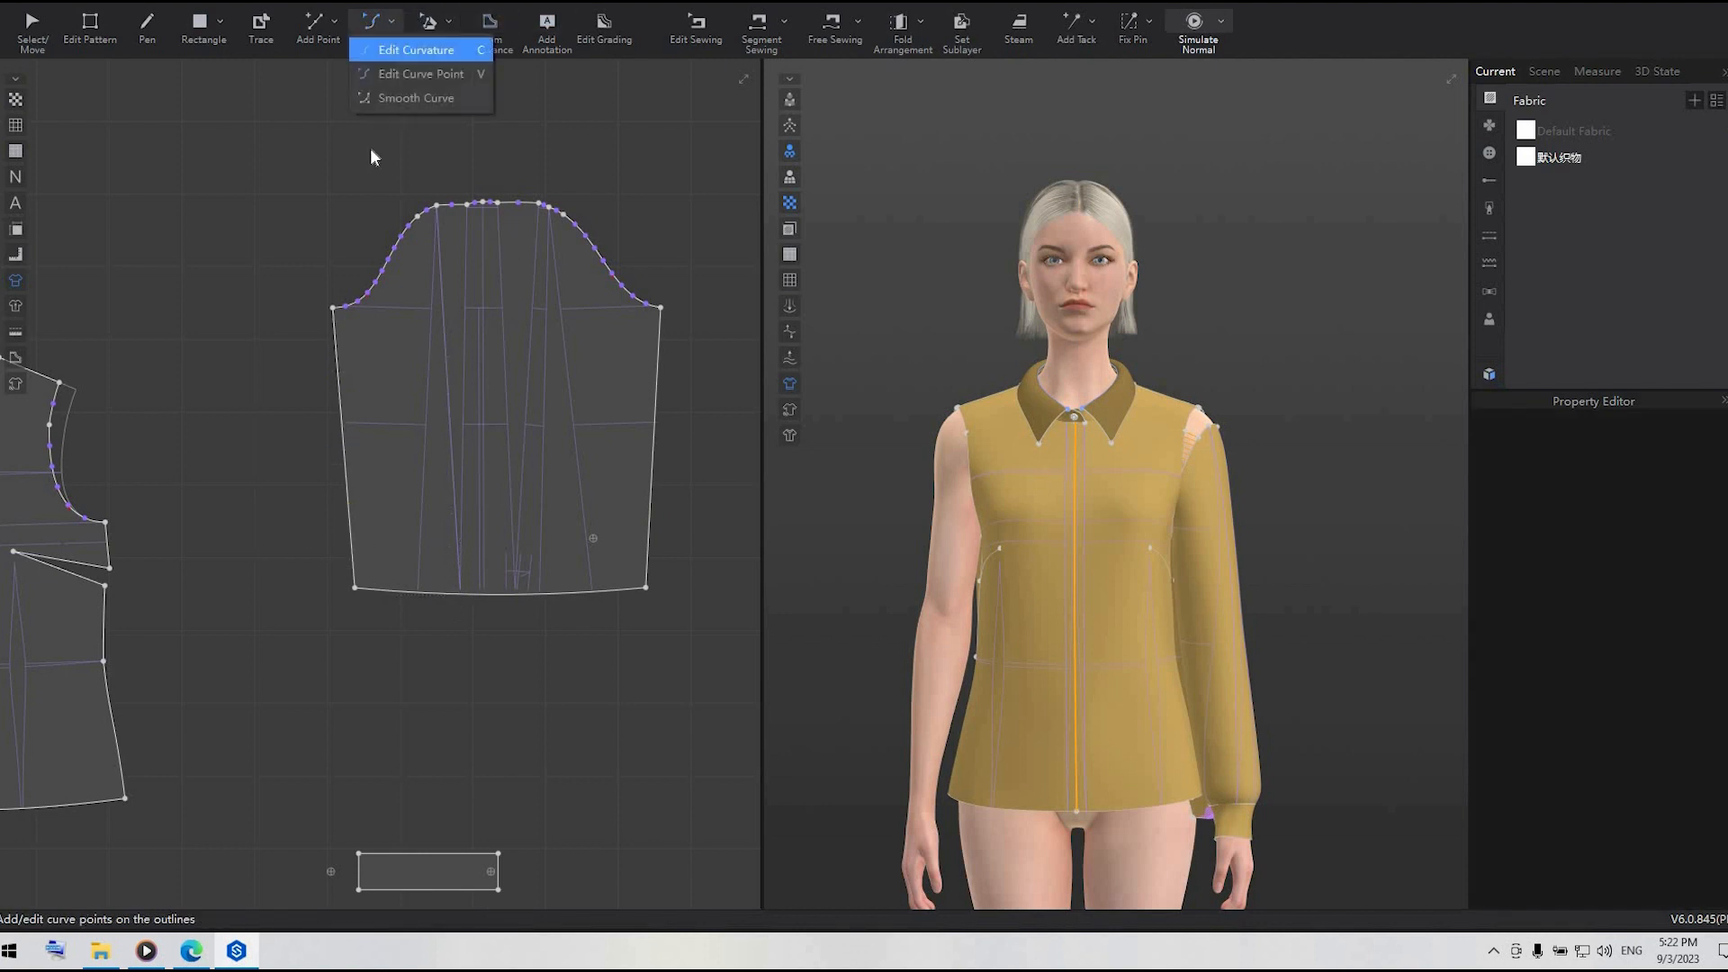
pyautogui.click(387, 70)
pyautogui.click(345, 423)
pyautogui.moveTo(355, 416); pyautogui.dragTo(358, 454)
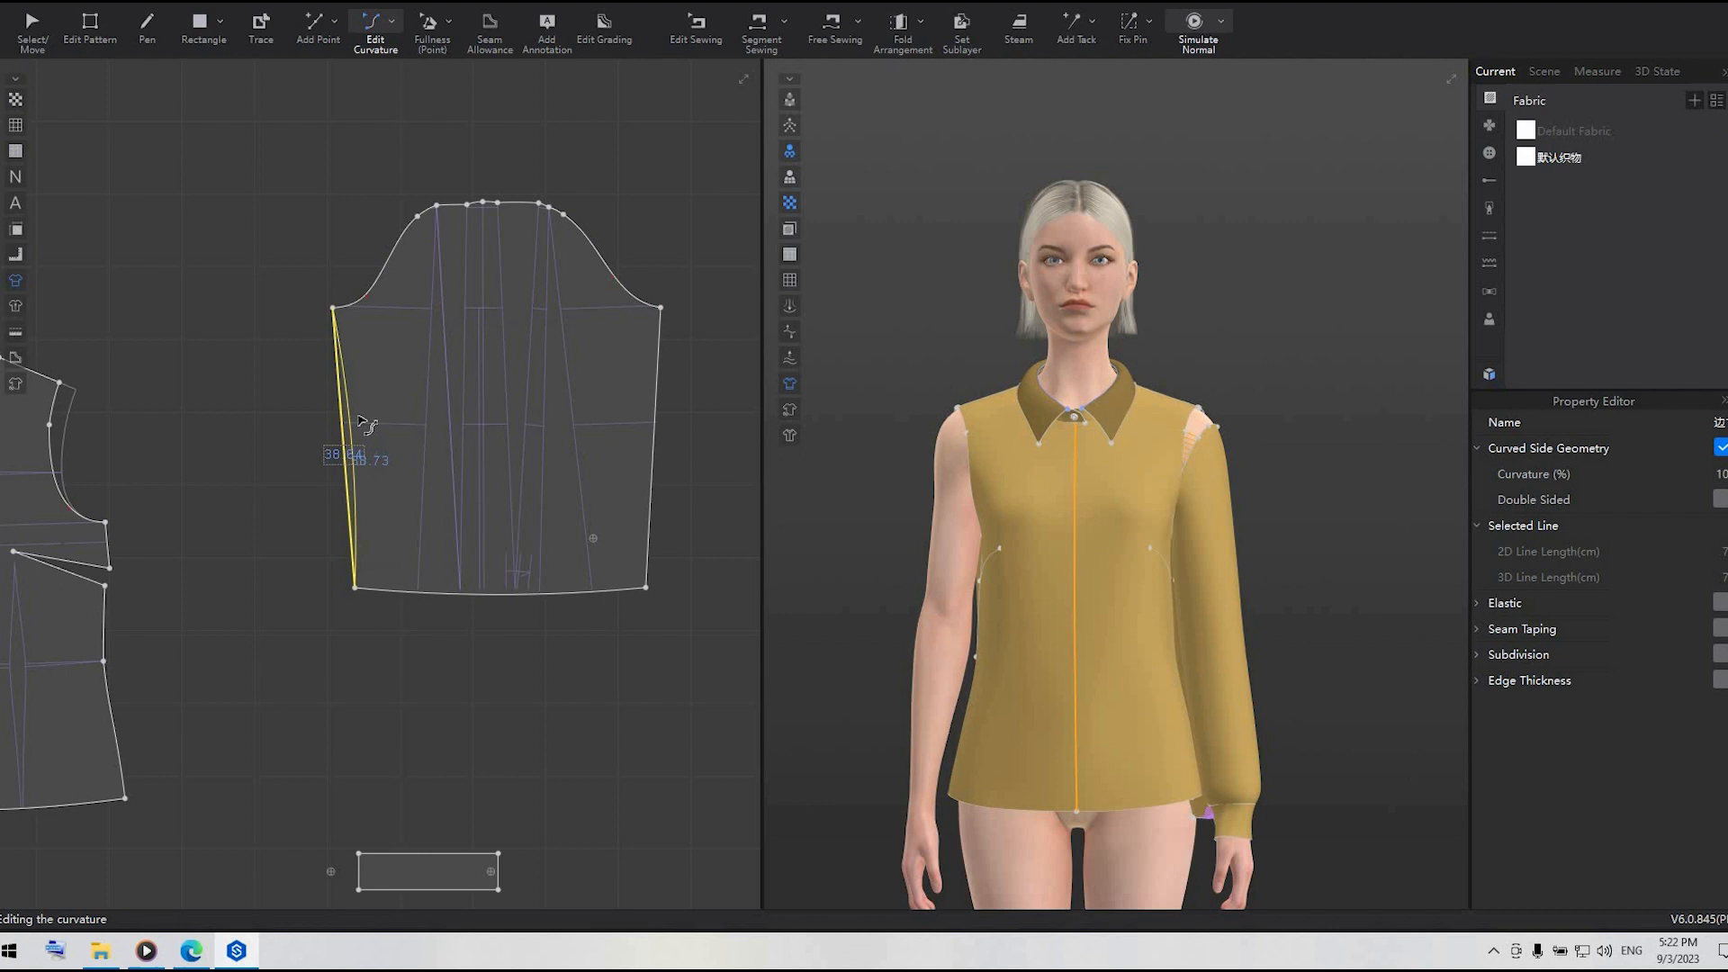
pyautogui.click(650, 421)
pyautogui.moveTo(729, 437); pyautogui.dragTo(729, 437)
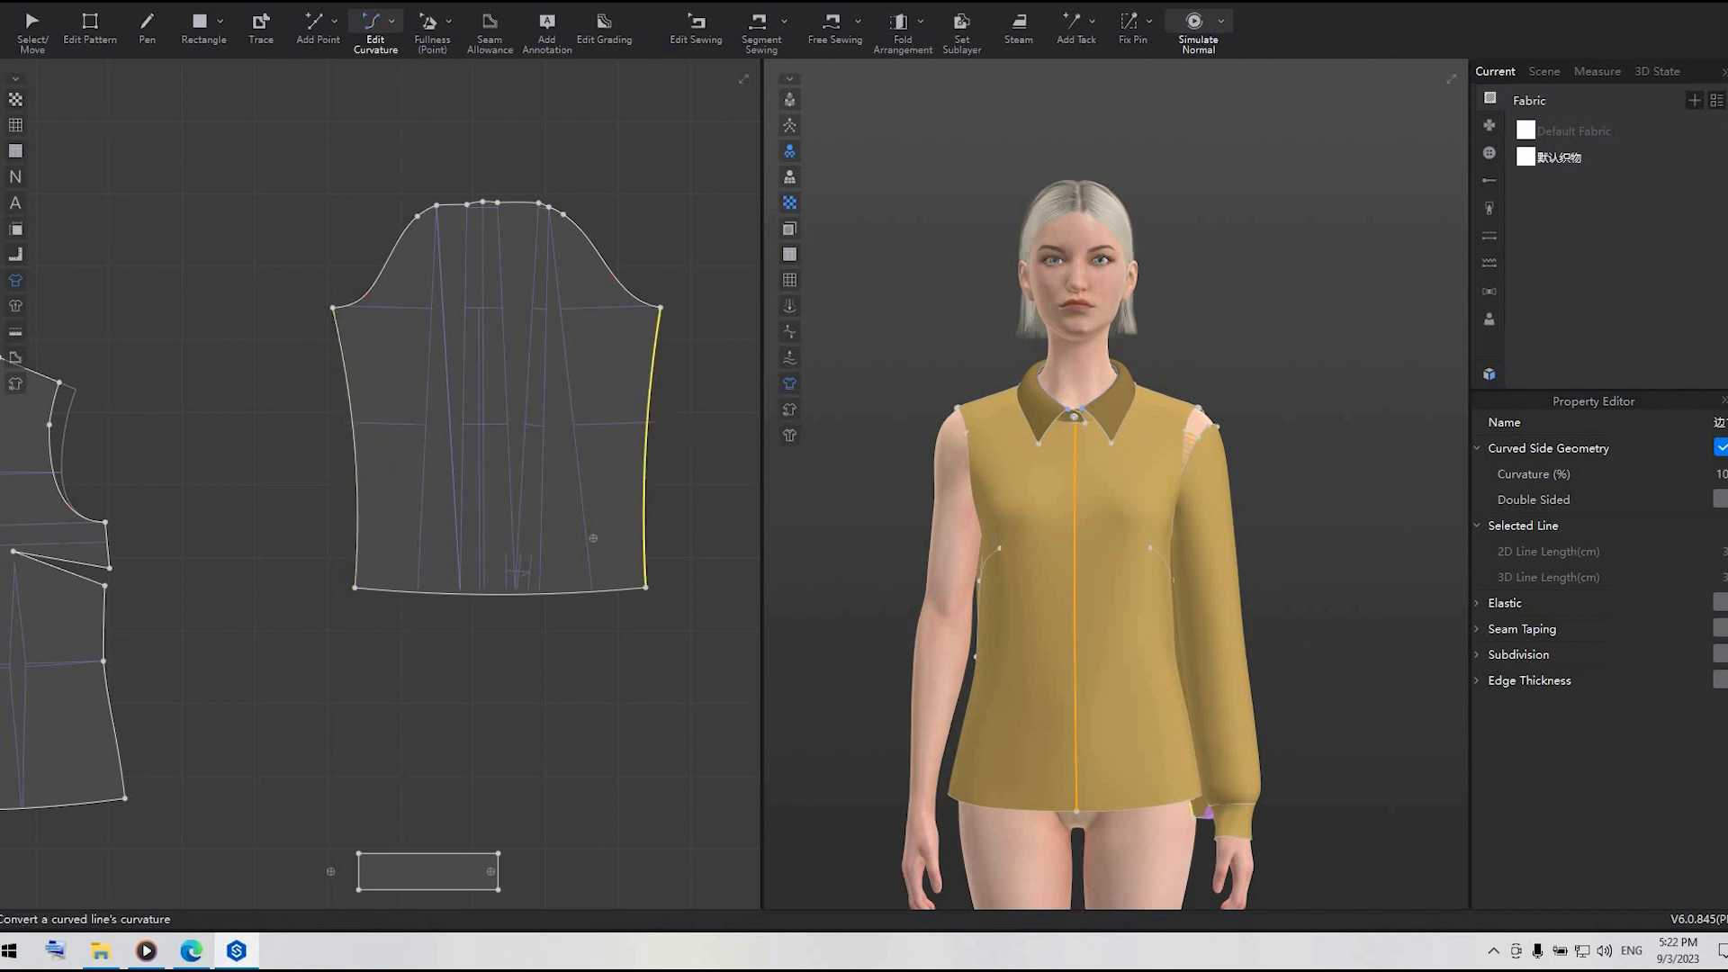
# - Move the front hem corner of the sleeve 3 cm horizontally outward
pyautogui.click(101, 22)
pyautogui.click(31, 29)
pyautogui.rightClick(460, 377)
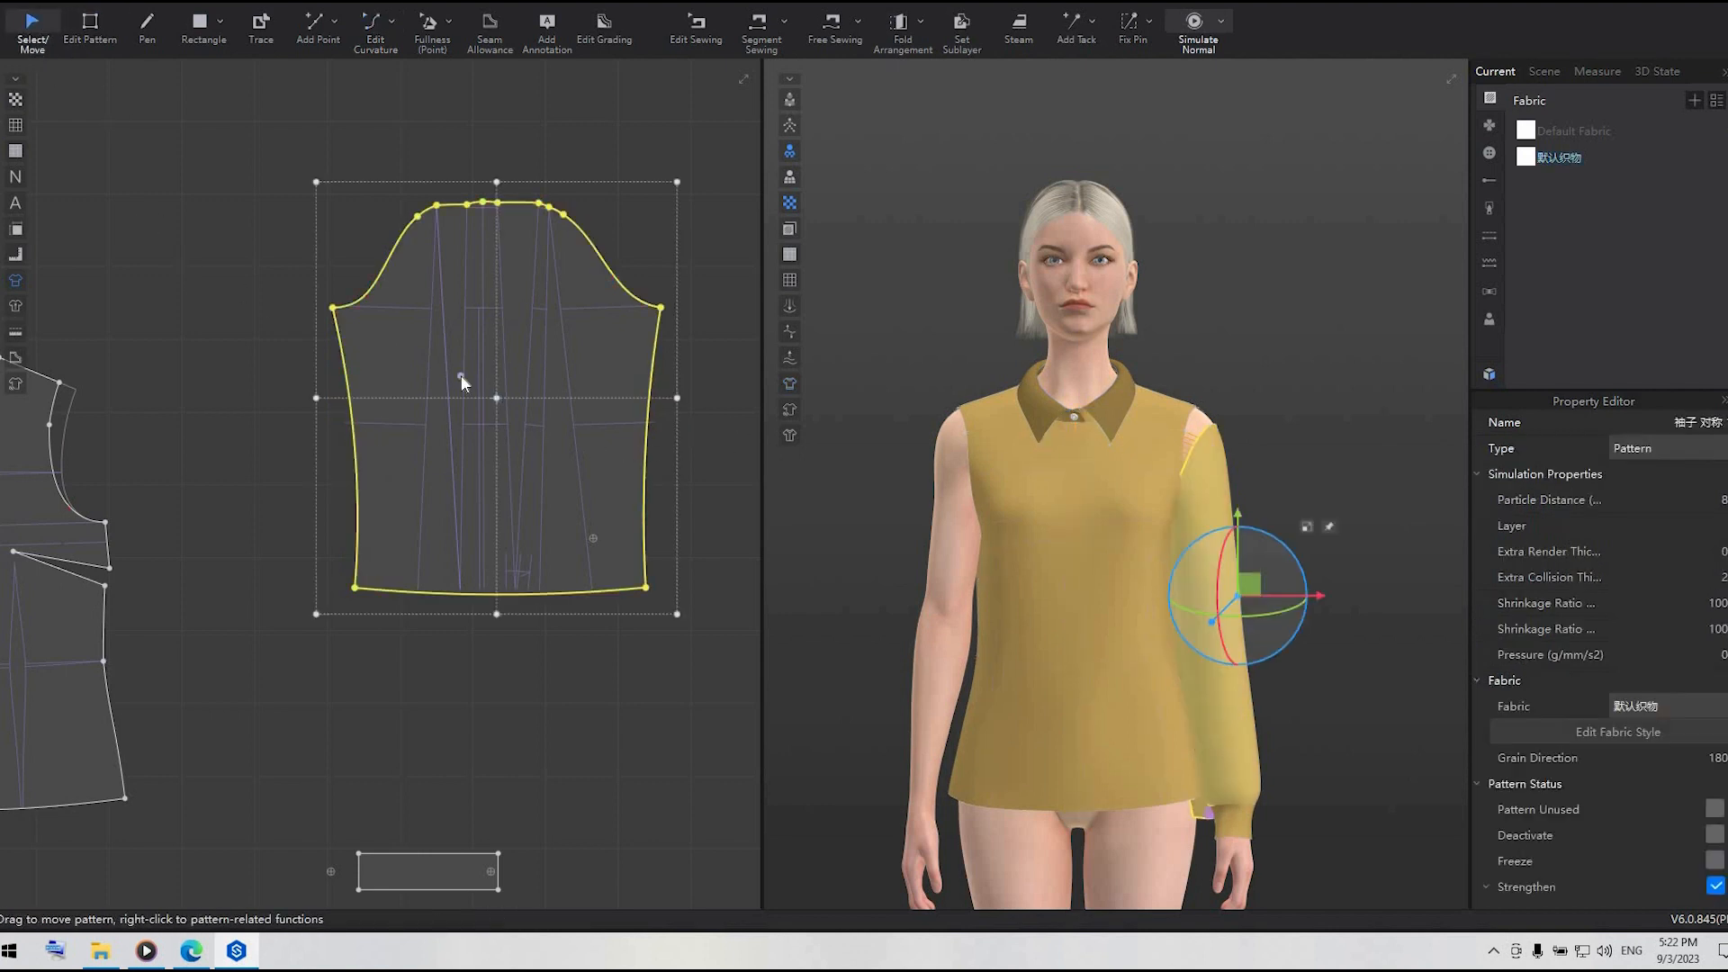
pyautogui.click(634, 180)
pyautogui.press('z')
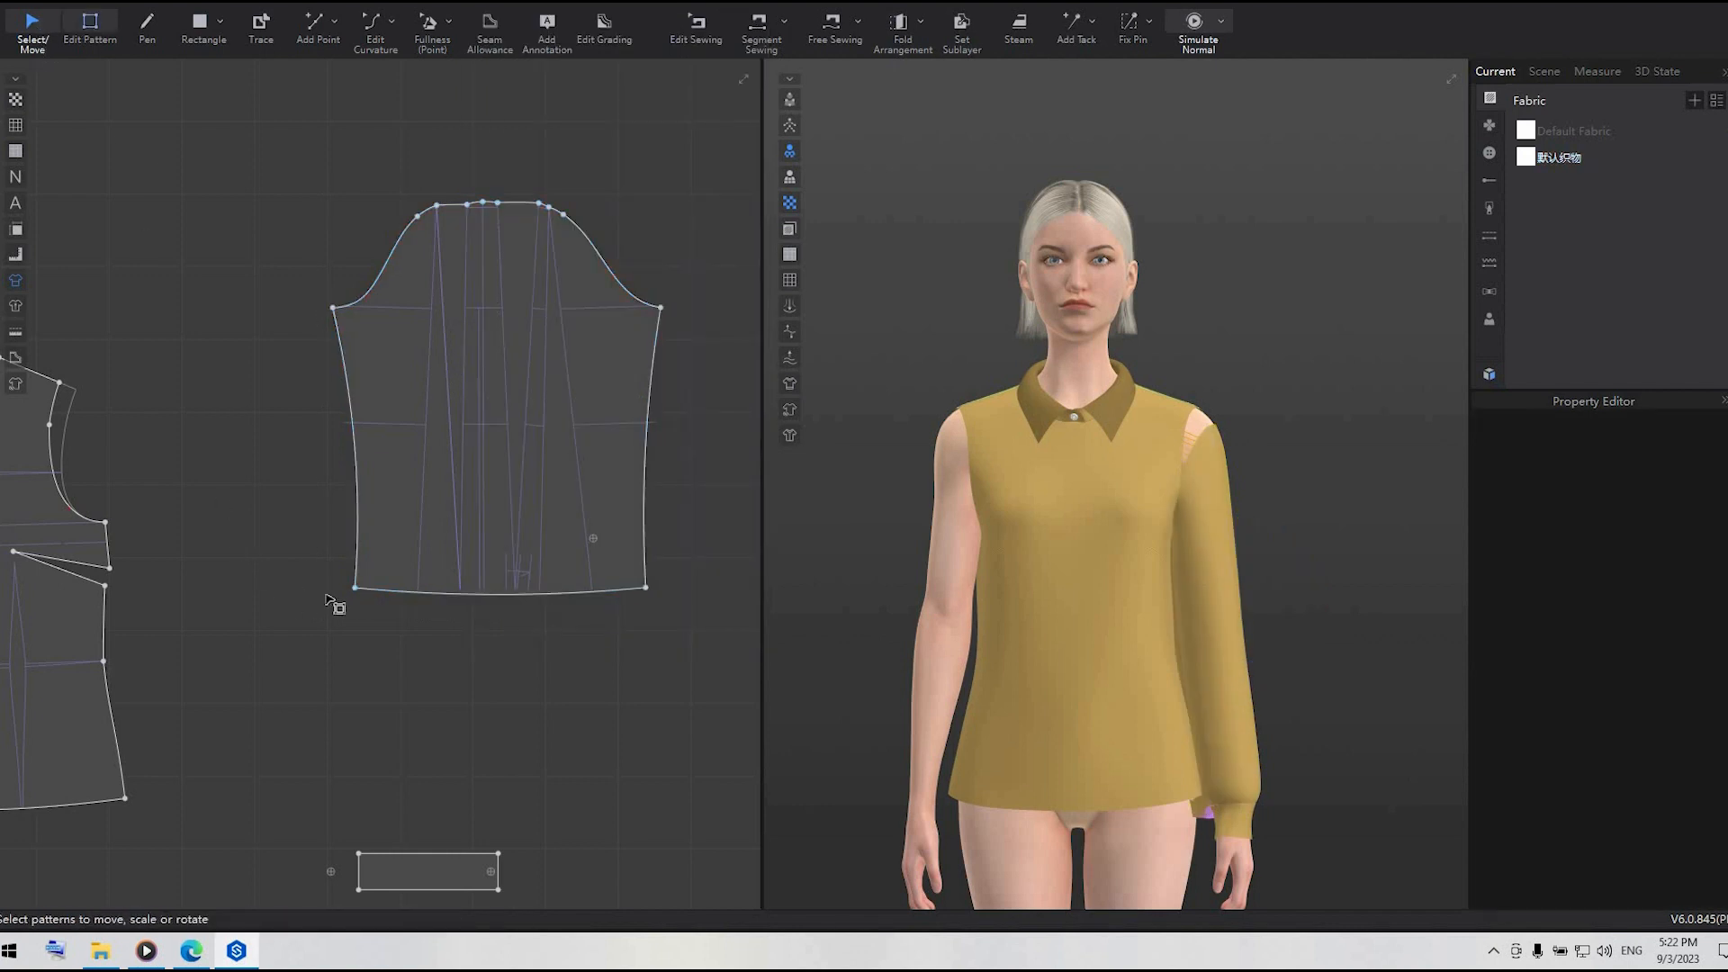
pyautogui.moveTo(356, 590); pyautogui.dragTo(338, 596)
pyautogui.rightClick(338, 596)
pyautogui.write('3')
pyautogui.press('Return')
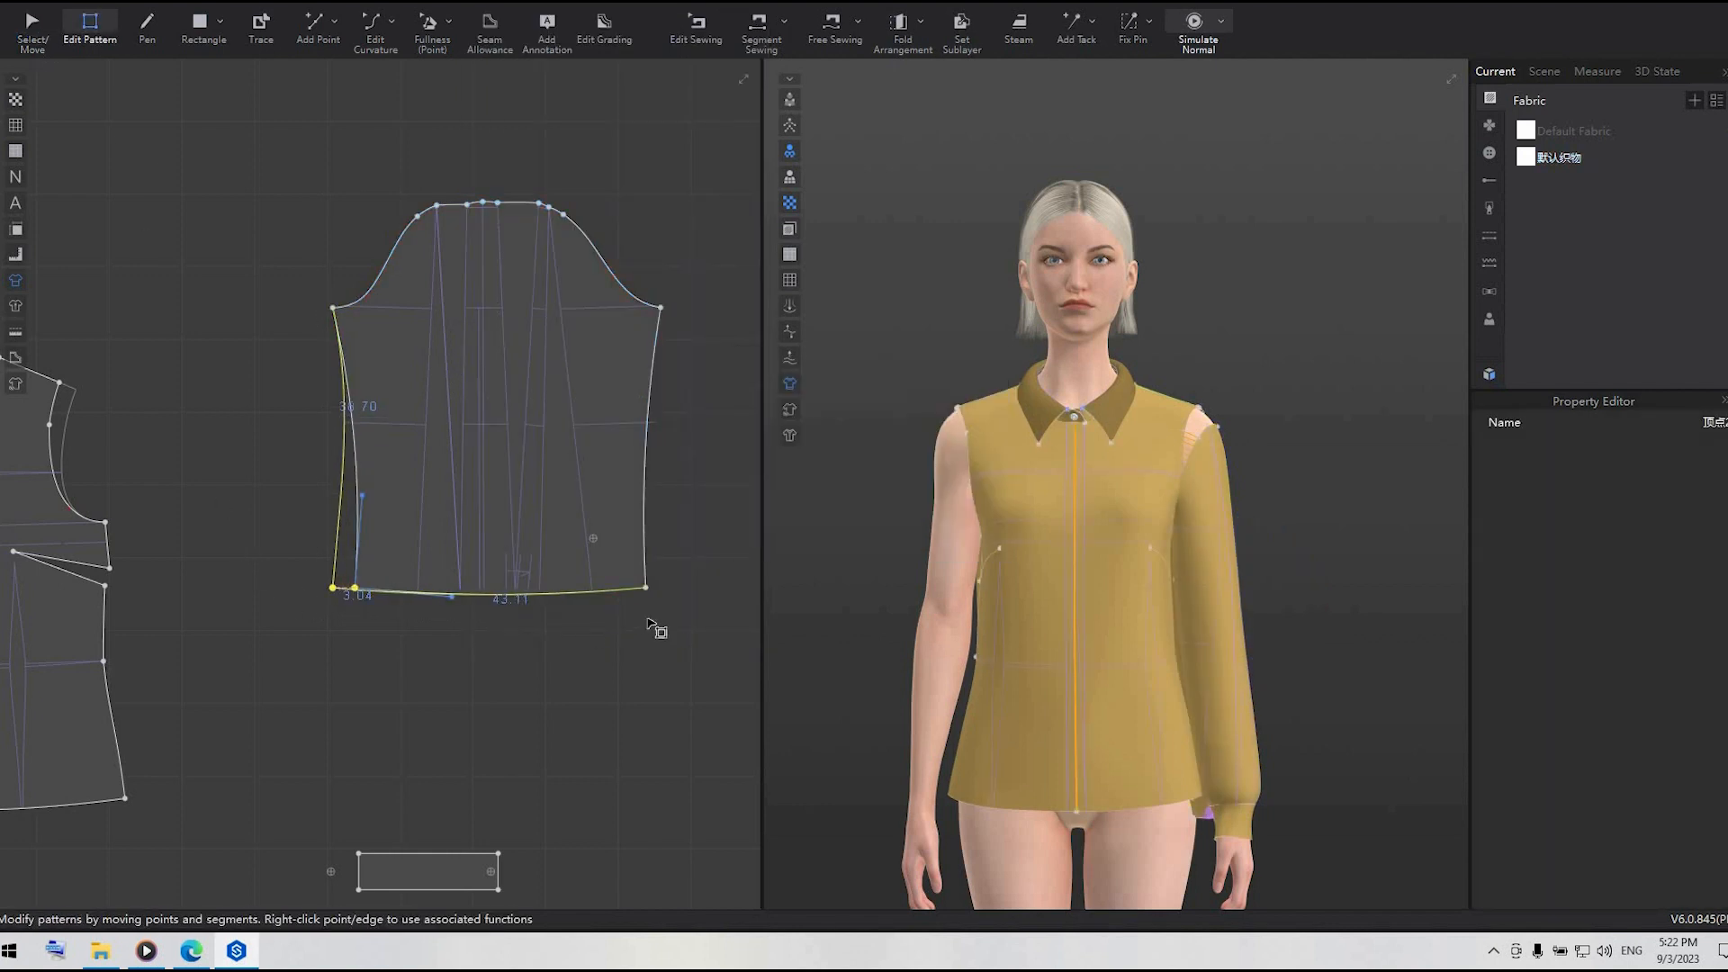
# - Move the back hem corner of the sleeve 3 cm horizontally outward
pyautogui.moveTo(647, 591); pyautogui.dragTo(668, 597)
pyautogui.rightClick(667, 597)
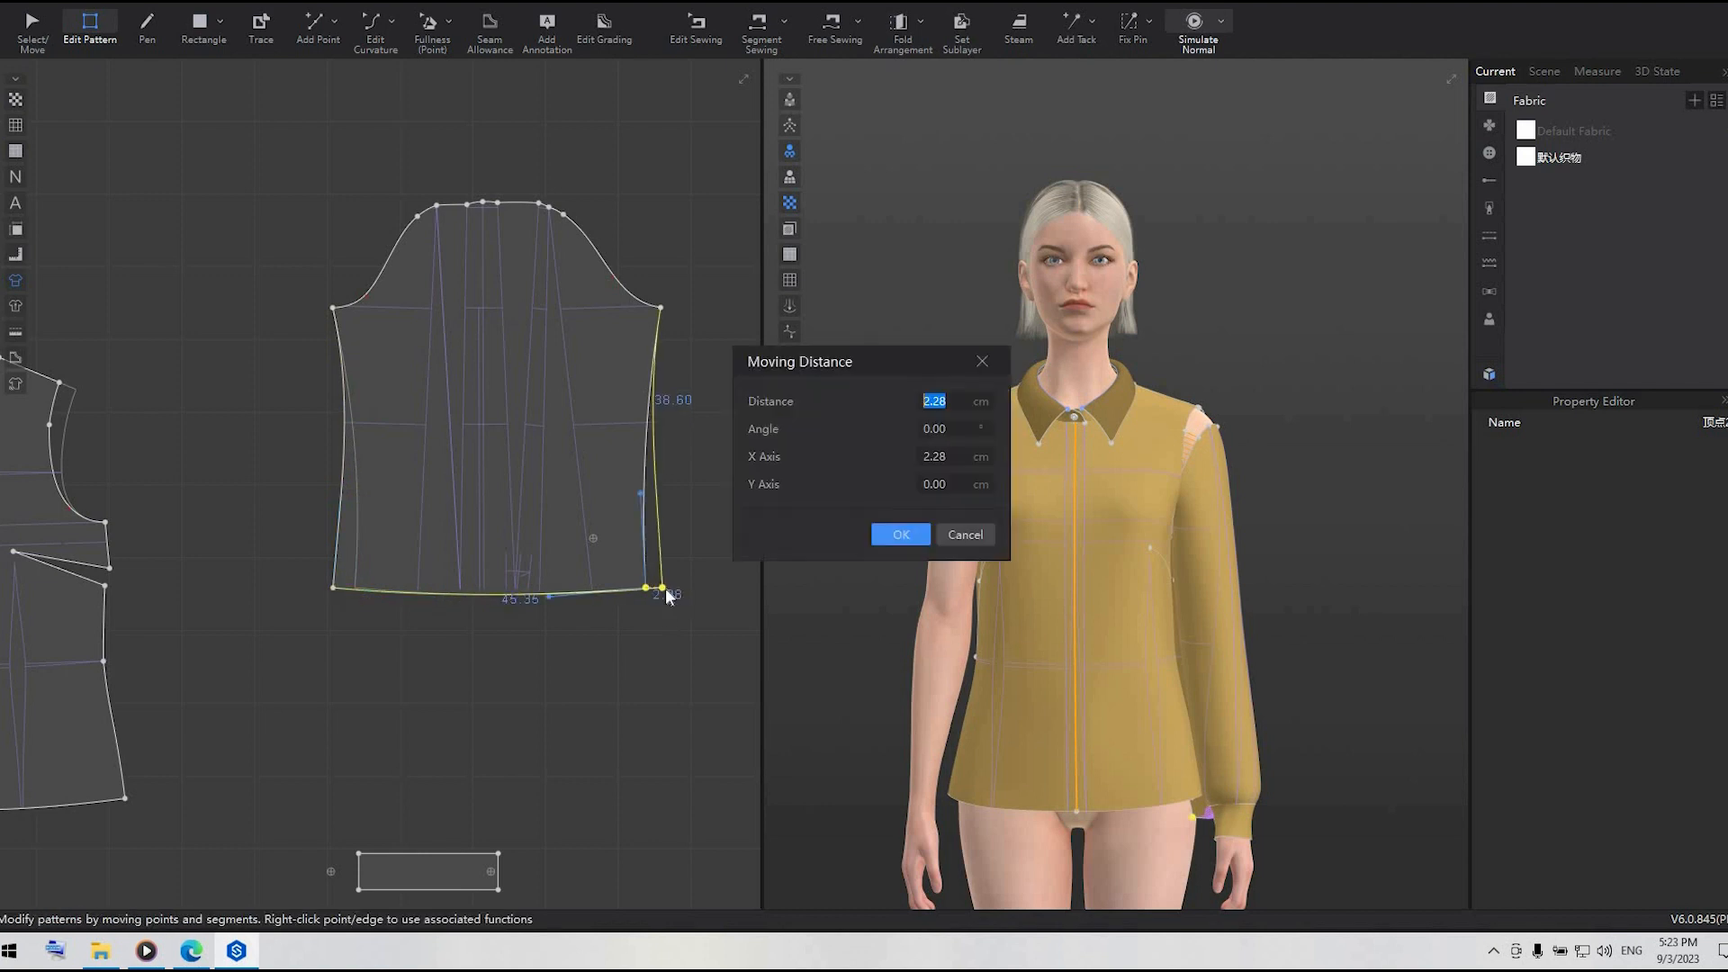
pyautogui.write('3')
pyautogui.click(887, 537)
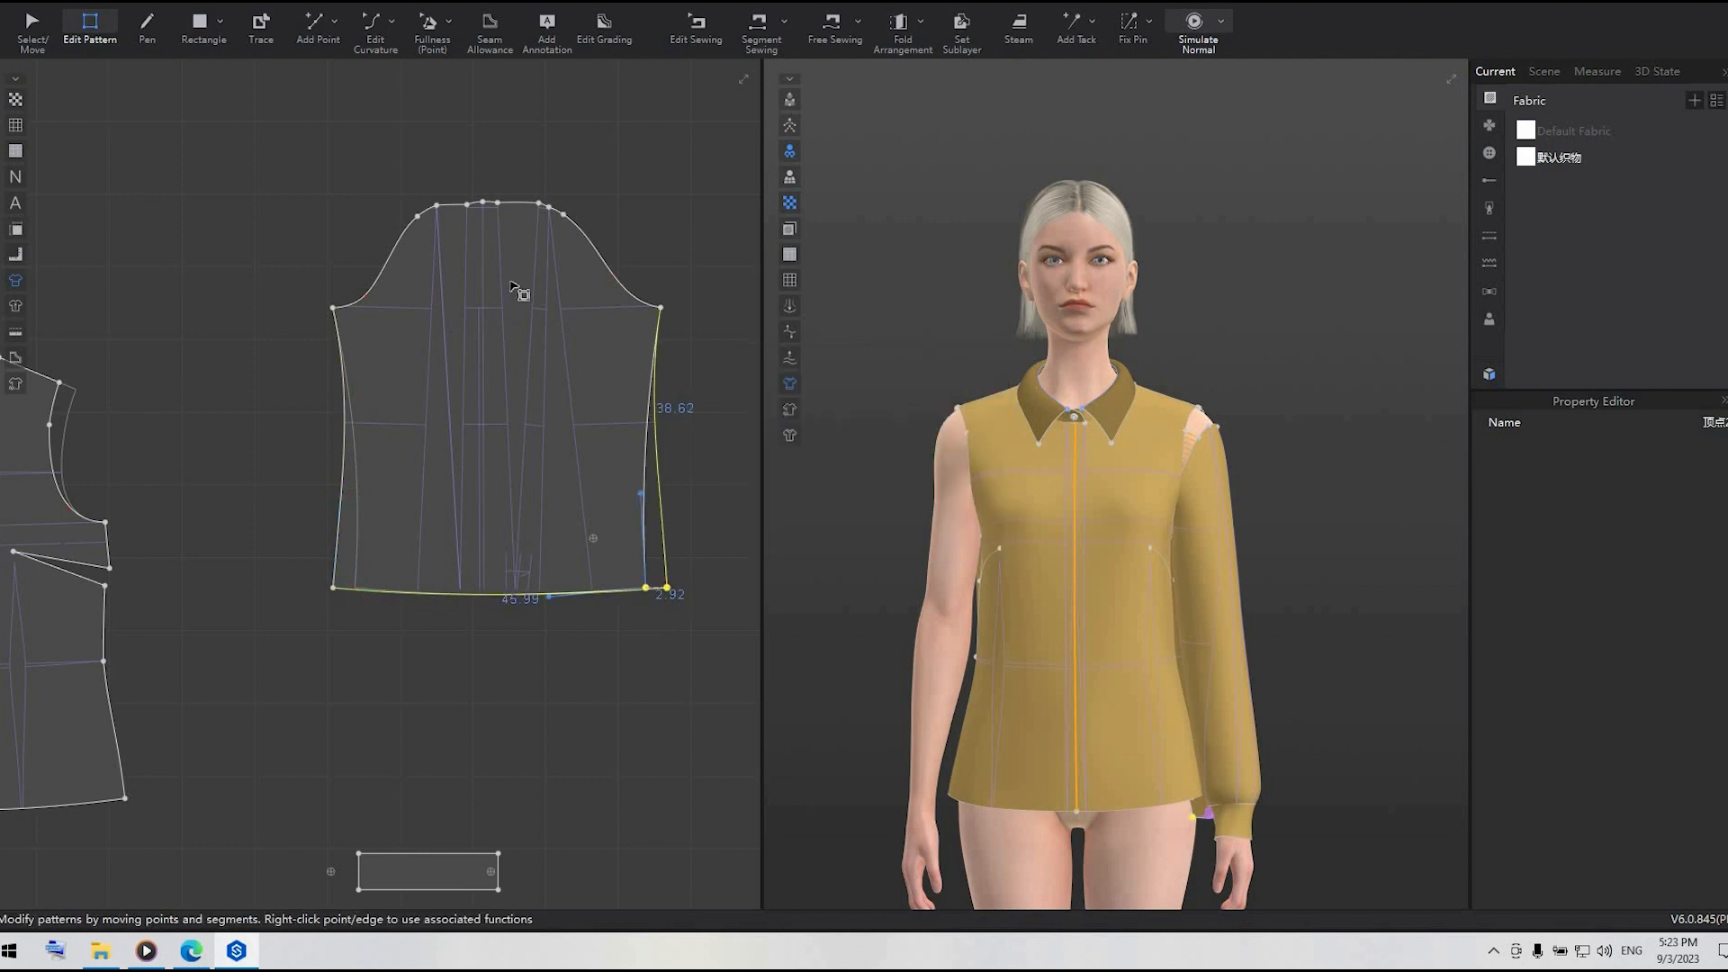
# - Add notches to the sleeve cap at the front and back points where the sewn lower segments end
pyautogui.scroll(2, 538, 389)
pyautogui.click(334, 20)
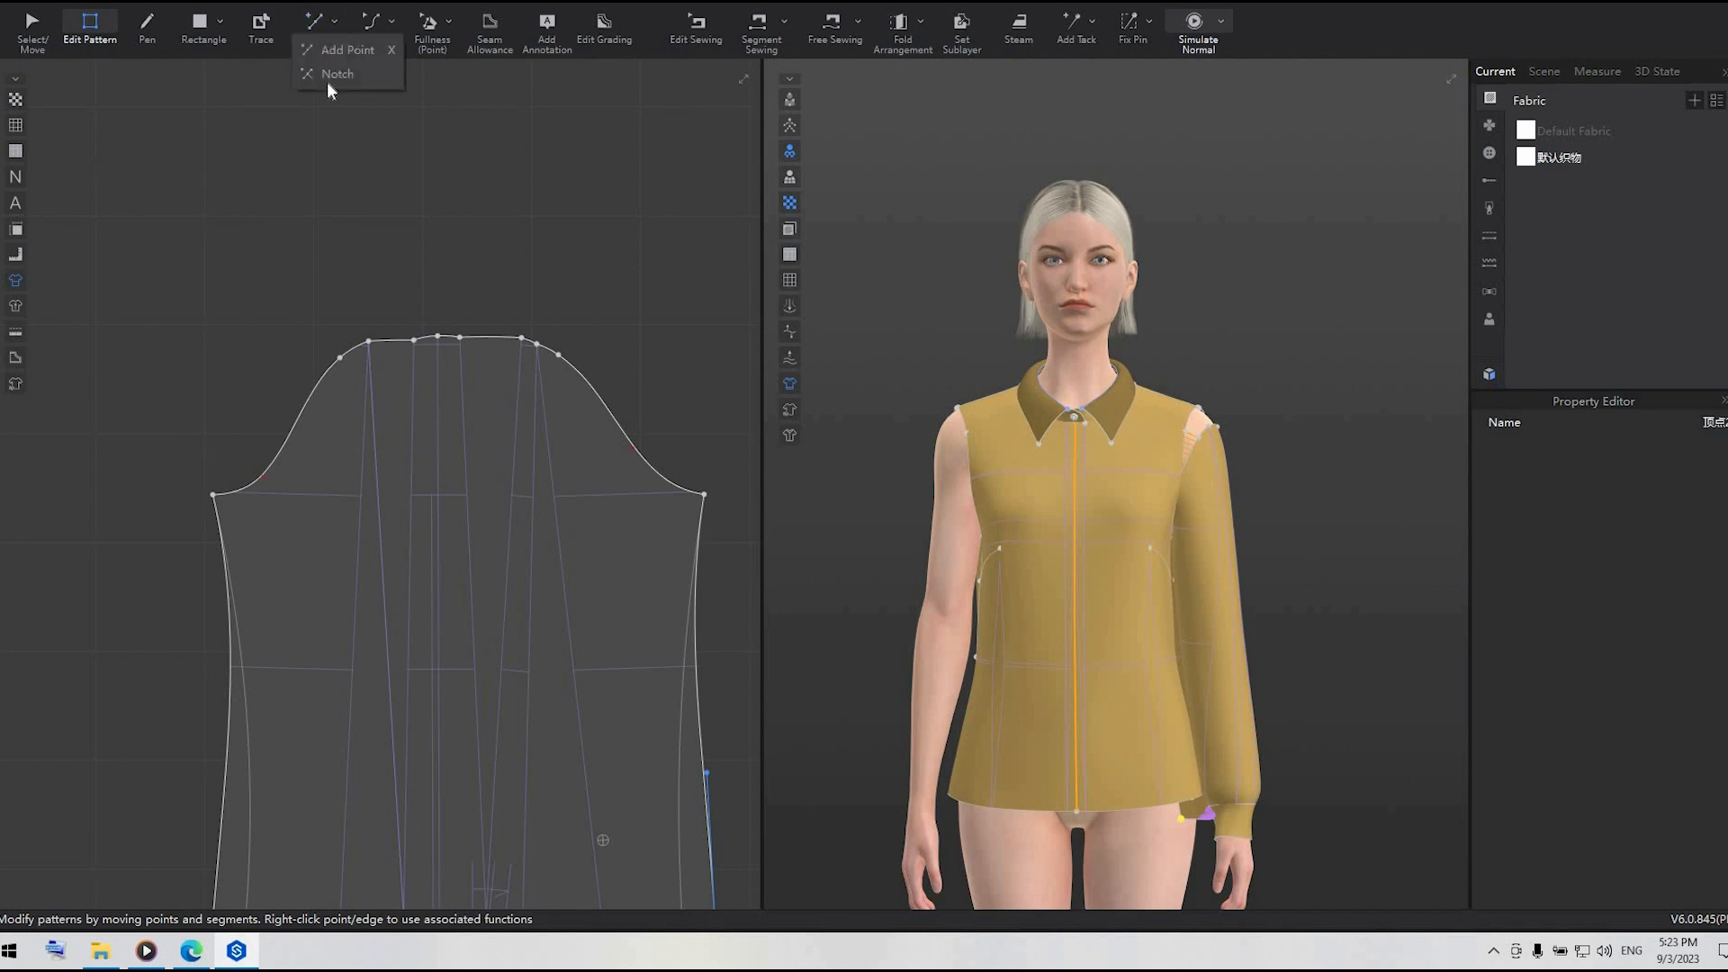
pyautogui.click(340, 79)
pyautogui.scroll(4, 290, 486)
pyautogui.scroll(-2, 453, 419)
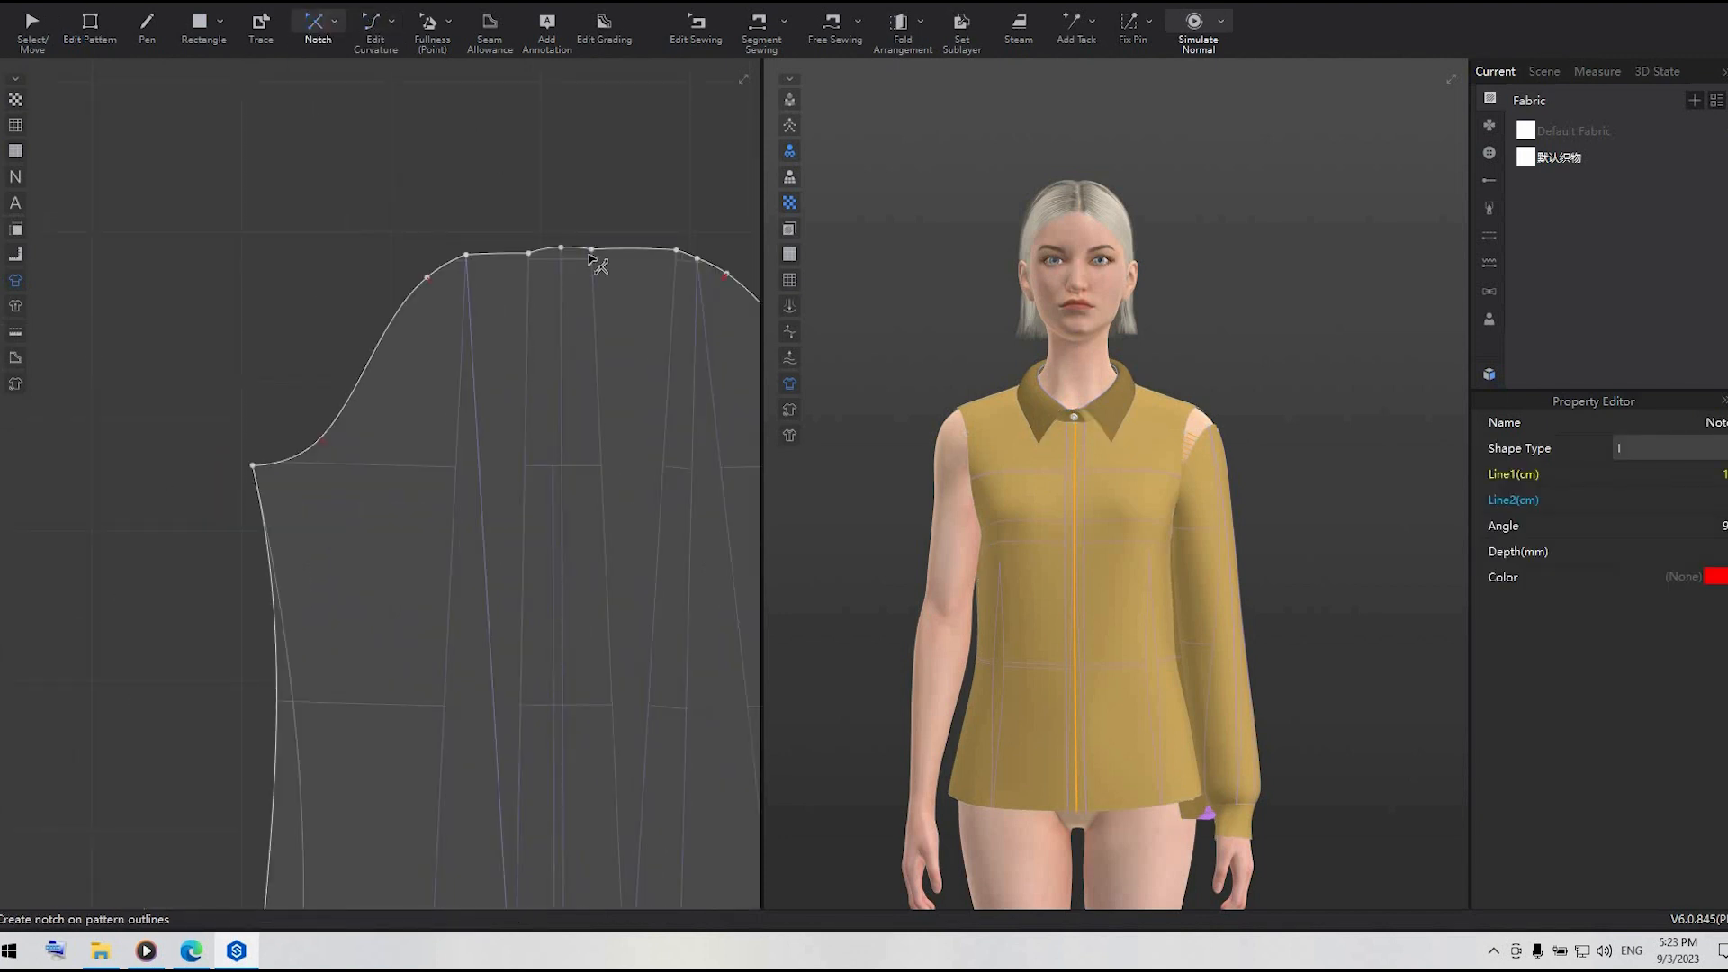
pyautogui.moveTo(455, 157); pyautogui.dragTo(296, 200, button='middle')
# - Delete the extra slash points along the upper sleeve cap, keeping only the top point between the two notches
pyautogui.click(90, 27)
pyautogui.click(372, 299)
pyautogui.press('Delete')
pyautogui.click(521, 296)
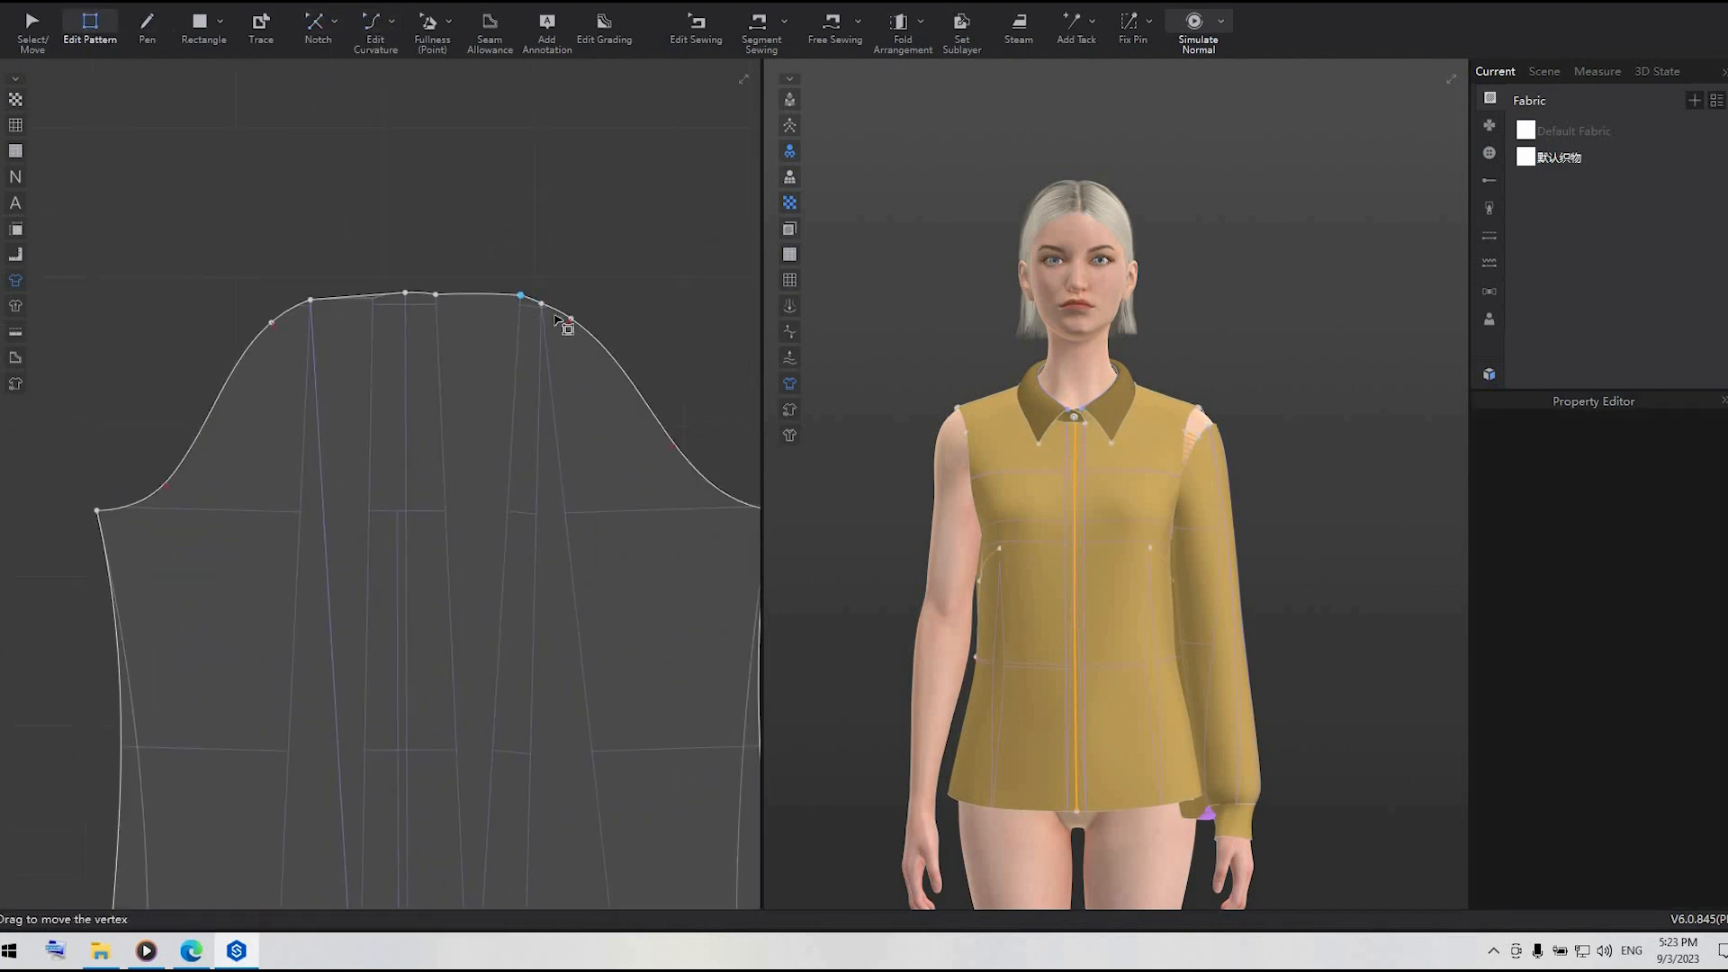
pyautogui.press('Delete')
pyautogui.click(542, 304)
pyautogui.press('Delete')
pyautogui.click(436, 295)
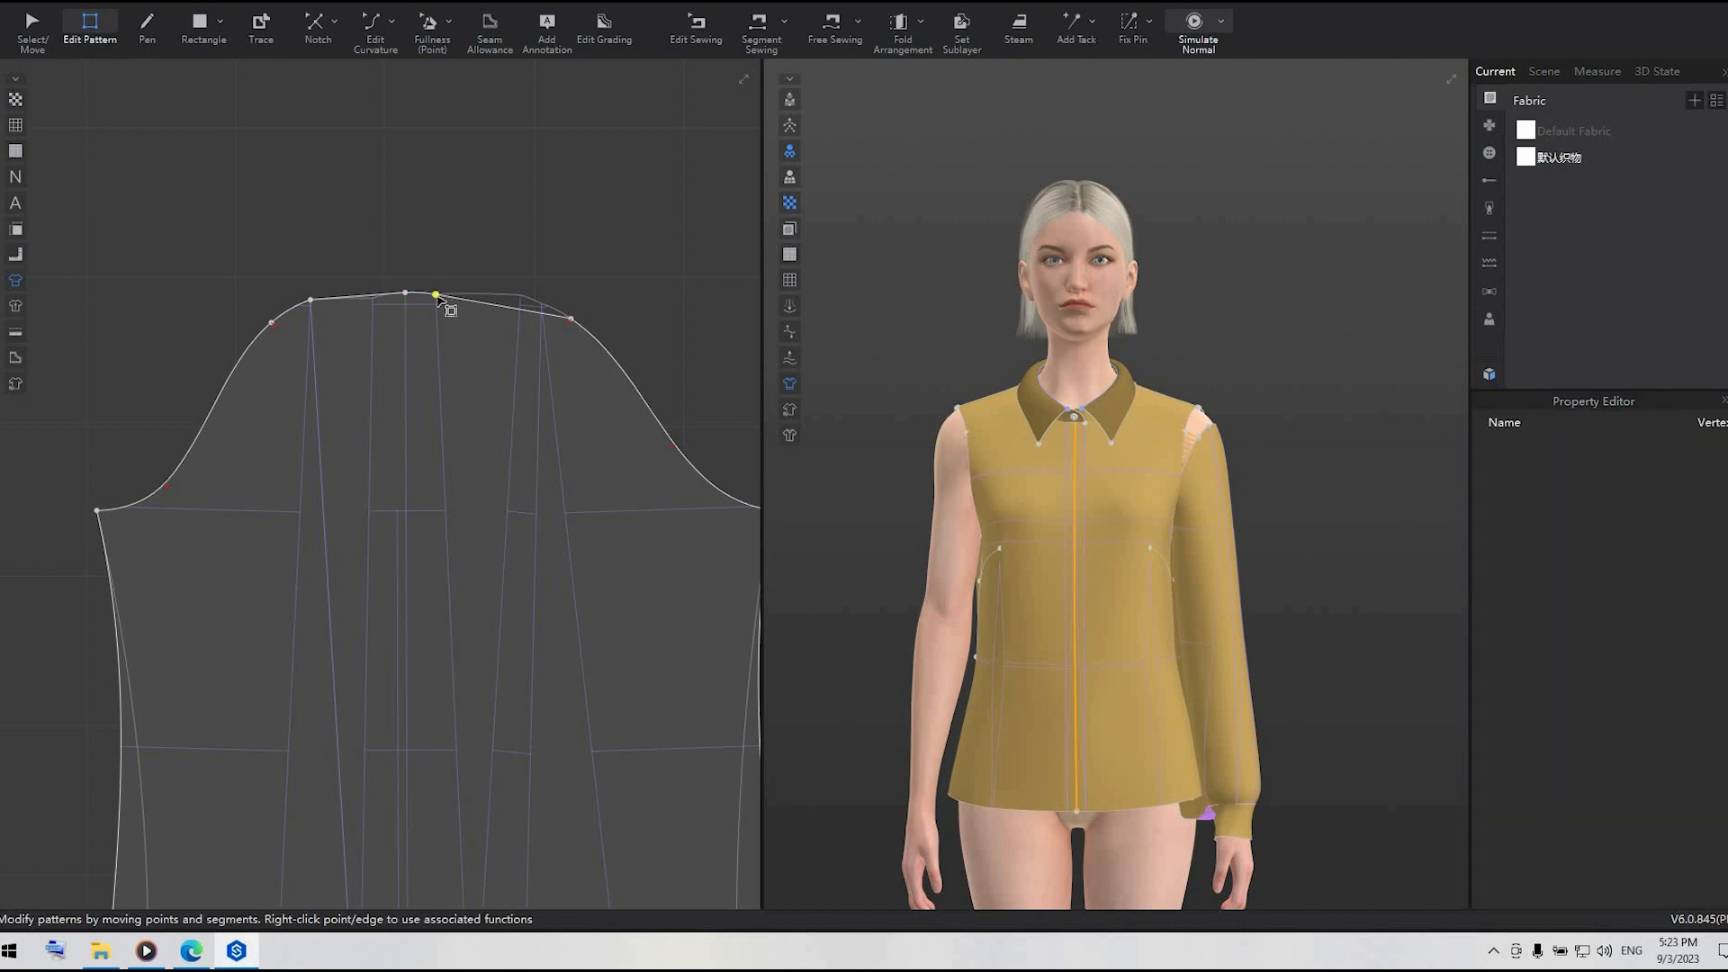
pyautogui.scroll(-4, 437, 296)
pyautogui.scroll(3, 438, 296)
pyautogui.press('Delete')
pyautogui.click(326, 300)
pyautogui.press('Delete')
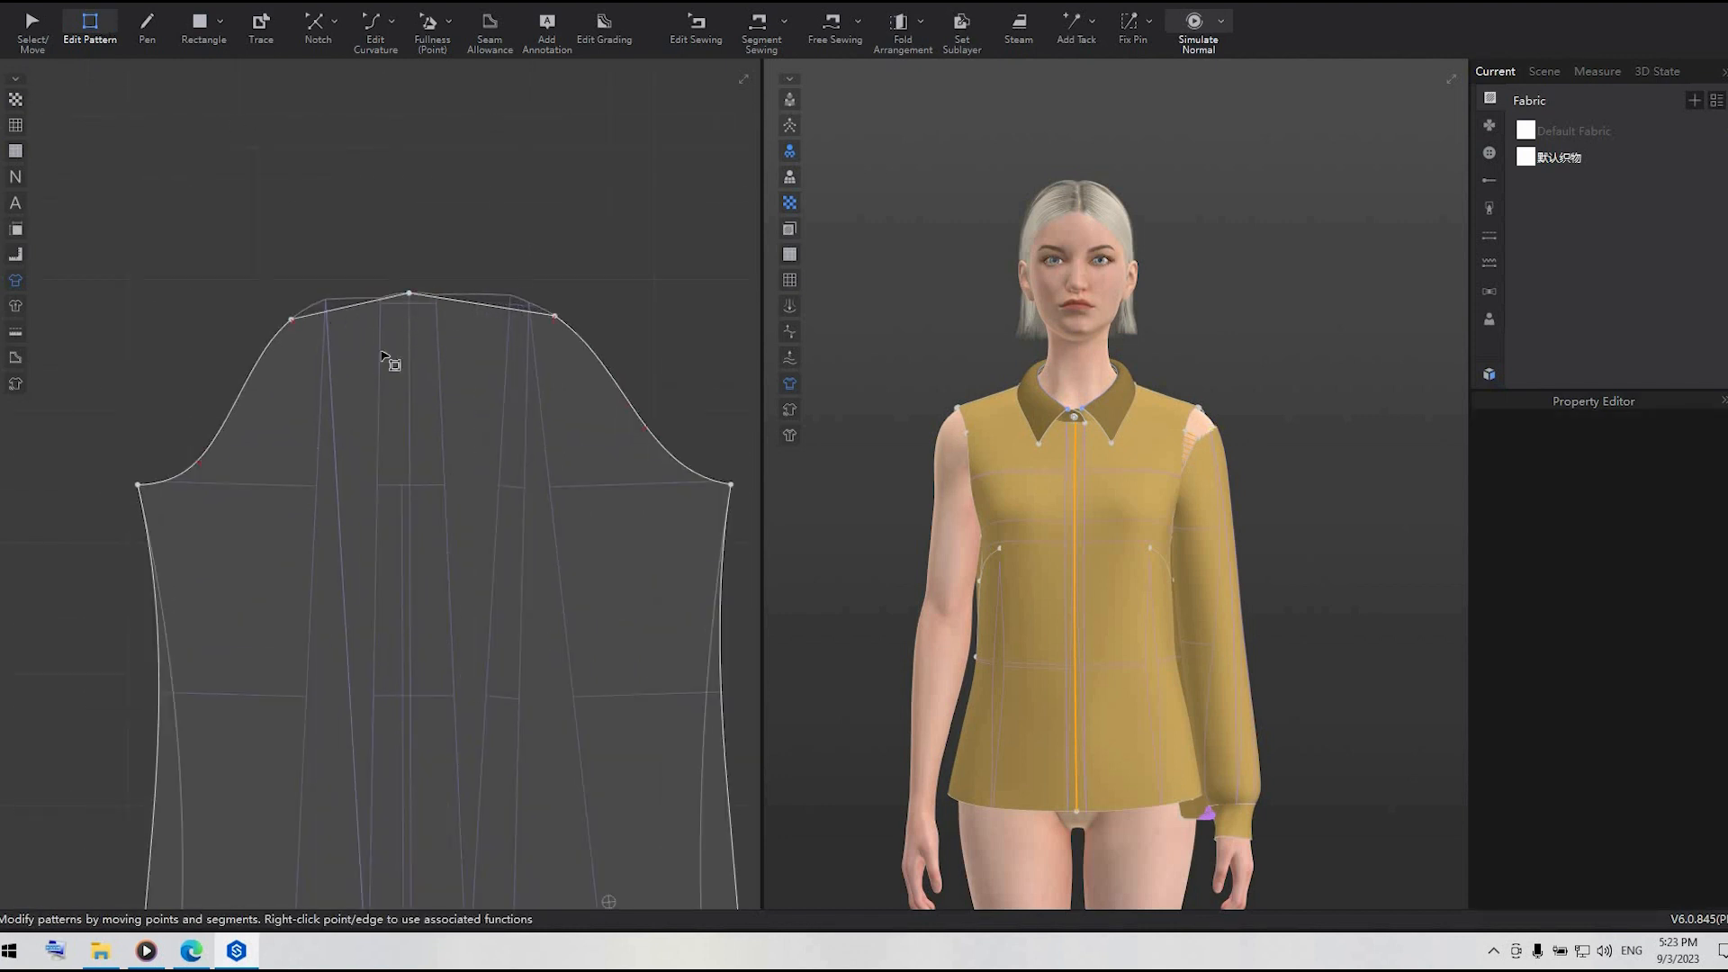
# - Raise and notch the sleeve cap's top point, and curve the two adjoining upper cap segments outward into a rounded crown
pyautogui.moveTo(410, 294); pyautogui.dragTo(490, 271)
pyautogui.click(318, 29)
pyautogui.press('c')
pyautogui.moveTo(360, 282); pyautogui.dragTo(353, 271)
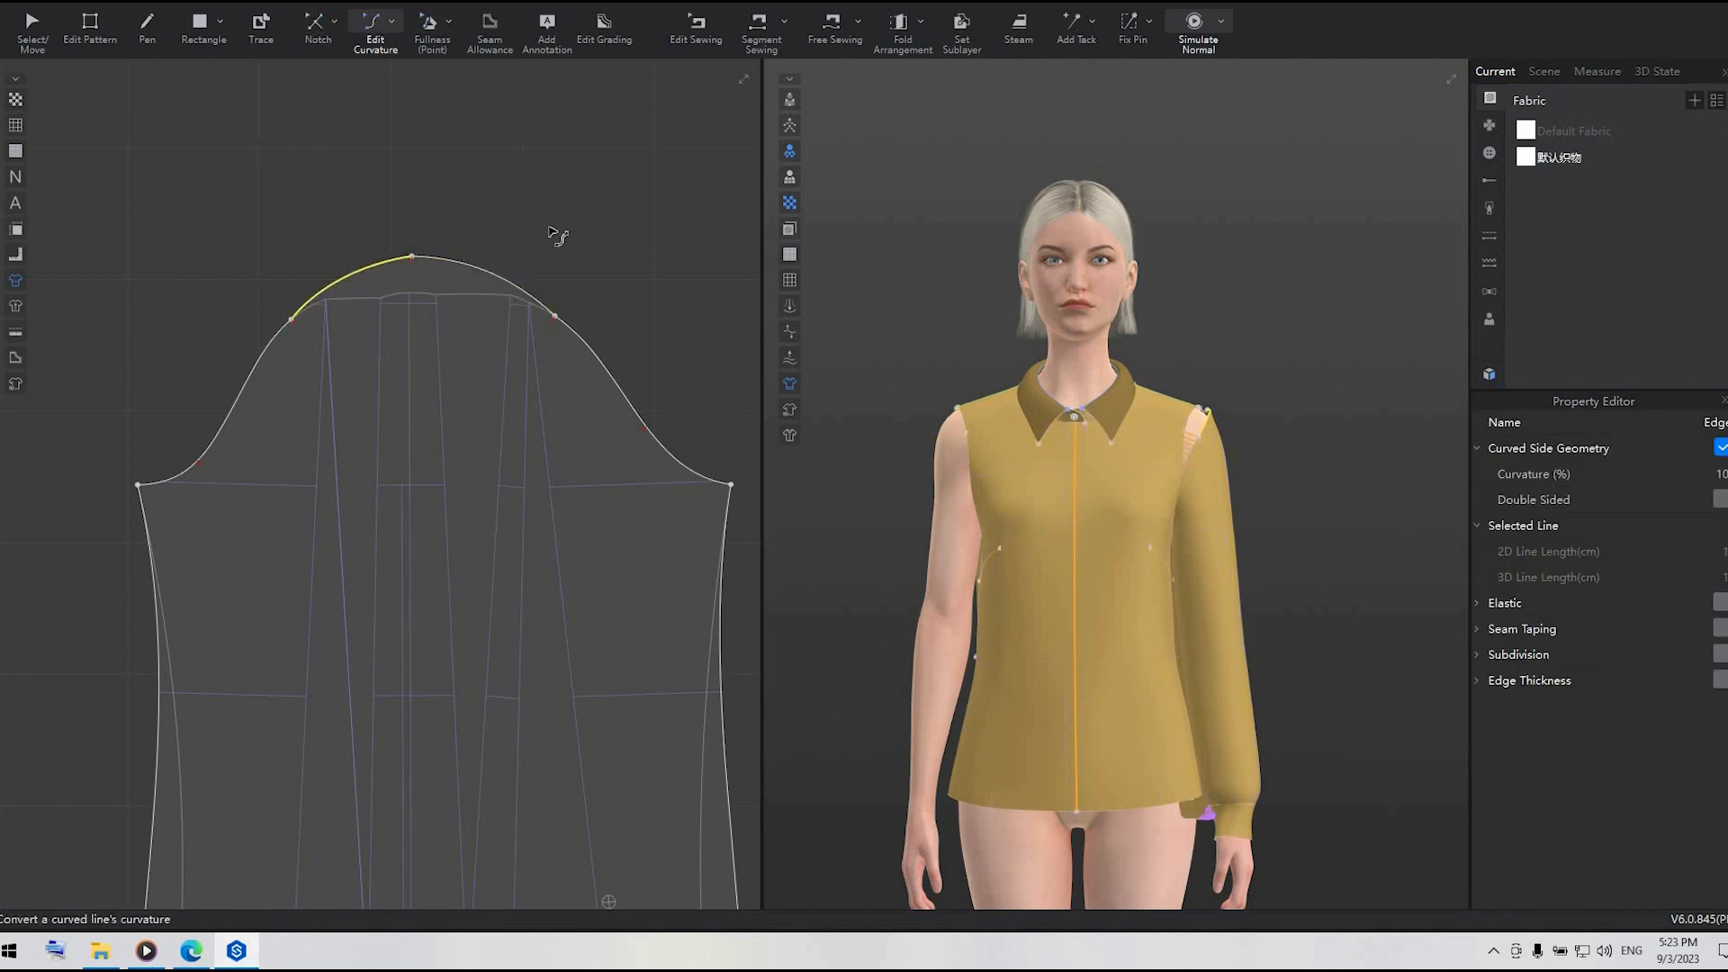
pyautogui.click(558, 235)
pyautogui.click(621, 385)
pyautogui.click(618, 289)
pyautogui.scroll(-3, 618, 285)
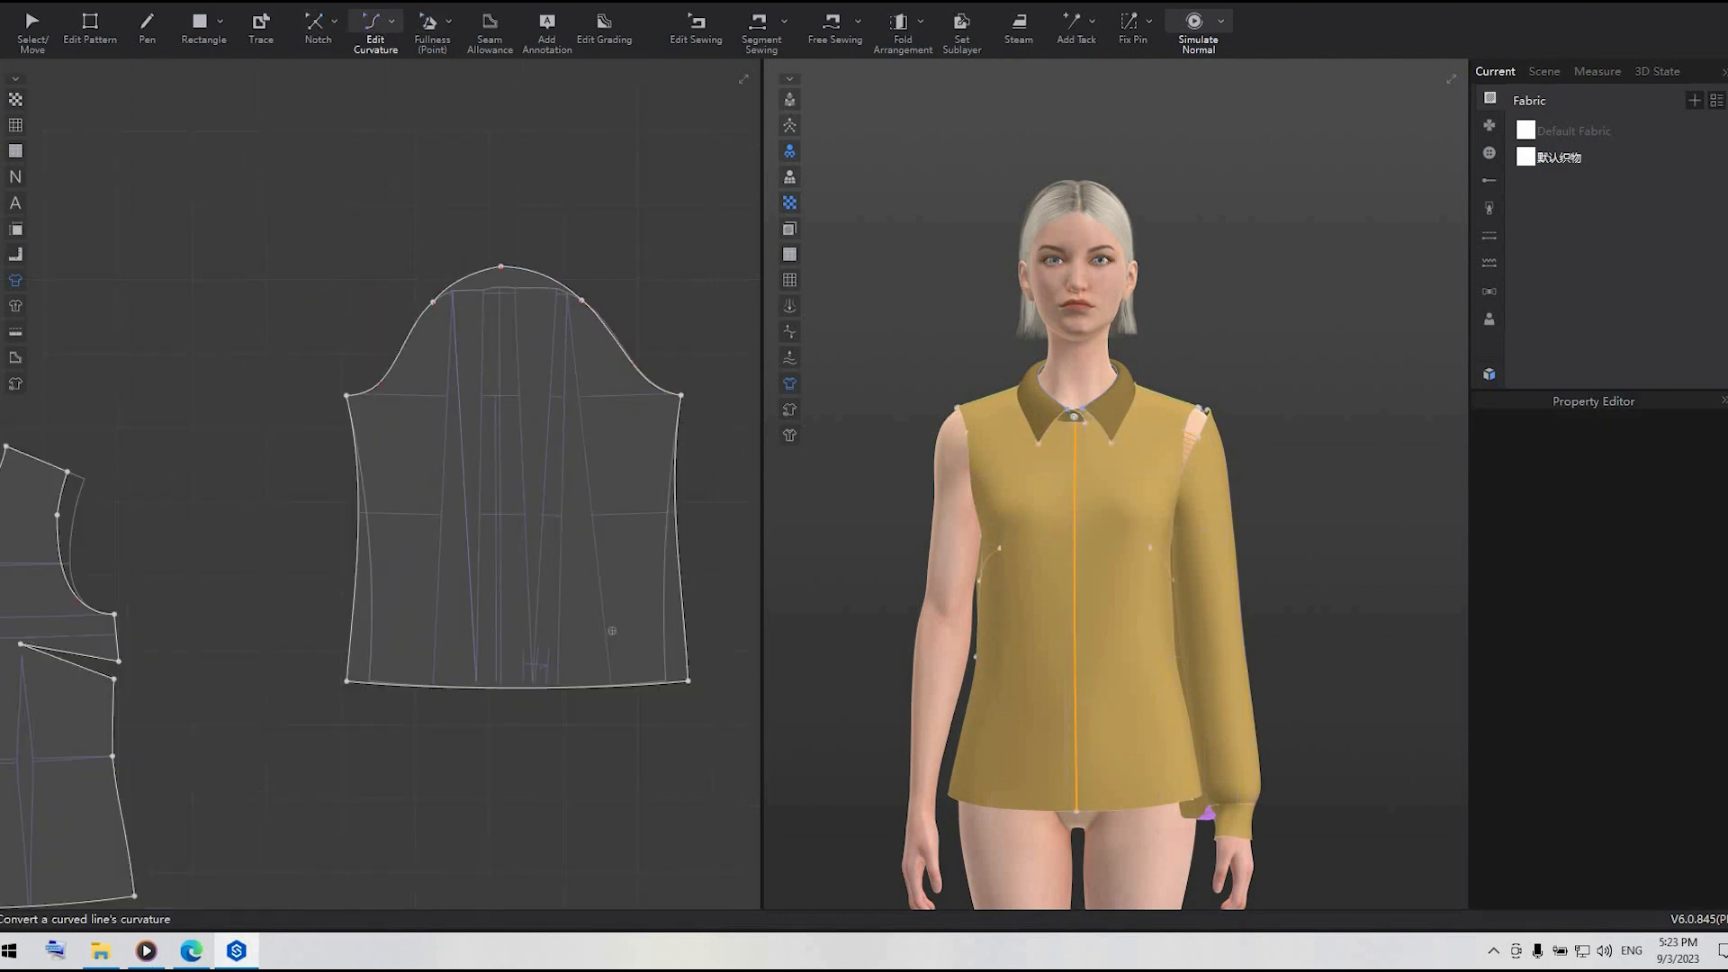
# - Sew the upper front and back sleeve cap segments to the matching upper armhole segments of the panels with Free Sewing
pyautogui.click(833, 27)
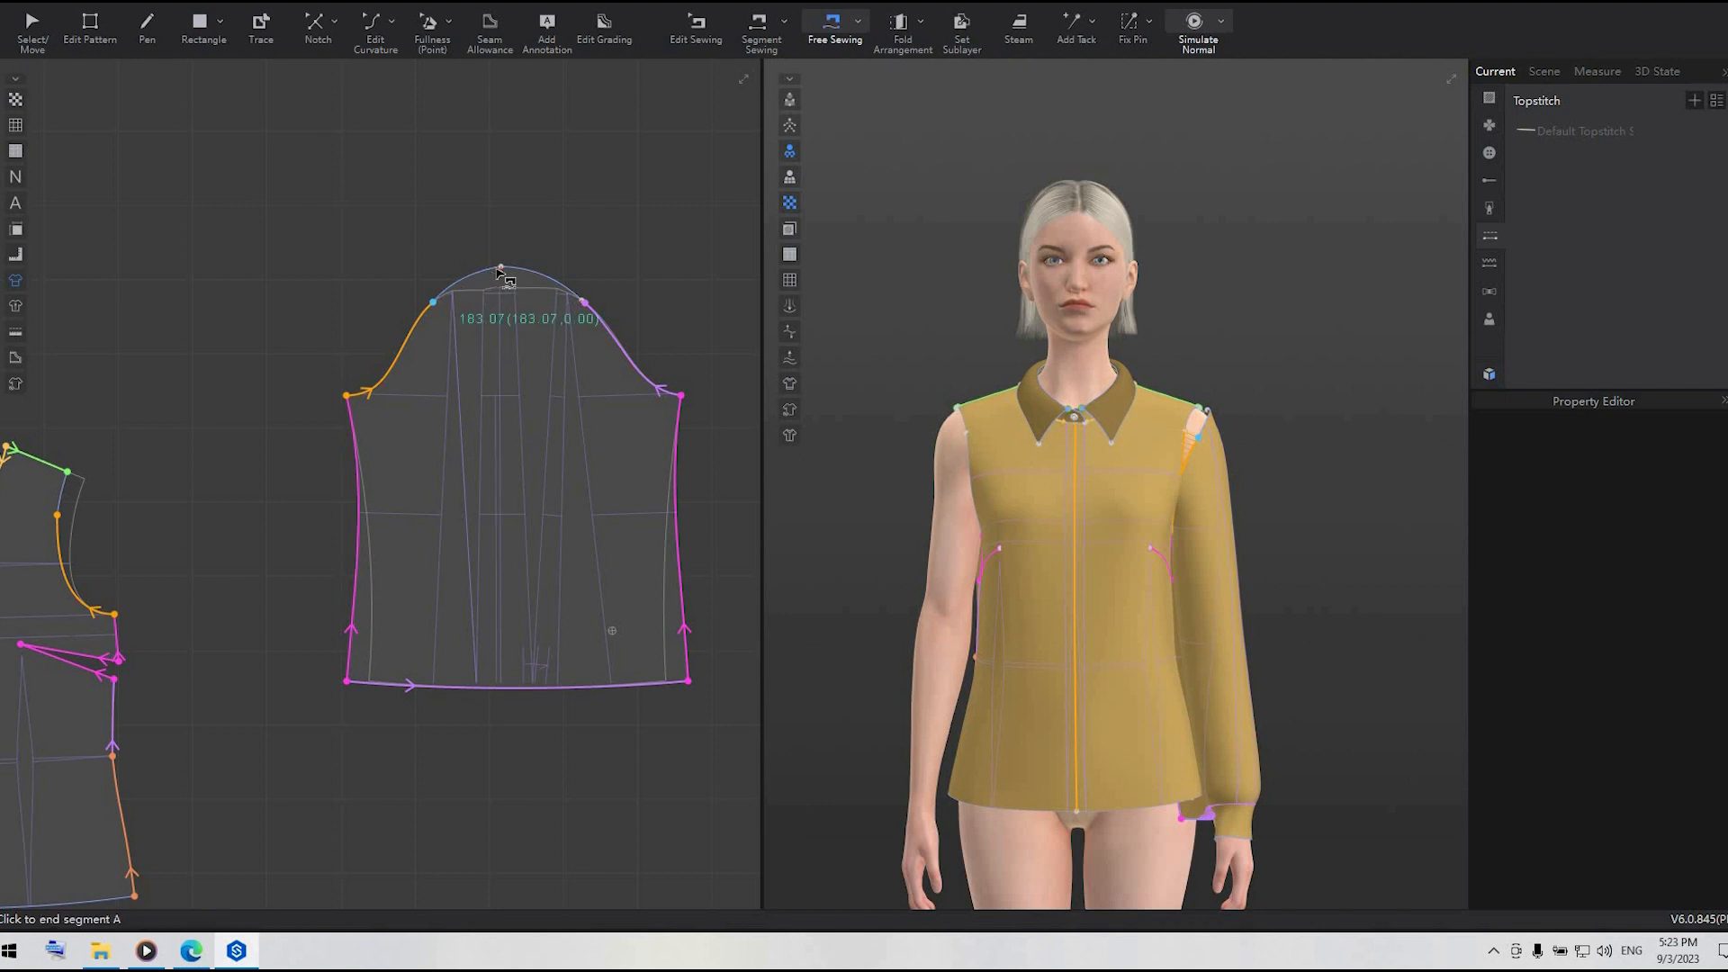
pyautogui.click(74, 488)
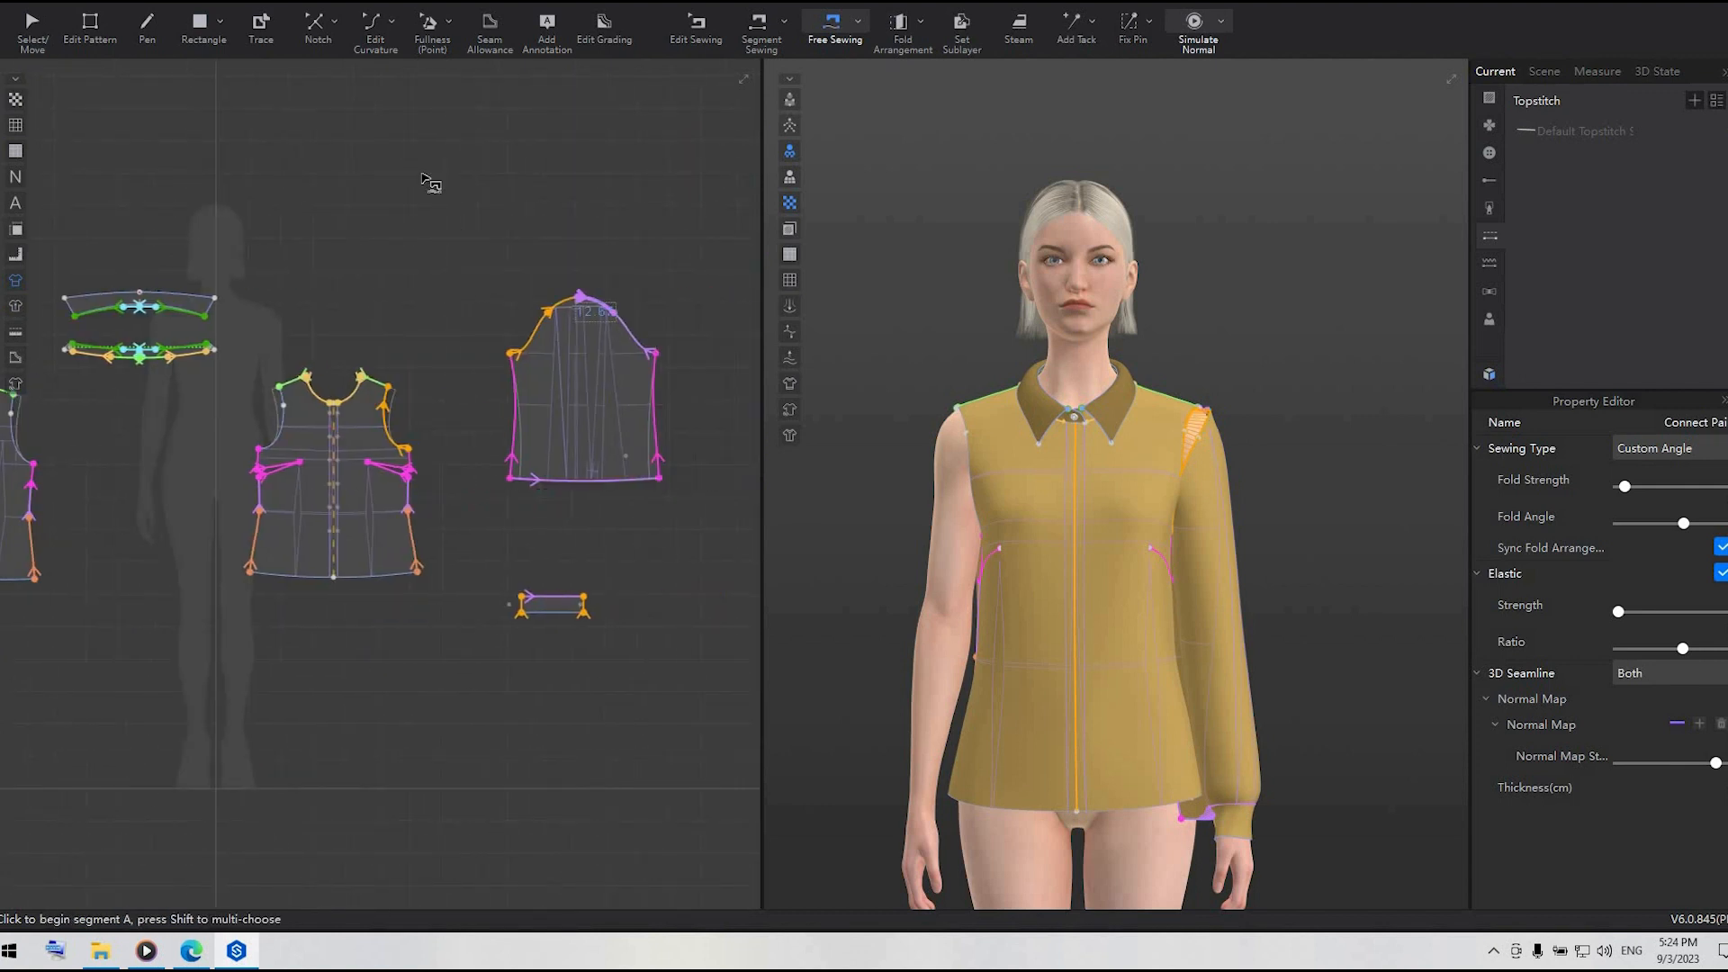
# - Simulate the garment and pull the sewn sleeve outward to settle its gathered cap
pyautogui.press('space')
pyautogui.click(1219, 456)
pyautogui.press('space')
# - Change the avatar's pose from I to the one with arms held away from the body while simulating the garment
pyautogui.scroll(-5, 494, 661)
pyautogui.scroll(-5, 1305, 702)
pyautogui.moveTo(1123, 733); pyautogui.dragTo(1097, 596, button='middle')
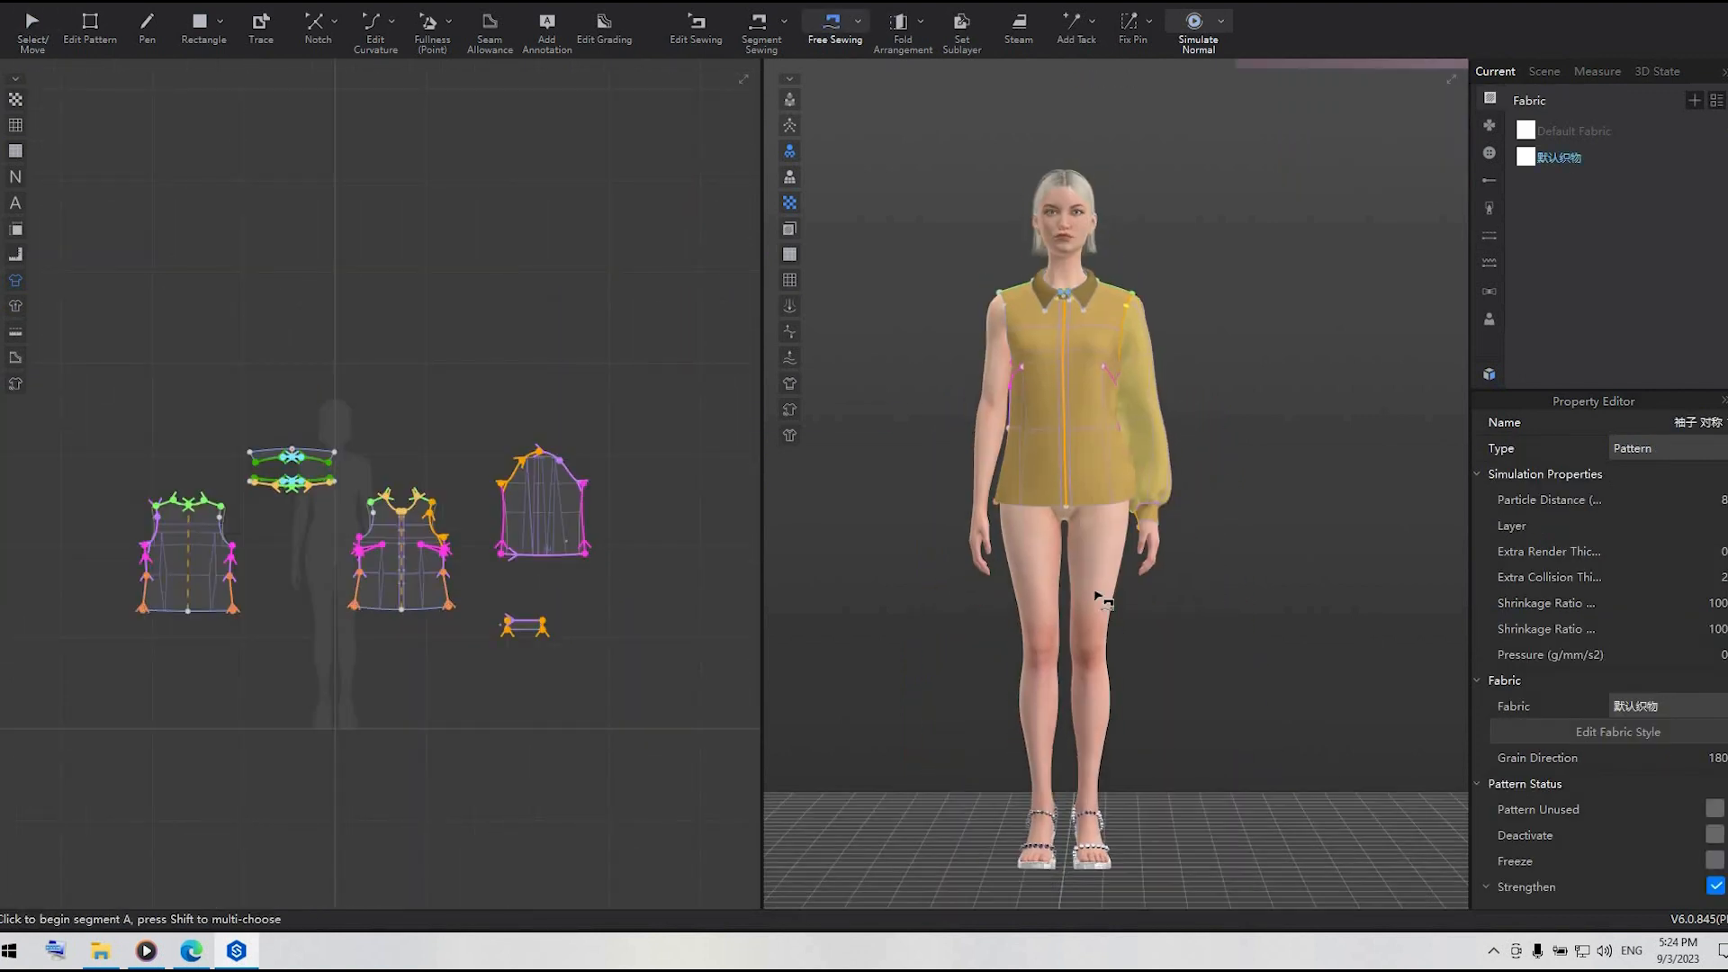
pyautogui.press('q')
pyautogui.click(1058, 632)
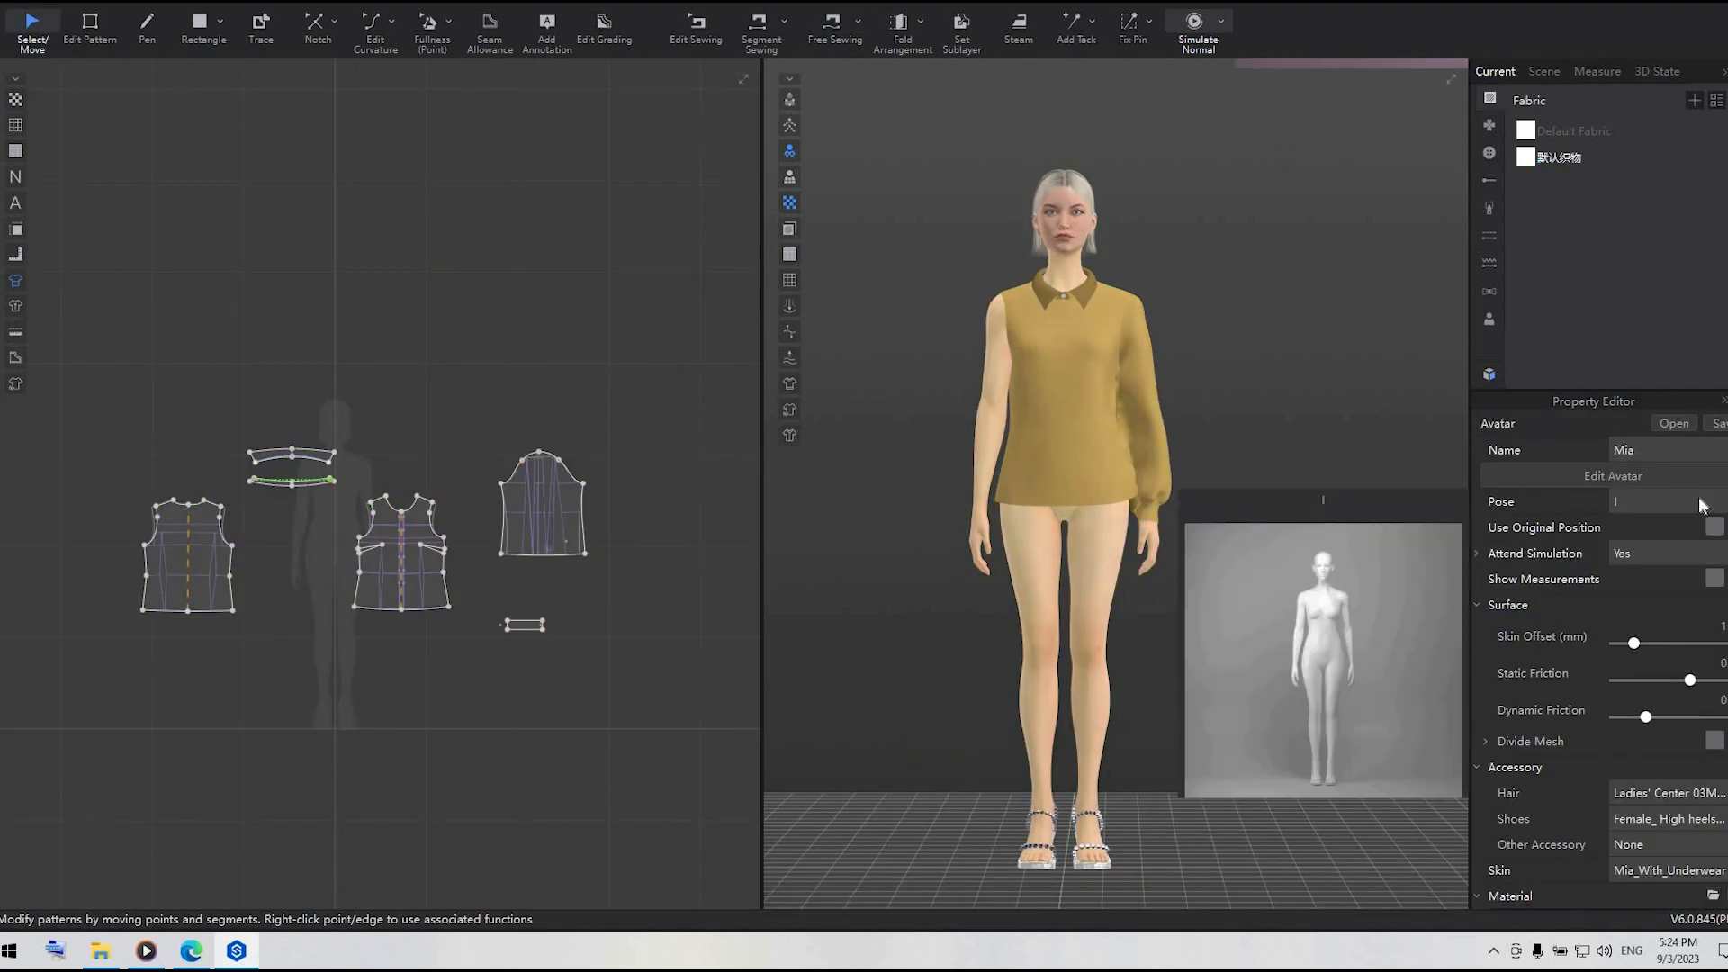
pyautogui.press('space')
pyautogui.click(1702, 502)
pyautogui.click(1702, 543)
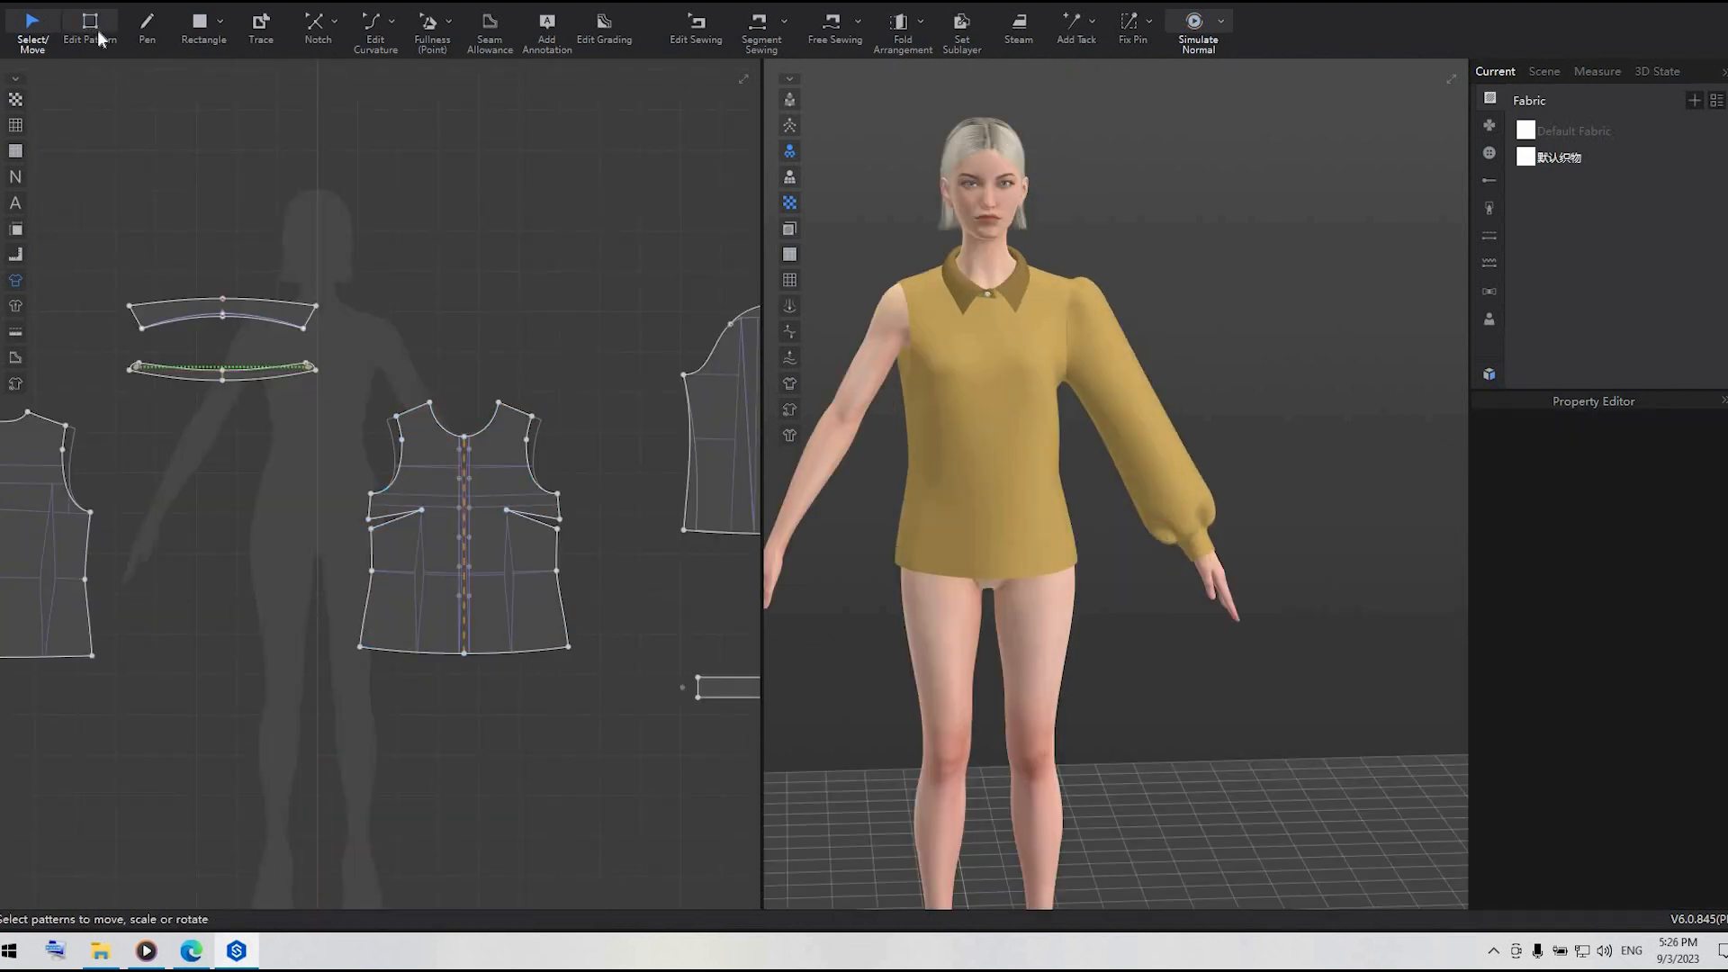
pyautogui.click(90, 32)
pyautogui.moveTo(506, 655); pyautogui.dragTo(509, 672)
pyautogui.rightClick(506, 680)
pyautogui.write('15')
pyautogui.press('Return')
pyautogui.hotkey('ctrl', 'z')
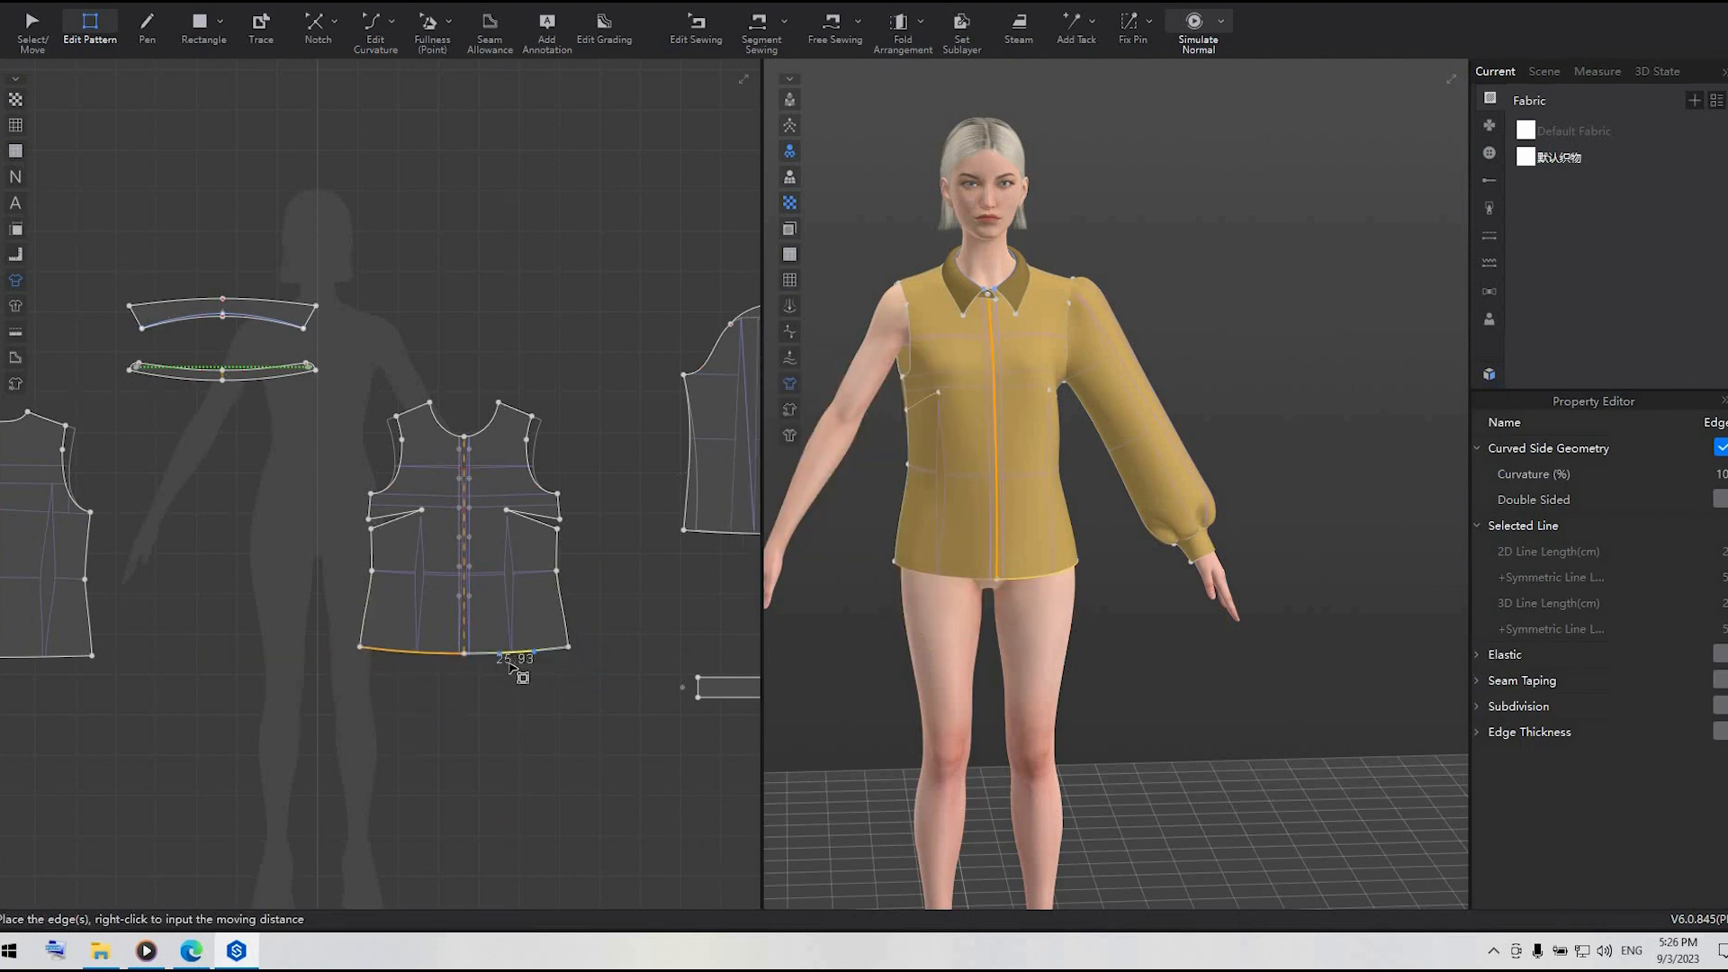
# - Lengthen the body by moving the front and back panels' hem edges down 18 cm
pyautogui.rightClick(510, 673)
pyautogui.write('18')
pyautogui.press('Return')
pyautogui.scroll(-2, 510, 675)
pyautogui.moveTo(405, 680); pyautogui.dragTo(608, 666, button='middle')
pyautogui.moveTo(338, 646); pyautogui.dragTo(340, 677)
pyautogui.rightClick(339, 677)
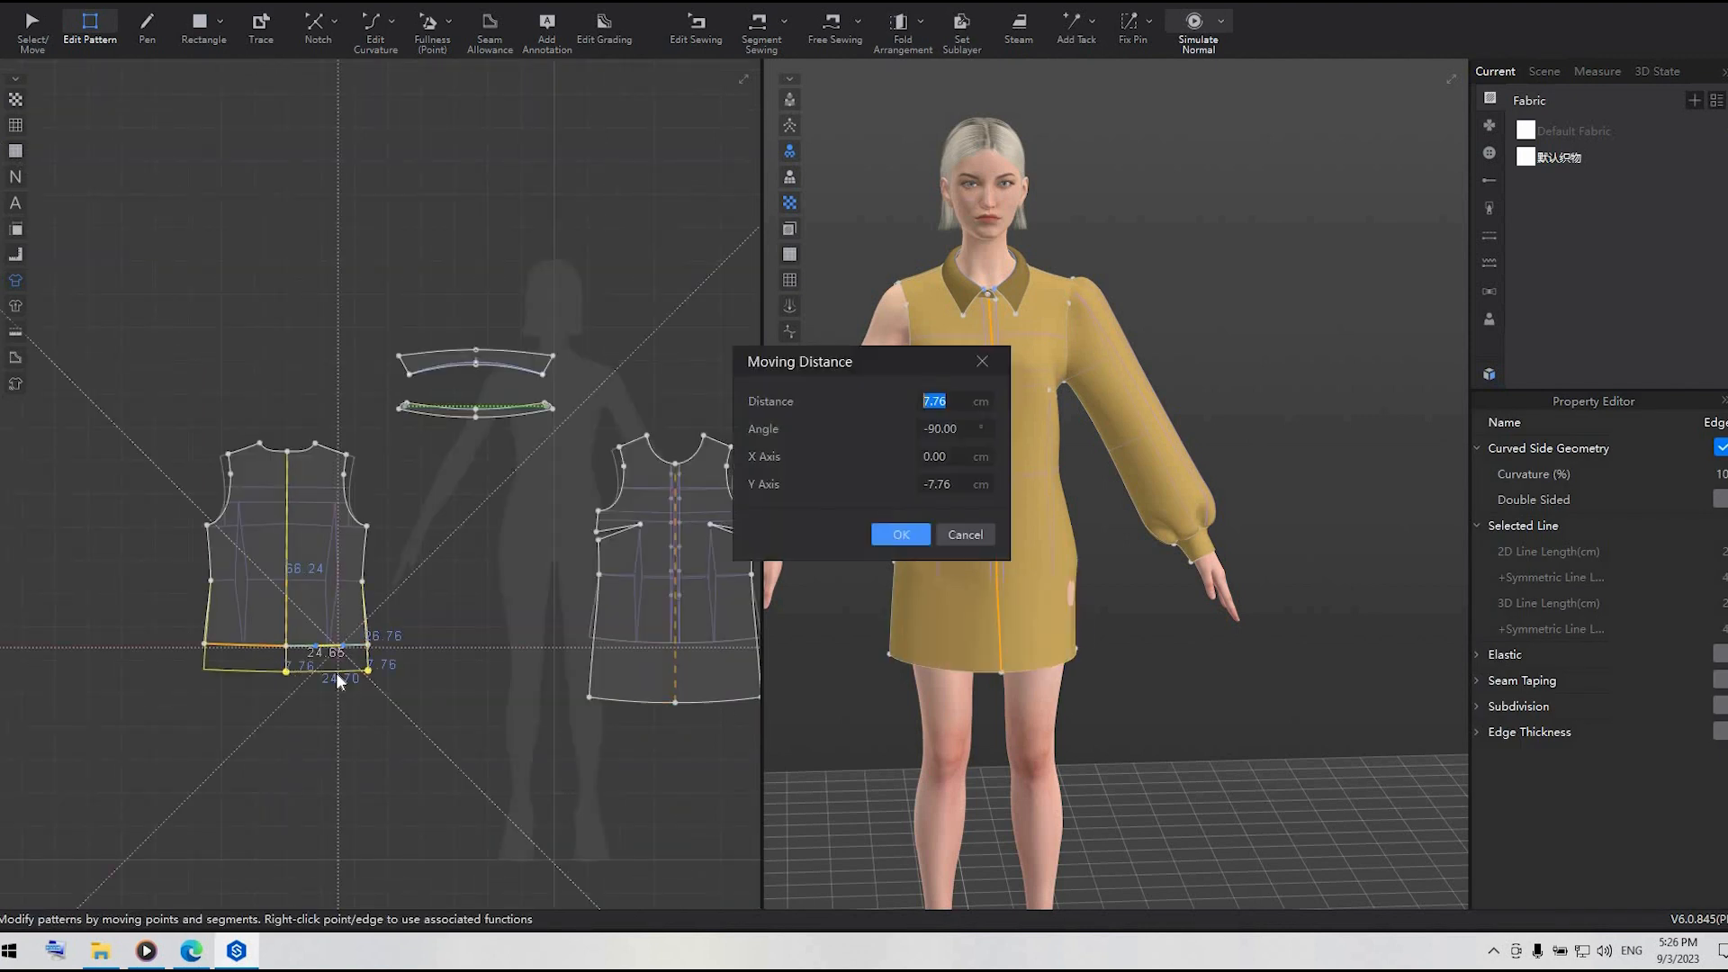
pyautogui.write('18')
pyautogui.press('Return')
# - Delete the waist-level points from the body panels' side seams so they run straight to the hem
pyautogui.click(362, 583)
pyautogui.press('Delete')
pyautogui.moveTo(721, 581); pyautogui.dragTo(593, 584, button='middle')
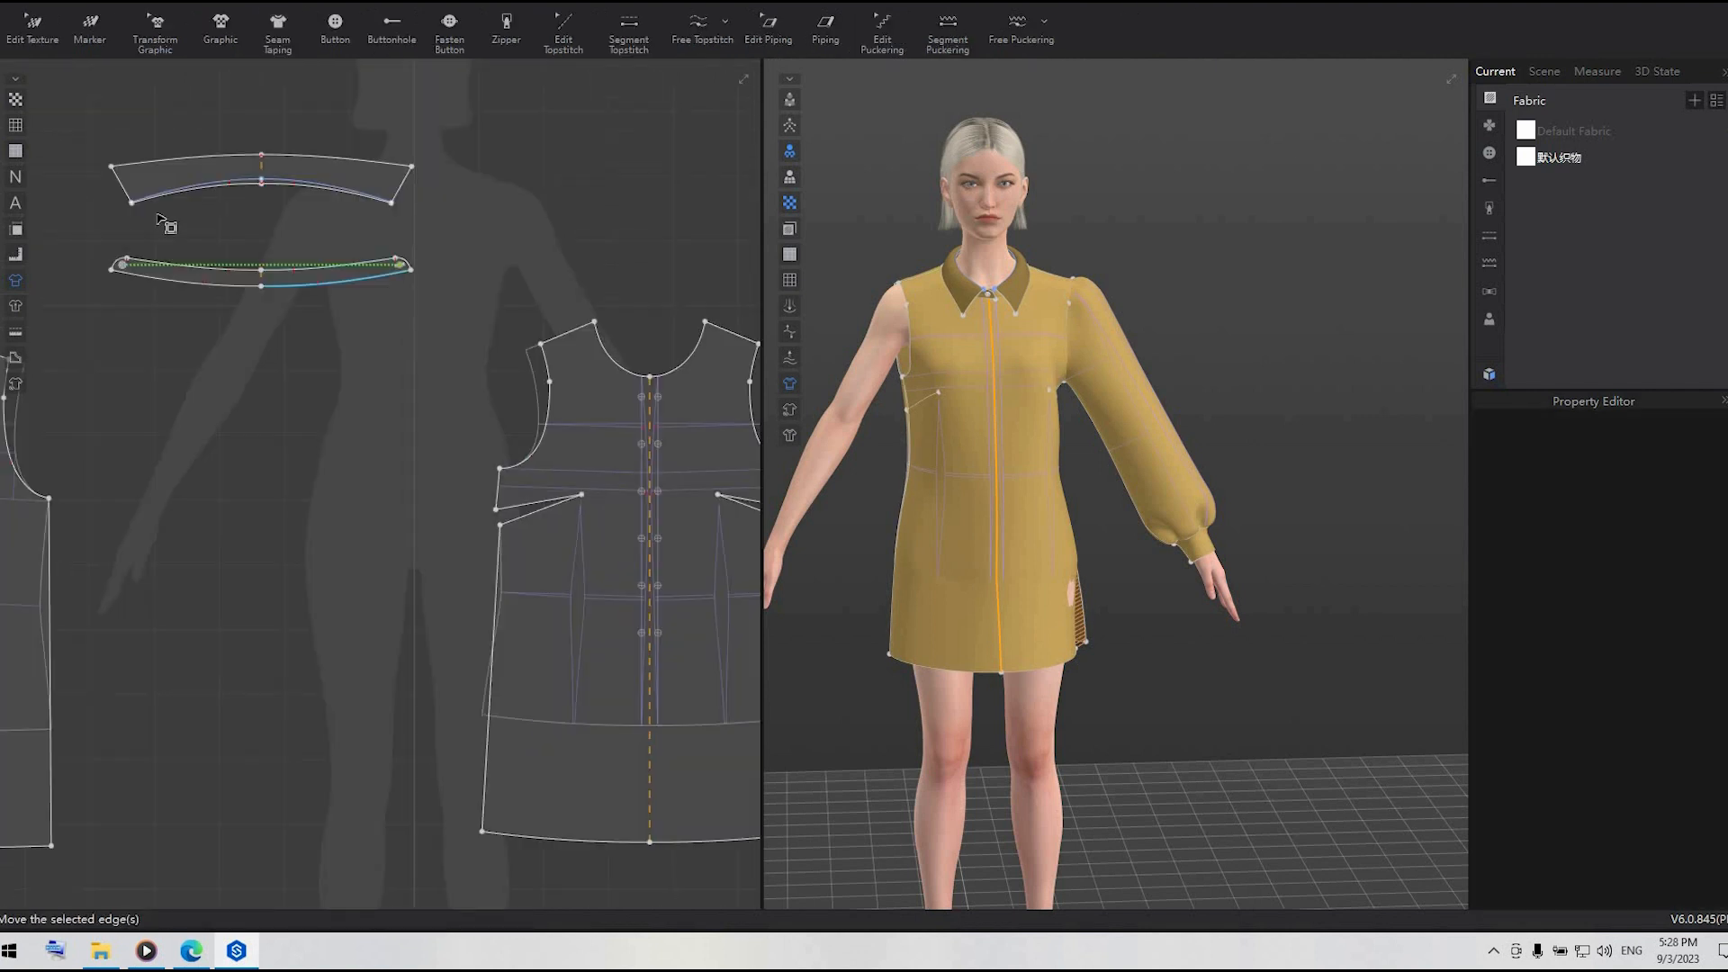
# - Delete the button and buttonhole from the collar stand
pyautogui.press('b')
pyautogui.moveTo(145, 292); pyautogui.dragTo(145, 292)
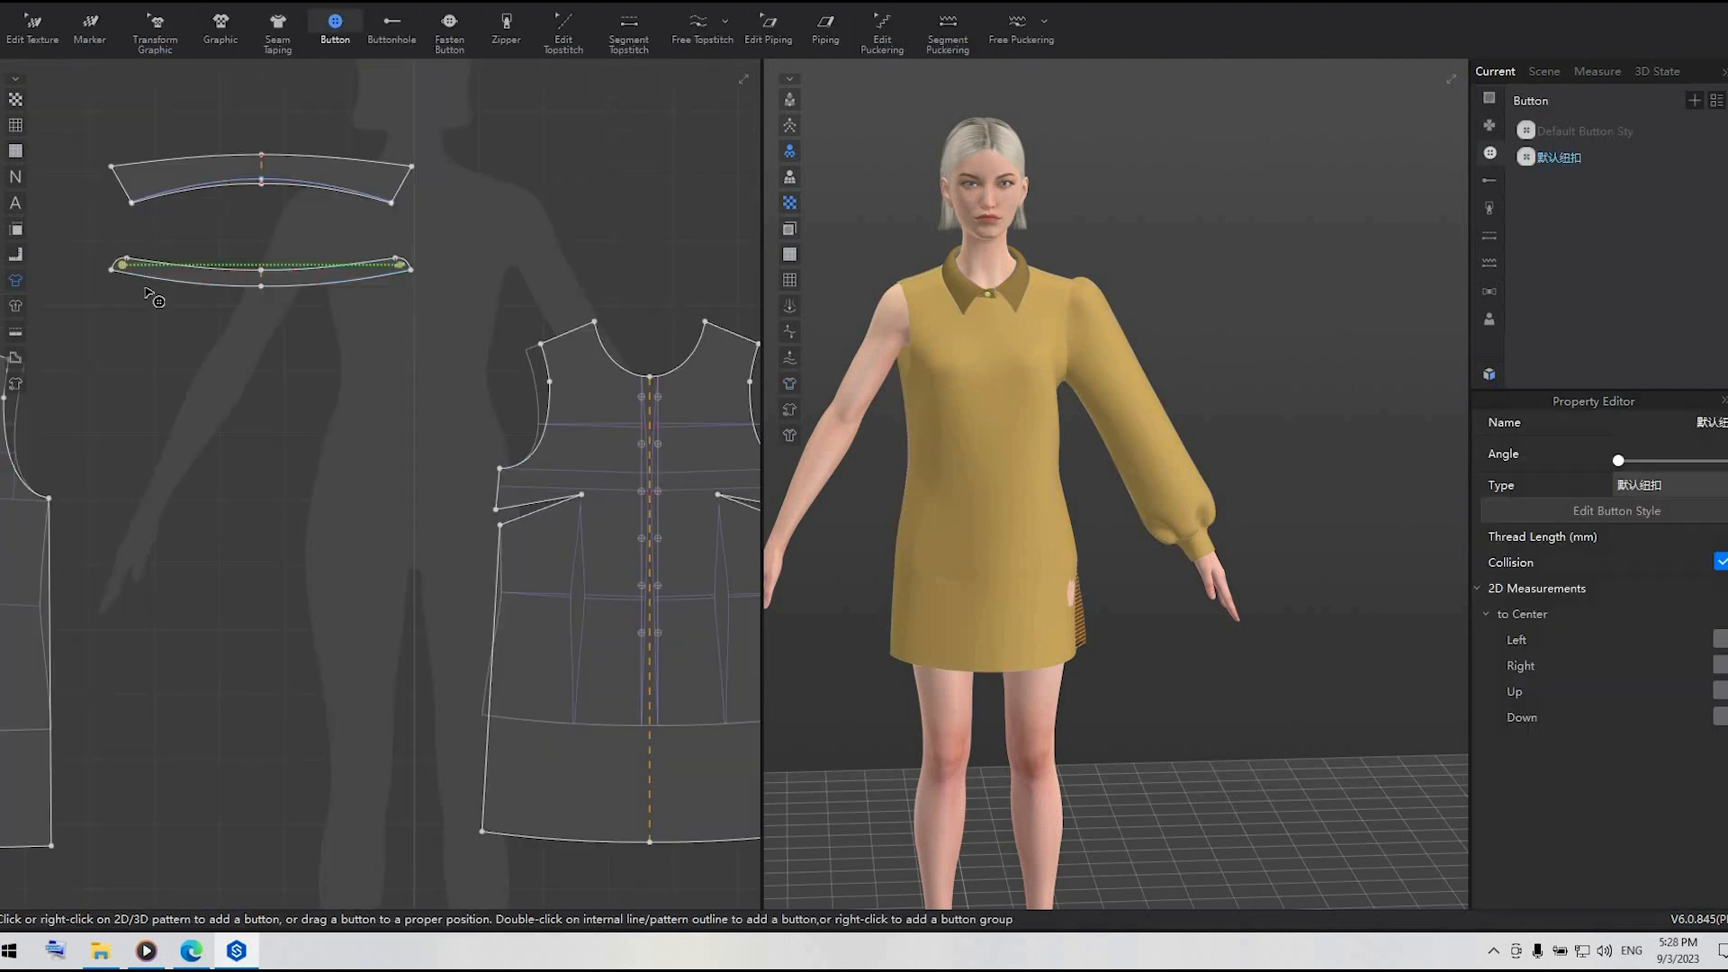
pyautogui.press('Delete')
pyautogui.press('h')
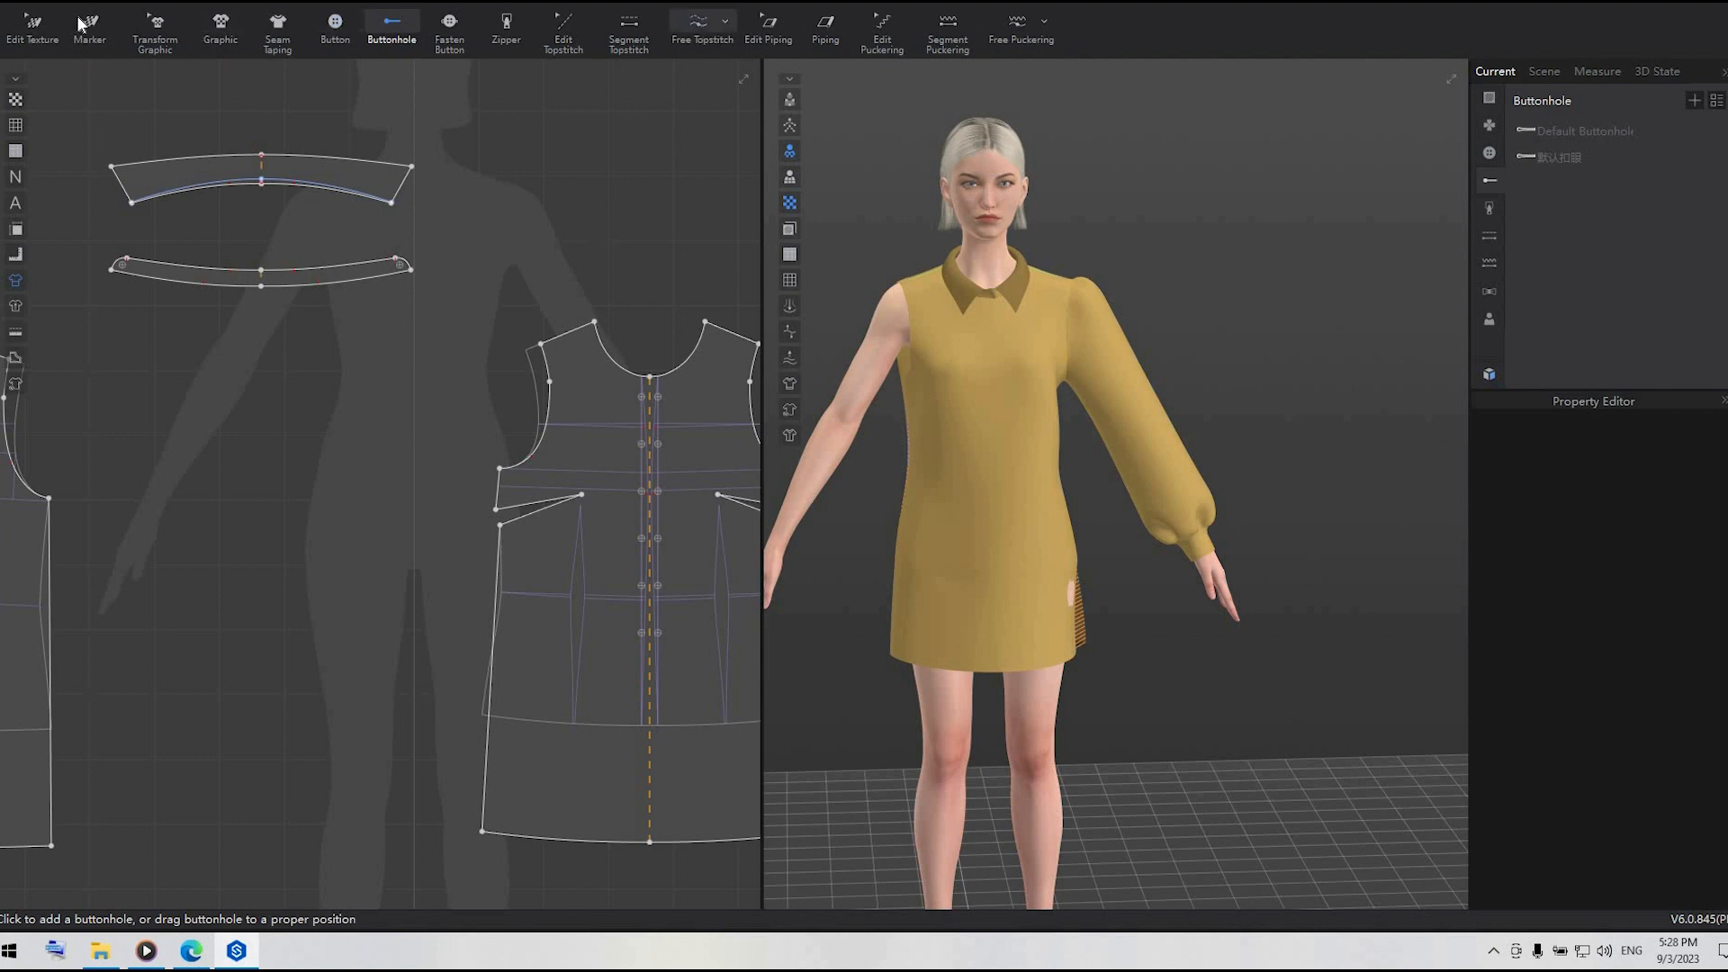
# - Simulate the lengthened garment and pull its hem outward beside the open side seam to close the gap
pyautogui.click(174, 3)
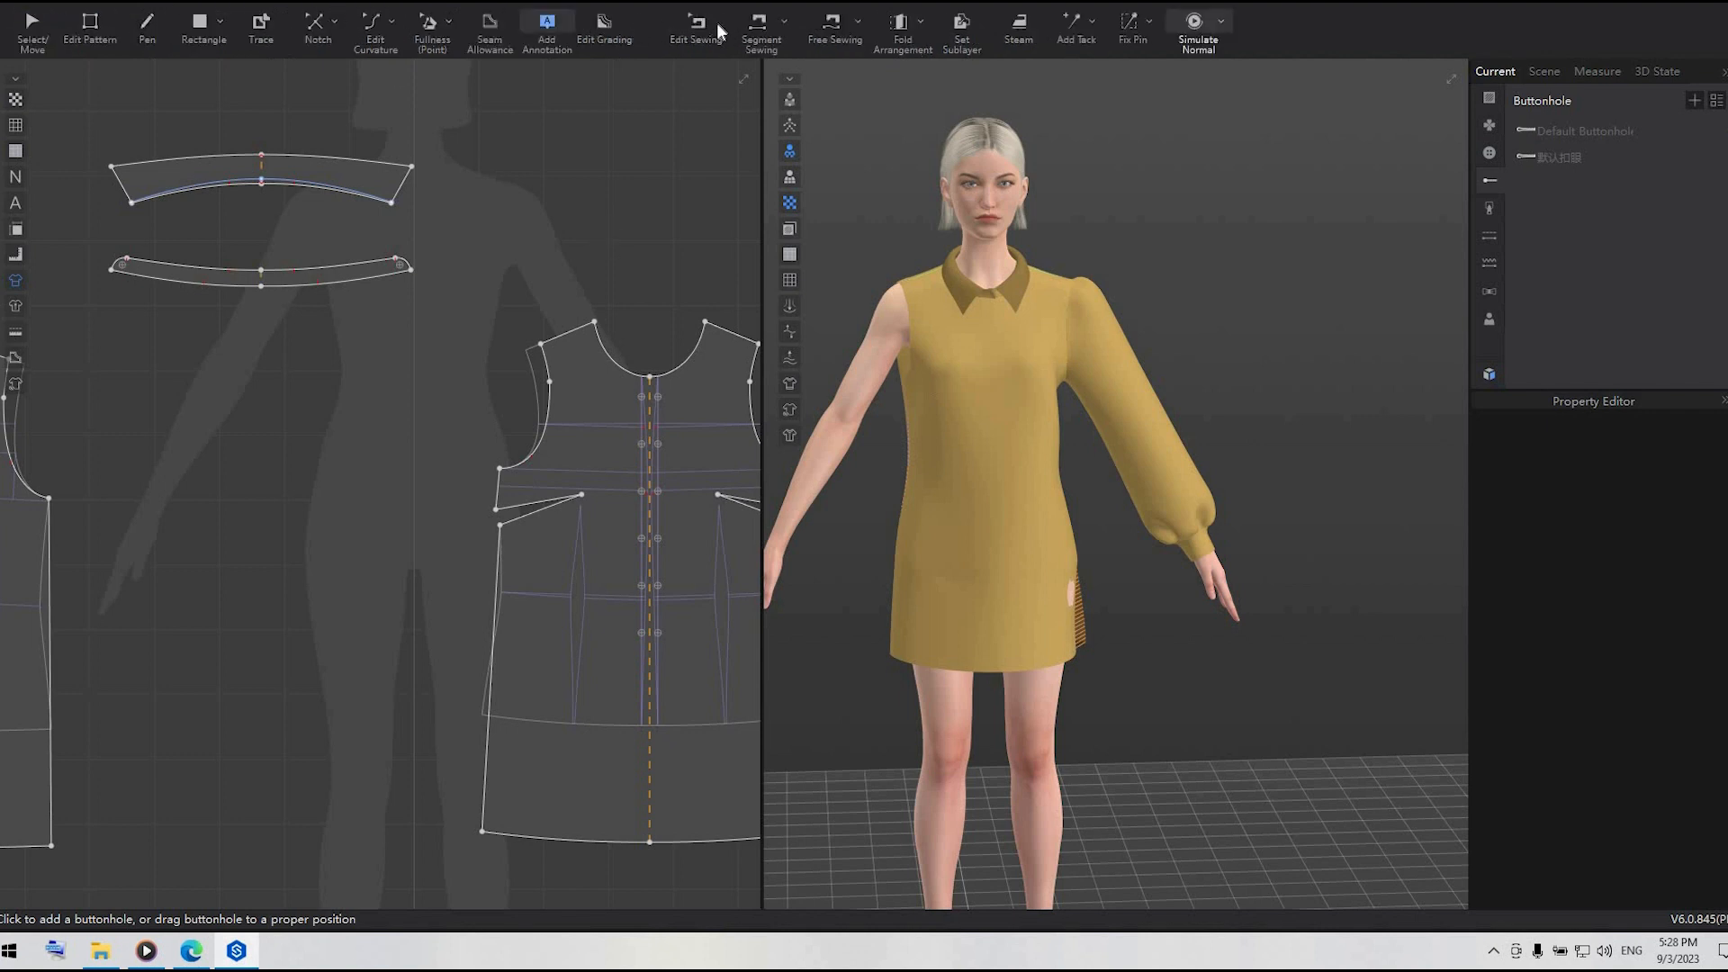
pyautogui.click(677, 374)
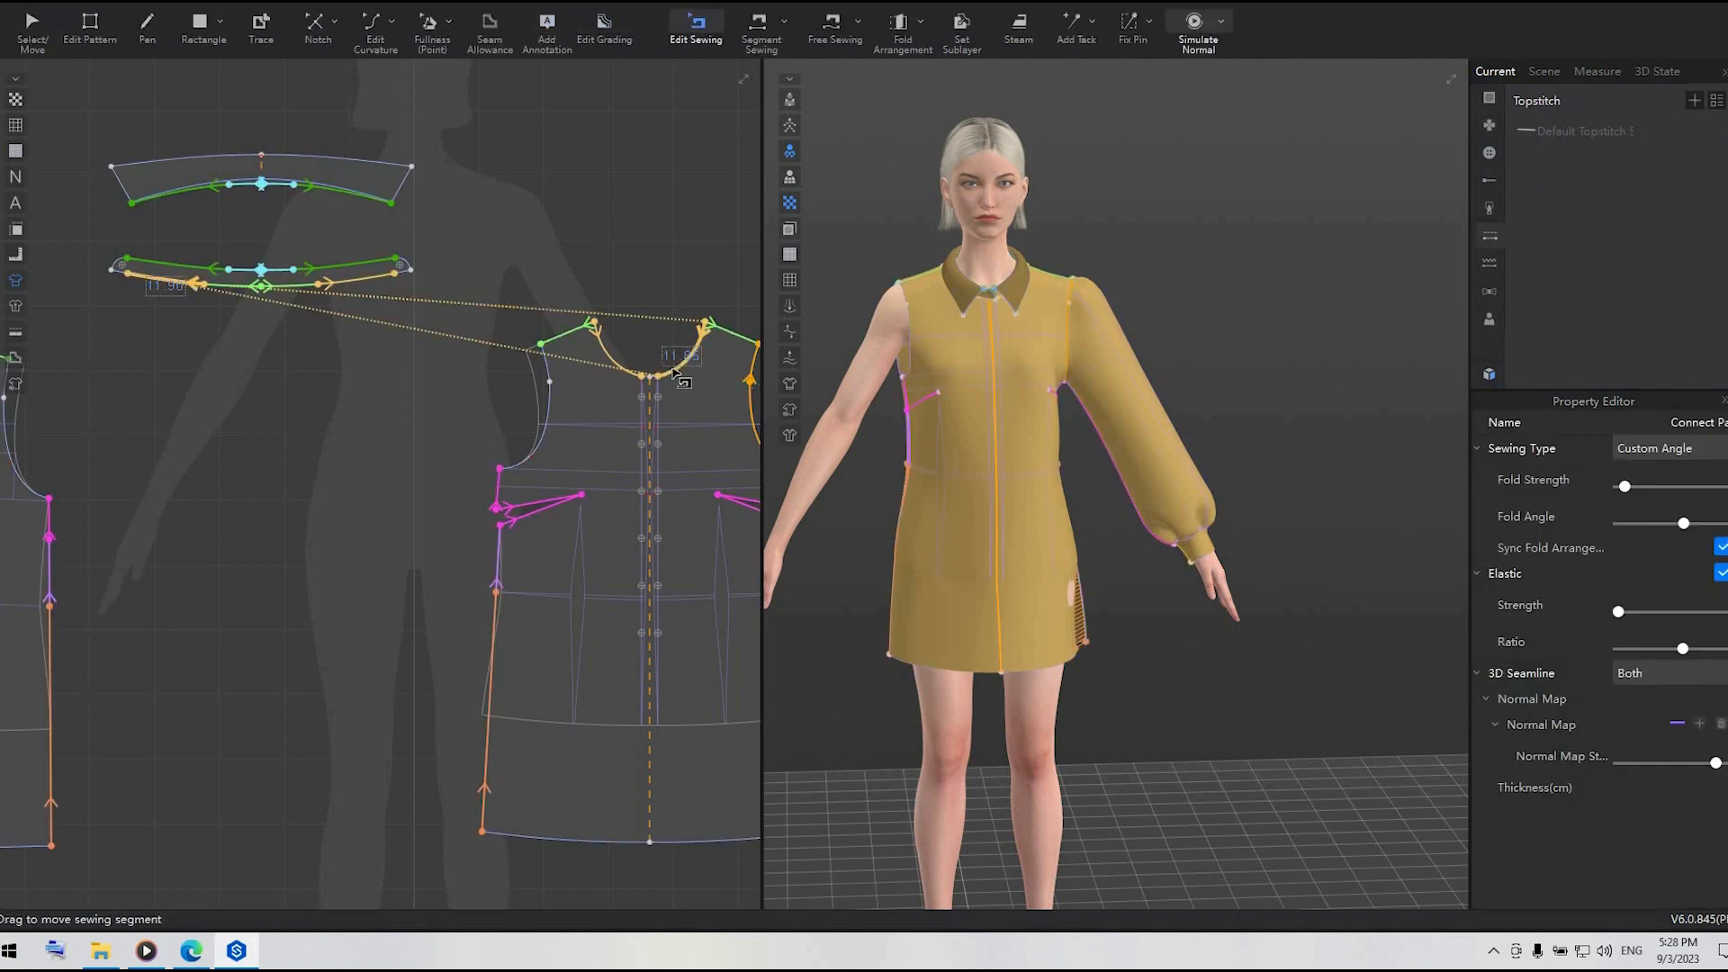
pyautogui.click(604, 207)
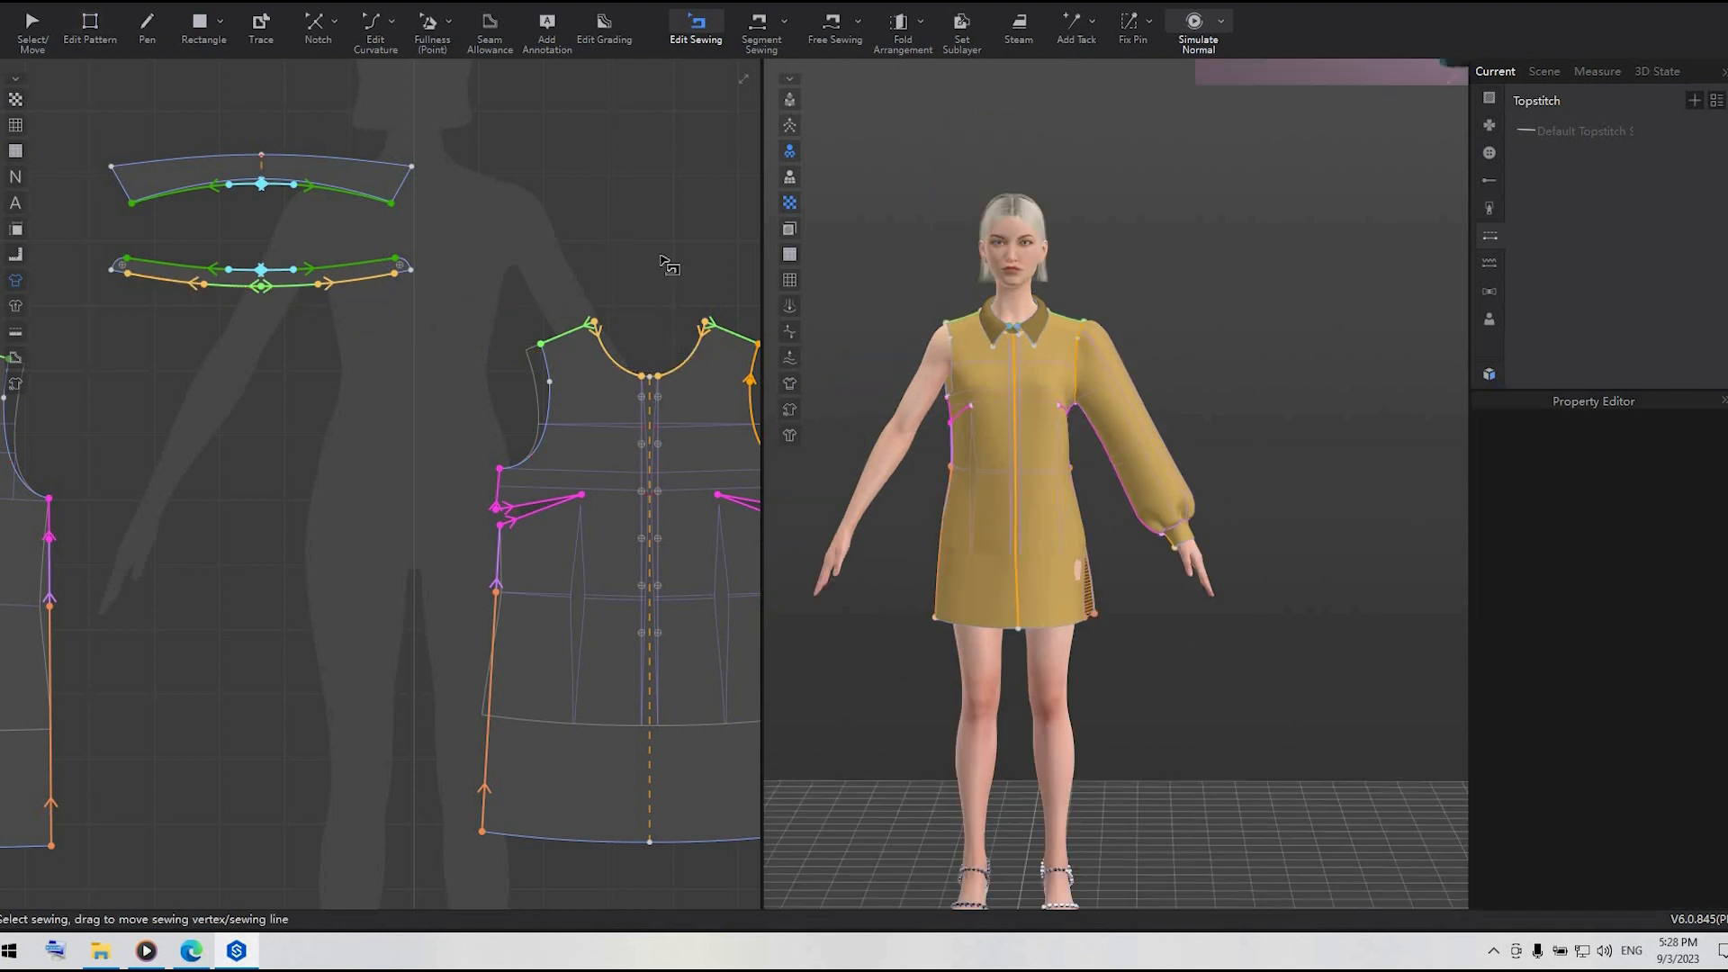
pyautogui.press('space')
pyautogui.moveTo(1084, 606); pyautogui.dragTo(1149, 648)
pyautogui.press('space')
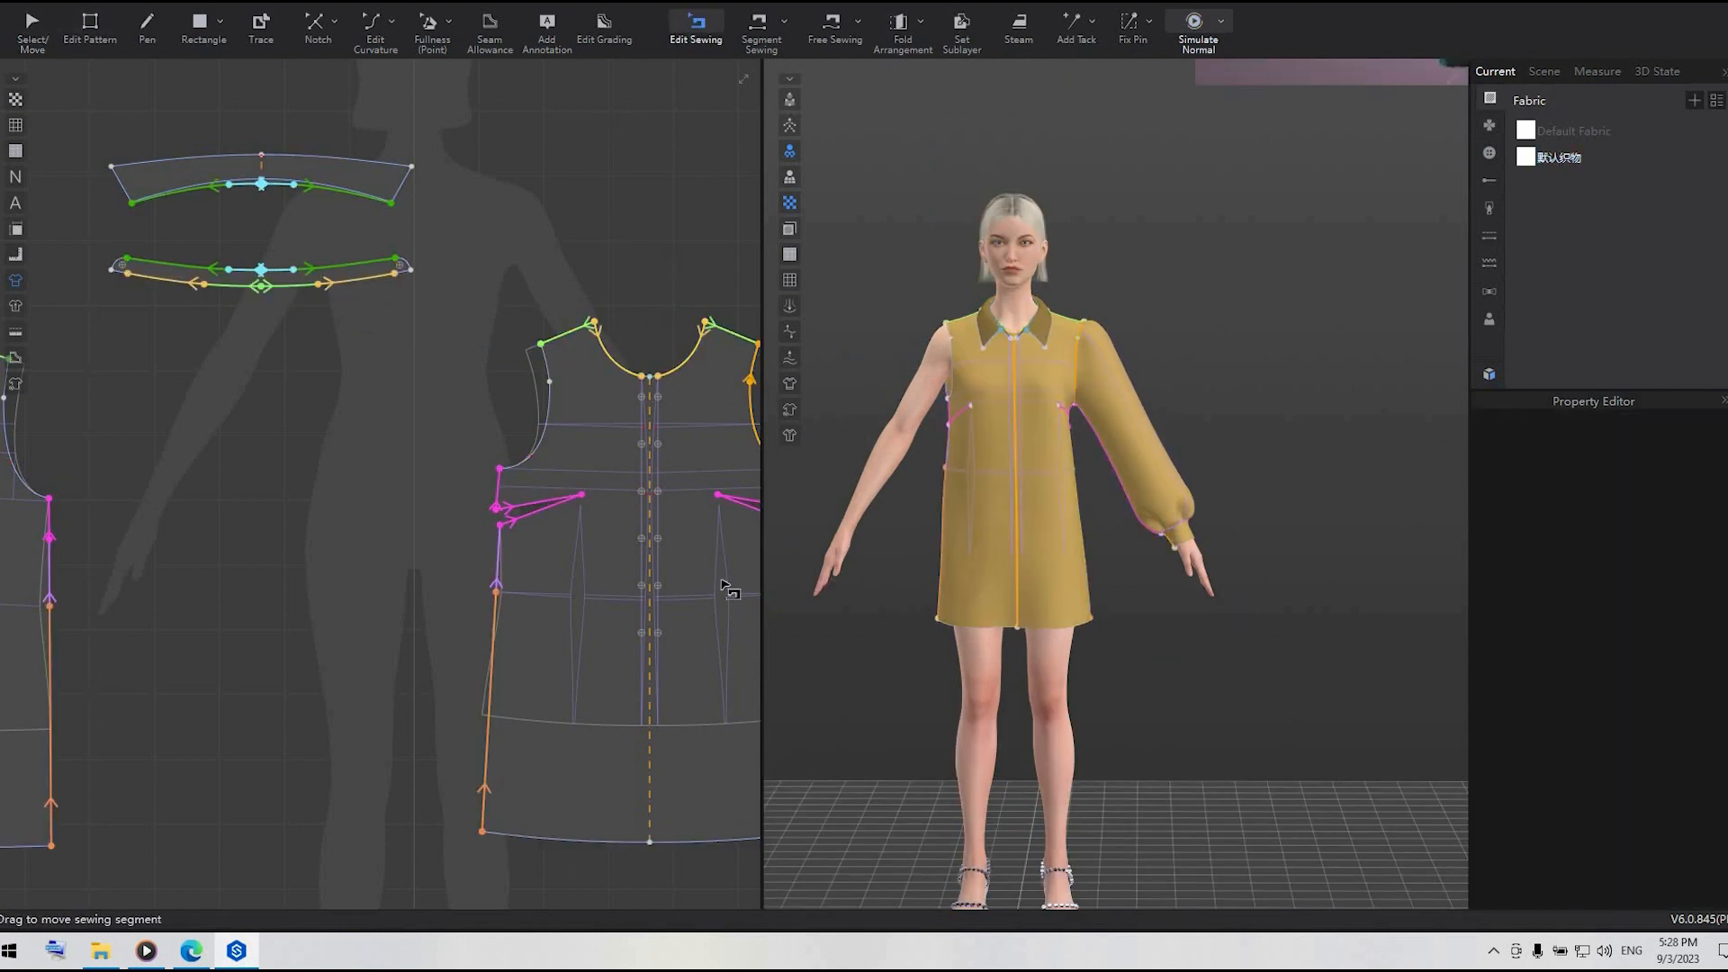
# - Move the two collar patterns, the sleeve and the cuff upward, clear of the body panels in the 2D layout
pyautogui.scroll(-2, 722, 585)
pyautogui.moveTo(723, 585); pyautogui.dragTo(472, 547, button='middle')
pyautogui.click(33, 27)
pyautogui.scroll(-5, 545, 693)
pyautogui.moveTo(329, 495); pyautogui.dragTo(454, 569)
pyautogui.moveTo(416, 528); pyautogui.dragTo(417, 343)
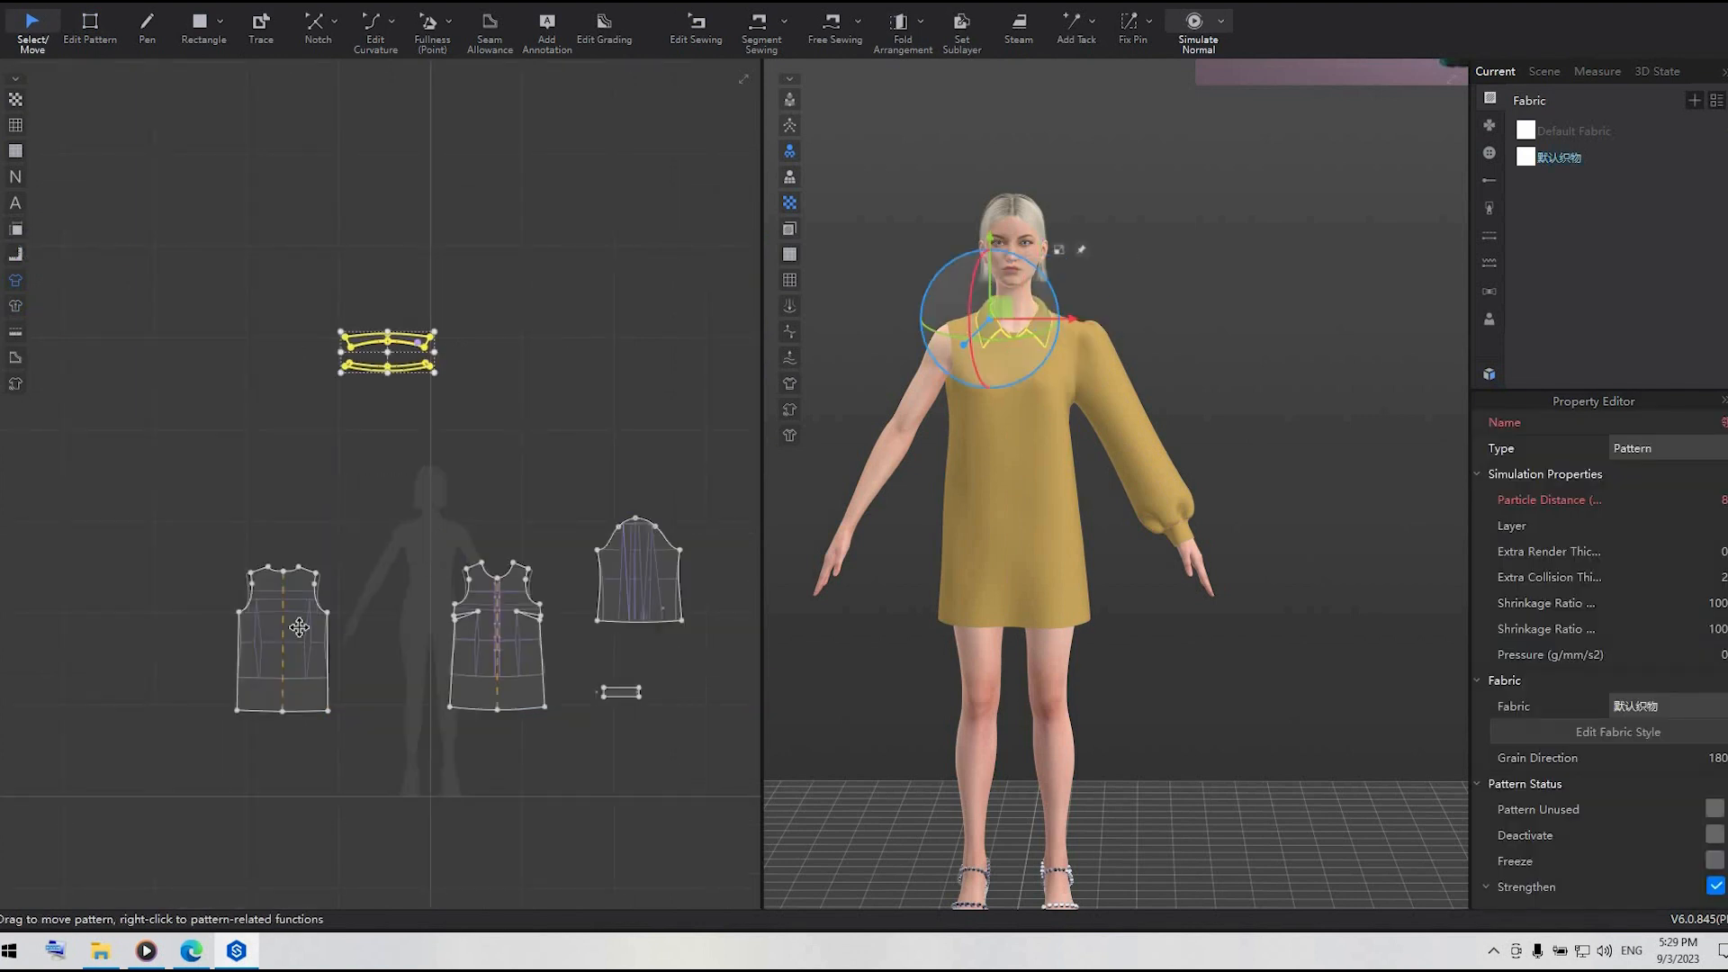
pyautogui.moveTo(732, 765); pyautogui.dragTo(585, 509)
pyautogui.moveTo(663, 602); pyautogui.dragTo(664, 284)
# - Freeze the collar, sleeve and cuff patterns, and move the back panel farther away from the front panel
pyautogui.moveTo(319, 184); pyautogui.dragTo(657, 393)
pyautogui.rightClick(656, 393)
pyautogui.click(697, 631)
pyautogui.moveTo(308, 671); pyautogui.dragTo(256, 678)
# - Examine the reference garment photo for its shoulder yoke, neckline and pleated body
pyautogui.scroll(3, 535, 581)
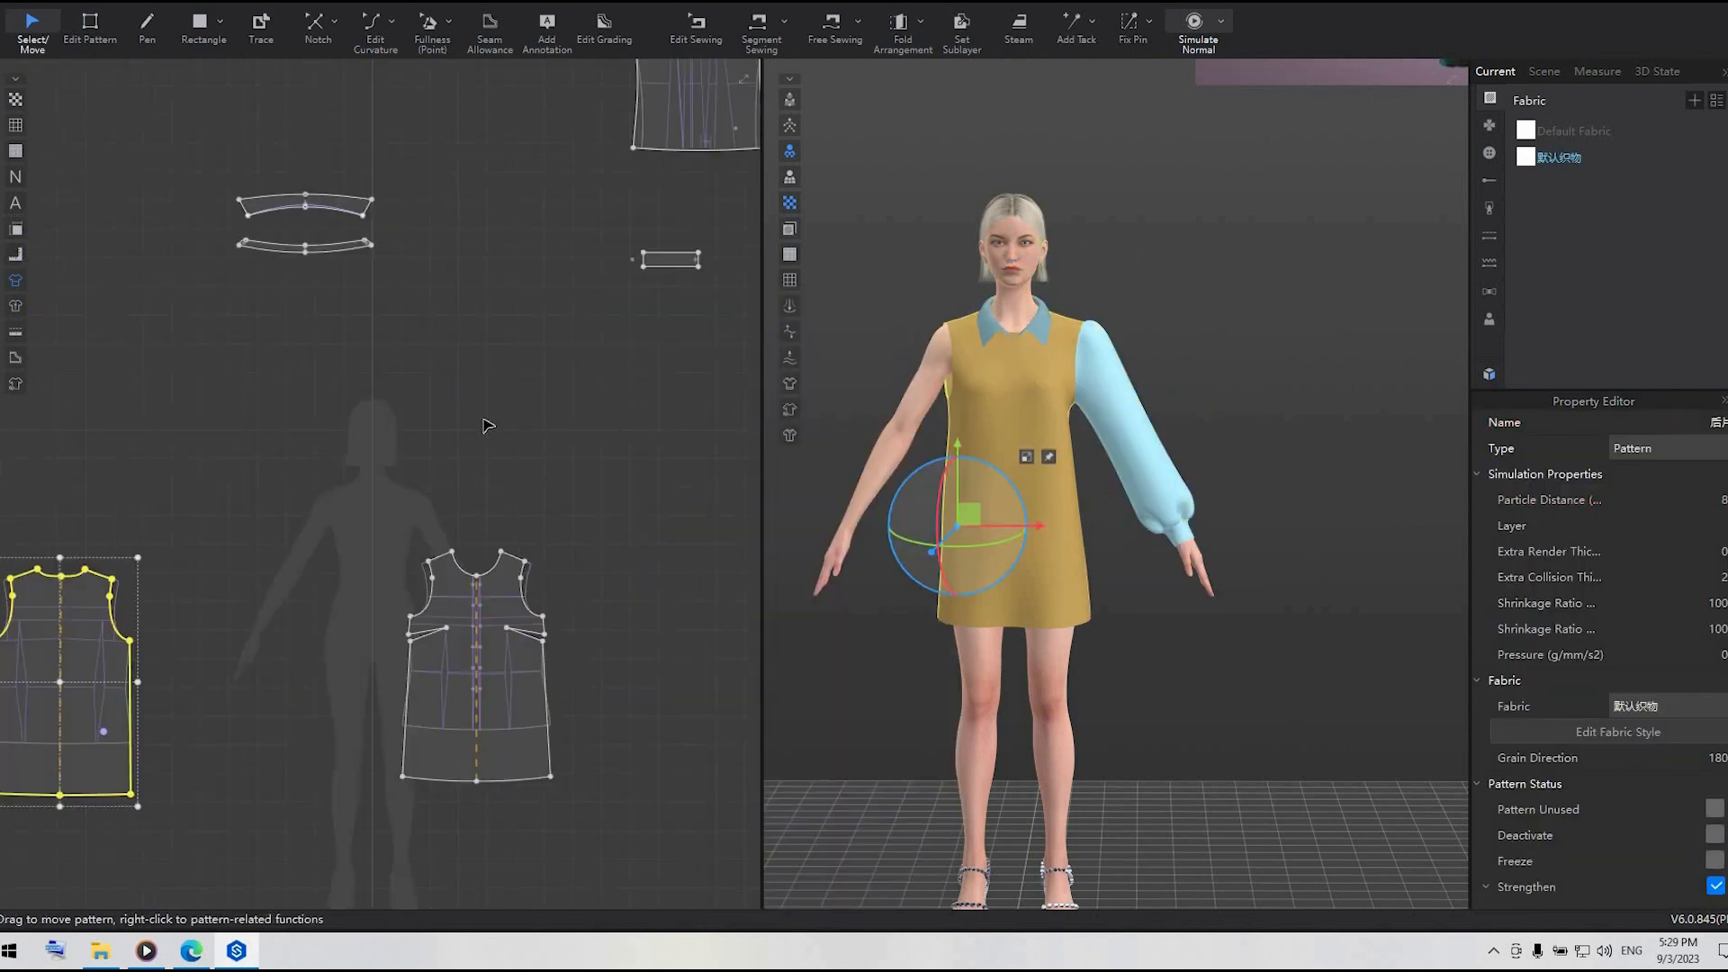
pyautogui.scroll(-3, 486, 425)
pyautogui.scroll(5, 192, 341)
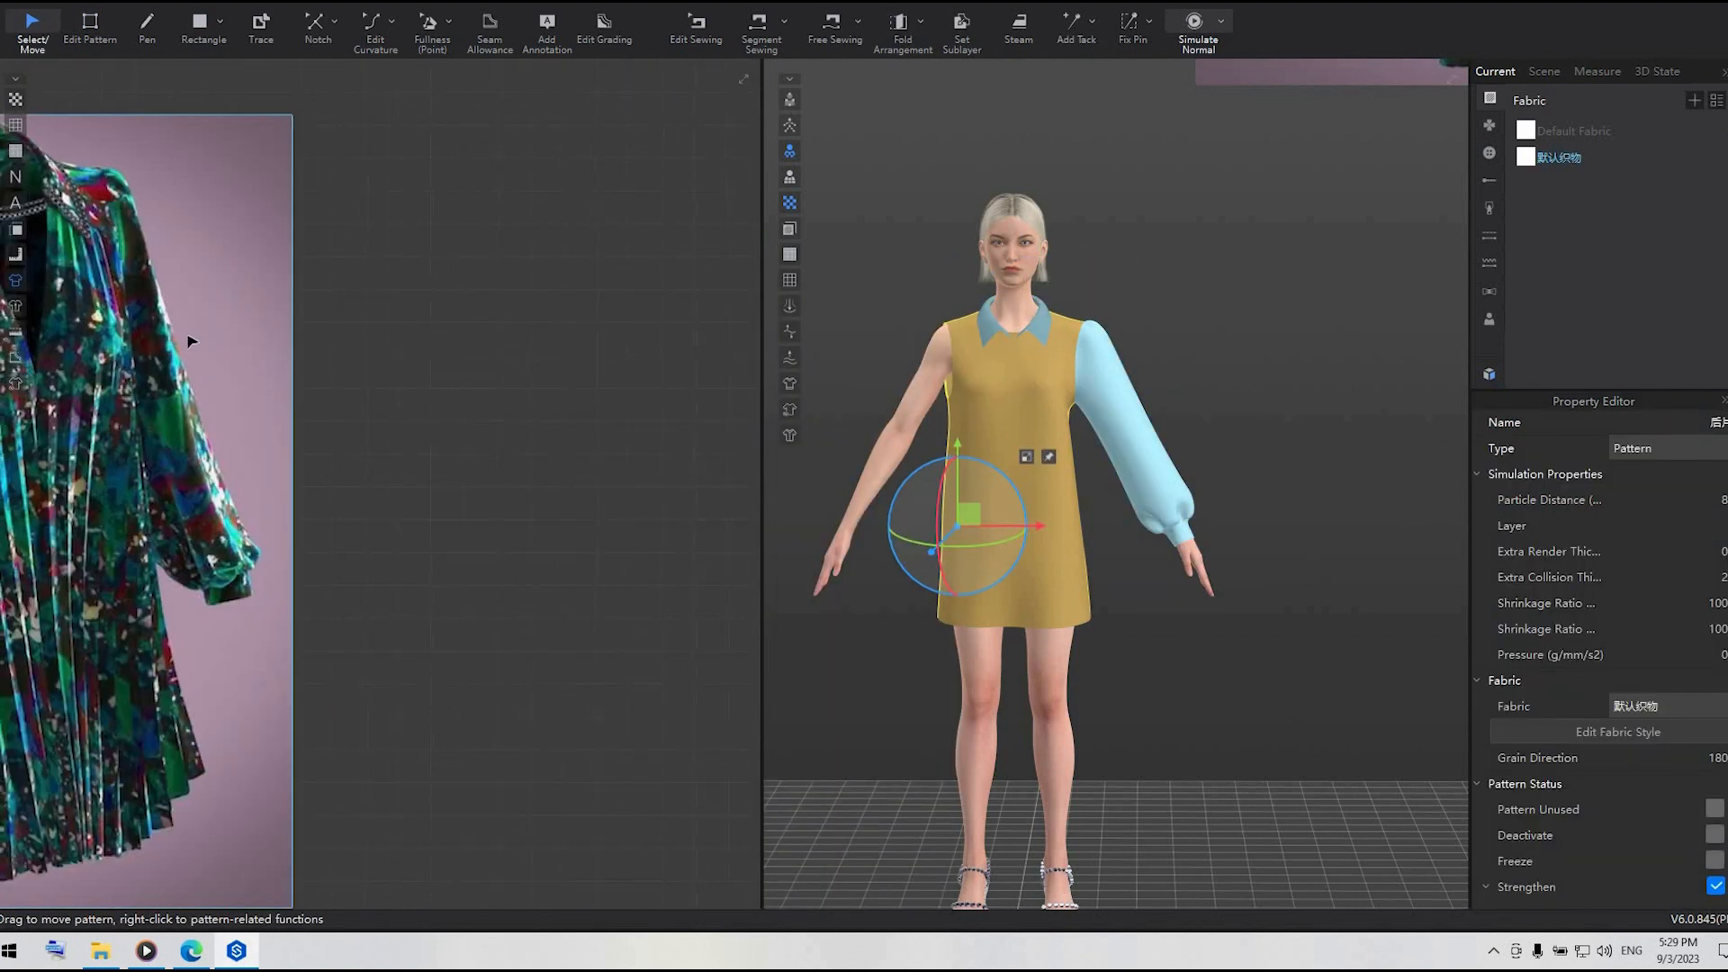
pyautogui.moveTo(187, 342); pyautogui.dragTo(429, 413, button='middle')
pyautogui.scroll(-5, 665, 634)
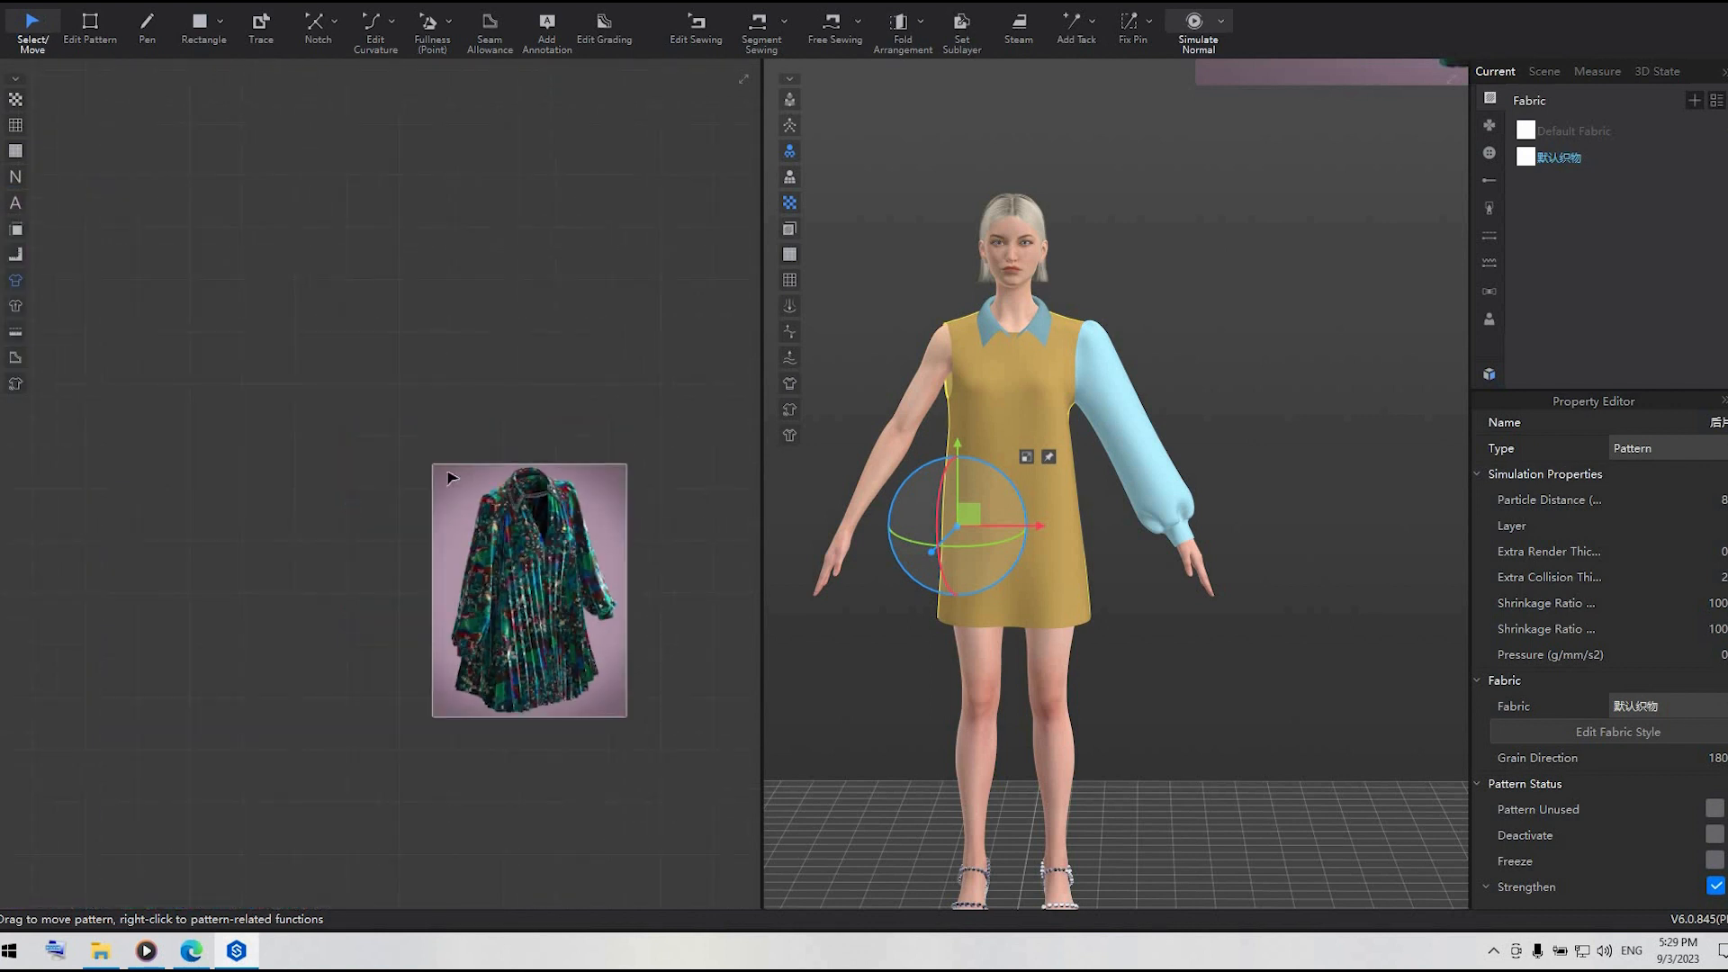
pyautogui.moveTo(451, 478); pyautogui.dragTo(221, 169, button='middle')
pyautogui.scroll(-2, 481, 540)
pyautogui.moveTo(583, 720); pyautogui.dragTo(421, 502, button='middle')
pyautogui.scroll(4, 511, 630)
pyautogui.moveTo(471, 336); pyautogui.dragTo(485, 515, button='middle')
pyautogui.scroll(4, 478, 315)
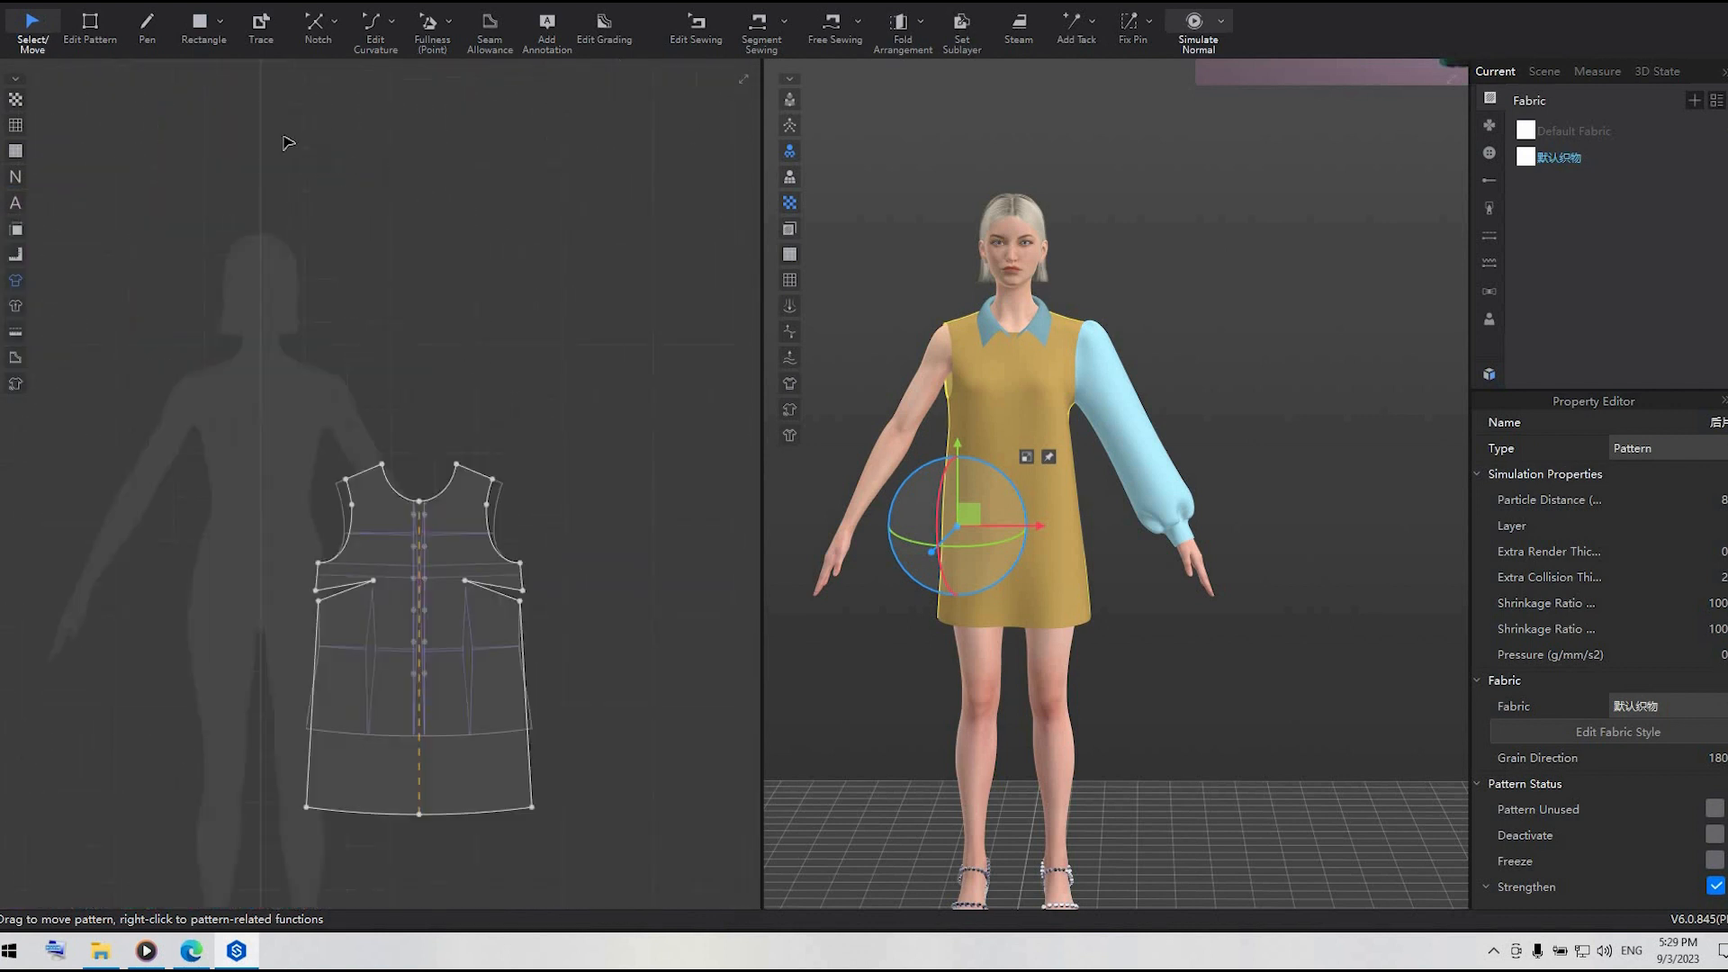
# - Draw a slanted internal yoke line with the Pen tool from the front neckline down to the armhole
pyautogui.press('h')
pyautogui.scroll(3, 554, 500)
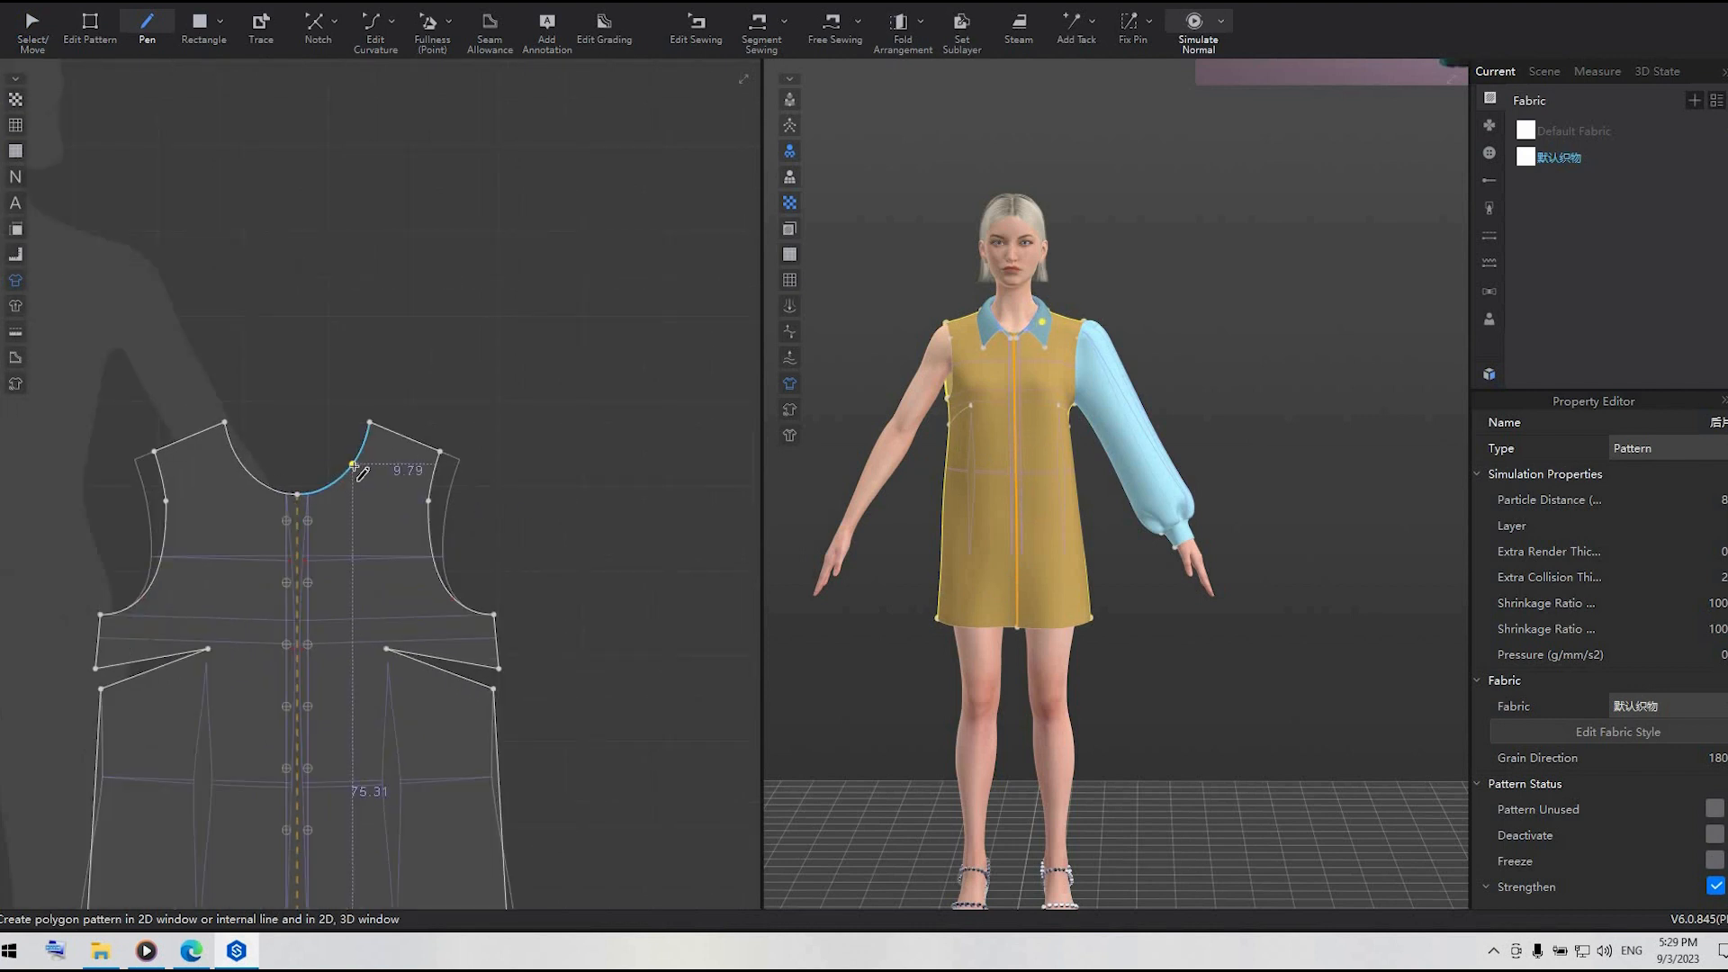
pyautogui.doubleClick(429, 533)
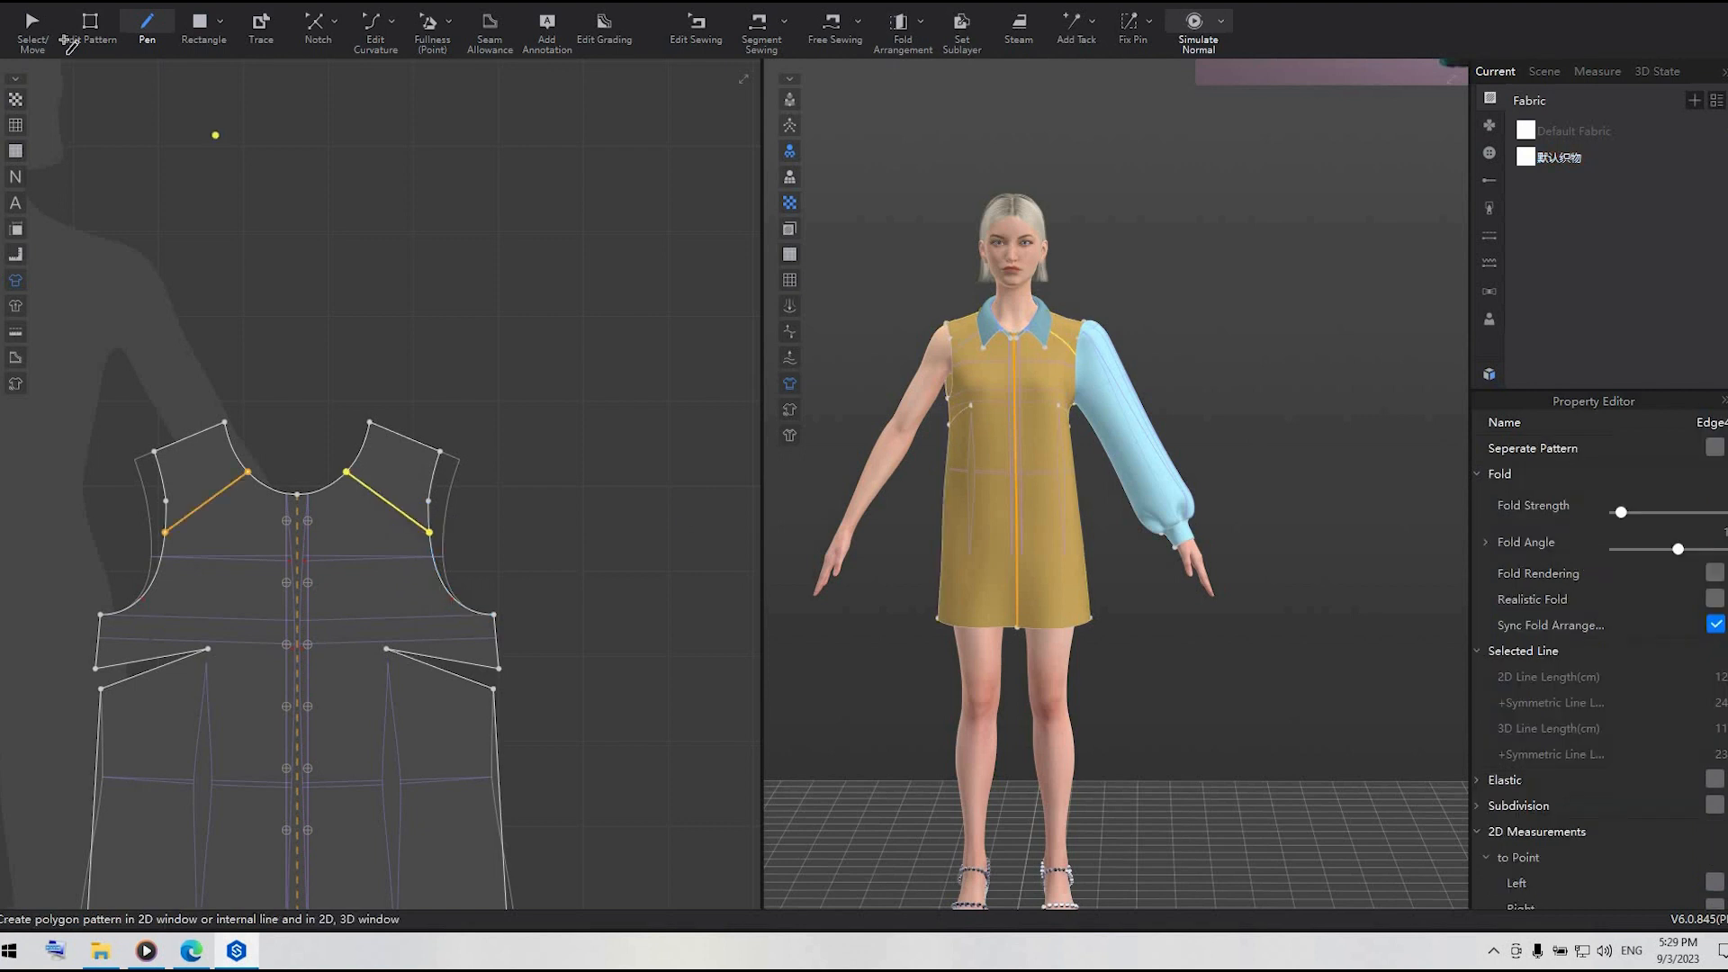
# - Cut and sew the front panel along the slanted yoke lines, and move the separated yoke pieces above it
pyautogui.click(79, 34)
pyautogui.rightClick(389, 505)
pyautogui.click(450, 711)
pyautogui.click(36, 34)
pyautogui.moveTo(410, 459); pyautogui.dragTo(445, 300)
pyautogui.moveTo(210, 427); pyautogui.dragTo(211, 316)
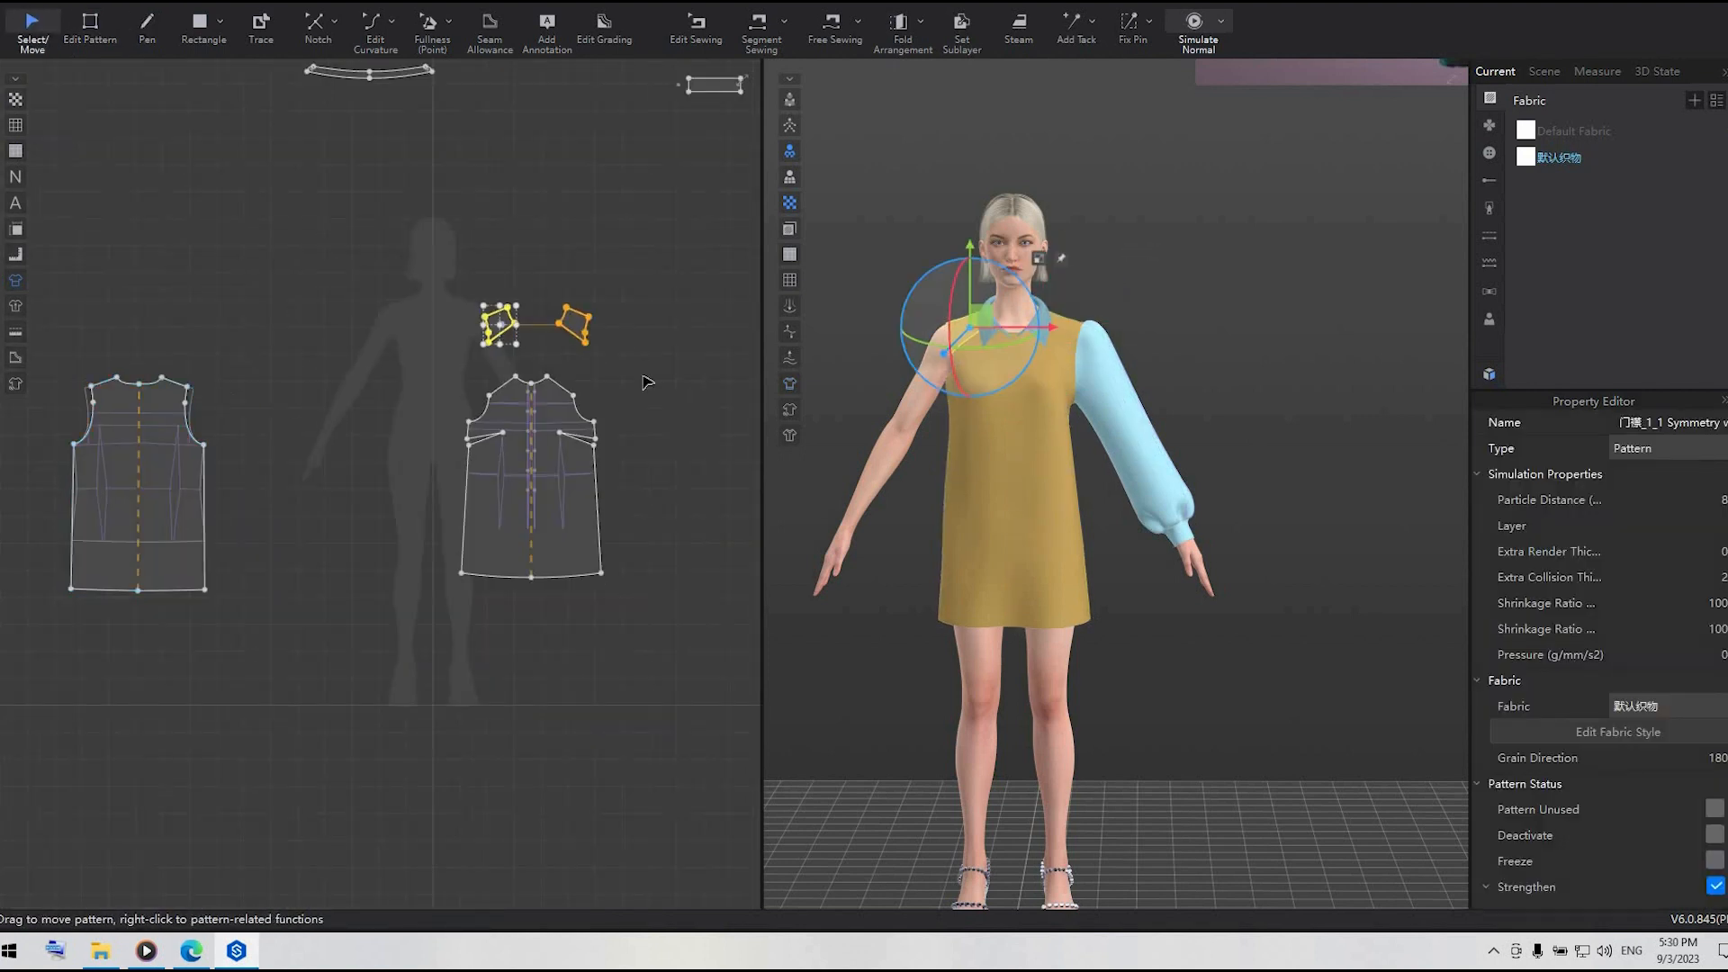
# - Add a point on the back panel's armhole curve, slightly above the underarm curve
pyautogui.press('h')
pyautogui.scroll(3, 378, 450)
pyautogui.press('8')
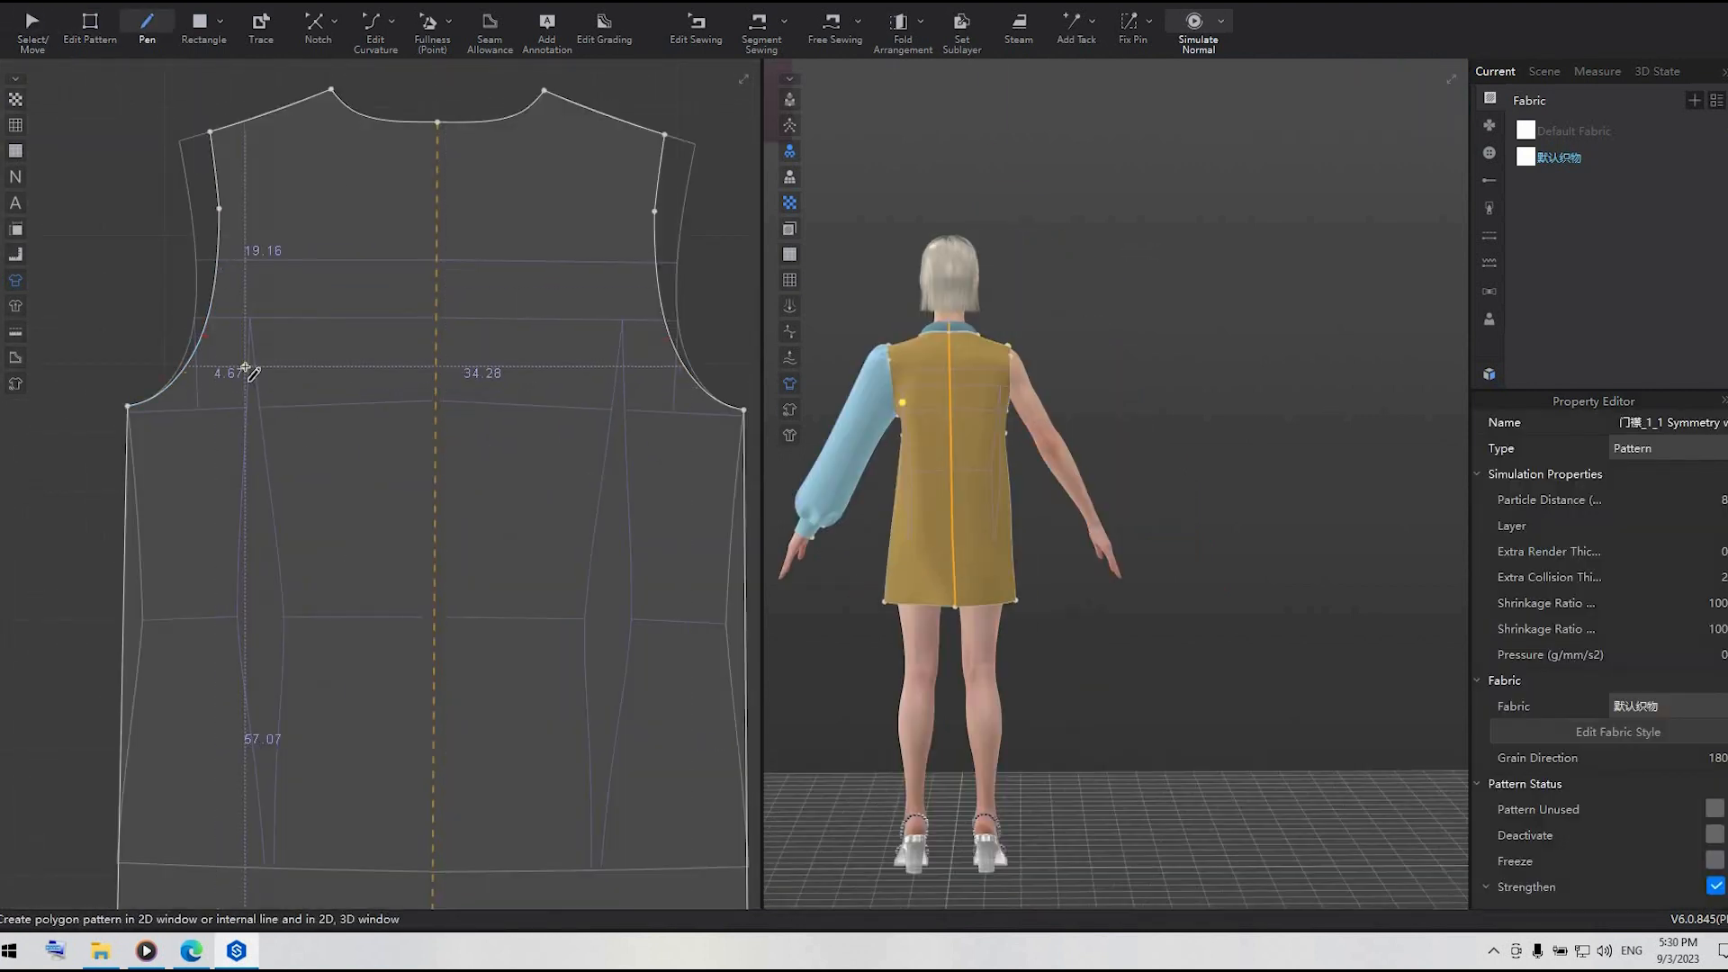
pyautogui.click(316, 27)
pyautogui.click(216, 277)
pyautogui.click(333, 22)
pyautogui.click(342, 50)
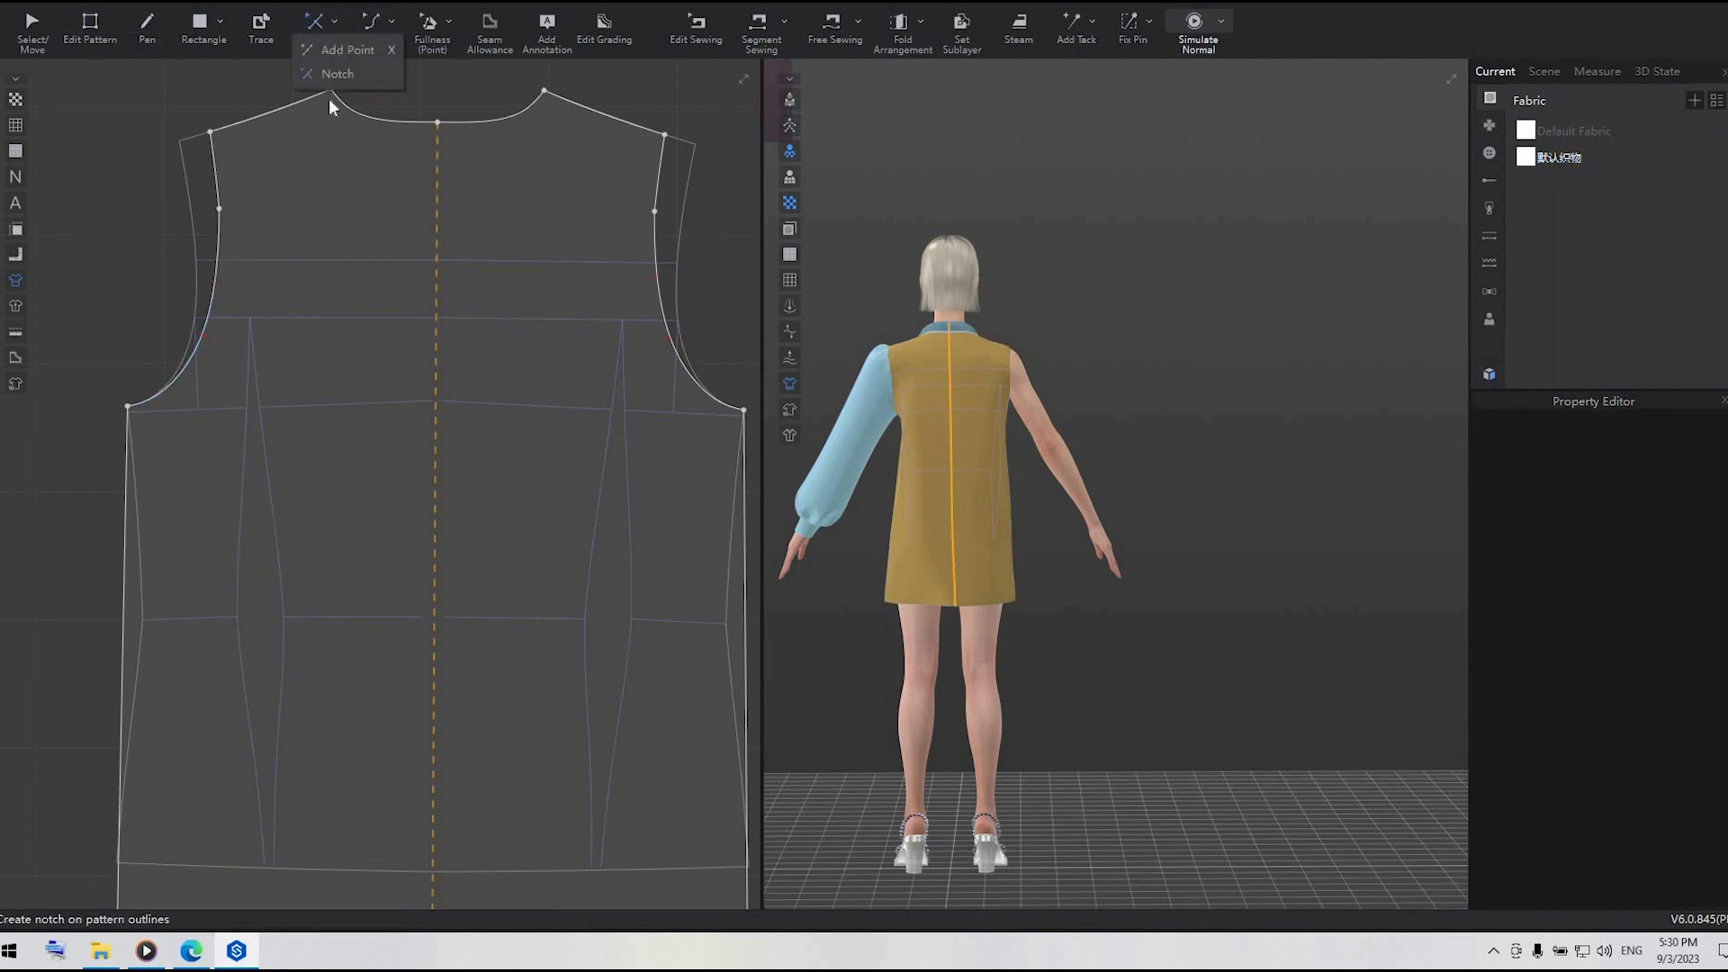
pyautogui.click(212, 296)
# - Draw a horizontal internal line from the new armhole point to the back panel's center fold
pyautogui.press('z')
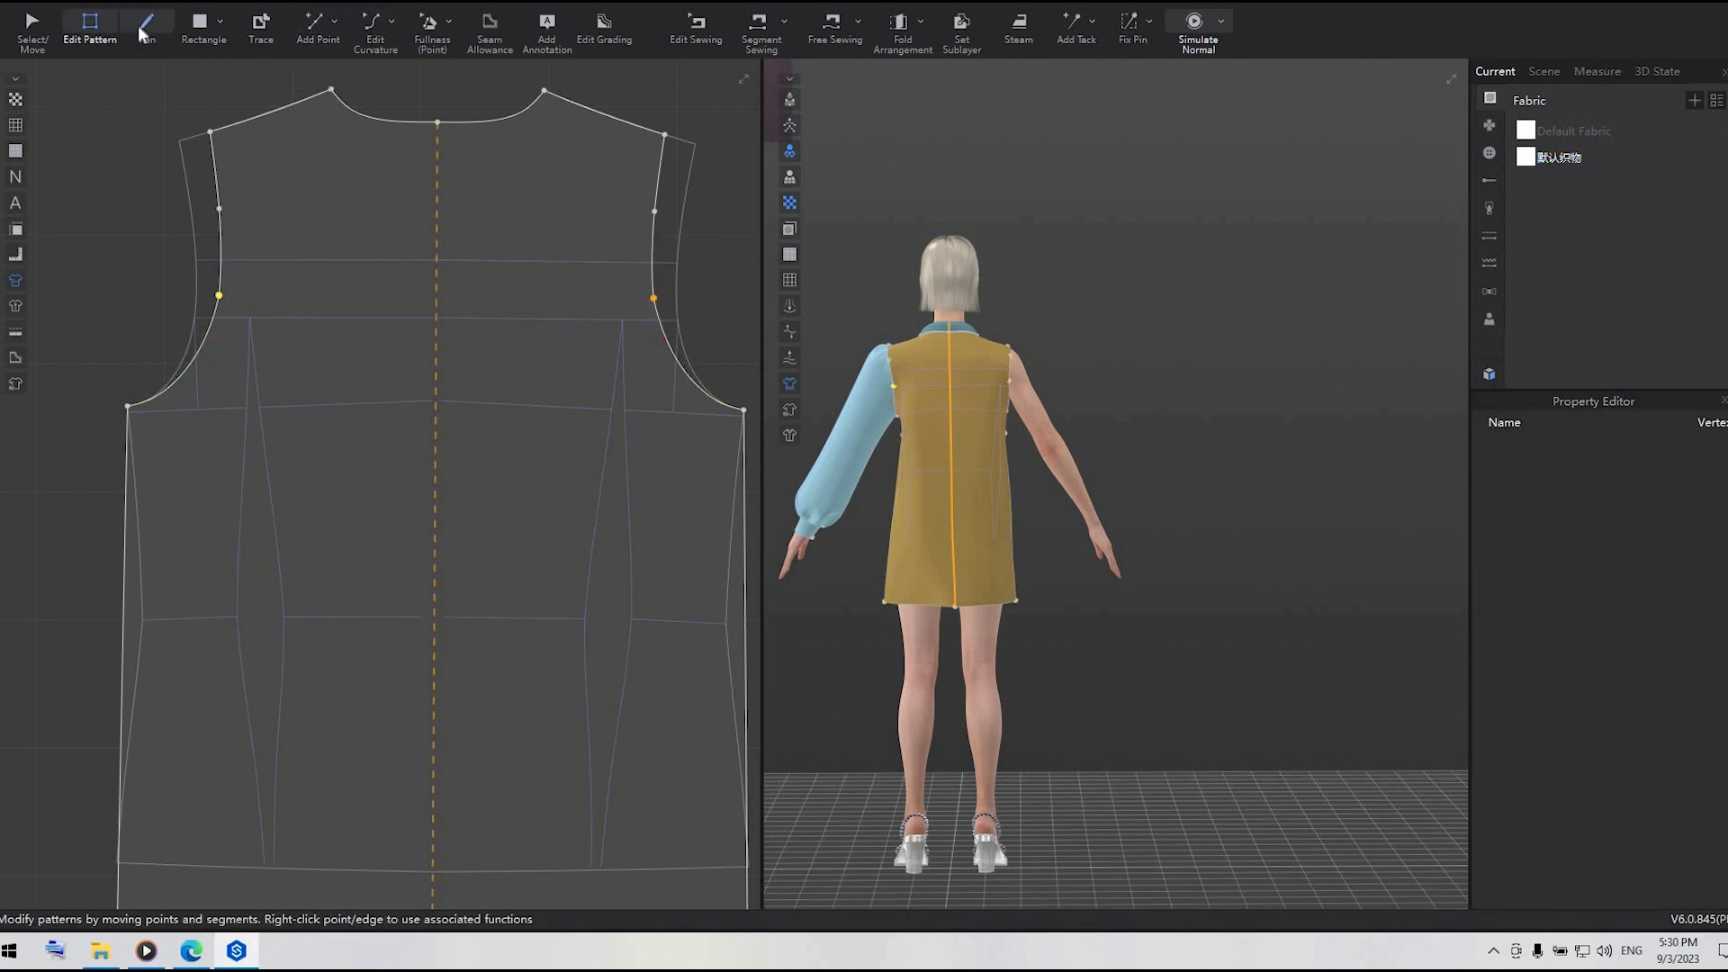
pyautogui.click(144, 32)
pyautogui.click(219, 295)
pyautogui.doubleClick(436, 295)
# - Cut and sew the back panel along the horizontal line, and move the separated back yoke above it
pyautogui.click(91, 36)
pyautogui.rightClick(474, 298)
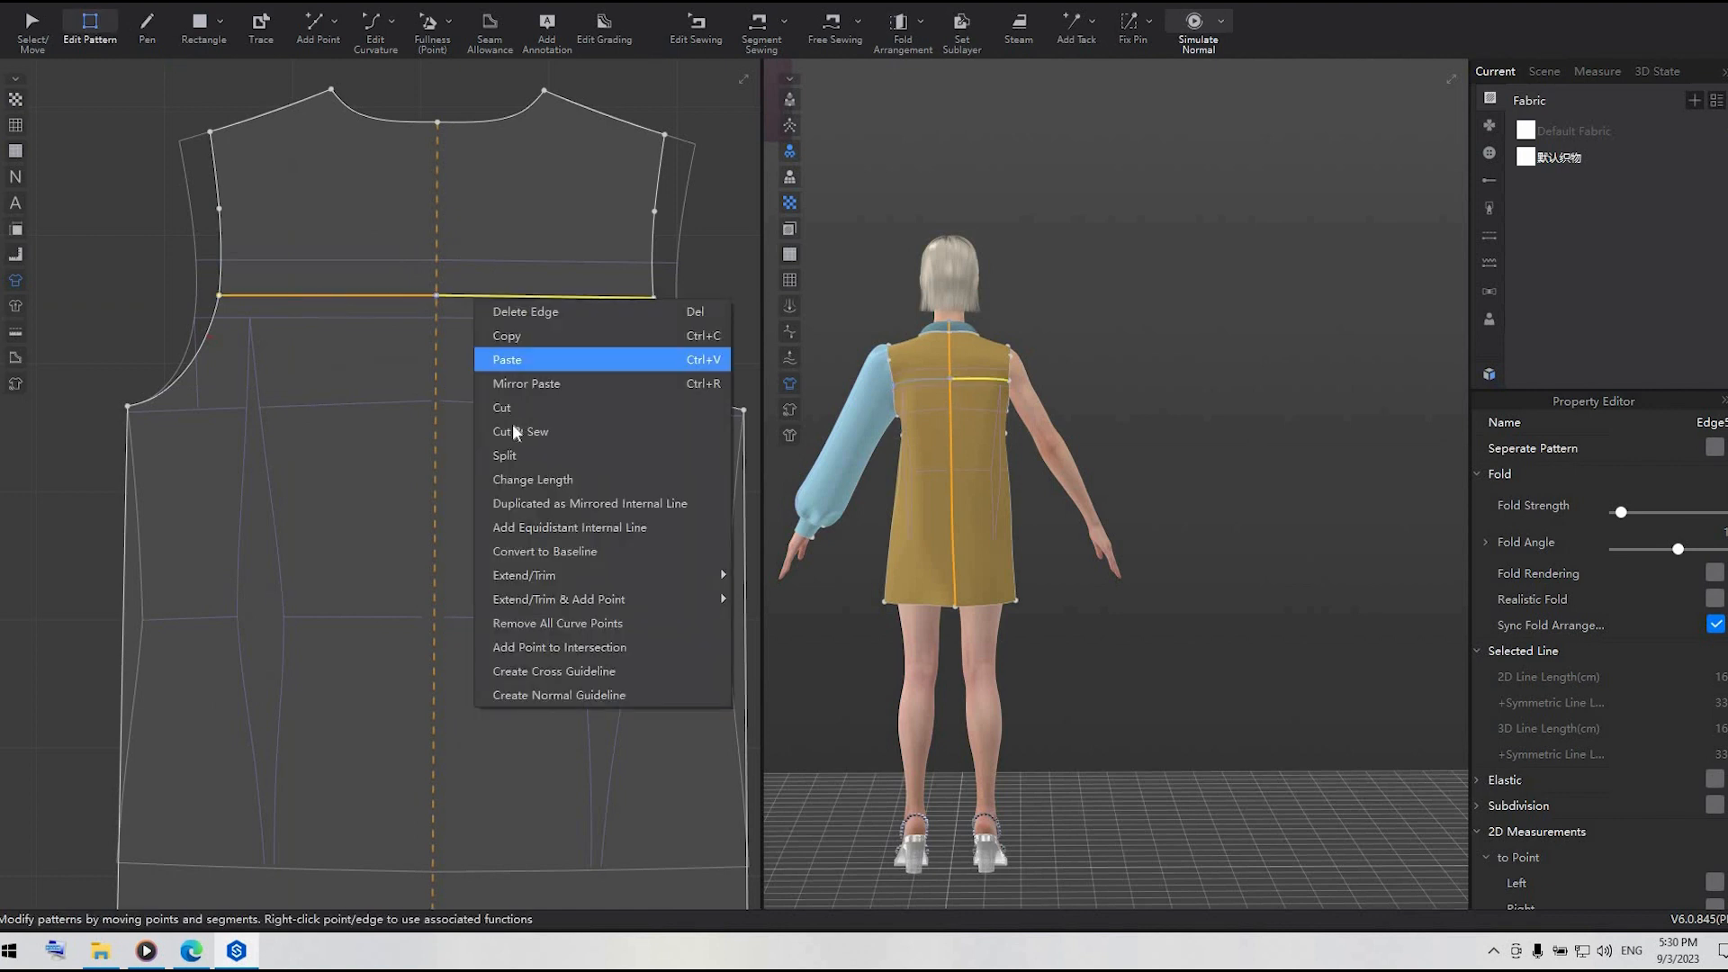
pyautogui.click(515, 431)
pyautogui.press('a')
pyautogui.scroll(-5, 364, 228)
pyautogui.moveTo(423, 226); pyautogui.dragTo(423, 149)
# - Arrange the front yoke pieces and the back yoke side by side beneath the collar patterns
pyautogui.moveTo(423, 149); pyautogui.dragTo(405, 549, button='middle')
pyautogui.scroll(-6, 405, 548)
pyautogui.moveTo(405, 549); pyautogui.dragTo(646, 415)
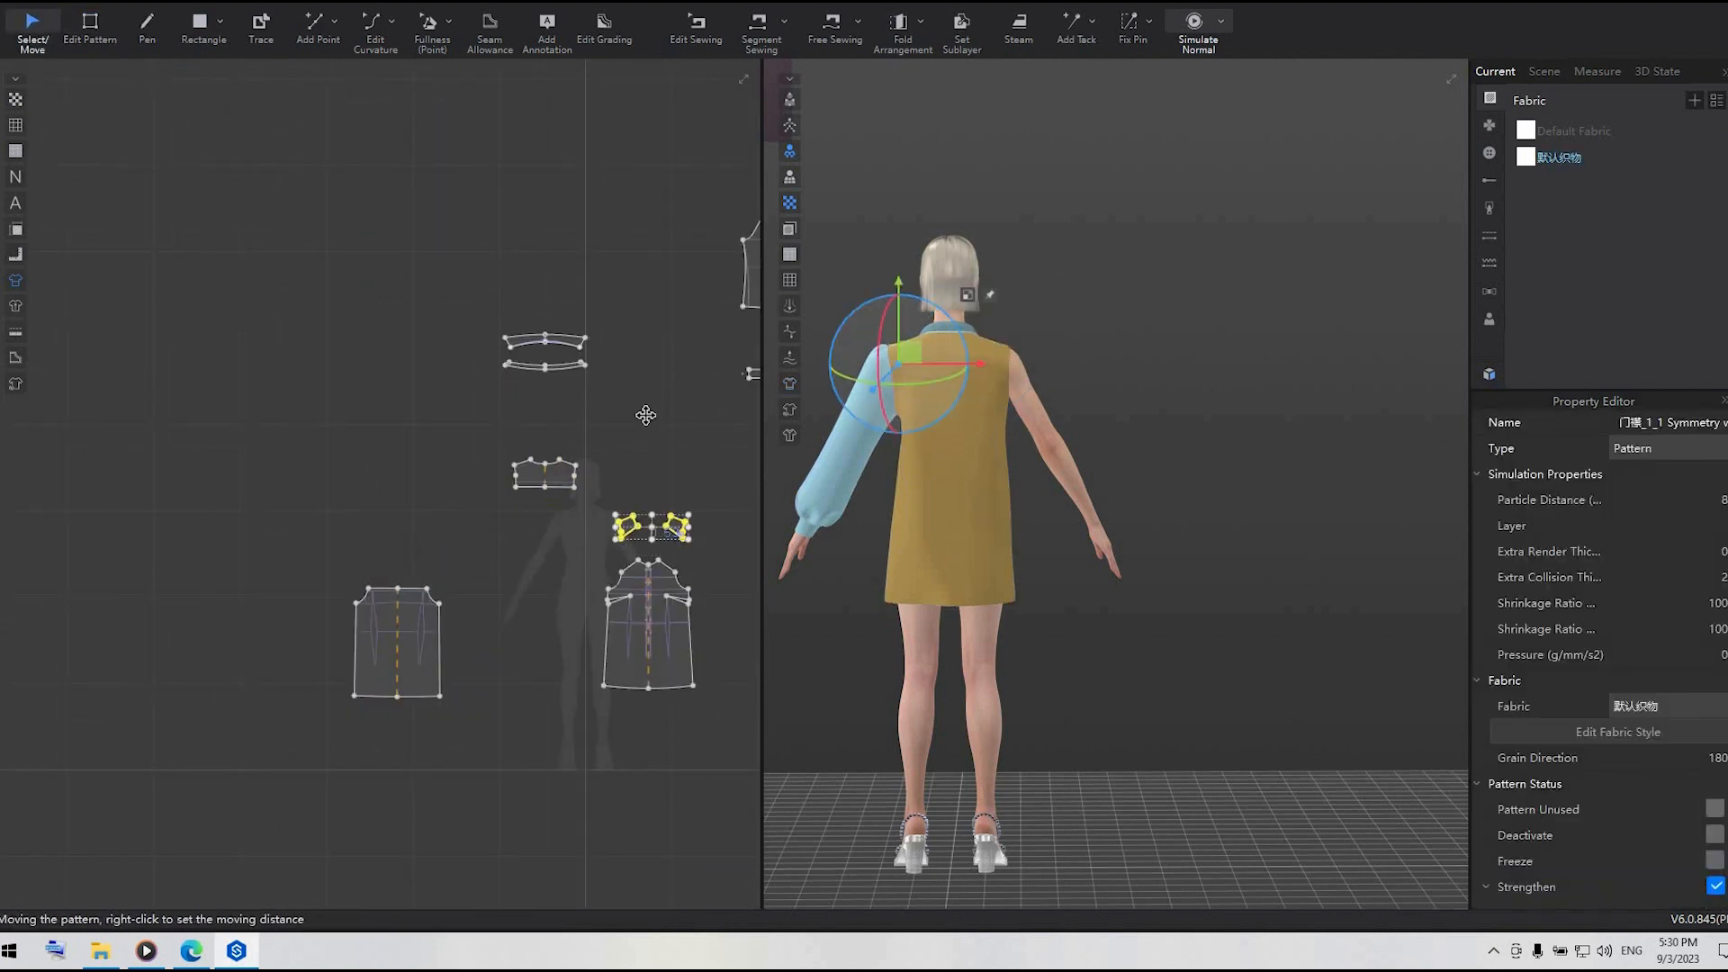
pyautogui.moveTo(680, 531); pyautogui.dragTo(646, 415)
pyautogui.moveTo(546, 477); pyautogui.dragTo(515, 412)
pyautogui.click(453, 440)
# - Enable Bond for both collar patterns and the front and back yoke pieces
pyautogui.moveTo(688, 453); pyautogui.dragTo(408, 281)
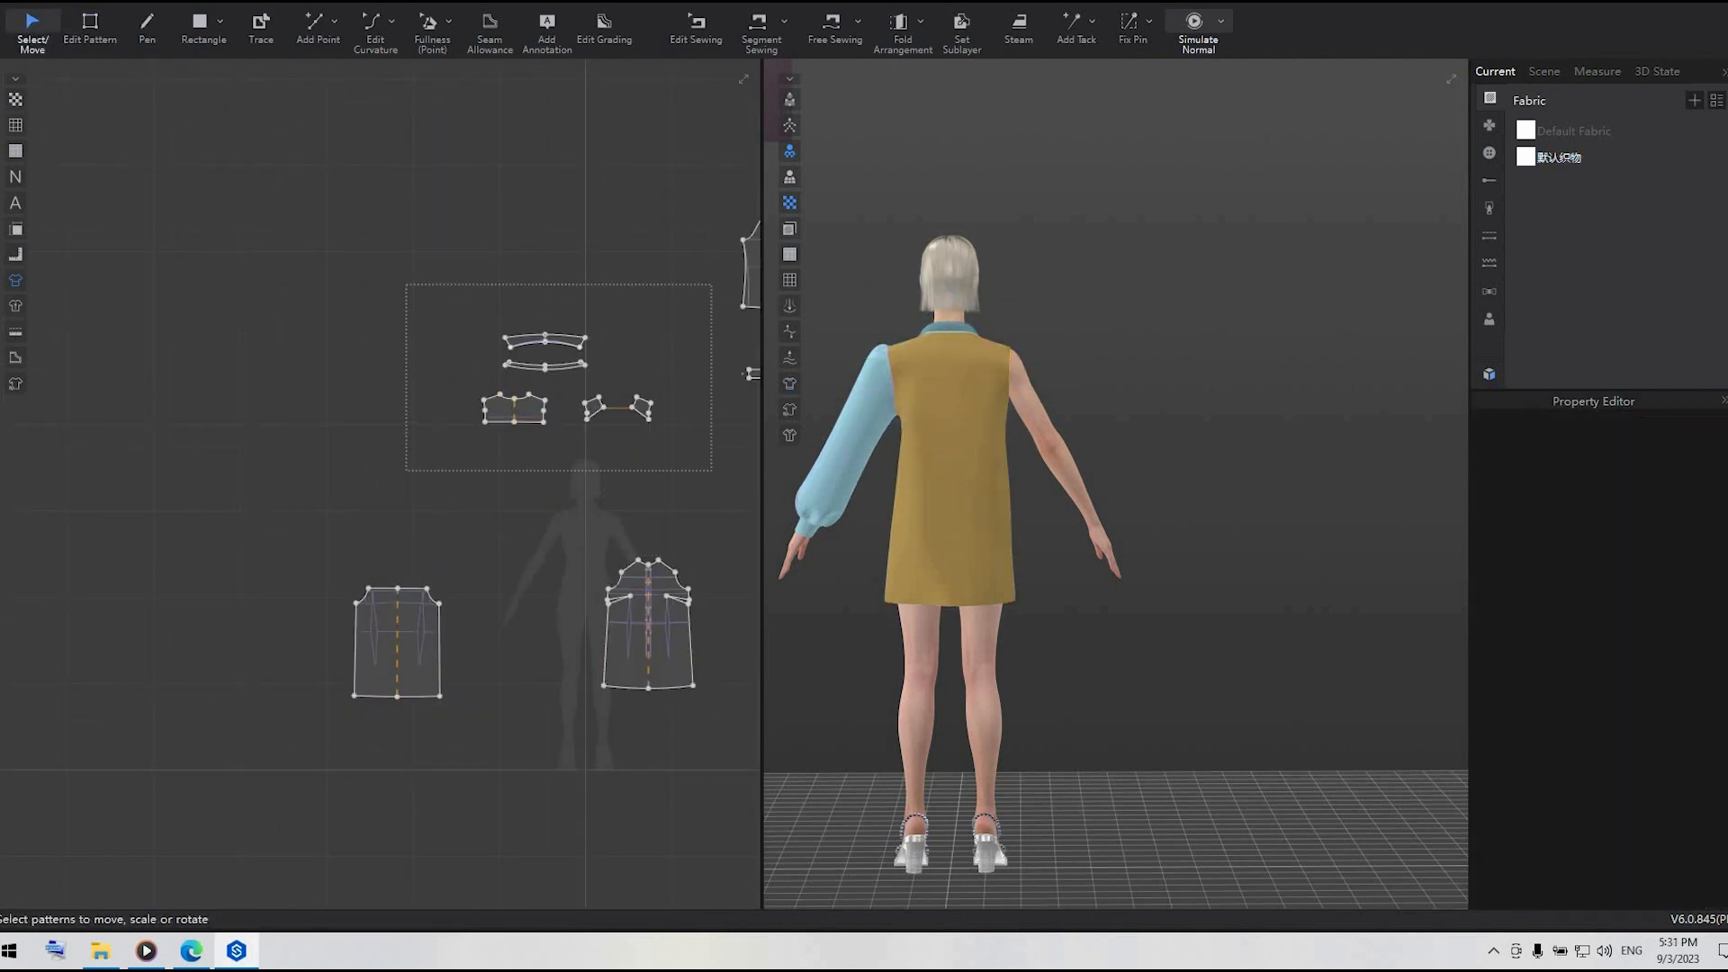
pyautogui.scroll(-4, 1595, 597)
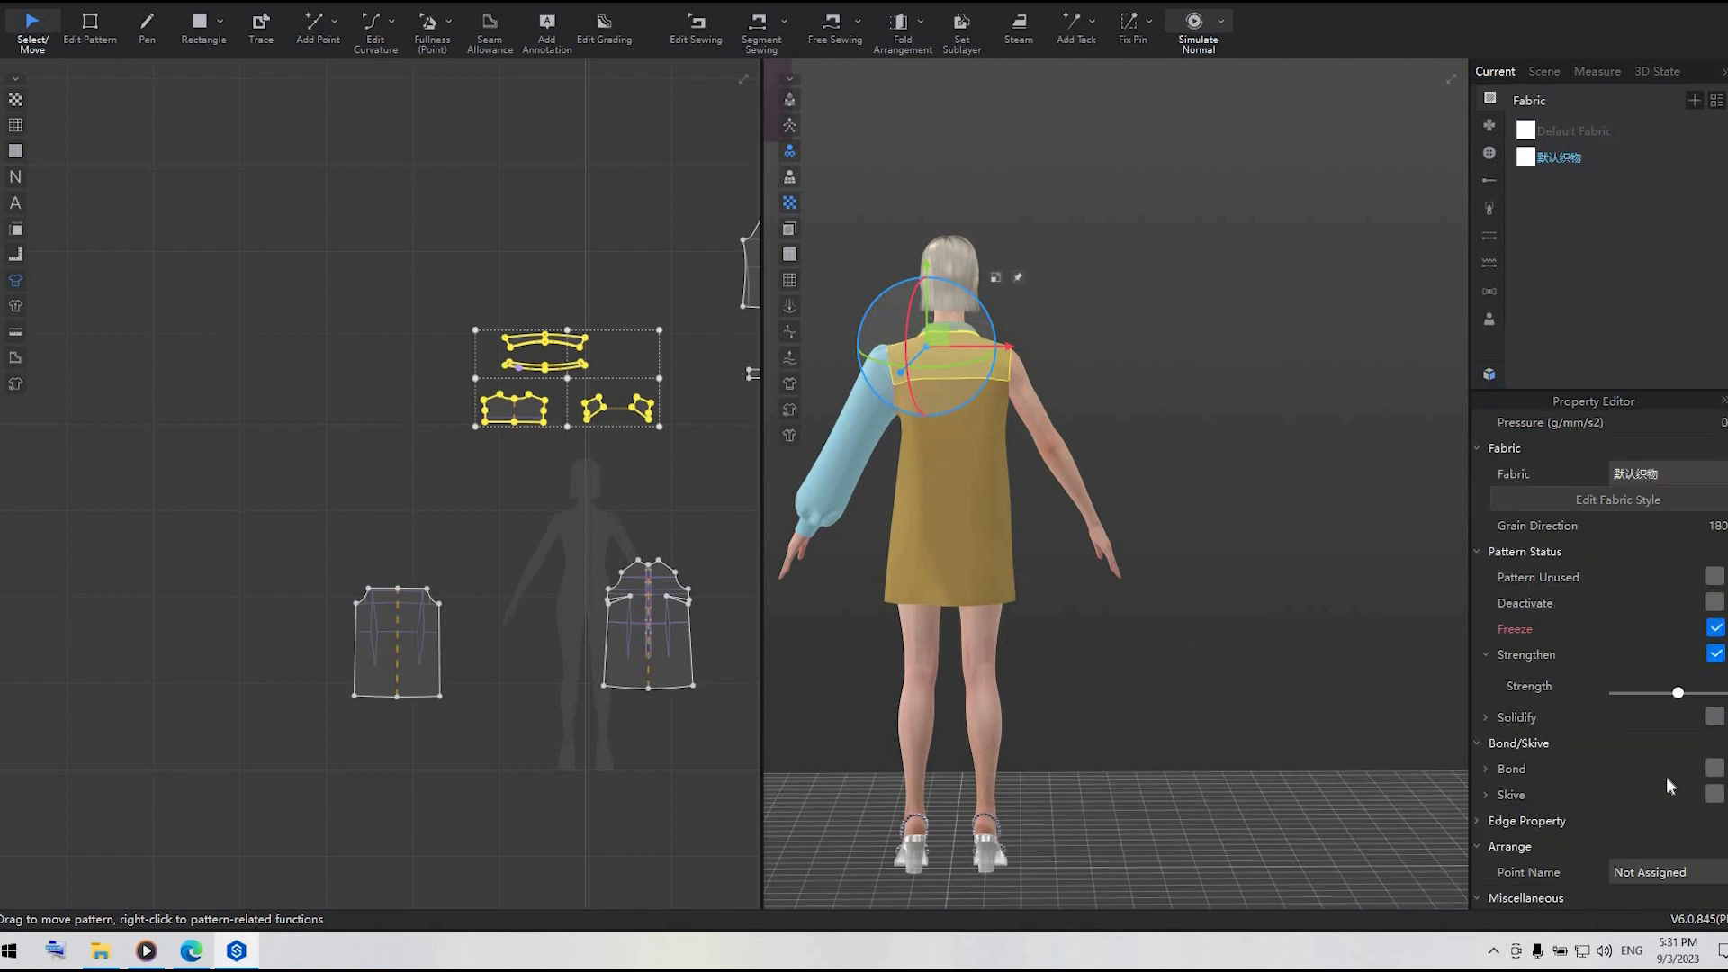
pyautogui.click(1715, 769)
pyautogui.click(612, 743)
pyautogui.scroll(-3, 612, 740)
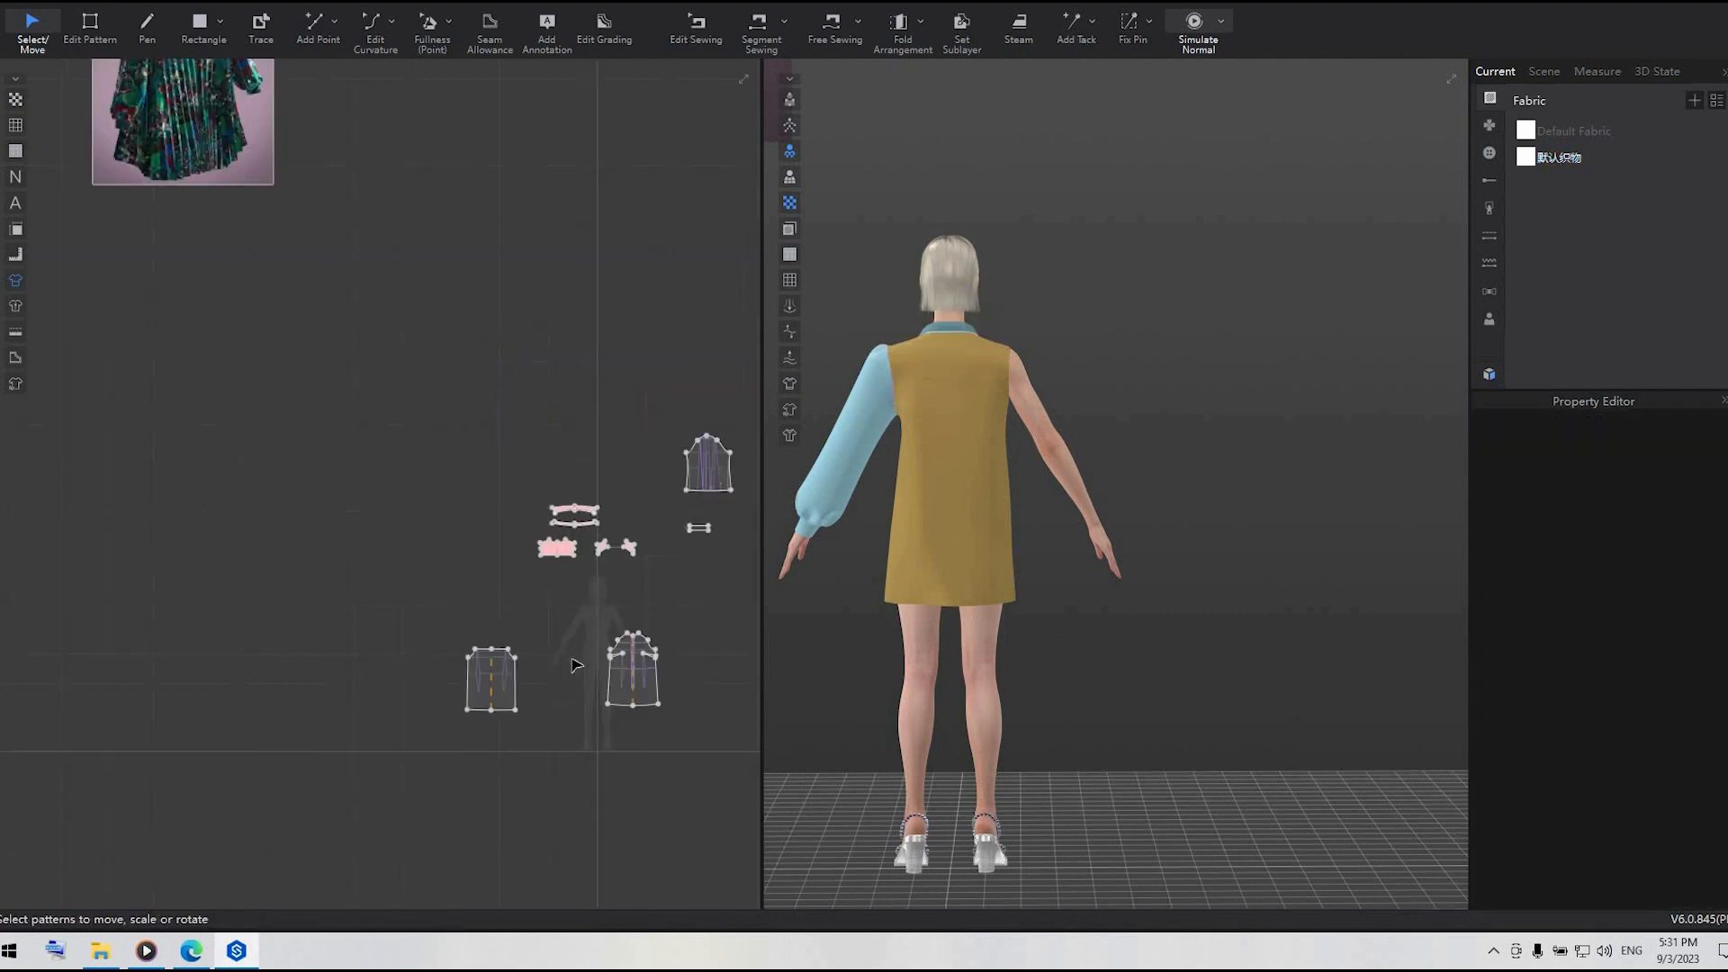
pyautogui.moveTo(393, 376)
pyautogui.mouseDown(button='middle')
pyautogui.moveTo(254, 208)
pyautogui.moveTo(239, 130)
pyautogui.mouseUp(button='middle')
pyautogui.moveTo(688, 522); pyautogui.dragTo(273, 122)
pyautogui.hotkey('ctrl', 'a')
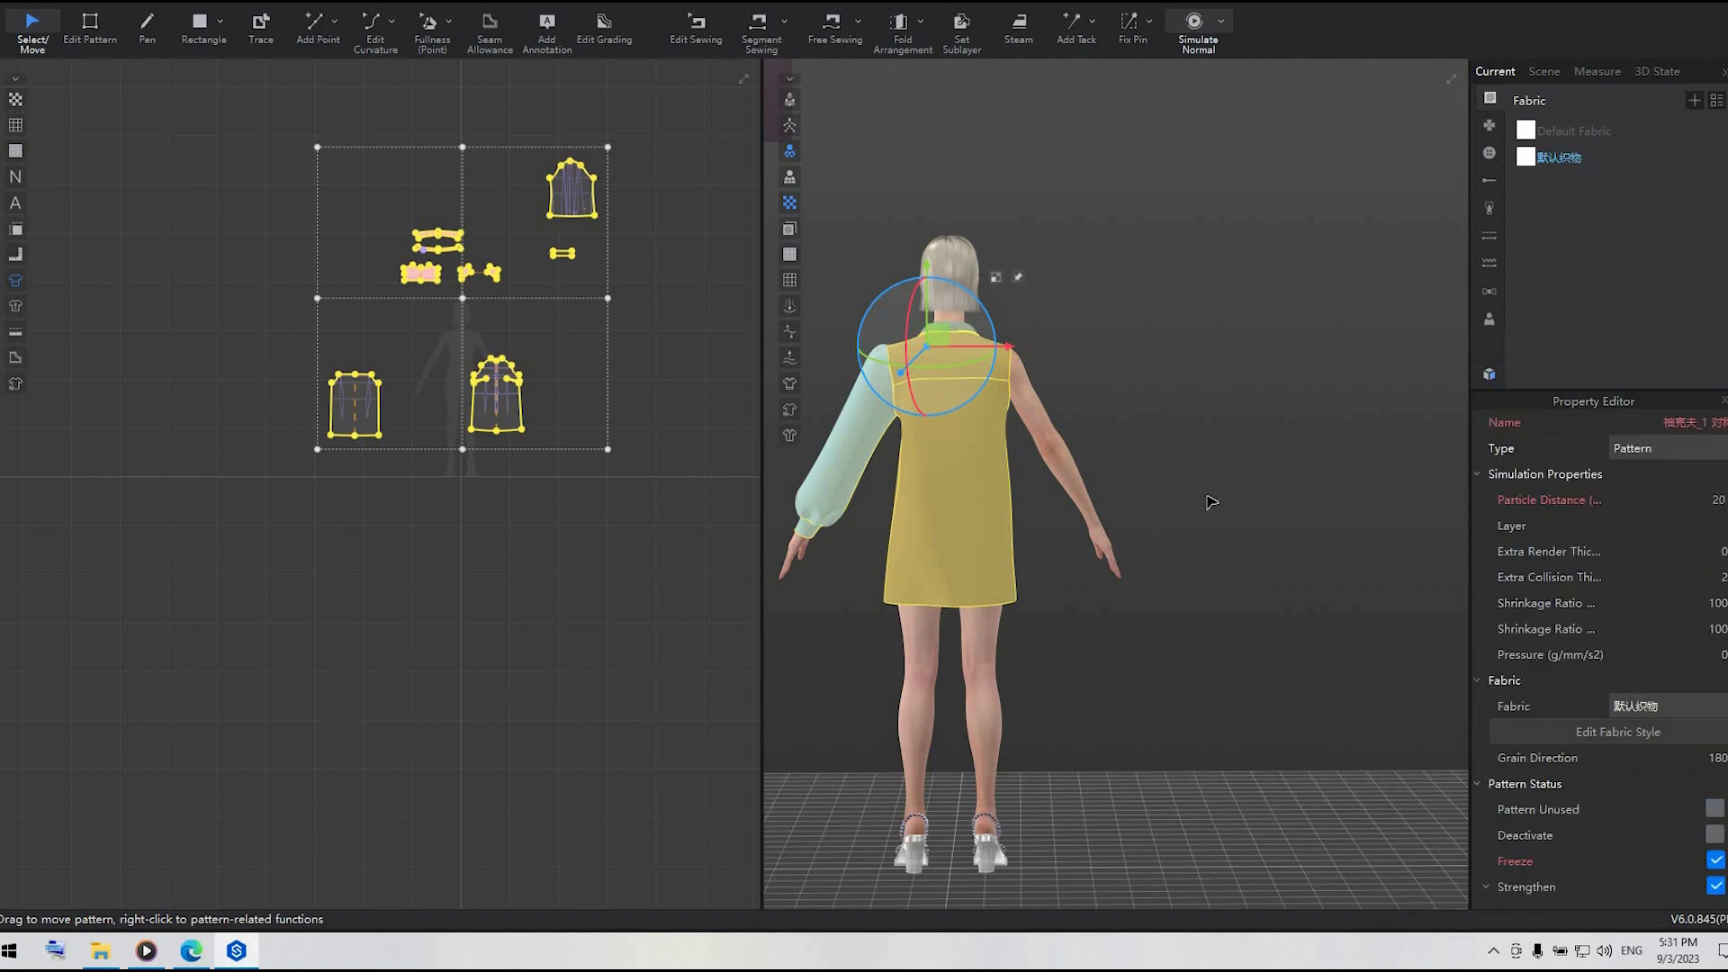
pyautogui.click(605, 567)
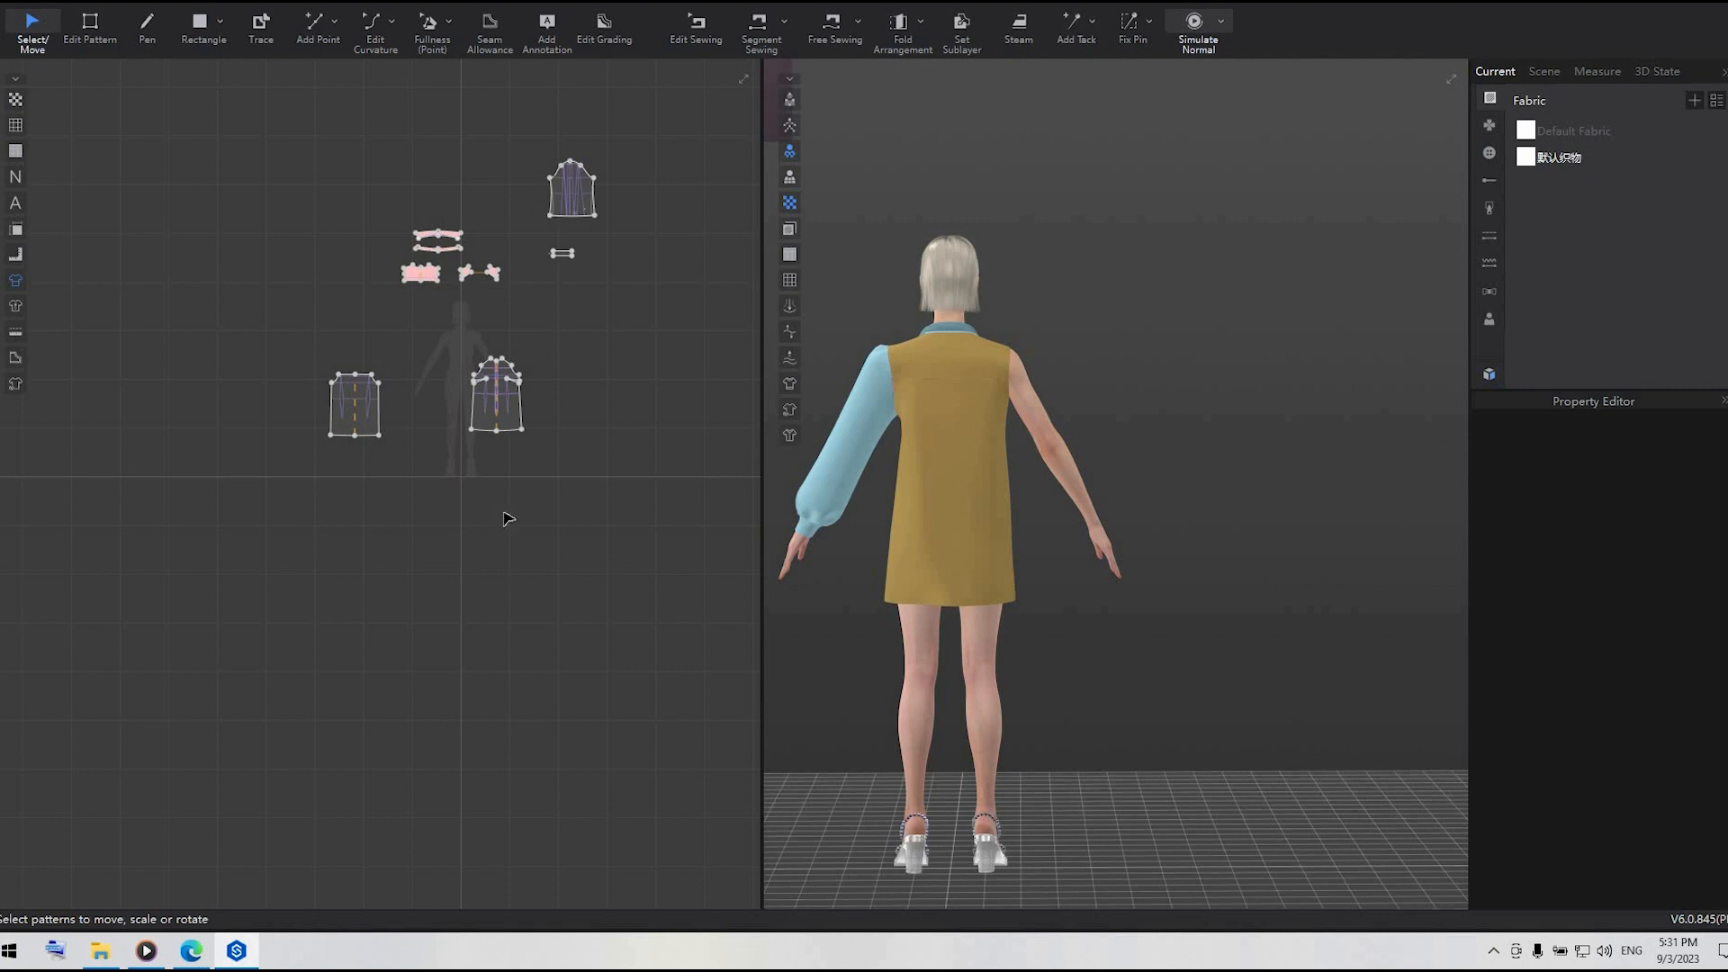
# - Lower the front neckline's center point along the center front to form a deep V-neck
pyautogui.moveTo(508, 519); pyautogui.dragTo(507, 595, button='middle')
pyautogui.scroll(2, 504, 419)
pyautogui.scroll(6, 504, 419)
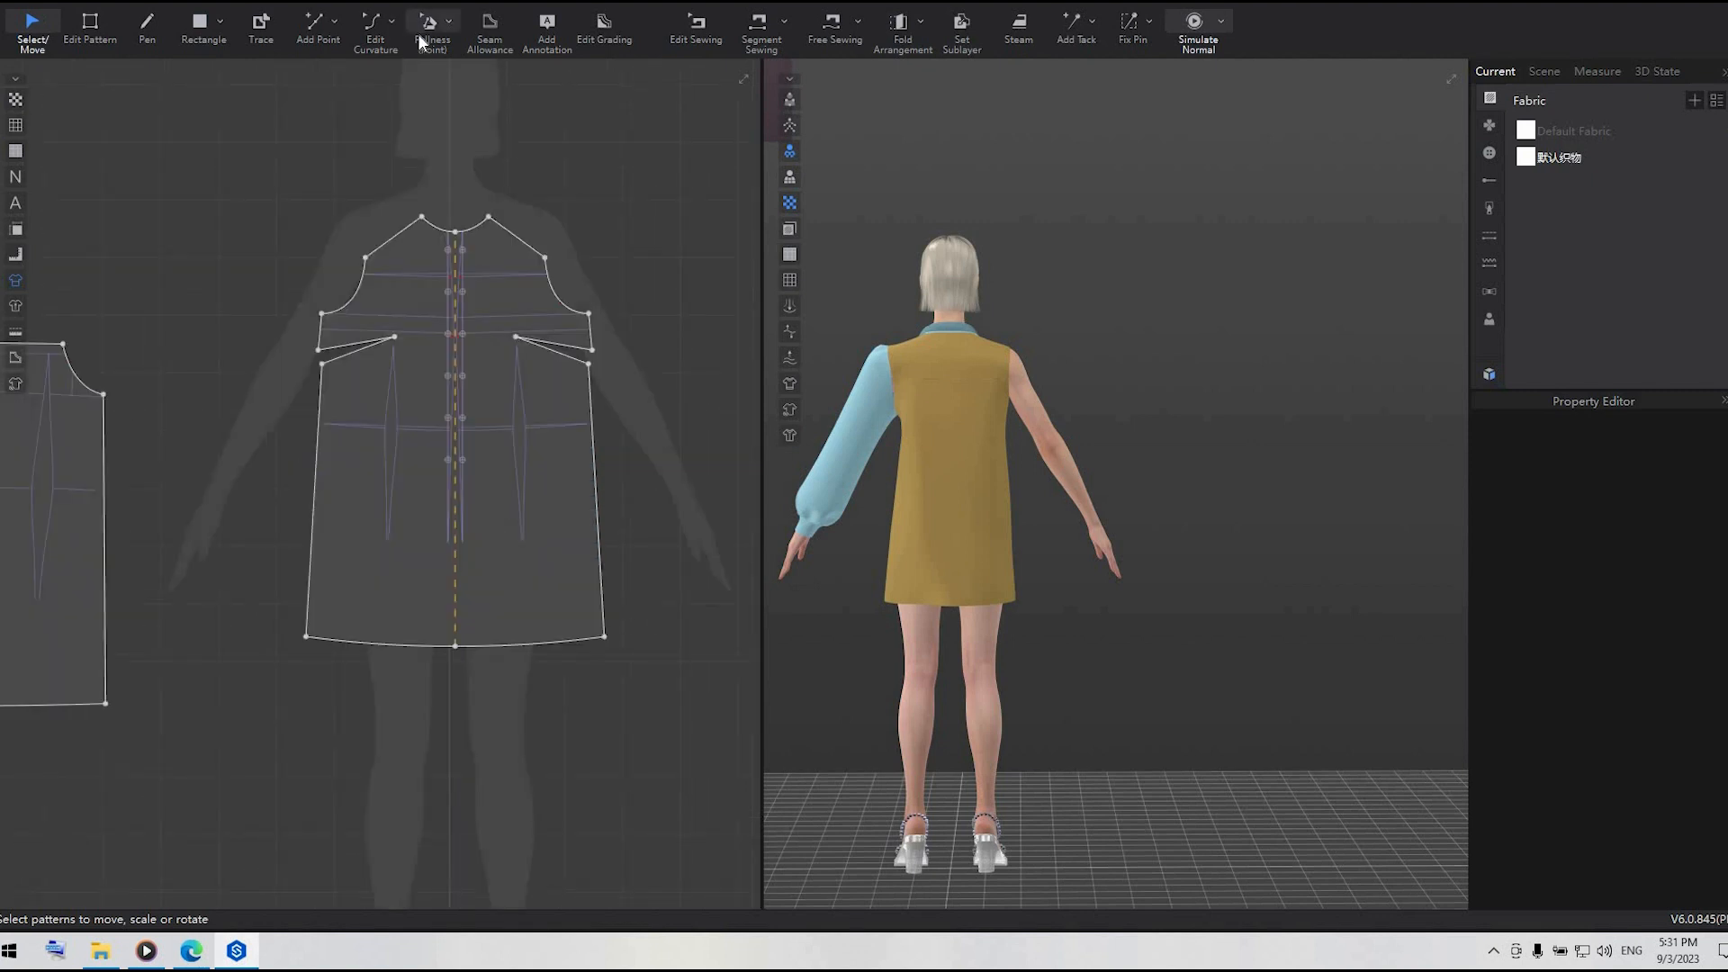
pyautogui.press('z')
pyautogui.click(563, 531)
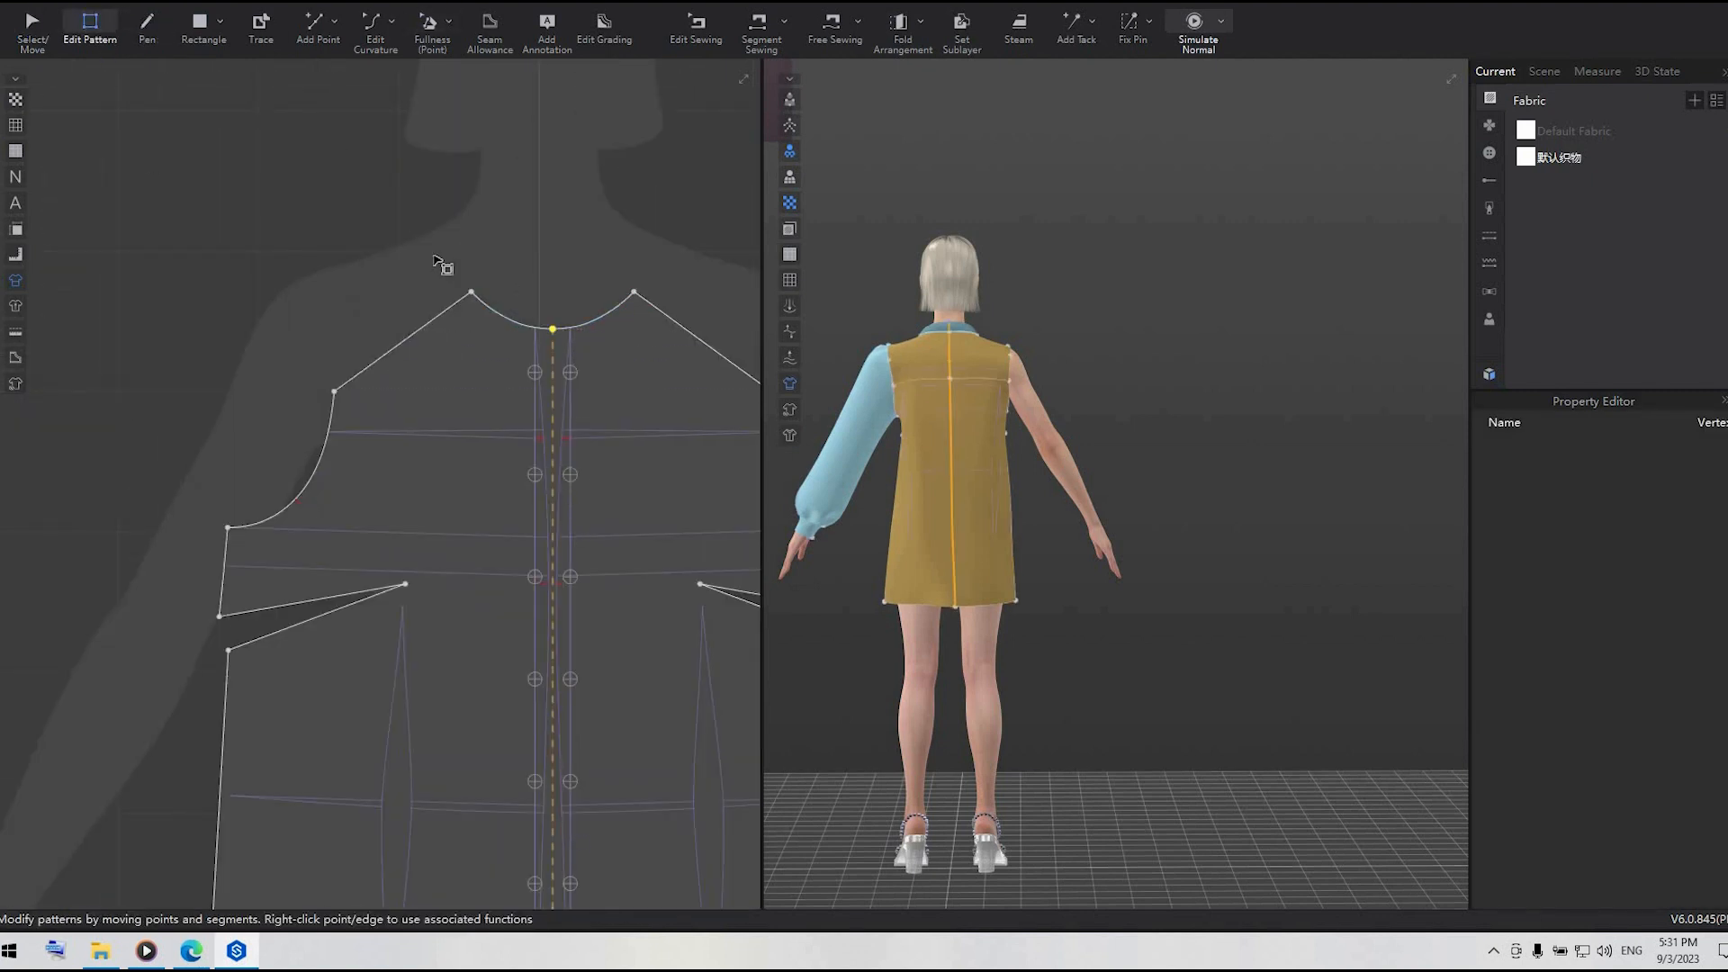
pyautogui.moveTo(553, 354); pyautogui.dragTo(552, 452)
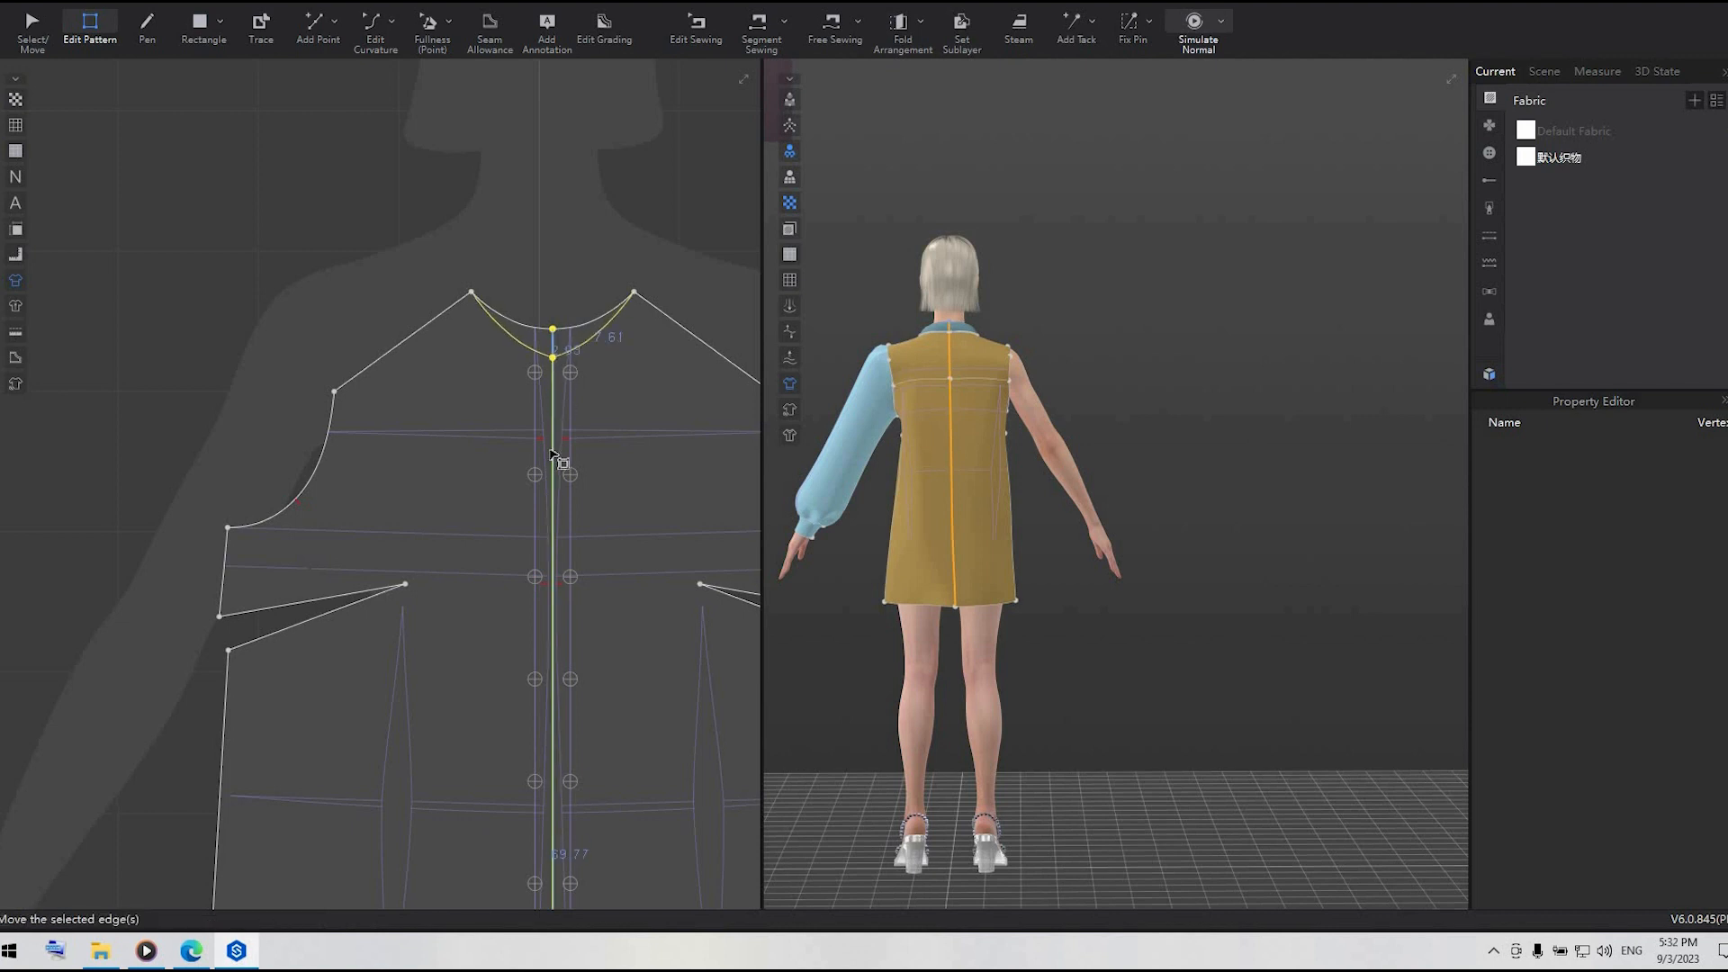
pyautogui.moveTo(1107, 615); pyautogui.dragTo(1557, 616, button='right')
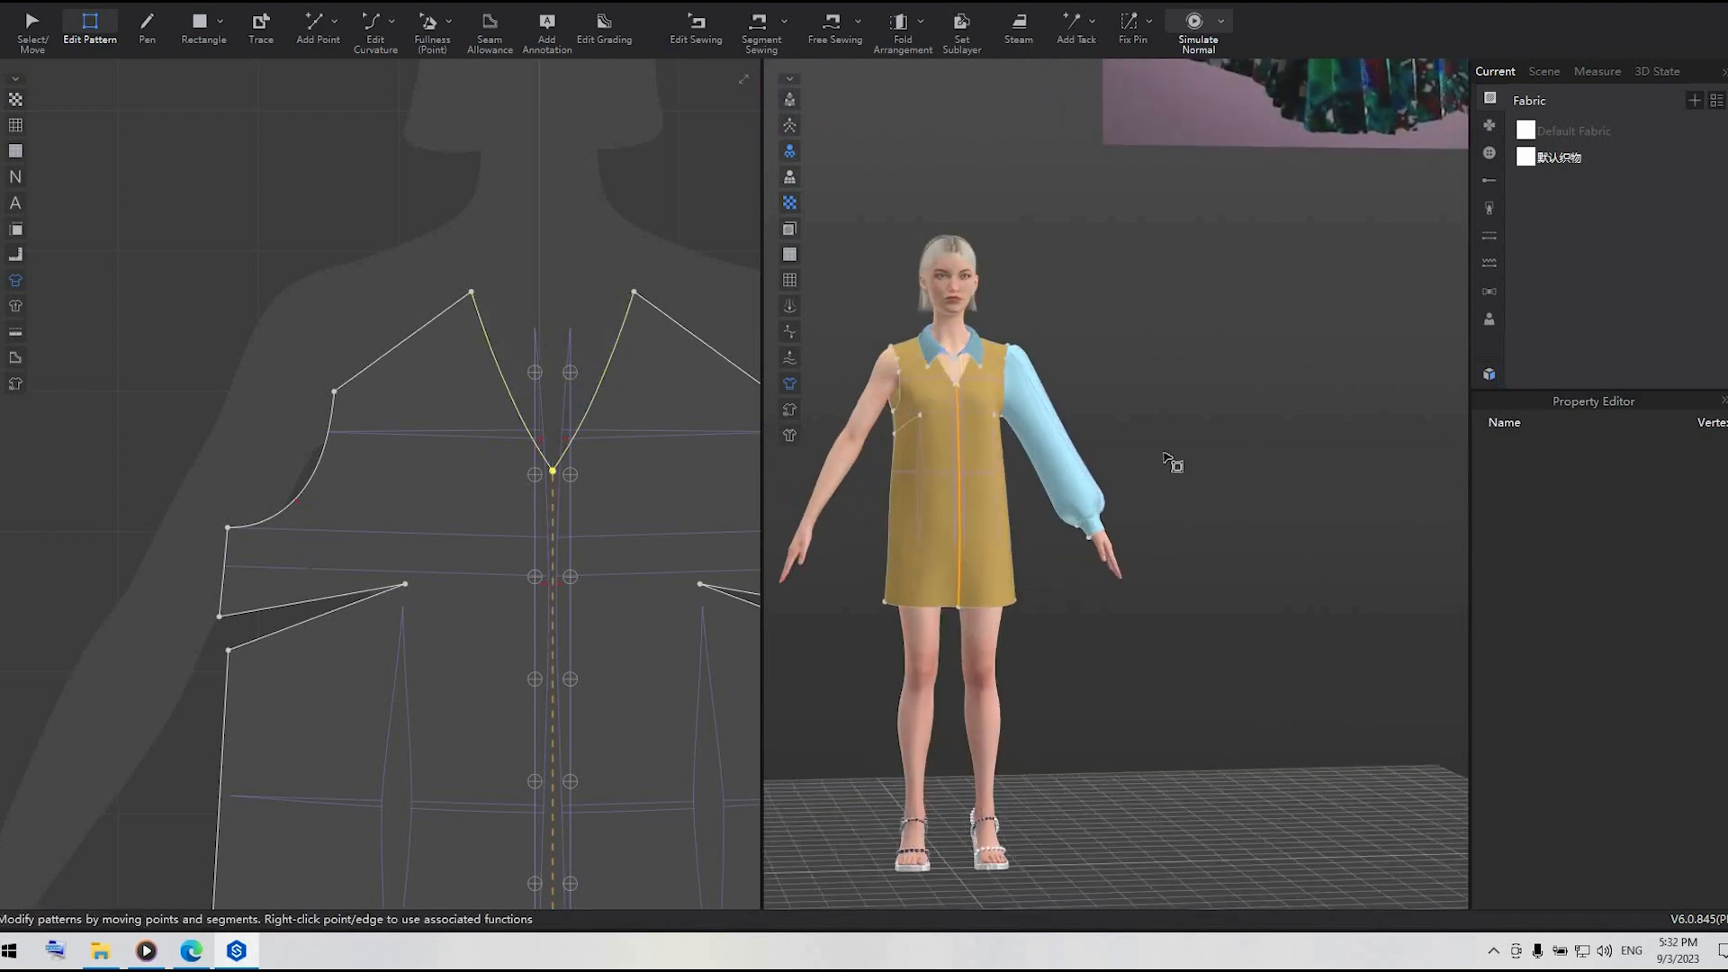
pyautogui.scroll(3, 1158, 474)
pyautogui.moveTo(1158, 473); pyautogui.dragTo(1258, 614, button='middle')
pyautogui.scroll(2, 1072, 510)
pyautogui.moveTo(981, 539); pyautogui.dragTo(1061, 517, button='middle')
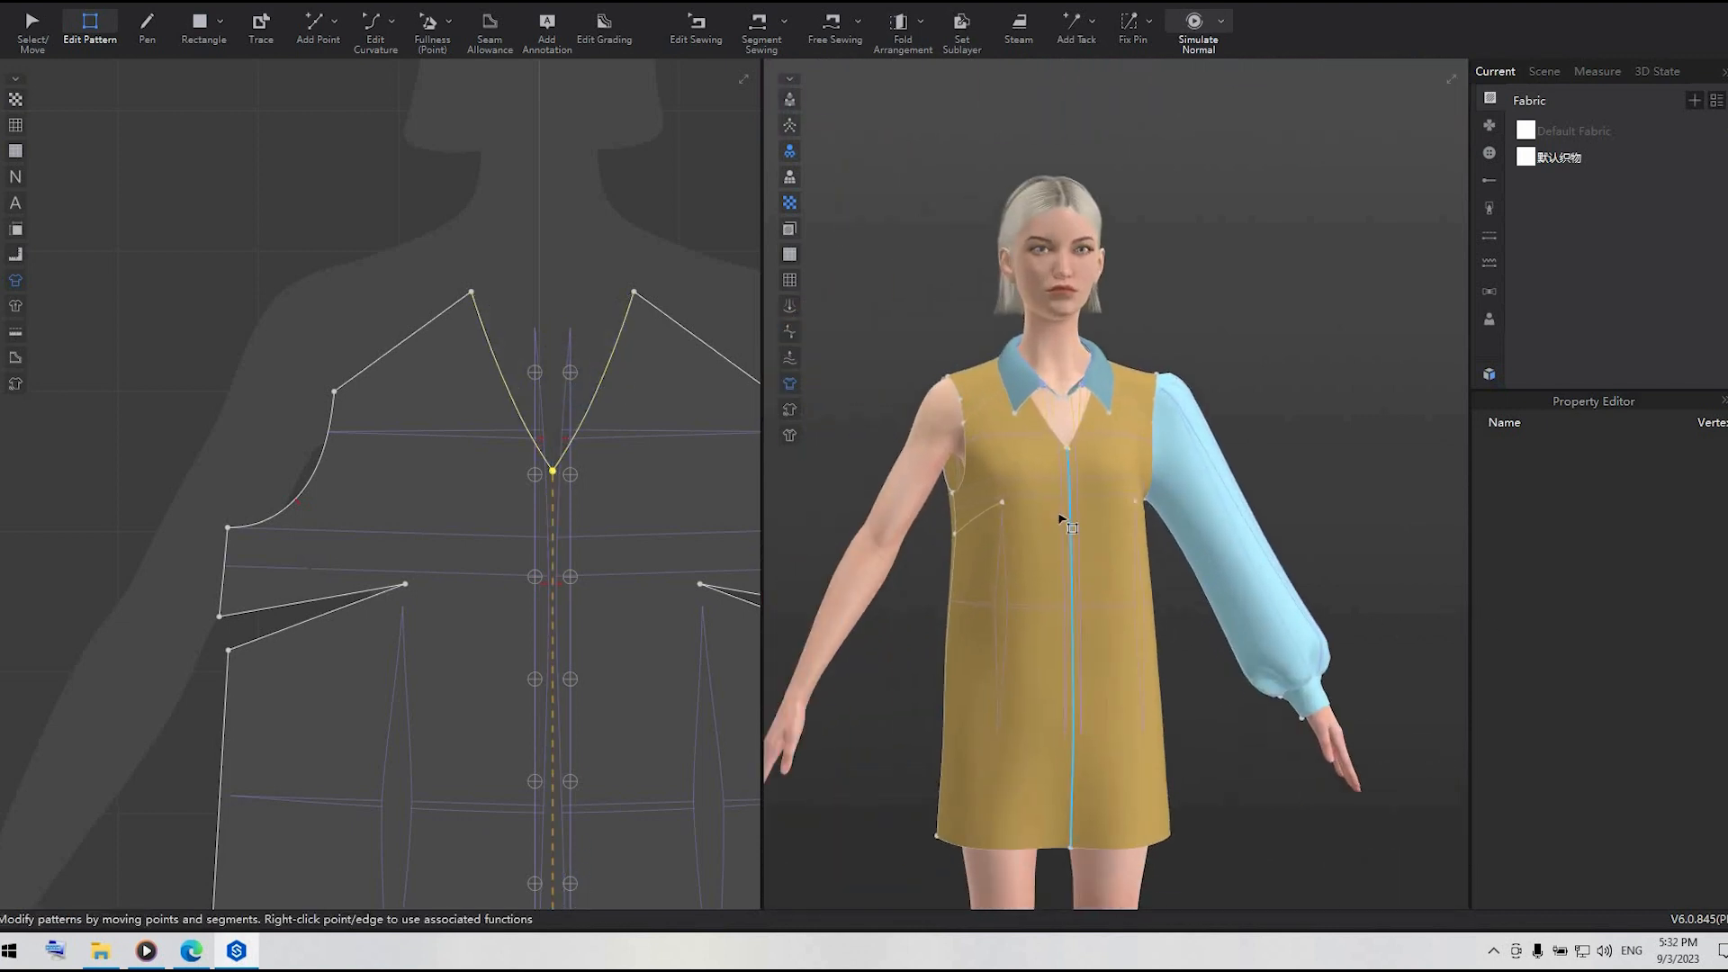
# - Lower the V-neck's center point slightly further and delete the neckline's curve points to straighten both front neck edges
pyautogui.click(553, 471)
pyautogui.moveTo(553, 470); pyautogui.dragTo(553, 493)
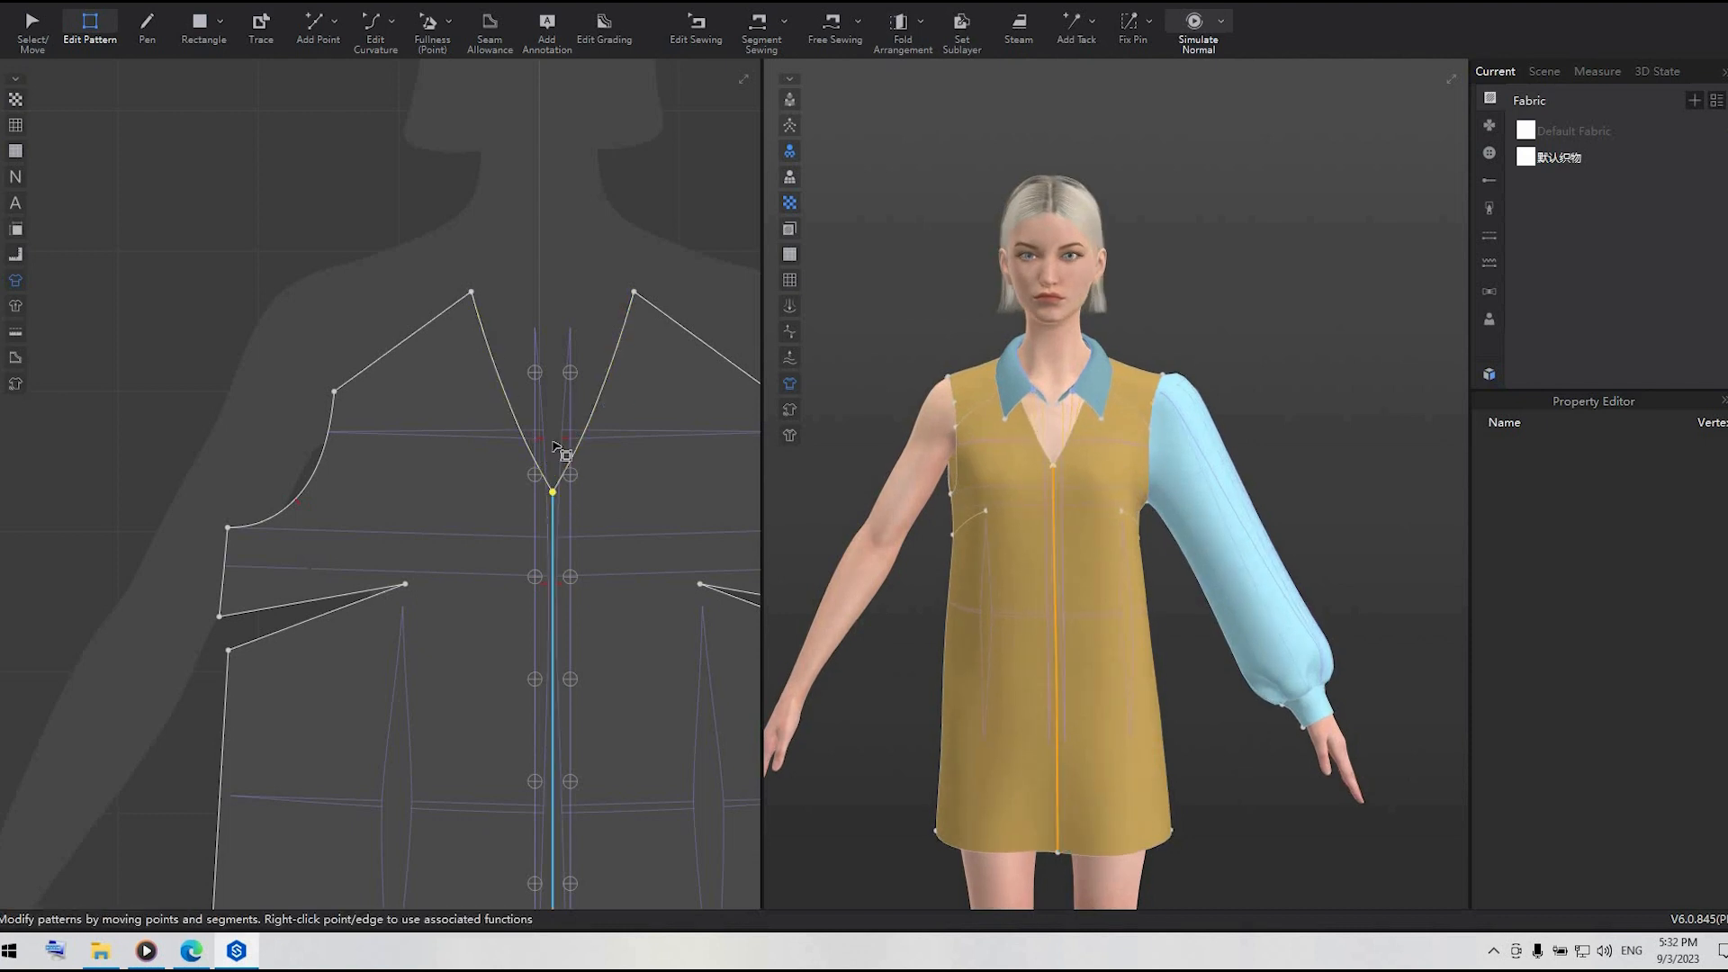
pyautogui.click(392, 18)
pyautogui.click(390, 75)
pyautogui.moveTo(531, 230); pyautogui.dragTo(444, 550)
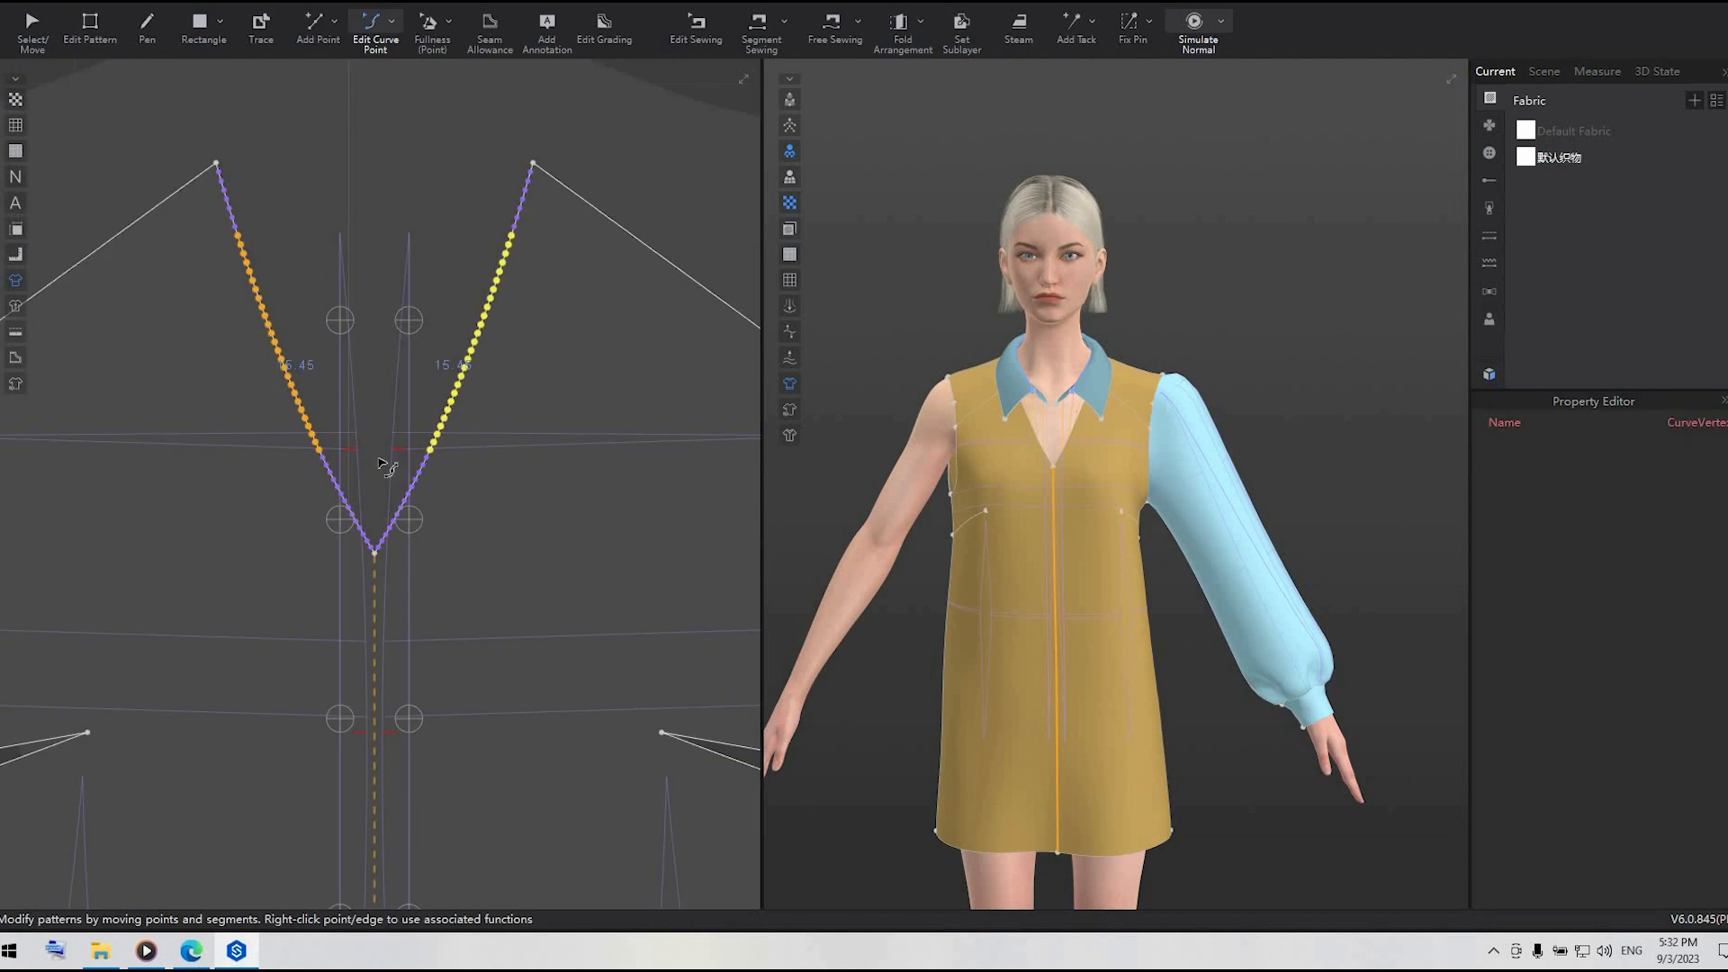
pyautogui.press('Delete')
pyautogui.scroll(-5, 531, 247)
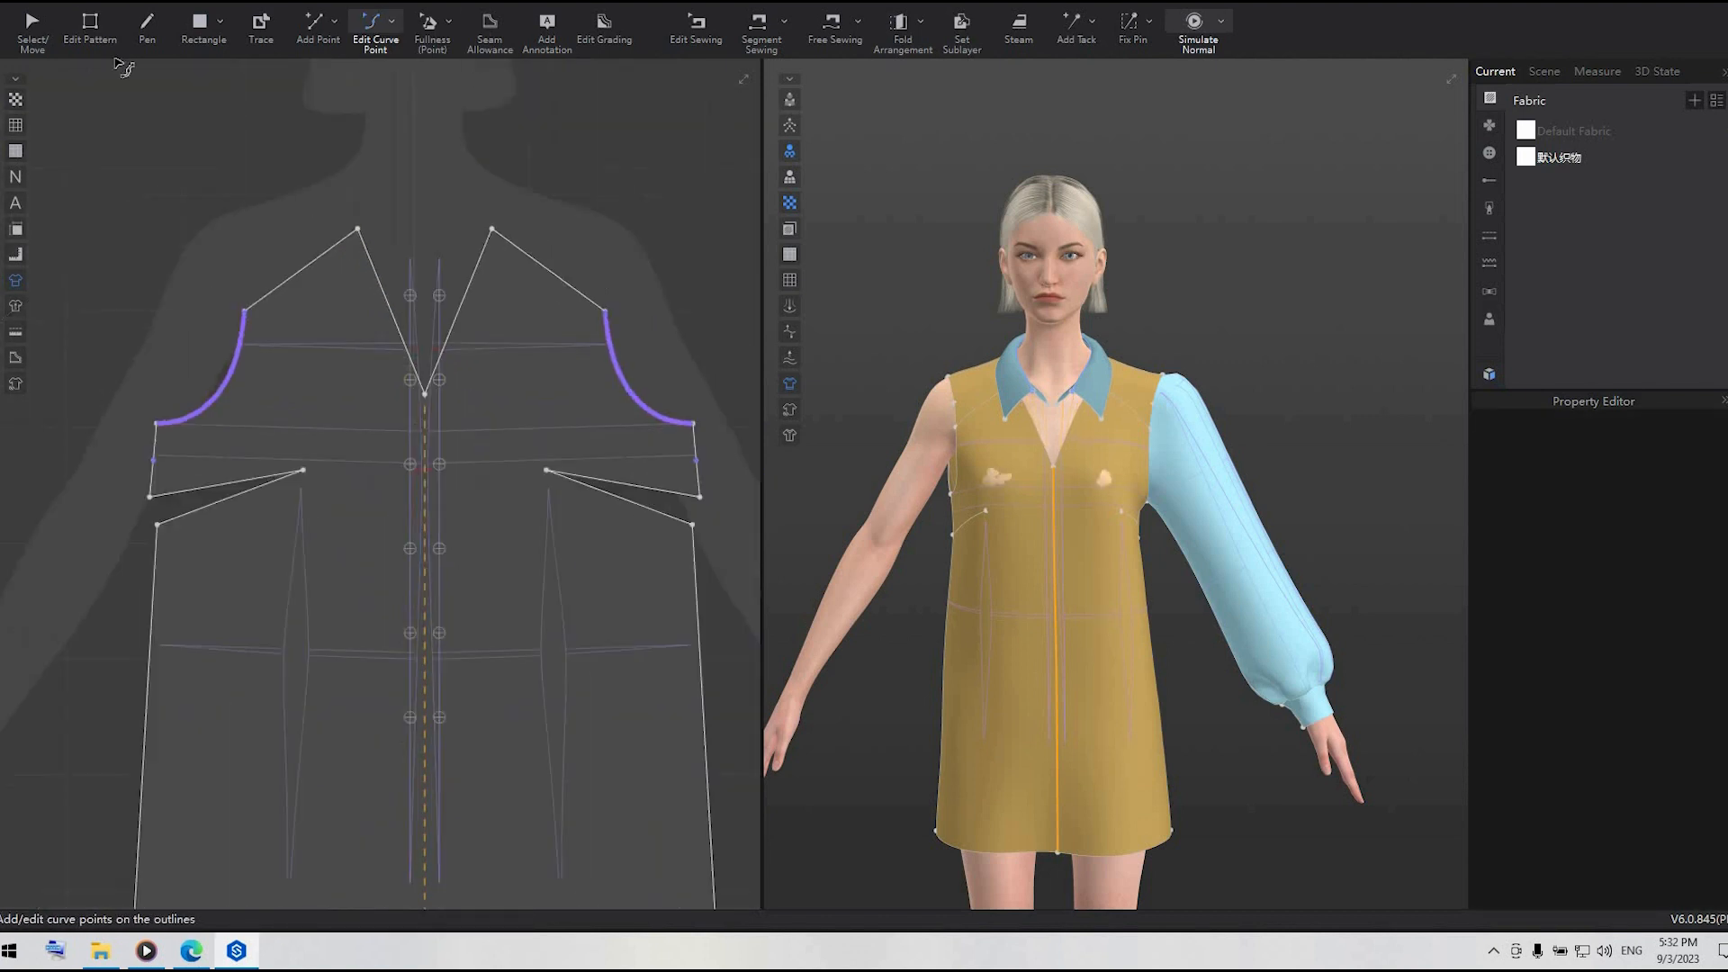
# - Slash the front panel from the side dart tips to the hem with Fullness and rotate the side sections outward to close the darts
pyautogui.press('a')
pyautogui.click(372, 384)
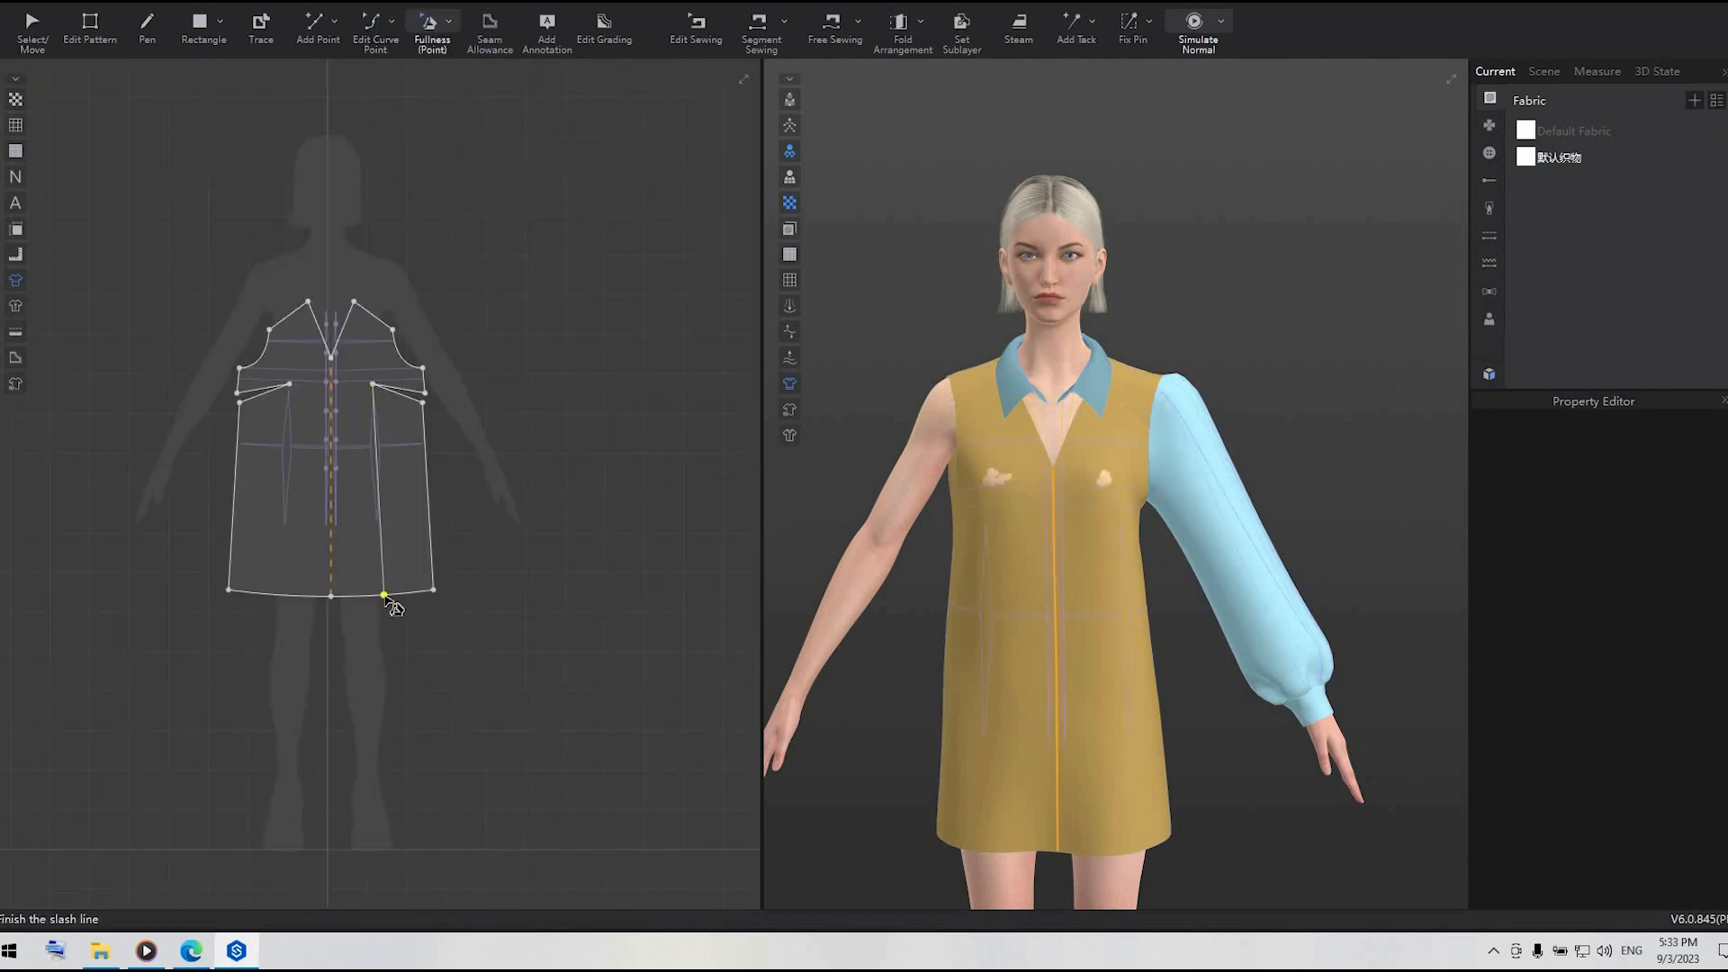
pyautogui.click(392, 596)
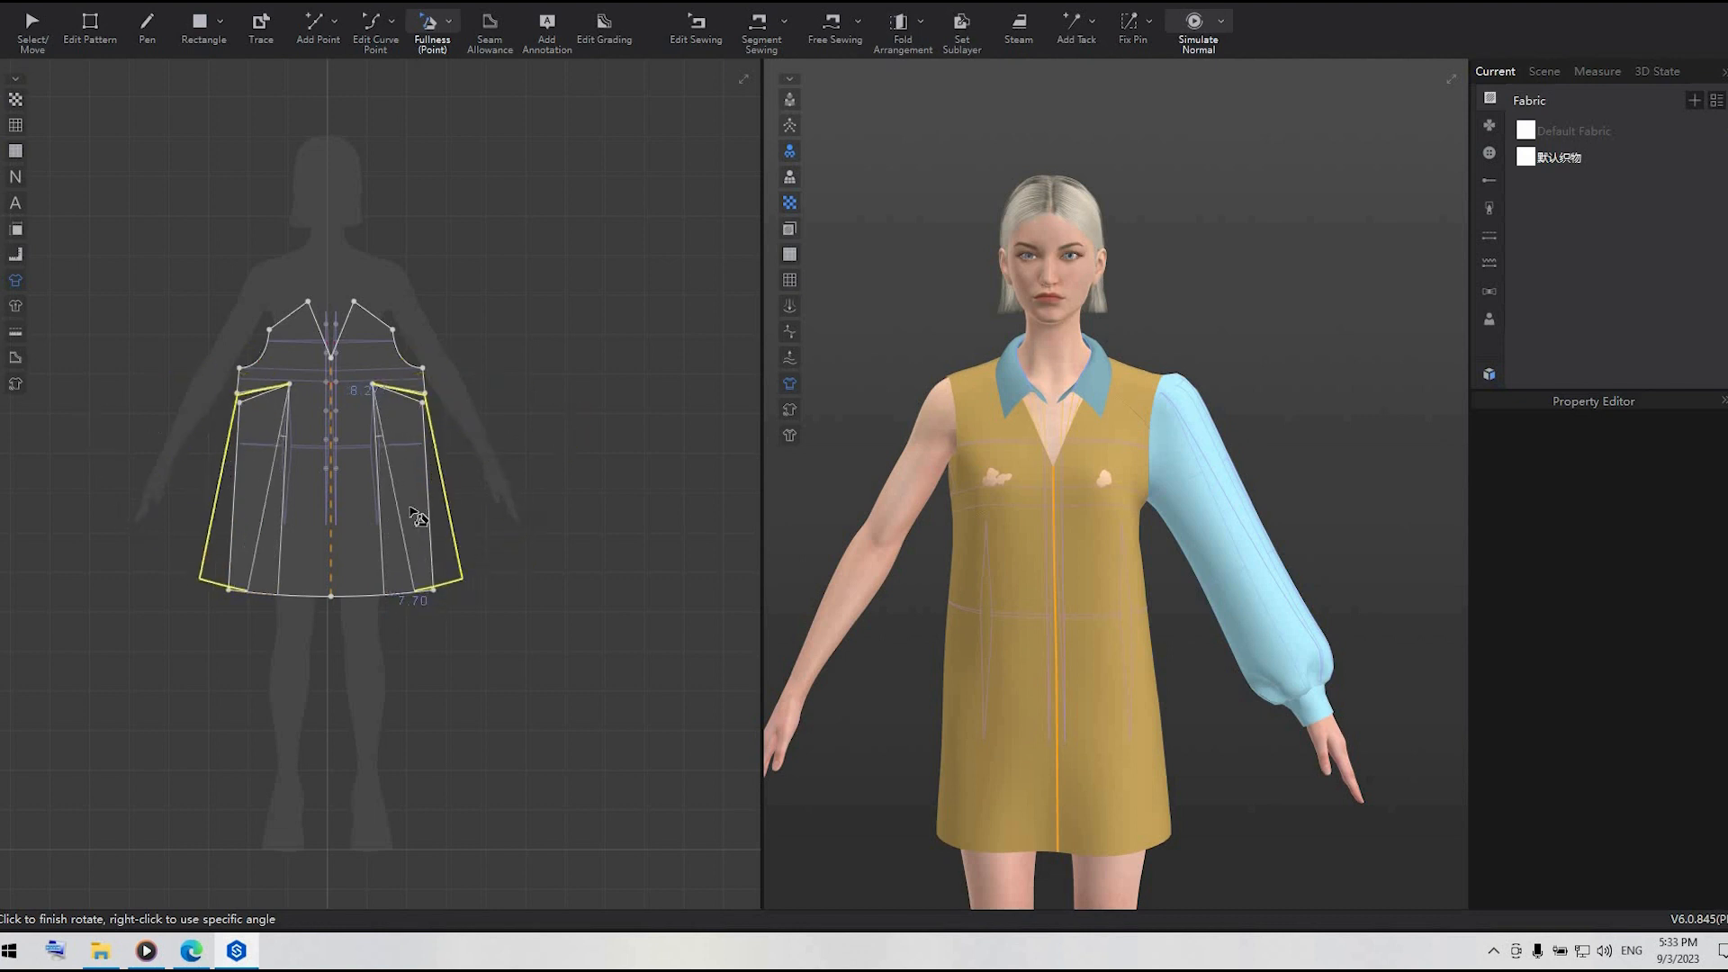
pyautogui.scroll(5, 405, 432)
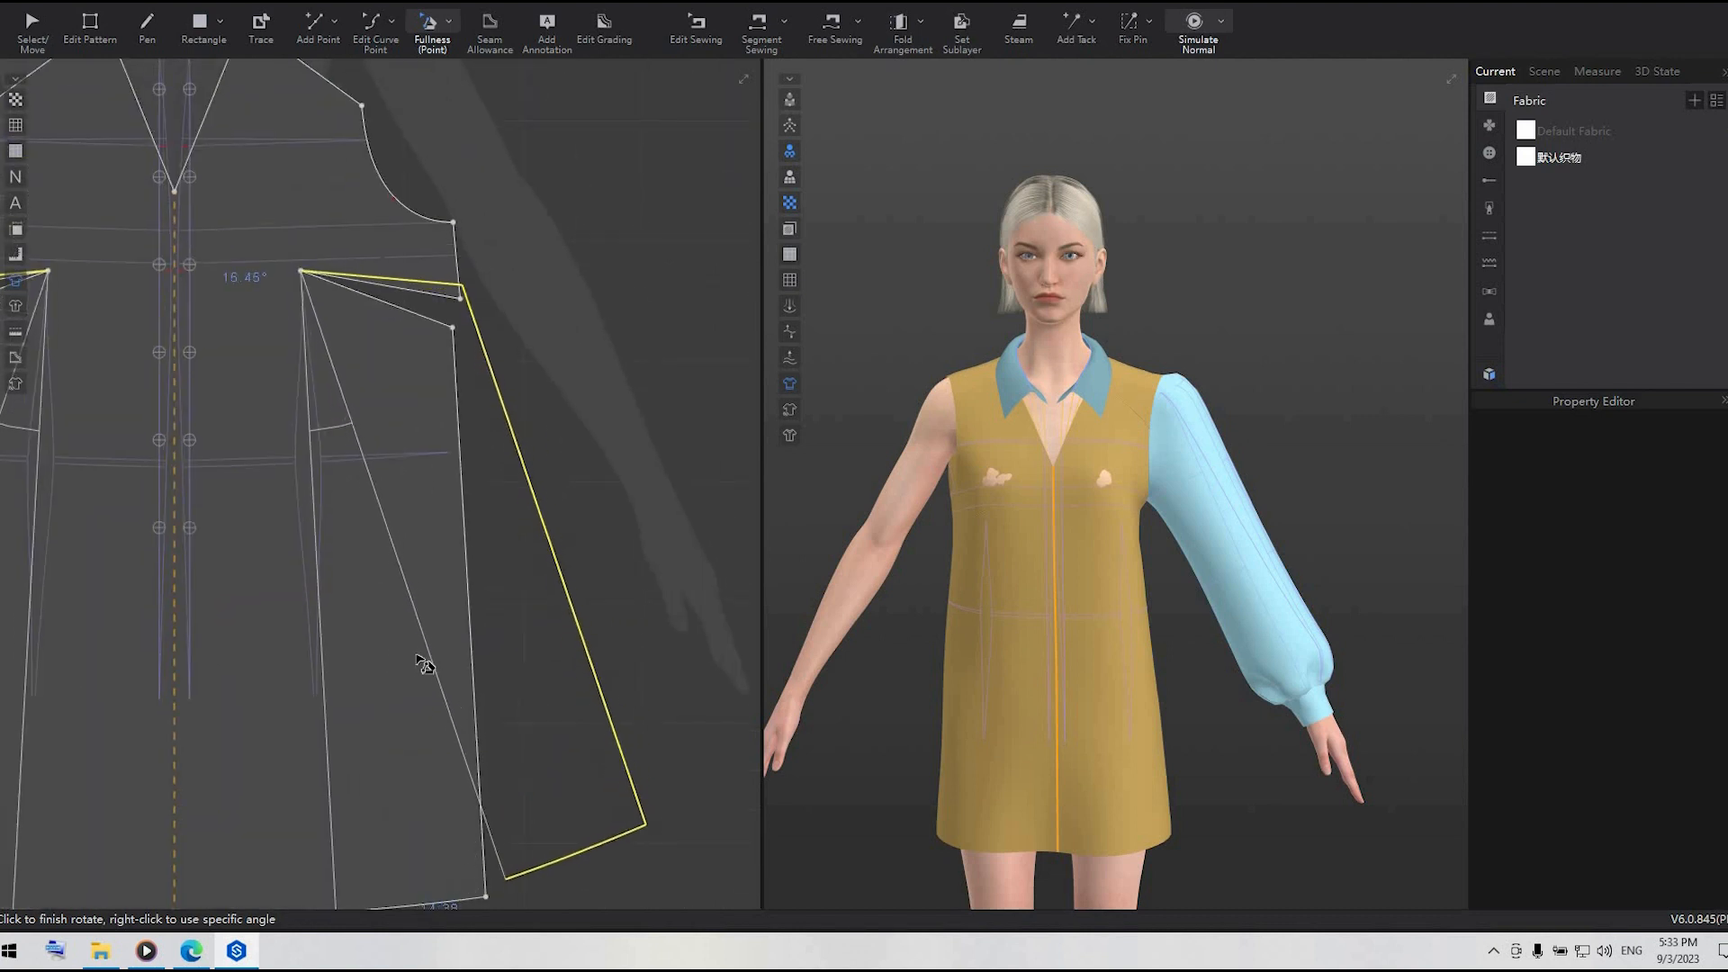
pyautogui.click(402, 679)
pyautogui.click(411, 293)
pyautogui.scroll(1, 409, 293)
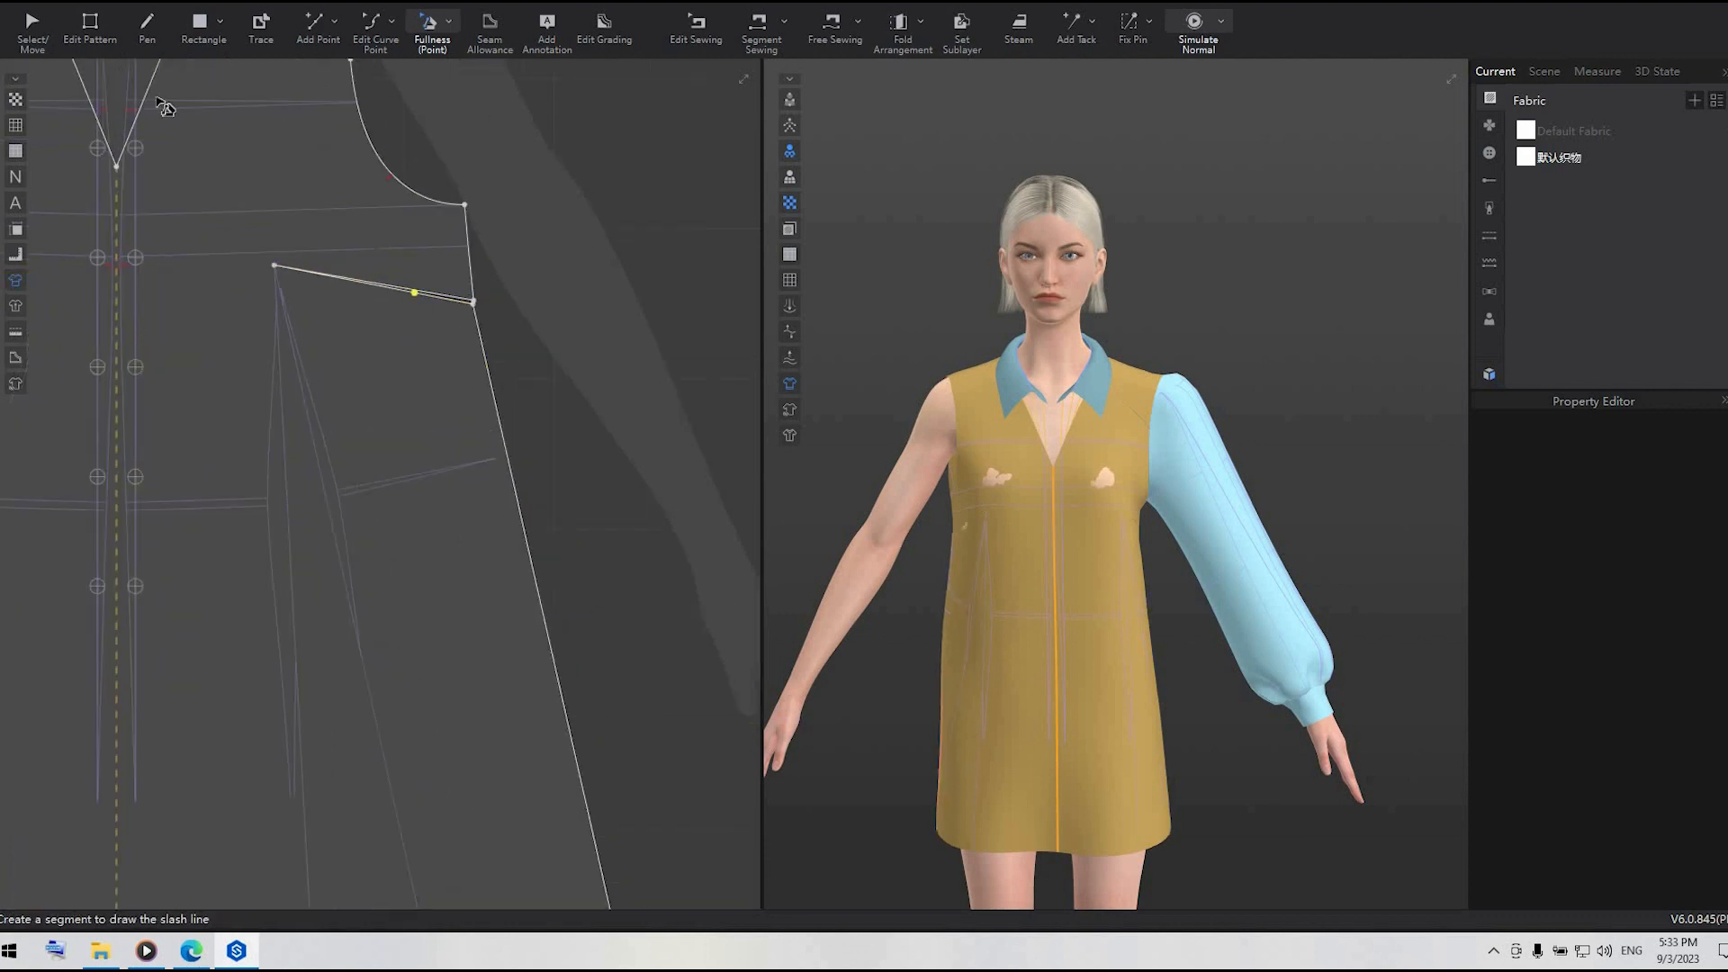
# - Delete the sewing that joins the two legs of the front panel's closed side darts
pyautogui.press('z')
pyautogui.click(274, 265)
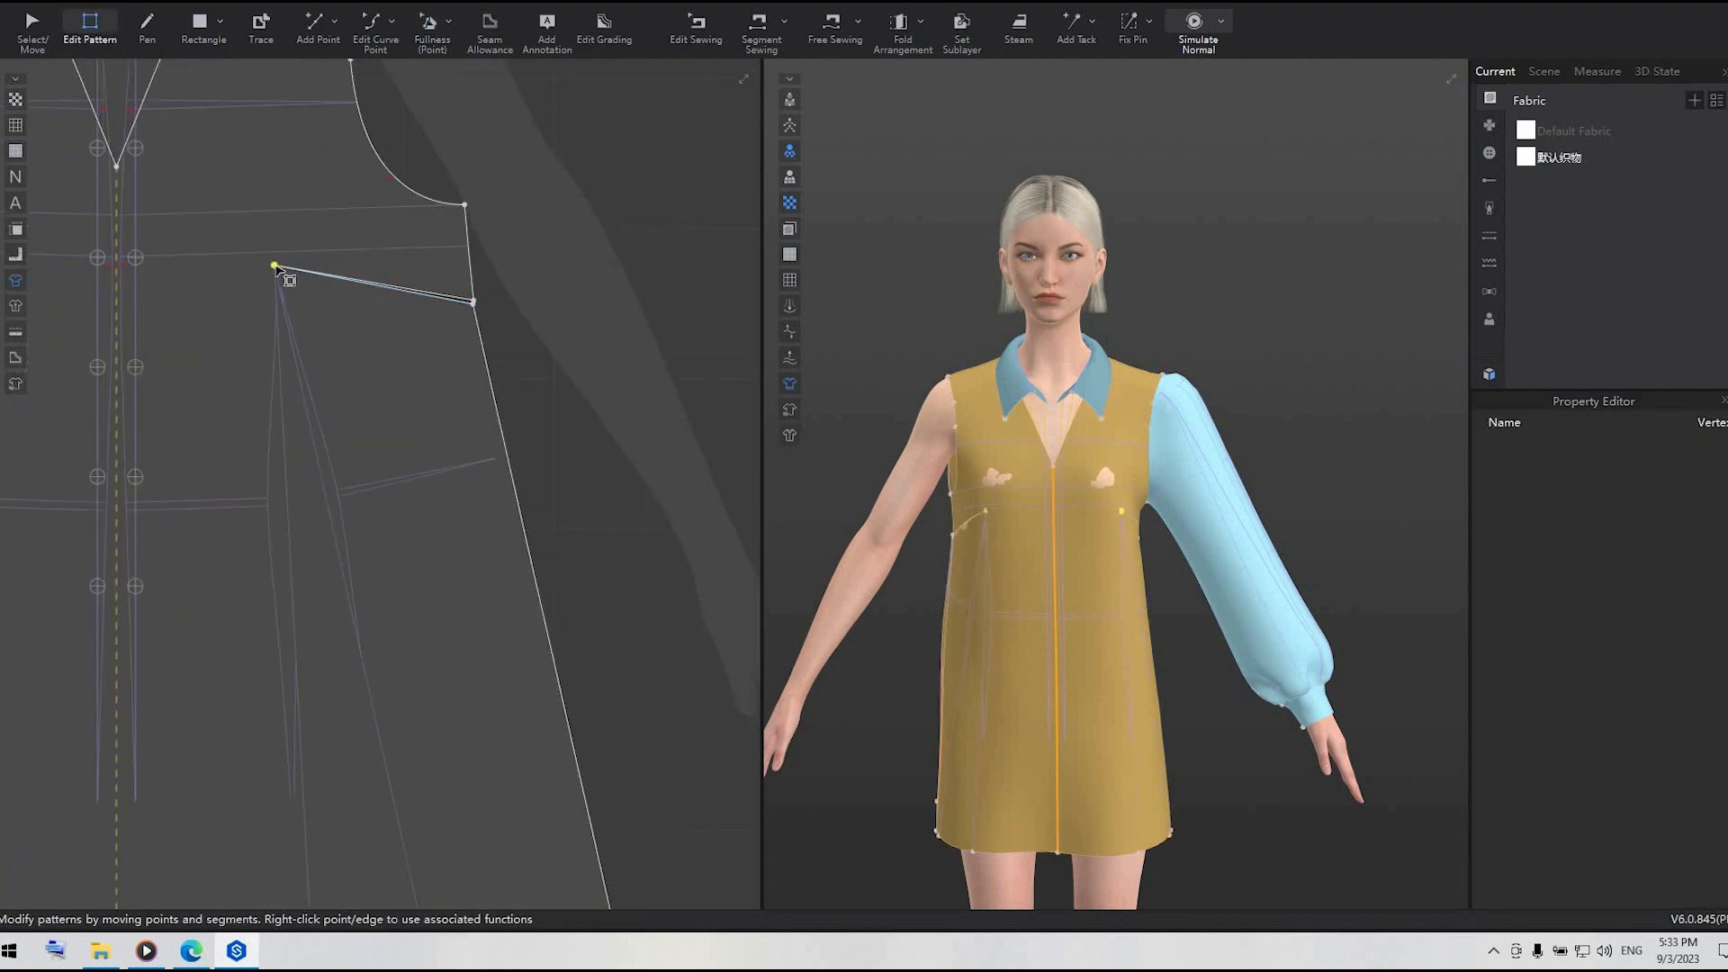
pyautogui.press('Return')
pyautogui.press('b')
pyautogui.click(469, 305)
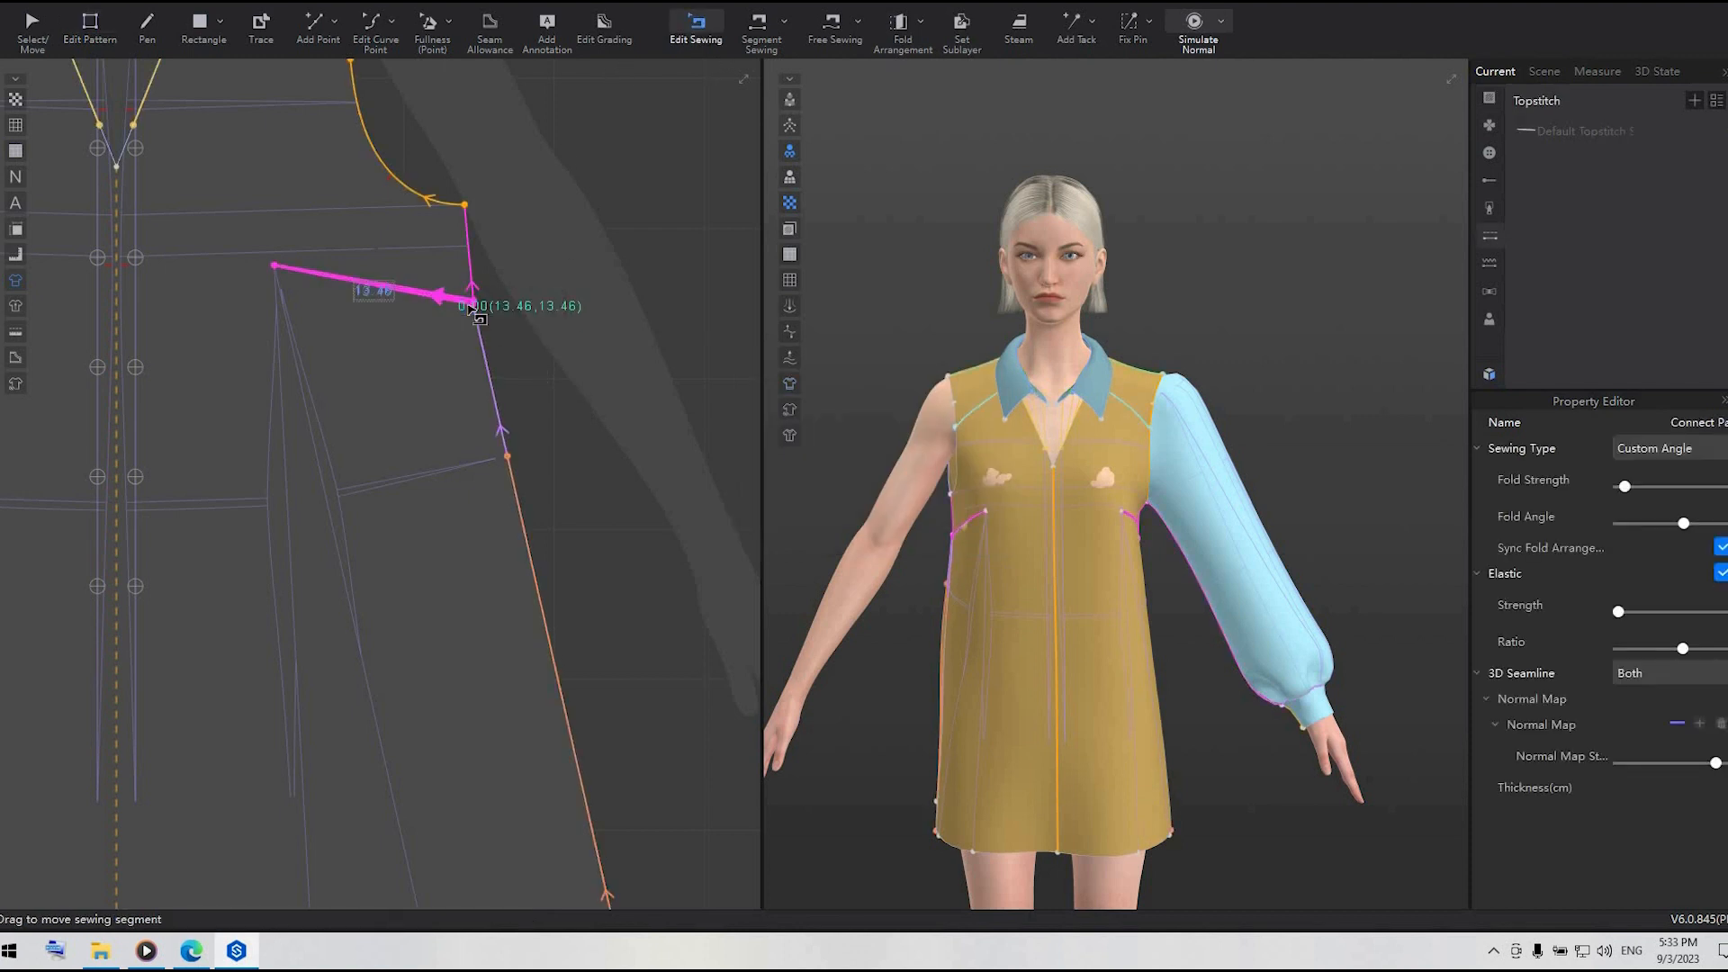
pyautogui.click(504, 99)
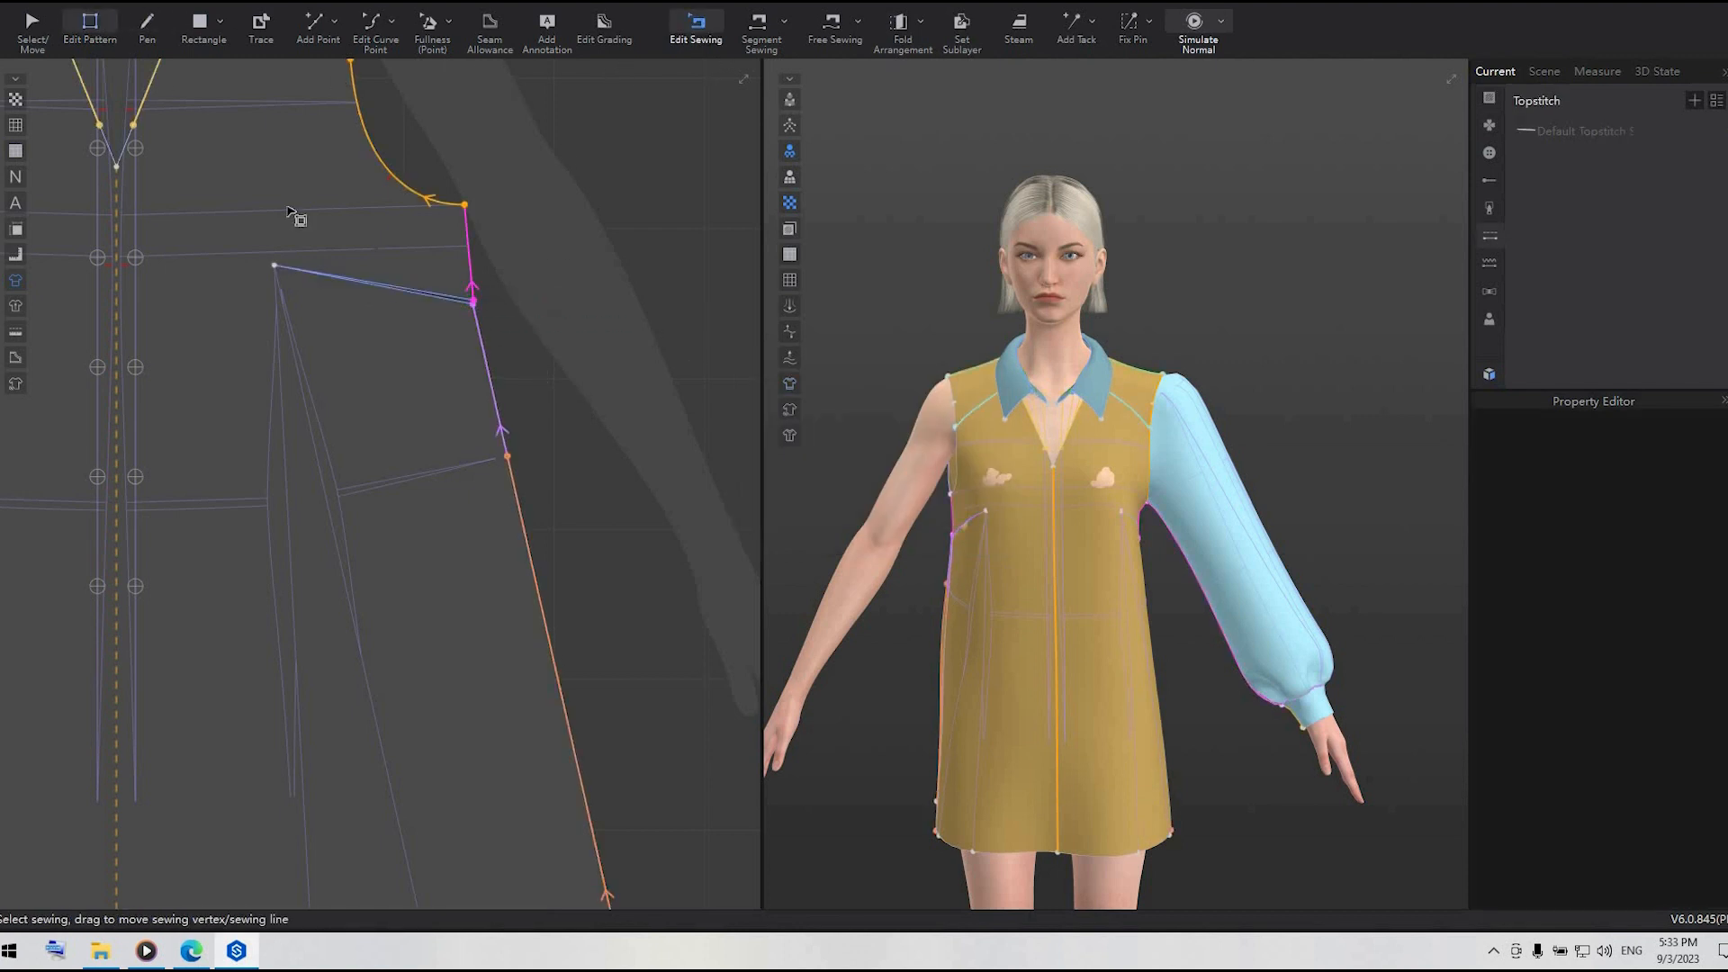
# - Delete the closed darts' tip points and leftover side seam points to leave continuous front side edges
pyautogui.press('a')
pyautogui.click(274, 265)
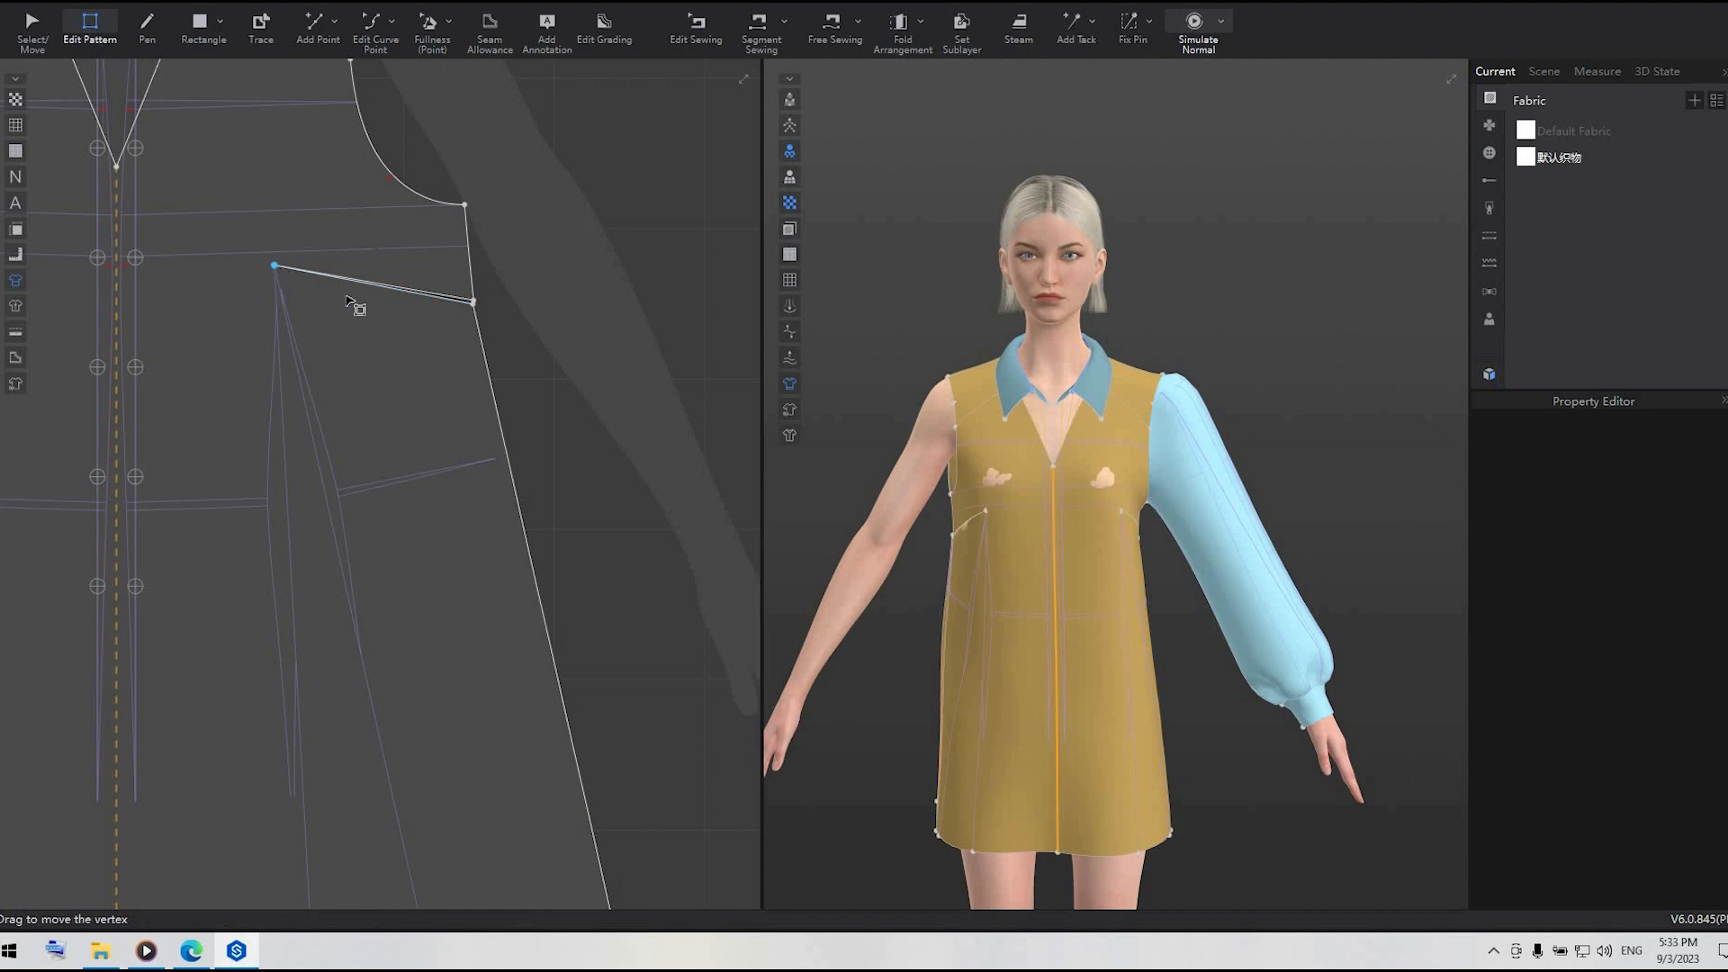
pyautogui.click(562, 302)
pyautogui.scroll(5, 521, 309)
pyautogui.click(358, 309)
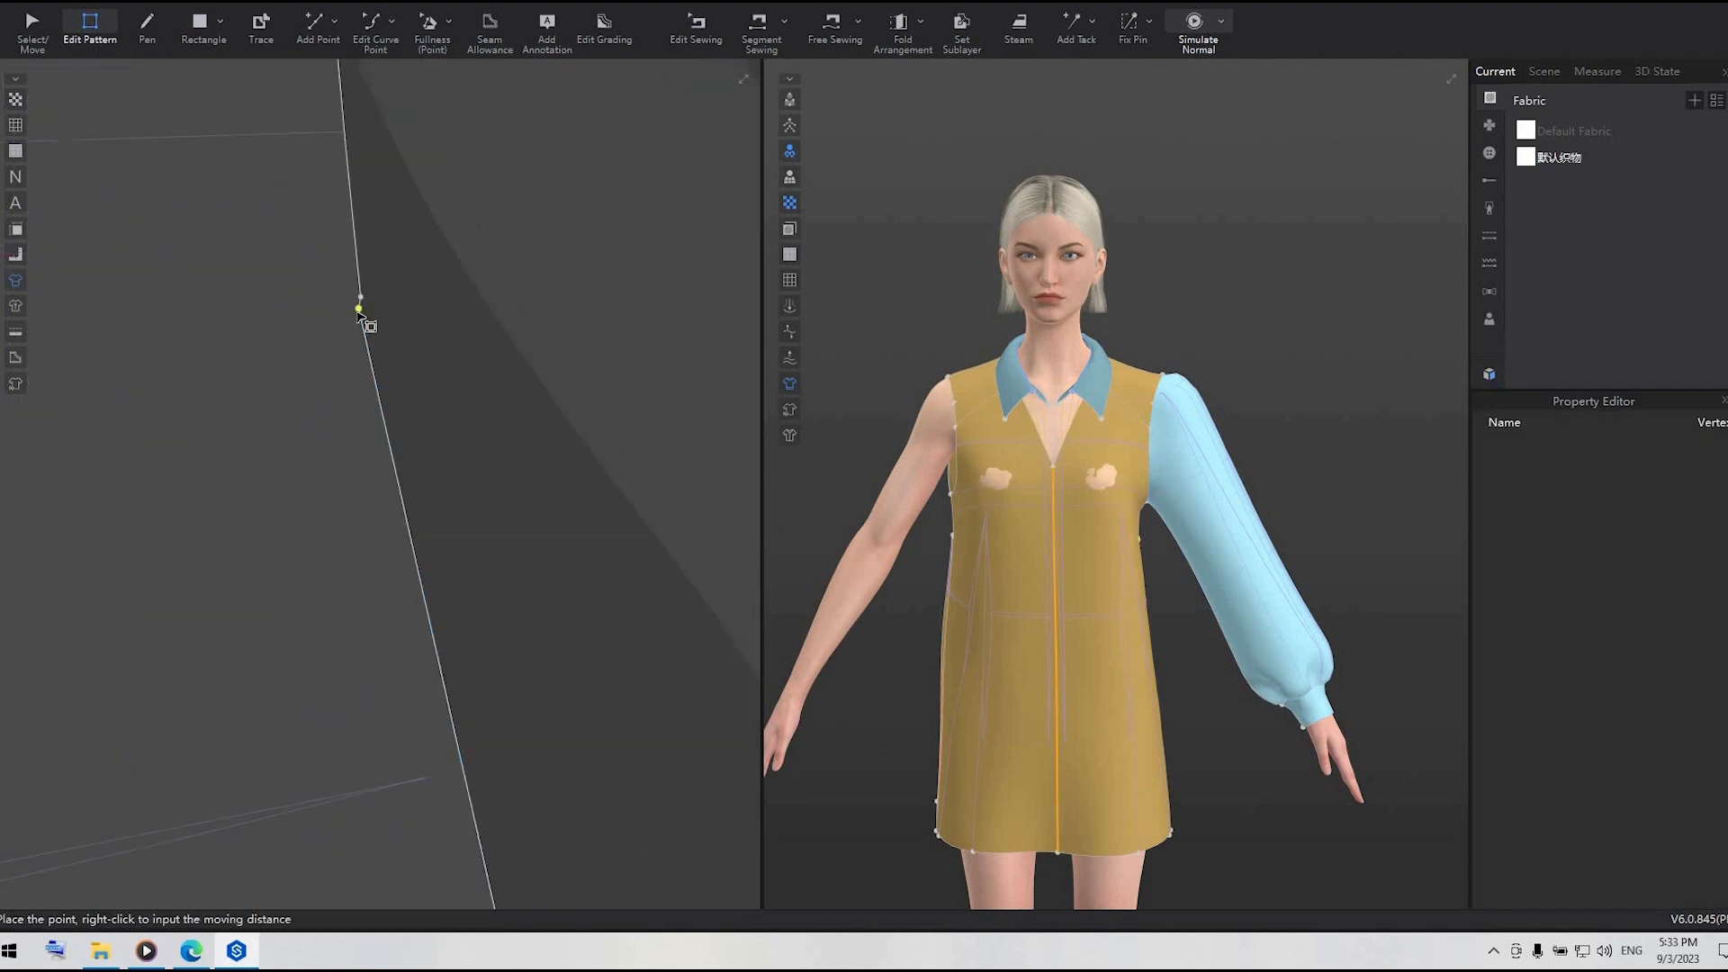
pyautogui.press('Delete')
pyautogui.click(361, 298)
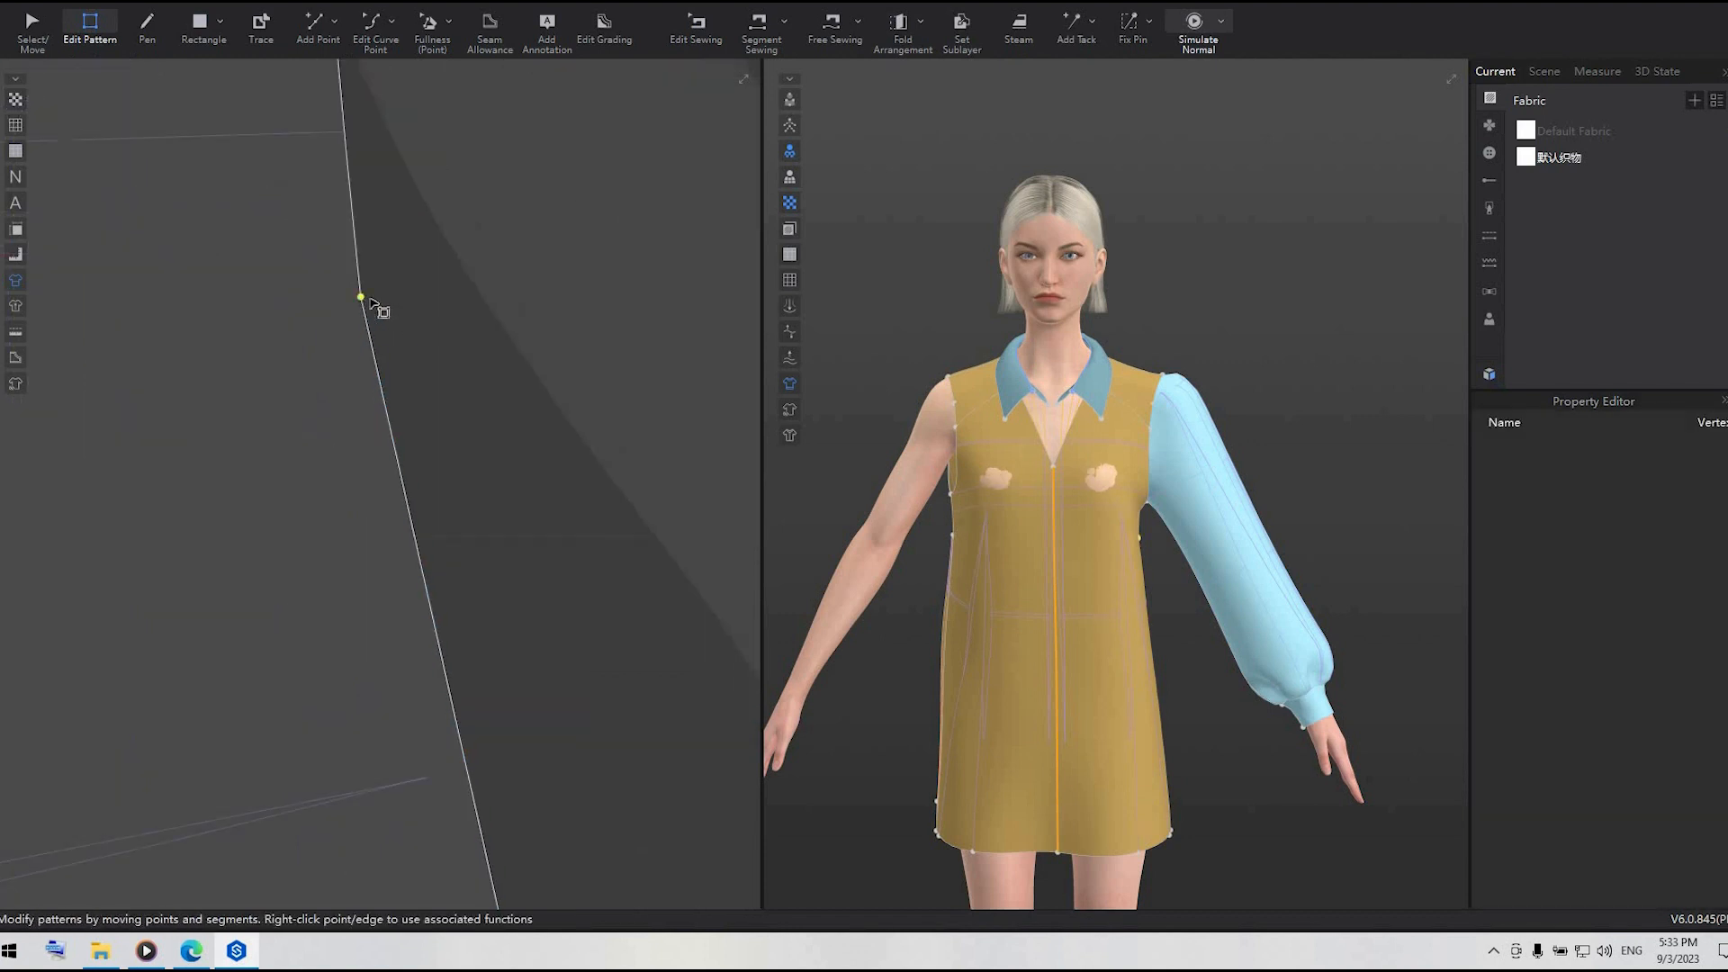
pyautogui.press('Delete')
# - Delete the remaining side seam sewing from the front panel's side edges
pyautogui.scroll(-10, 494, 315)
pyautogui.press('b')
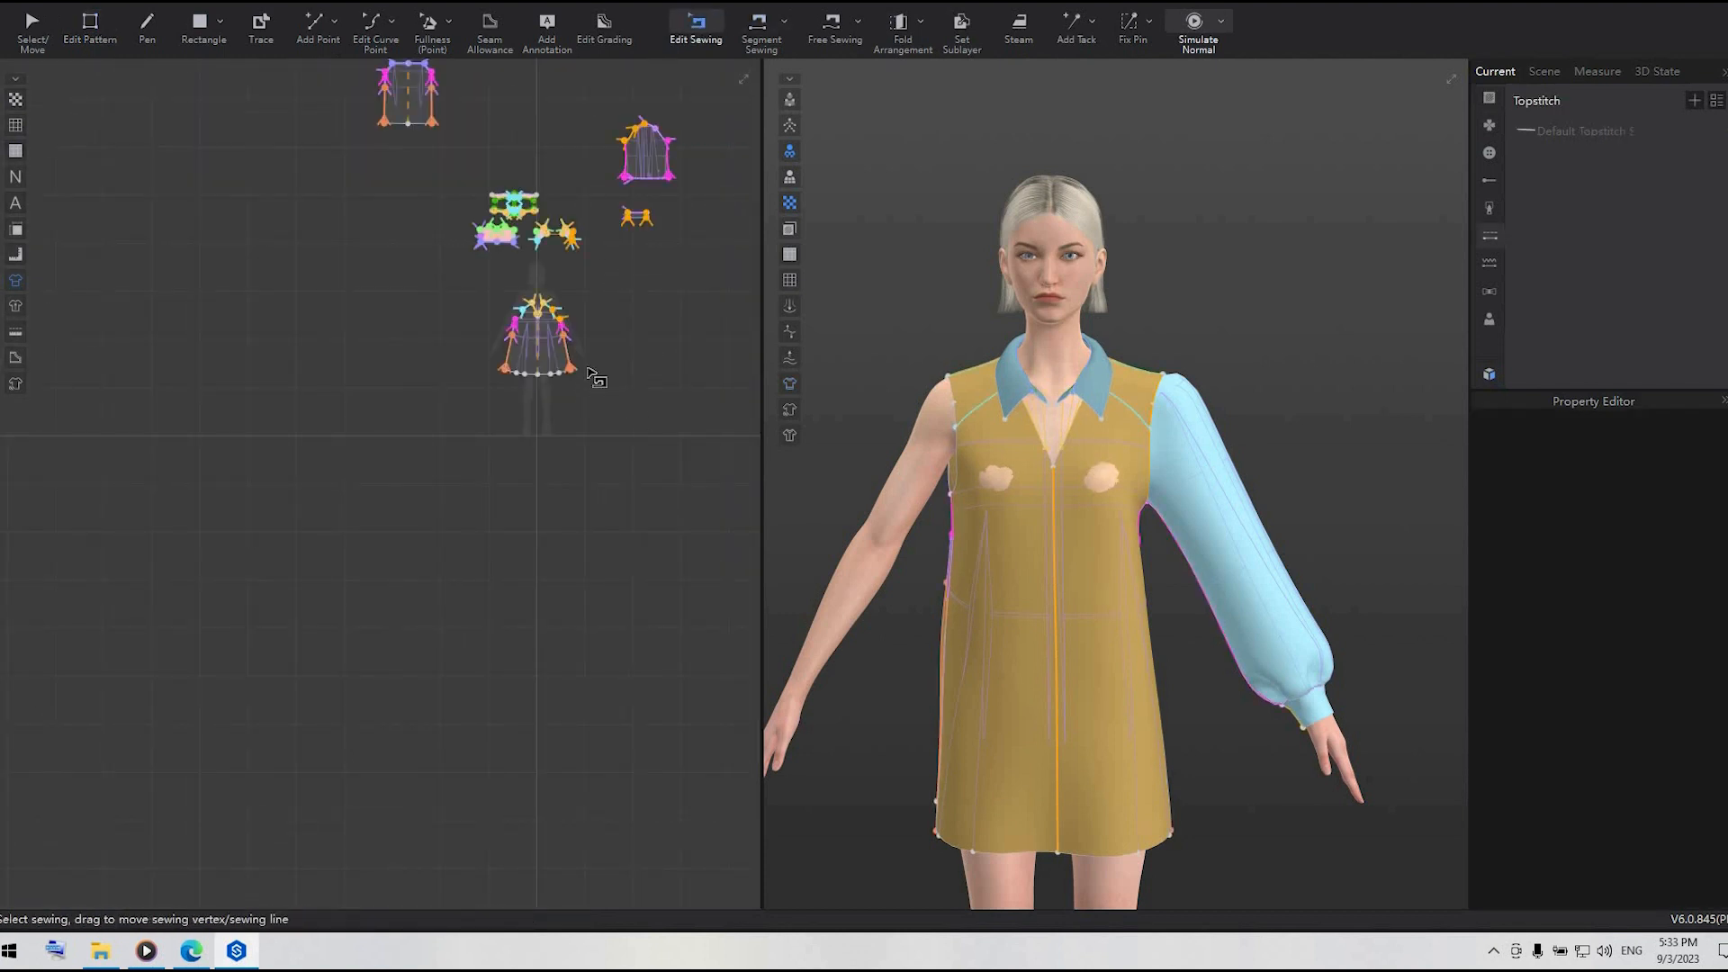
pyautogui.scroll(2, 538, 286)
pyautogui.scroll(5, 538, 302)
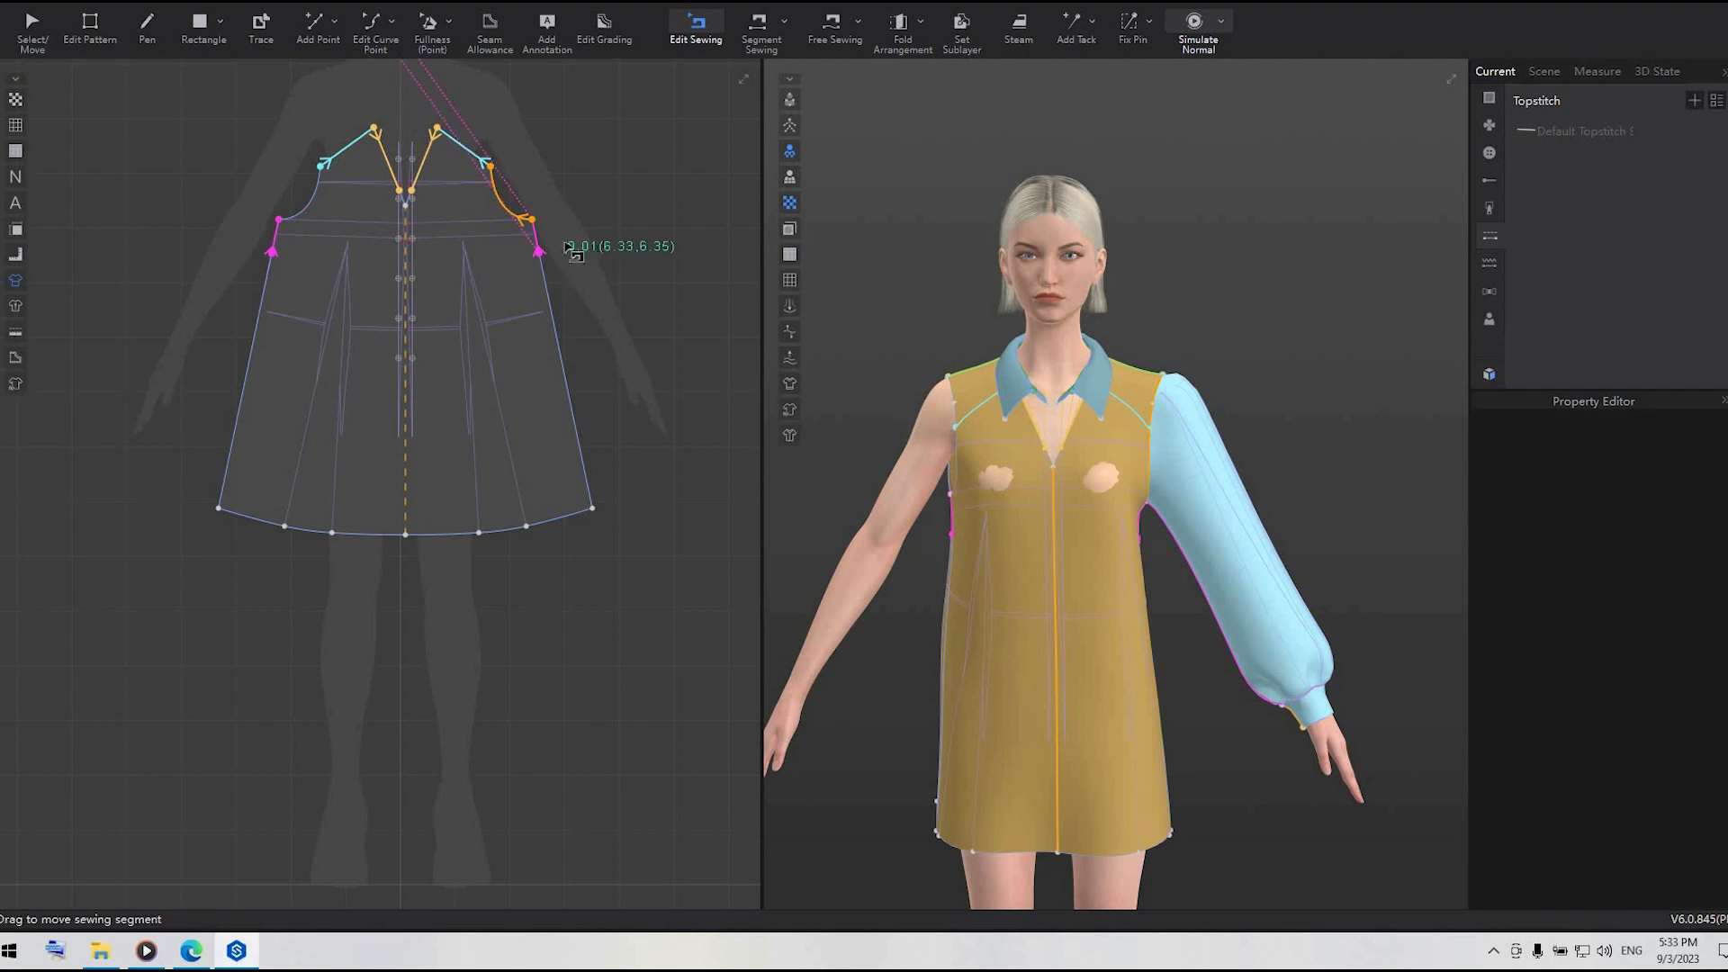
pyautogui.scroll(-3, 648, 288)
pyautogui.scroll(-2, 390, 286)
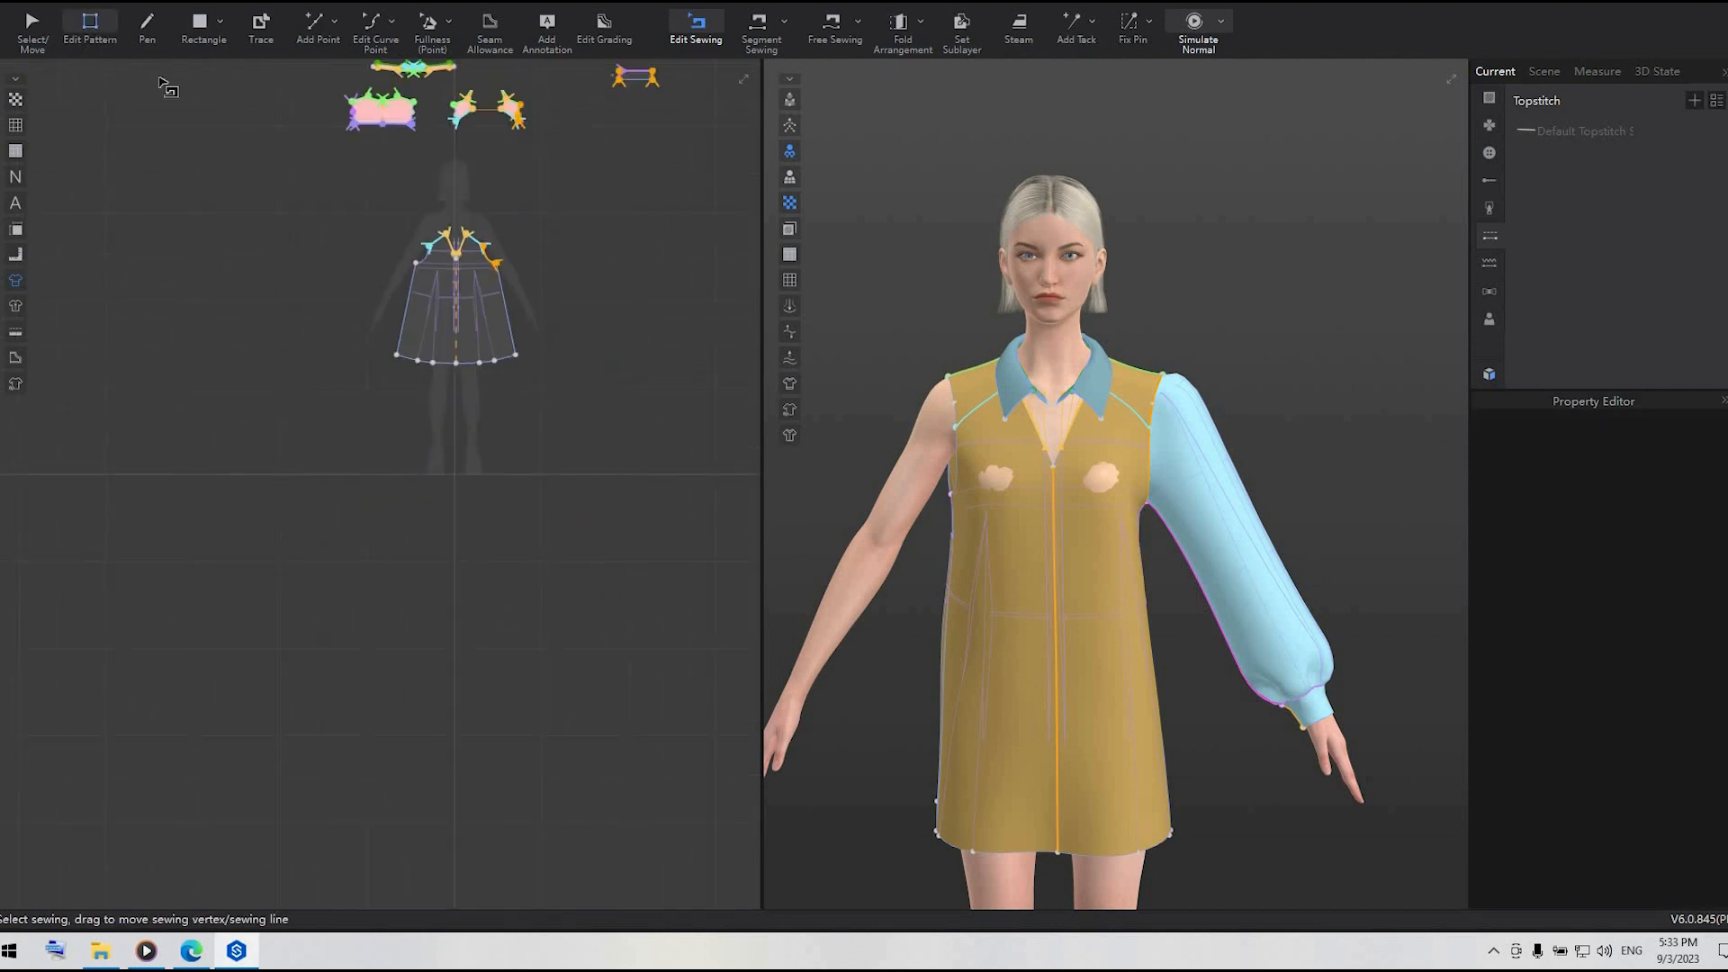
# - Compare the side edge lengths of the front and back panels
pyautogui.click(509, 315)
pyautogui.scroll(3, 524, 283)
pyautogui.scroll(-4, 711, 527)
pyautogui.scroll(3, 489, 231)
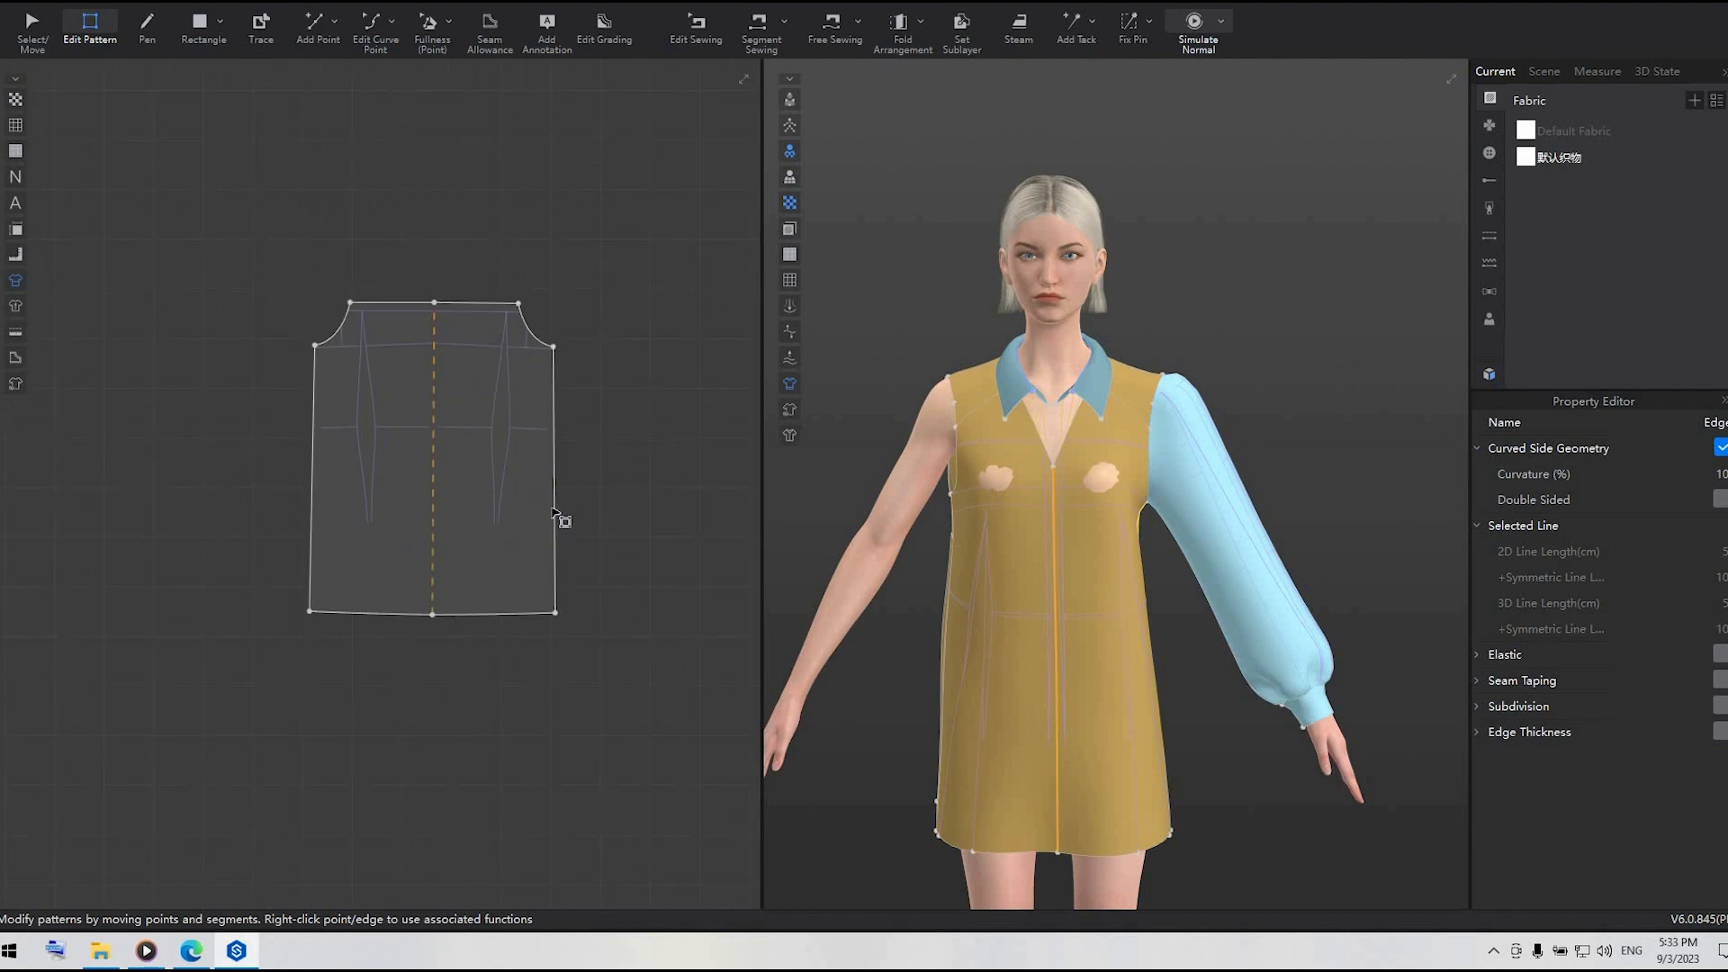
pyautogui.click(552, 513)
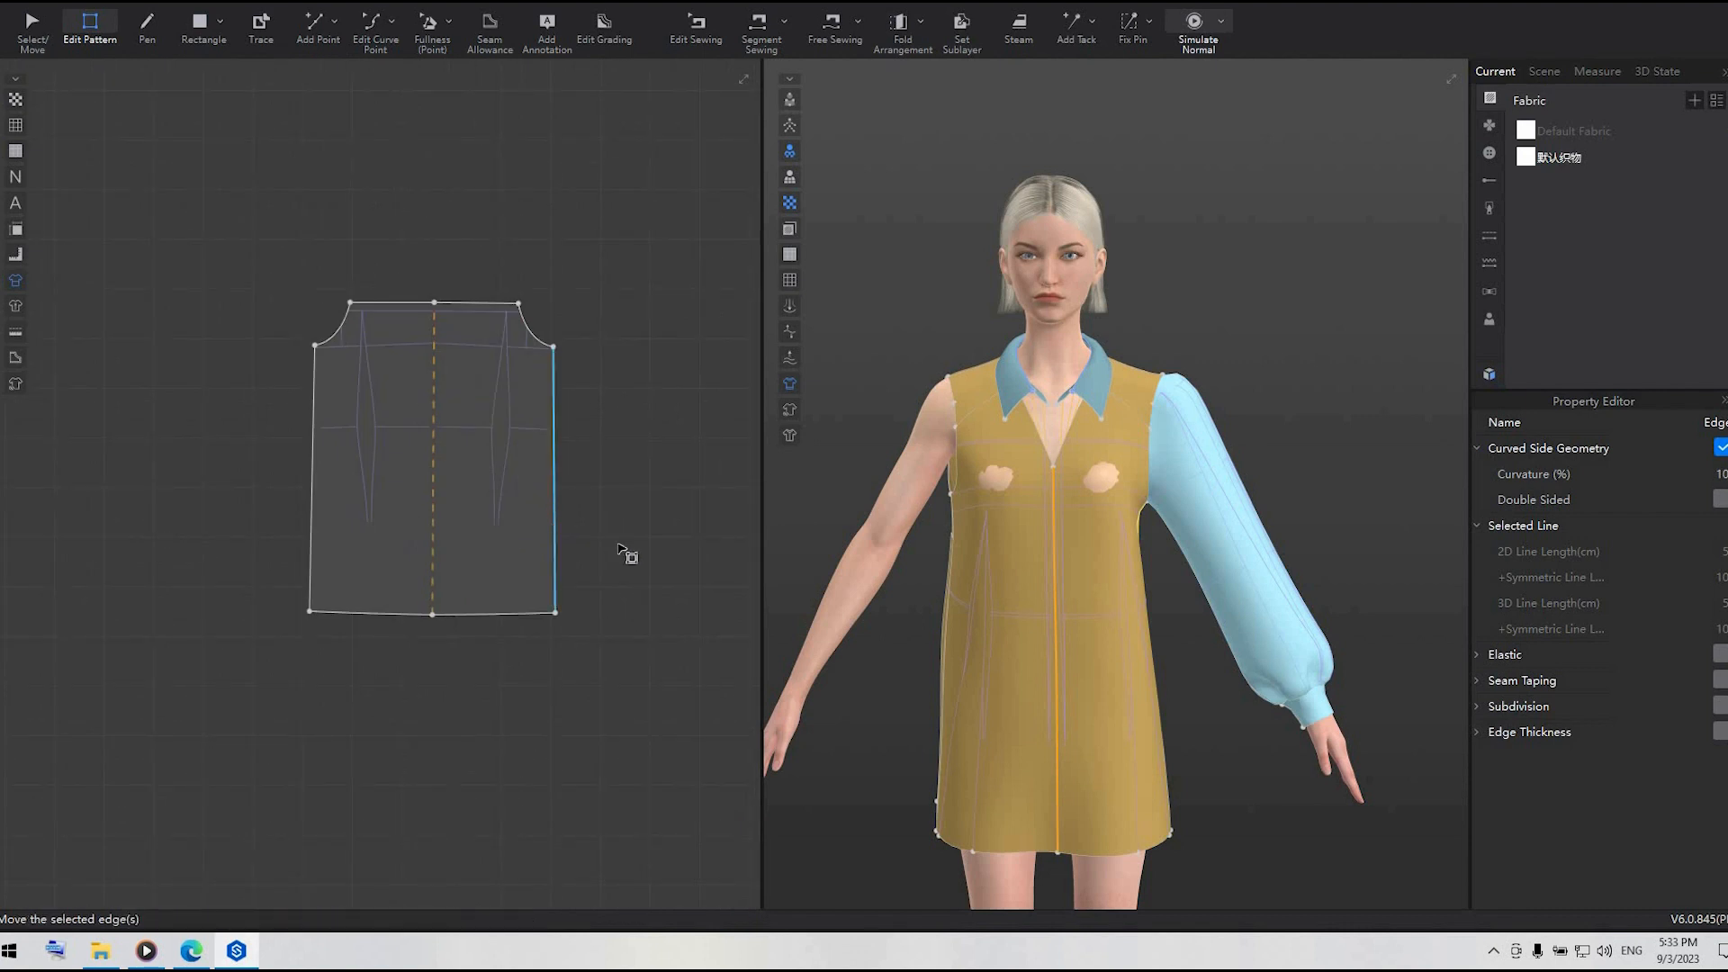
pyautogui.scroll(-4, 629, 555)
pyautogui.moveTo(652, 630); pyautogui.dragTo(429, 326, button='middle')
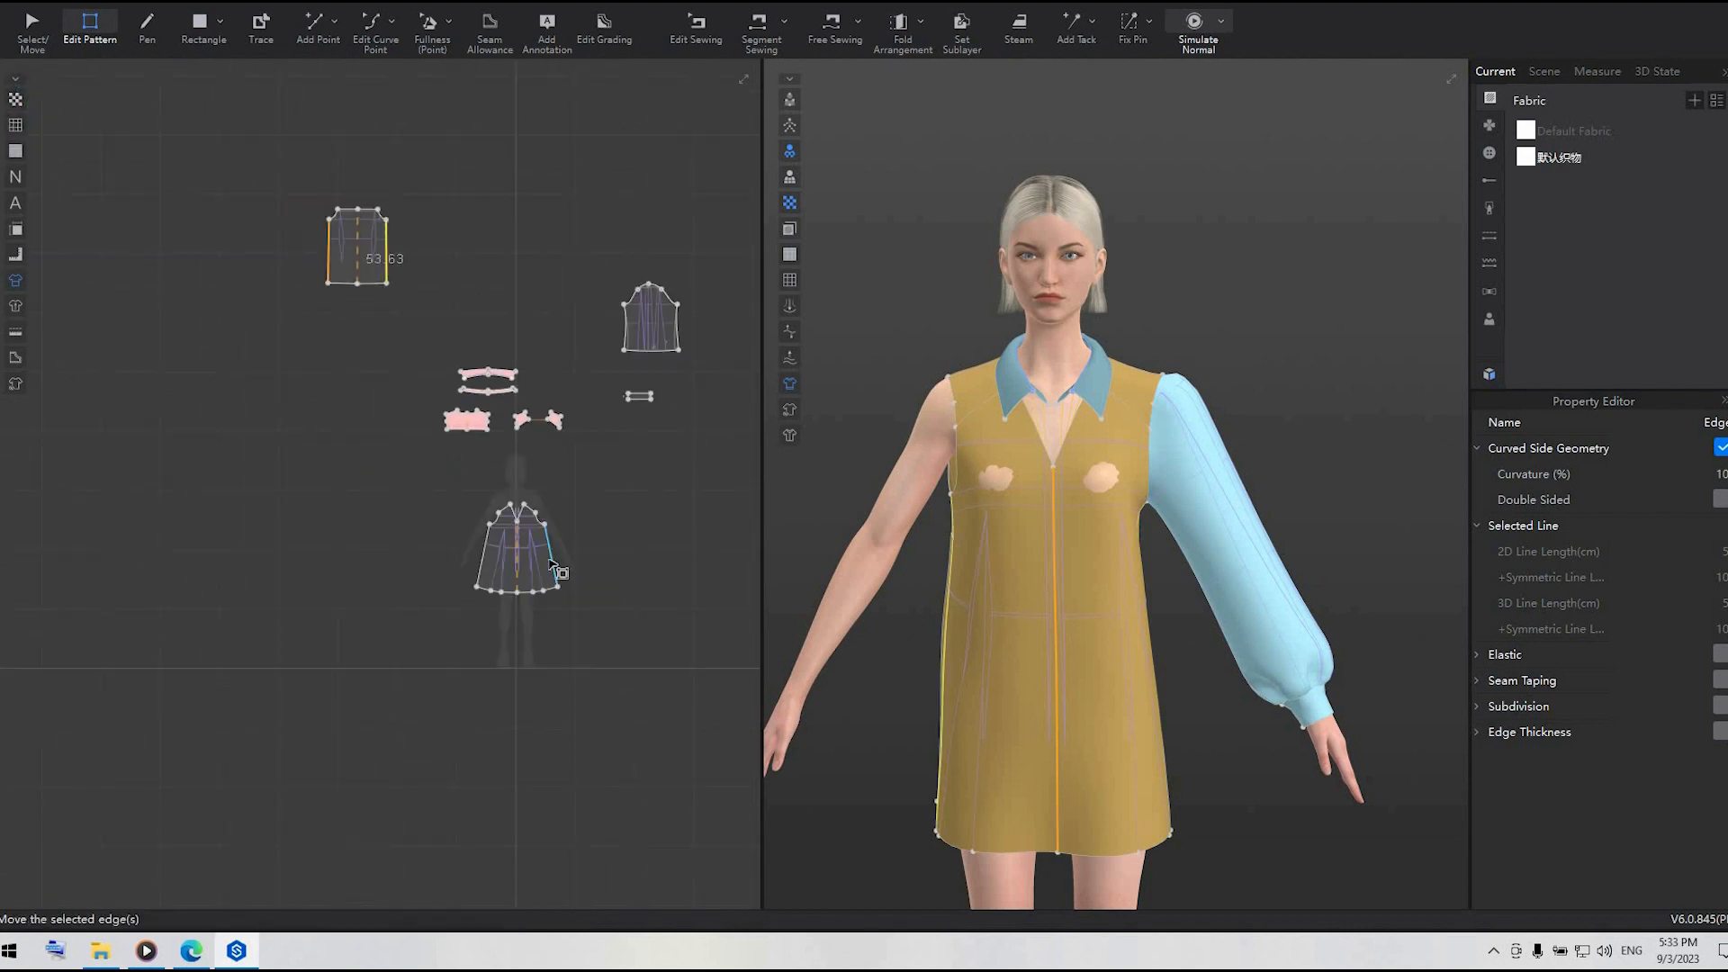
# - Slash the front panel from the lower V-neck edge to the hem and spread the side sections outward by about 23°
pyautogui.scroll(3, 605, 642)
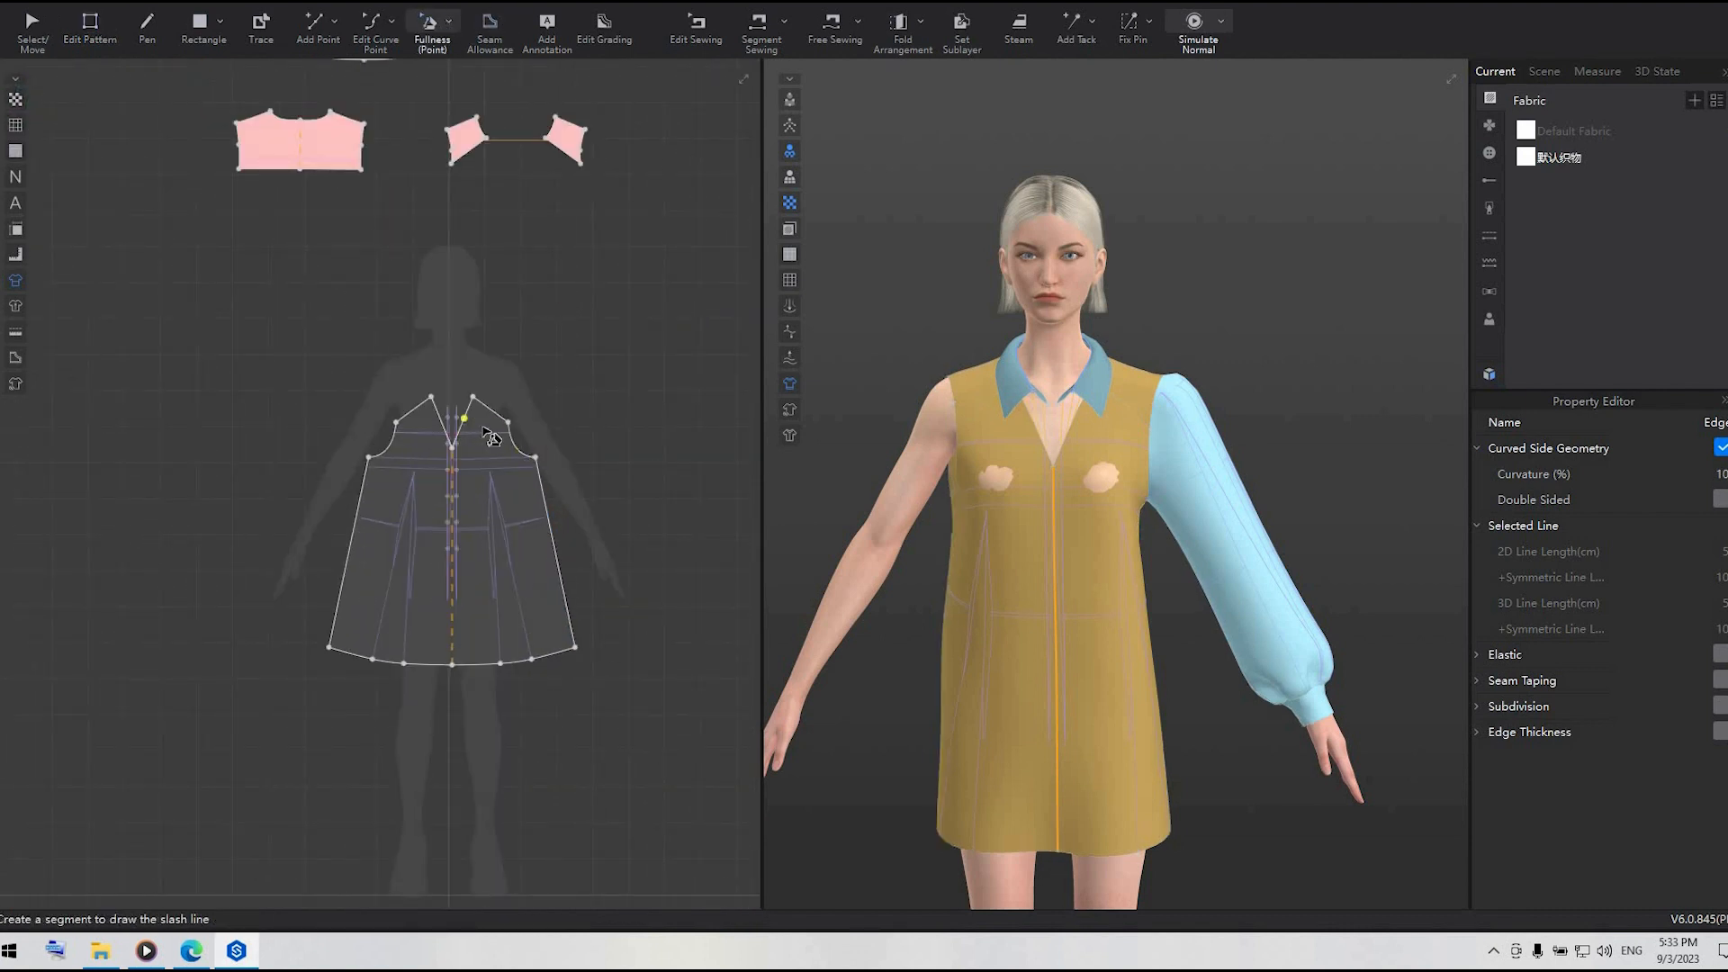
pyautogui.scroll(3, 478, 432)
pyautogui.click(438, 439)
pyautogui.click(460, 883)
pyautogui.click(523, 863)
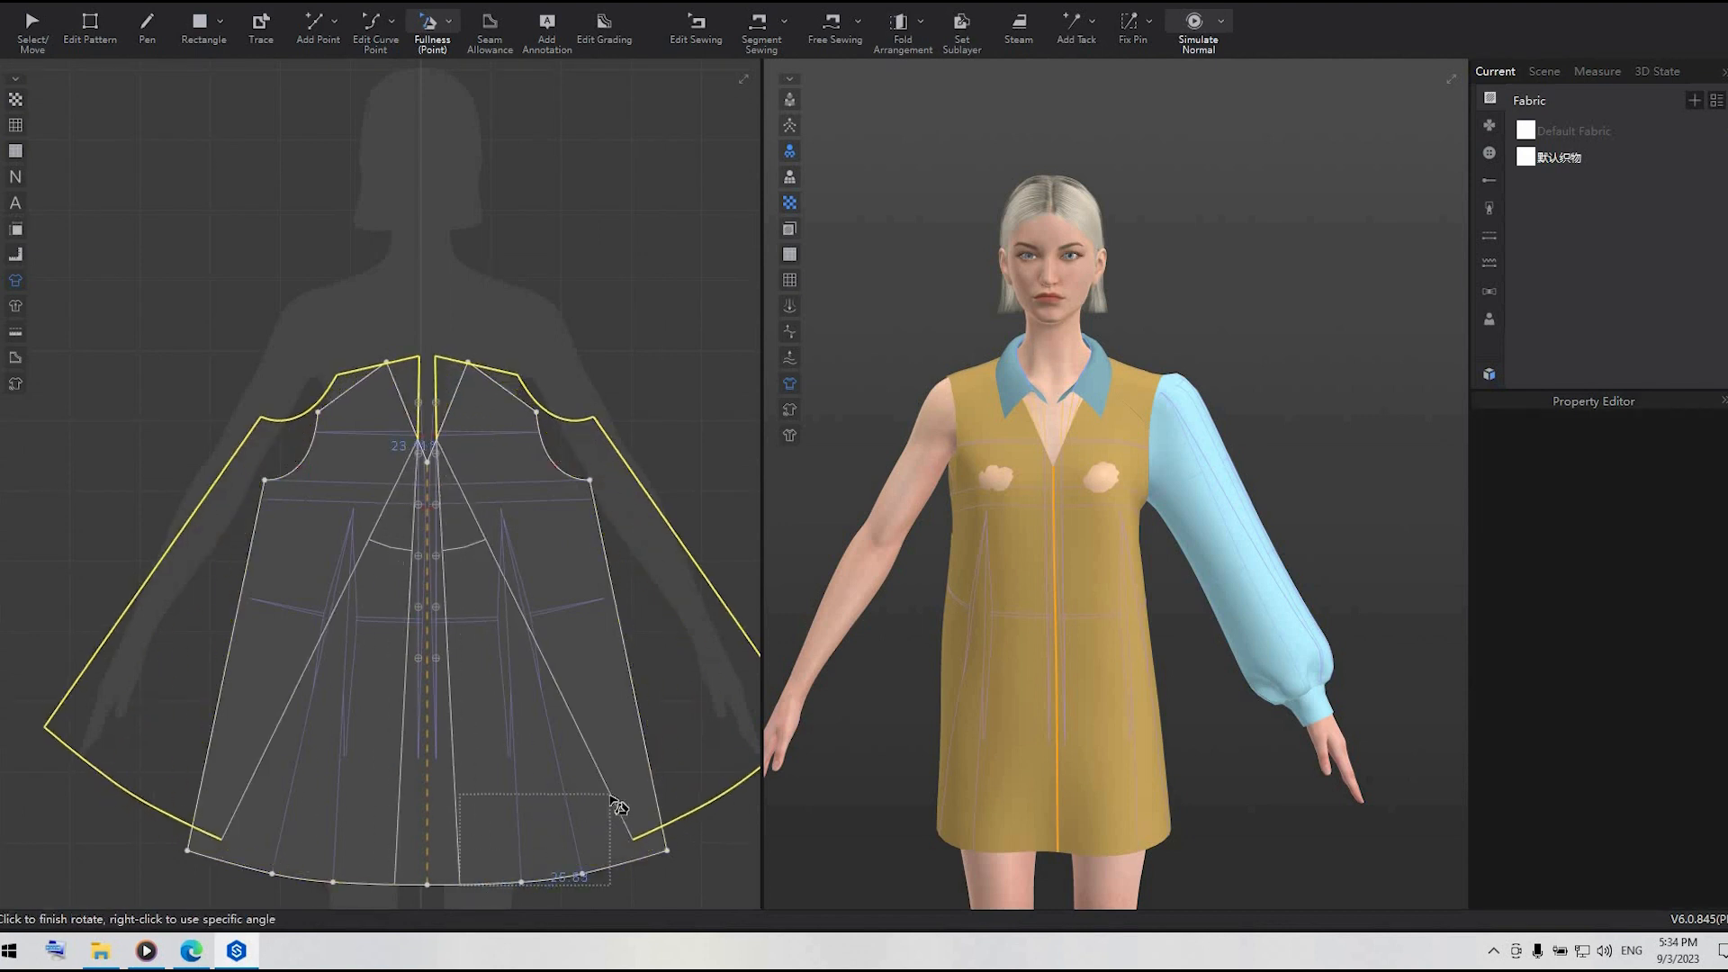
pyautogui.click(618, 807)
# - Slash the front panel again from the upper edge to the hem and rotate the outer sections outward for more hem fullness
pyautogui.moveTo(618, 806); pyautogui.dragTo(534, 718, button='middle')
pyautogui.click(386, 274)
pyautogui.click(468, 782)
pyautogui.click(520, 767)
pyautogui.click(659, 709)
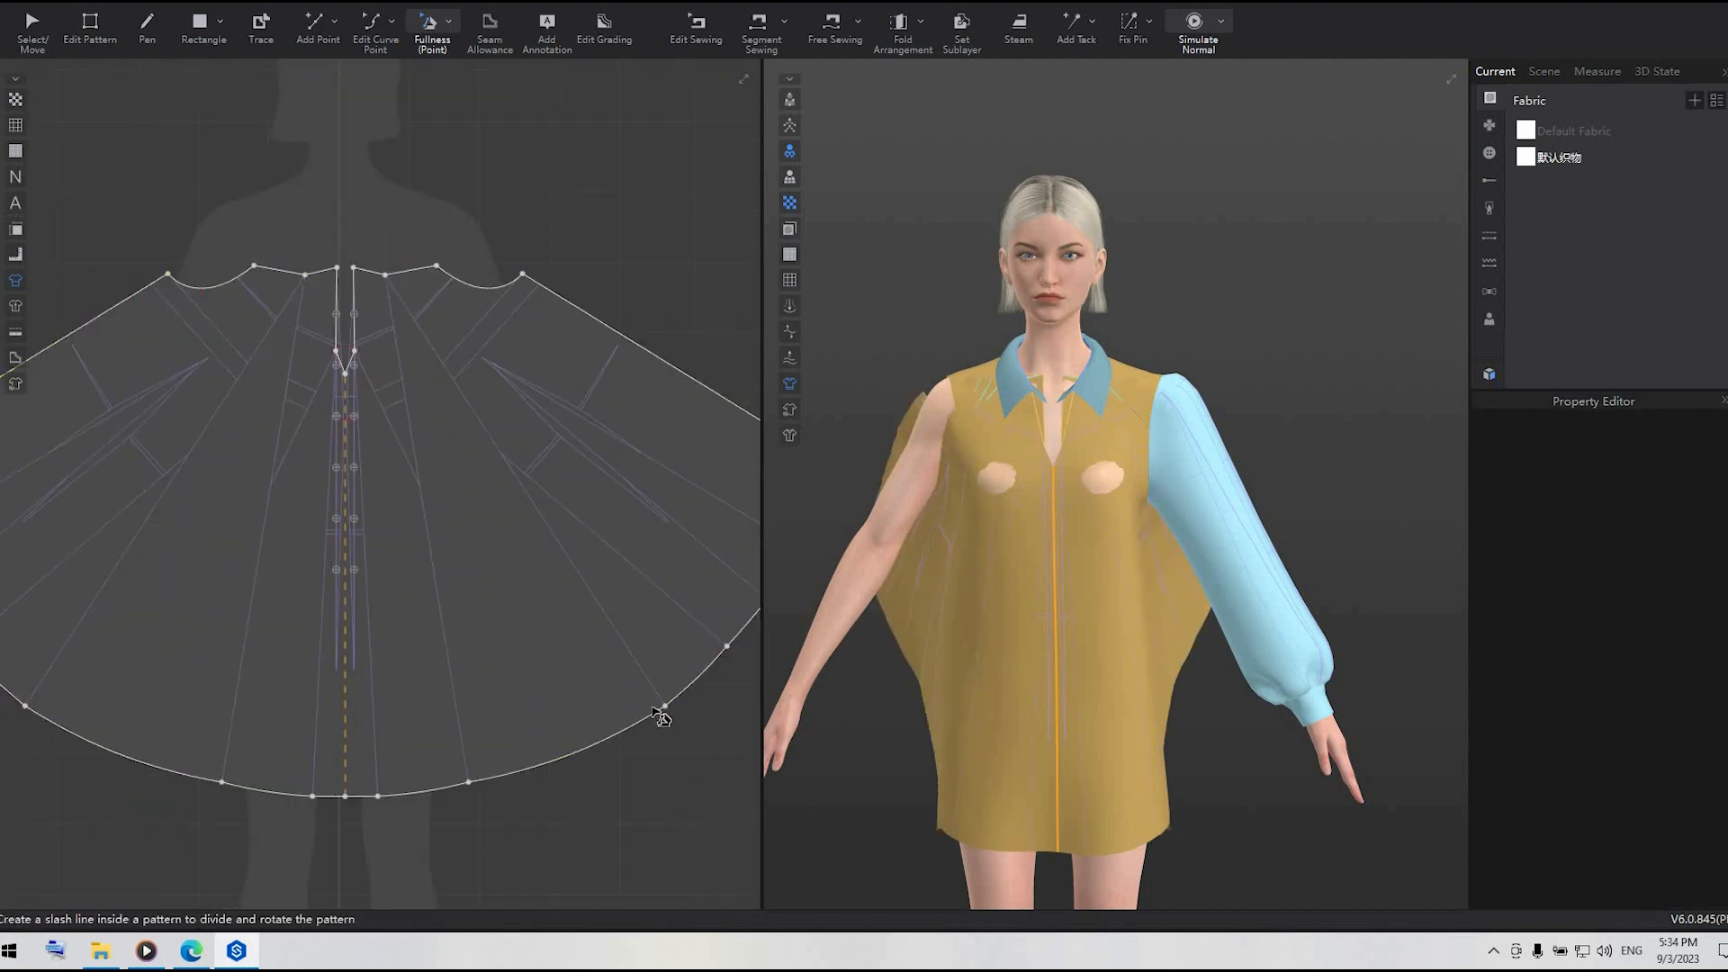
# - Delete the extra points on the front V-neck edges and convert the slash points on the upper edge to curve points
pyautogui.click(87, 25)
pyautogui.rightClick(608, 601)
pyautogui.click(582, 156)
pyautogui.click(354, 351)
pyautogui.press('Delete')
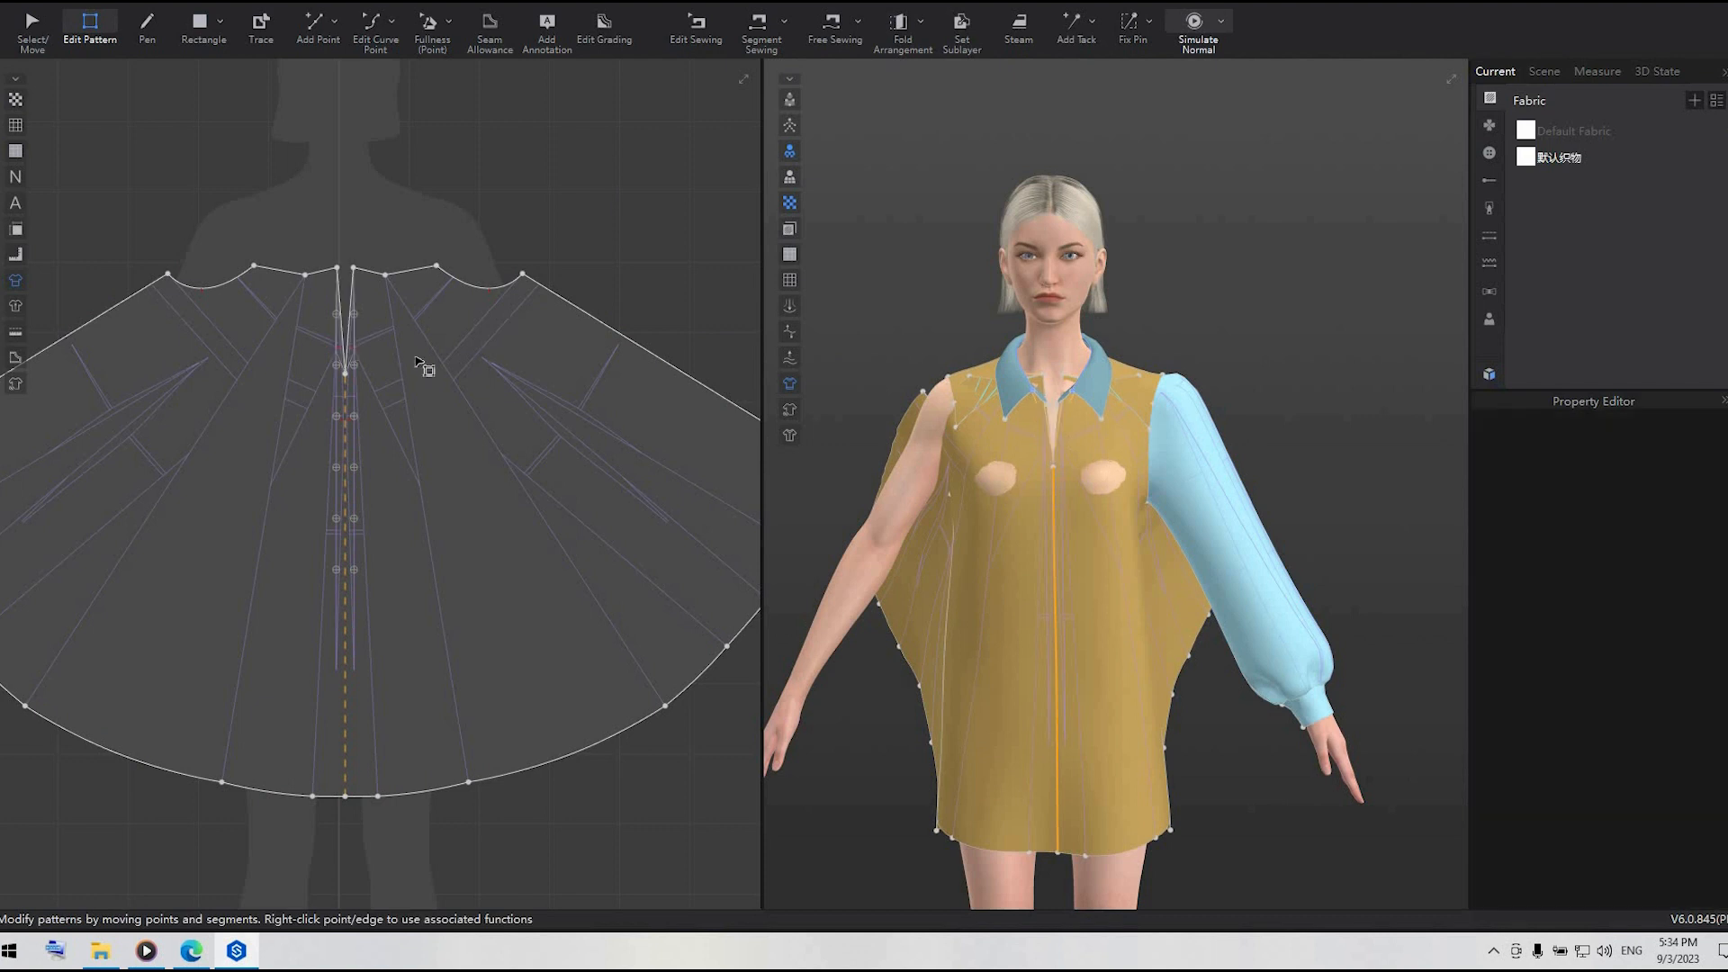
pyautogui.moveTo(348, 471); pyautogui.dragTo(136, 520, button='middle')
pyautogui.rightClick(175, 324)
pyautogui.click(258, 384)
# - Delete surplus slash points along the front panel's hem
pyautogui.moveTo(535, 747); pyautogui.dragTo(631, 556, button='middle')
pyautogui.click(687, 408)
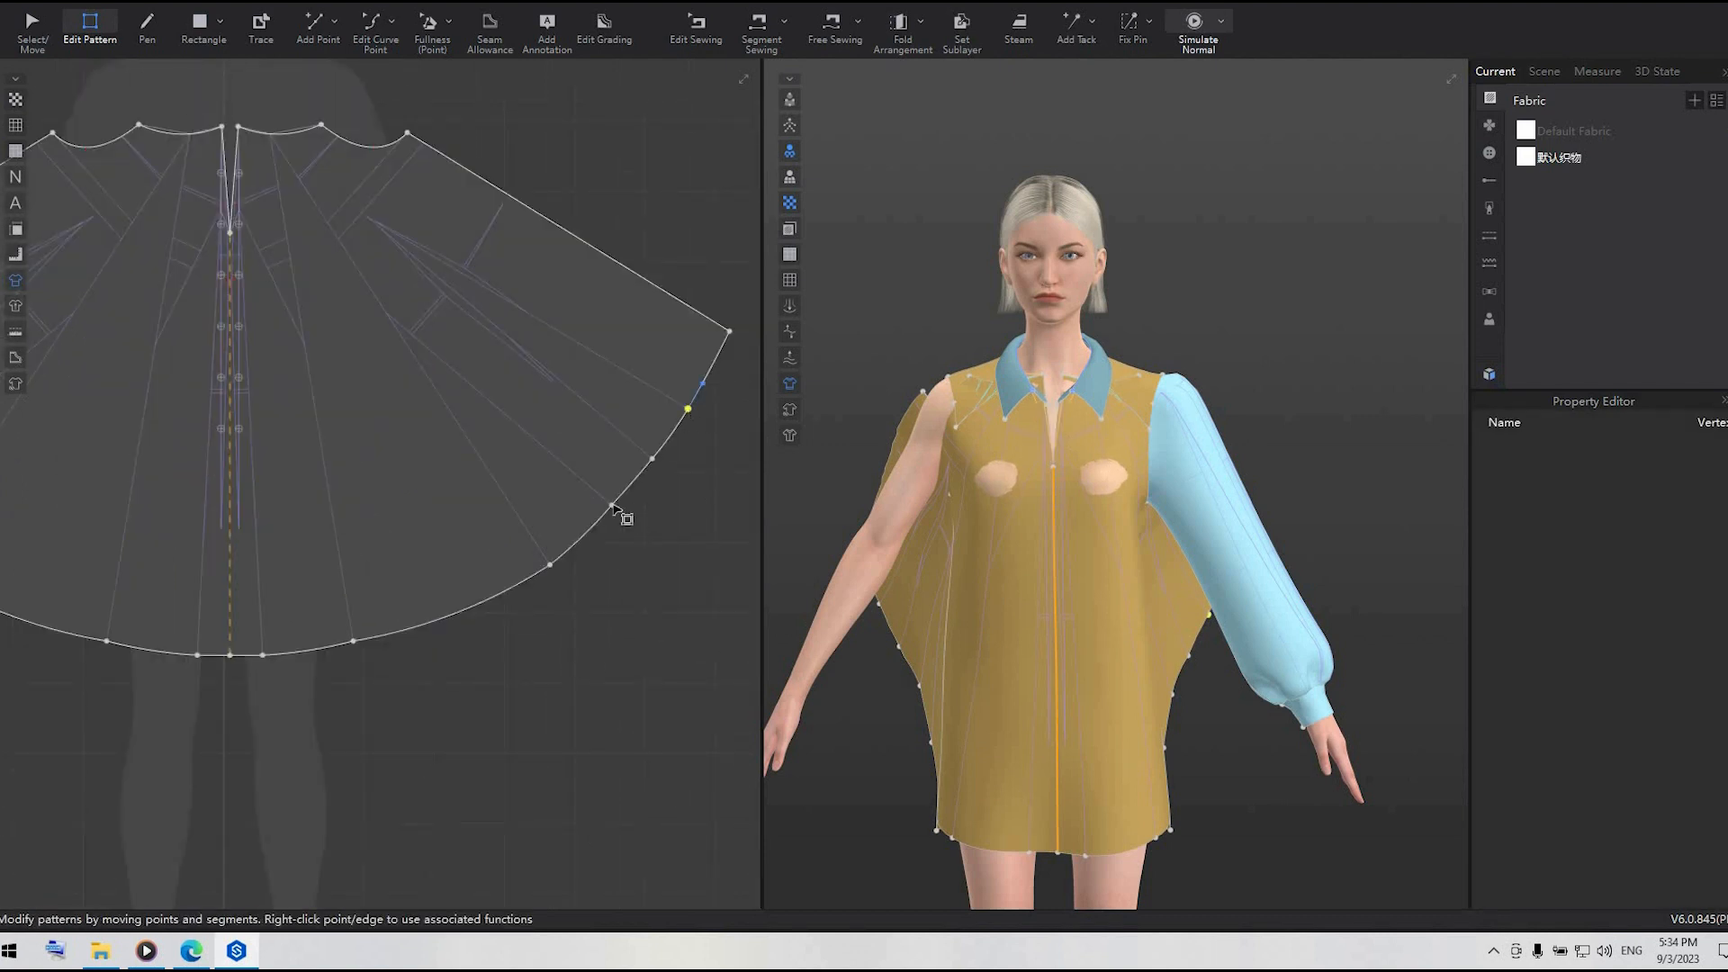
pyautogui.click(612, 505)
pyautogui.press('Delete')
pyautogui.click(386, 34)
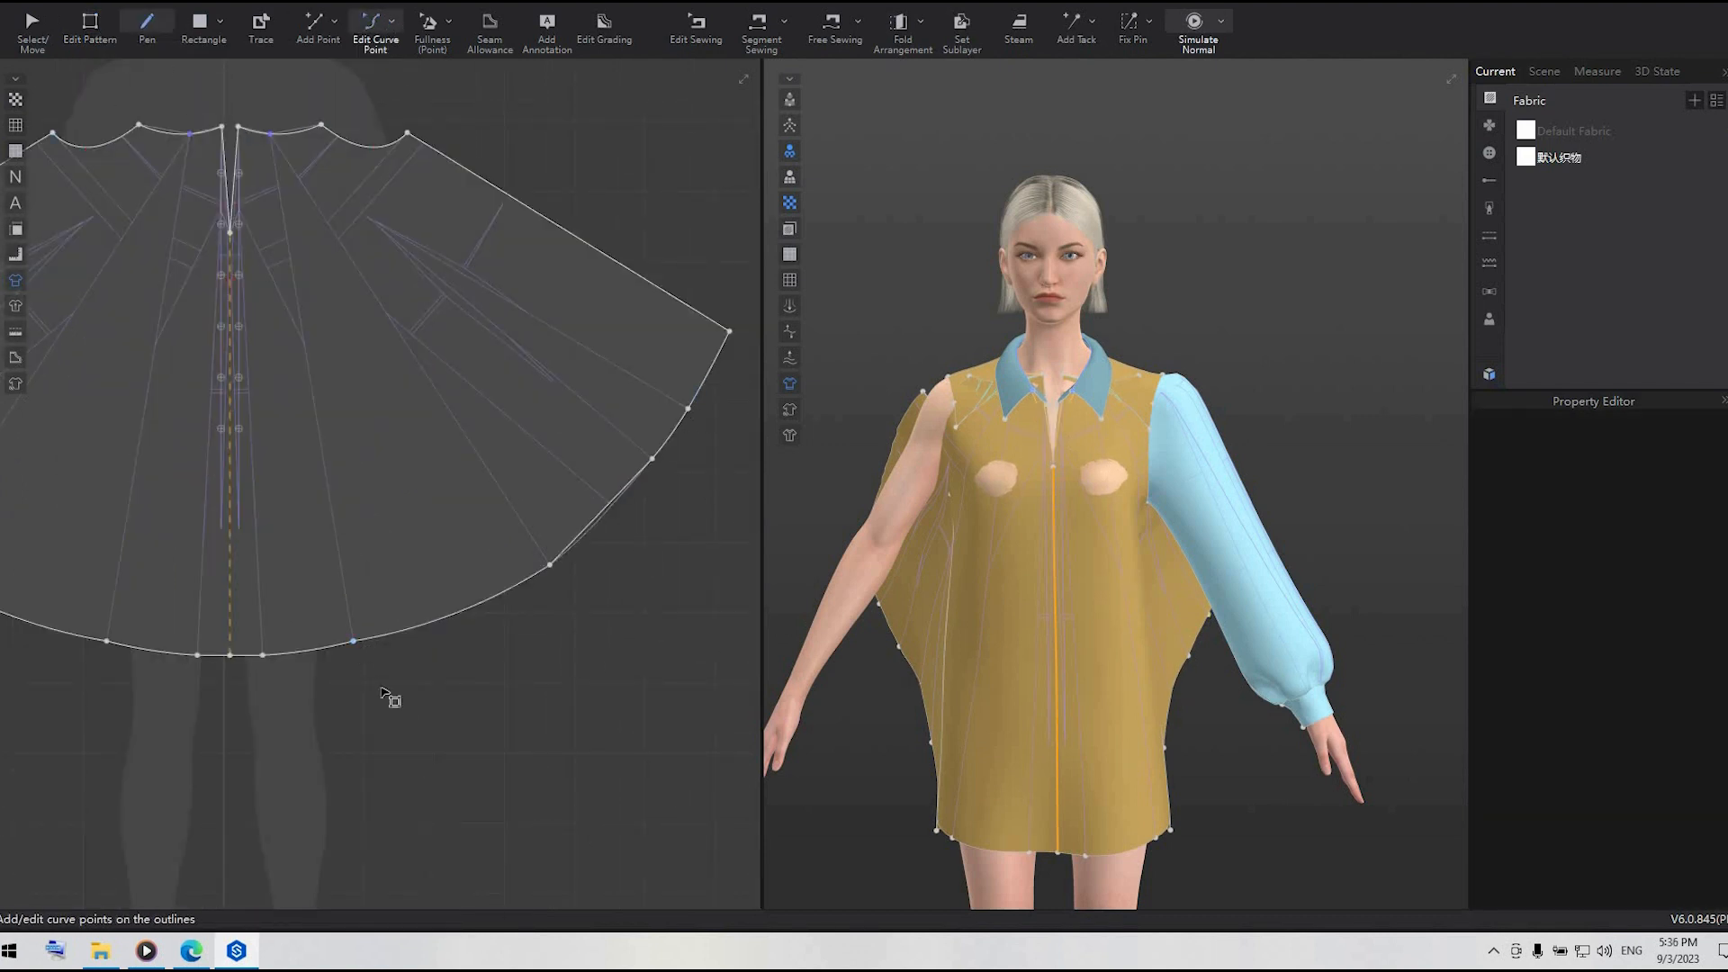
pyautogui.press('z')
pyautogui.click(352, 640)
pyautogui.press('Delete')
# - Bend the front hem's straight segments outward with Edit Curvature to round the hemline
pyautogui.click(393, 23)
pyautogui.click(396, 73)
pyautogui.moveTo(433, 603); pyautogui.dragTo(441, 617)
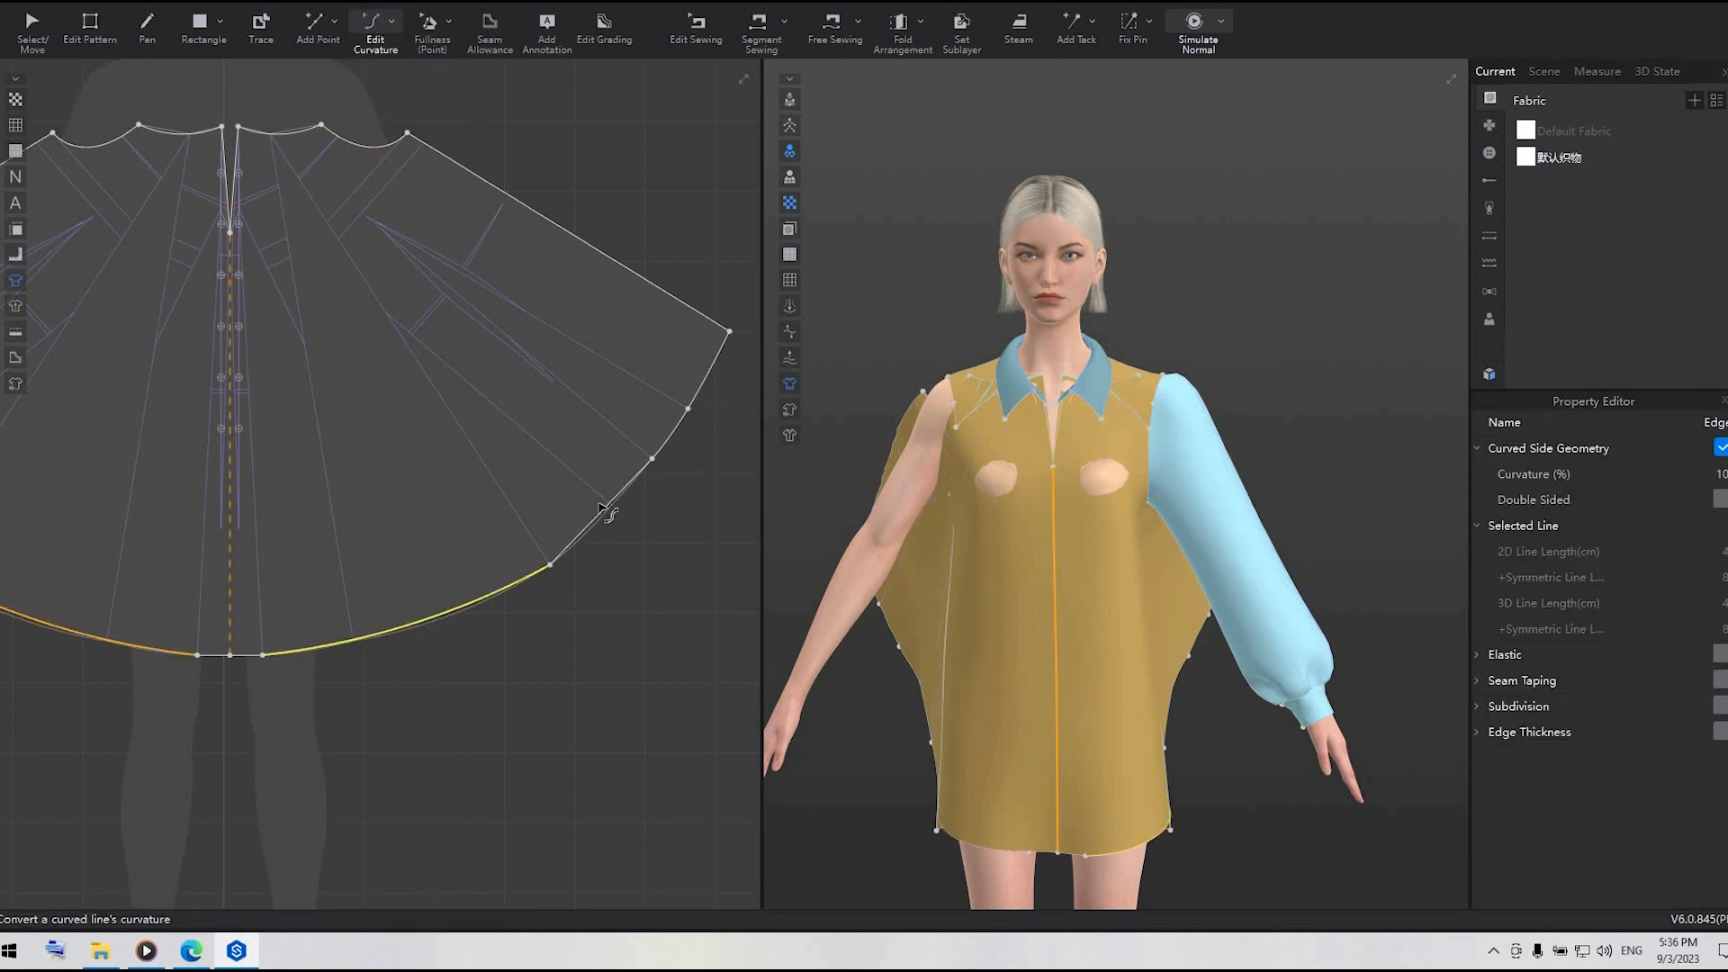
pyautogui.click(702, 402)
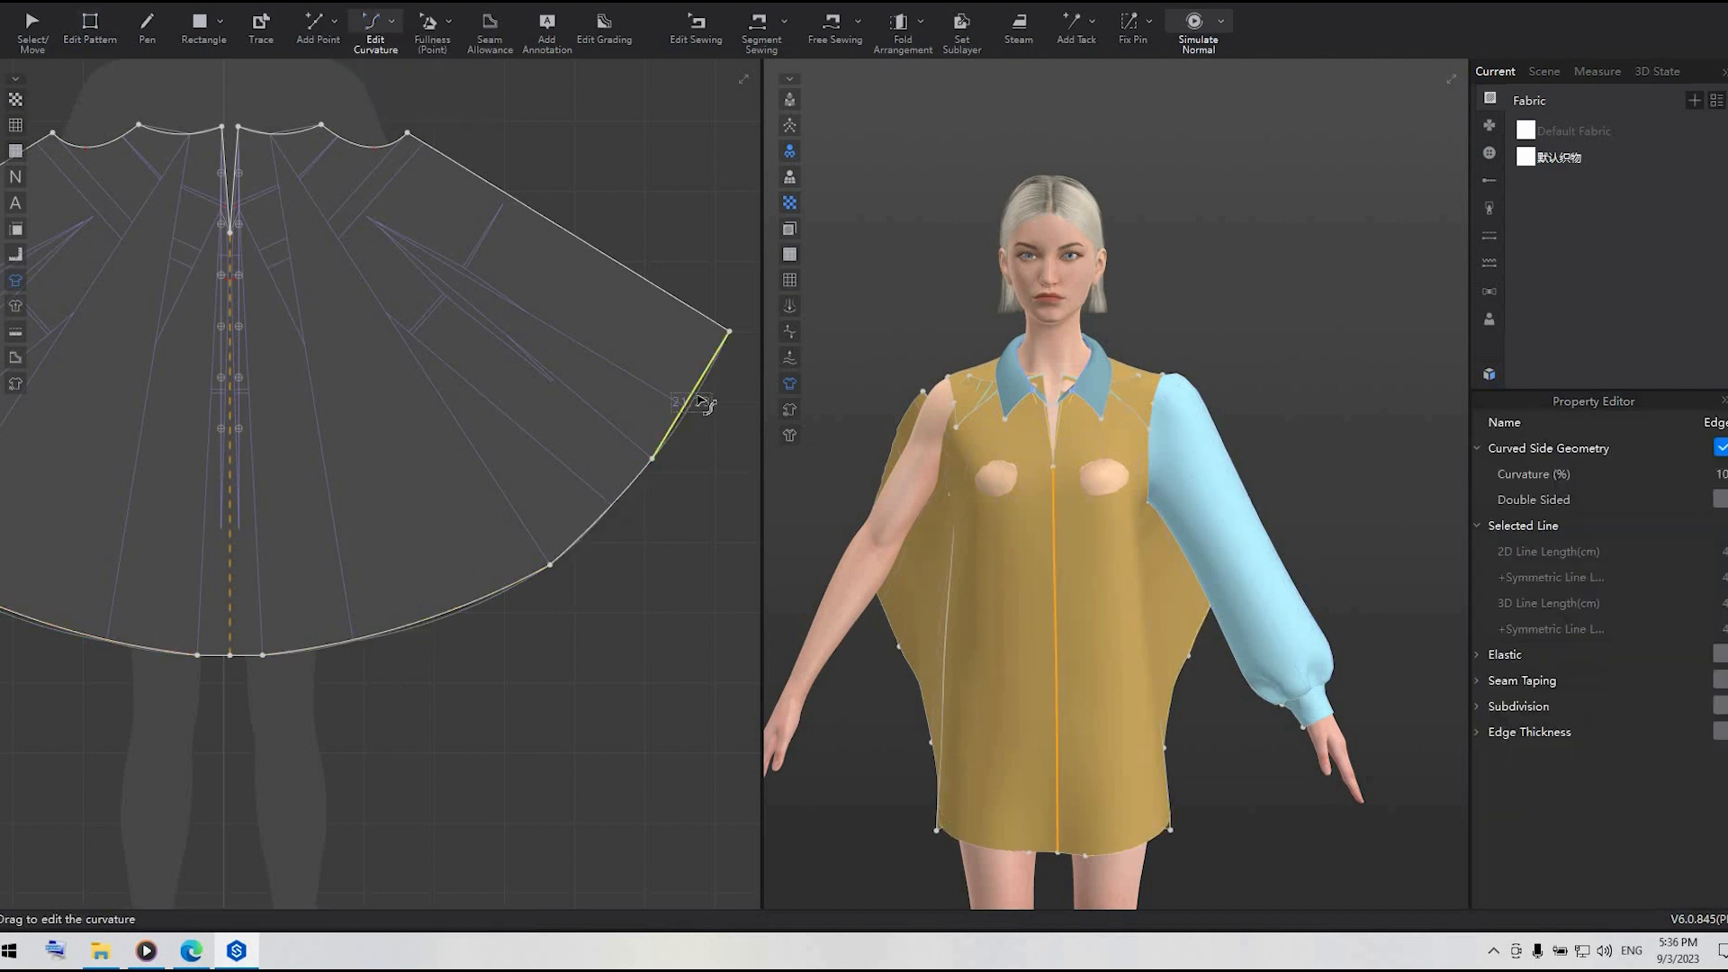
# - Convert the front hem's intermediate corner points to curve points so the hem becomes one continuous curve
pyautogui.click(42, 65)
pyautogui.click(263, 656)
pyautogui.keyDown('shift'); pyautogui.click(549, 565); pyautogui.keyUp('shift')
pyautogui.keyDown('shift'); pyautogui.click(651, 459); pyautogui.keyUp('shift')
pyautogui.rightClick(656, 460)
pyautogui.click(711, 495)
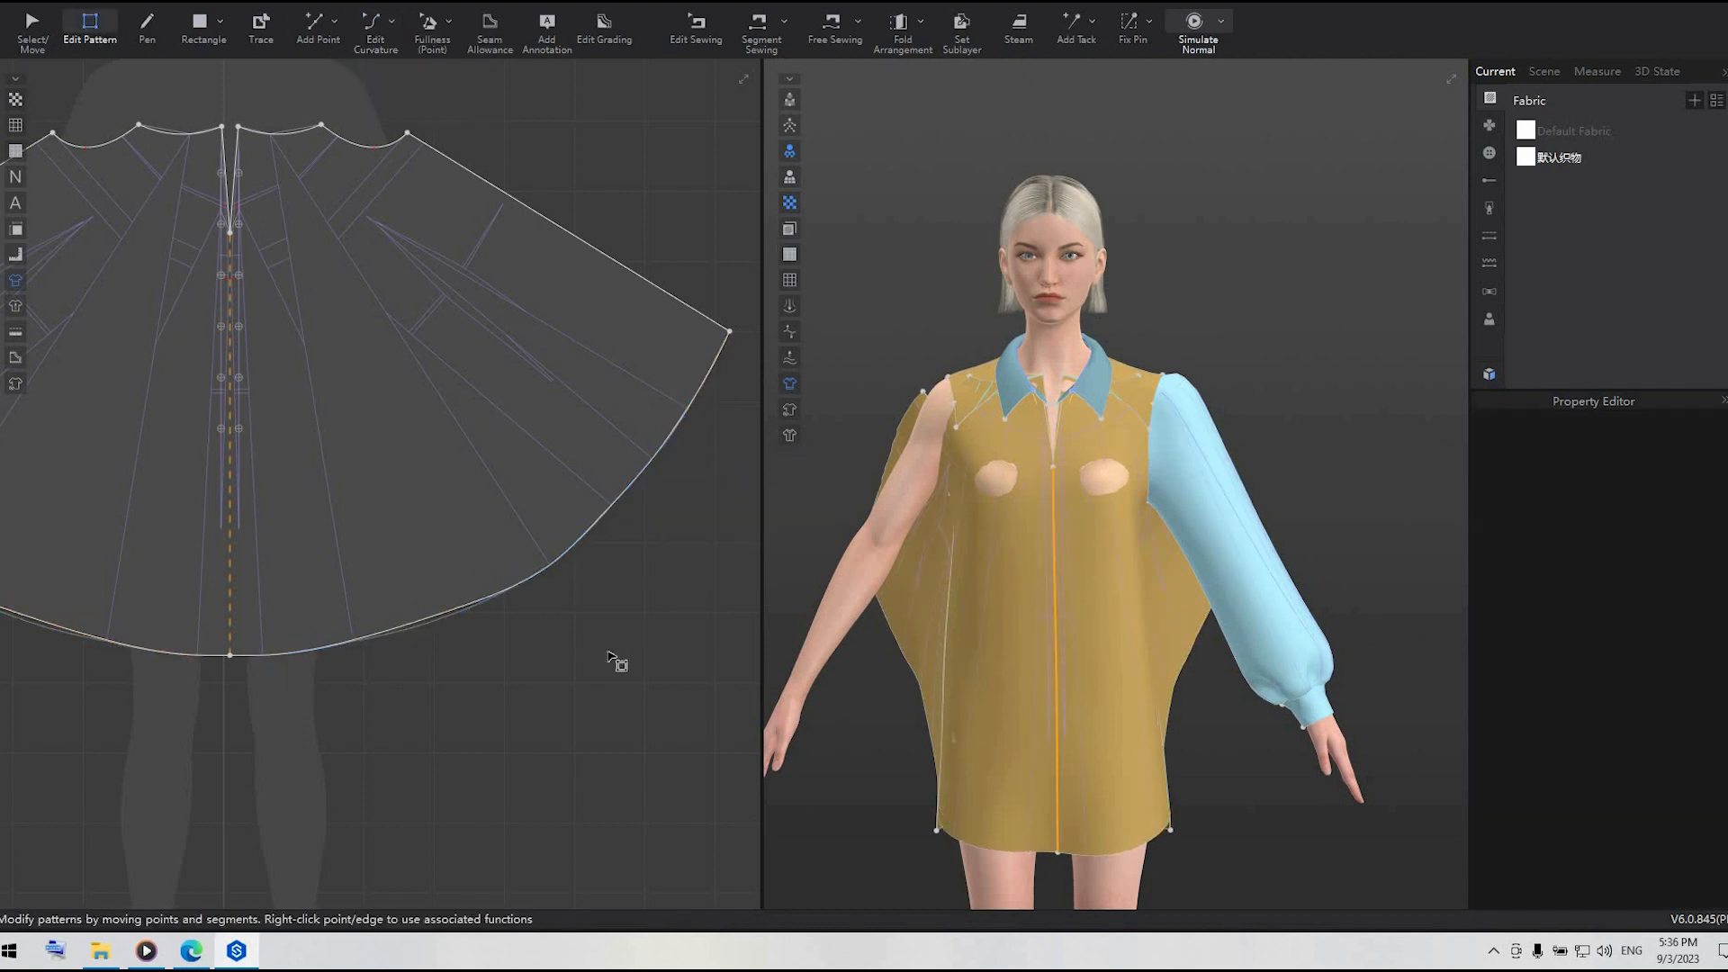
# - Delete excess curve points along the front hem to smooth its curve
pyautogui.click(388, 23)
pyautogui.click(420, 74)
pyautogui.click(549, 564)
pyautogui.press('Delete')
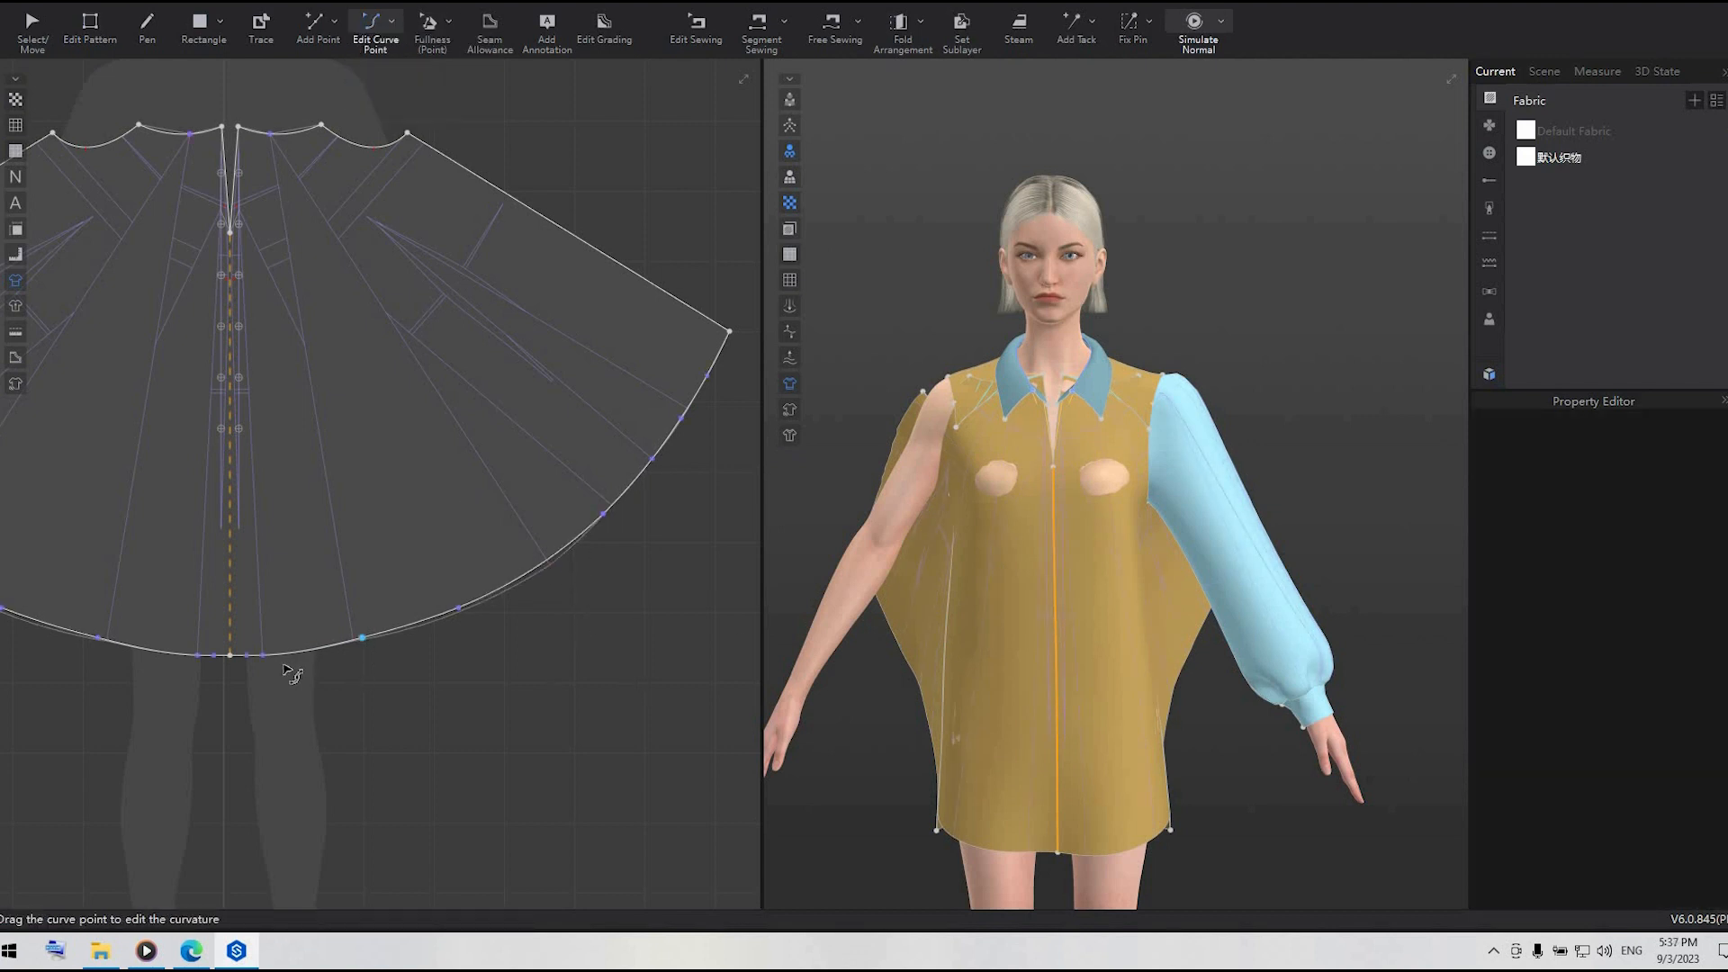
pyautogui.click(262, 656)
pyautogui.press('Delete')
pyautogui.click(362, 639)
pyautogui.press('Delete')
# - Move the back panel down beside the widened front panel
pyautogui.scroll(-4, 622, 583)
pyautogui.click(32, 31)
pyautogui.scroll(-2, 666, 676)
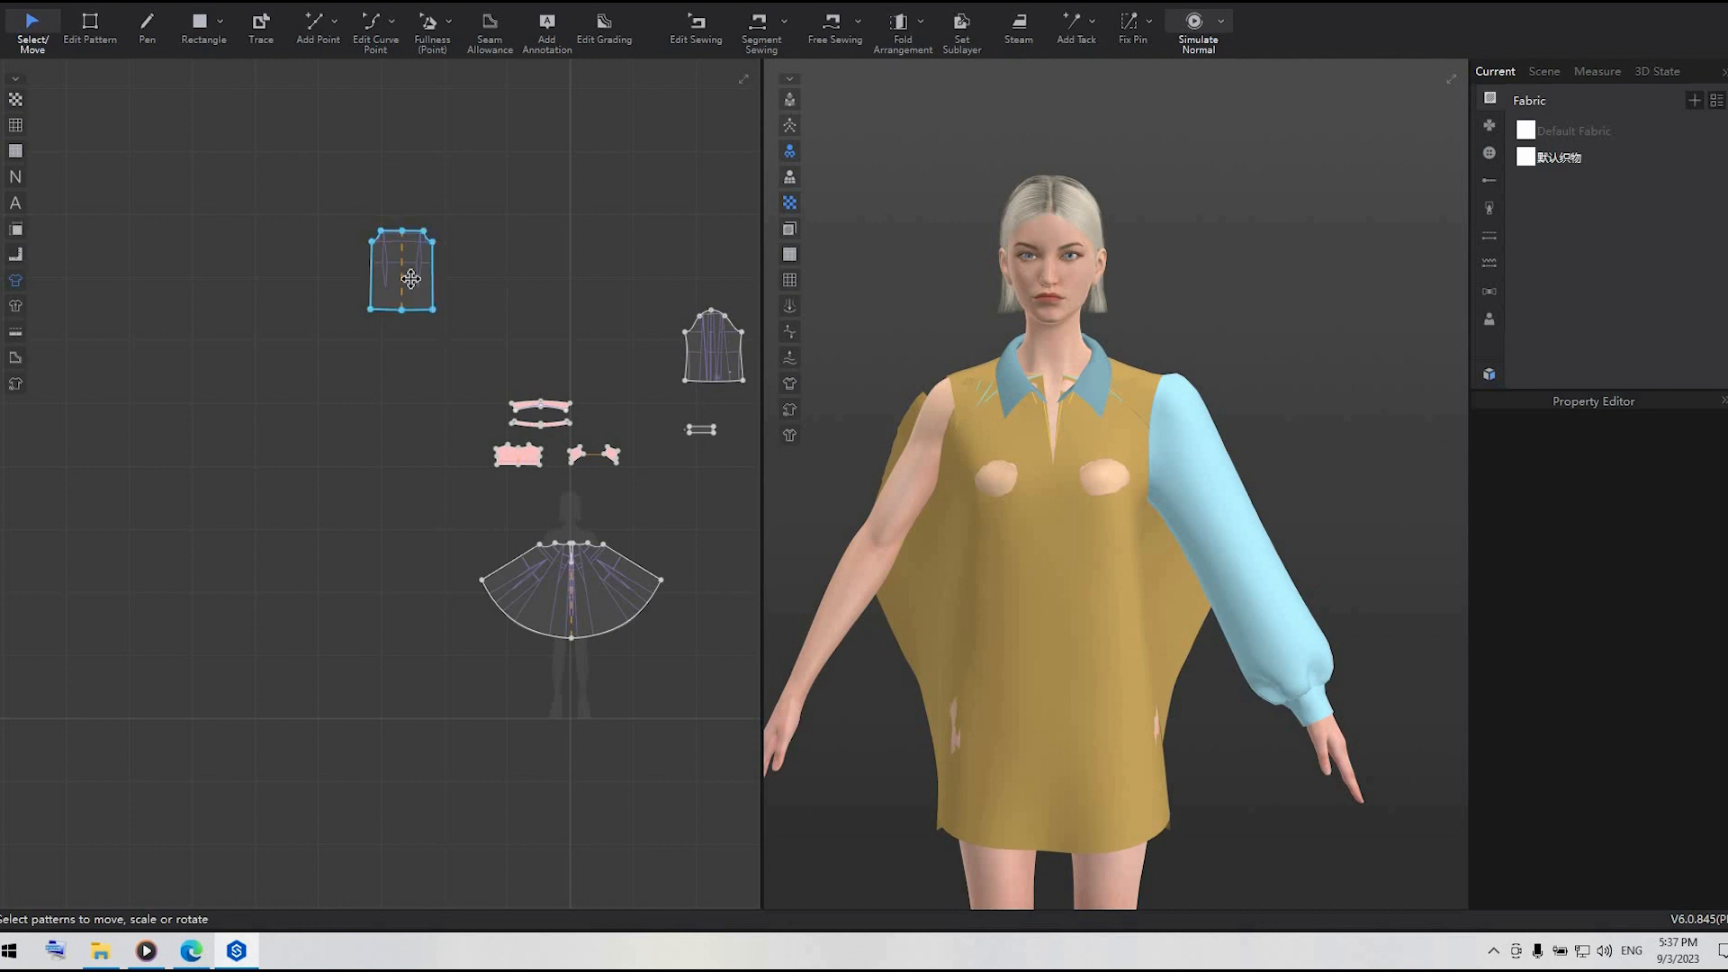
pyautogui.moveTo(411, 280); pyautogui.dragTo(414, 591)
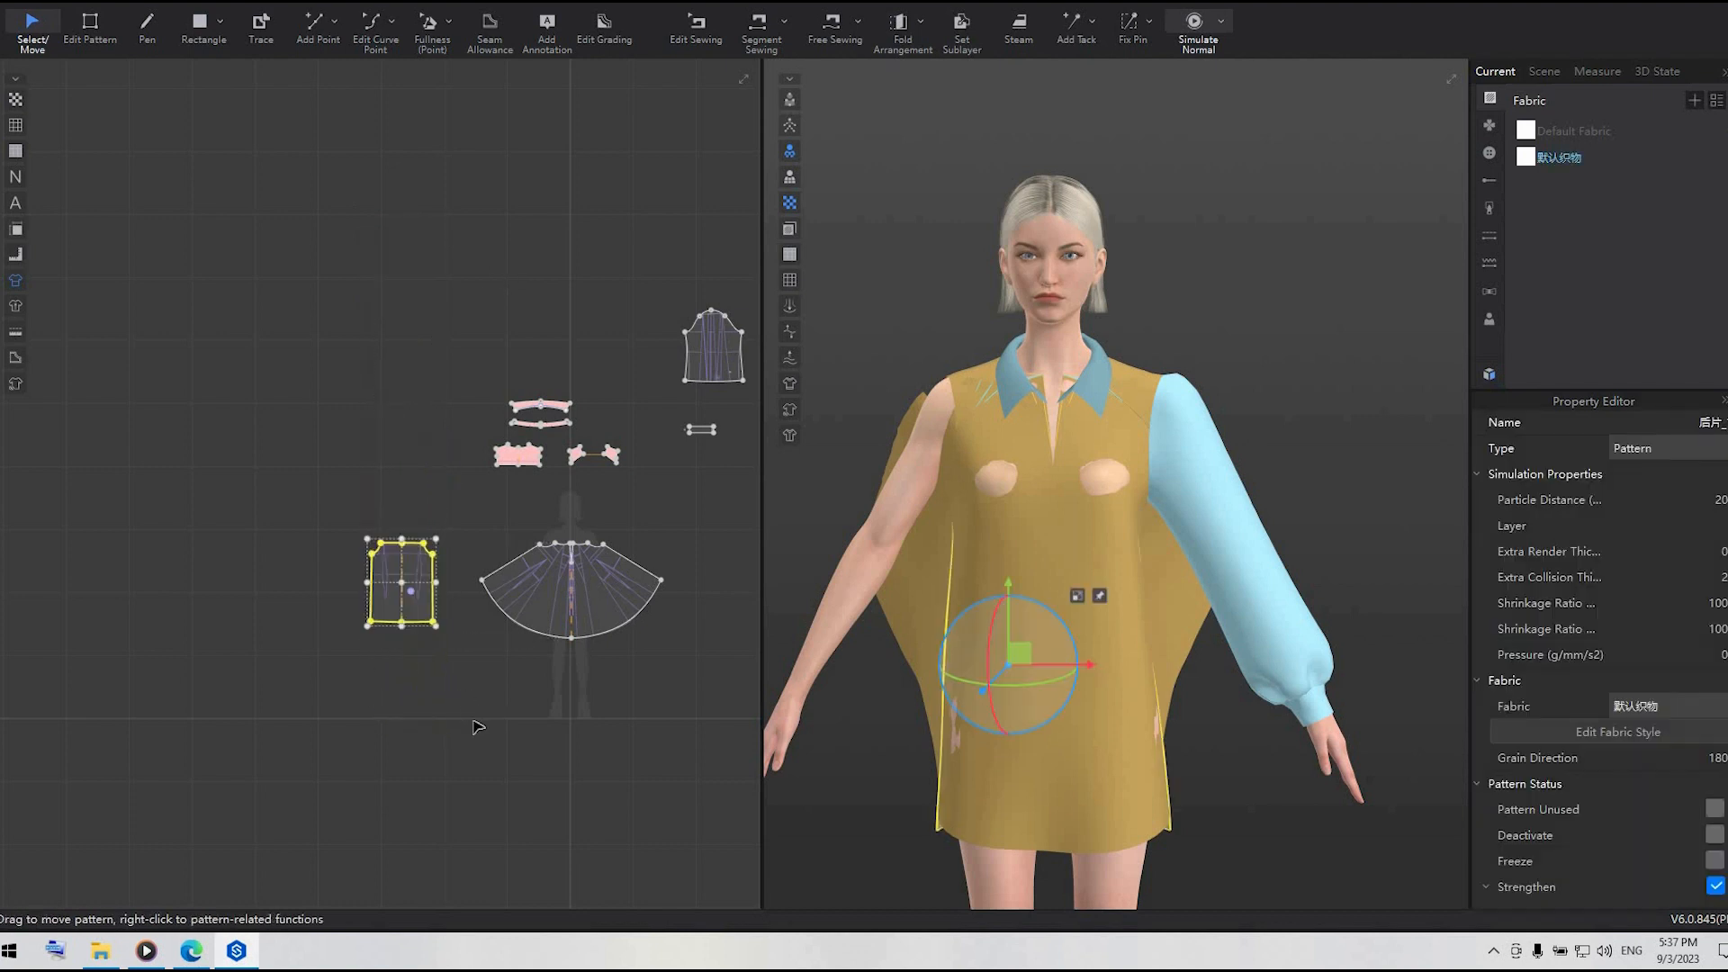
# - Slash the back panel near the center back from the upper edge to the hem and rotate the side sections outward
pyautogui.scroll(3, 467, 706)
pyautogui.click(430, 27)
pyautogui.scroll(6, 357, 488)
pyautogui.click(354, 160)
pyautogui.click(352, 745)
pyautogui.click(396, 721)
pyautogui.click(512, 707)
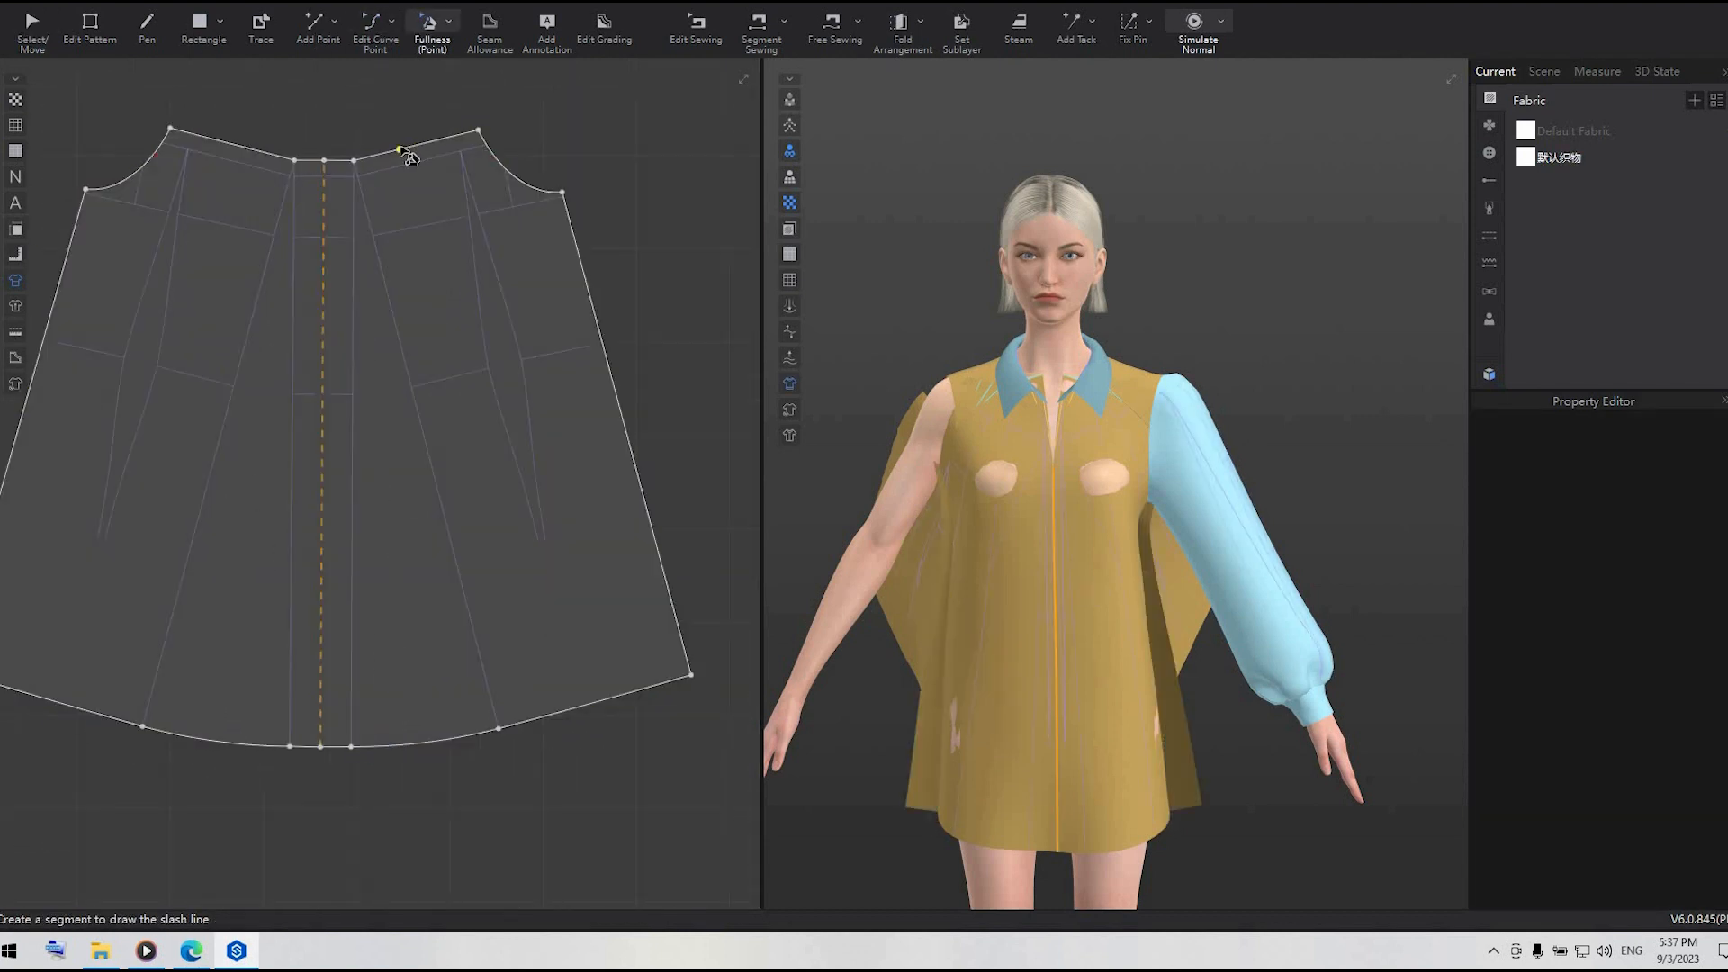
# - Add further slashes between the back panel's upper edge and hem, rotating the outer sections outward into a wide flare
pyautogui.click(401, 148)
pyautogui.click(590, 702)
pyautogui.click(668, 684)
pyautogui.click(745, 597)
pyautogui.scroll(-7, 180, 507)
pyautogui.scroll(4, 251, 406)
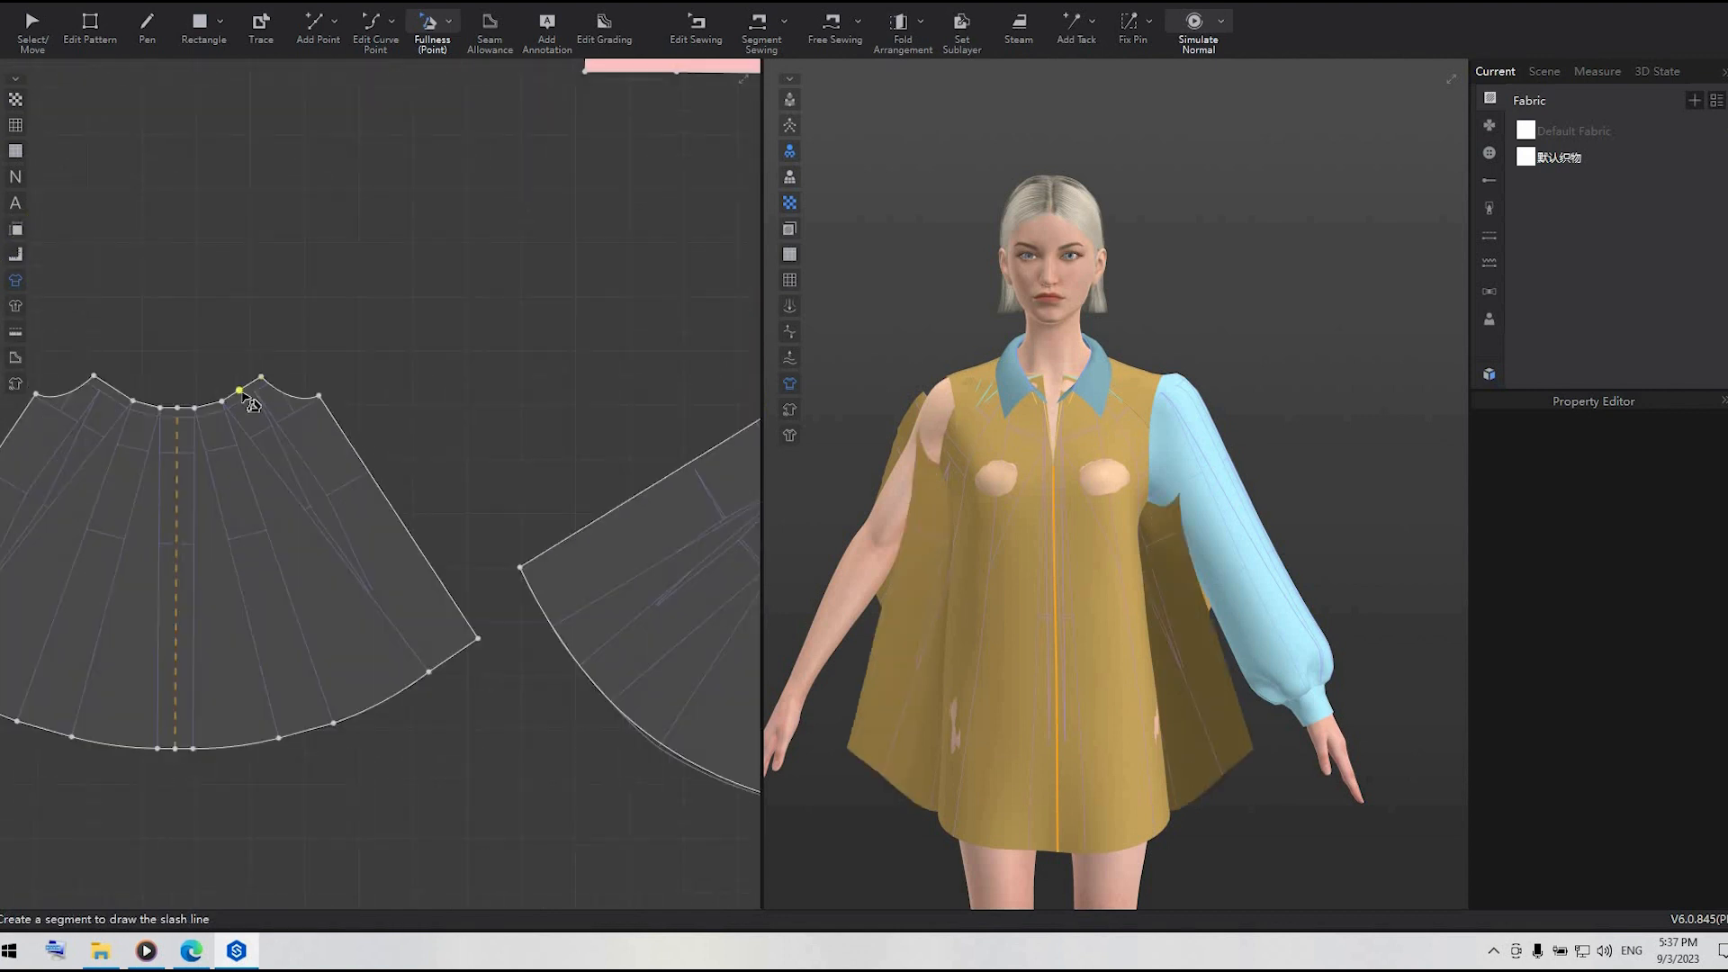
pyautogui.click(465, 677)
# - Move the flared back panel over the front panel to compare their outlines
pyautogui.scroll(-4, 297, 63)
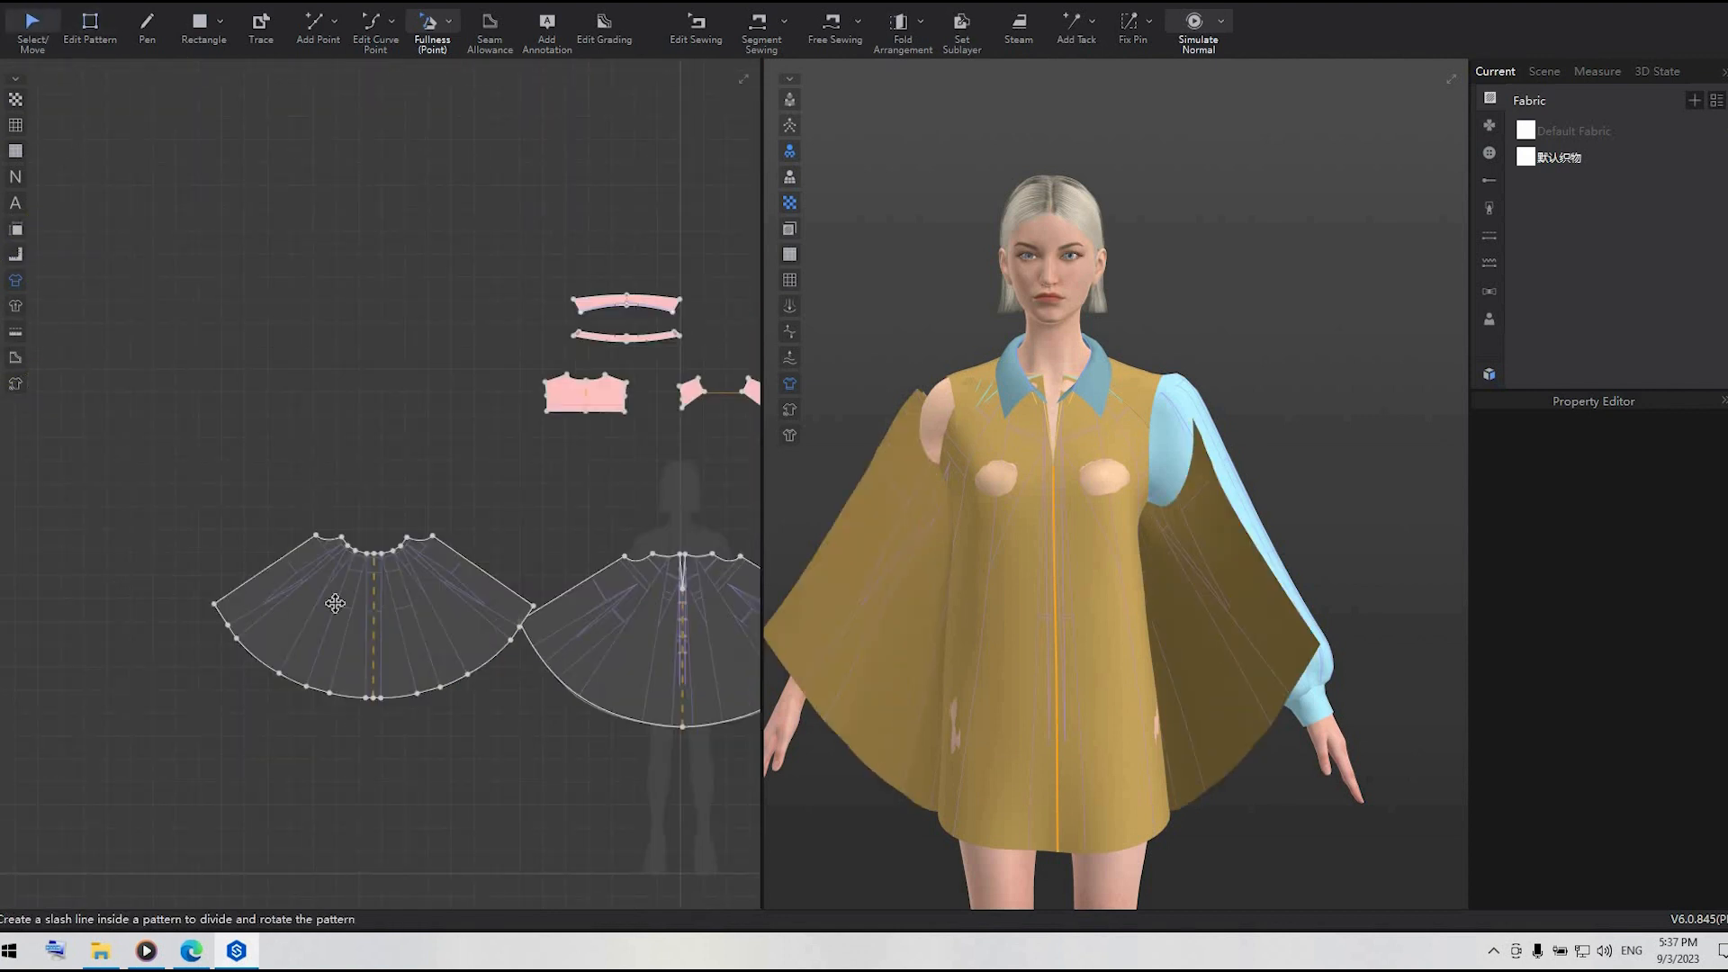
pyautogui.press('a')
pyautogui.scroll(-3, 335, 603)
pyautogui.moveTo(334, 603); pyautogui.dragTo(262, 580, button='middle')
pyautogui.moveTo(266, 588); pyautogui.dragTo(457, 601)
pyautogui.scroll(4, 457, 600)
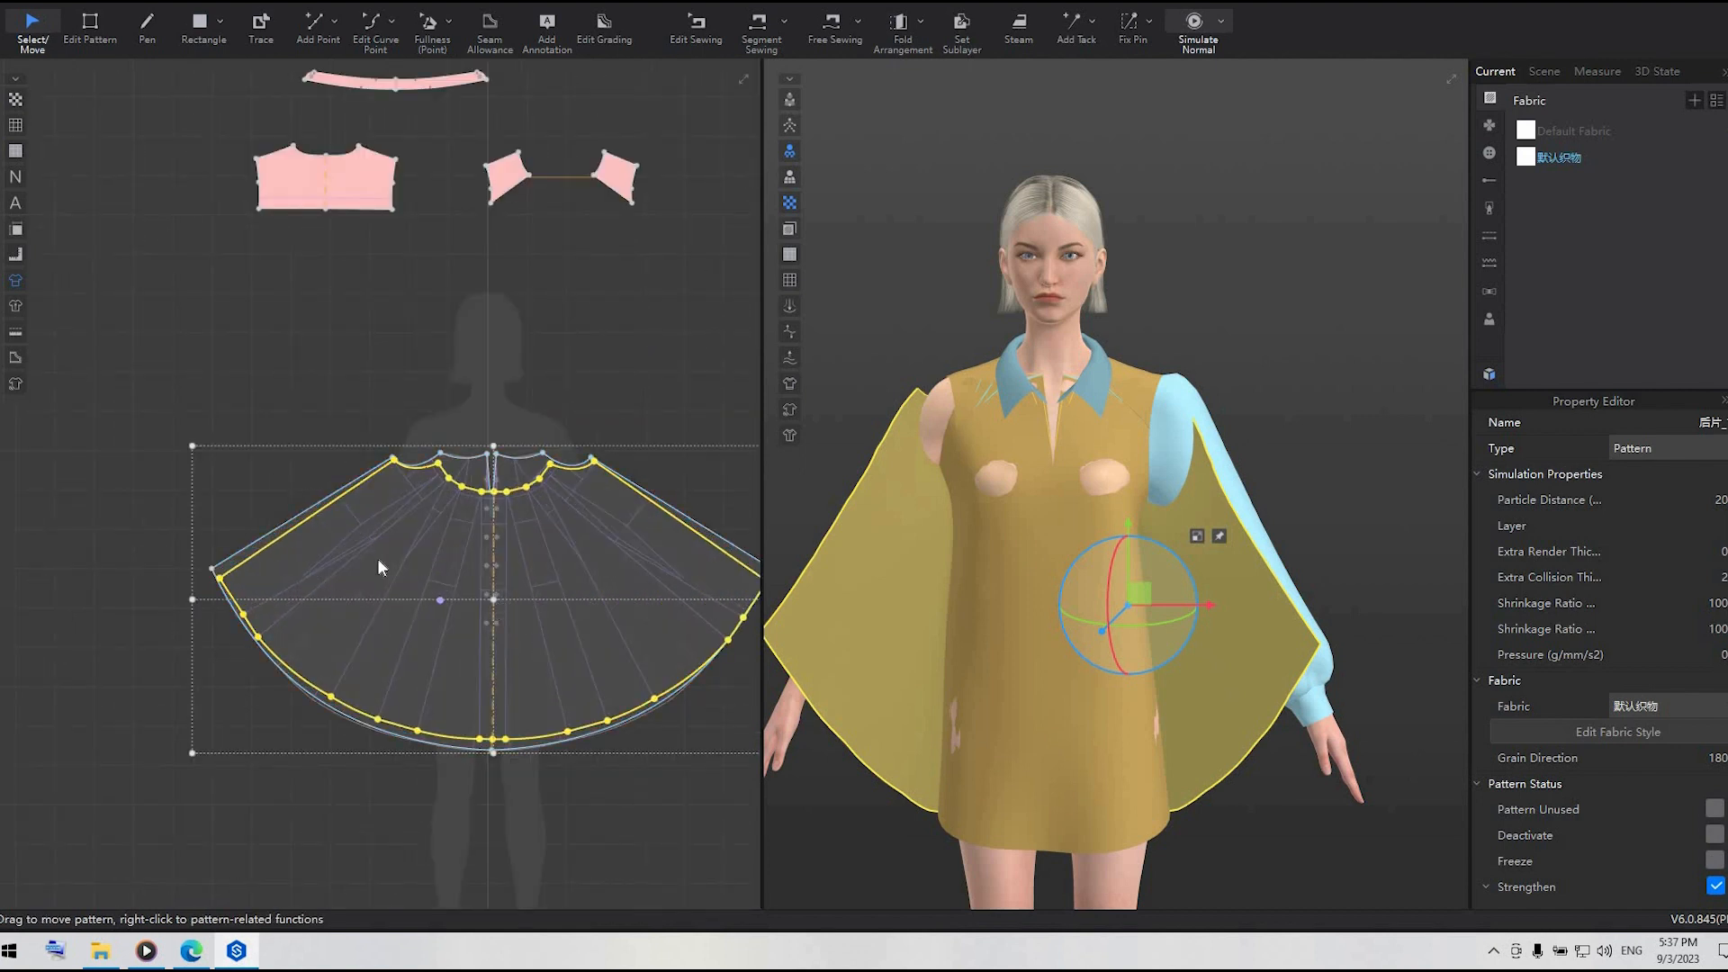
# - Nudge the flared back panel over the front panel so their side edges and hems line up closely
pyautogui.moveTo(498, 623); pyautogui.dragTo(381, 575, button='middle')
pyautogui.click(381, 575)
pyautogui.scroll(2, 381, 579)
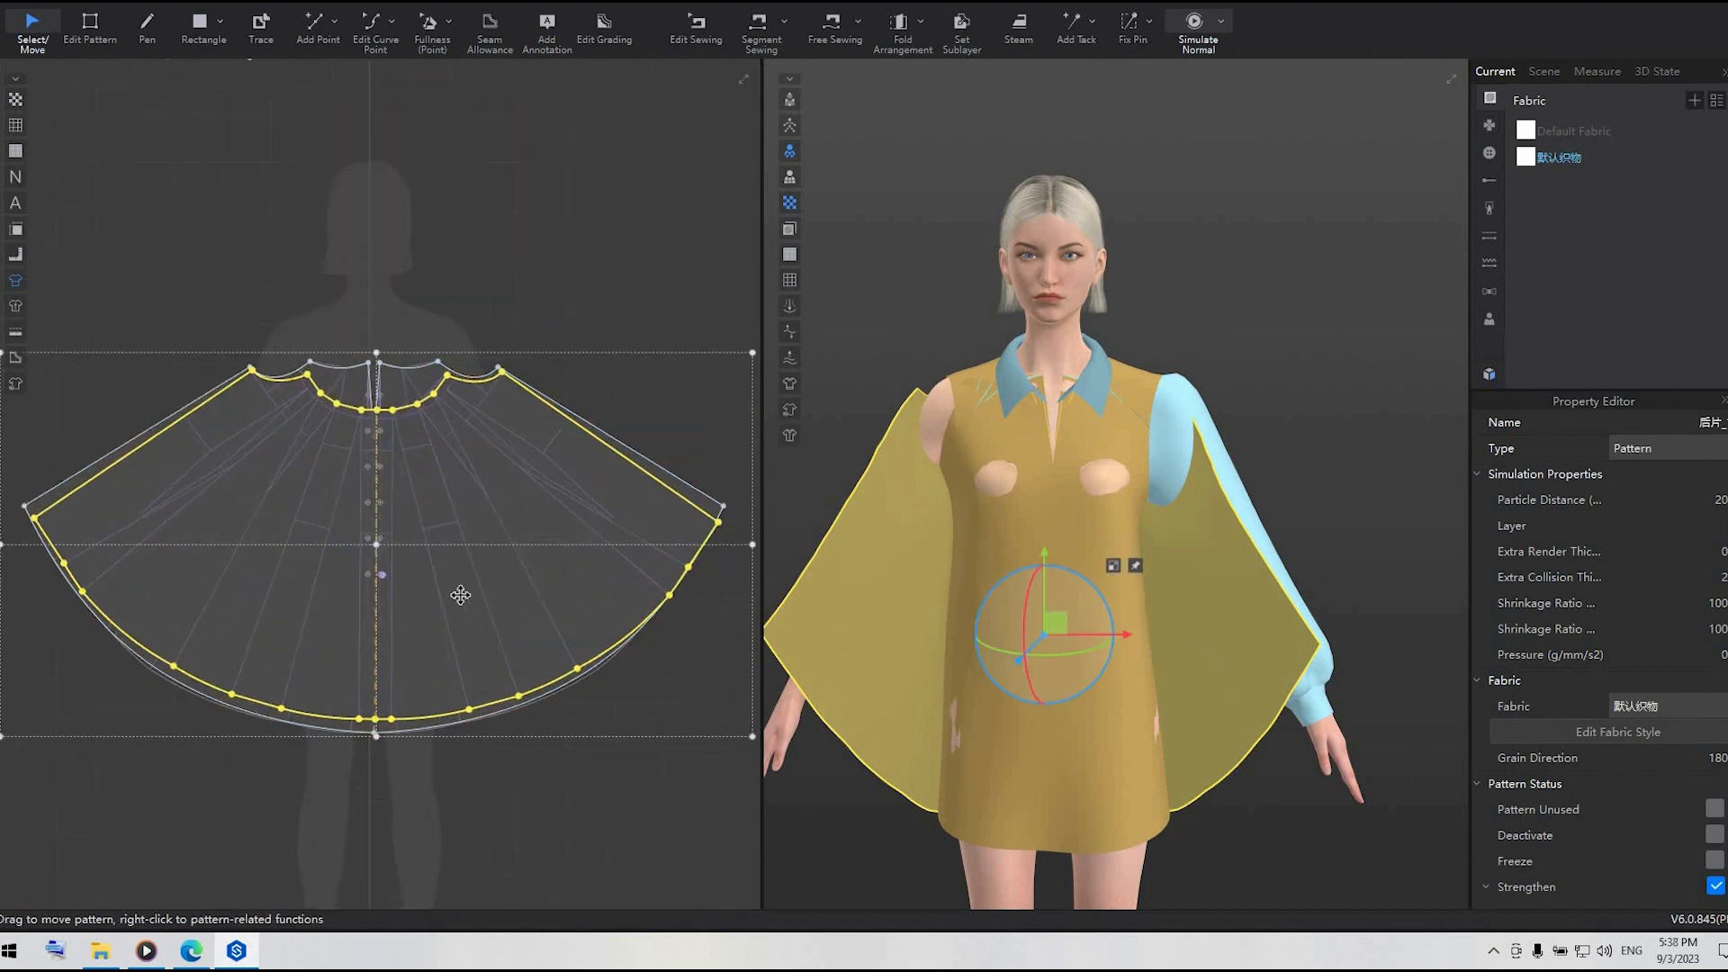
pyautogui.moveTo(460, 599); pyautogui.dragTo(460, 614)
pyautogui.scroll(2, 460, 614)
pyautogui.scroll(-5, 567, 763)
pyautogui.moveTo(722, 498); pyautogui.dragTo(720, 493)
pyautogui.click(621, 491)
pyautogui.scroll(2, 571, 504)
pyautogui.moveTo(484, 656); pyautogui.dragTo(482, 629)
# - Move the back panel's lower side corner outward onto the matching corner of the front panel
pyautogui.press('z')
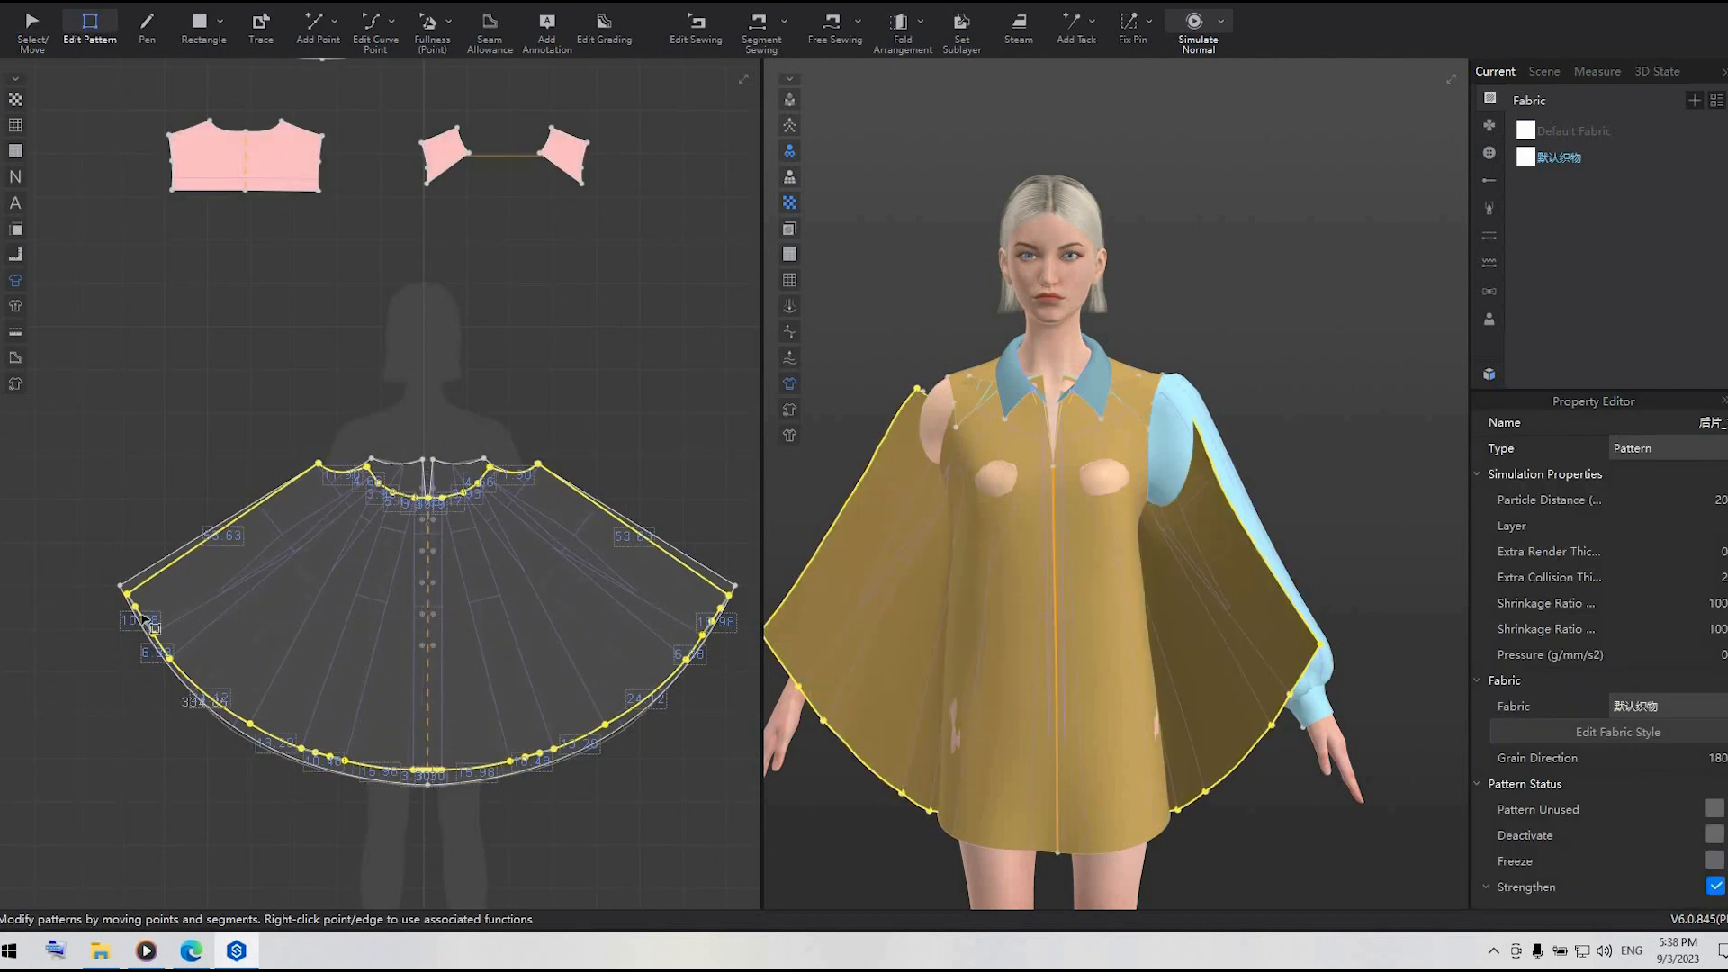
pyautogui.moveTo(127, 594); pyautogui.dragTo(120, 586)
pyautogui.click(175, 239)
pyautogui.scroll(-3, 175, 200)
pyautogui.scroll(5, 293, 598)
# - Delete the extra hem vertices of the back panel between the center and the side, keeping one near the outer corner
pyautogui.click(315, 25)
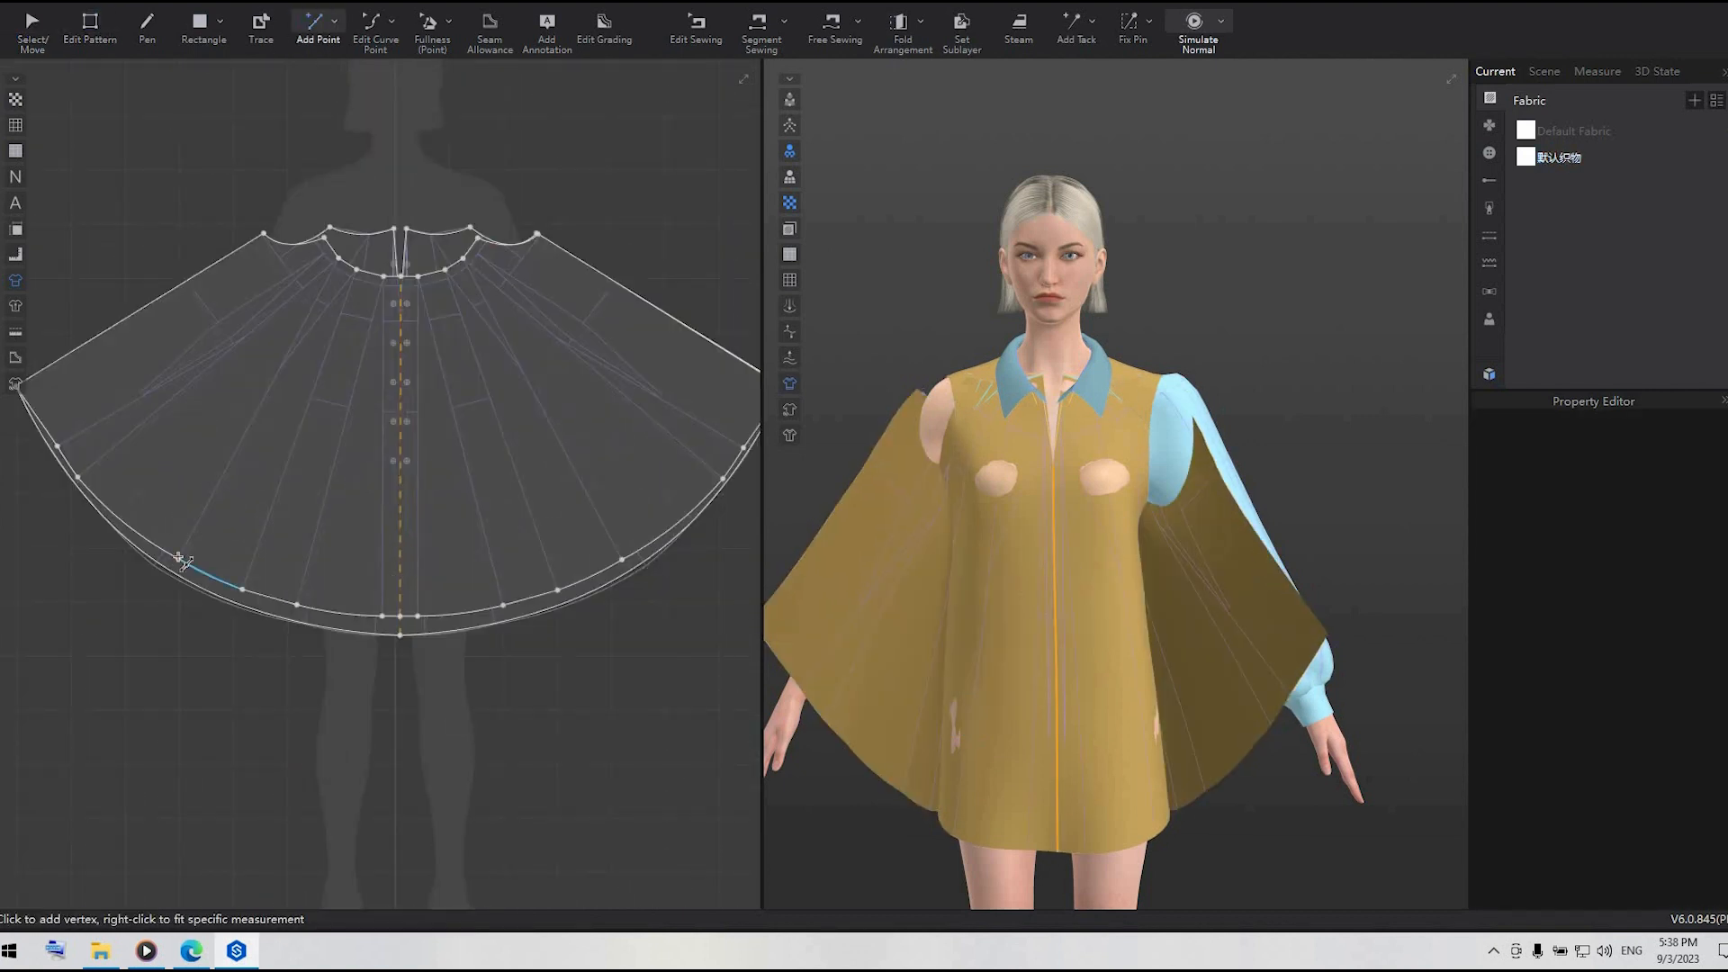
pyautogui.click(111, 24)
pyautogui.click(421, 633)
pyautogui.click(418, 616)
pyautogui.press('Delete')
pyautogui.click(504, 606)
pyautogui.press('Delete')
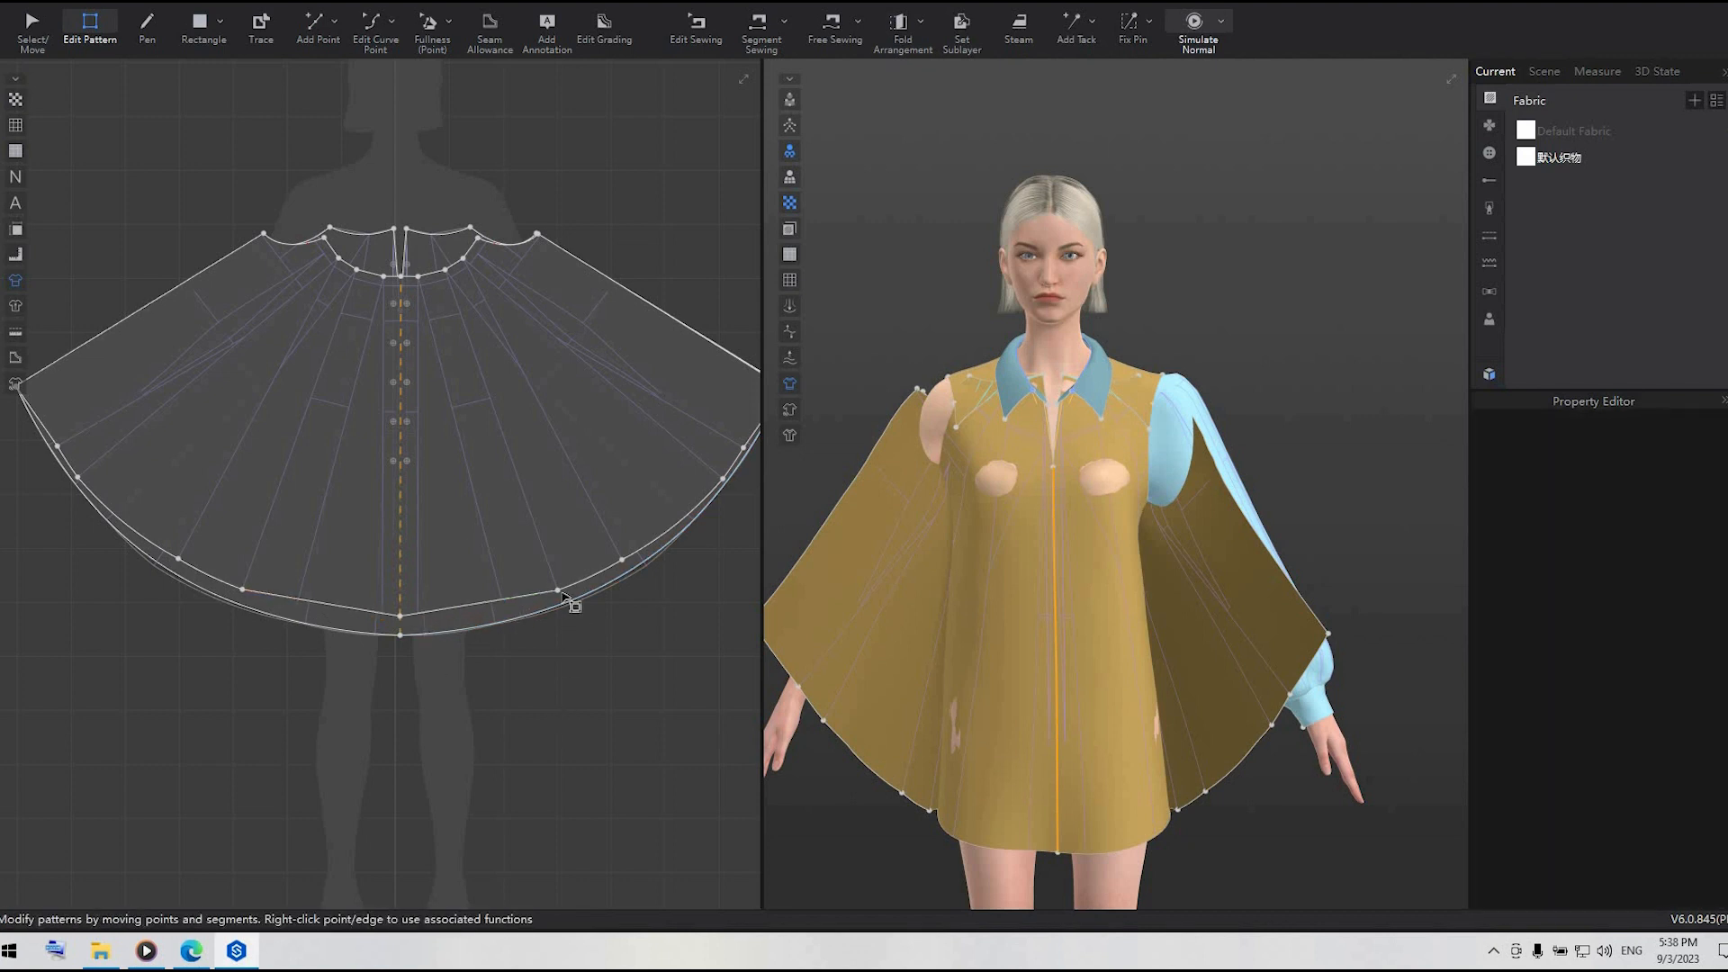
pyautogui.click(558, 590)
pyautogui.press('Delete')
pyautogui.click(622, 560)
pyautogui.press('Delete')
pyautogui.moveTo(678, 684); pyautogui.dragTo(605, 731, button='middle')
pyautogui.click(670, 493)
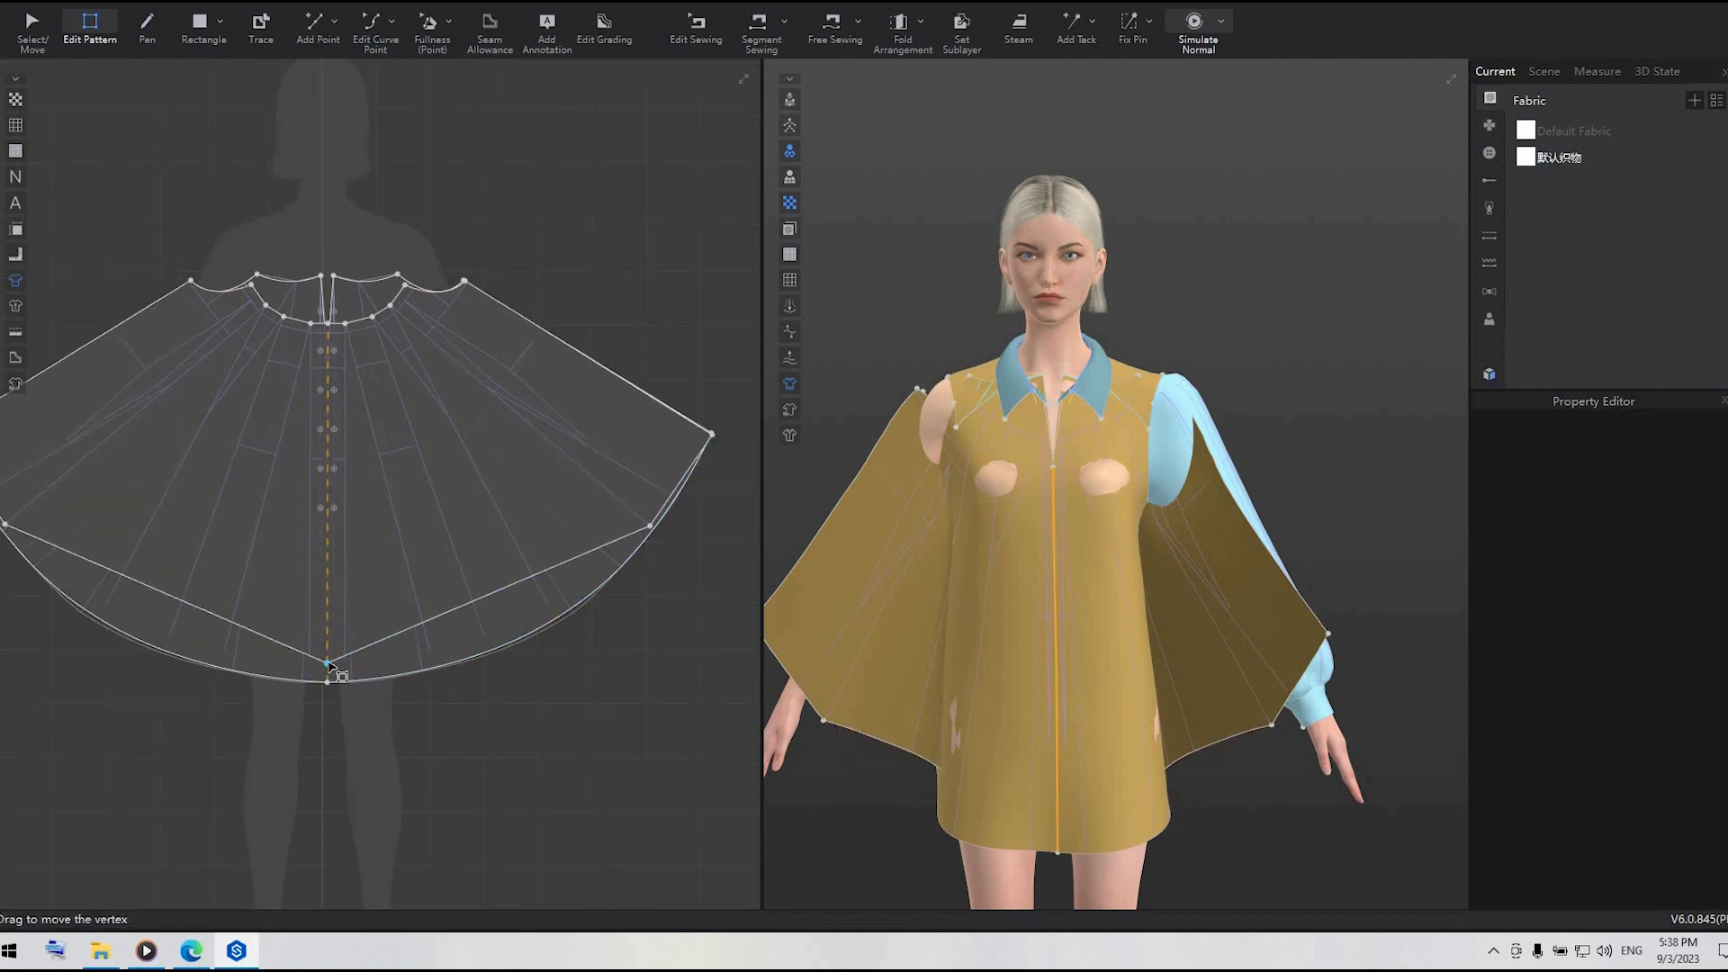
# - Lower the back panel's center hem point onto the front panel's hem and curve the hem segments to follow it
pyautogui.moveTo(327, 663); pyautogui.dragTo(327, 682)
pyautogui.click(391, 20)
pyautogui.click(415, 51)
pyautogui.moveTo(500, 598); pyautogui.dragTo(546, 700)
pyautogui.click(90, 26)
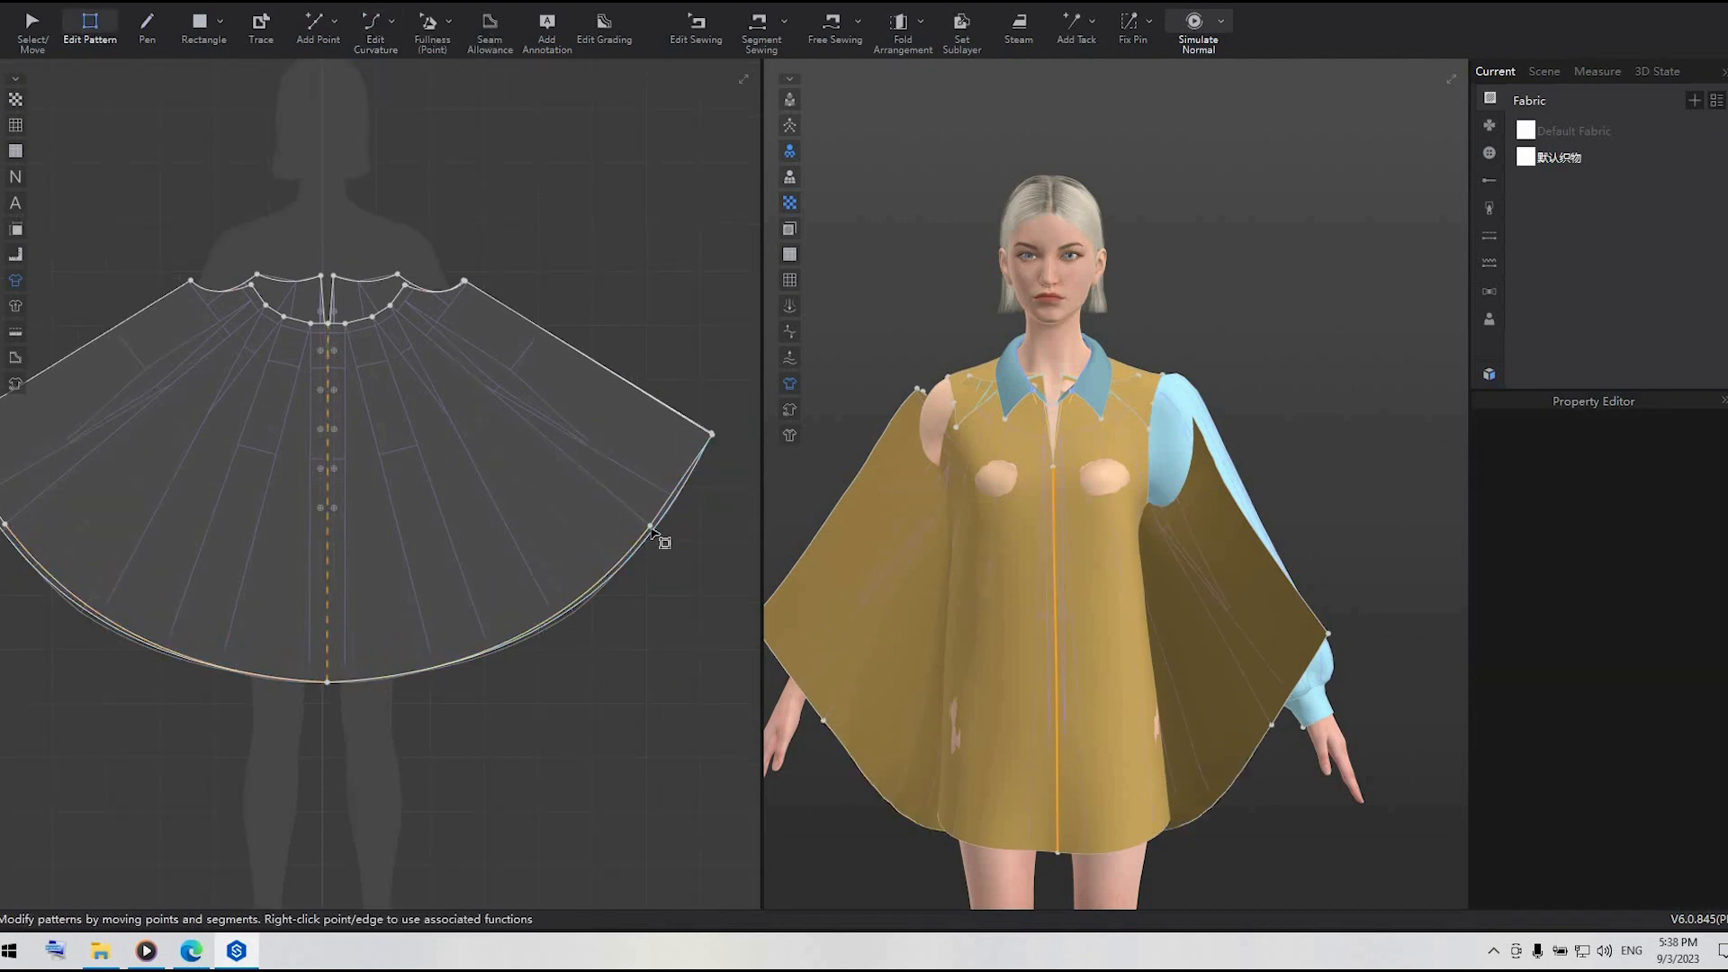
pyautogui.click(657, 535)
# - Move the back panel off the front panel into the empty space beside it
pyautogui.scroll(-6, 620, 590)
pyautogui.click(33, 25)
pyautogui.moveTo(603, 563); pyautogui.dragTo(303, 565)
# - Merge the small segments of the back panel's upper center curve into one smooth segment per half
pyautogui.scroll(8, 216, 504)
pyautogui.moveTo(347, 648); pyautogui.dragTo(355, 350, button='middle')
pyautogui.click(90, 25)
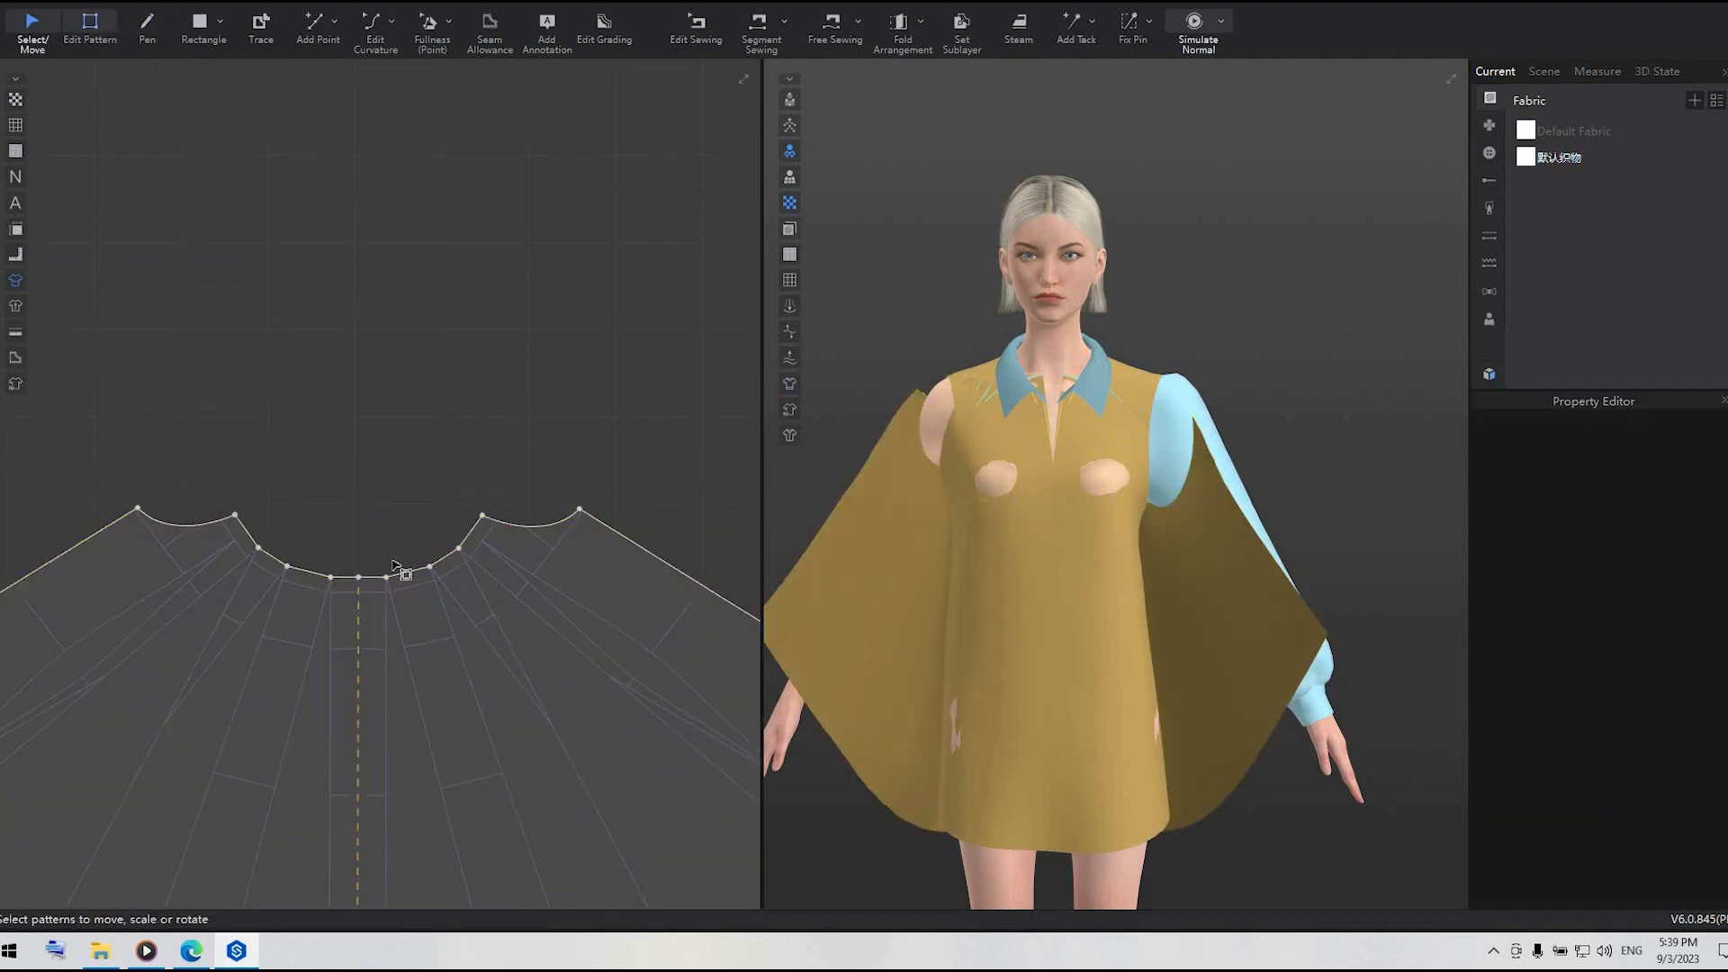
pyautogui.scroll(5, 394, 564)
pyautogui.click(379, 602)
pyautogui.keyDown('shift'); pyautogui.click(484, 576); pyautogui.keyUp('shift')
pyautogui.rightClick(556, 530)
pyautogui.click(600, 596)
pyautogui.scroll(-9, 585, 651)
pyautogui.moveTo(555, 653); pyautogui.dragTo(447, 397, button='middle')
# - Reset the front panel on the avatar to its flat arrangement
pyautogui.click(32, 26)
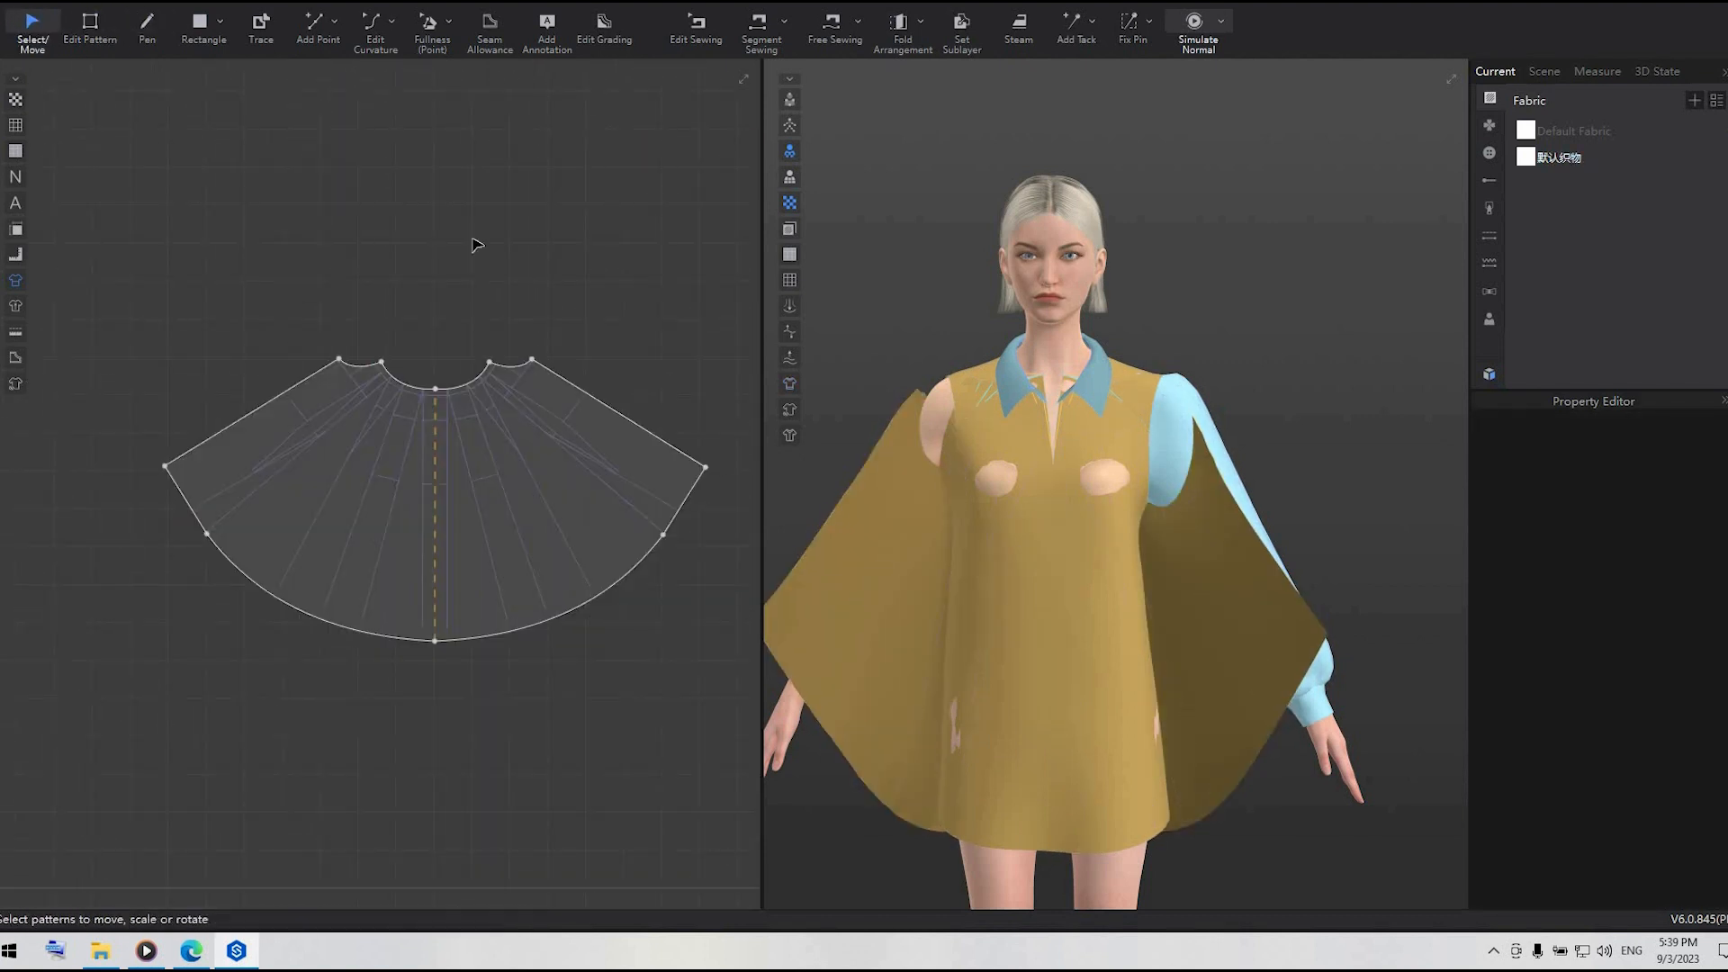
pyautogui.scroll(-7, 510, 526)
pyautogui.moveTo(510, 527); pyautogui.dragTo(313, 460, button='middle')
pyautogui.scroll(-2, 1012, 633)
pyautogui.click(1012, 632)
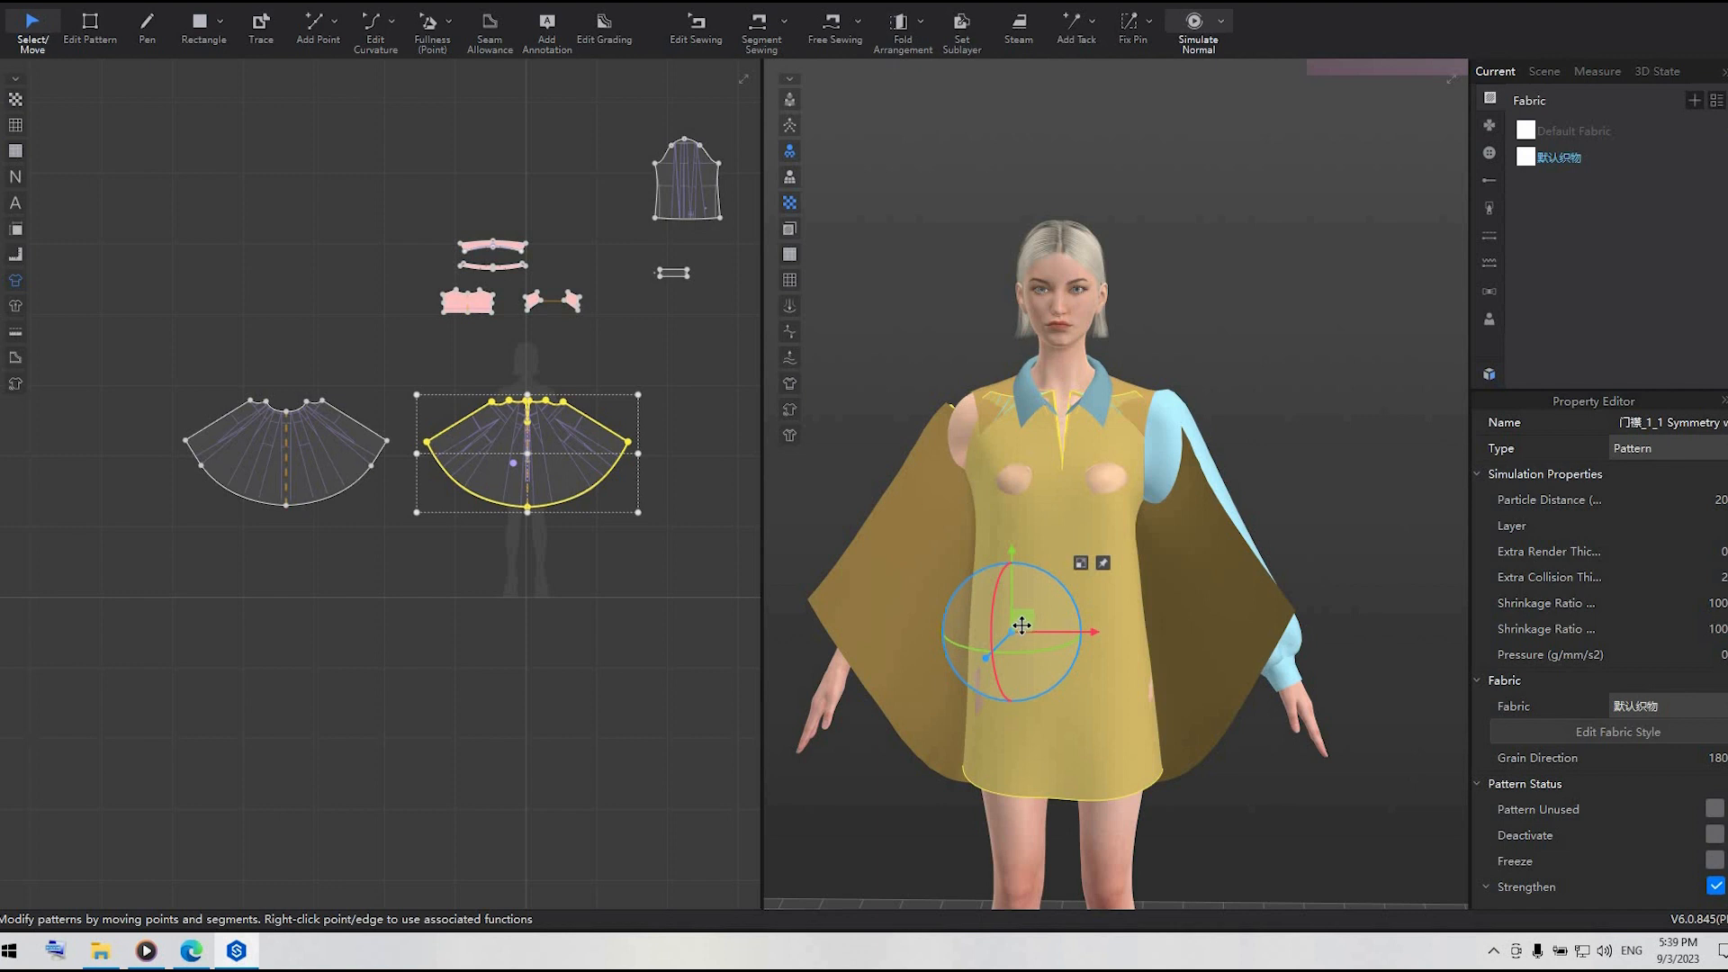
pyautogui.rightClick(1022, 625)
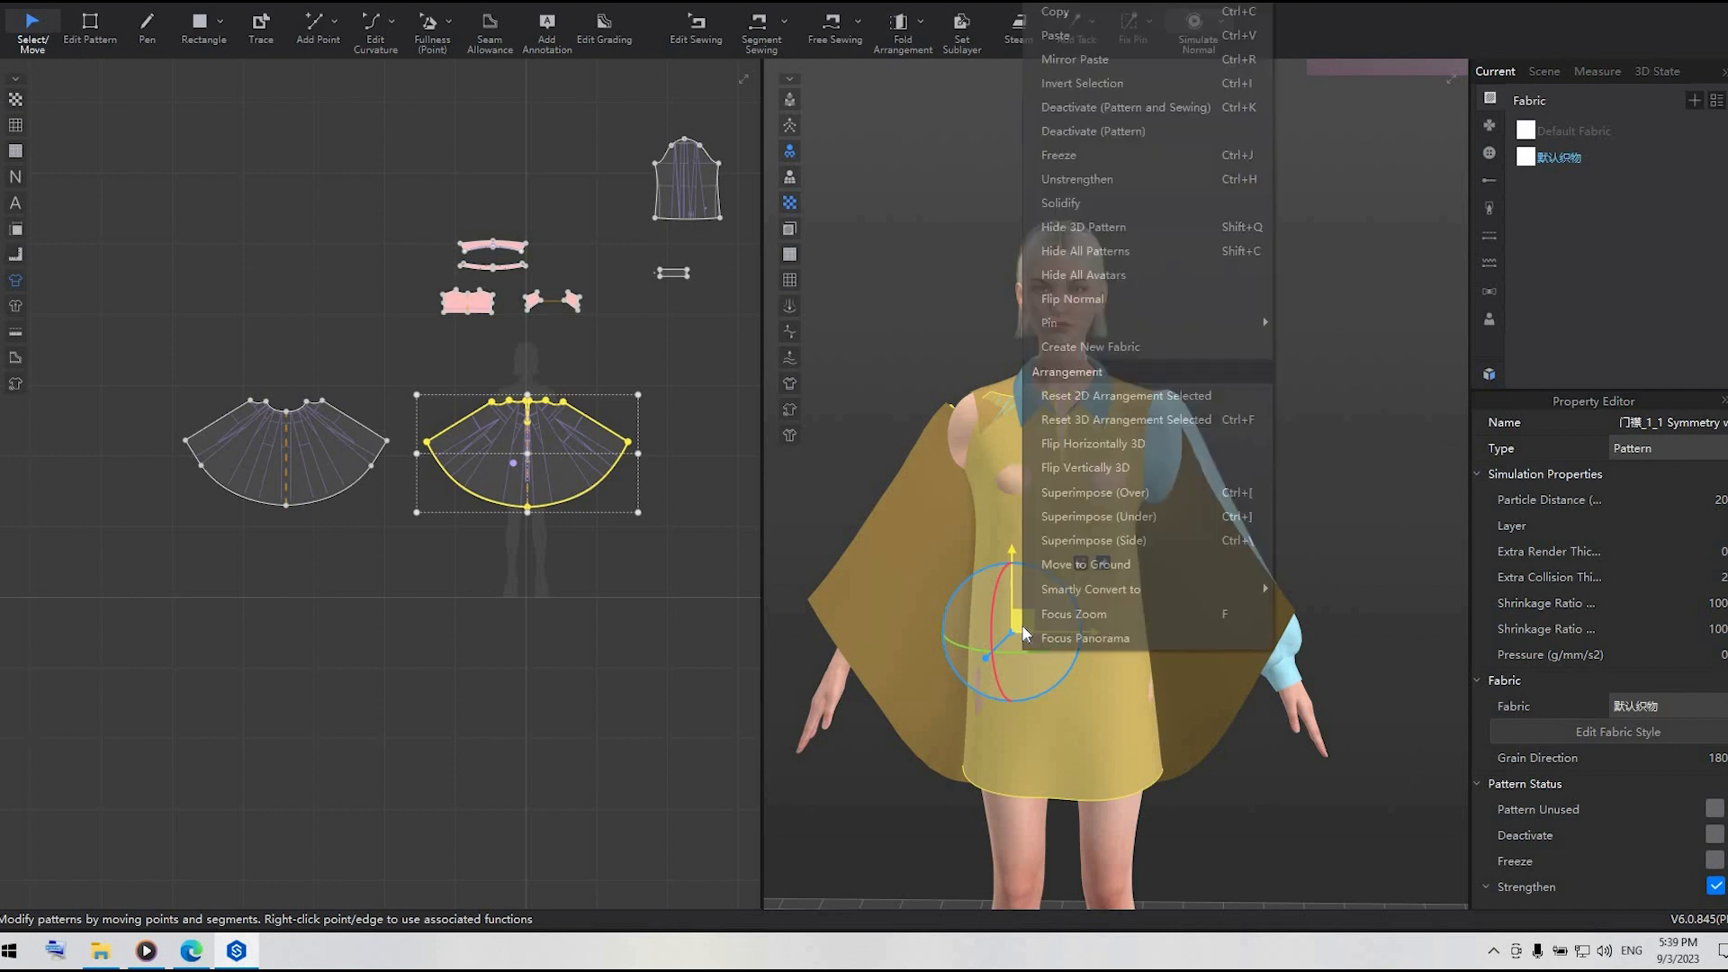
pyautogui.click(1089, 432)
# - Reset the back panel to its flat arrangement and bring it over behind the avatar
pyautogui.moveTo(1078, 609); pyautogui.dragTo(920, 623, button='right')
pyautogui.click(922, 604)
pyautogui.rightClick(921, 603)
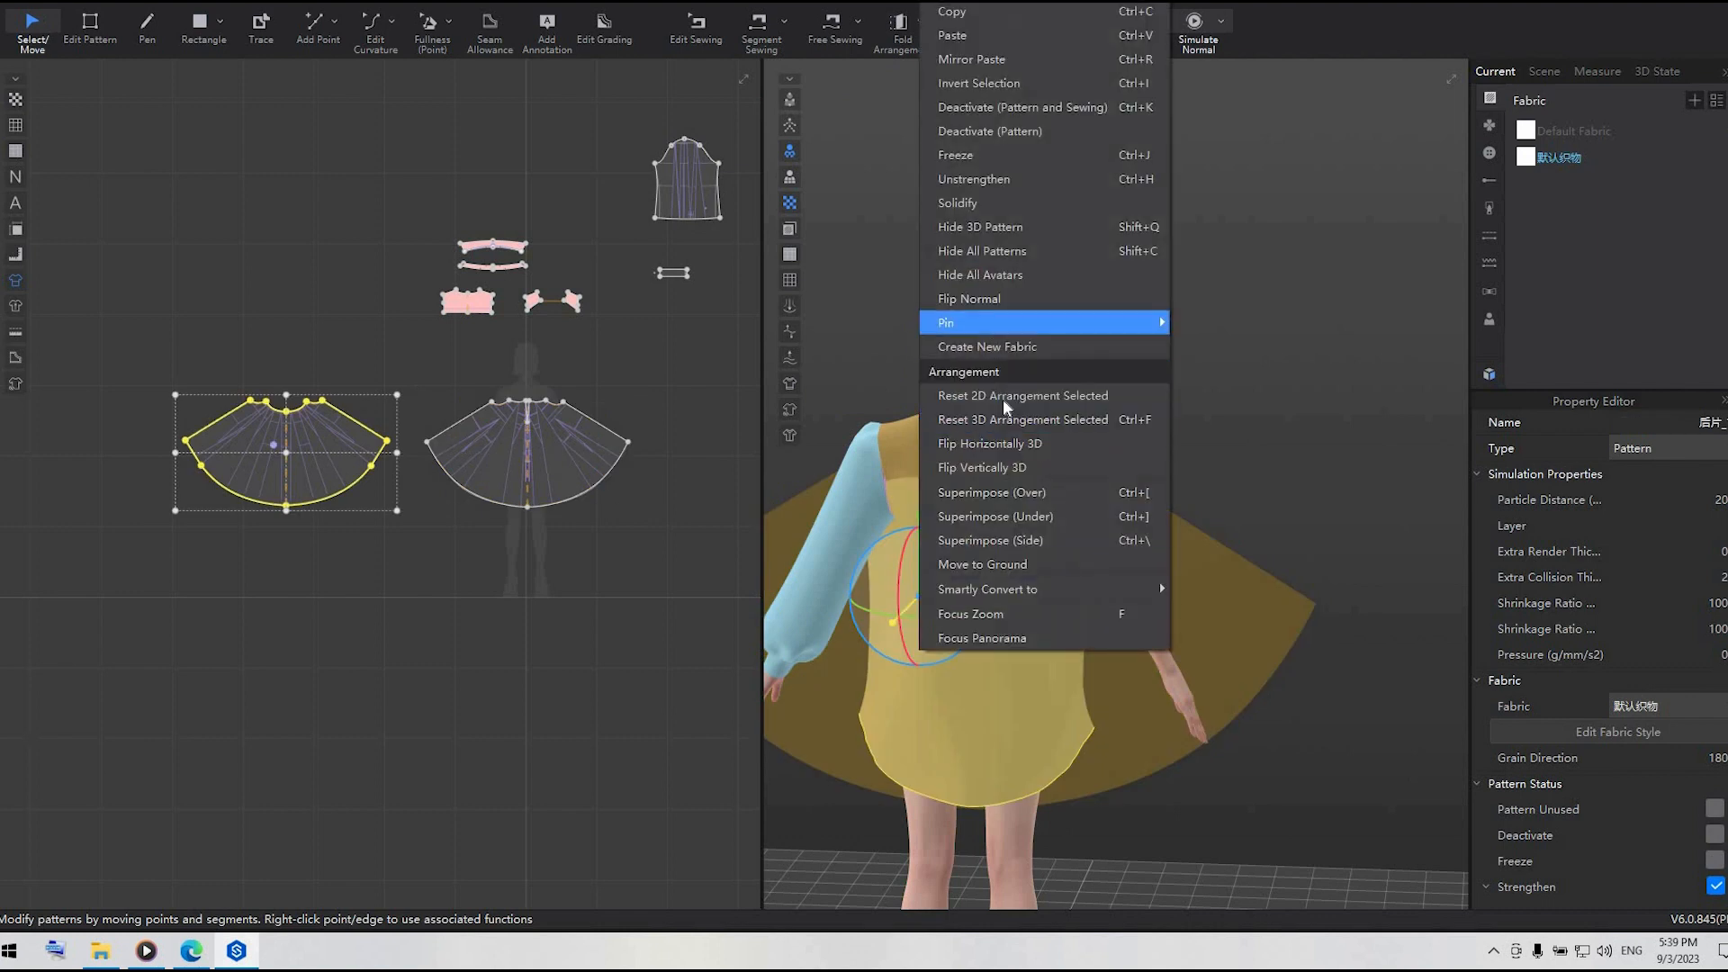
pyautogui.click(1005, 405)
pyautogui.scroll(-5, 1012, 480)
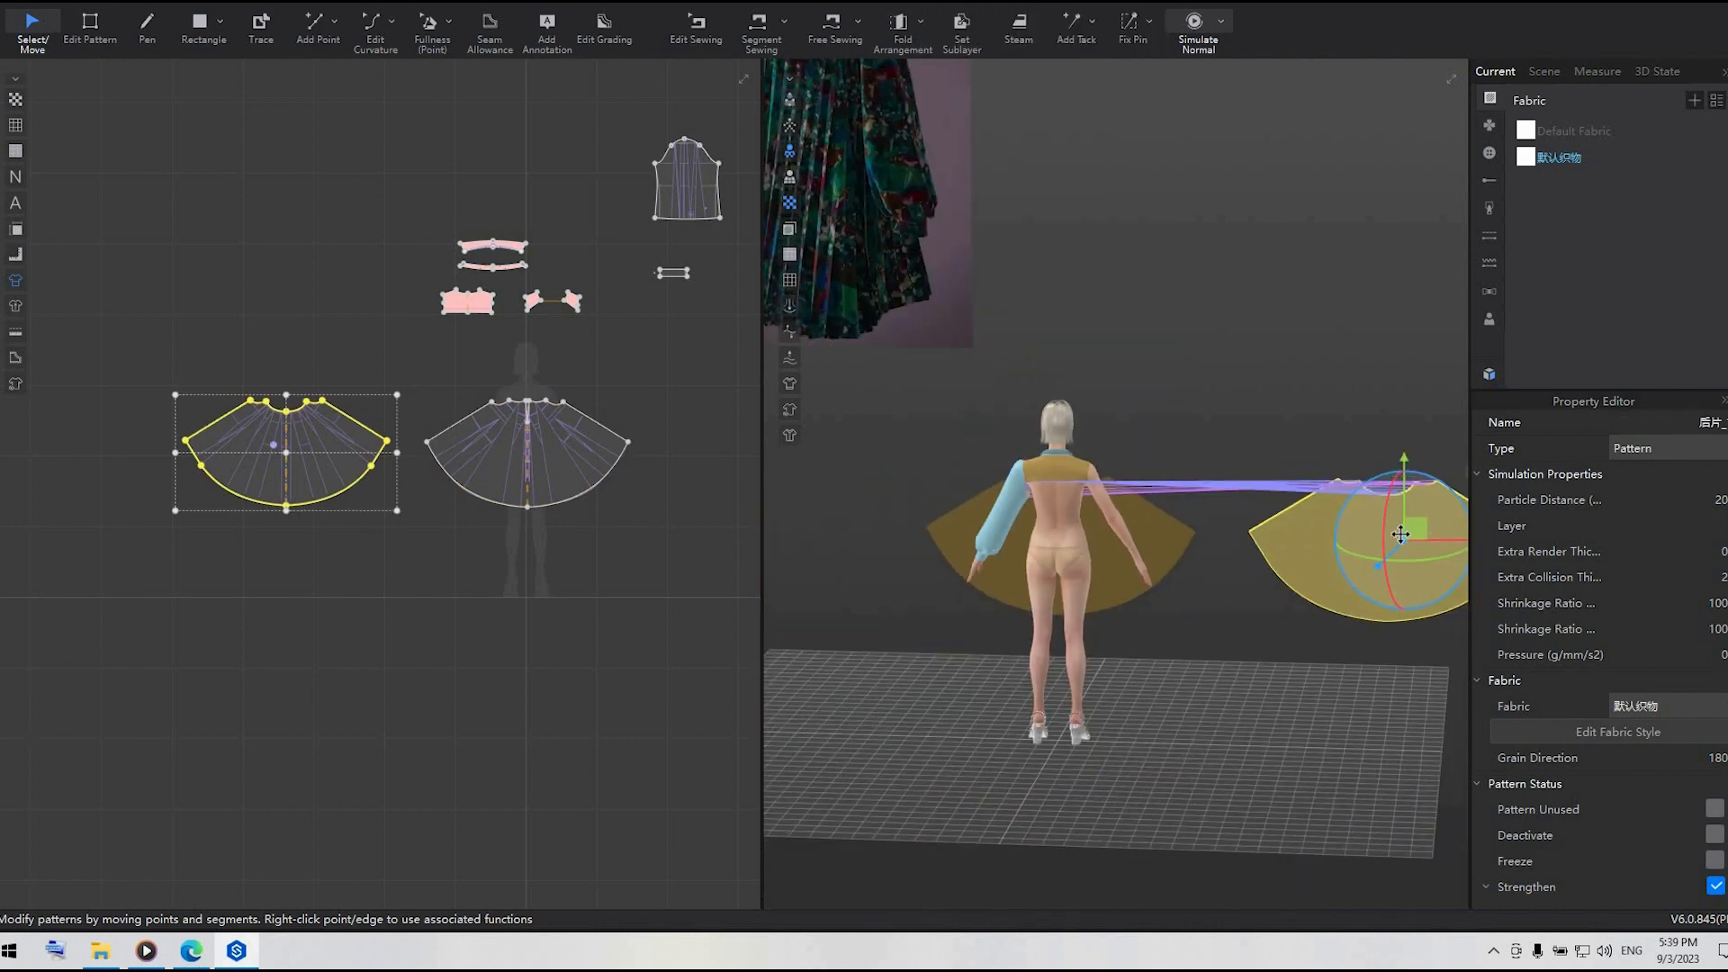
pyautogui.moveTo(1416, 529); pyautogui.dragTo(1065, 563)
pyautogui.scroll(5, 1065, 564)
# - Fine-tune the back panel's 3D position so it hangs centered behind the avatar just below the back yoke
pyautogui.moveTo(910, 621); pyautogui.dragTo(1054, 638, button='right')
pyautogui.moveTo(1026, 665); pyautogui.dragTo(1116, 626)
pyautogui.click(1074, 684)
pyautogui.moveTo(1146, 699); pyautogui.dragTo(1094, 711)
pyautogui.moveTo(1179, 715); pyautogui.dragTo(1072, 710, button='right')
pyautogui.moveTo(1072, 708); pyautogui.dragTo(1136, 627)
pyautogui.moveTo(1074, 683); pyautogui.dragTo(1188, 640)
pyautogui.moveTo(1235, 586)
pyautogui.mouseDown()
pyautogui.moveTo(1231, 568)
pyautogui.moveTo(1244, 580)
pyautogui.mouseUp()
pyautogui.moveTo(1208, 624); pyautogui.dragTo(1219, 621)
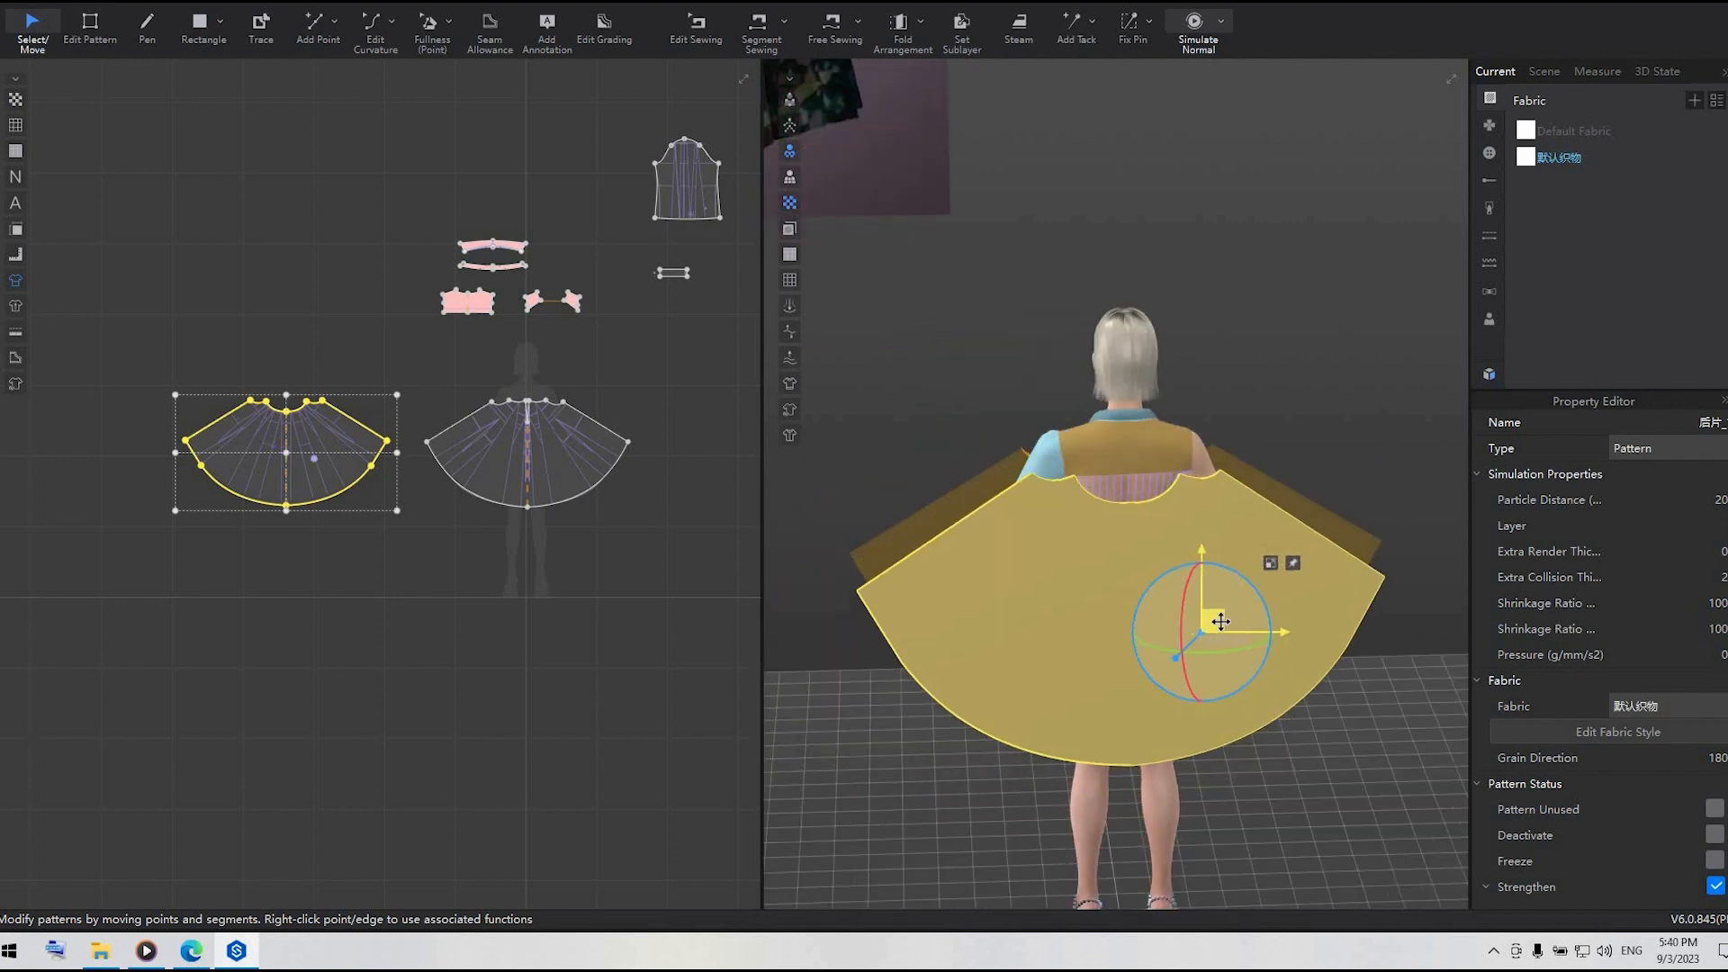
pyautogui.click(1296, 504)
# - Delete the sewing that joins the front panel's neck opening edges to the collar stand
pyautogui.moveTo(1297, 504); pyautogui.dragTo(1471, 543, button='right')
pyautogui.rightClick(1474, 551)
pyautogui.scroll(5, 1162, 432)
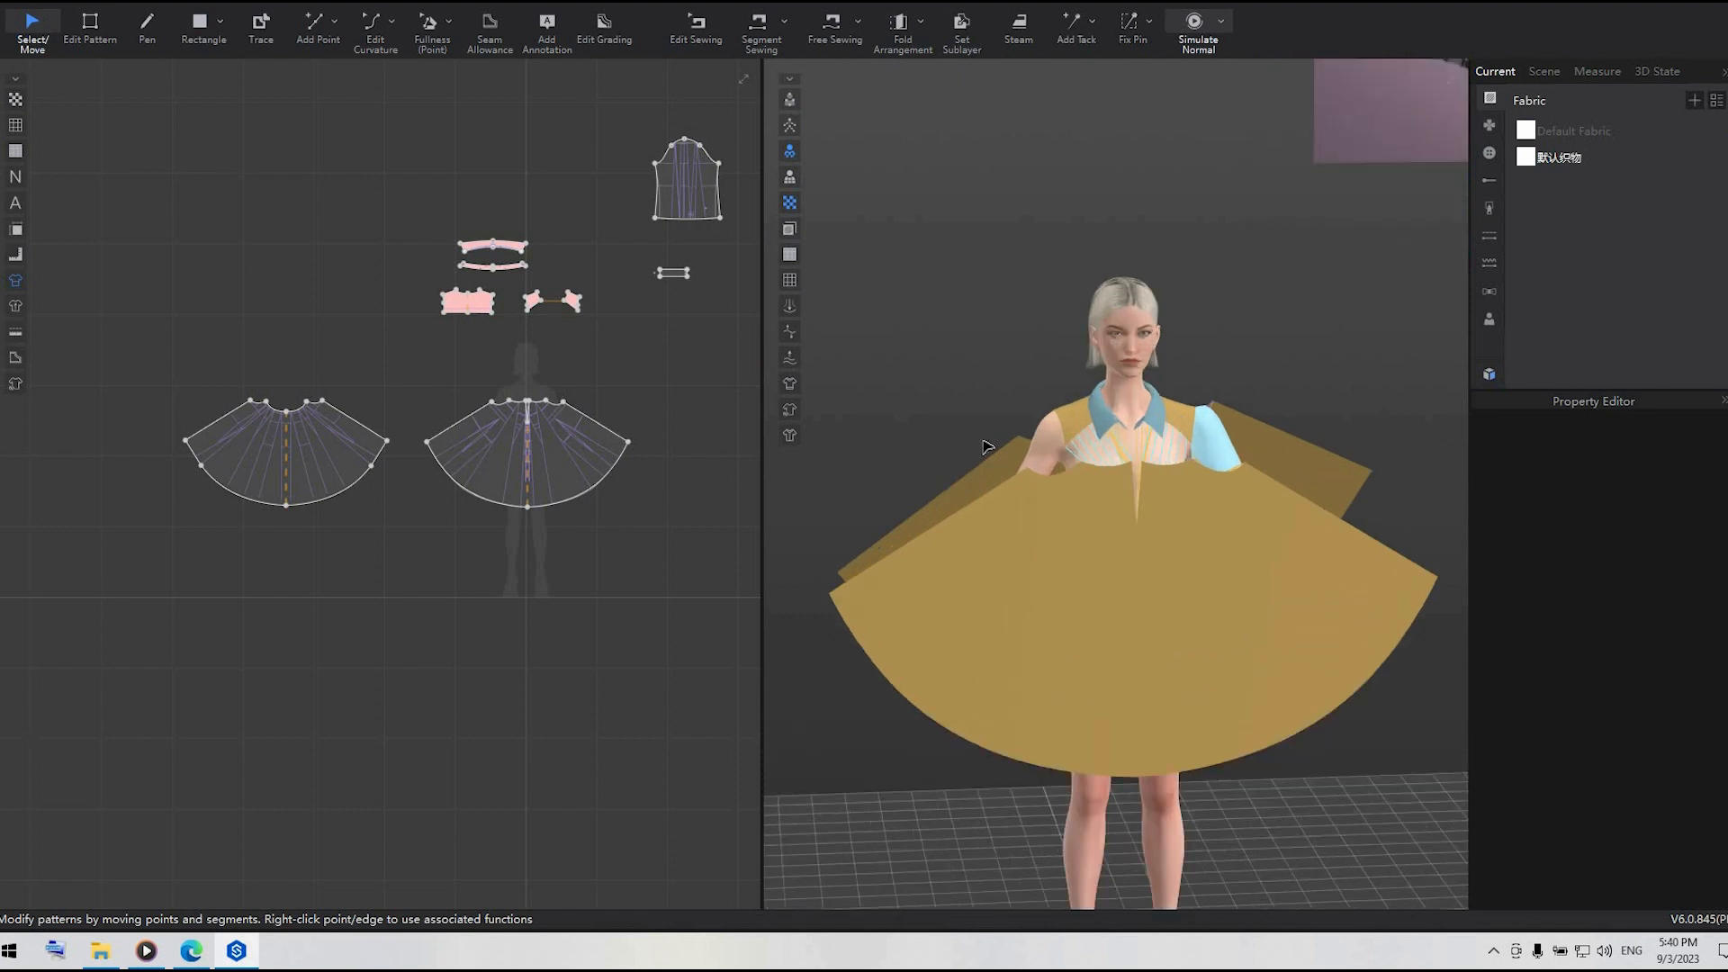
pyautogui.scroll(5, 605, 455)
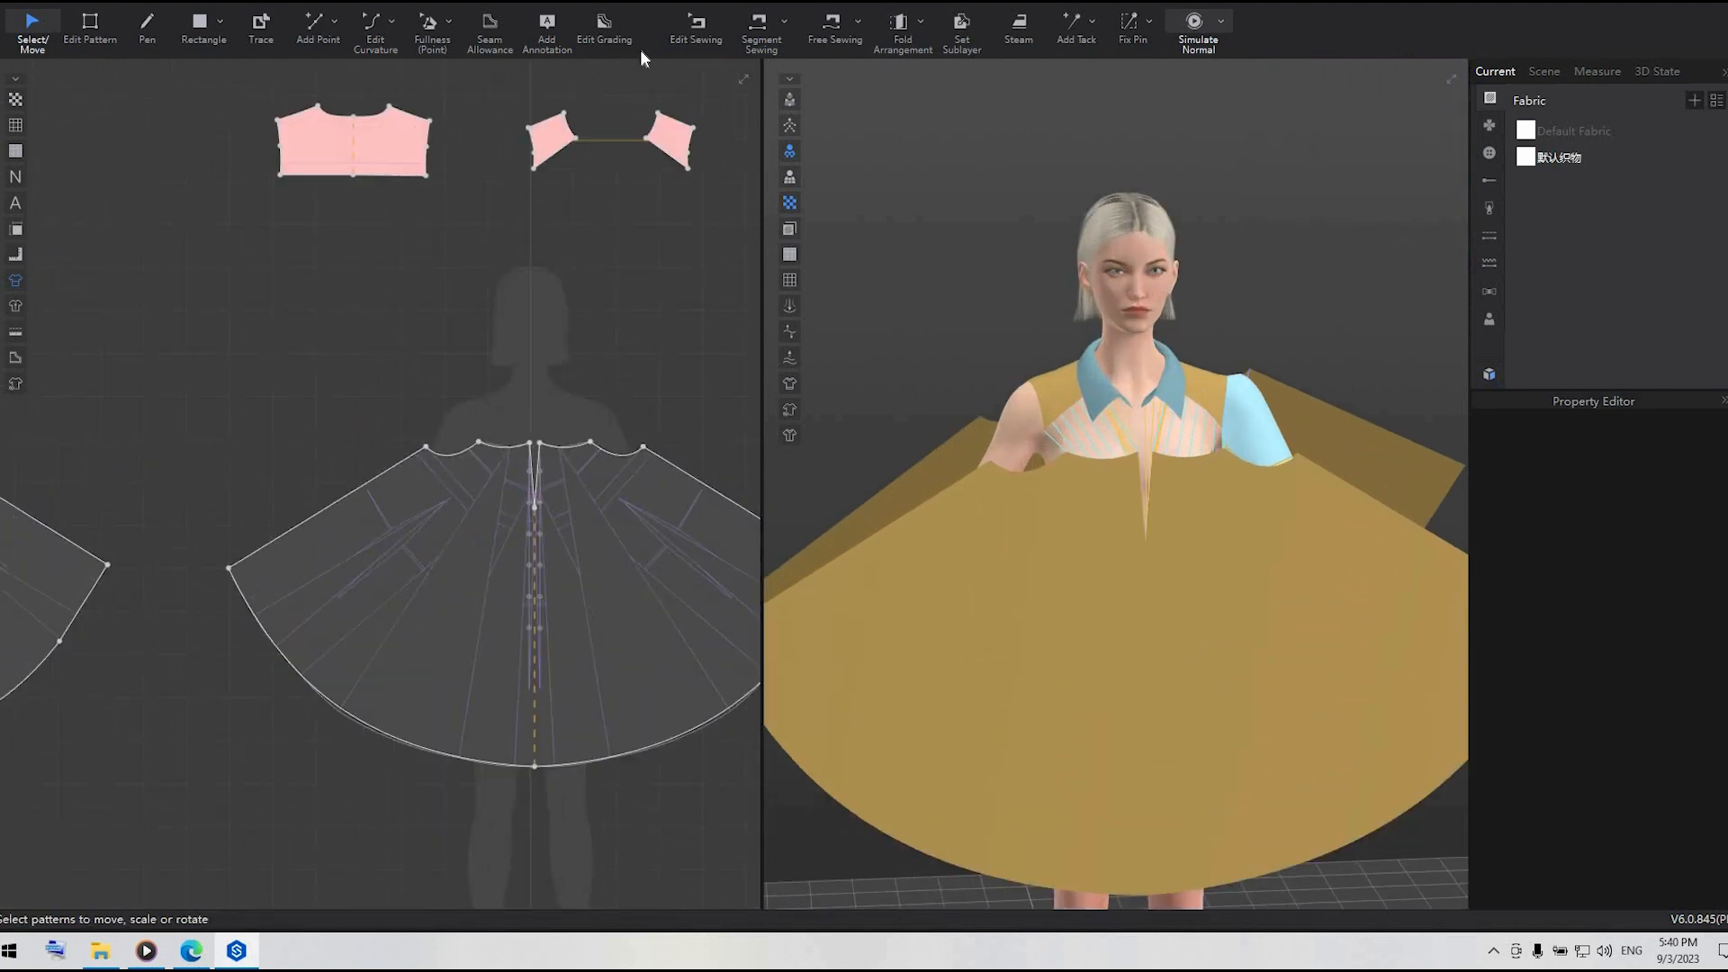
pyautogui.click(696, 25)
pyautogui.scroll(5, 474, 448)
pyautogui.click(471, 446)
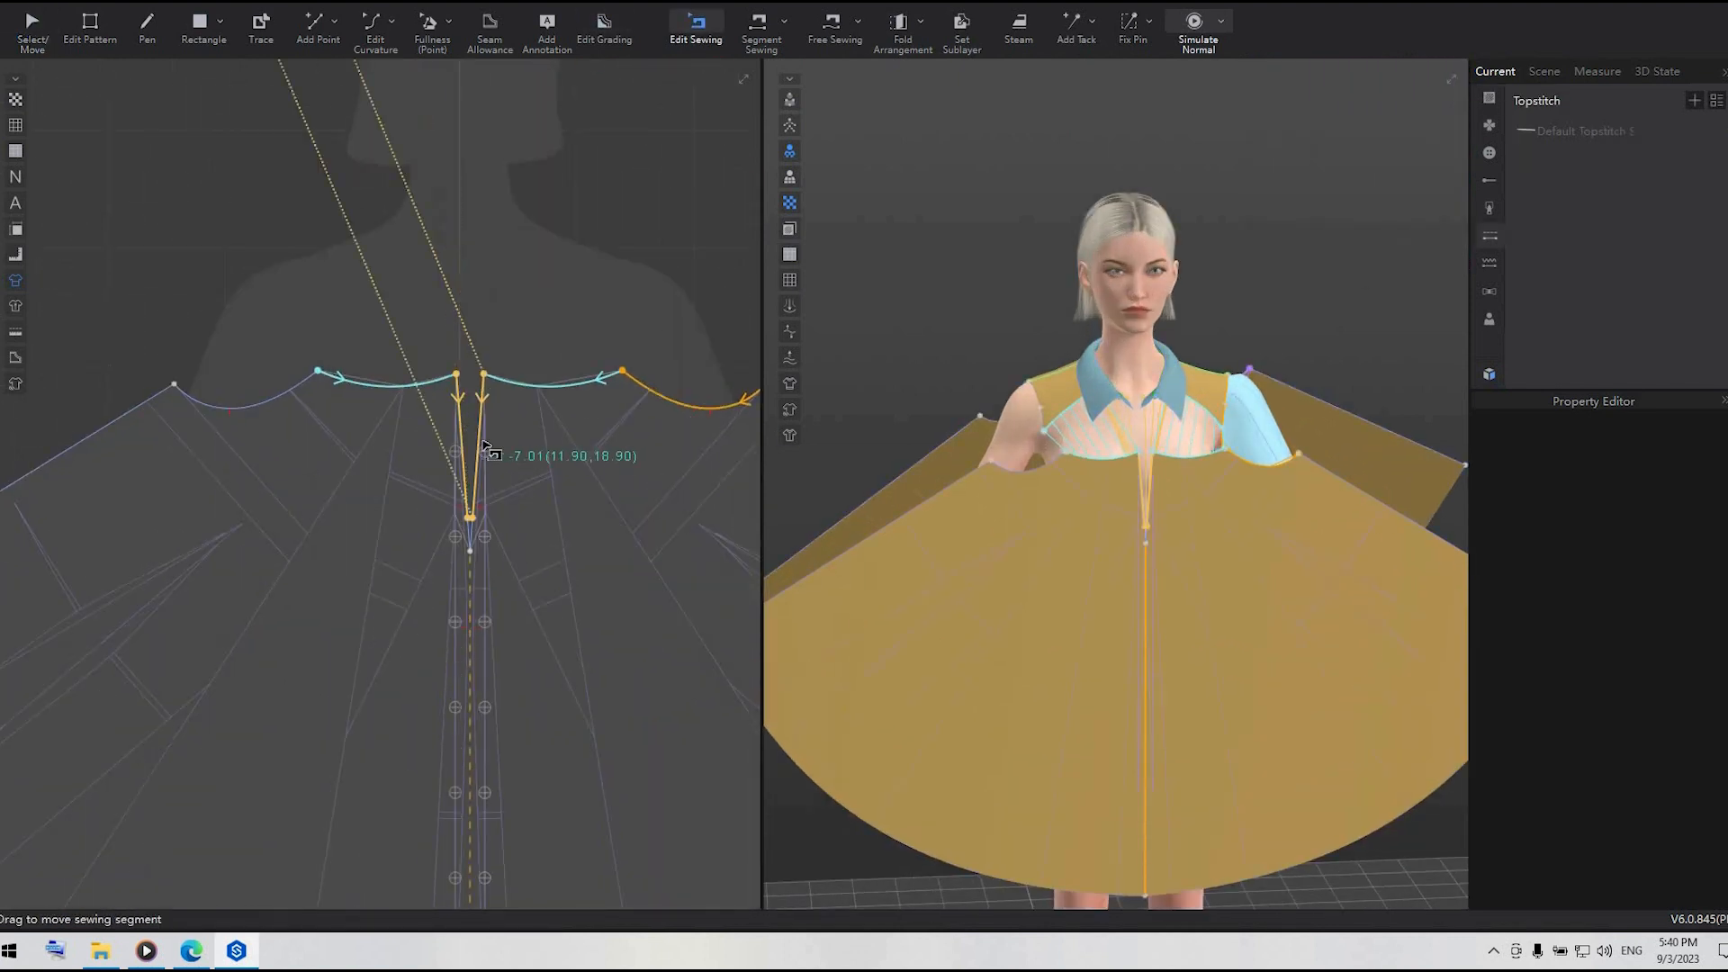
pyautogui.click(494, 297)
# - Check the sewing between the back yoke's neckline and the collar stand, and simulate the flared panels on the avatar
pyautogui.scroll(-10, 495, 297)
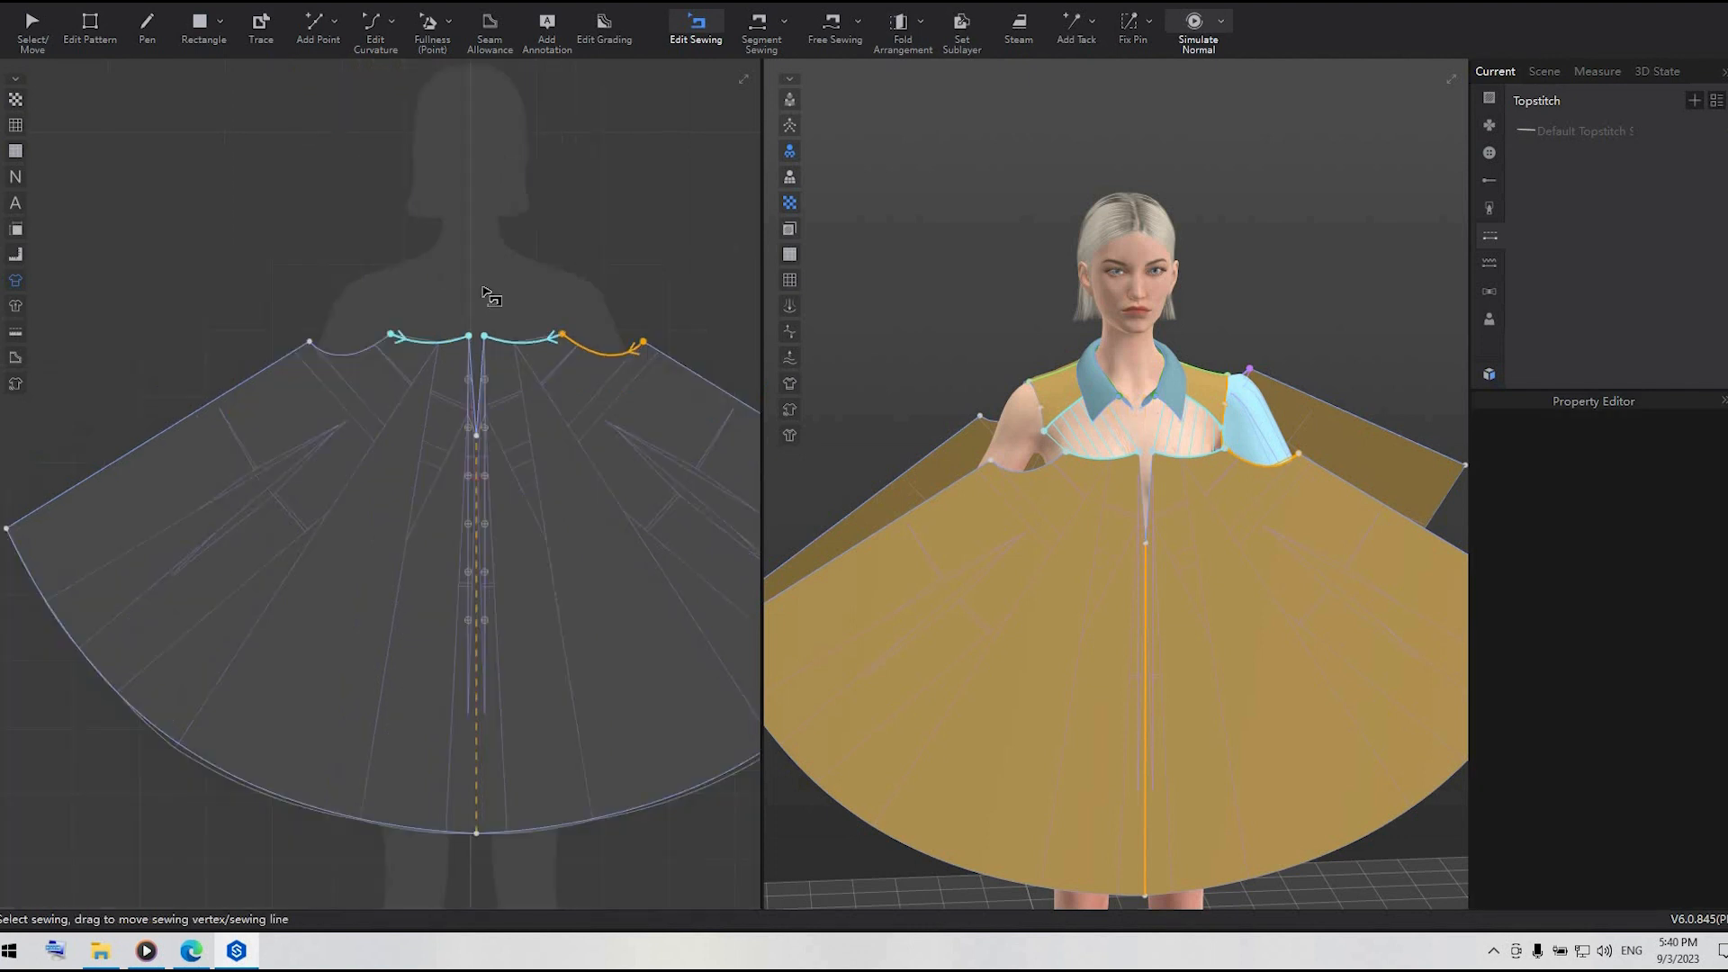
pyautogui.scroll(5, 339, 478)
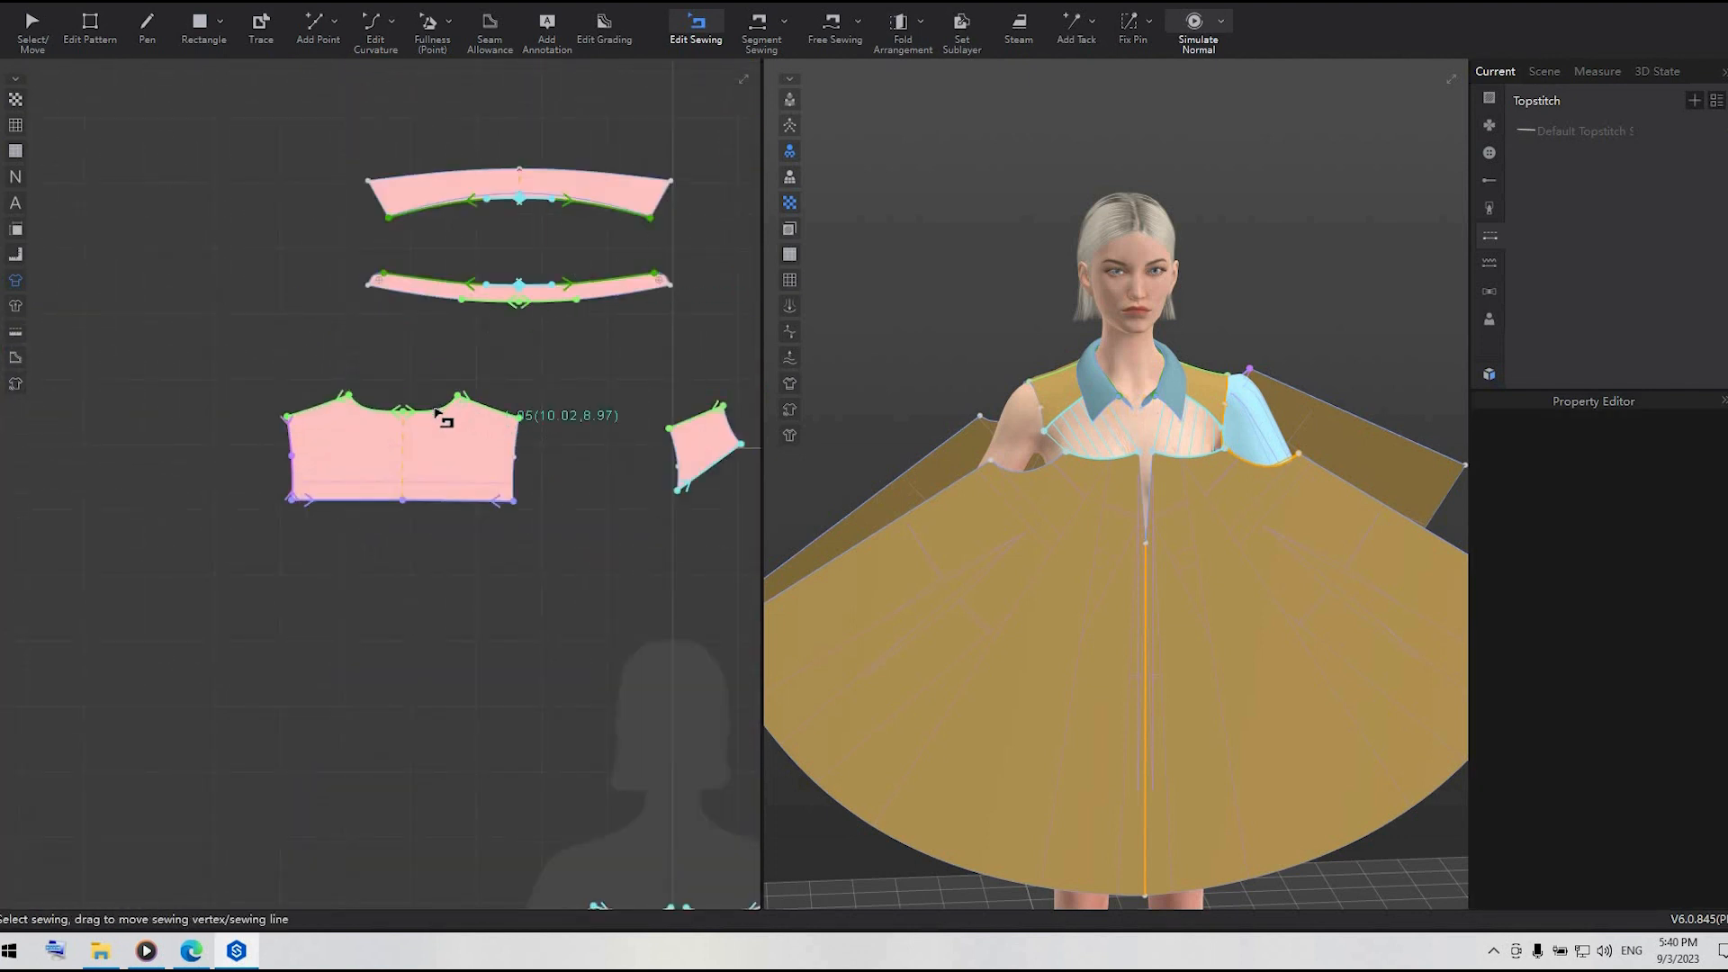
pyautogui.click(463, 406)
pyautogui.scroll(5, 522, 376)
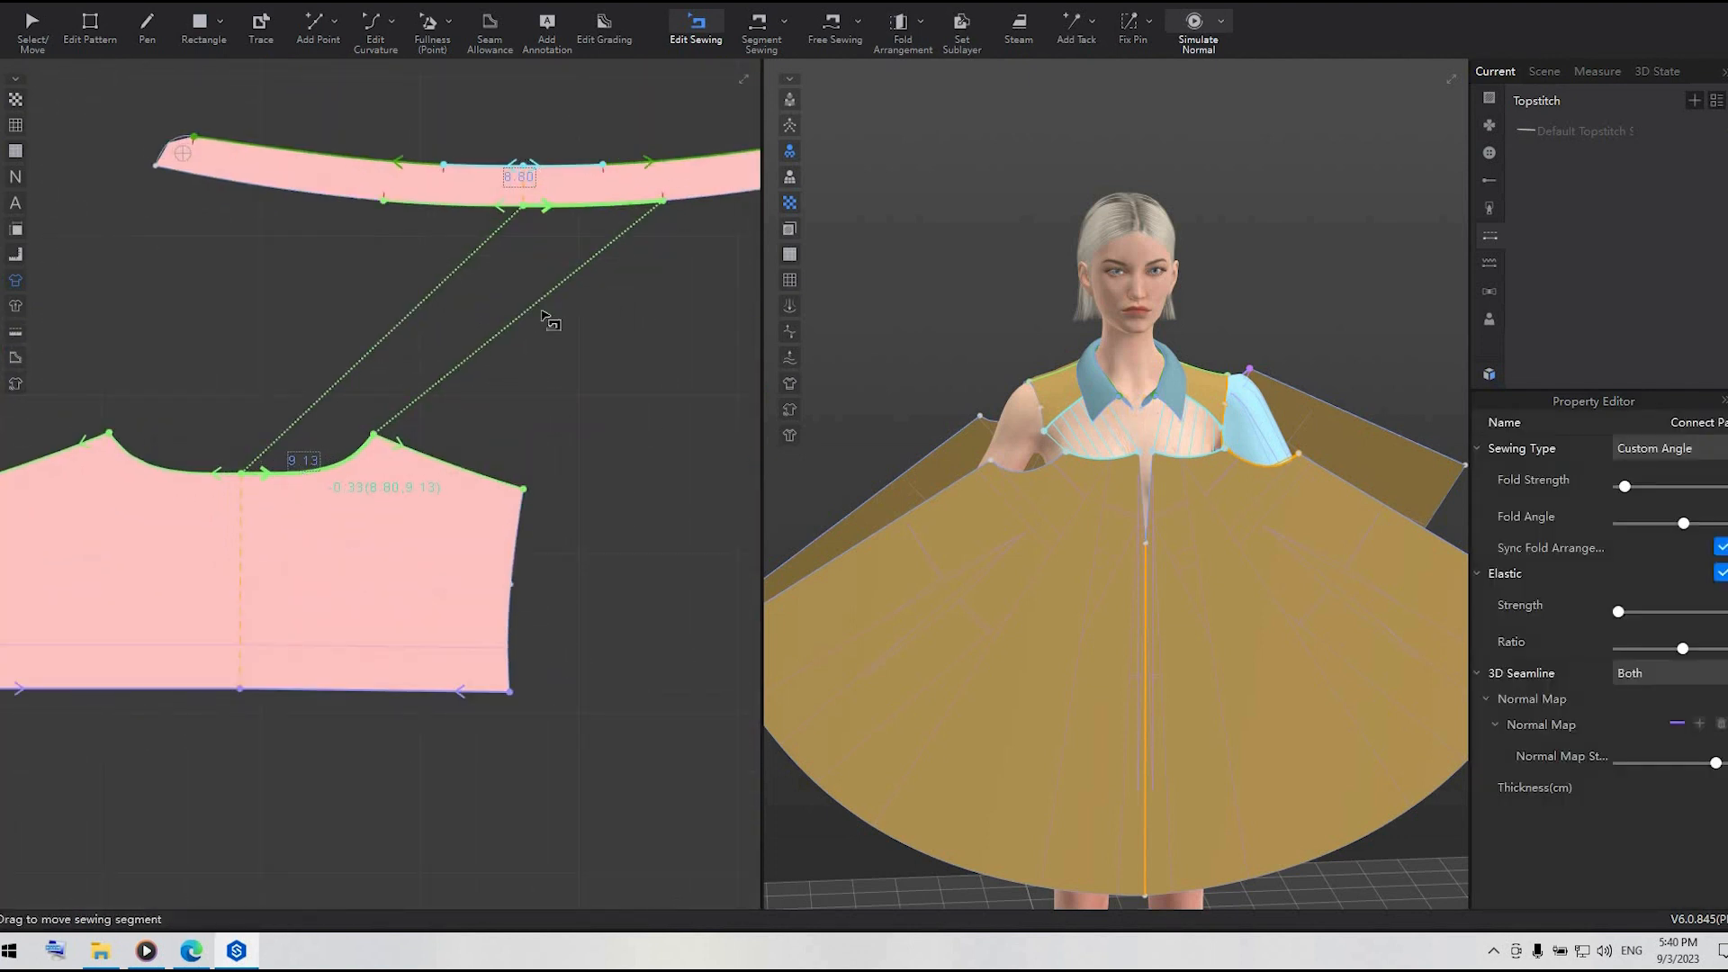
pyautogui.scroll(-3, 581, 216)
pyautogui.click(90, 31)
pyautogui.scroll(-5, 617, 726)
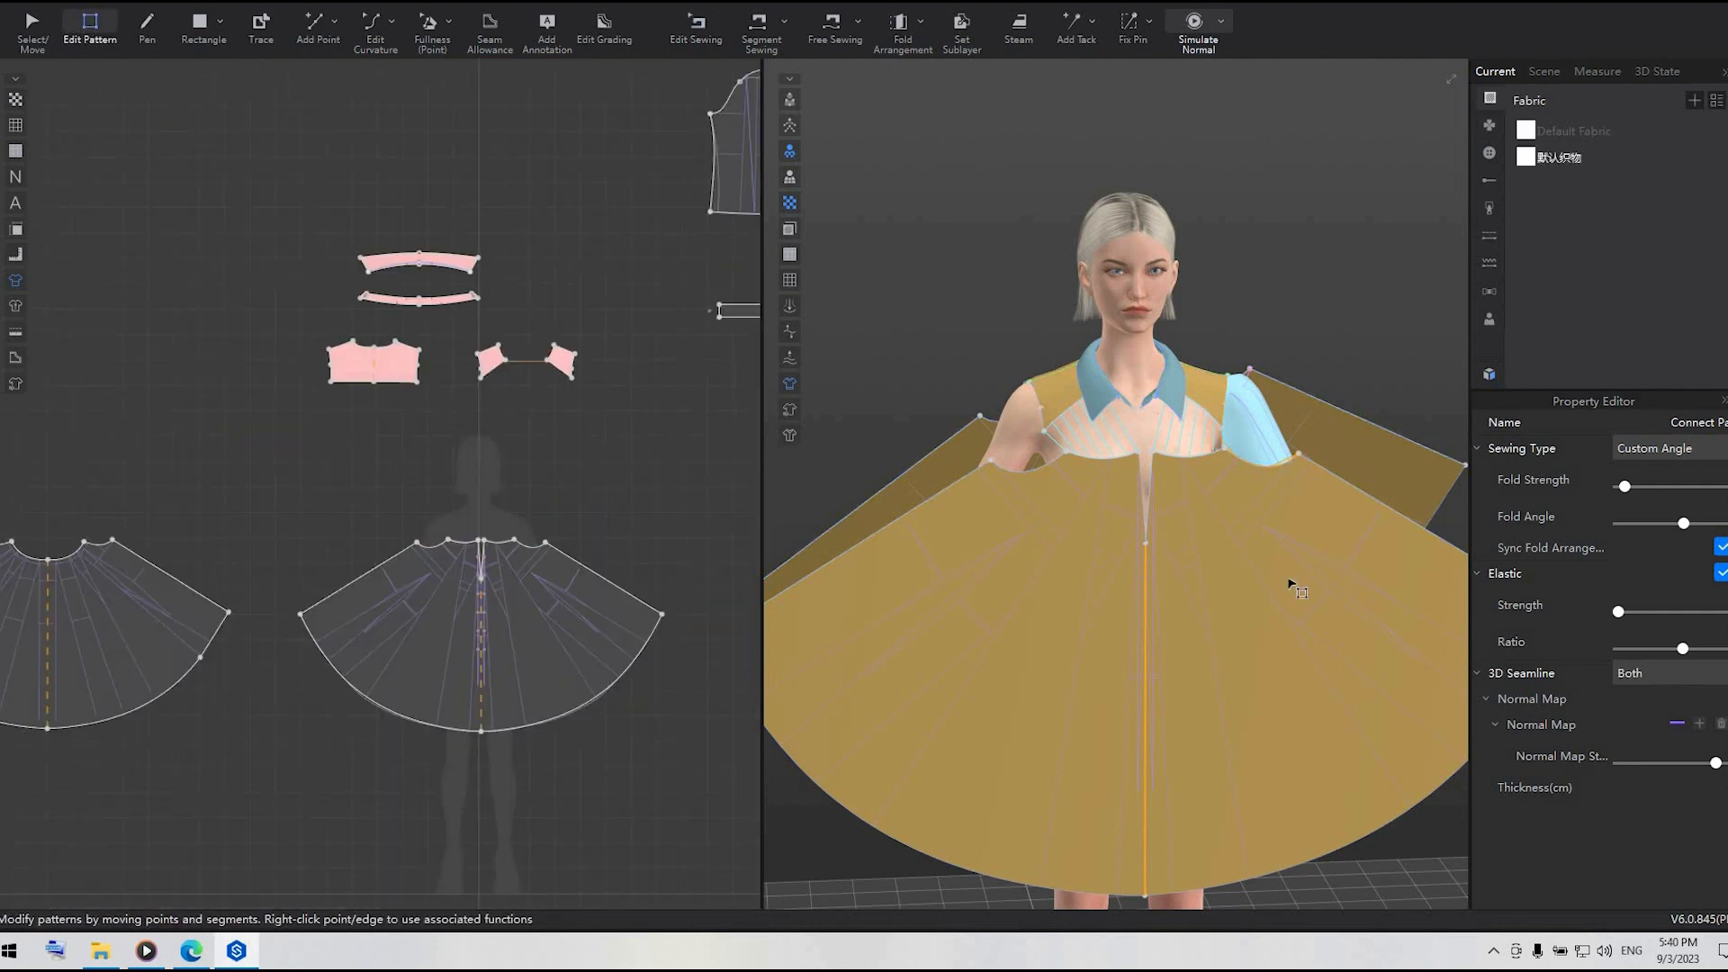
pyautogui.scroll(-3, 1121, 462)
pyautogui.click(524, 591)
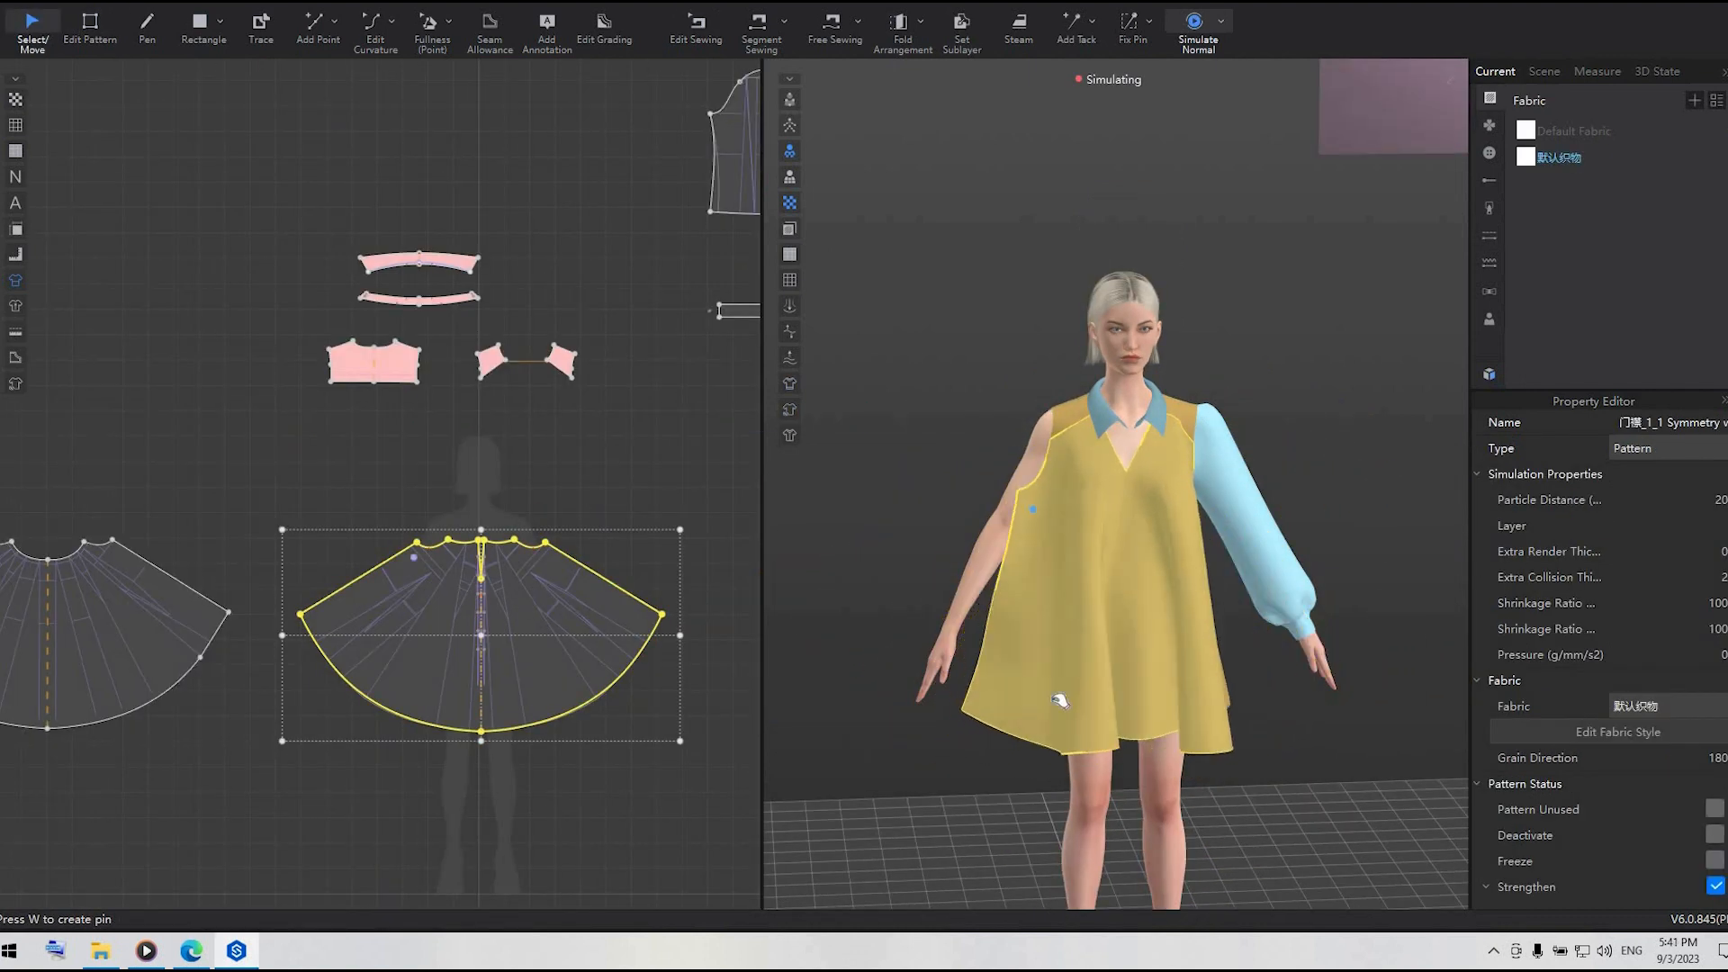
# - Sew the side edge of the front panel to the matching side edge of the back panel with Segment Sewing
pyautogui.press('b')
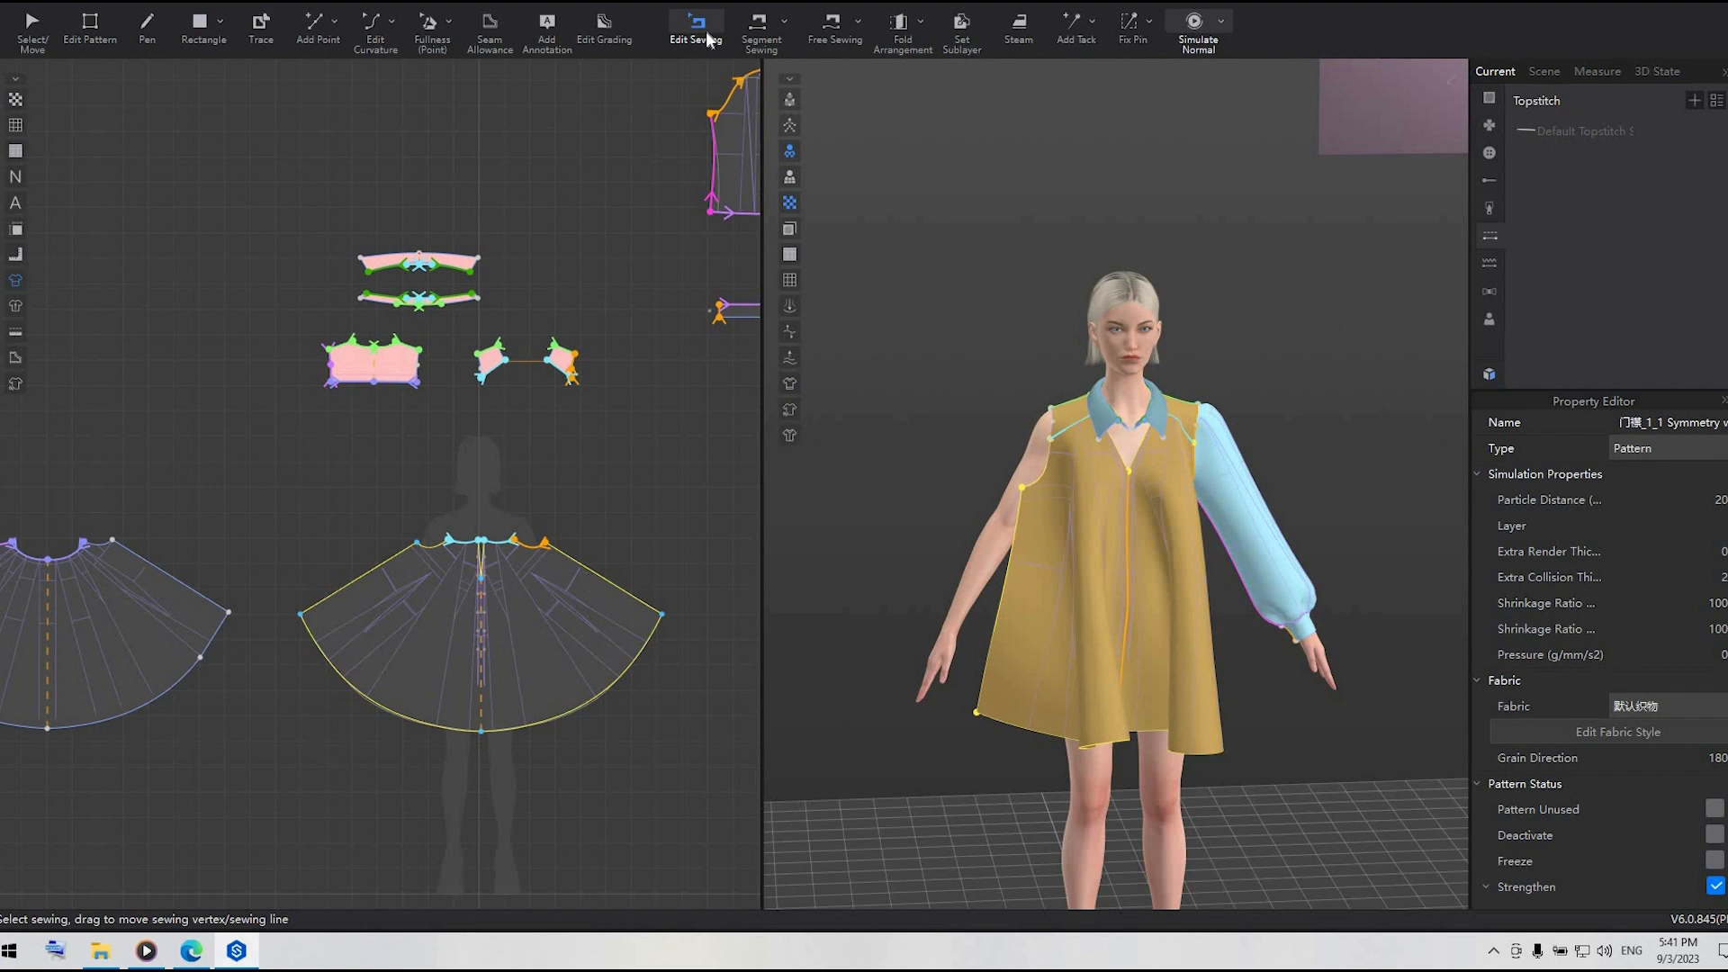
pyautogui.click(761, 27)
pyautogui.click(596, 569)
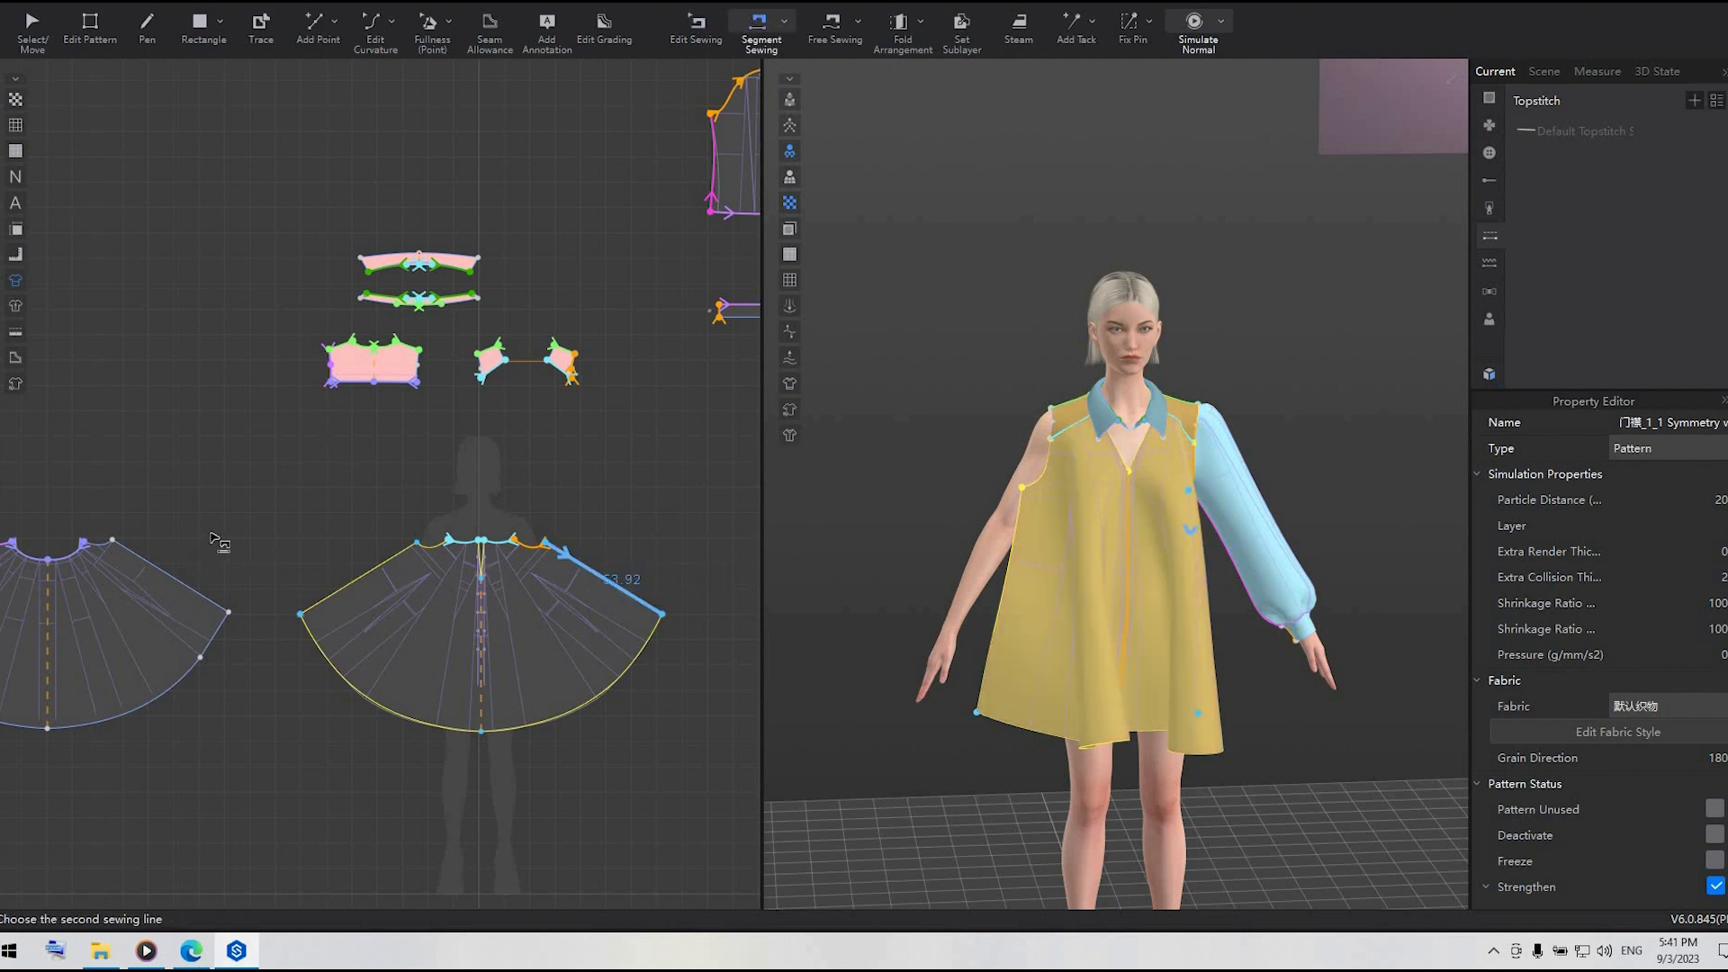
pyautogui.moveTo(419, 494); pyautogui.dragTo(619, 441, button='middle')
pyautogui.click(165, 503)
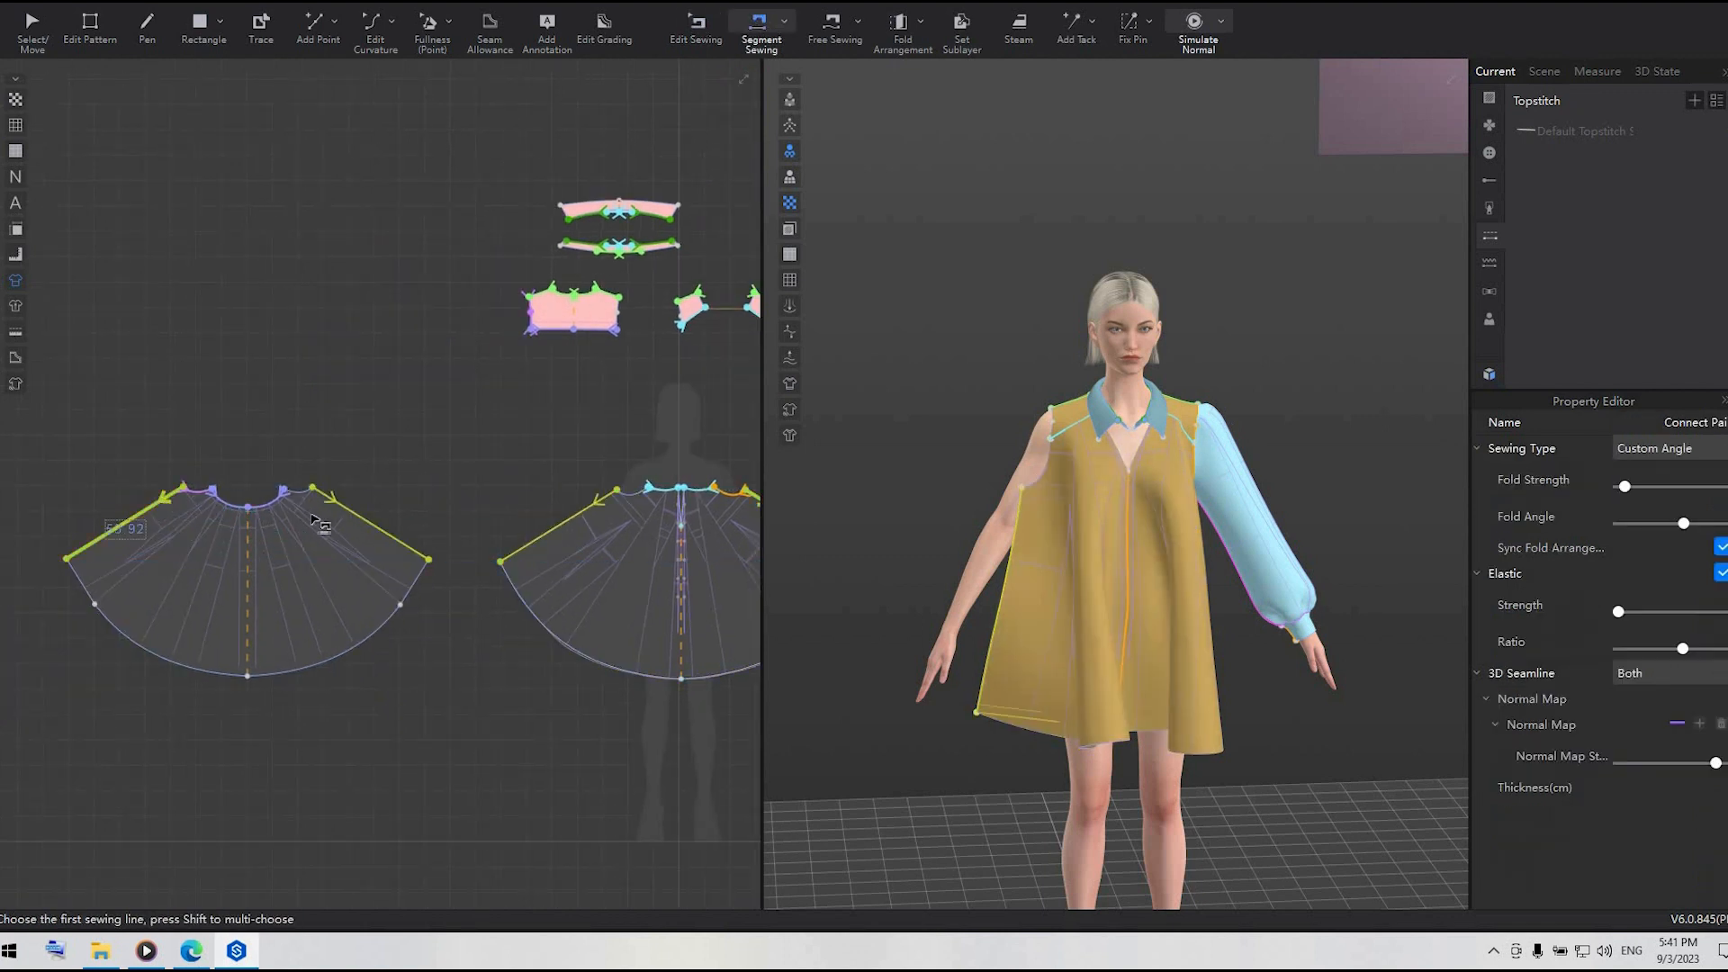
# - Simulate the sewn side seams and pull the hem at the back down to settle the drape
pyautogui.moveTo(981, 774); pyautogui.dragTo(1296, 770, button='right')
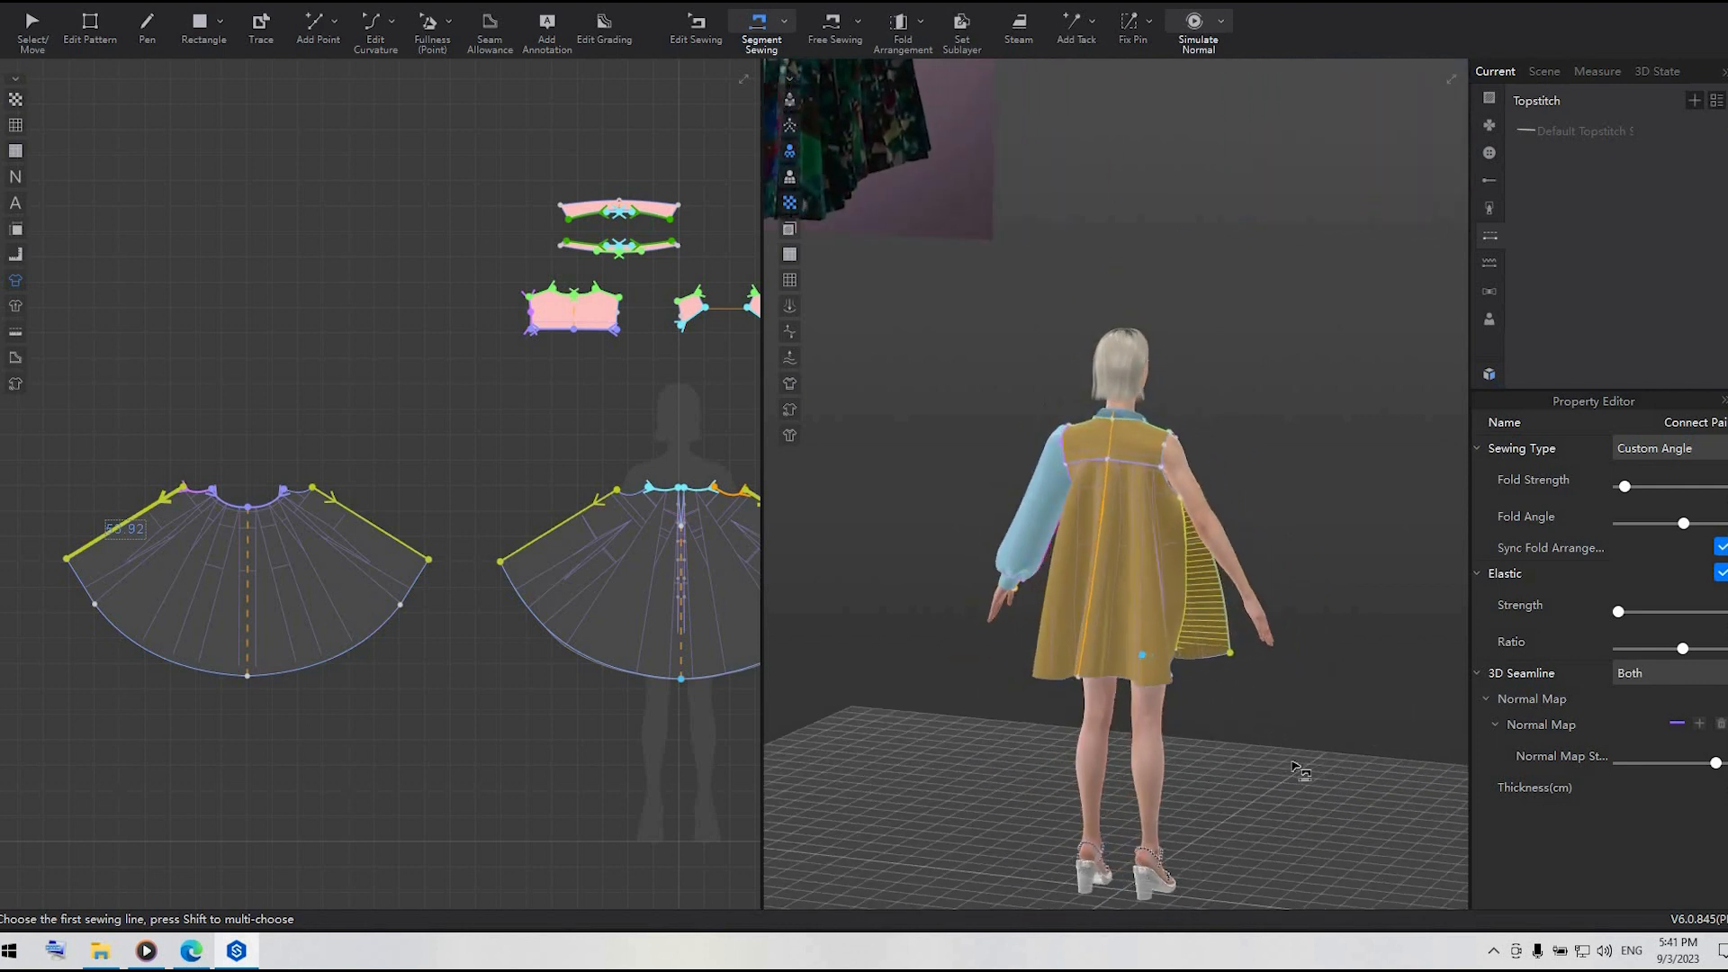
pyautogui.press('space')
pyautogui.moveTo(1171, 671); pyautogui.dragTo(1173, 697)
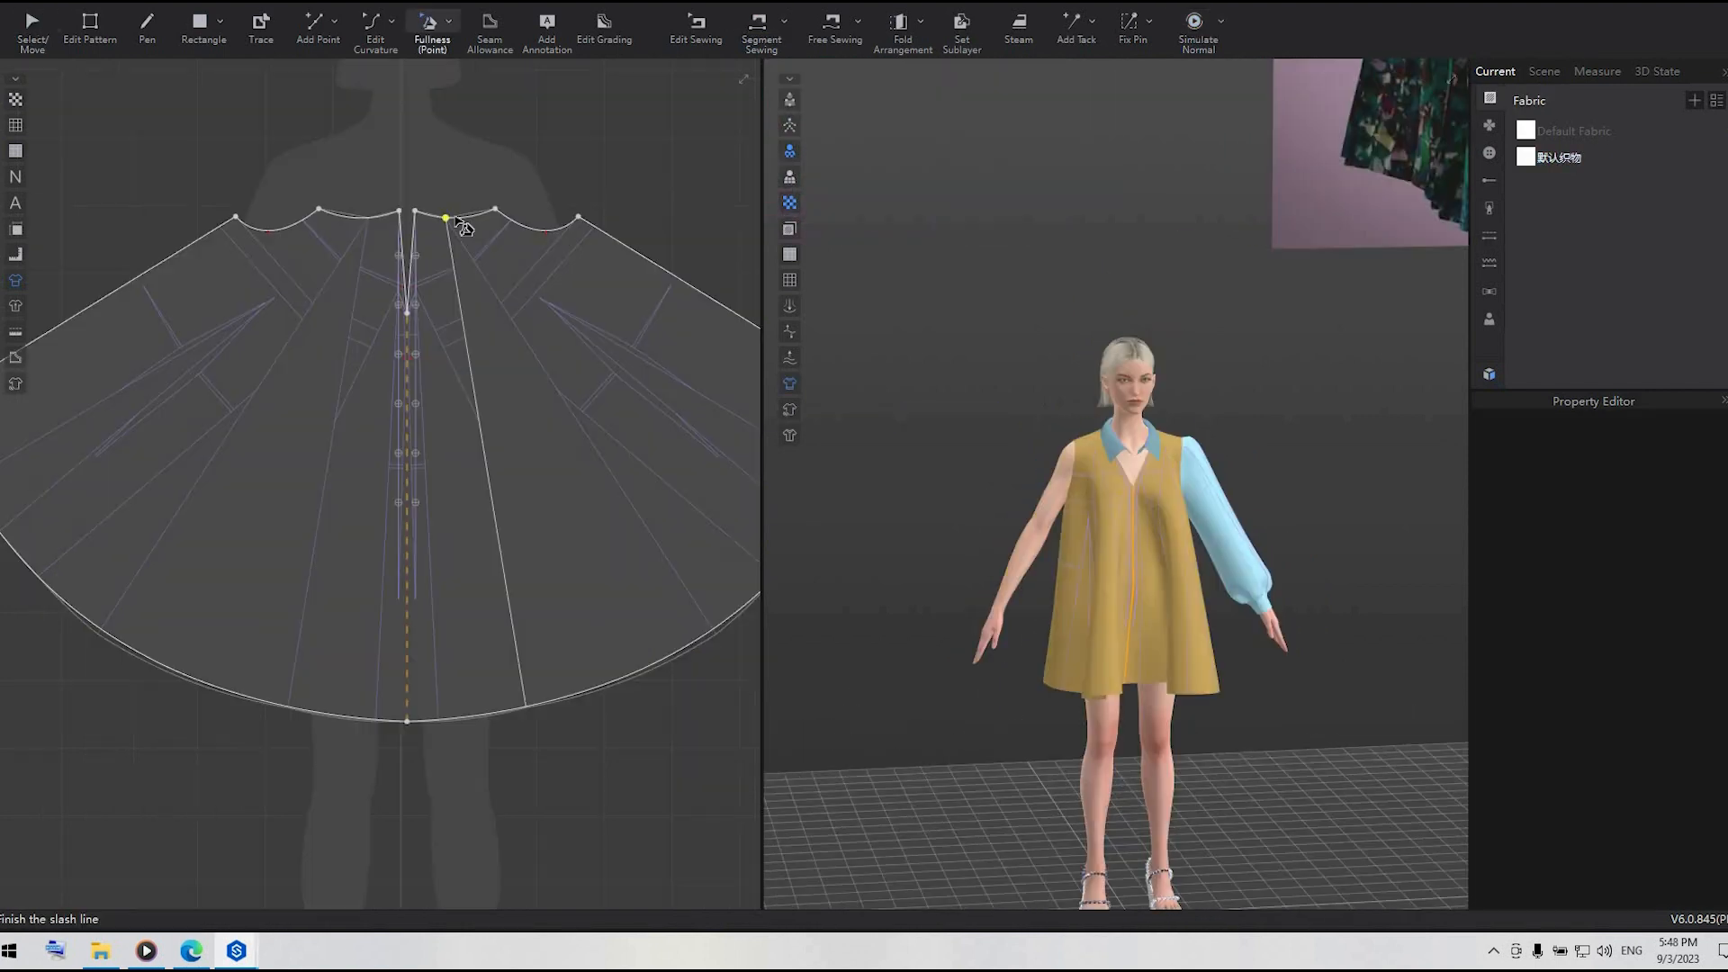
# - Slash the front panel from hem to upper edge, rotate the sides outward, and move the opening's upper corner to the center line
pyautogui.click(446, 218)
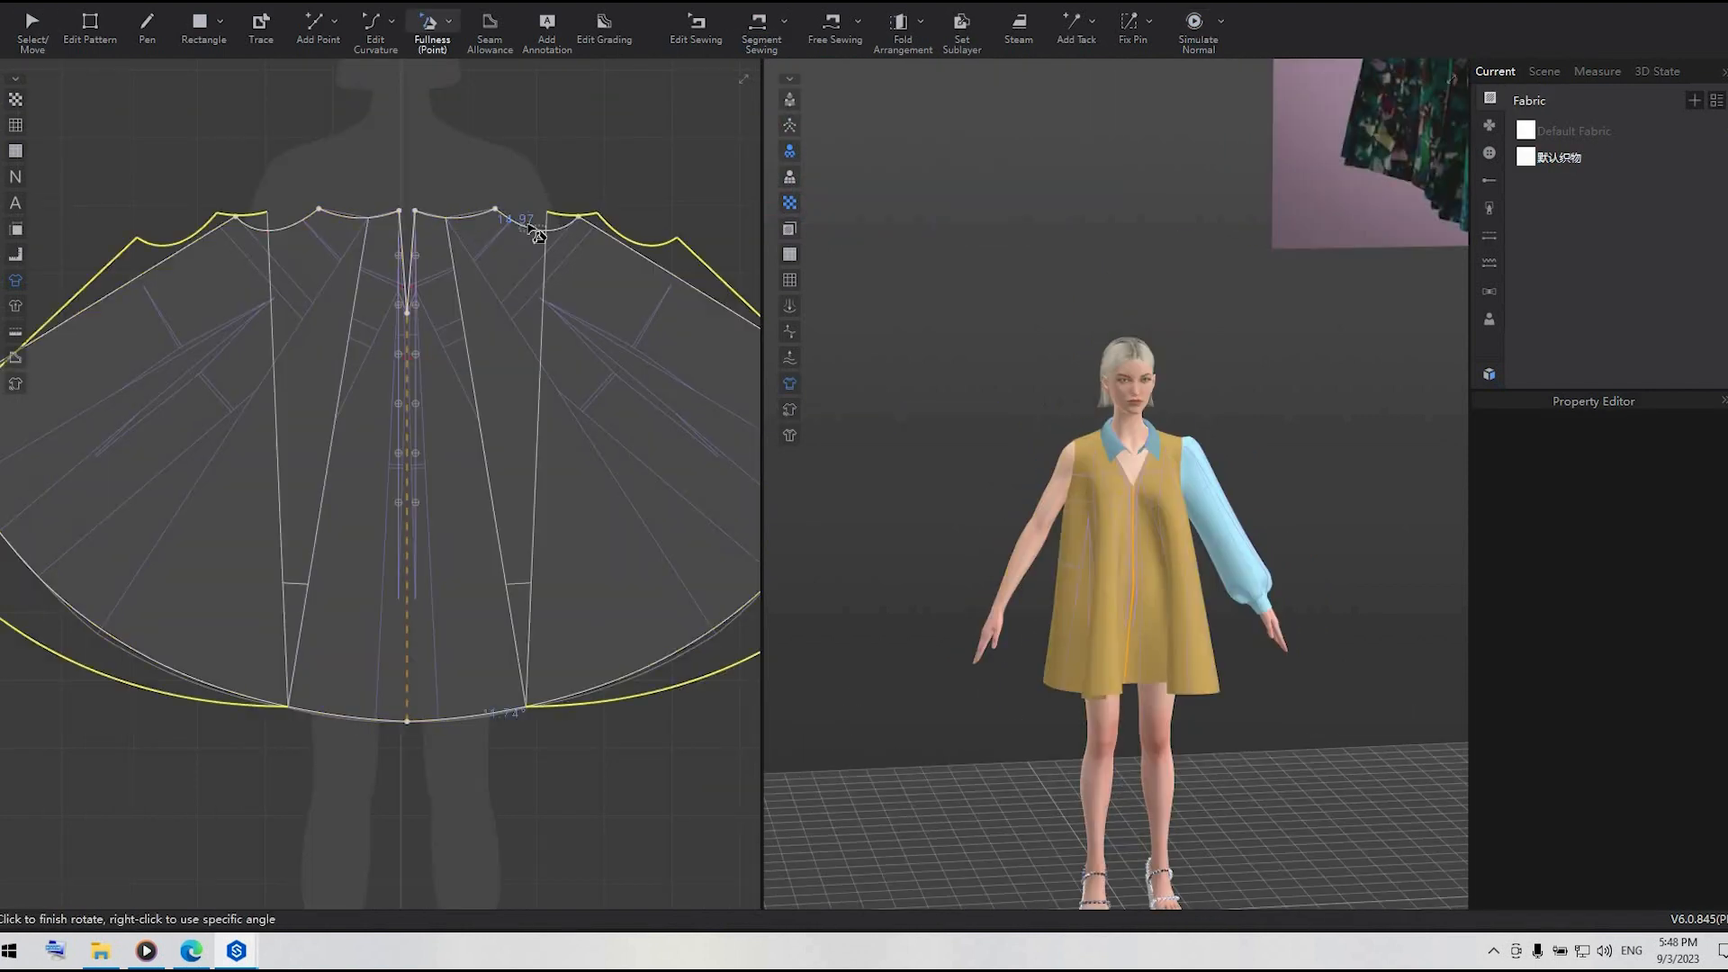
pyautogui.click(476, 221)
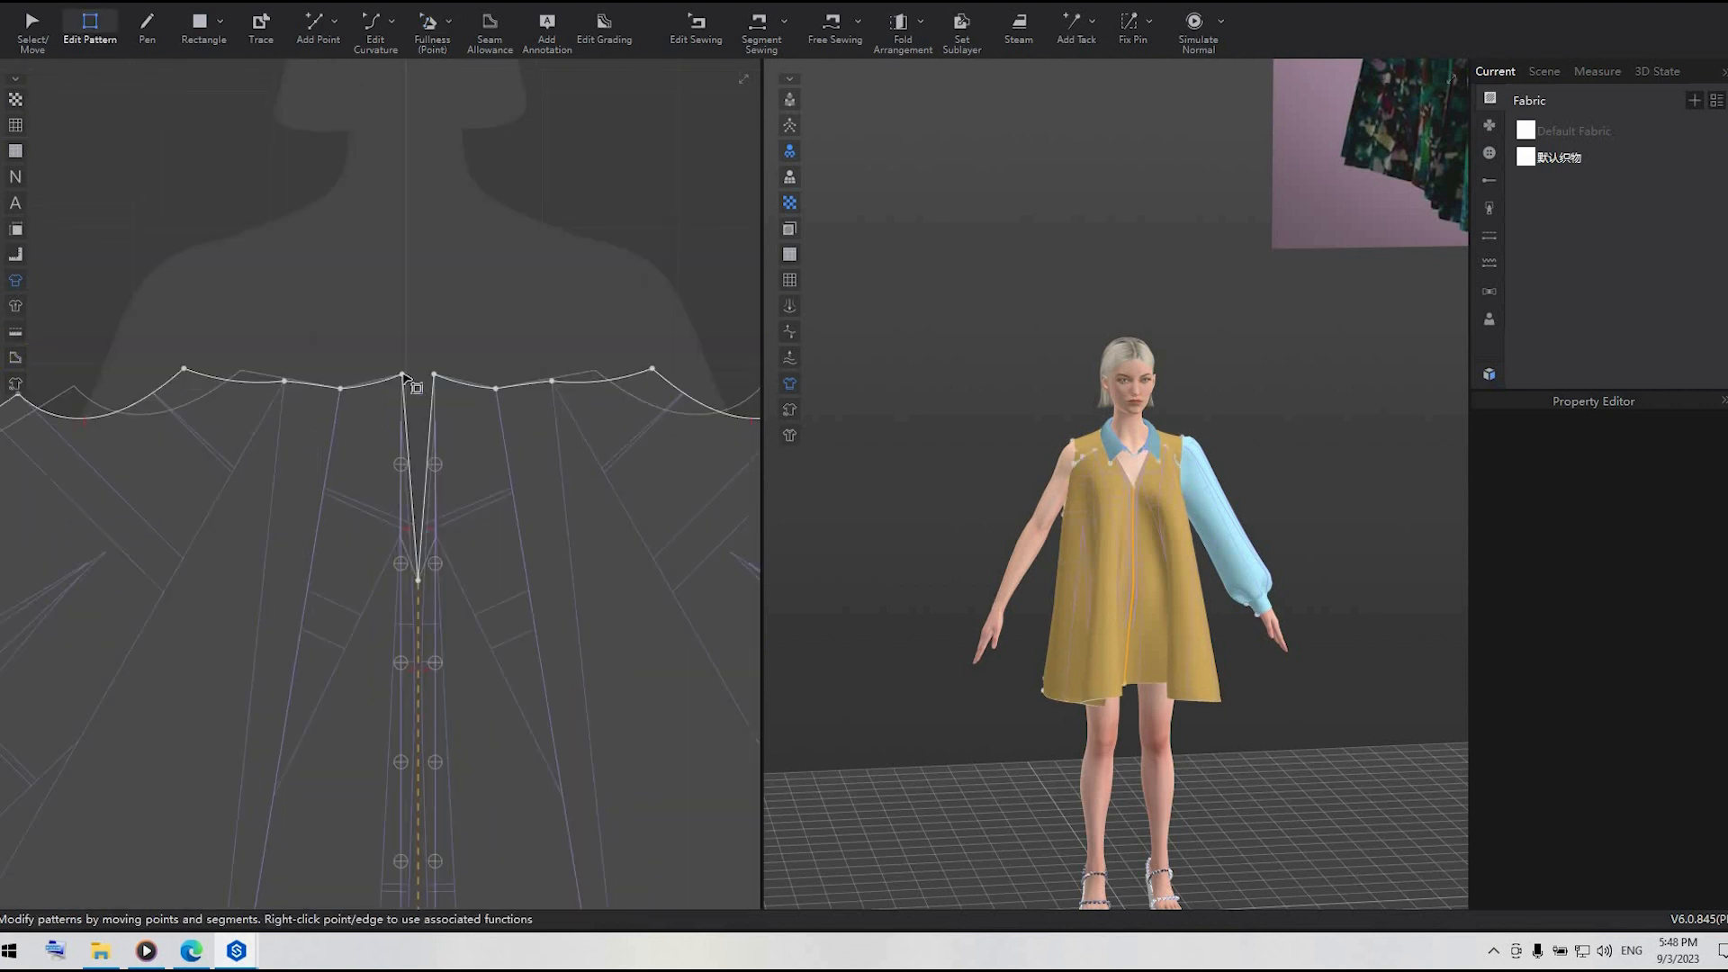
pyautogui.click(403, 374)
pyautogui.moveTo(417, 377); pyautogui.dragTo(419, 376)
pyautogui.click(510, 326)
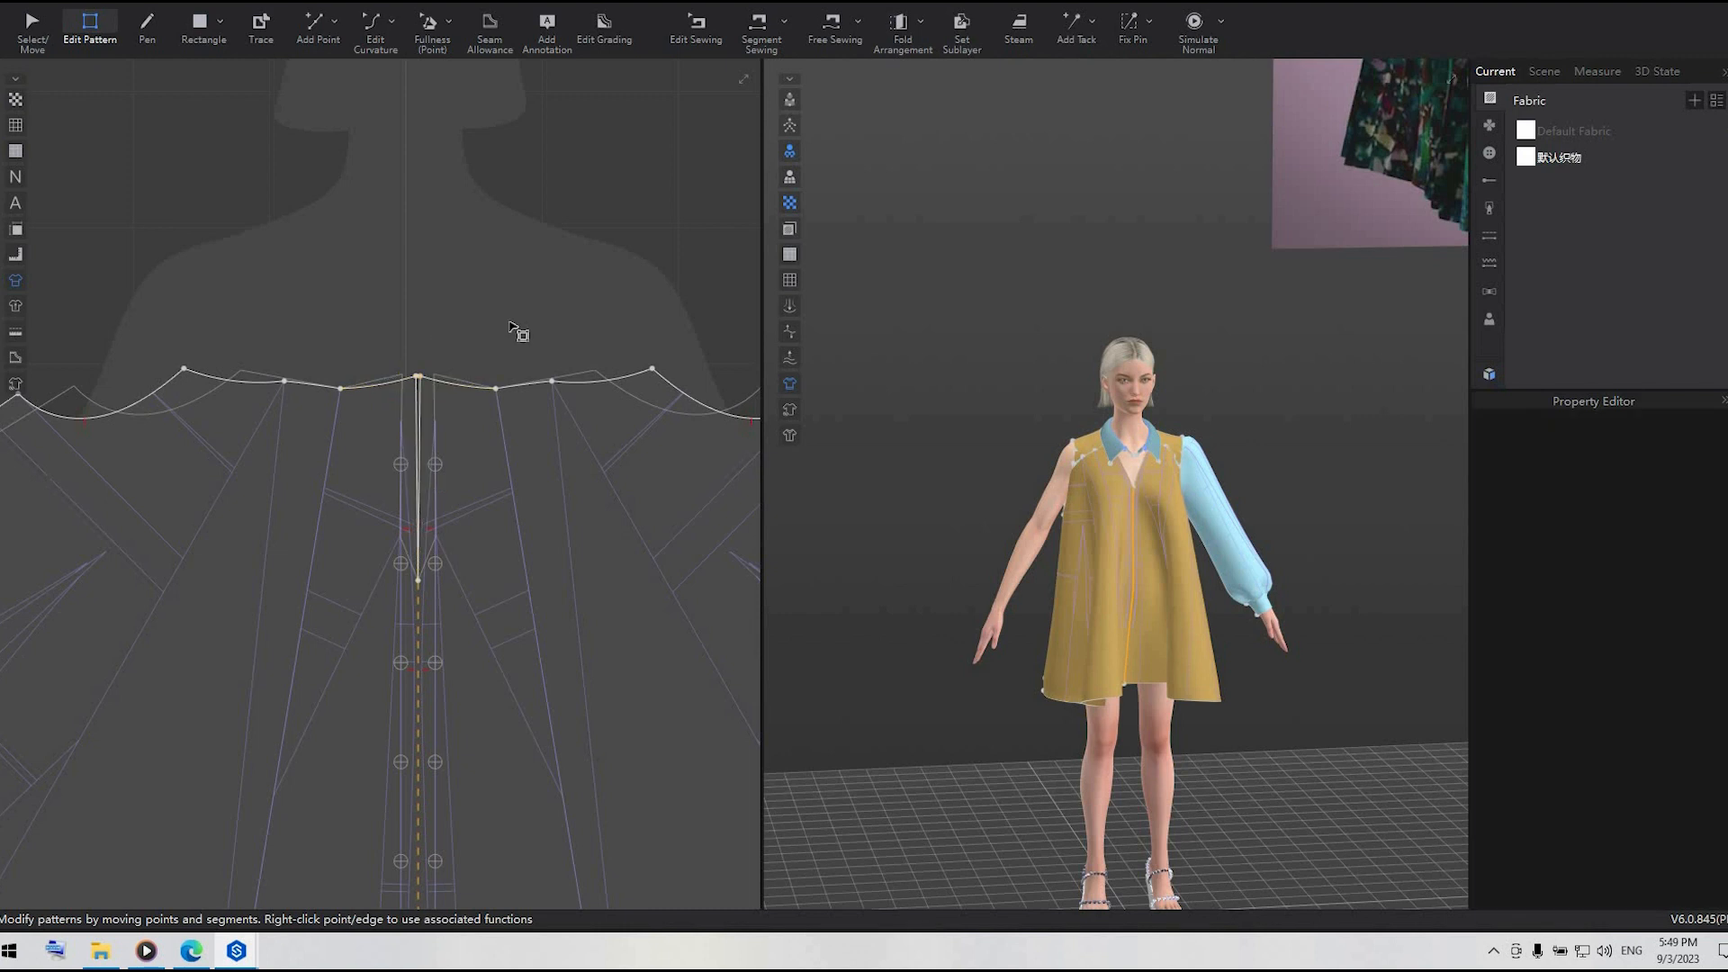
# - Delete the extra vertices on the front panel's upper edge and bend each half into a shallow downward curve
pyautogui.moveTo(553, 383); pyautogui.dragTo(482, 139, button='middle')
pyautogui.click(482, 138)
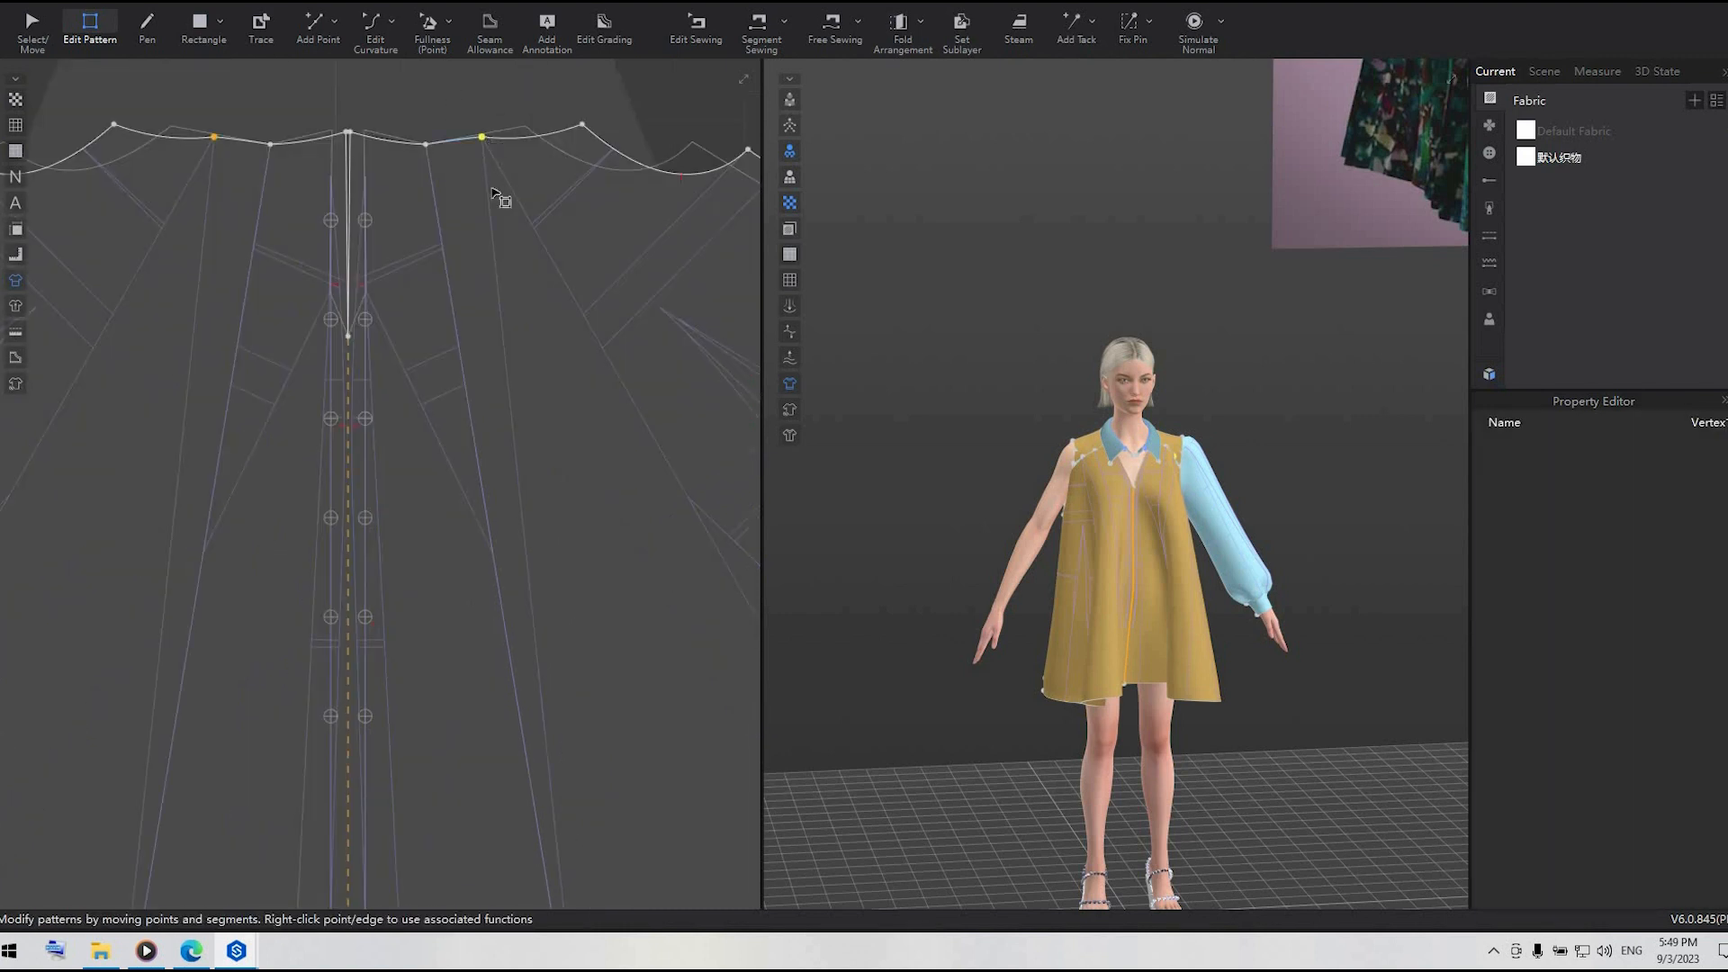
pyautogui.press('Delete')
pyautogui.click(426, 144)
pyautogui.press('Delete')
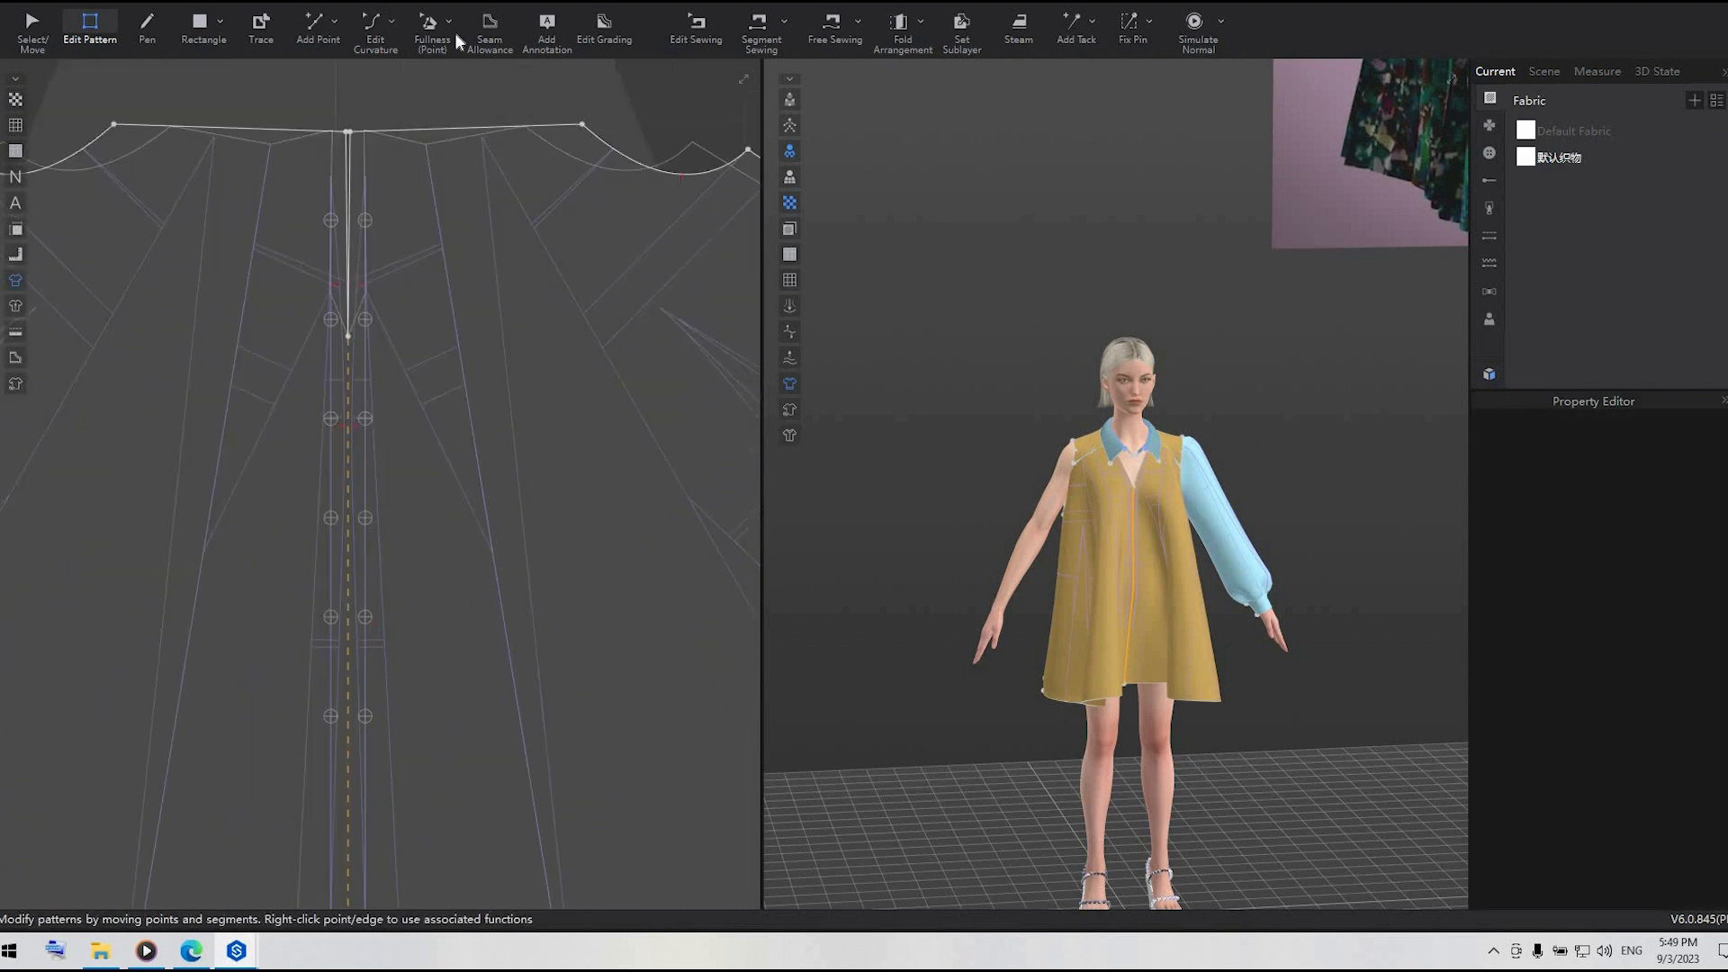
pyautogui.click(375, 27)
pyautogui.click(454, 129)
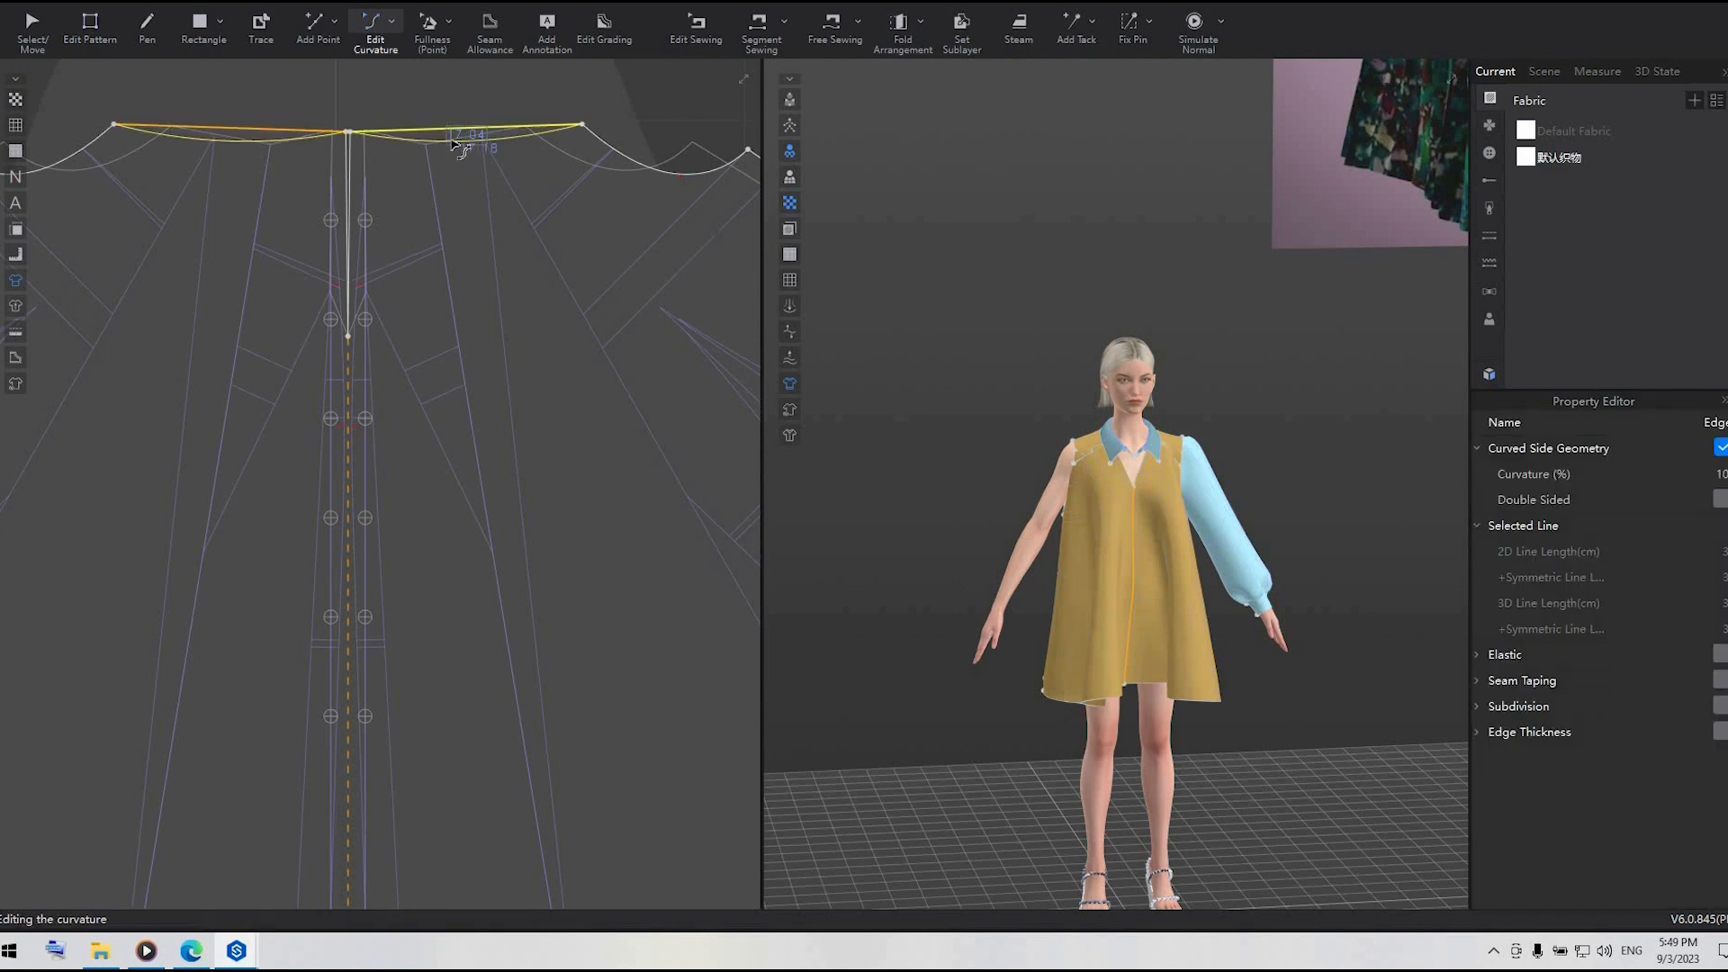
pyautogui.click(540, 109)
# - Simulate the garment with the reshaped front panel and review its drape
pyautogui.scroll(-5, 629, 201)
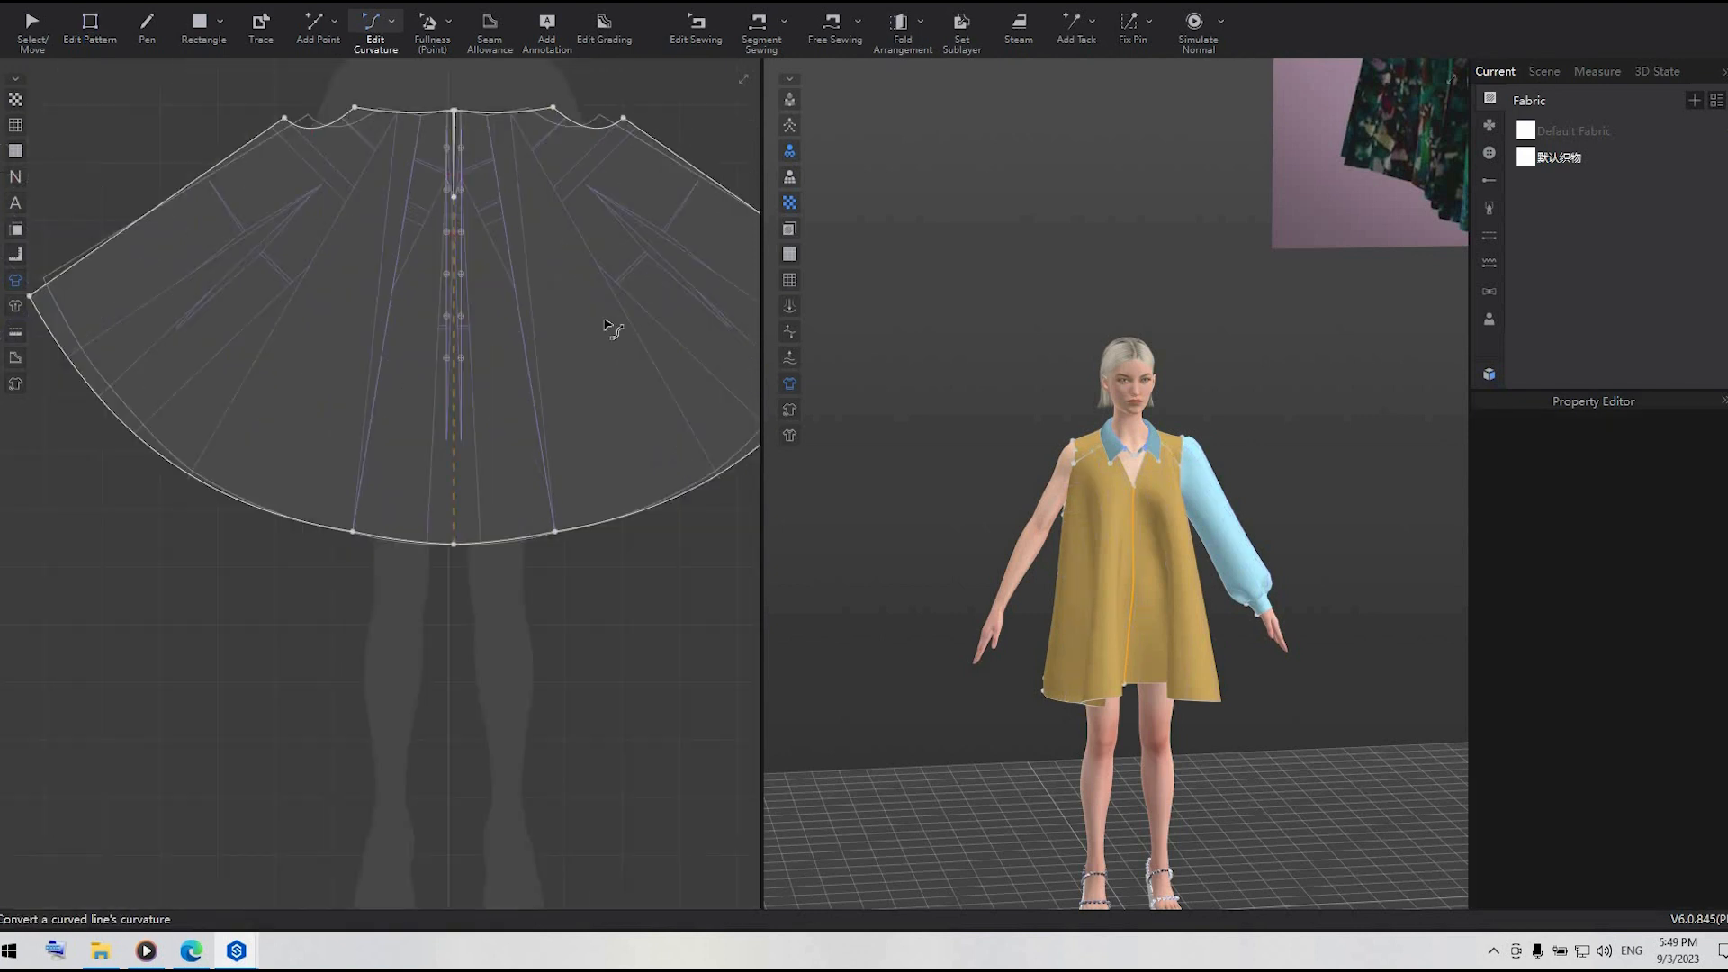
pyautogui.click(19, 52)
pyautogui.scroll(2, 636, 201)
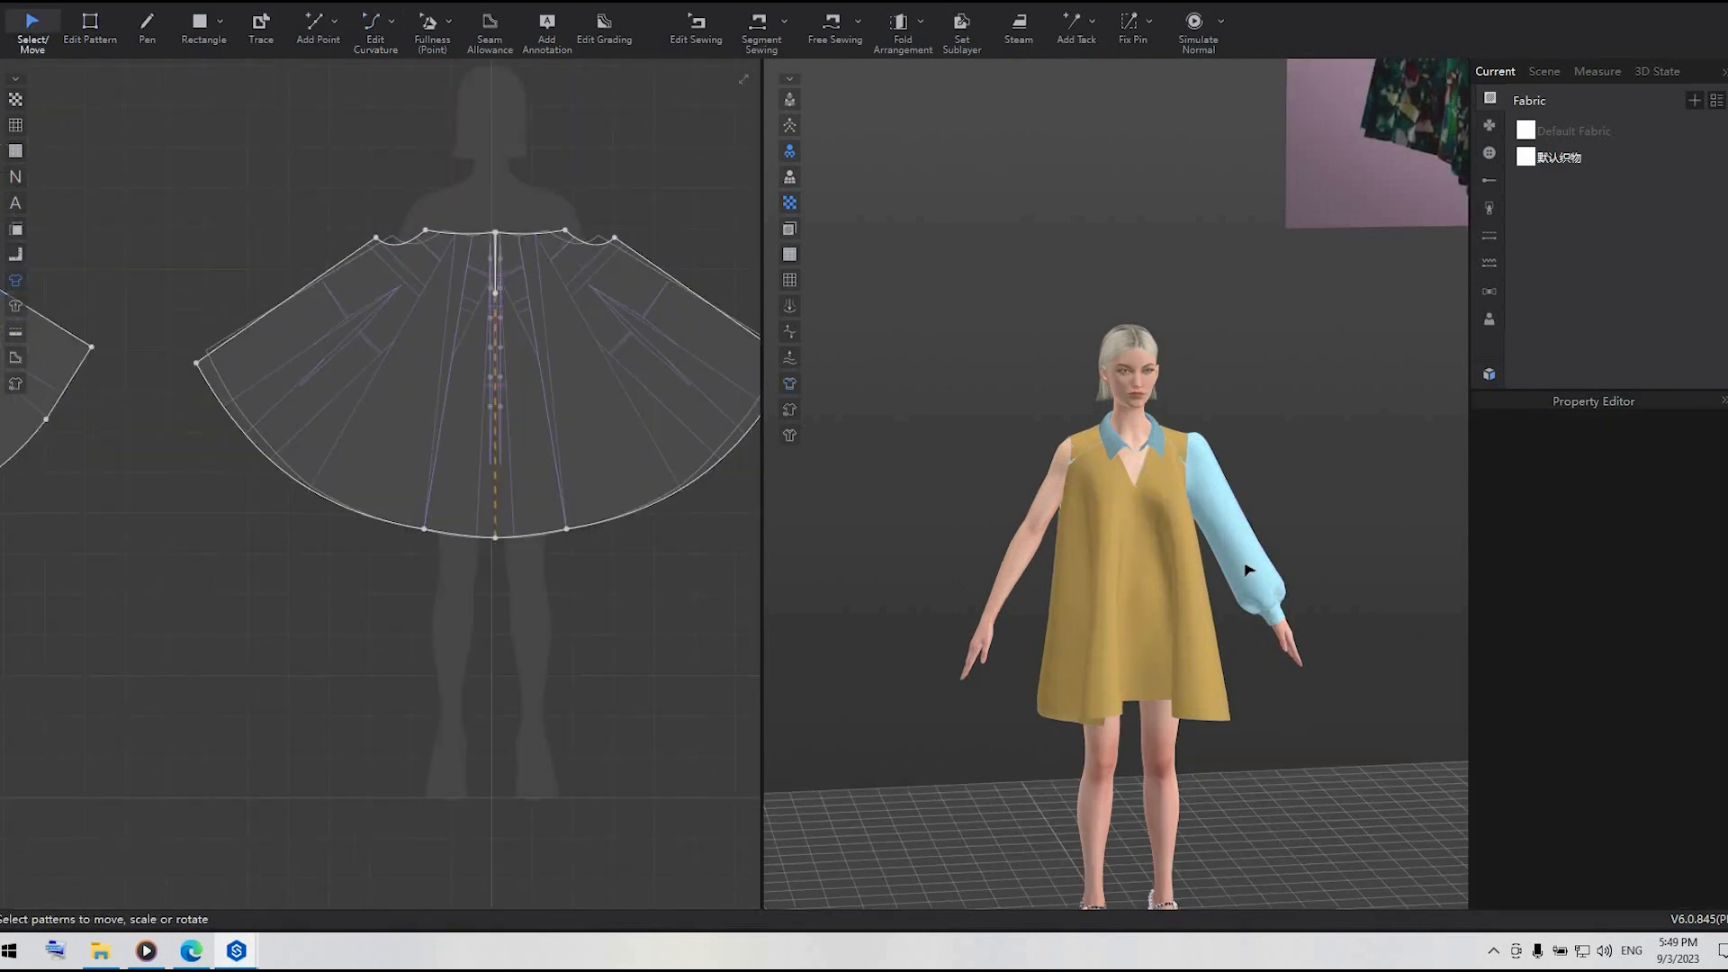
pyautogui.scroll(3, 1187, 561)
pyautogui.moveTo(1187, 561); pyautogui.dragTo(1107, 559, button='right')
pyautogui.moveTo(610, 326); pyautogui.dragTo(435, 492, button='middle')
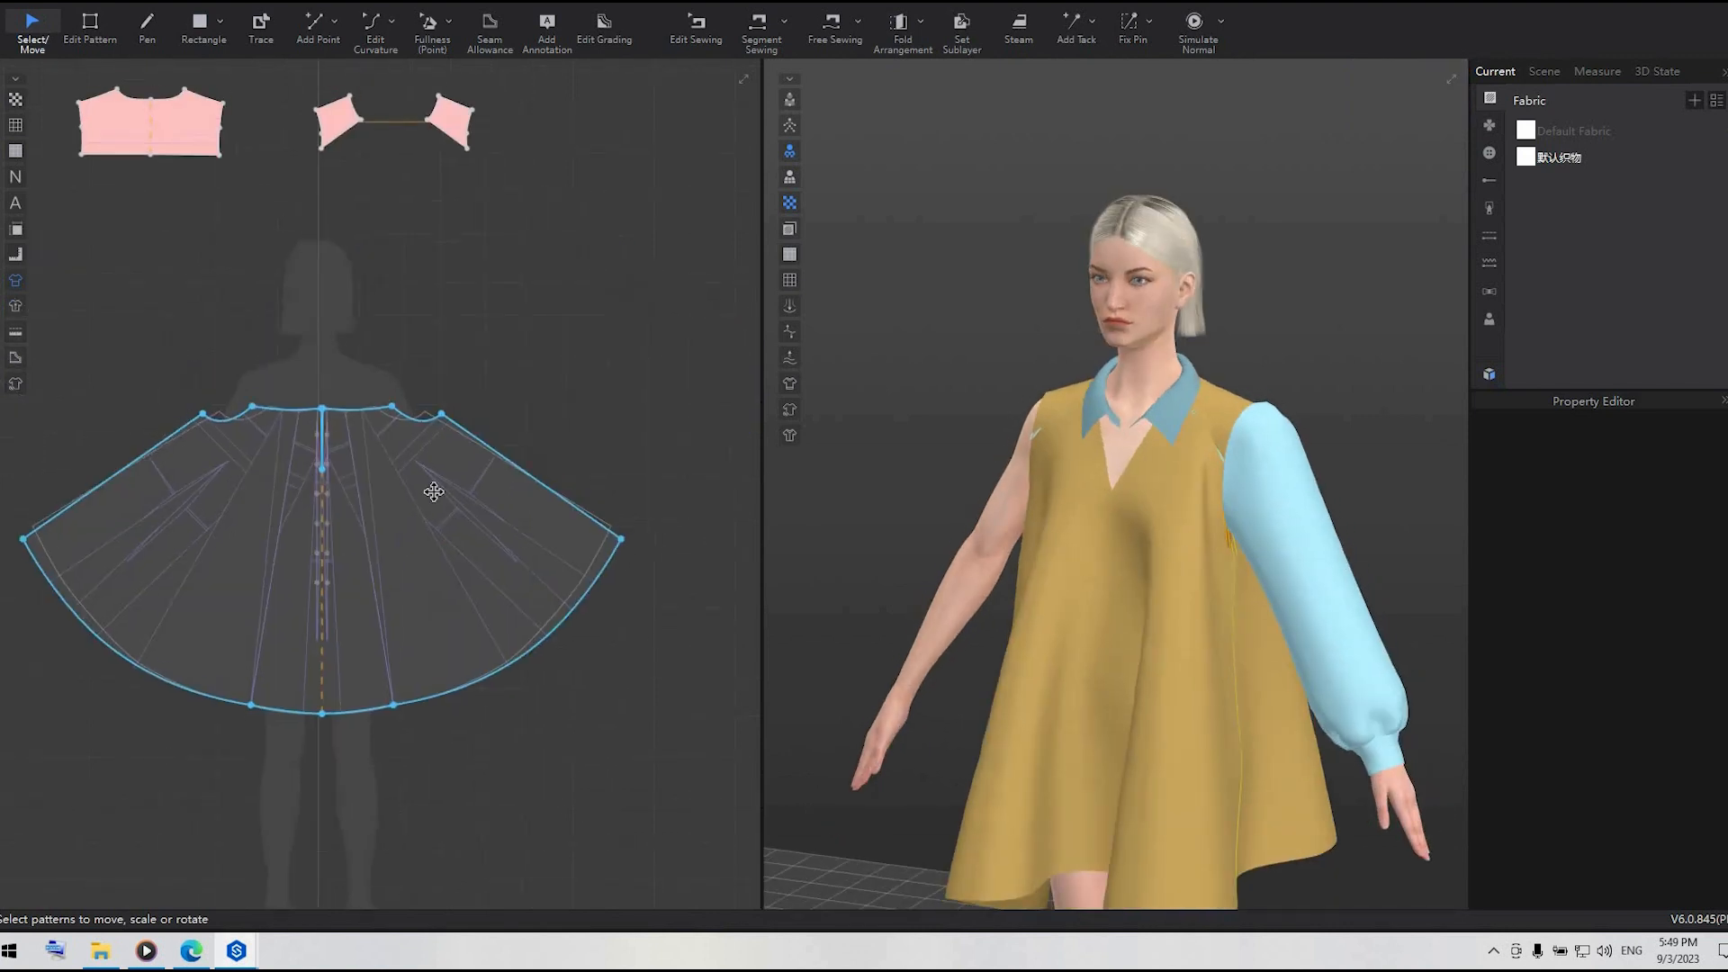
# - Move the front panel's underarm corner 1.5 cm inward along the armhole curve
pyautogui.scroll(3, 450, 387)
pyautogui.press('z')
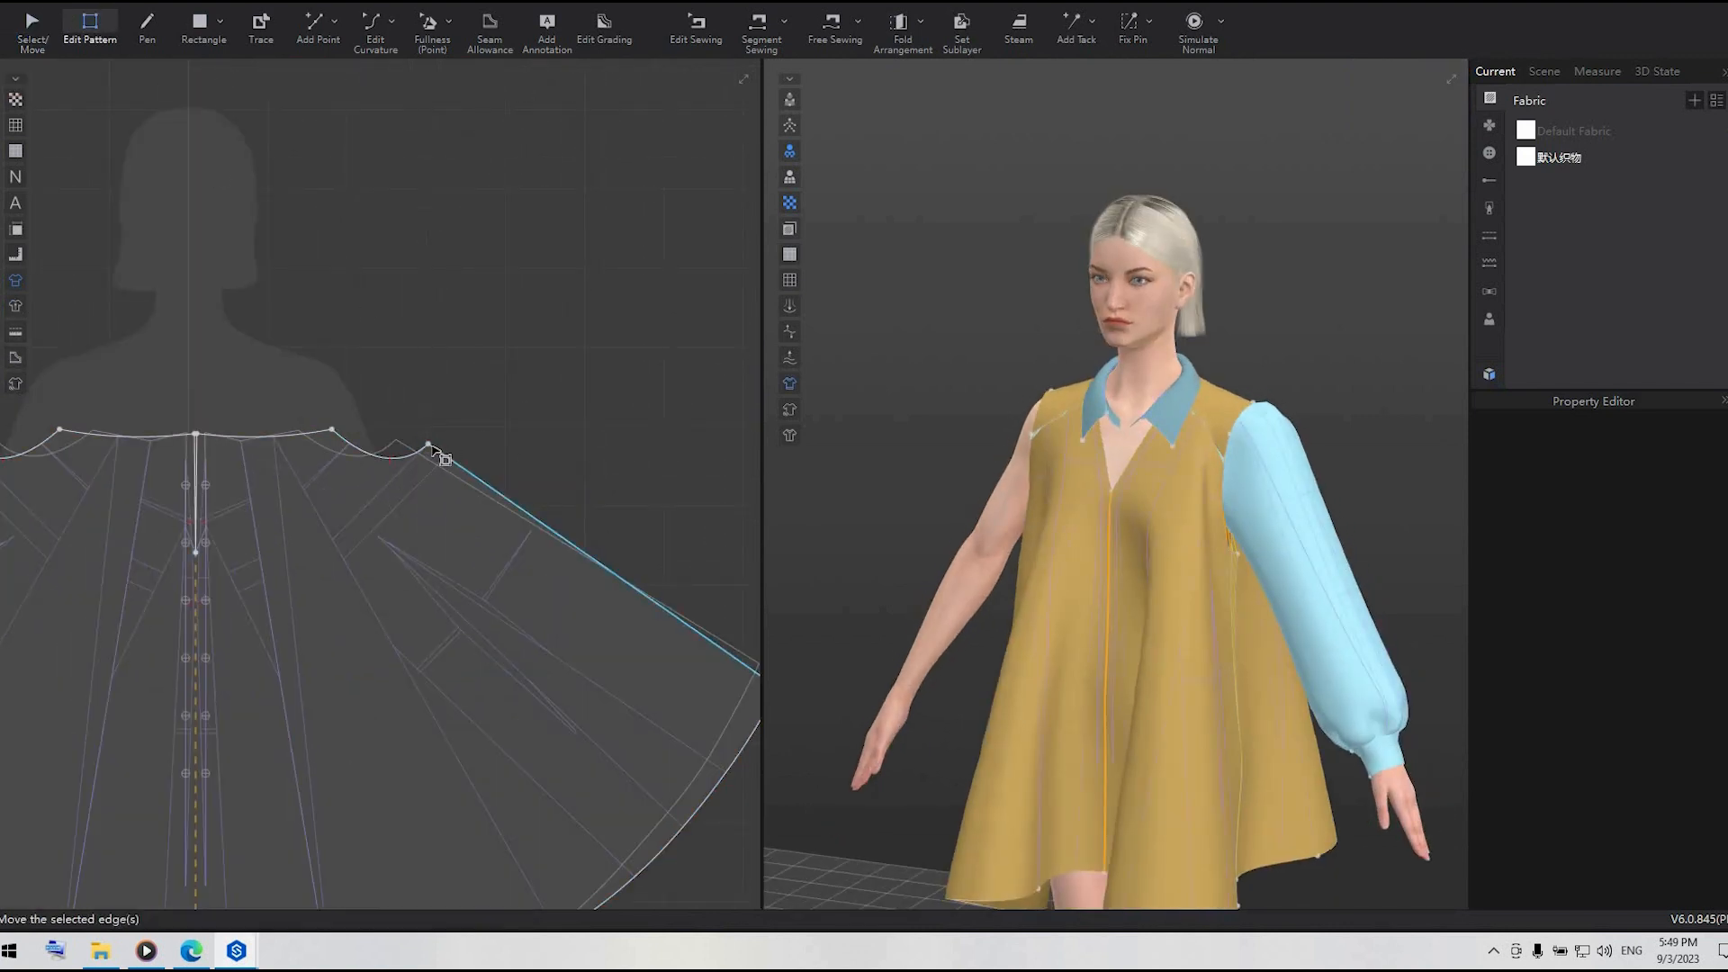
pyautogui.click(431, 448)
pyautogui.click(422, 452)
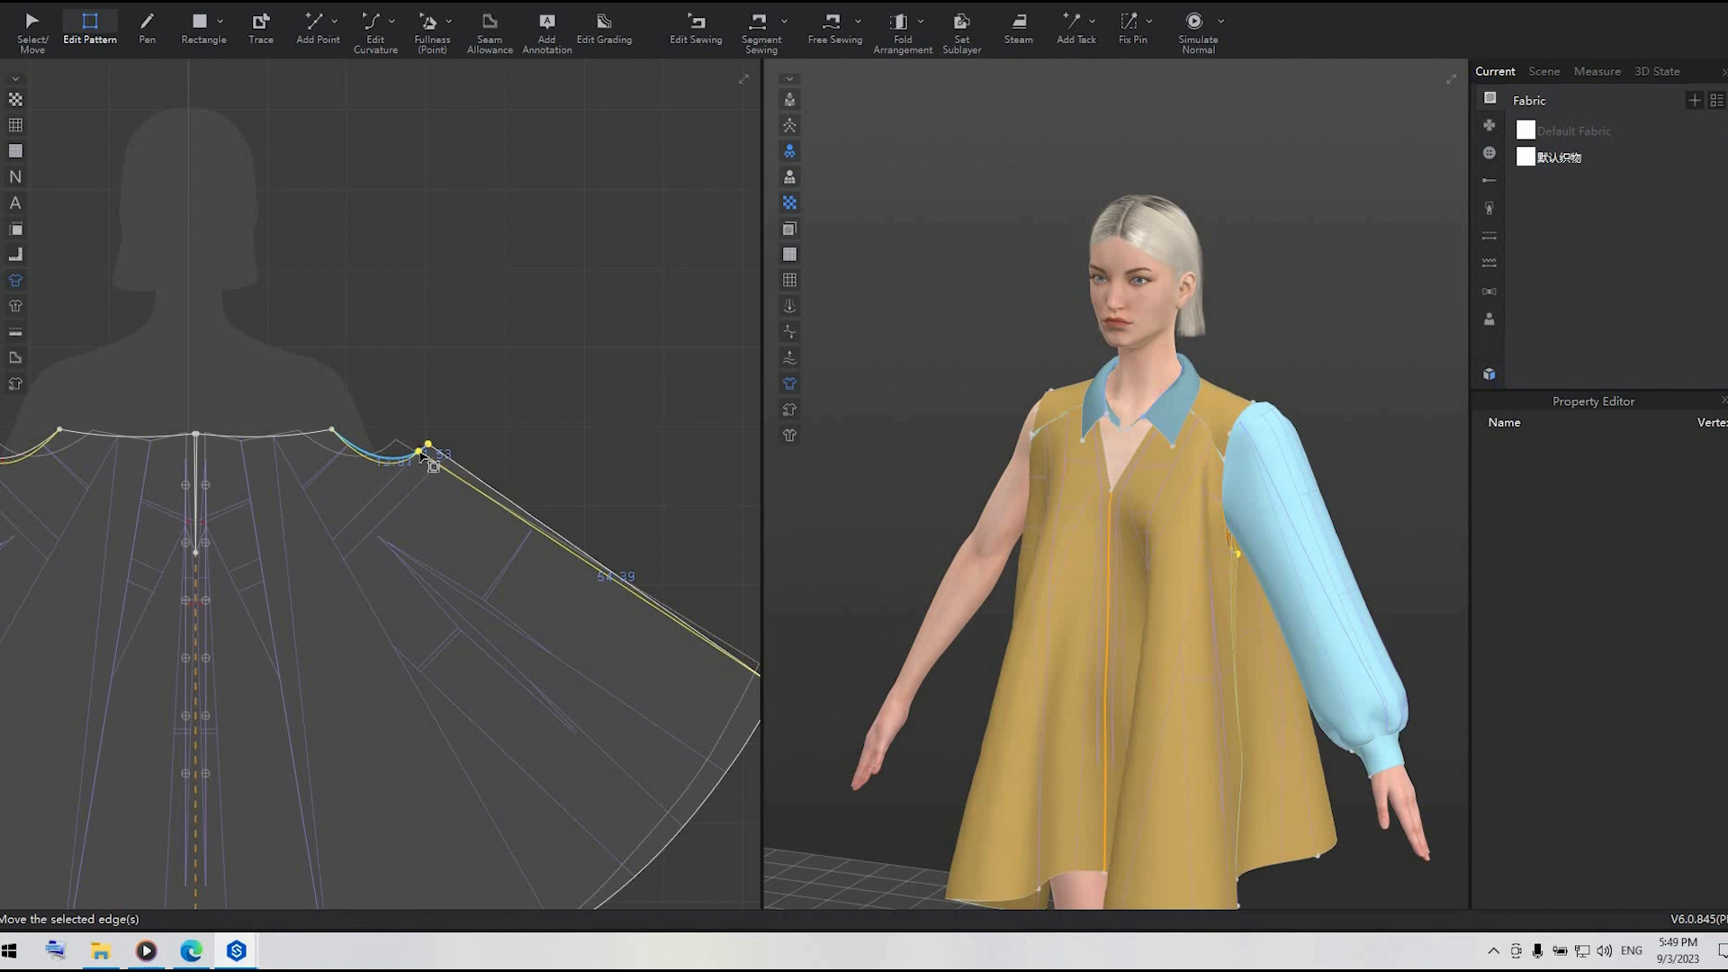
pyautogui.press('Return')
pyautogui.write('1')
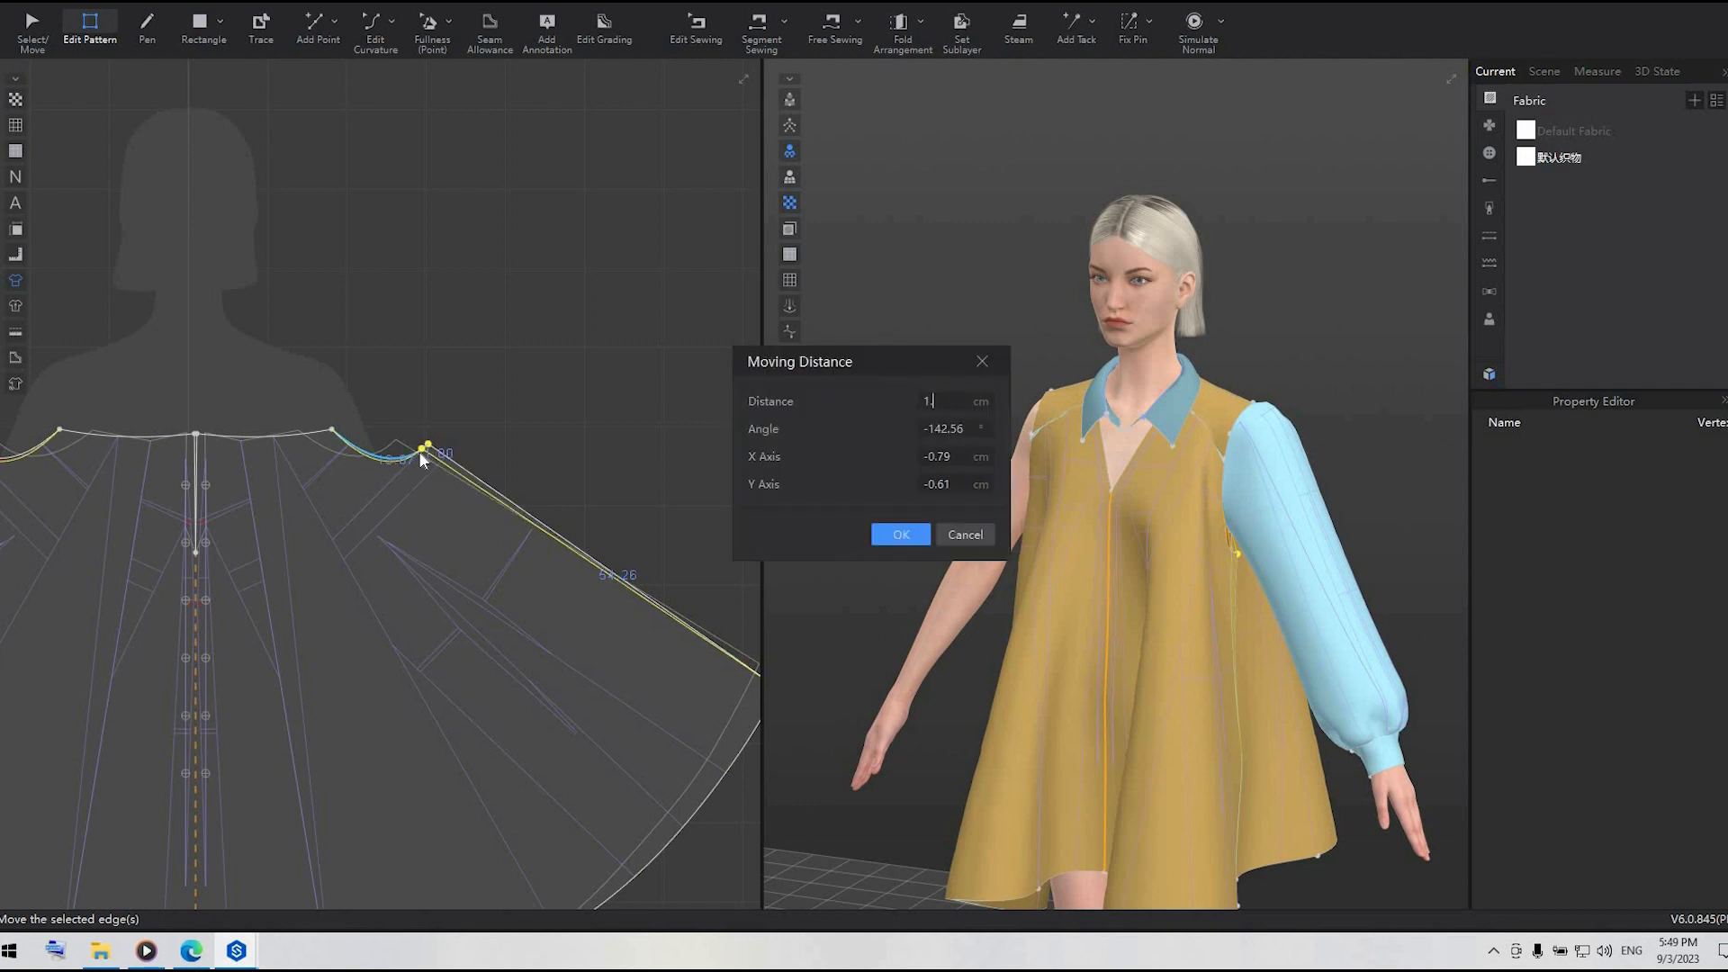
pyautogui.write('.2')
pyautogui.press('BackSpace')
pyautogui.write('5')
pyautogui.press('Return')
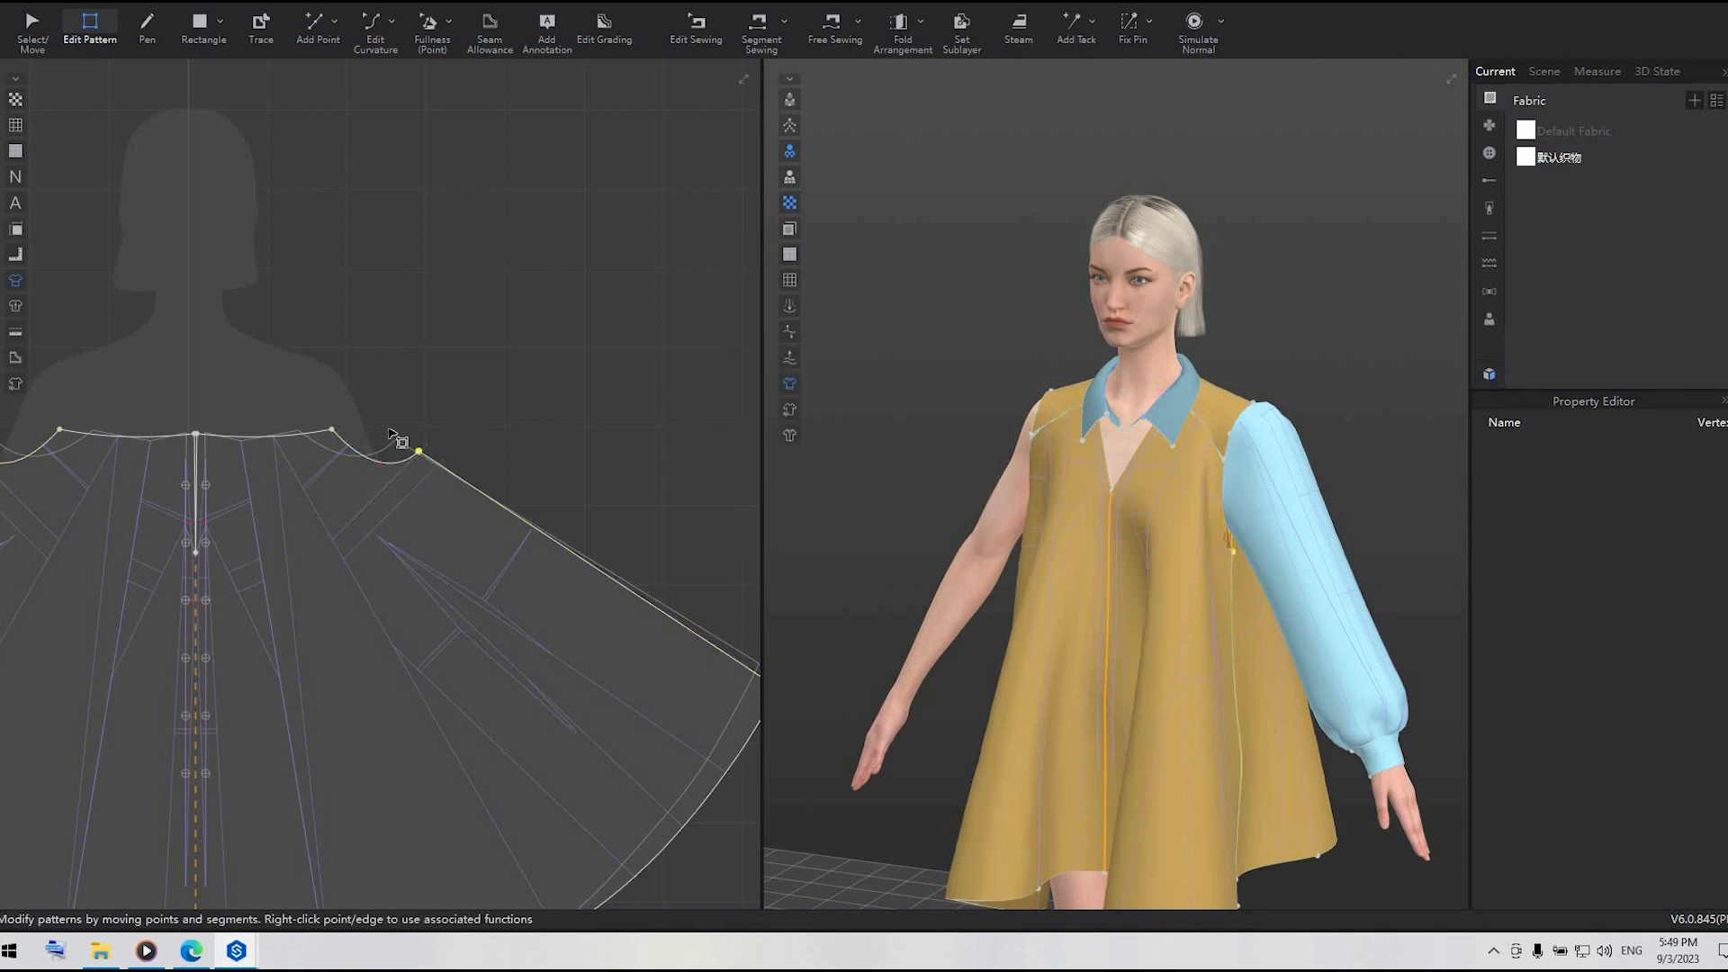
# - Move the back panel's underarm corner inward along the armhole curve to match the front panel
pyautogui.scroll(-5, 396, 437)
pyautogui.scroll(5, 235, 463)
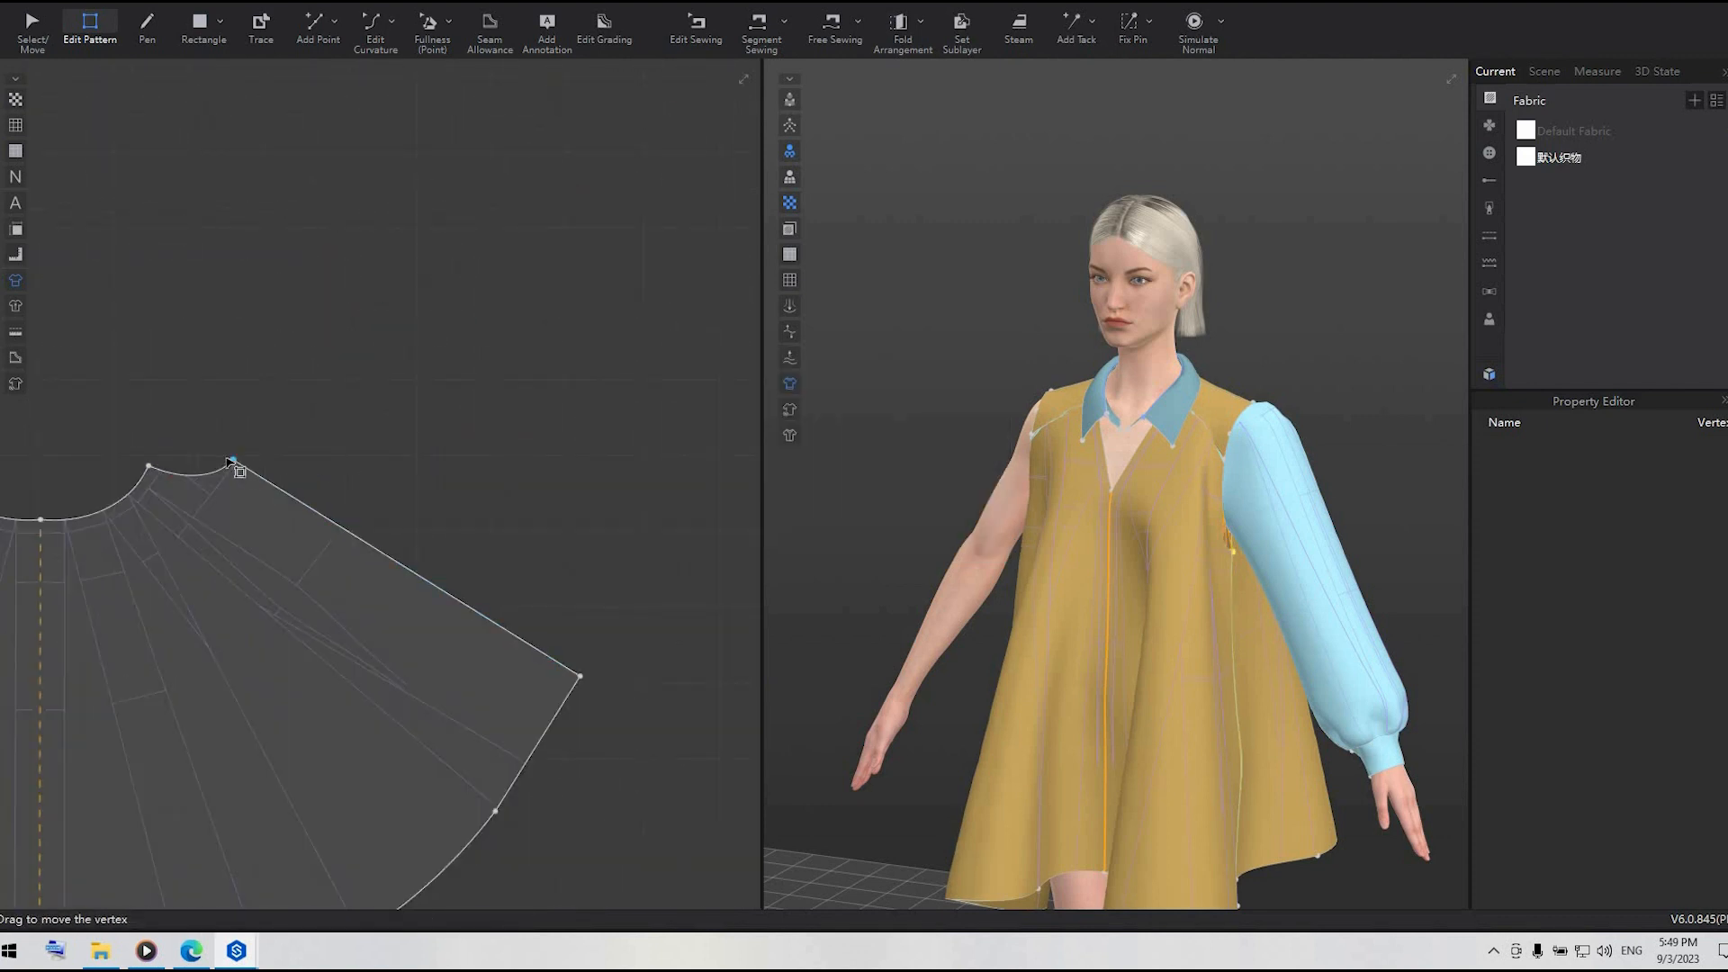
pyautogui.moveTo(236, 463); pyautogui.dragTo(216, 466)
pyautogui.press('Return')
pyautogui.write('1.')
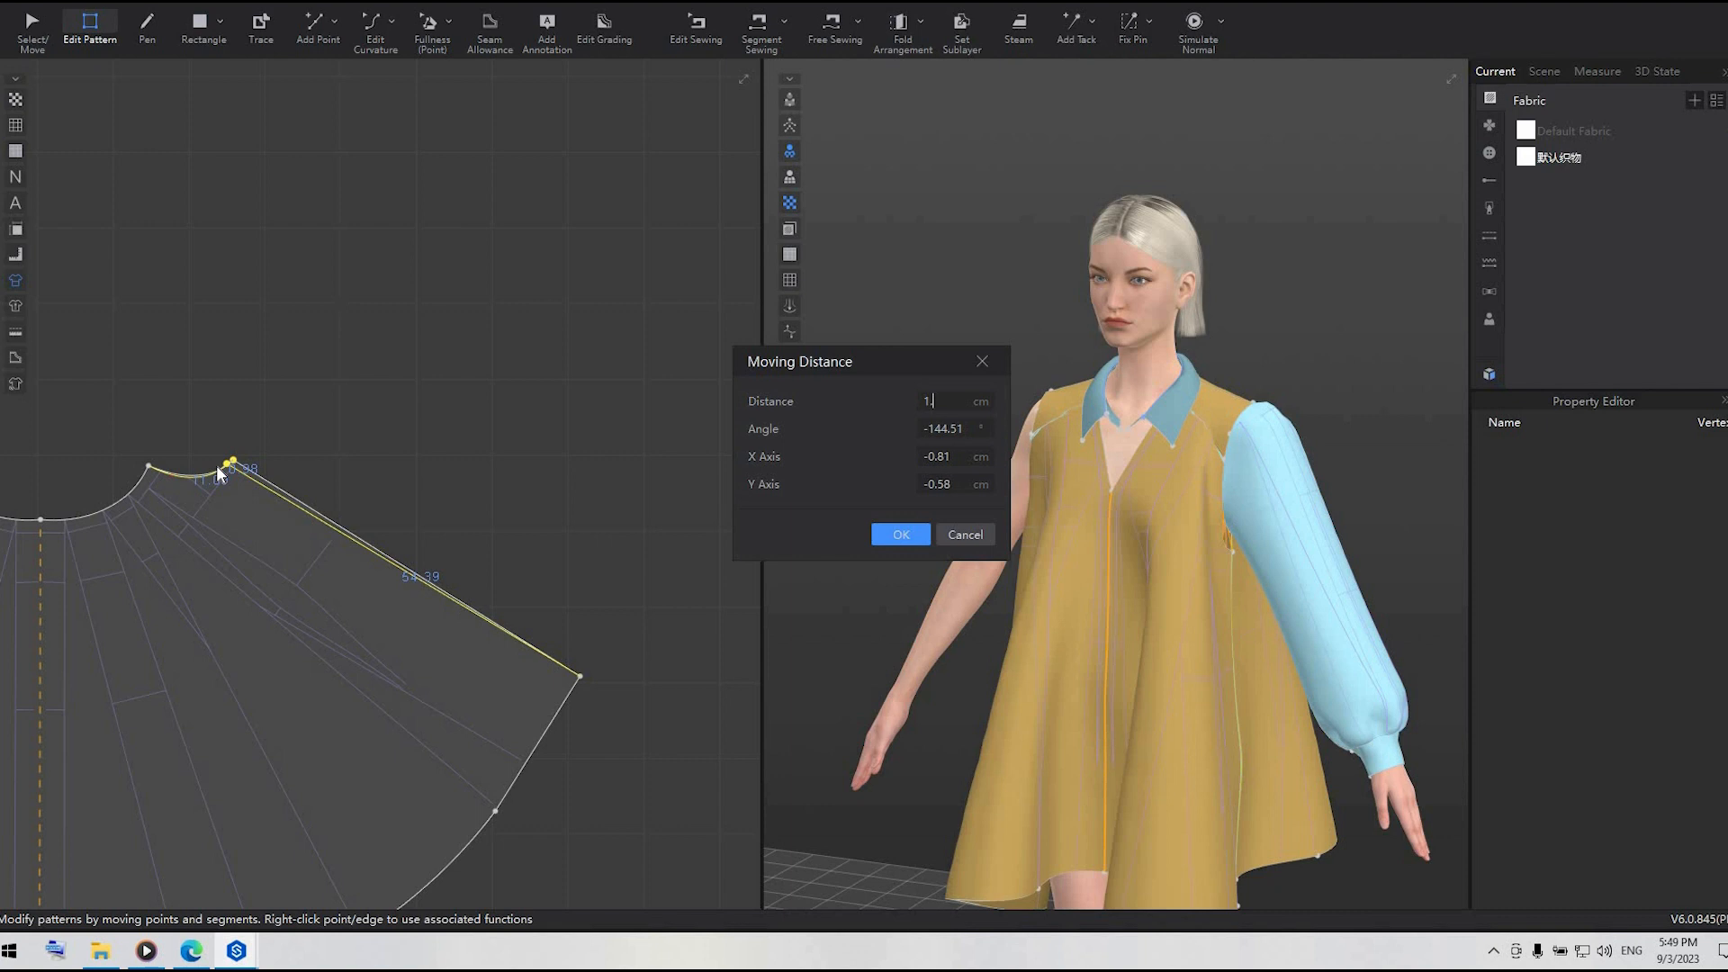
pyautogui.press('Return')
pyautogui.scroll(-5, 556, 460)
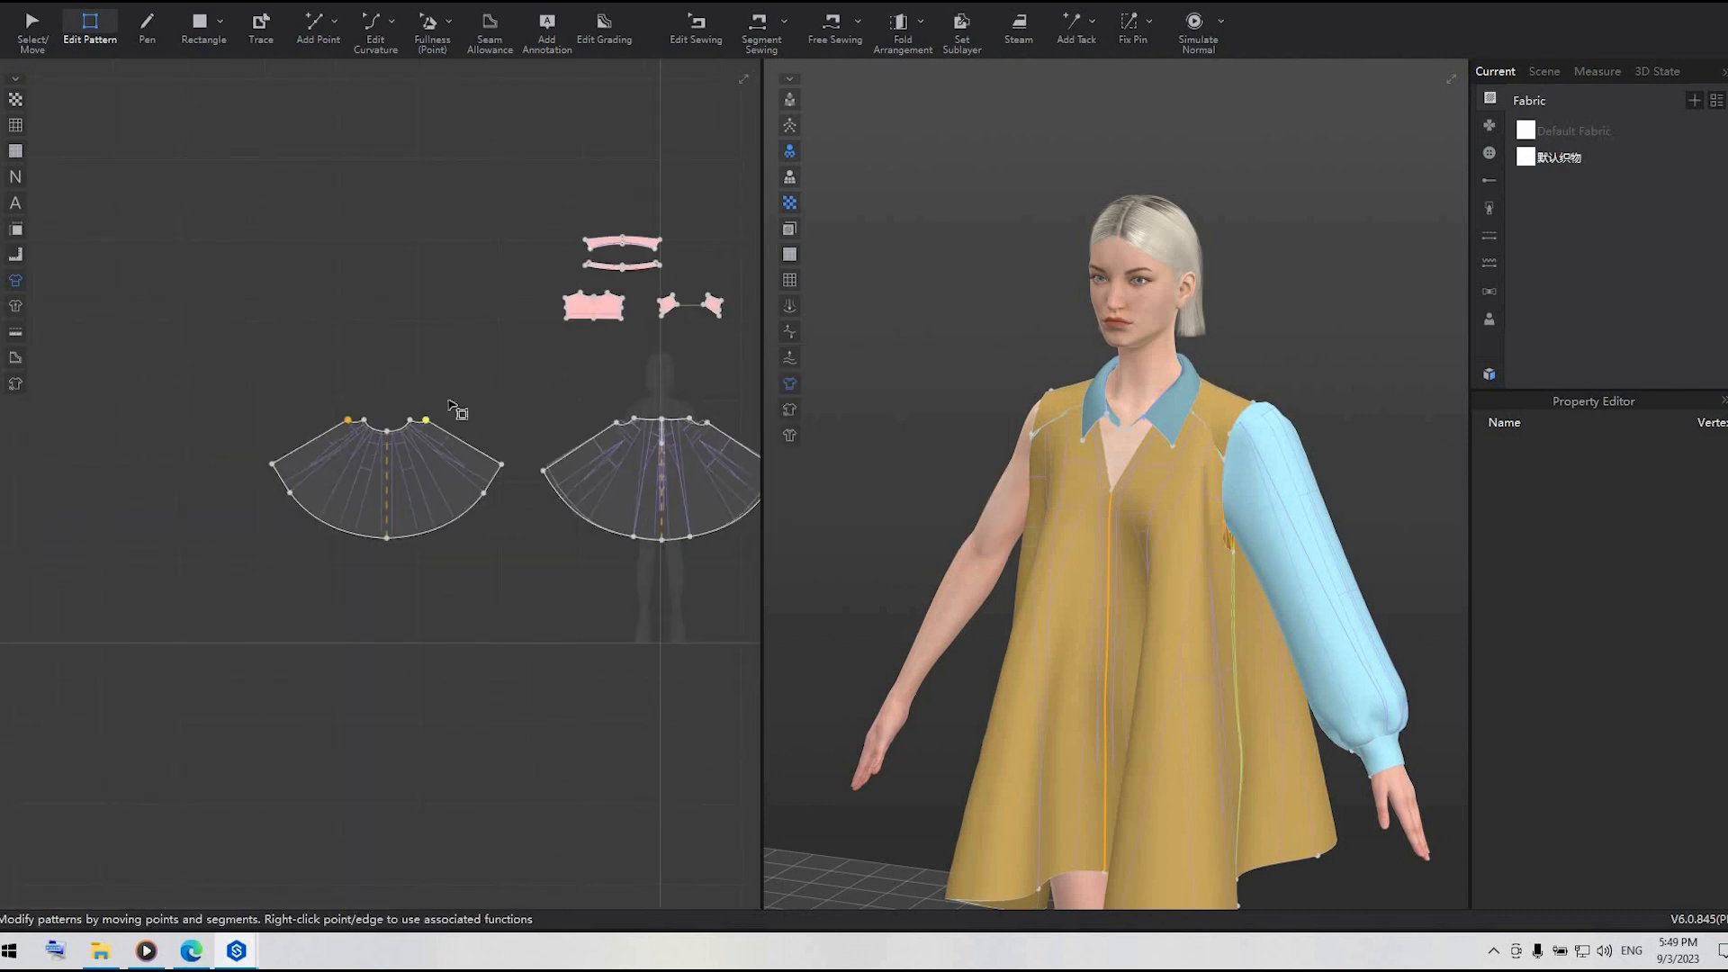
# - Move both underarm corners of the sleeve horizontally inward by 1.5 cm each
pyautogui.scroll(5, 261, 265)
pyautogui.scroll(5, 189, 268)
pyautogui.scroll(-3, 200, 270)
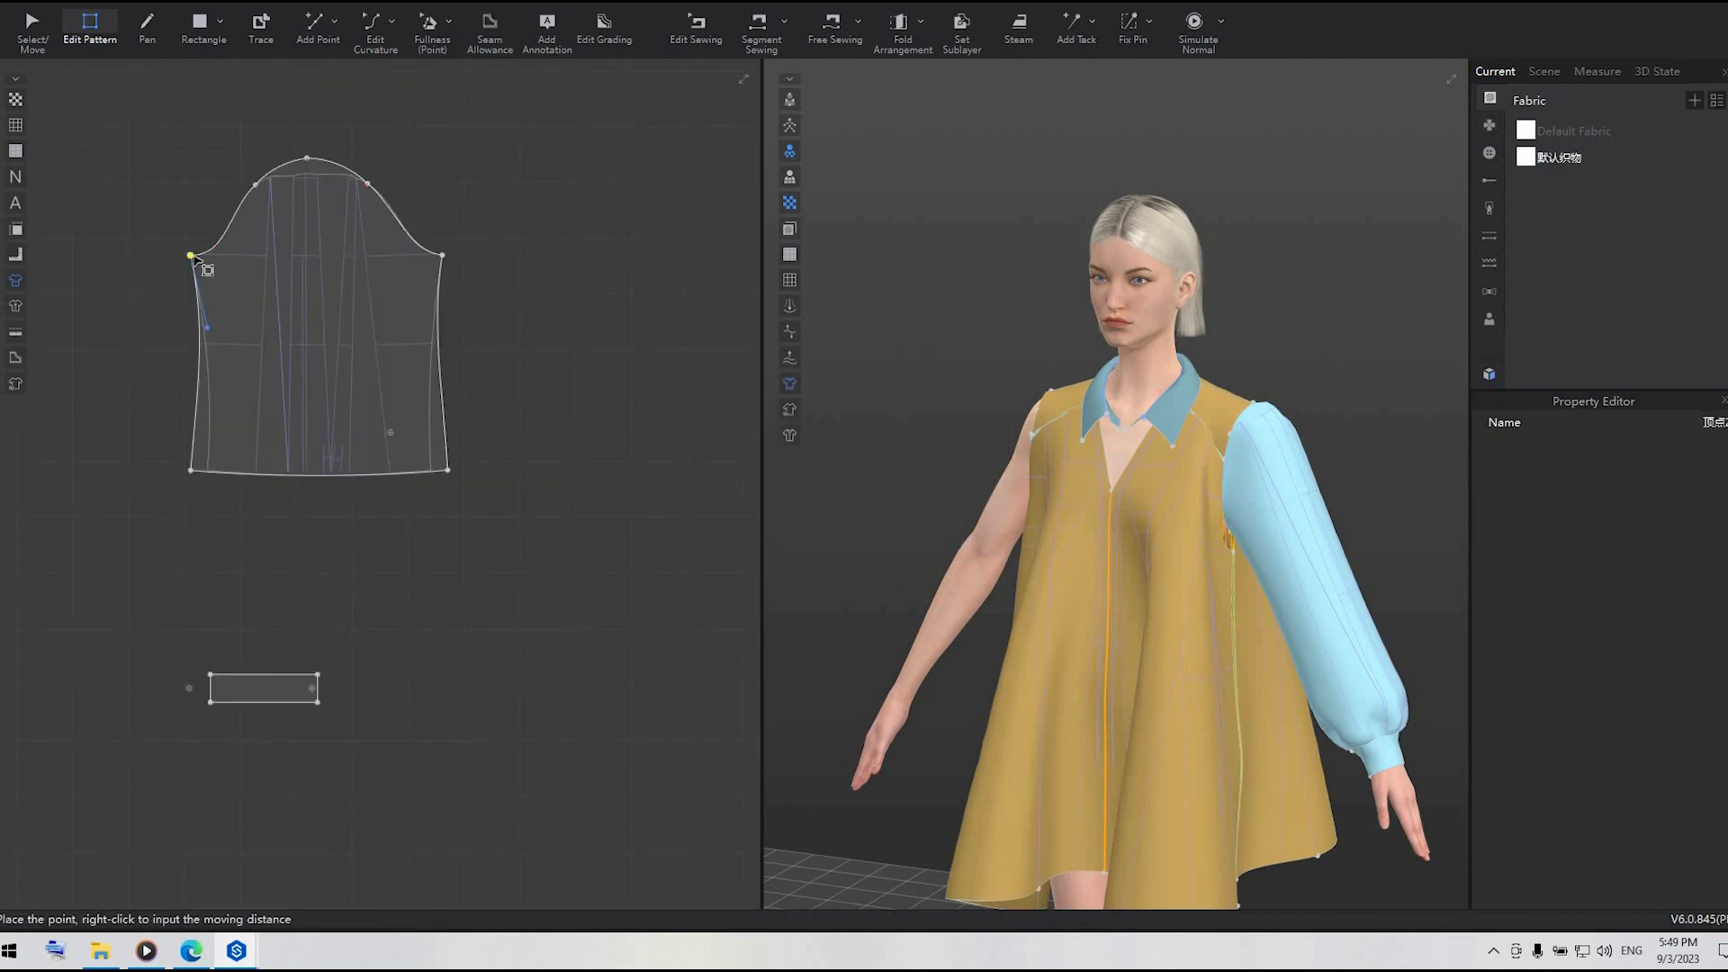
pyautogui.click(193, 256)
pyautogui.press('Return')
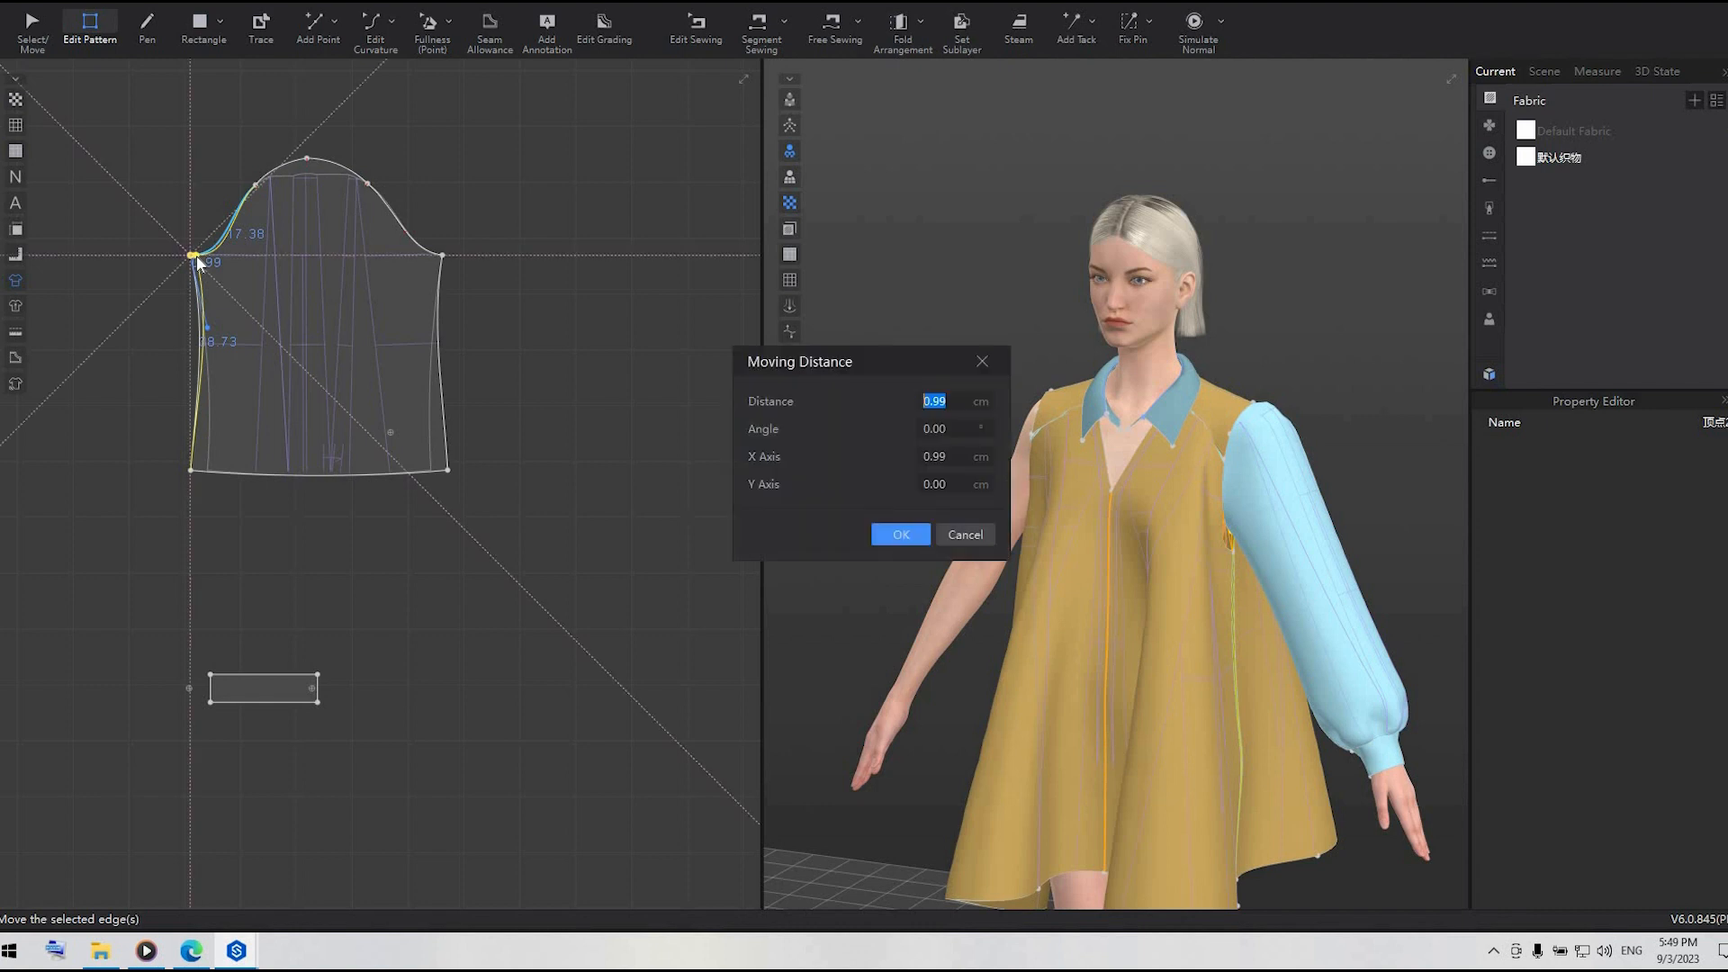
pyautogui.write('1.5')
pyautogui.press('Return')
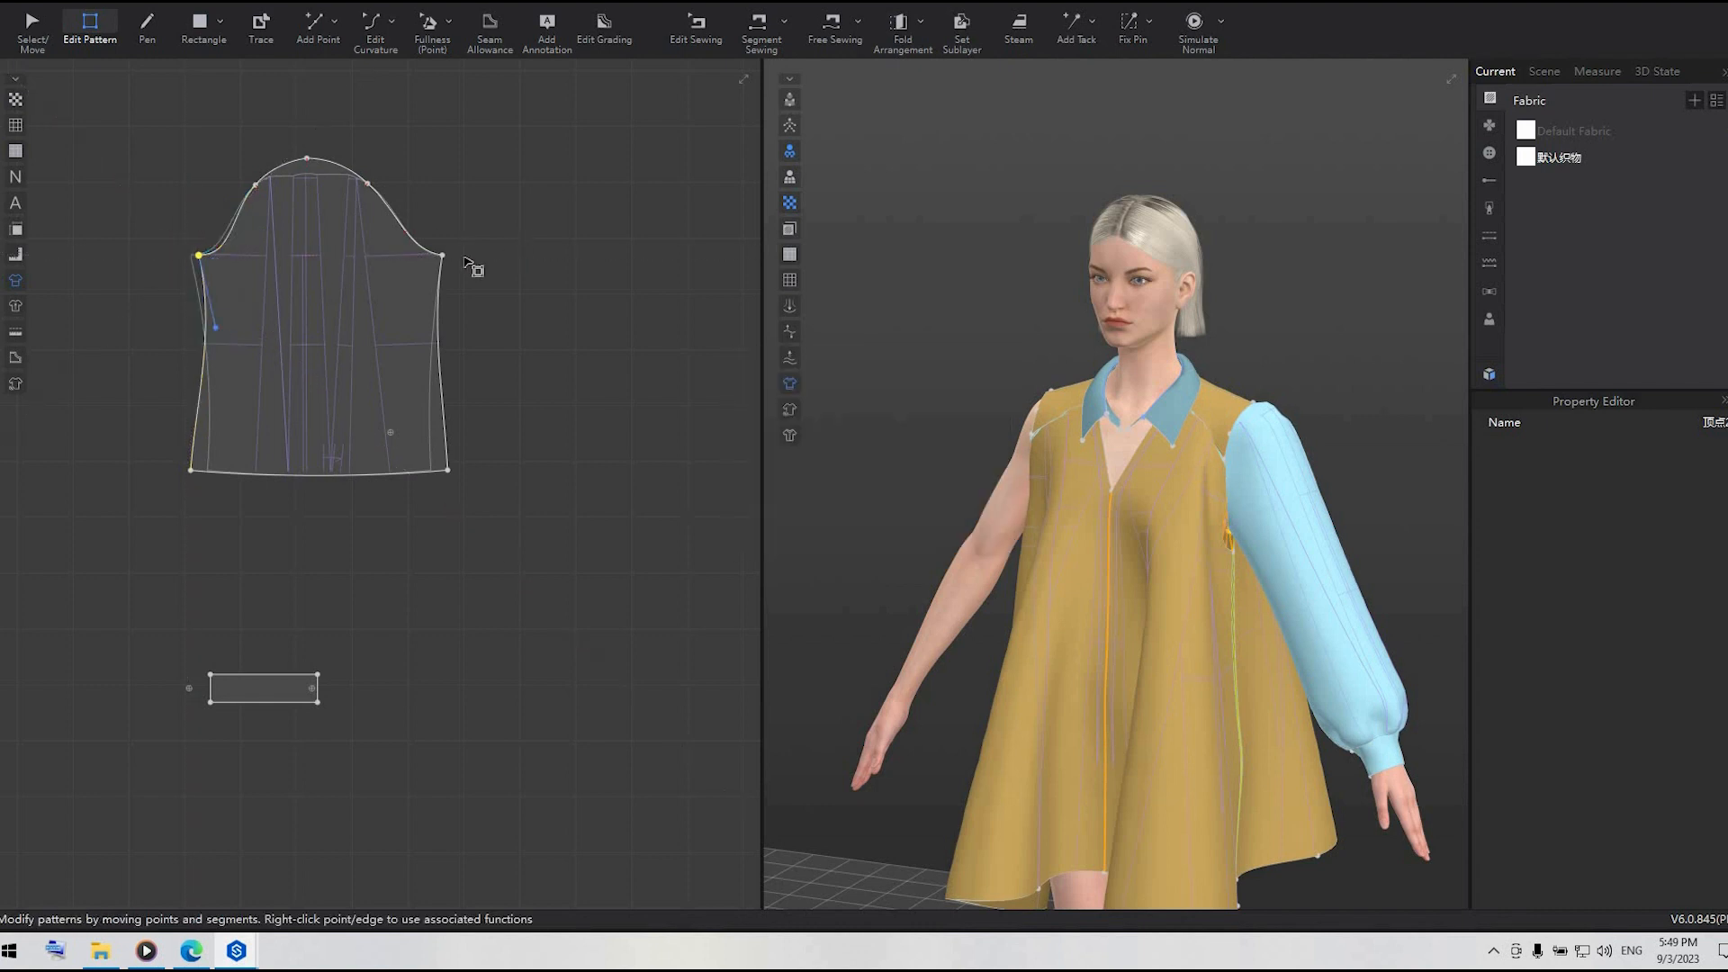
pyautogui.moveTo(441, 258); pyautogui.dragTo(436, 262)
pyautogui.press('Return')
pyautogui.write('1.5')
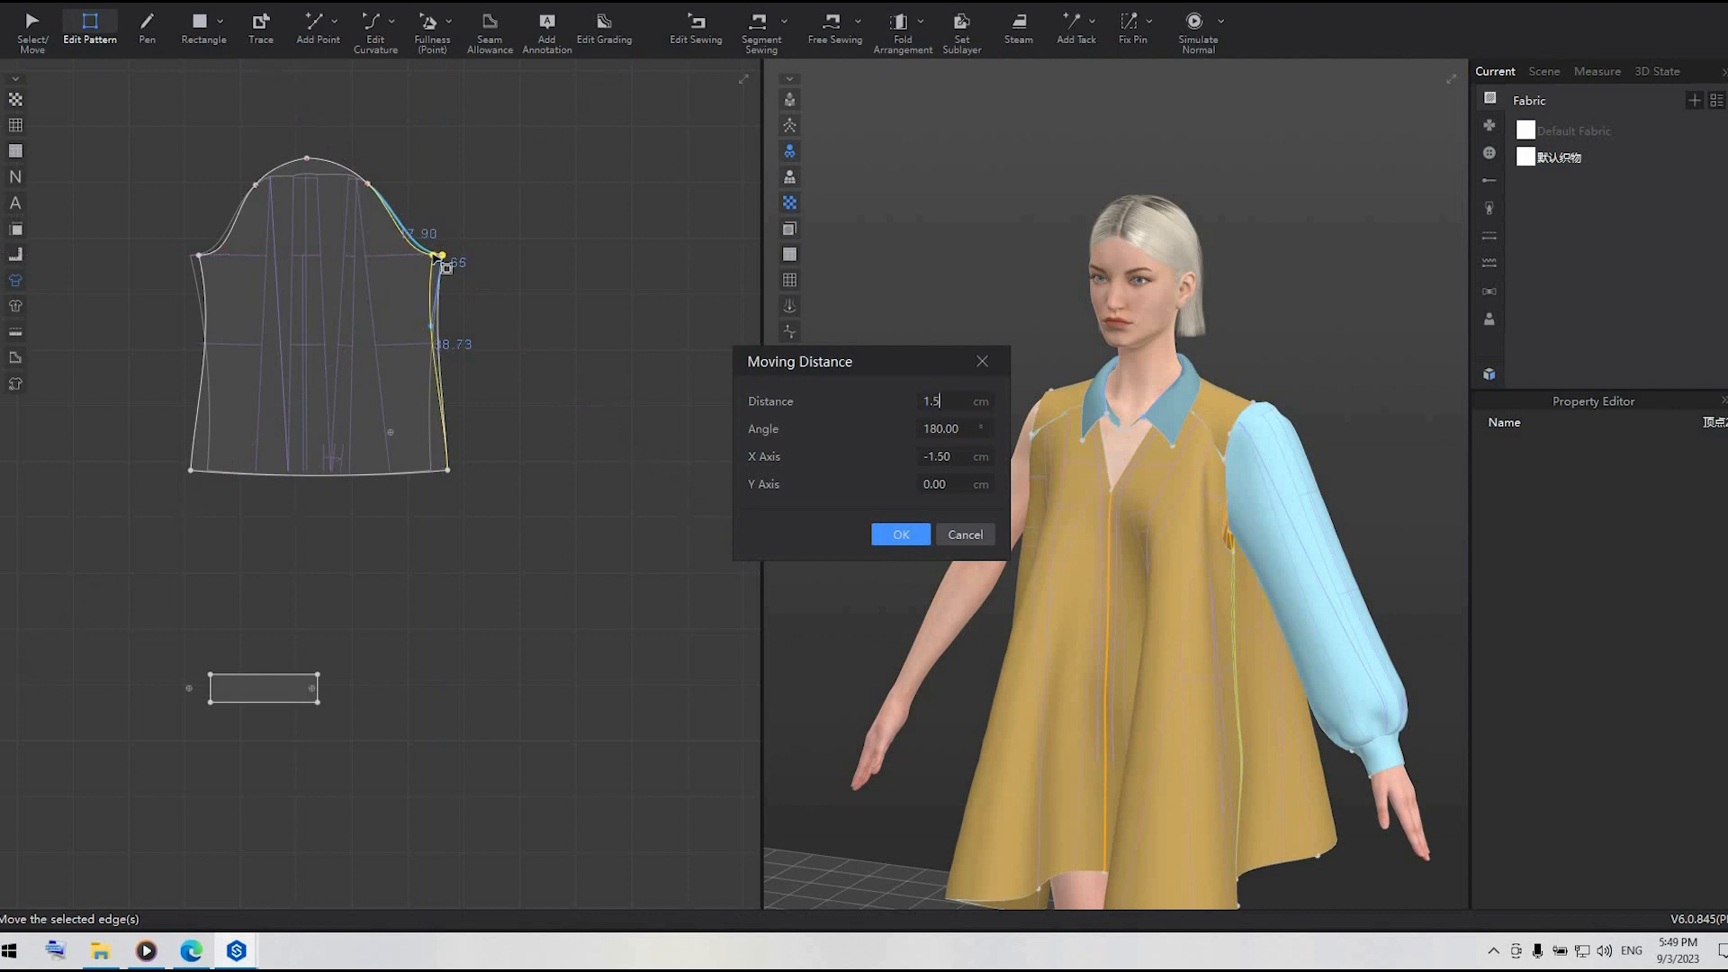
pyautogui.press('Return')
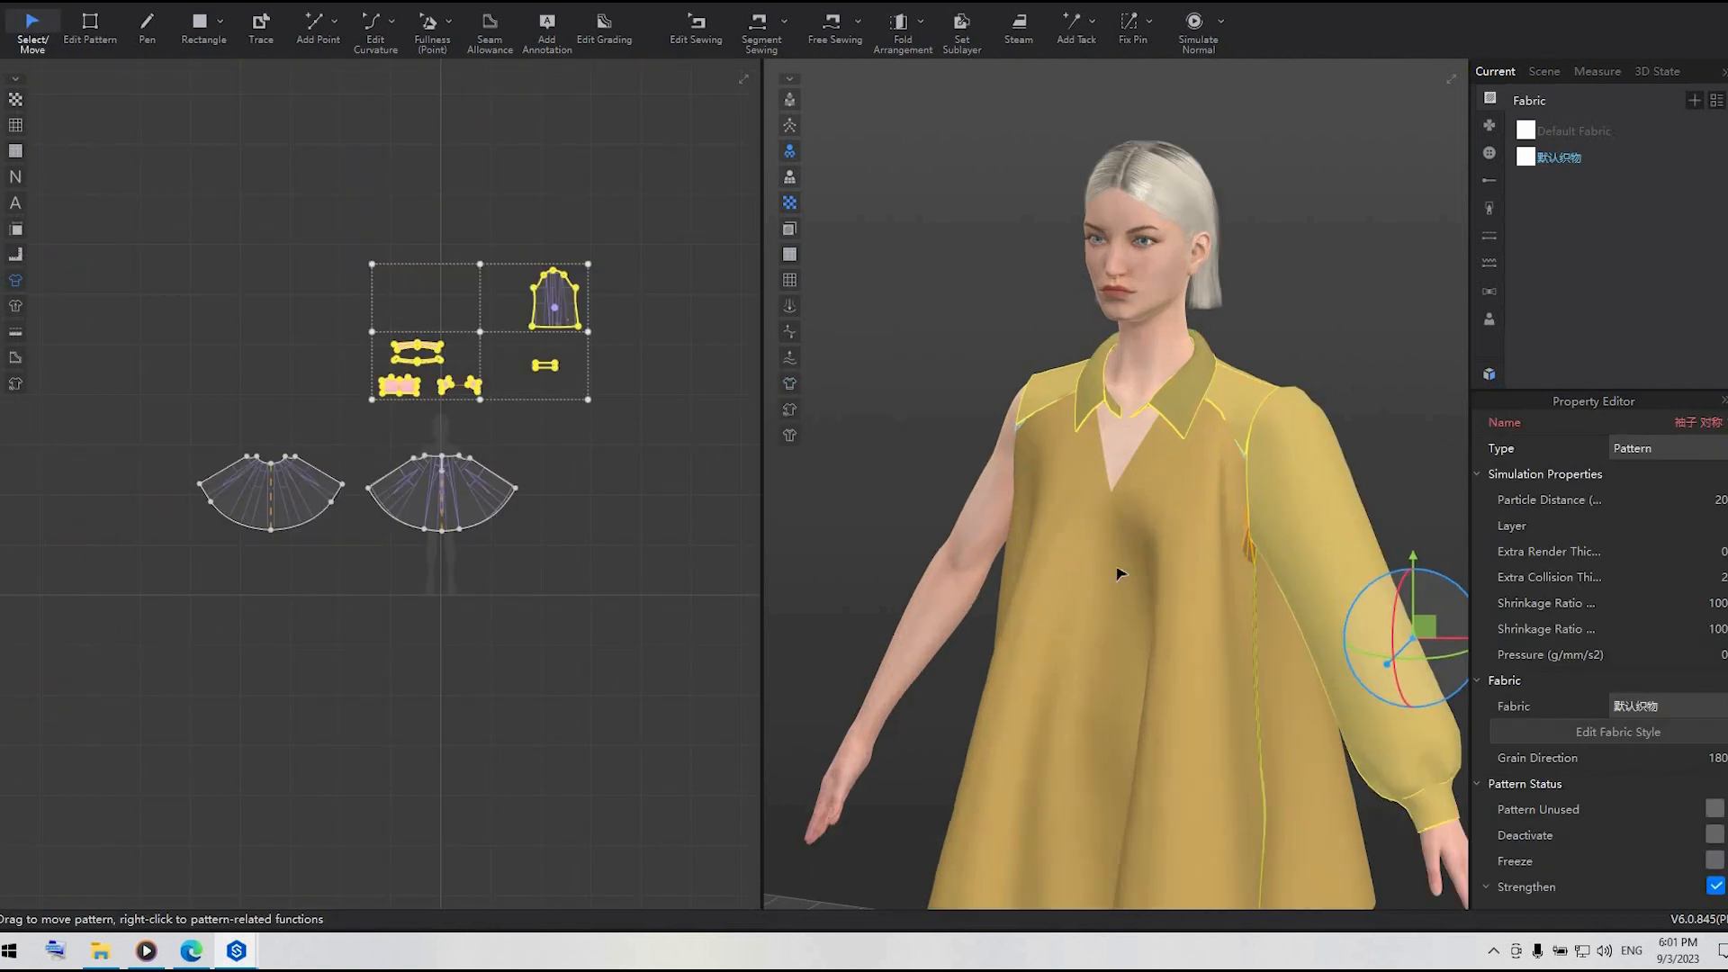
# - Simulate the garment from the front so it settles with the adjusted underarm corners
pyautogui.press('2')
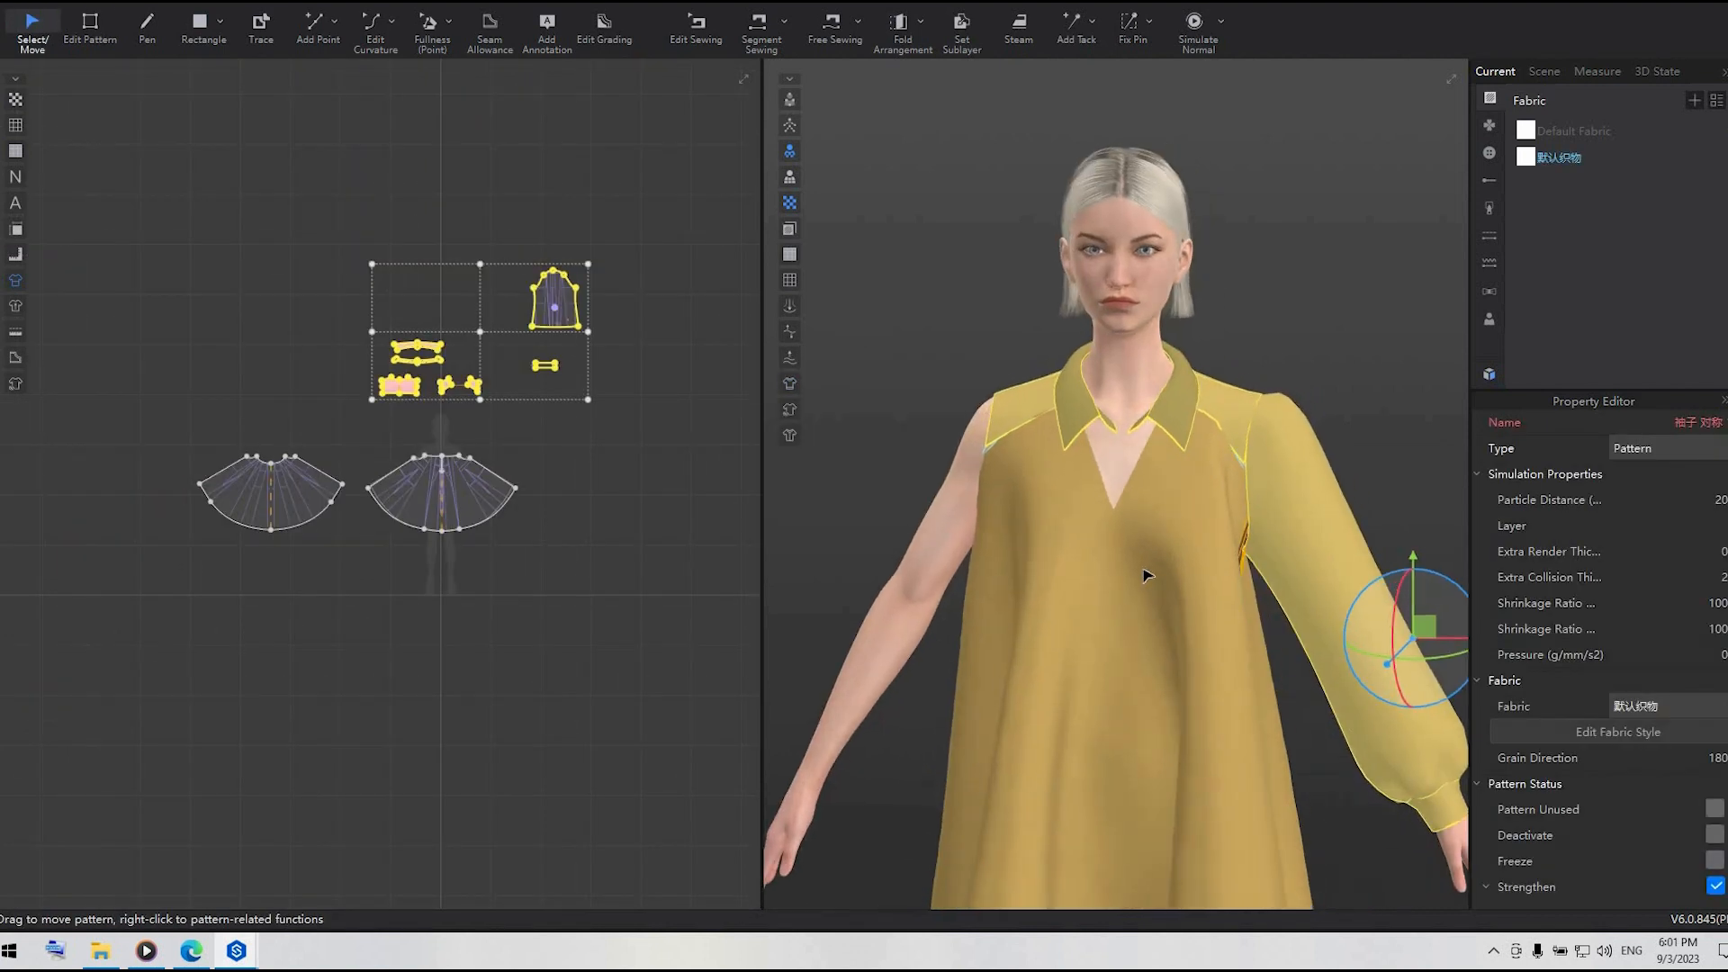
pyautogui.press('space')
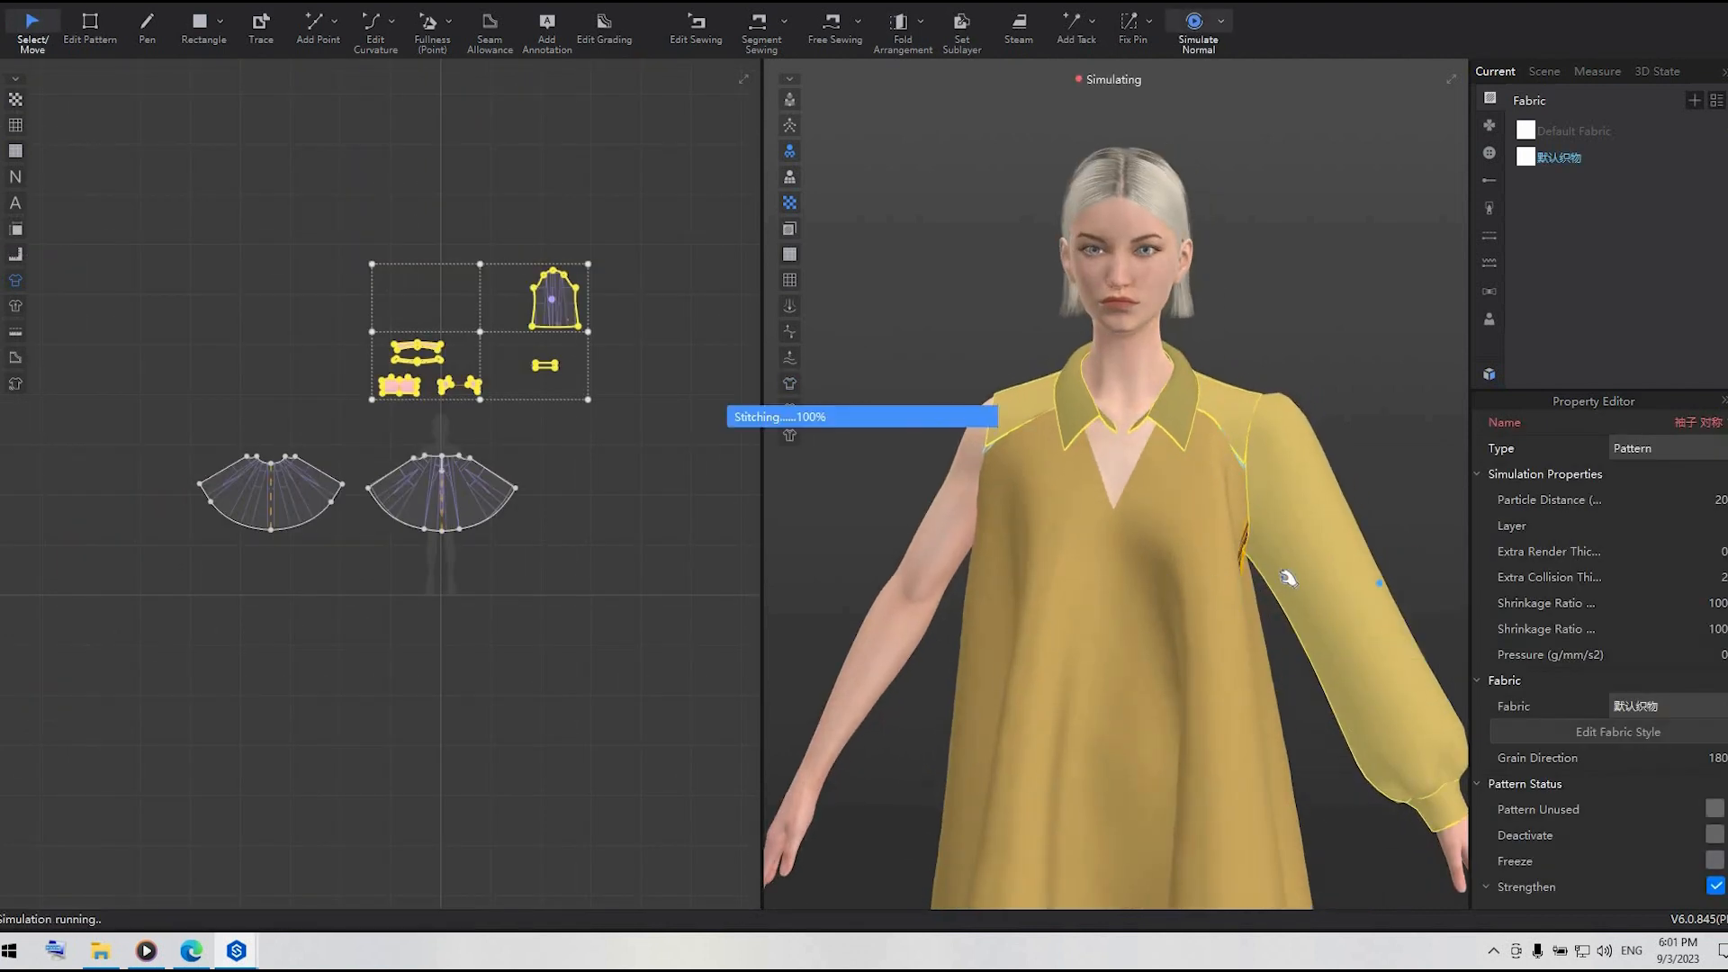
pyautogui.press('space')
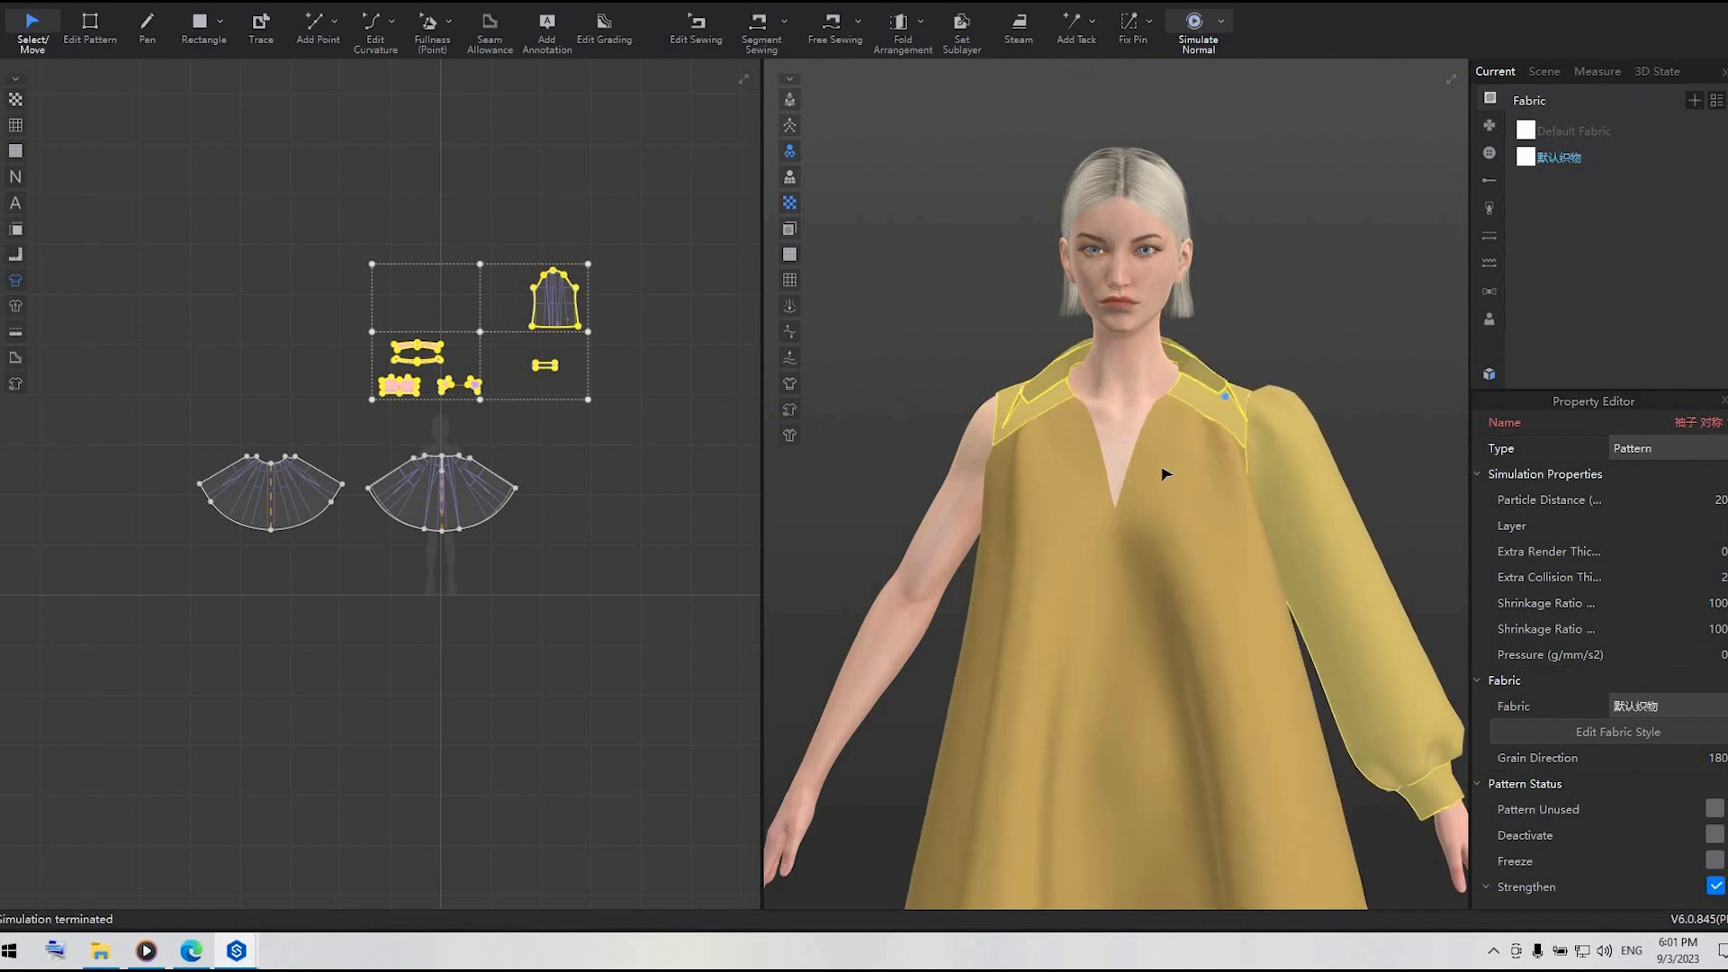
# - Freeze the selected collar, yoke, sleeve and cuff patterns
pyautogui.click(565, 304)
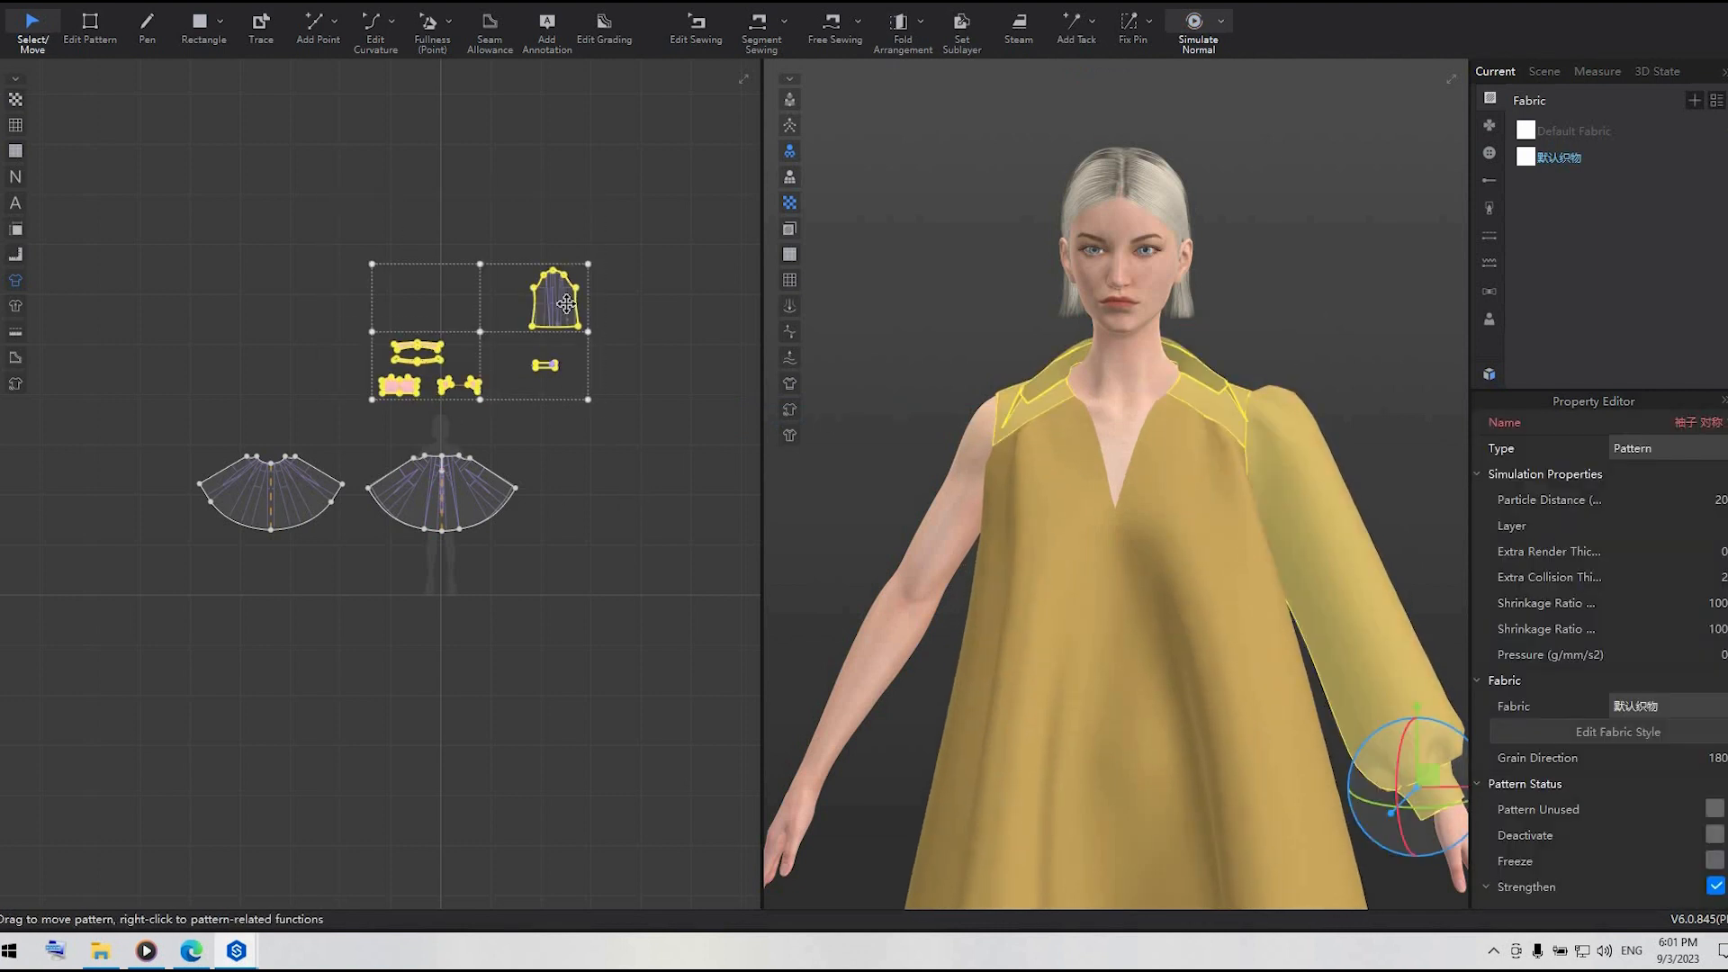
pyautogui.rightClick(568, 310)
pyautogui.click(633, 561)
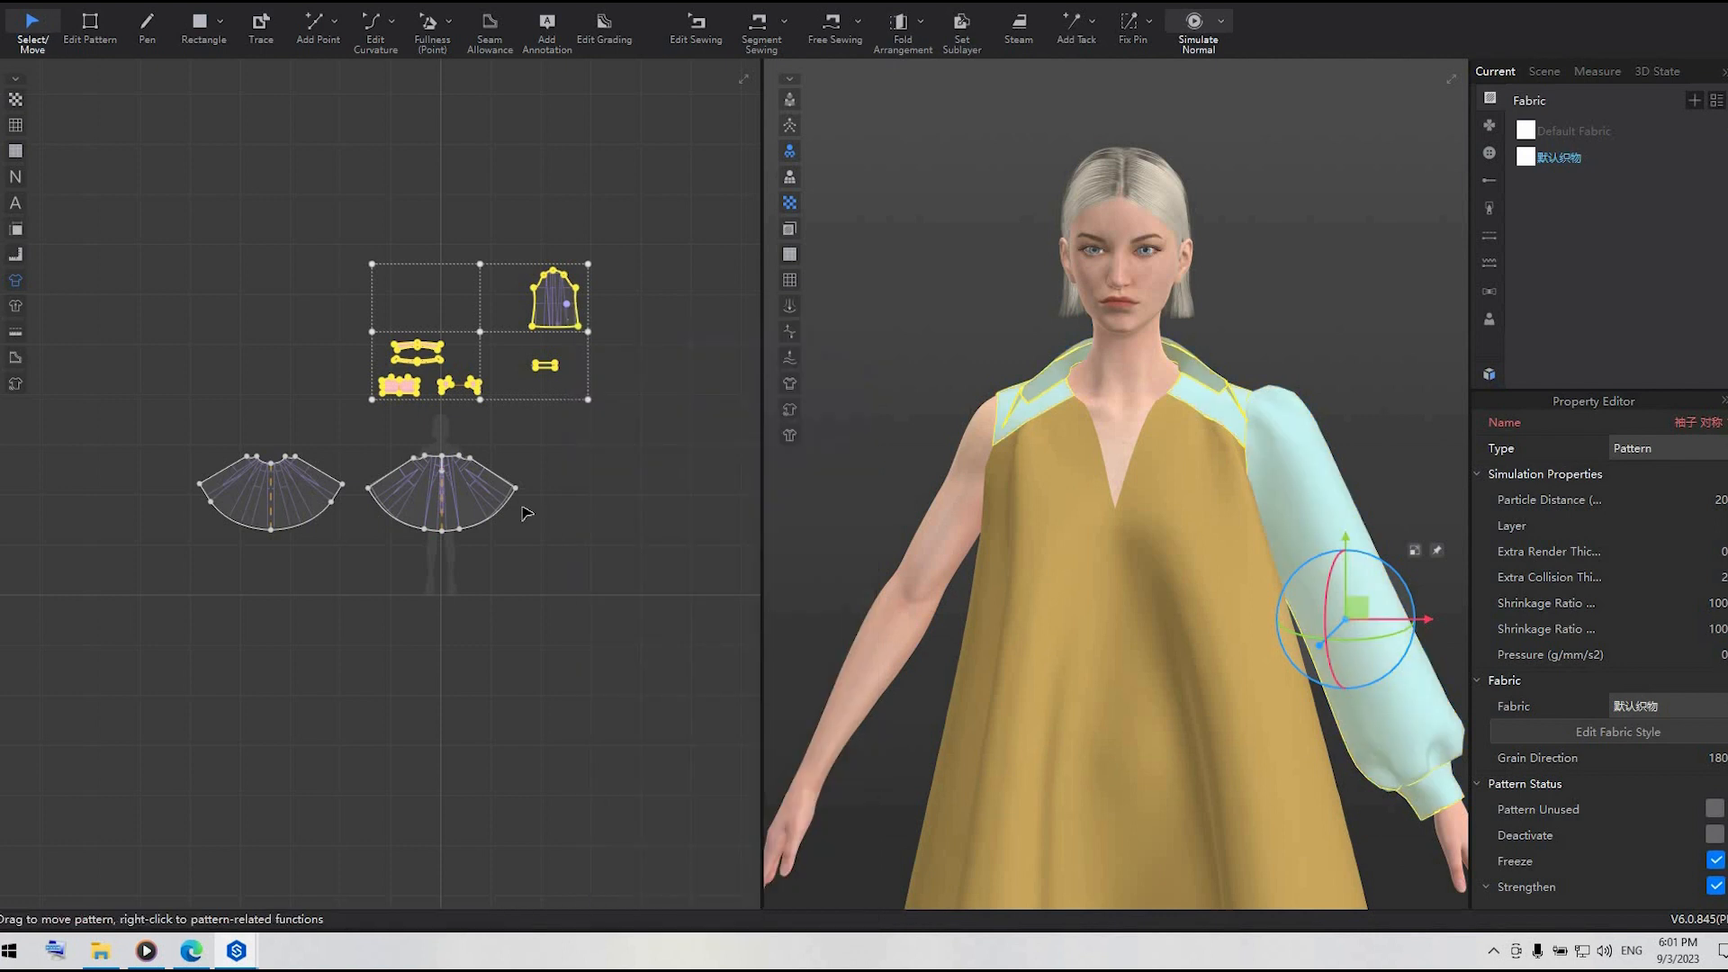
# - Cancel the symmetry axis on the front panel's center line
pyautogui.scroll(5, 522, 506)
pyautogui.moveTo(647, 500); pyautogui.dragTo(772, 494, button='middle')
pyautogui.click(216, 294)
pyautogui.click(109, 32)
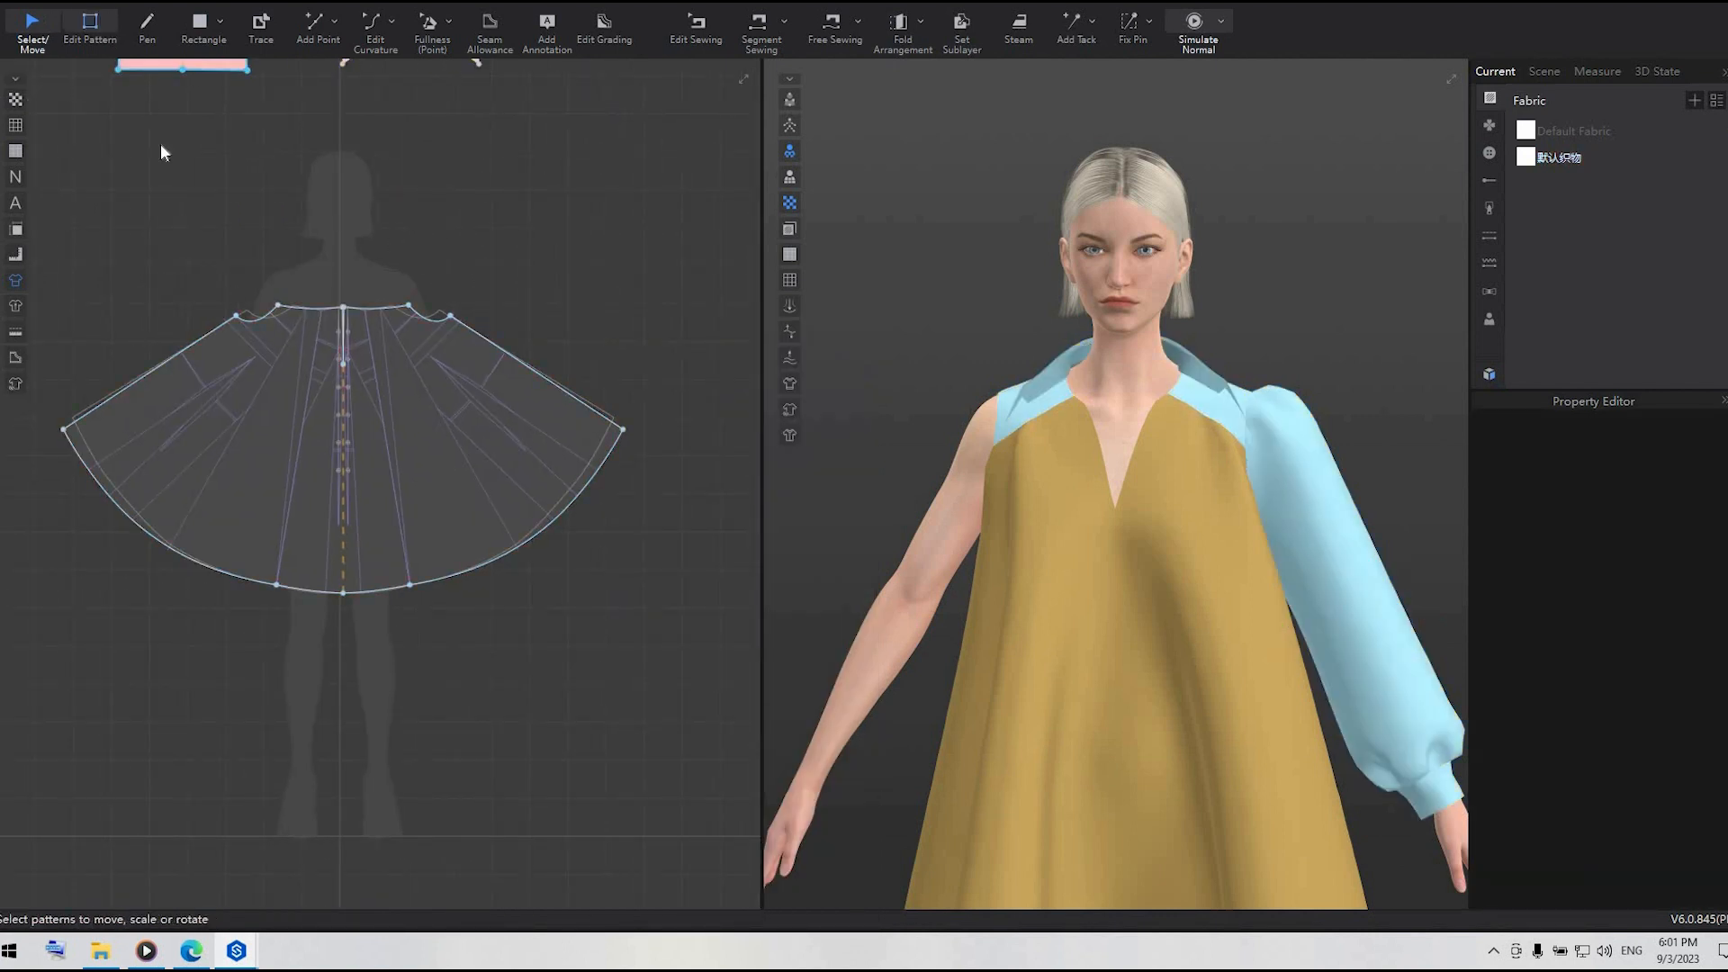
pyautogui.click(345, 487)
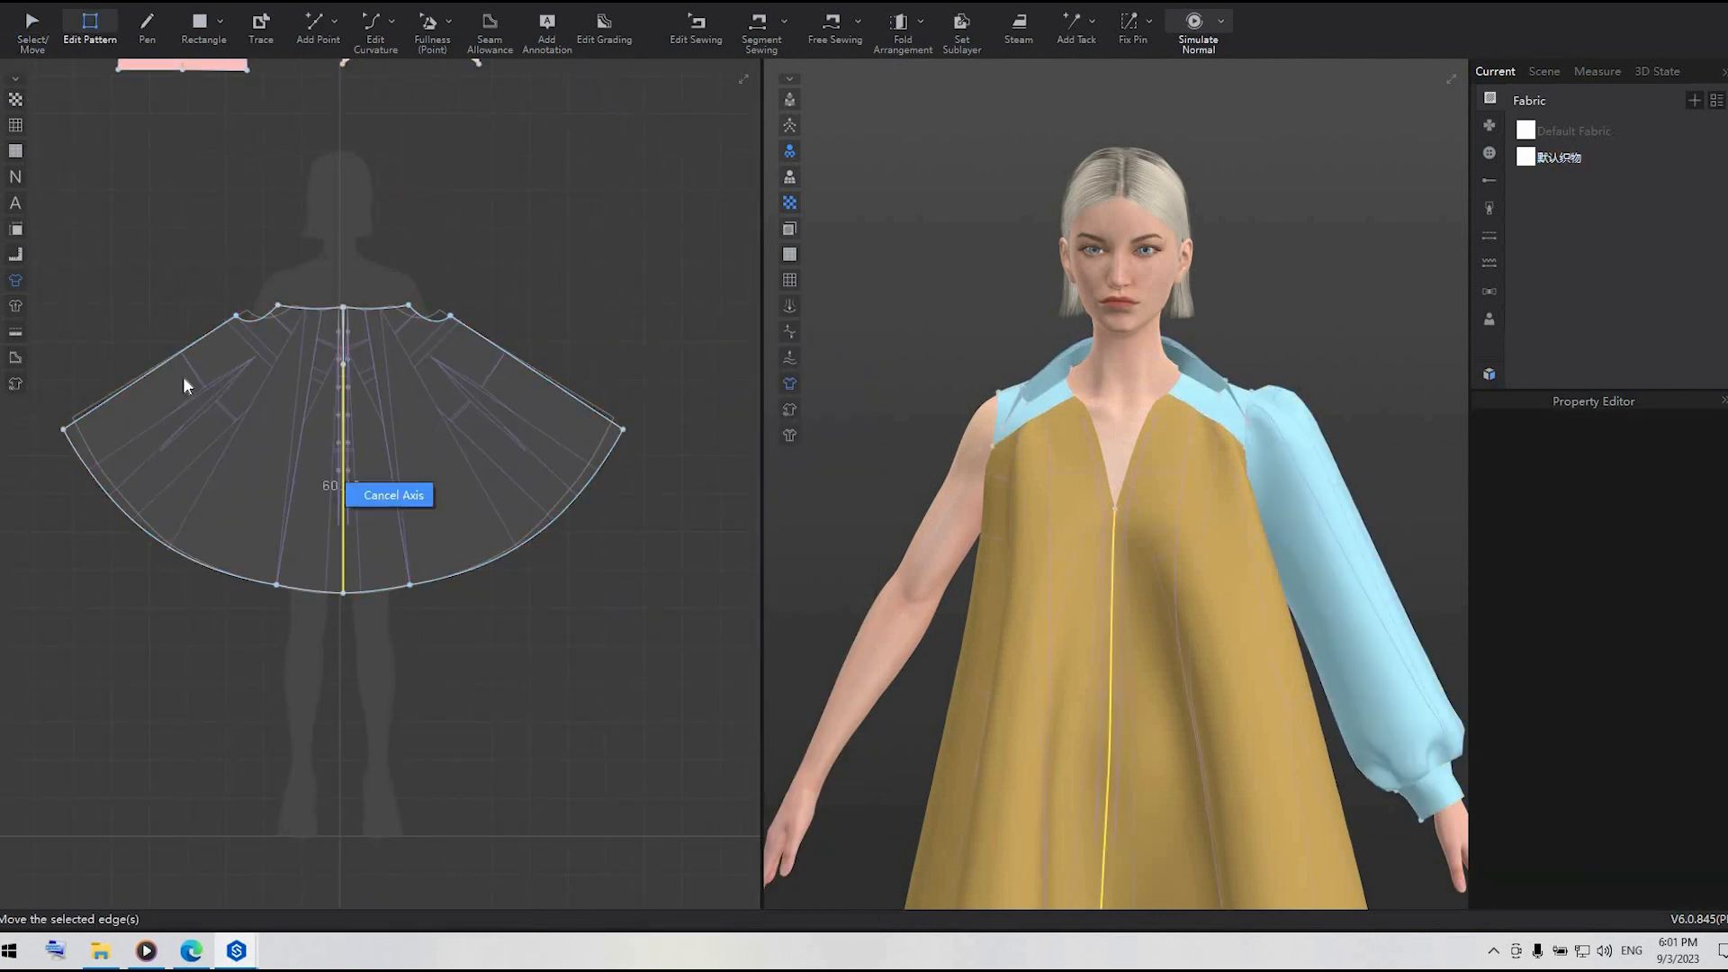
pyautogui.click(180, 350)
pyautogui.scroll(3, 344, 338)
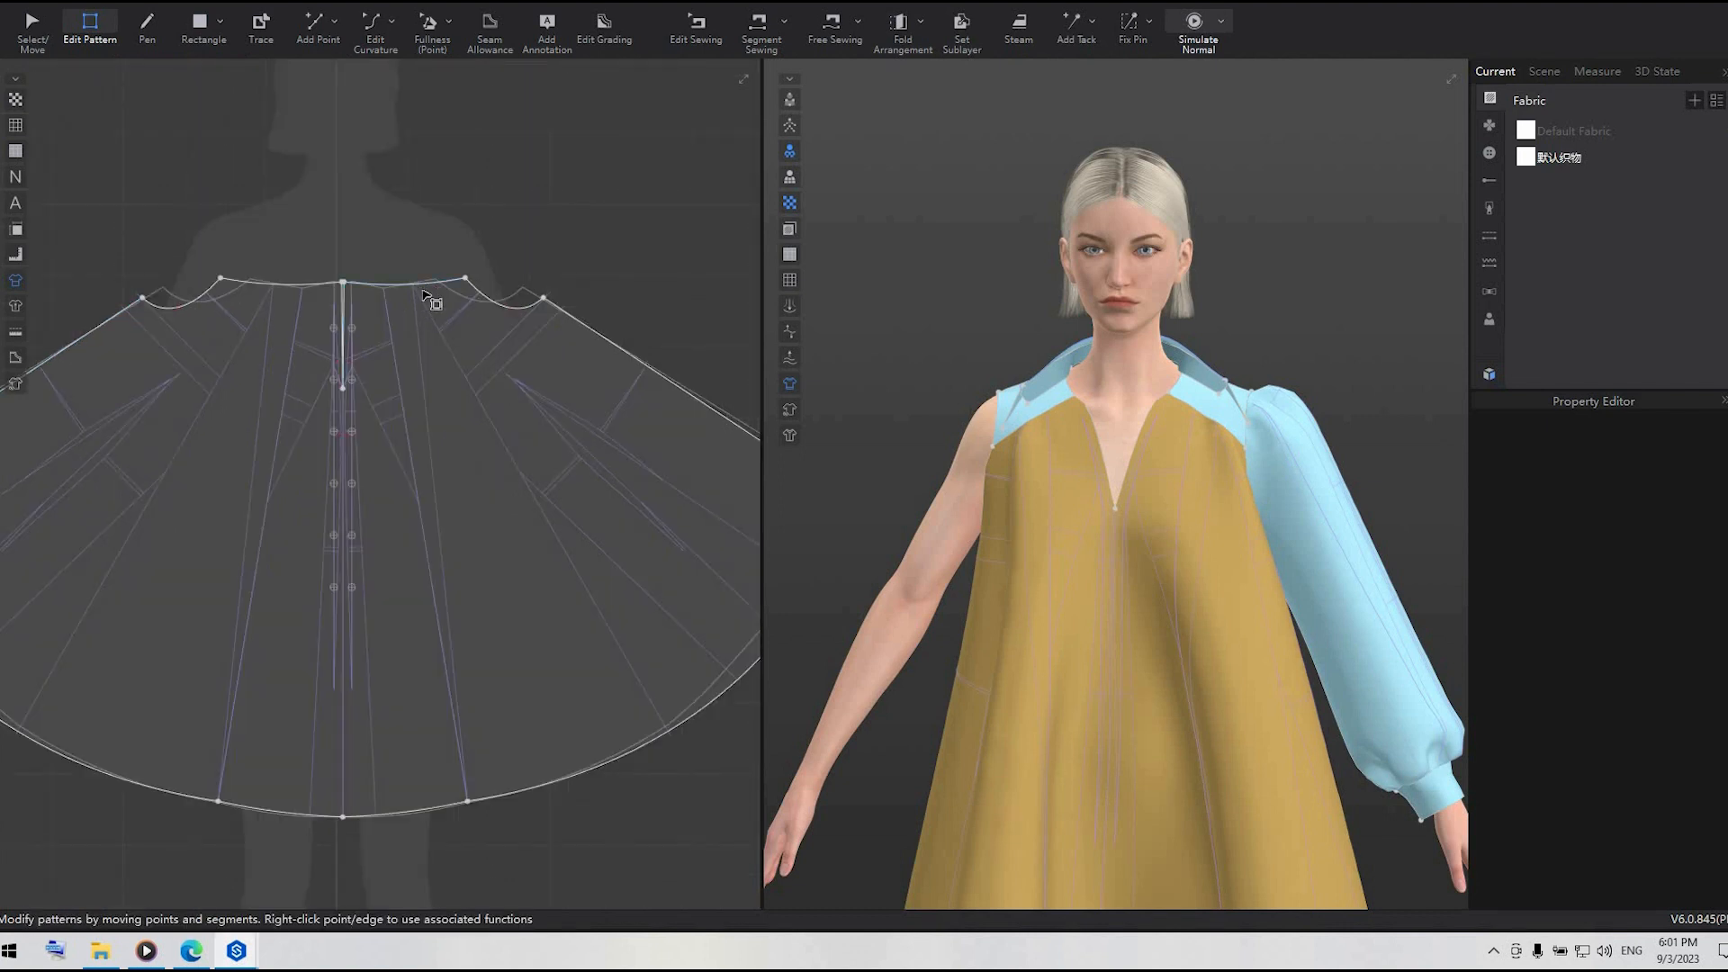
# - Cancel the symmetry axis on the back panel's center line
pyautogui.scroll(-3, 321, 309)
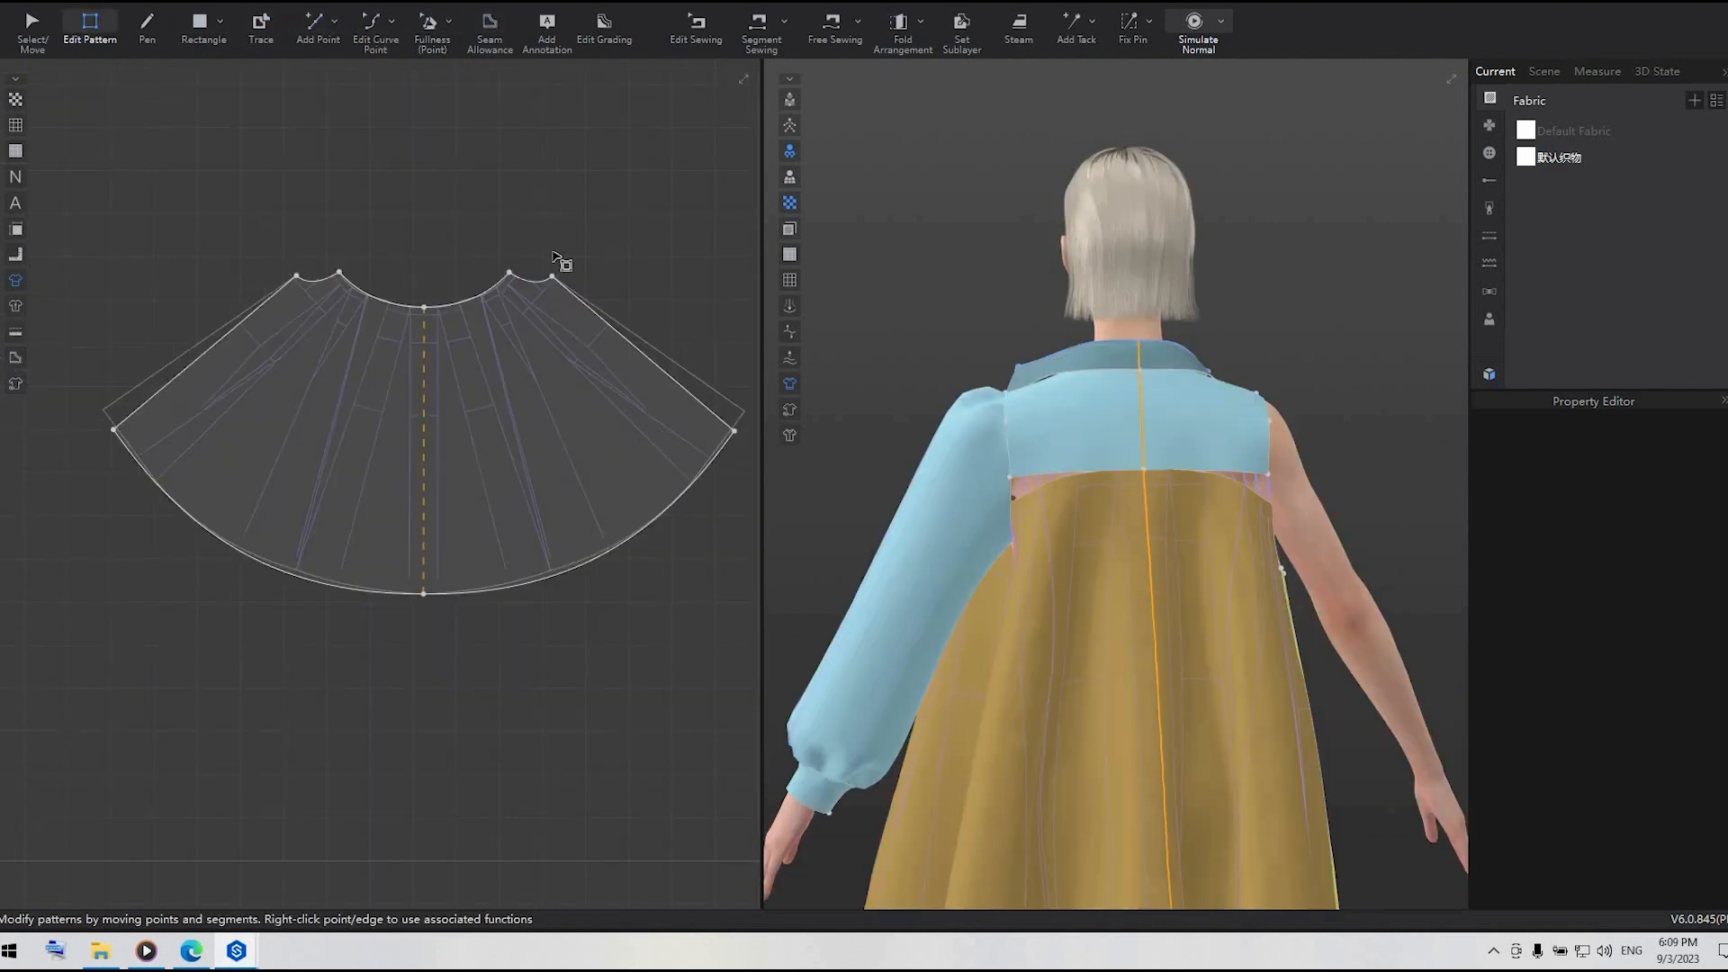
pyautogui.scroll(-5, 590, 486)
pyautogui.scroll(6, 410, 585)
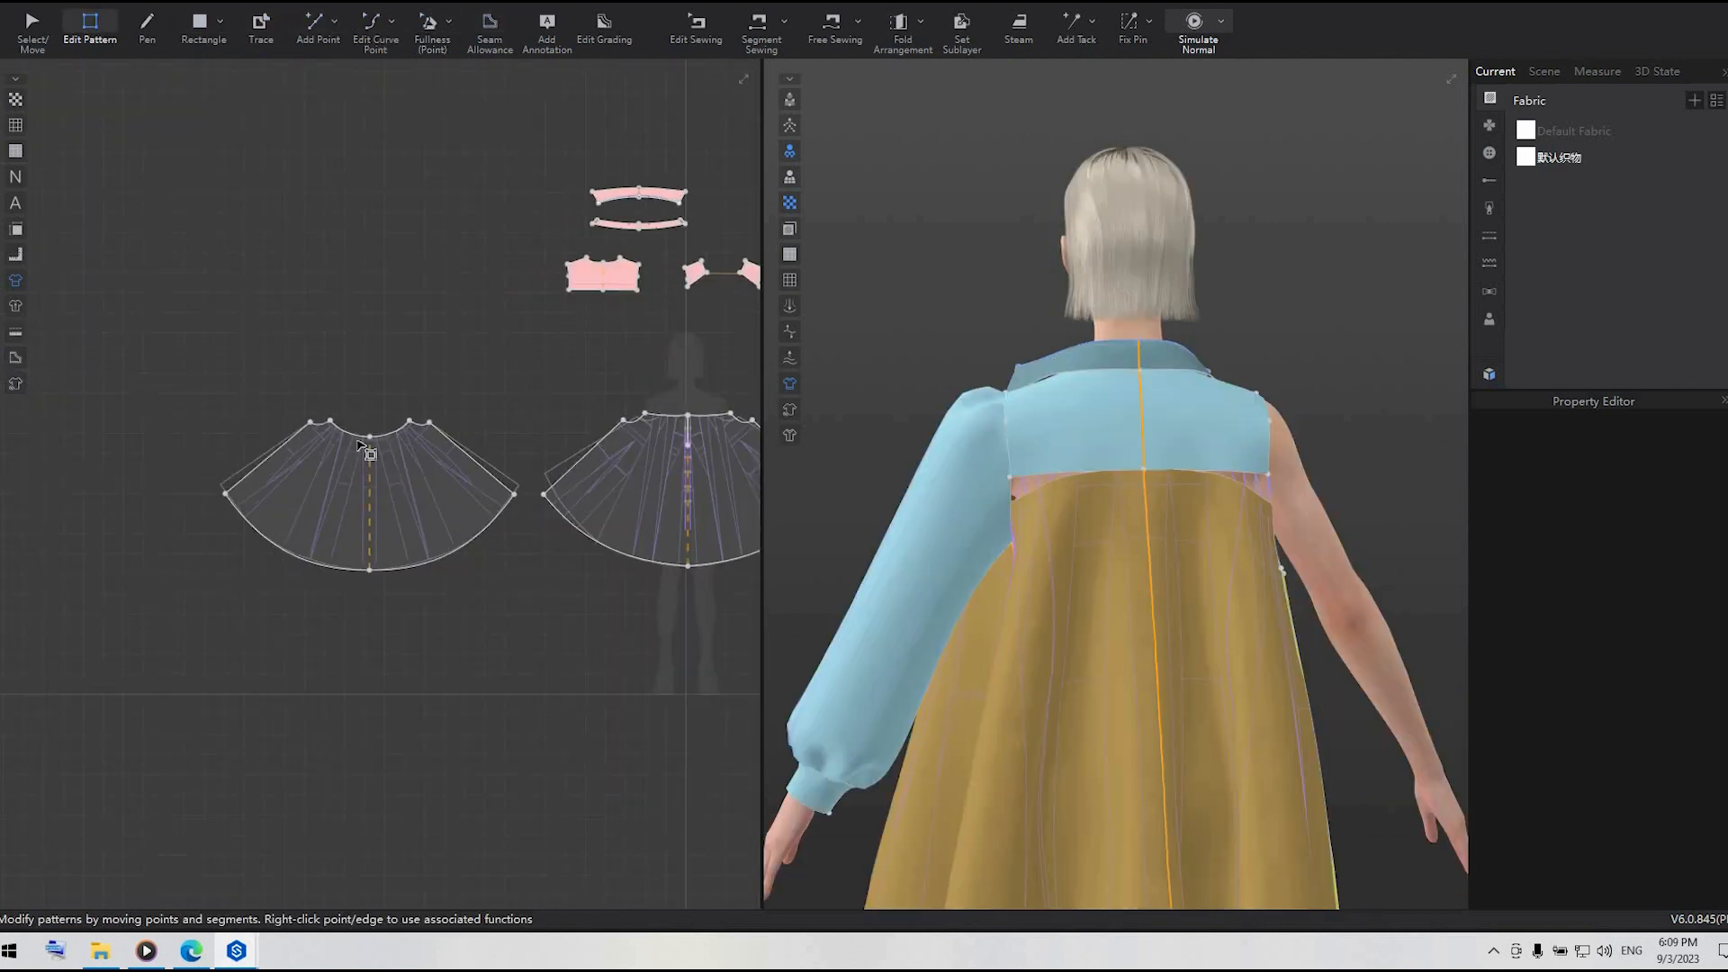
pyautogui.click(410, 585)
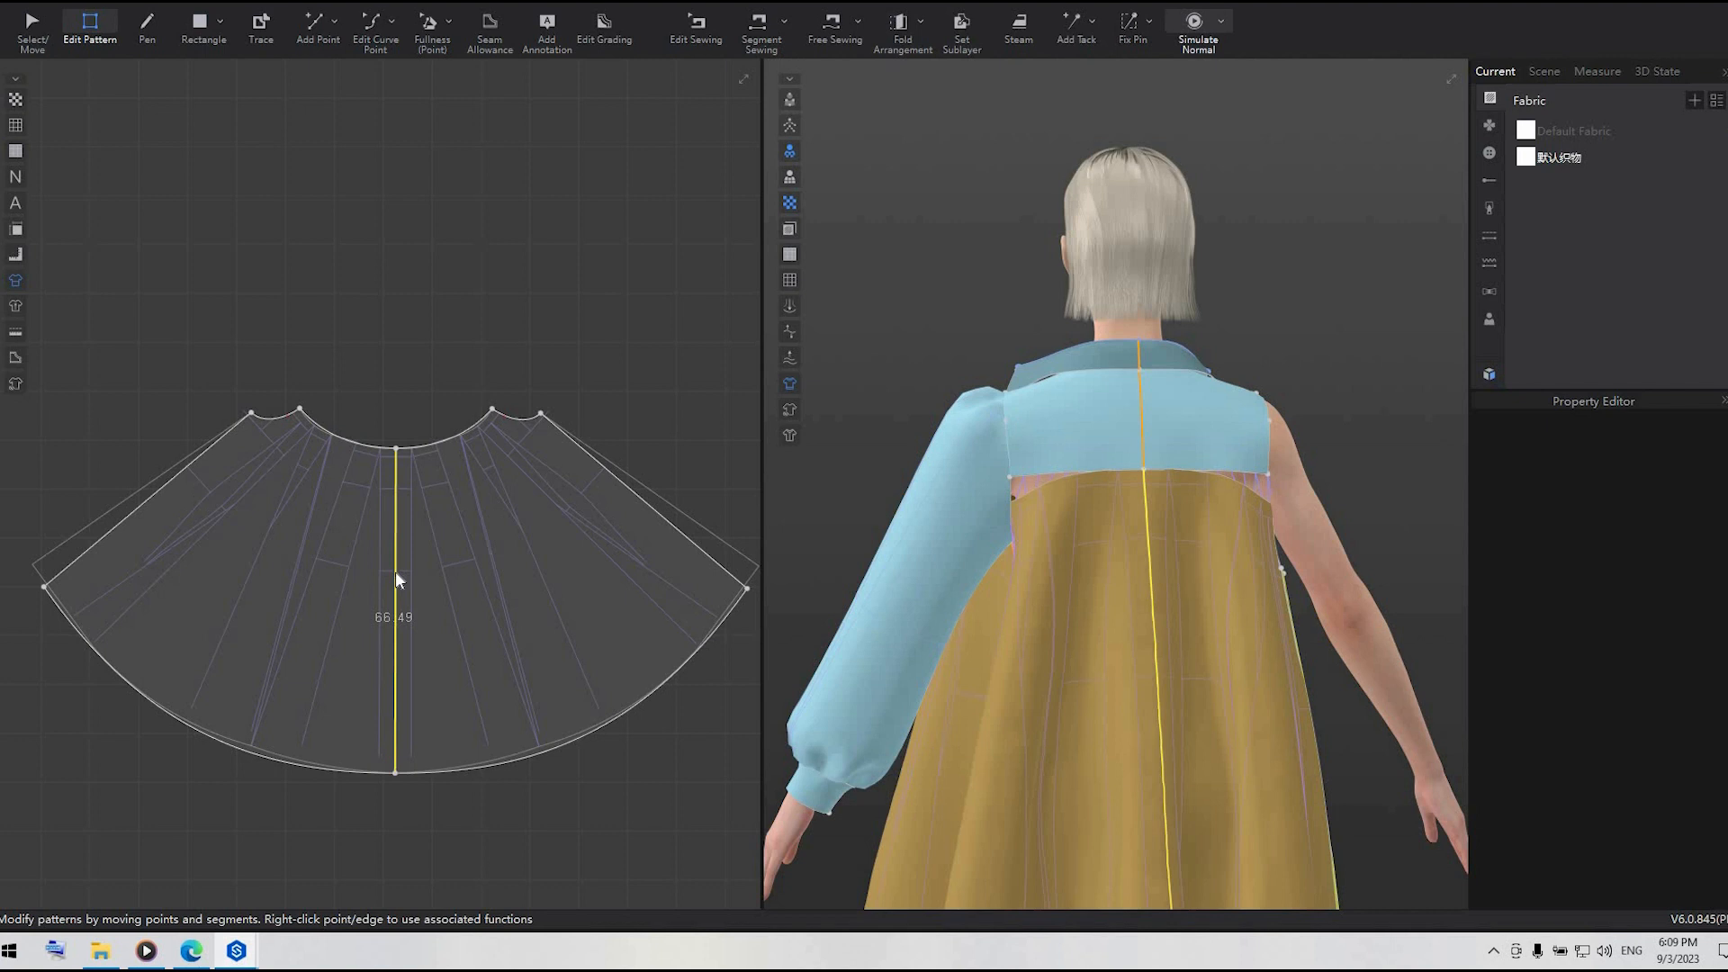
pyautogui.rightClick(396, 572)
pyautogui.click(429, 586)
# - Distribute 82 internal lines between the back panel's two side edges
pyautogui.click(184, 457)
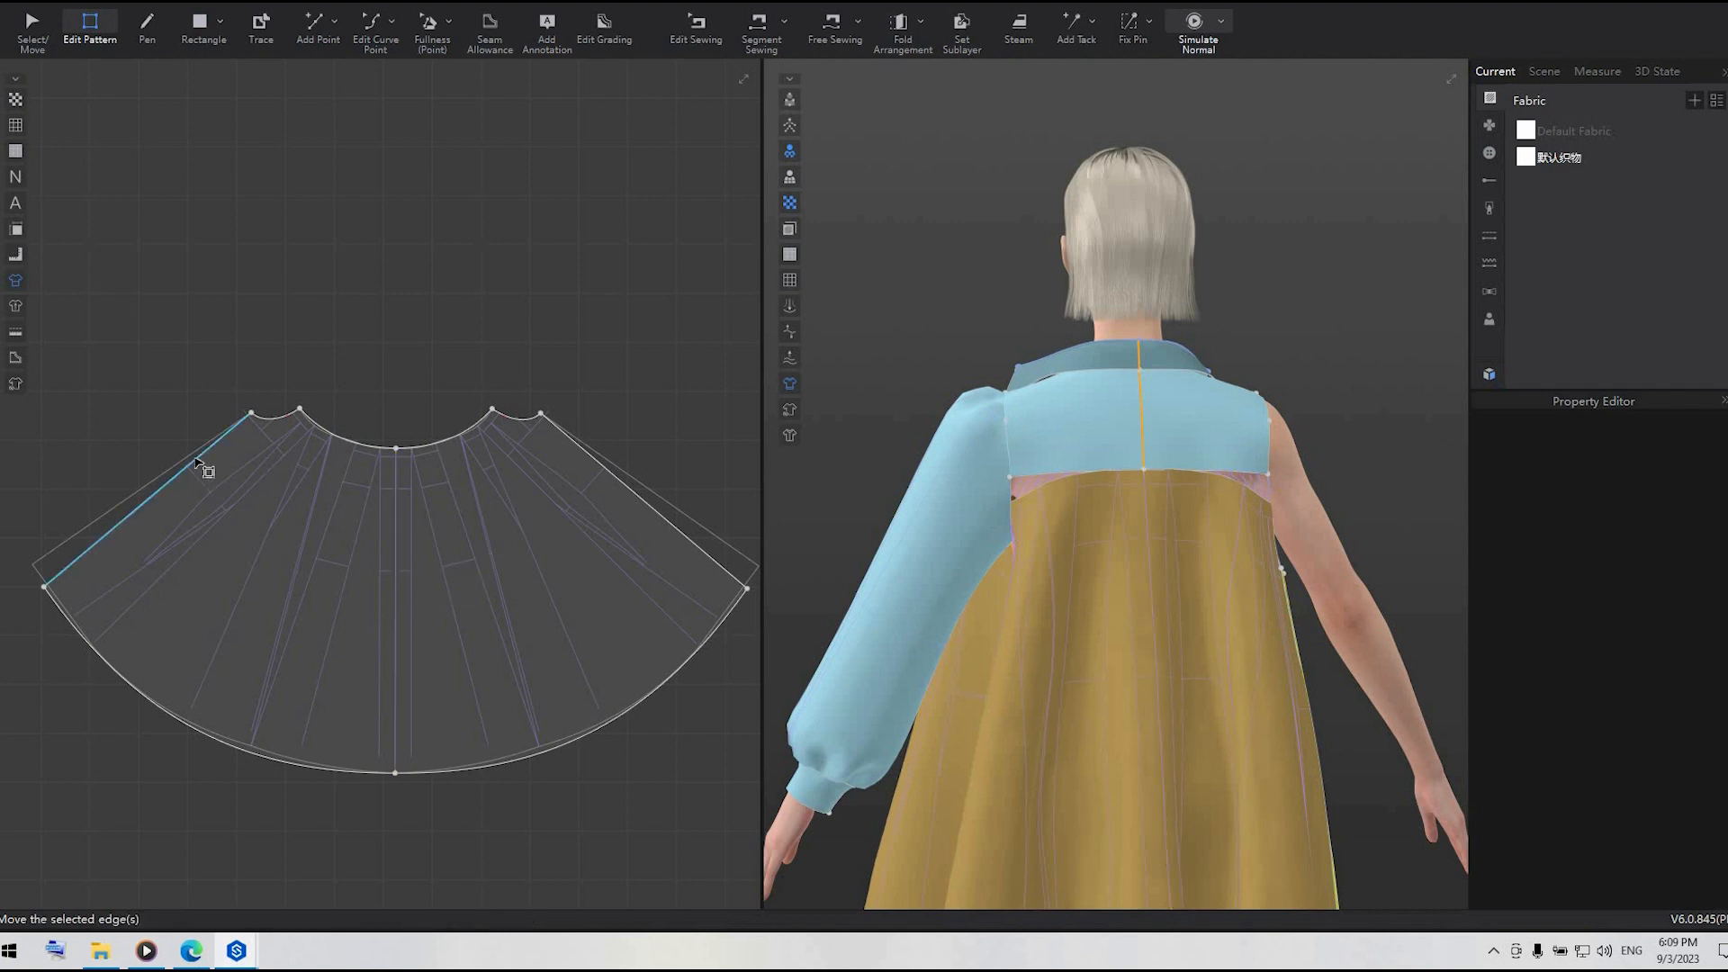
pyautogui.click(196, 462)
pyautogui.keyDown('shift'); pyautogui.click(604, 469); pyautogui.keyUp('shift')
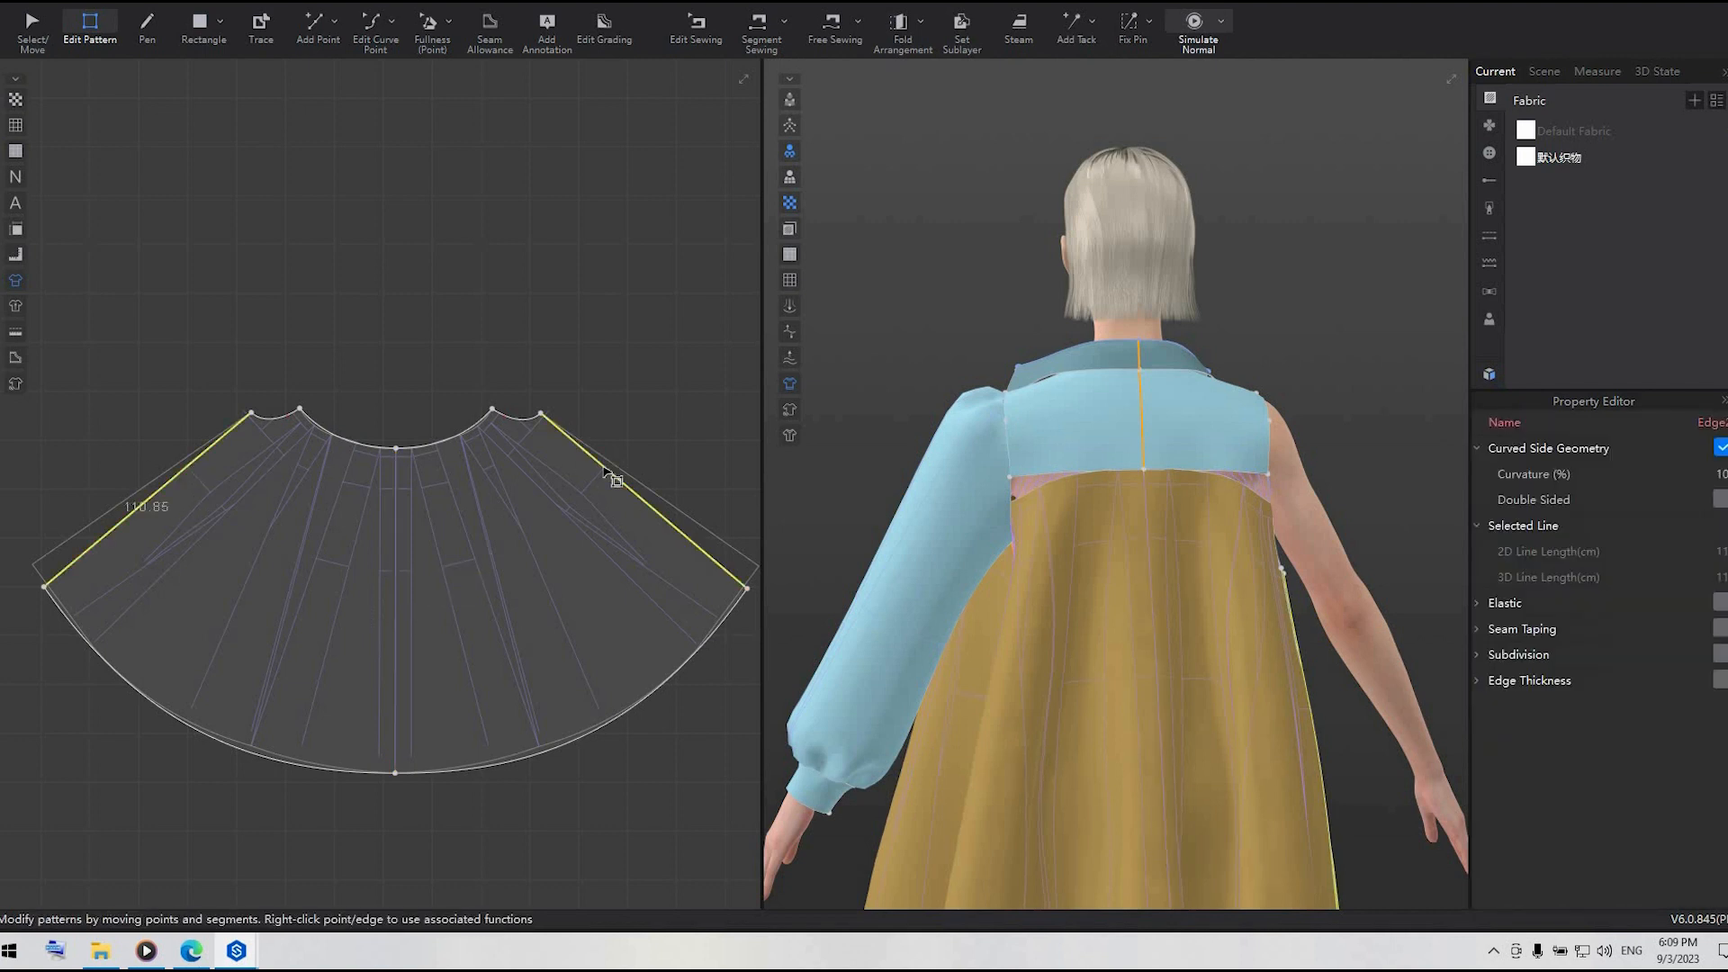
pyautogui.rightClick(602, 466)
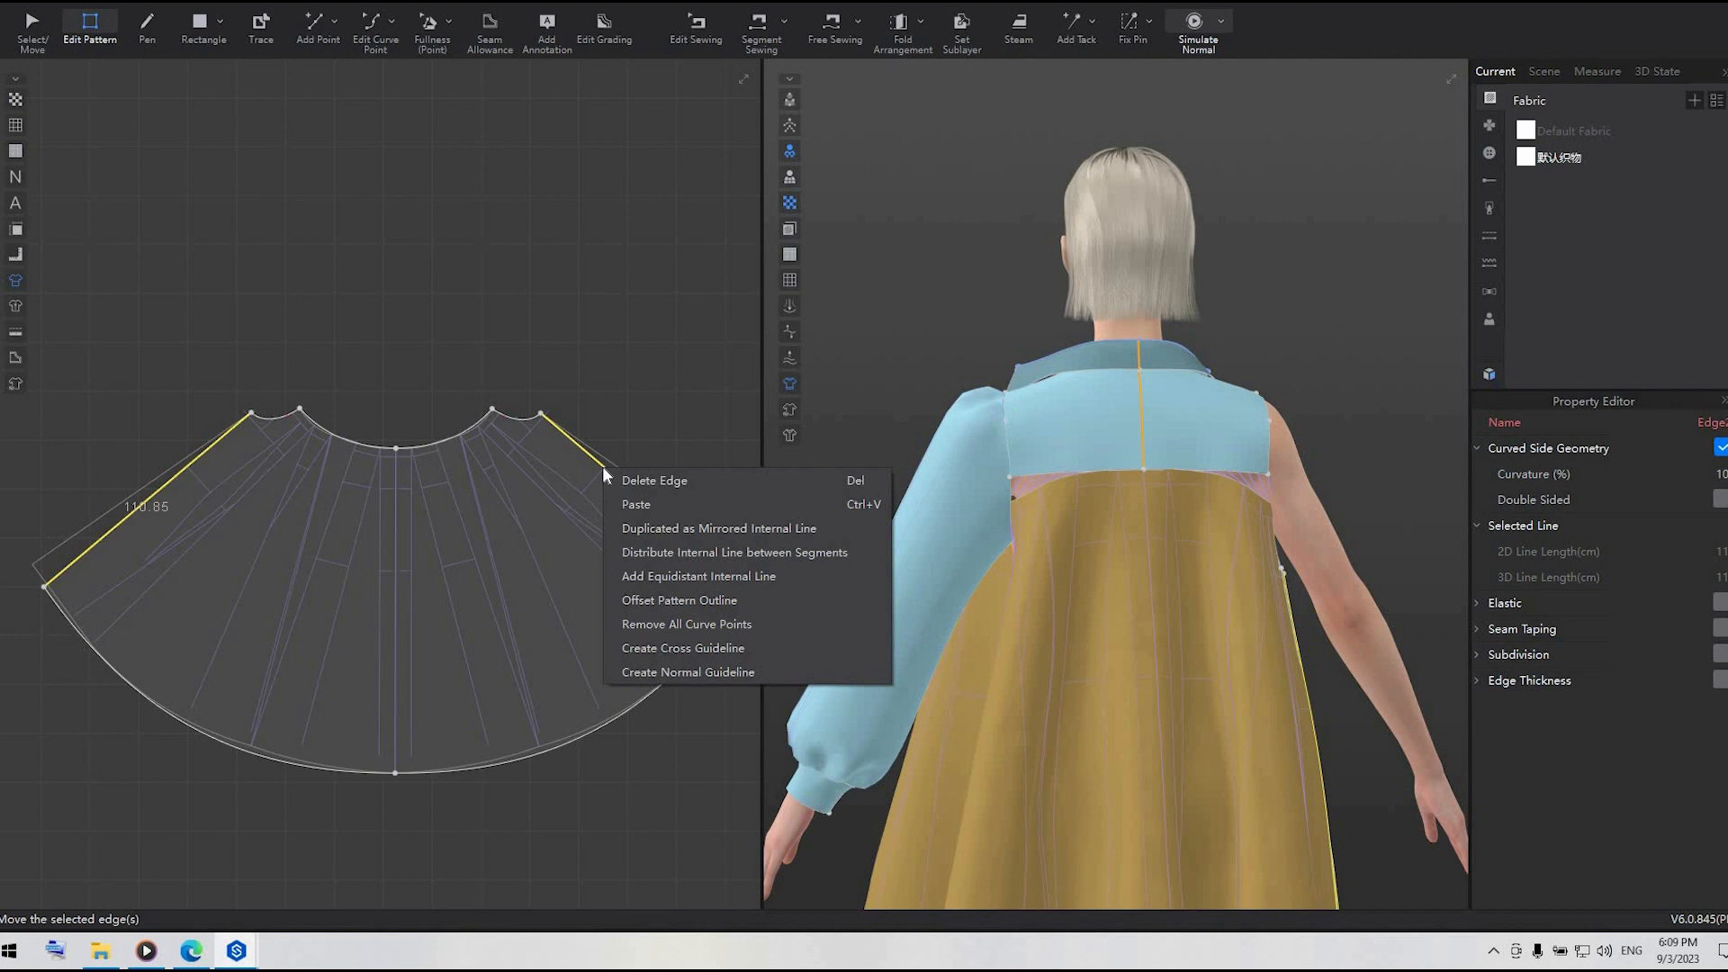
pyautogui.click(714, 553)
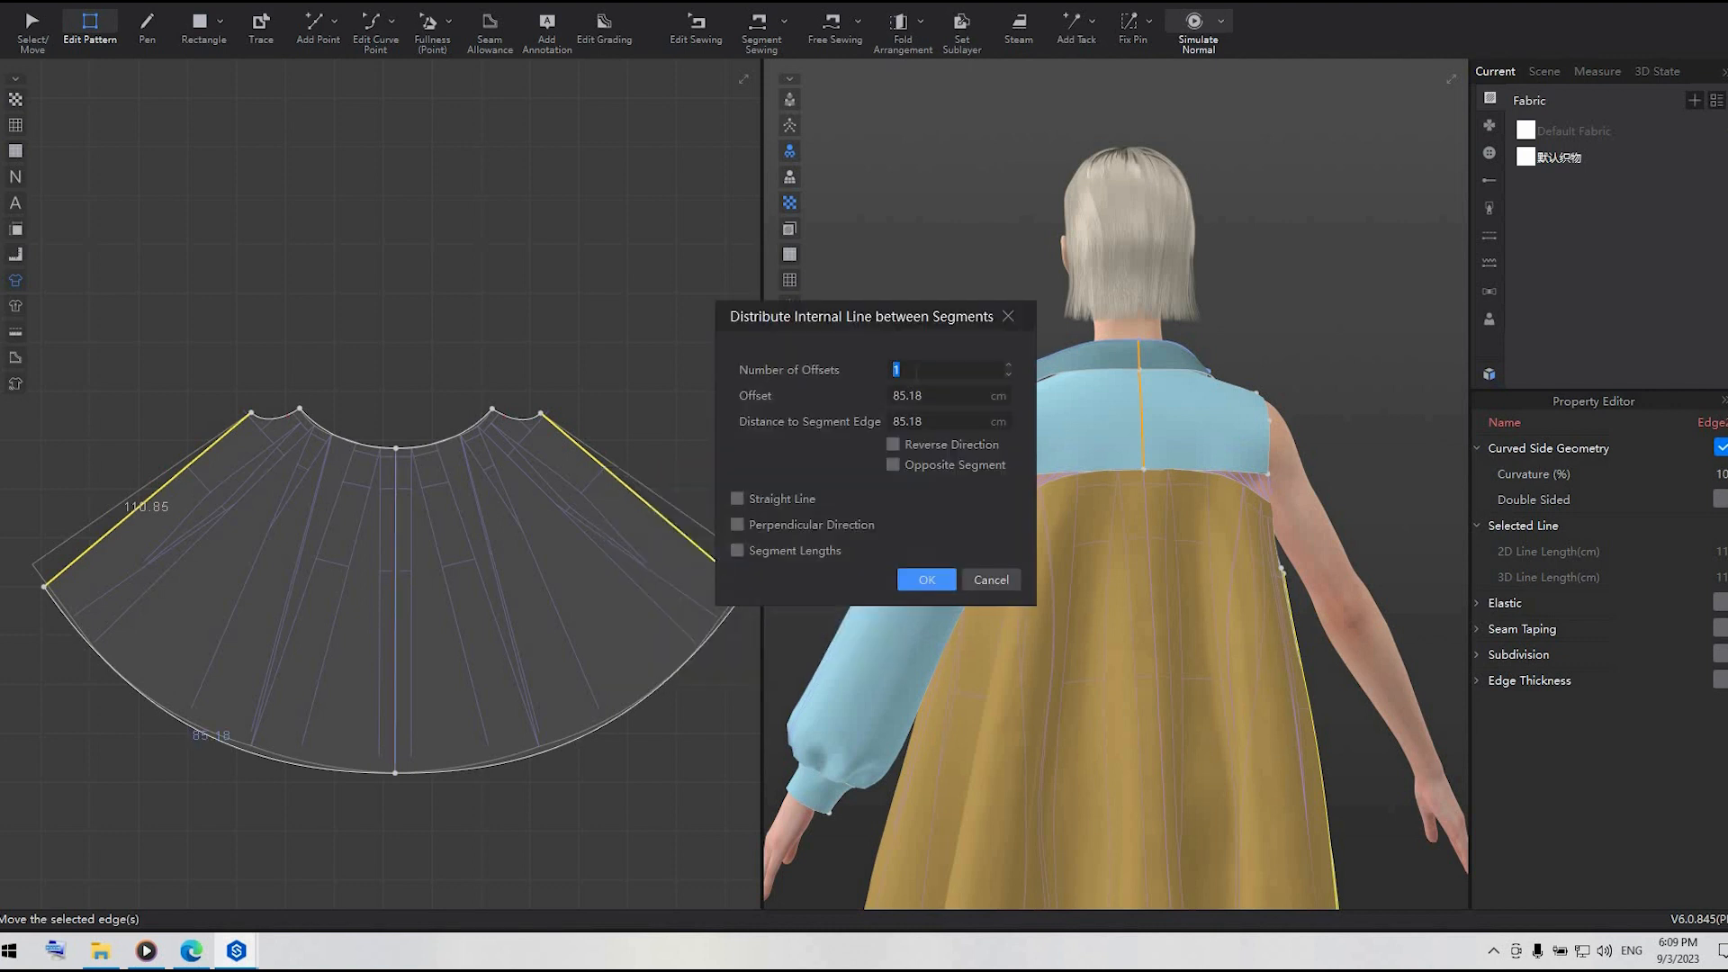
pyautogui.write('82')
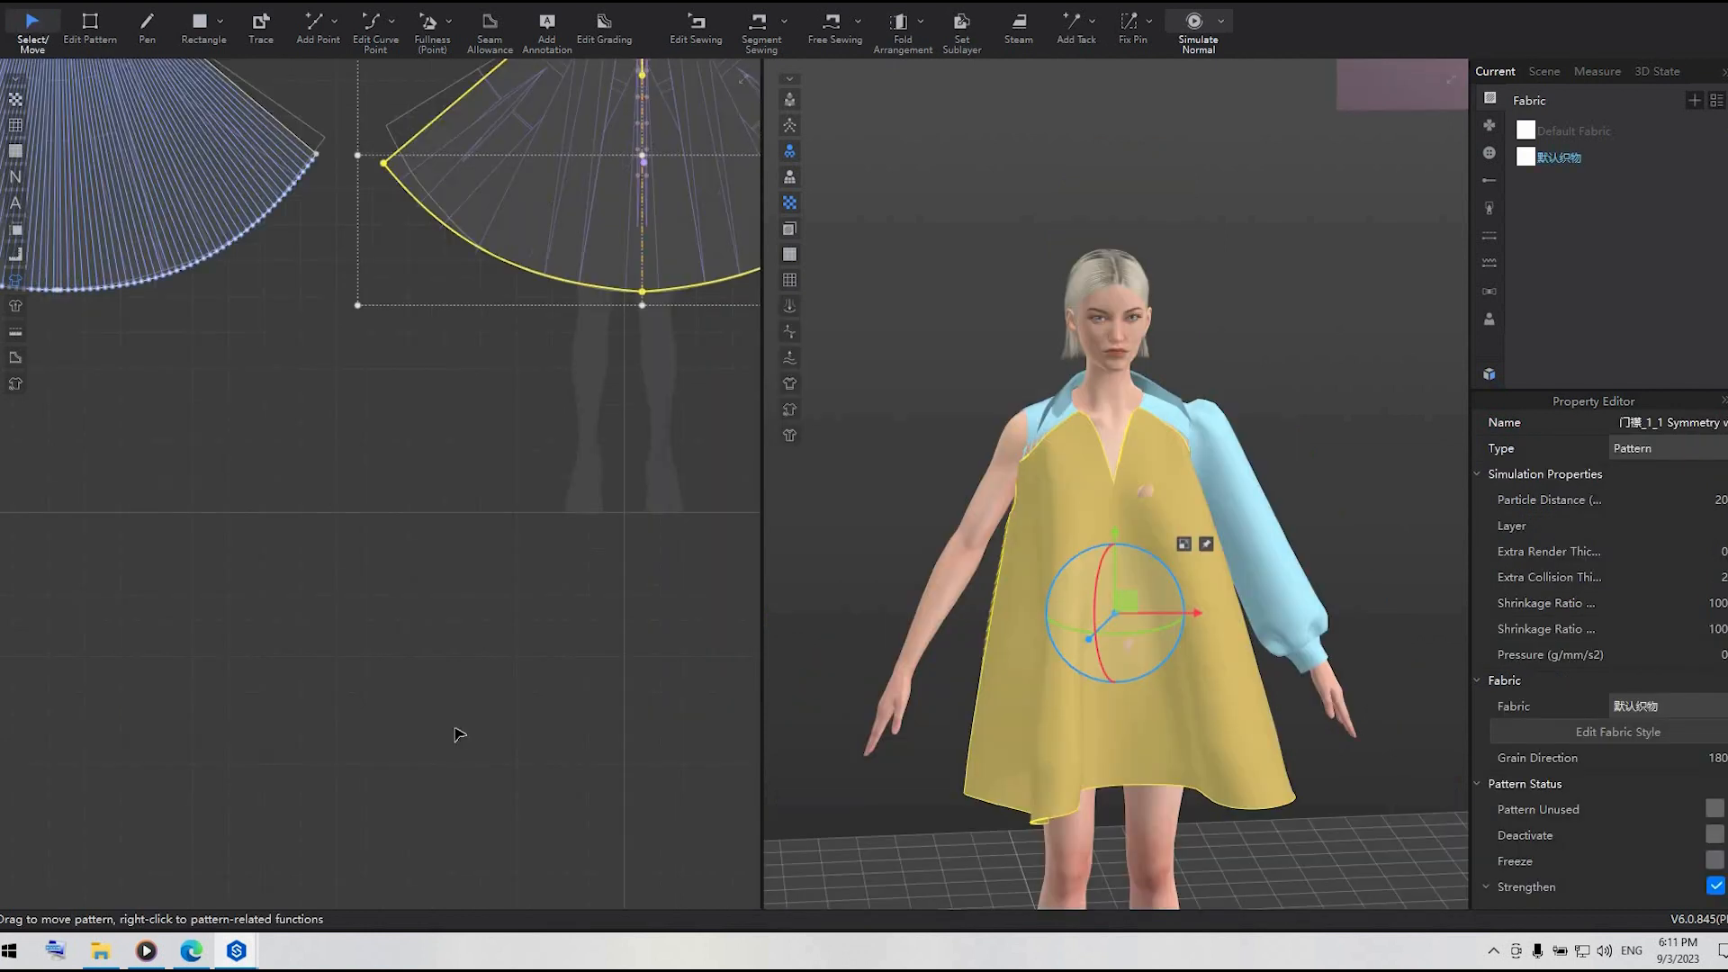
# - Distribute 80 internal lines between the front panel's two side edges
pyautogui.click(90, 26)
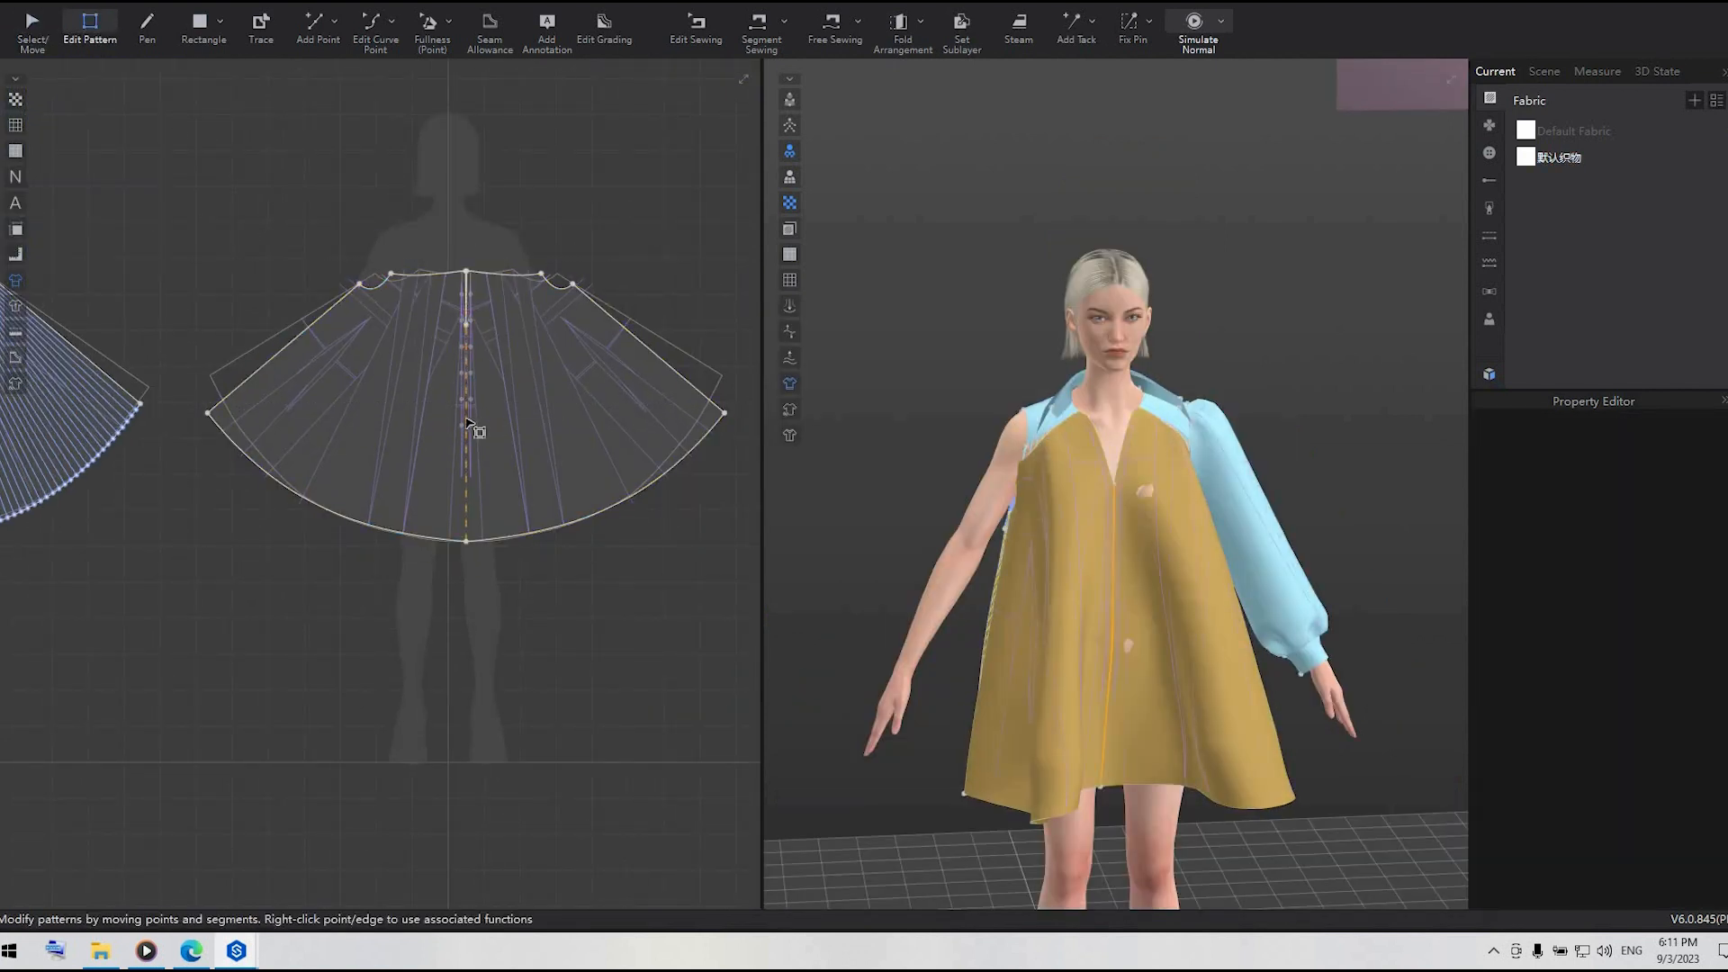
pyautogui.click(468, 430)
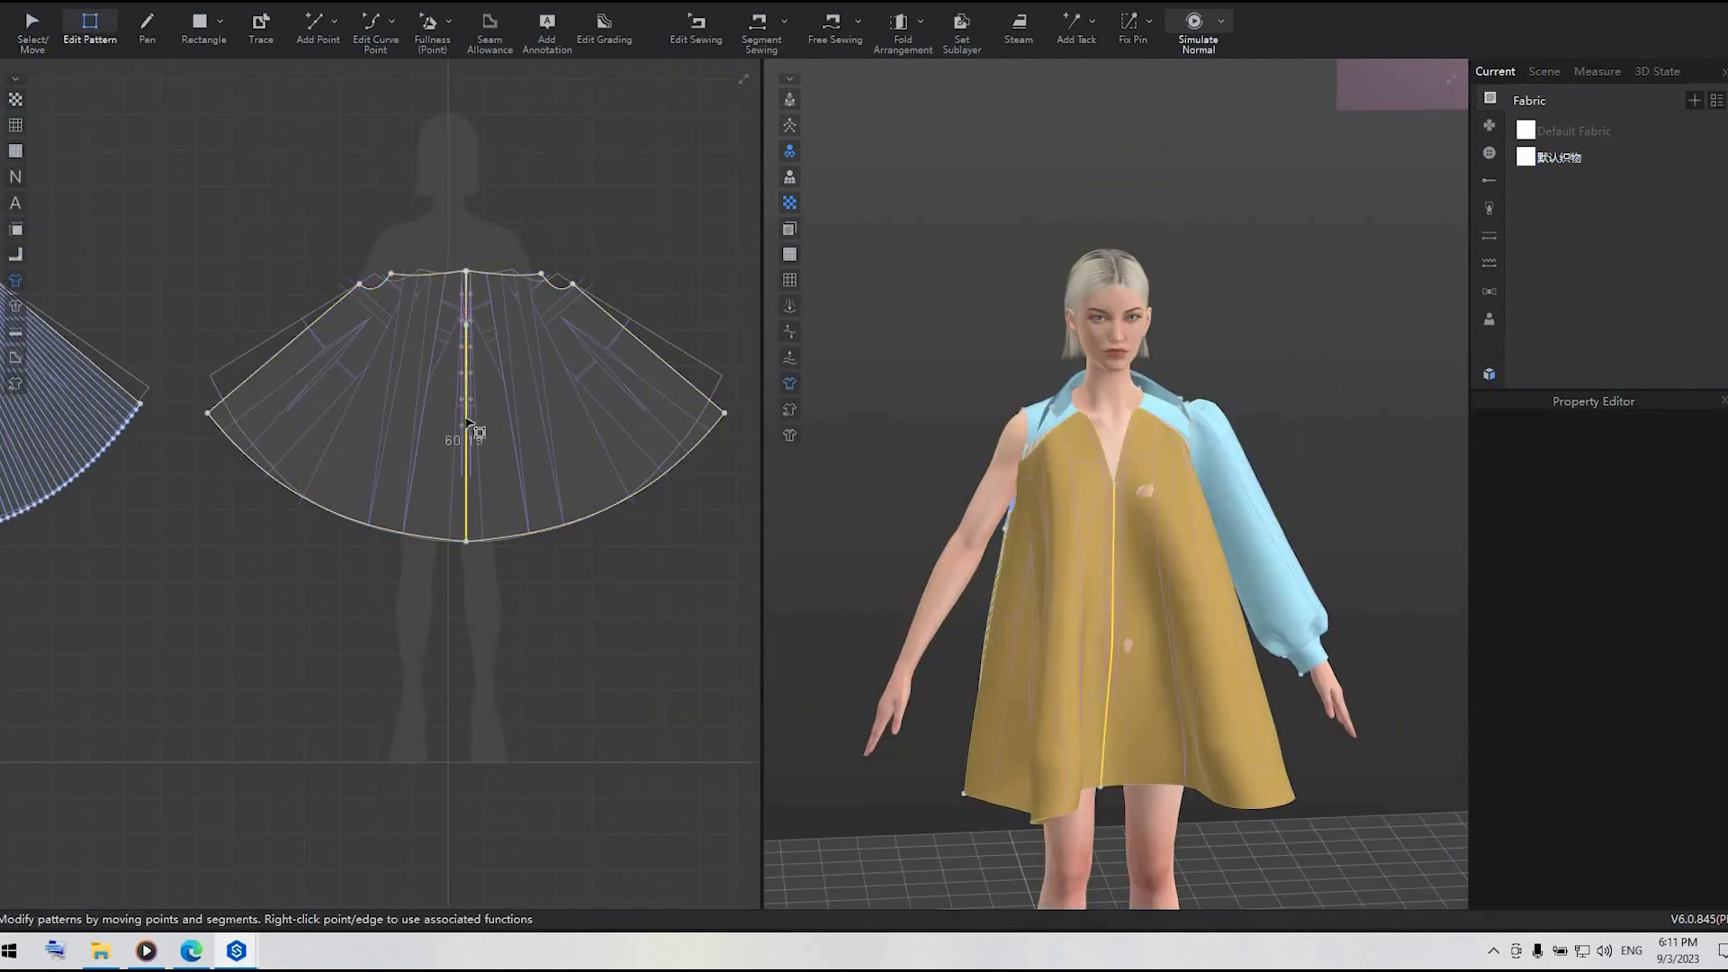
pyautogui.click(329, 313)
pyautogui.keyDown('shift'); pyautogui.click(662, 361); pyautogui.keyUp('shift')
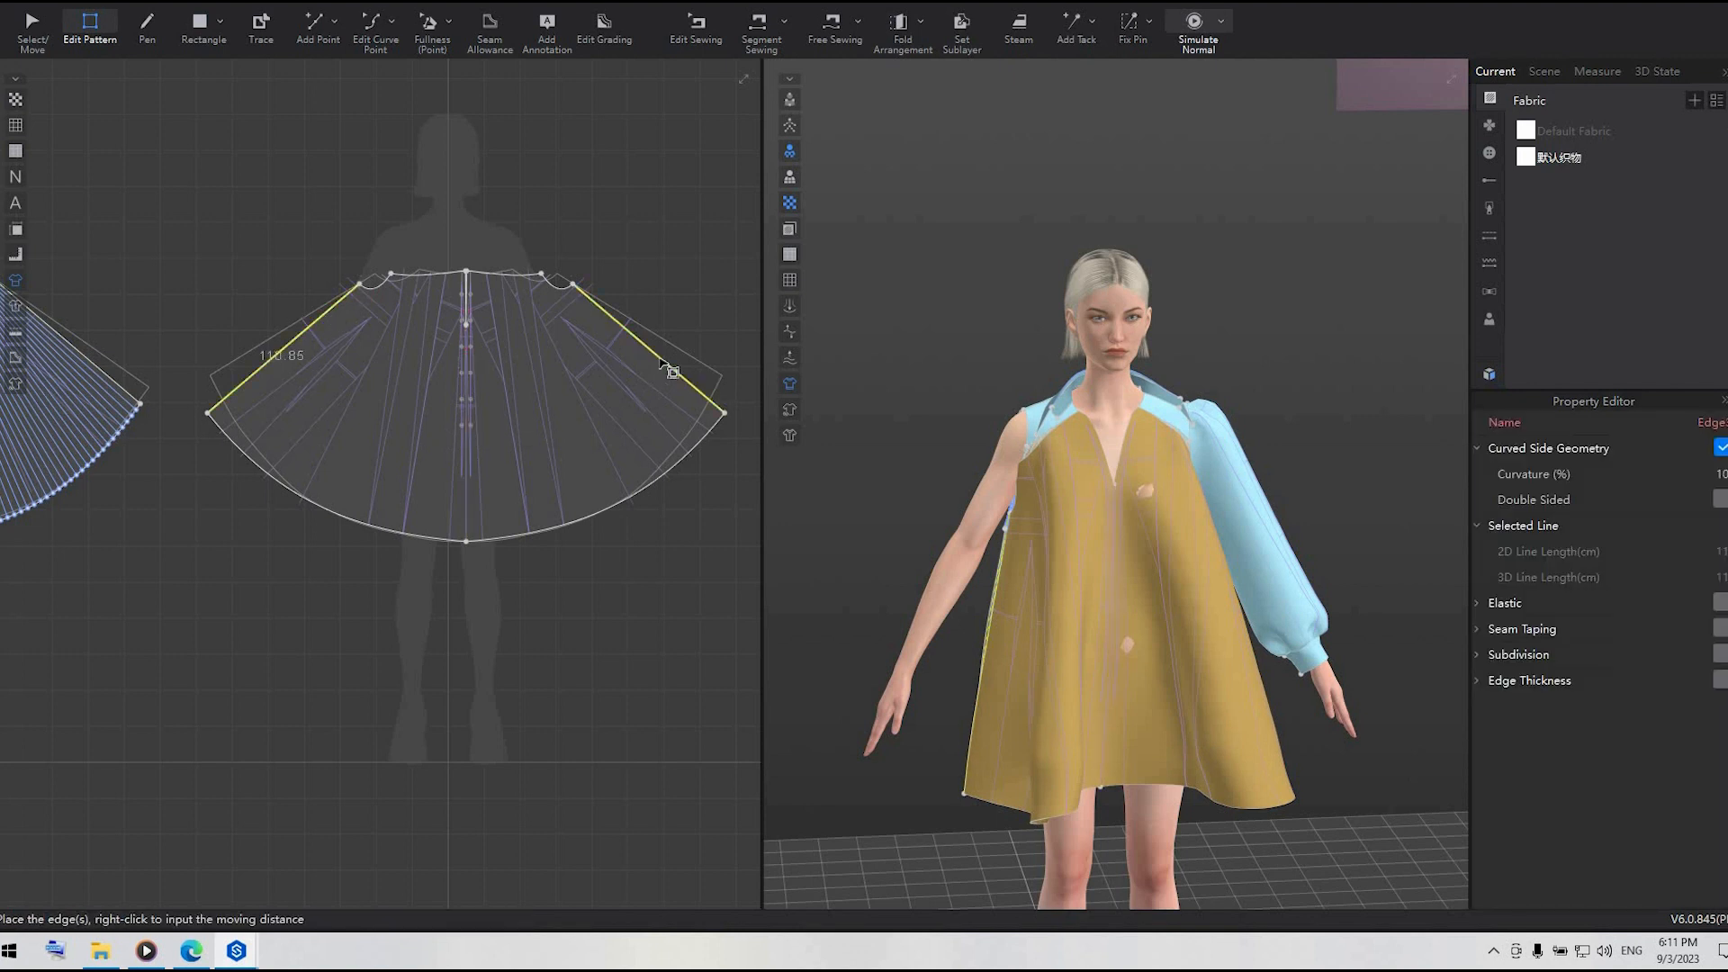
pyautogui.rightClick(663, 360)
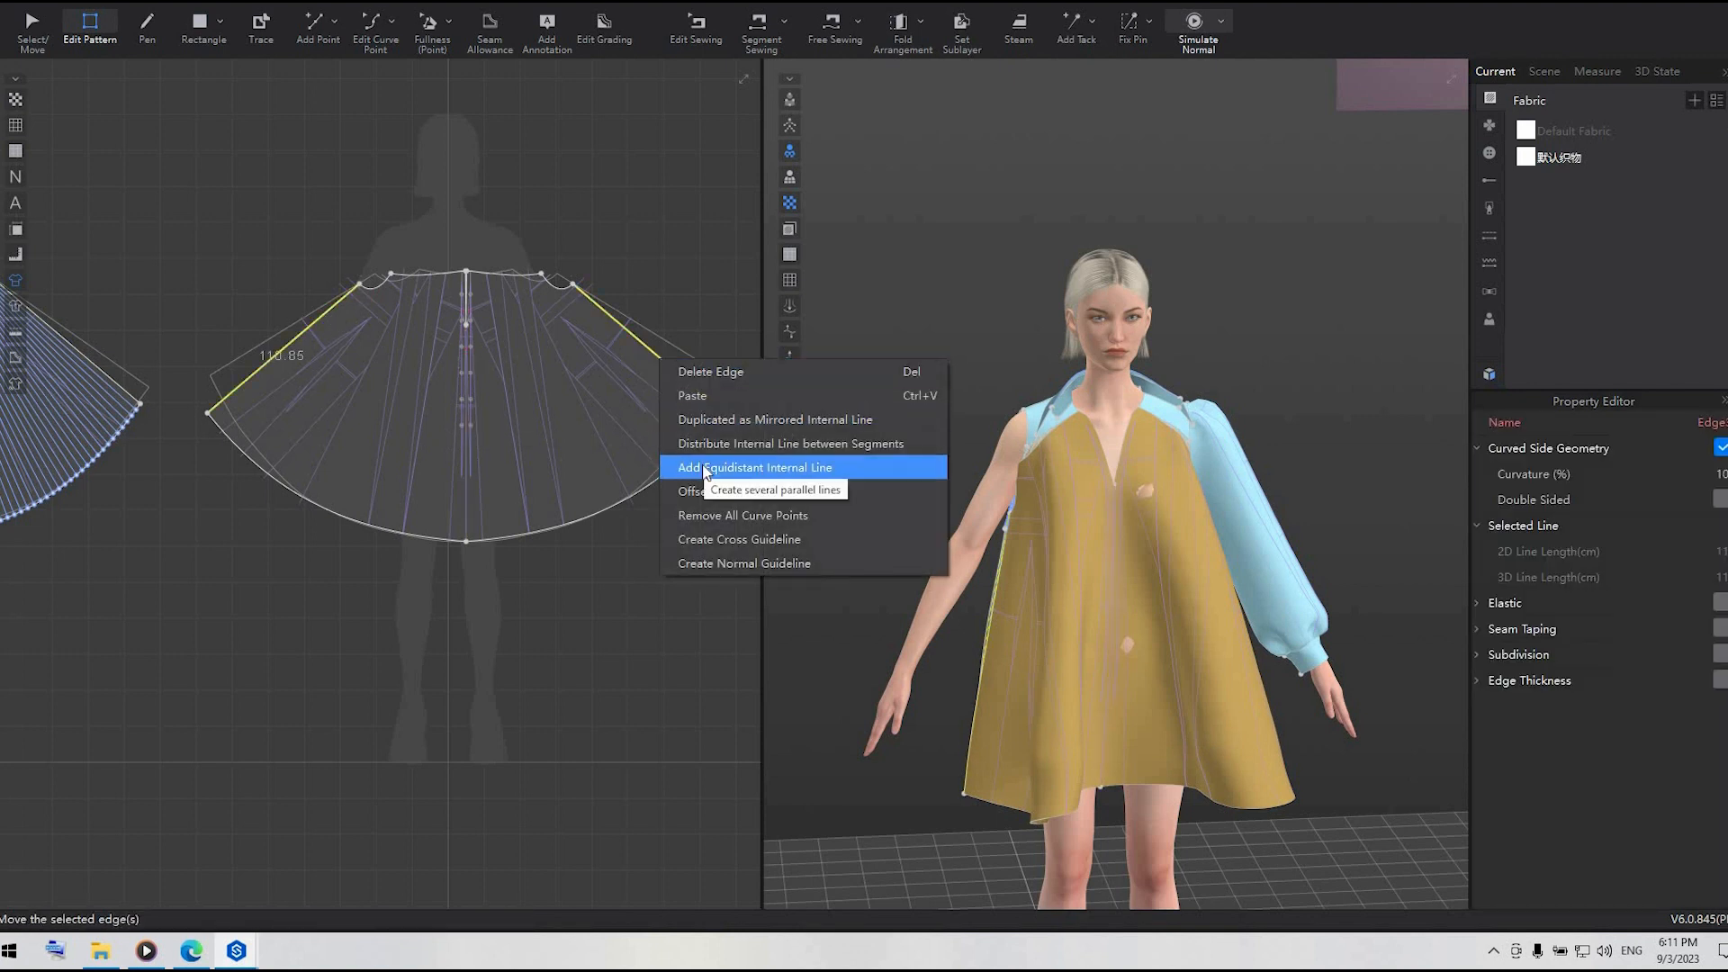
pyautogui.click(705, 443)
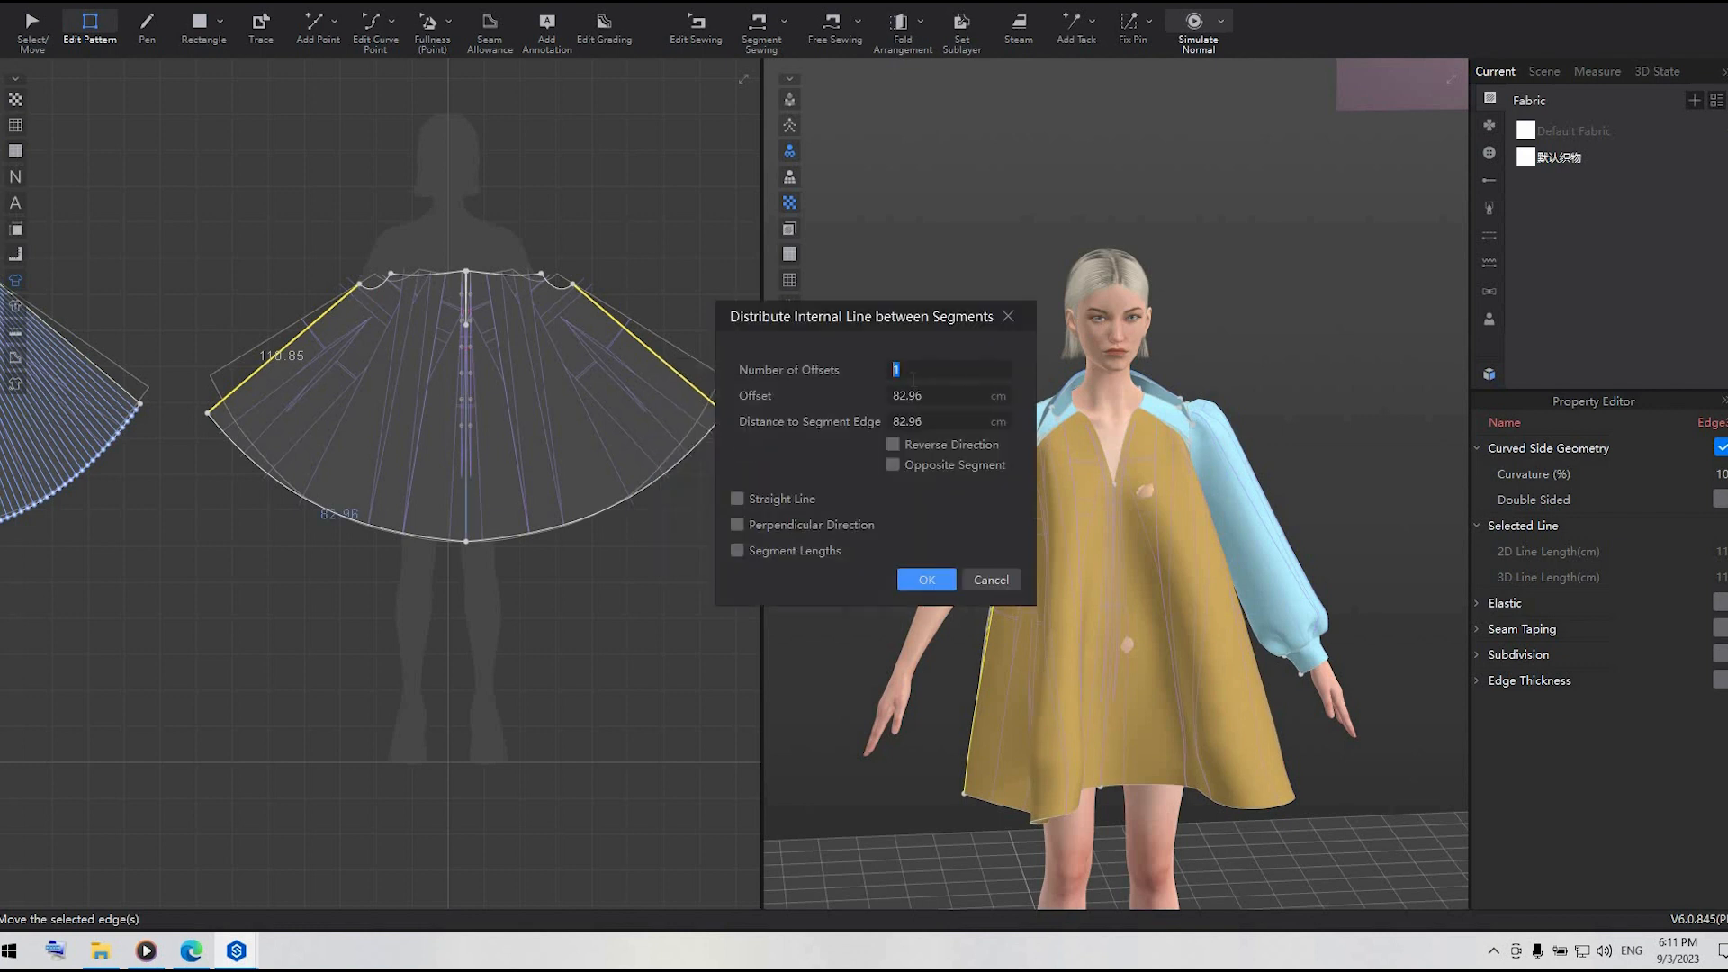
pyautogui.write('82')
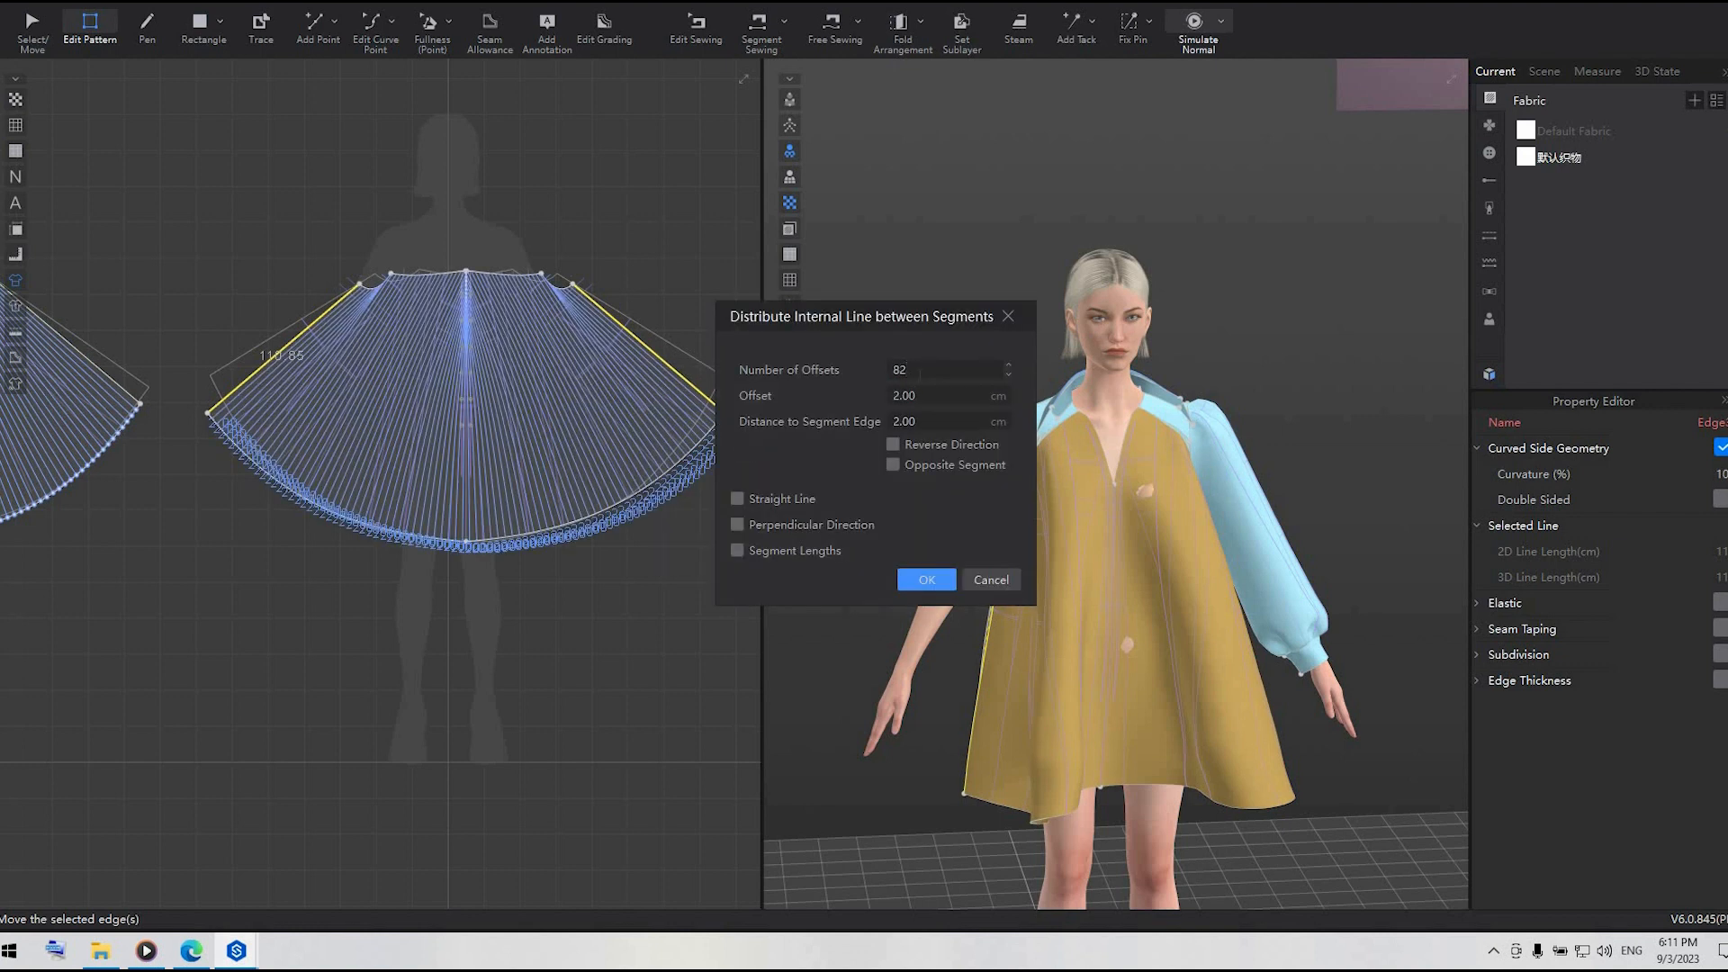
pyautogui.press('BackSpace')
pyautogui.write('1')
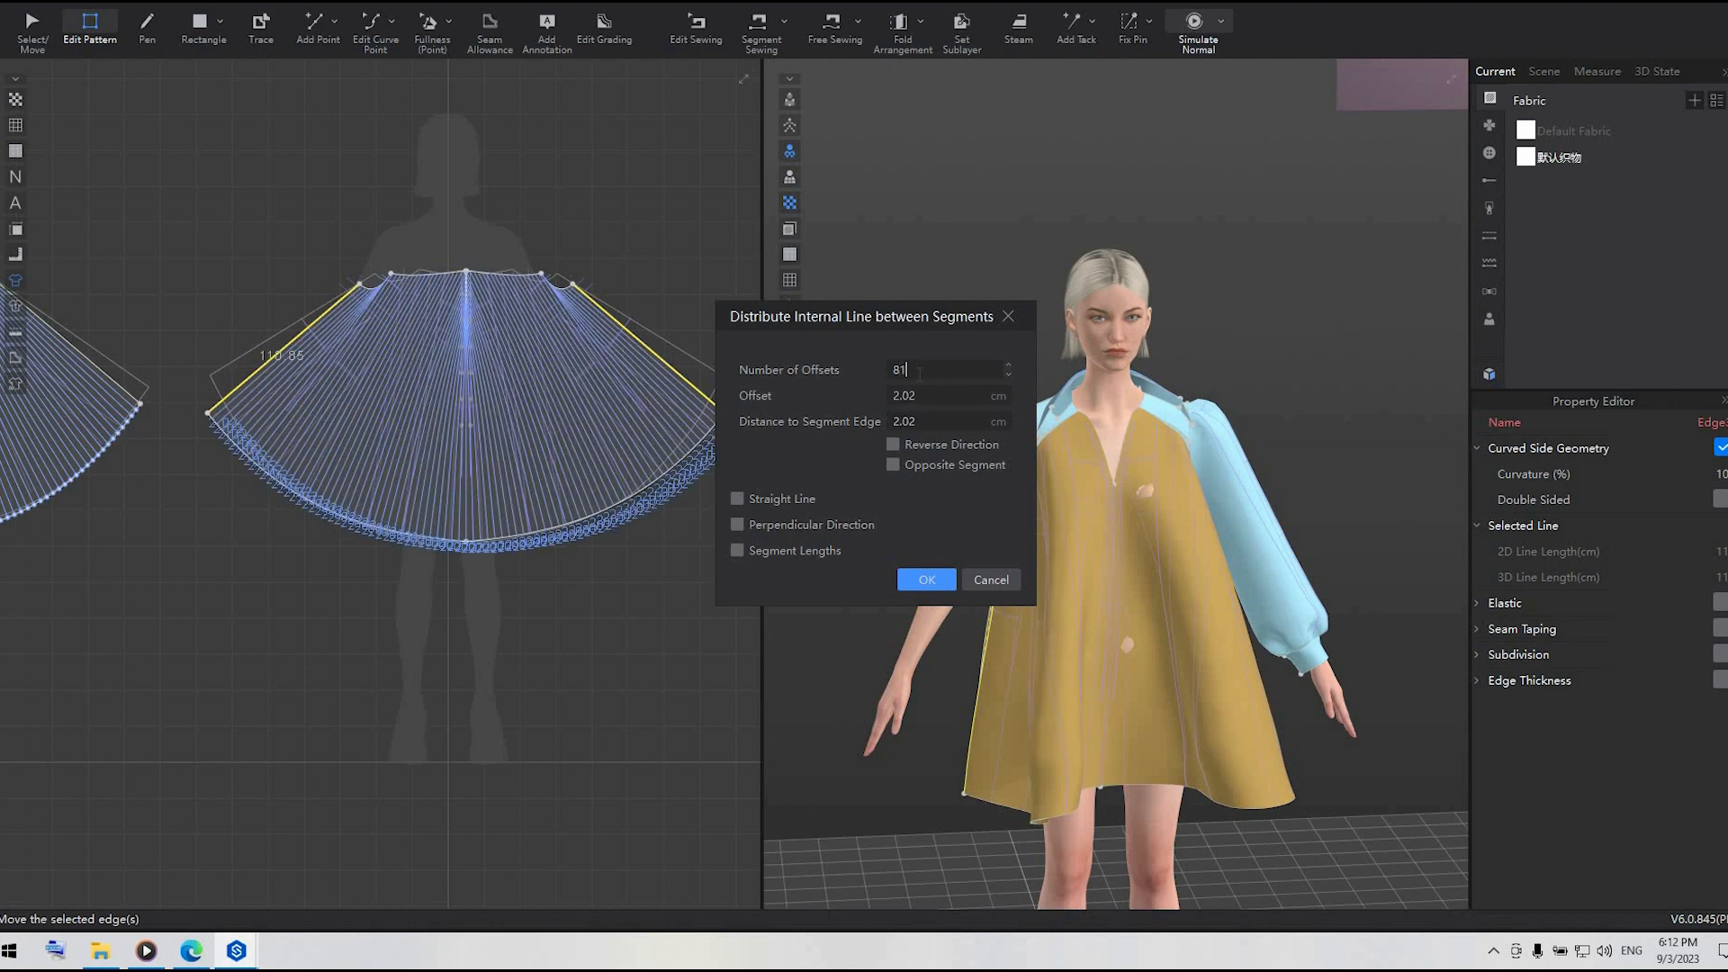
pyautogui.press('BackSpace')
pyautogui.write('0')
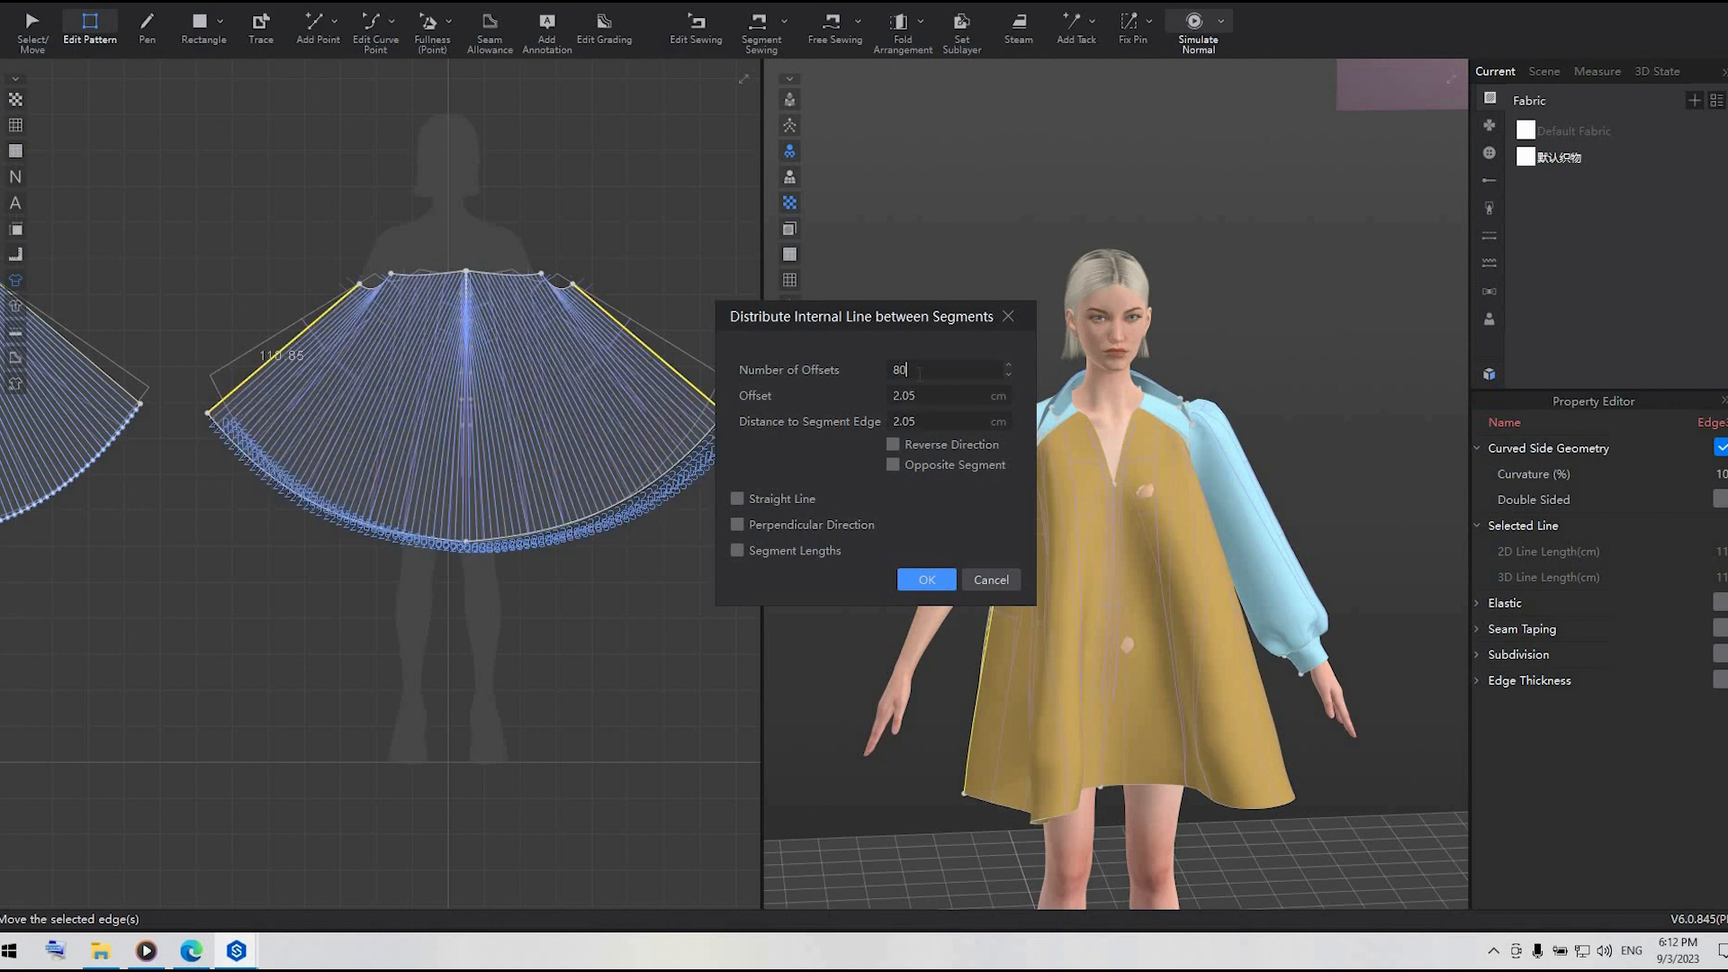
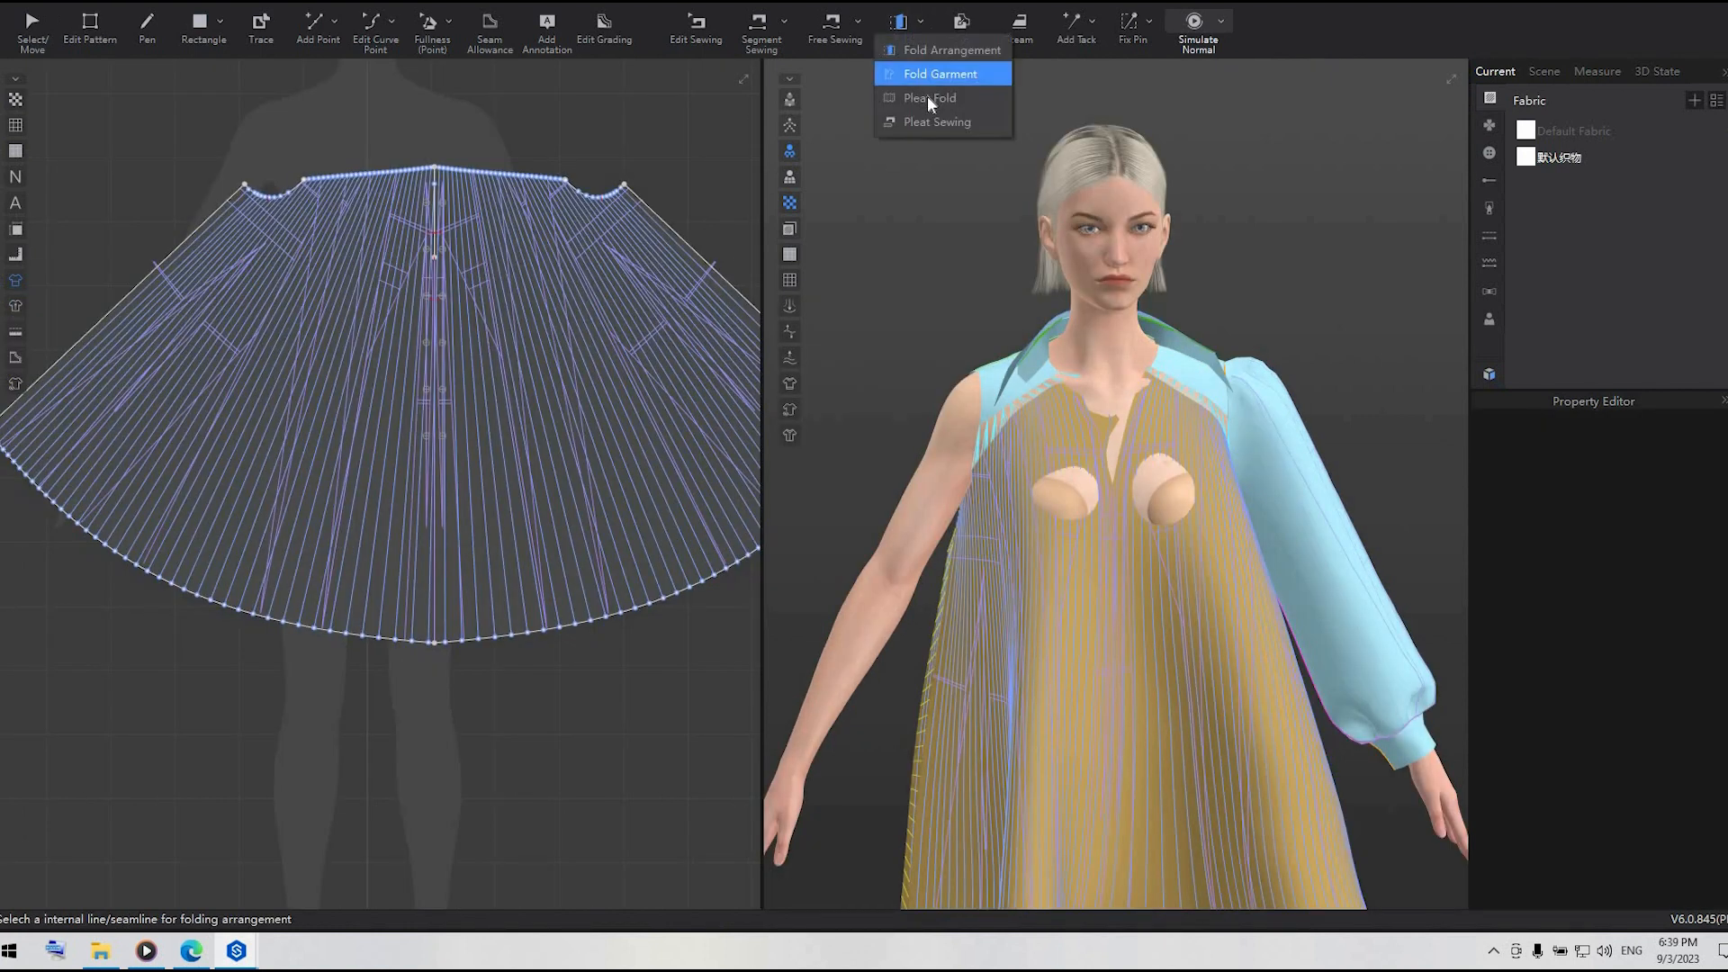
# - Apply Pleat Fold with accordion pleats across the front panel's internal lines, from one side edge to the other
pyautogui.click(927, 96)
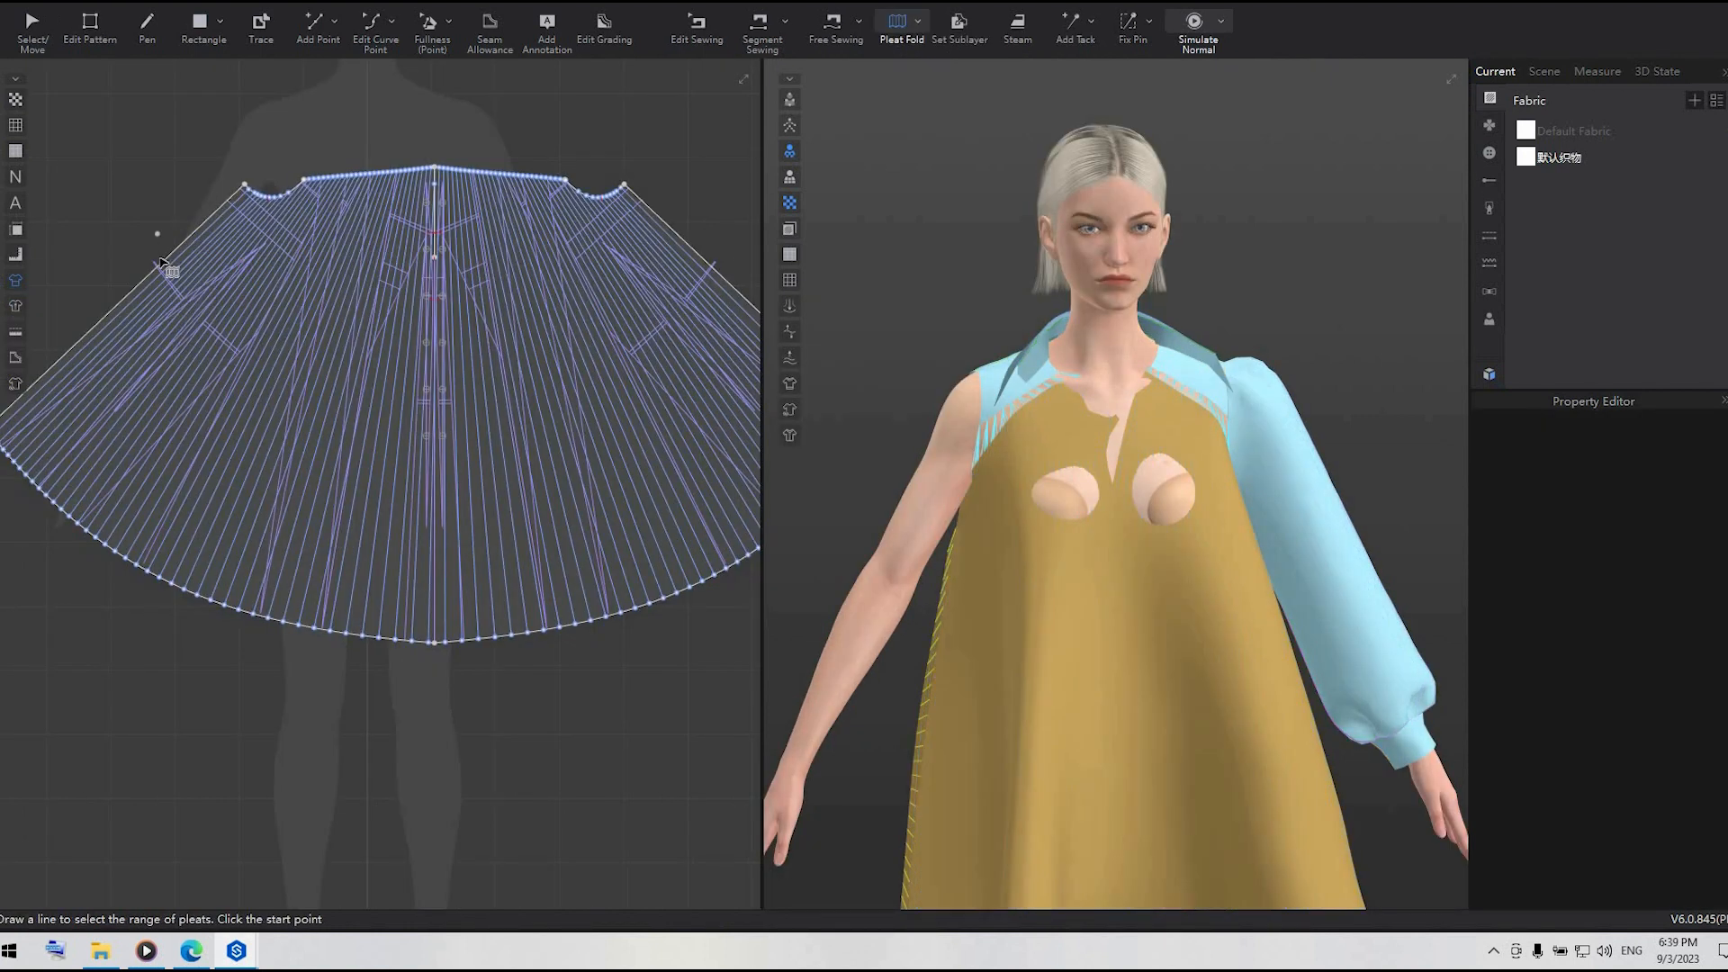
pyautogui.click(160, 266)
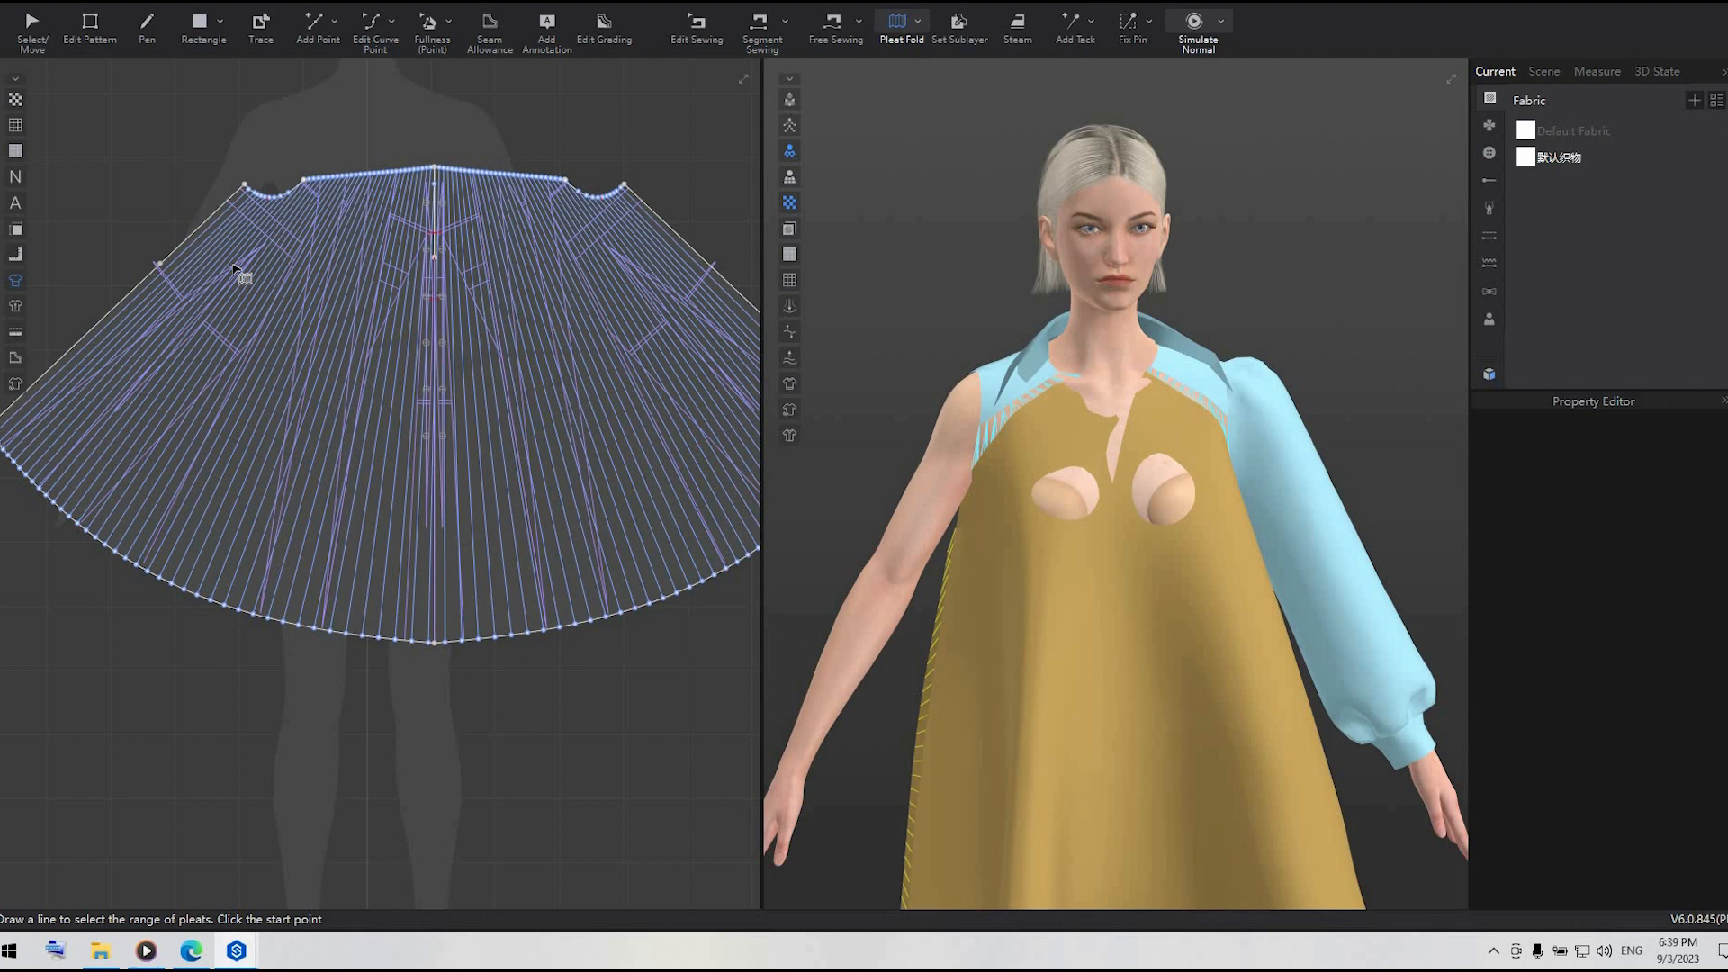
pyautogui.doubleClick(706, 260)
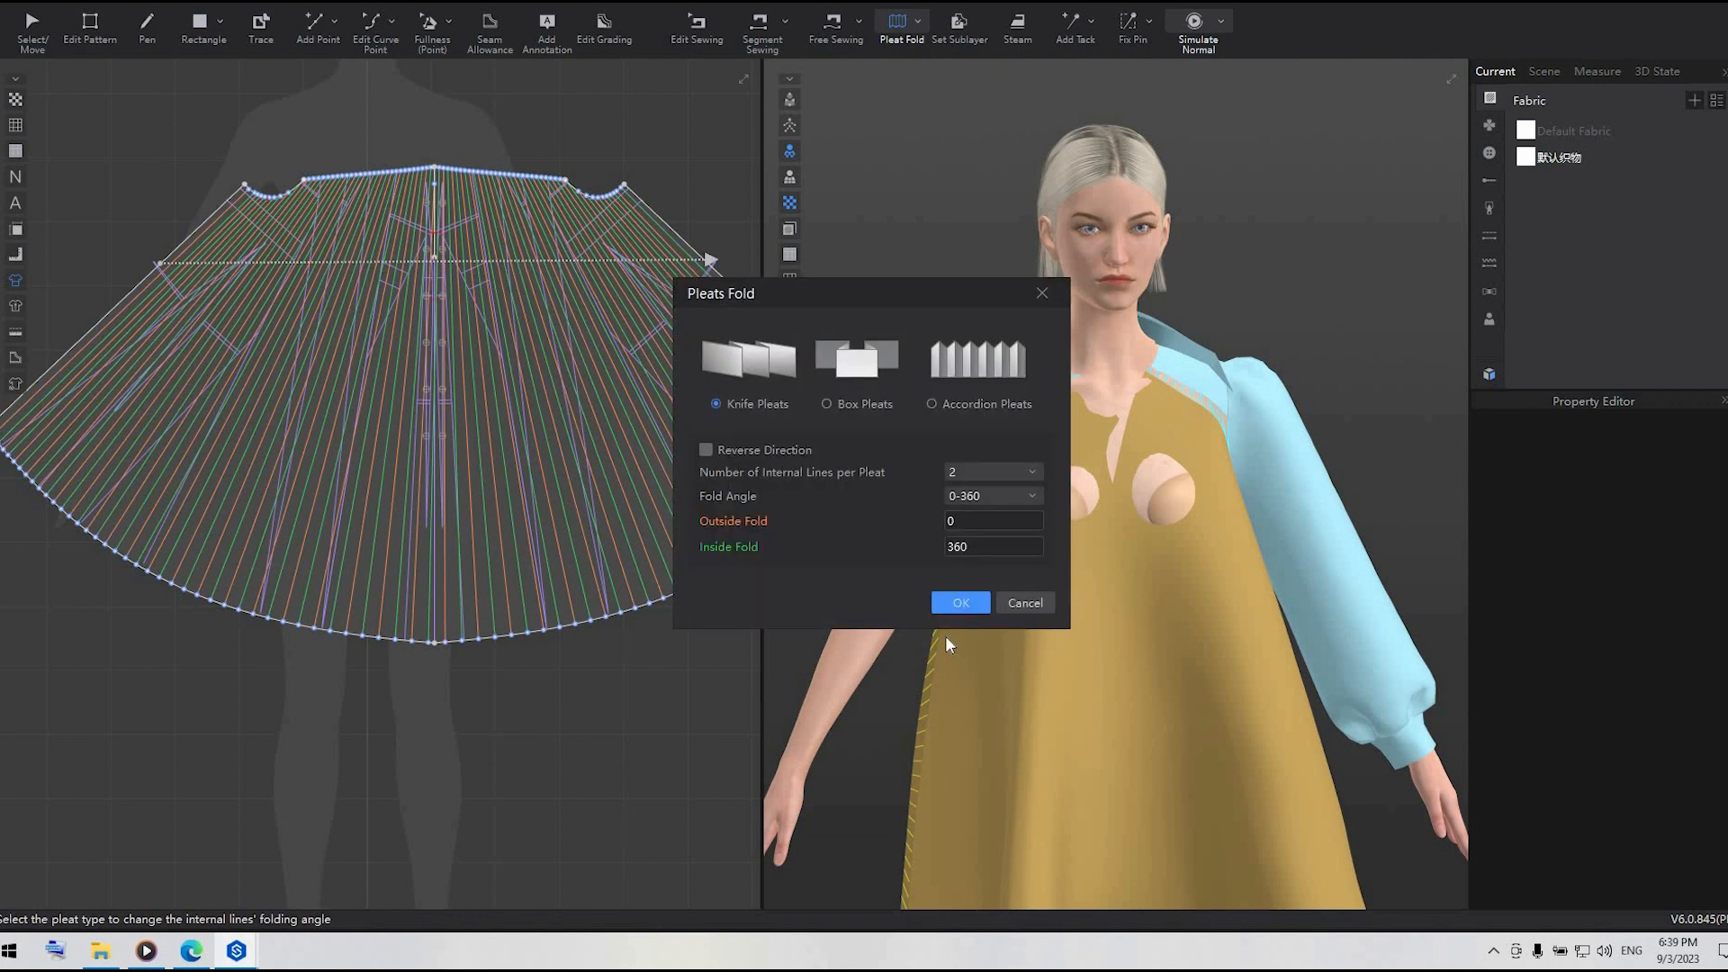
pyautogui.click(932, 404)
pyautogui.press('Return')
# - Examine the side edges of the front and back panels and how they meet on the avatar's side
pyautogui.scroll(-5, 549, 772)
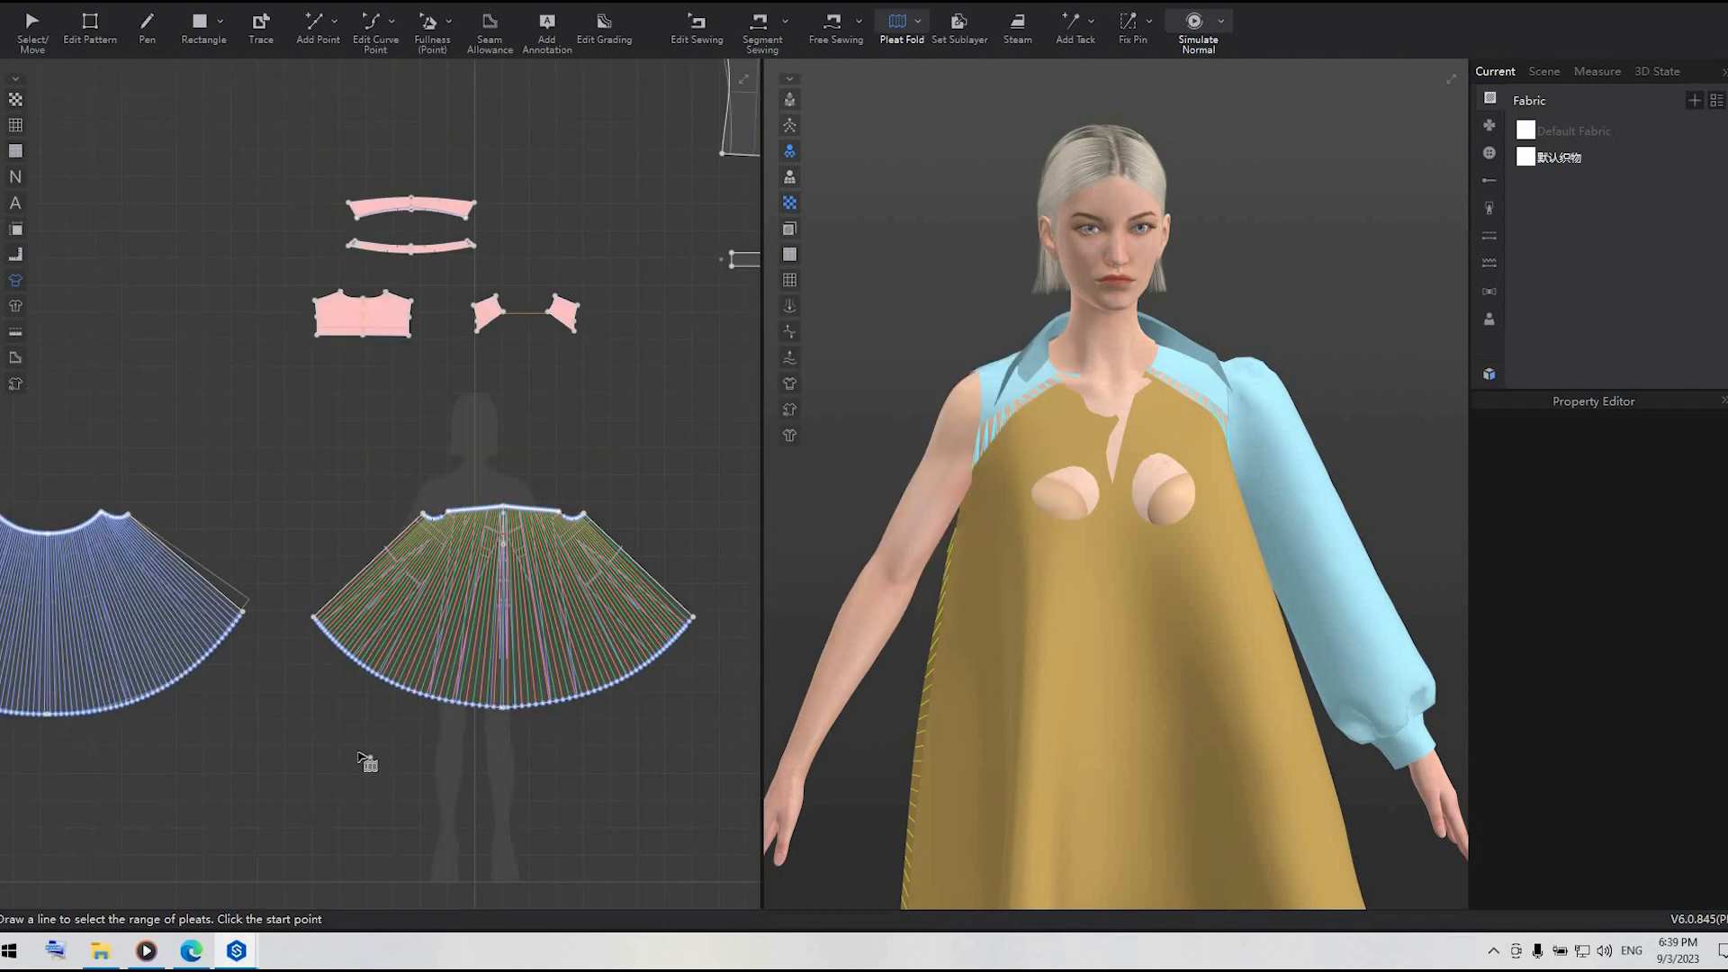
pyautogui.moveTo(240, 664); pyautogui.dragTo(410, 514, button='middle')
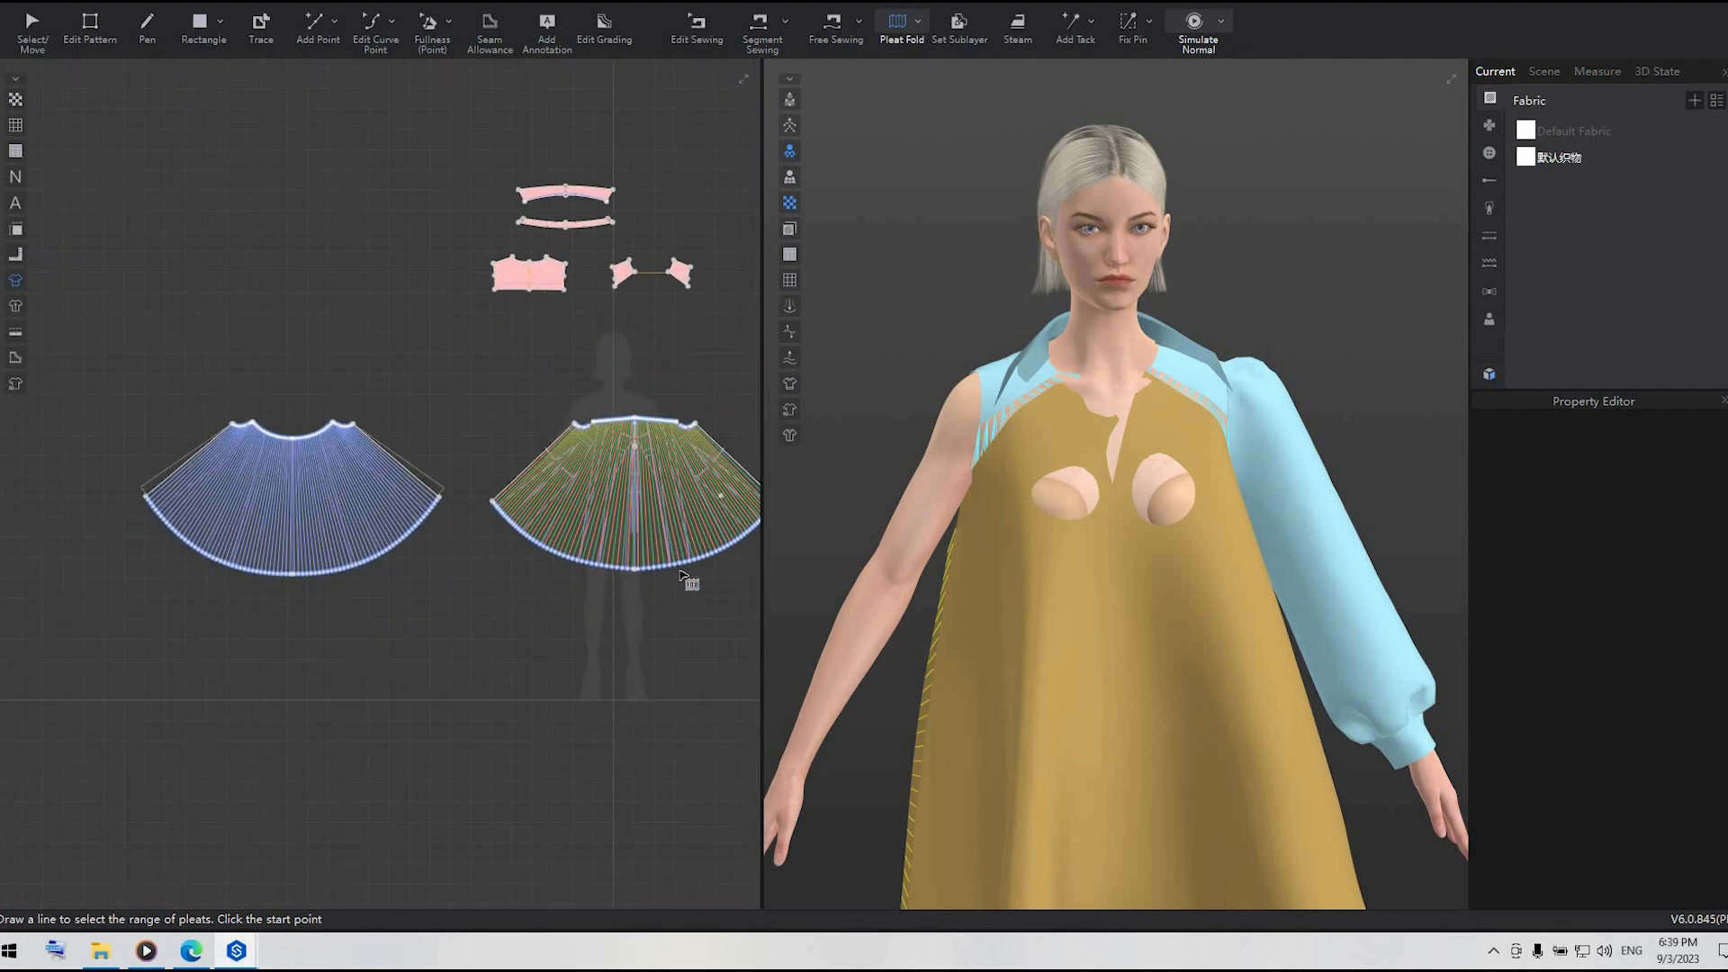
pyautogui.scroll(3, 567, 611)
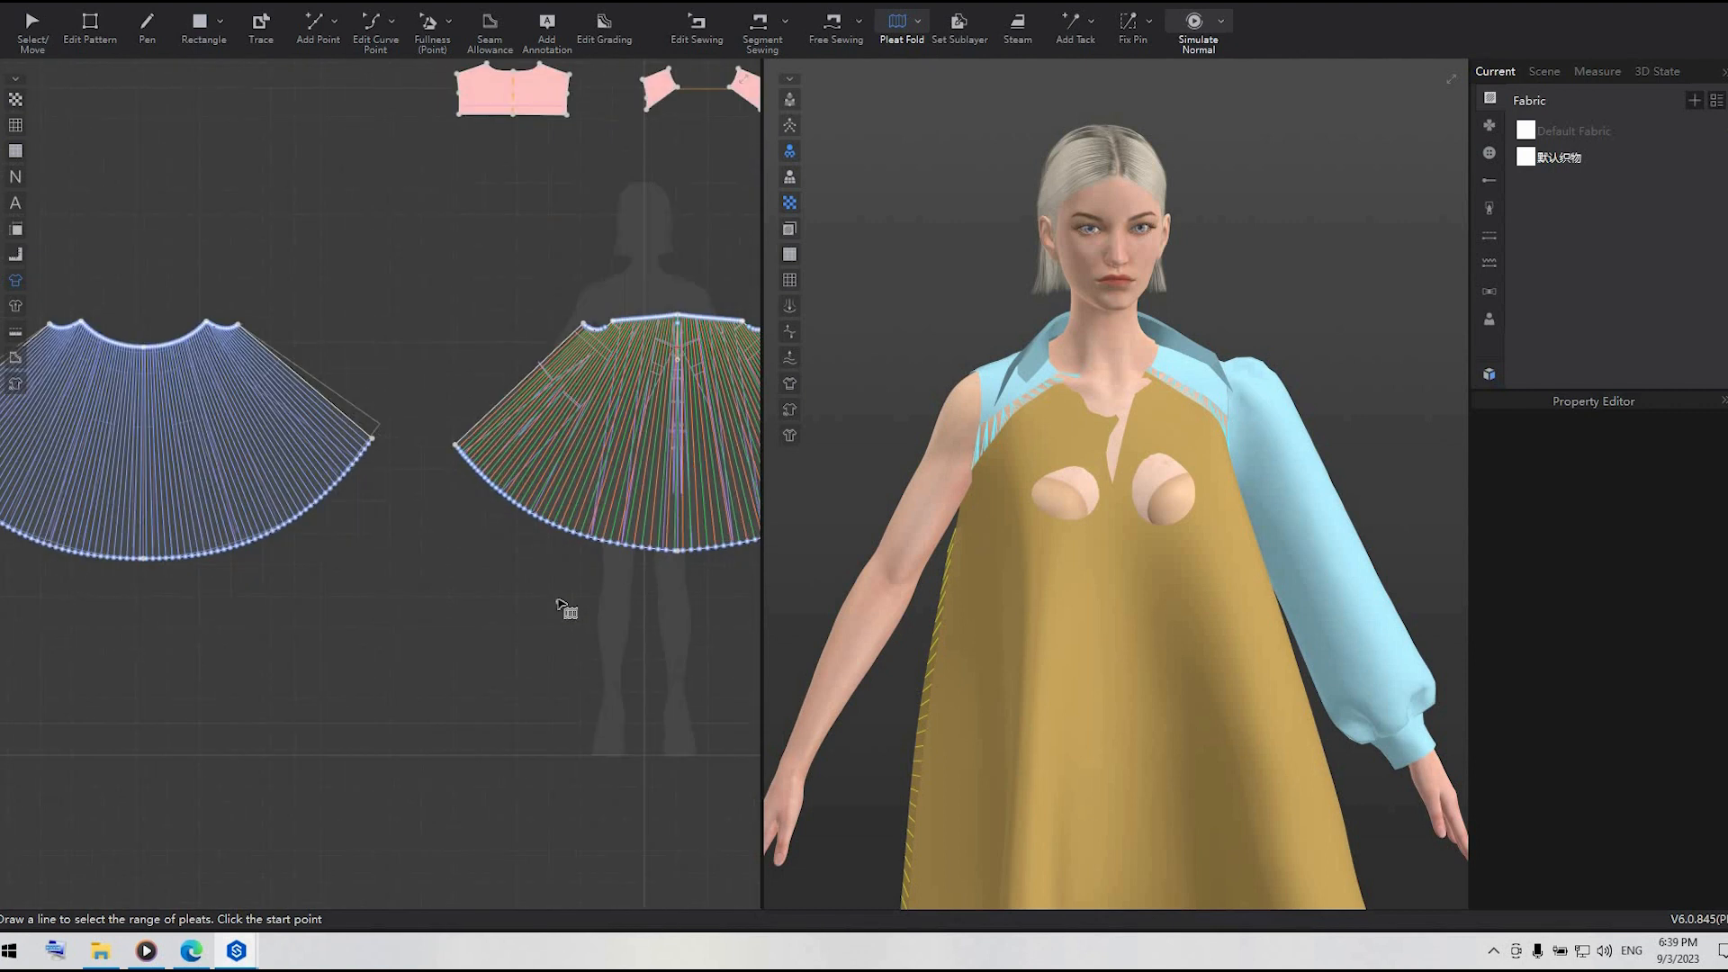
pyautogui.click(90, 25)
pyautogui.click(544, 361)
pyautogui.click(543, 361)
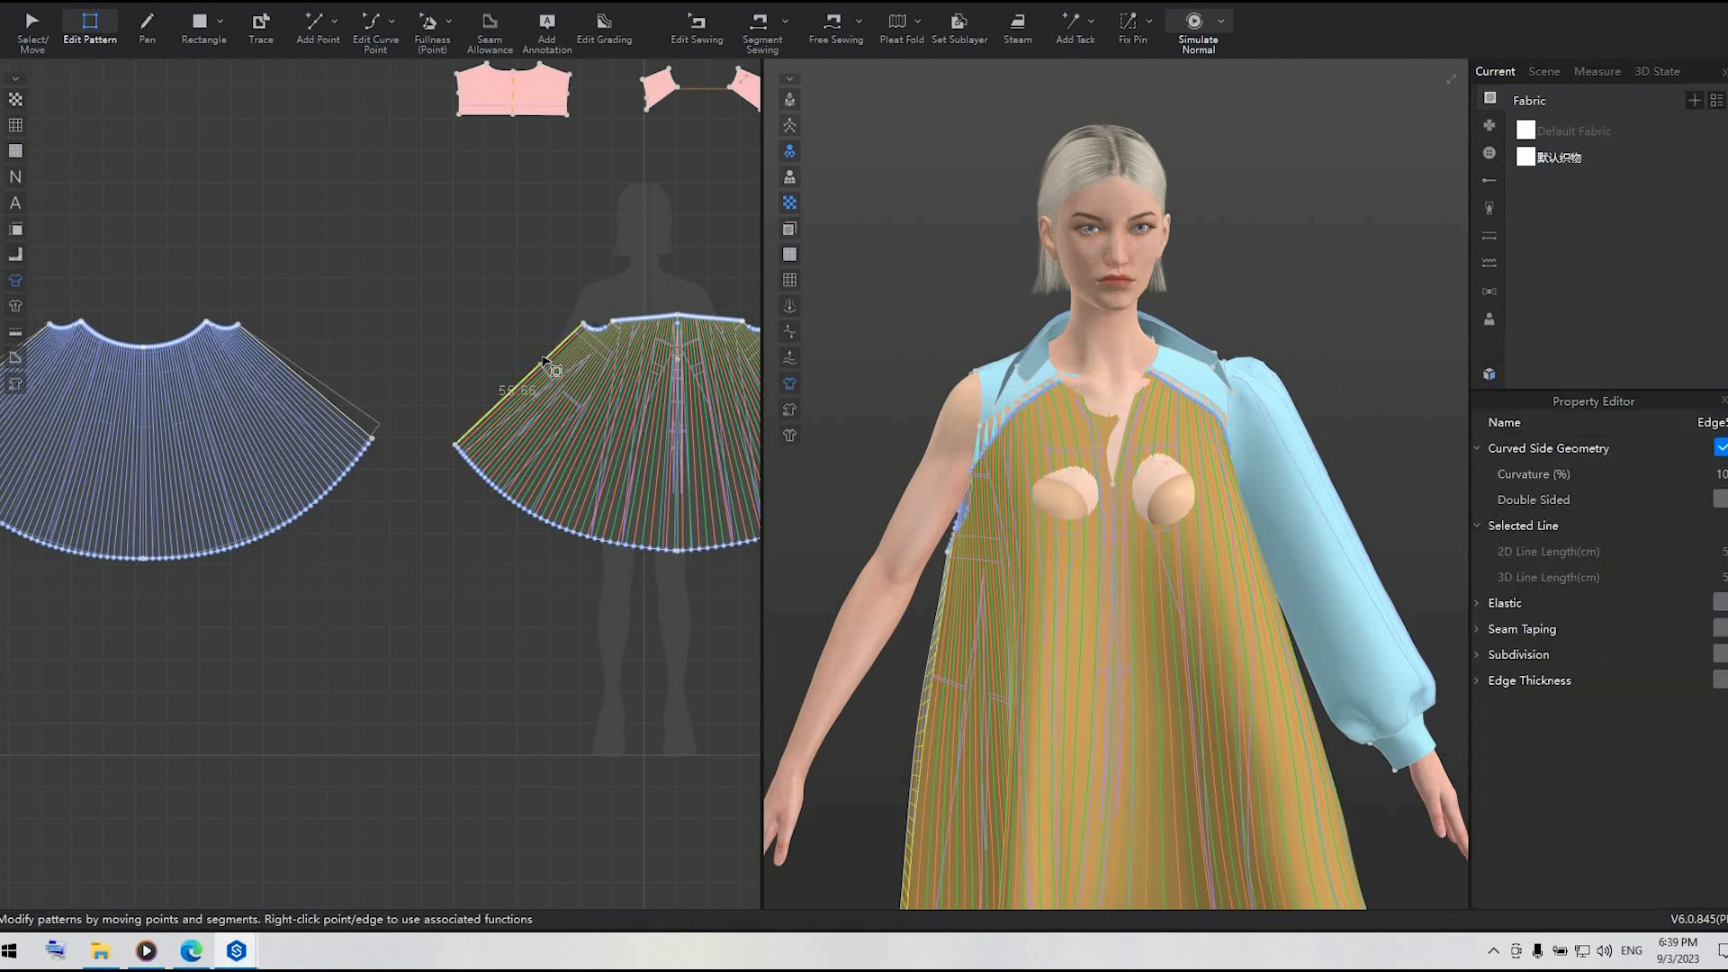
pyautogui.scroll(-2, 1070, 648)
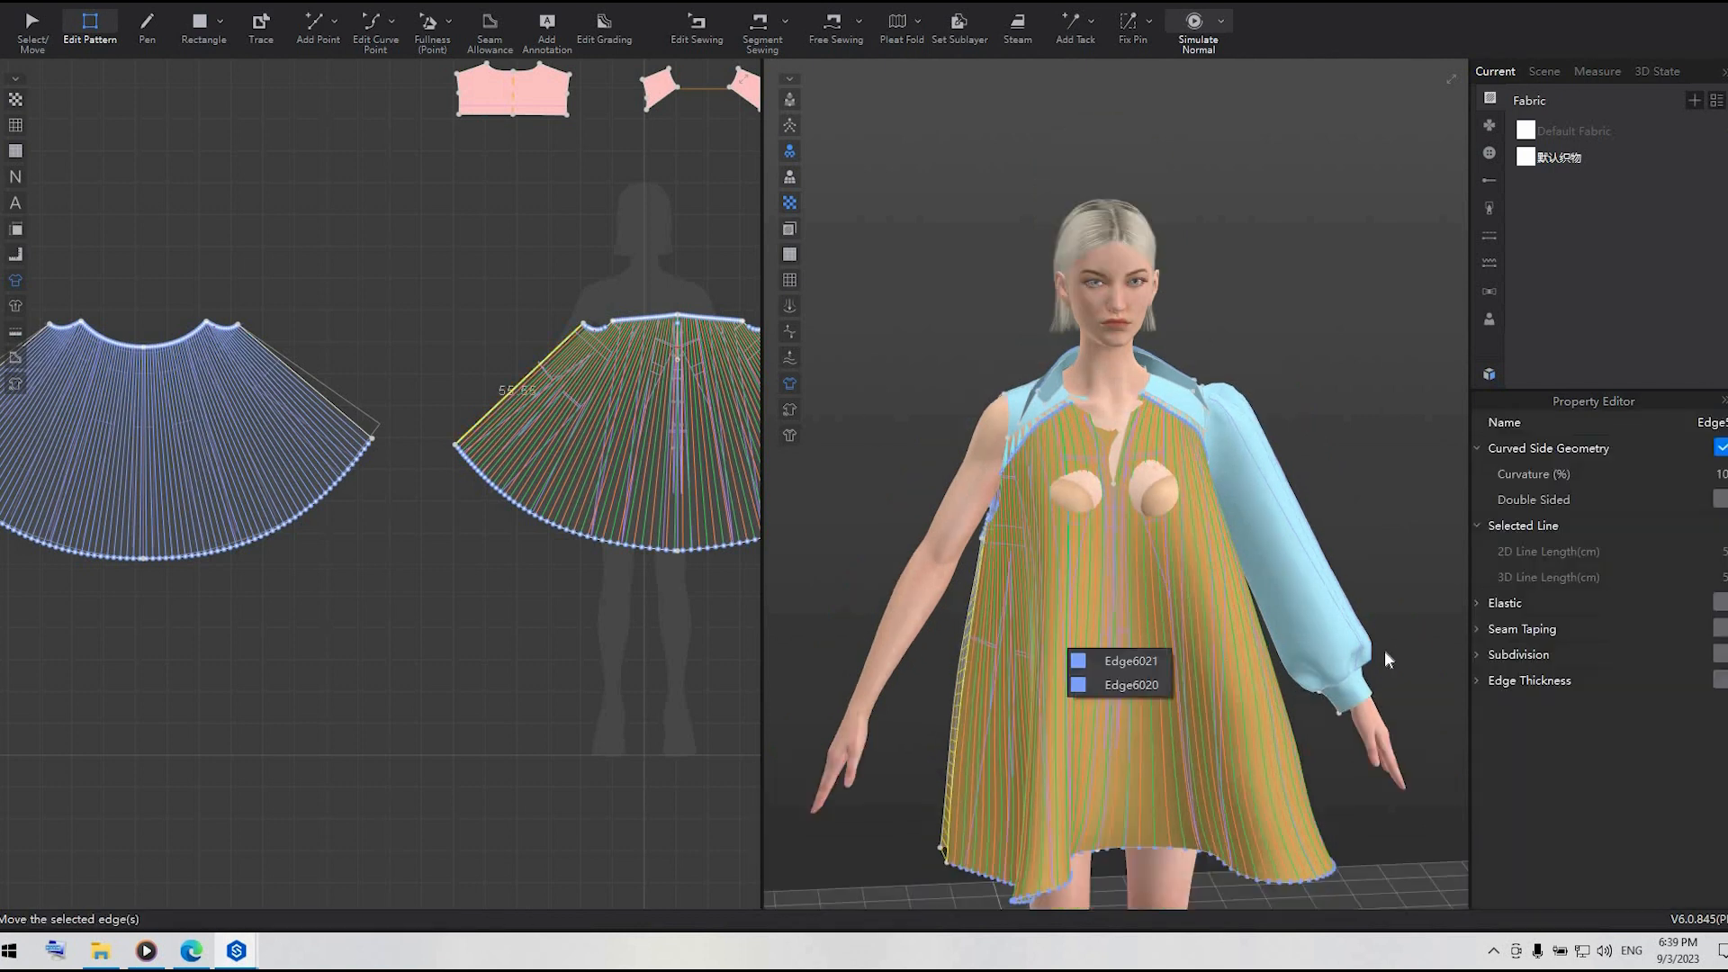
pyautogui.click(1378, 504)
pyautogui.moveTo(1466, 511); pyautogui.dragTo(1727, 513, button='right')
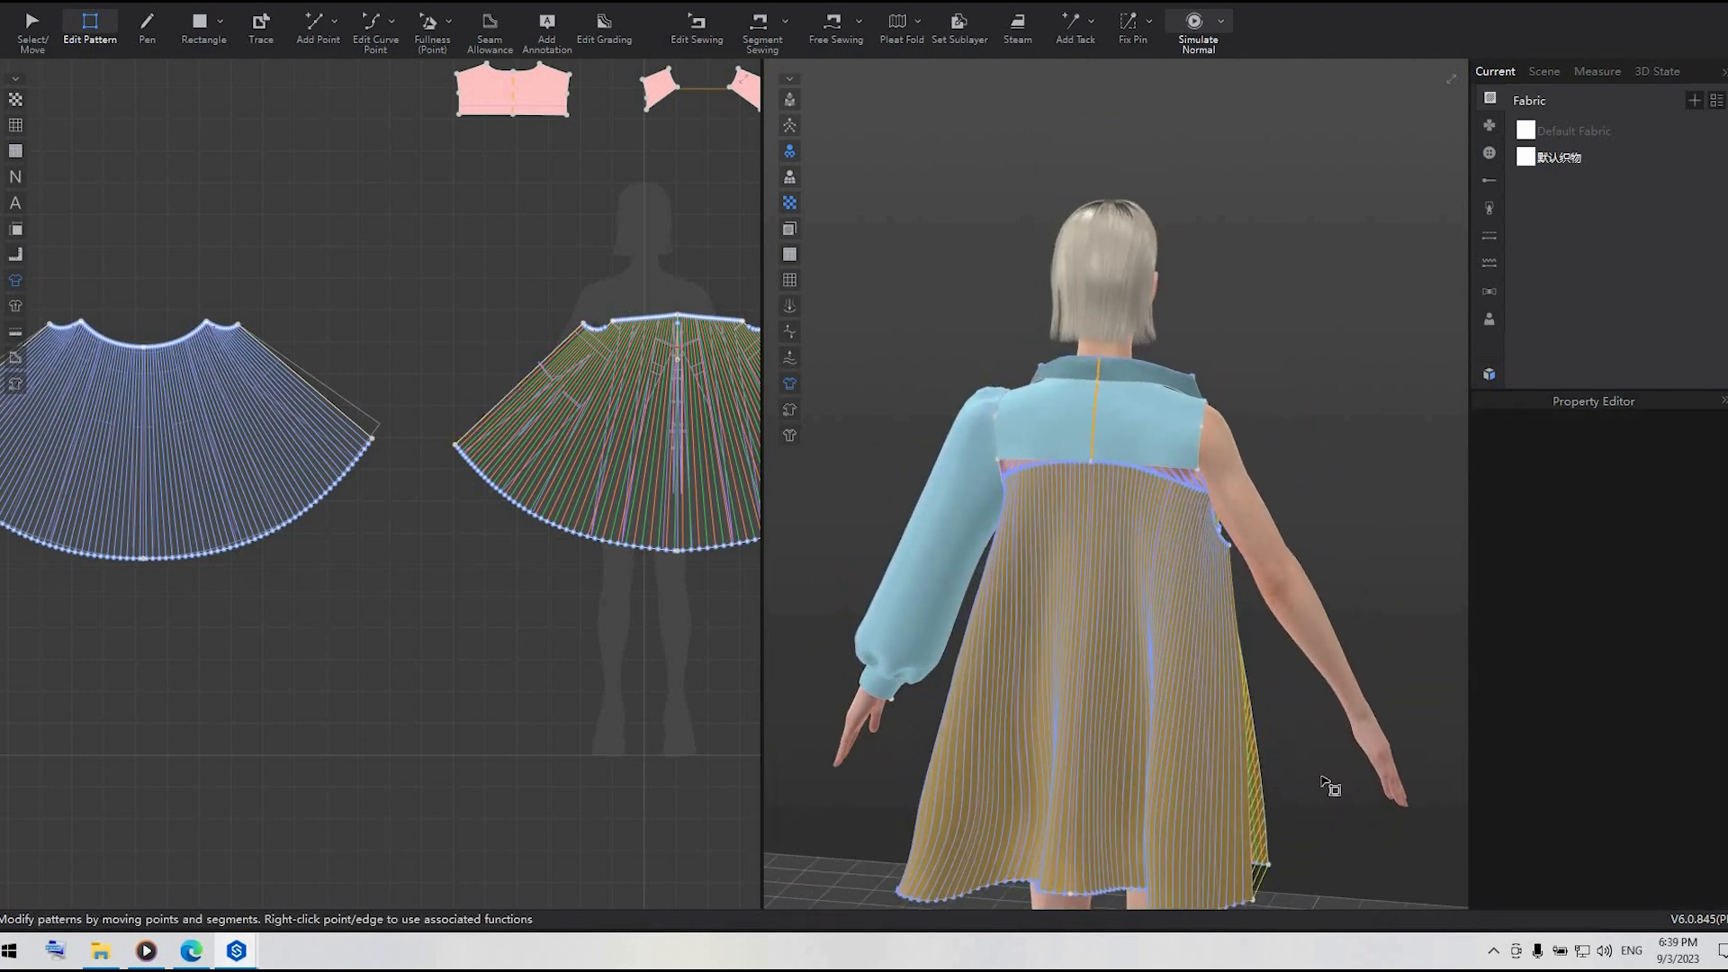
pyautogui.moveTo(1228, 758); pyautogui.dragTo(927, 522, button='right')
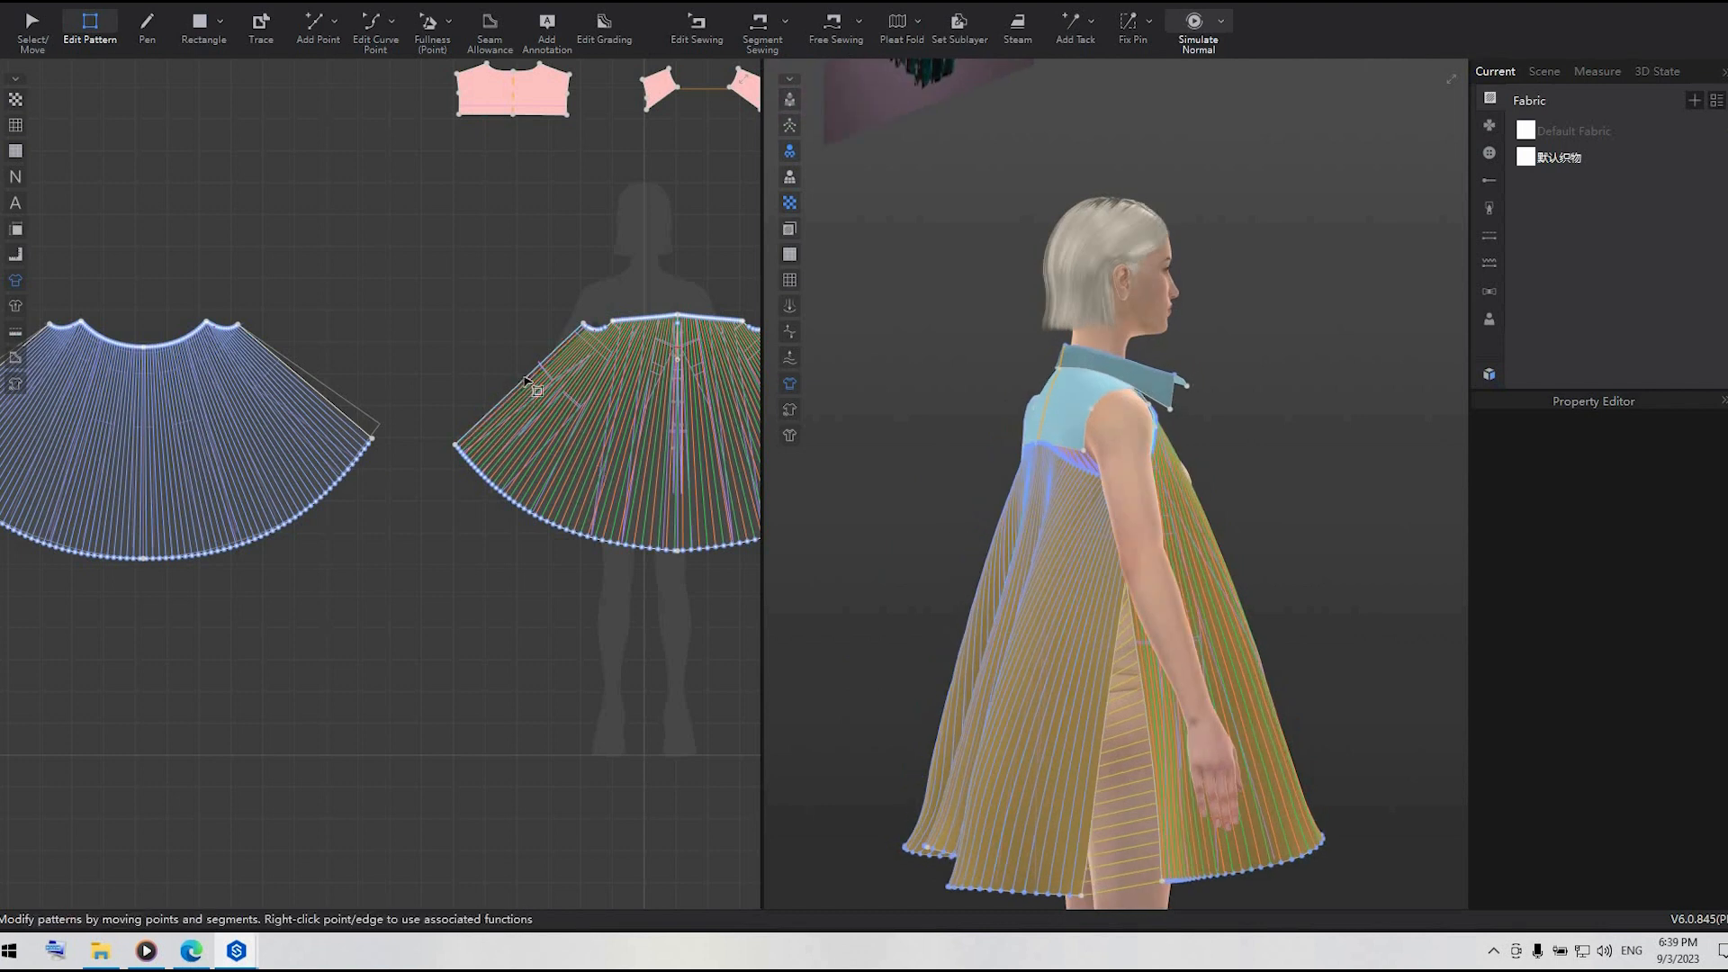
pyautogui.click(528, 380)
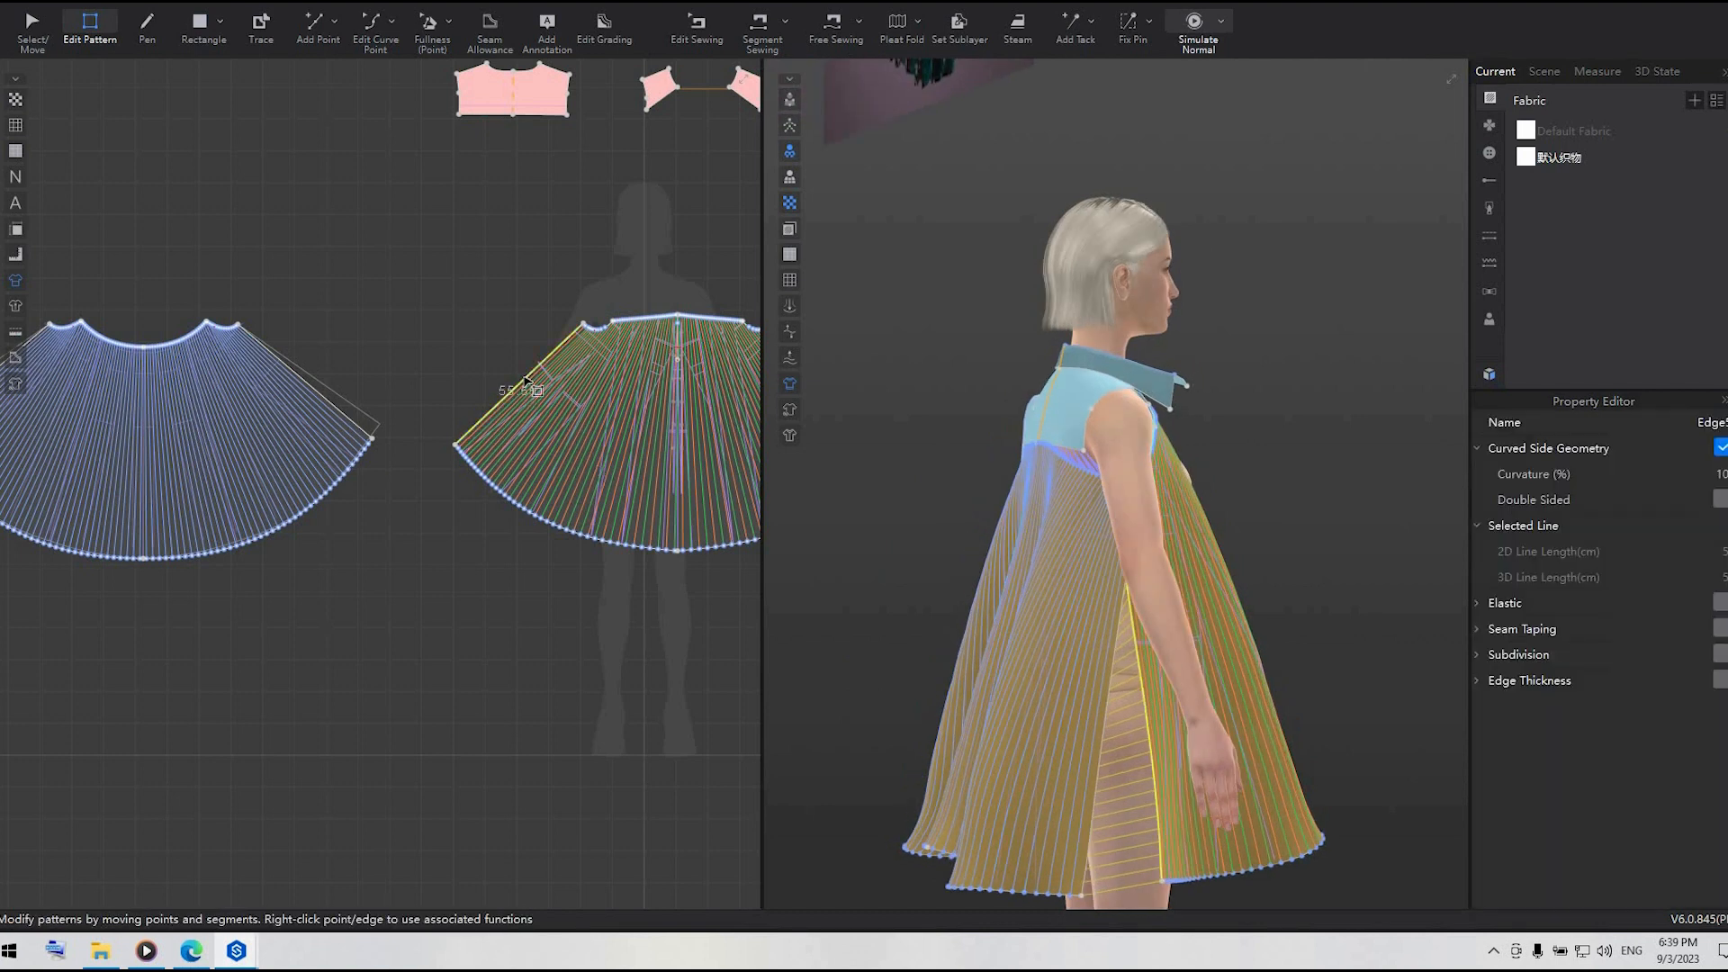
pyautogui.click(360, 428)
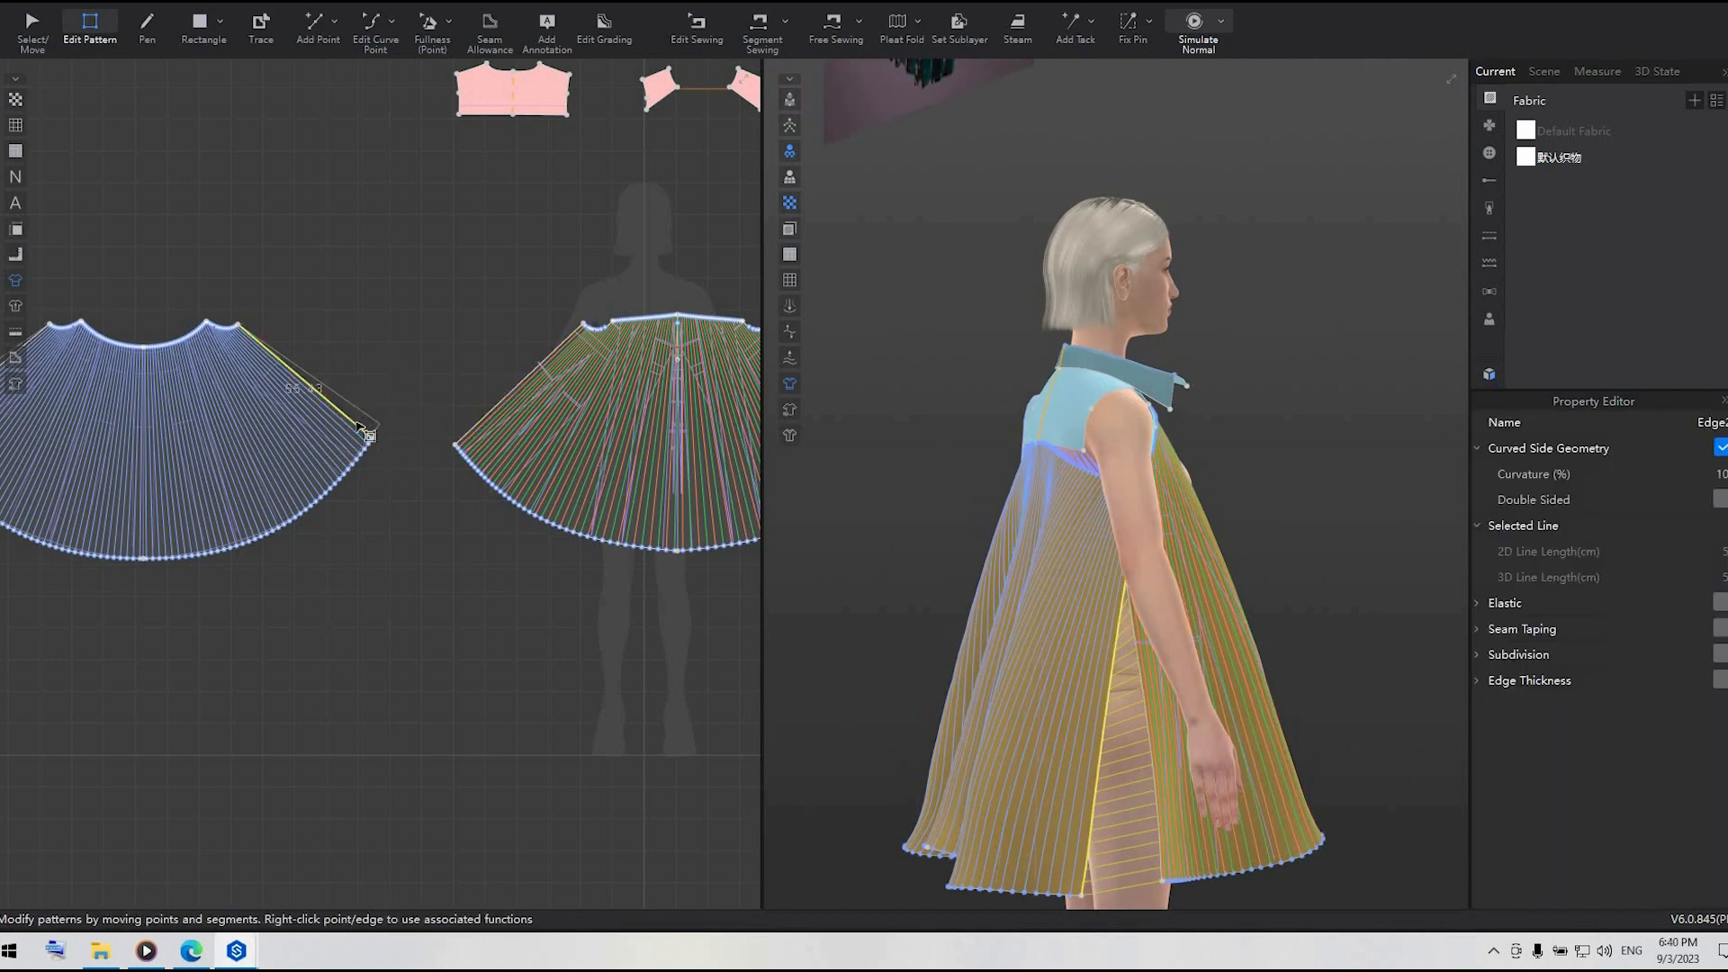
pyautogui.click(487, 278)
# - Apply Pleat Fold across the back panel's internal lines, from one side edge to the other
pyautogui.click(898, 22)
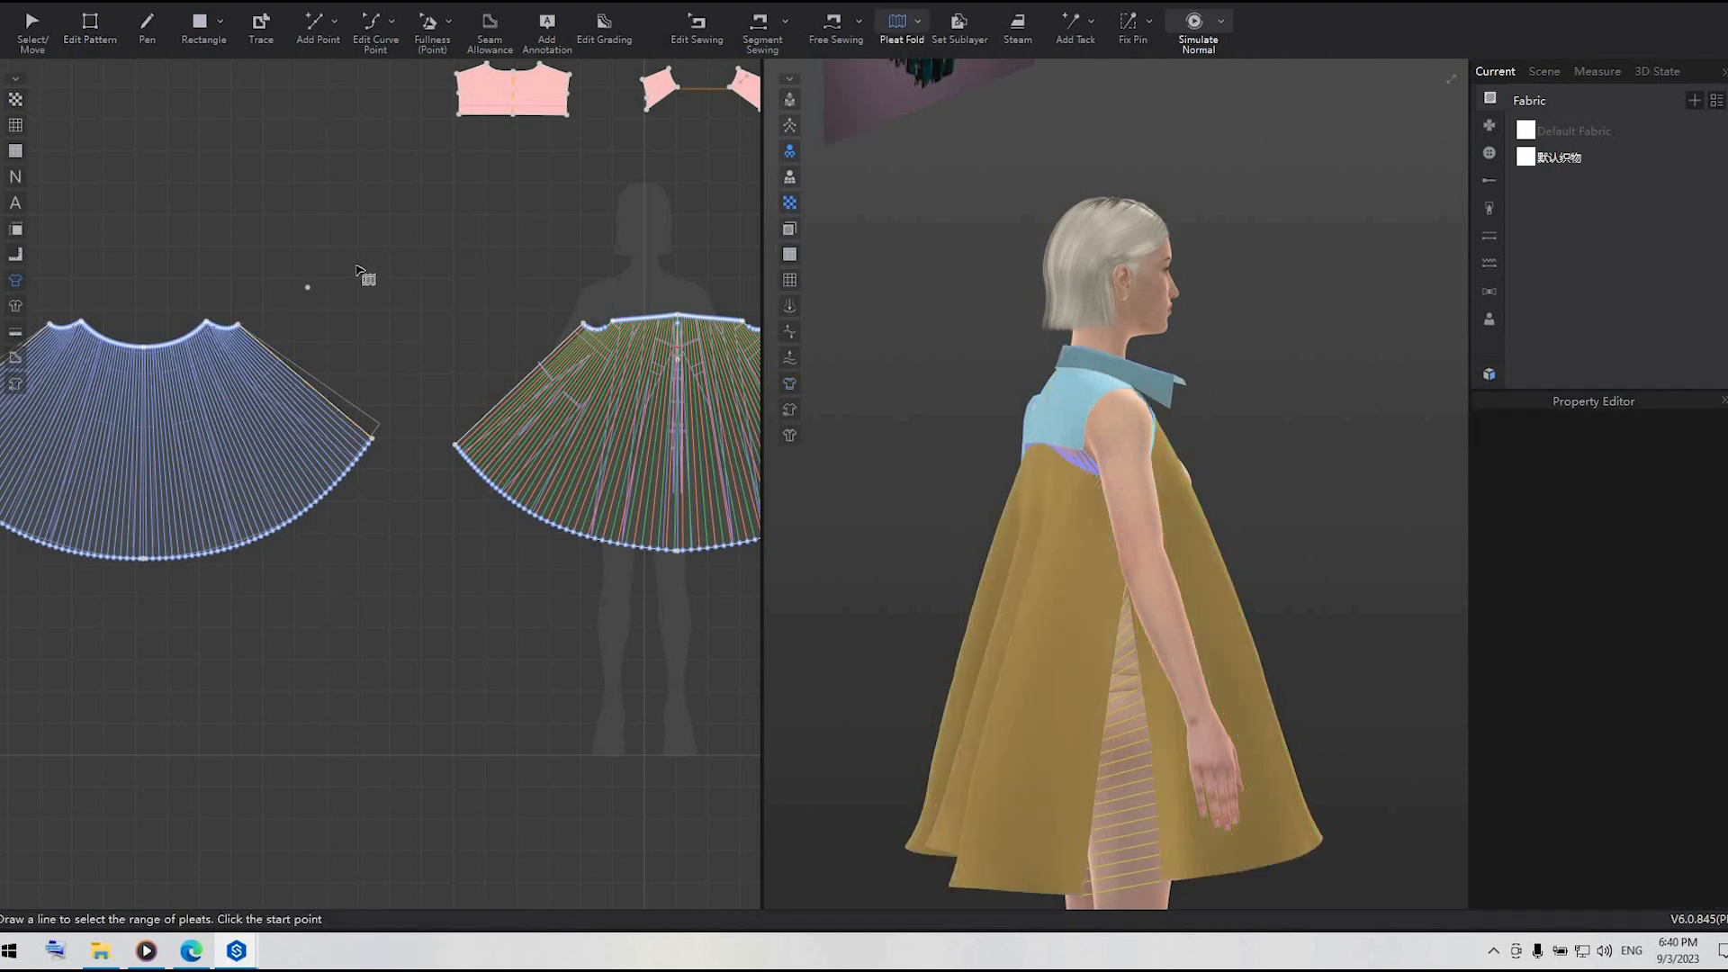
pyautogui.moveTo(361, 346); pyautogui.dragTo(622, 392, button='middle')
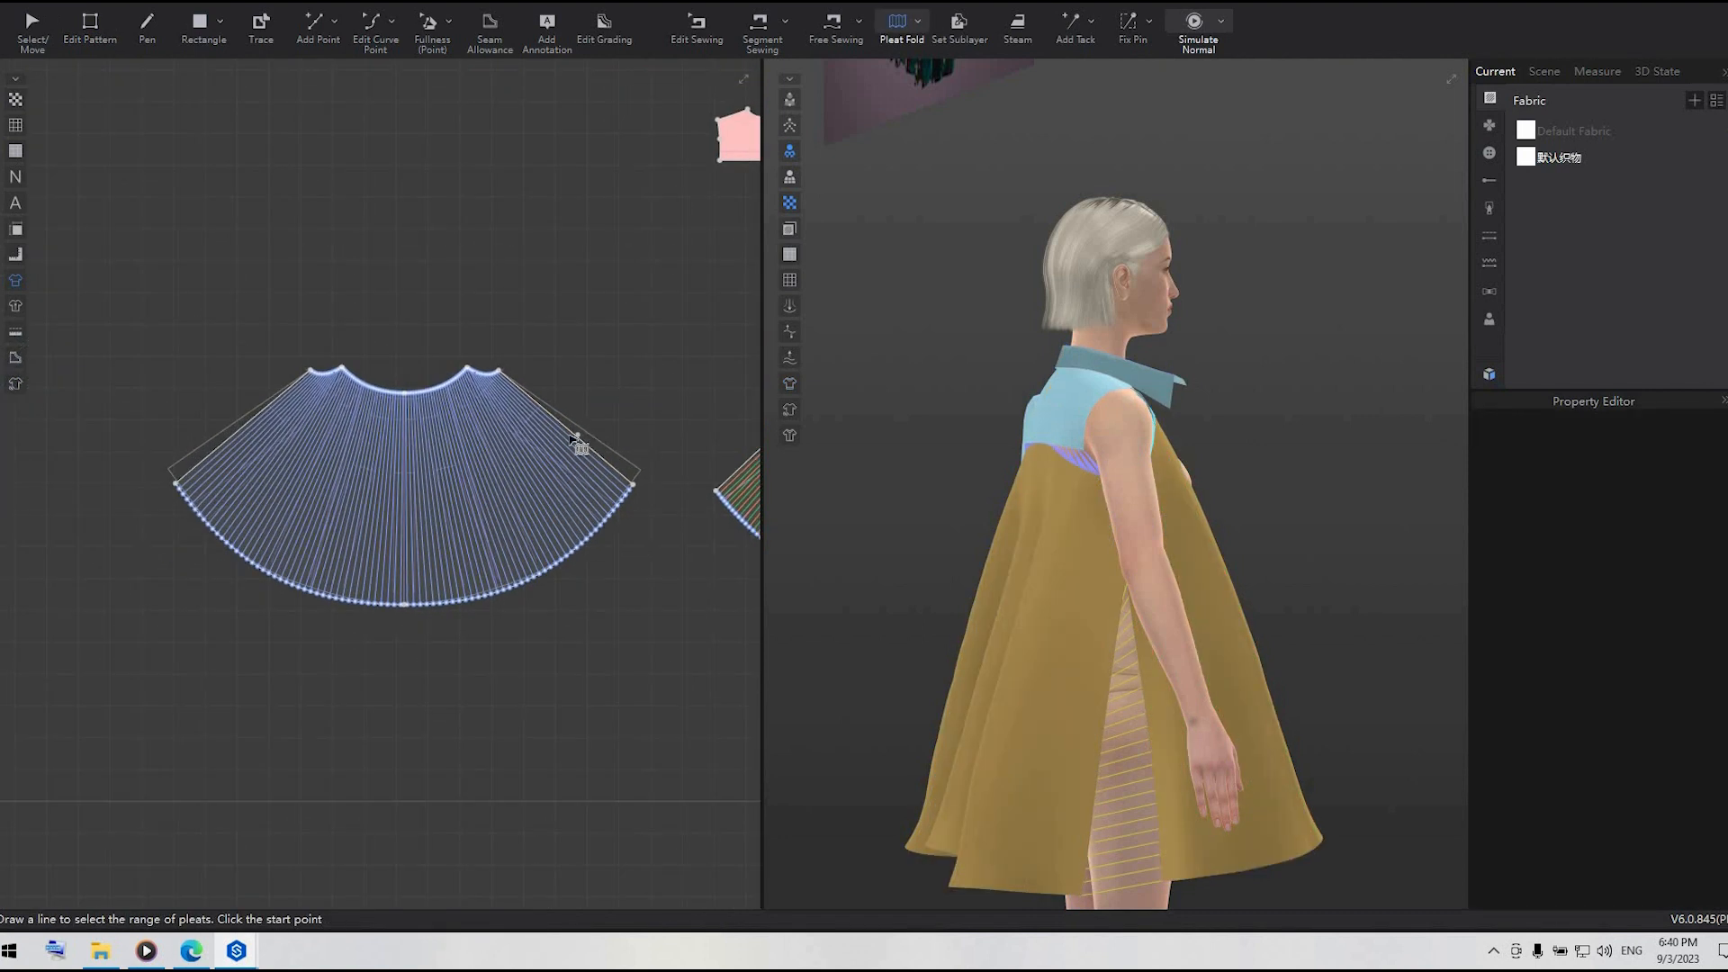
pyautogui.click(239, 430)
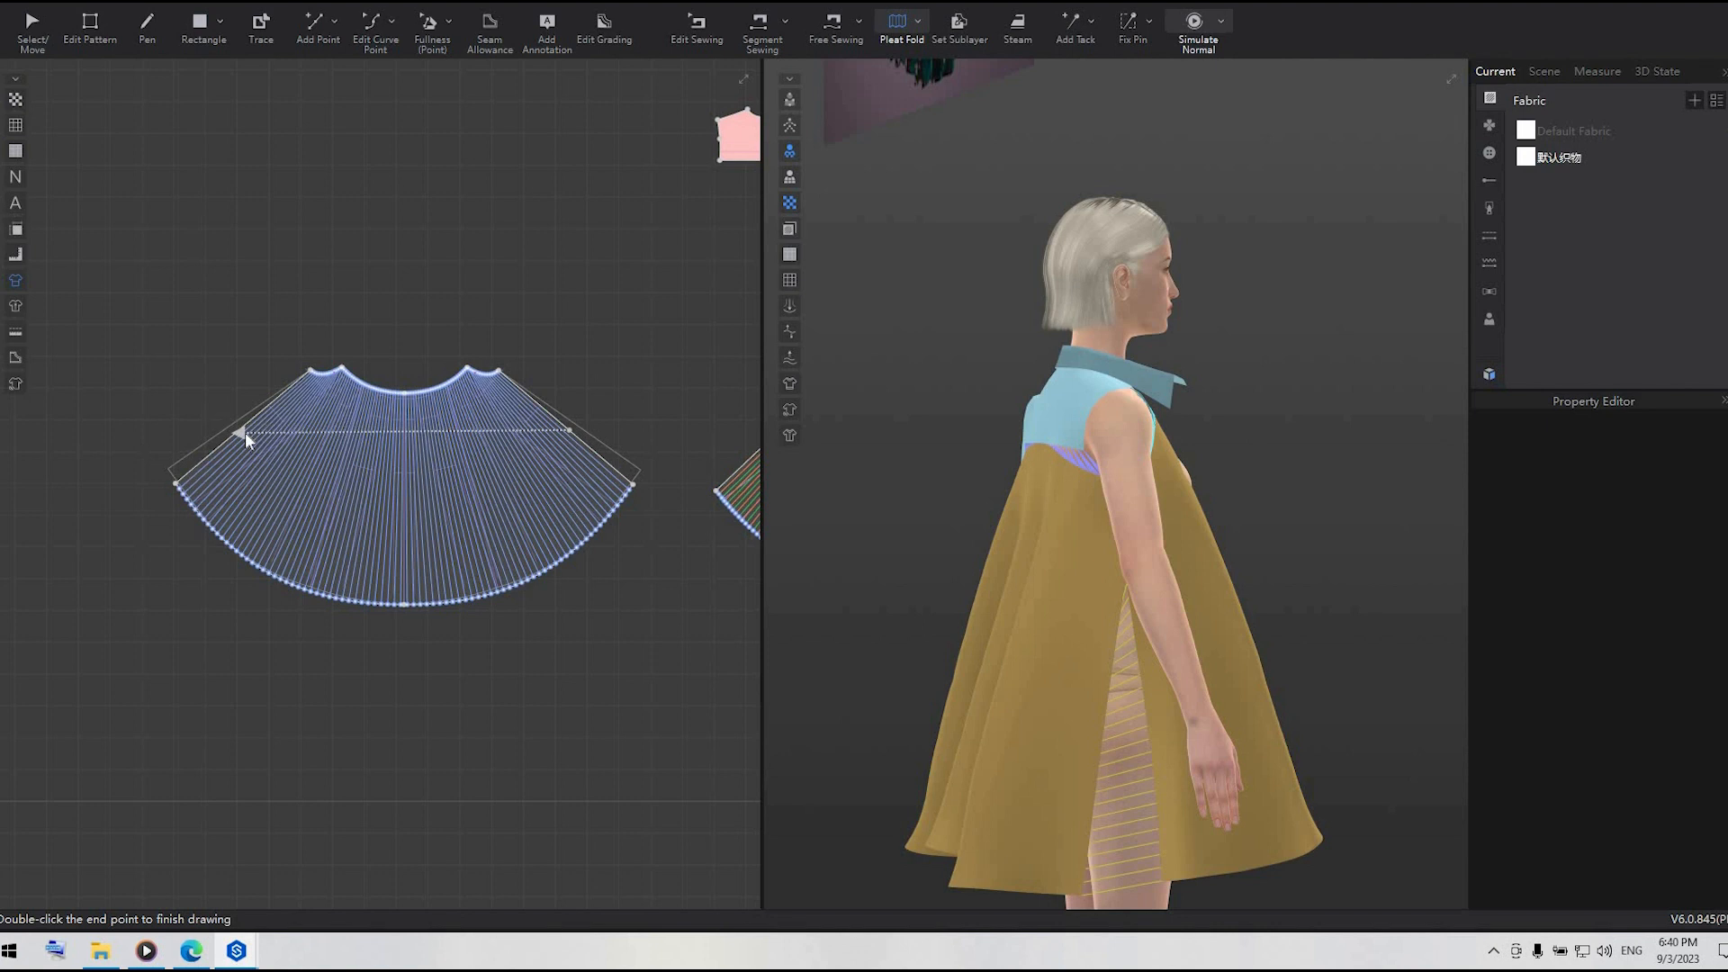
pyautogui.doubleClick(569, 430)
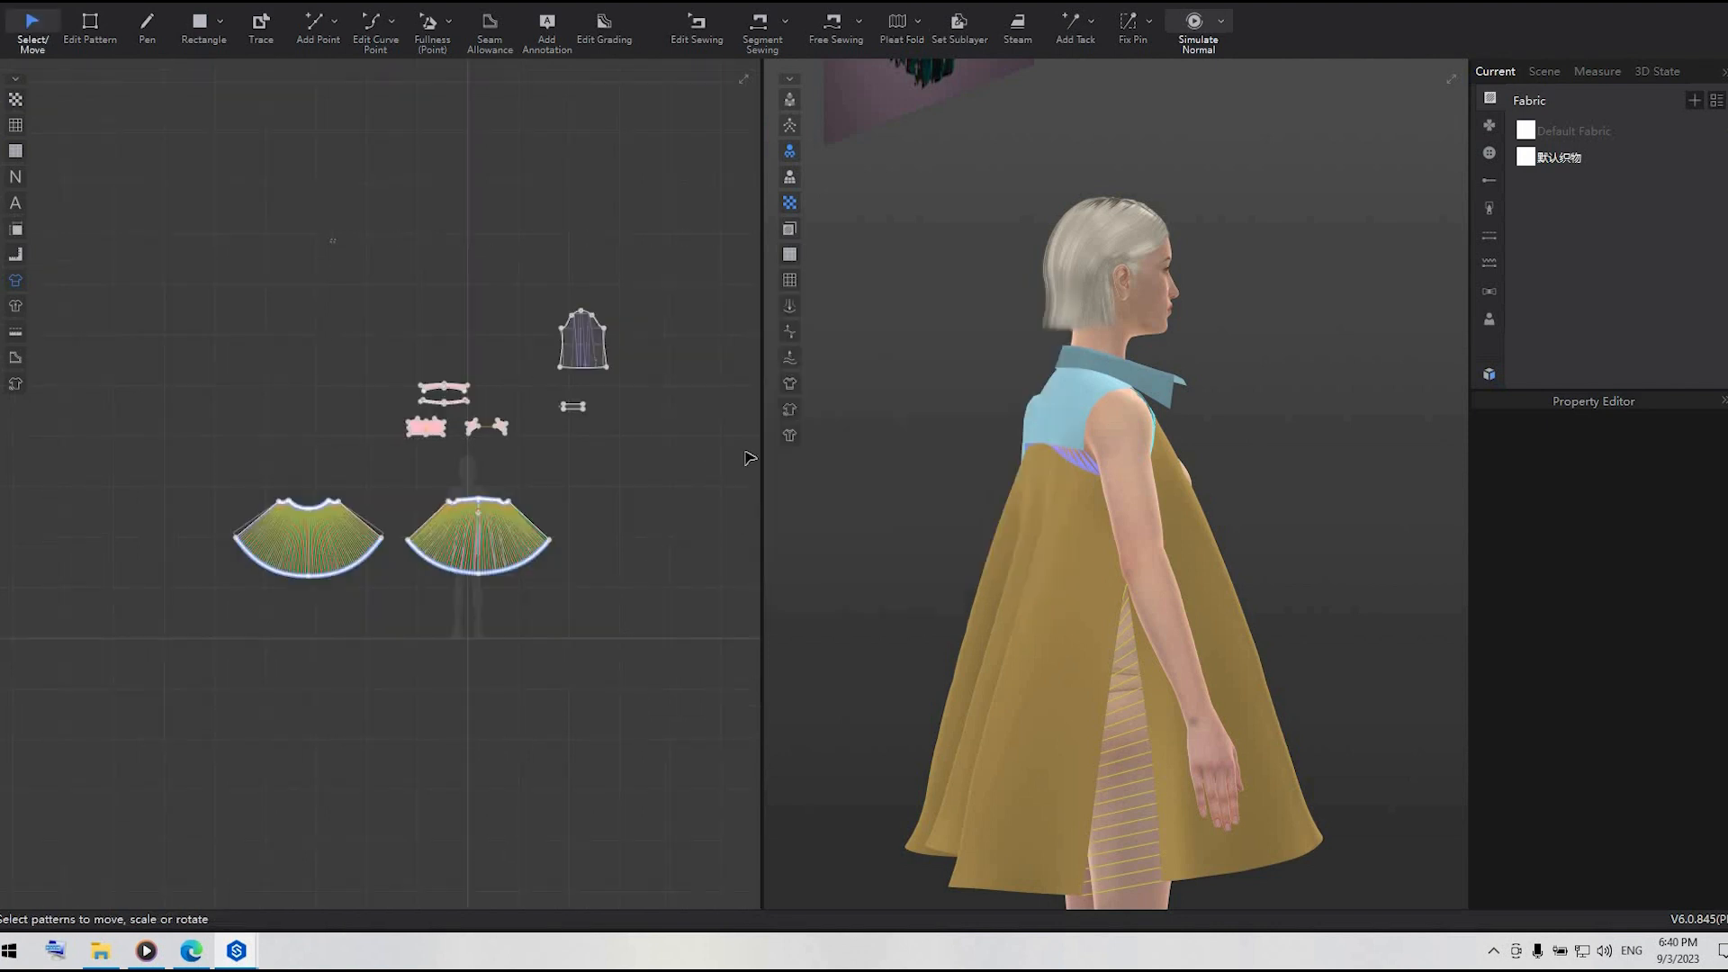
# - Unfreeze the collar, yoke, sleeve and cuff patterns together
pyautogui.moveTo(330, 237); pyautogui.dragTo(621, 446)
pyautogui.rightClick(585, 345)
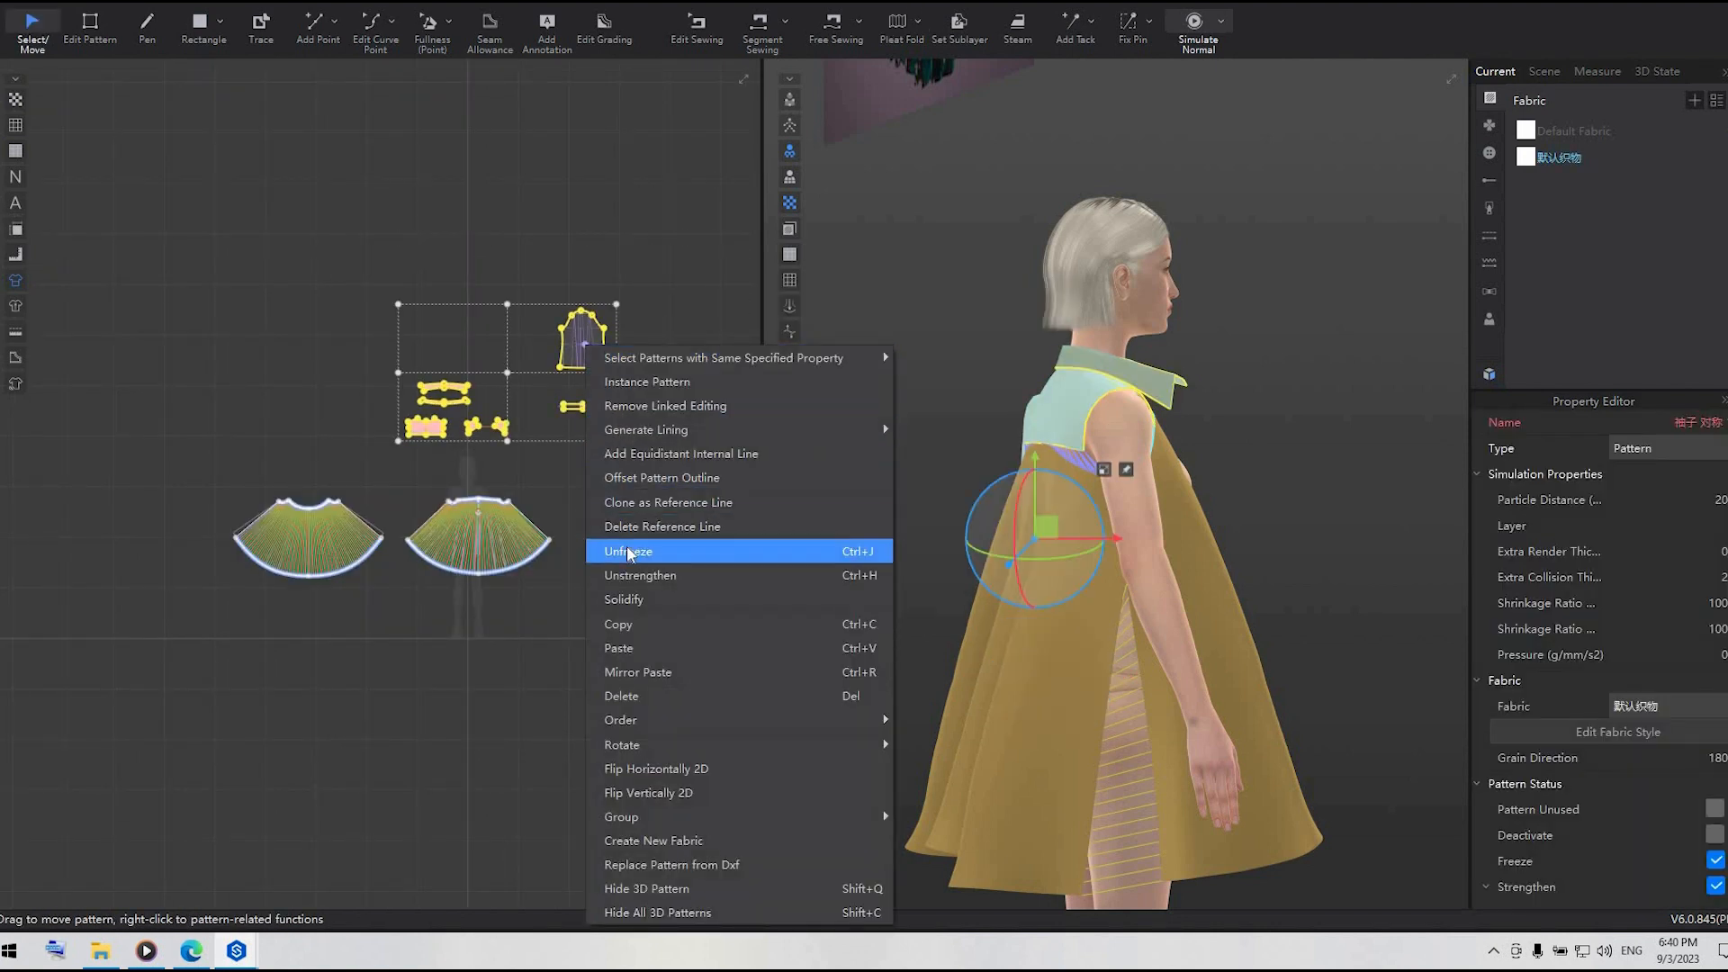
pyautogui.click(648, 544)
pyautogui.click(419, 364)
# - Freeze only the two collar patterns
pyautogui.moveTo(511, 423); pyautogui.dragTo(376, 349)
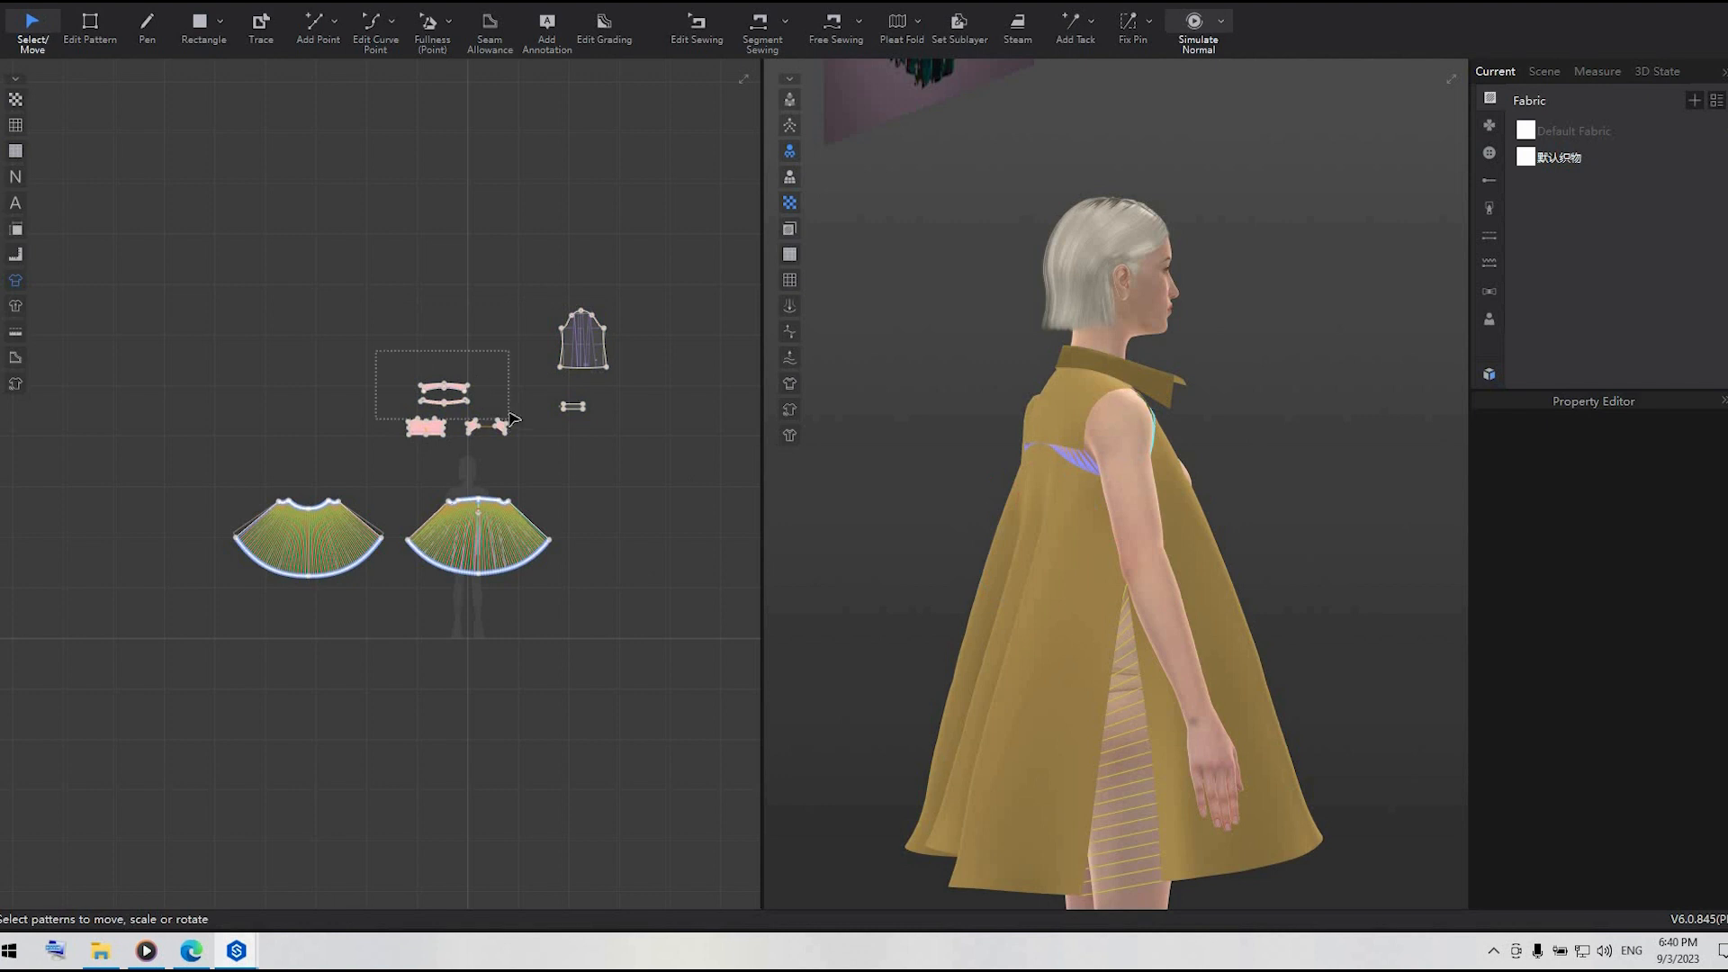
pyautogui.scroll(4, 446, 364)
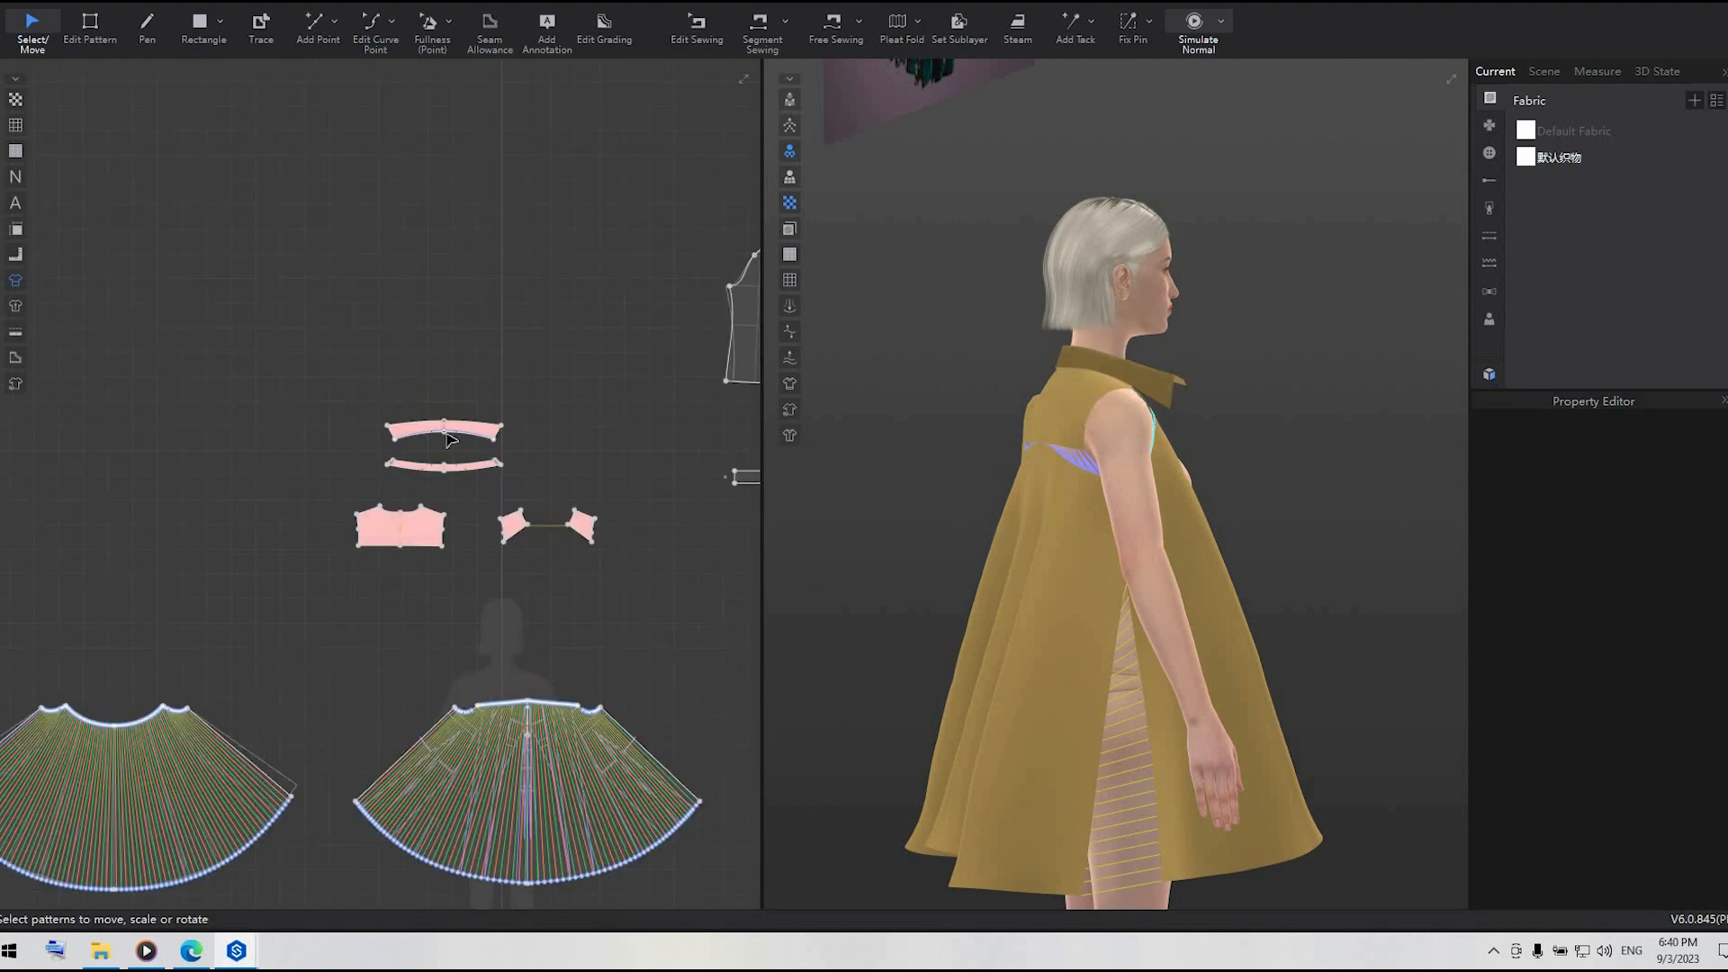
pyautogui.moveTo(374, 383); pyautogui.dragTo(536, 486)
pyautogui.rightClick(474, 437)
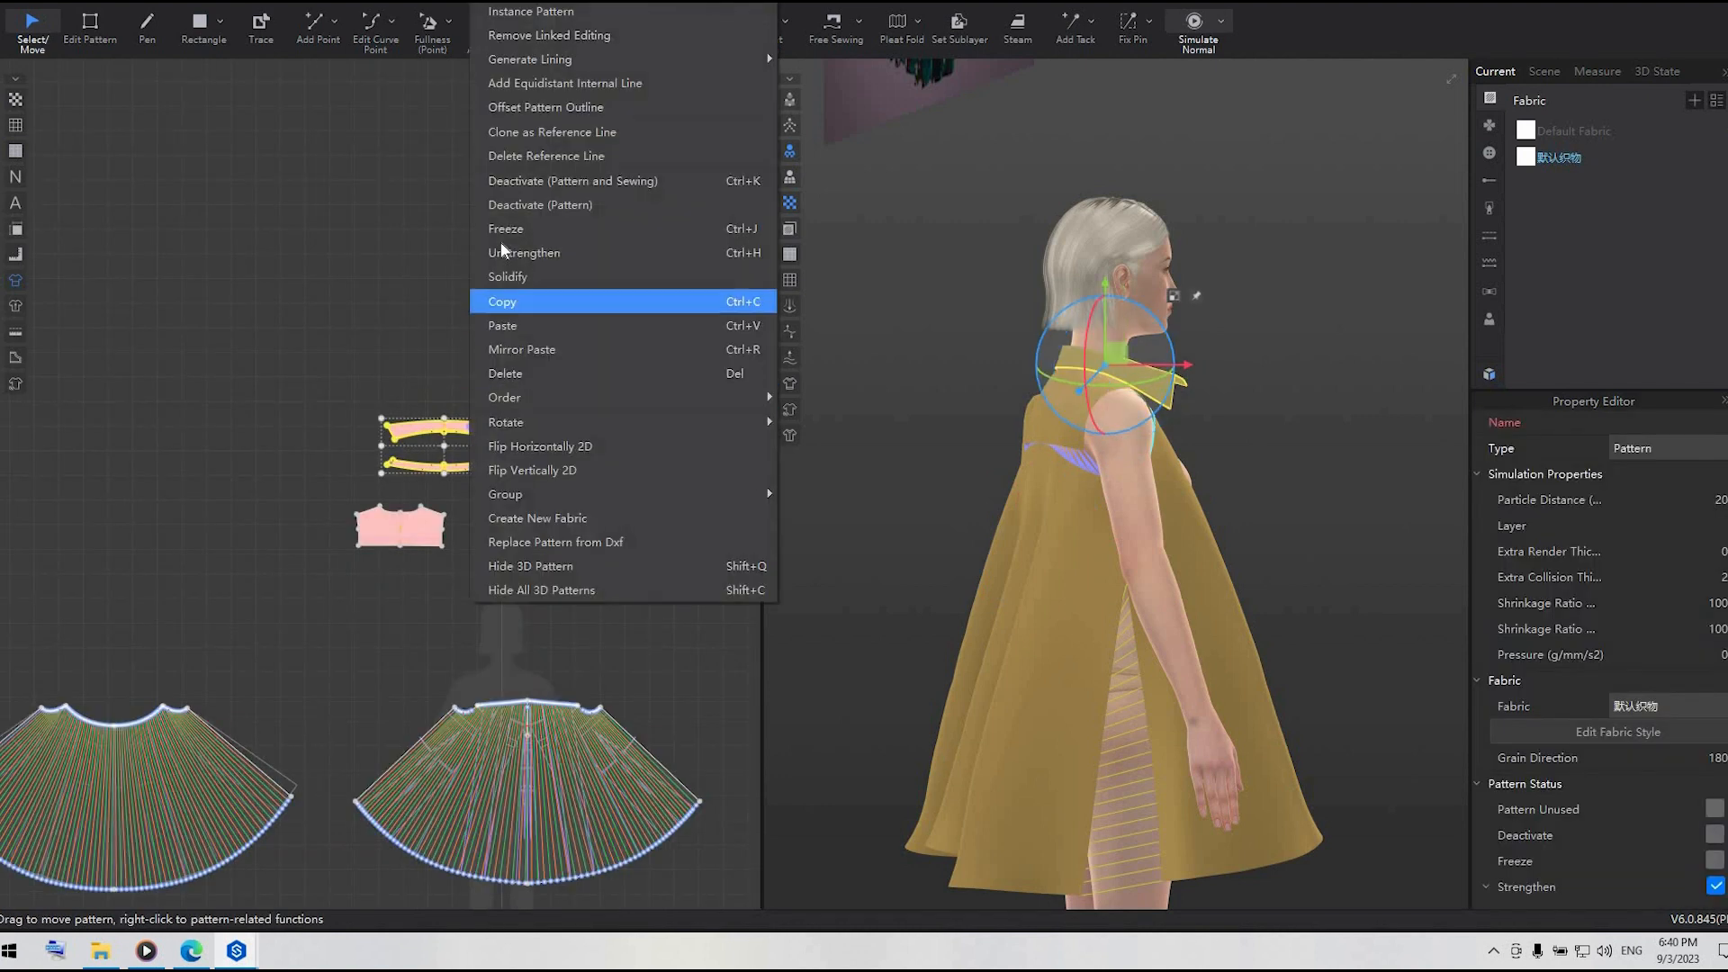
pyautogui.click(509, 253)
# - Simulate the garment so the folded pleats settle on the avatar, and stop the simulation
pyautogui.click(1275, 522)
pyautogui.moveTo(1047, 497); pyautogui.dragTo(1103, 506, button='right')
pyautogui.press('space')
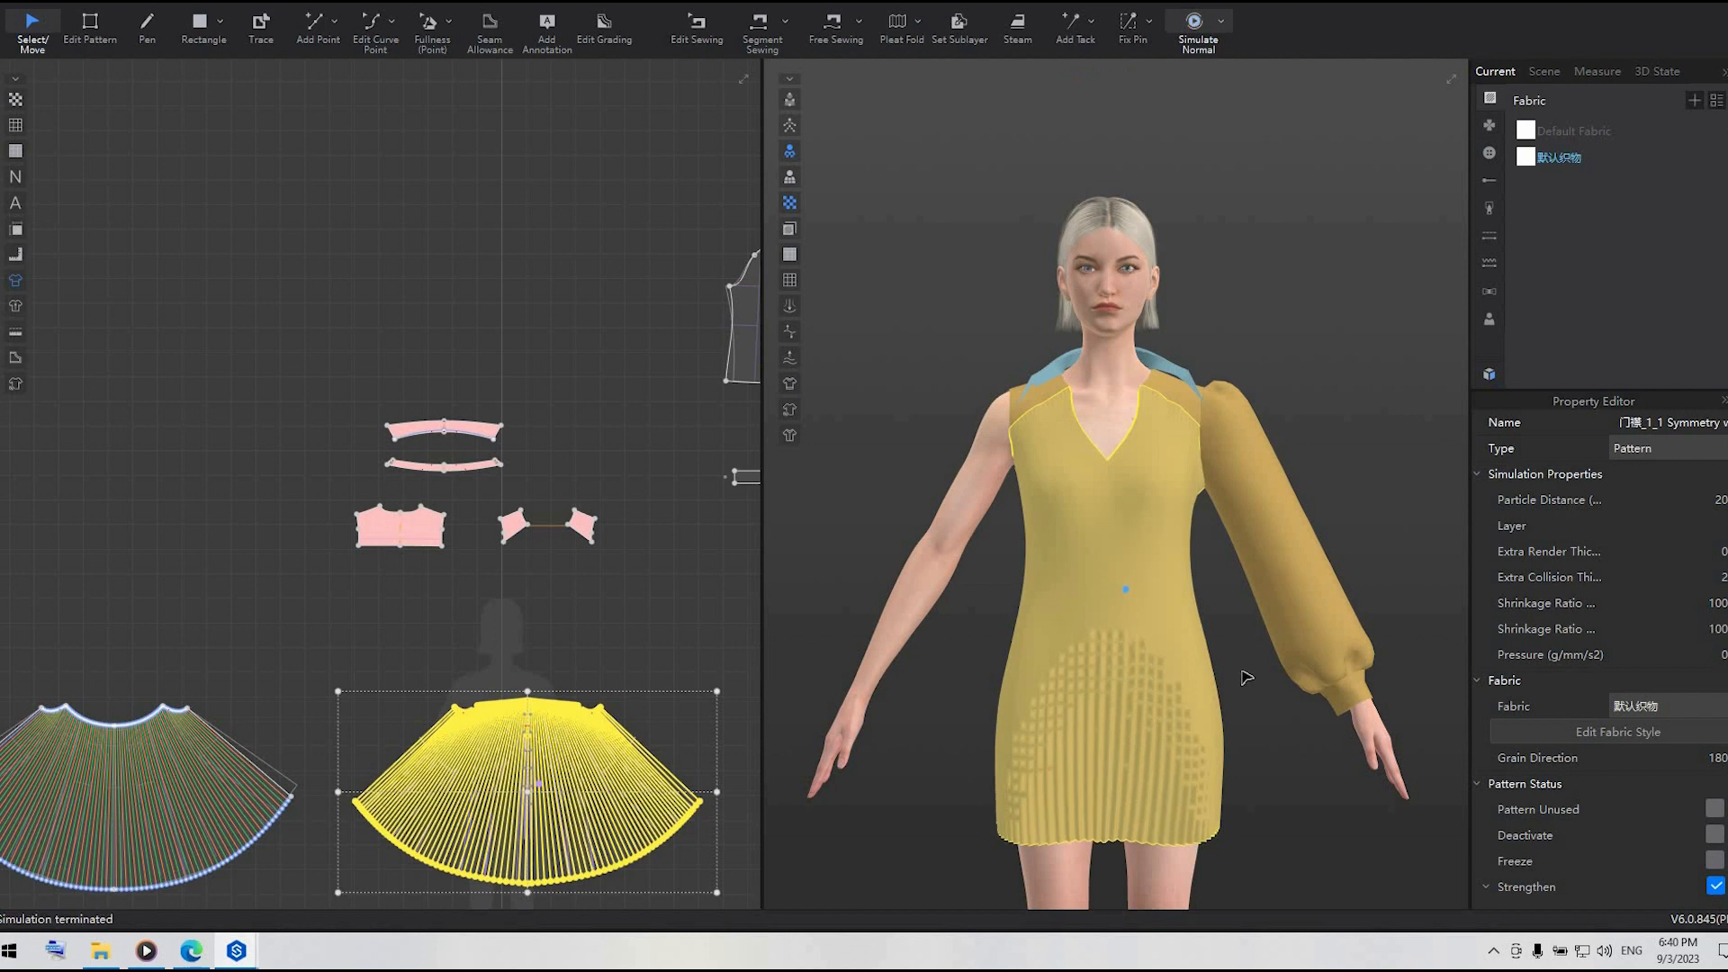
pyautogui.press('space')
# - Add seam taping 0.5 cm wide to the two V-neck slit edges of the front panel
pyautogui.press('z')
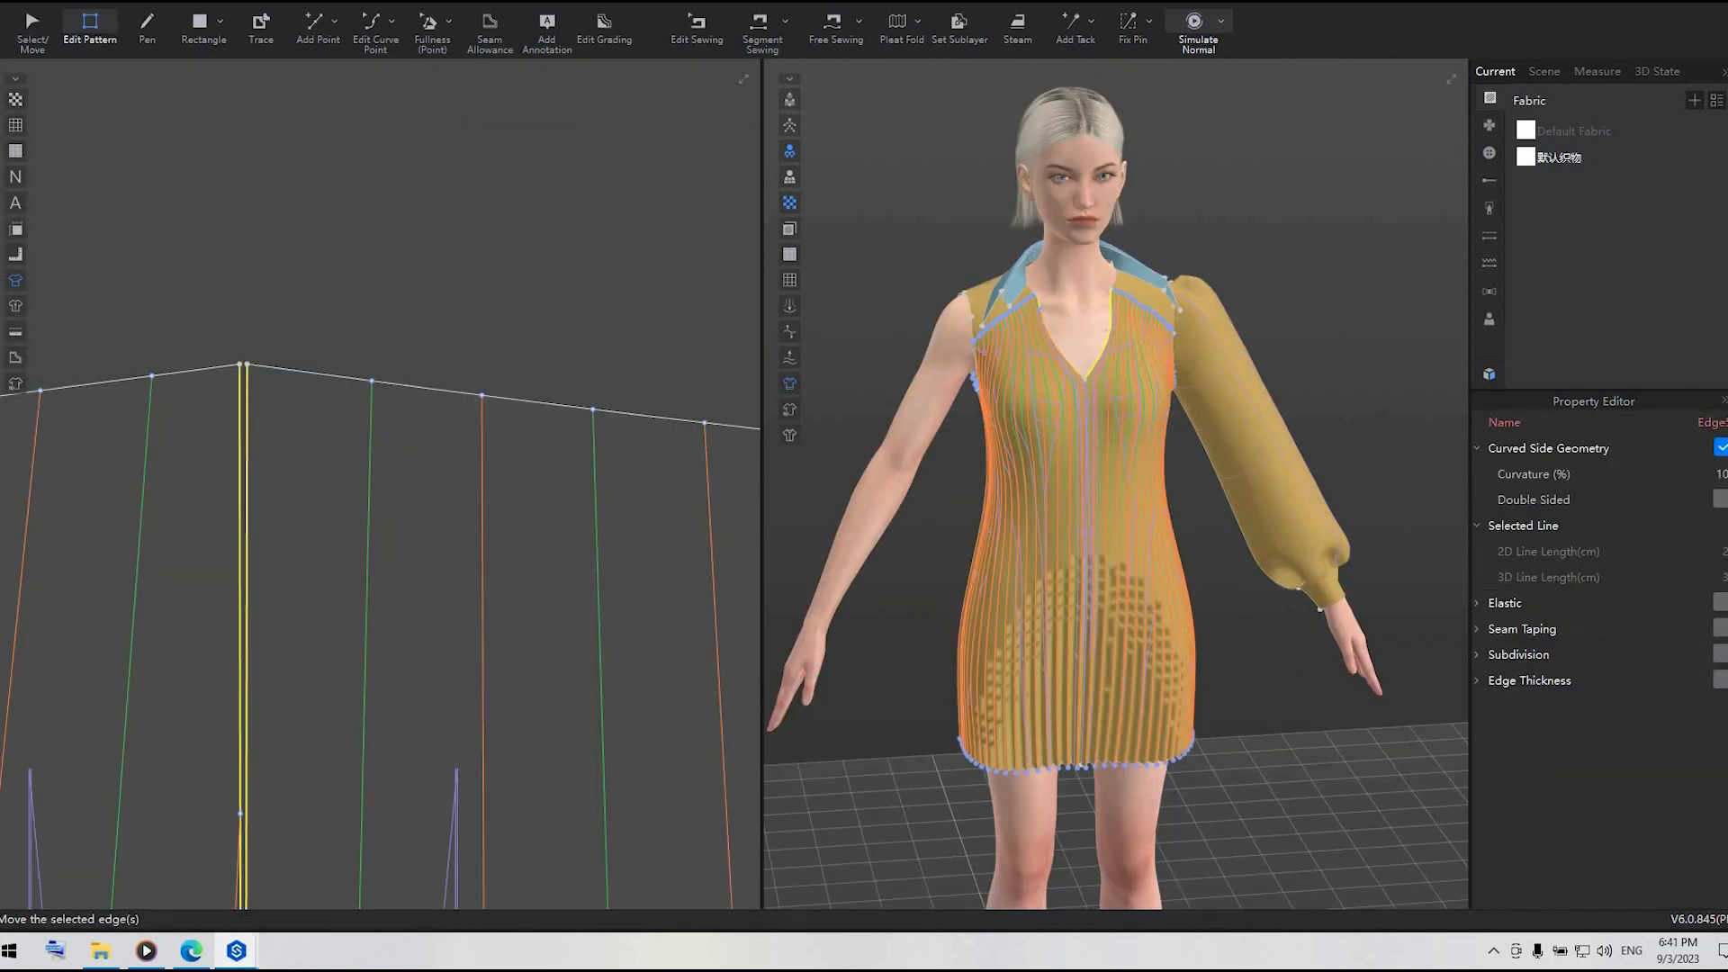
pyautogui.click(1720, 629)
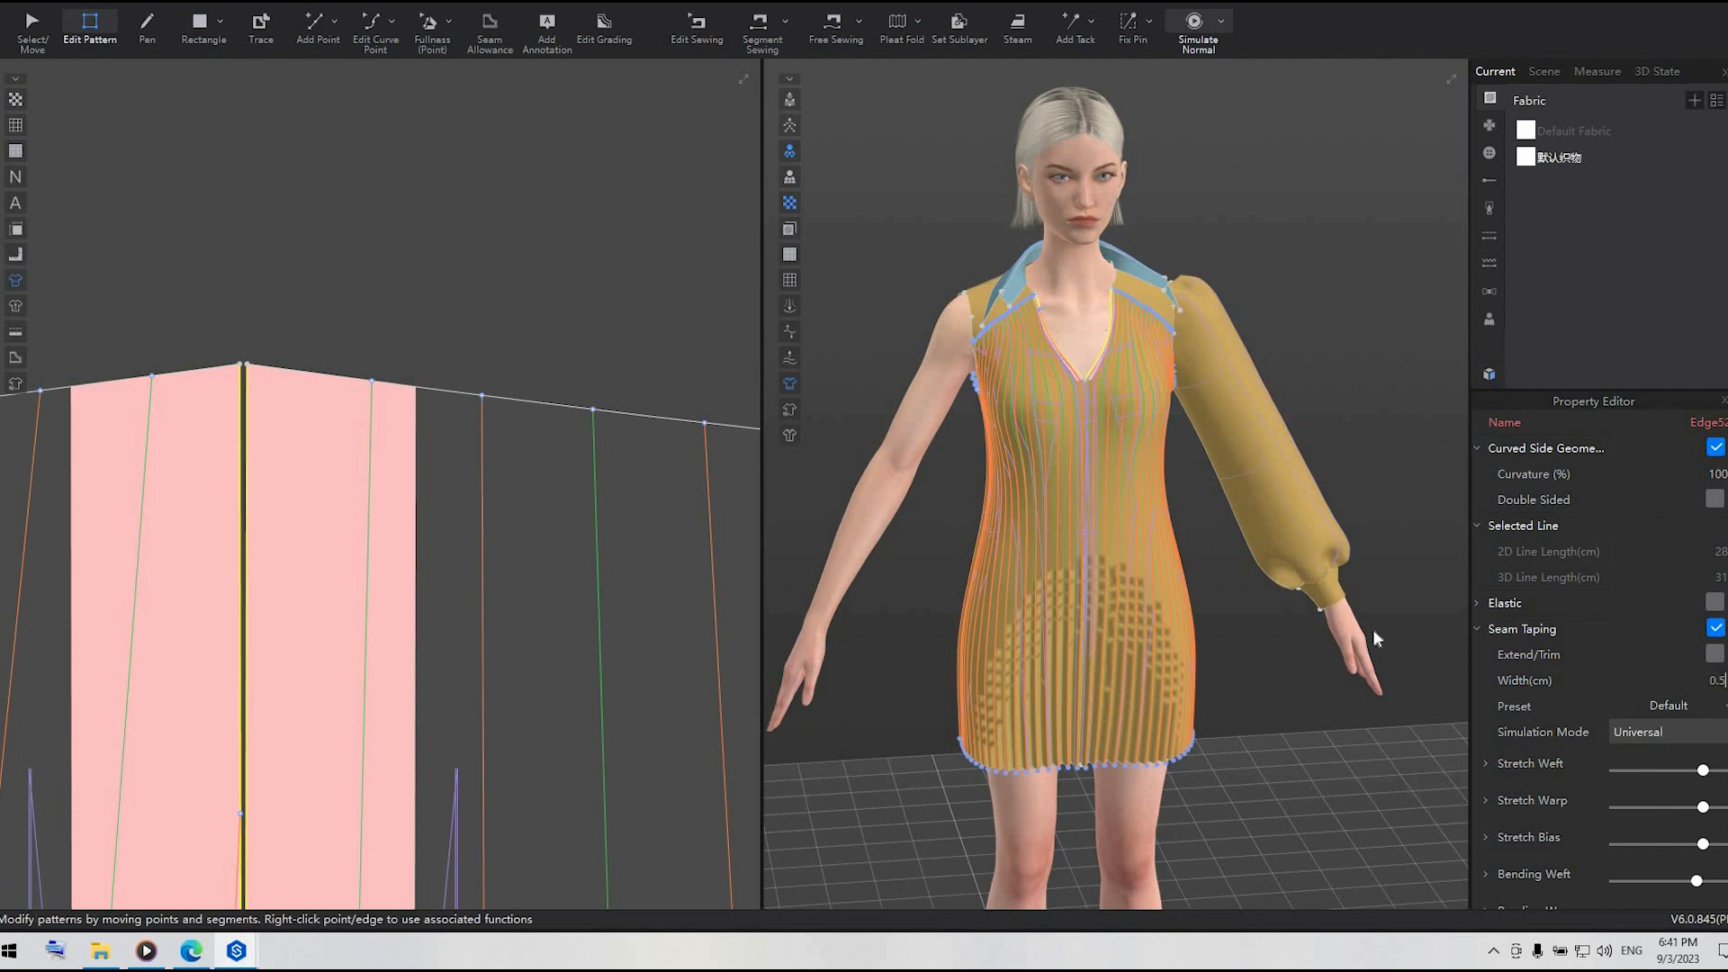
pyautogui.click(545, 293)
pyautogui.scroll(-5, 571, 249)
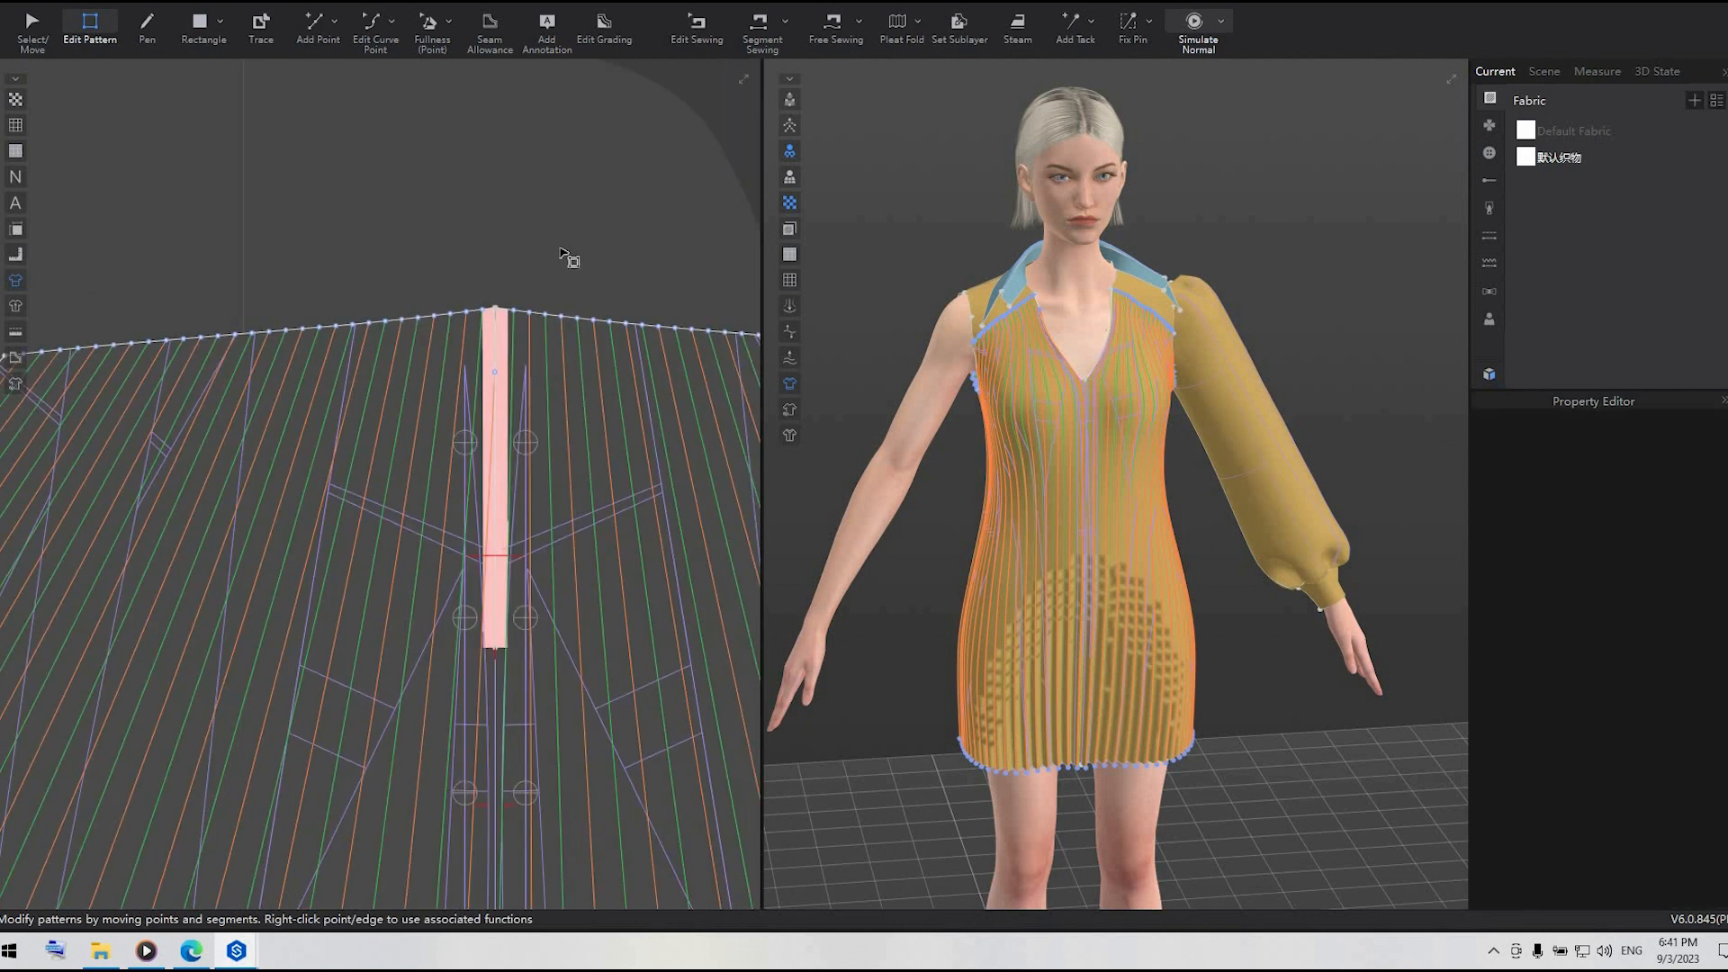
pyautogui.scroll(3, 567, 315)
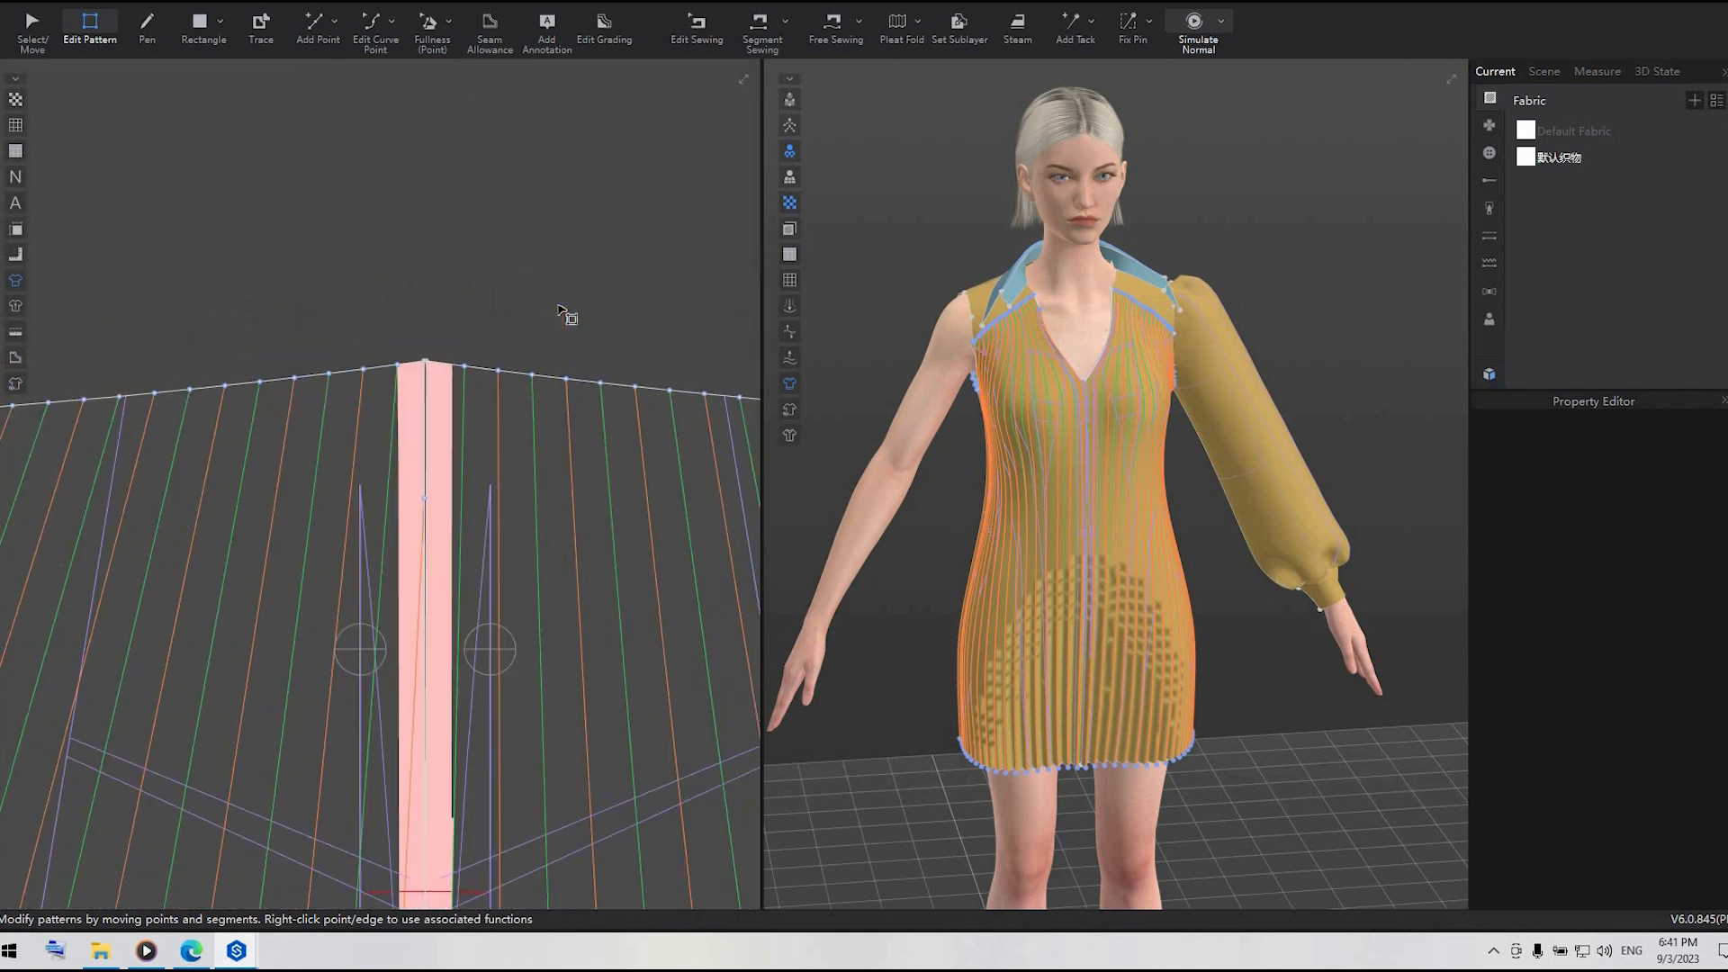
pyautogui.scroll(-8, 563, 326)
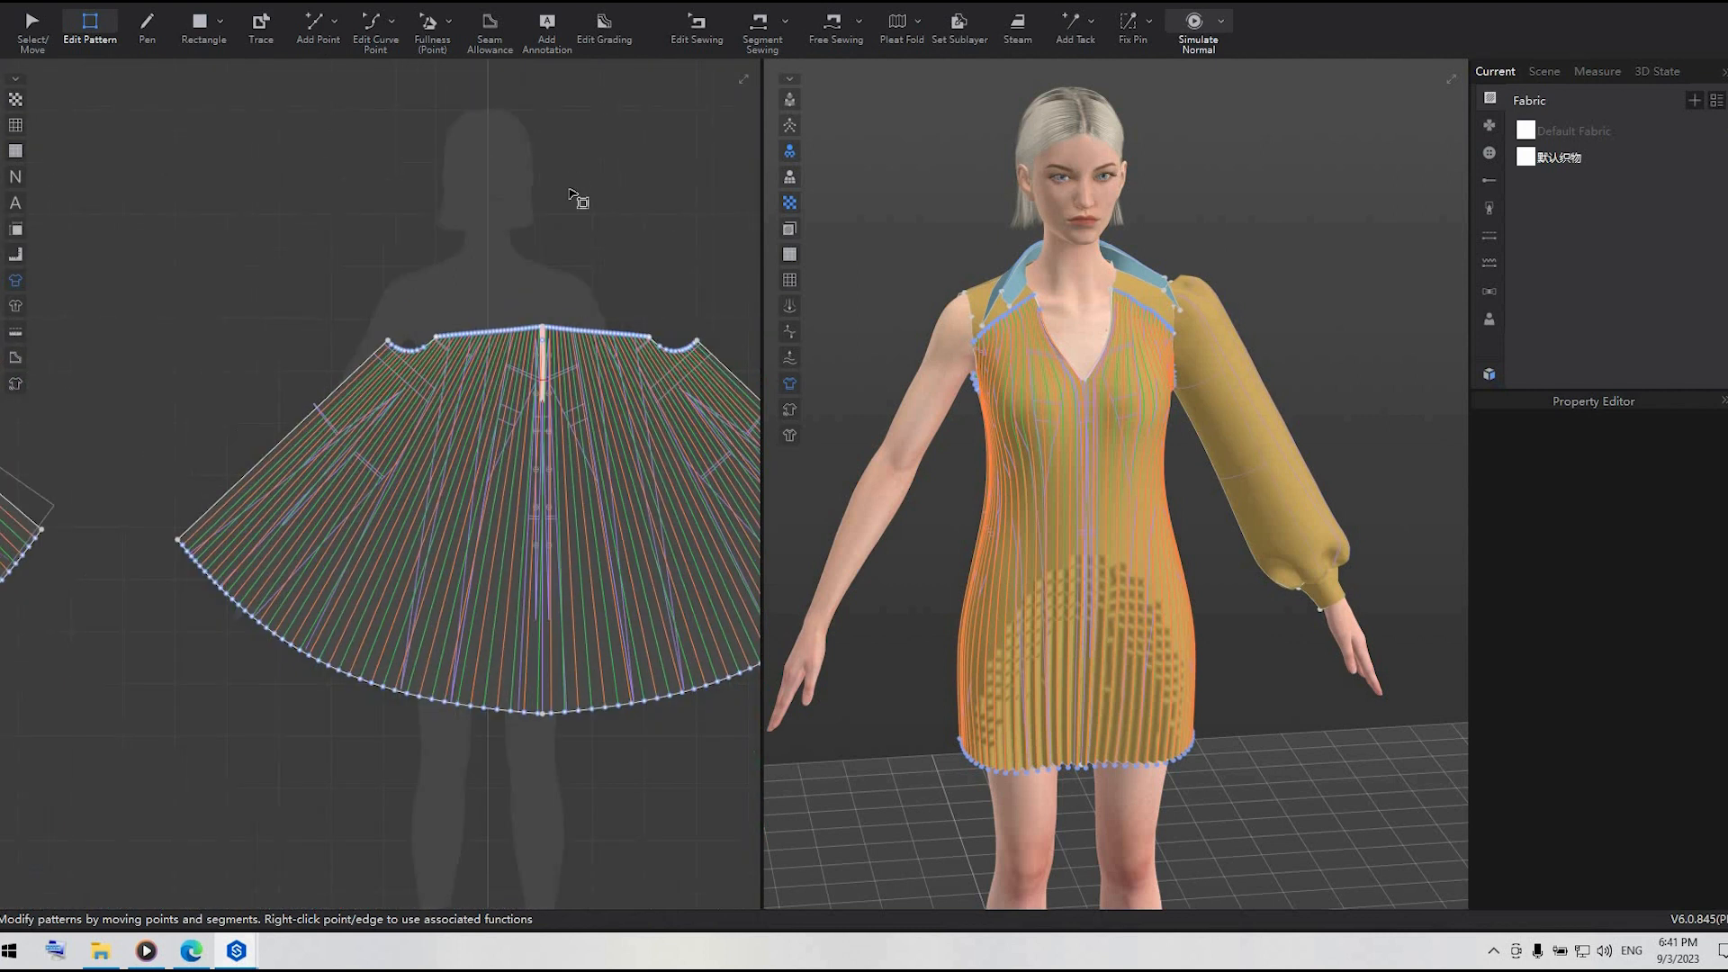
# - Check the sewing line pair joining the collar stand's lower edge to the back yoke neckline for a length difference
pyautogui.moveTo(572, 194); pyautogui.dragTo(464, 523, button='middle')
pyautogui.scroll(-2, 270, 90)
pyautogui.moveTo(270, 90); pyautogui.dragTo(346, 270, button='middle')
pyautogui.scroll(2, 347, 270)
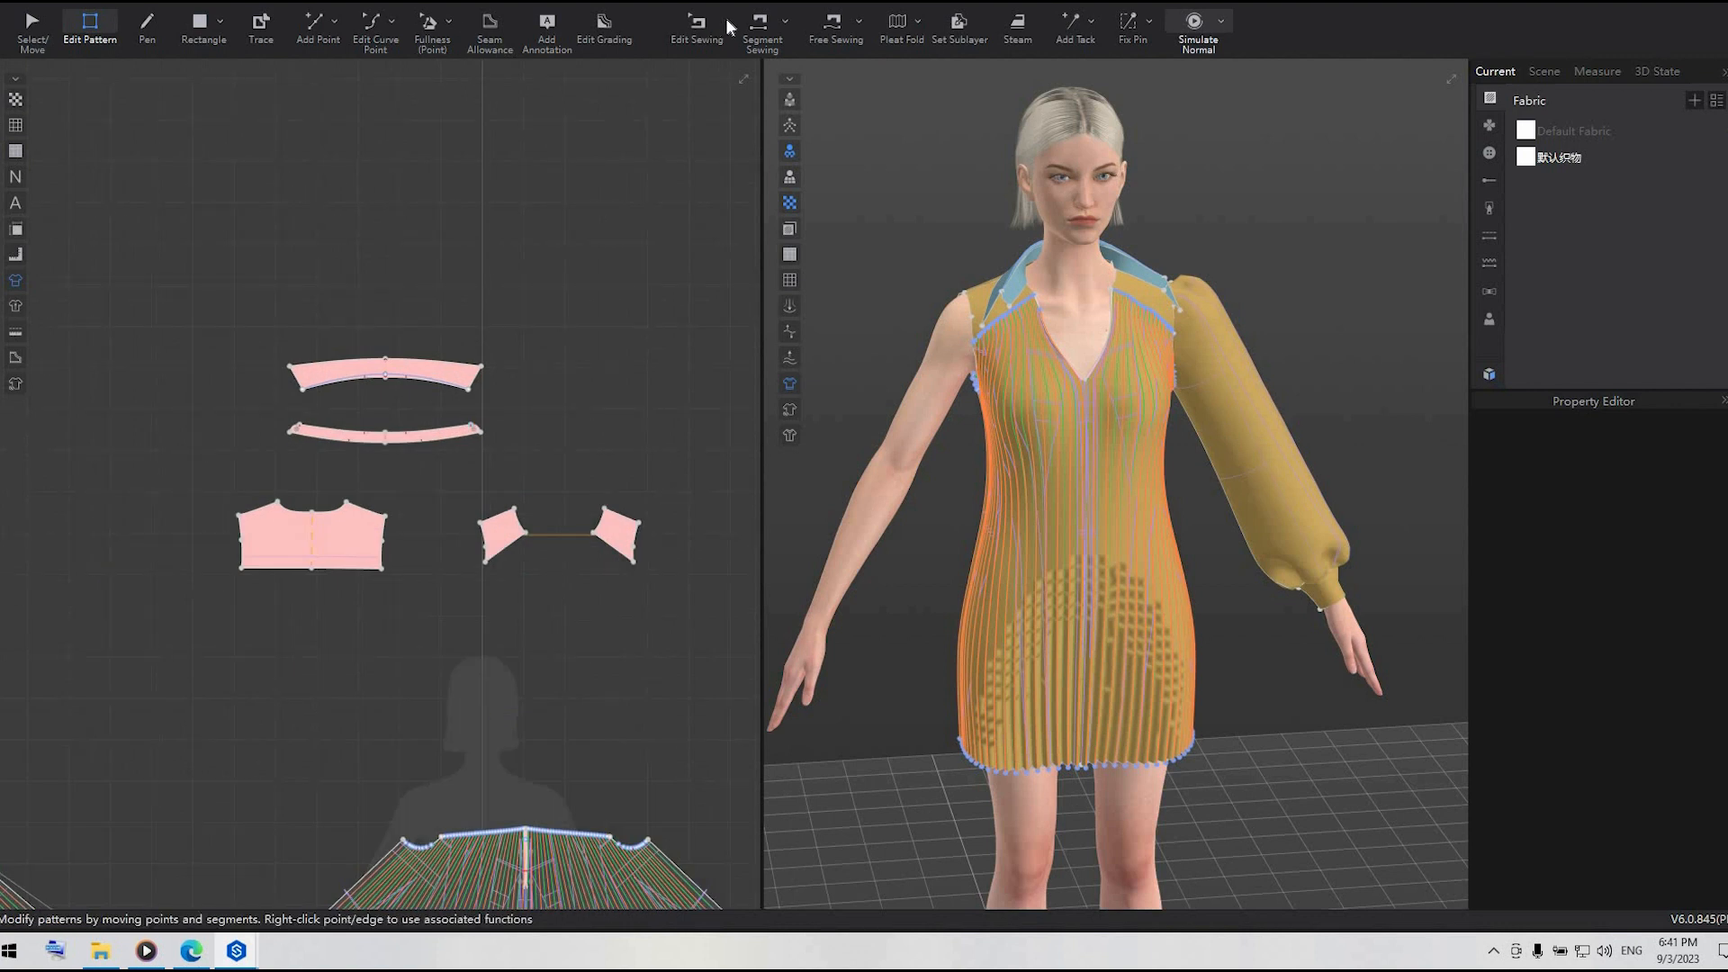
pyautogui.press('b')
pyautogui.scroll(3, 401, 450)
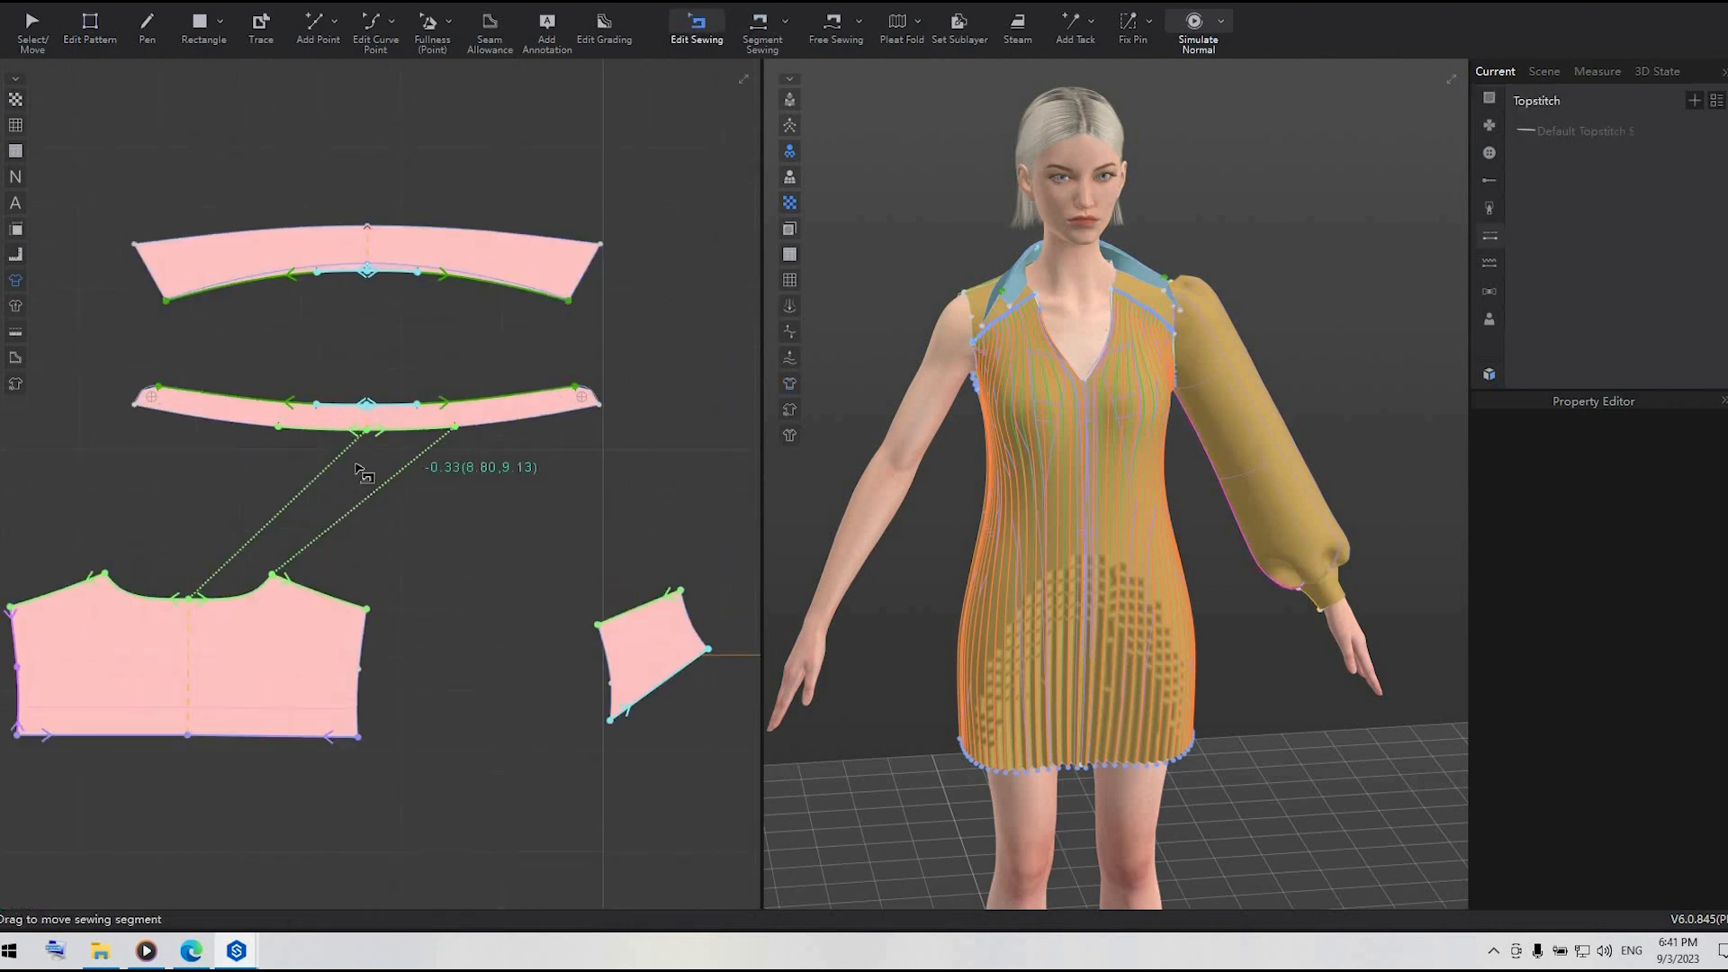
pyautogui.click(255, 587)
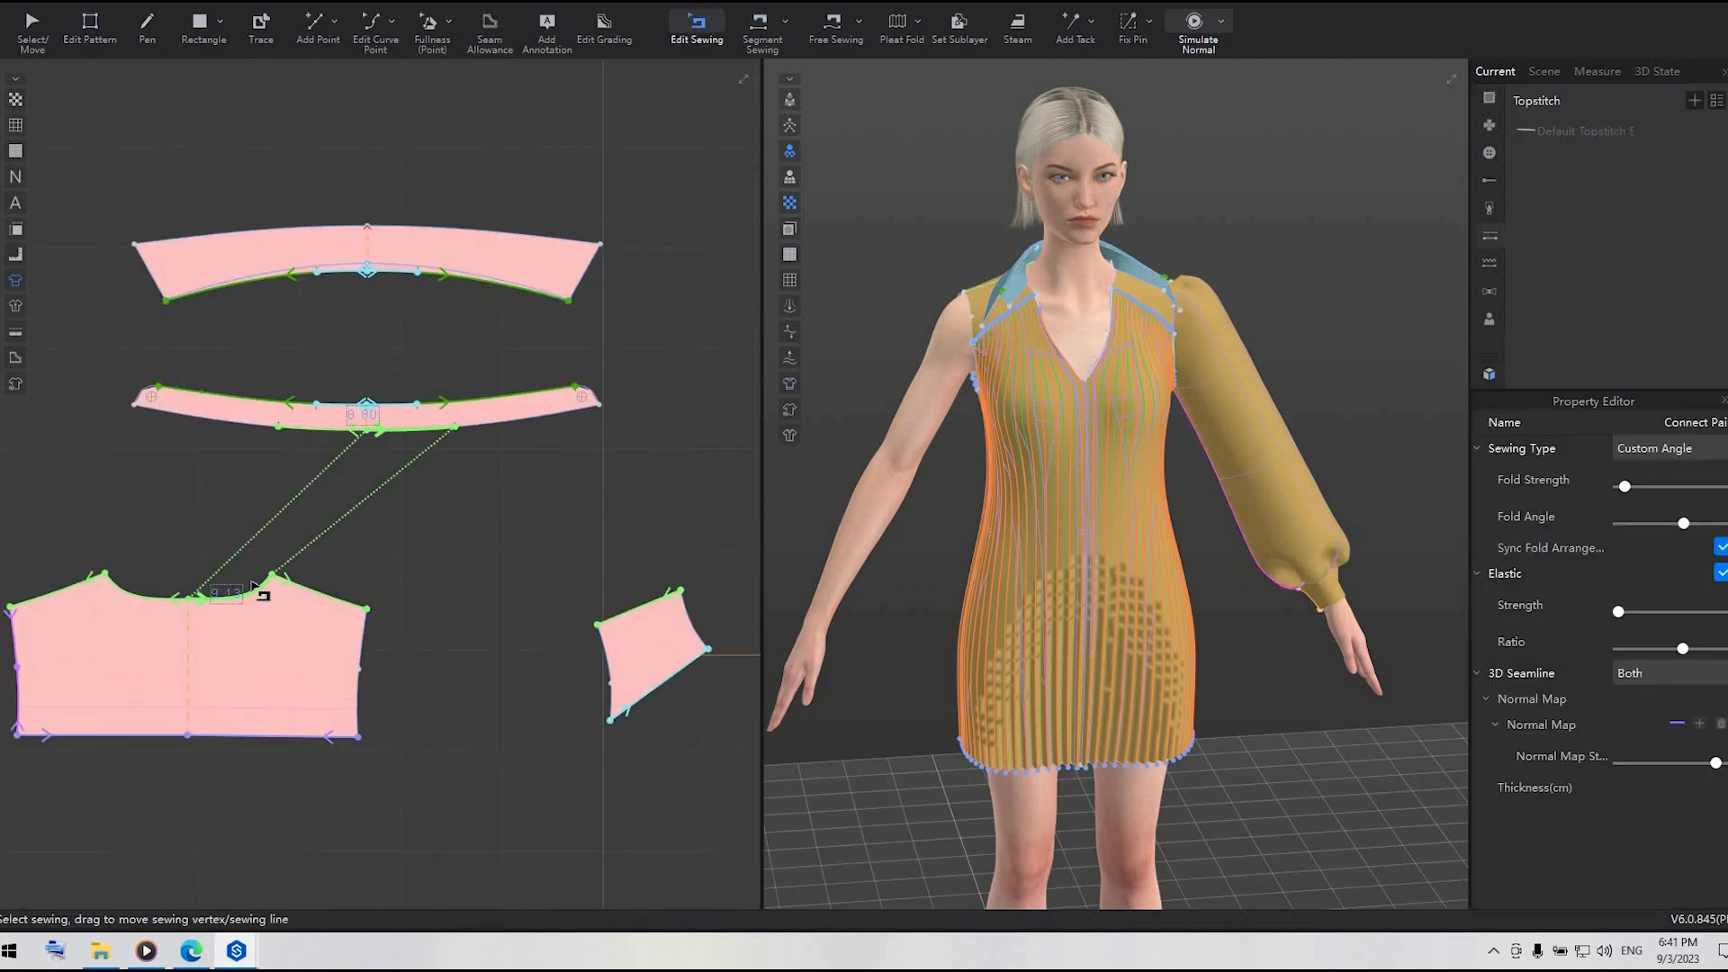
pyautogui.click(536, 491)
# - Add a vertex on the collar stand's lower edge where the back neckline sewing ends, mirrored on the other half
pyautogui.scroll(3, 529, 486)
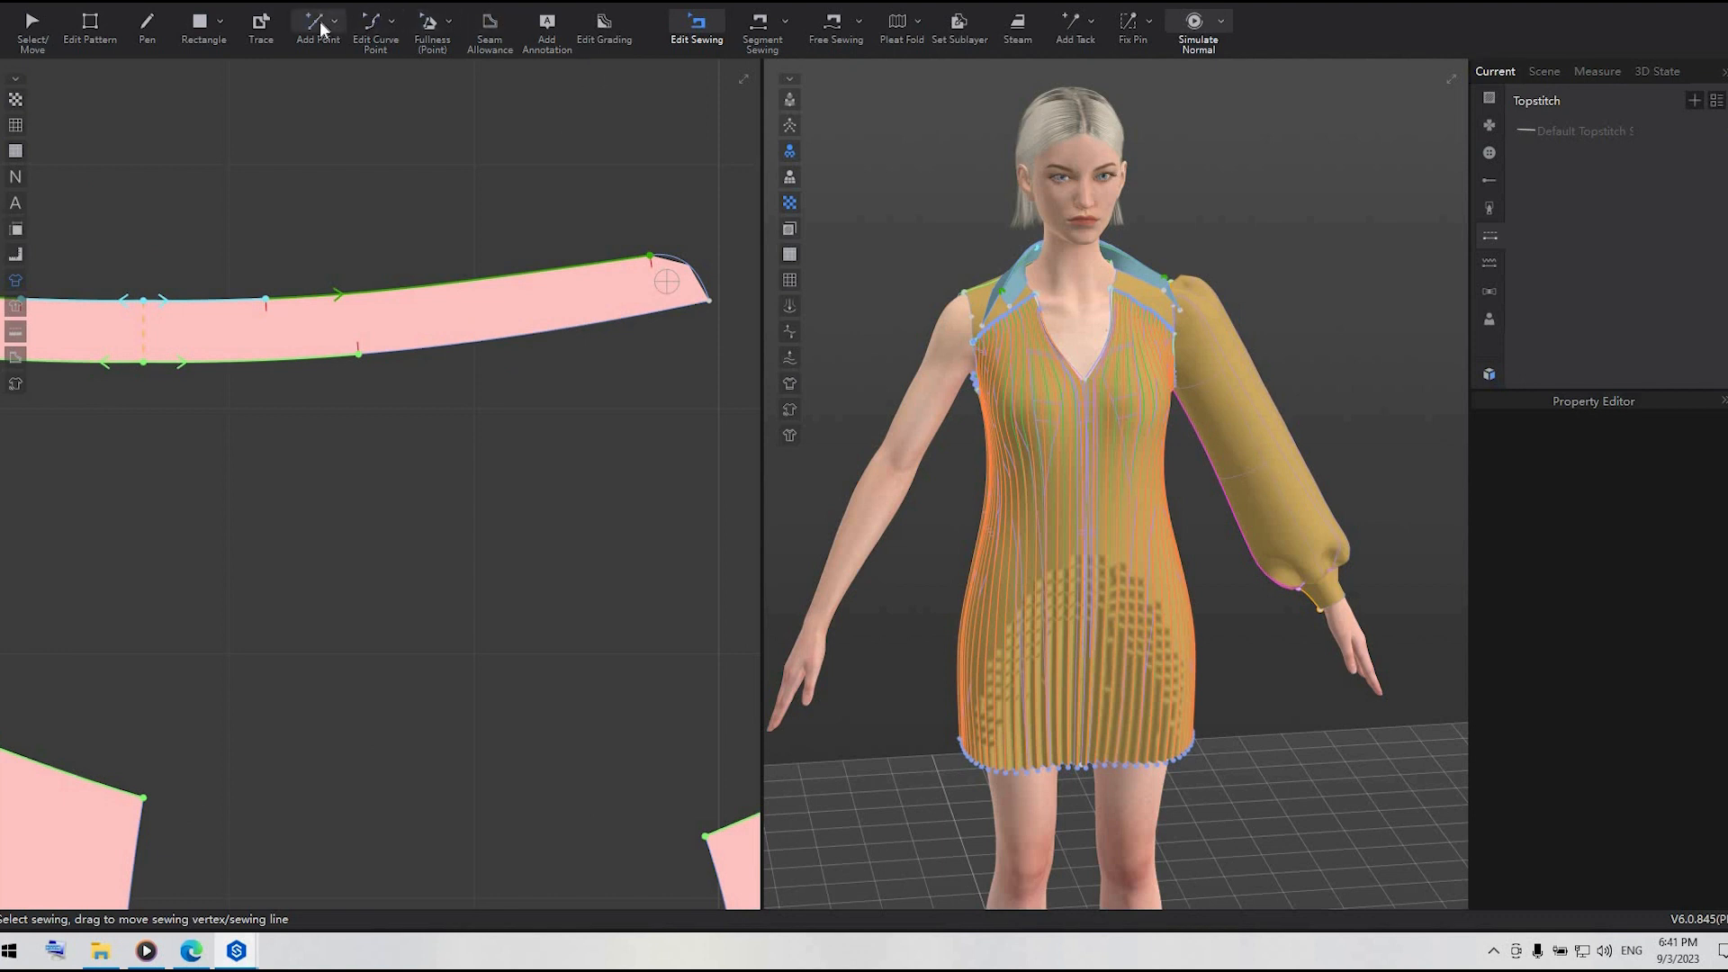
pyautogui.press('x')
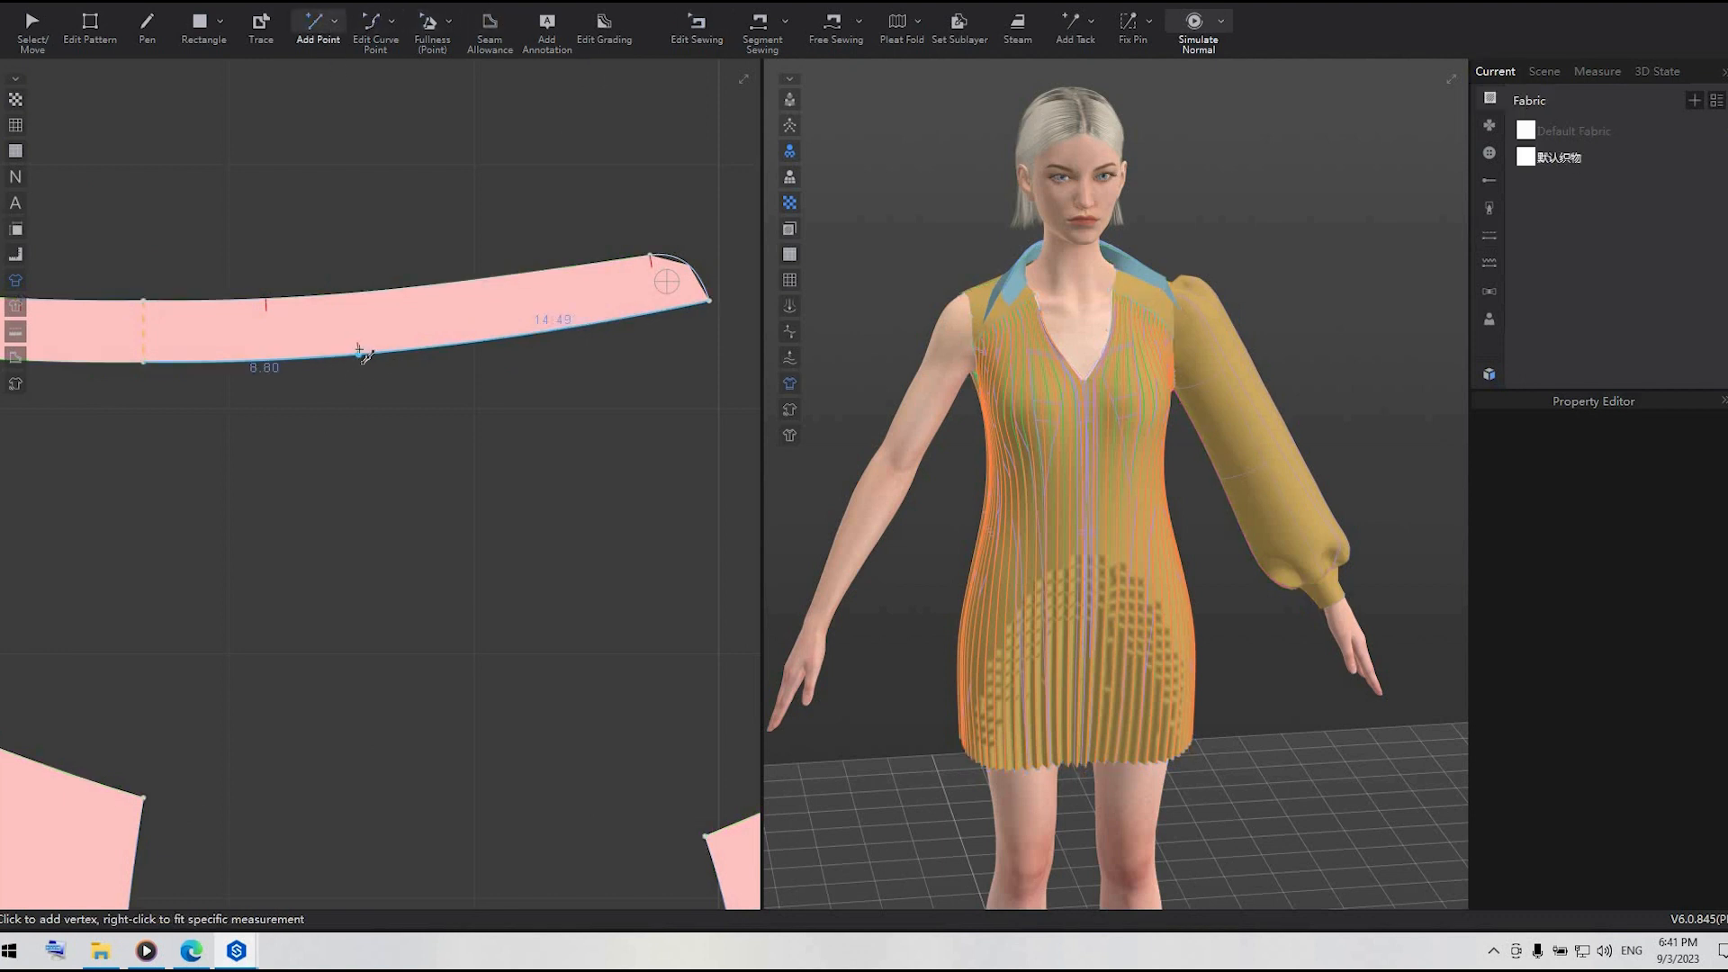
pyautogui.click(410, 433)
pyautogui.scroll(-2, 366, 481)
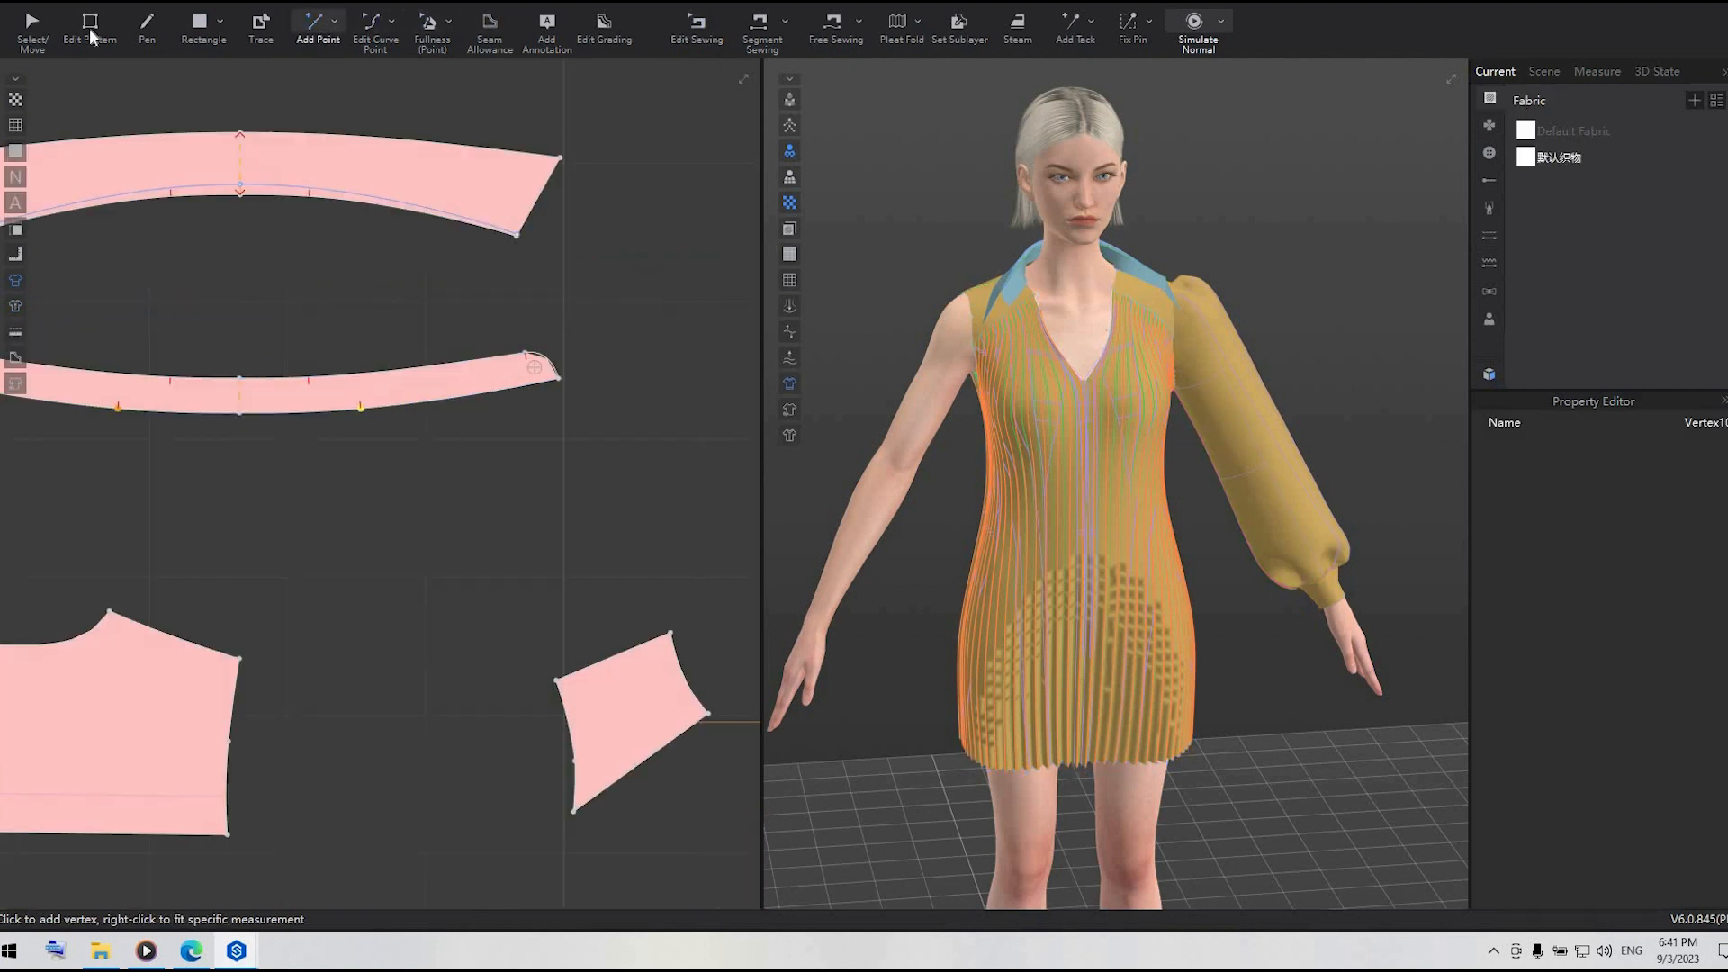
# - Compare the back yoke's neckline edge with the collar stand's lower edge segment between the center and the added vertex
pyautogui.press('z')
pyautogui.click(85, 632)
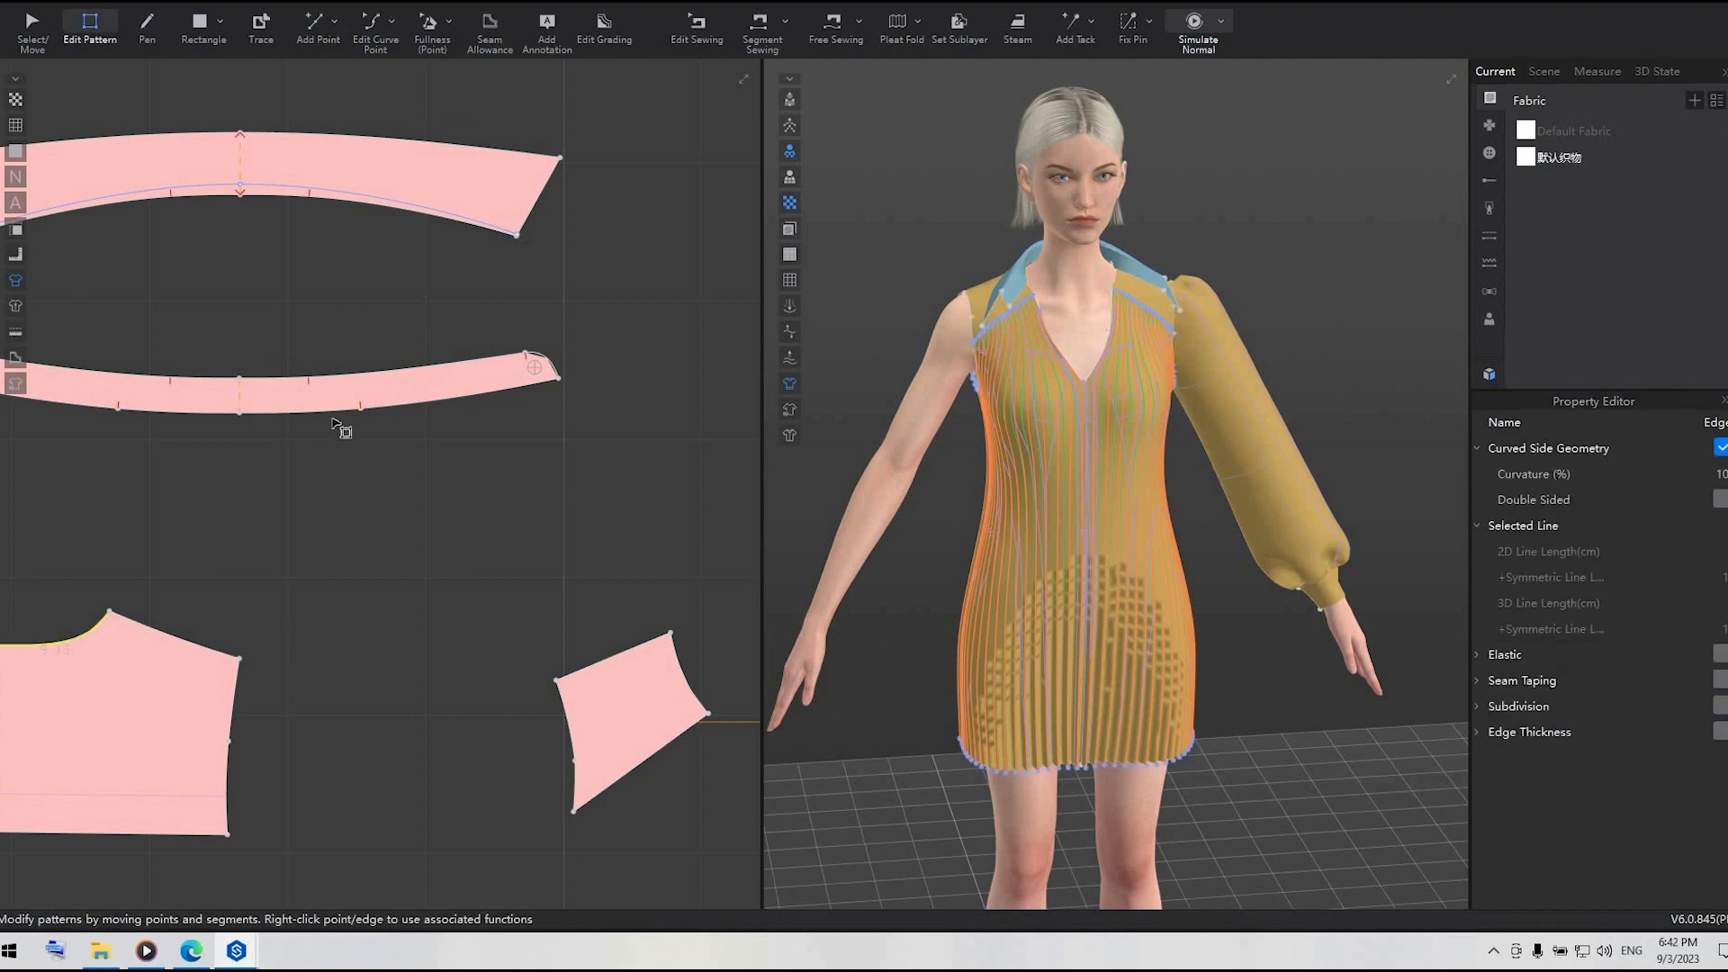
pyautogui.scroll(2, 374, 398)
pyautogui.click(361, 394)
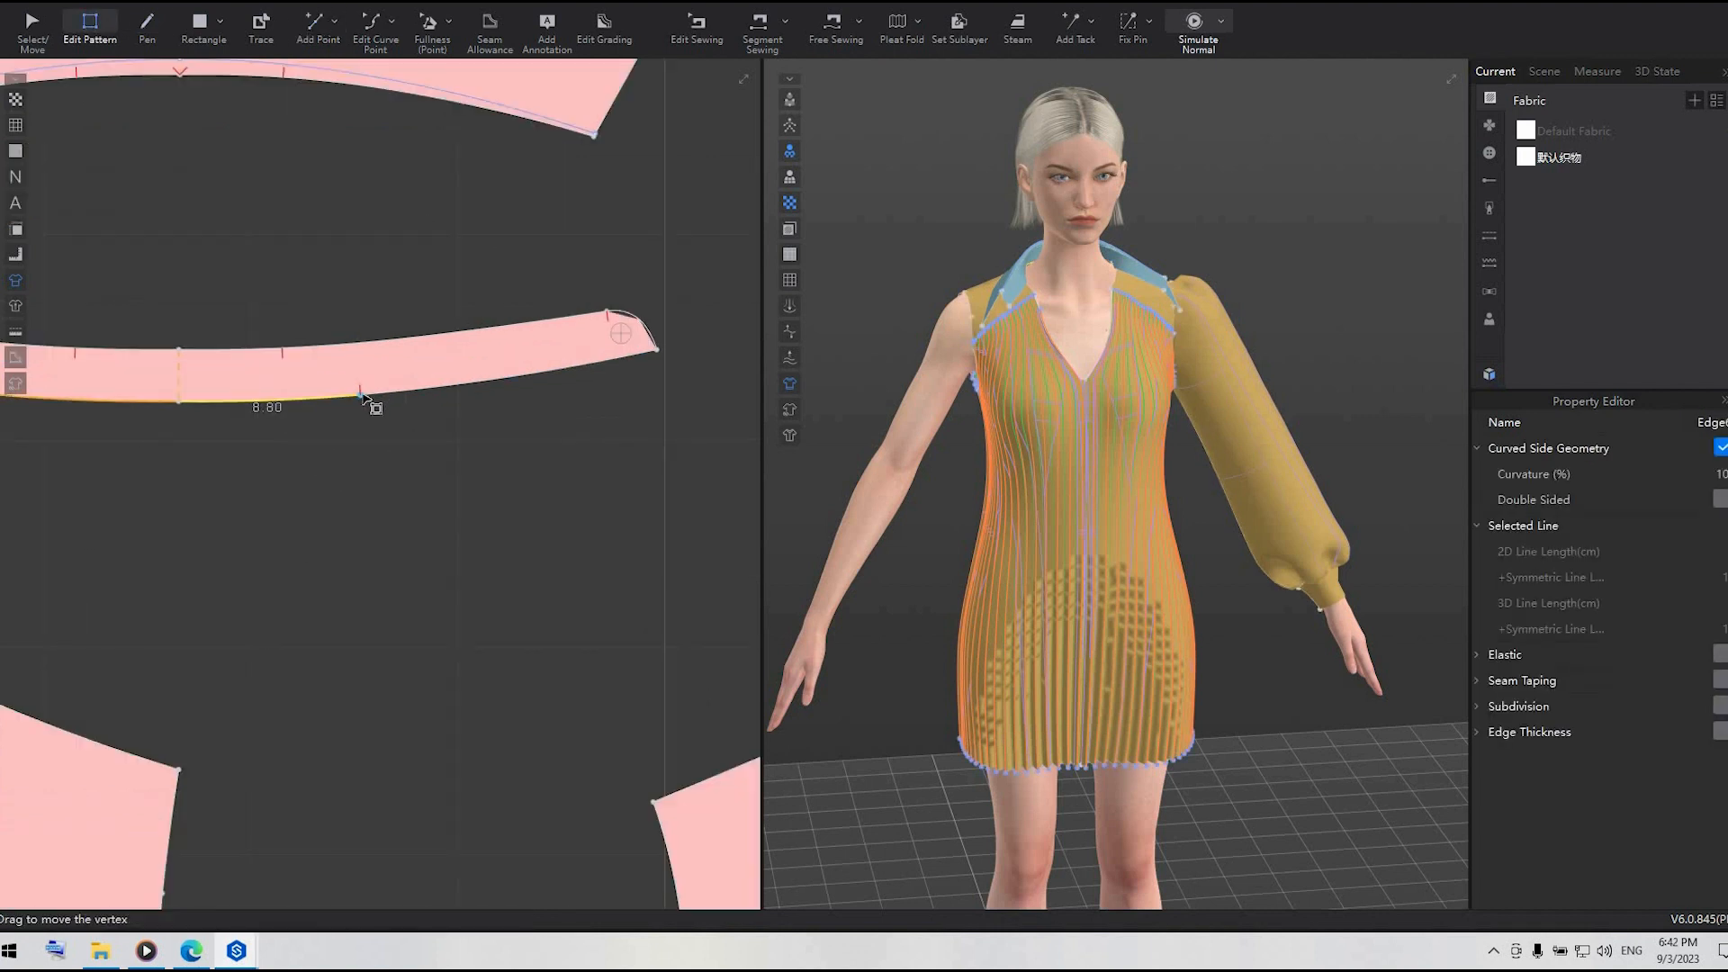
# - Adjust the vertex on the collar stand's lower edge so it sits 9.13 cm from the center line
pyautogui.scroll(2, 361, 408)
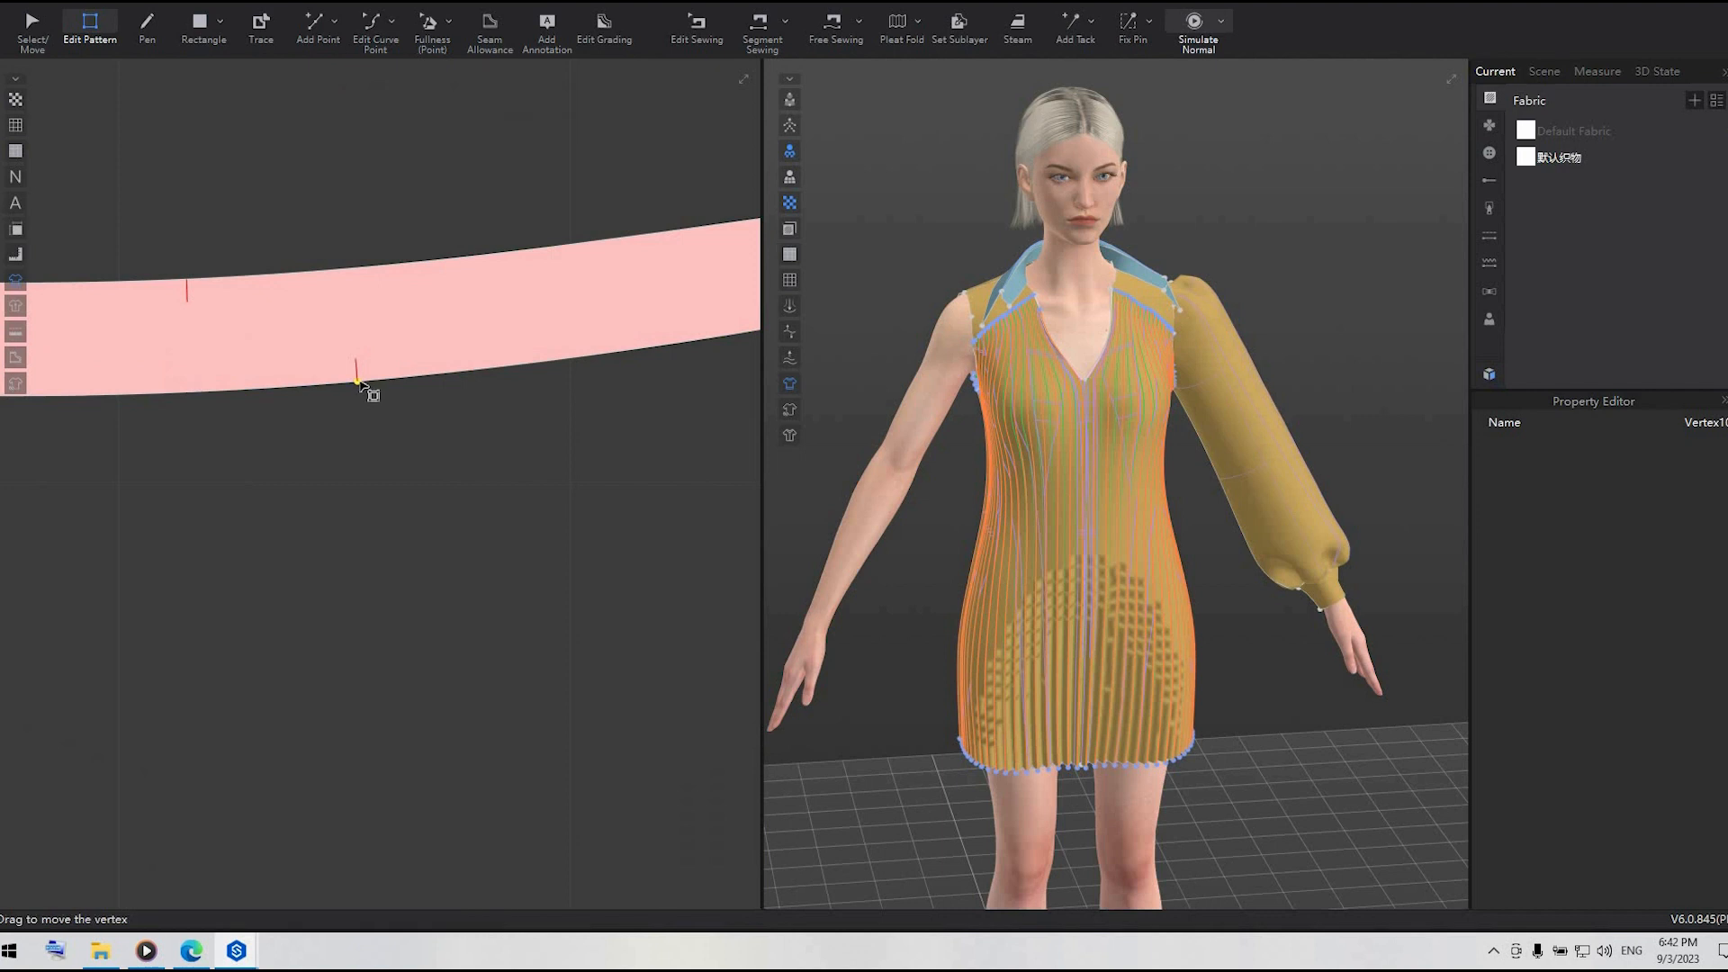
pyautogui.click(387, 383)
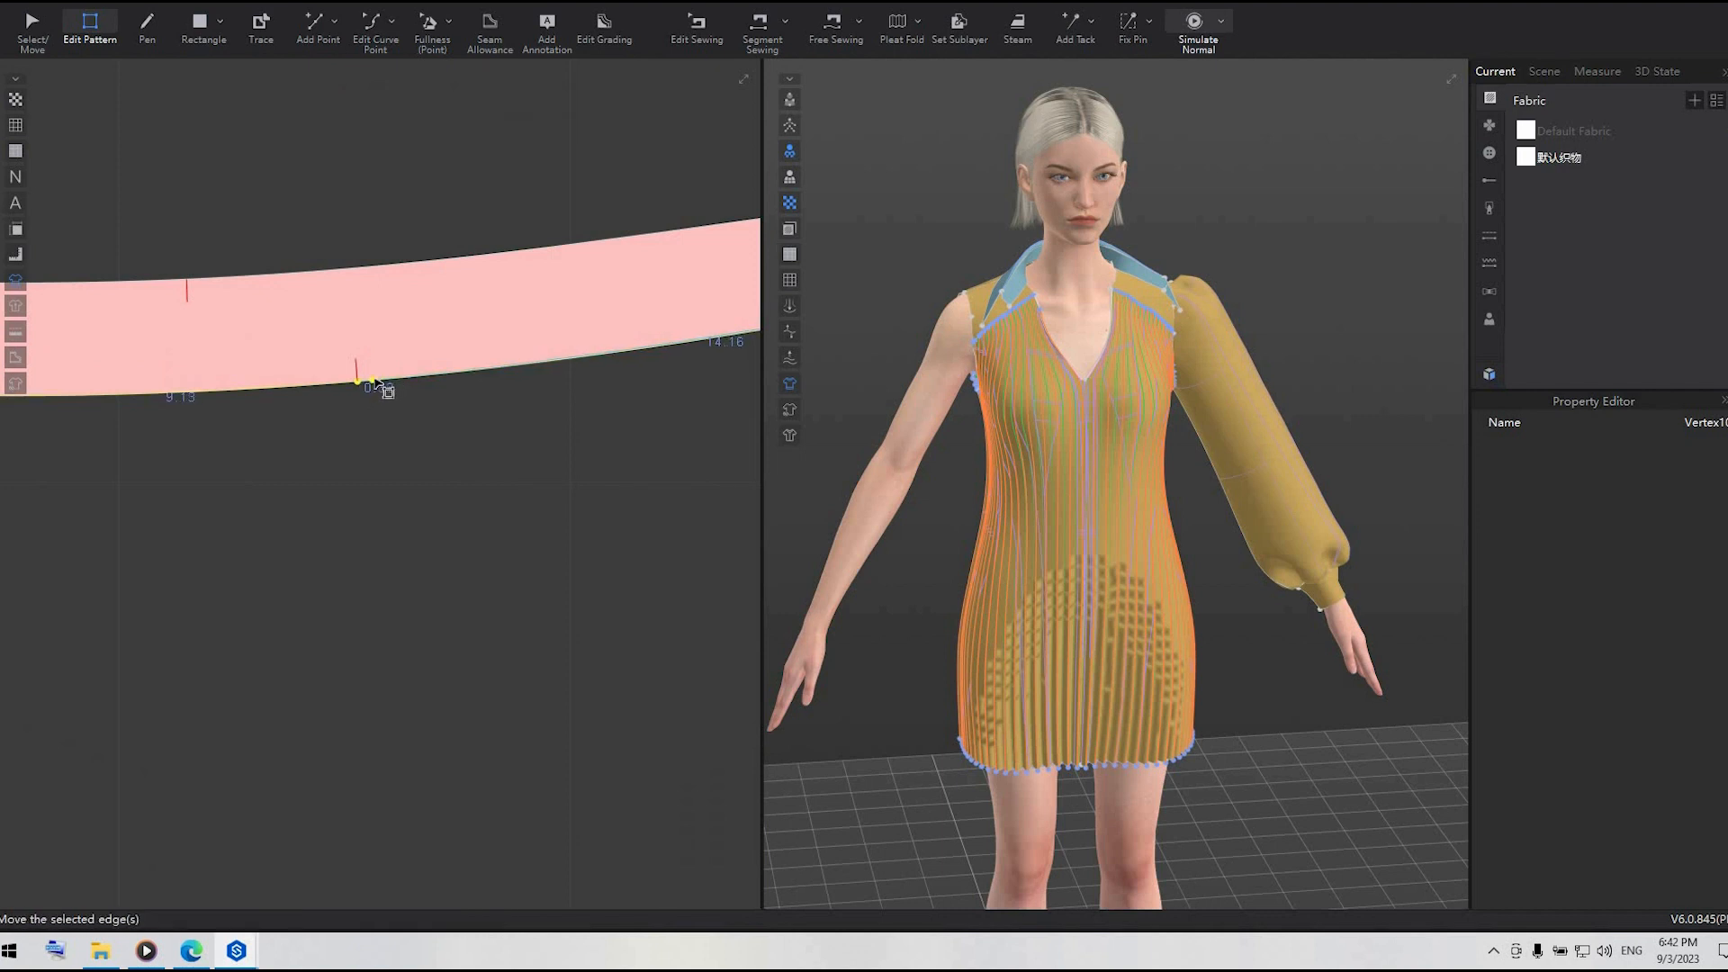
pyautogui.click(445, 458)
pyautogui.scroll(-3, 420, 522)
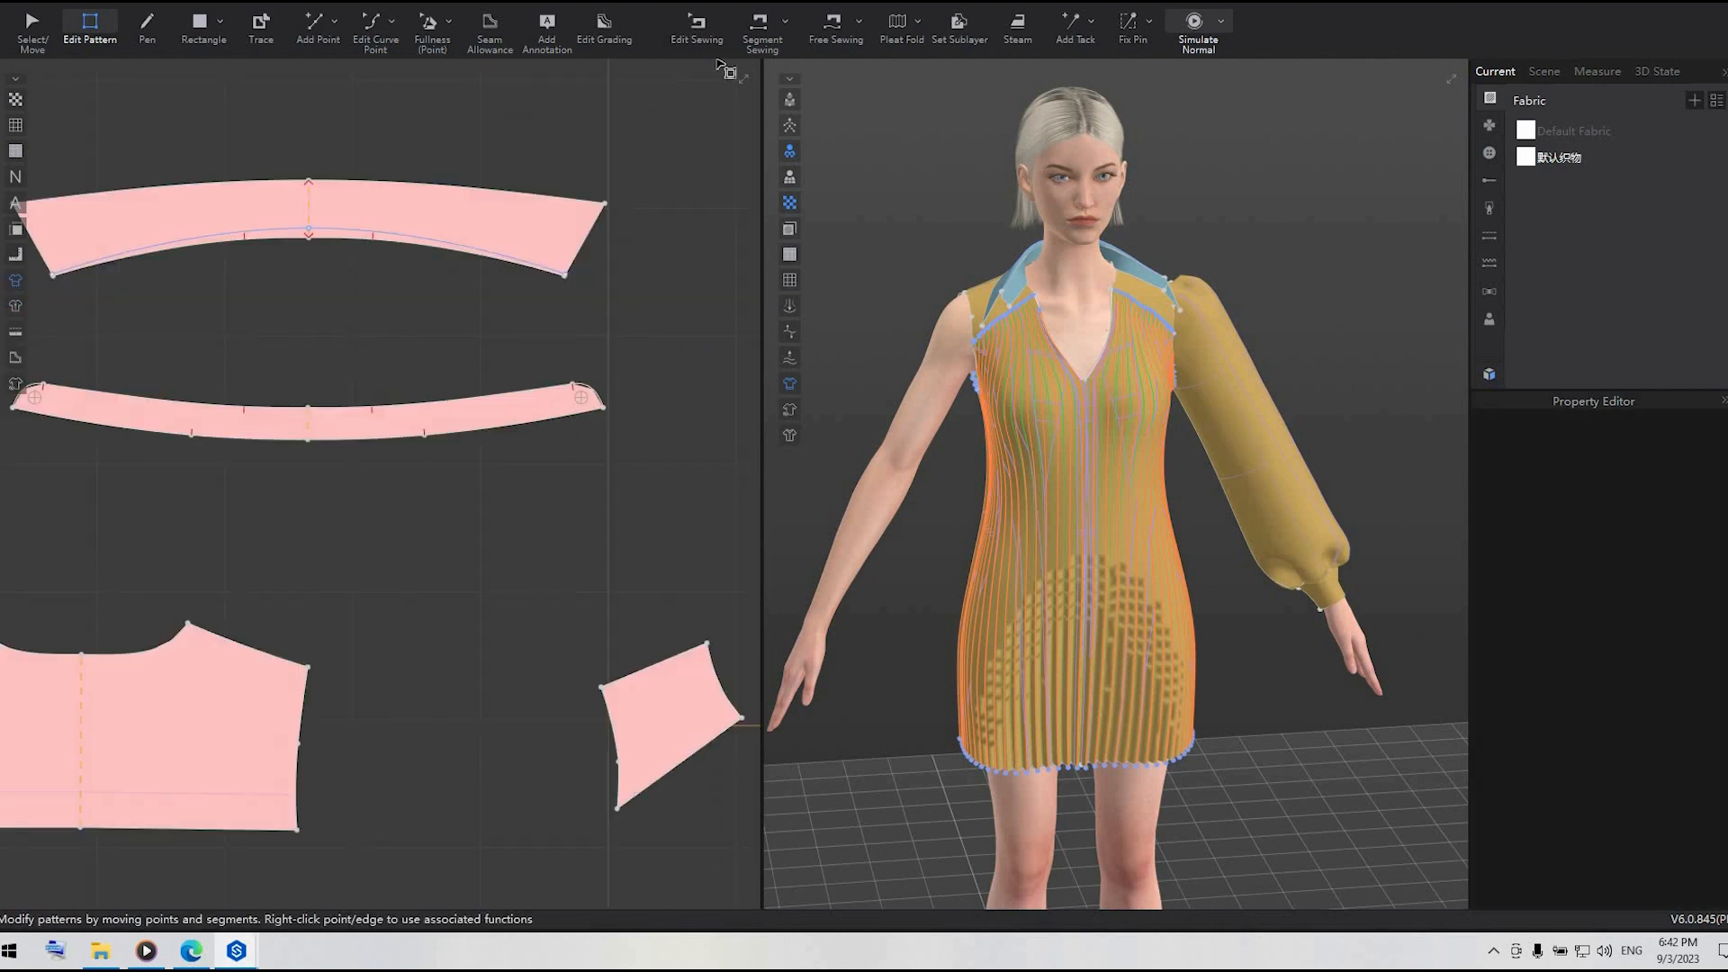
# - Split the collar stand's lower edge 6.56 cm past the notch to match the front yoke's neckline edge
pyautogui.press('b')
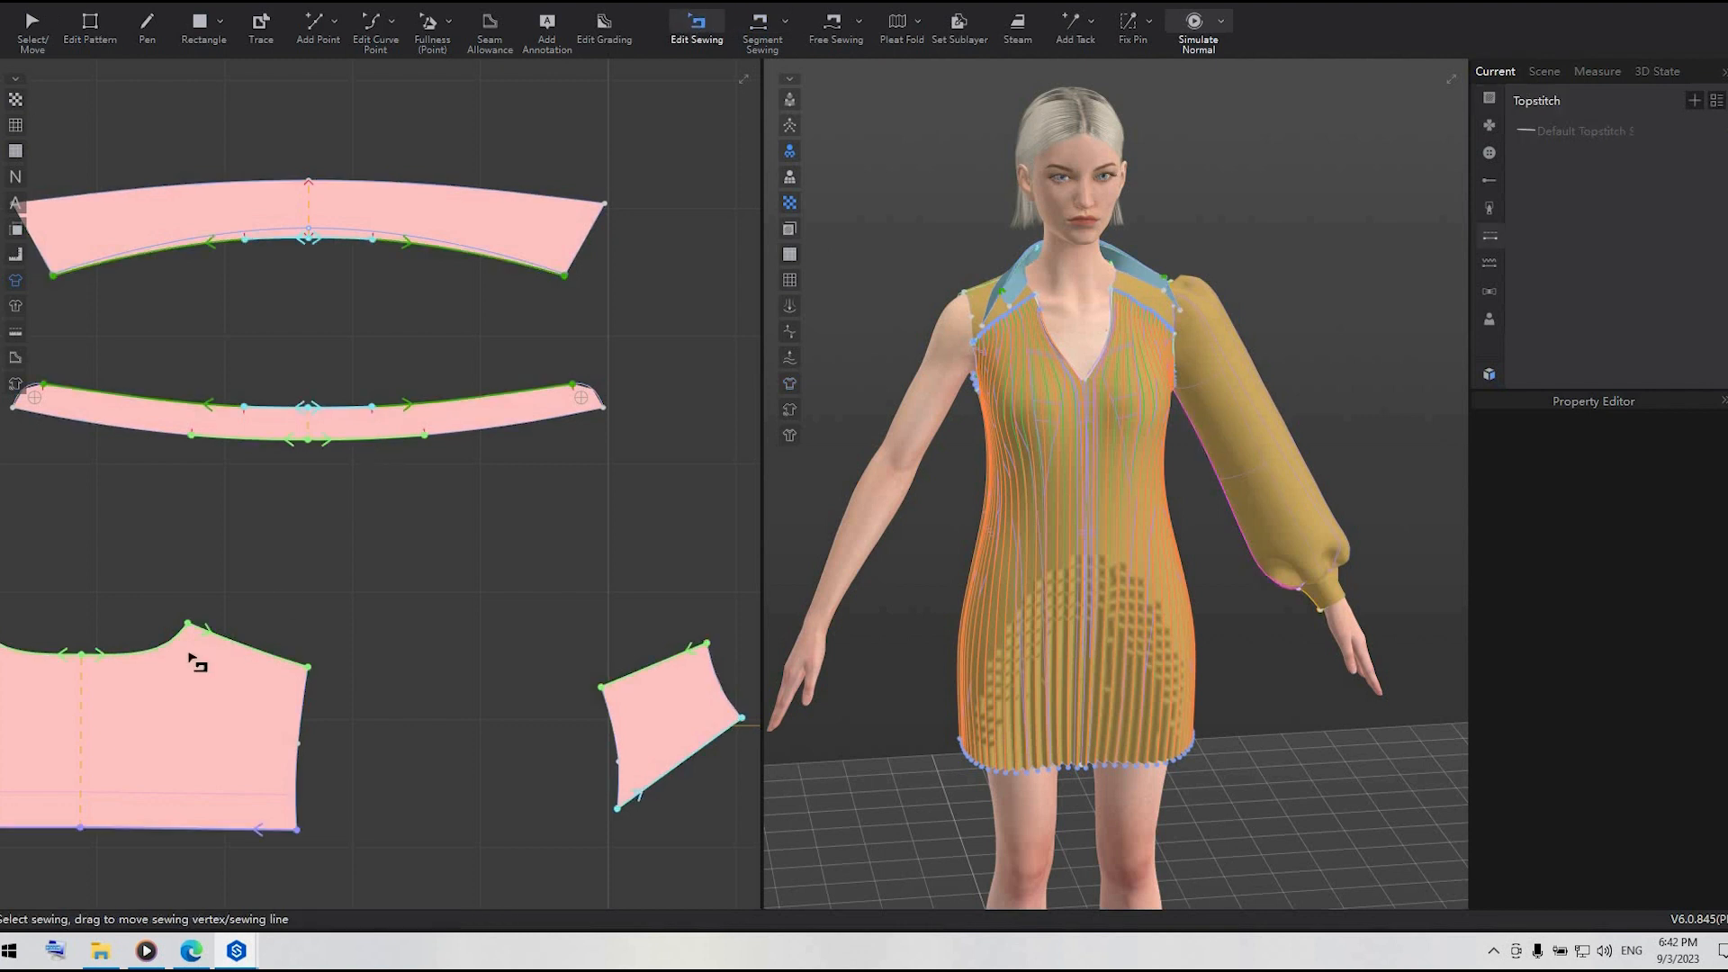
pyautogui.click(162, 653)
pyautogui.click(513, 567)
pyautogui.press('a')
pyautogui.click(722, 682)
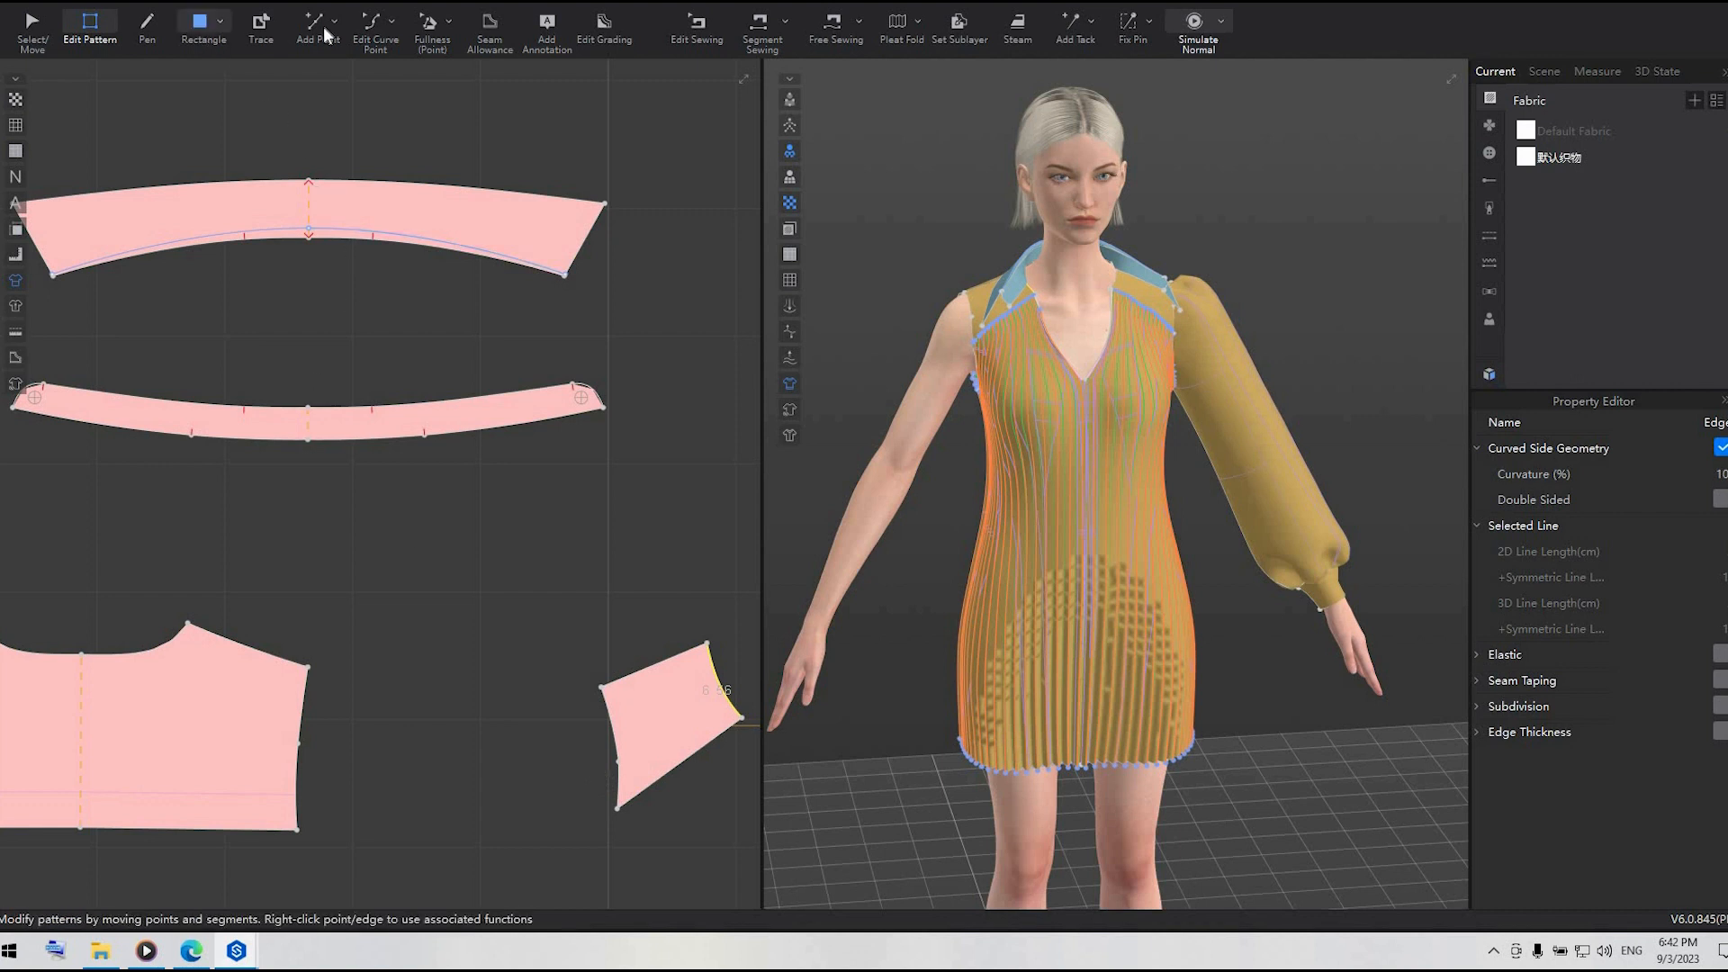
pyautogui.press('x')
pyautogui.rightClick(470, 436)
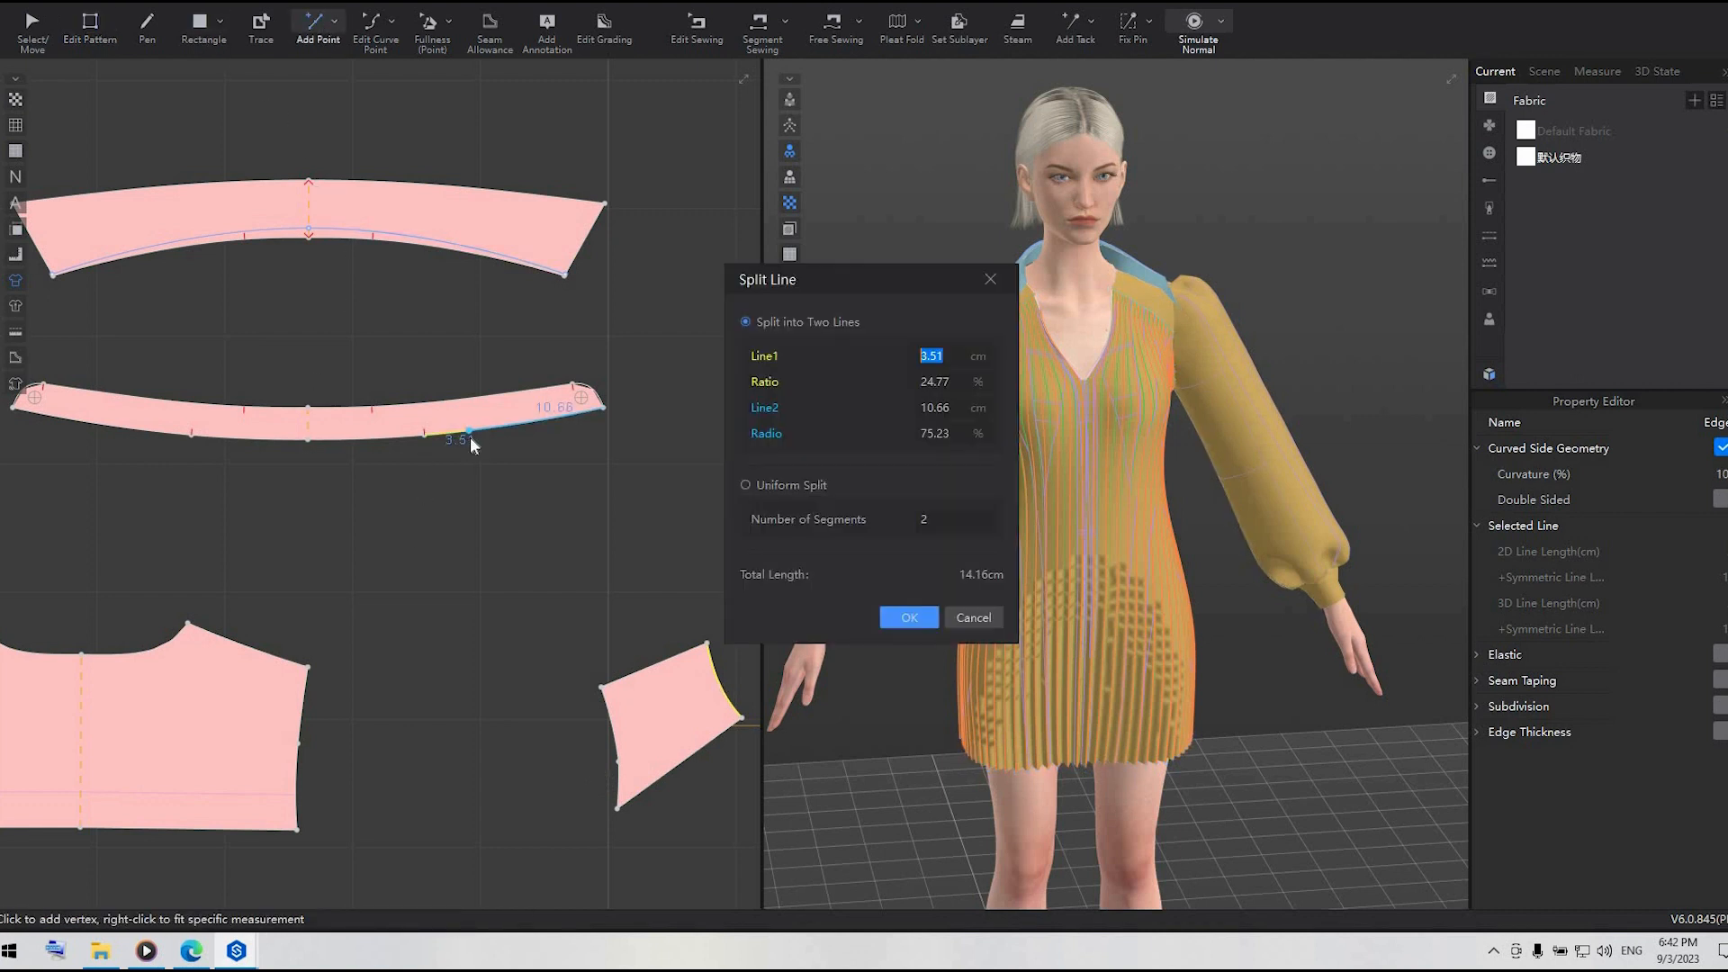
pyautogui.write('6.56')
pyautogui.click(909, 617)
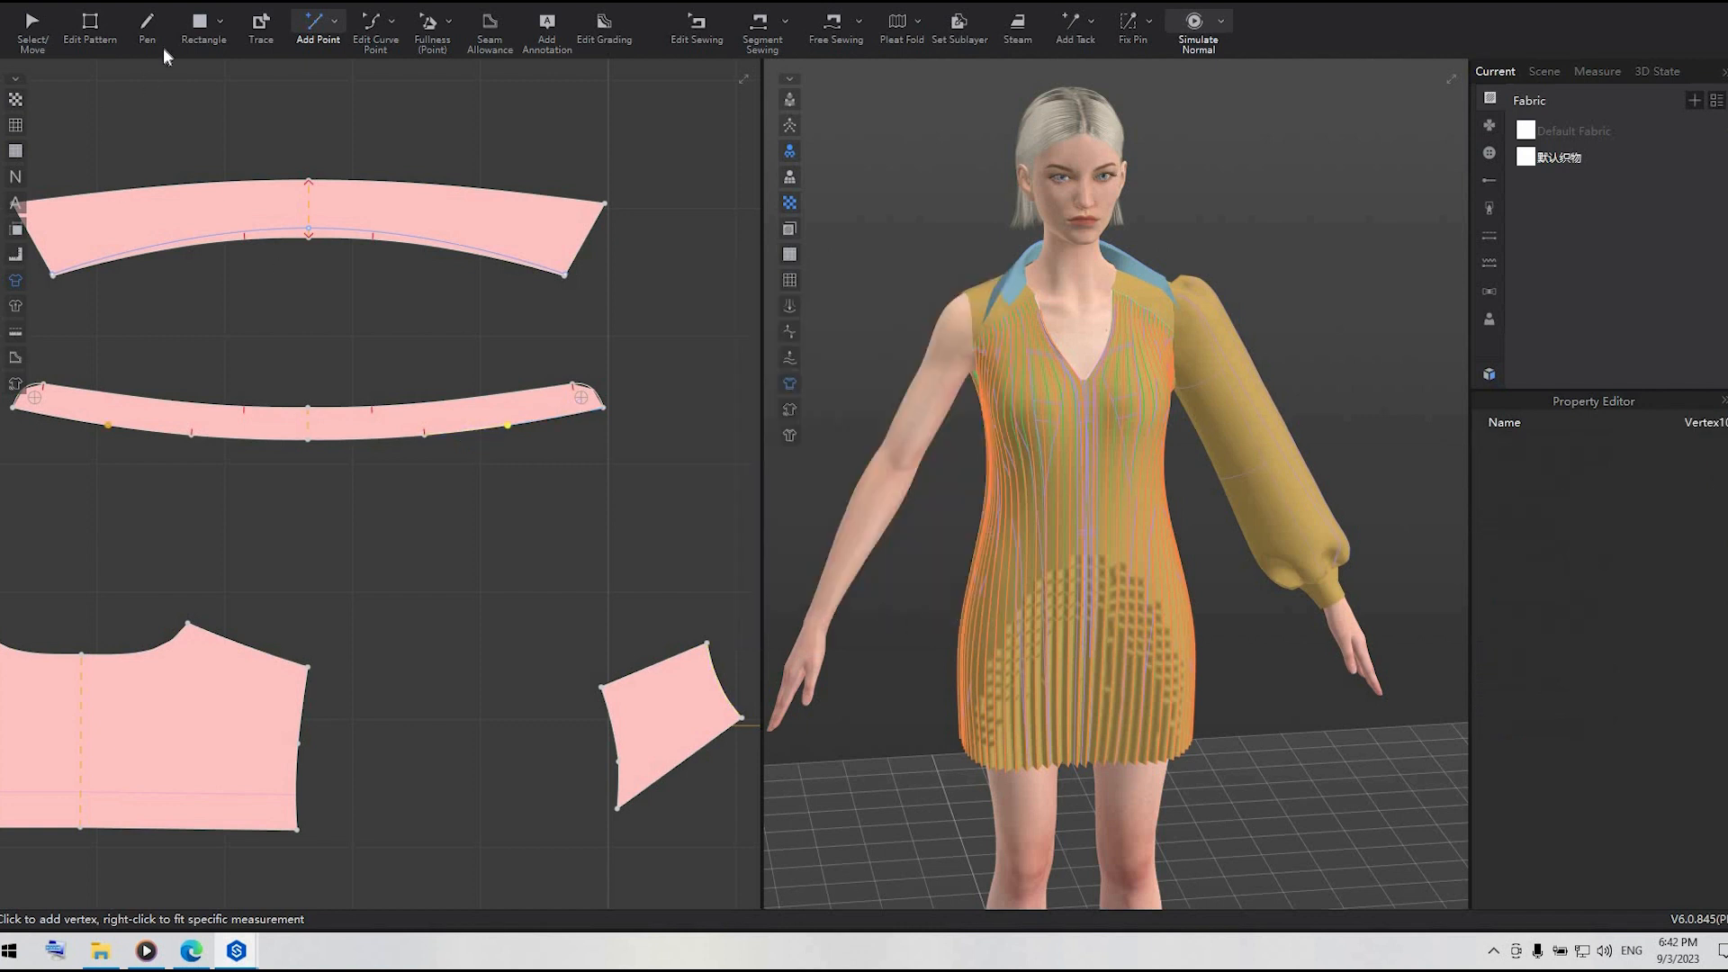
# - Draw an internal line across the collar stand from the new lower point to its upper edge and cut the stand along it
pyautogui.scroll(3, 509, 410)
pyautogui.press('d')
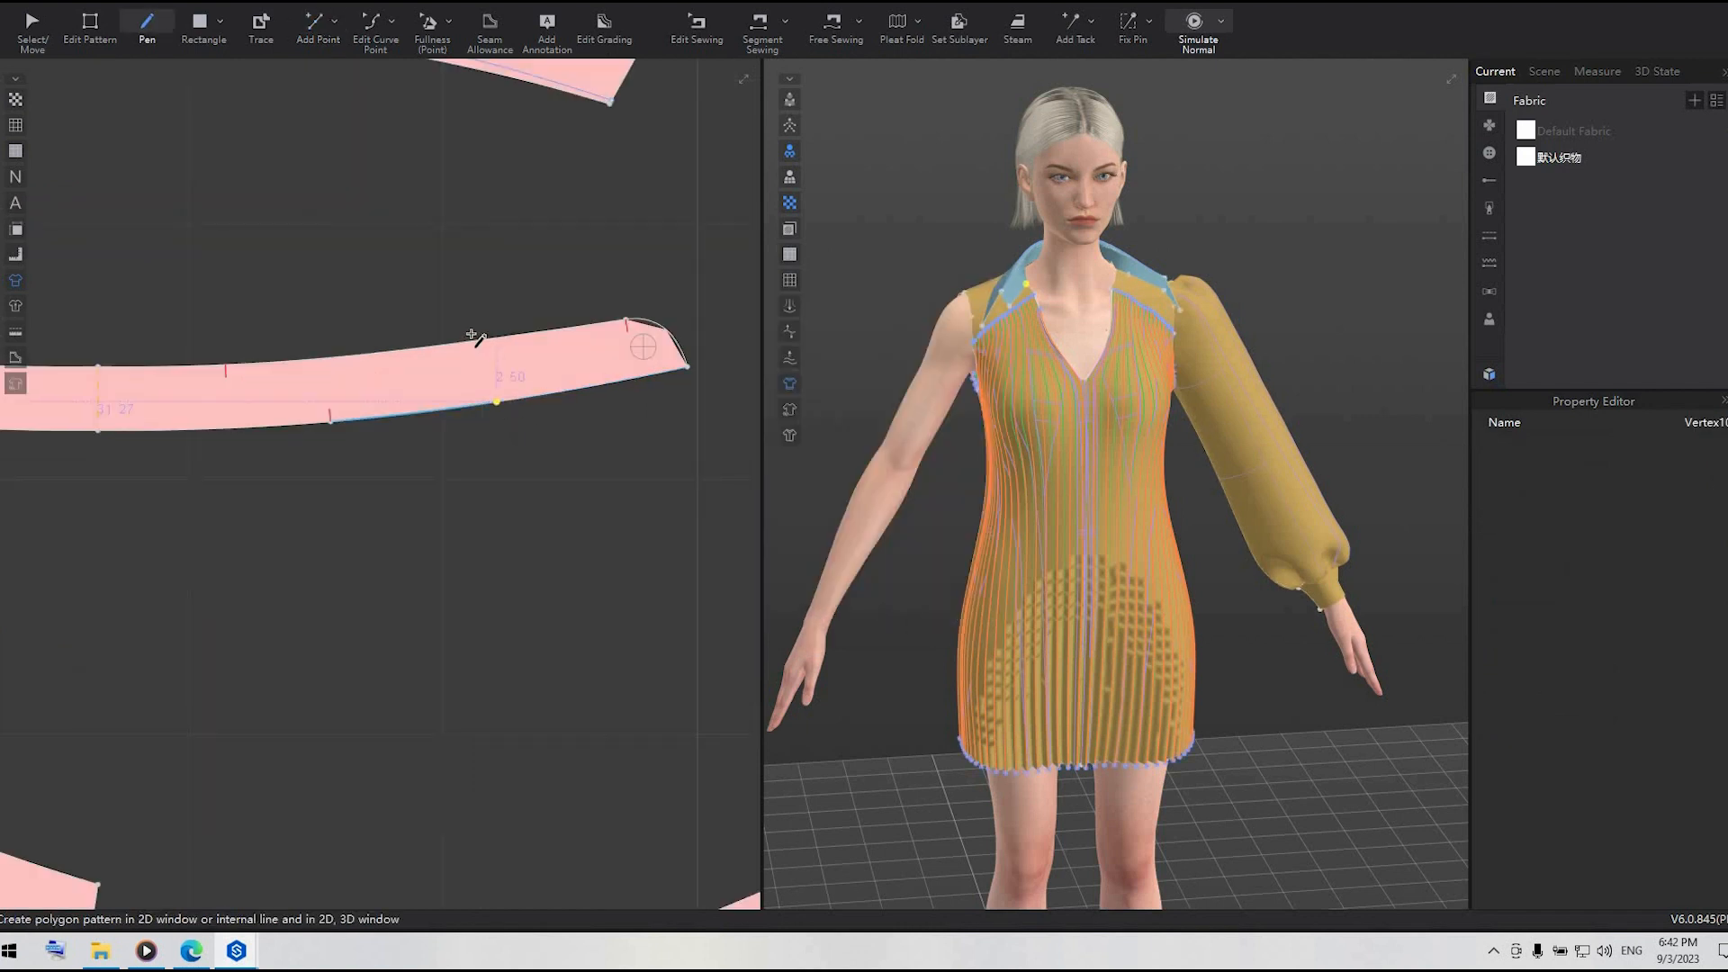
pyautogui.click(475, 340)
pyautogui.doubleClick(538, 401)
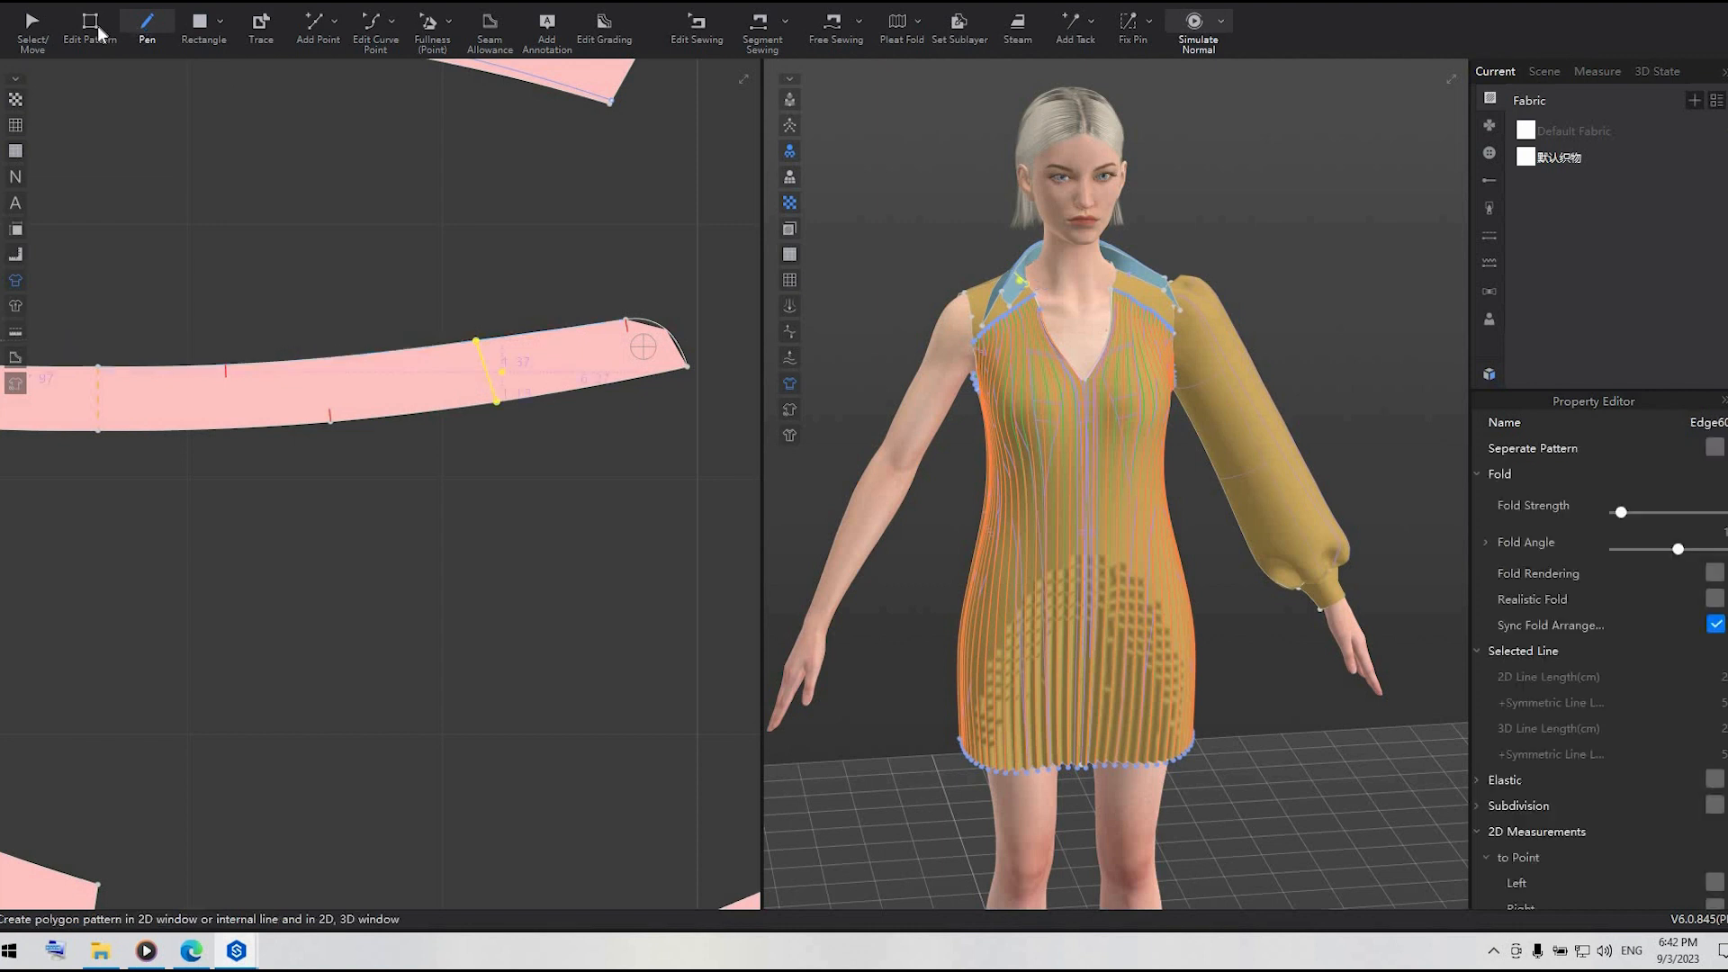
pyautogui.press('z')
pyautogui.rightClick(488, 377)
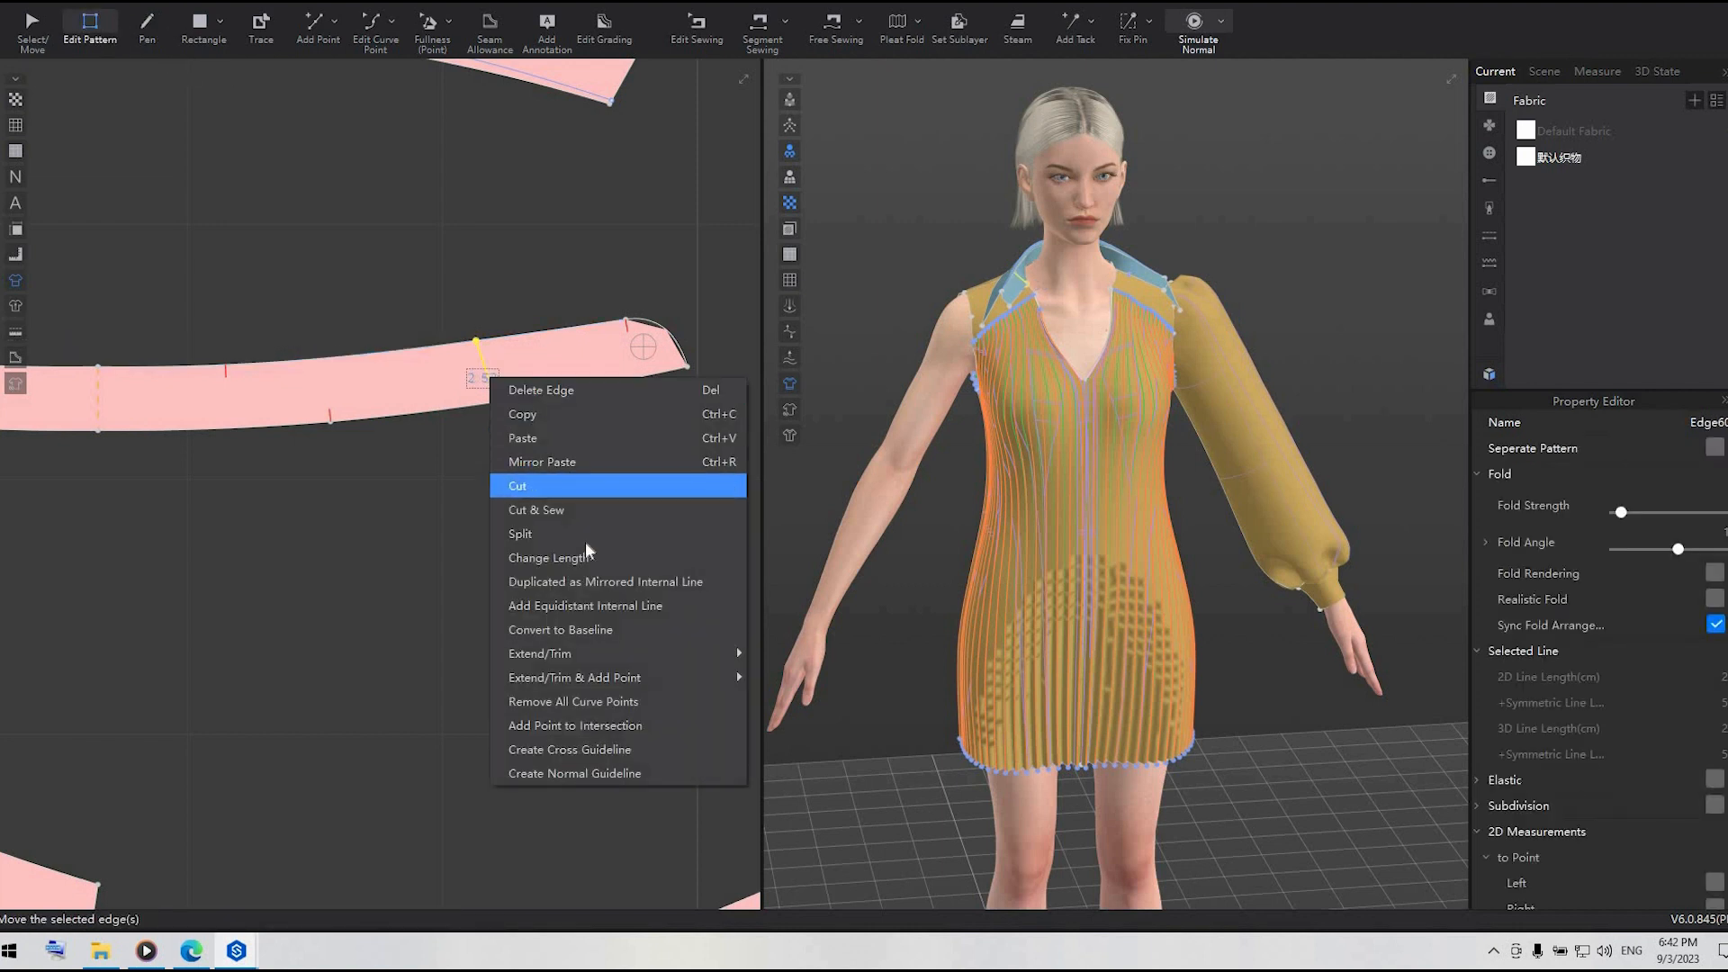
pyautogui.click(624, 547)
# - Delete the stand's cut-off left end piece and move the right end piece away from the main stand
pyautogui.press('a')
pyautogui.scroll(-5, 628, 551)
pyautogui.click(306, 493)
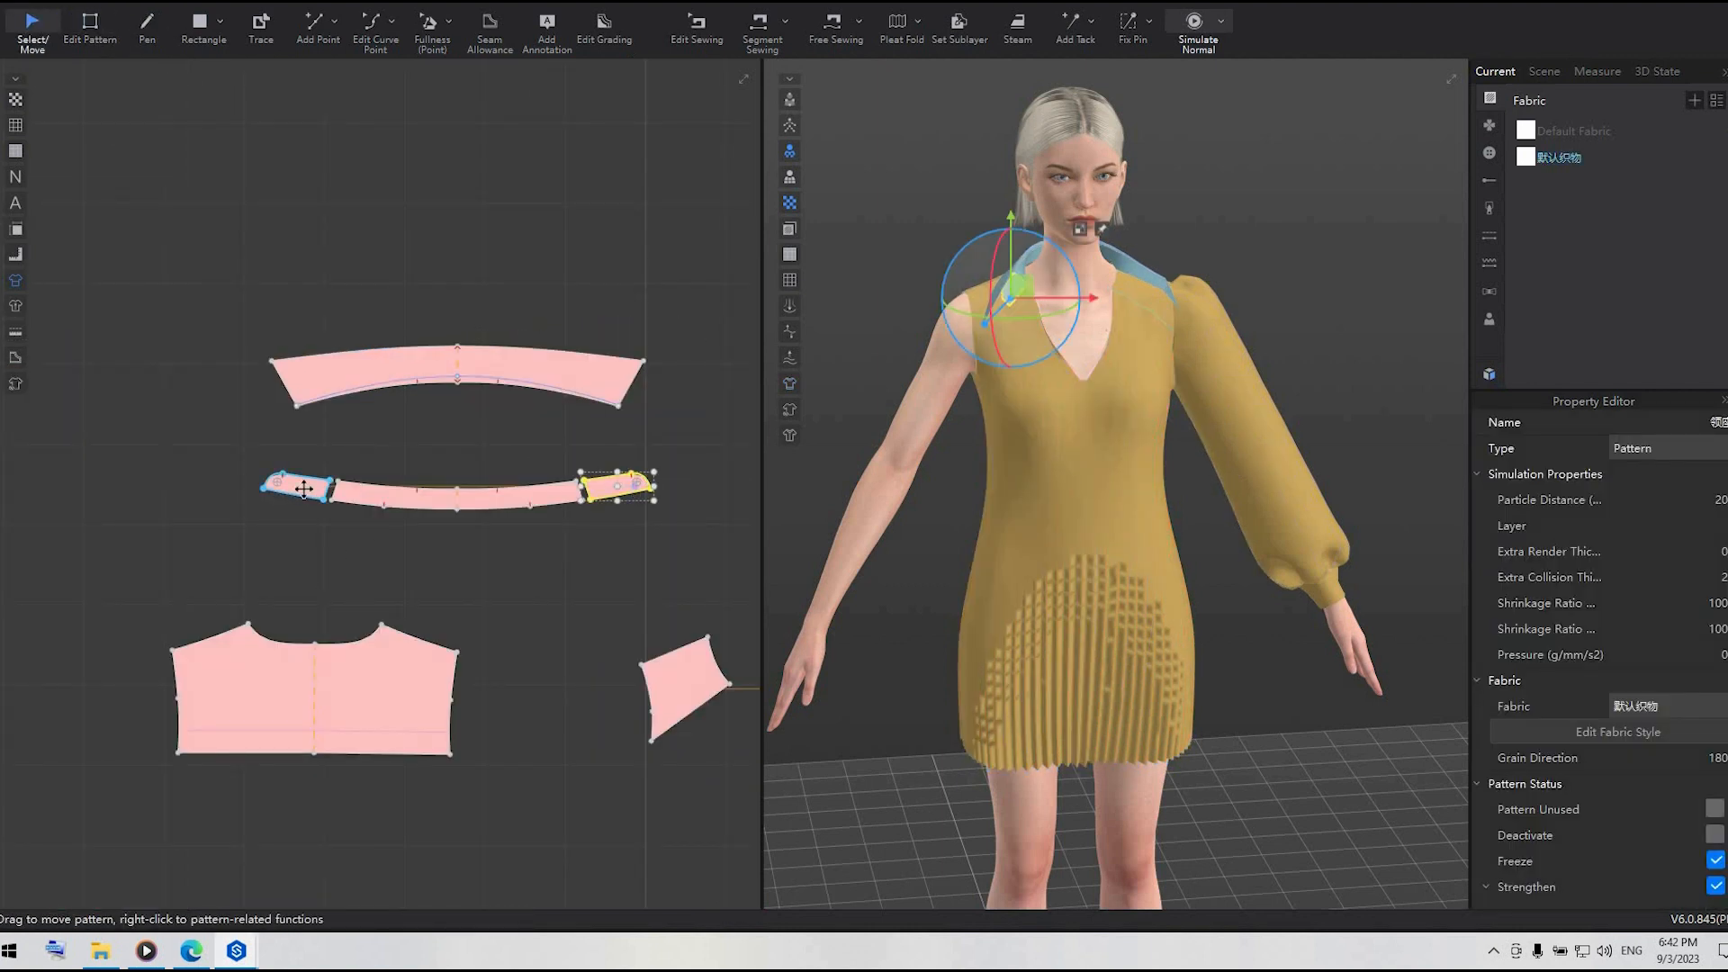
pyautogui.click(304, 488)
pyautogui.press('Delete')
pyautogui.click(625, 483)
pyautogui.click(655, 549)
pyautogui.scroll(4, 645, 540)
pyautogui.moveTo(586, 435); pyautogui.dragTo(708, 435)
pyautogui.click(410, 291)
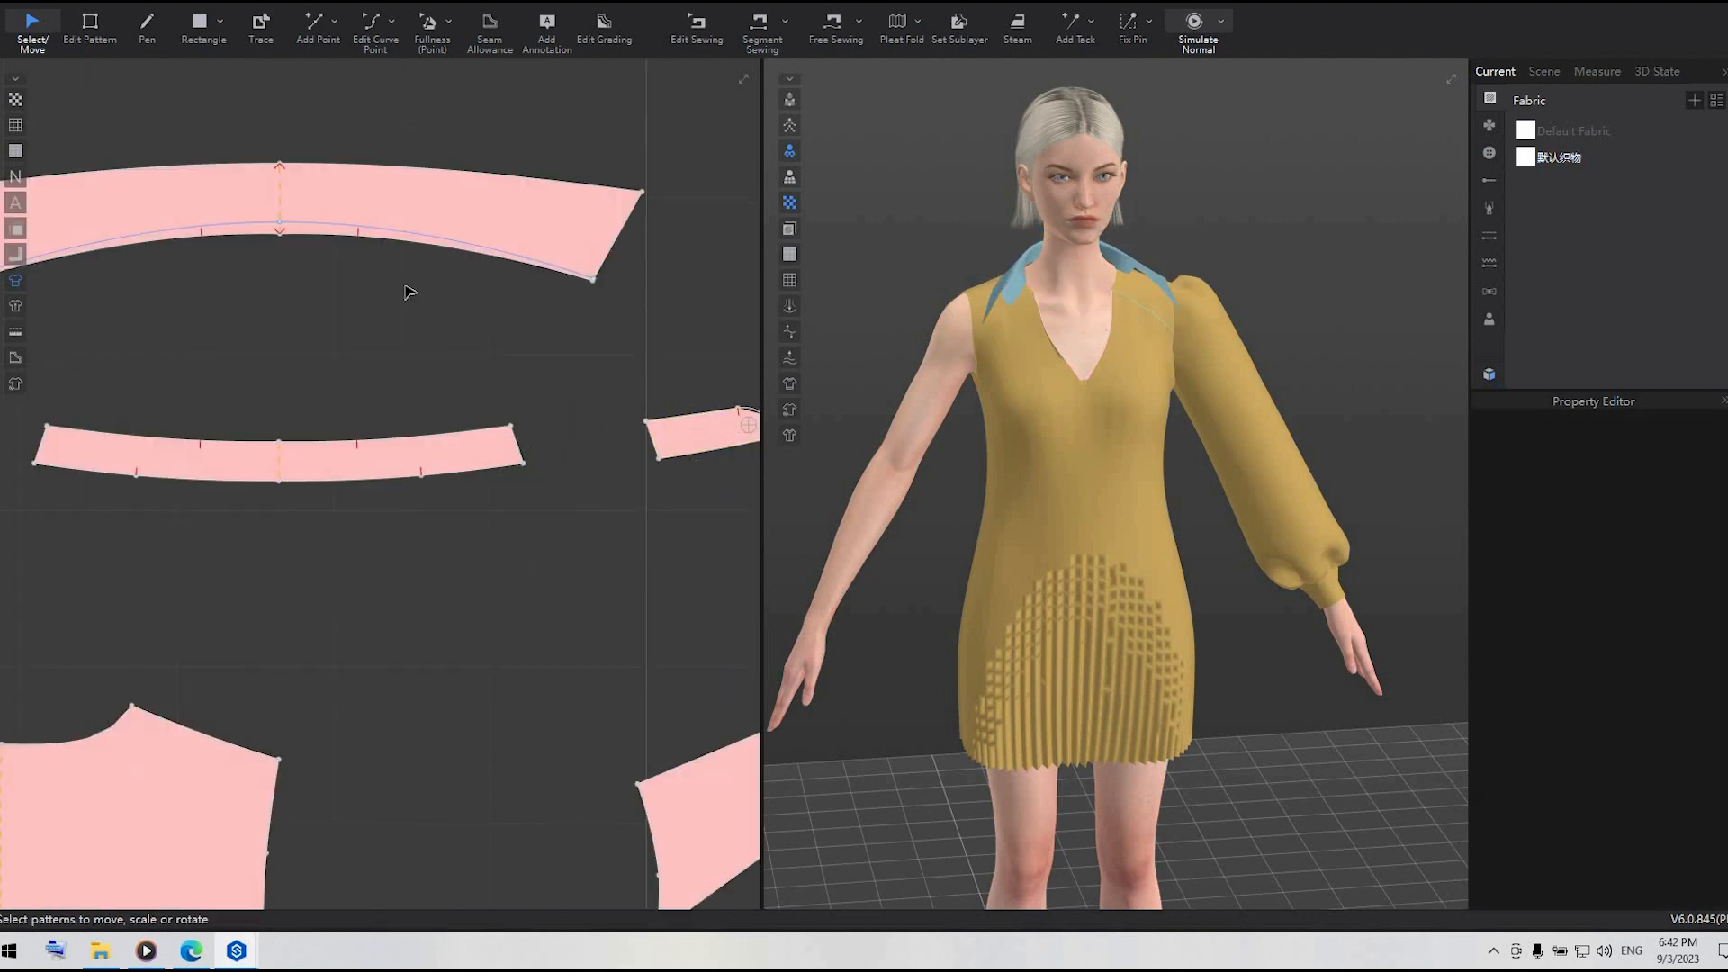
# - Delete the notches on the collar and on the collar stand's upper edge
pyautogui.click(336, 20)
pyautogui.click(345, 75)
pyautogui.scroll(5, 357, 197)
pyautogui.scroll(-2, 174, 287)
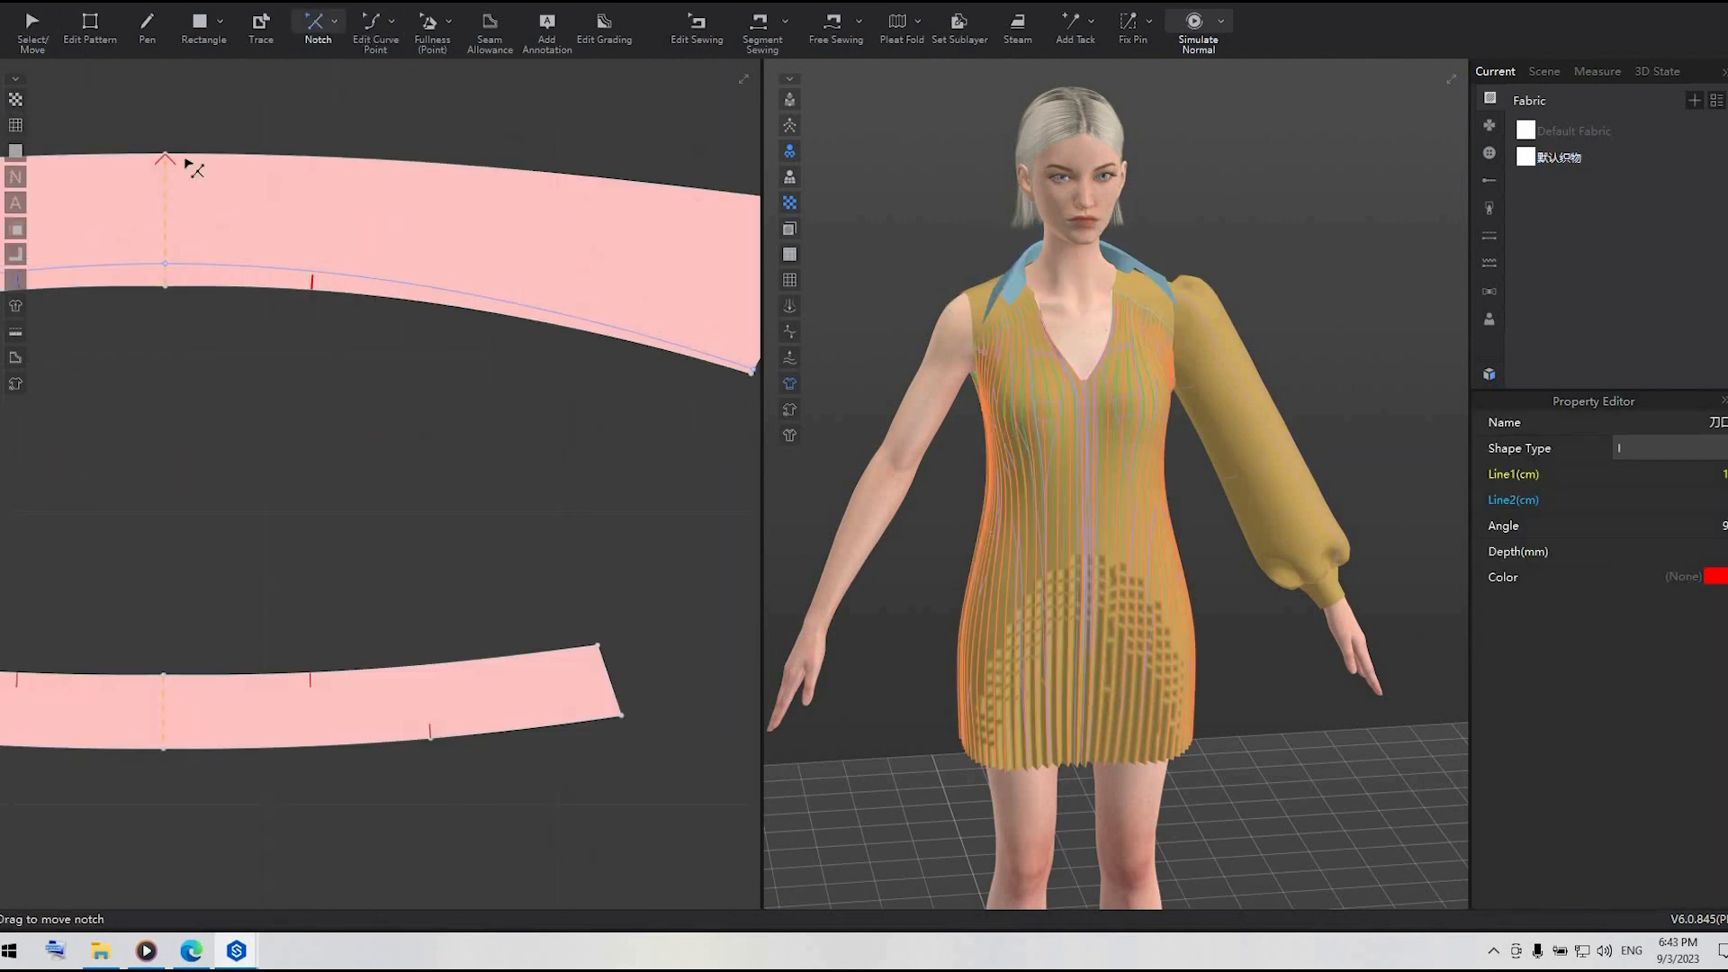
pyautogui.rightClick(313, 681)
pyautogui.click(345, 695)
# - Add a point near the outer end of the collar's lower edge by splitting the line at a measured length
pyautogui.press('x')
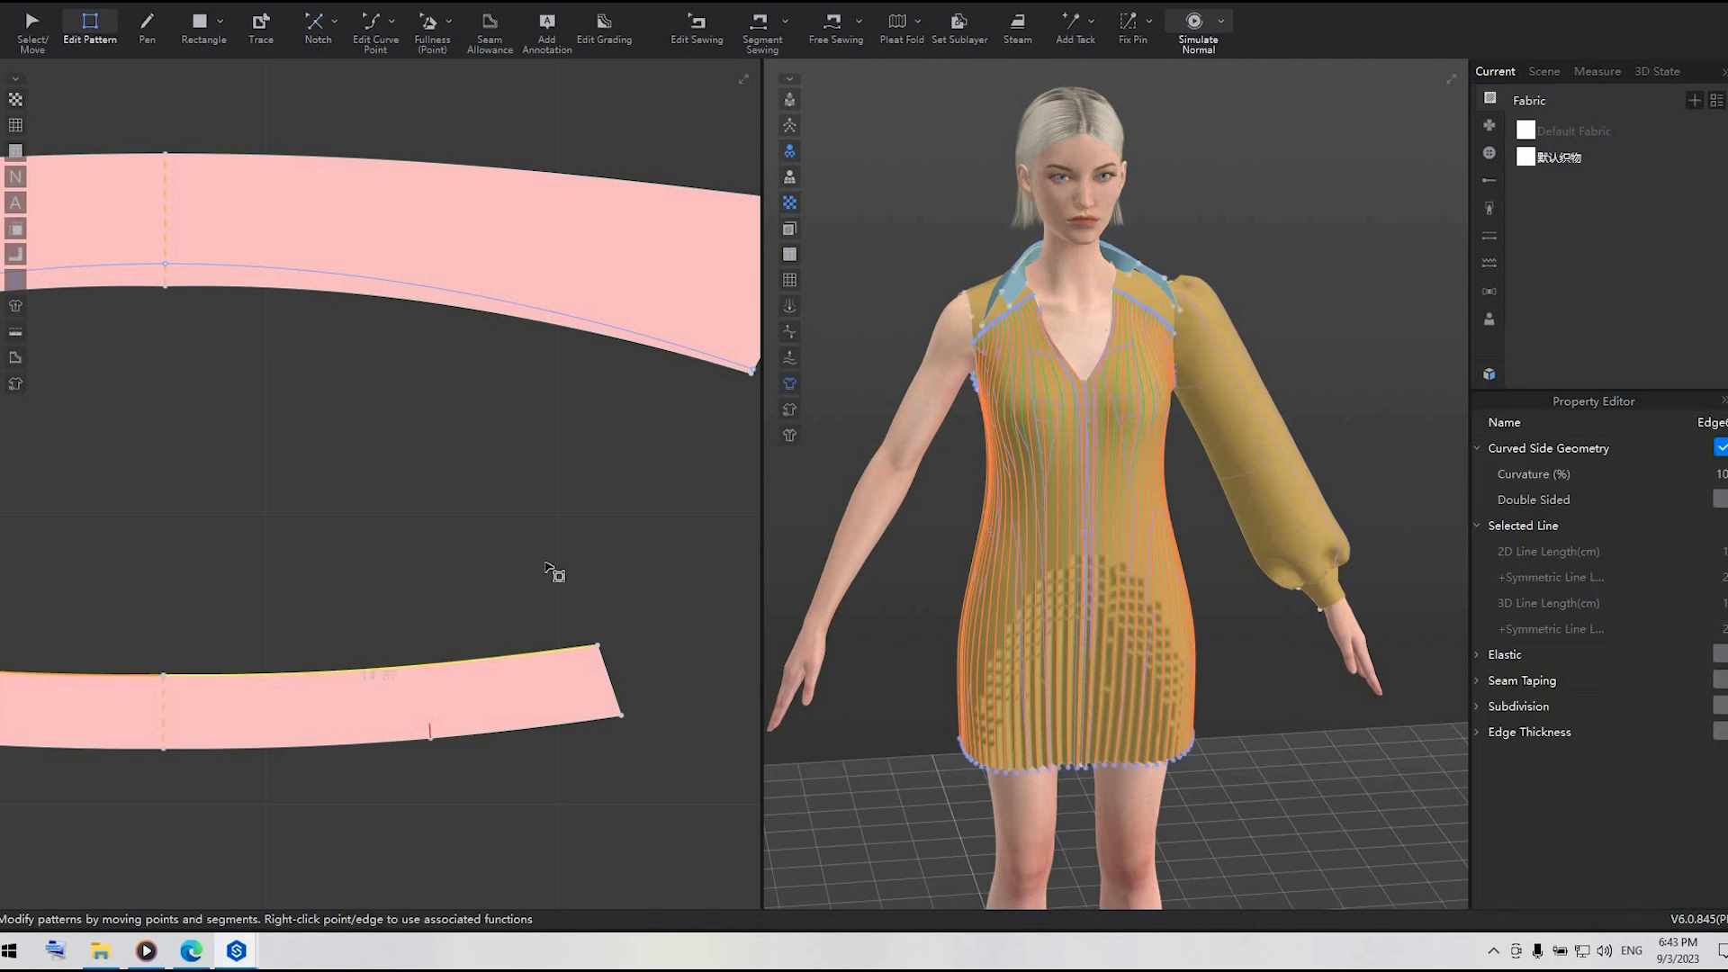
pyautogui.rightClick(381, 298)
pyautogui.write('.3')
pyautogui.press('Return')
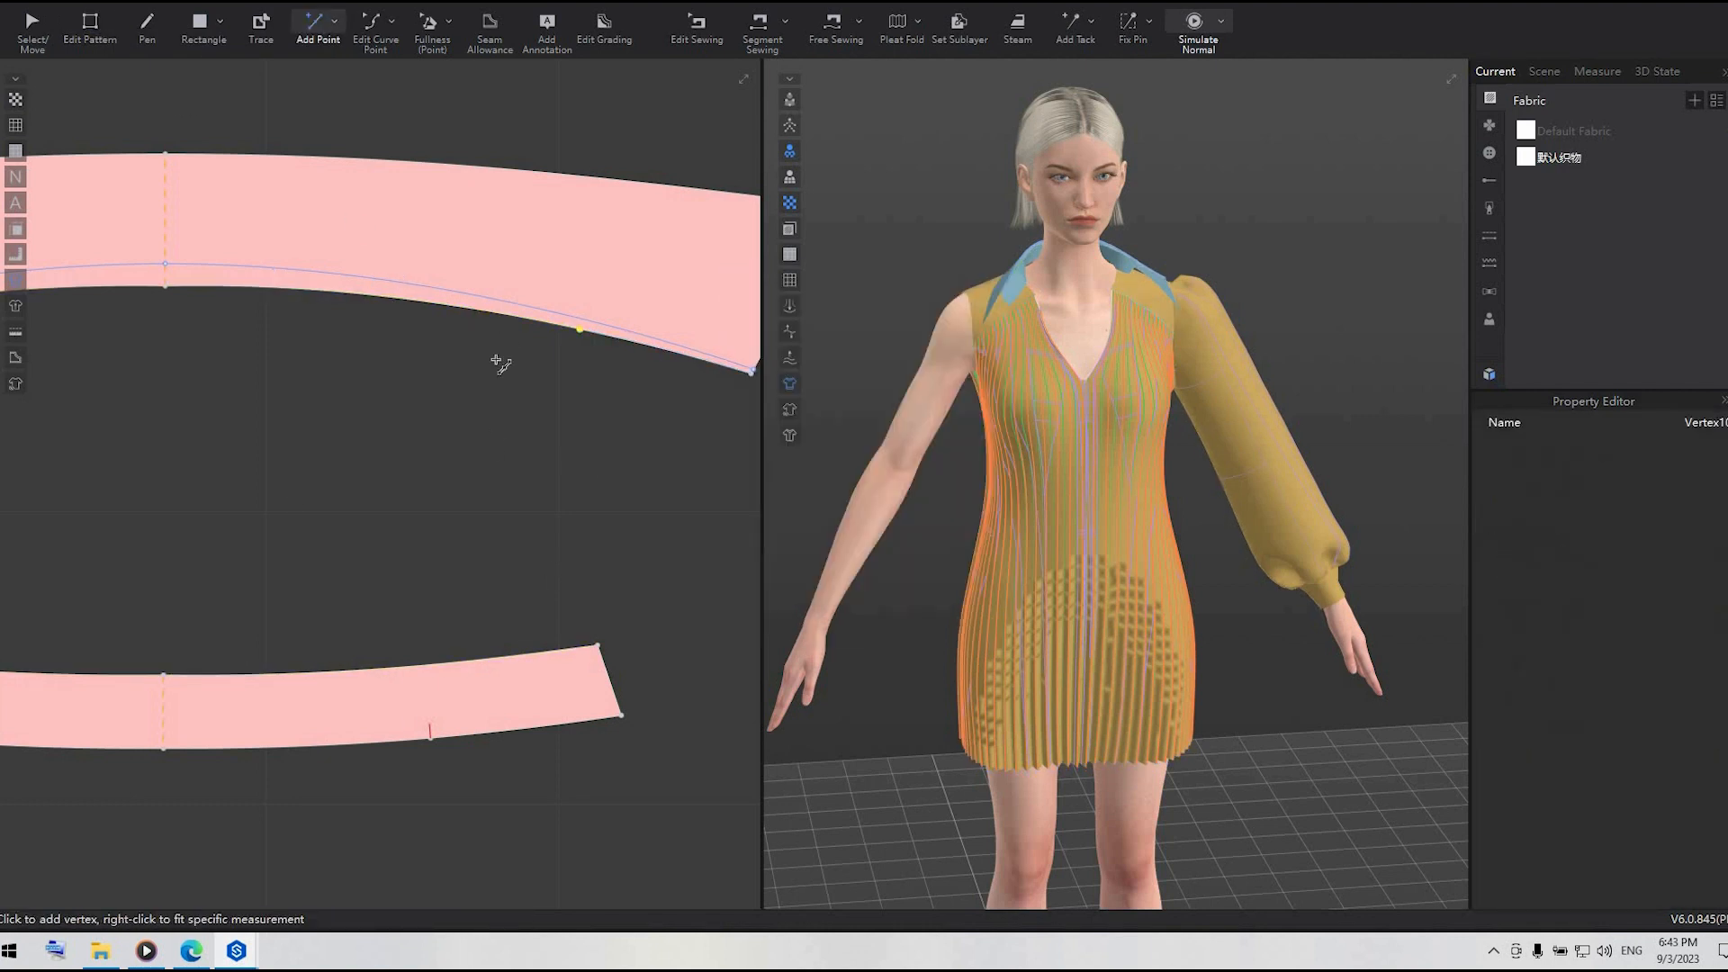
# - Cut the collar along an internal line from the new lower point to its upper outer corner and delete the cut-off piece
pyautogui.scroll(-2, 501, 396)
pyautogui.moveTo(501, 396); pyautogui.dragTo(300, 455, button='middle')
pyautogui.click(144, 27)
pyautogui.click(359, 404)
pyautogui.doubleClick(557, 313)
pyautogui.click(90, 27)
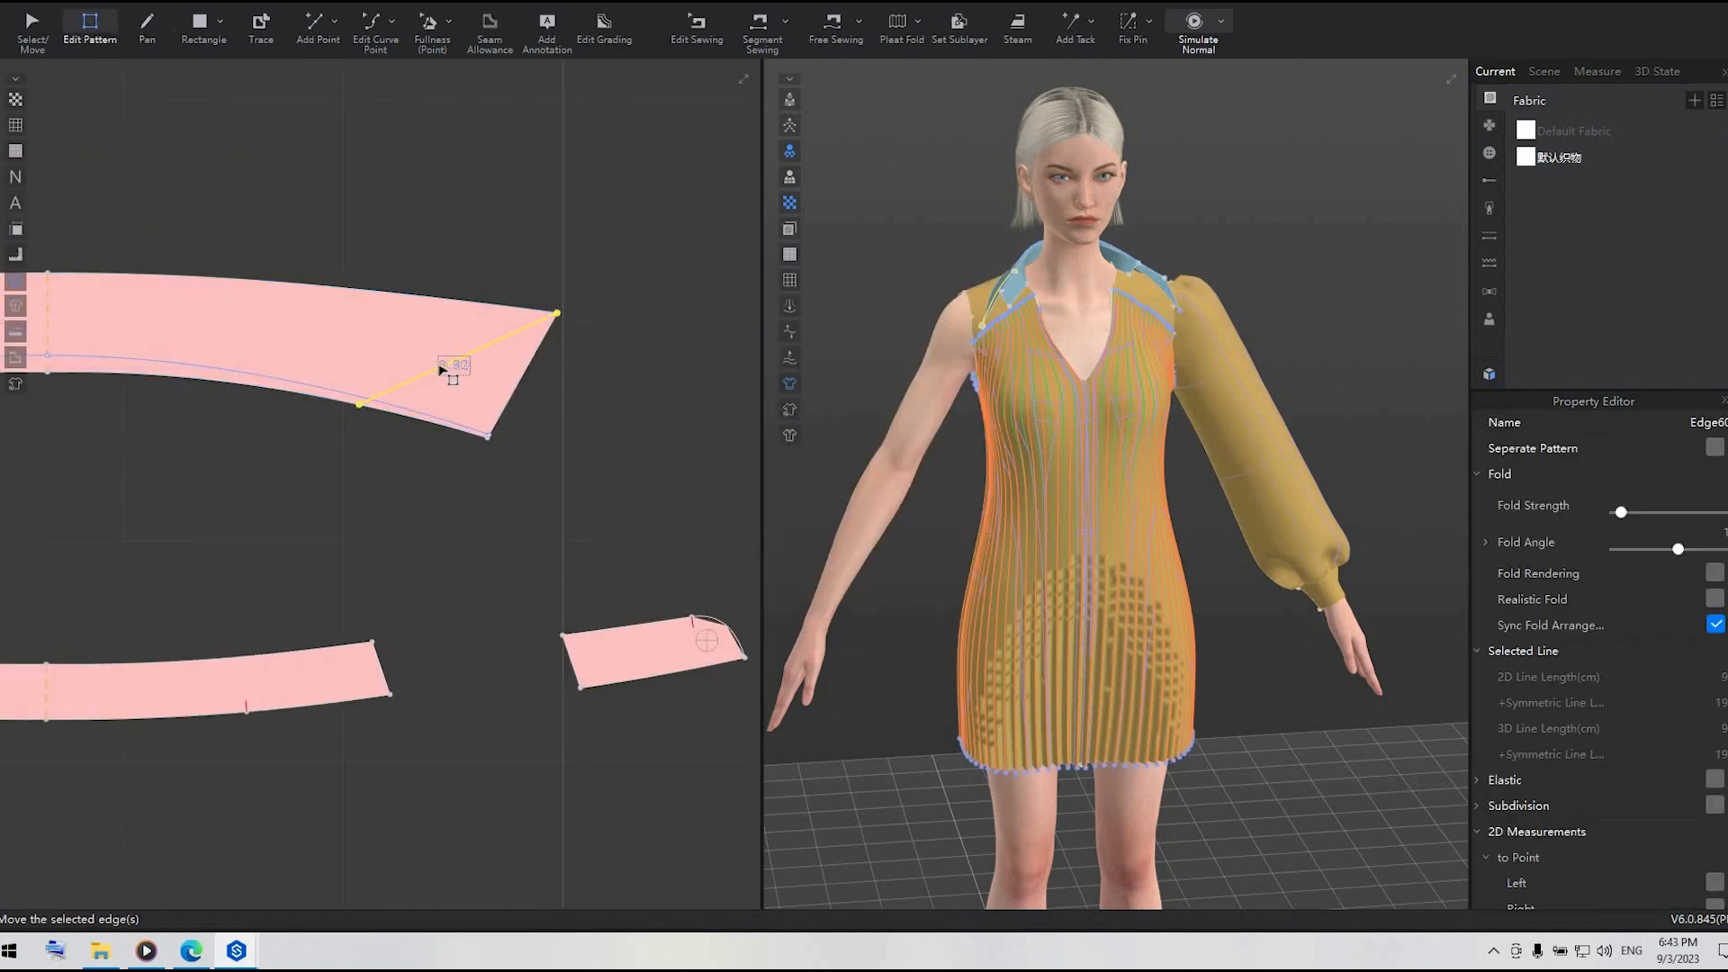
pyautogui.rightClick(439, 369)
pyautogui.click(506, 422)
pyautogui.scroll(-4, 619, 466)
pyautogui.press('a')
pyautogui.click(578, 449)
pyautogui.press('Delete')
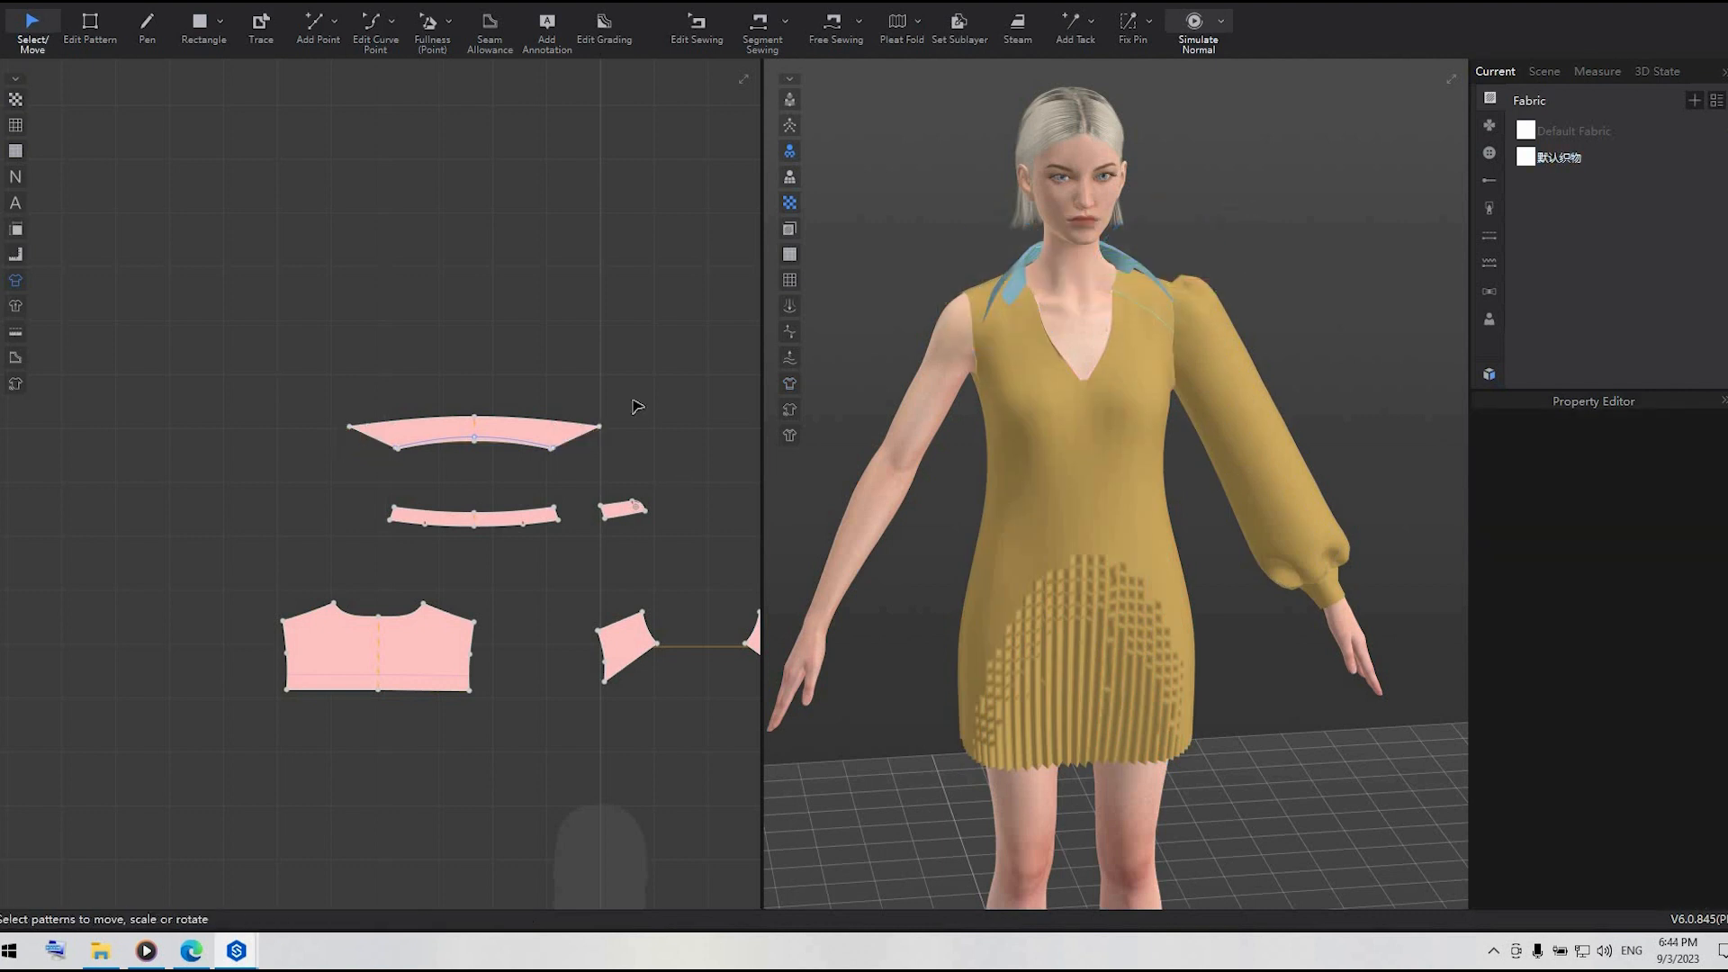
# - Move the collar's pointed tip slightly outward and downward
pyautogui.scroll(4, 633, 403)
pyautogui.press('z')
pyautogui.click(417, 450)
pyautogui.press('Up')
pyautogui.click(565, 527)
pyautogui.moveTo(552, 454); pyautogui.dragTo(563, 468)
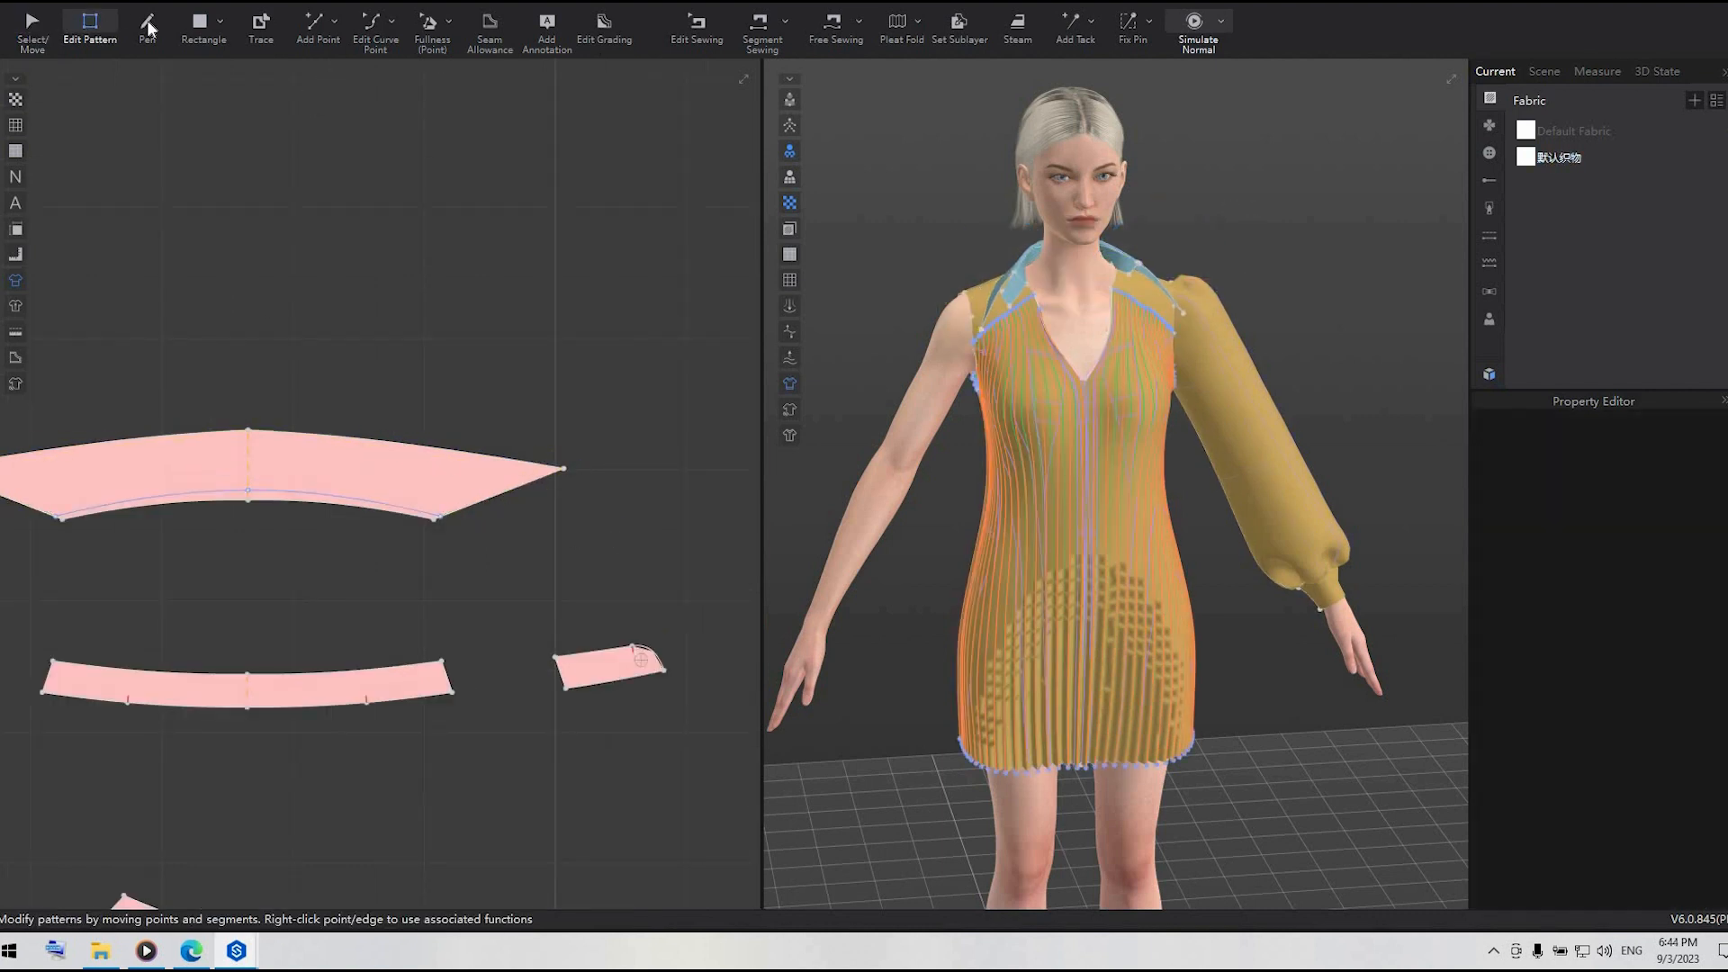
# - Bend the collar's upper edge into a smoother outward curve
pyautogui.click(375, 29)
pyautogui.press('c')
pyautogui.moveTo(394, 446); pyautogui.dragTo(419, 438)
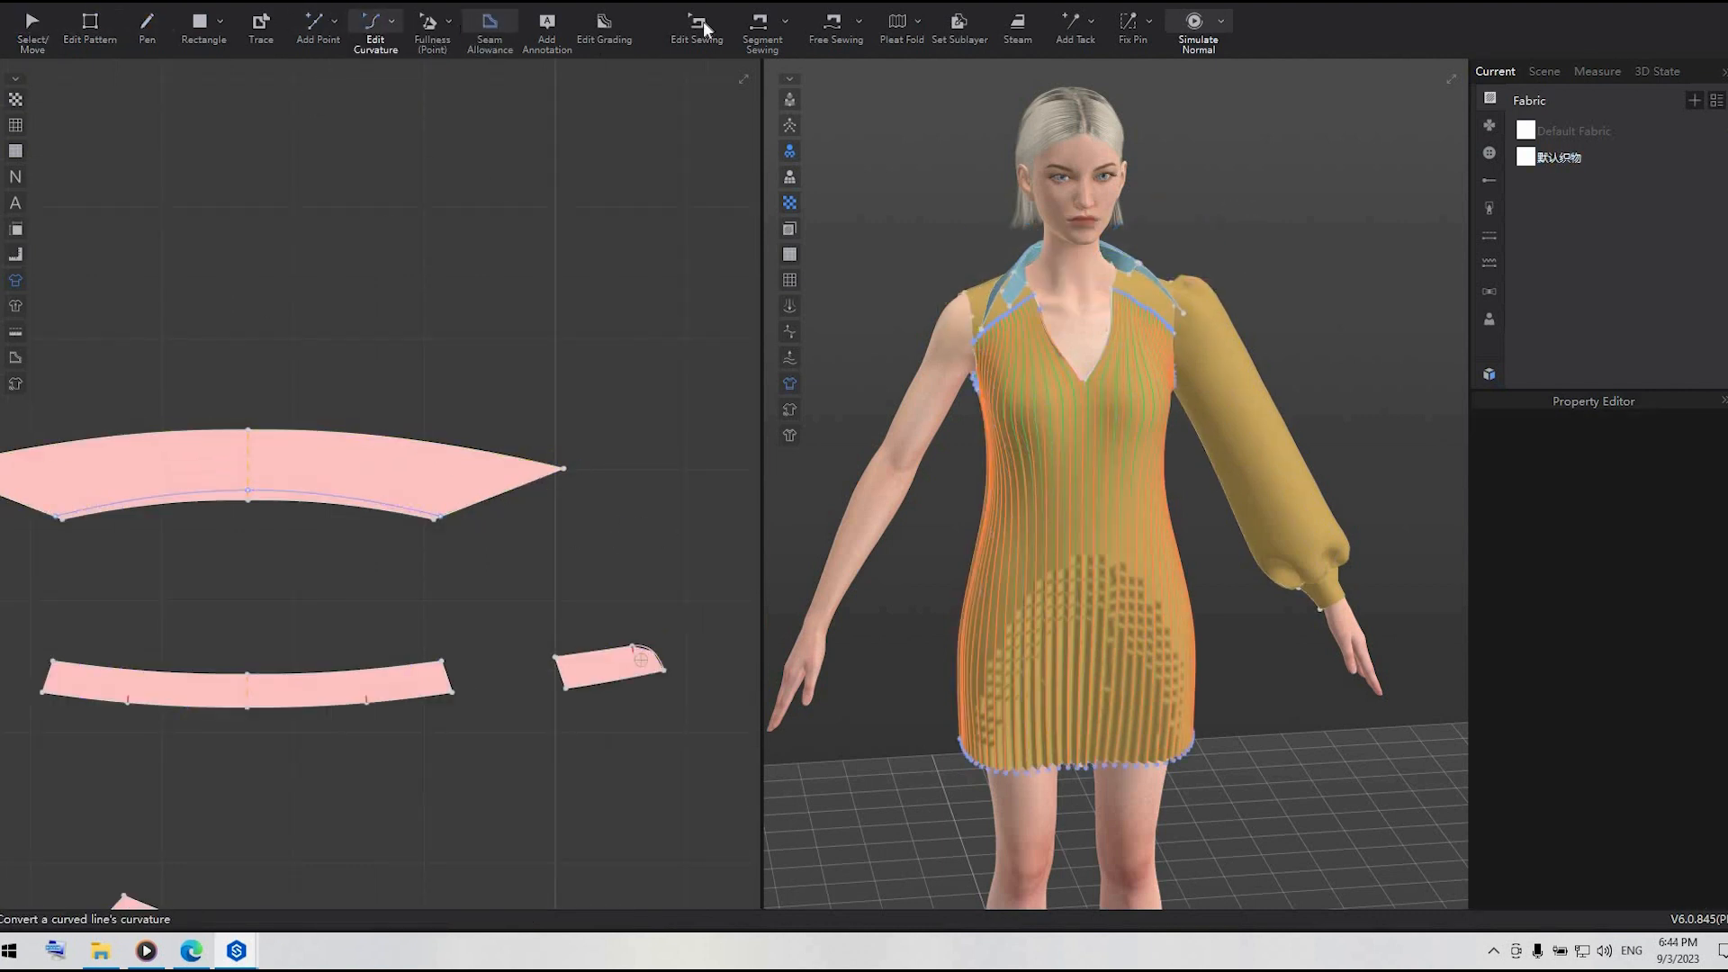
# - Delete the old seam on the stand's upper edge and free-sew the collar's lower edge to it from center to end
pyautogui.click(761, 29)
pyautogui.click(699, 29)
pyautogui.click(214, 676)
pyautogui.press('Delete')
pyautogui.click(834, 29)
pyautogui.click(248, 500)
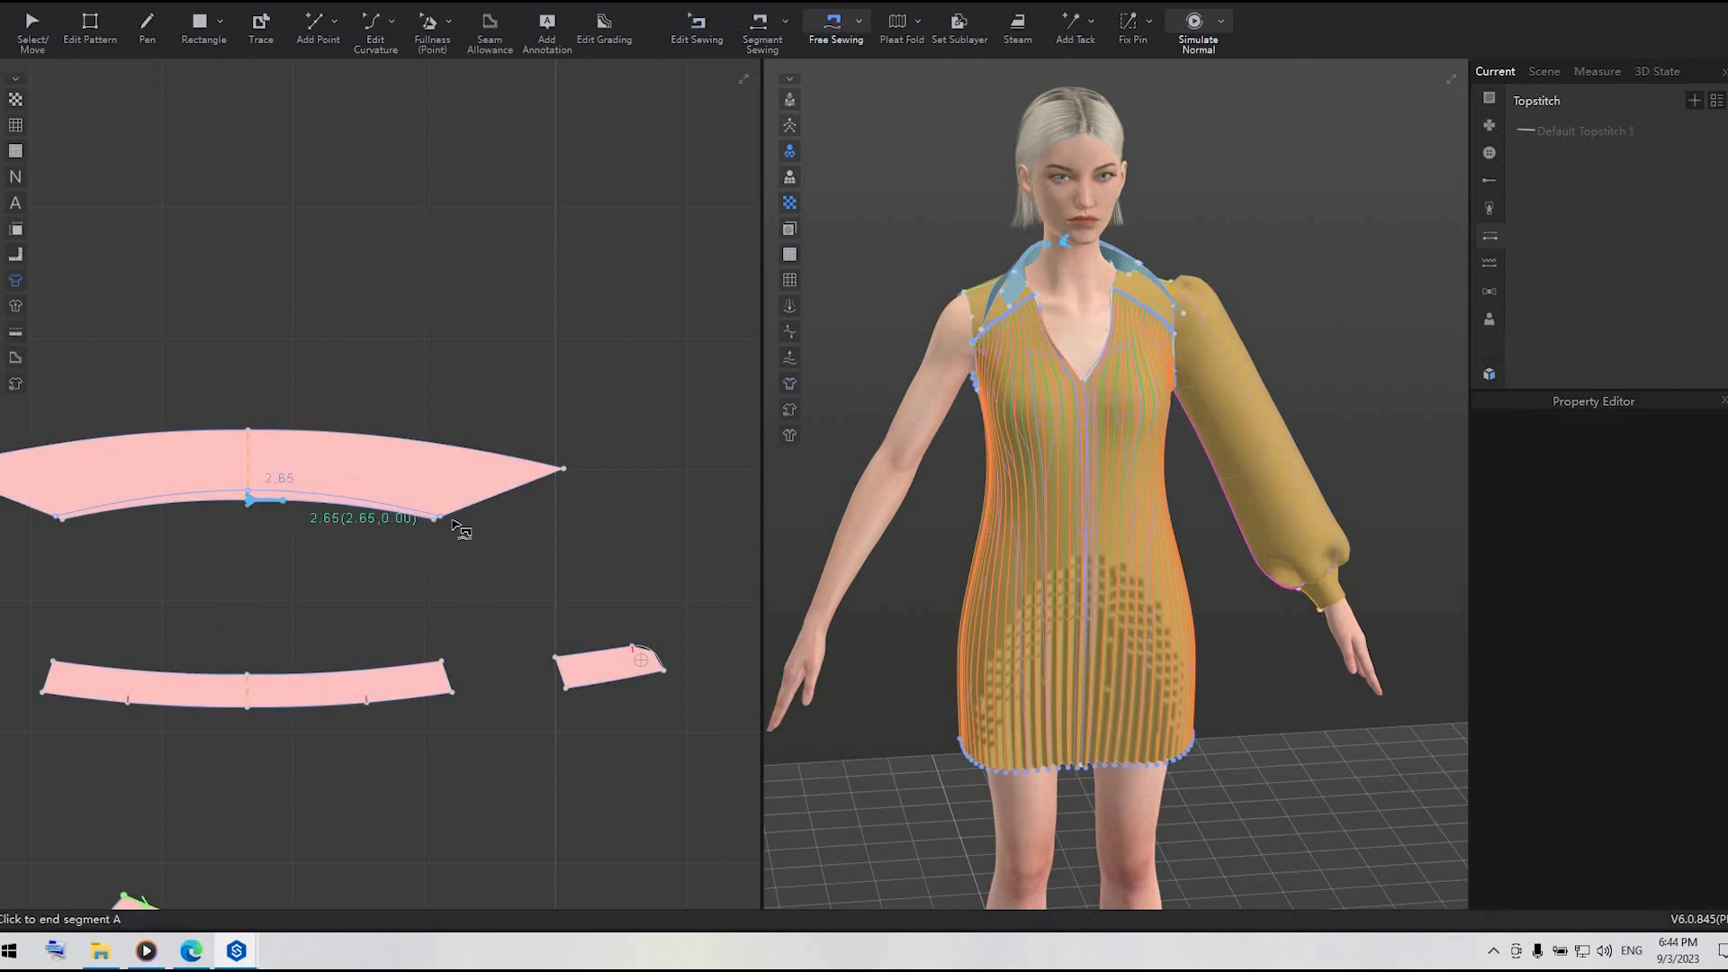
pyautogui.click(247, 674)
pyautogui.click(441, 662)
pyautogui.scroll(2, 447, 733)
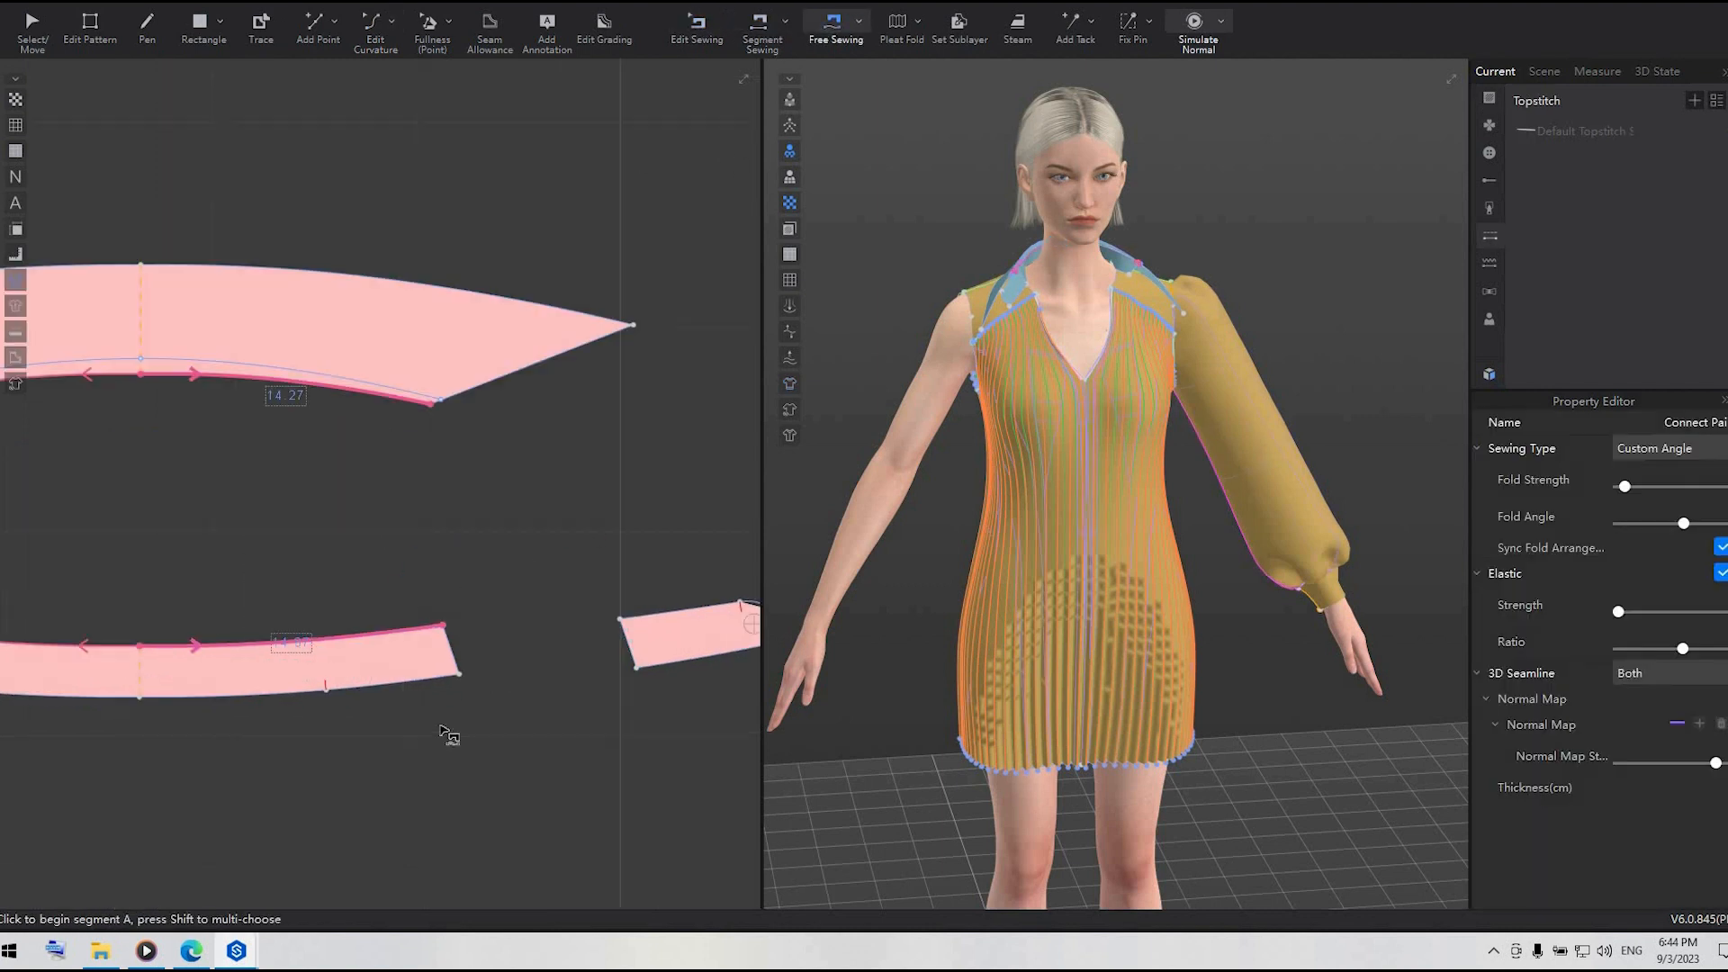
# - Adjust the collar's lower outer corner point and fit the end of the inner fold line to the outline
pyautogui.click(90, 27)
pyautogui.click(526, 337)
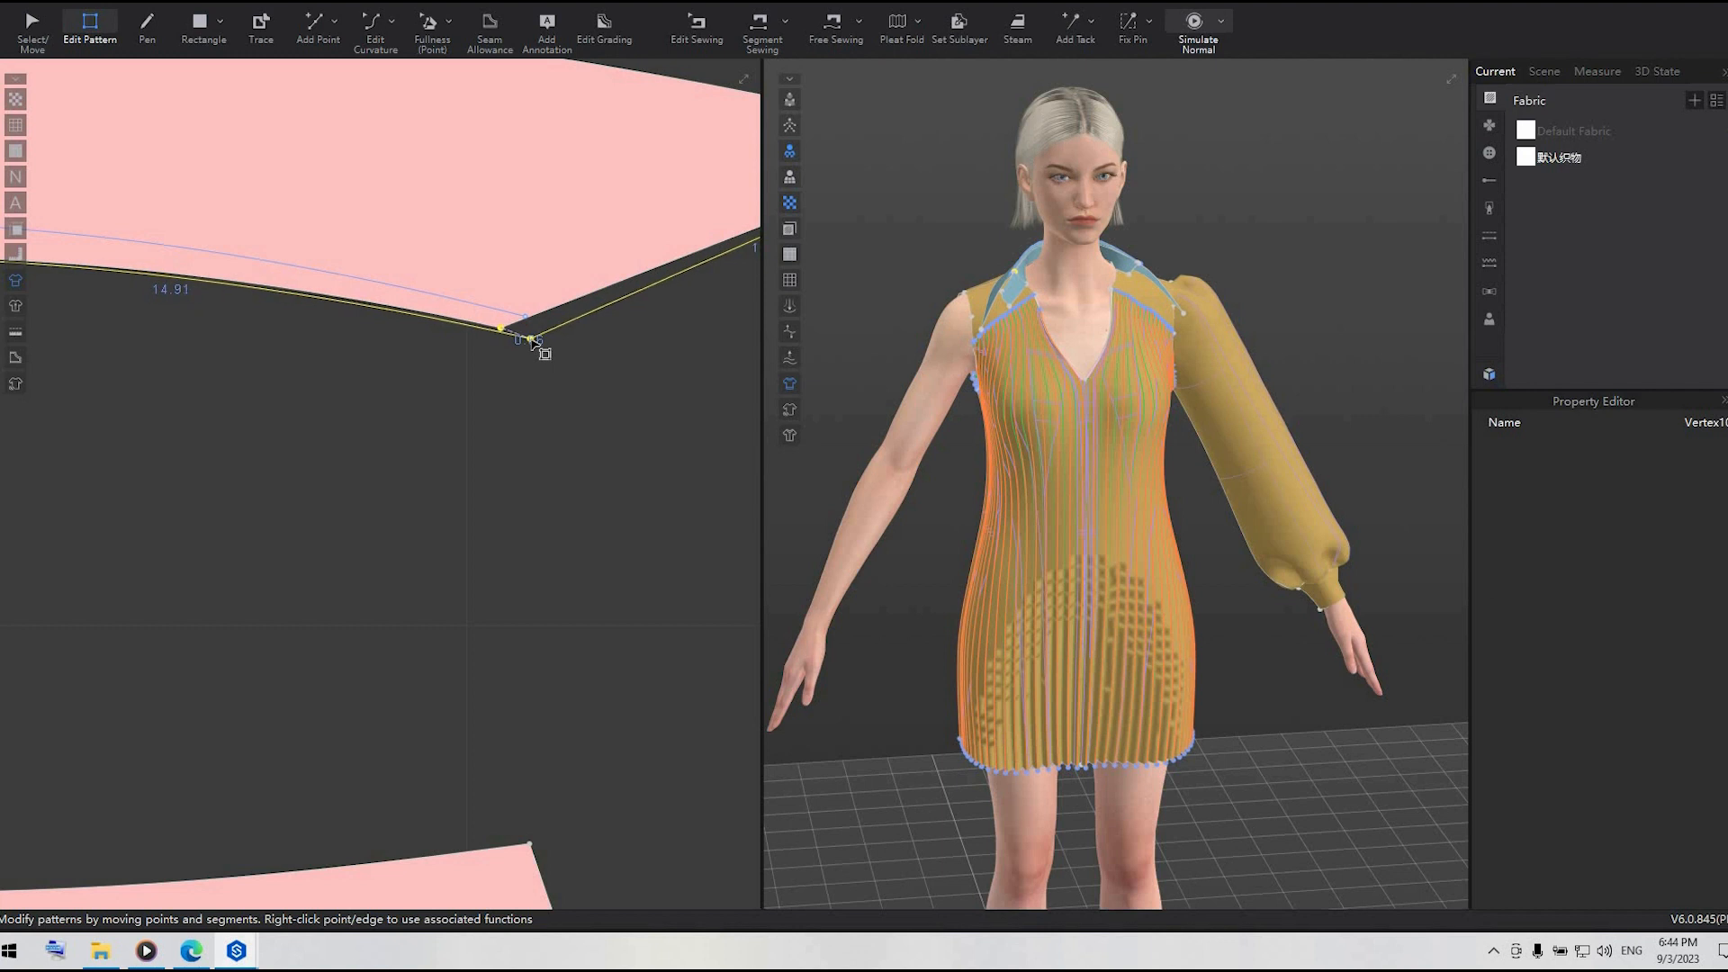
pyautogui.moveTo(531, 339); pyautogui.dragTo(529, 338)
pyautogui.rightClick(526, 317)
pyautogui.moveTo(630, 404)
pyautogui.click(747, 401)
pyautogui.scroll(-4, 660, 549)
pyautogui.moveTo(652, 586); pyautogui.dragTo(371, 391, button='middle')
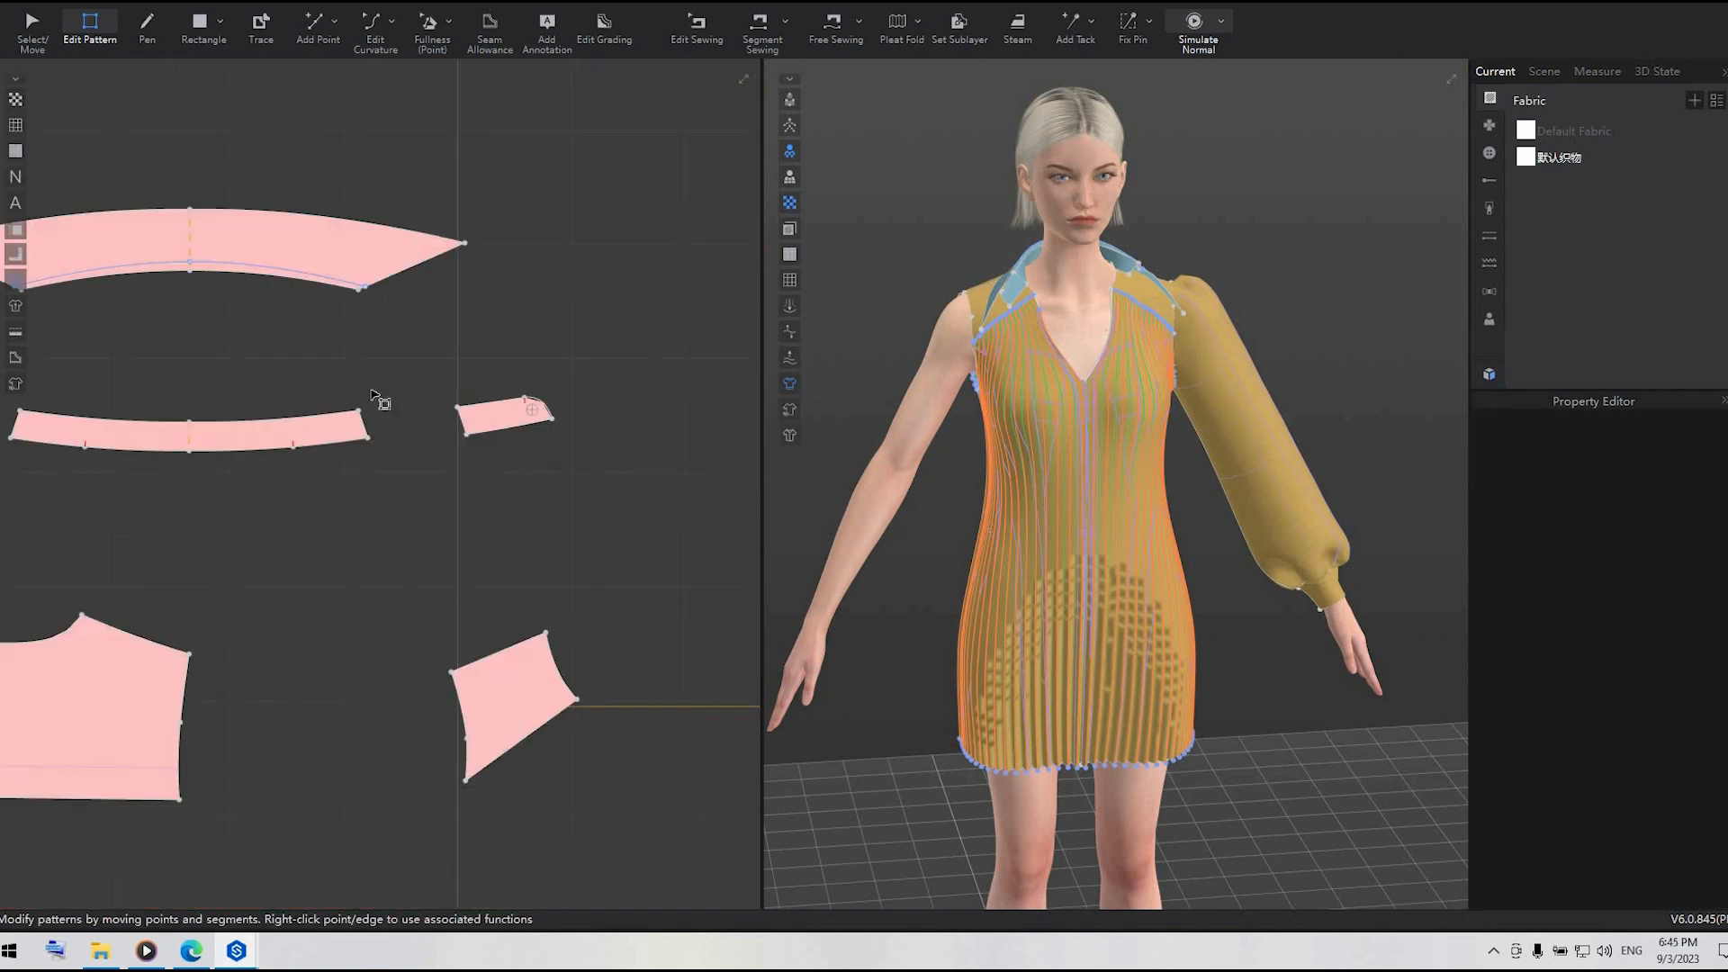
# - Free-sew the center section of the collar stand's lower edge to the back neckline
pyautogui.click(698, 25)
pyautogui.click(834, 25)
pyautogui.click(189, 451)
pyautogui.click(295, 448)
pyautogui.moveTo(309, 517); pyautogui.dragTo(482, 516, button='middle')
pyautogui.click(161, 642)
pyautogui.click(258, 616)
# - Free-sew the outer section of the collar stand's lower edge to the front yoke's neckline edge
pyautogui.click(466, 447)
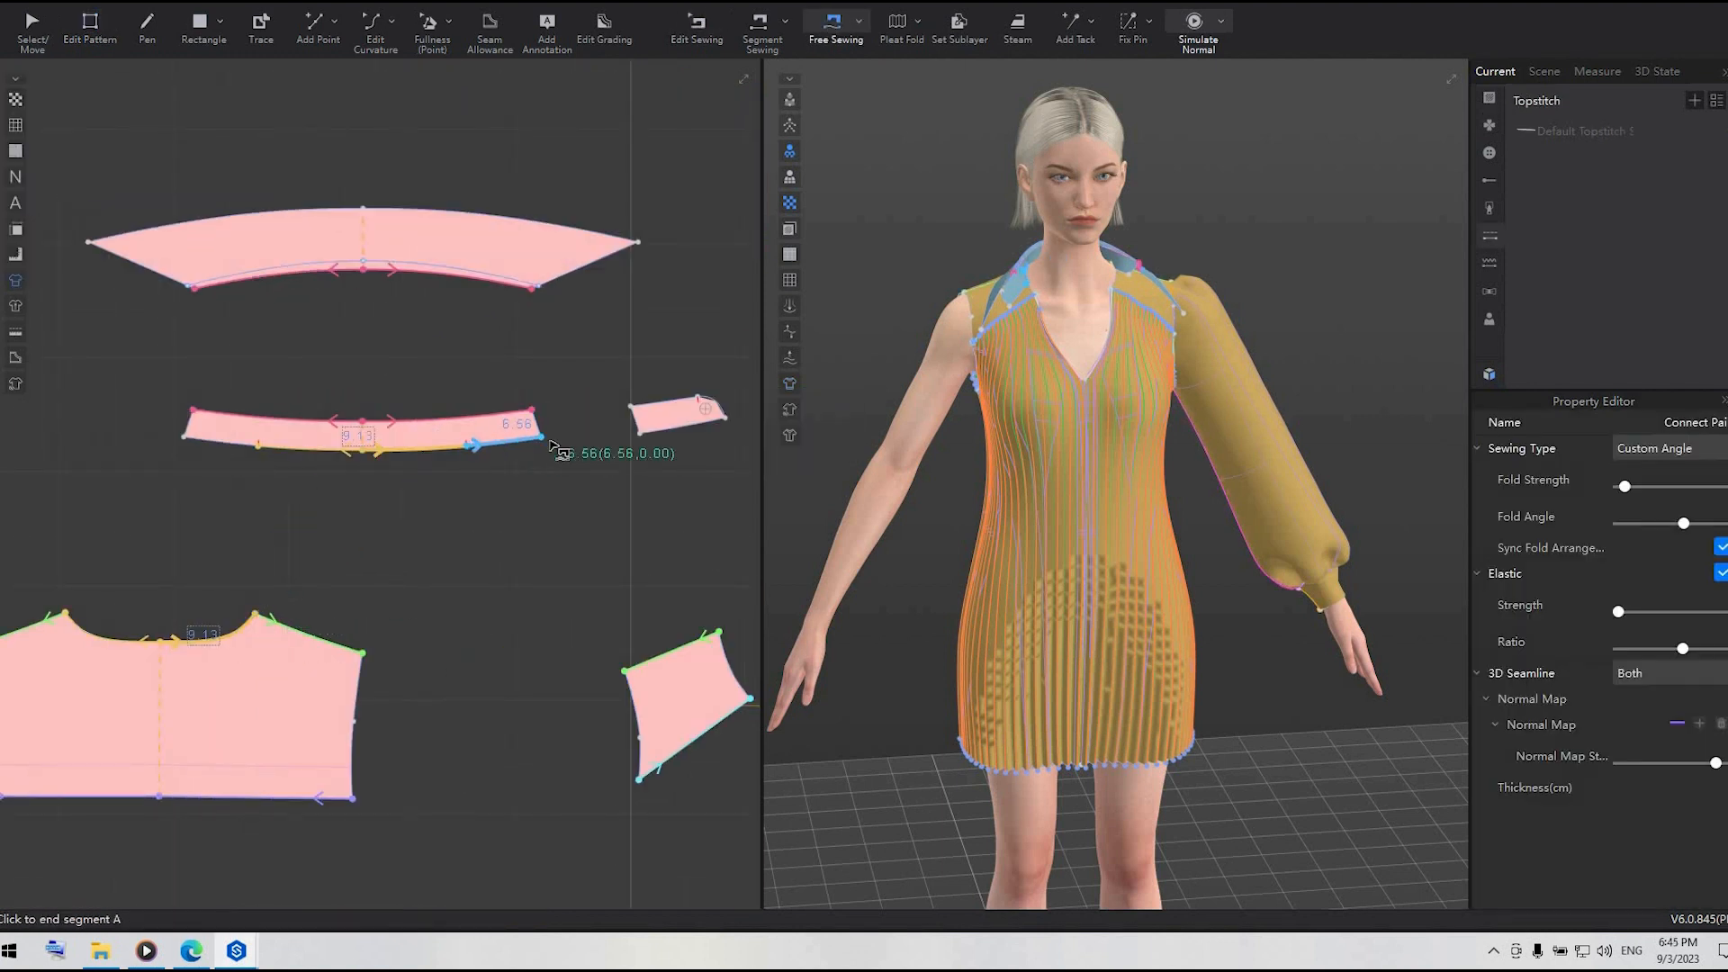
pyautogui.click(554, 447)
pyautogui.click(751, 699)
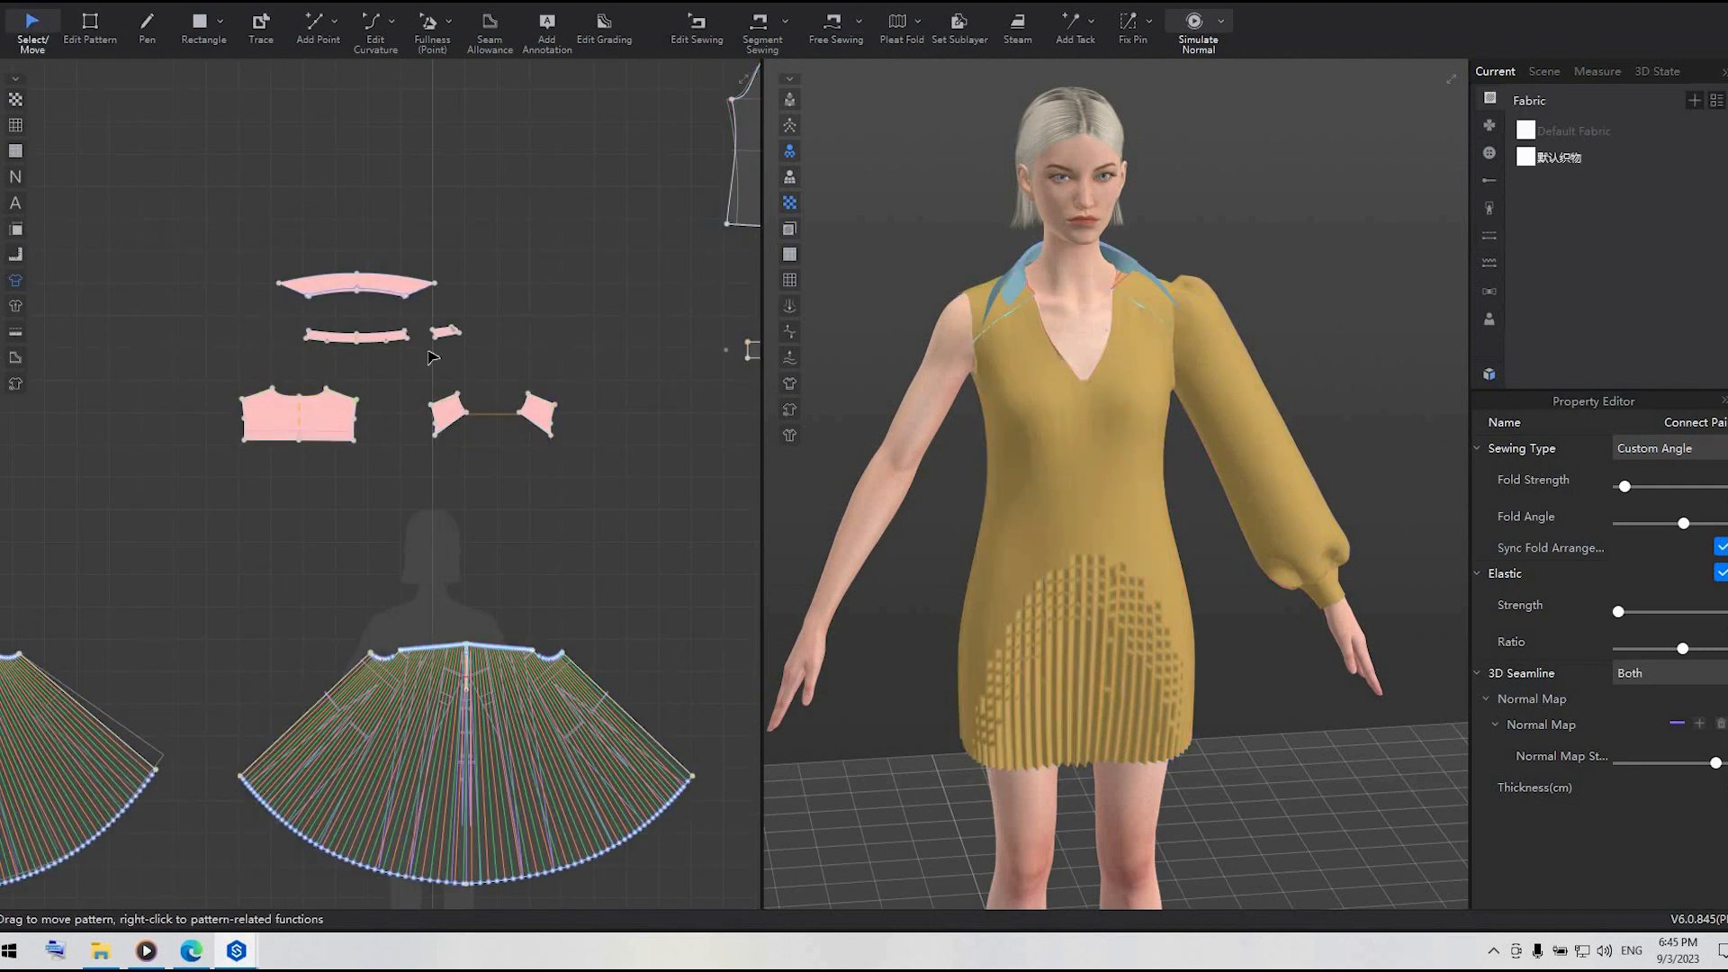
# - Unfreeze the collar and collar stand, and simulate while pulling the collar into place at the neck
pyautogui.rightClick(378, 290)
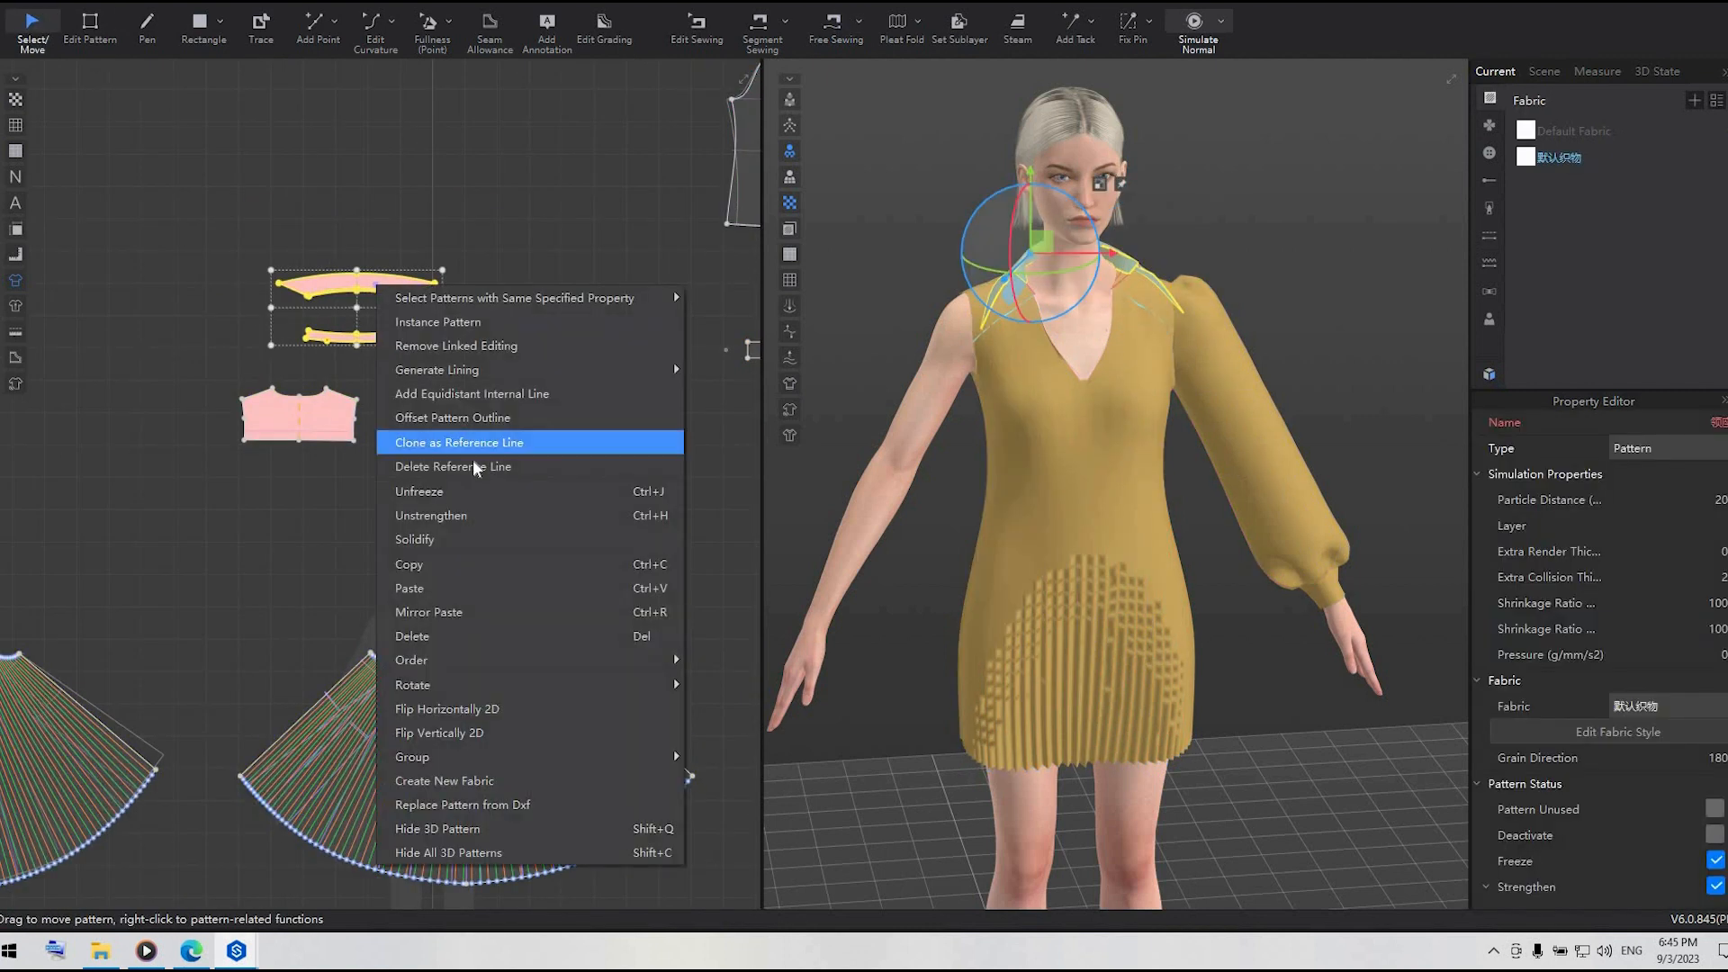
pyautogui.click(471, 492)
pyautogui.click(544, 179)
pyautogui.press('space')
pyautogui.scroll(3, 1016, 318)
pyautogui.moveTo(999, 279); pyautogui.dragTo(988, 224)
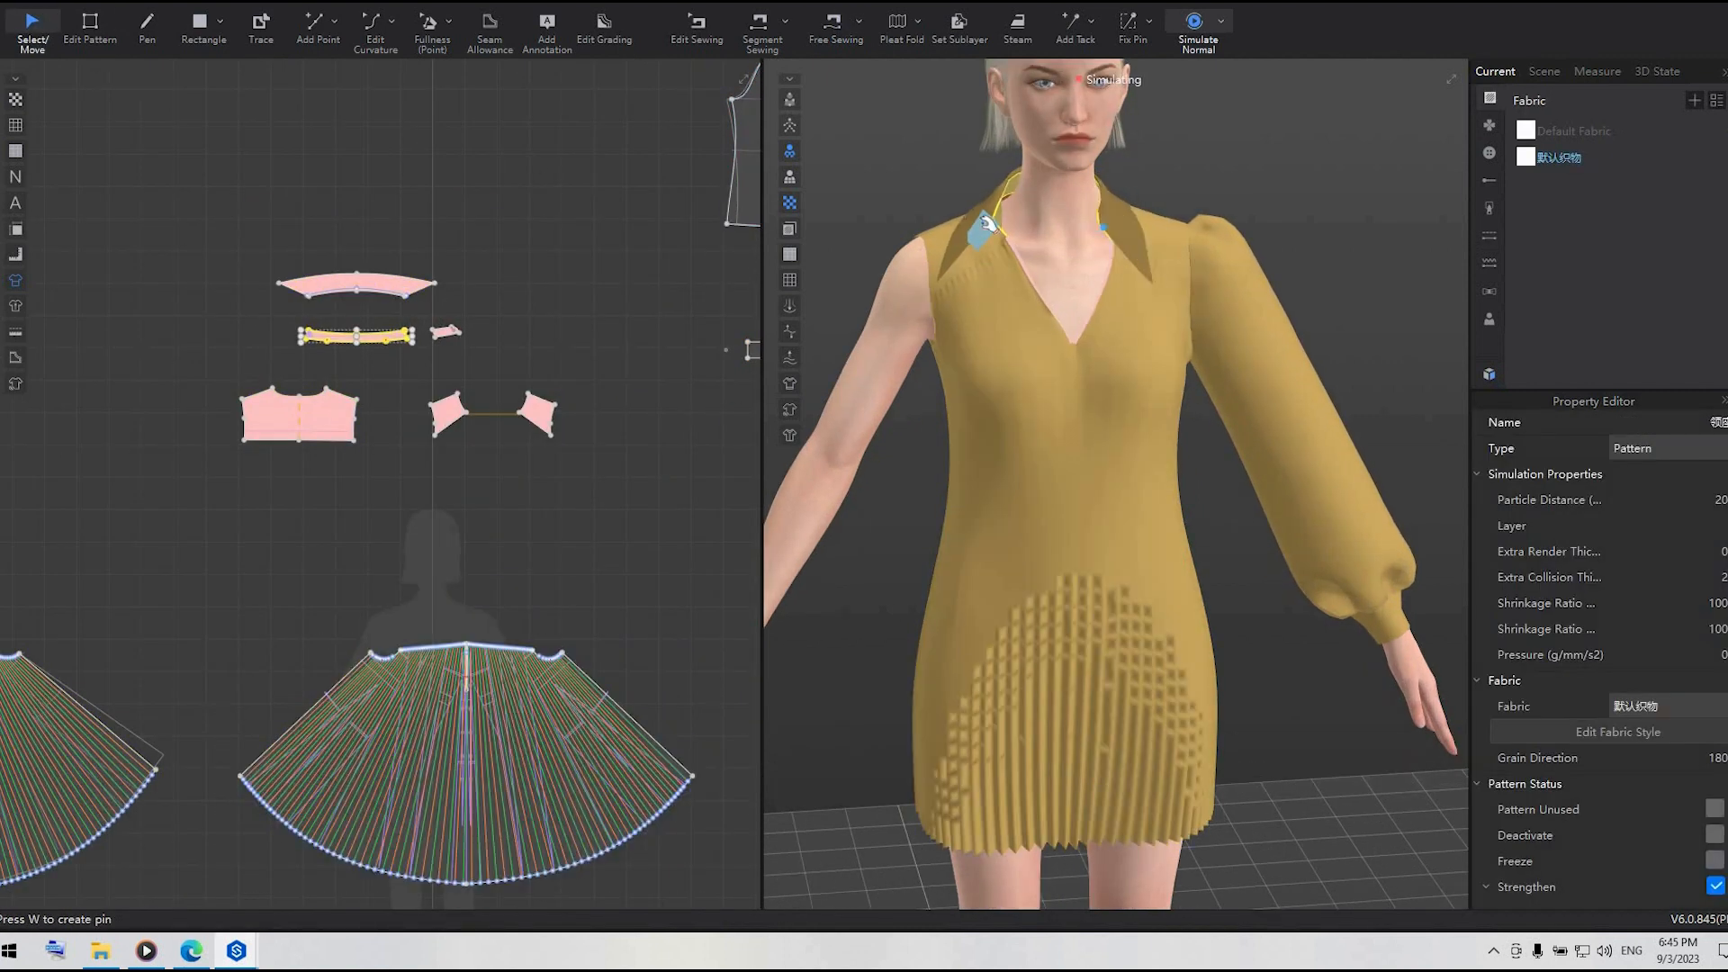
pyautogui.press('space')
# - Assign Default Fabric to all pattern pieces and delete the other fabric
pyautogui.click(609, 436)
pyautogui.scroll(-4, 617, 261)
pyautogui.click(1573, 130)
pyautogui.scroll(-2, 382, 351)
pyautogui.moveTo(220, 186); pyautogui.dragTo(733, 578)
pyautogui.rightClick(1585, 131)
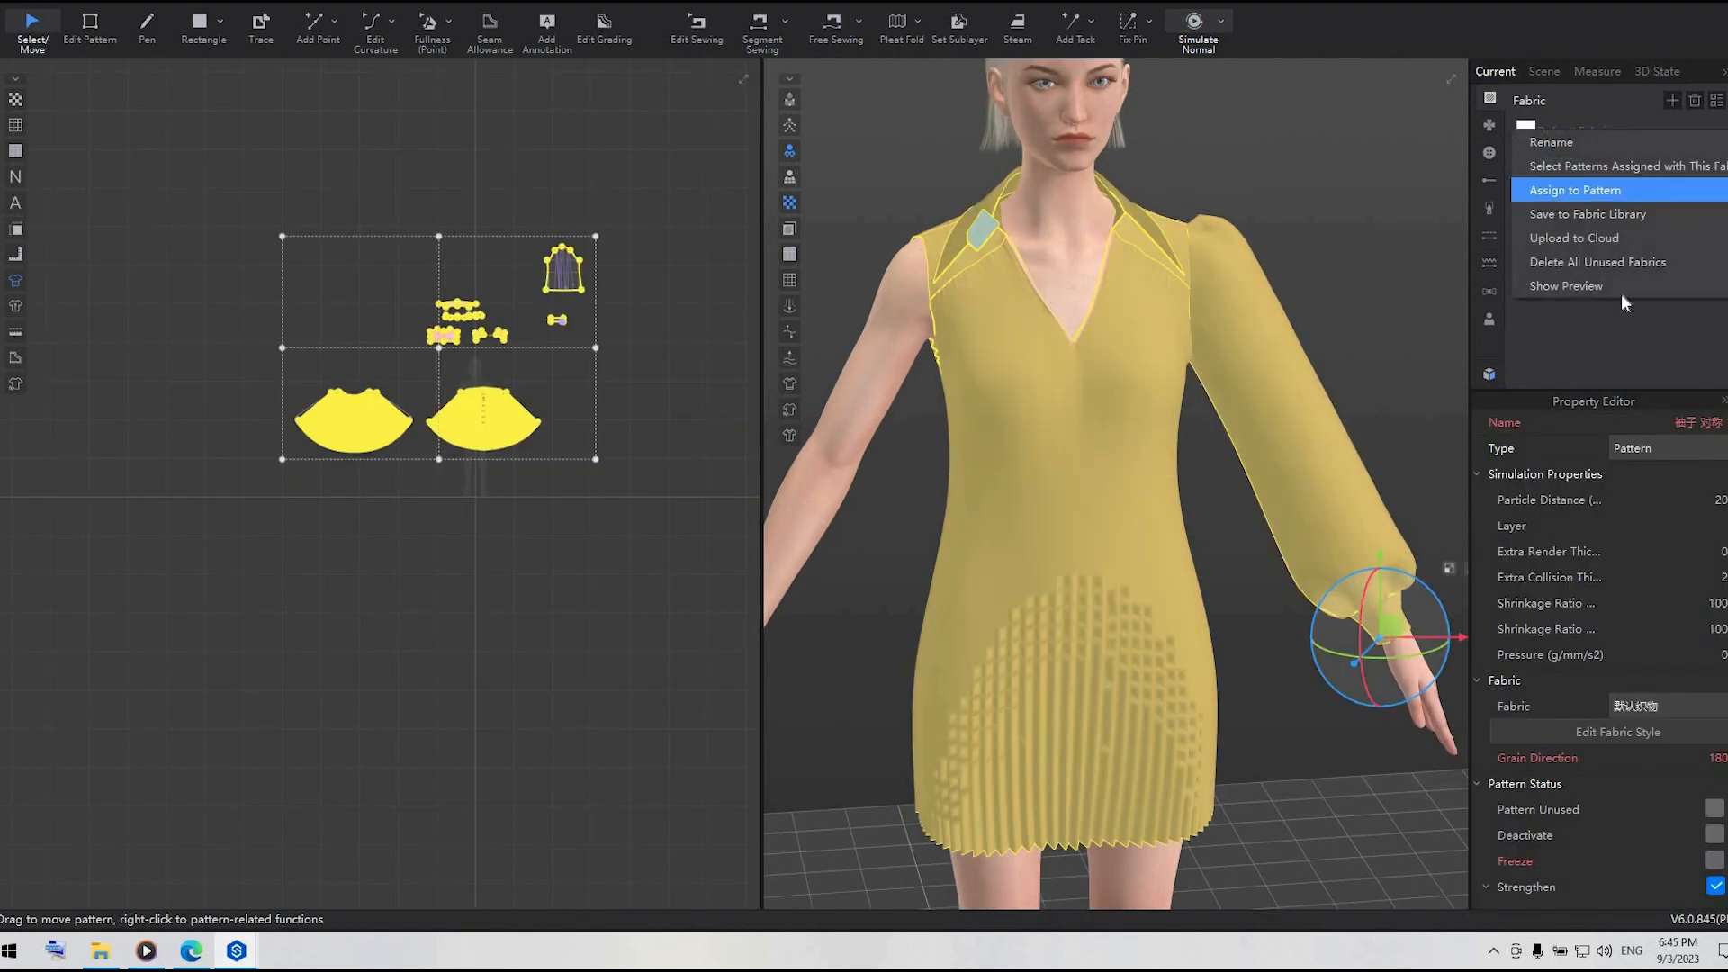
pyautogui.click(1584, 190)
pyautogui.click(1575, 156)
pyautogui.press('Delete')
# - Unstrengthen all pattern pieces and simulate the dress, tugging its hem to settle the pleats
pyautogui.moveTo(209, 170); pyautogui.dragTo(679, 552)
pyautogui.rightClick(477, 423)
pyautogui.click(733, 663)
pyautogui.moveTo(733, 664); pyautogui.dragTo(220, 185)
pyautogui.rightClick(497, 416)
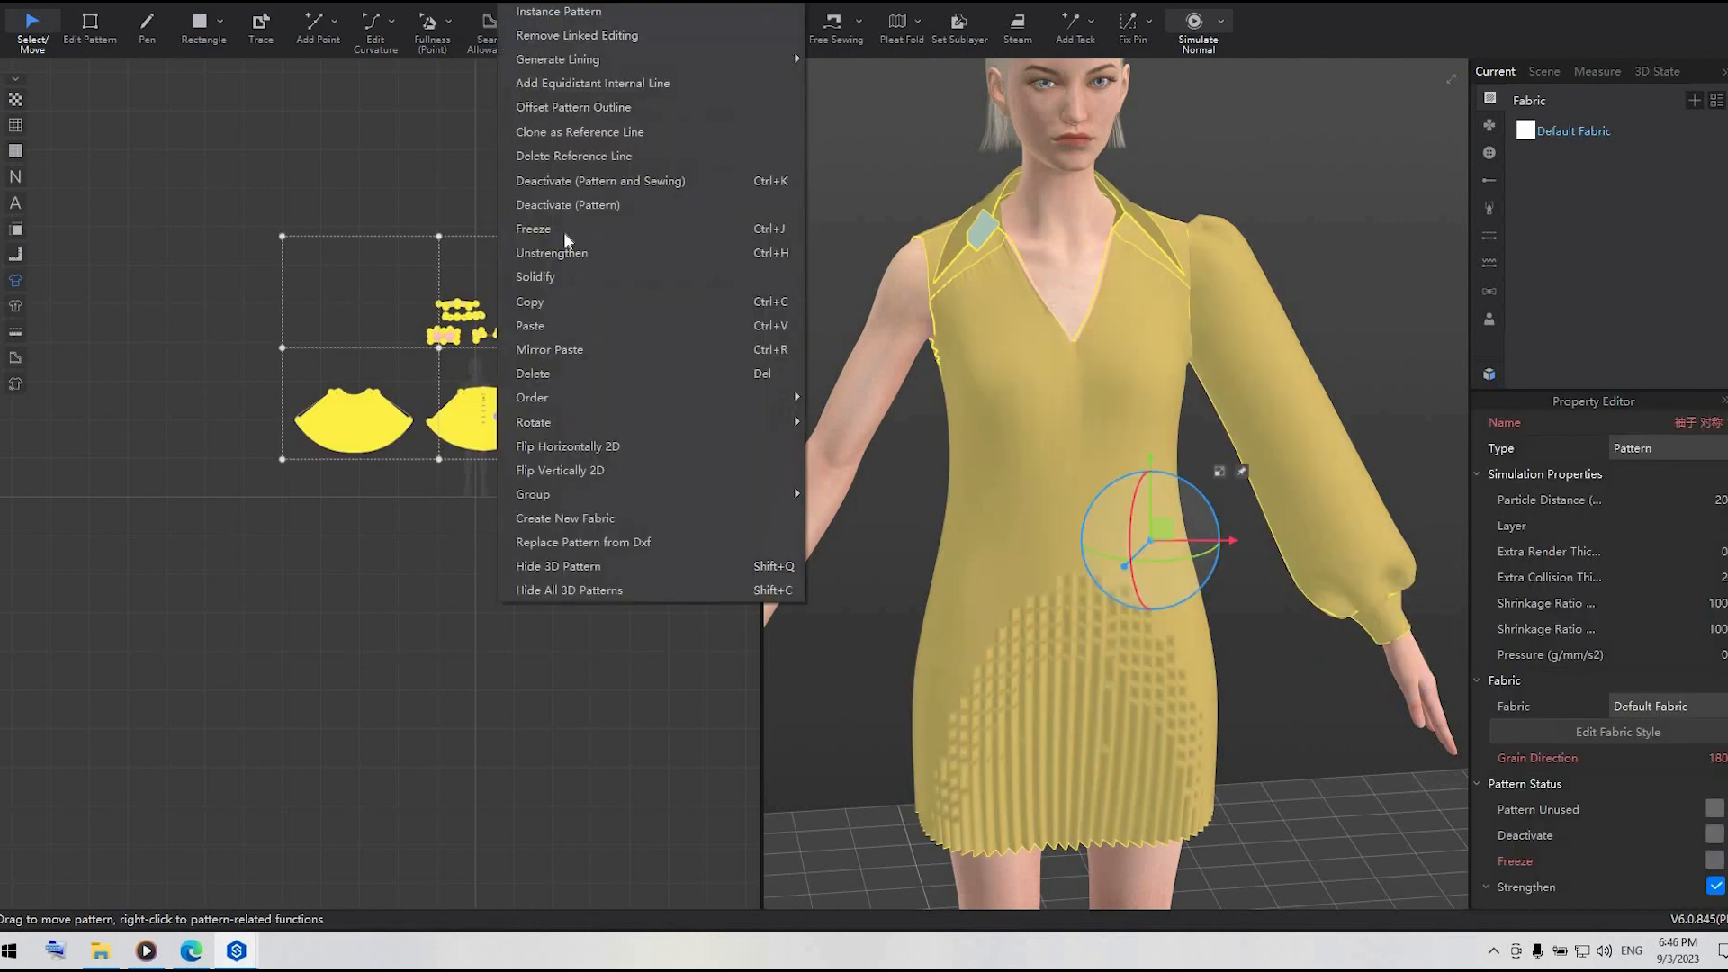
pyautogui.click(558, 253)
pyautogui.press('space')
pyautogui.moveTo(982, 783); pyautogui.dragTo(947, 794)
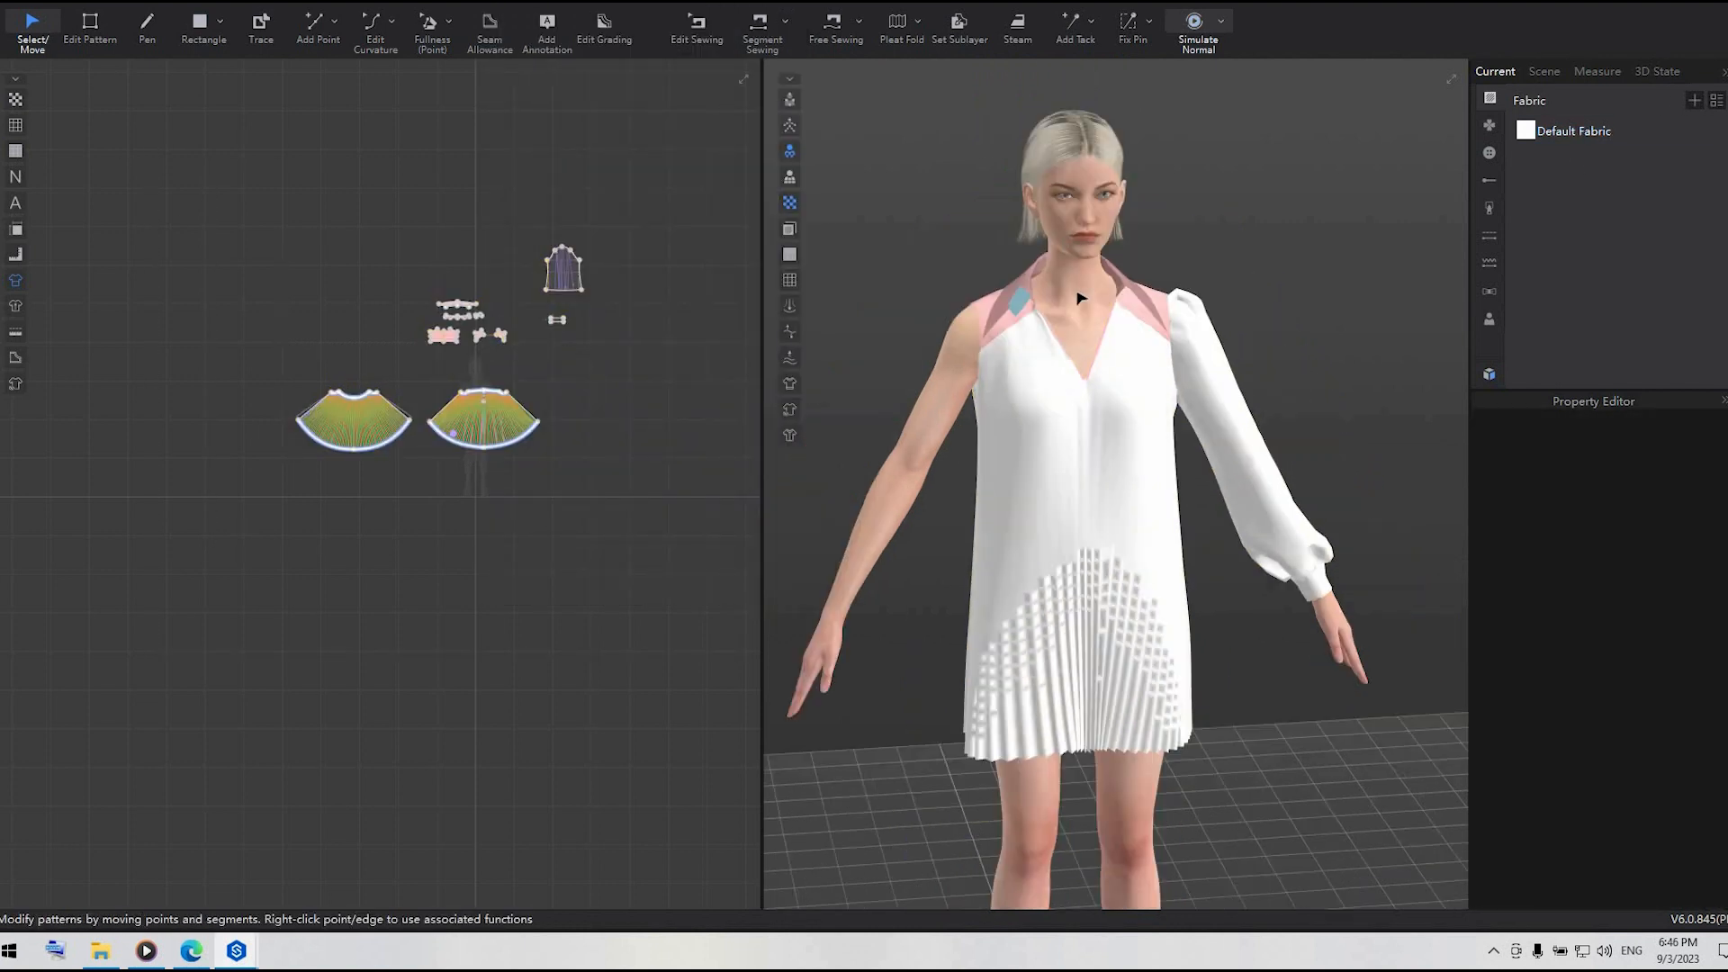
# - Draw an internal line across the separate stand end piece just before its curved tip
pyautogui.scroll(3, 1011, 224)
pyautogui.moveTo(1011, 225); pyautogui.dragTo(1011, 236, button='right')
pyautogui.scroll(10, 515, 313)
pyautogui.press('z')
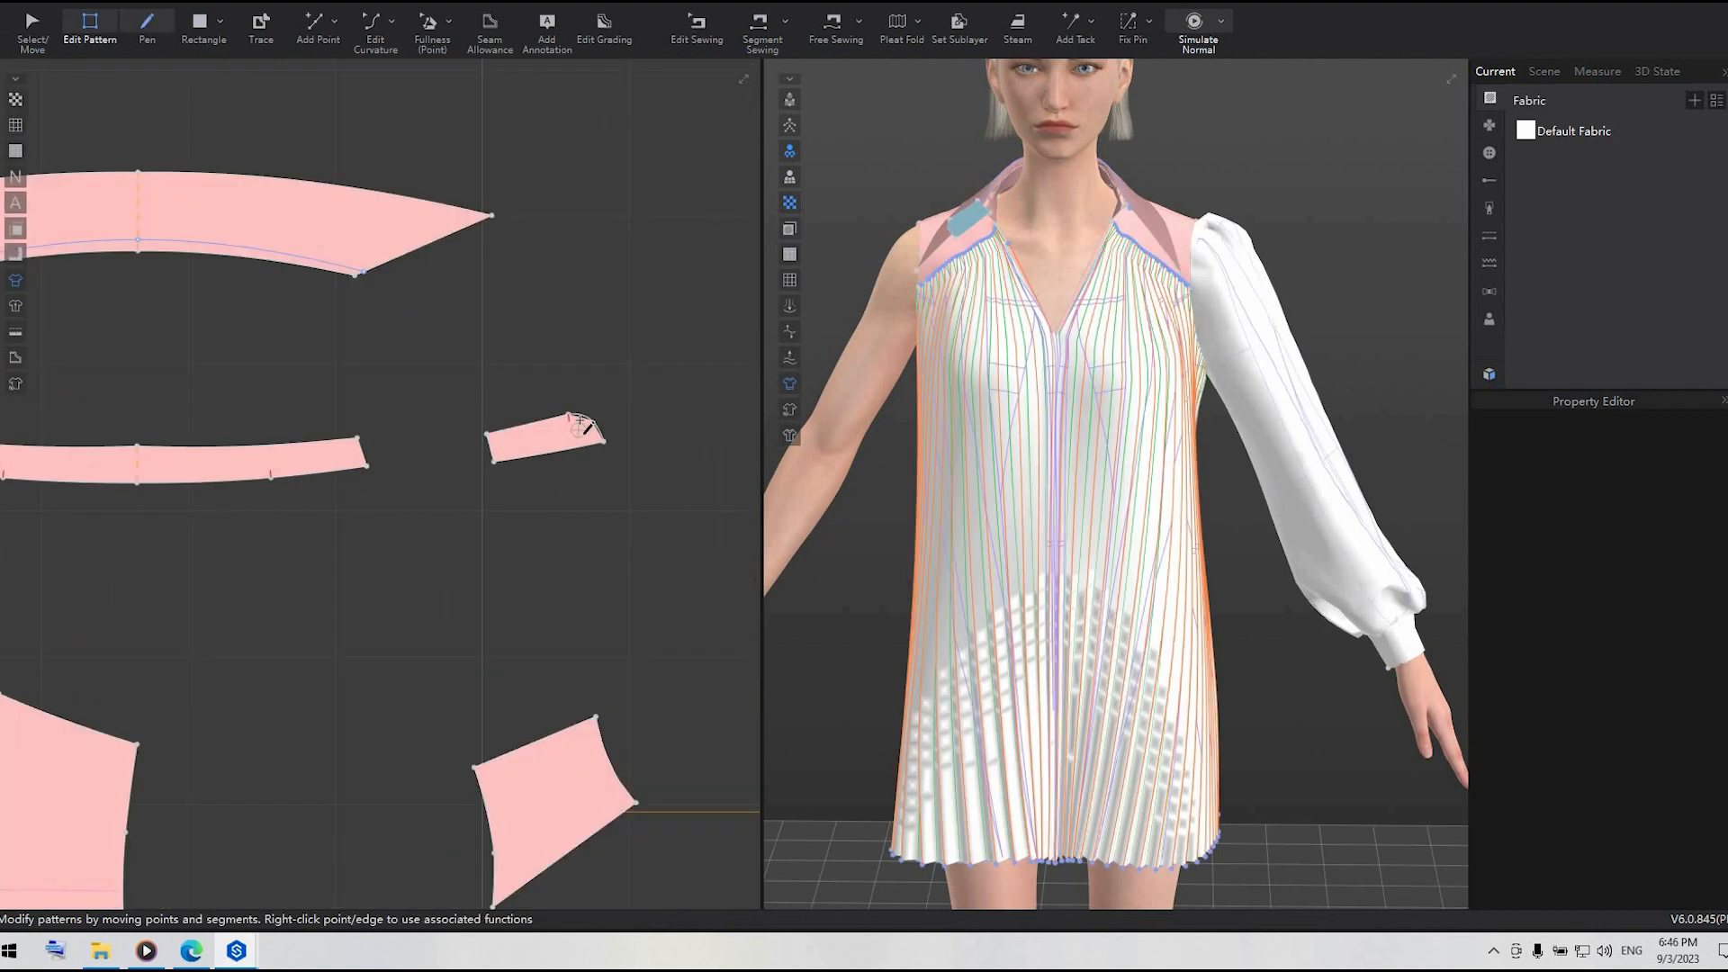
pyautogui.press('d')
pyautogui.click(571, 416)
pyautogui.doubleClick(581, 449)
# - Cut the stand end piece along the internal line and delete its curved tip
pyautogui.press('a')
pyautogui.scroll(4, 616, 449)
pyautogui.click(658, 577)
pyautogui.rightClick(524, 429)
pyautogui.click(589, 541)
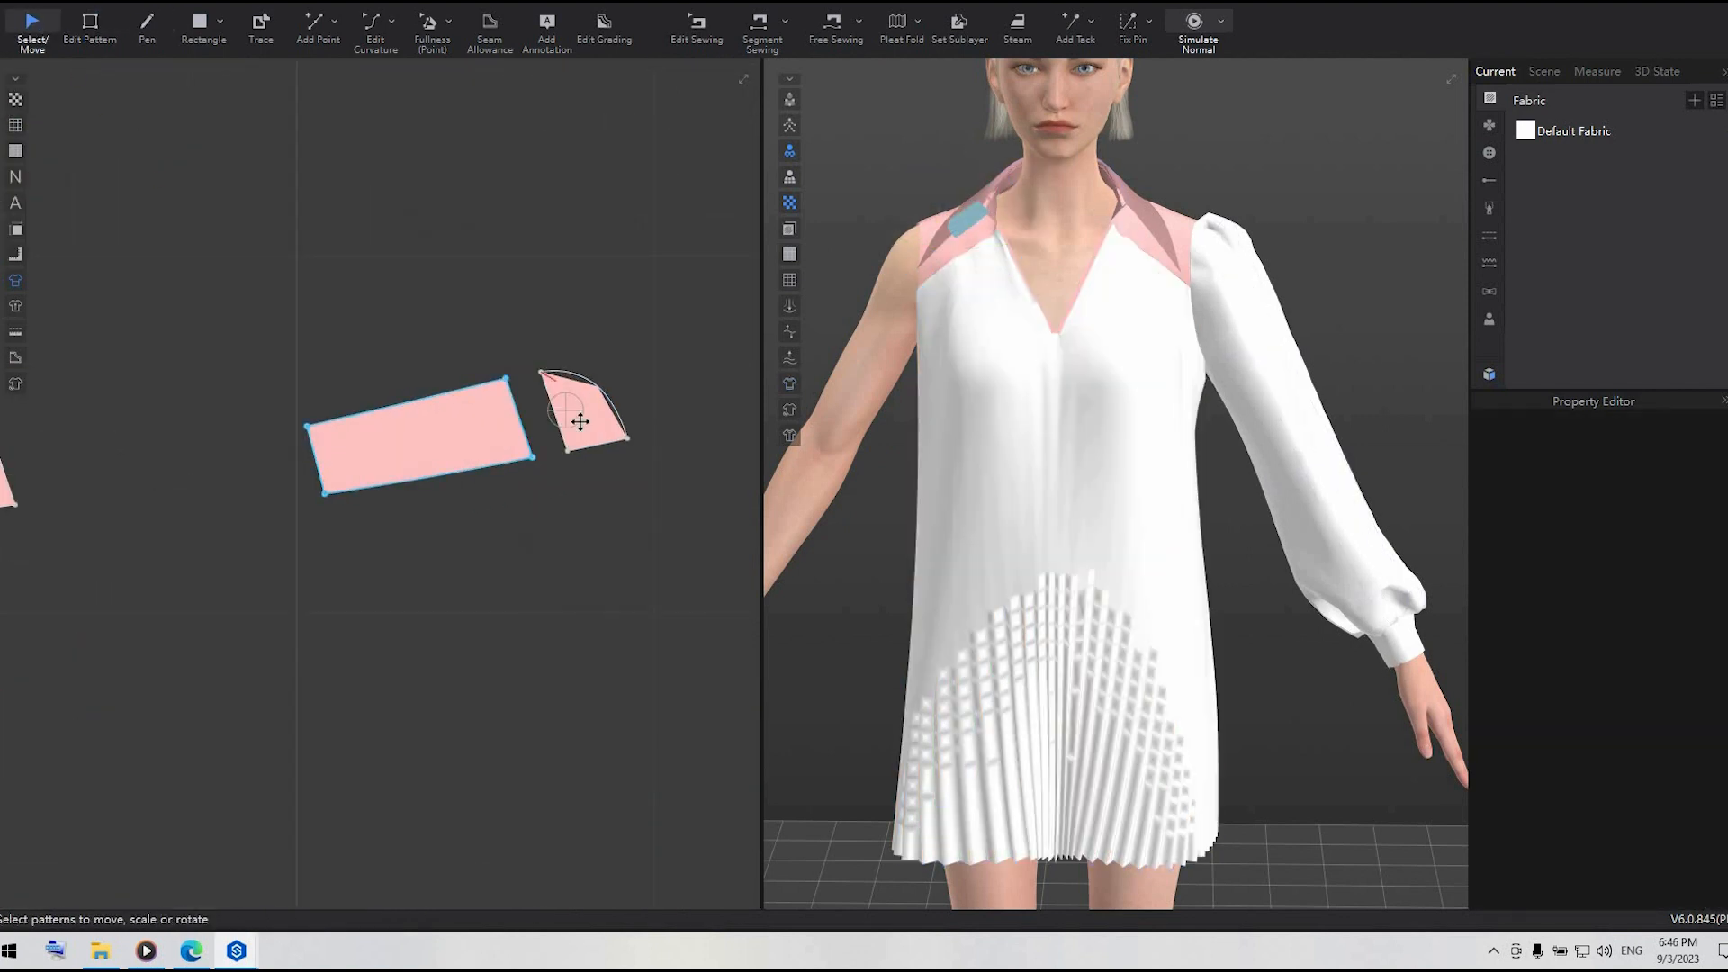
pyautogui.click(579, 422)
pyautogui.press('Delete')
# - Rotate the remaining small stand piece clockwise until its outer end edge is vertical
pyautogui.click(486, 423)
pyautogui.moveTo(540, 371); pyautogui.dragTo(521, 428)
pyautogui.click(557, 493)
# - Lower the small piece's upper outer corner and bend its two long edges into gentle downward curves
pyautogui.click(97, 25)
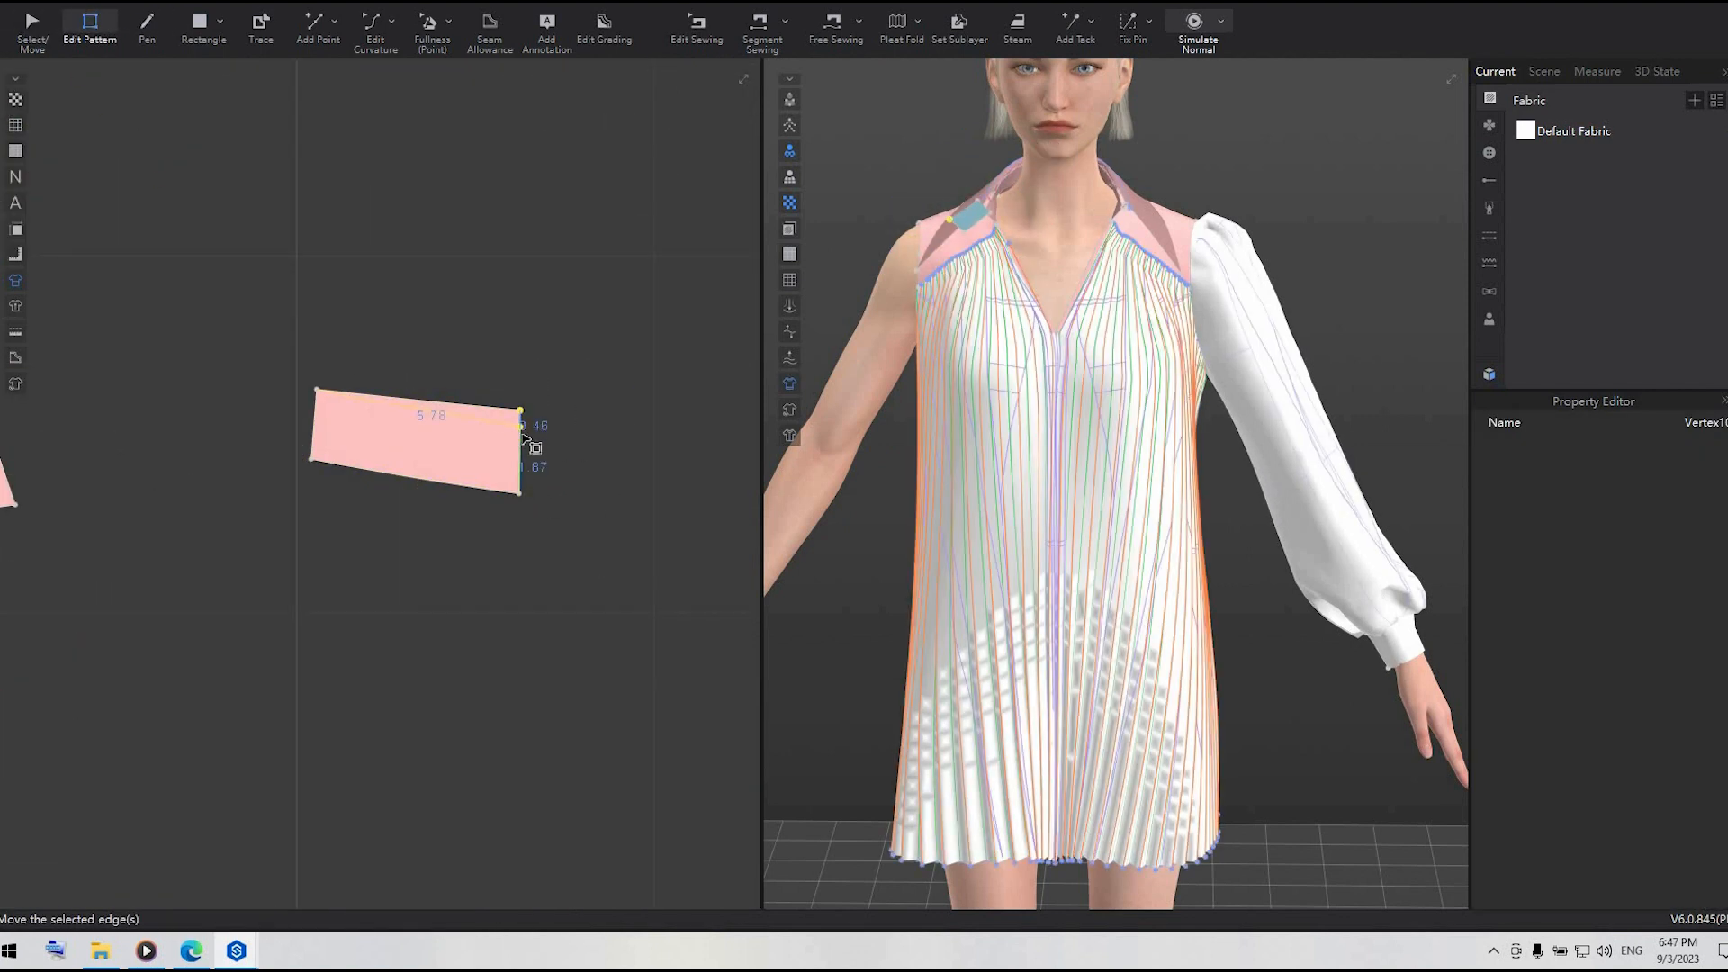
pyautogui.click(547, 426)
pyautogui.click(376, 33)
pyautogui.moveTo(436, 481); pyautogui.dragTo(437, 487)
pyautogui.click(594, 426)
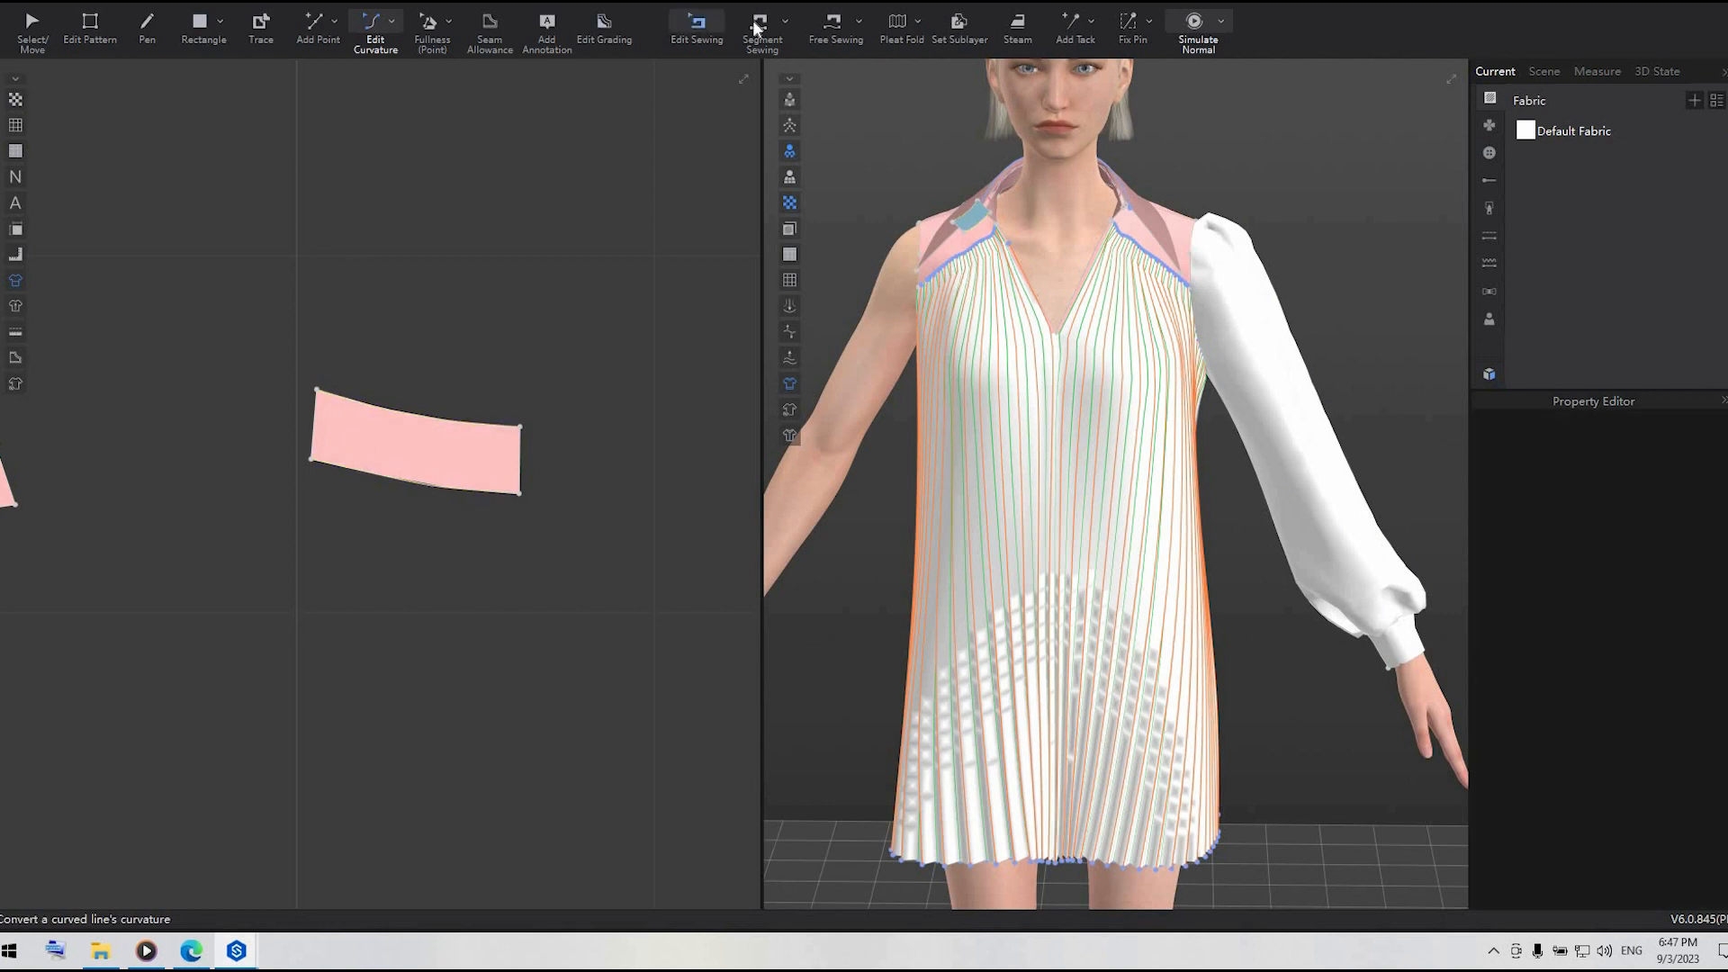
# - Segment-sew the small piece's inner short edge to the end edge of the collar stand
pyautogui.click(761, 31)
pyautogui.click(315, 420)
pyautogui.scroll(-3, 208, 415)
pyautogui.click(107, 444)
# - Unfreeze the small stand extension piece
pyautogui.click(33, 30)
pyautogui.rightClick(328, 442)
pyautogui.click(387, 259)
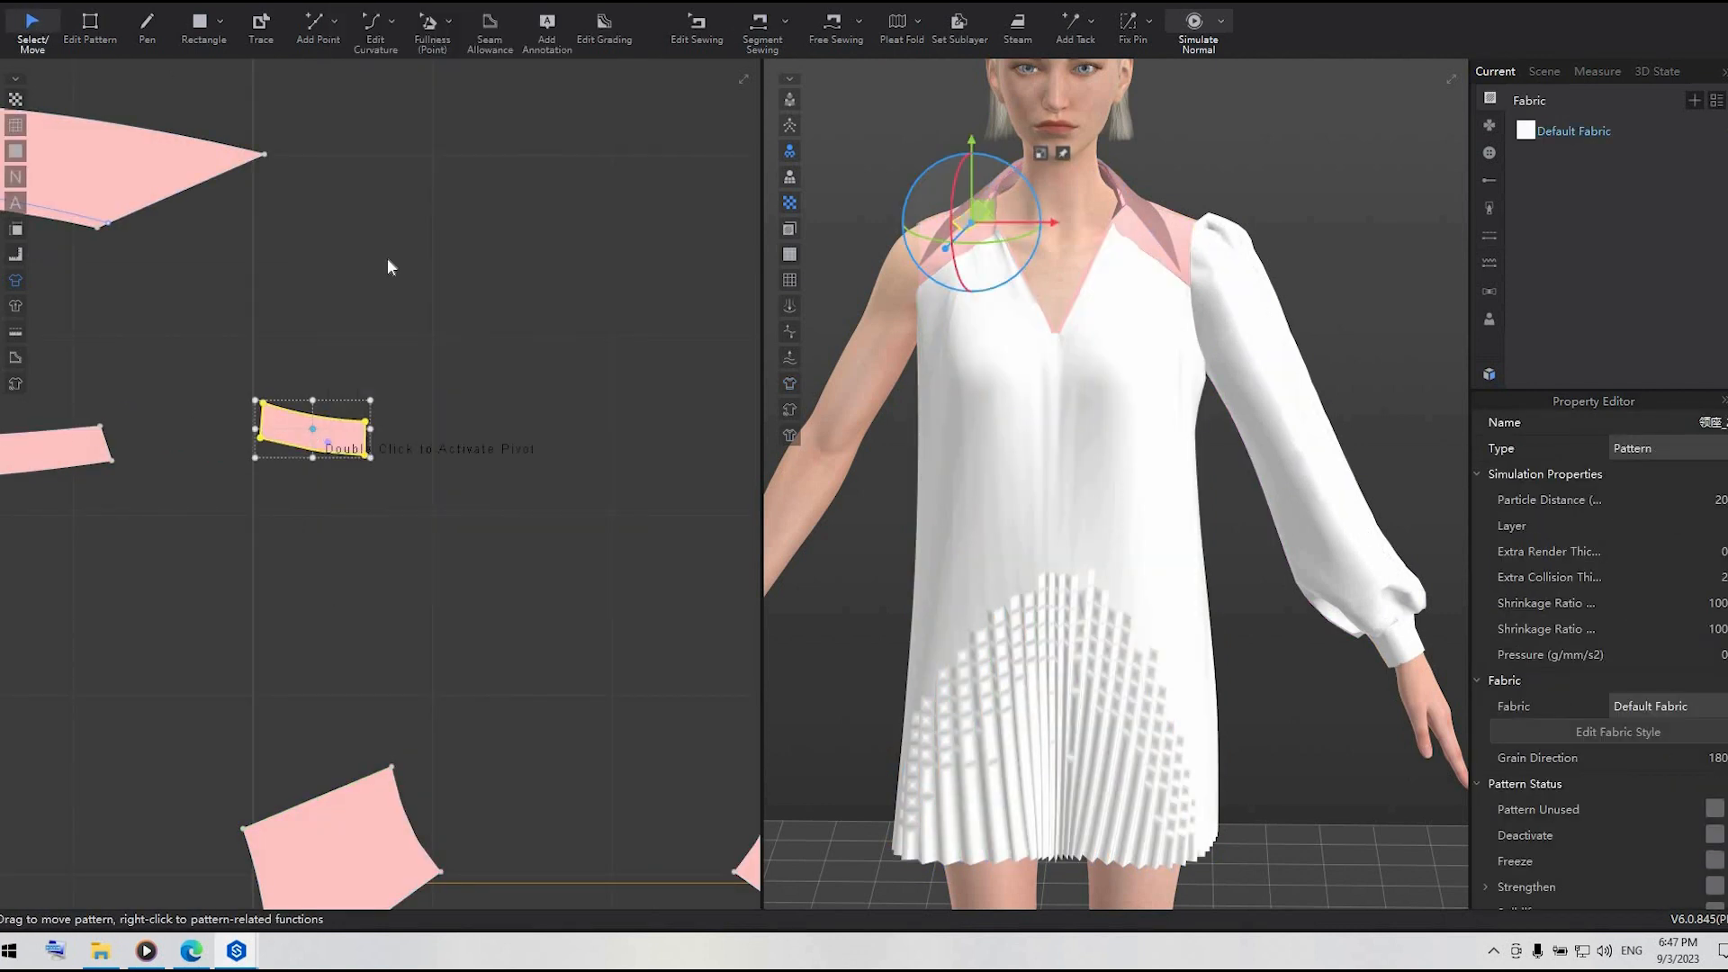
# - Create a mirrored copy of the small stand extension piece and place it beside the original
pyautogui.rightClick(311, 439)
pyautogui.click(389, 288)
pyautogui.click(377, 438)
pyautogui.moveTo(1266, 219); pyautogui.dragTo(1025, 228)
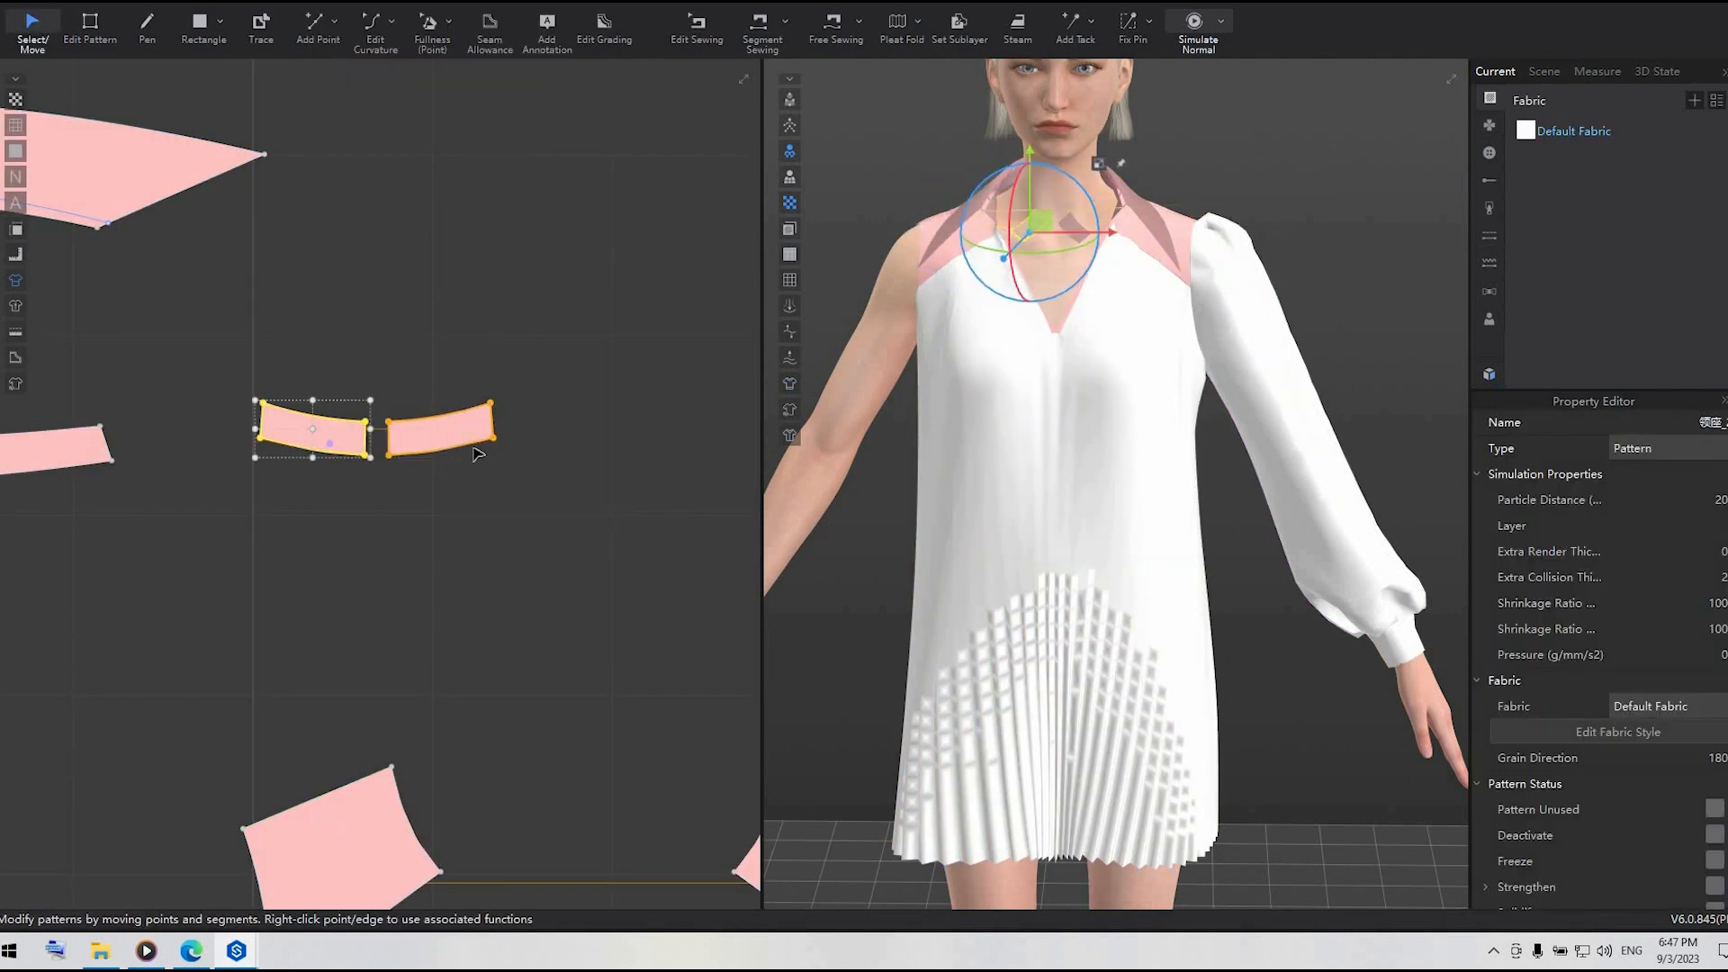
# - Merge the small stand piece and its mirrored copy into one strip along their facing short edges
pyautogui.keyDown('shift'); pyautogui.click(462, 436); pyautogui.keyUp('shift')
pyautogui.rightClick(462, 435)
pyautogui.click(522, 207)
pyautogui.click(90, 29)
pyautogui.click(389, 447)
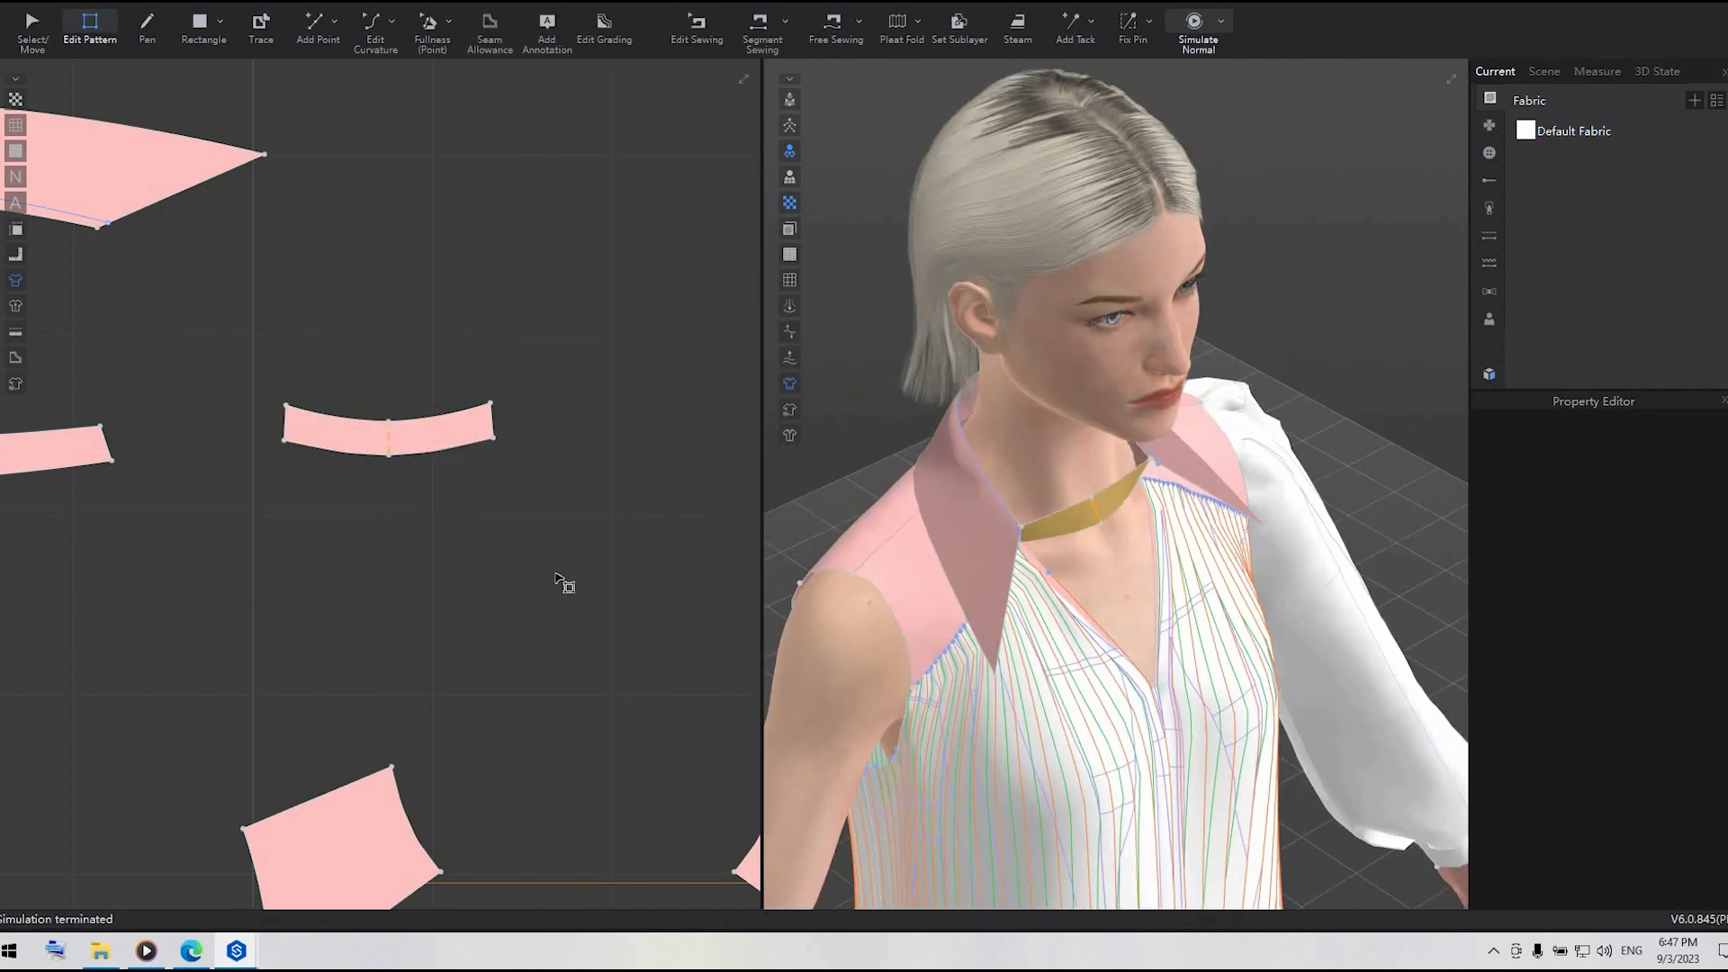
# - Shorten the merged strip by moving its short ends inward, and simulate the garment
pyautogui.scroll(2, 473, 480)
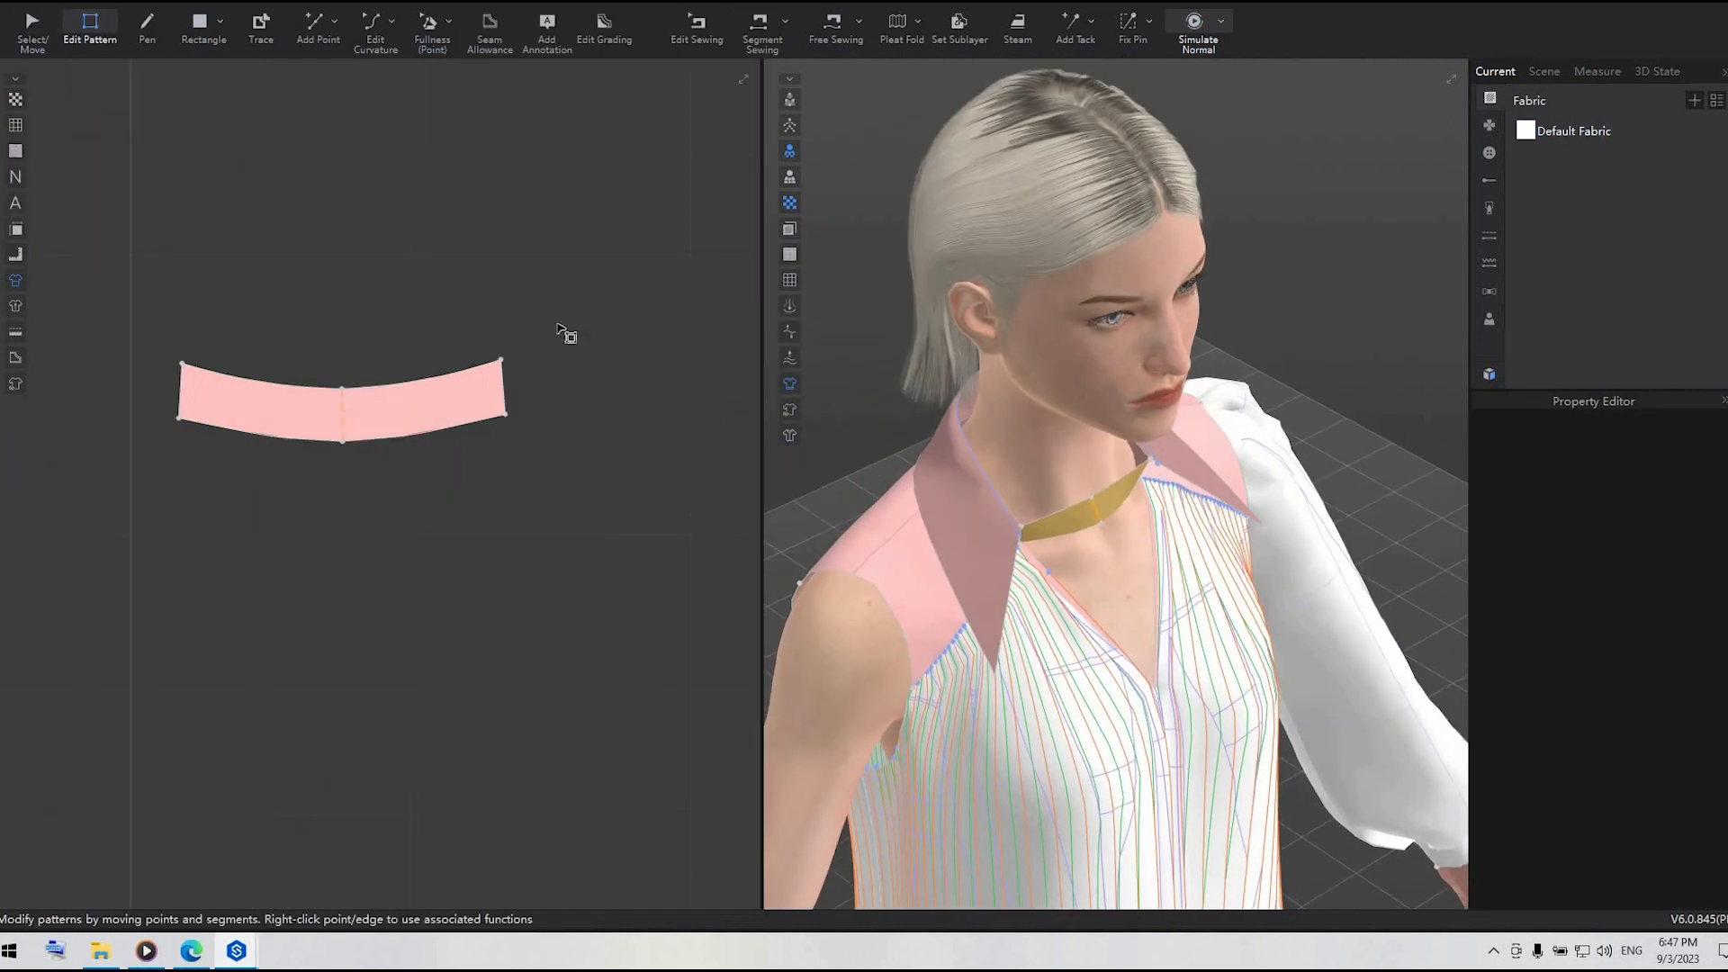
pyautogui.moveTo(506, 394); pyautogui.dragTo(488, 394)
pyautogui.press('space')
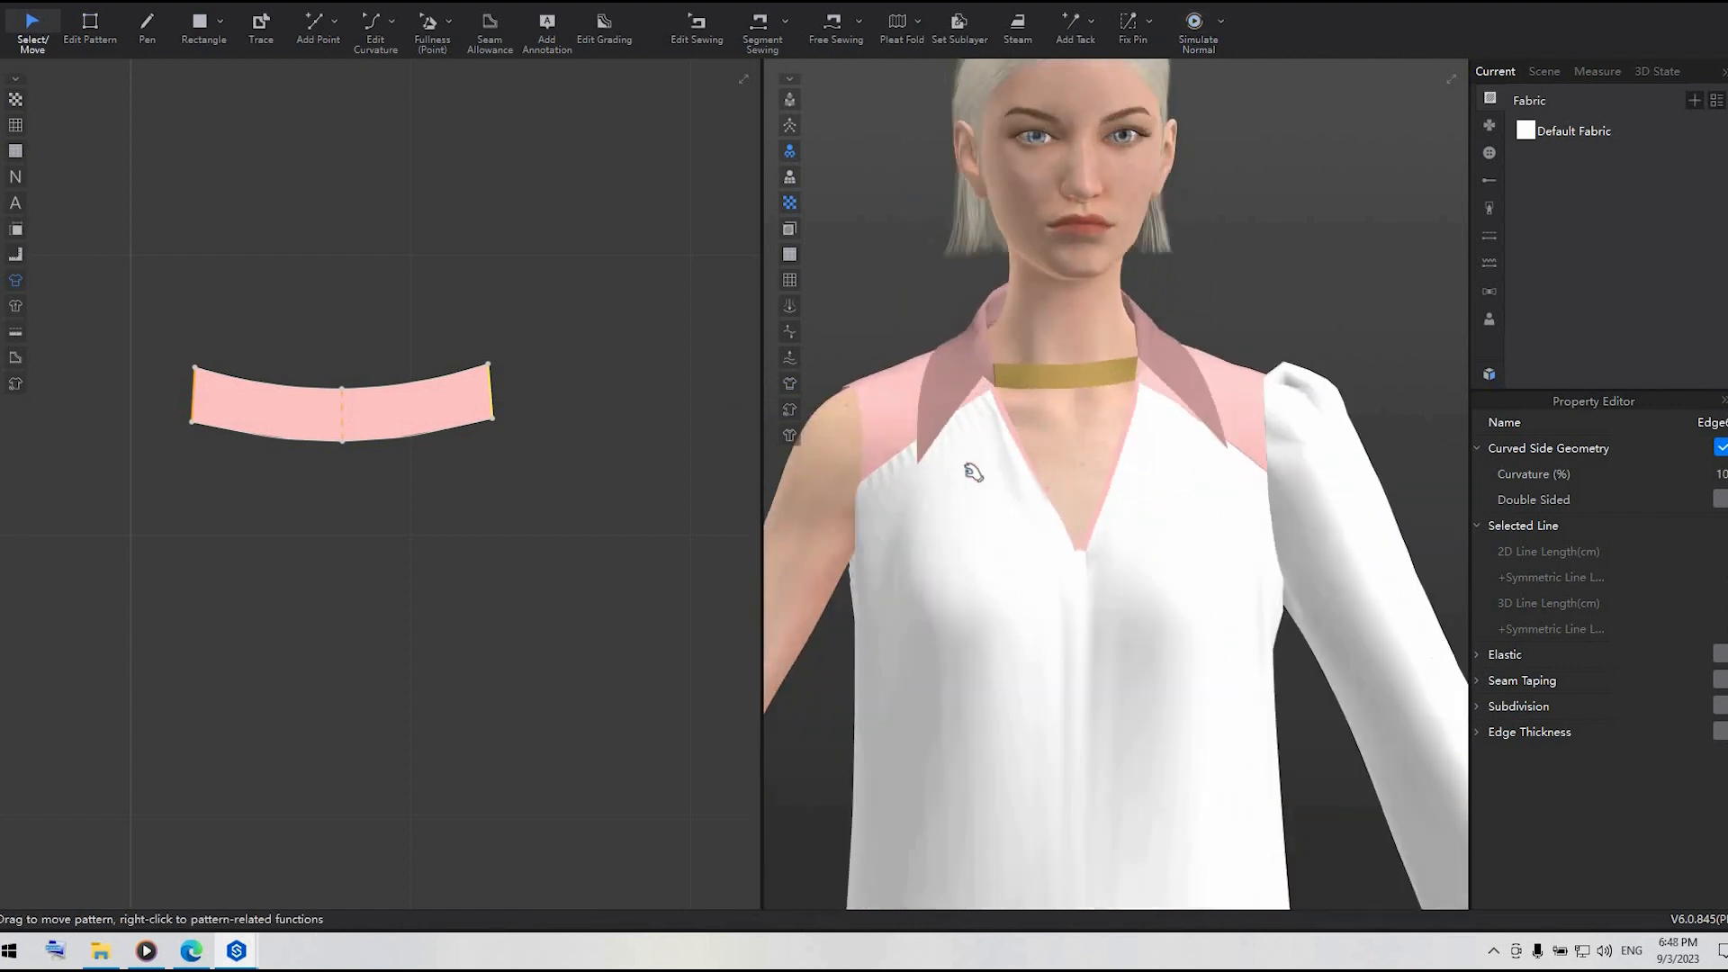
pyautogui.scroll(2, 324, 423)
pyautogui.click(324, 423)
pyautogui.press('z')
pyautogui.click(553, 387)
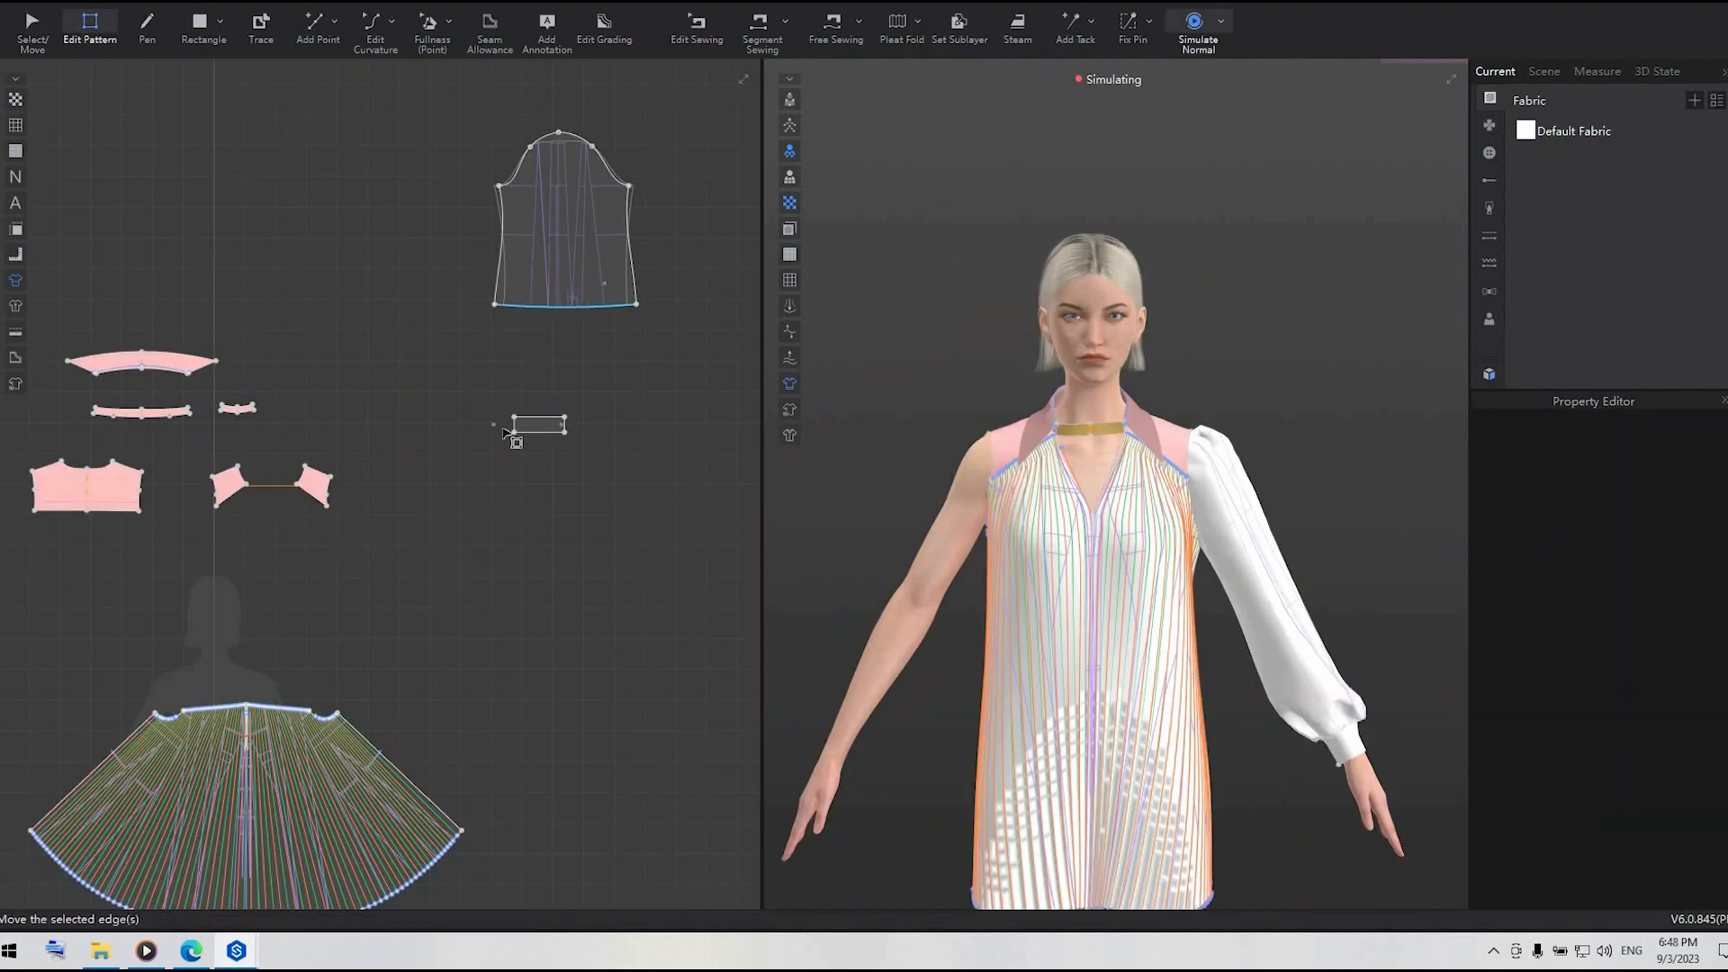
# - Lengthen the sleeve pattern by moving its hem edge straight down 2 cm
pyautogui.scroll(3, 507, 434)
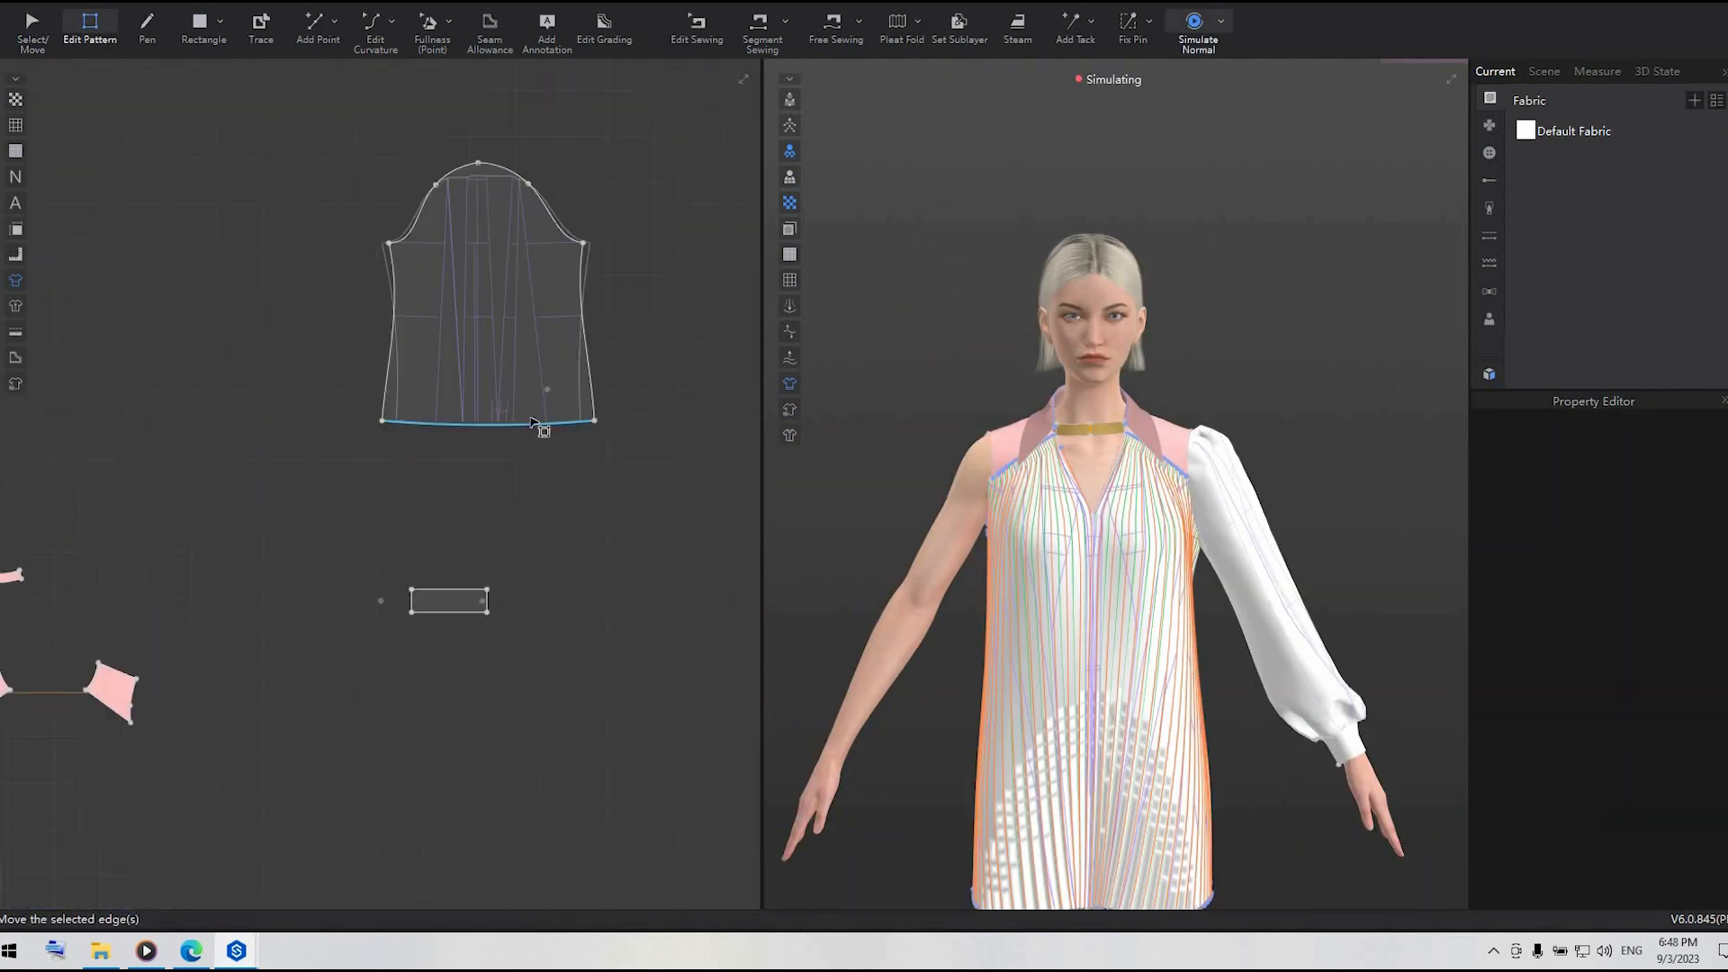
pyautogui.click(490, 458)
pyautogui.moveTo(489, 457); pyautogui.dragTo(488, 460)
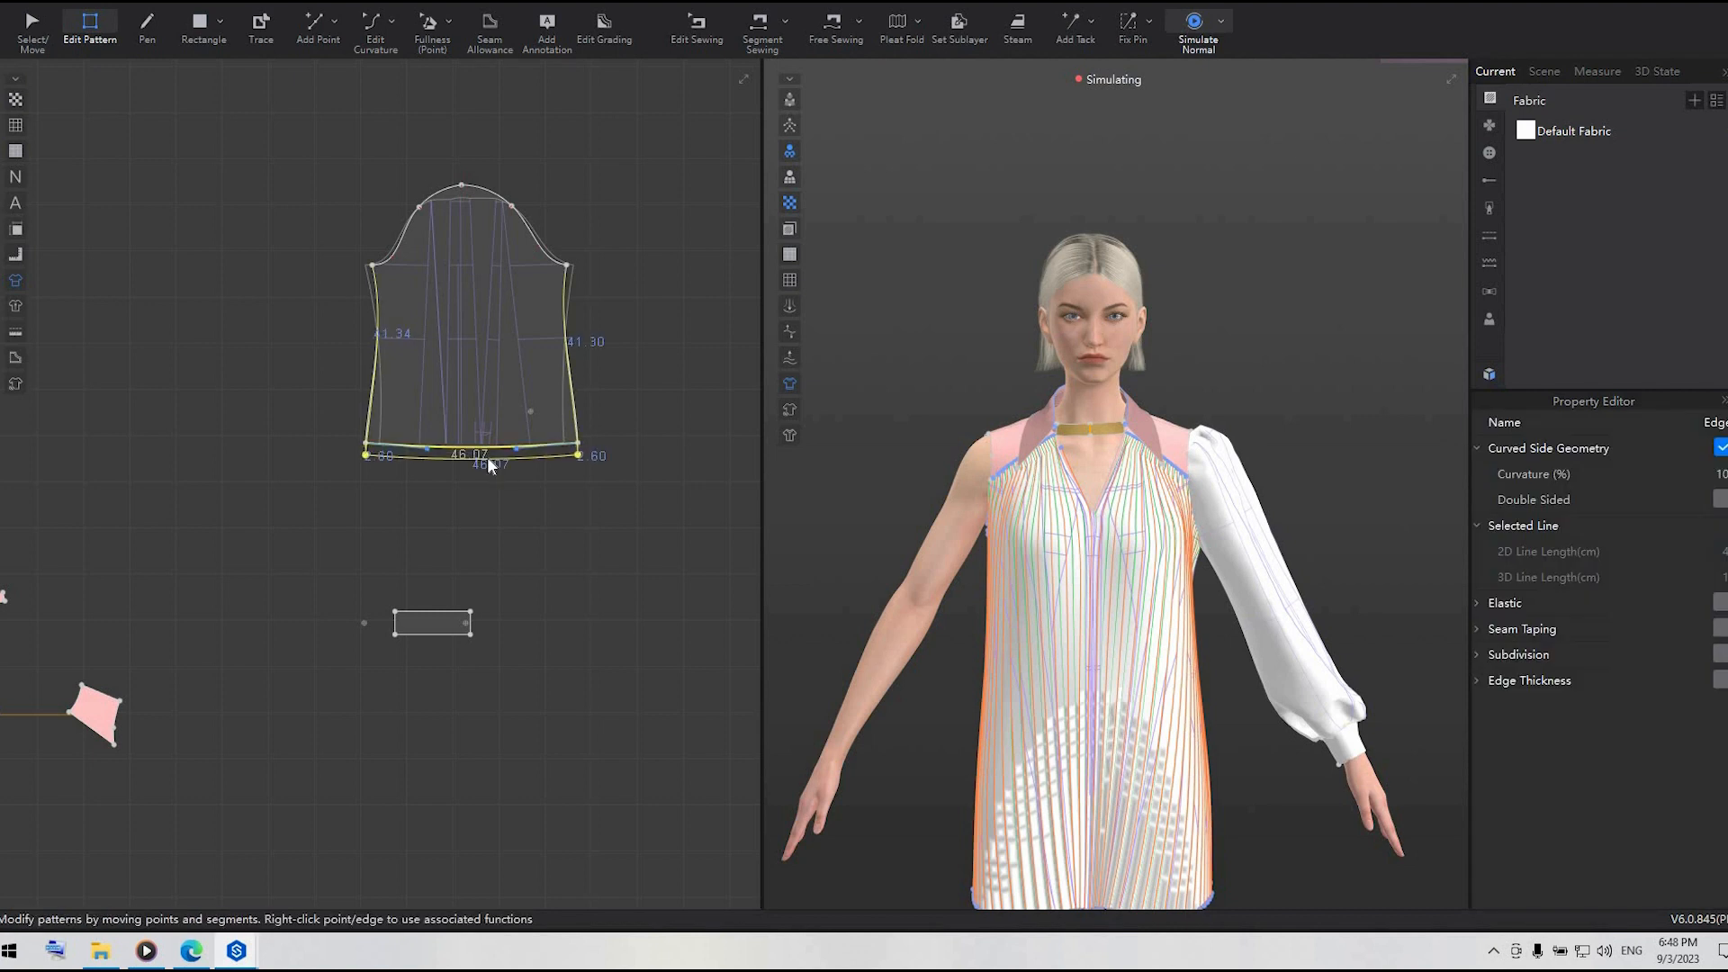
pyautogui.rightClick(489, 460)
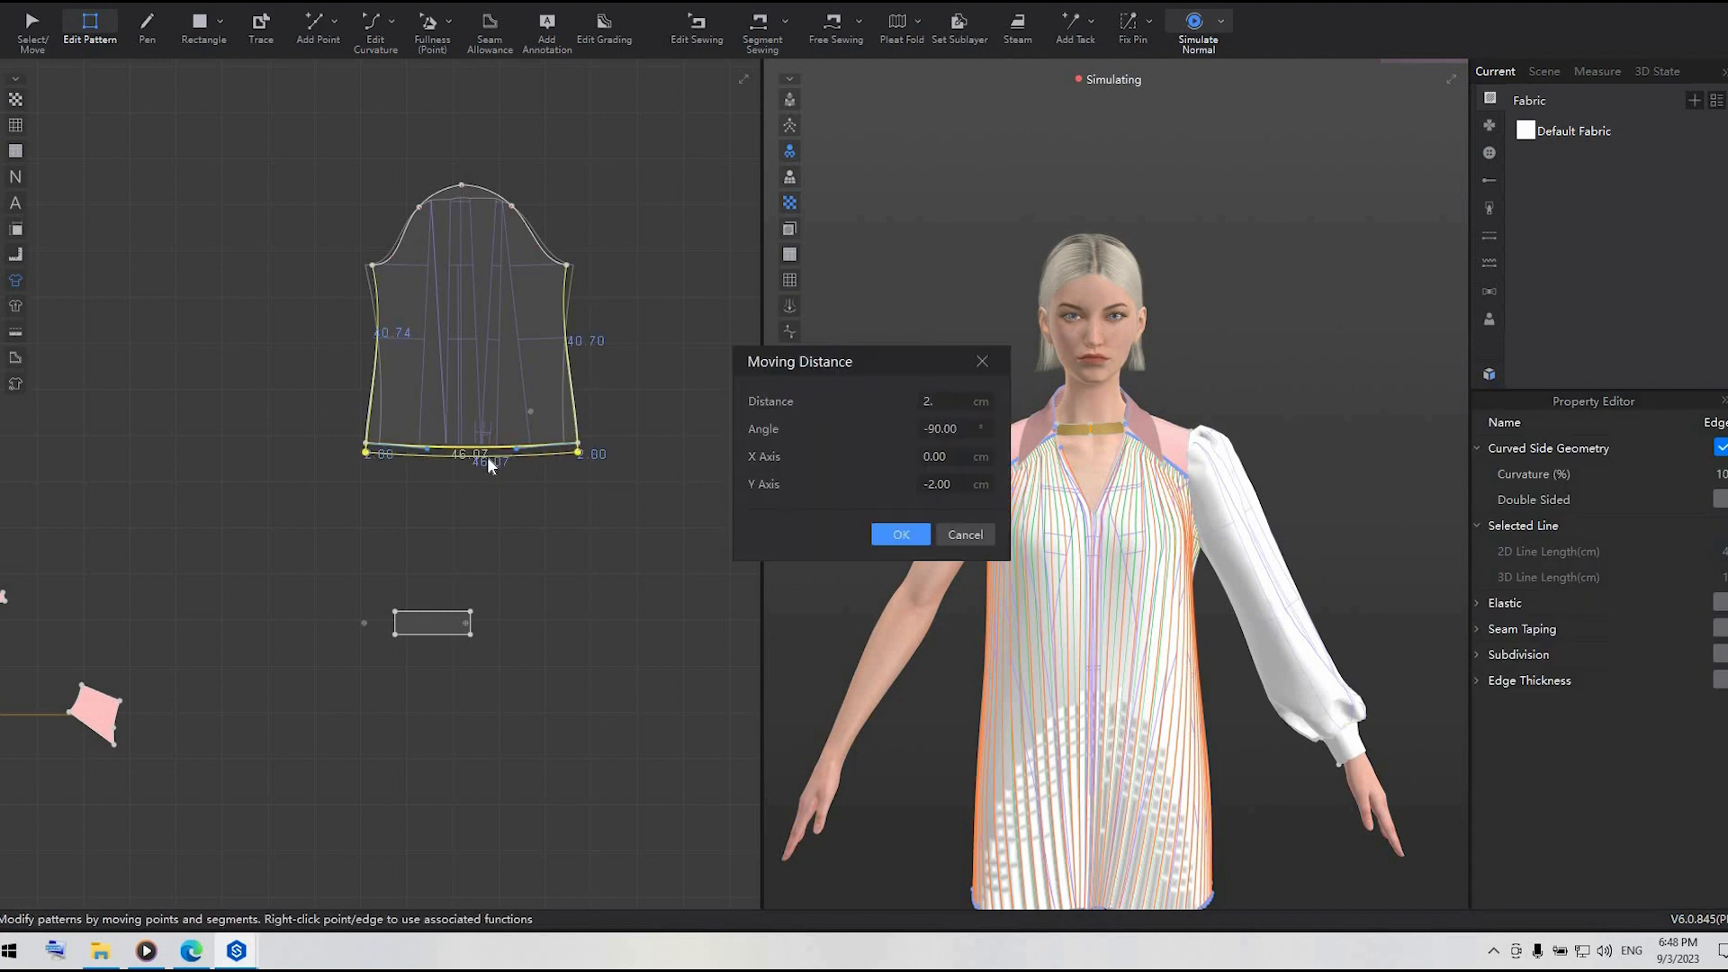
pyautogui.press('Return')
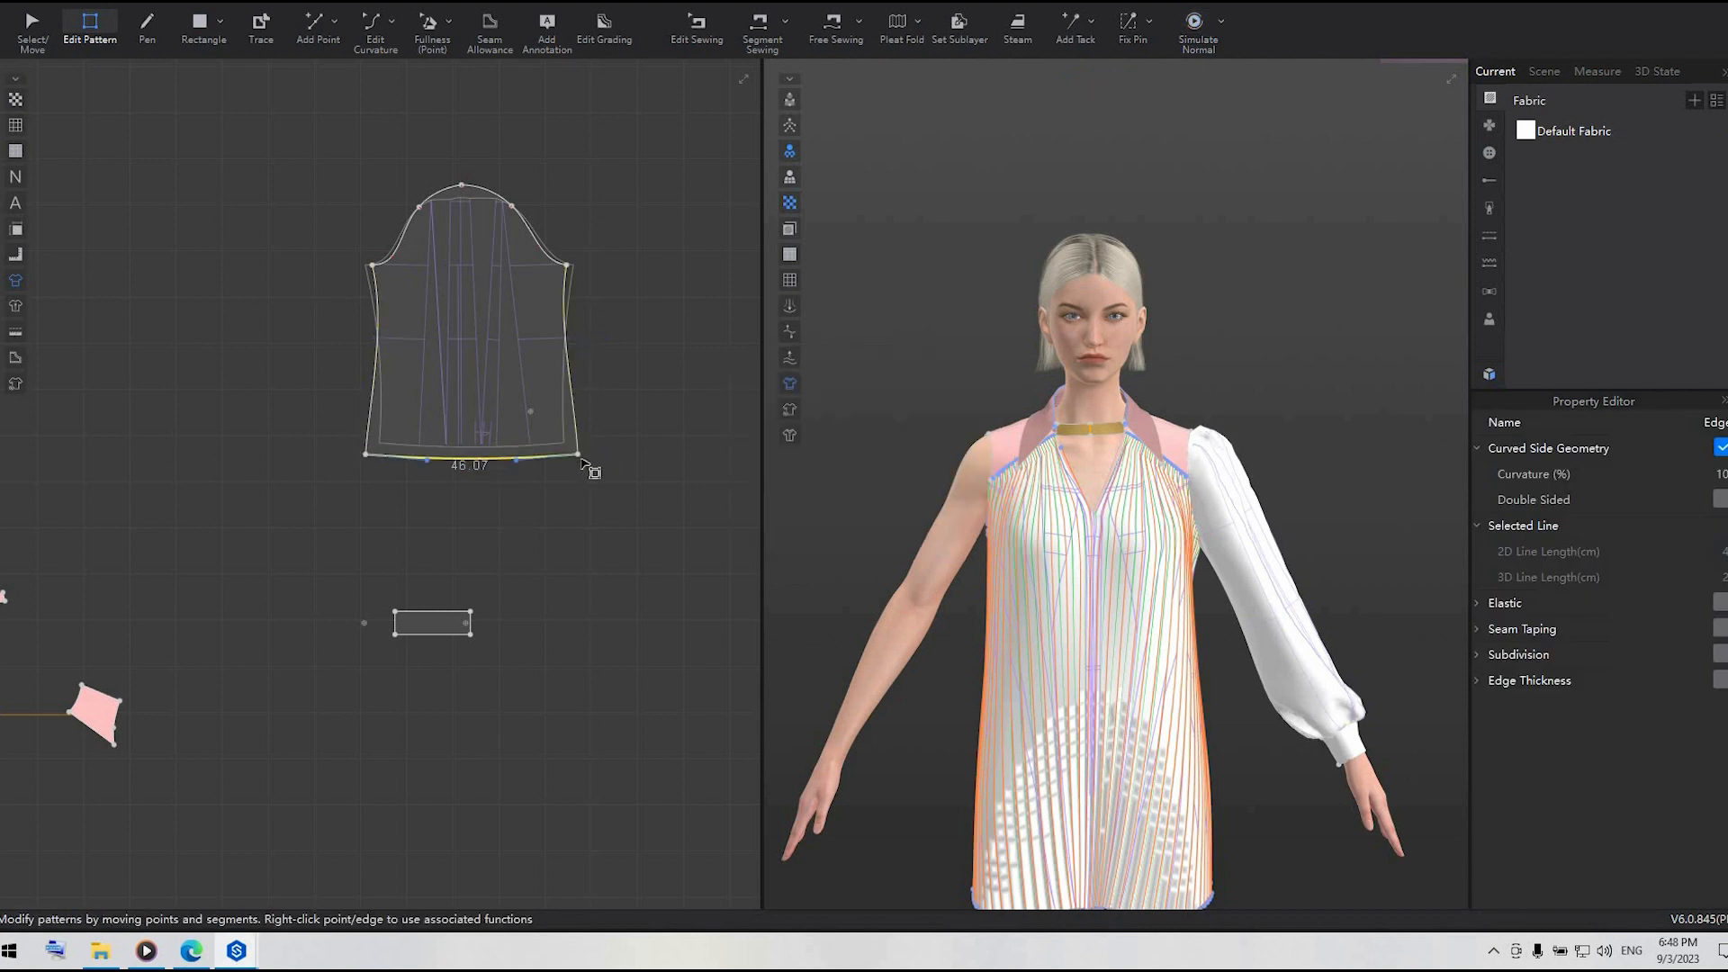
# - Widen the sleeve hem by moving its right corner 2 cm outward and its left corner outward to match
pyautogui.scroll(2, 584, 463)
pyautogui.moveTo(577, 452); pyautogui.dragTo(605, 460)
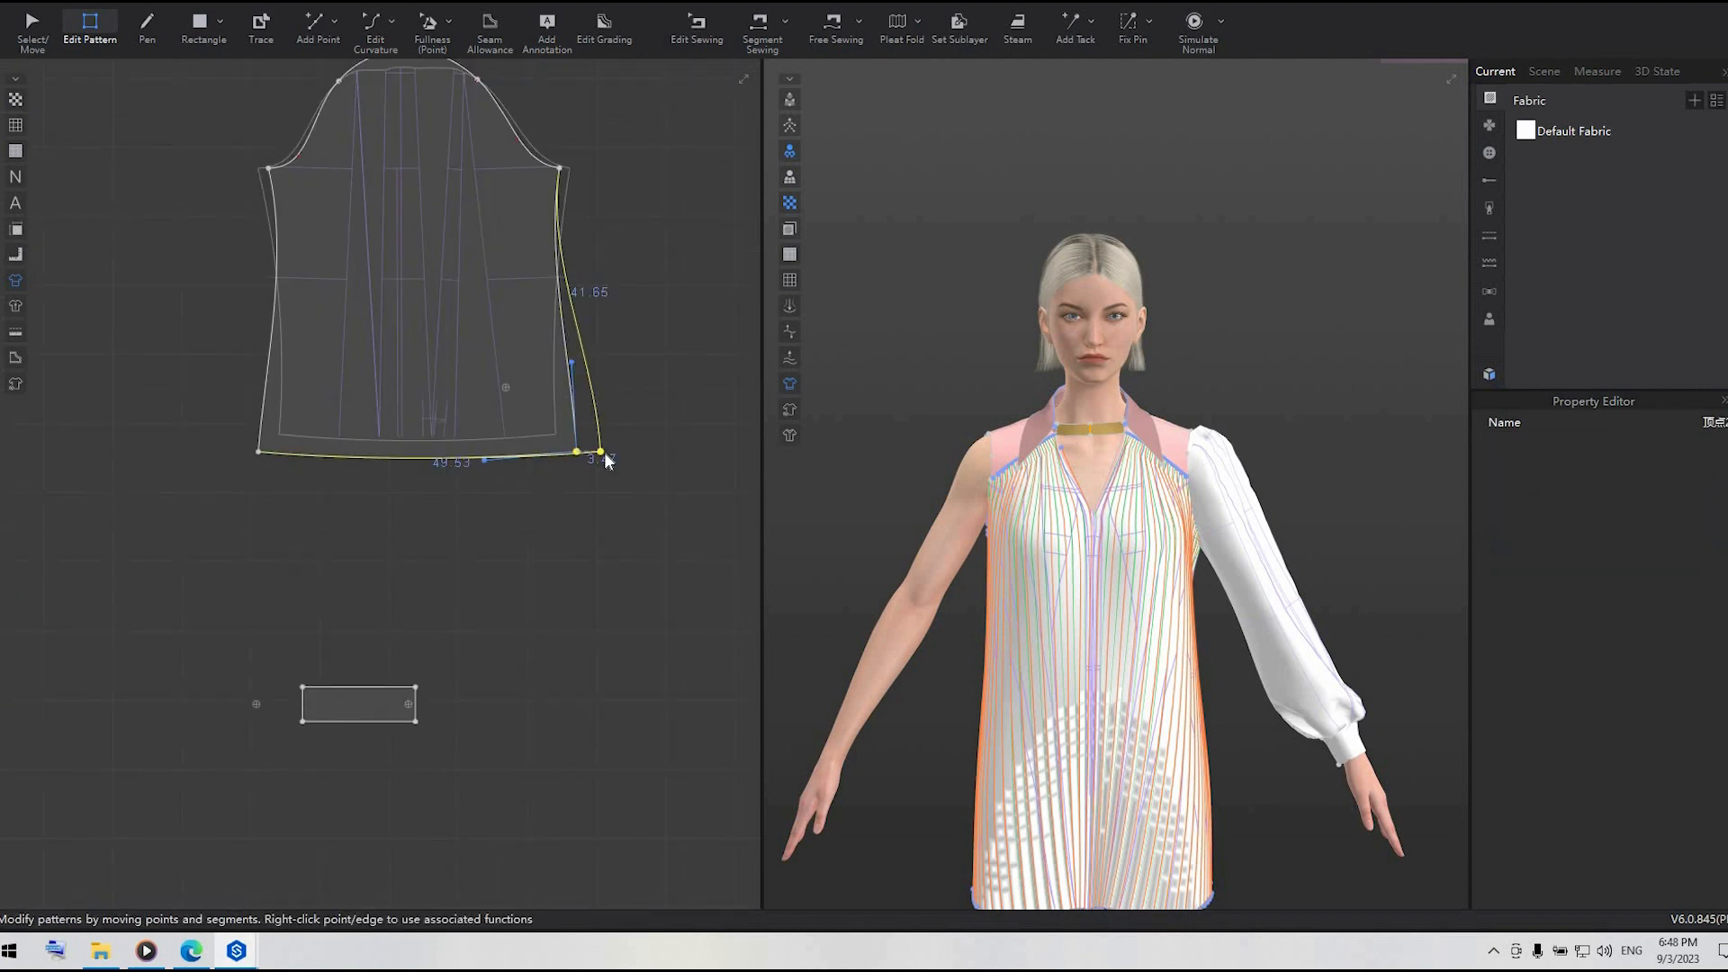
pyautogui.press('Return')
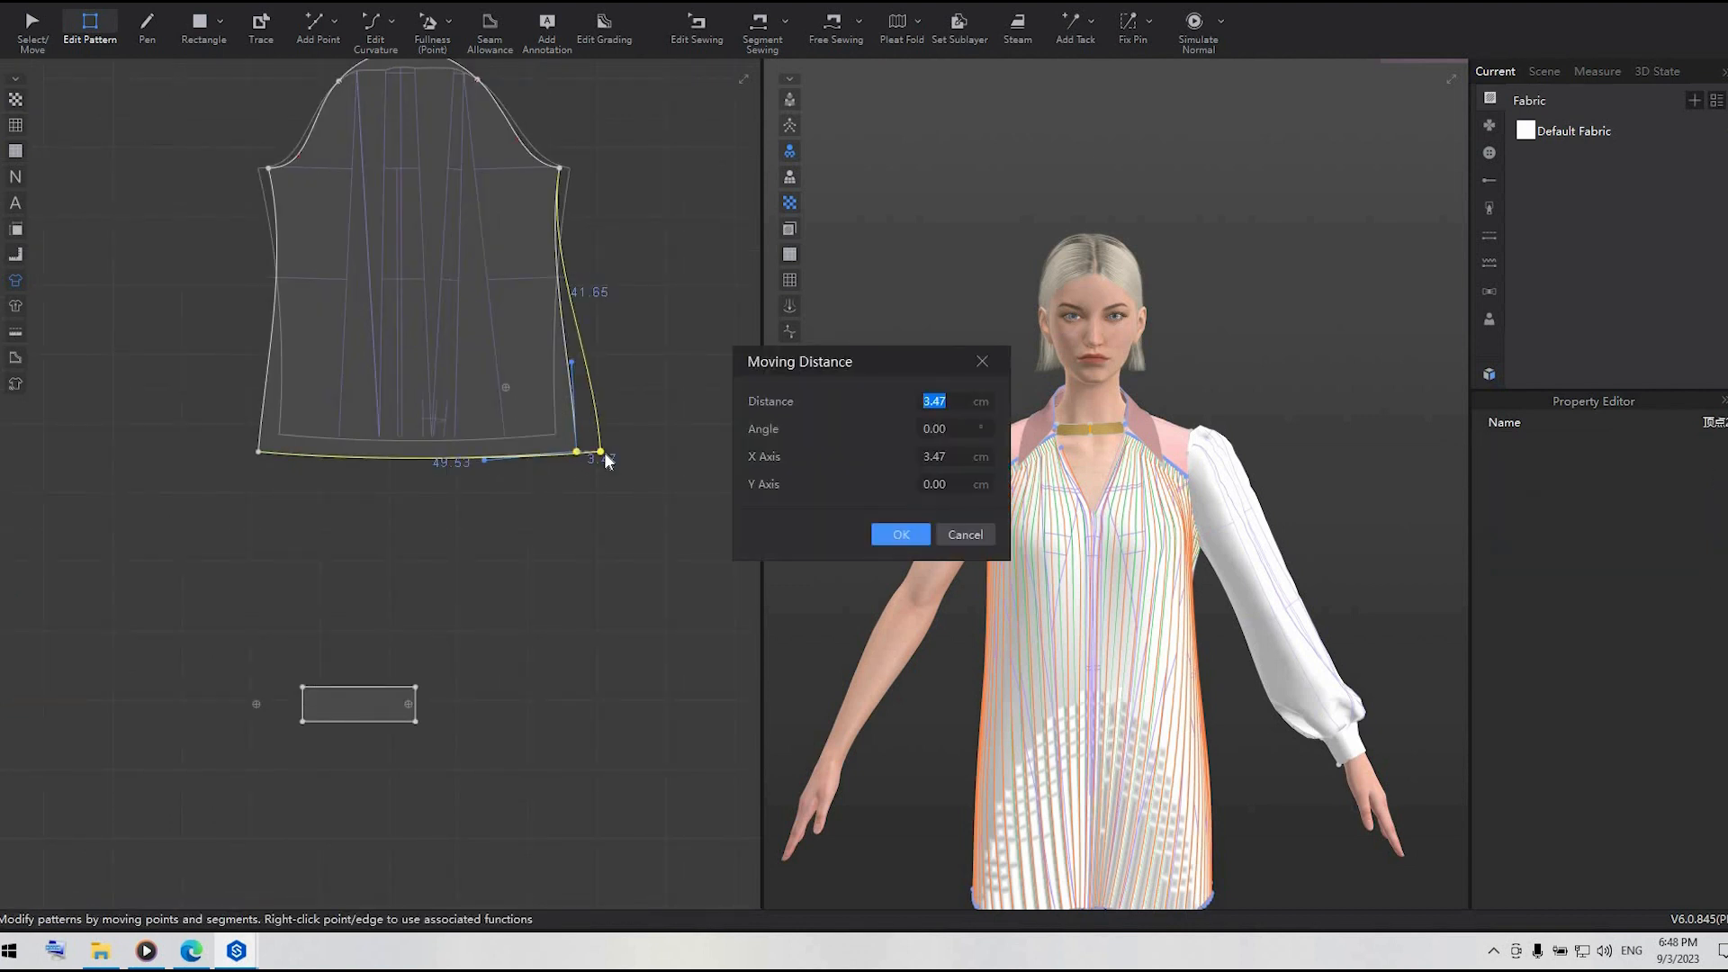
pyautogui.write('2')
pyautogui.press('Return')
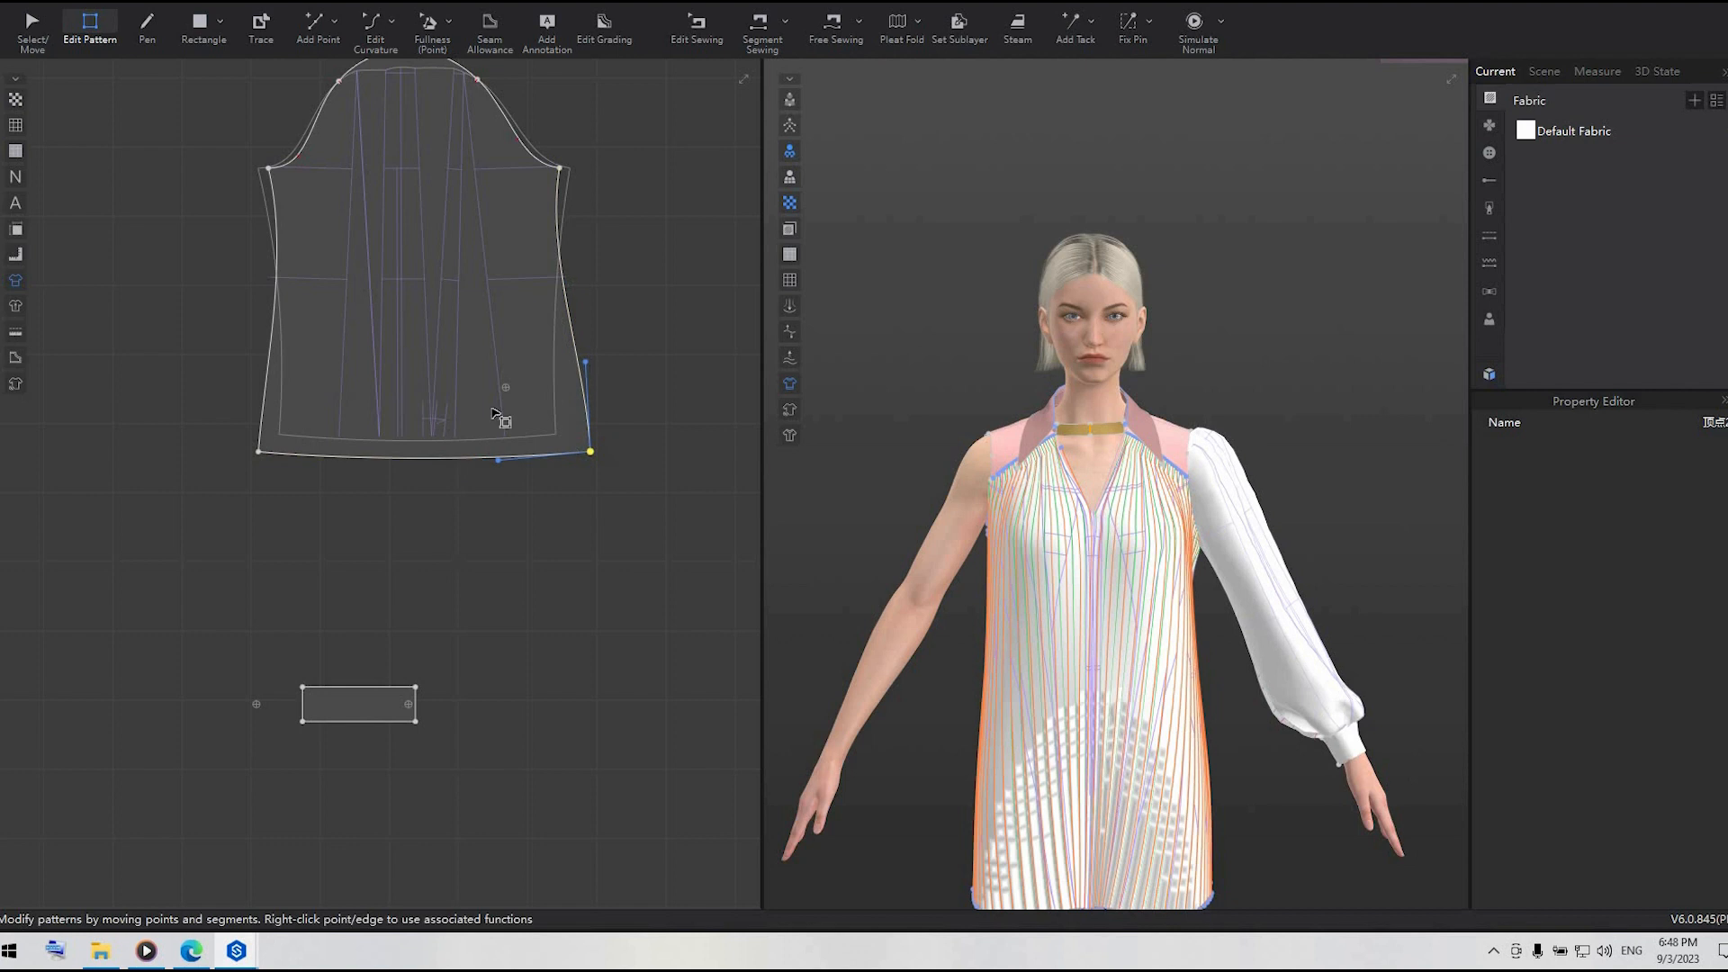
pyautogui.moveTo(260, 452); pyautogui.dragTo(241, 452)
pyautogui.press('Return')
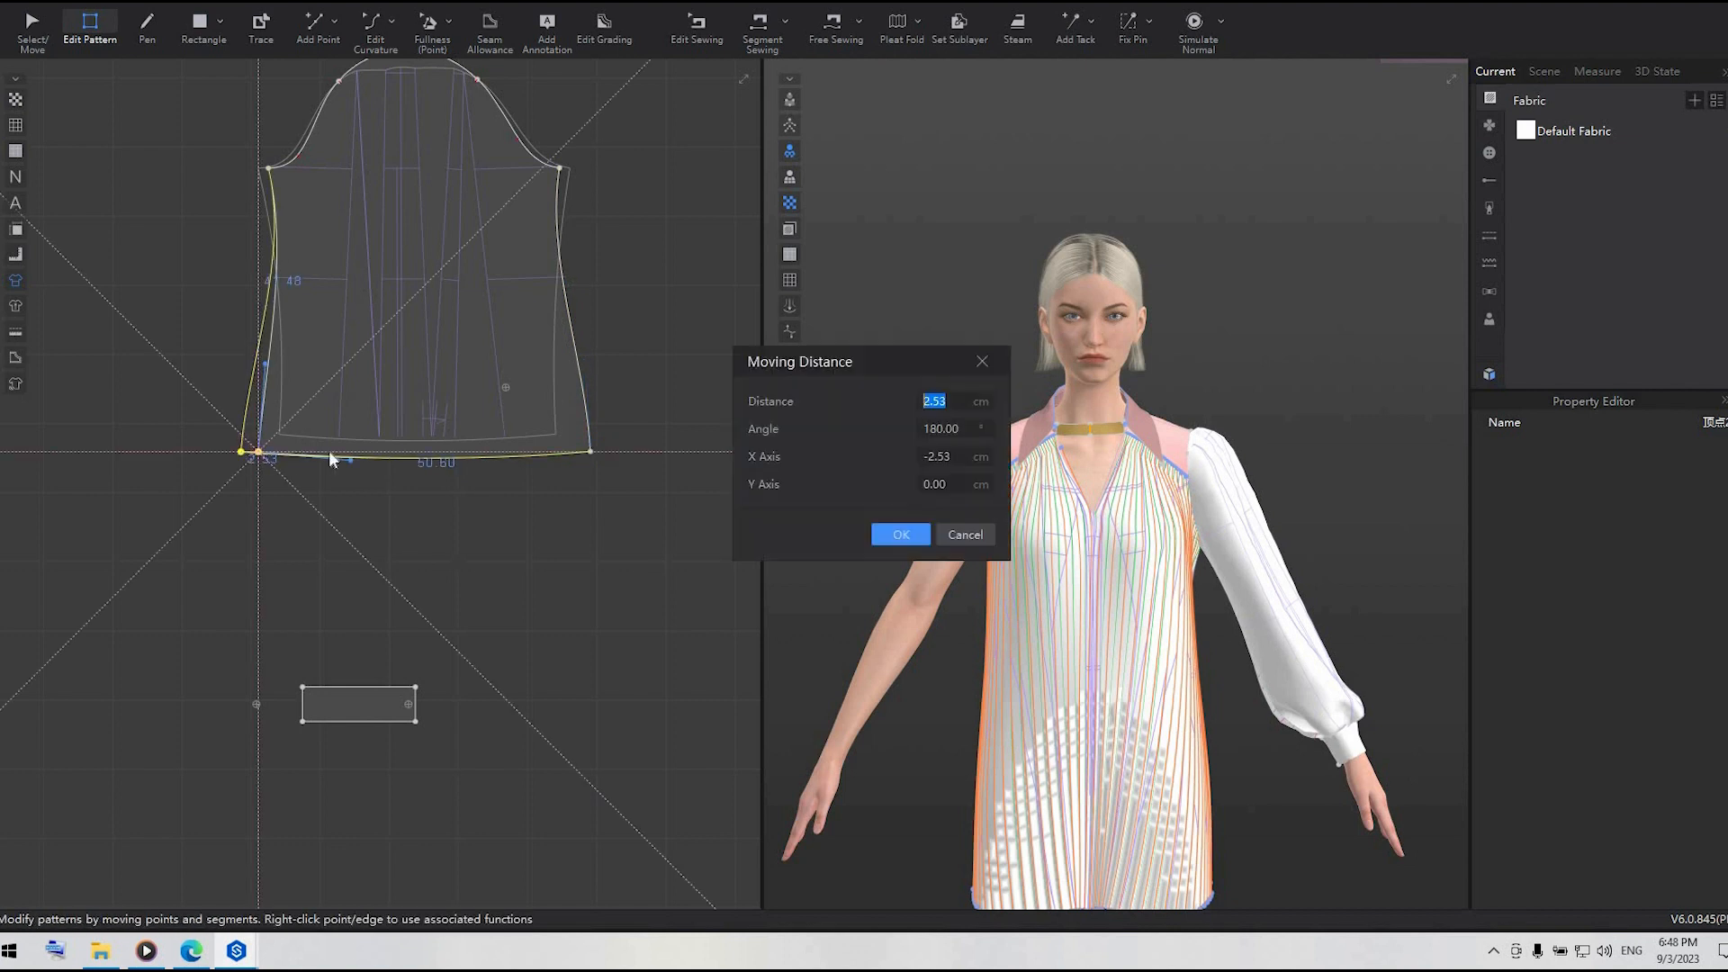
pyautogui.press('Return')
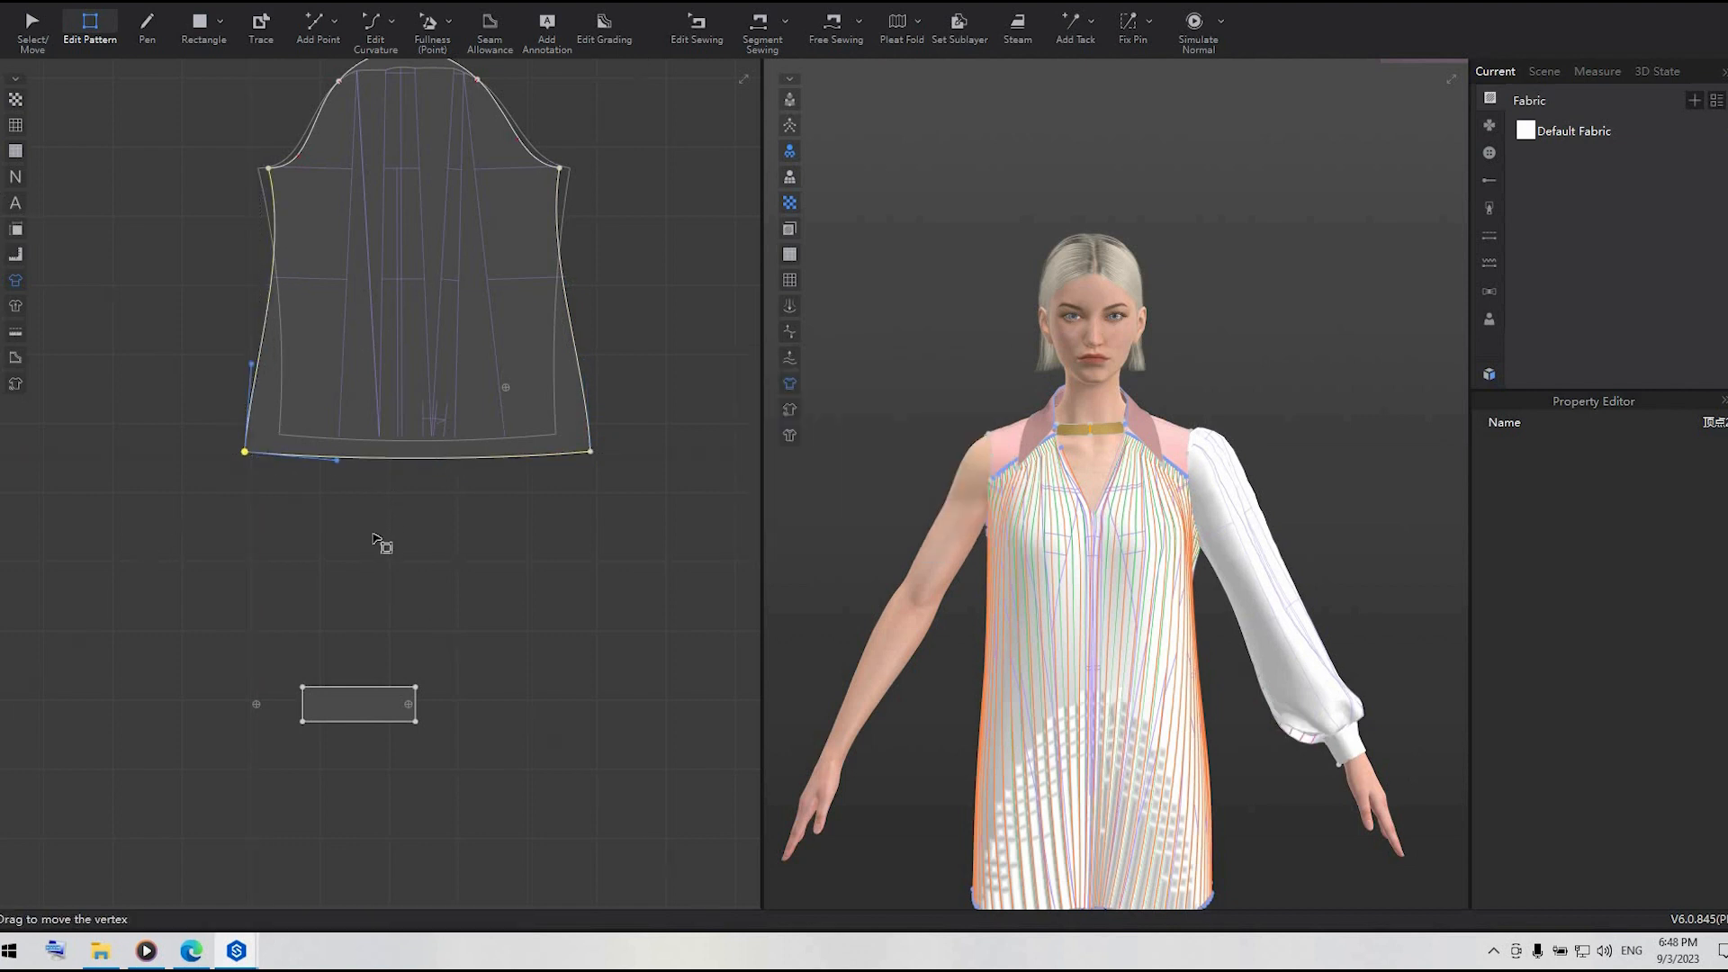
# - Adjust the lower curve handle of the sleeve's left side edge and simulate the reshaped sleeve
pyautogui.click(251, 367)
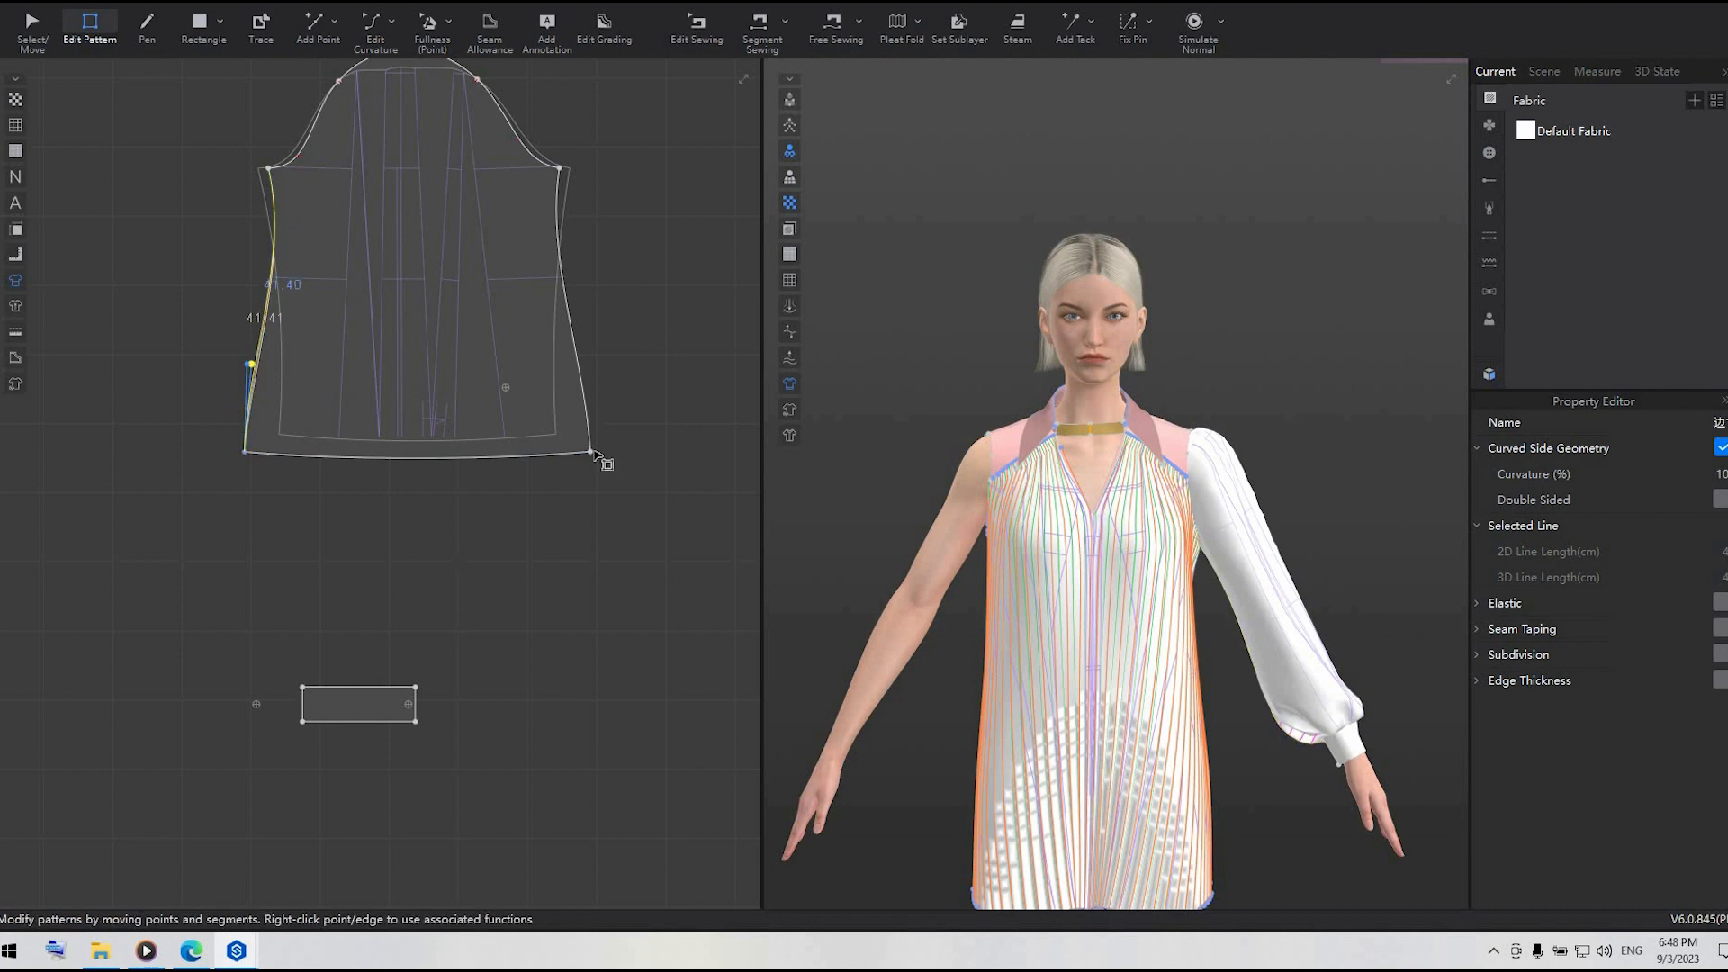
pyautogui.click(694, 702)
pyautogui.press('space')
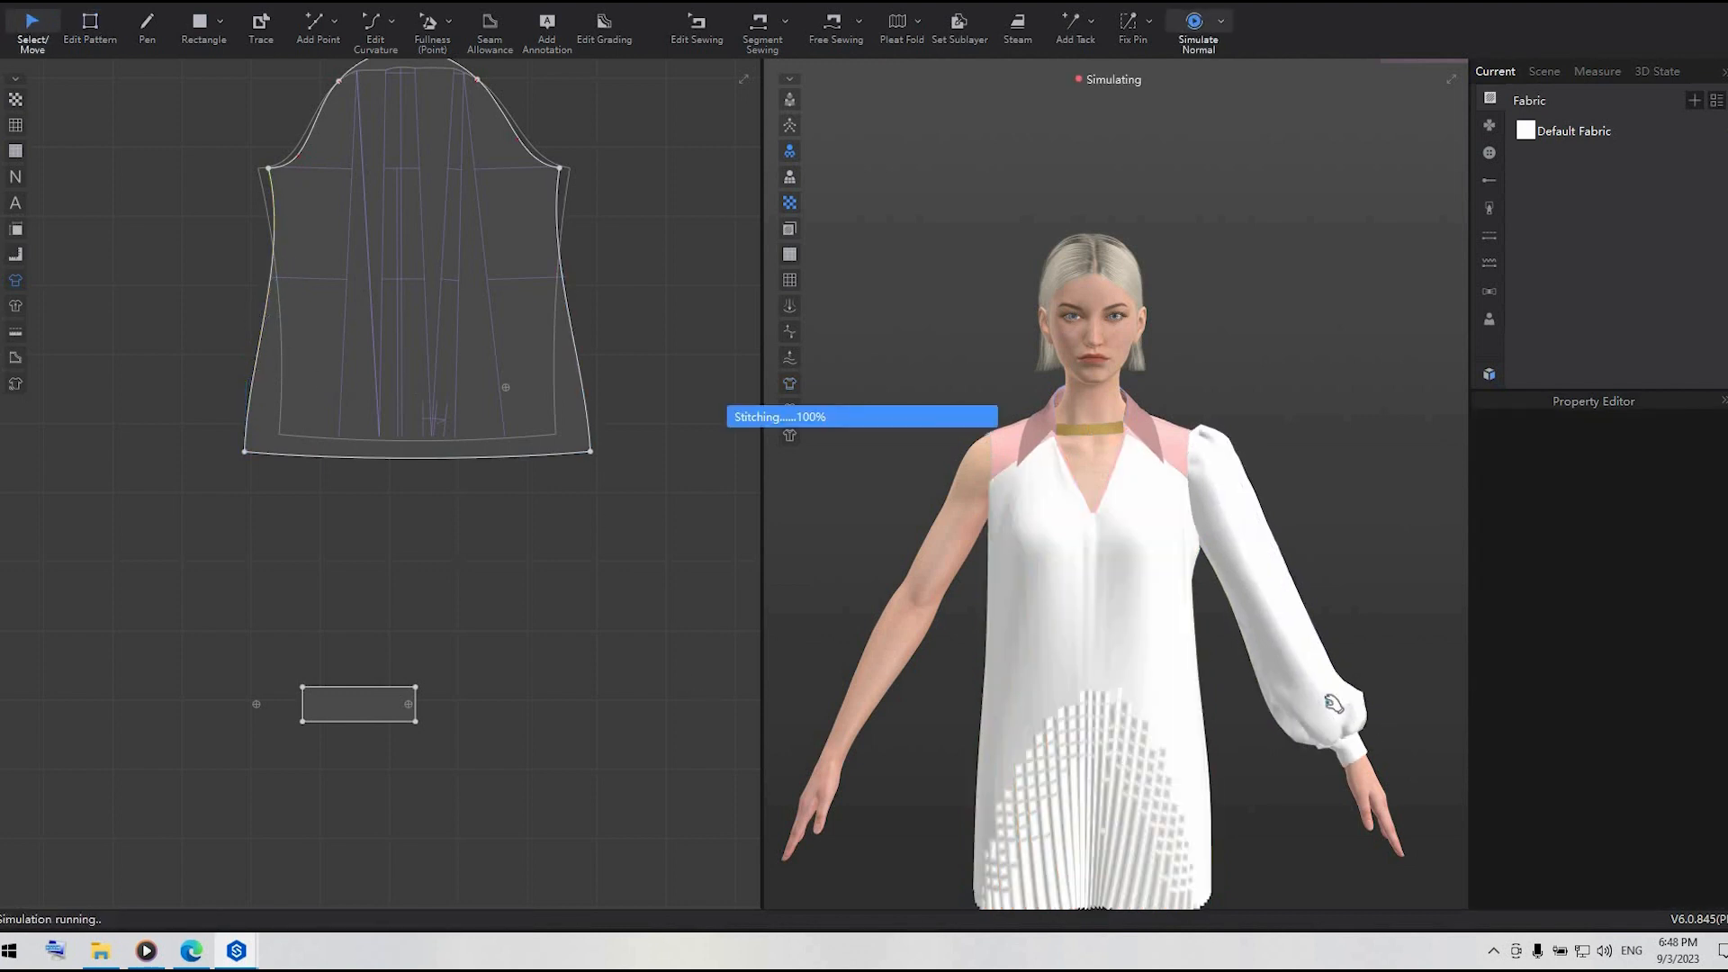
pyautogui.click(1333, 704)
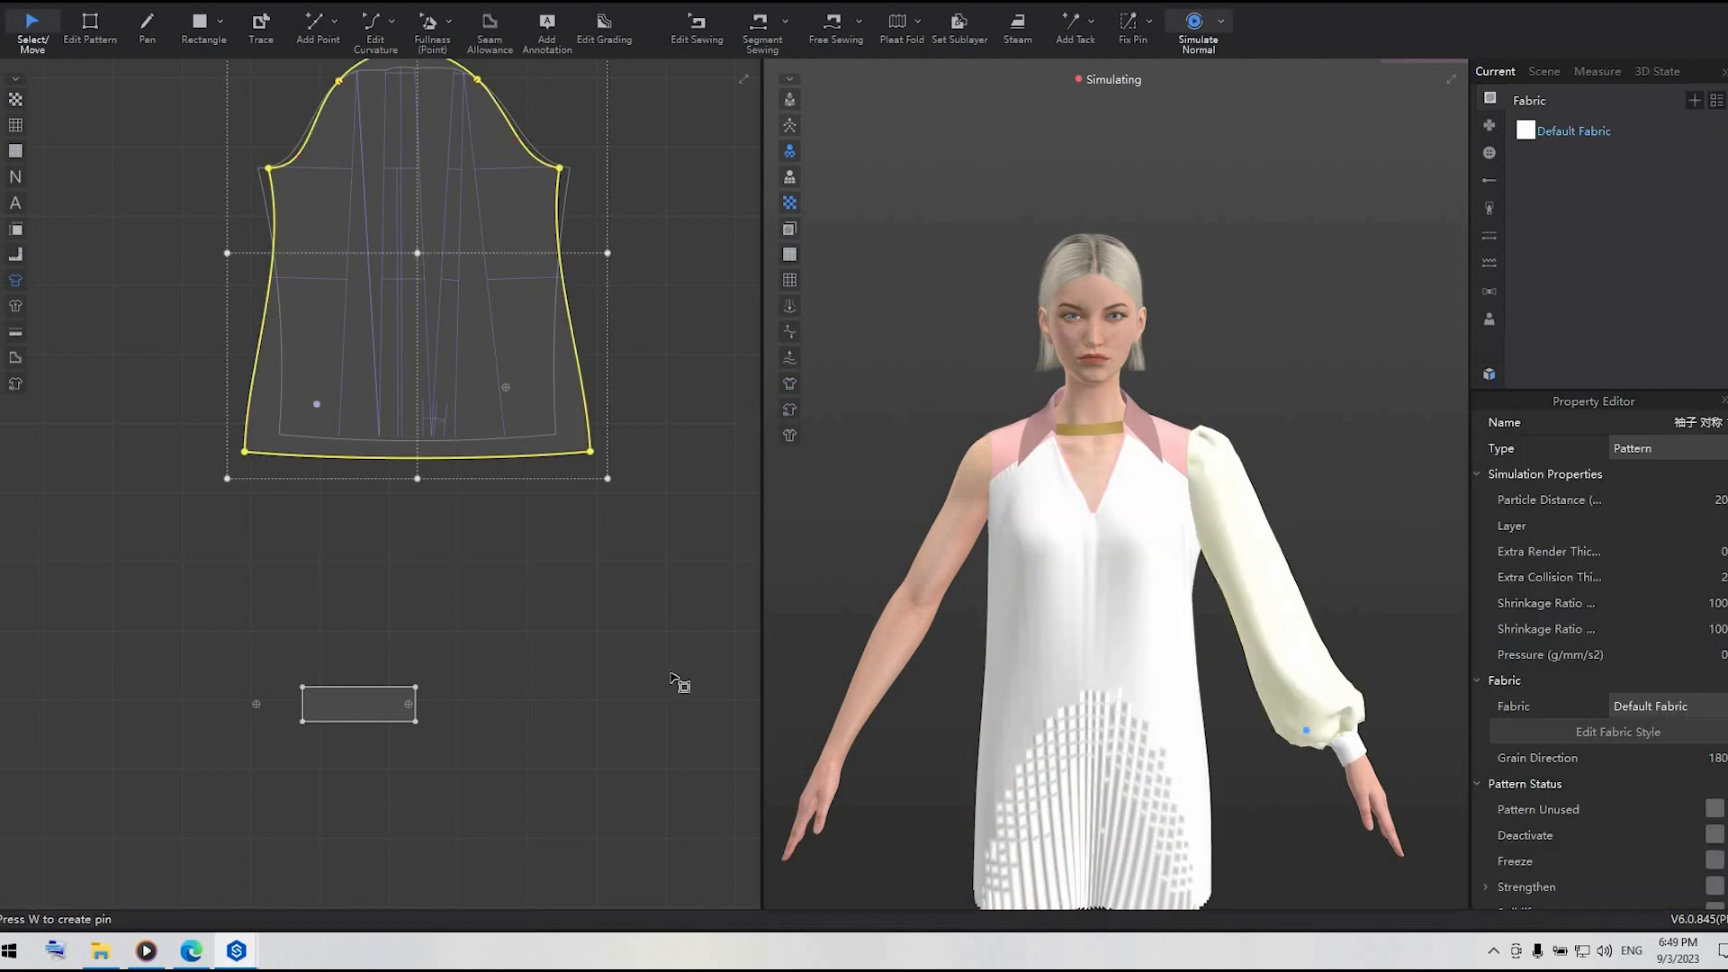
pyautogui.press('z')
# - Lock the pattern outlines and enable Fold Rendering on all the fold lines of the pleated front panel
pyautogui.scroll(-5, 672, 666)
pyautogui.scroll(-2, 1254, 711)
pyautogui.moveTo(1199, 839); pyautogui.dragTo(1197, 740, button='middle')
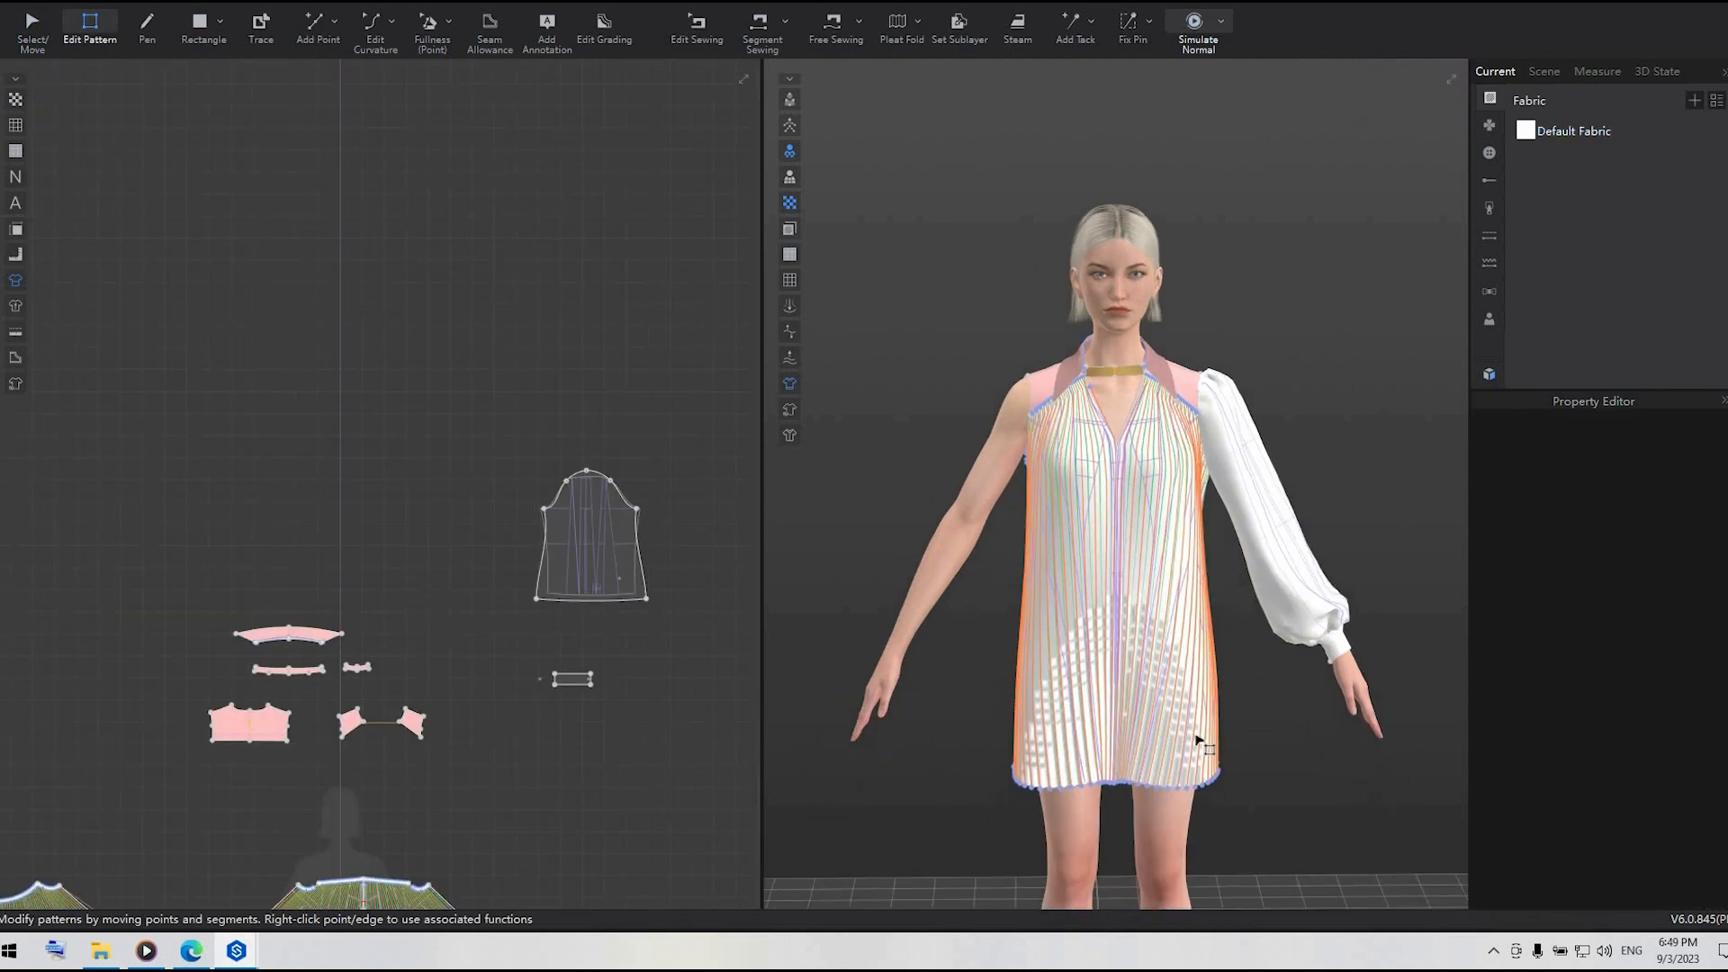
pyautogui.moveTo(1242, 738); pyautogui.dragTo(1344, 740, button='right')
pyautogui.scroll(-2, 741, 850)
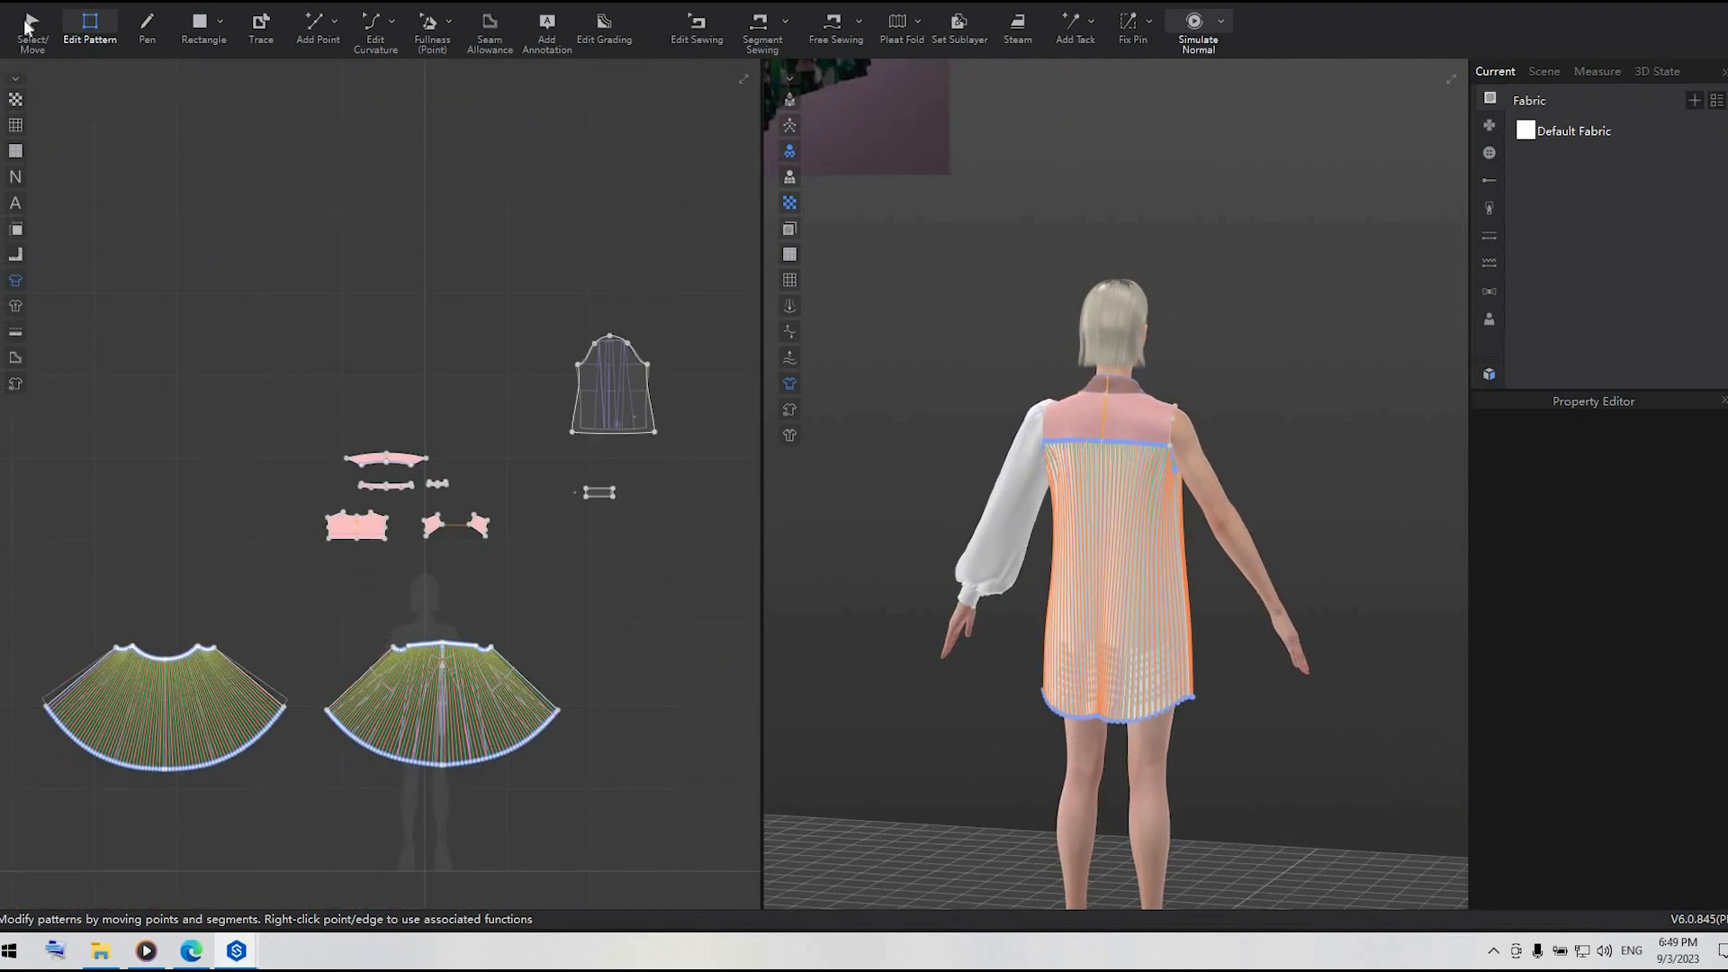
pyautogui.press('a')
pyautogui.scroll(3, 503, 790)
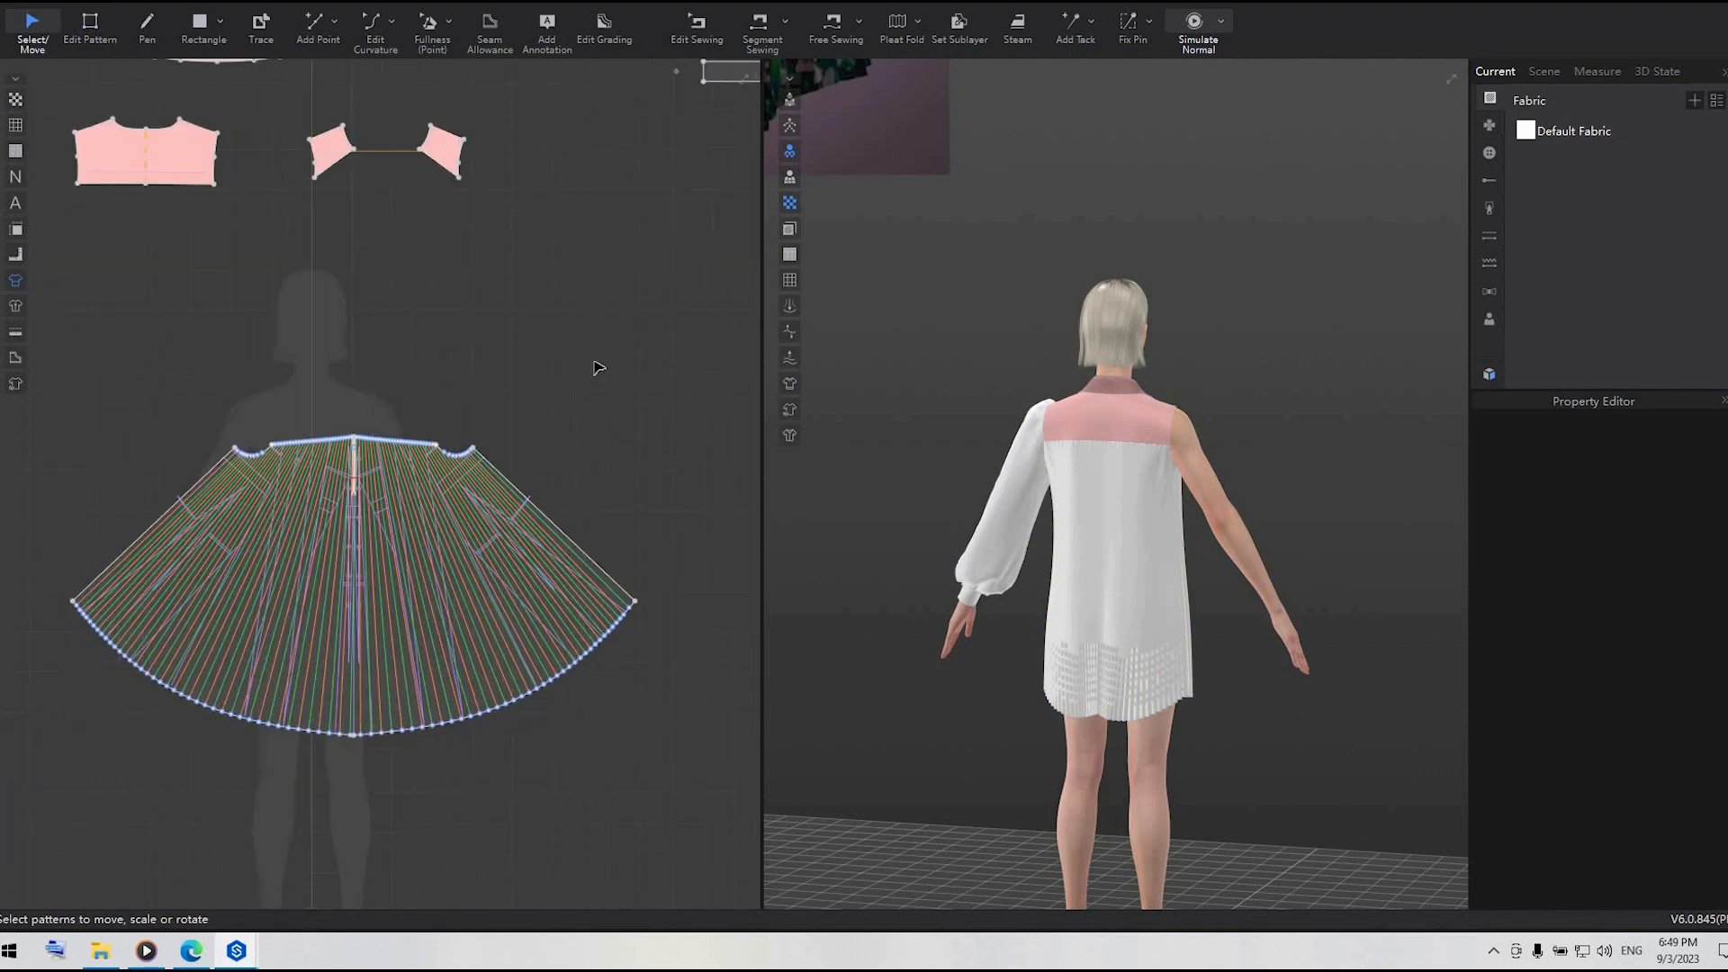
pyautogui.rightClick(592, 360)
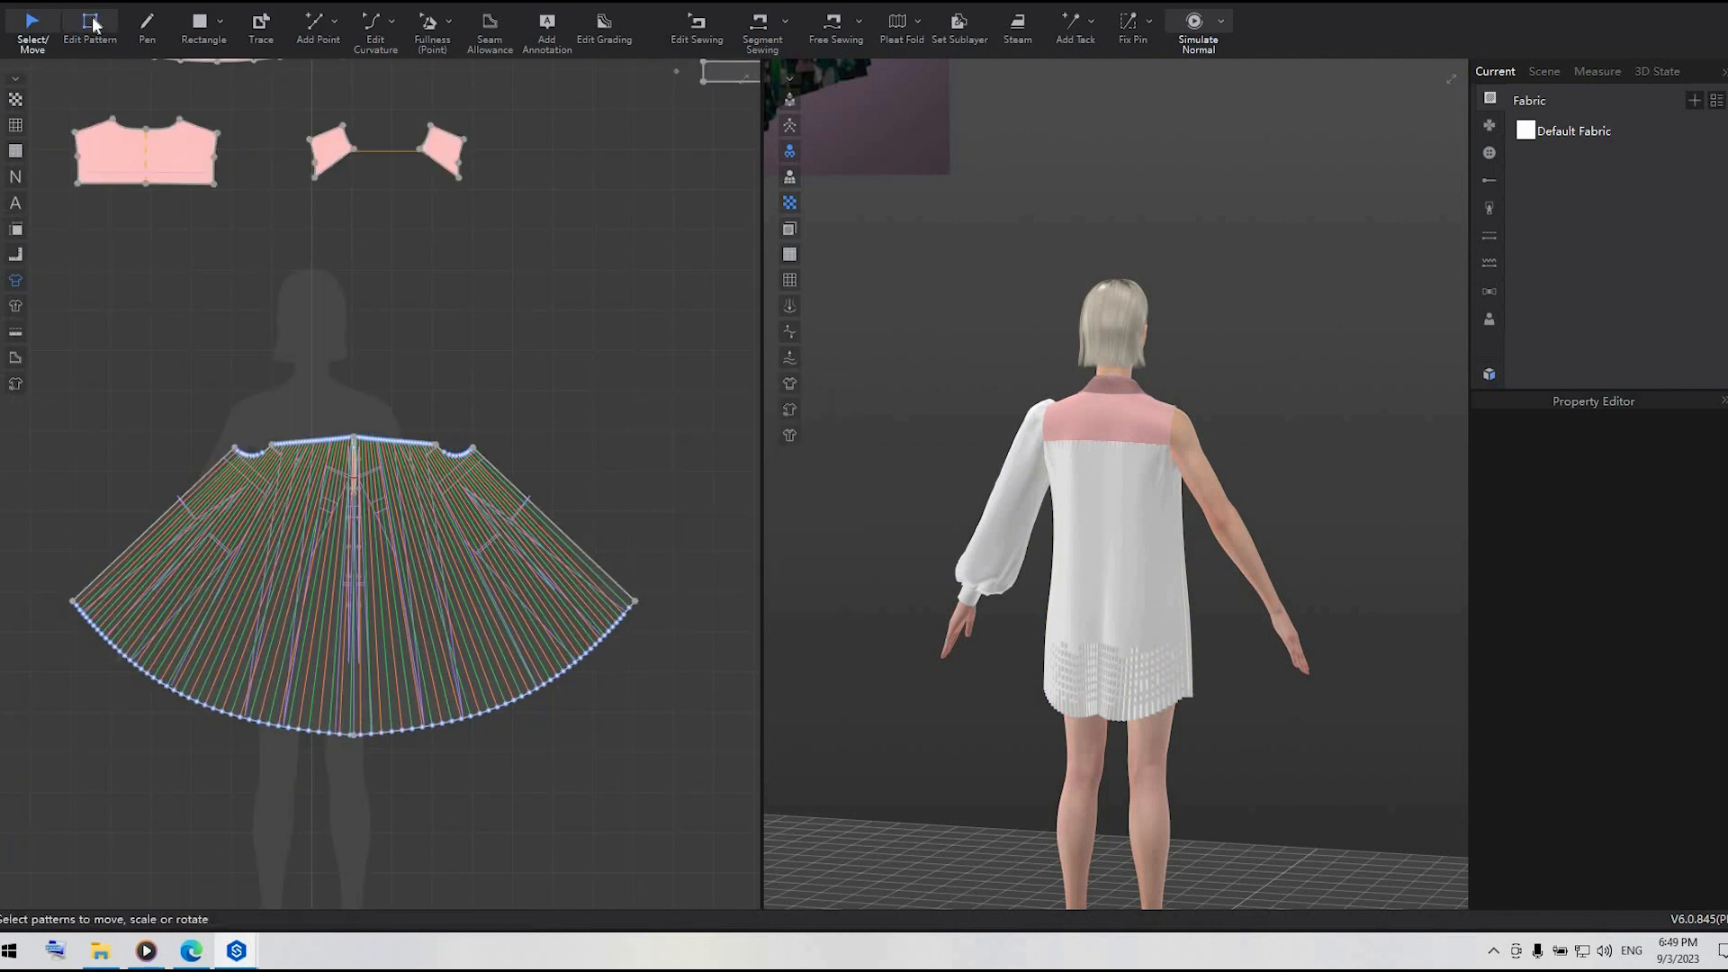
pyautogui.press('z')
pyautogui.moveTo(45, 407); pyautogui.dragTo(734, 821)
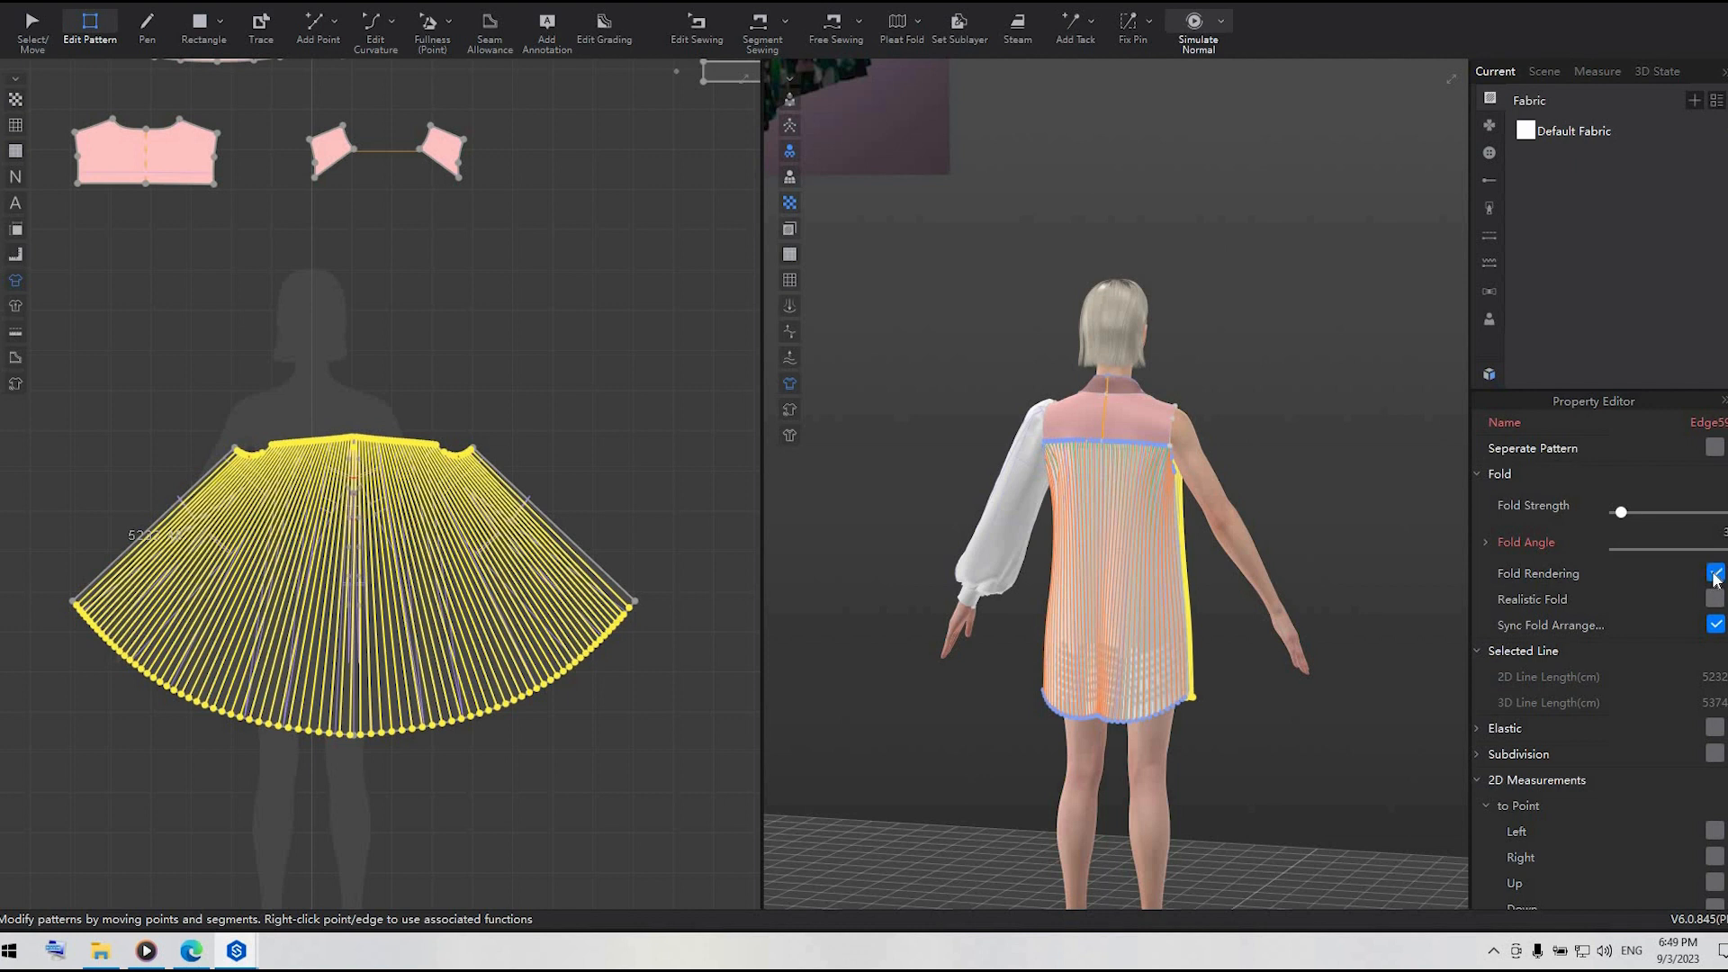
pyautogui.click(501, 354)
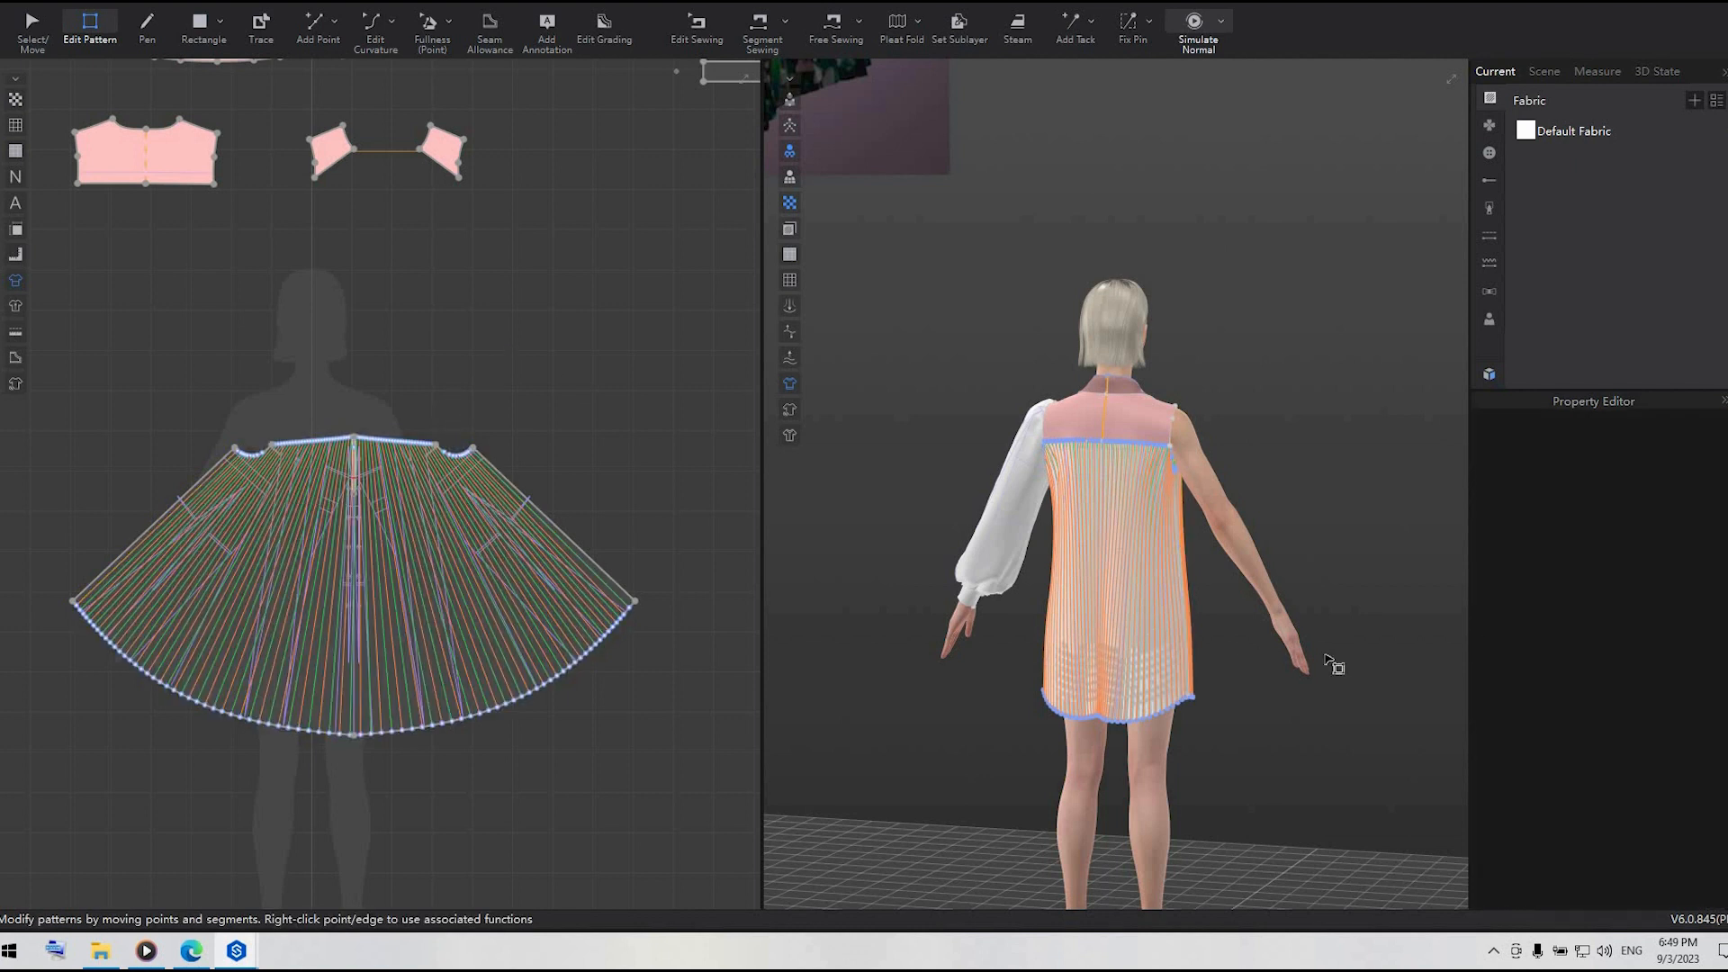
# - Simulate the garment and tug both sides of the front hem to settle the pleats
pyautogui.moveTo(1326, 656); pyautogui.dragTo(731, 694, button='right')
pyautogui.press('space')
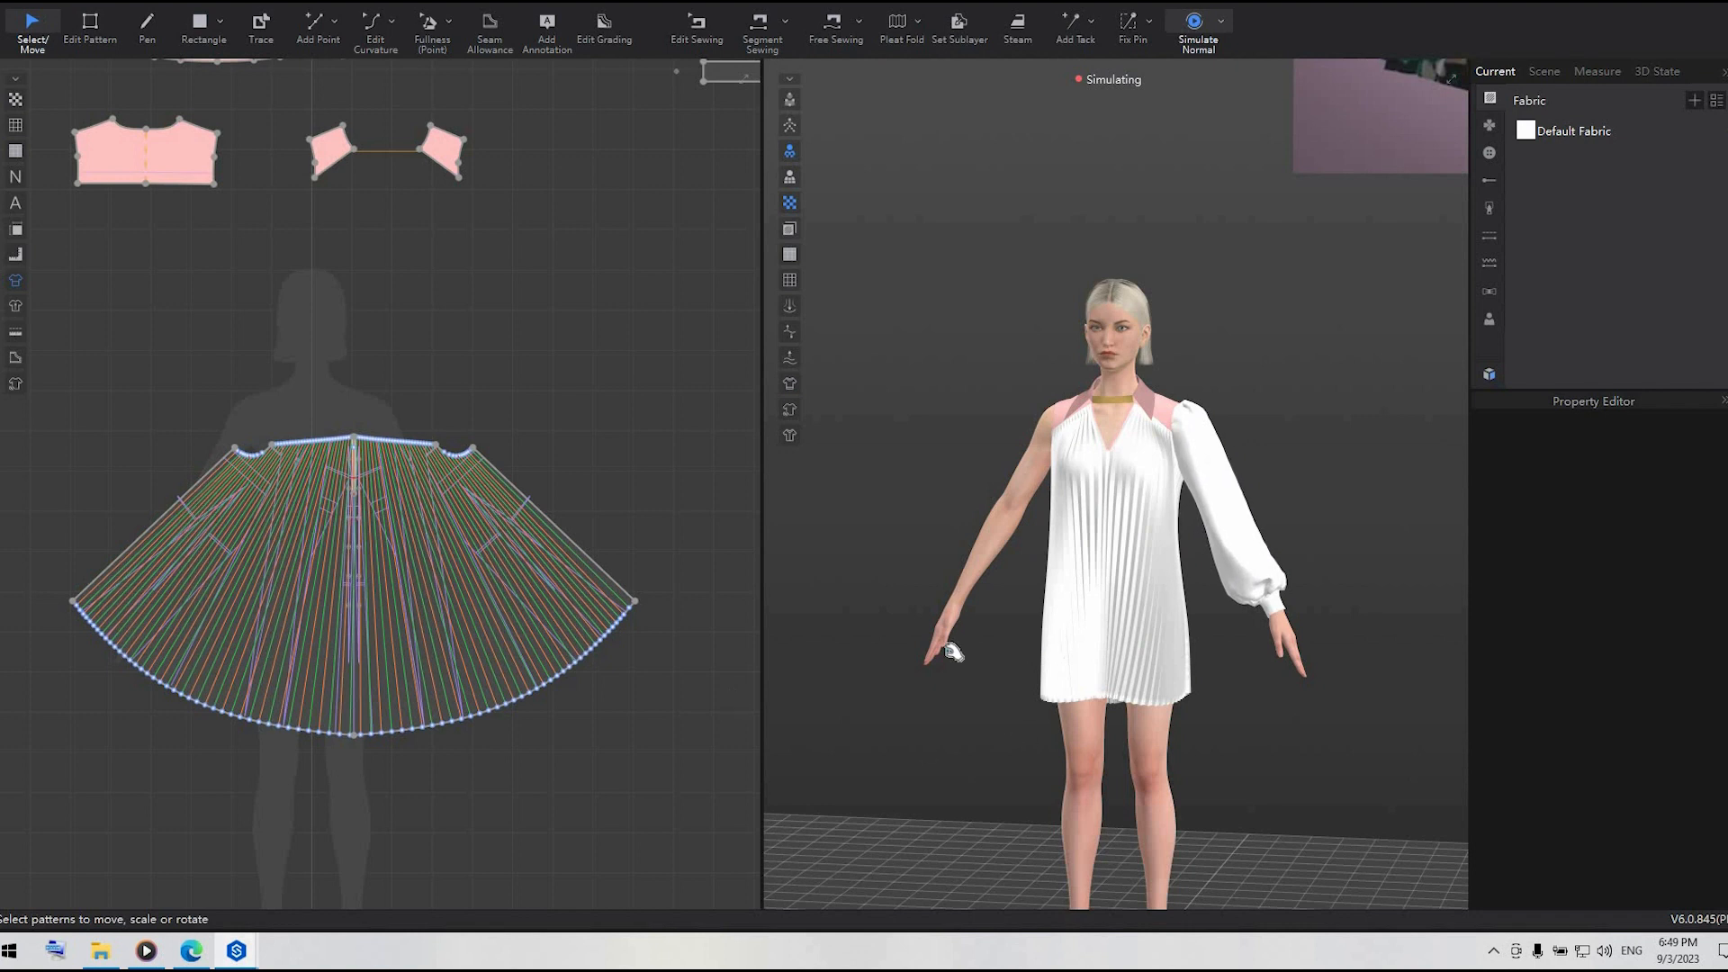
pyautogui.scroll(2, 1143, 554)
pyautogui.scroll(-3, 1142, 604)
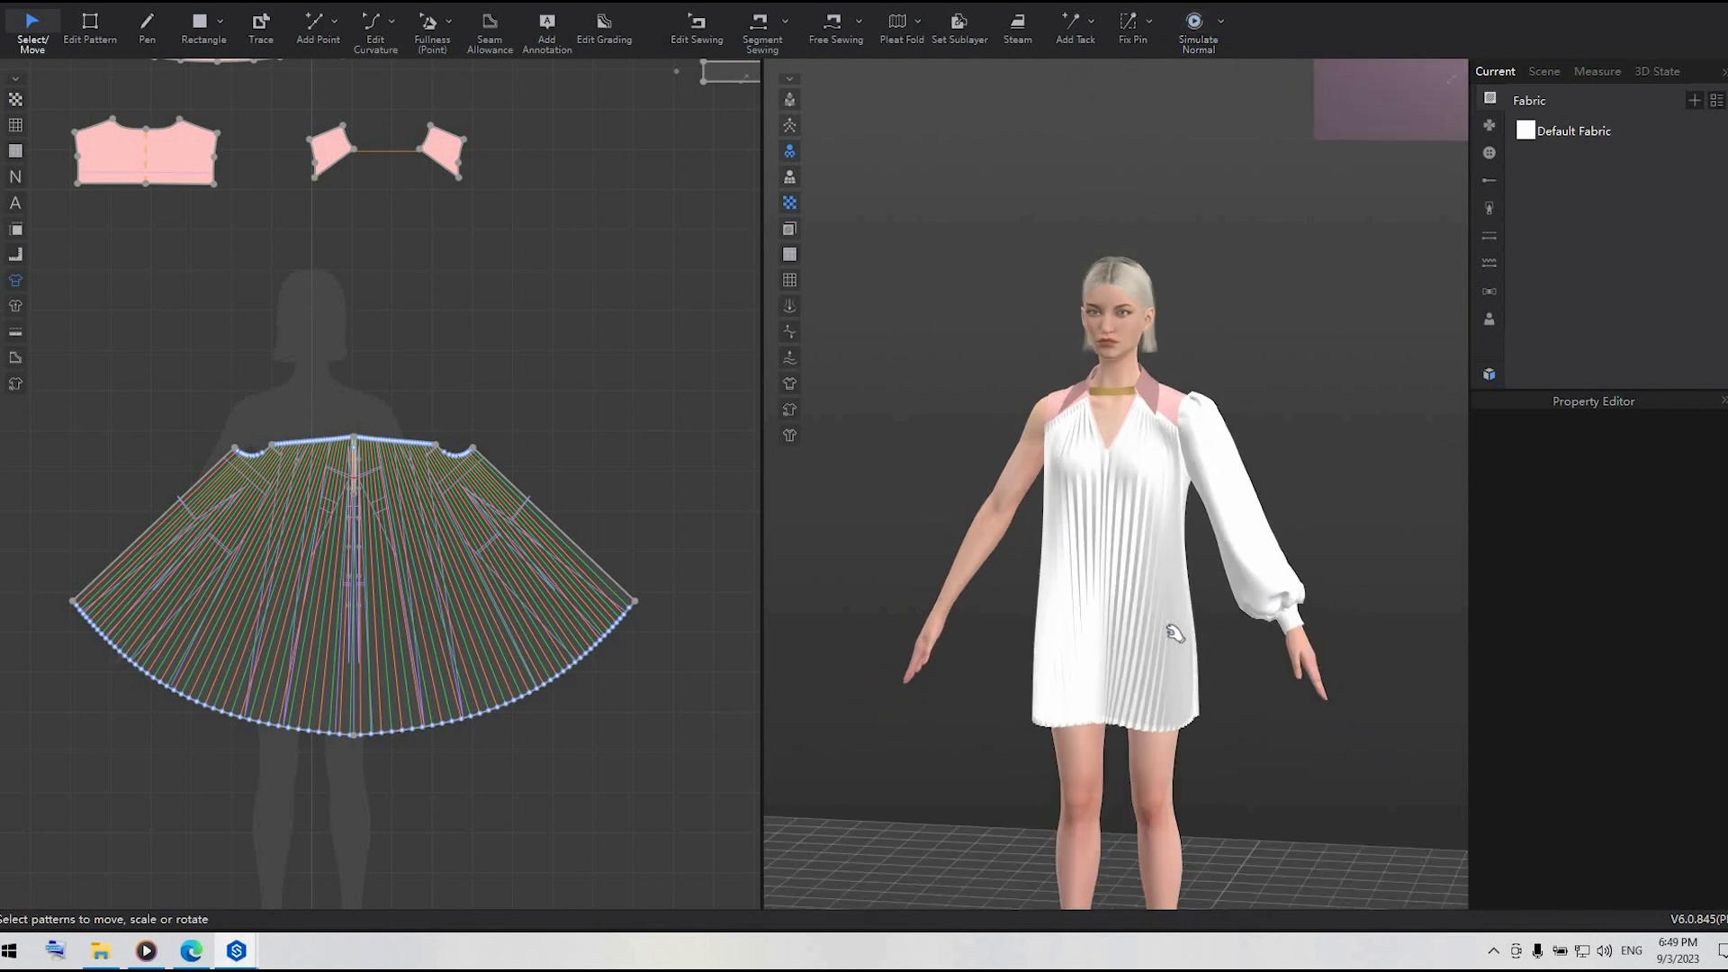
pyautogui.click(1134, 650)
pyautogui.moveTo(1223, 687); pyautogui.dragTo(1226, 689)
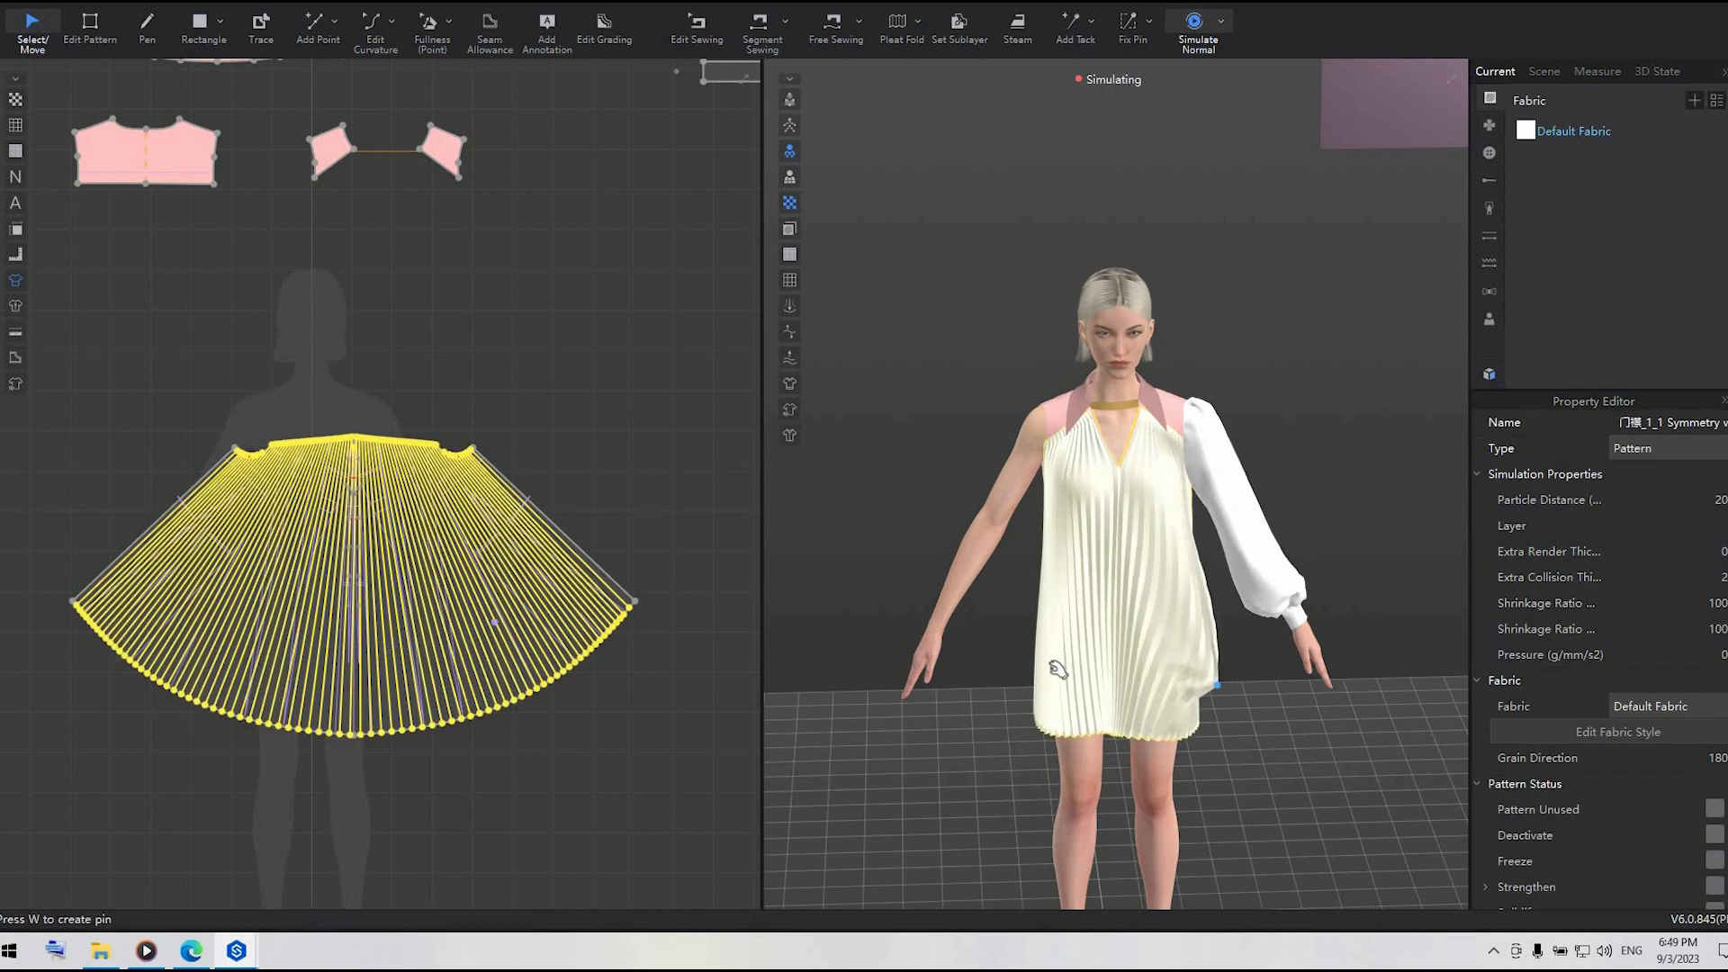
pyautogui.moveTo(1048, 673); pyautogui.dragTo(1268, 753)
pyautogui.press('z')
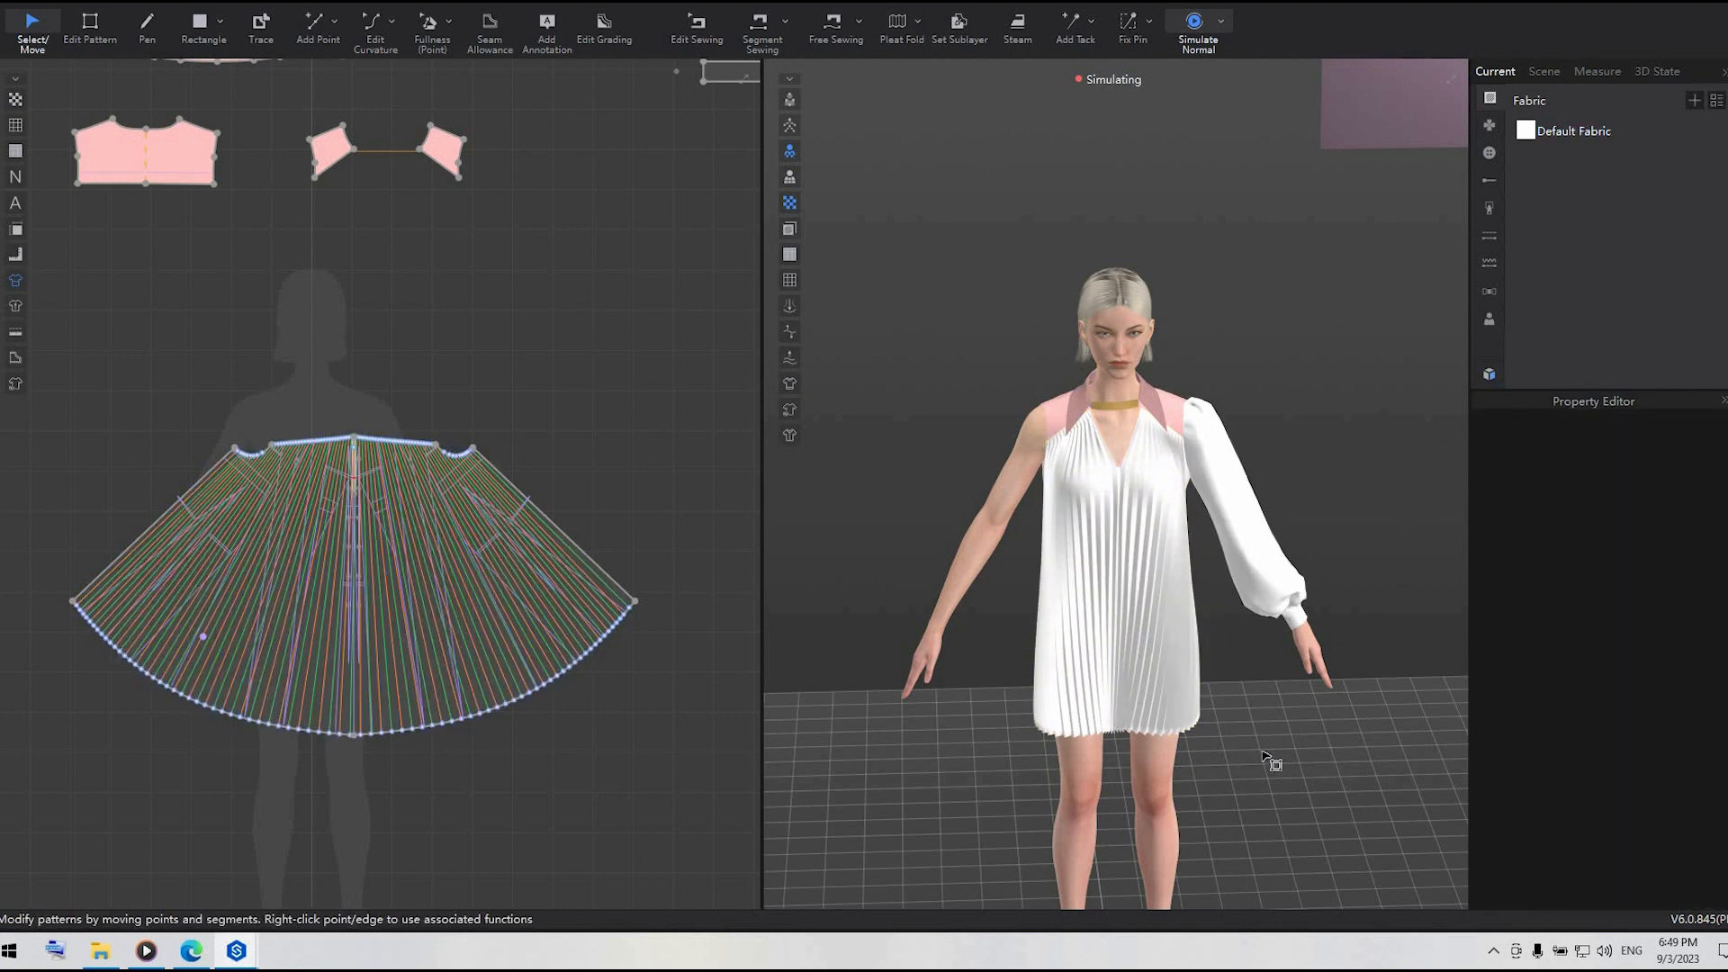
pyautogui.press('space')
# - Enable Fold Rendering on all the fold lines of the pleated back panel
pyautogui.moveTo(1272, 764); pyautogui.dragTo(652, 742, button='right')
pyautogui.scroll(-6, 654, 746)
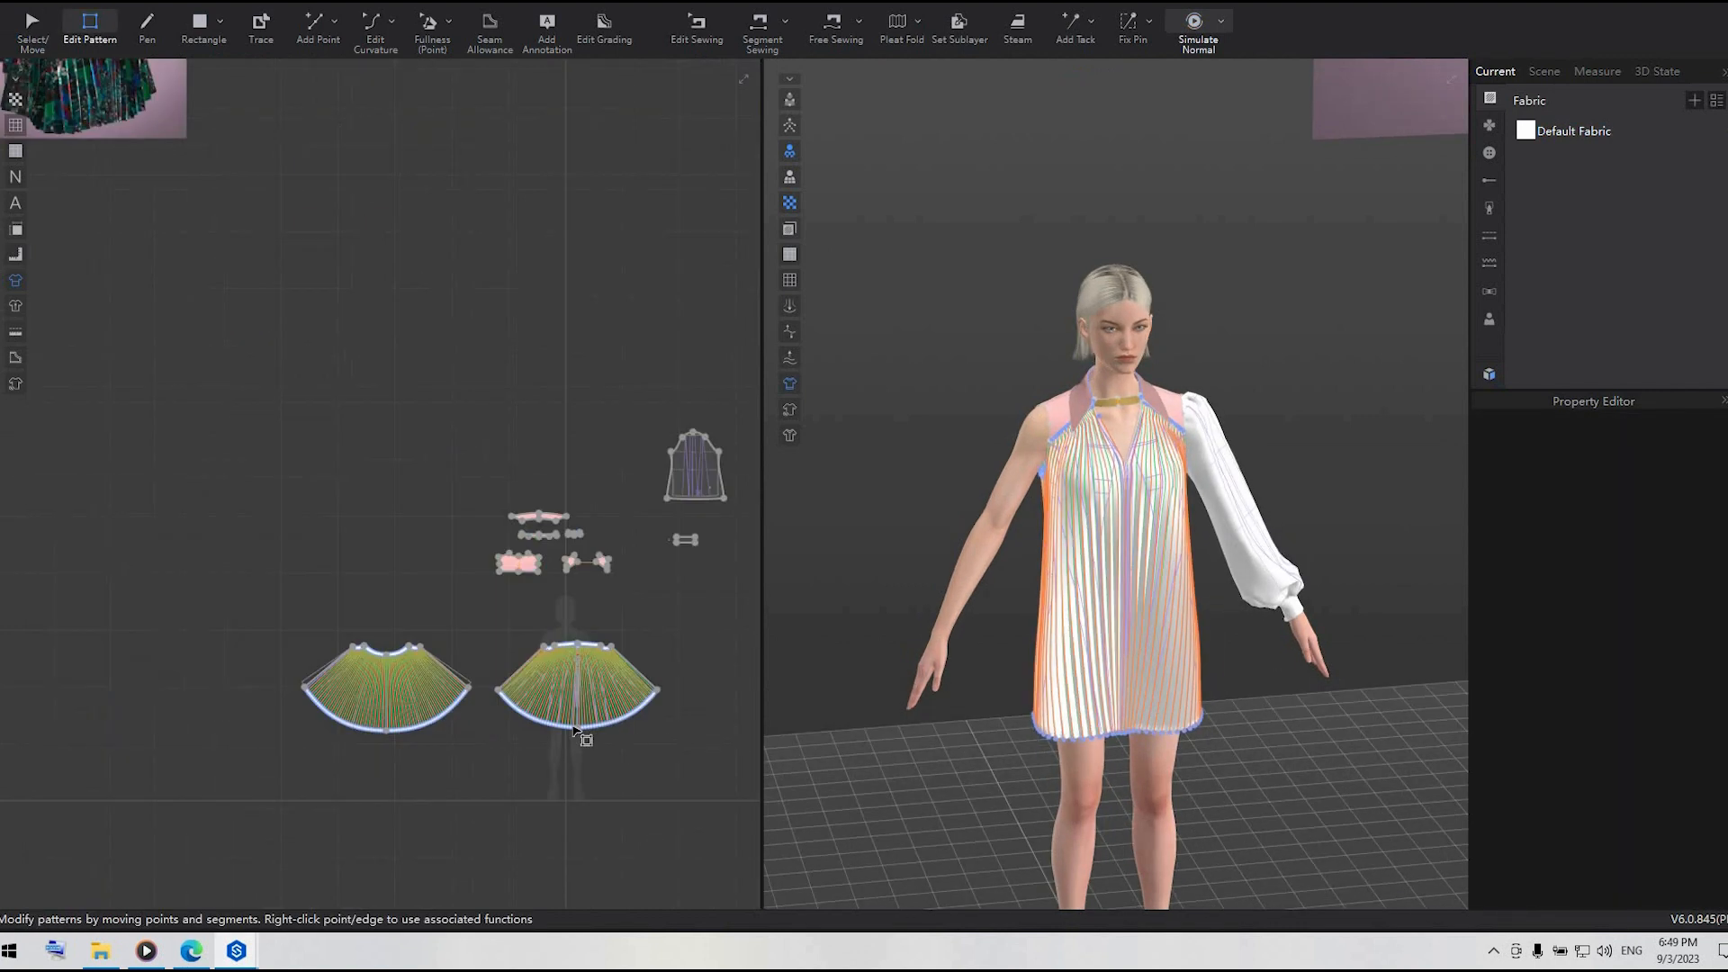
pyautogui.moveTo(601, 741); pyautogui.dragTo(572, 734)
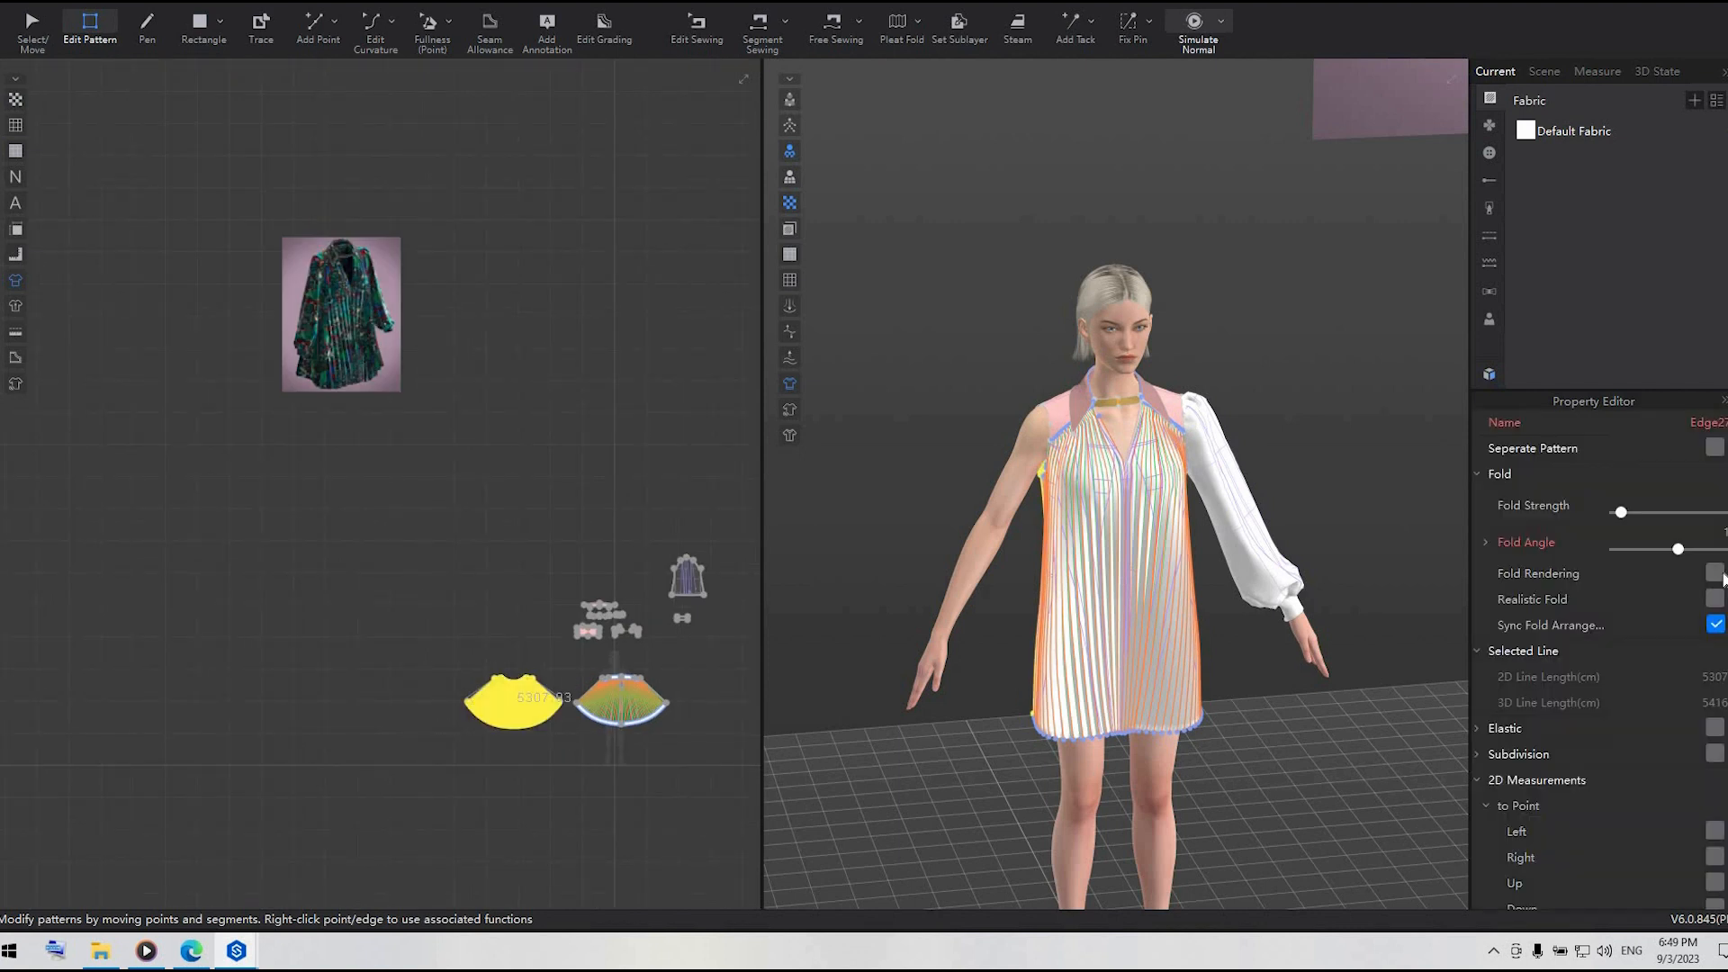
pyautogui.moveTo(1220, 708); pyautogui.dragTo(1379, 716, button='right')
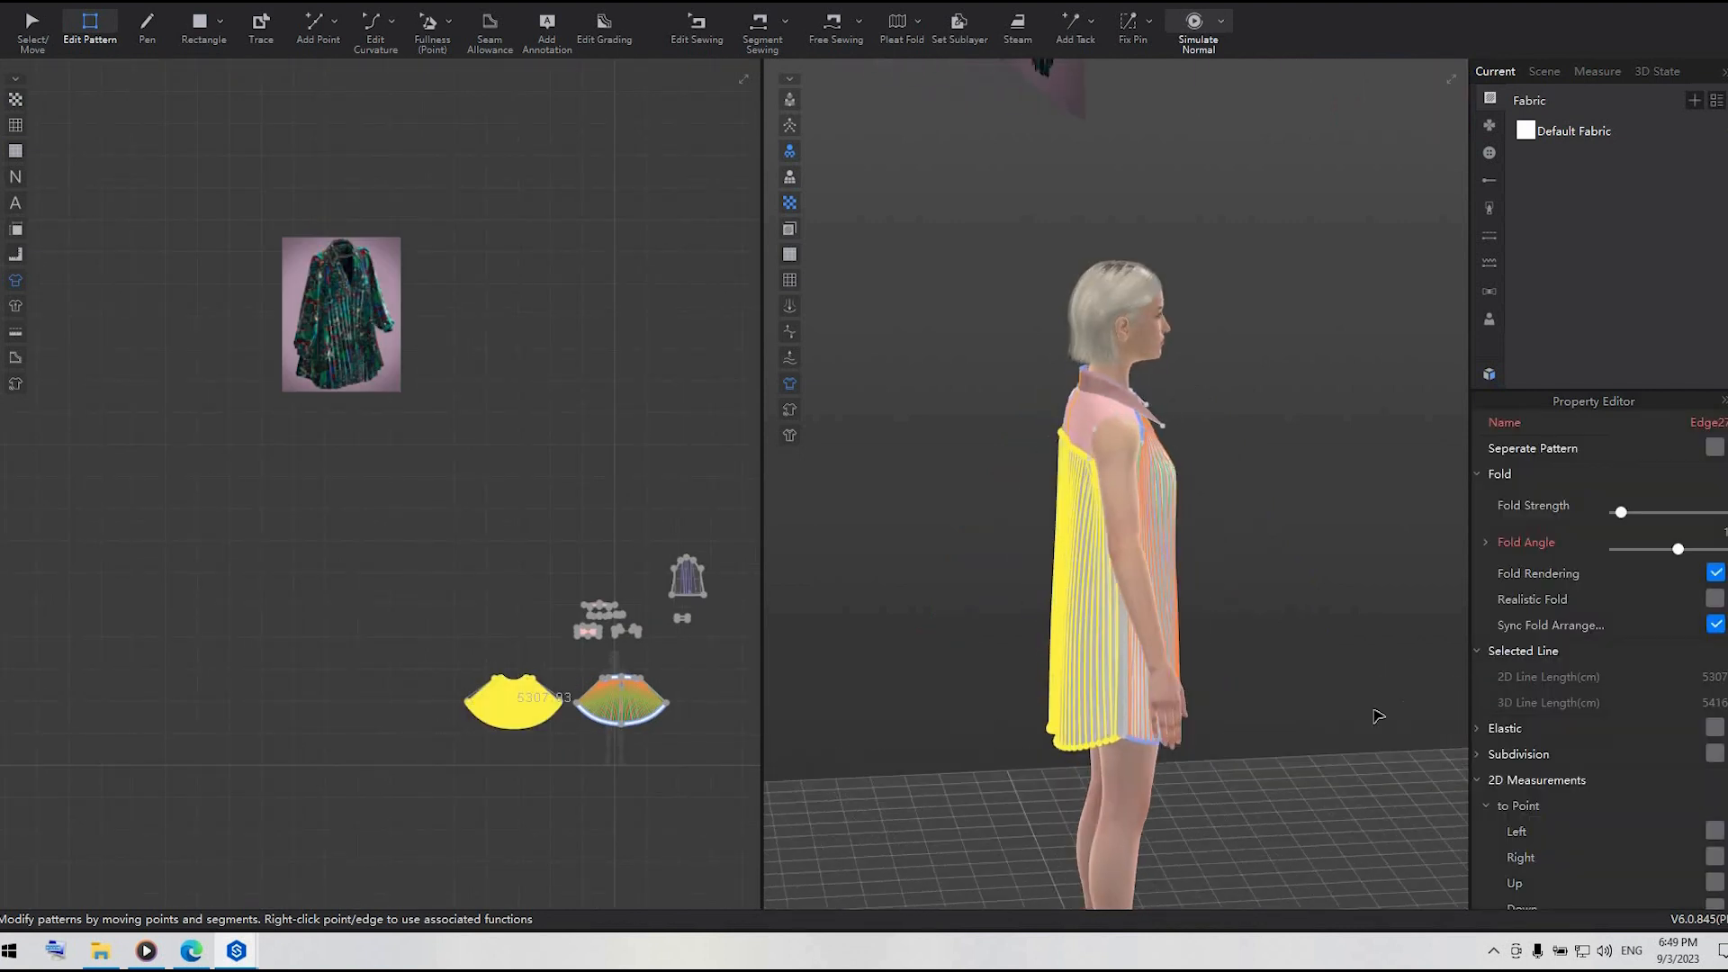
# - Simulate the garment with the back folds rendered and check the pleats from the front and side
pyautogui.press('a')
pyautogui.press('space')
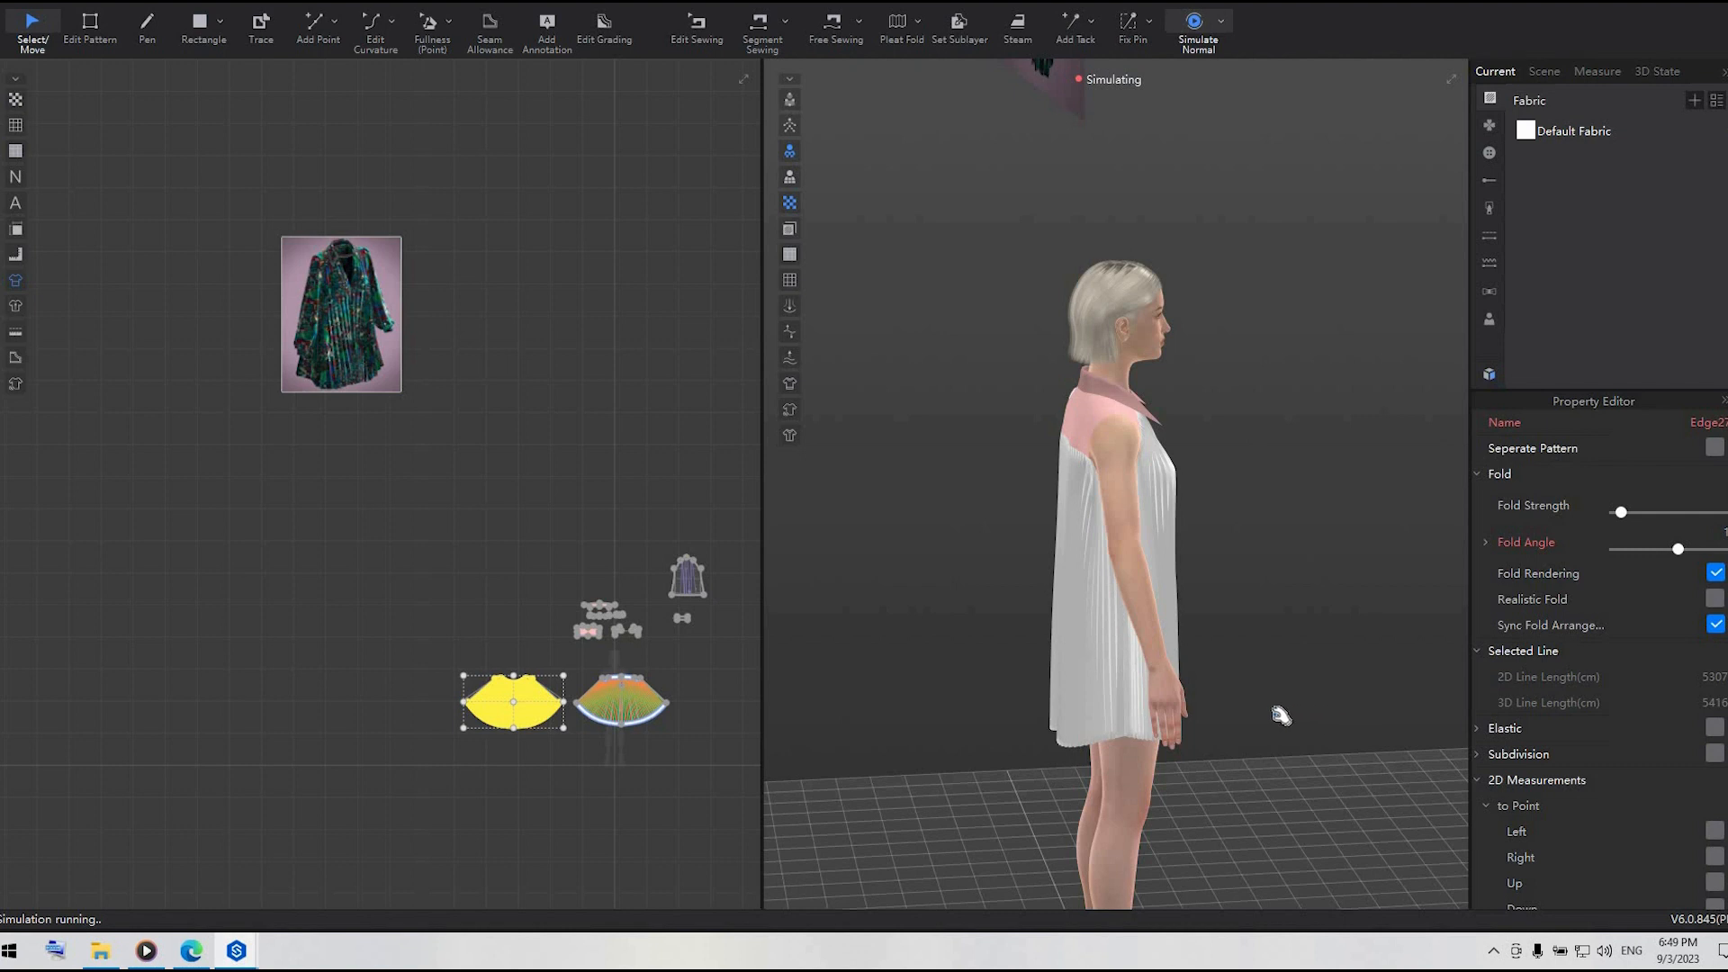
pyautogui.moveTo(1153, 591); pyautogui.dragTo(891, 613, button='right')
pyautogui.scroll(4, 617, 785)
pyautogui.click(683, 761)
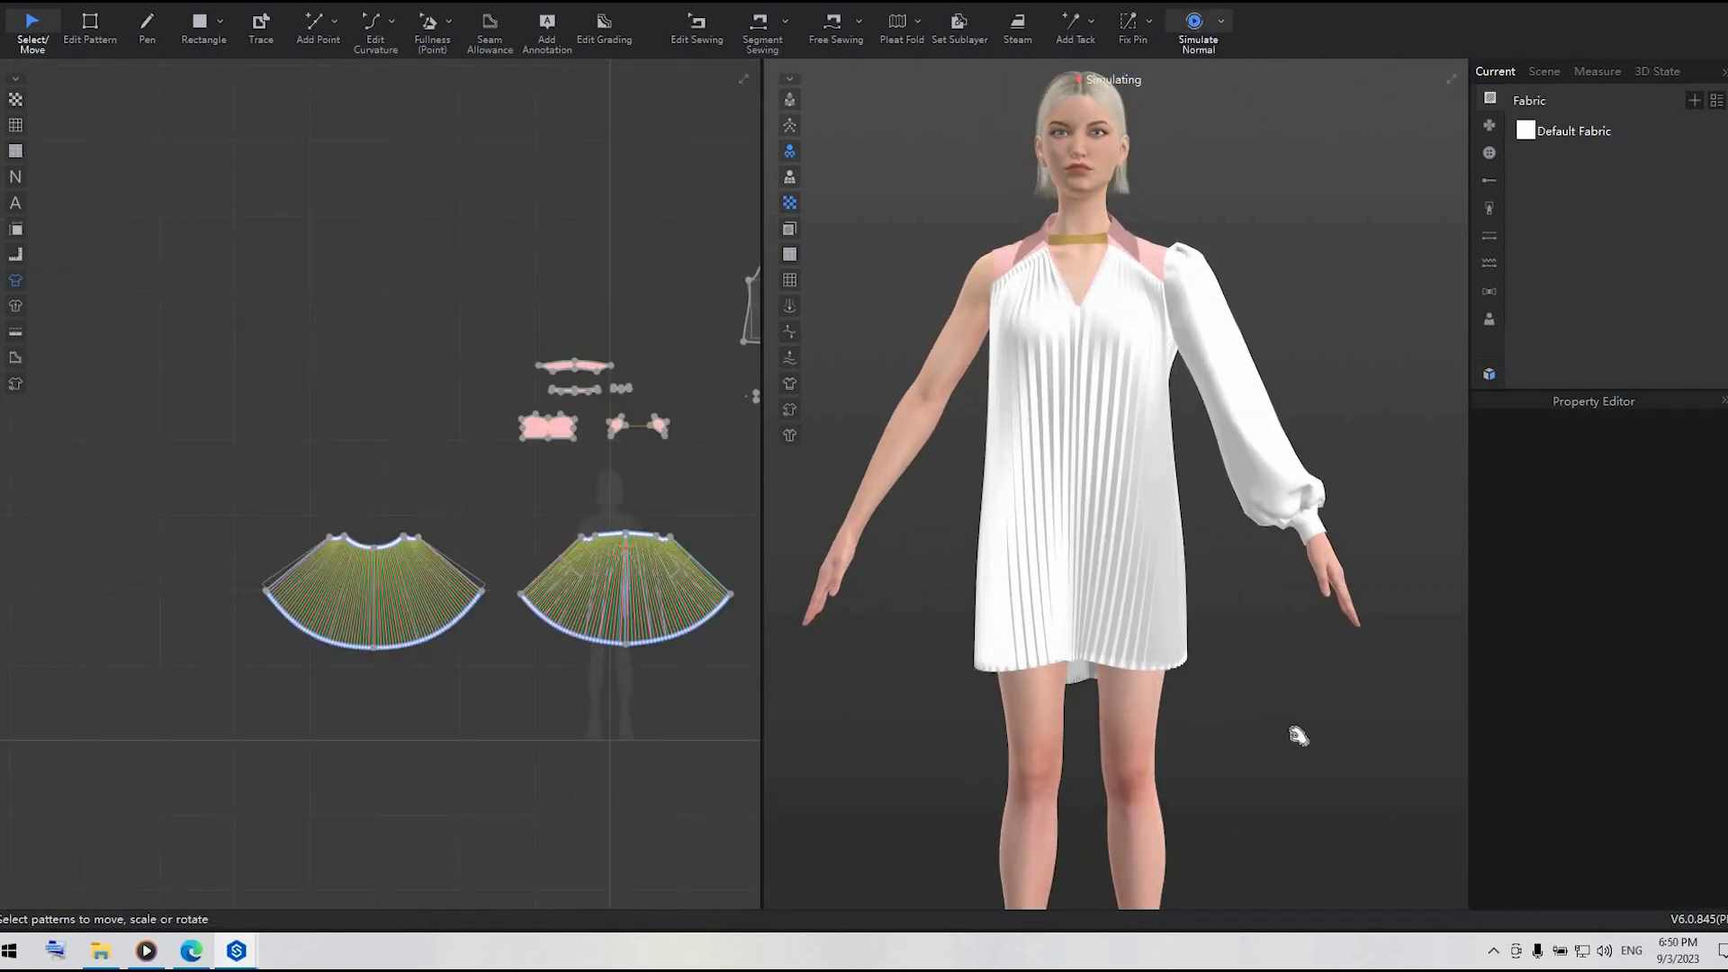
pyautogui.press('6')
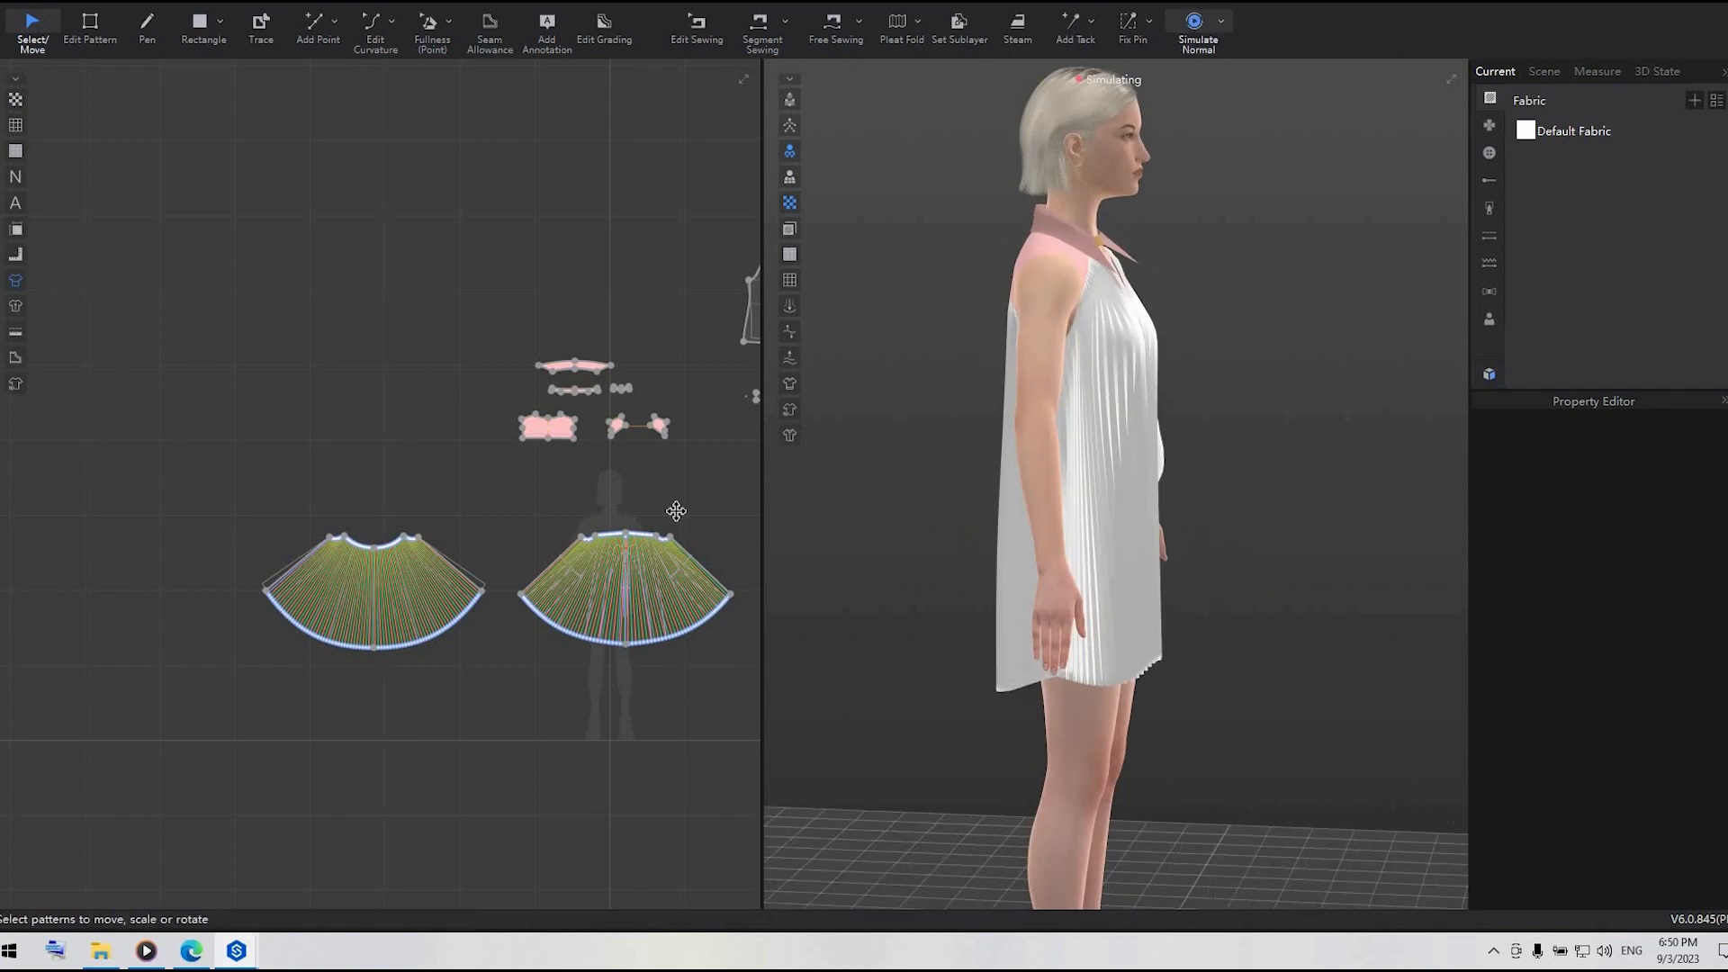
# - Unlock the outlines of all patterns
pyautogui.scroll(-3, 676, 511)
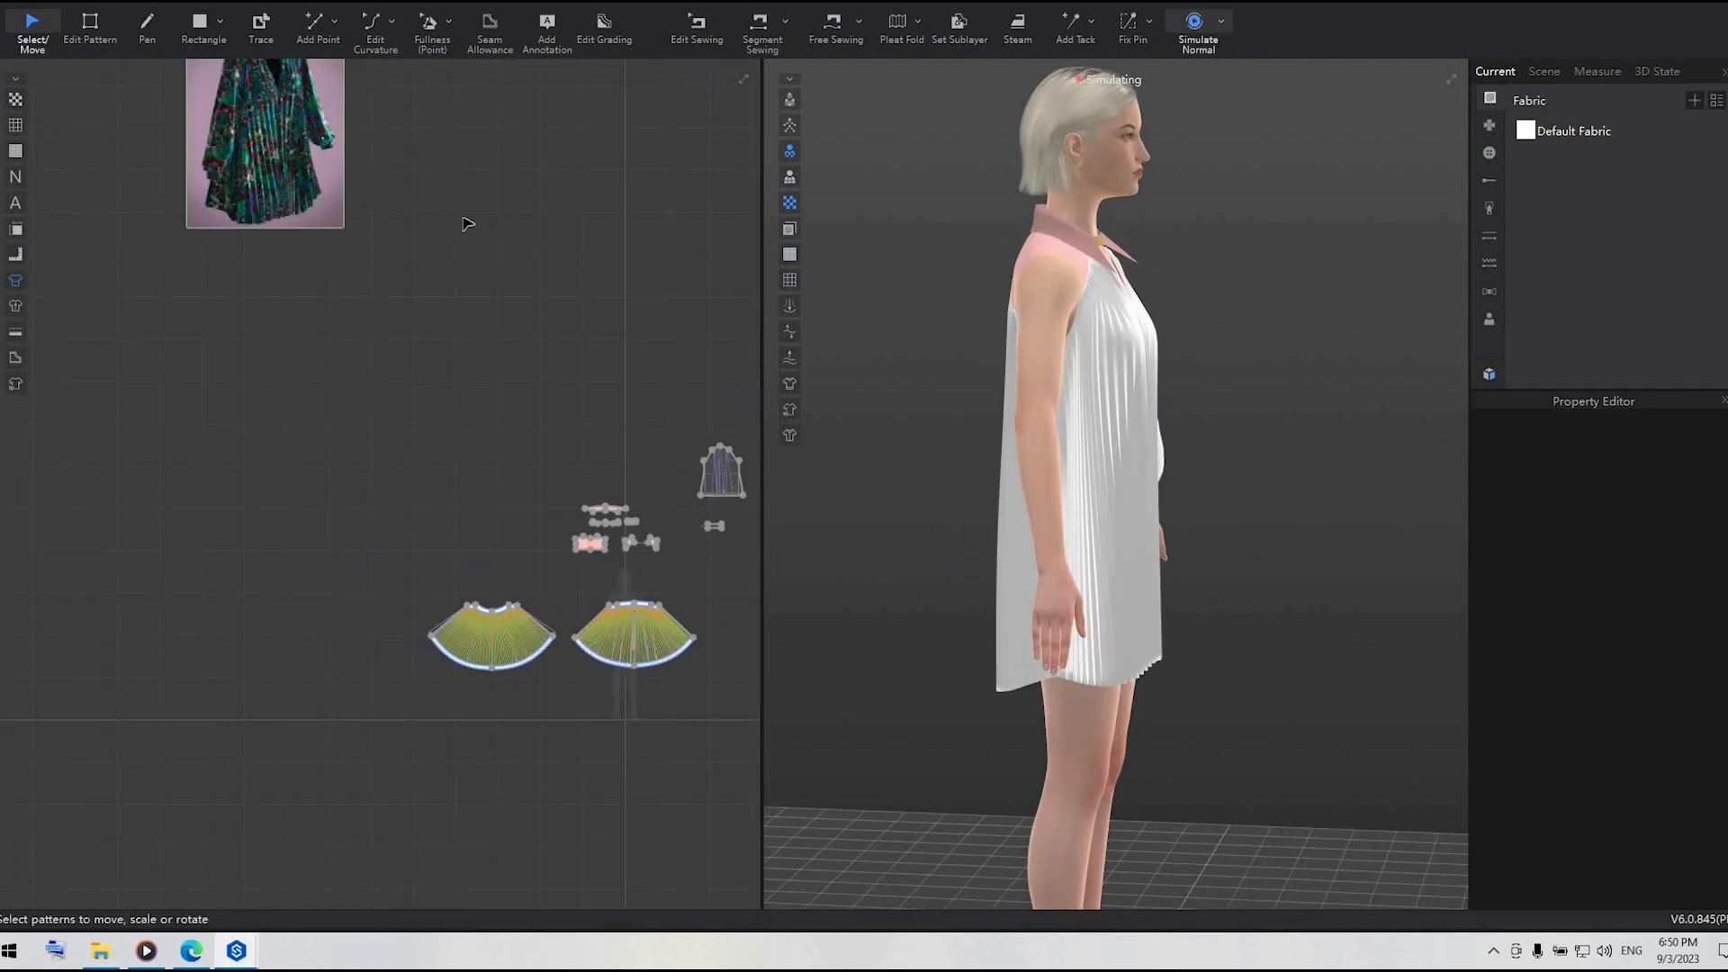
pyautogui.rightClick(533, 407)
pyautogui.click(585, 532)
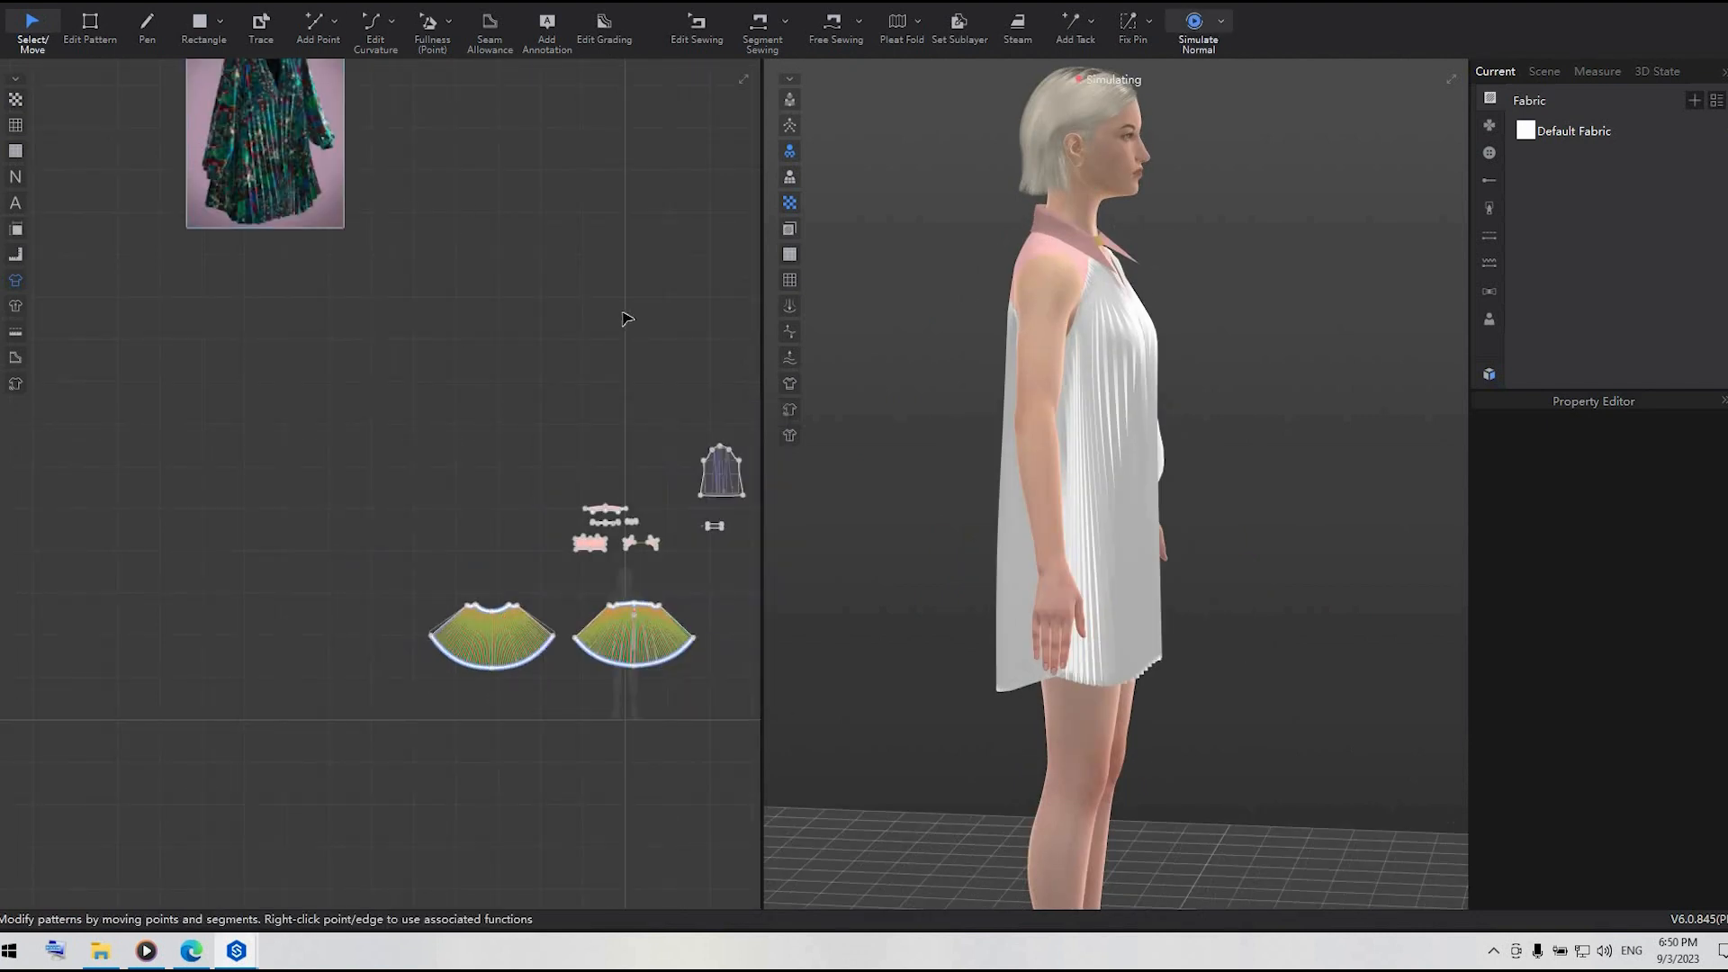
# - Create a symmetric copy of the sleeve and cuff patterns and place it on the opposite side of the collar and yoke pieces
pyautogui.press('z')
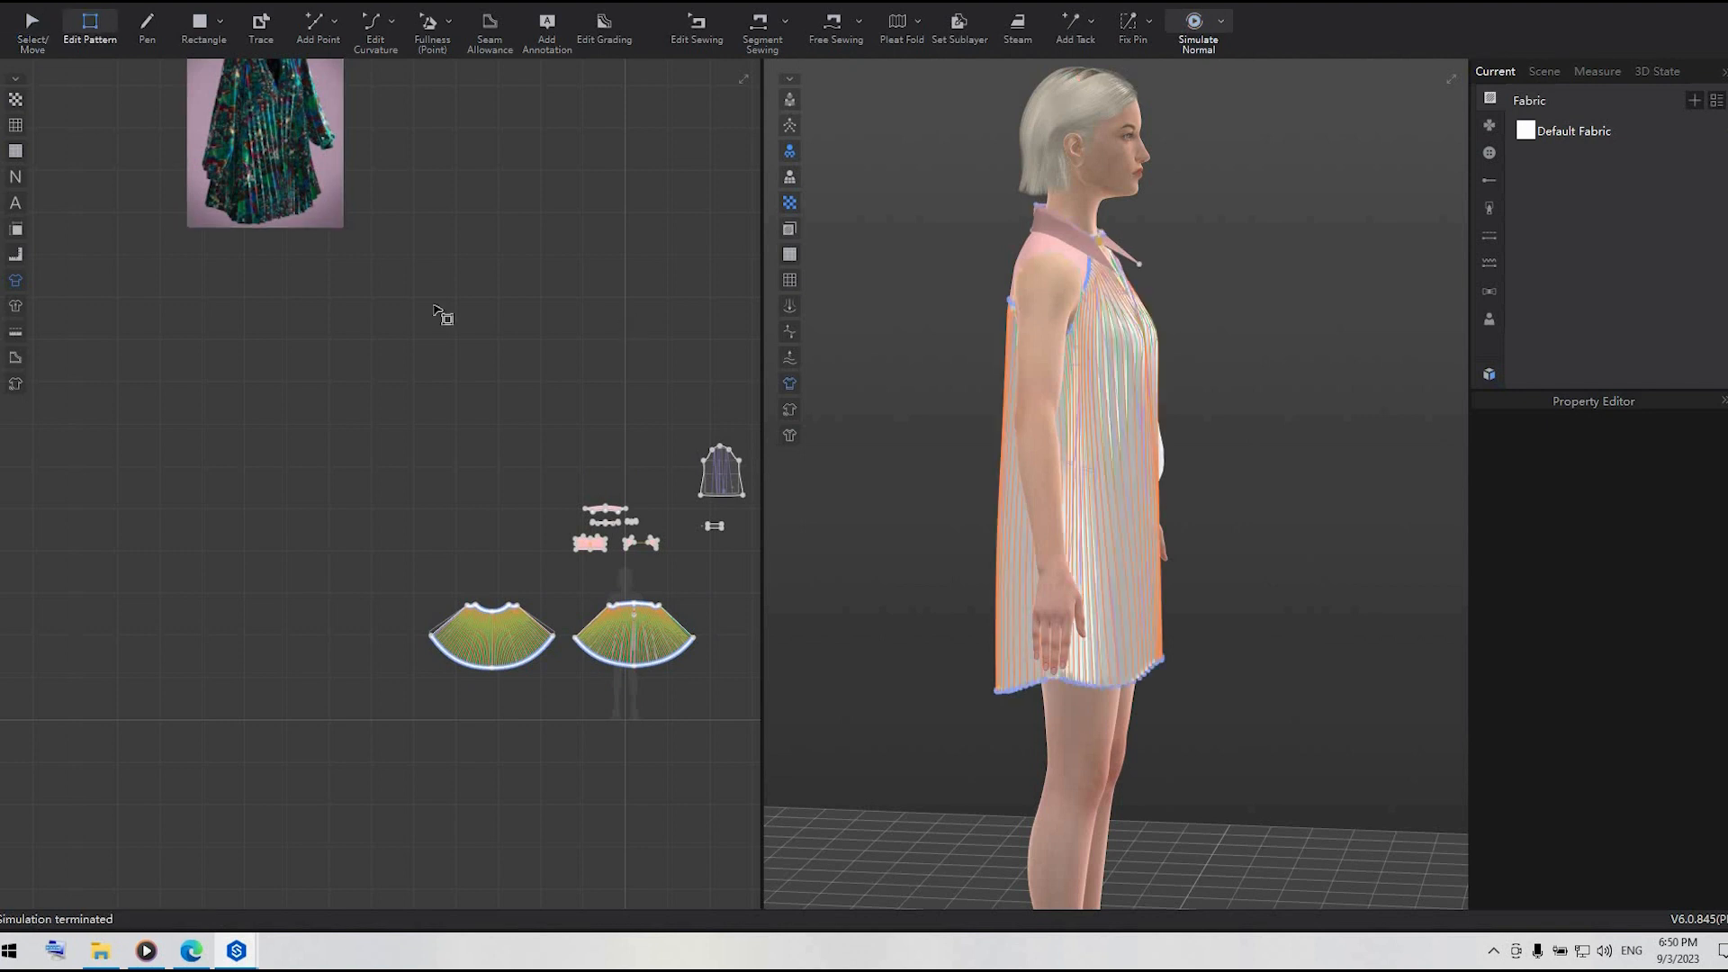
pyautogui.moveTo(680, 392); pyautogui.dragTo(491, 384, button='middle')
pyautogui.click(539, 475)
pyautogui.click(79, 39)
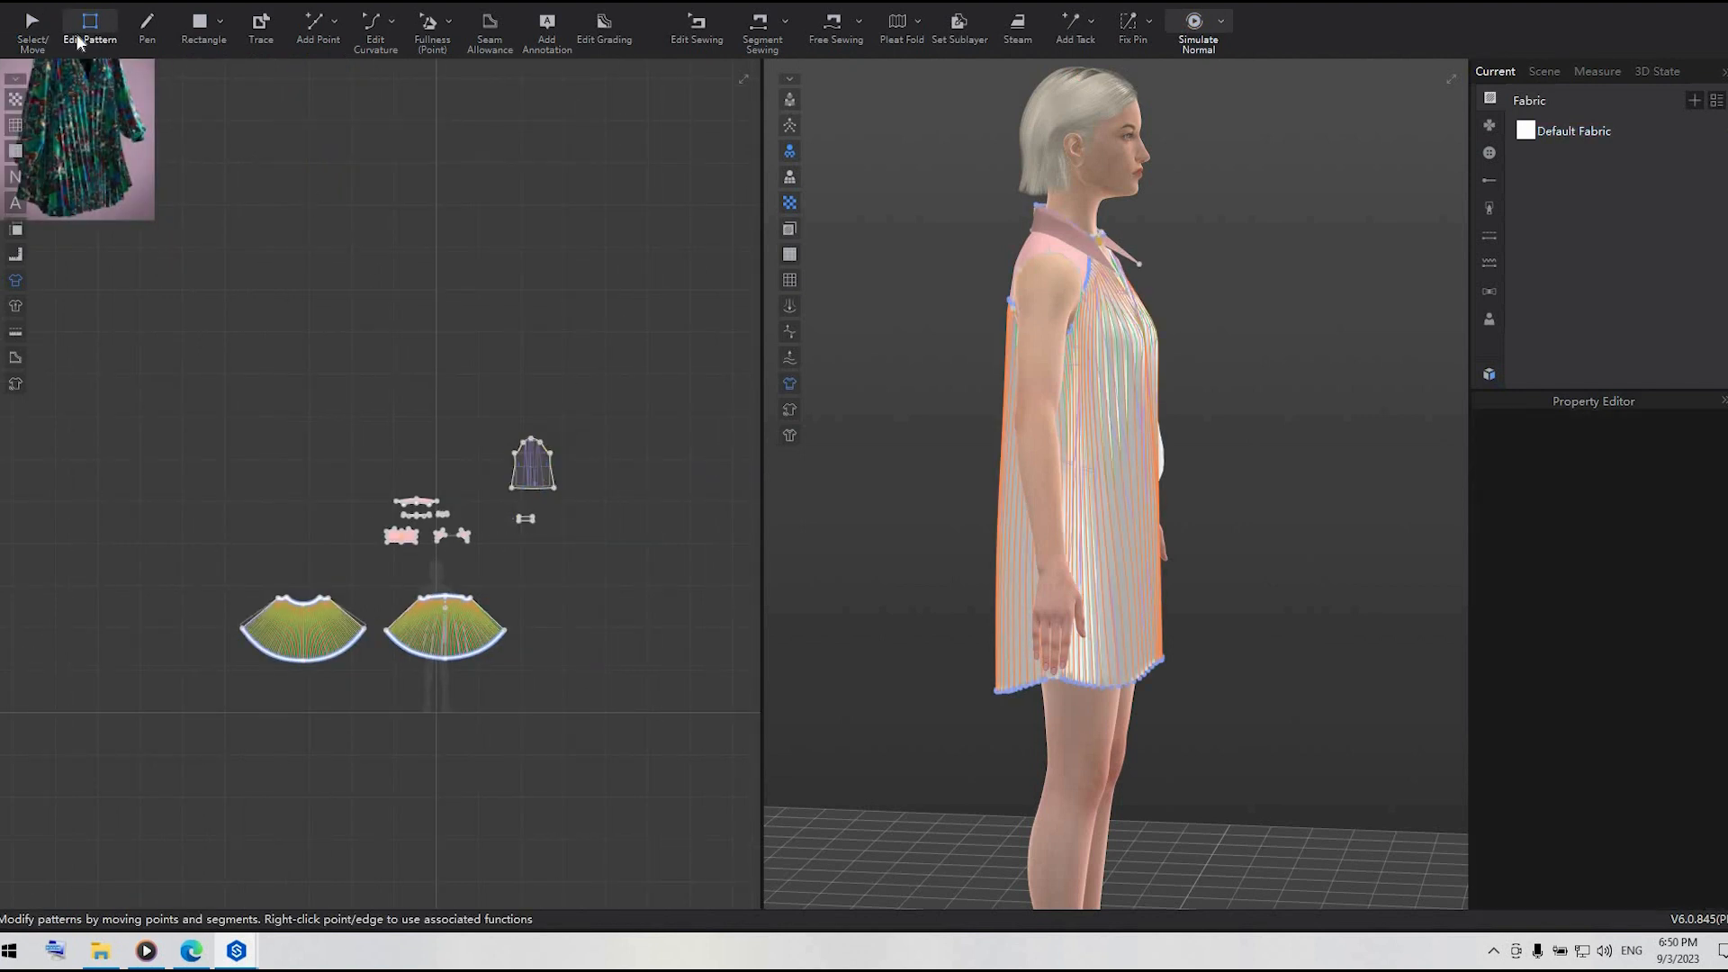
pyautogui.press('a')
pyautogui.click(542, 473)
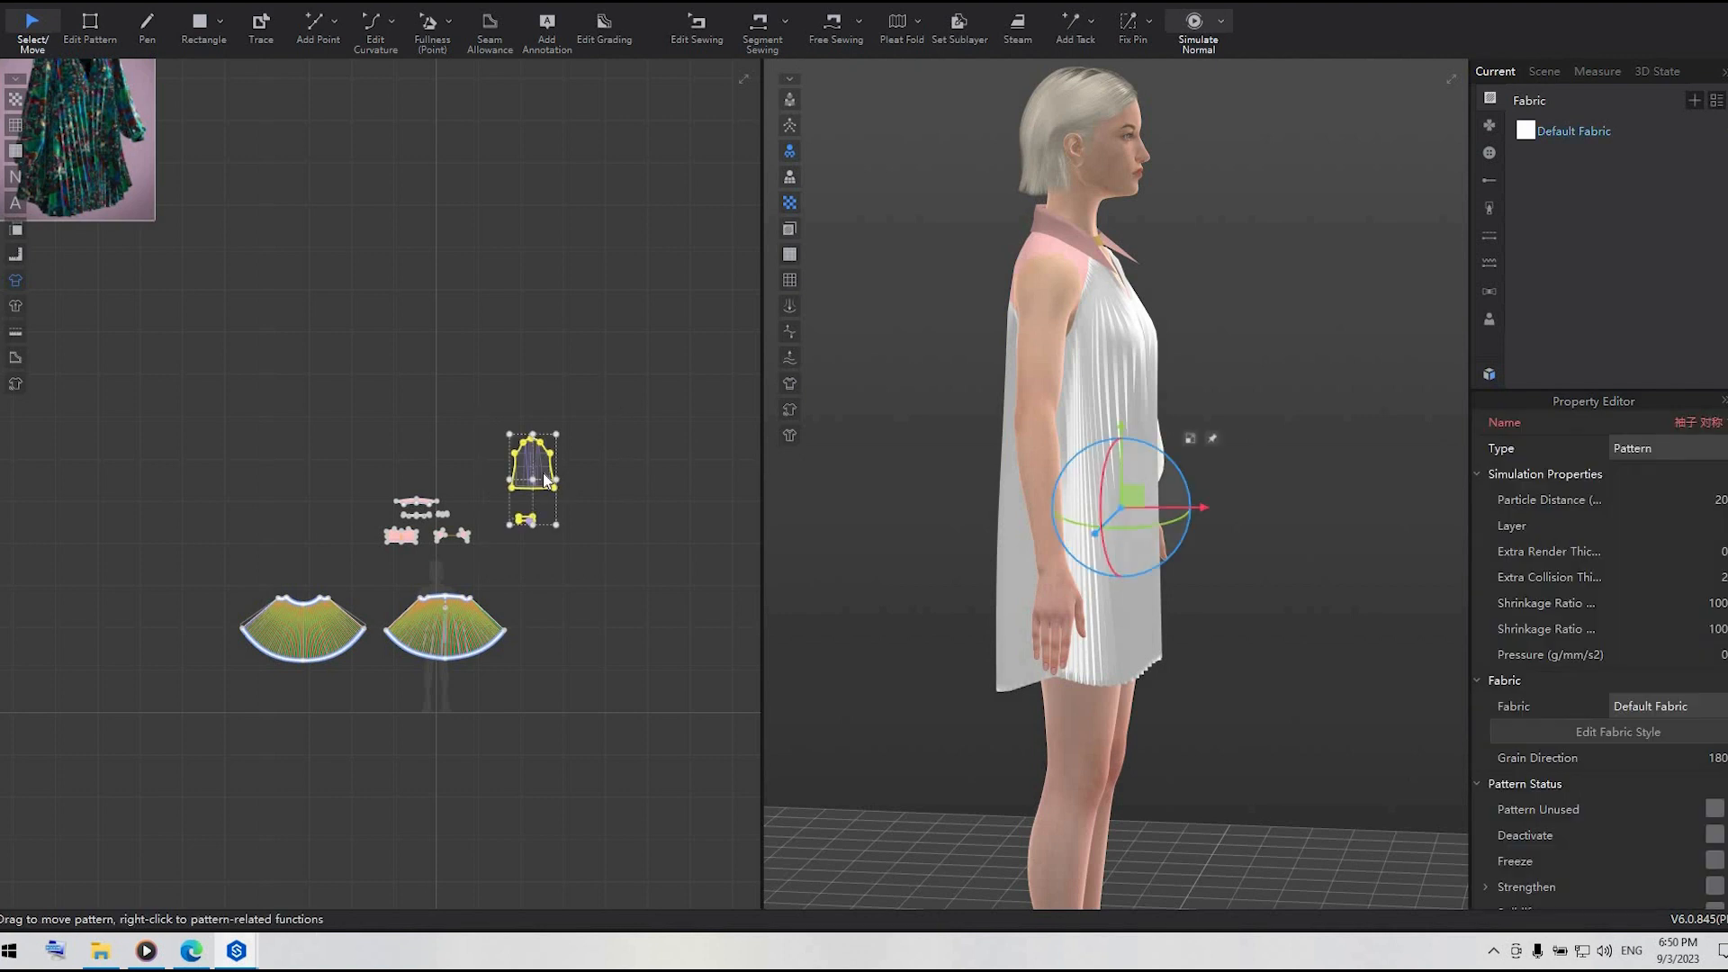
pyautogui.rightClick(542, 473)
pyautogui.click(630, 13)
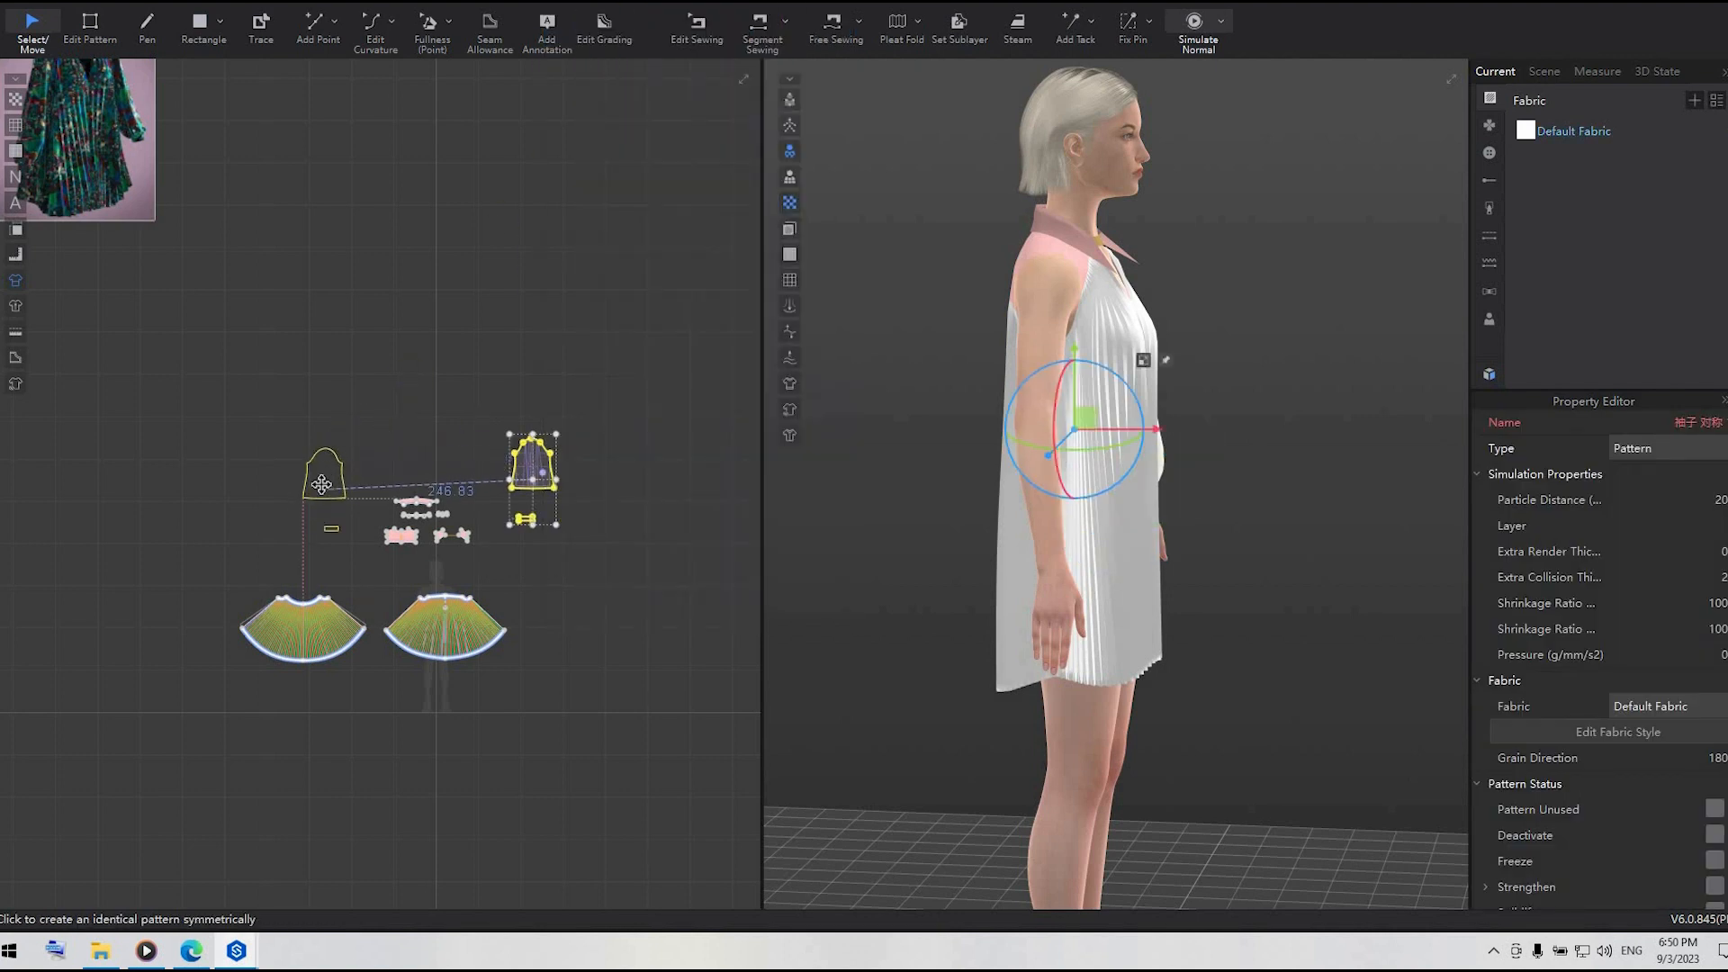
pyautogui.click(325, 487)
# - Position the mirrored sleeve and cuff around the avatar's bare arm in the 3D view
pyautogui.moveTo(1171, 504); pyautogui.dragTo(972, 540, button='right')
pyautogui.moveTo(1073, 565); pyautogui.dragTo(1180, 550)
pyautogui.moveTo(1035, 559); pyautogui.dragTo(1234, 558, button='right')
pyautogui.moveTo(1165, 554); pyautogui.dragTo(1181, 516)
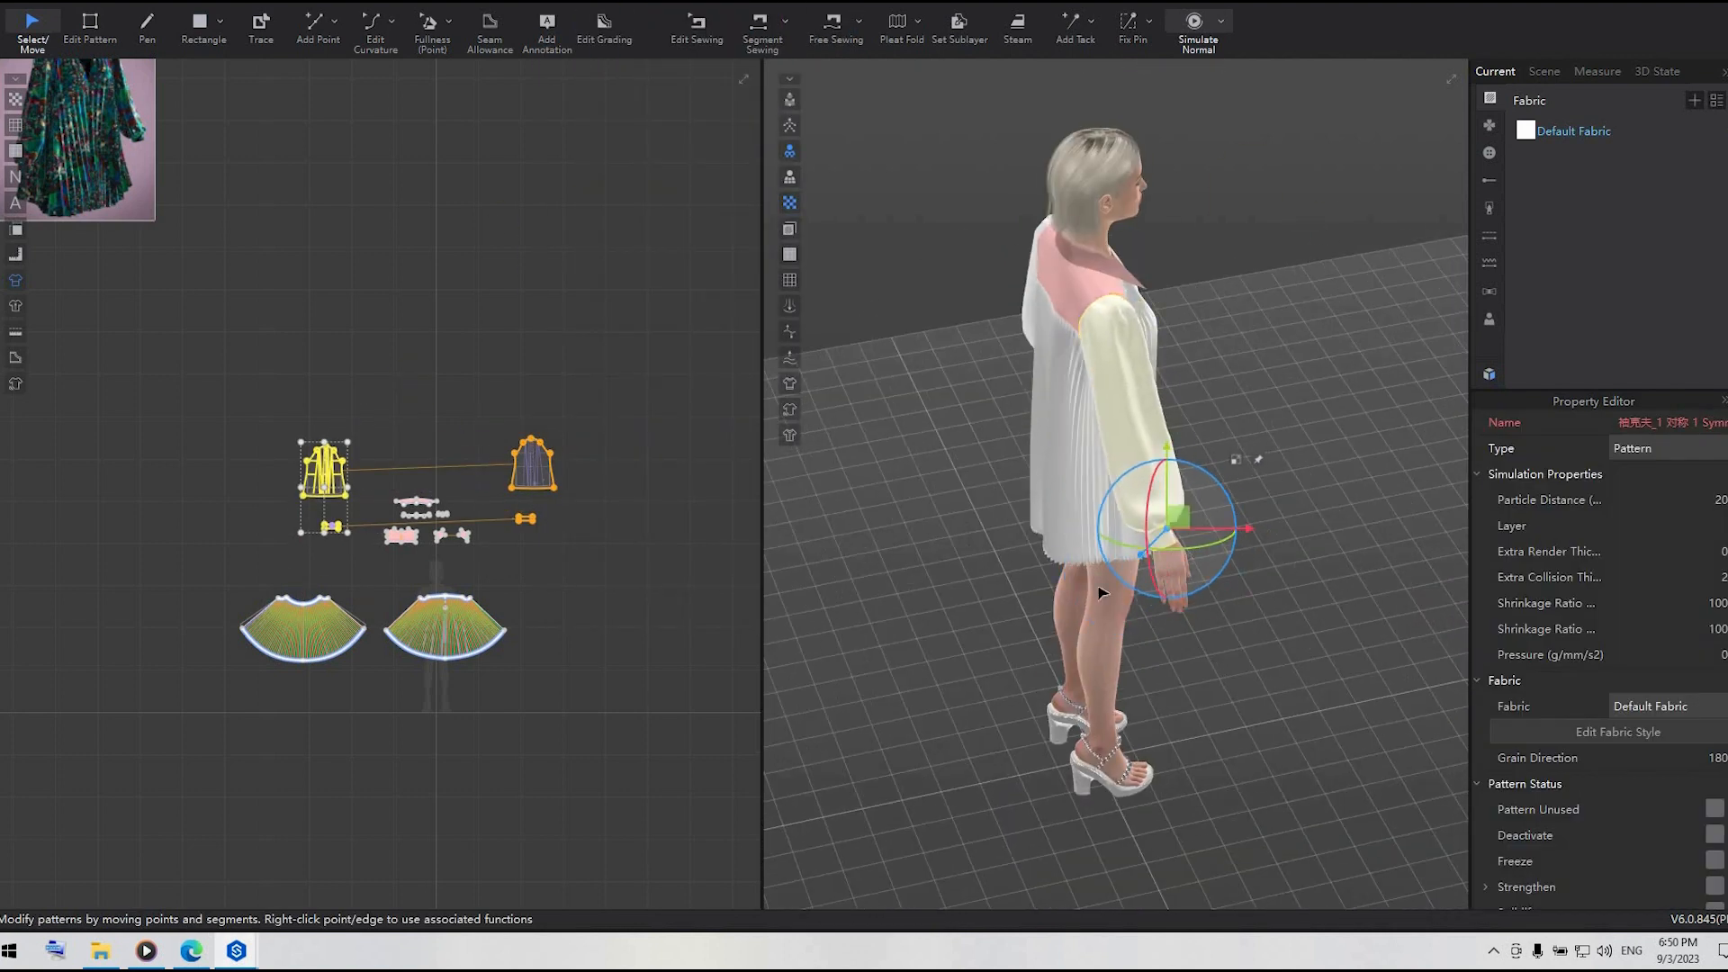
pyautogui.moveTo(1251, 531); pyautogui.dragTo(1062, 540, button='right')
pyautogui.moveTo(1182, 524); pyautogui.dragTo(1189, 530)
pyautogui.click(1254, 753)
# - Create lining copies of the back and front yoke patterns, place them below the originals, and briefly simulate
pyautogui.scroll(5, 379, 533)
pyautogui.moveTo(369, 406)
pyautogui.mouseDown()
pyautogui.moveTo(668, 594)
pyautogui.moveTo(385, 513)
pyautogui.mouseUp()
pyautogui.rightClick(463, 538)
pyautogui.click(480, 618)
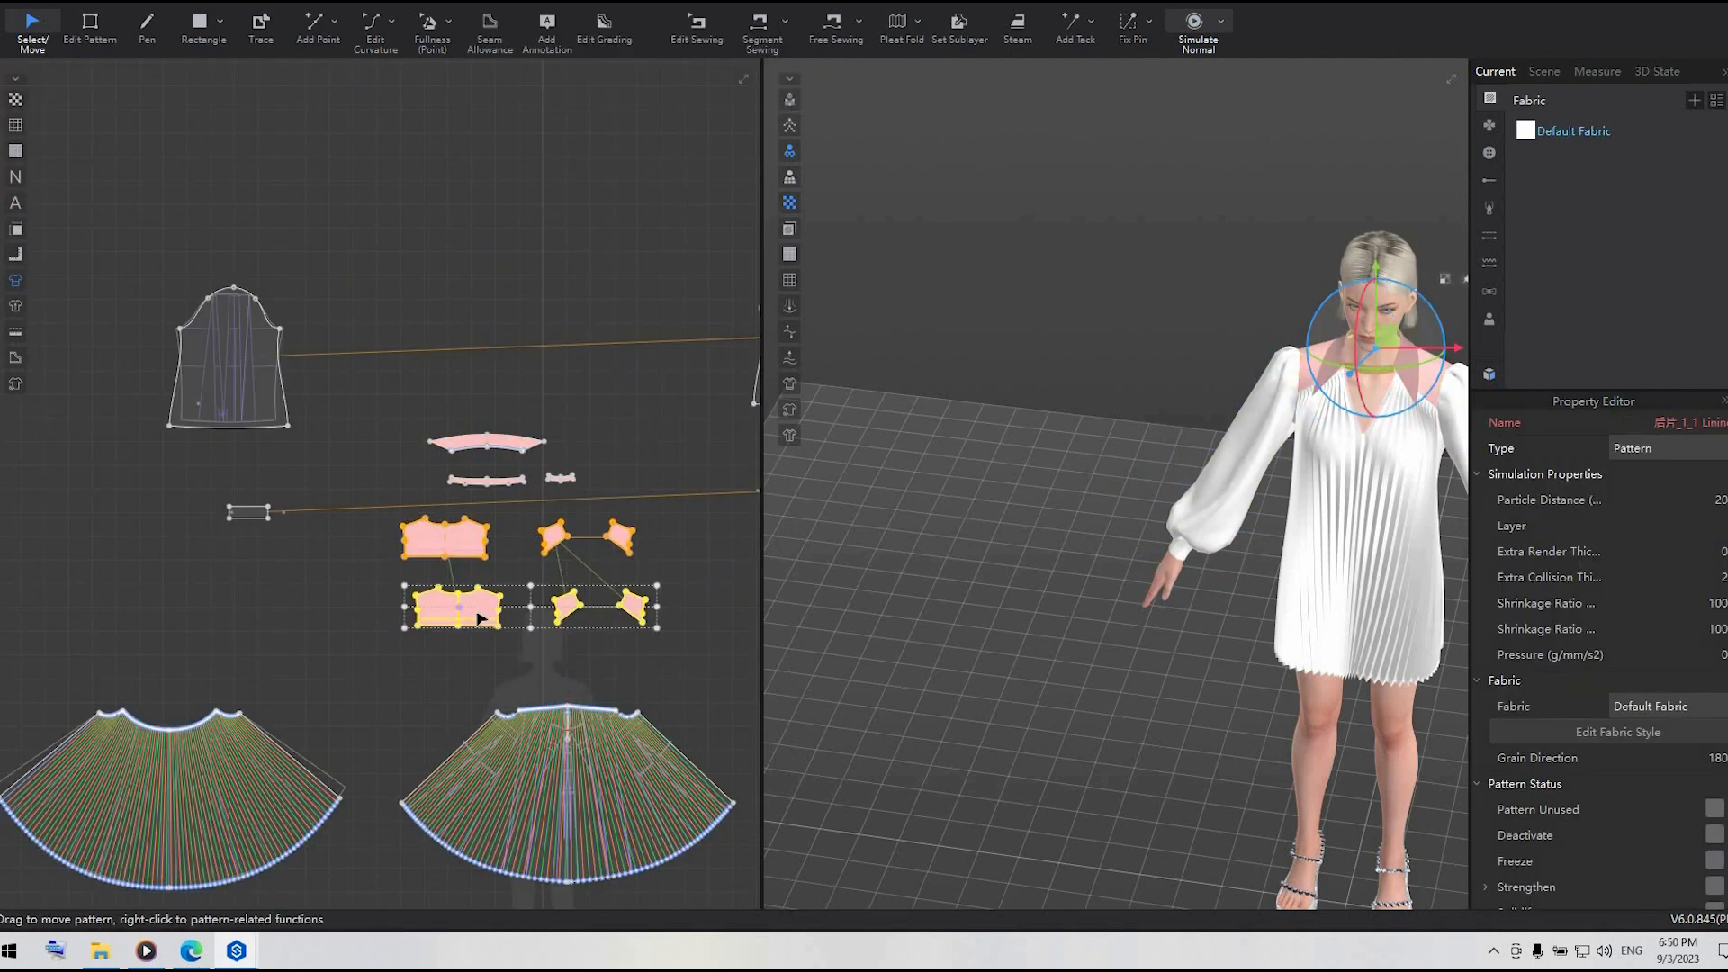
pyautogui.press('space')
pyautogui.press('space')
# - Create symmetric copies of the collar, the collar stand and the small piece beside it, placing them above the originals
pyautogui.scroll(5, 579, 443)
pyautogui.moveTo(183, 376); pyautogui.dragTo(664, 565)
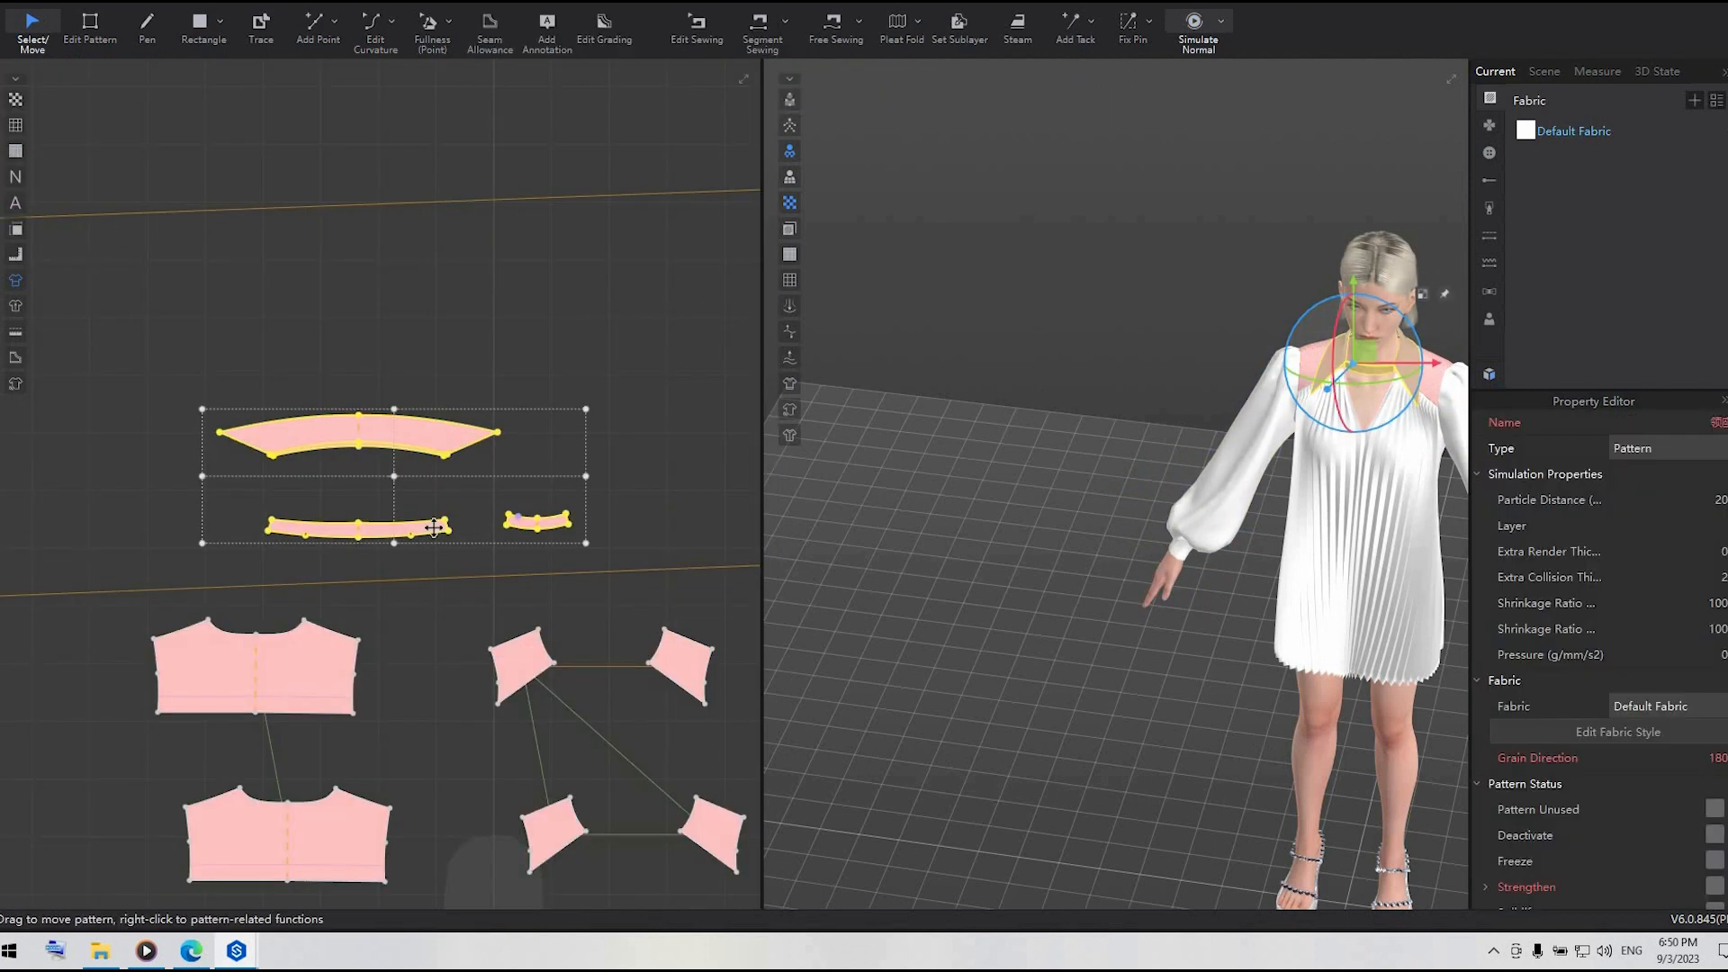
pyautogui.rightClick(435, 528)
pyautogui.moveTo(540, 59)
pyautogui.click(810, 59)
pyautogui.click(394, 293)
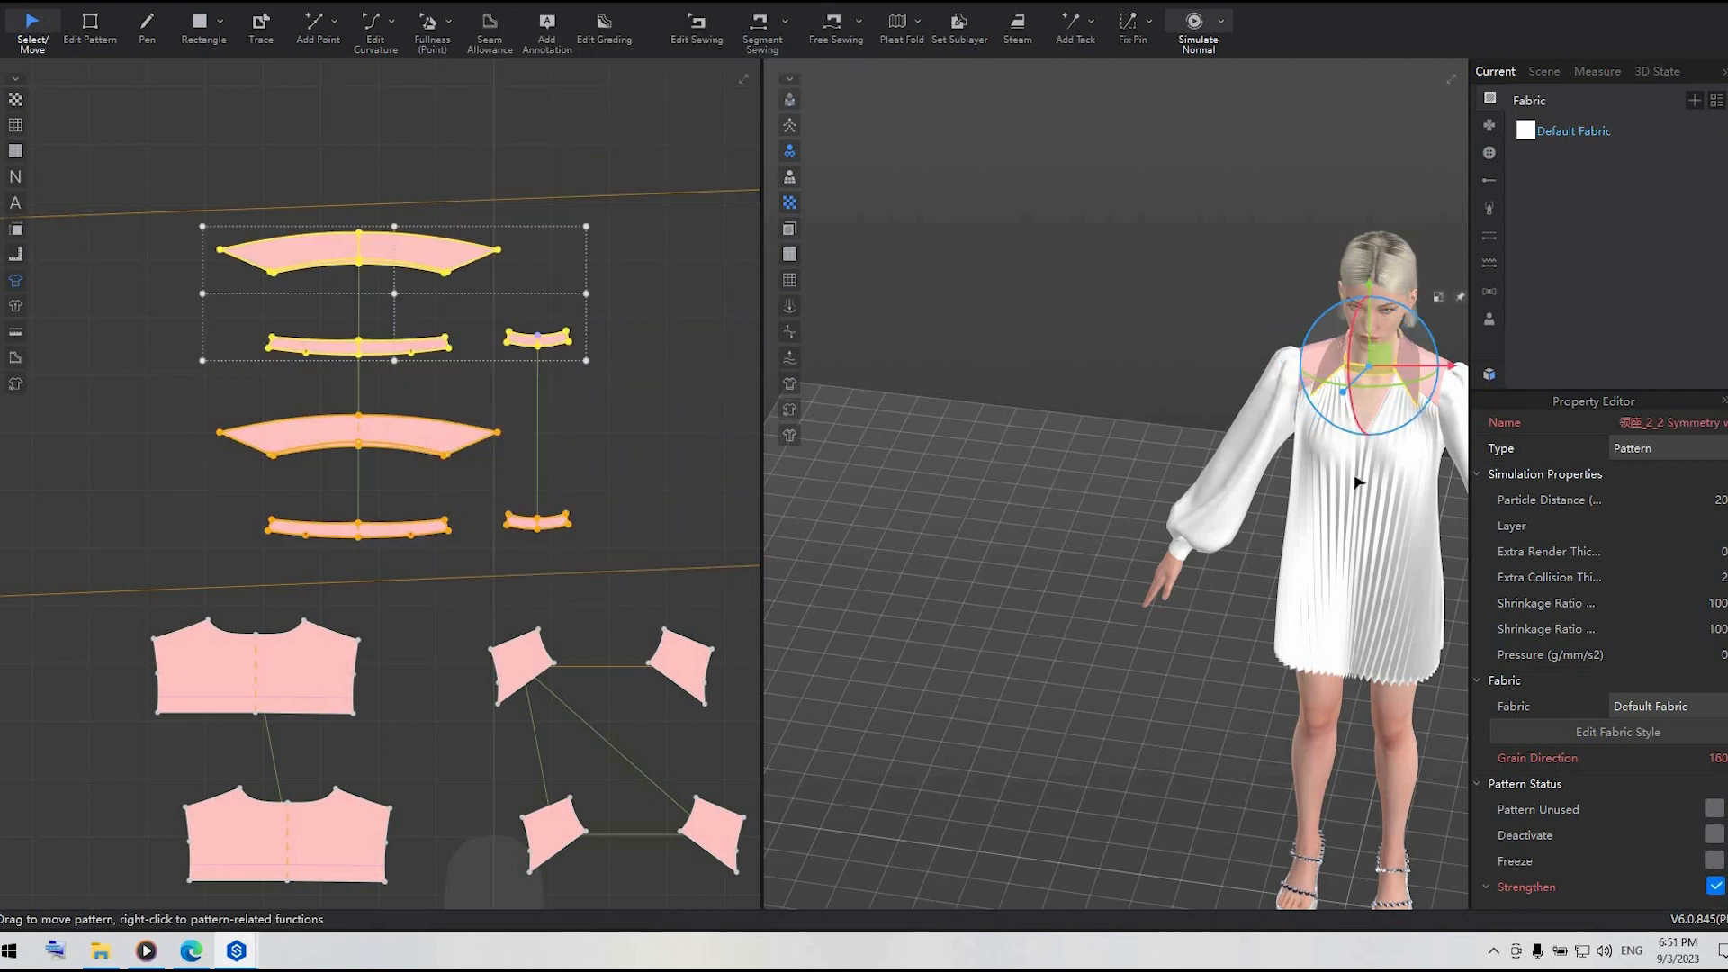
# - Simulate the garment with the avatar facing front and tug the fabric near the armhole to settle it
pyautogui.scroll(1, 1357, 485)
pyautogui.press('2')
pyautogui.press('space')
pyautogui.press('space')
pyautogui.scroll(3, 1177, 527)
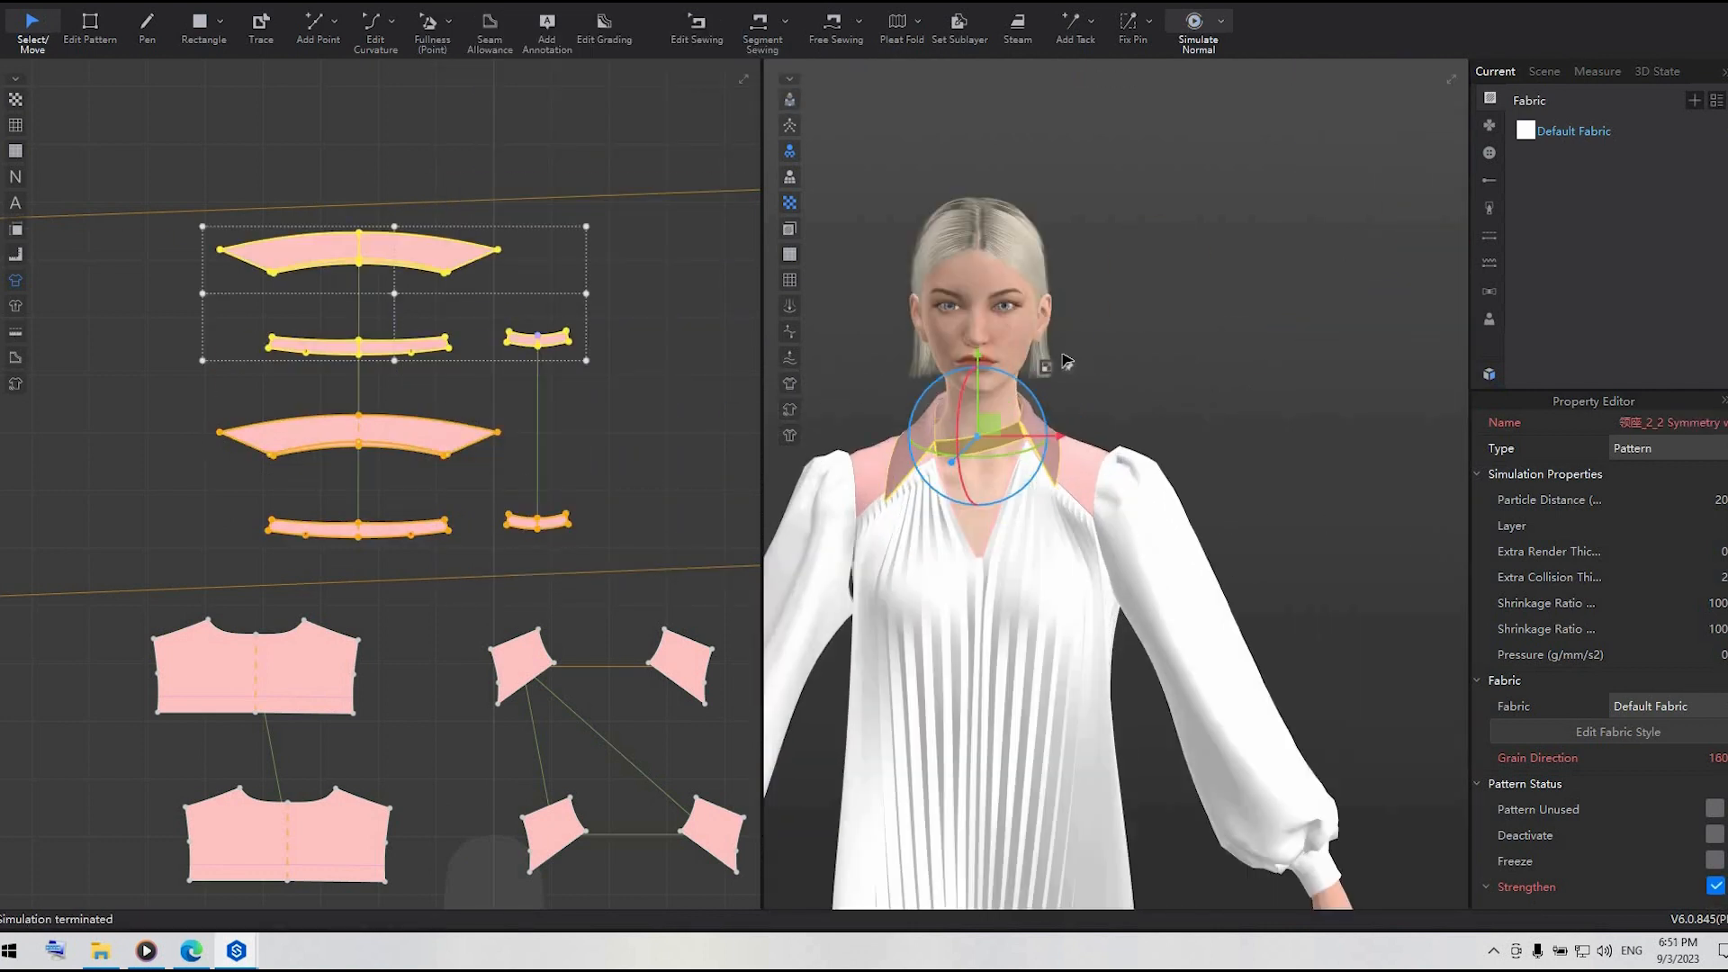
pyautogui.press('space')
pyautogui.moveTo(1145, 512); pyautogui.dragTo(1159, 576)
pyautogui.click(1350, 432)
pyautogui.press('space')
pyautogui.scroll(-6, 1243, 435)
pyautogui.moveTo(1243, 436); pyautogui.dragTo(1004, 721, button='right')
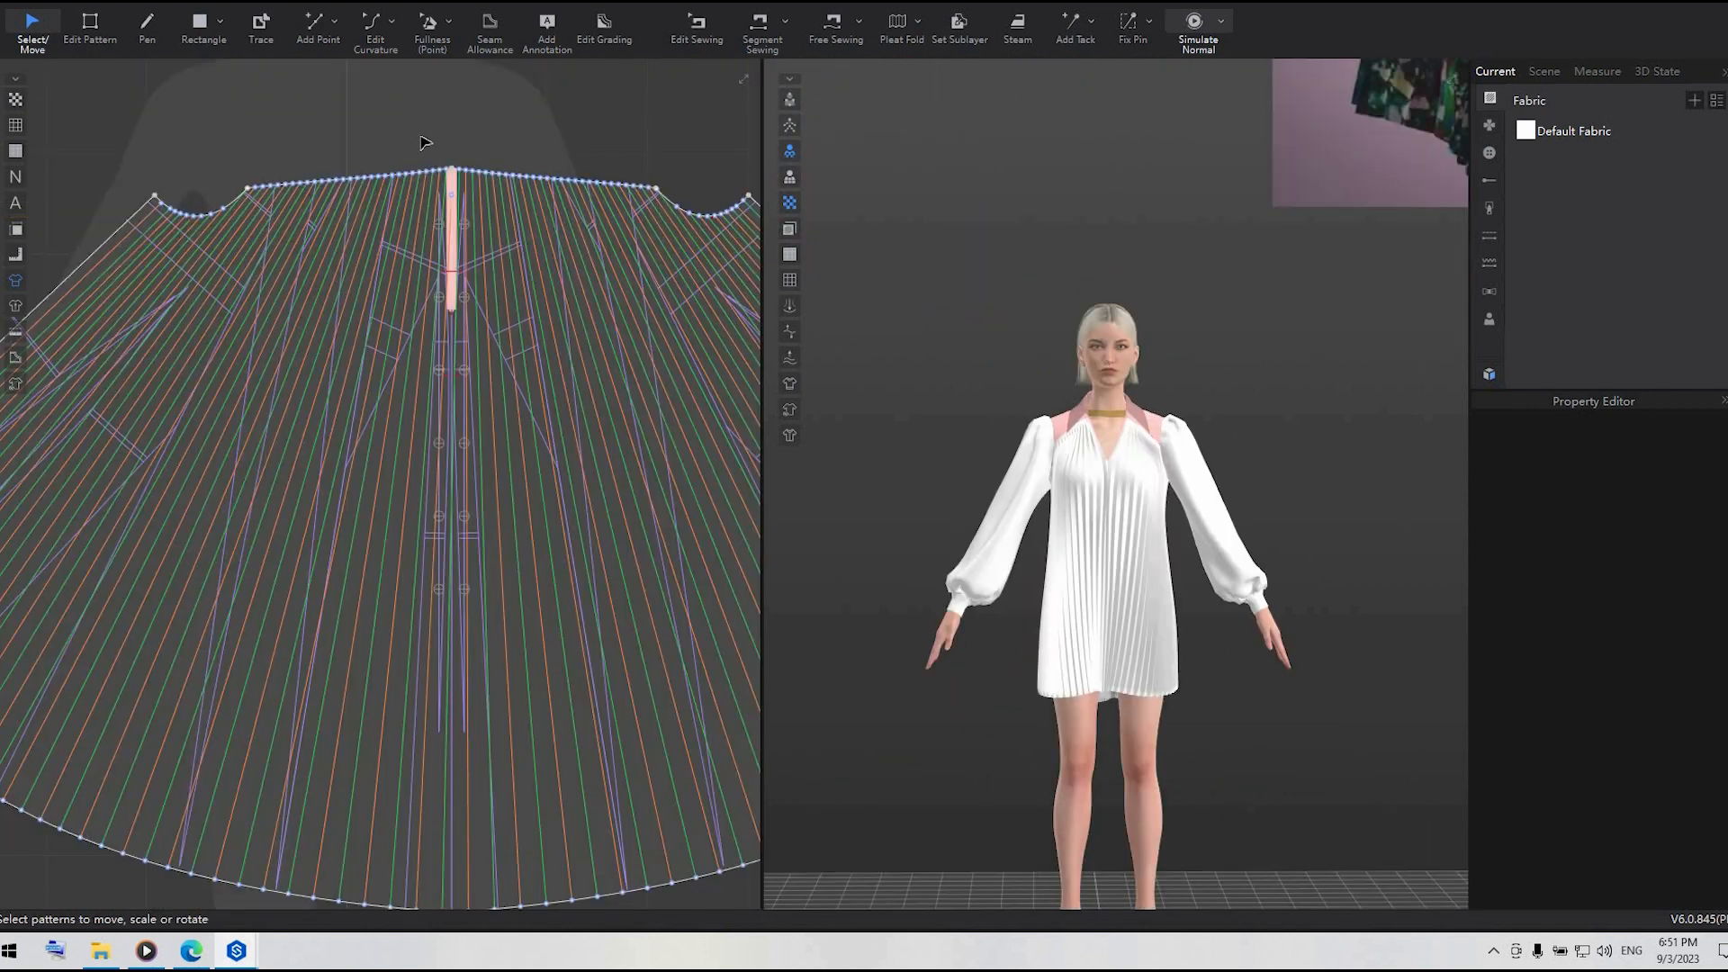
# - Select the center points along the front panel's top edge and move them upward by a specified distance
pyautogui.scroll(-3, 1279, 772)
pyautogui.moveTo(1308, 775); pyautogui.dragTo(596, 472, button='right')
pyautogui.scroll(-3, 590, 527)
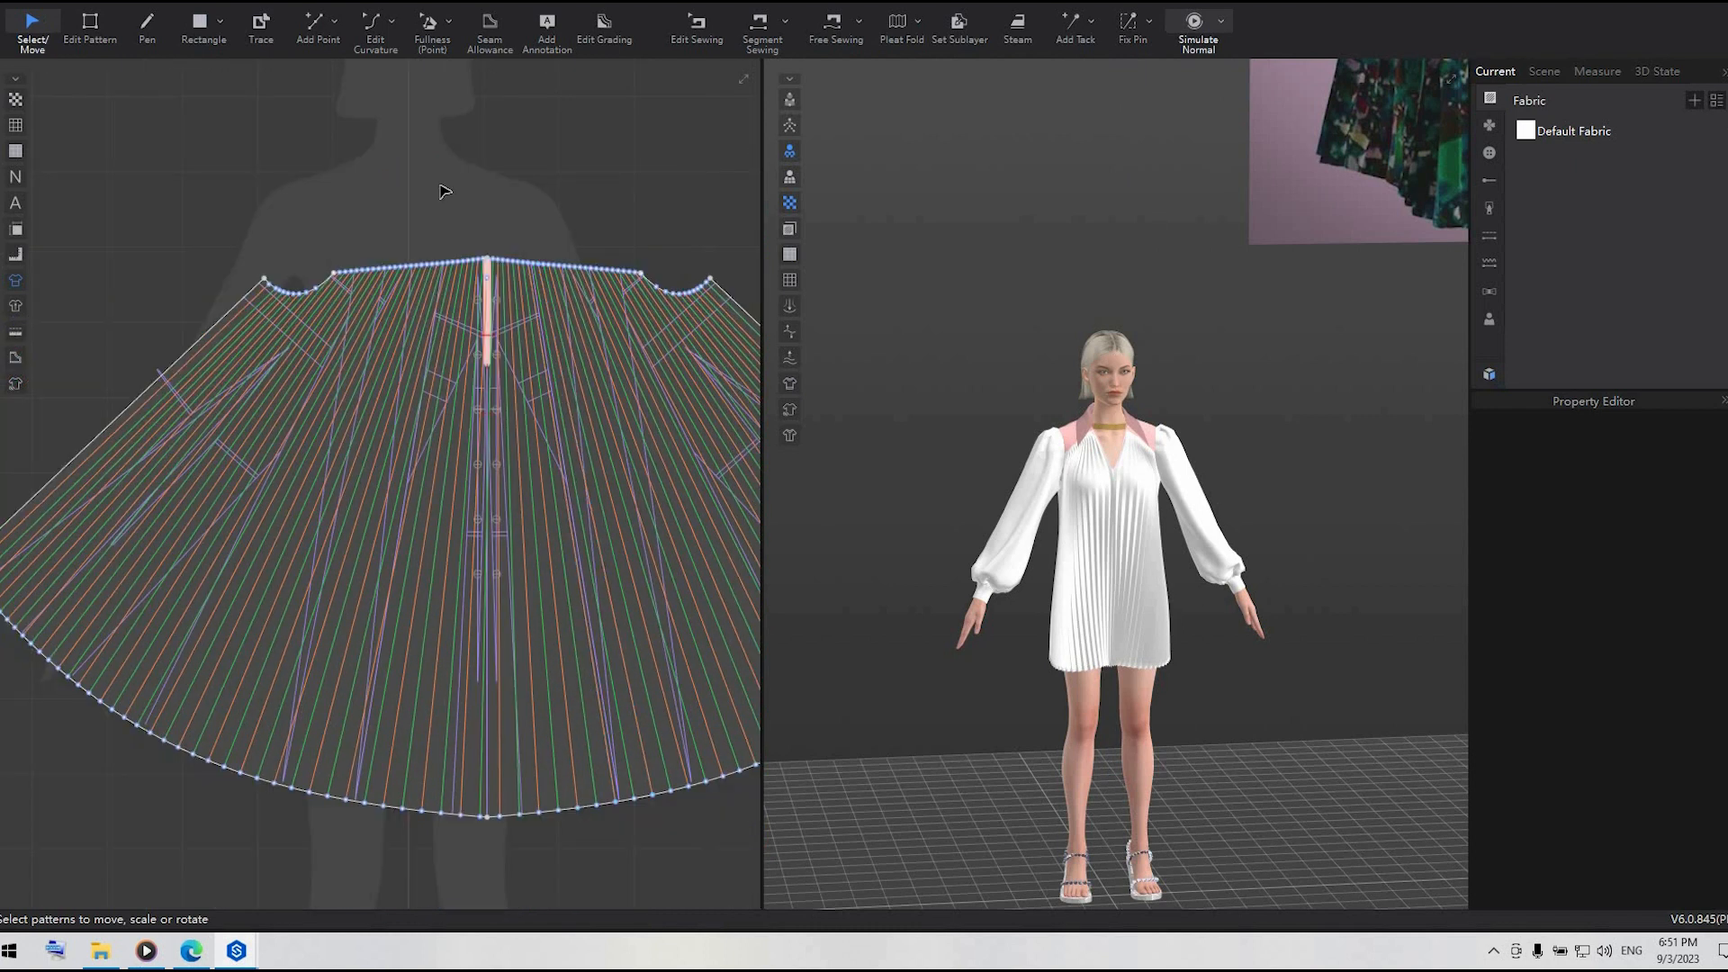
pyautogui.scroll(4, 443, 187)
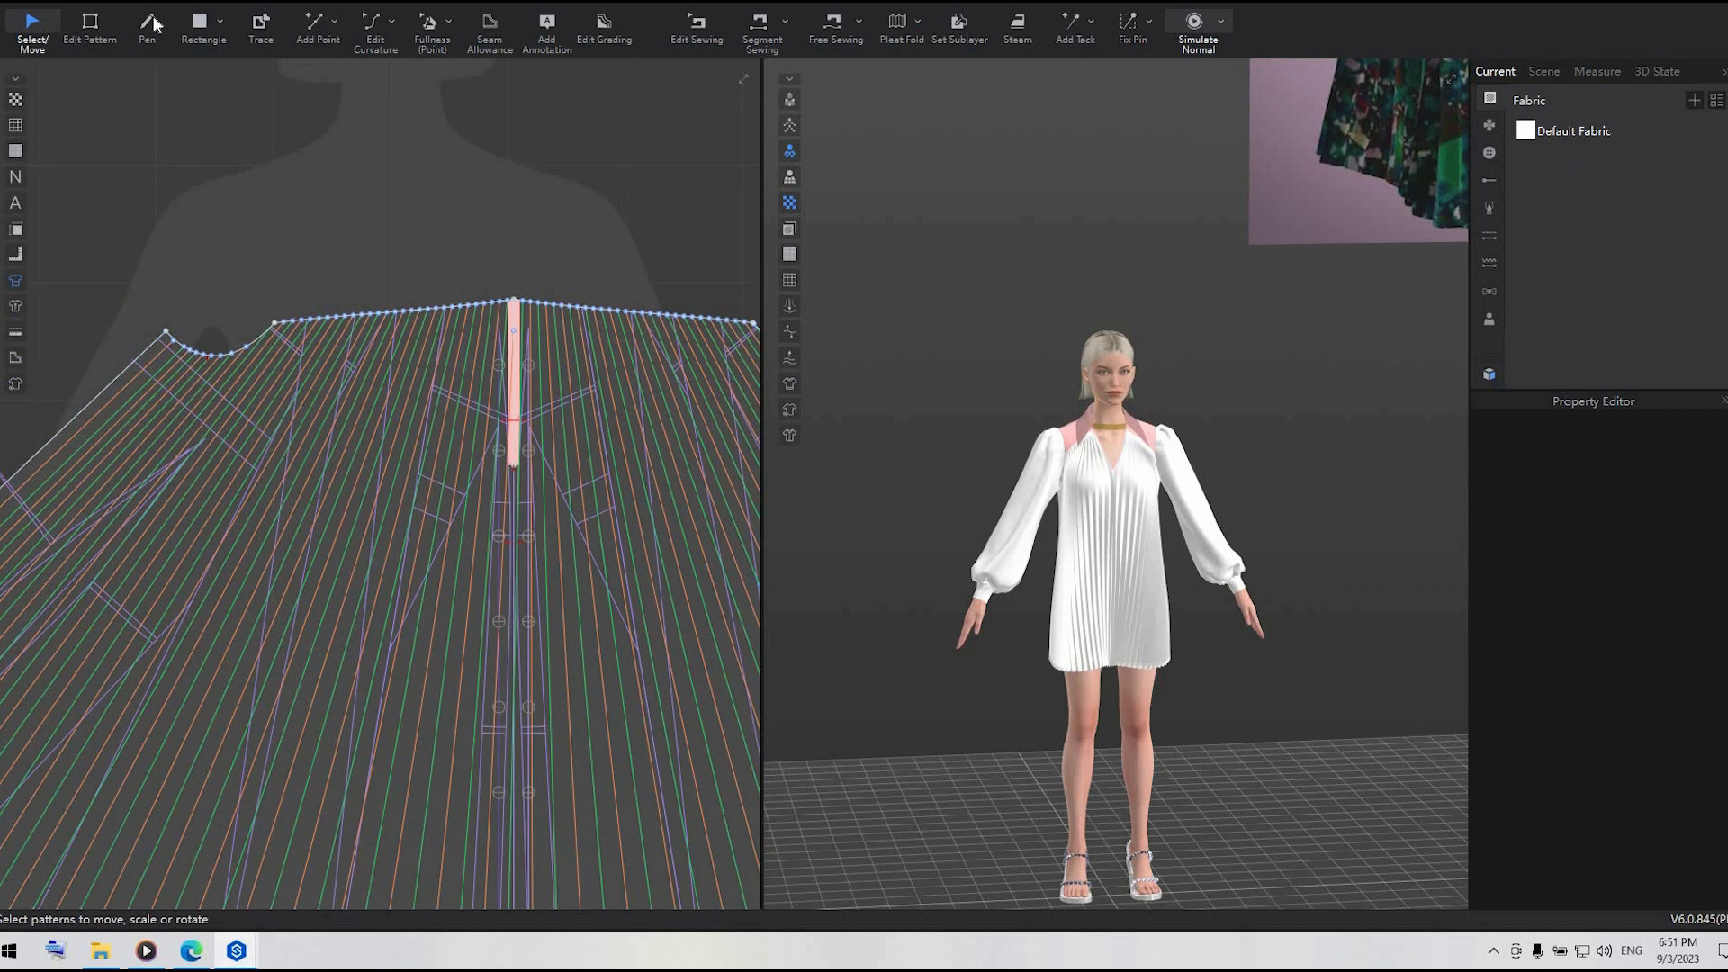
pyautogui.click(101, 23)
pyautogui.moveTo(444, 255); pyautogui.dragTo(572, 342)
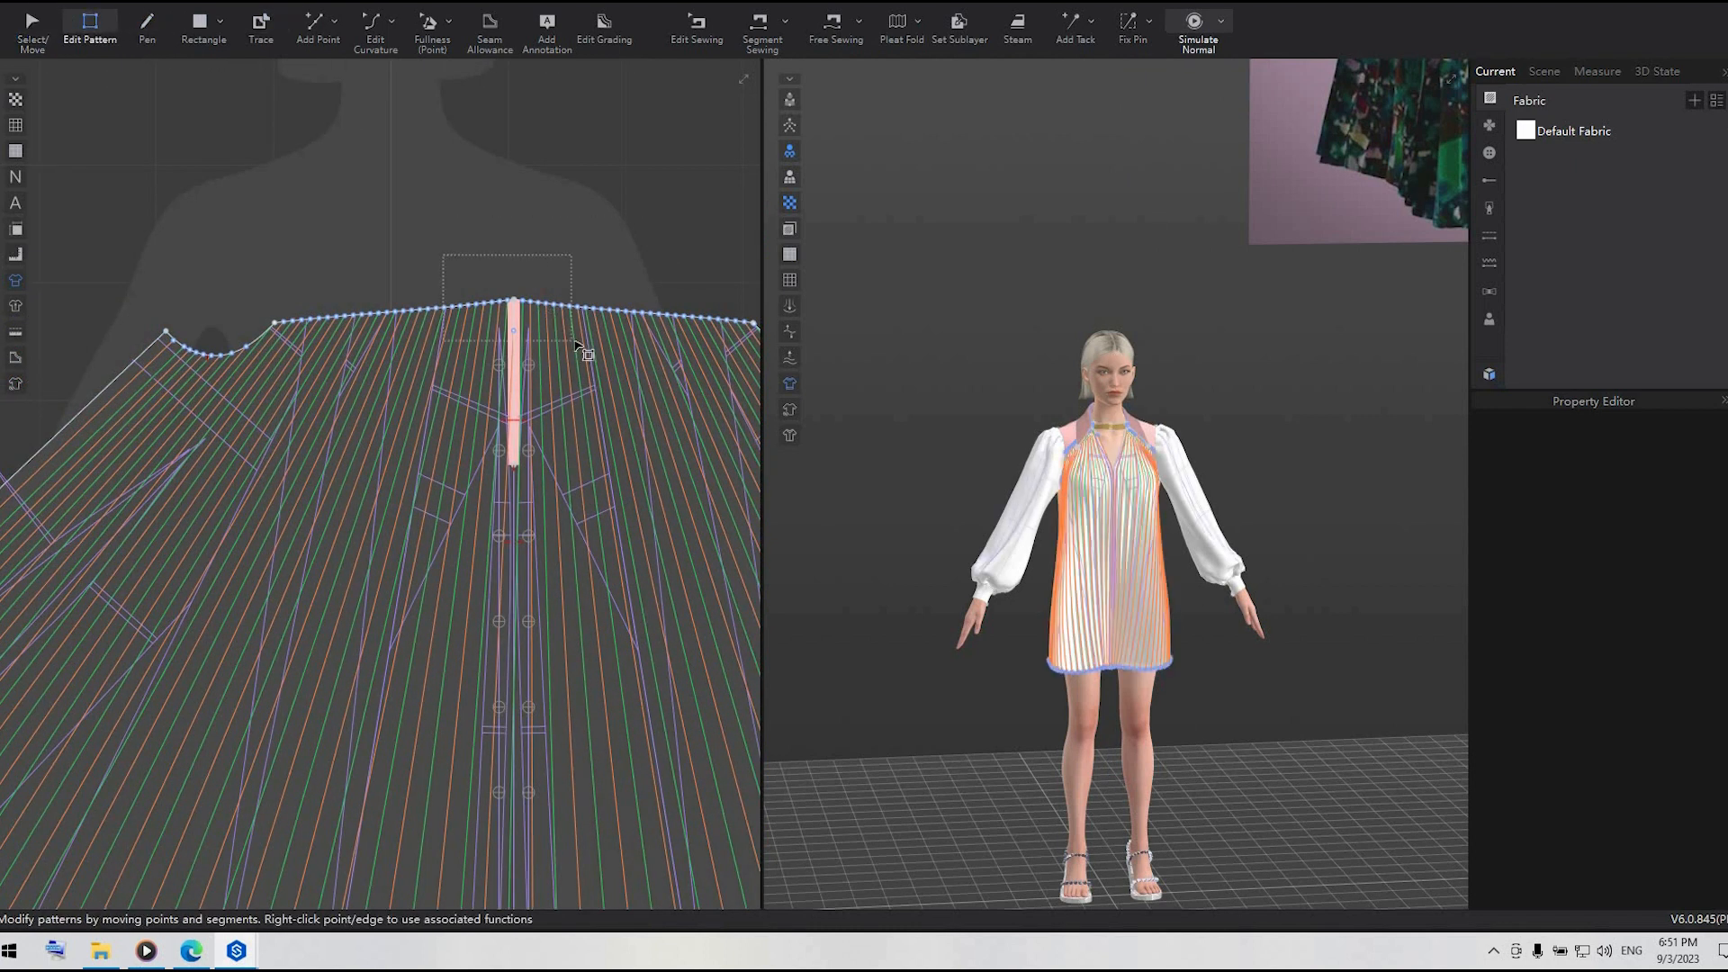
pyautogui.scroll(4, 543, 286)
pyautogui.moveTo(301, 250); pyautogui.dragTo(645, 402)
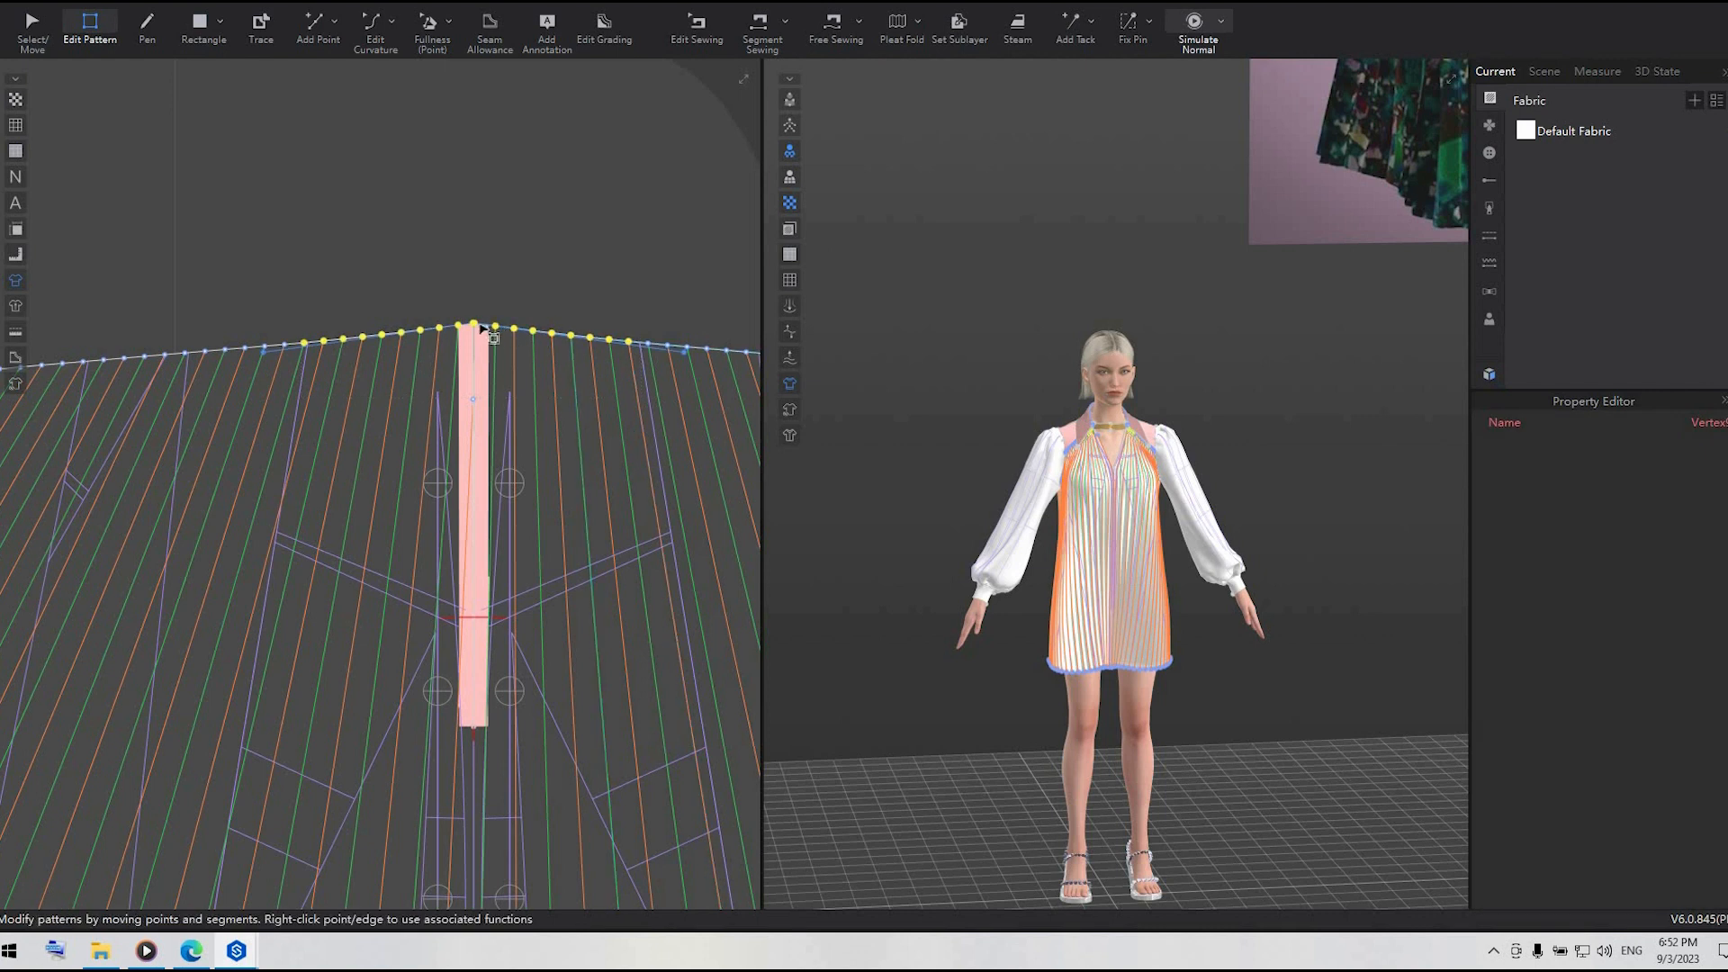
pyautogui.moveTo(479, 328); pyautogui.dragTo(480, 308)
pyautogui.press('Return')
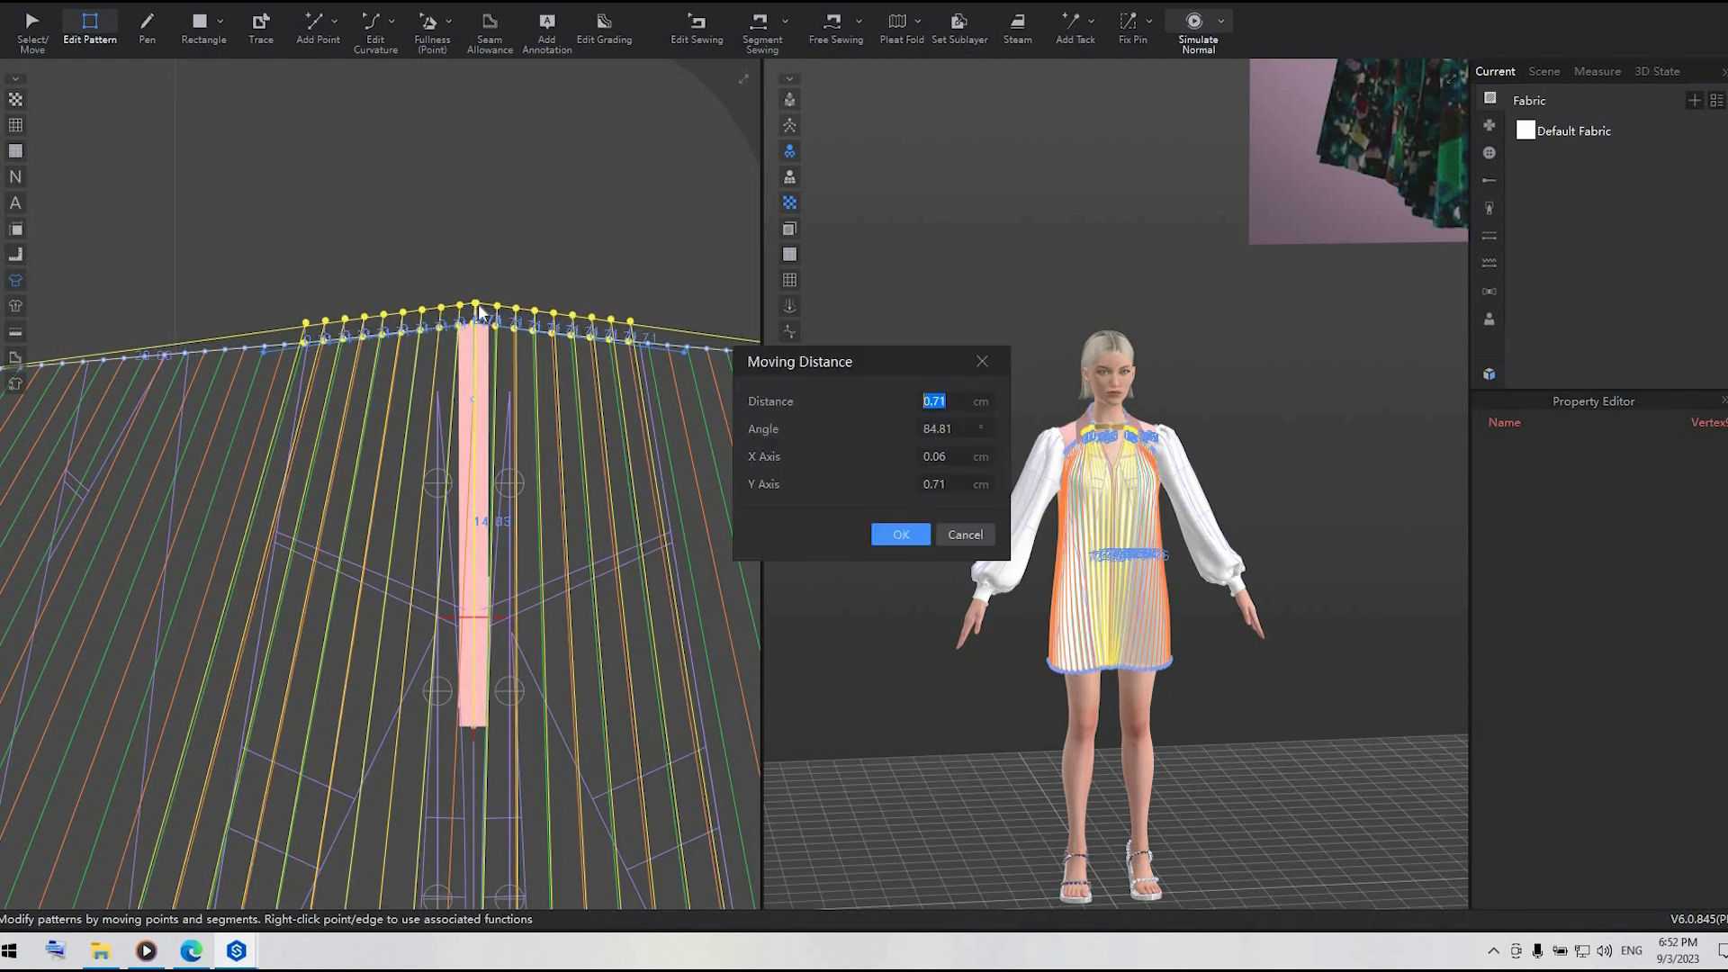
pyautogui.write('0')
pyautogui.click(901, 538)
pyautogui.scroll(-3, 510, 342)
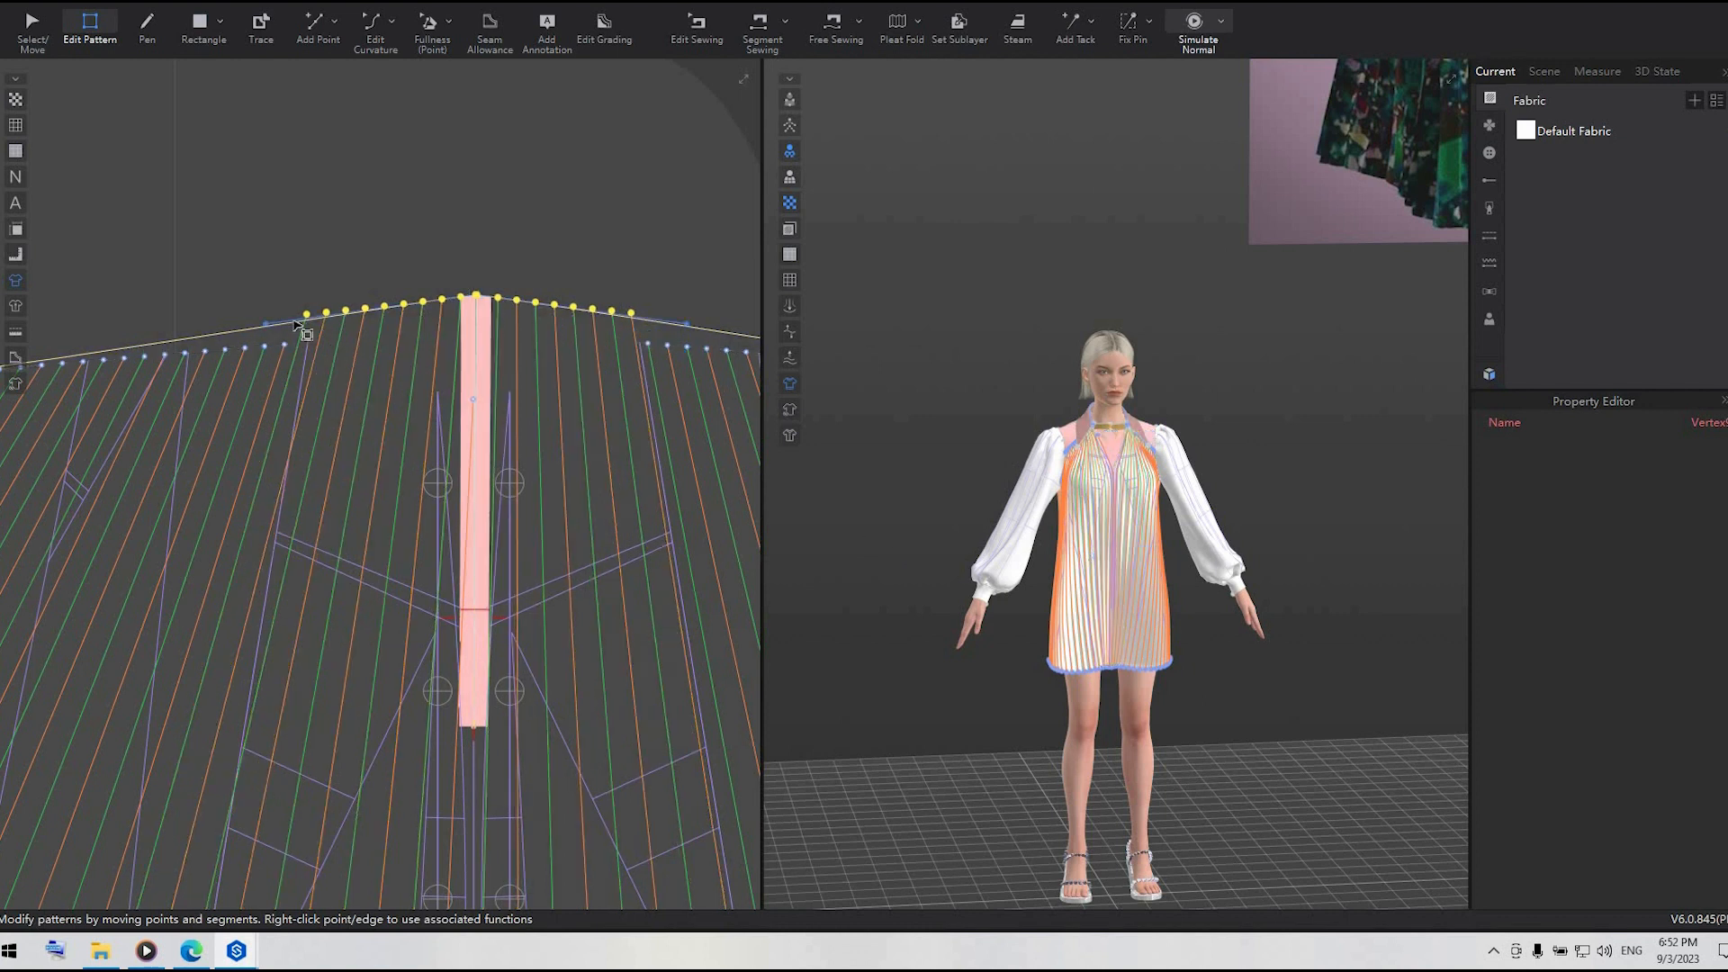
# - Lock all pattern outlines and extend or trim the fold-line ends along the front panel's top edge to the outline
pyautogui.rightClick(324, 171)
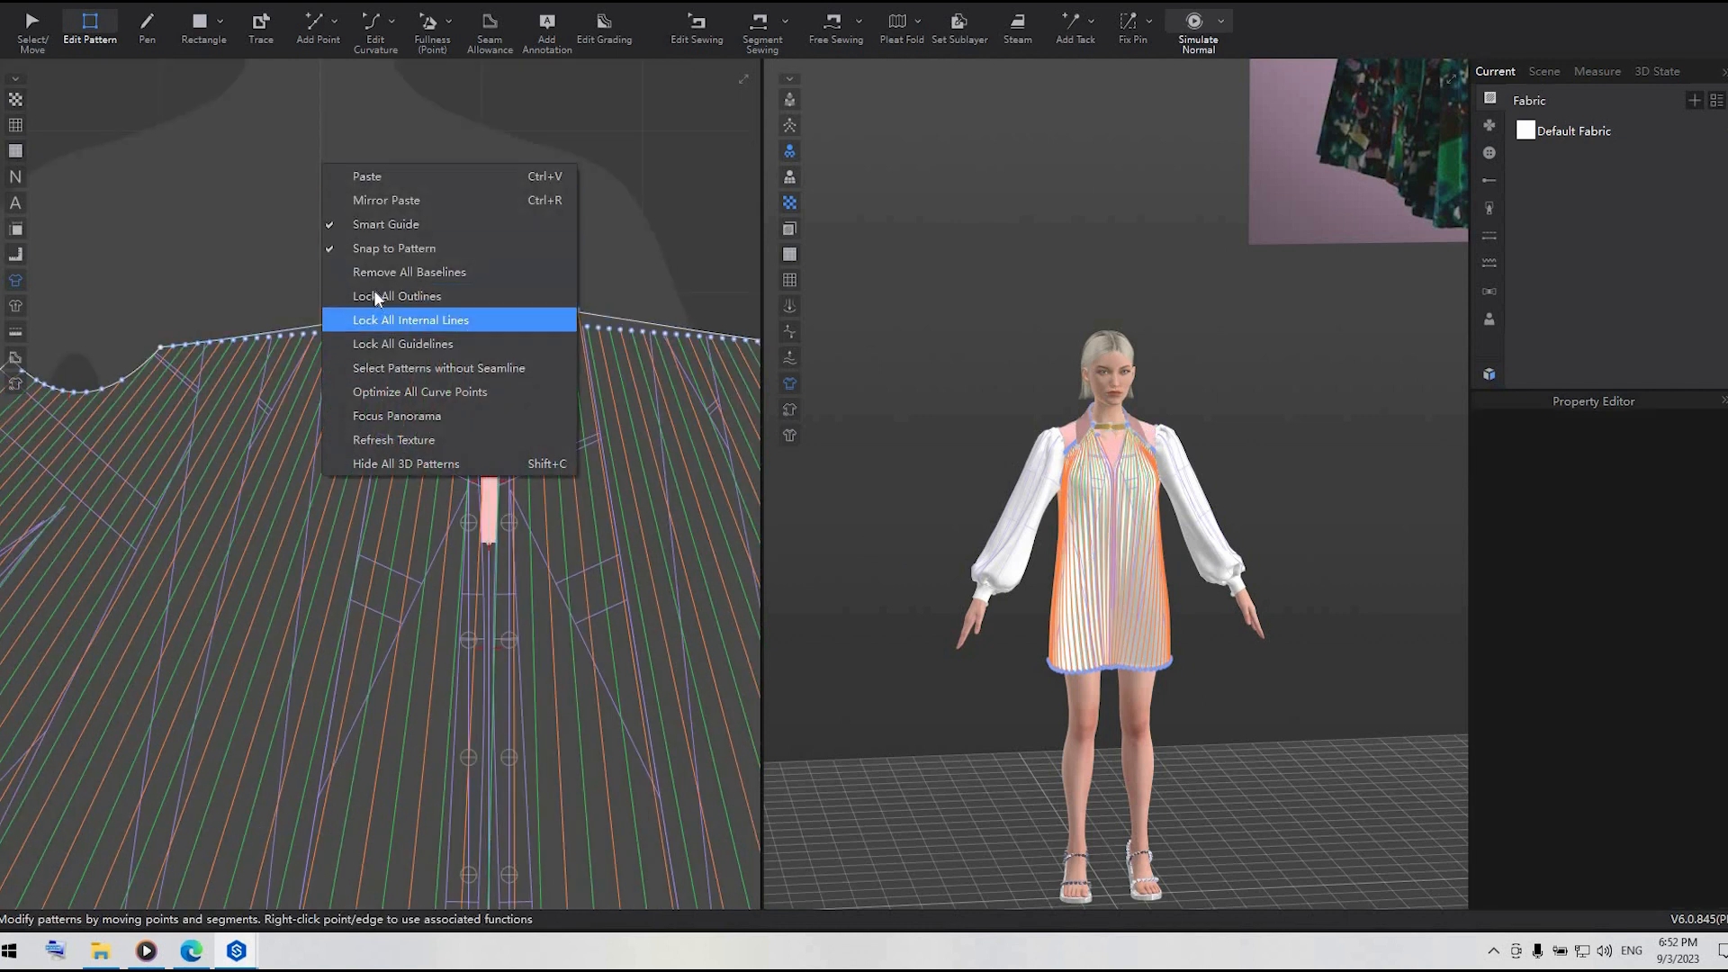
pyautogui.click(380, 316)
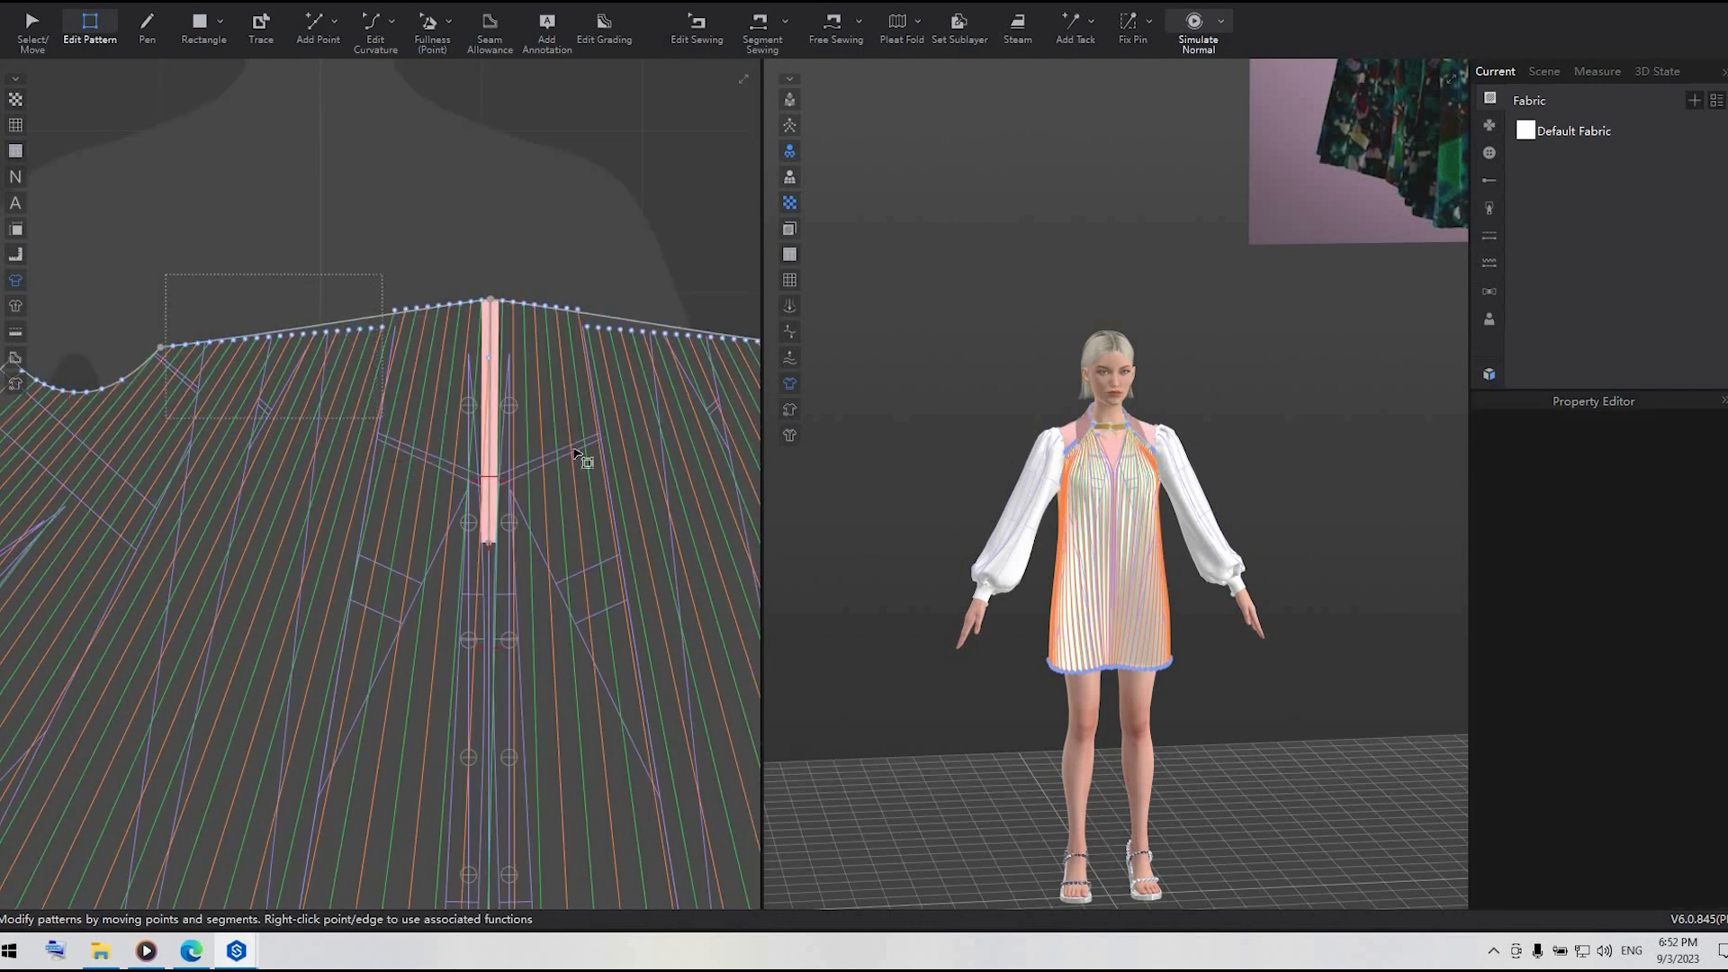
pyautogui.scroll(-2, 693, 447)
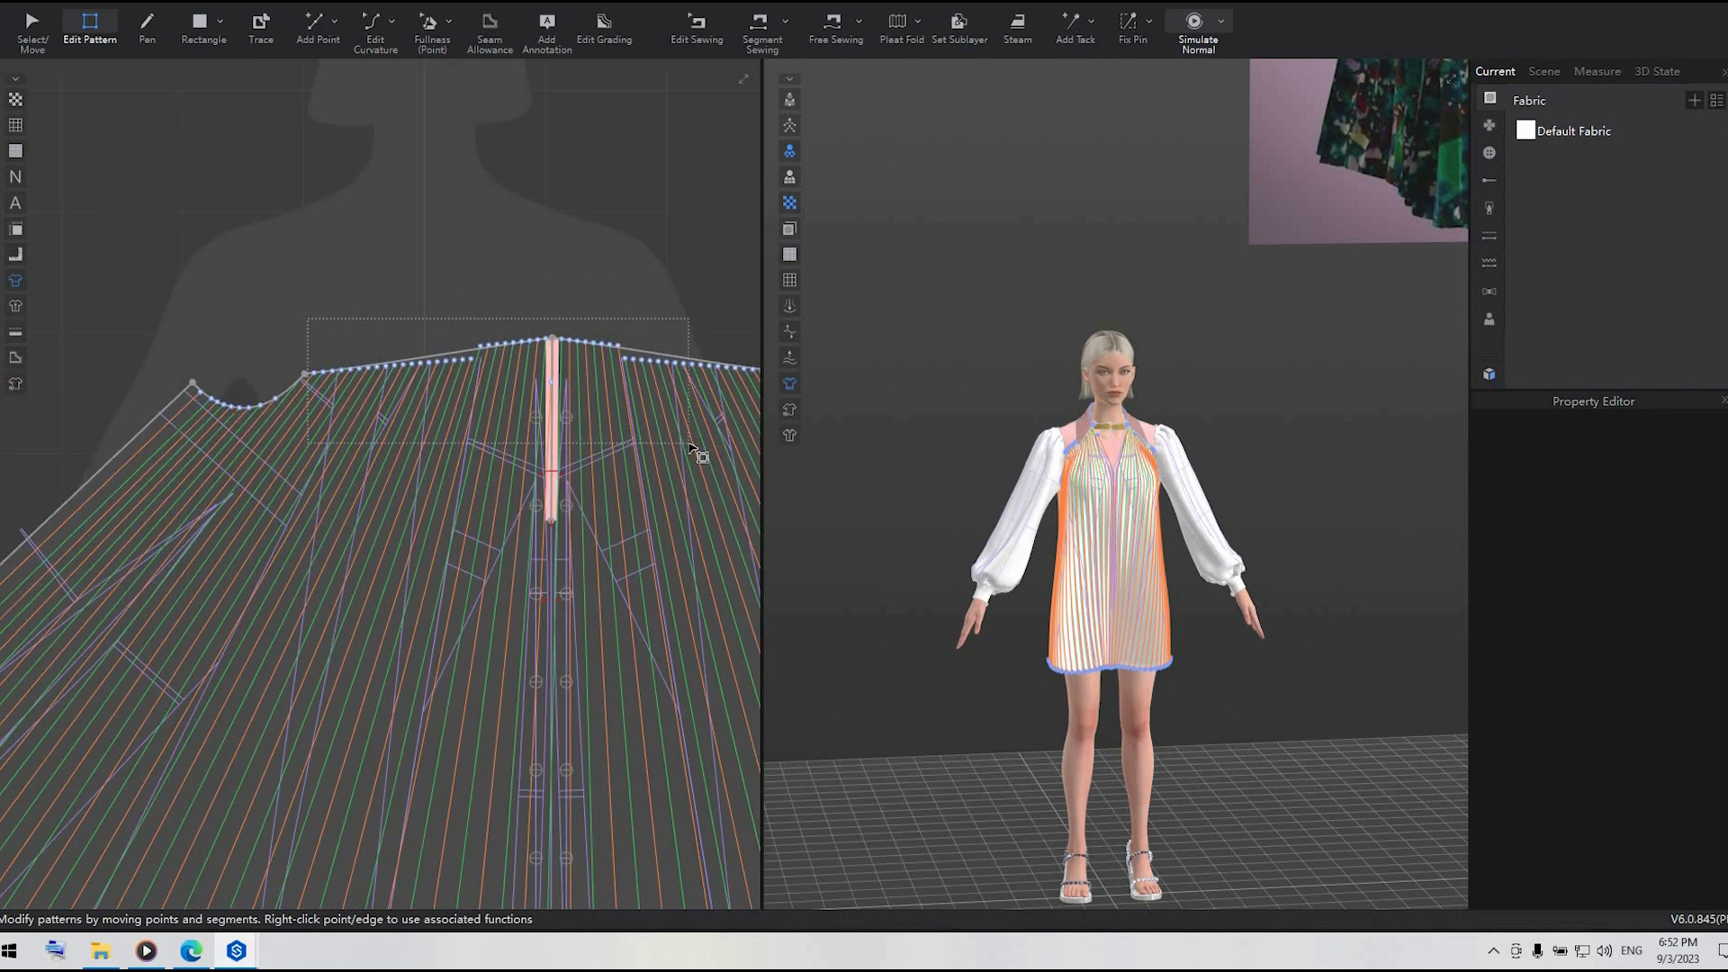
pyautogui.moveTo(690, 444); pyautogui.dragTo(689, 444)
pyautogui.click(630, 287)
pyautogui.moveTo(303, 309); pyautogui.dragTo(155, 278, button='middle')
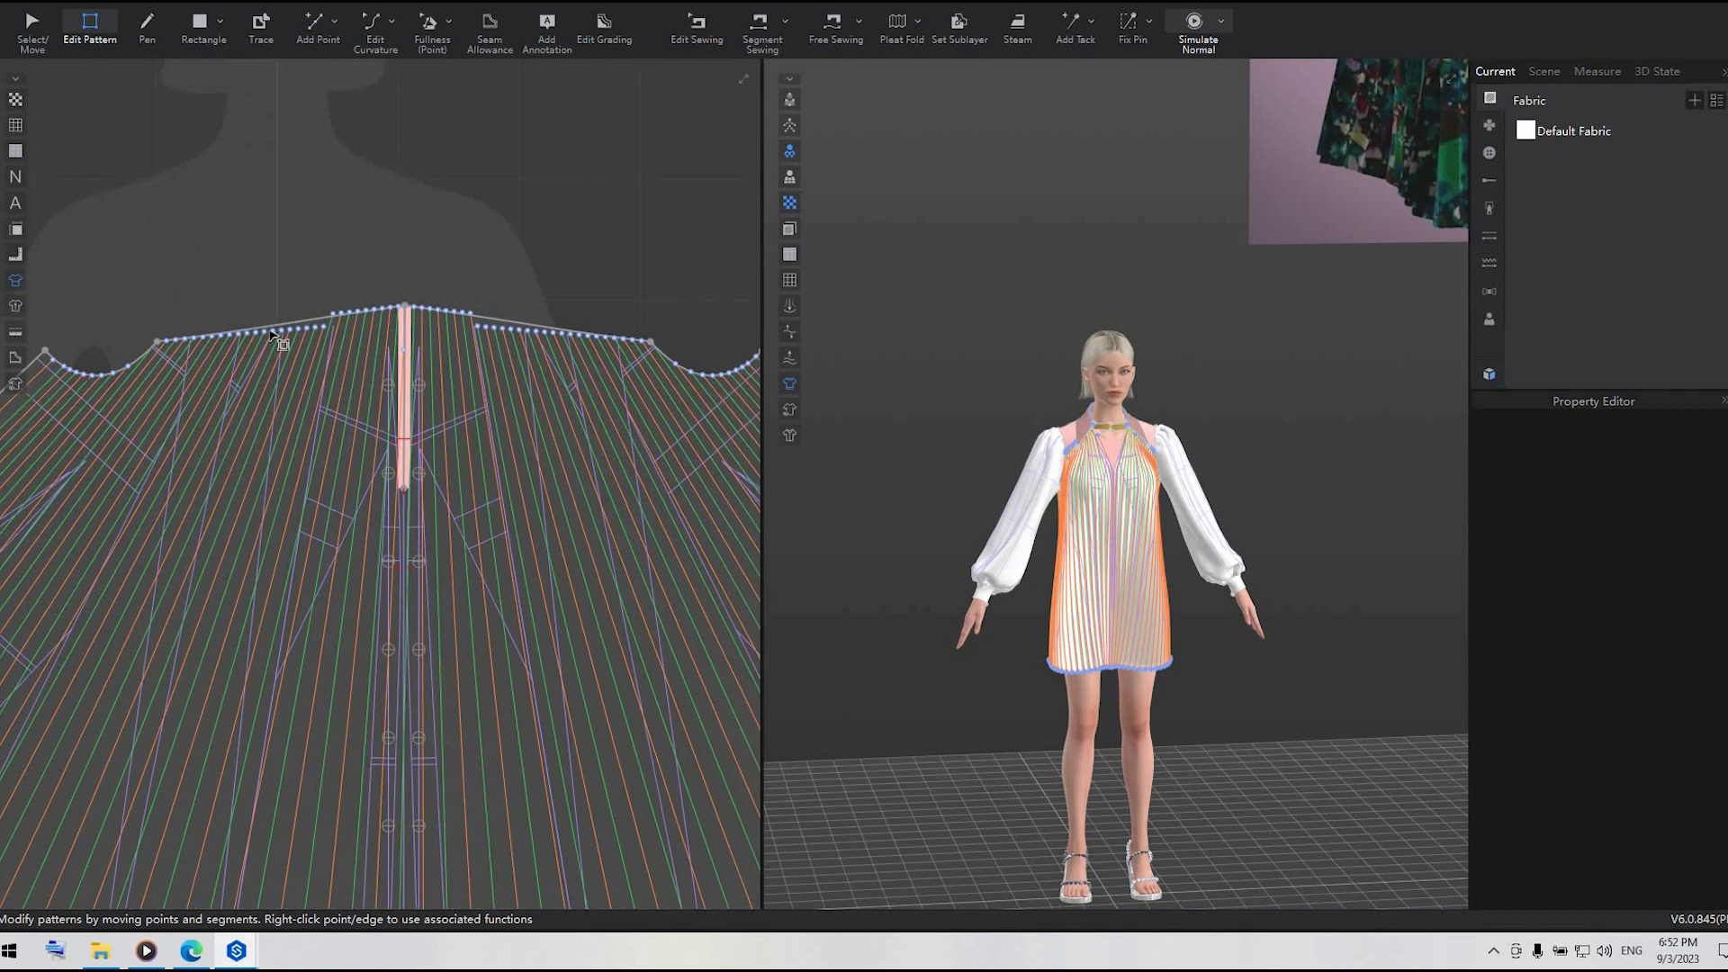
pyautogui.moveTo(151, 274); pyautogui.dragTo(662, 387)
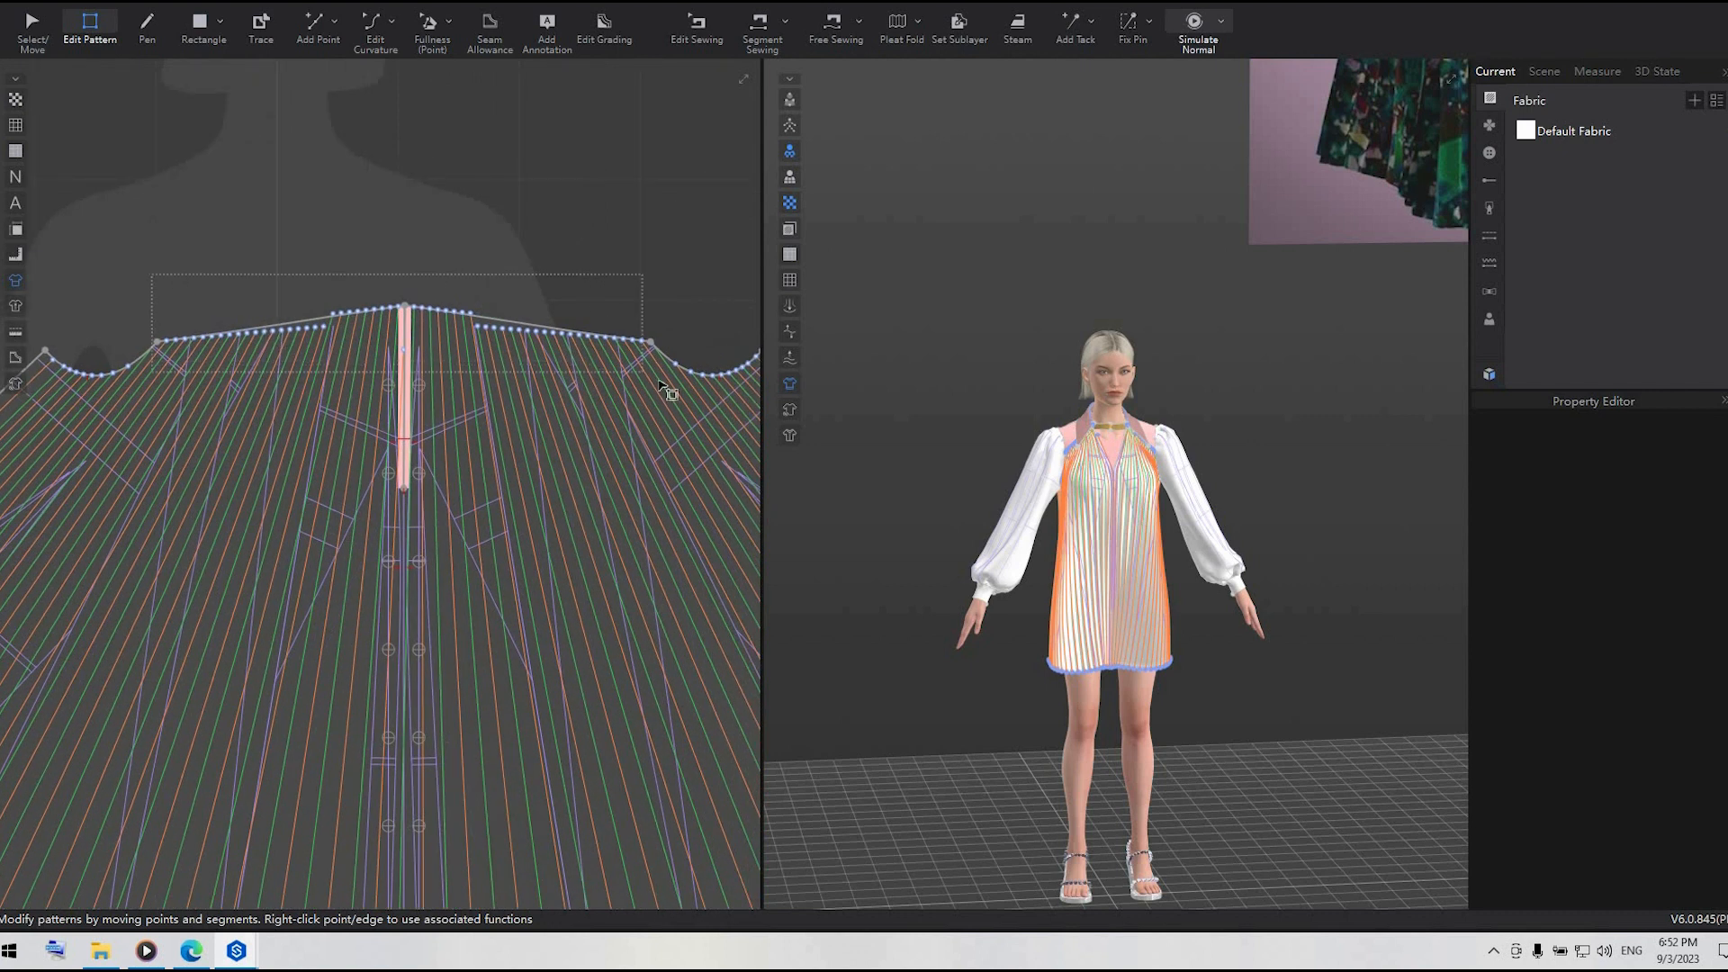
pyautogui.moveTo(532, 341); pyautogui.dragTo(533, 337)
pyautogui.rightClick(531, 333)
pyautogui.moveTo(621, 414)
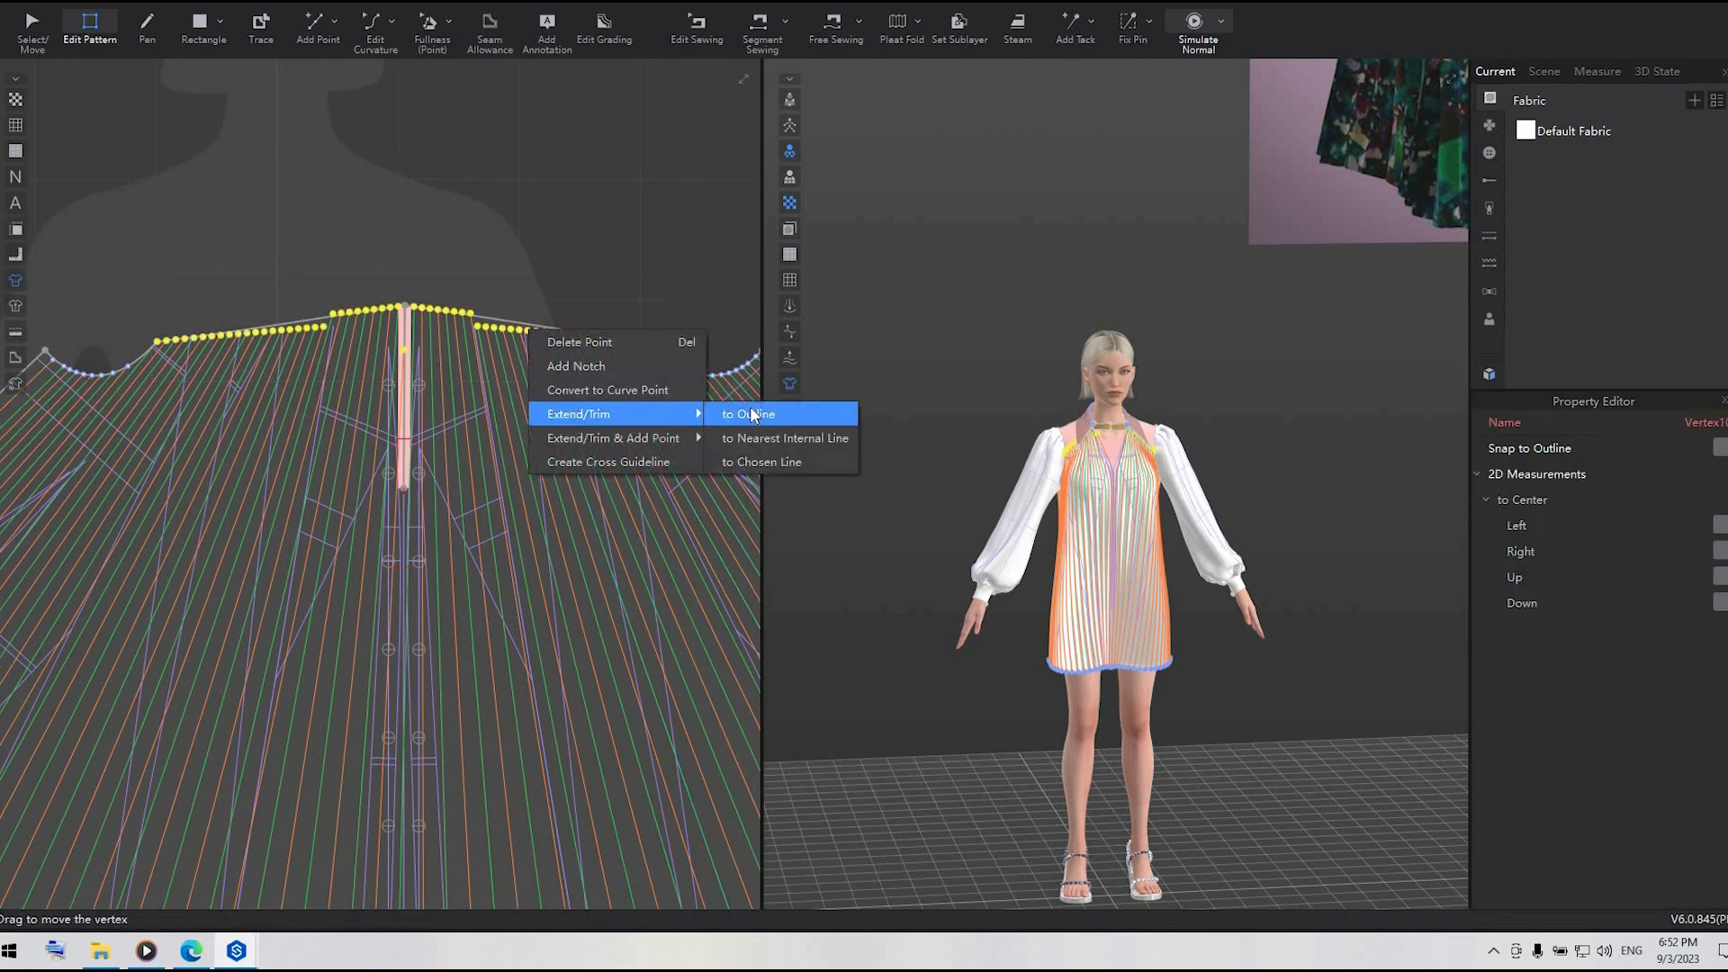
pyautogui.click(752, 413)
pyautogui.click(1353, 609)
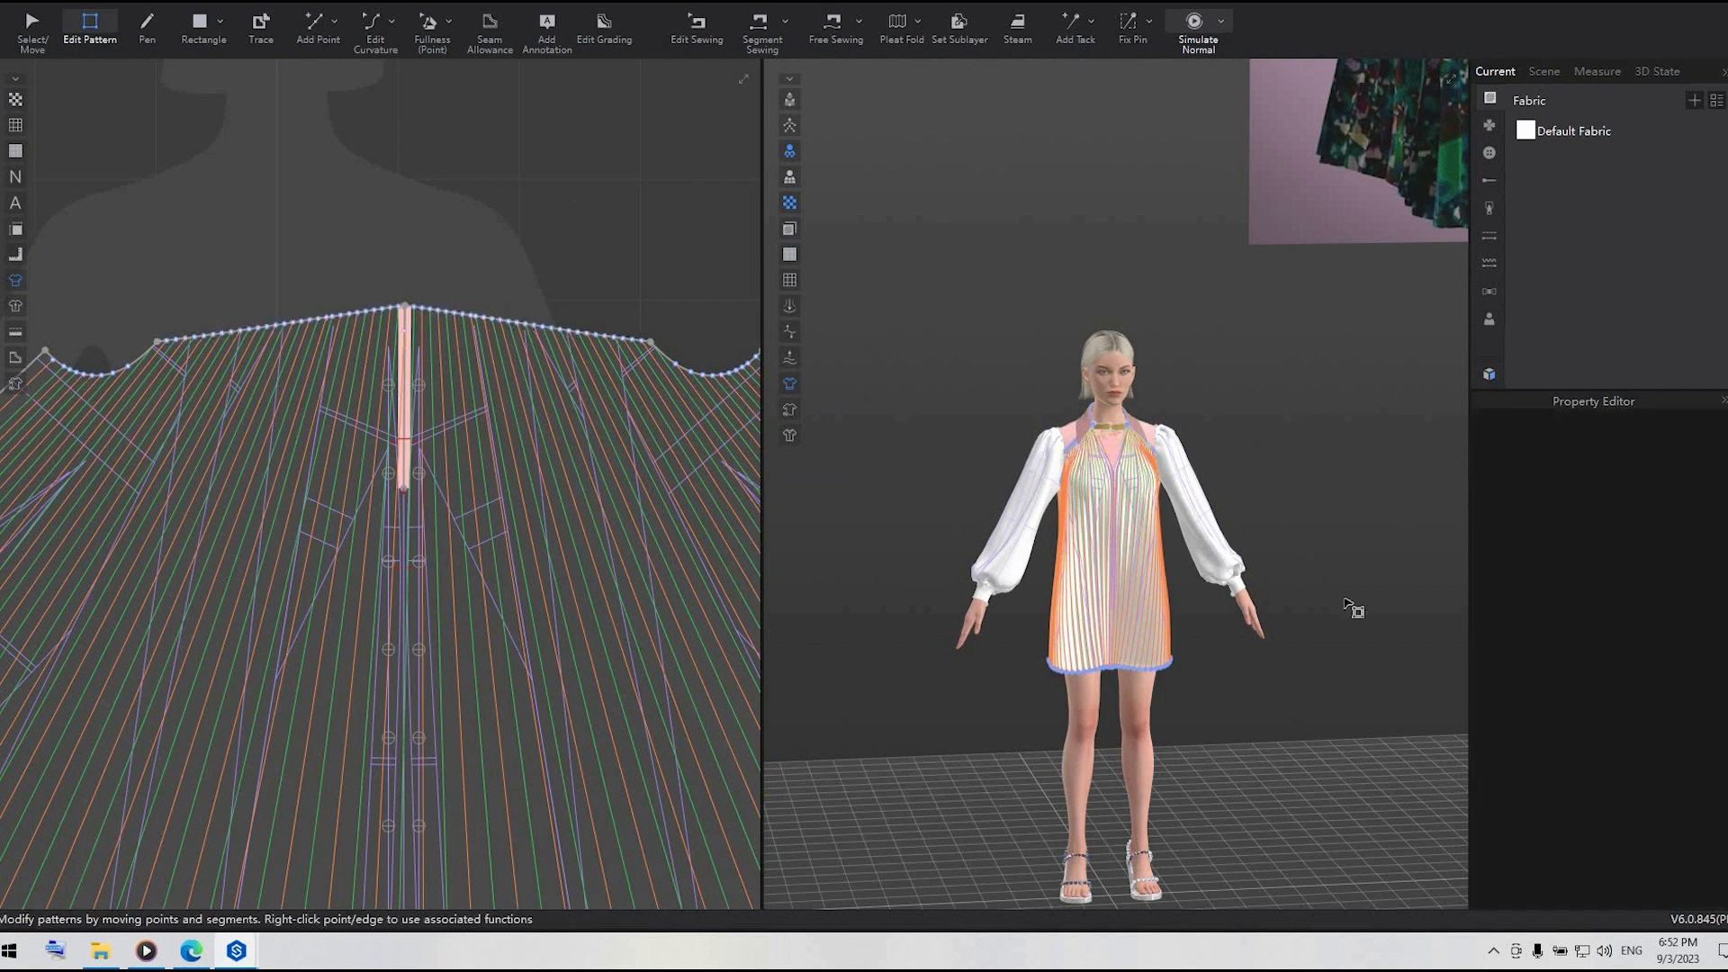
# - Simulate the garment with the reshaped front neckline, tug the front hem, and check the drape from the side
pyautogui.press('space')
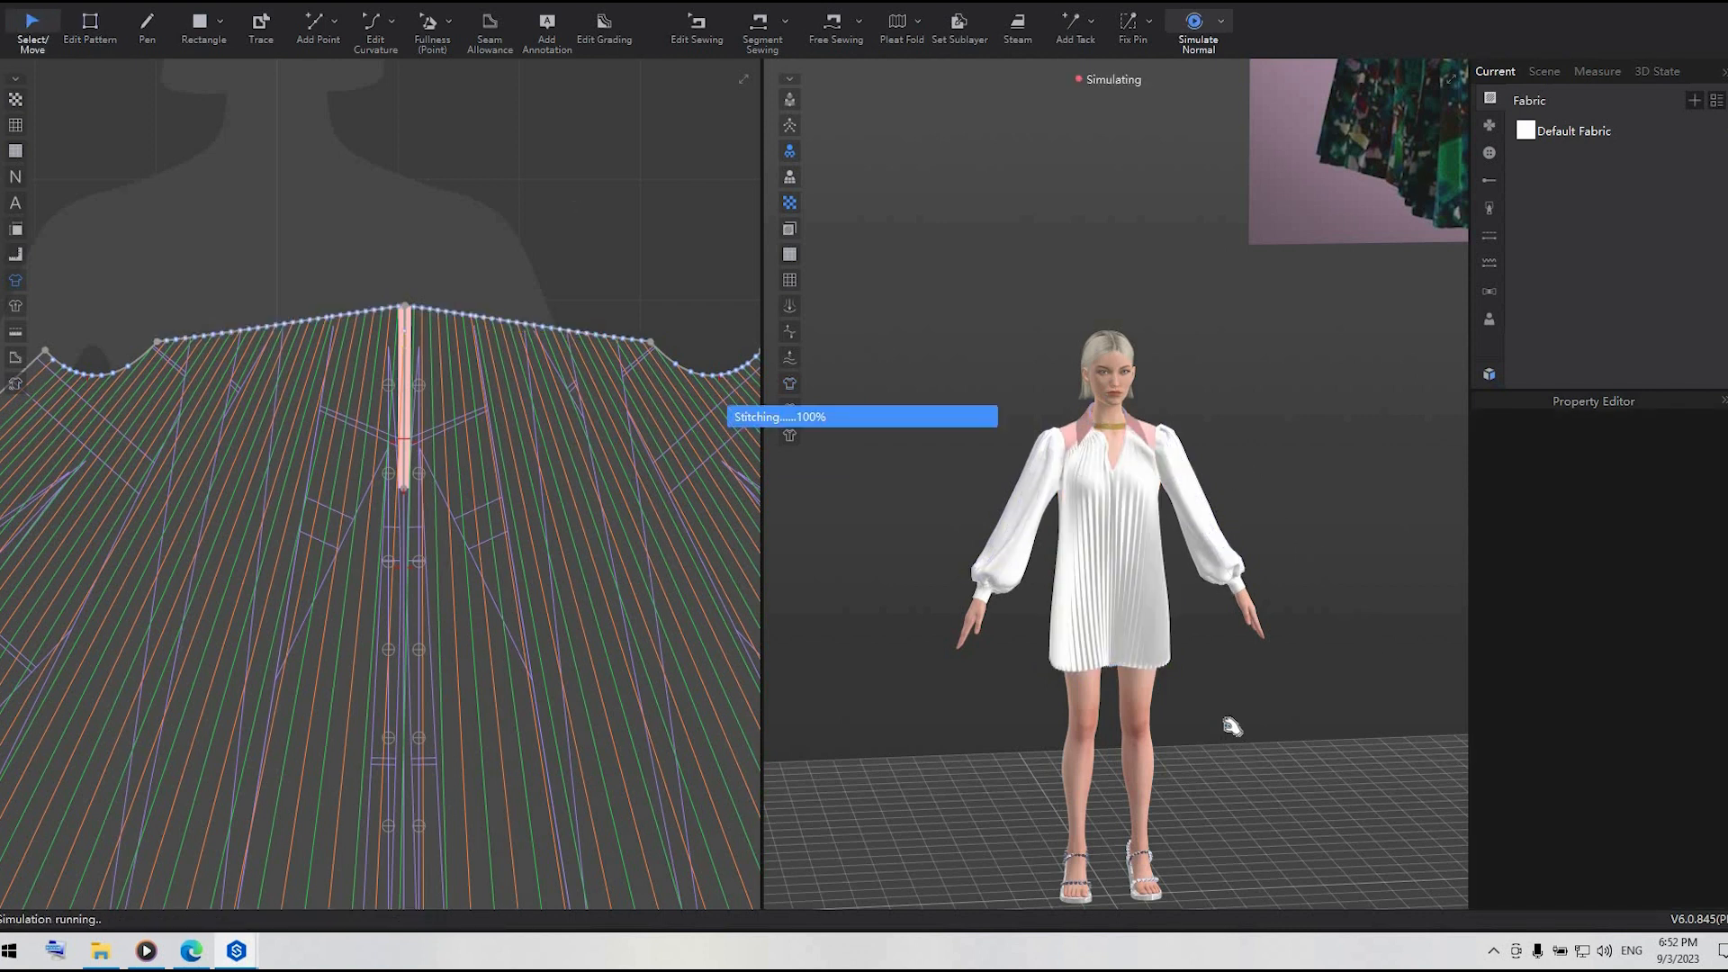
pyautogui.click(1123, 669)
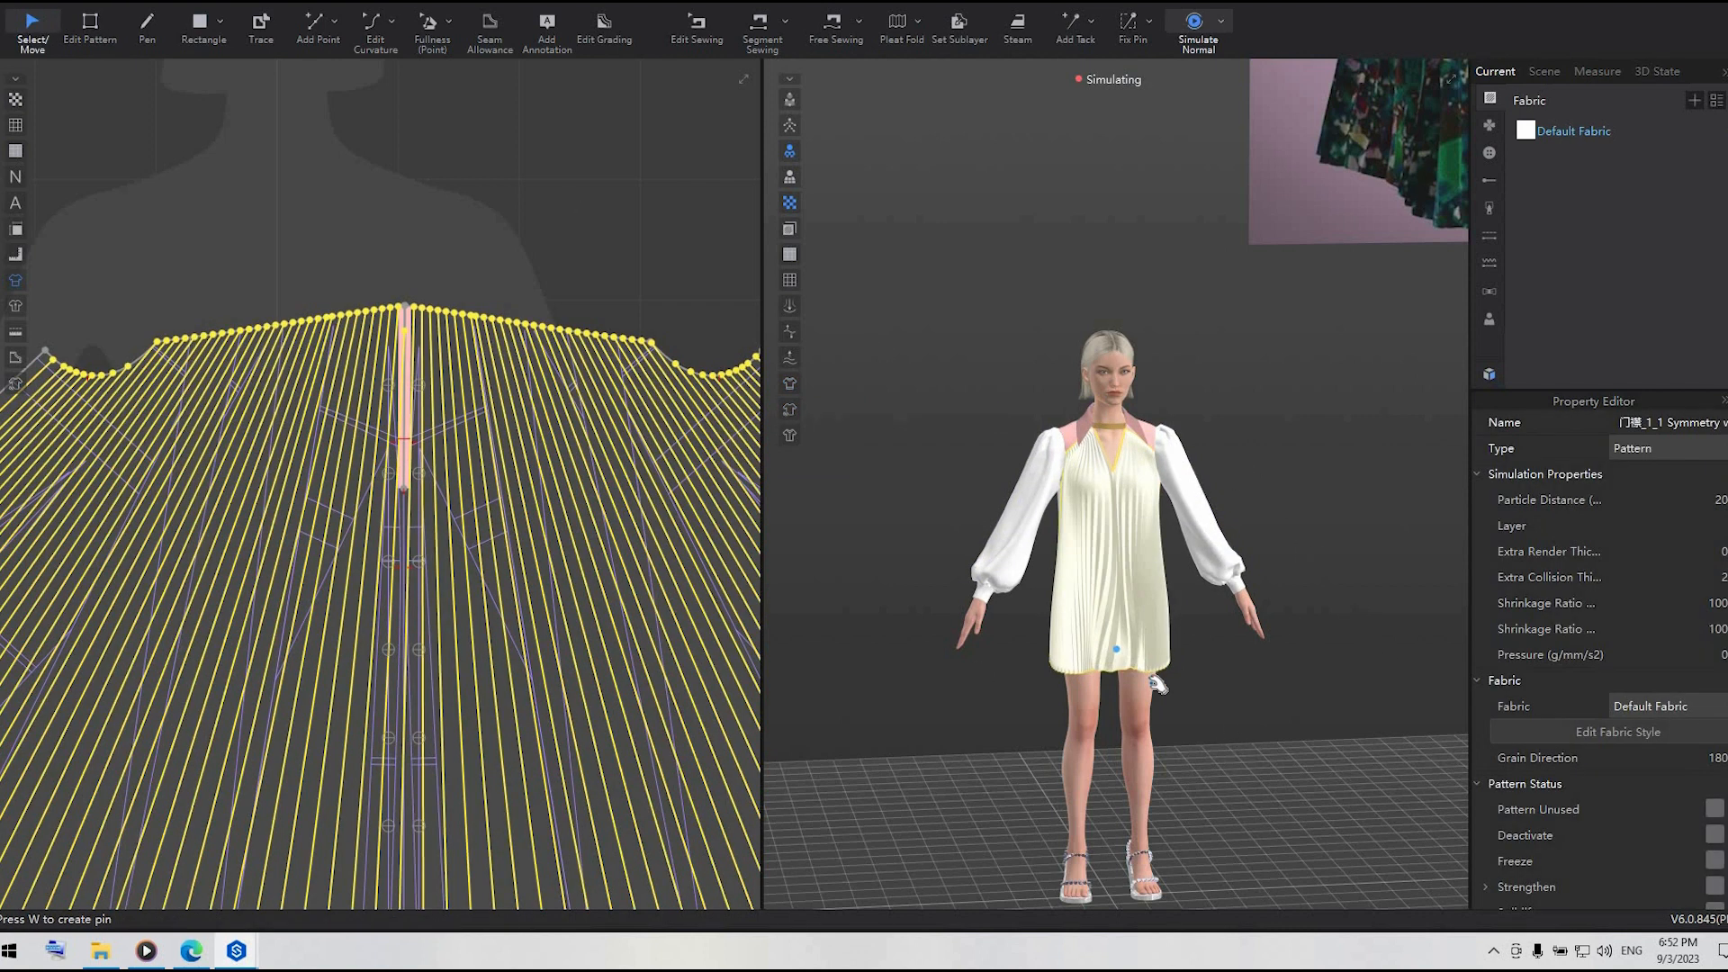
pyautogui.rightClick(1199, 693)
pyautogui.click(1230, 404)
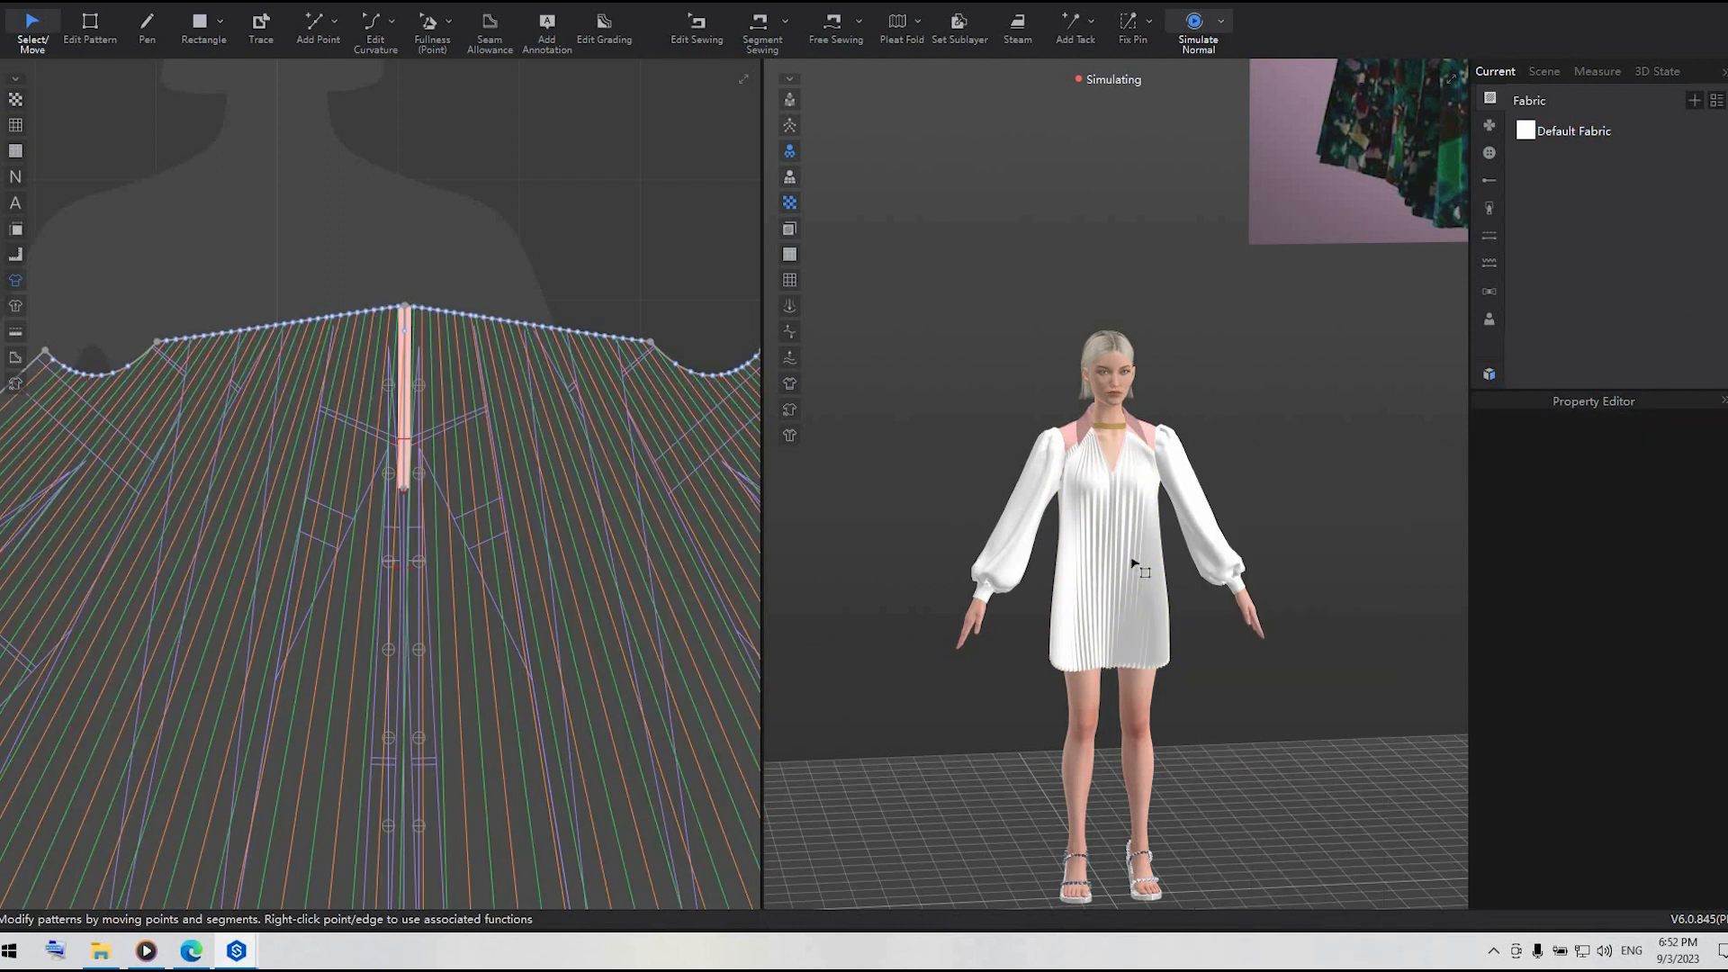
pyautogui.press('space')
pyautogui.press('space')
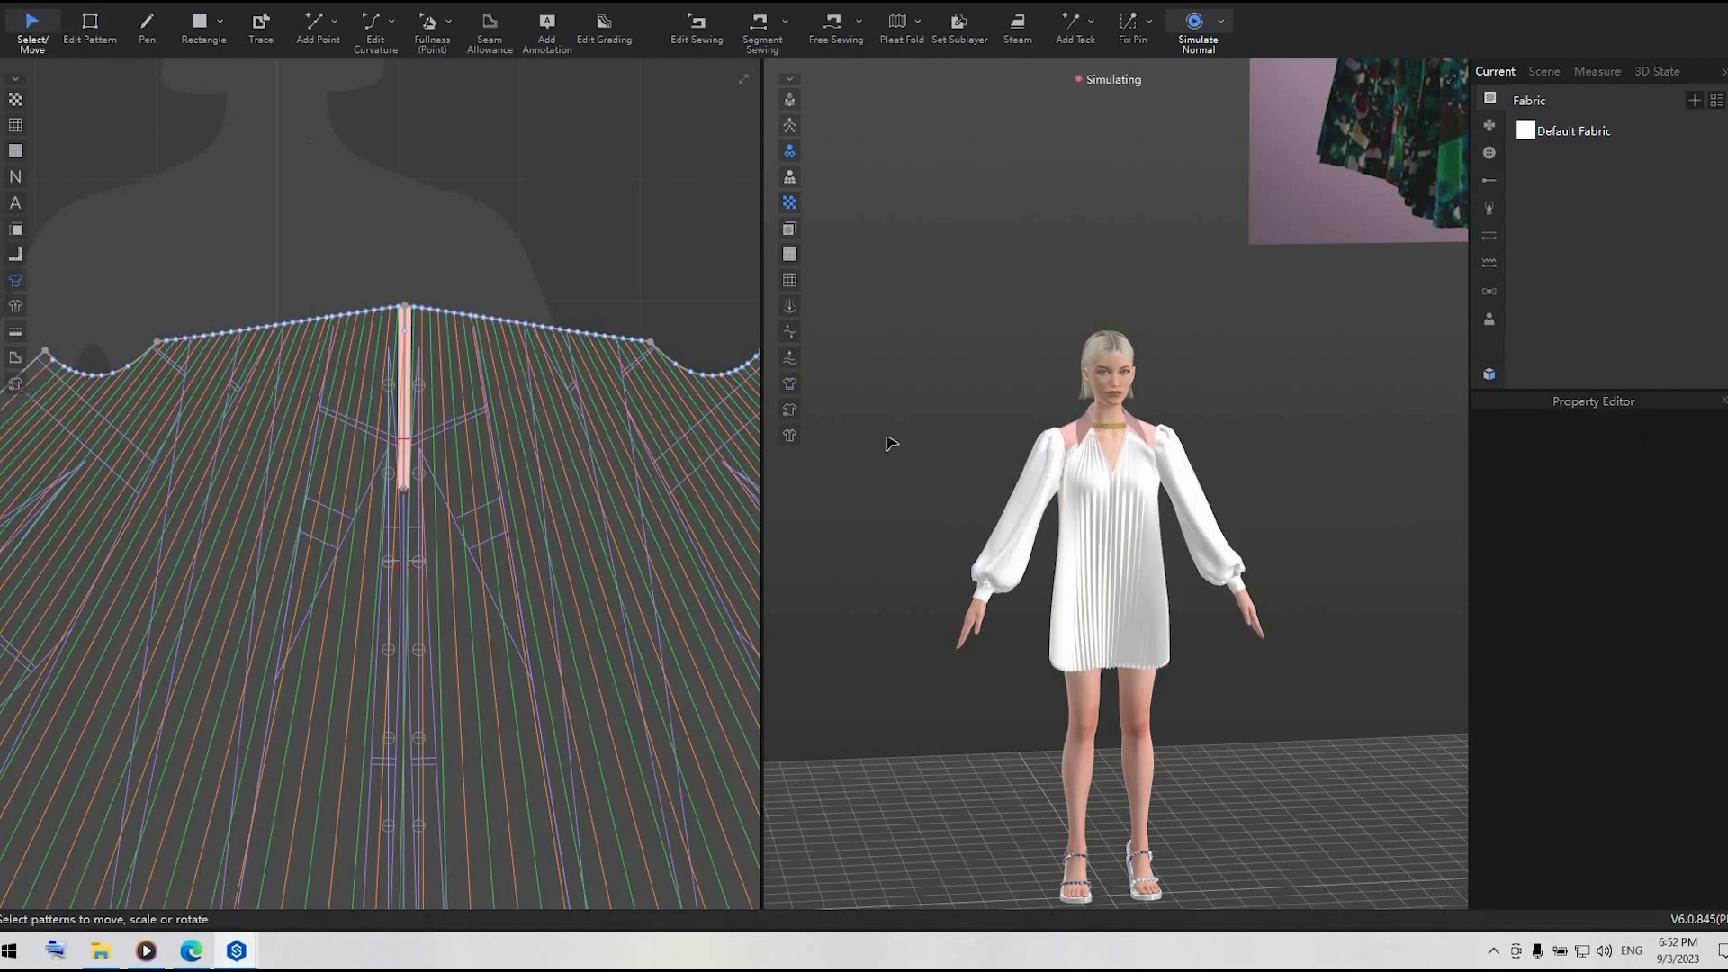
pyautogui.click(1140, 655)
pyautogui.press('space')
pyautogui.moveTo(1316, 674)
pyautogui.mouseDown(button='right')
pyautogui.moveTo(1367, 660)
pyautogui.moveTo(1331, 679)
pyautogui.mouseUp(button='right')
pyautogui.press('space')
pyautogui.press('space')
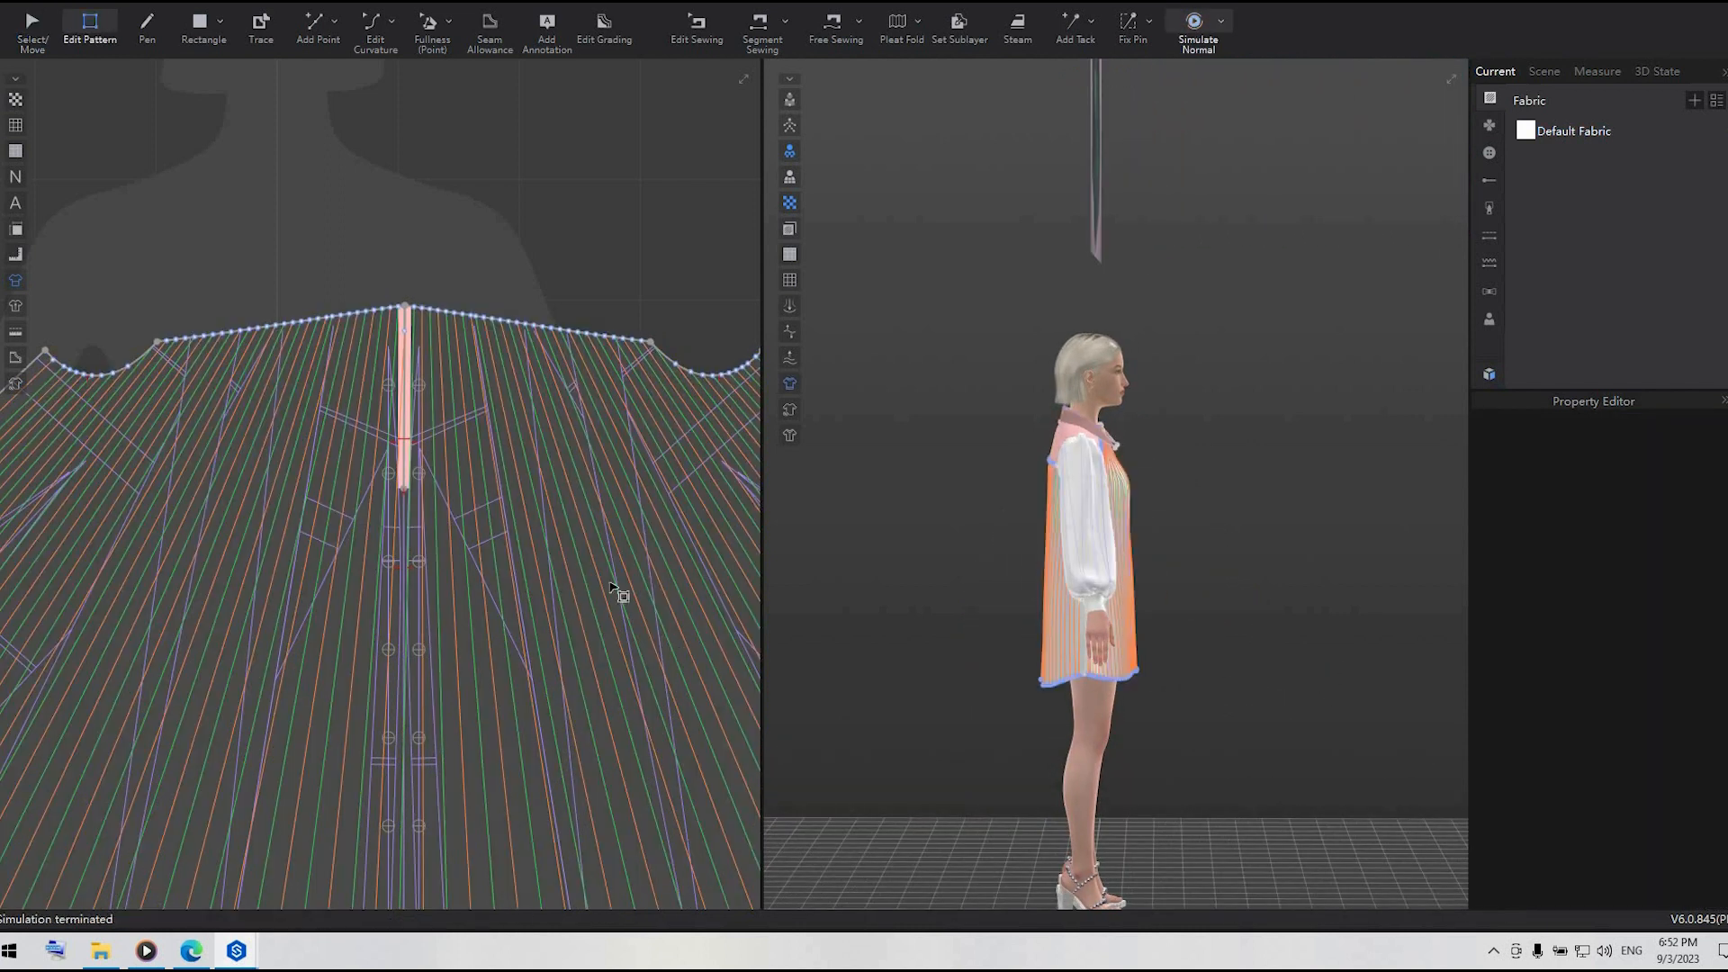
# - Unlock all pattern outlines so the back panel can be edited
pyautogui.scroll(-10, 621, 594)
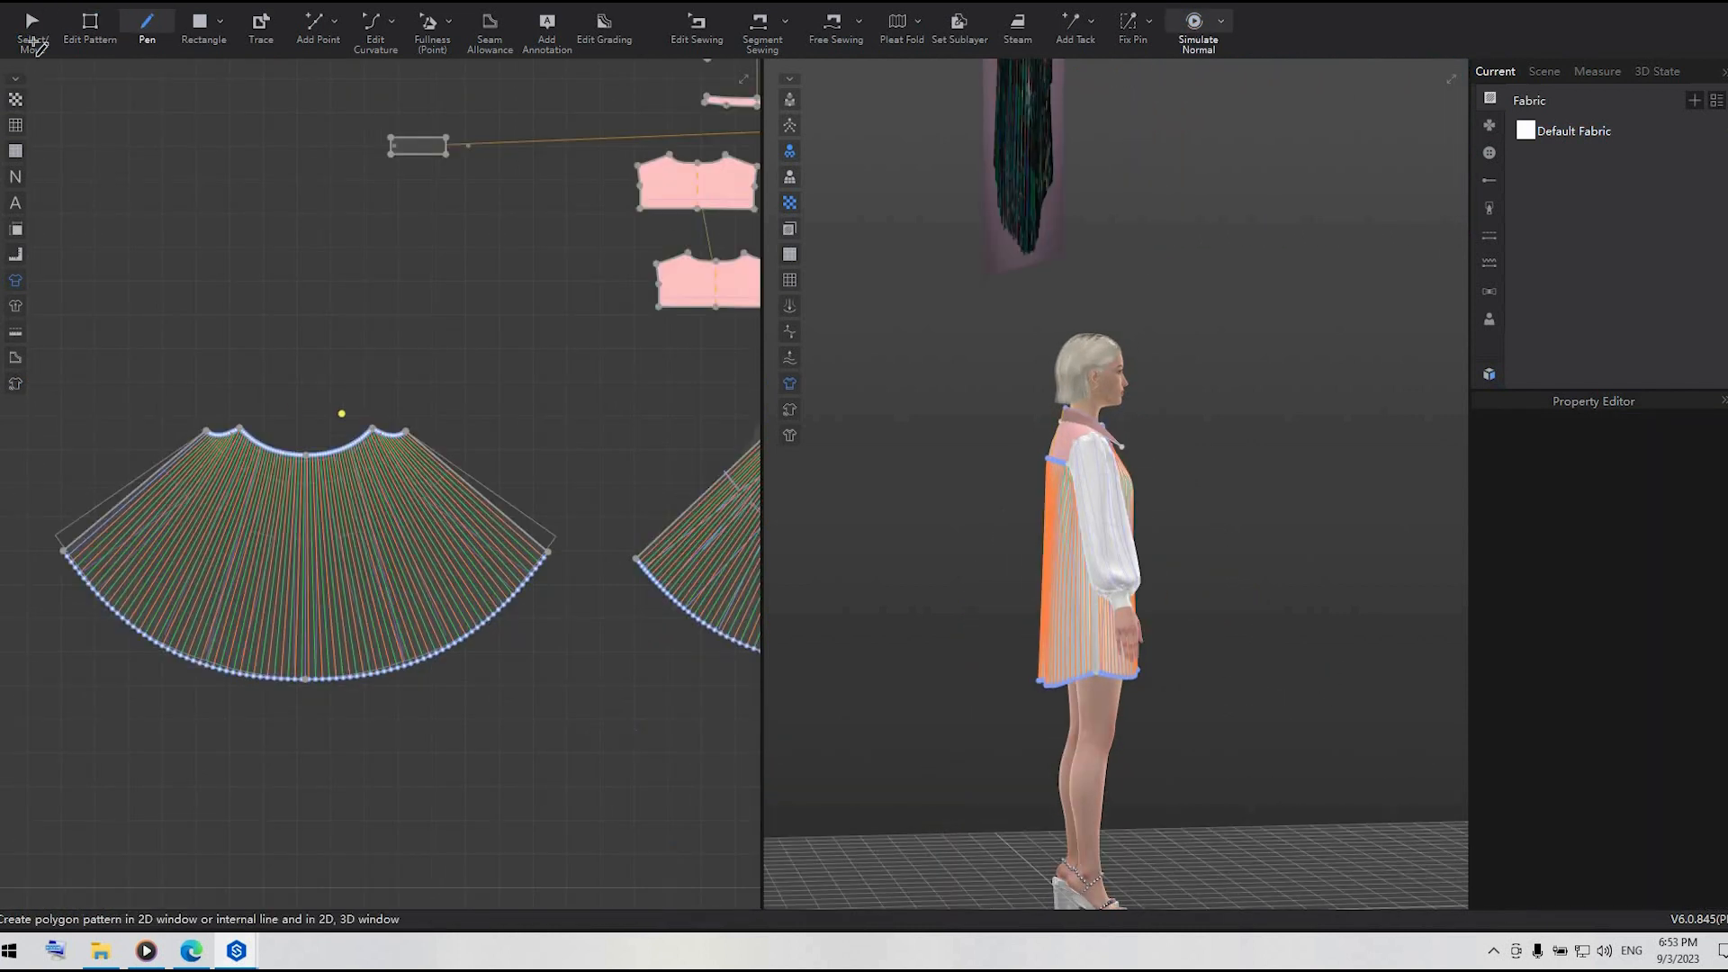
pyautogui.click(34, 36)
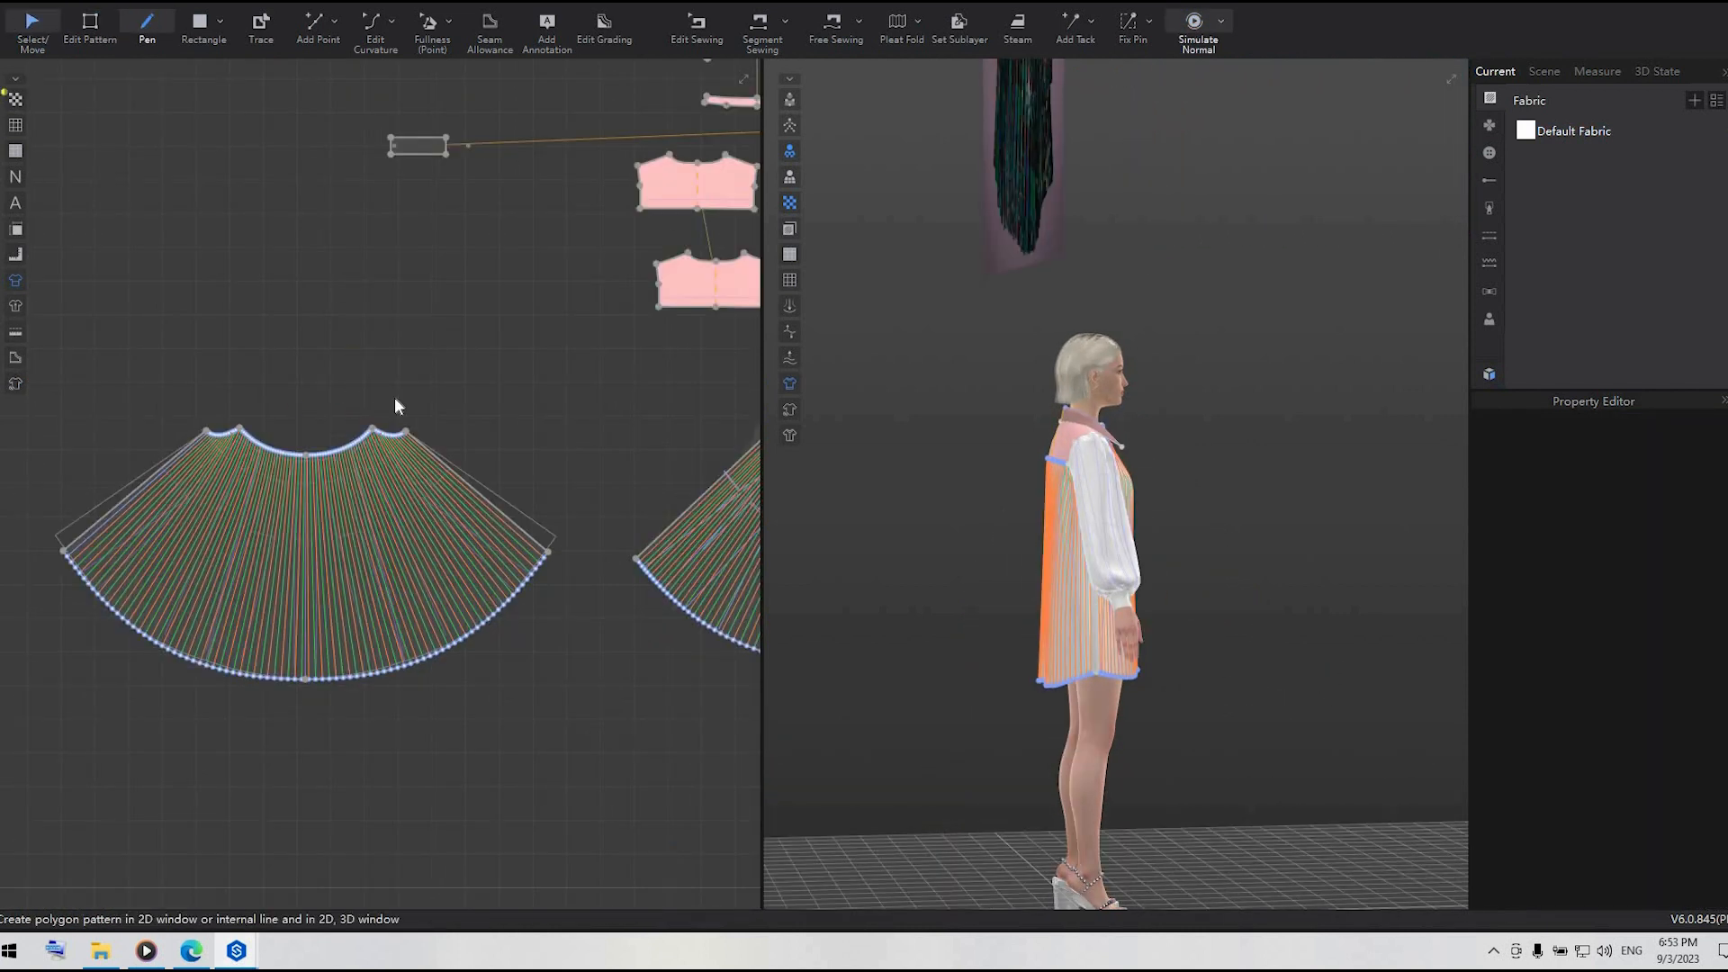
pyautogui.rightClick(386, 345)
pyautogui.click(555, 464)
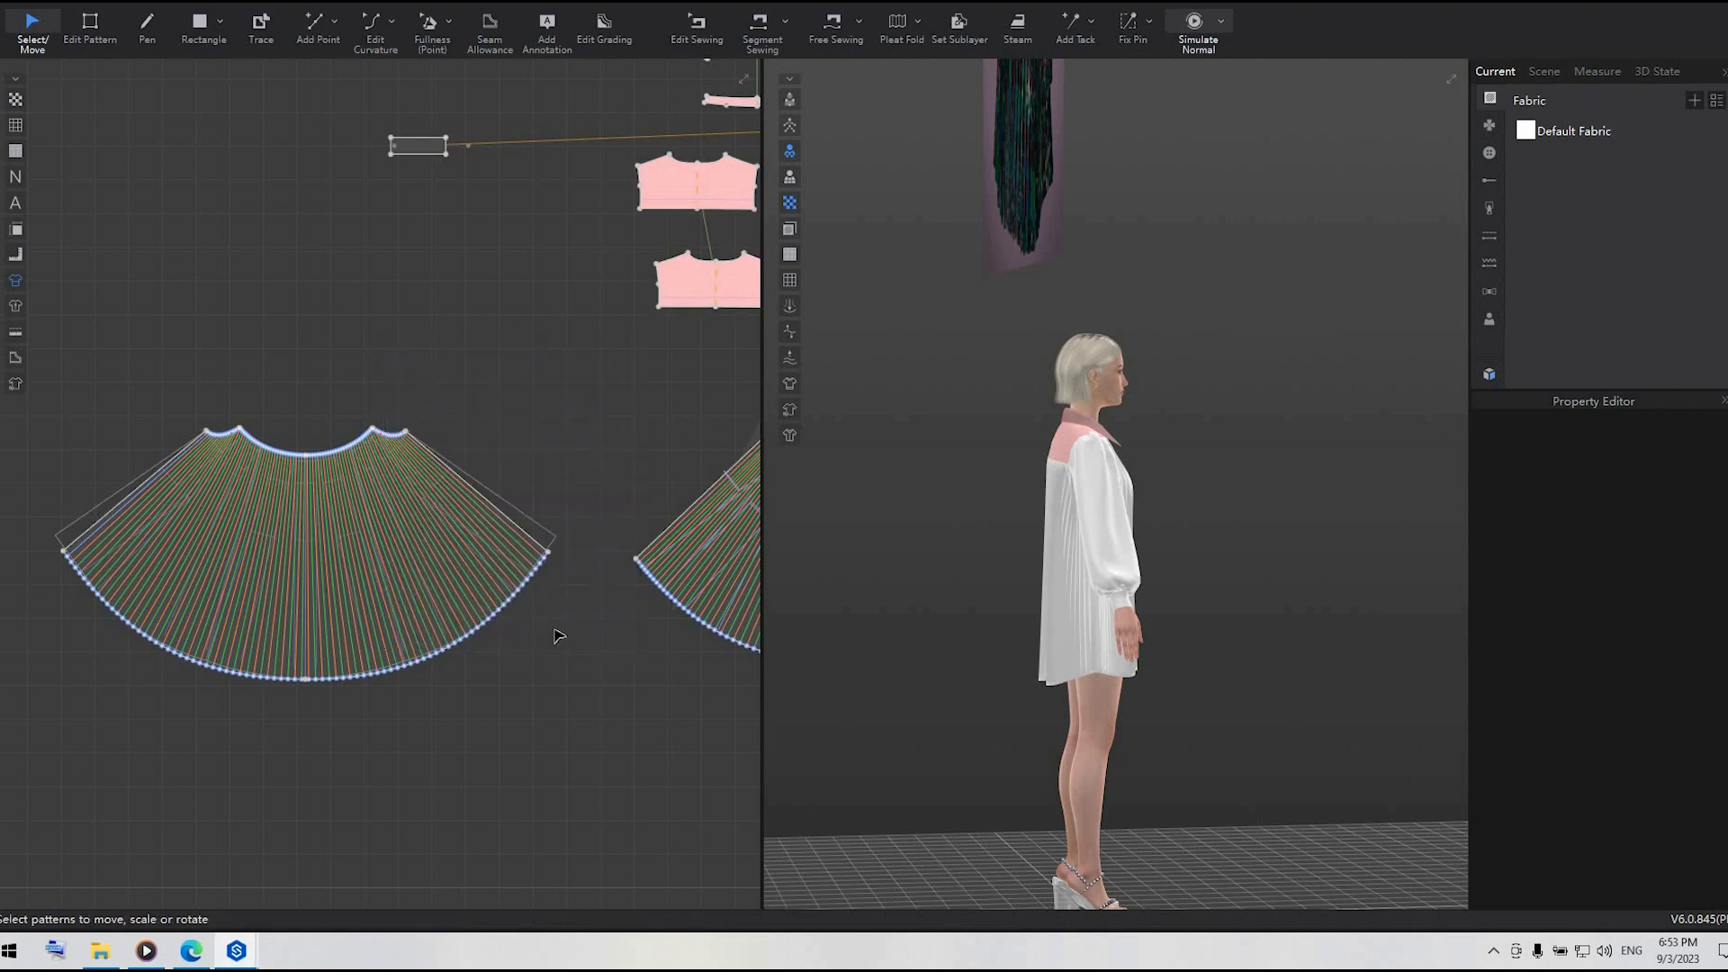
# - Draw an internal line about 143 cm long between the back panel's two hem corners and curve it down toward the hem
pyautogui.click(147, 29)
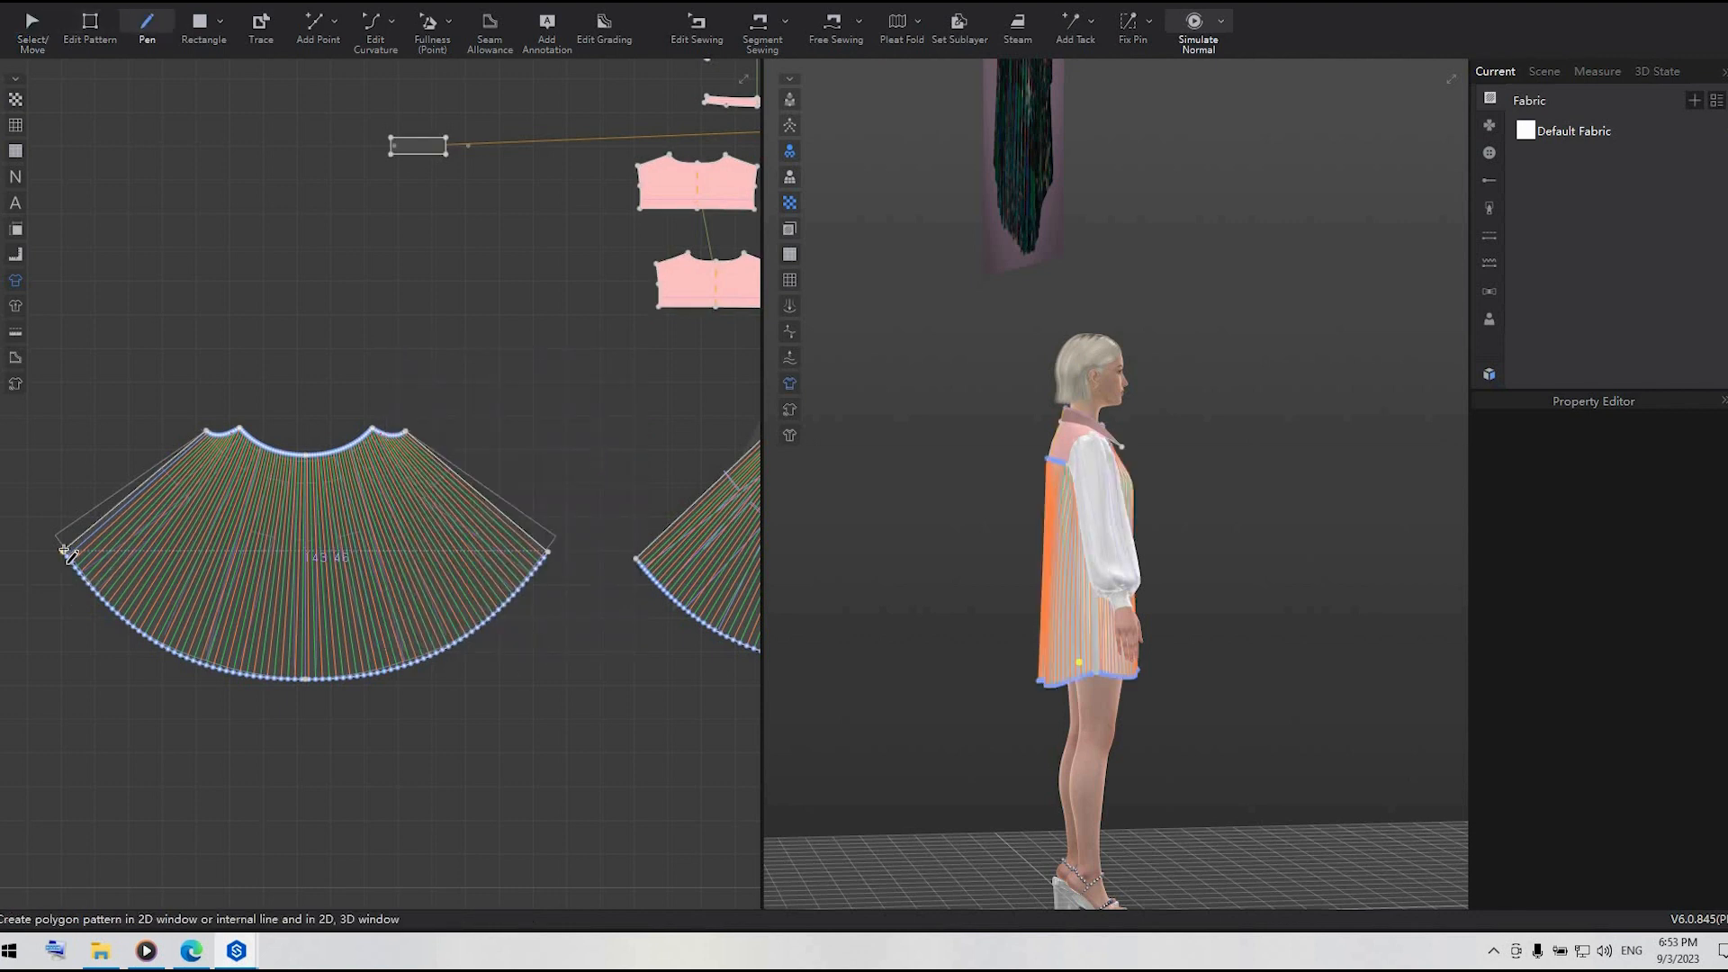
pyautogui.click(65, 551)
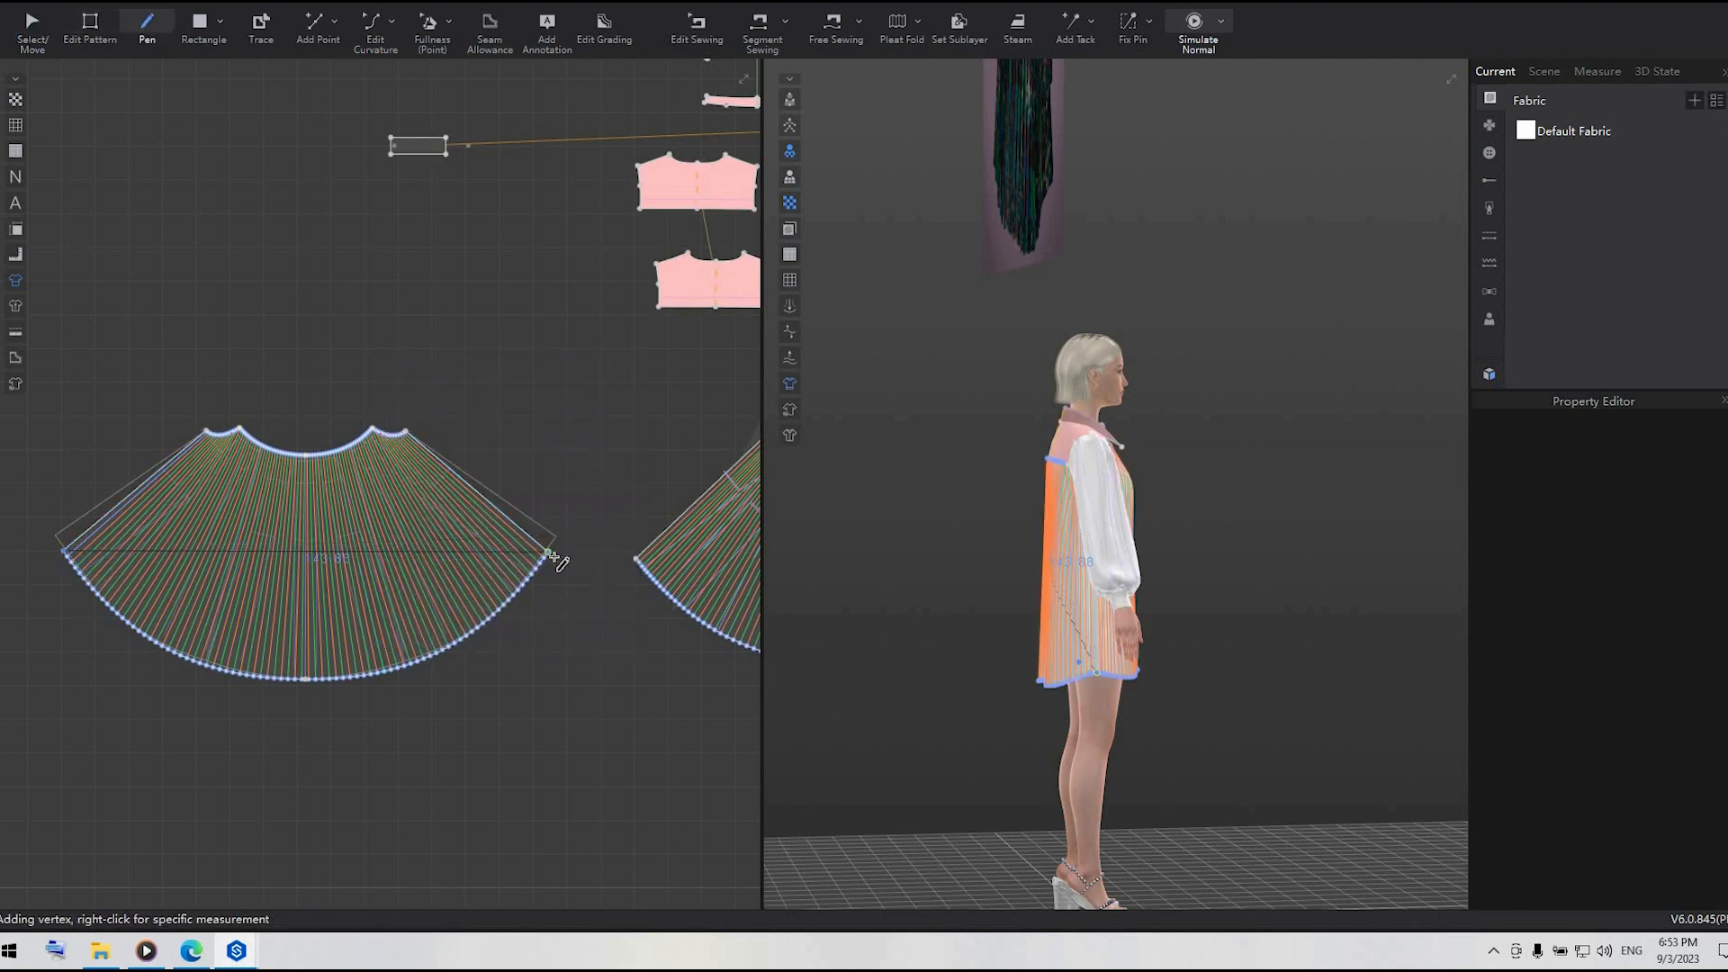
pyautogui.click(549, 553)
pyautogui.moveTo(1097, 726); pyautogui.dragTo(1210, 714, button='right')
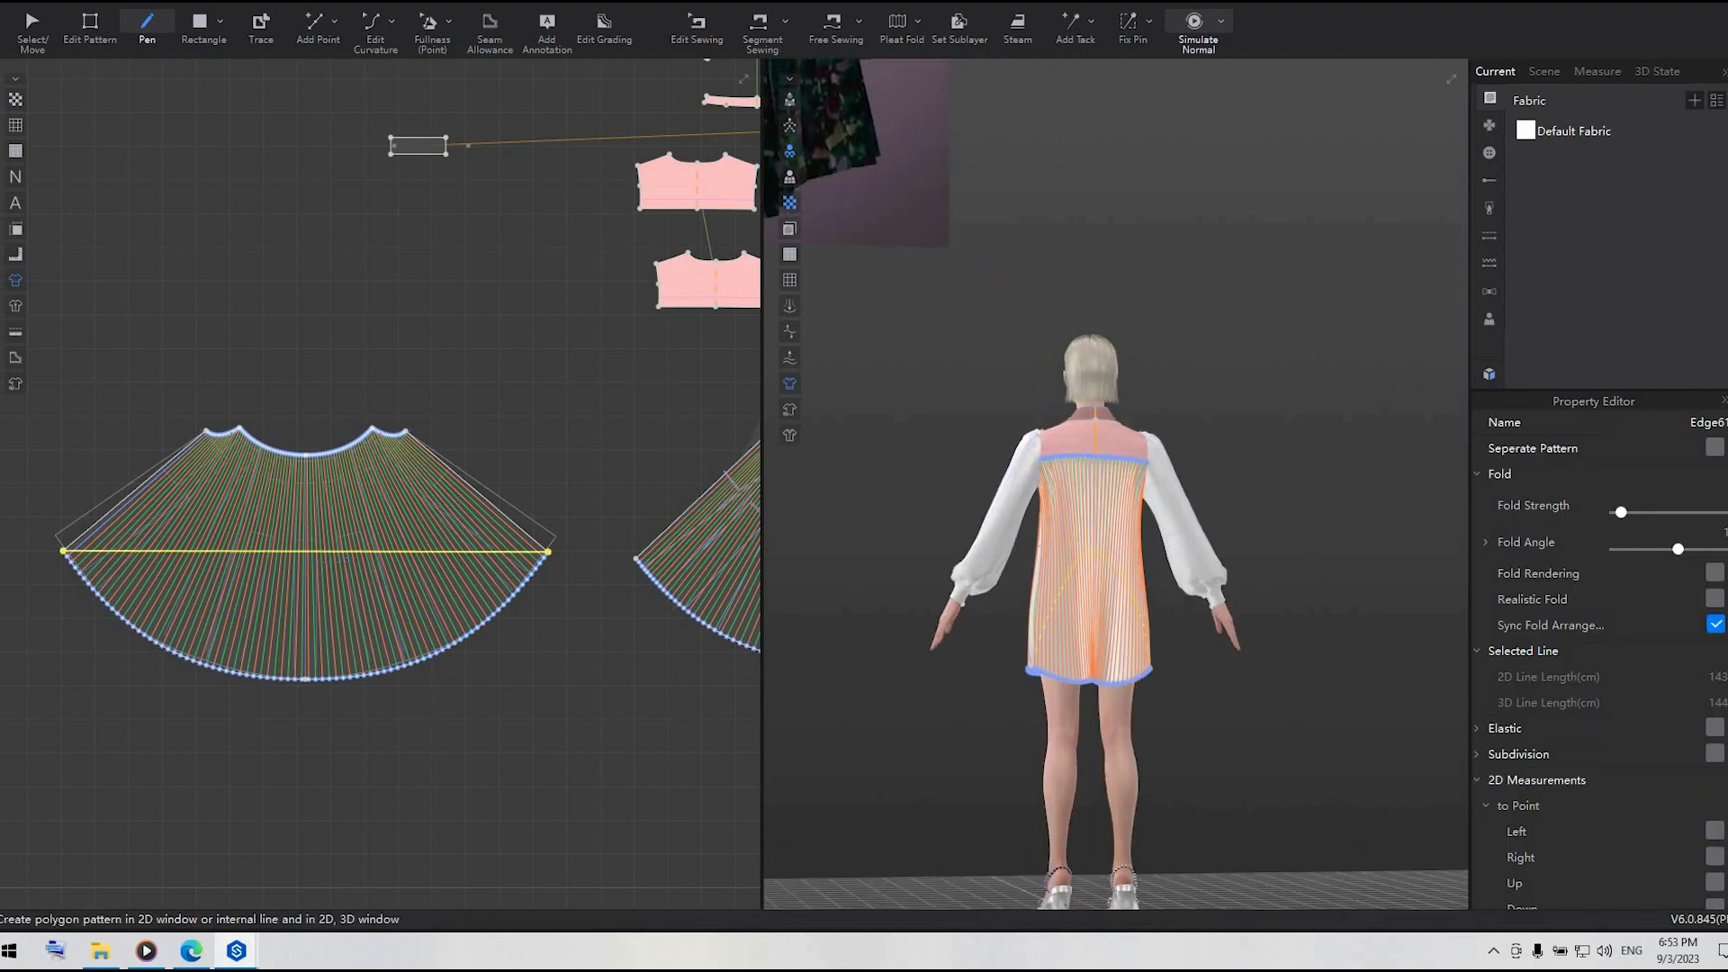
pyautogui.click(375, 27)
pyautogui.moveTo(331, 554); pyautogui.dragTo(326, 705)
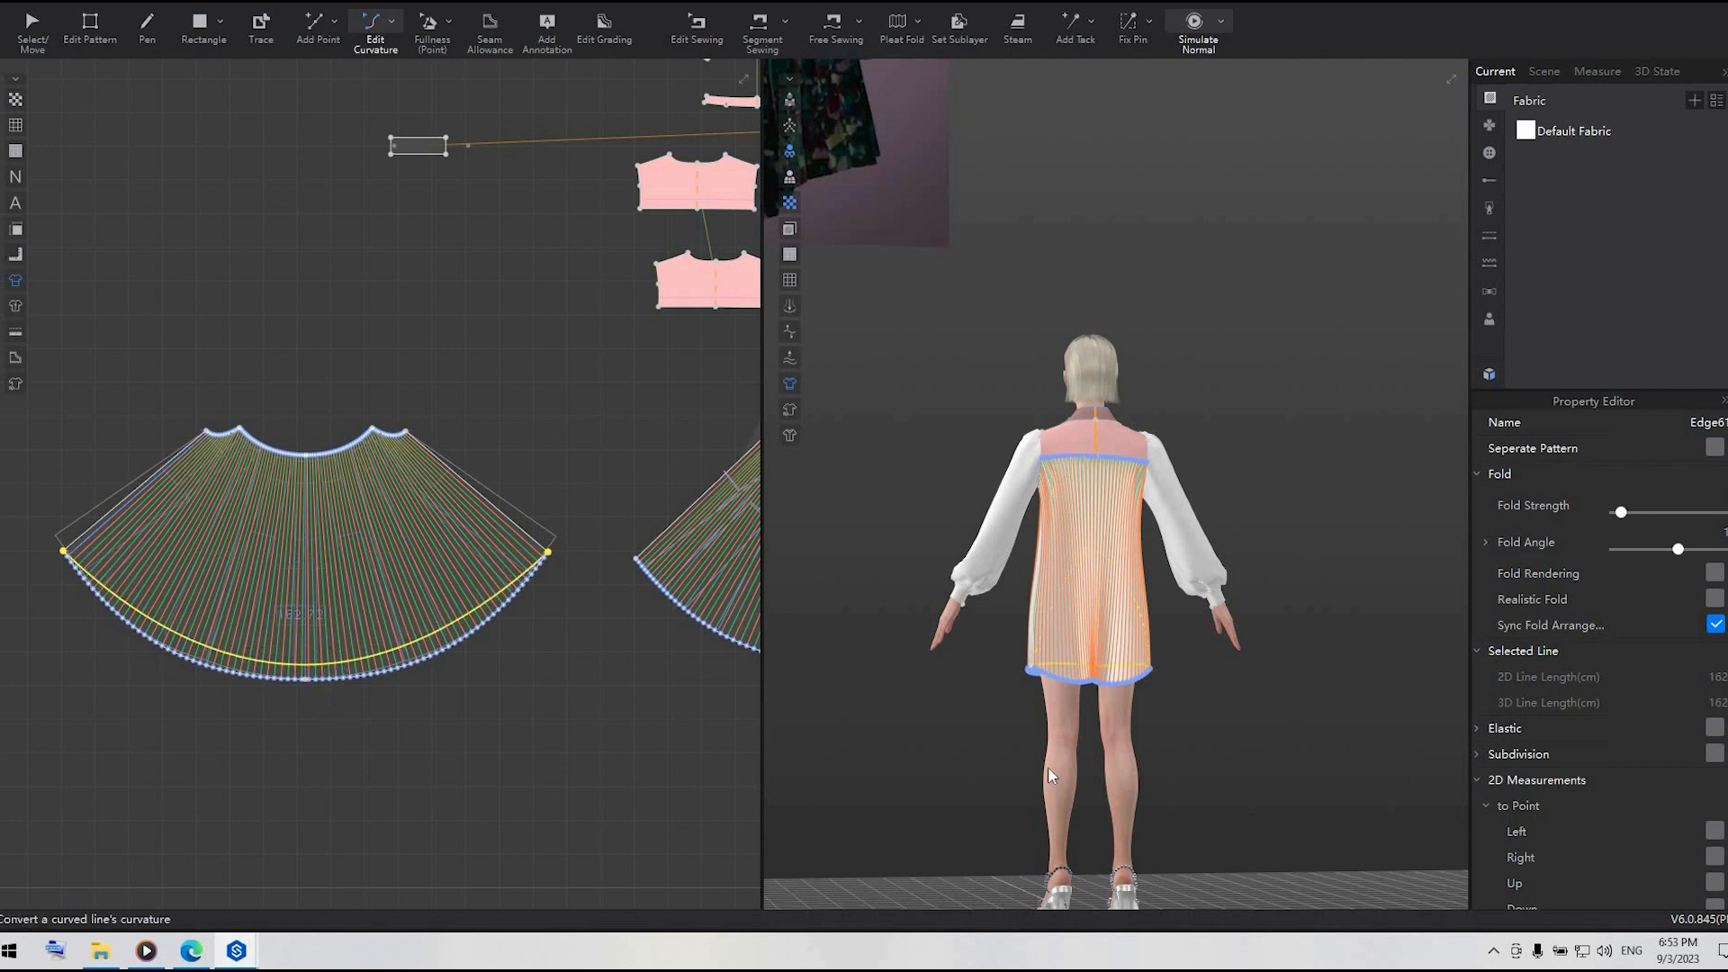
# - Curve the back panel's internal line further down toward the hem, to a length of about 164 cm
pyautogui.moveTo(1143, 776)
pyautogui.mouseDown(button='right')
pyautogui.moveTo(1197, 775)
pyautogui.moveTo(1168, 776)
pyautogui.mouseUp(button='right')
pyautogui.scroll(2, 518, 722)
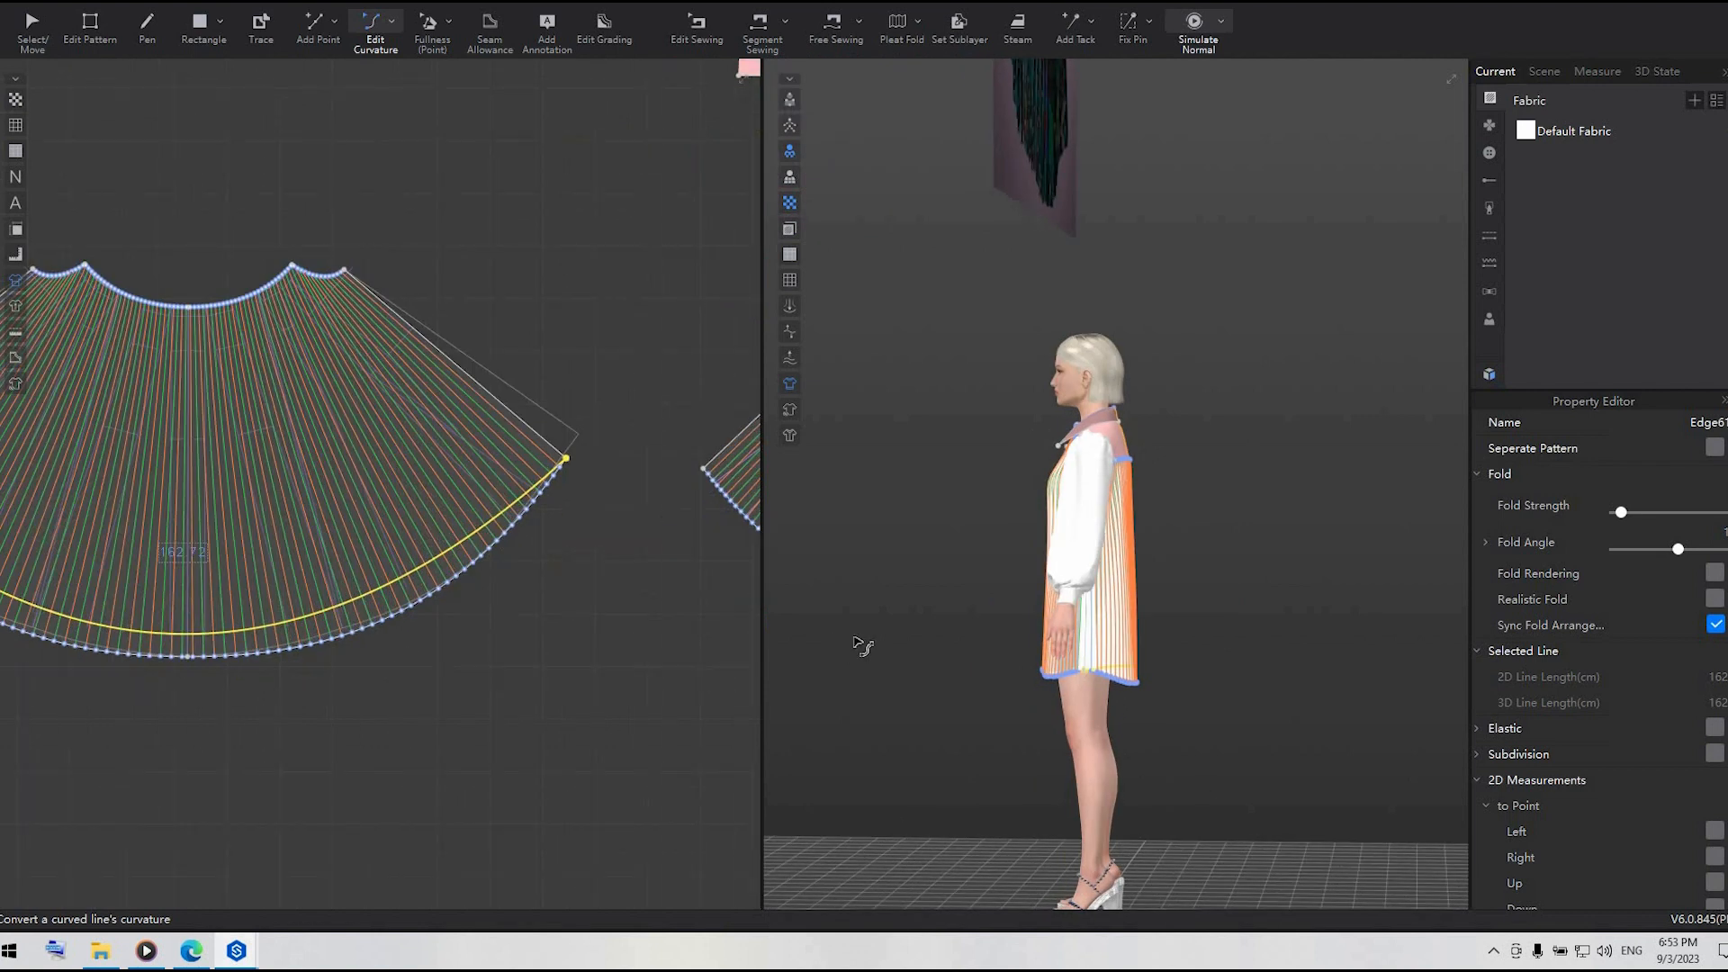
pyautogui.scroll(-3, 687, 665)
pyautogui.click(558, 563)
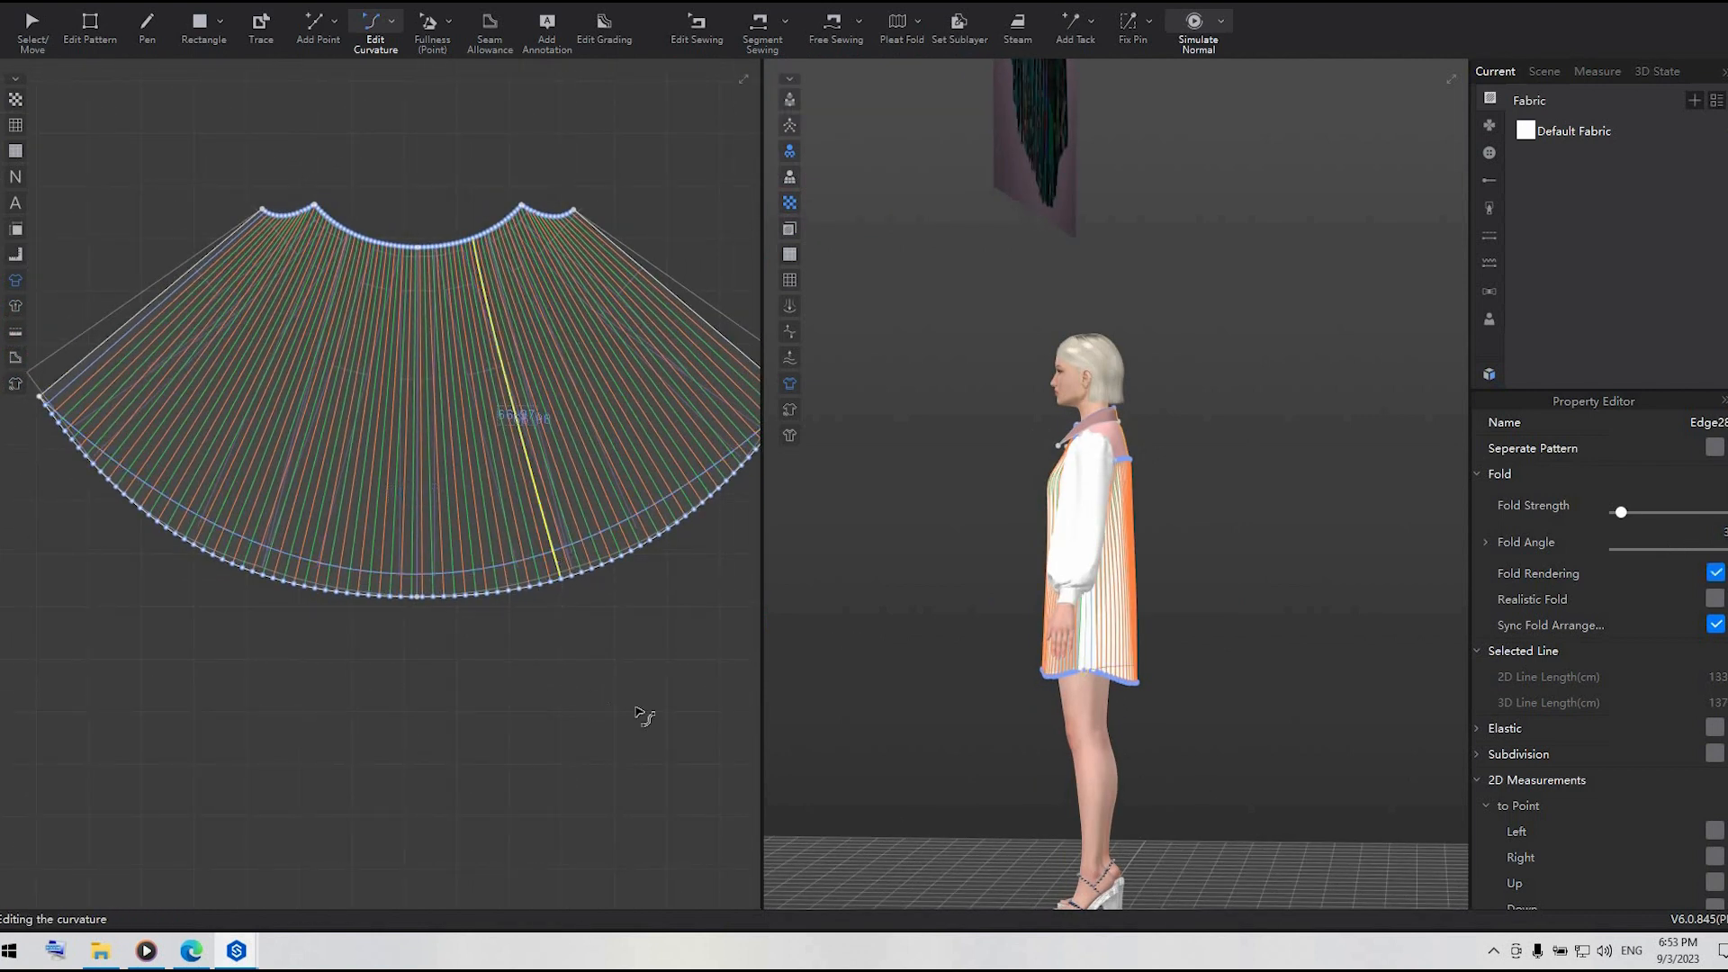
pyautogui.click(558, 561)
pyautogui.click(551, 561)
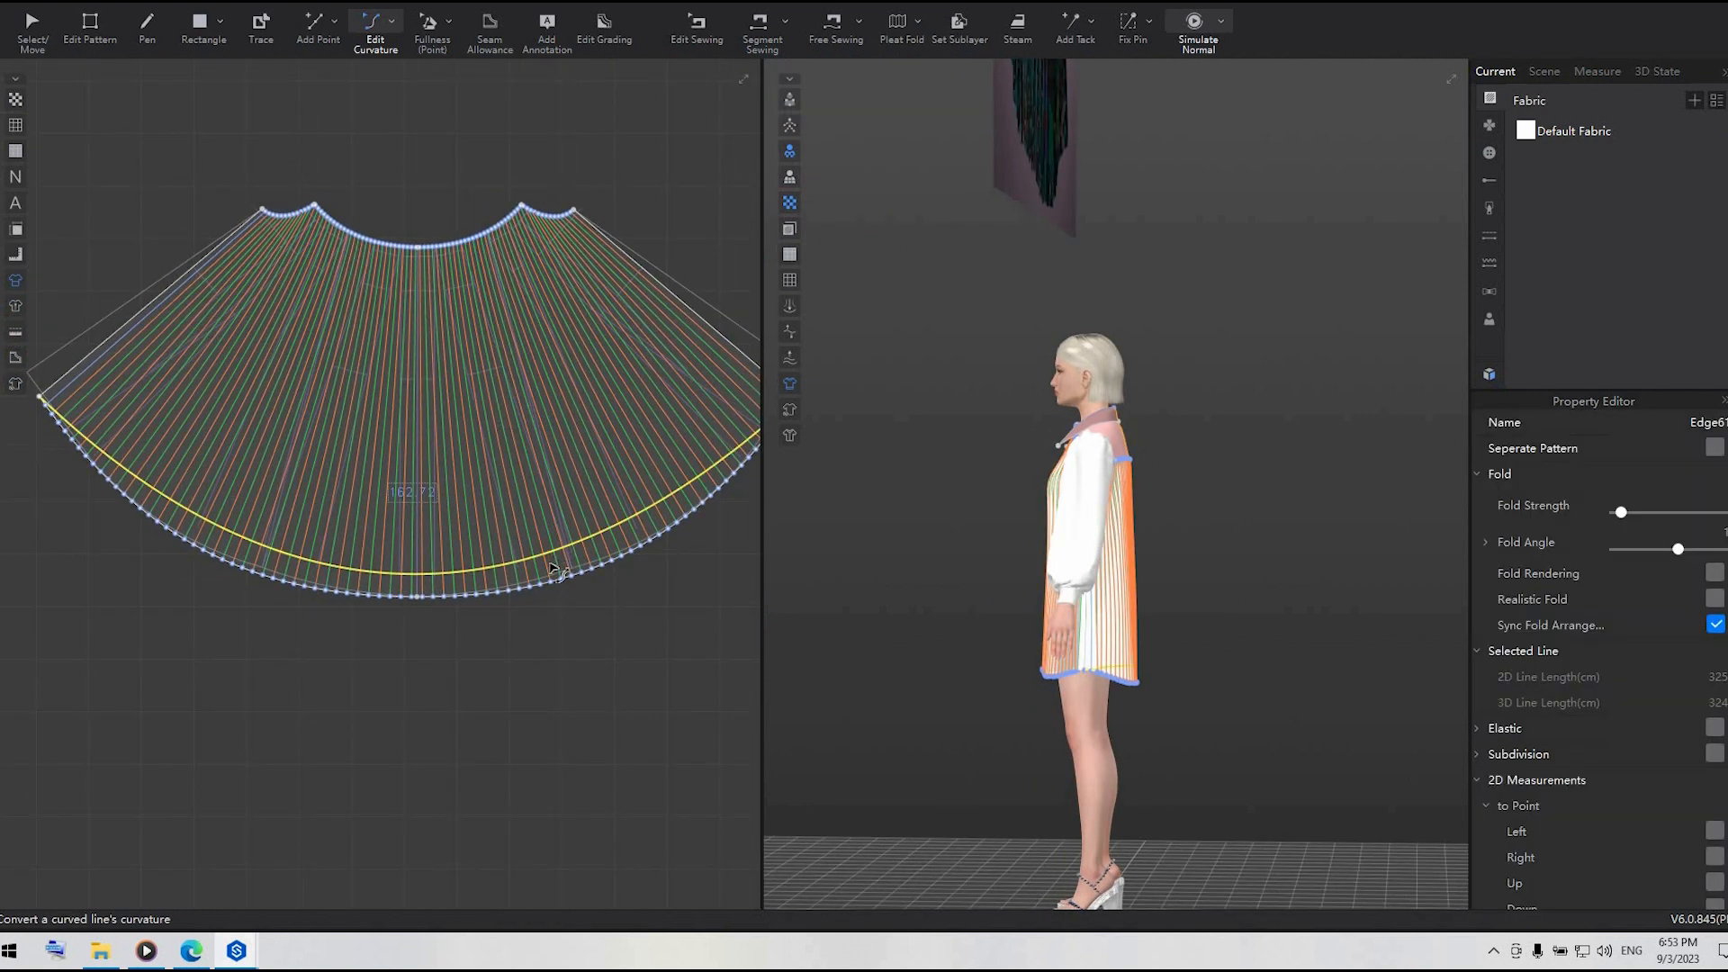
pyautogui.moveTo(551, 563); pyautogui.dragTo(557, 571)
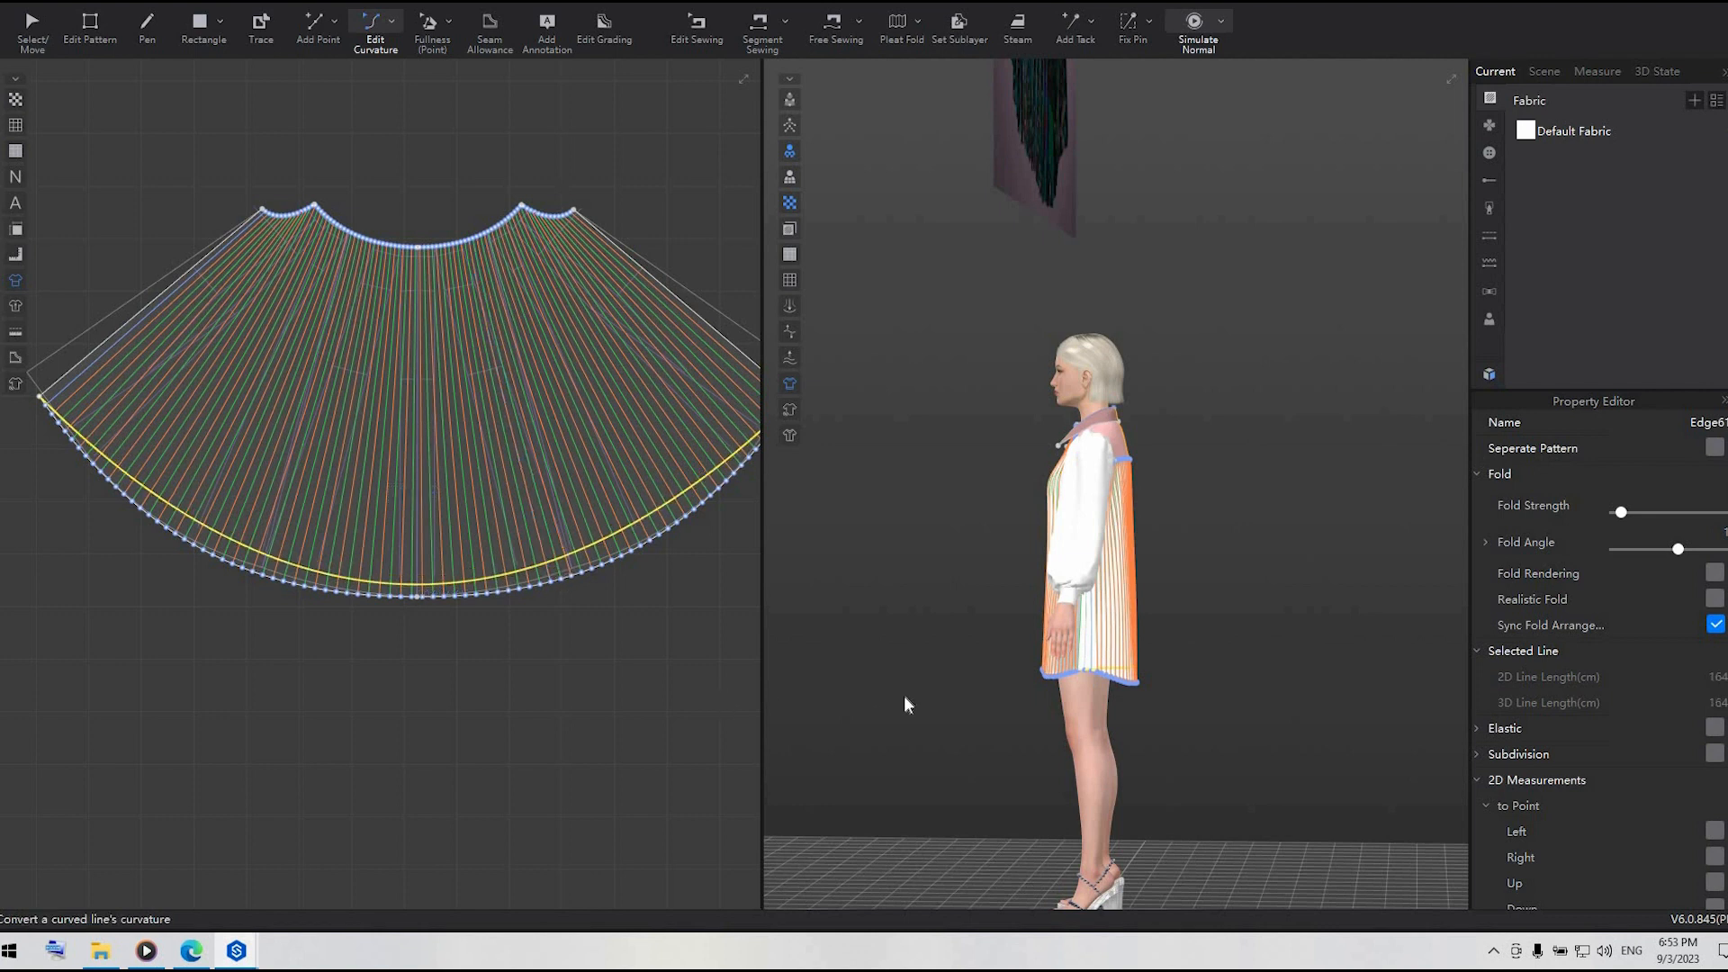
pyautogui.moveTo(1113, 731); pyautogui.dragTo(819, 724, button='right')
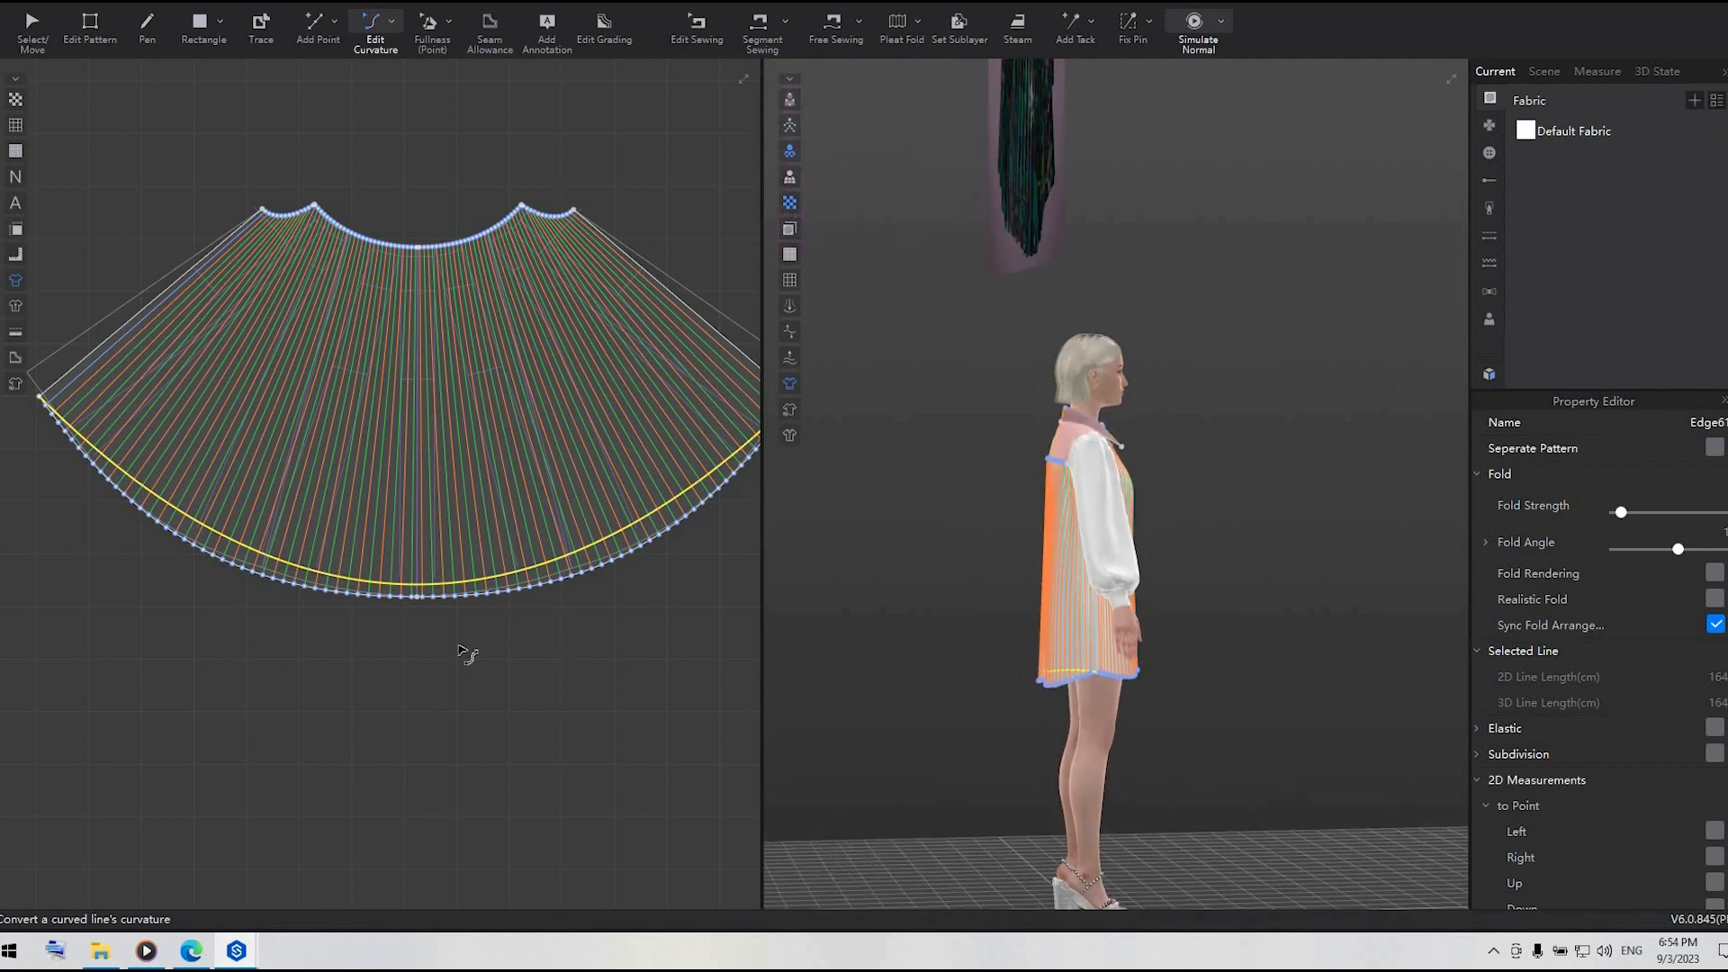
# - Add a point on the right half of the back panel's internal line and shift it slightly toward the hem
pyautogui.moveTo(466, 654); pyautogui.dragTo(362, 657, button='right')
pyautogui.press('x')
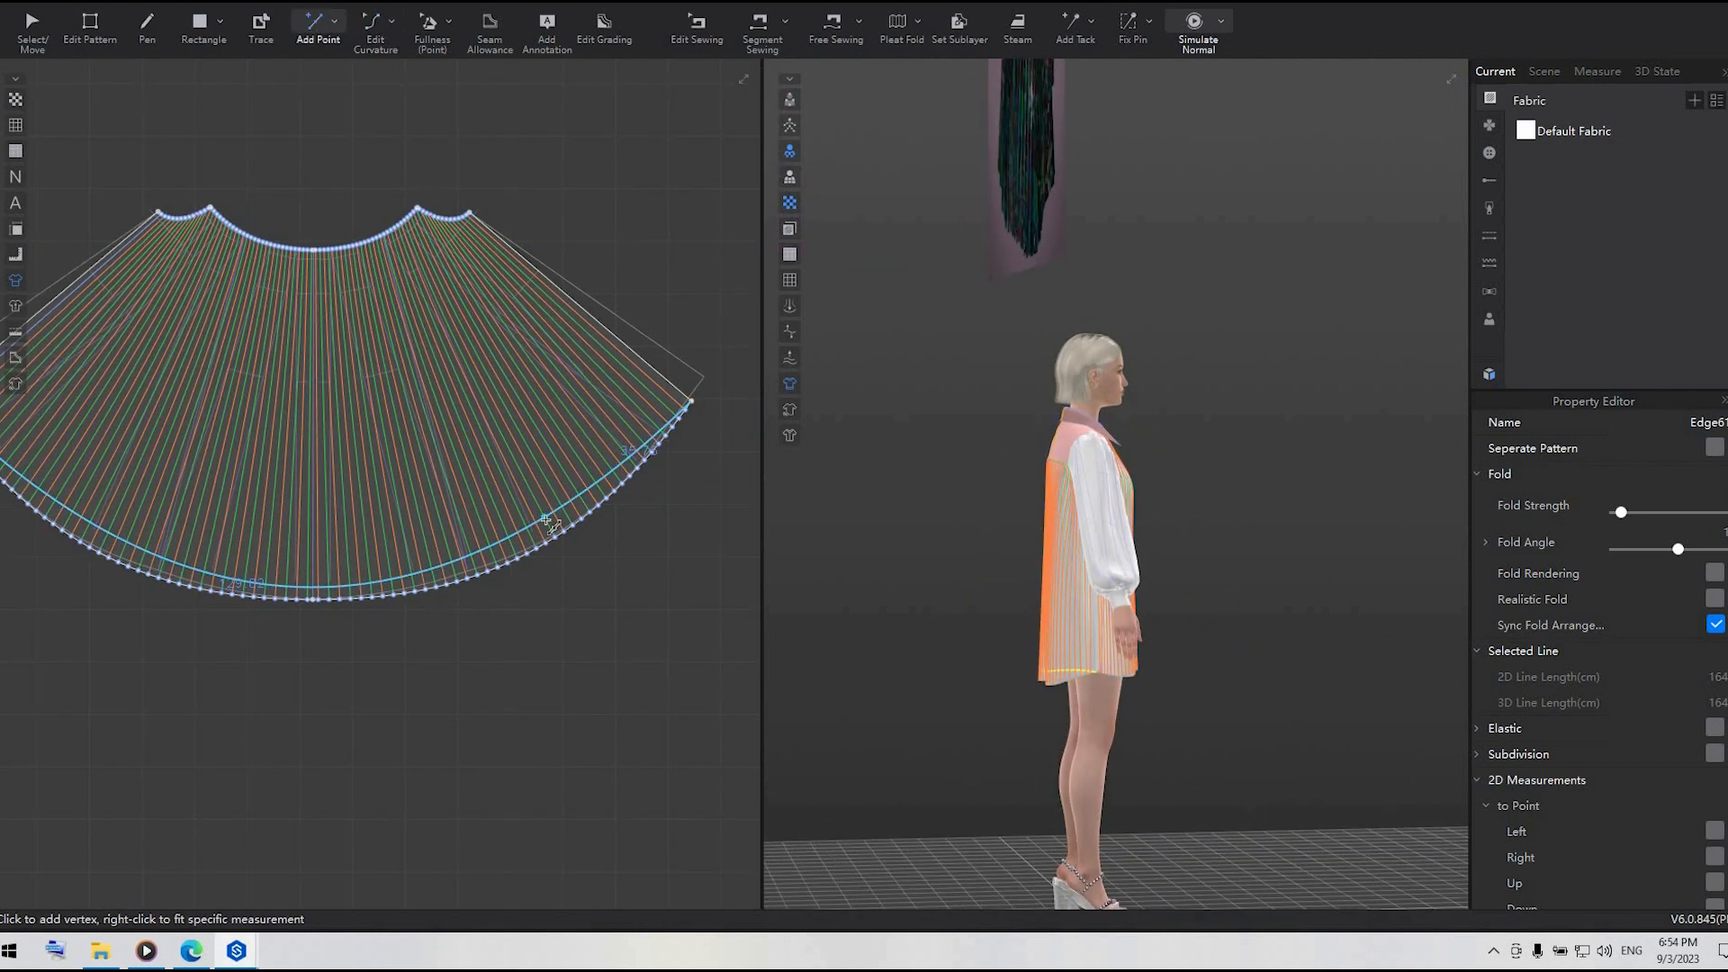
pyautogui.press('z')
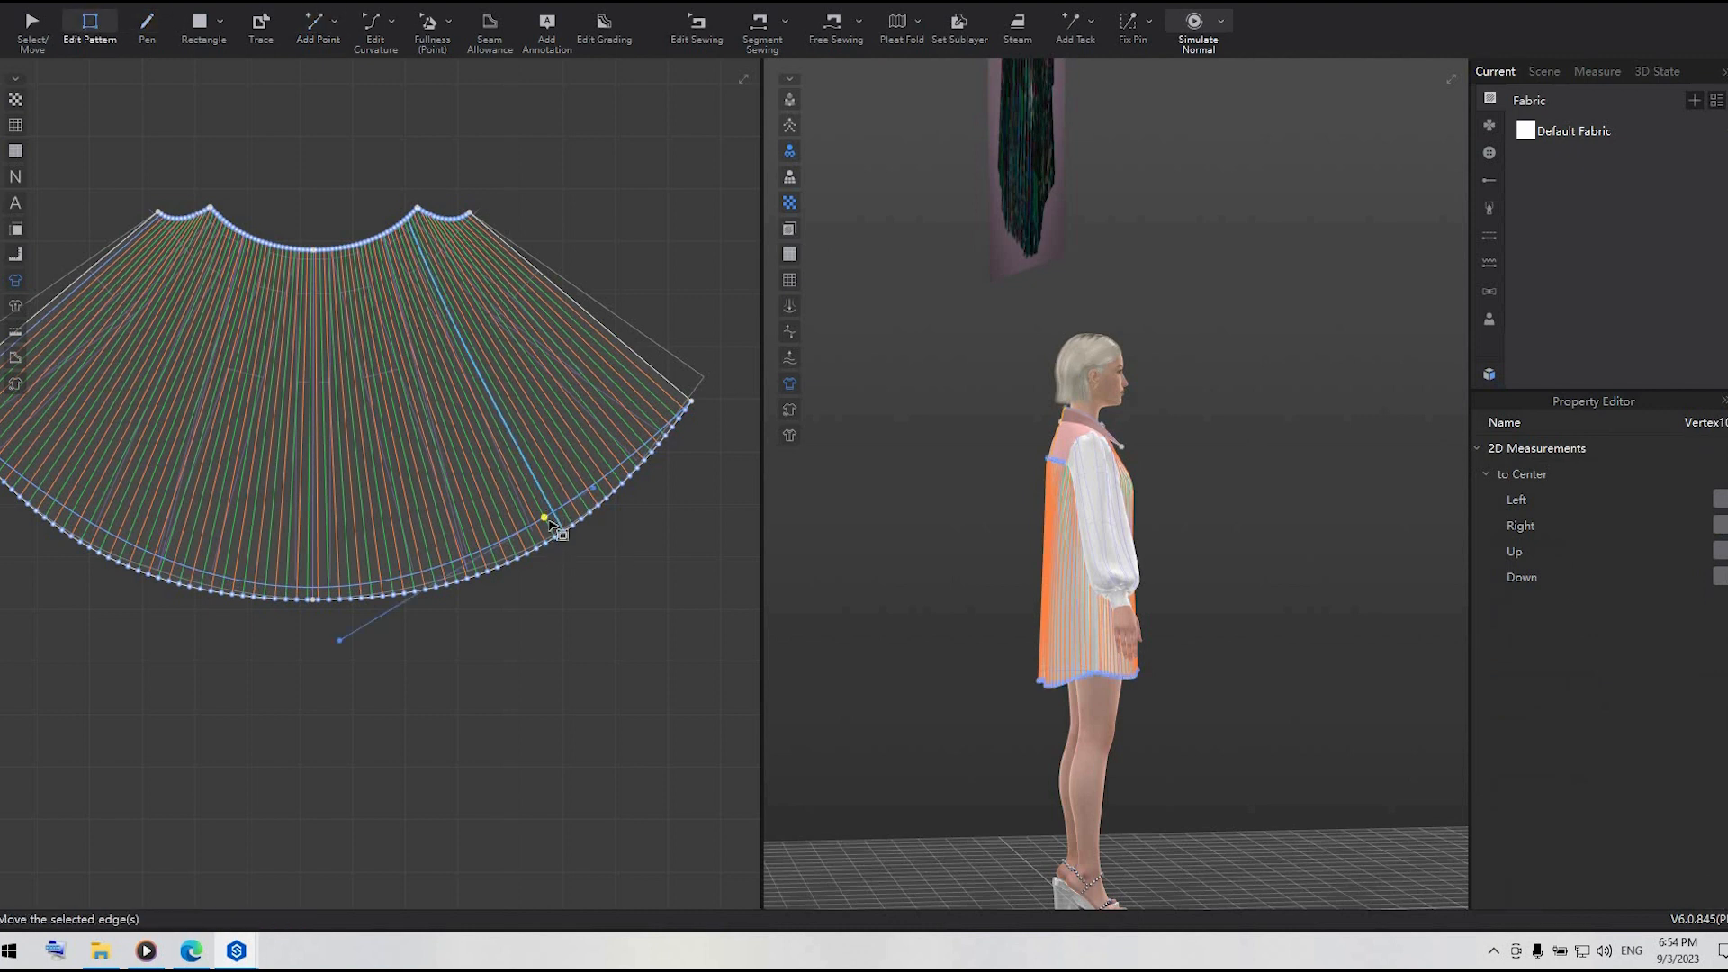
pyautogui.click(551, 531)
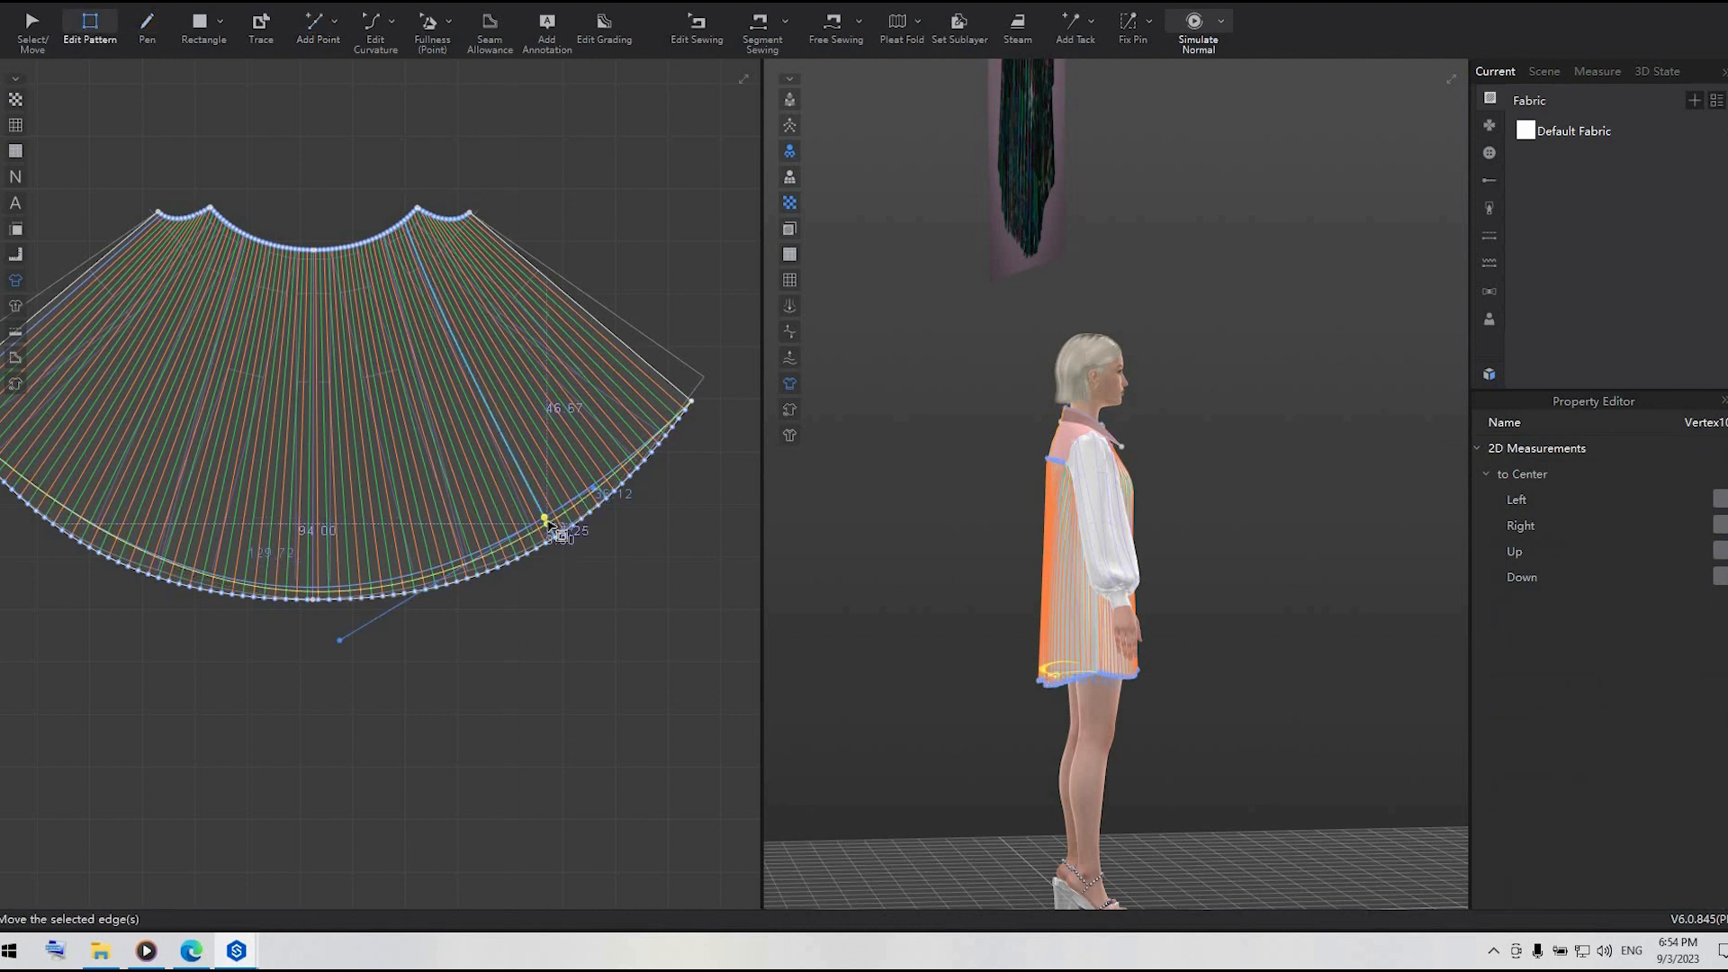
pyautogui.click(383, 682)
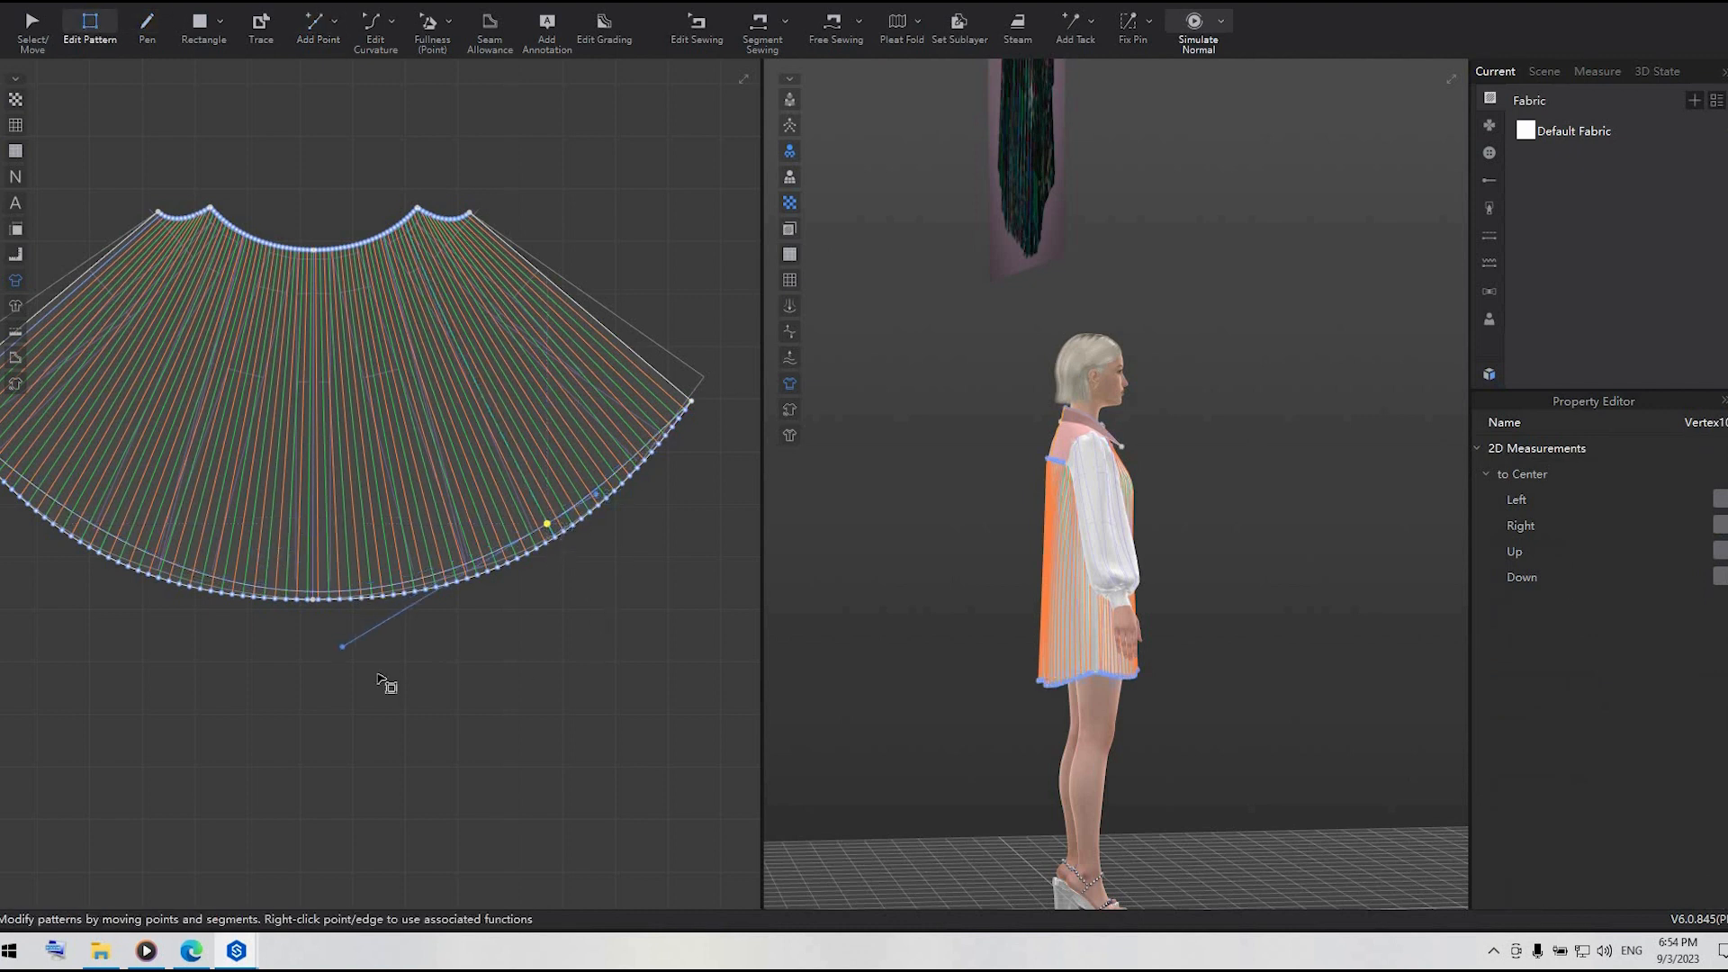
pyautogui.click(342, 643)
pyautogui.click(534, 672)
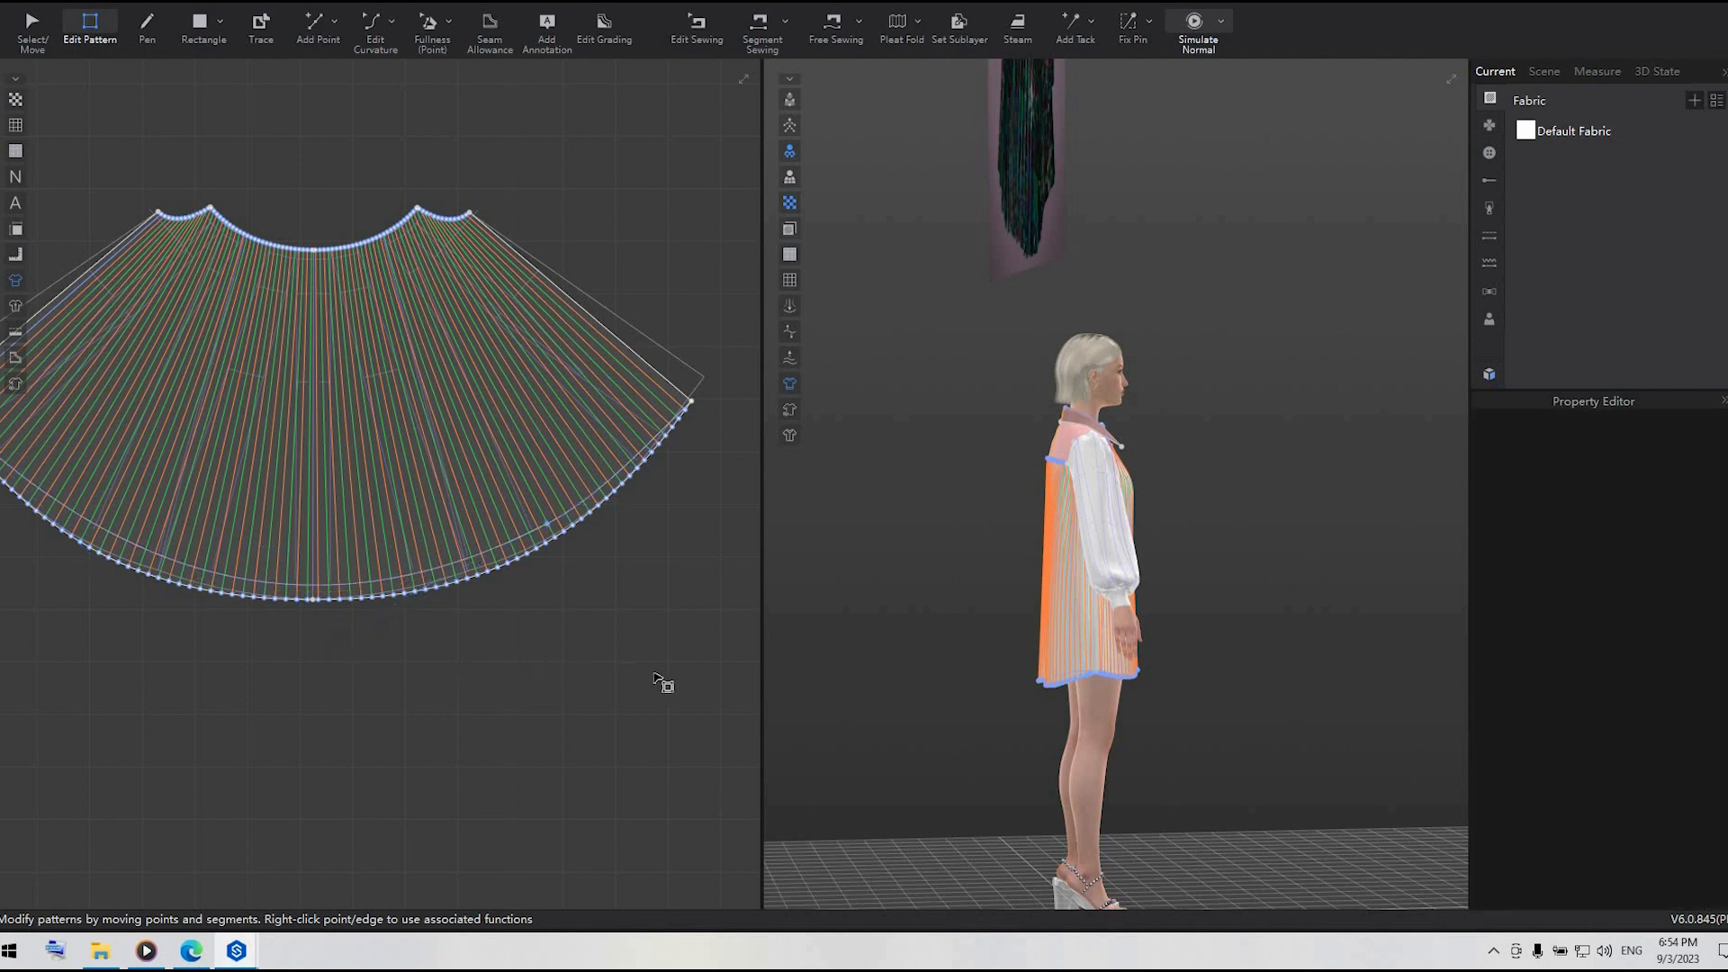
# - Add a matching point on the left half of the internal line, move it toward the hem and adjust its curve handle
pyautogui.moveTo(1044, 737); pyautogui.dragTo(743, 753, button='right')
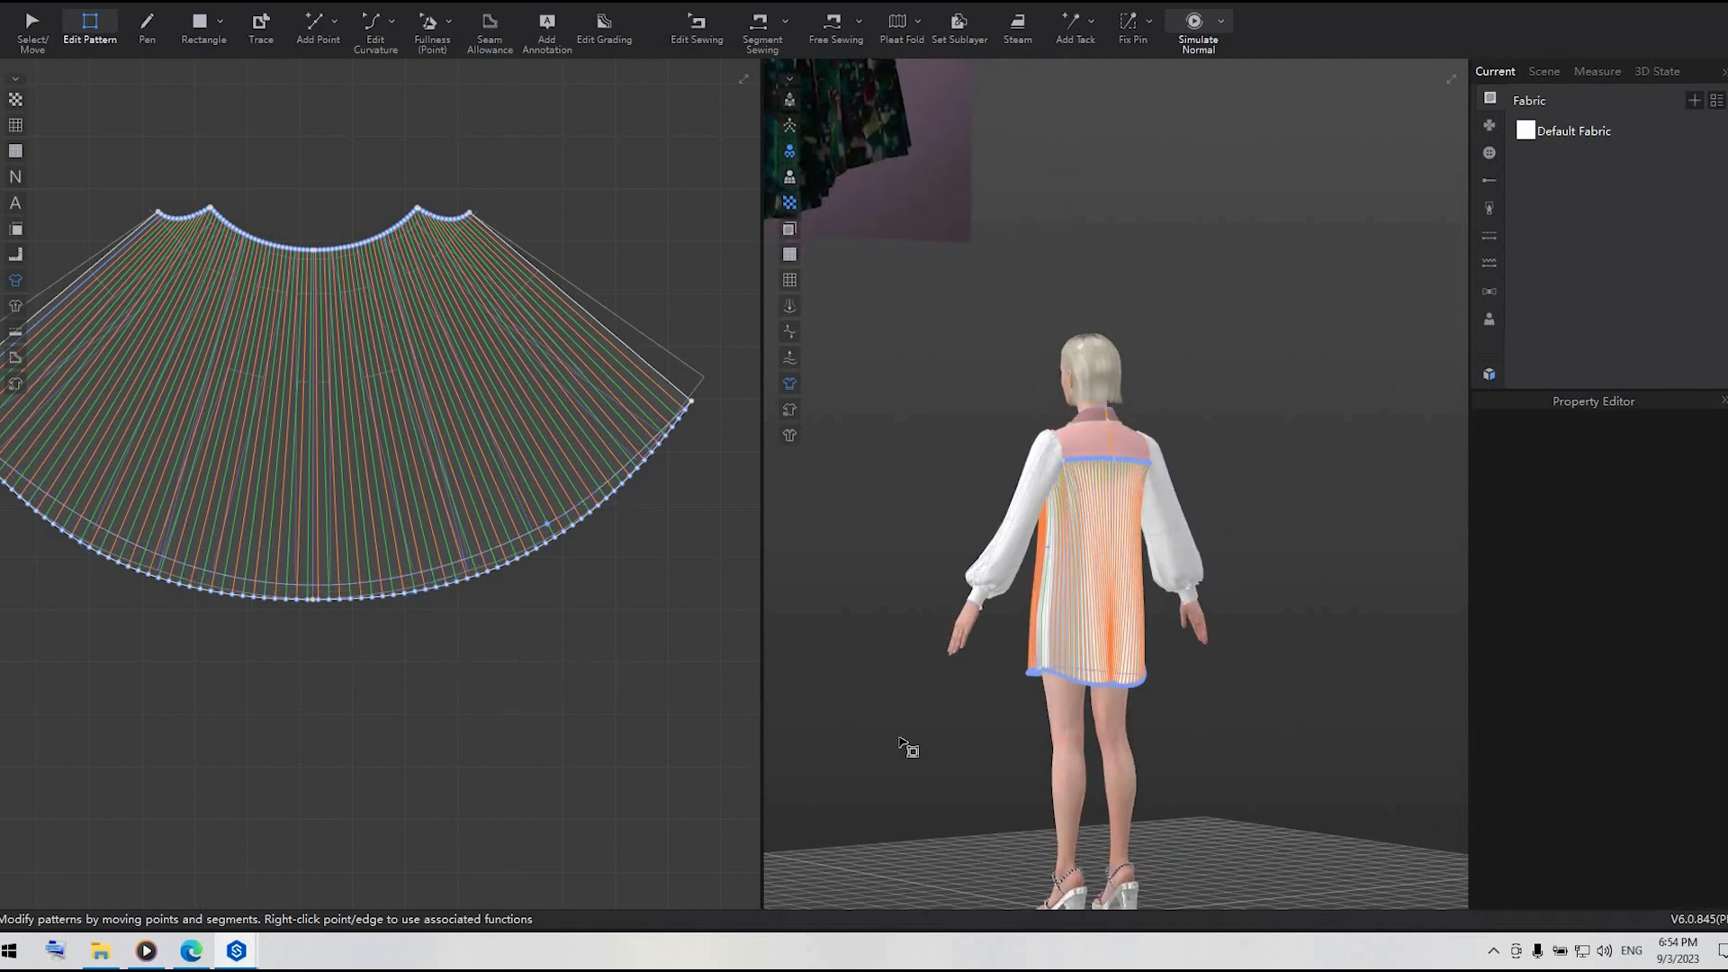
pyautogui.moveTo(212, 473); pyautogui.dragTo(378, 468, button='middle')
pyautogui.scroll(1, 900, 743)
pyautogui.click(310, 29)
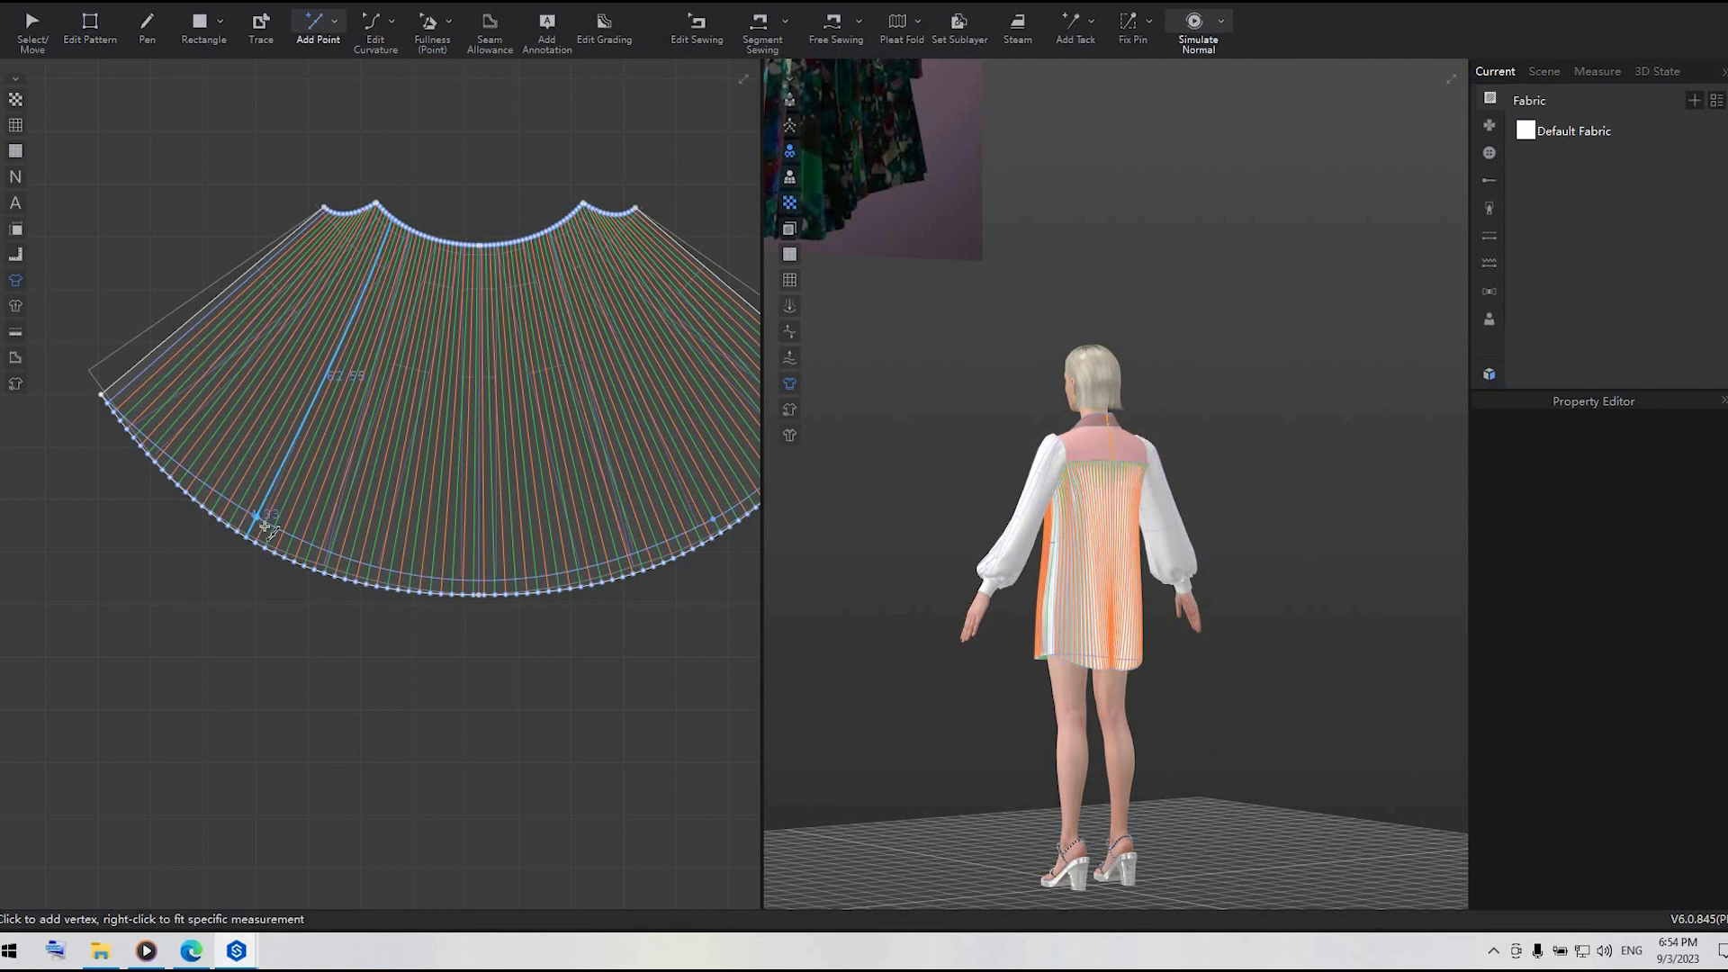
pyautogui.scroll(3, 268, 522)
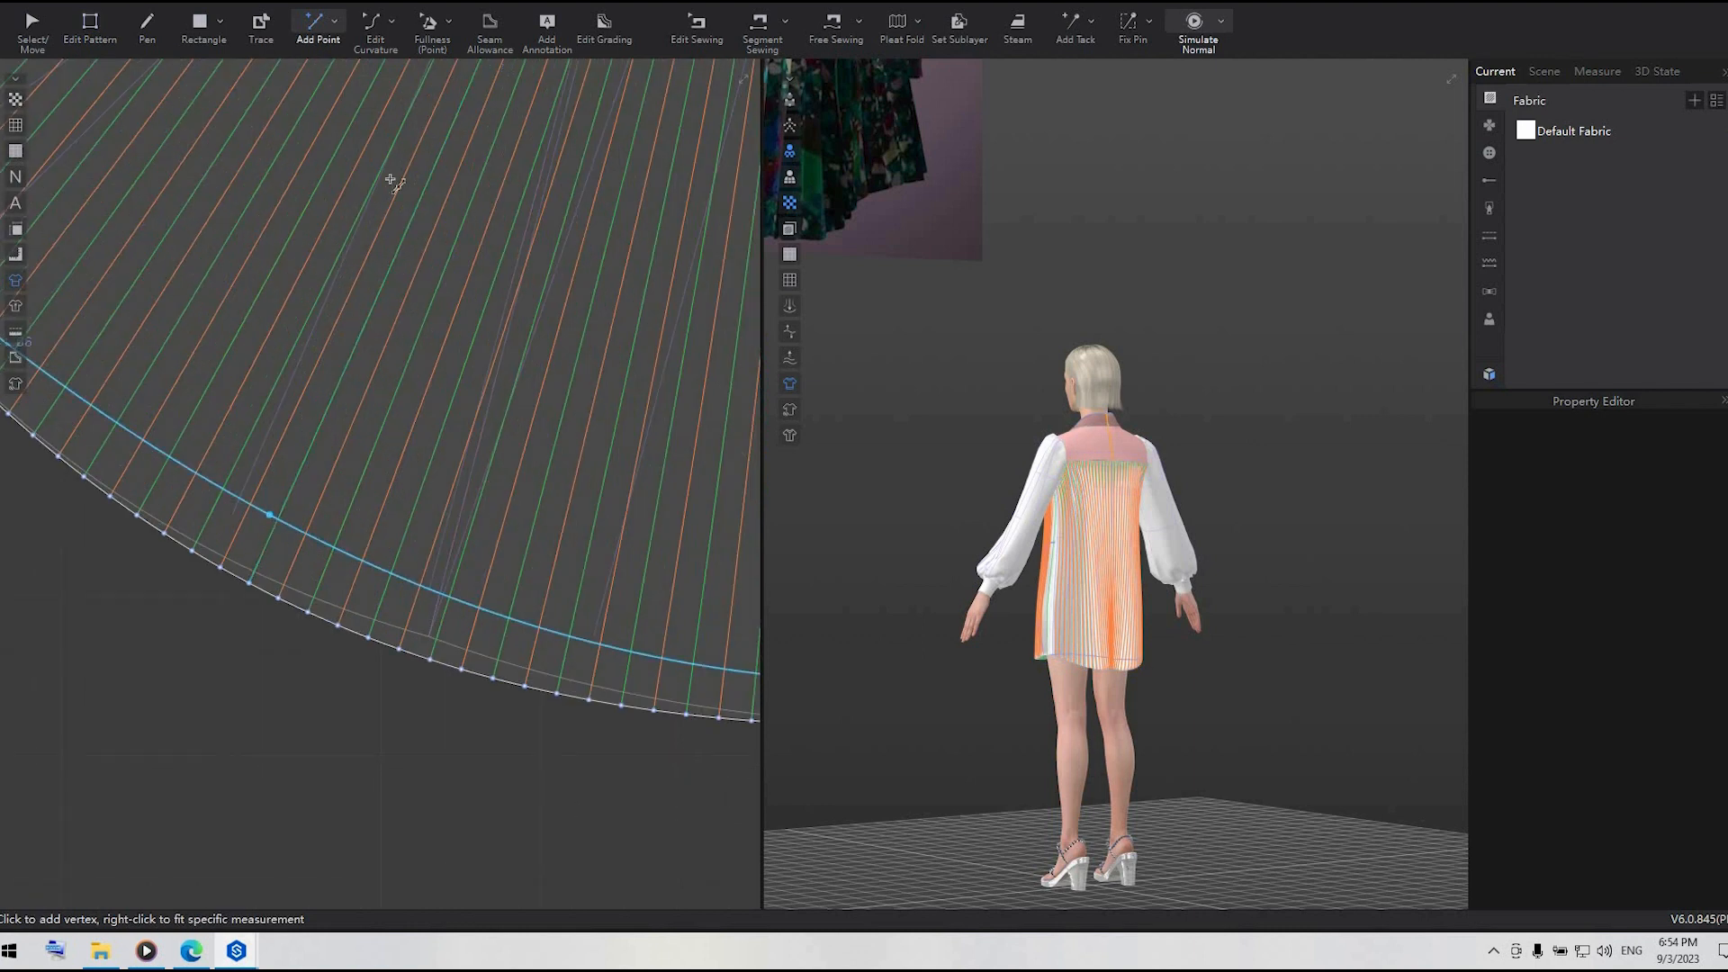
pyautogui.click(446, 246)
pyautogui.scroll(-5, 448, 347)
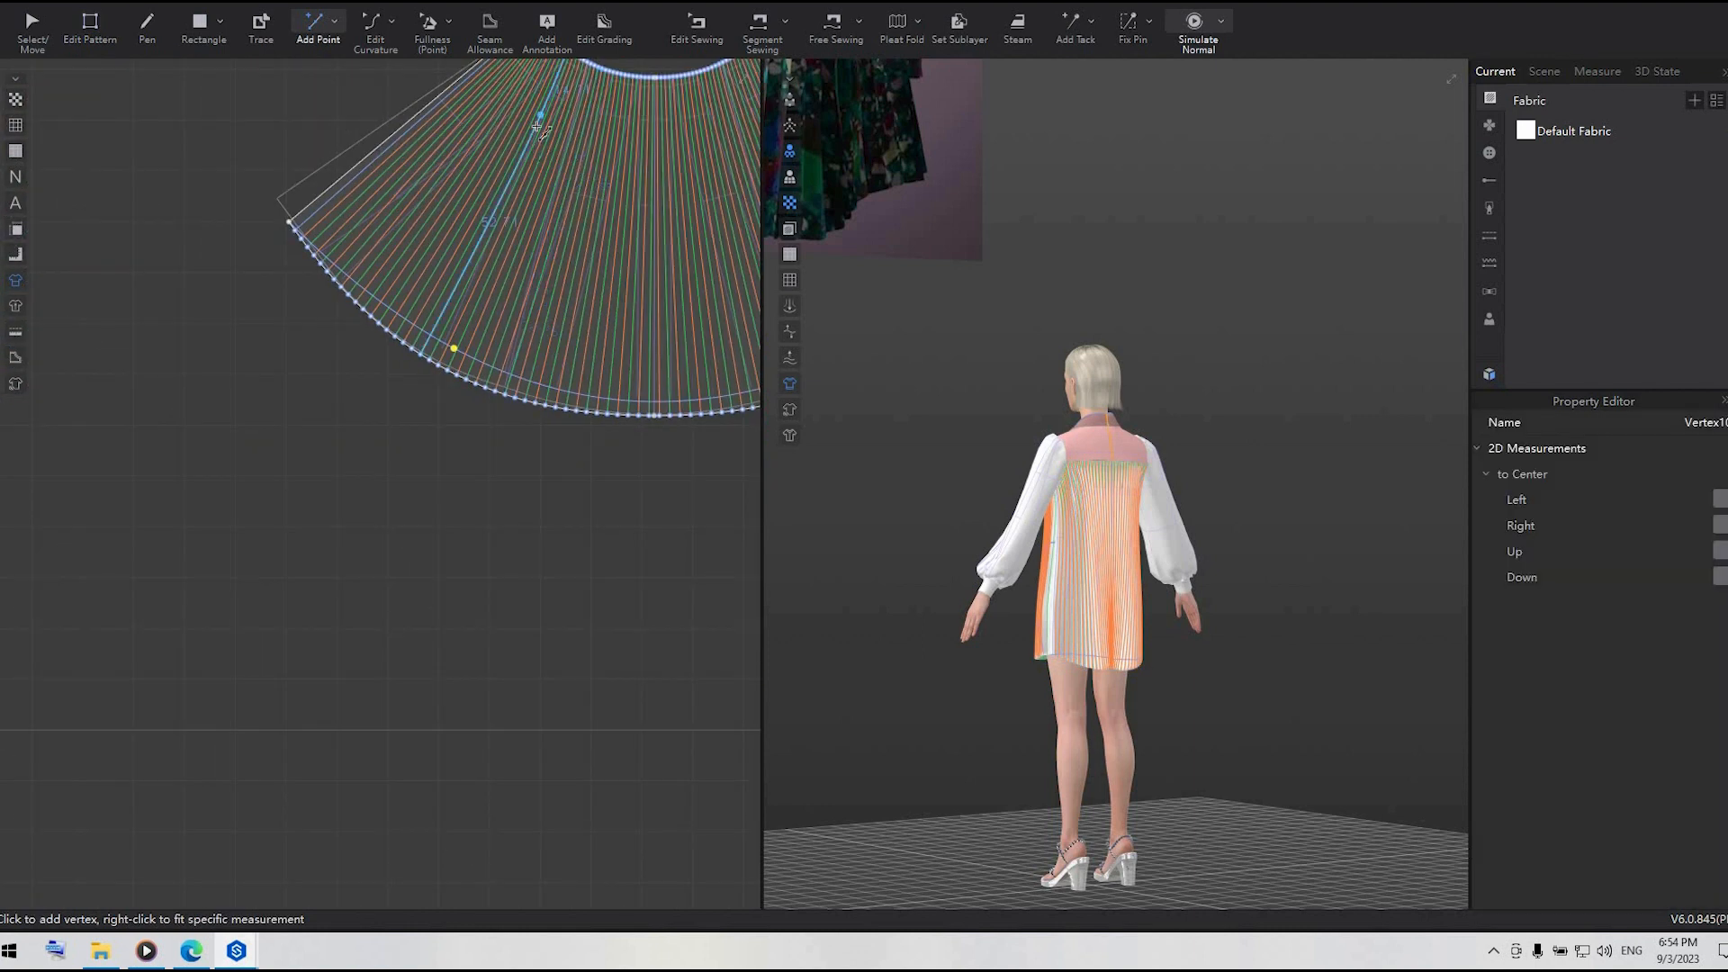
pyautogui.click(99, 22)
pyautogui.scroll(4, 360, 576)
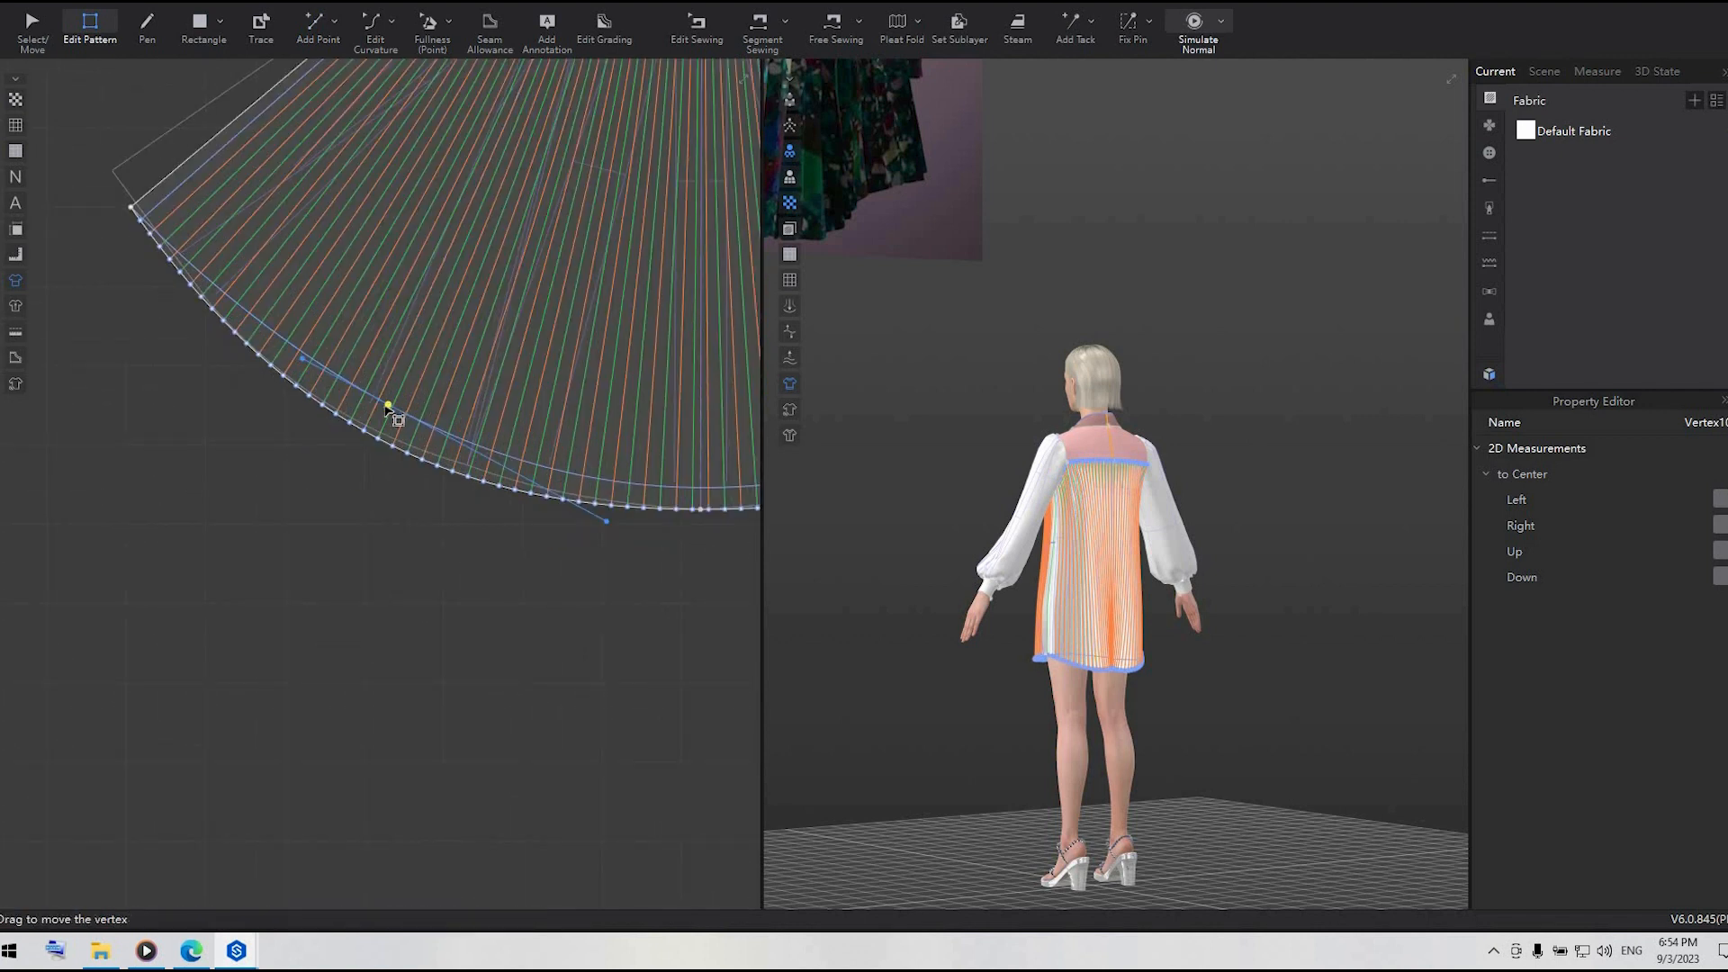
pyautogui.moveTo(387, 406); pyautogui.dragTo(371, 416)
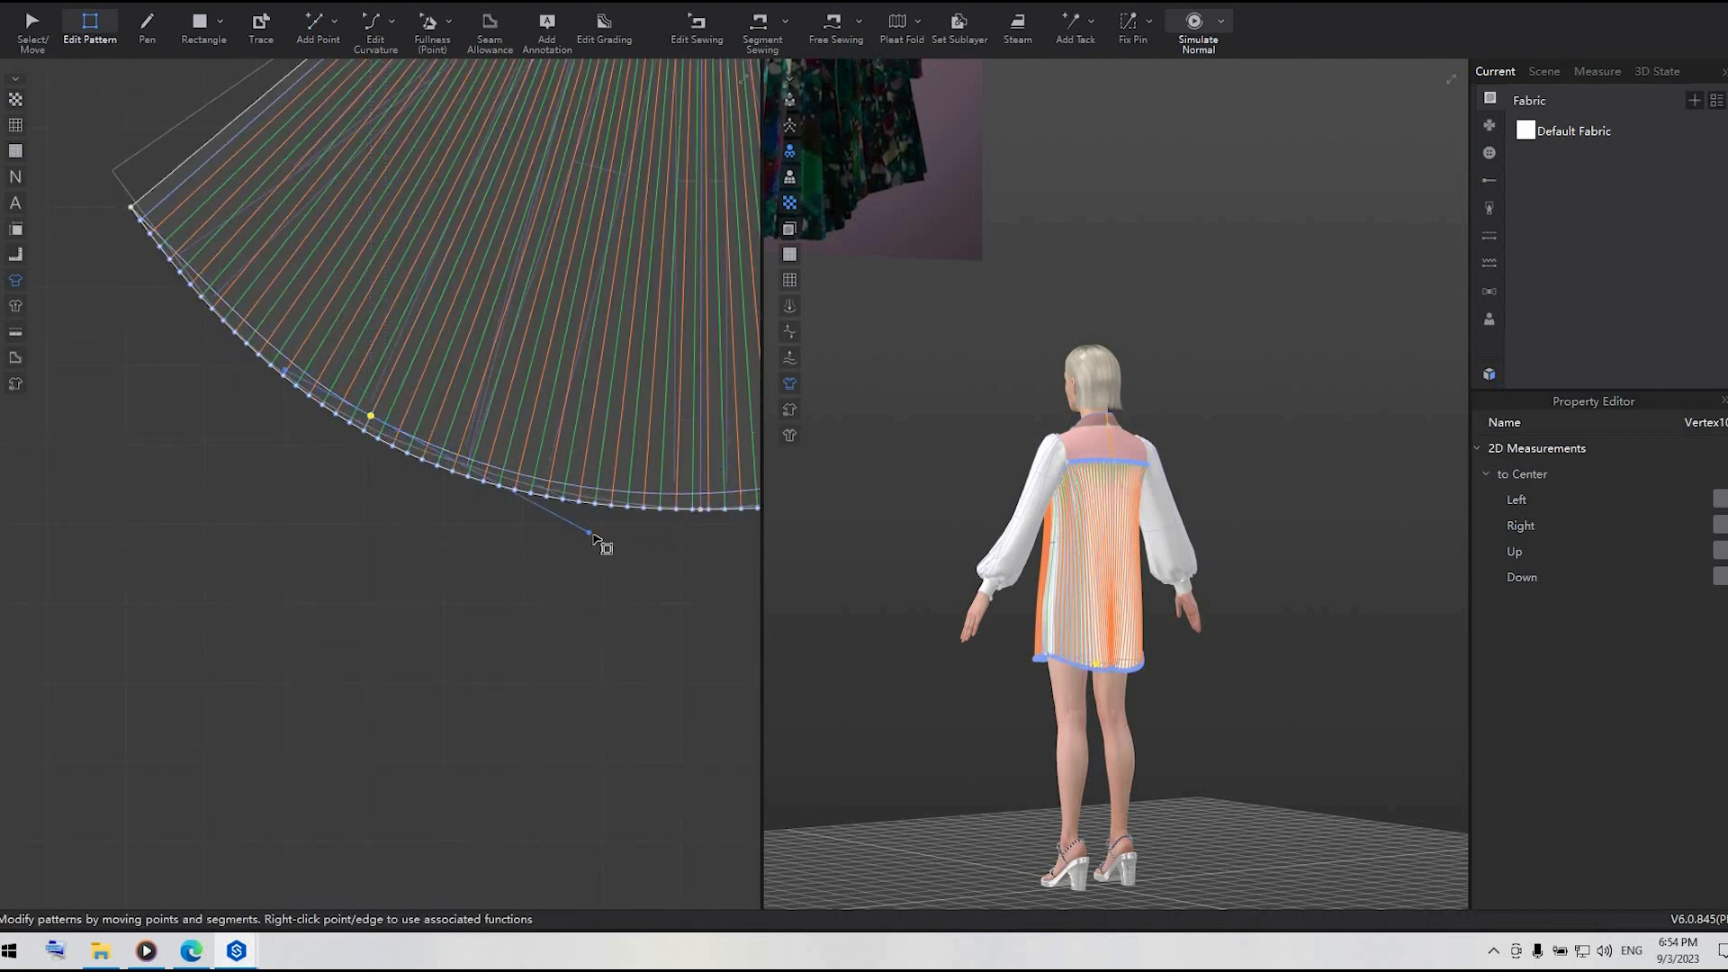
pyautogui.moveTo(592, 532); pyautogui.dragTo(593, 525)
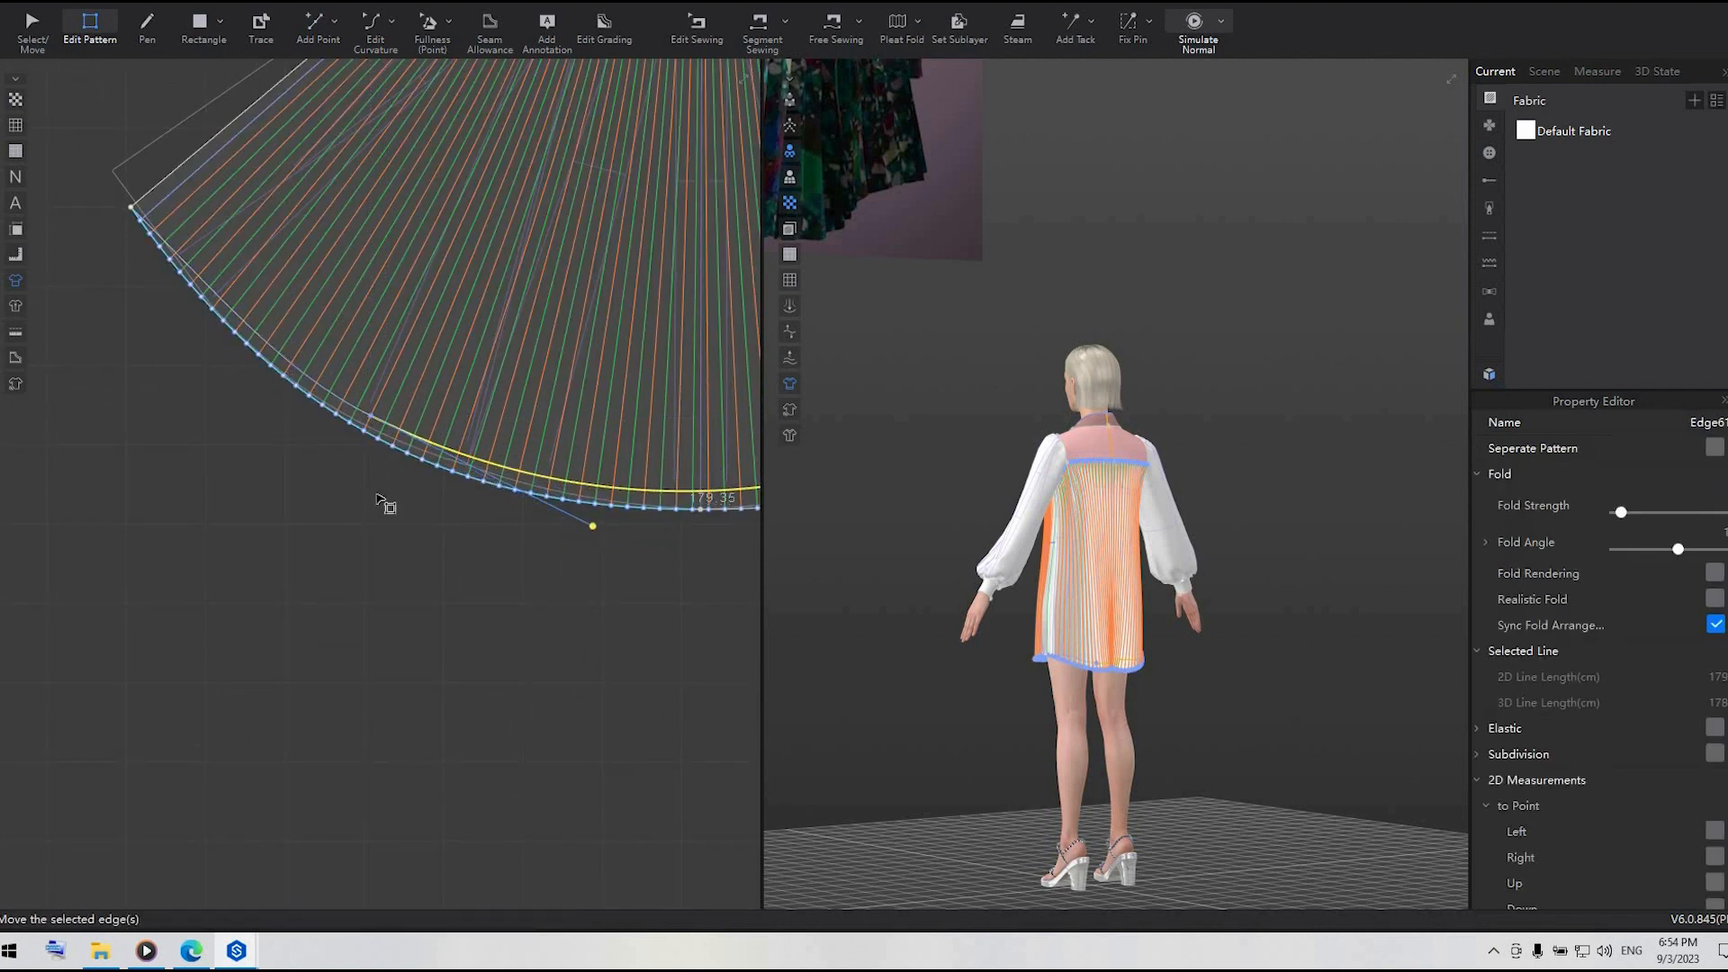
pyautogui.click(668, 601)
# - Examine the internal line's curve along the back hem and the hem's shape on the avatar from the side
pyautogui.scroll(-4, 505, 657)
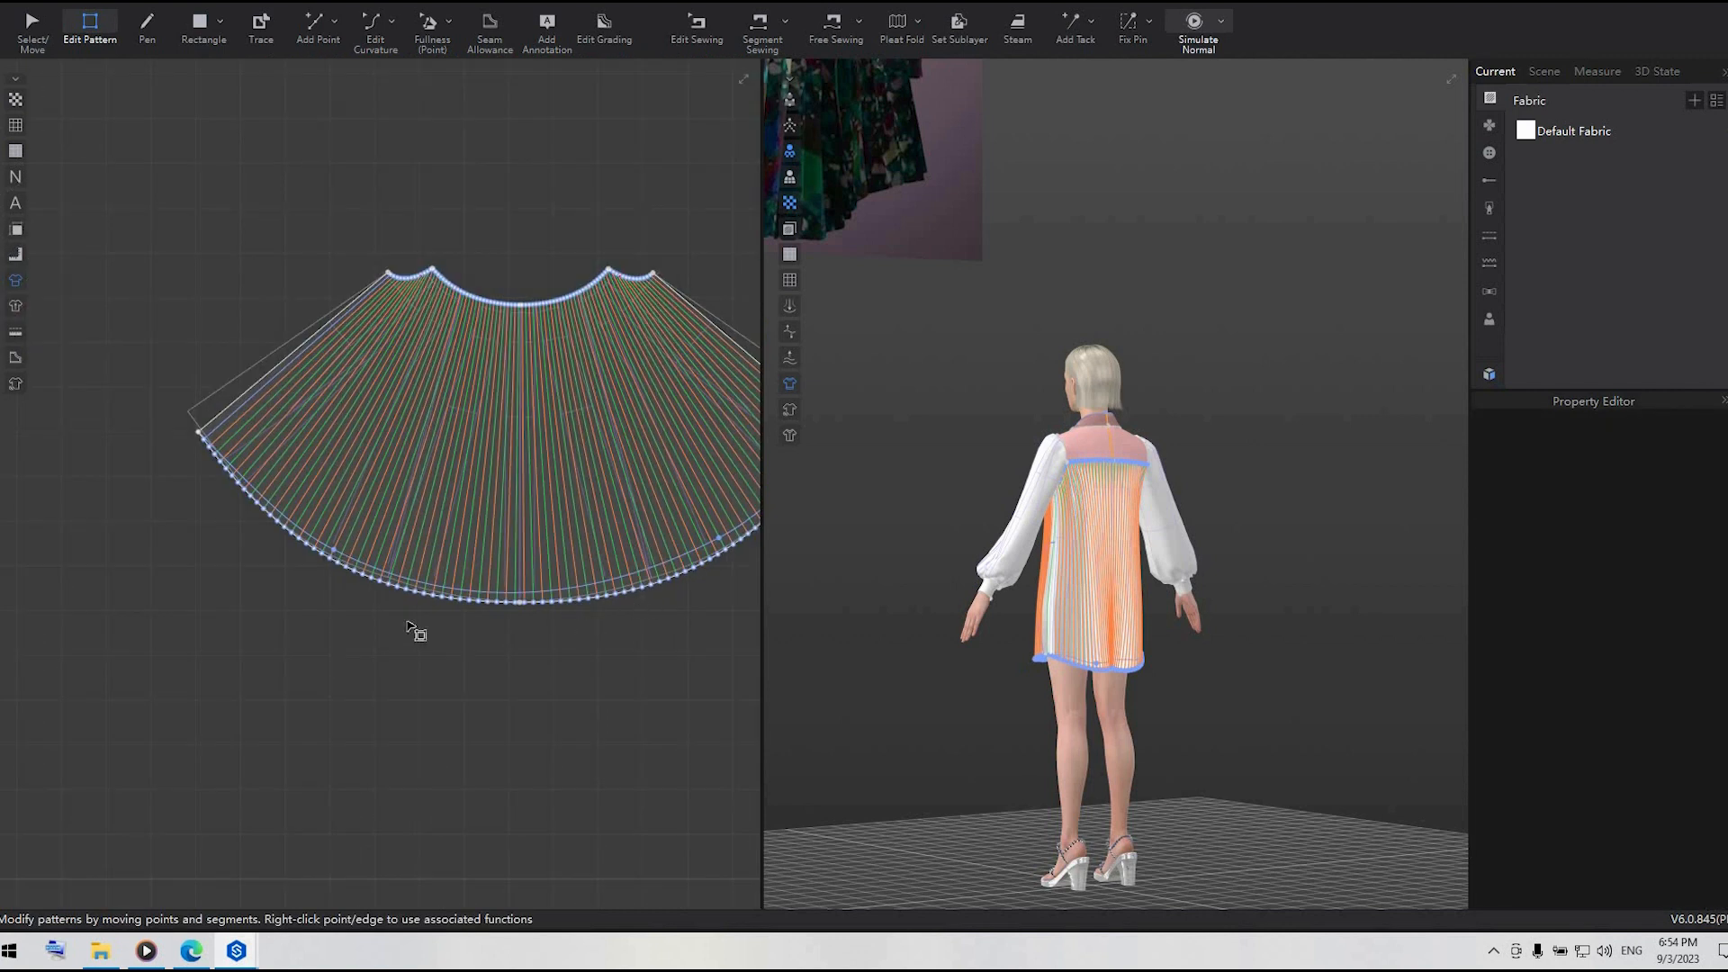
pyautogui.scroll(1, 410, 621)
pyautogui.scroll(4, 324, 540)
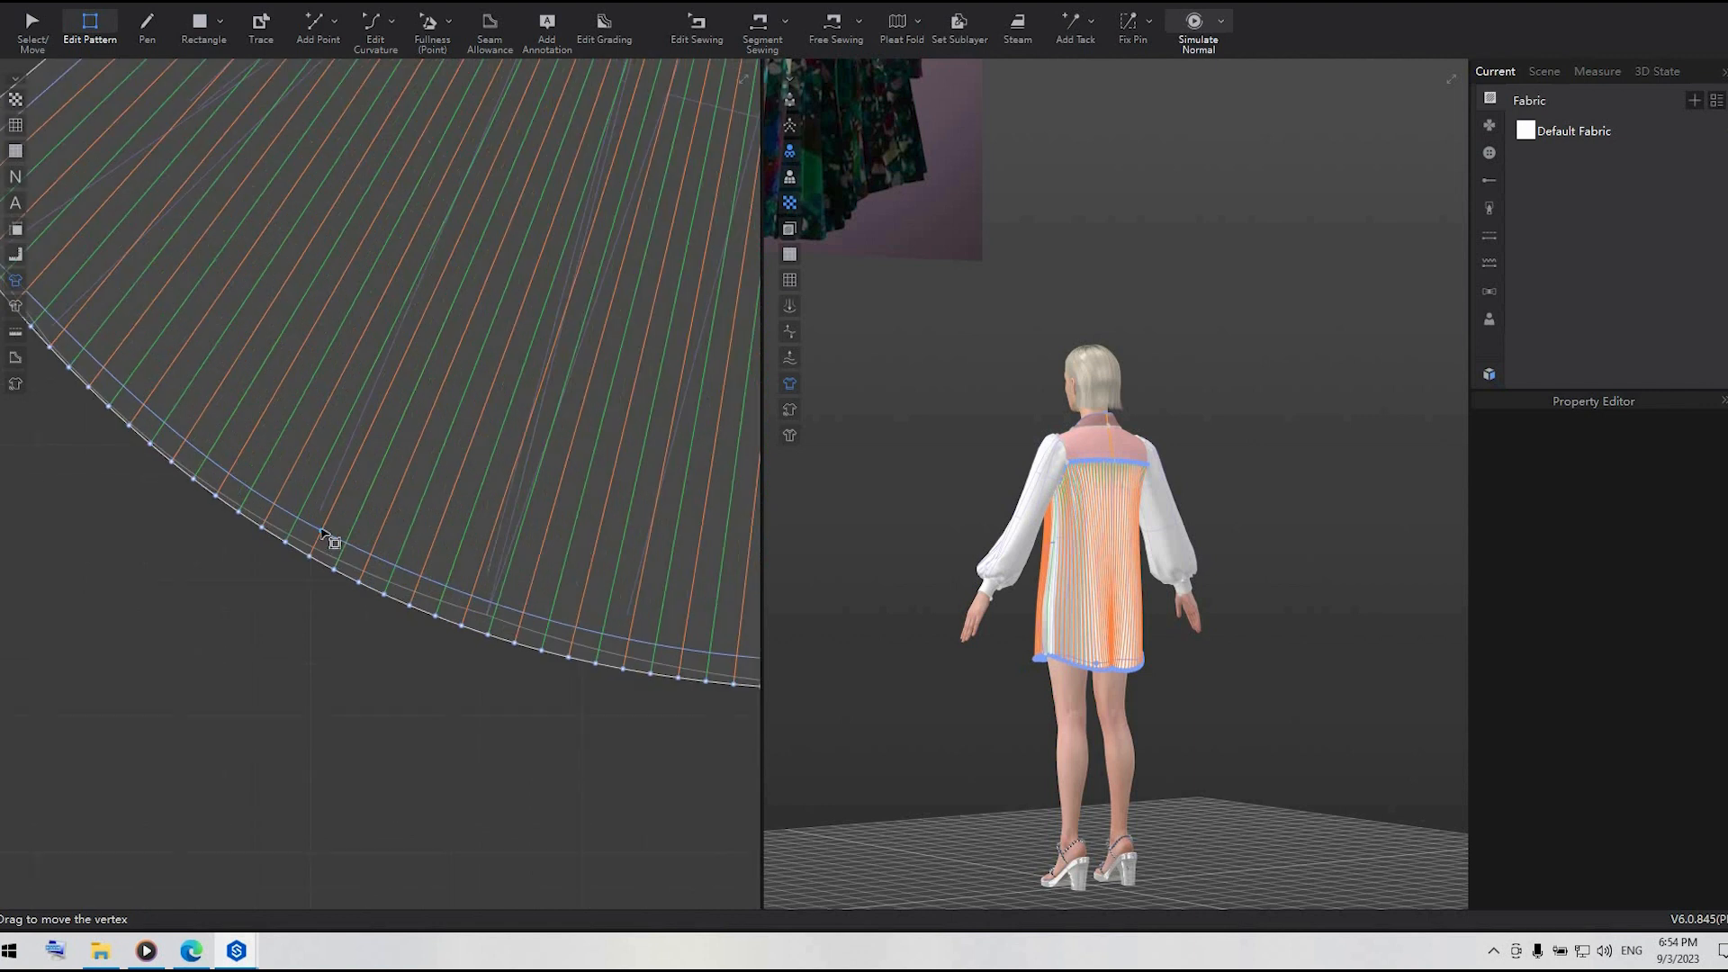
pyautogui.click(322, 528)
pyautogui.click(472, 720)
pyautogui.scroll(-5, 473, 721)
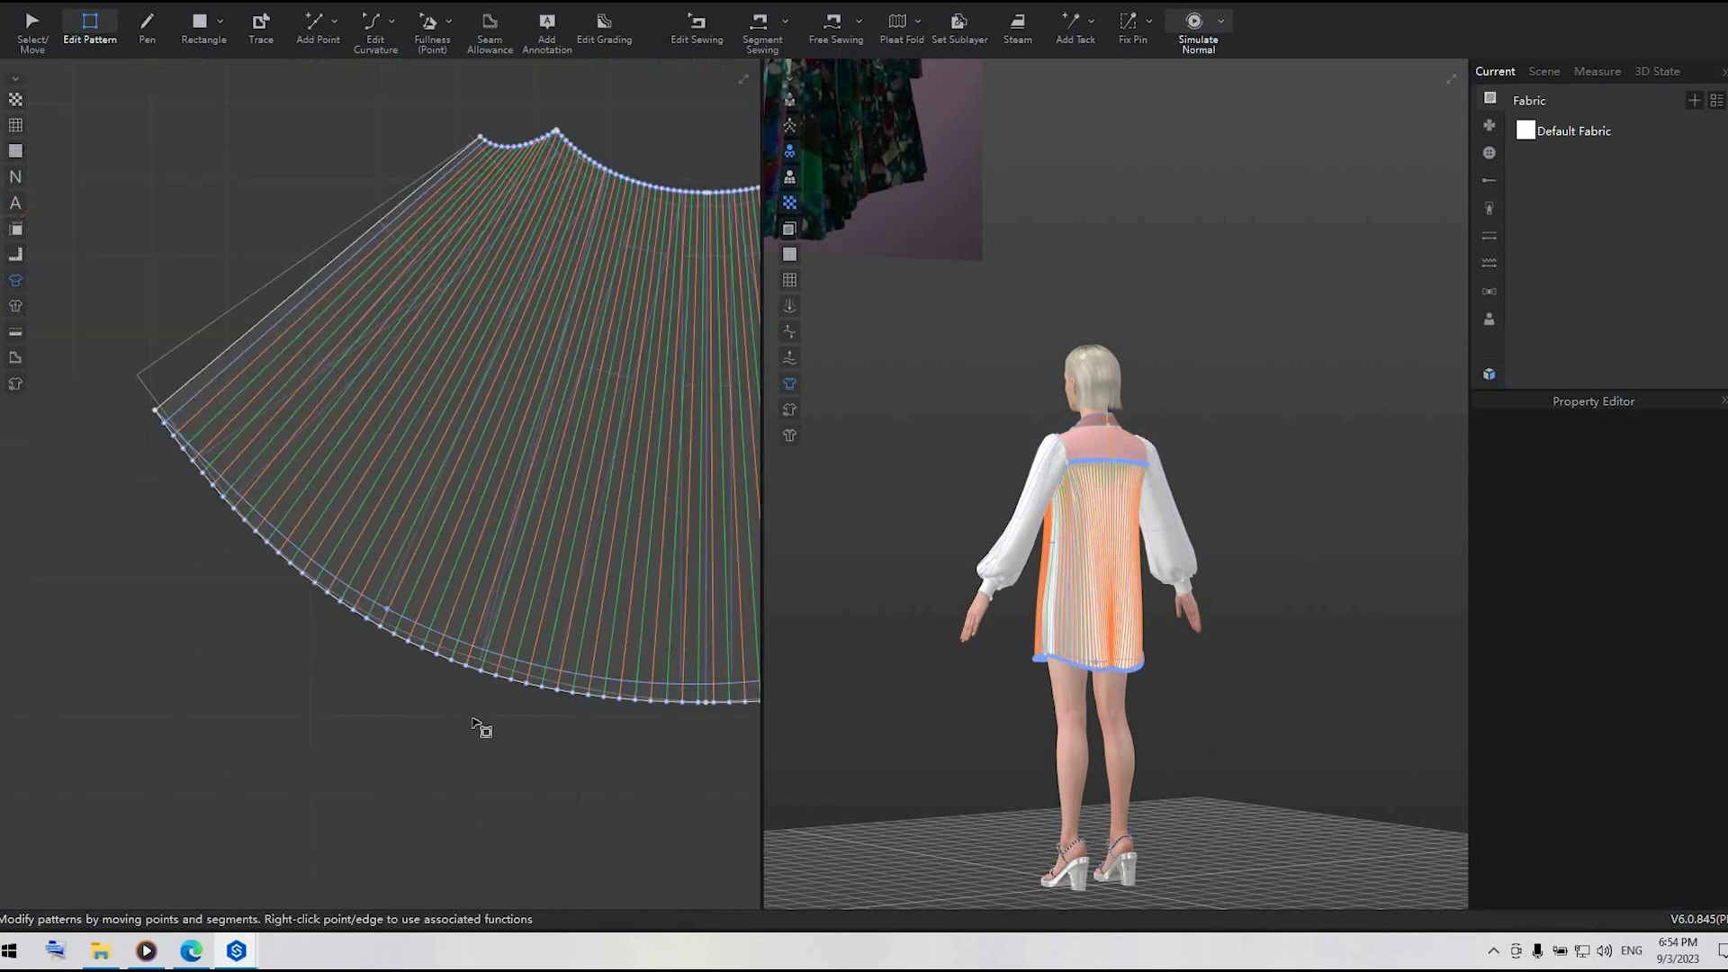
pyautogui.moveTo(473, 720); pyautogui.dragTo(304, 660, button='middle')
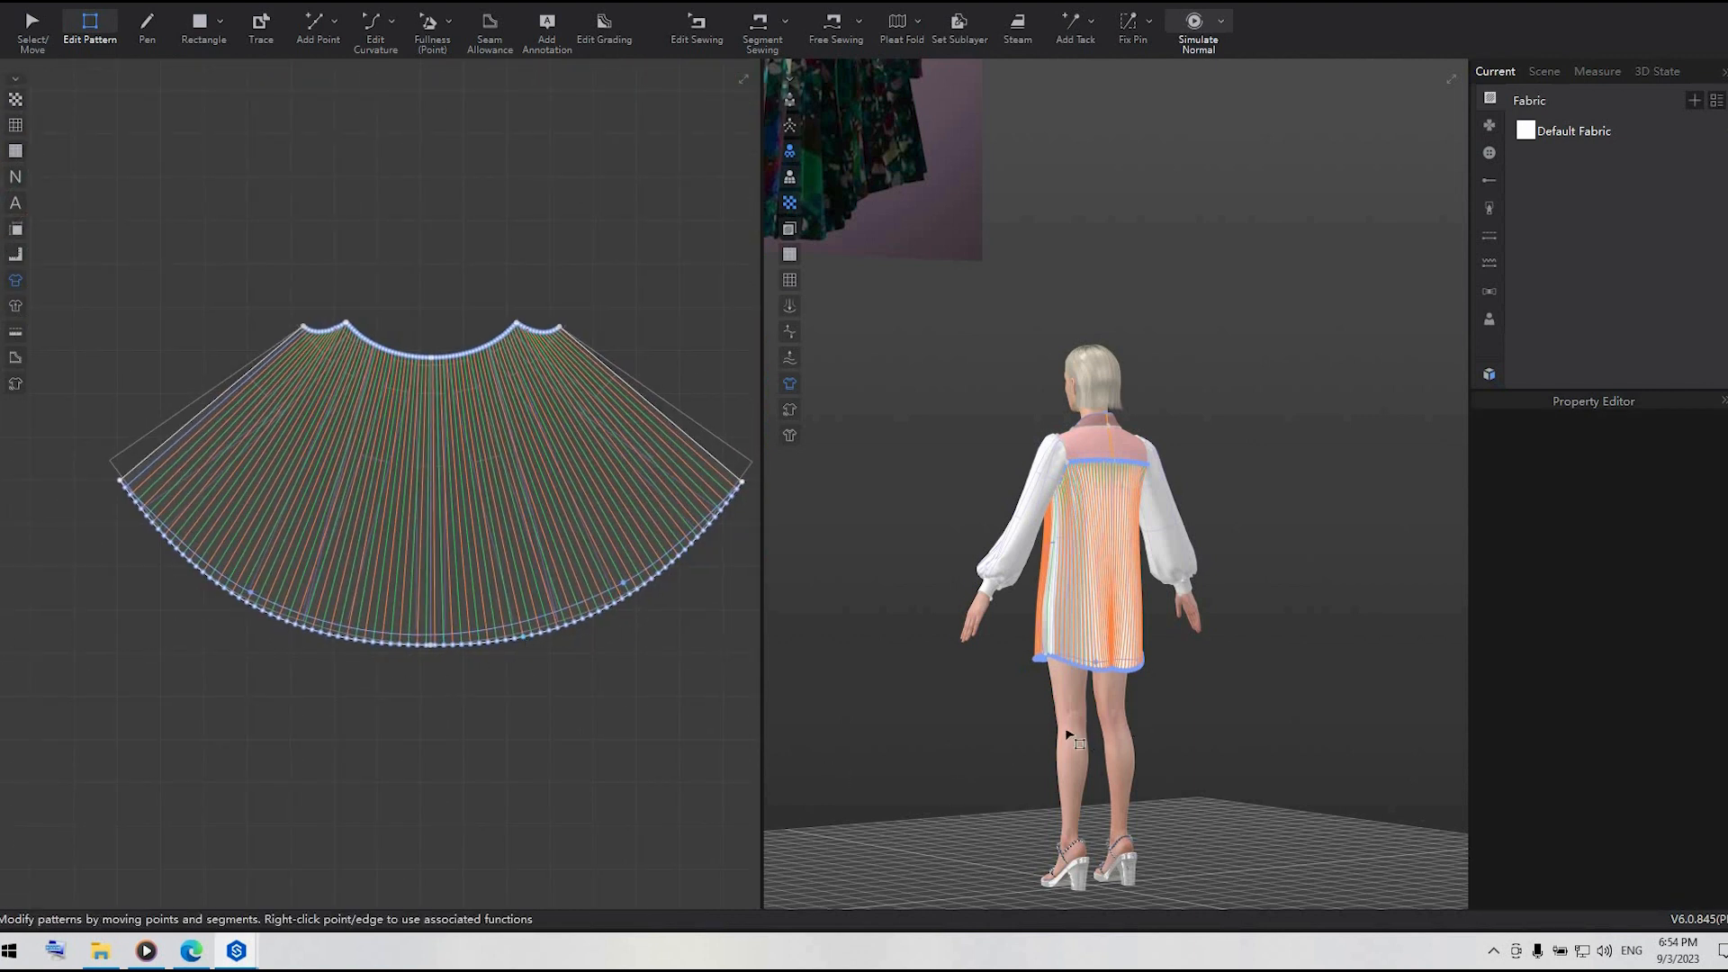
pyautogui.moveTo(1068, 734); pyautogui.dragTo(857, 737, button='right')
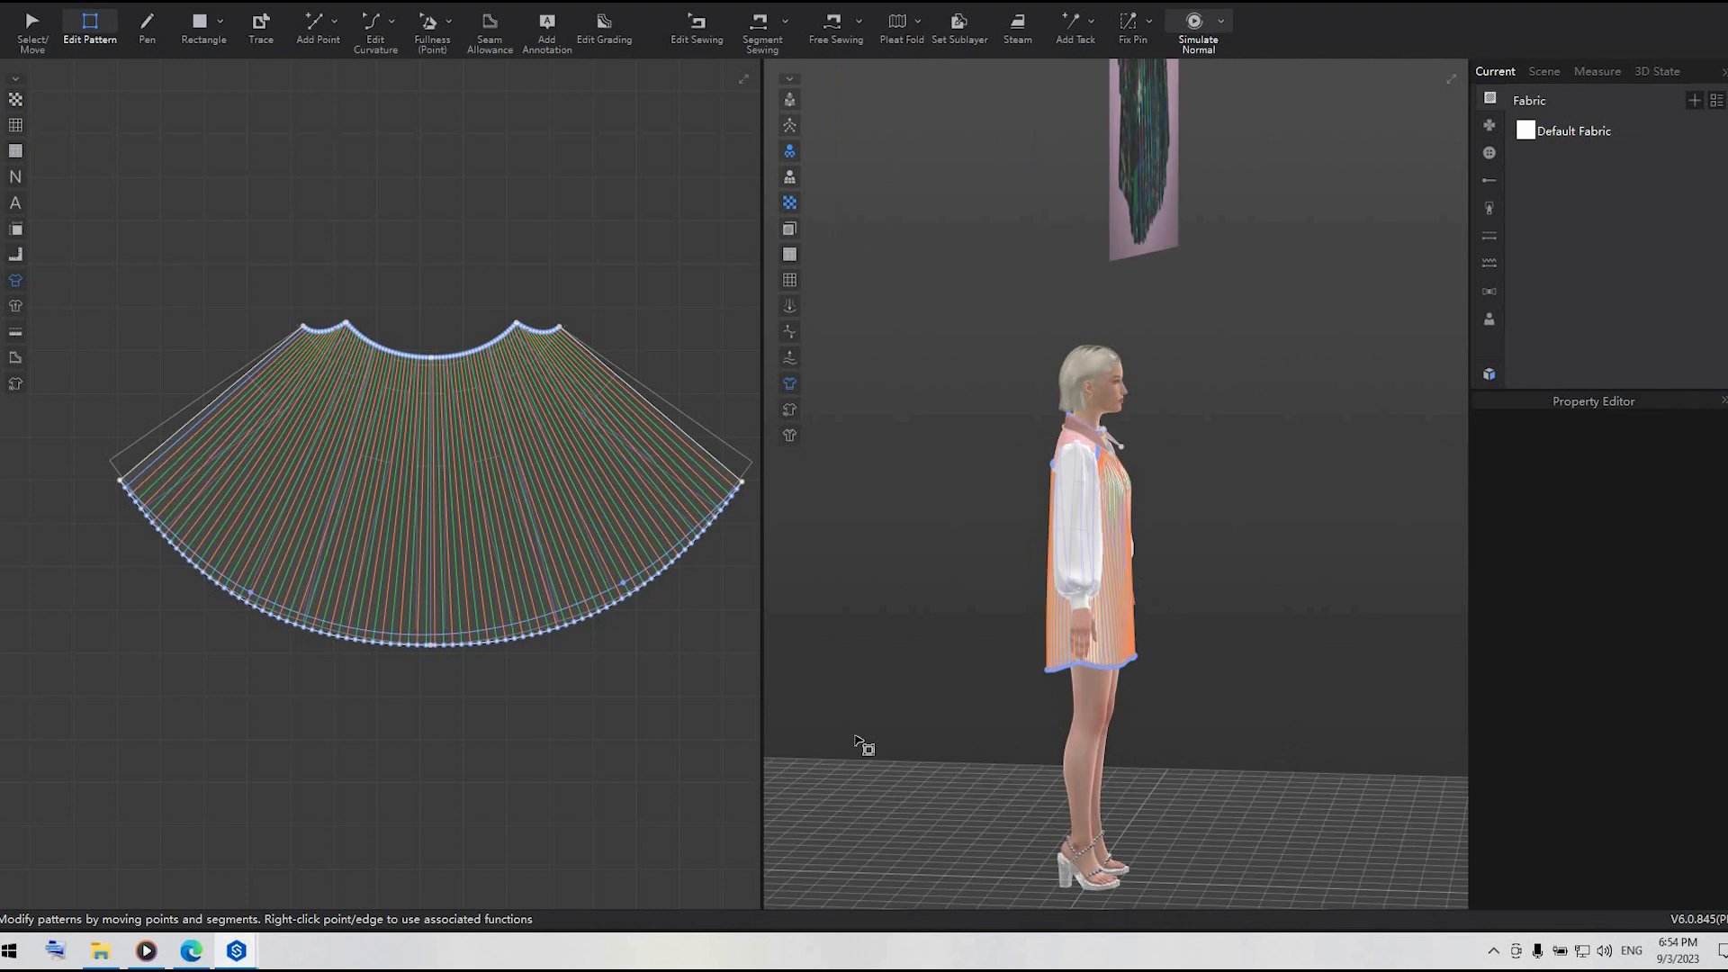
# - Select all segments of the internal line above the hem and cut the back panel along them
pyautogui.click(592, 603)
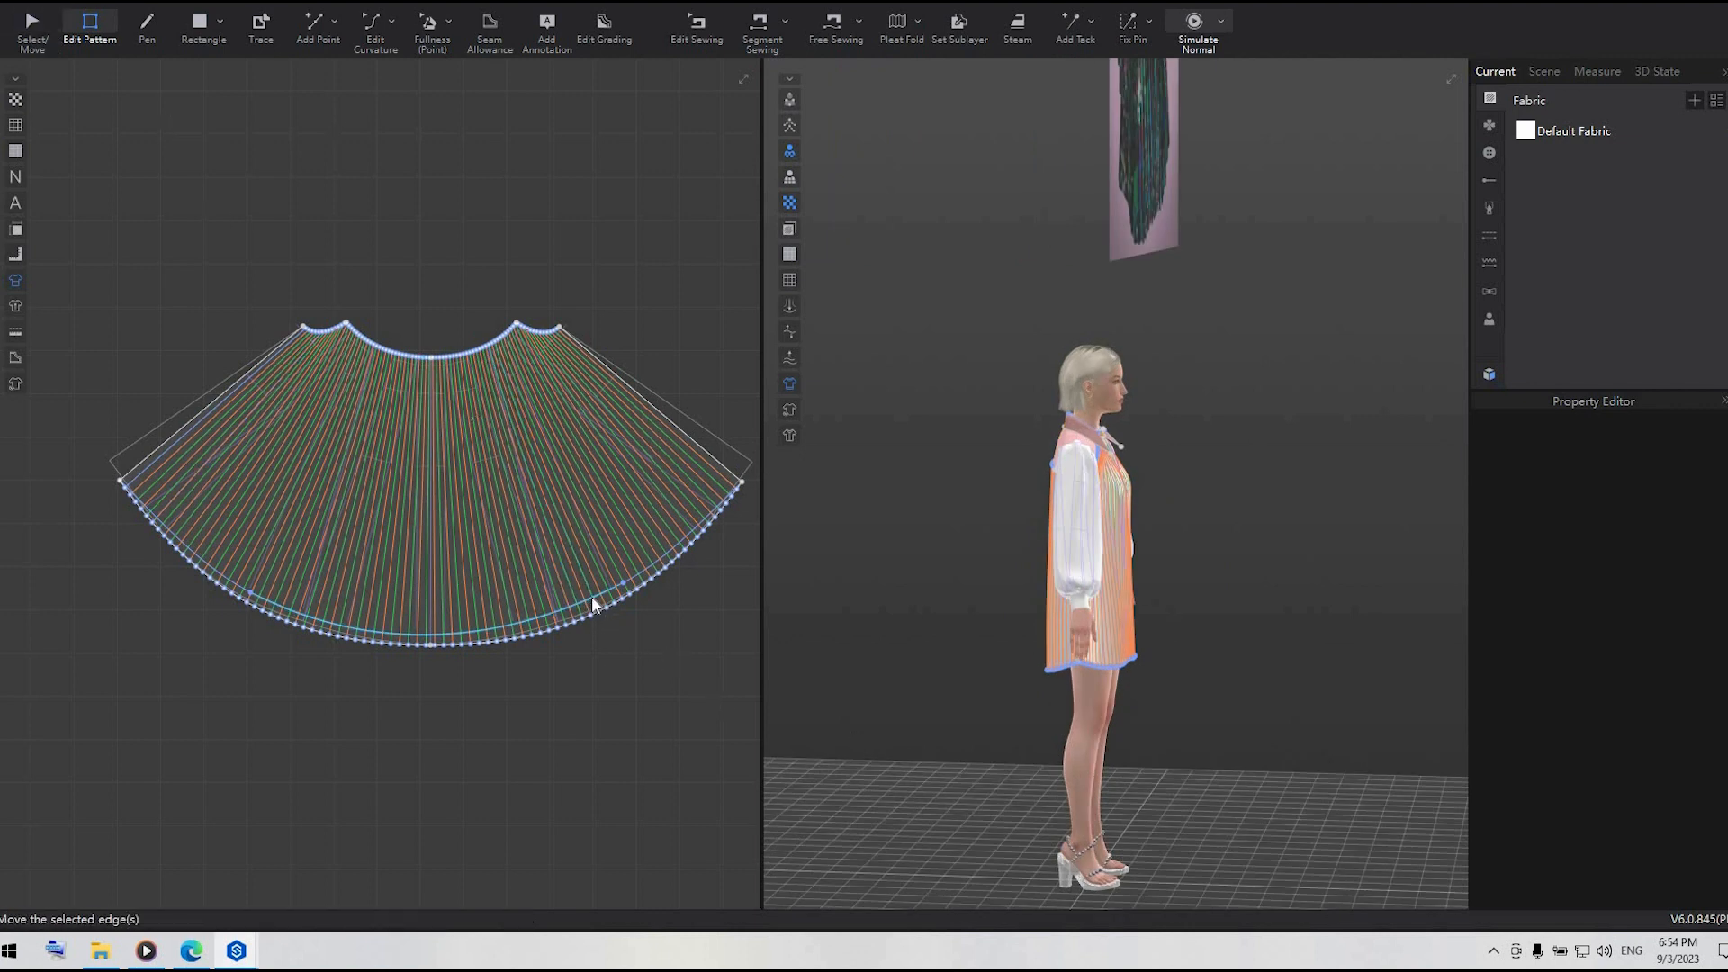
pyautogui.click(638, 618)
pyautogui.scroll(3, 640, 626)
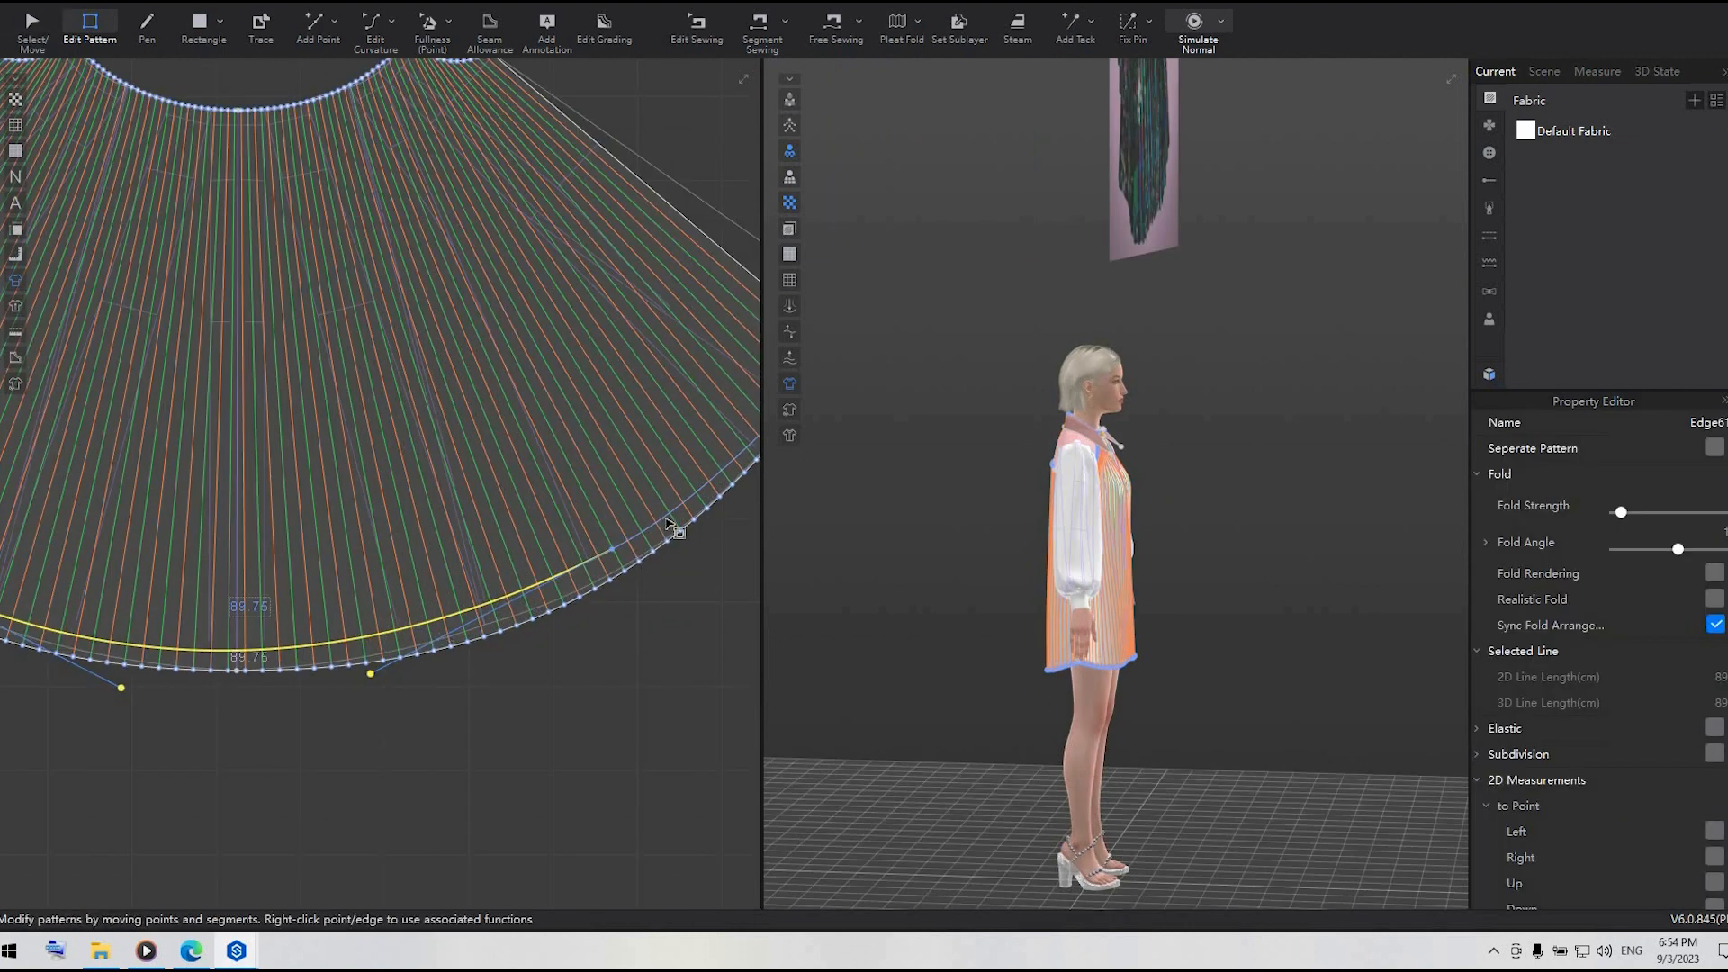
pyautogui.scroll(-5, 432, 747)
pyautogui.scroll(4, 419, 619)
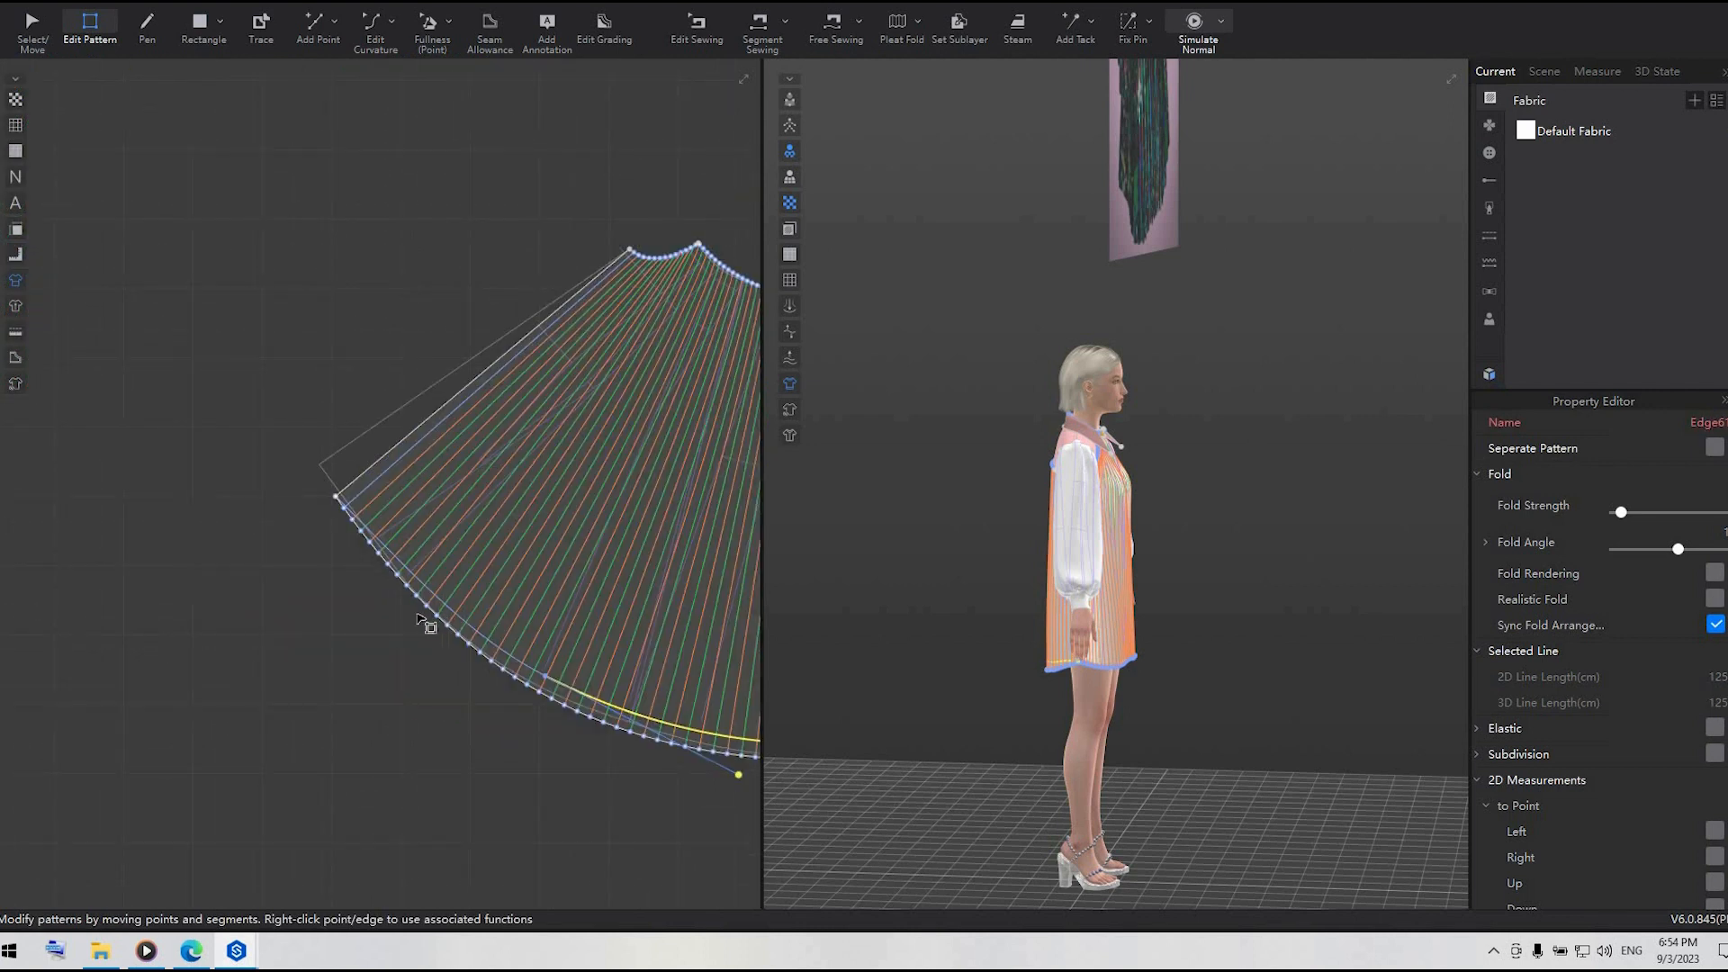
pyautogui.keyDown('shift'); pyautogui.click(453, 621); pyautogui.keyUp('shift')
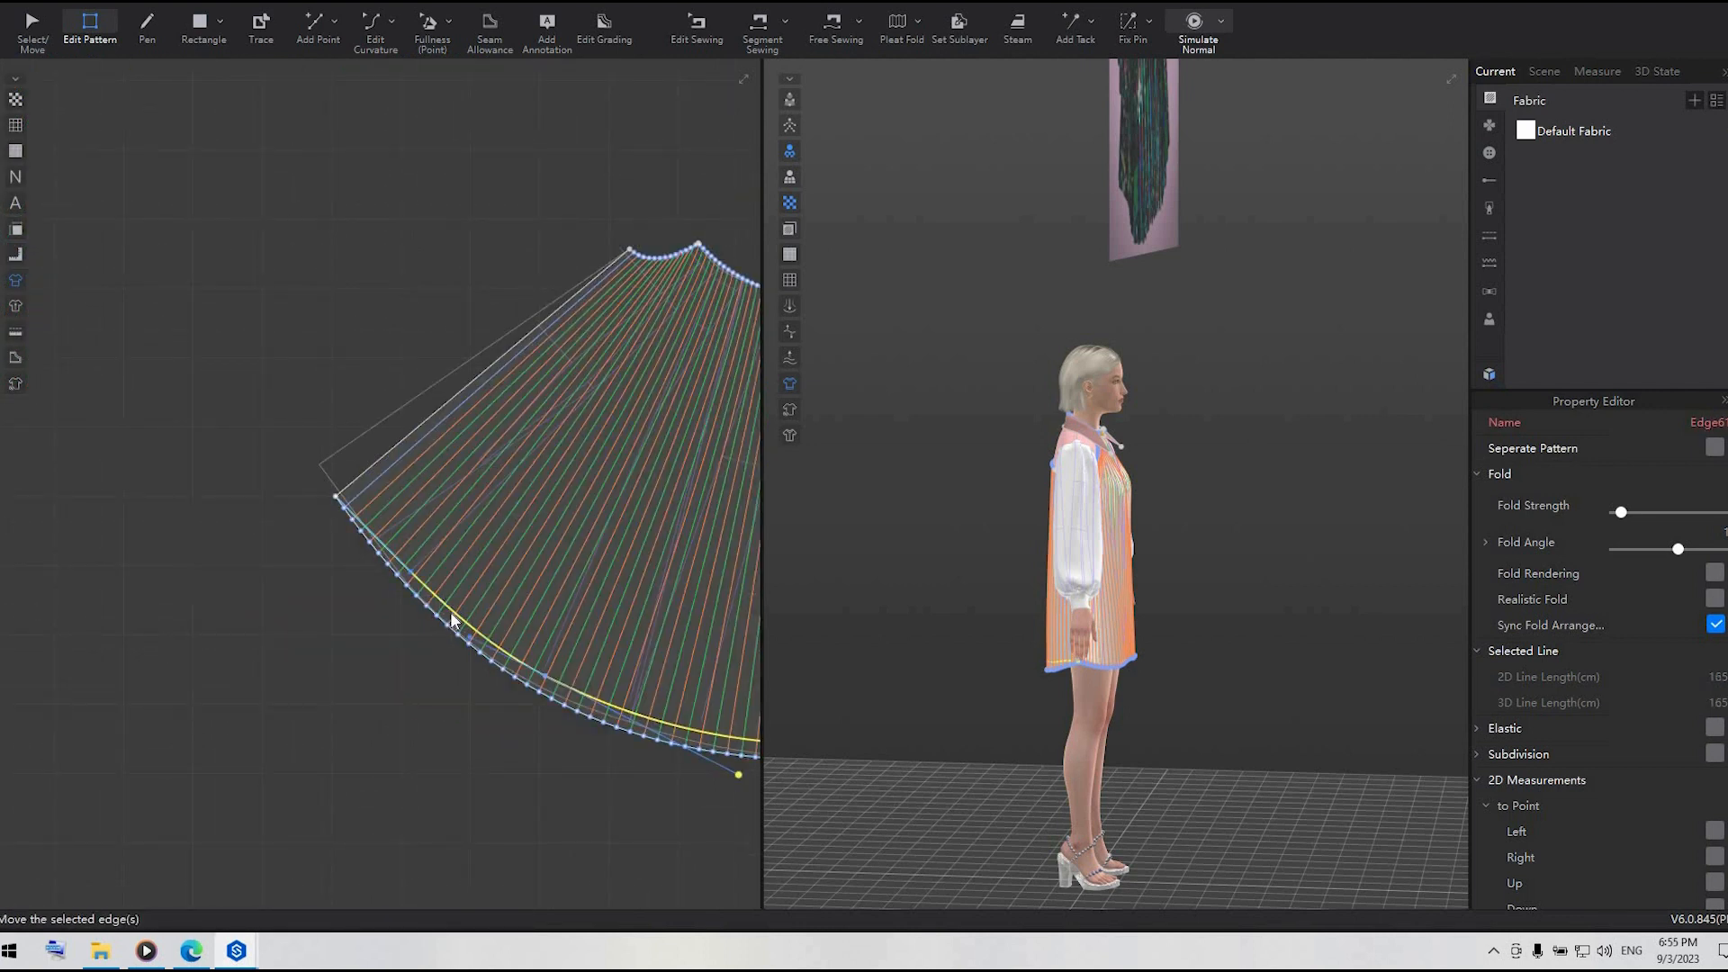
pyautogui.rightClick(451, 617)
pyautogui.click(495, 337)
# - Move the main back panel up, away from the strip cut off along its hem
pyautogui.scroll(-4, 492, 806)
pyautogui.moveTo(301, 618); pyautogui.dragTo(99, 415, button='middle')
pyautogui.click(36, 28)
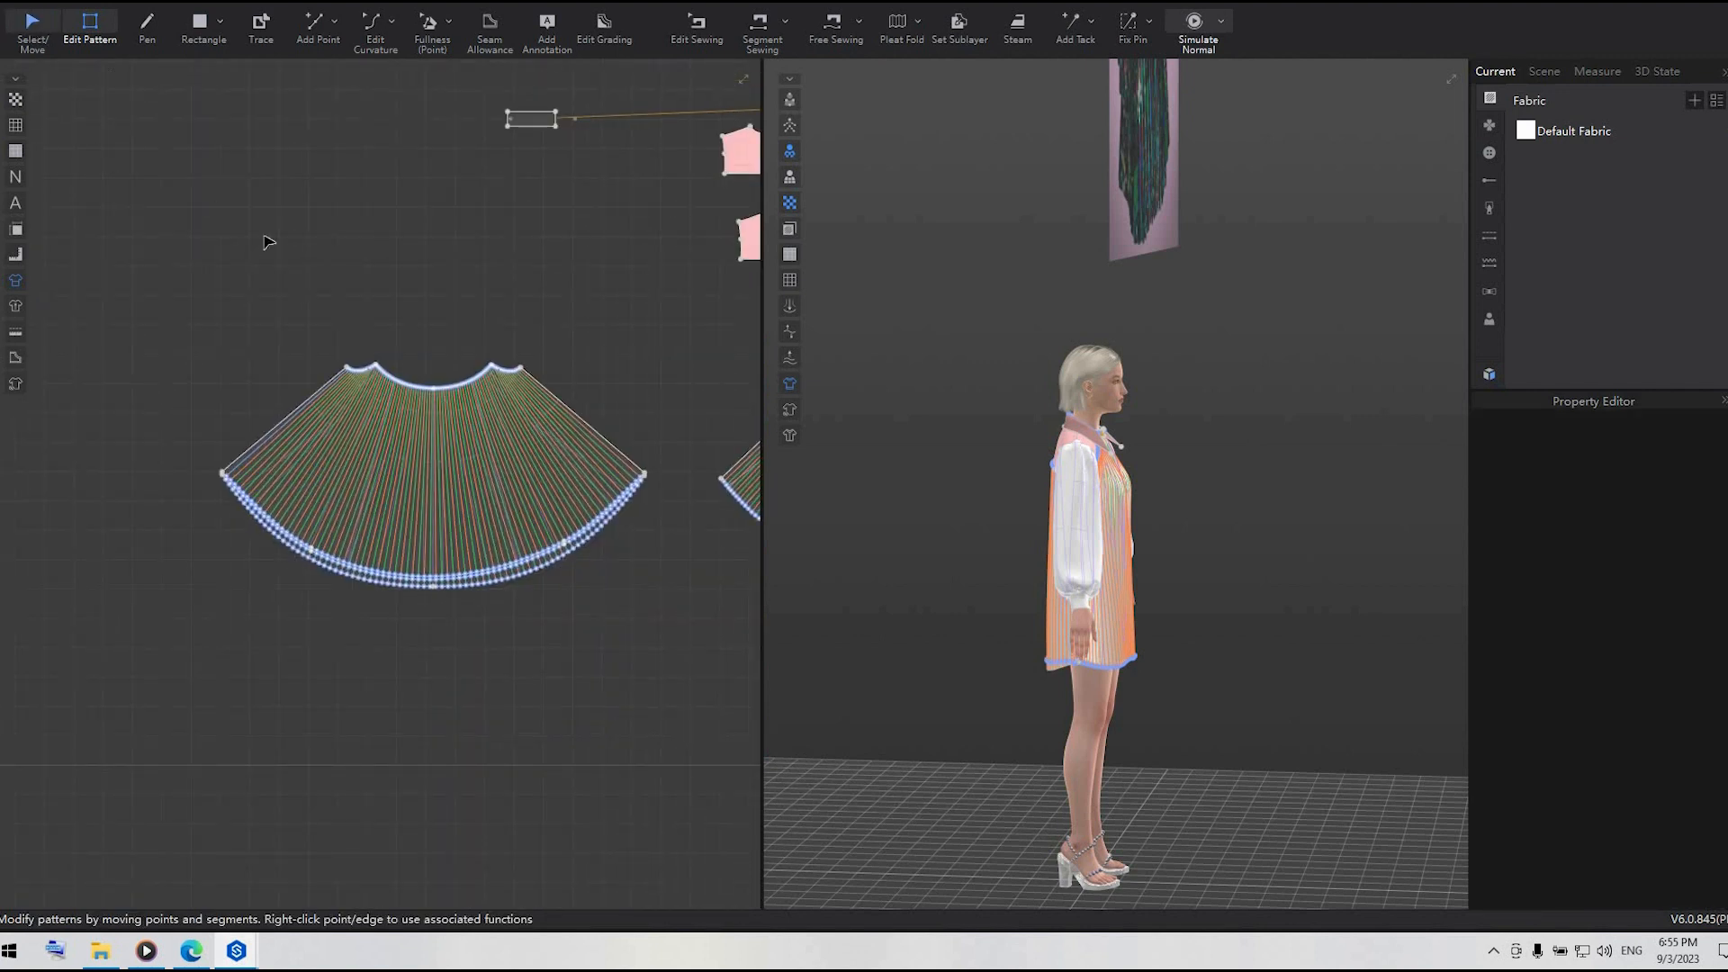
pyautogui.press('a')
pyautogui.scroll(2, 333, 666)
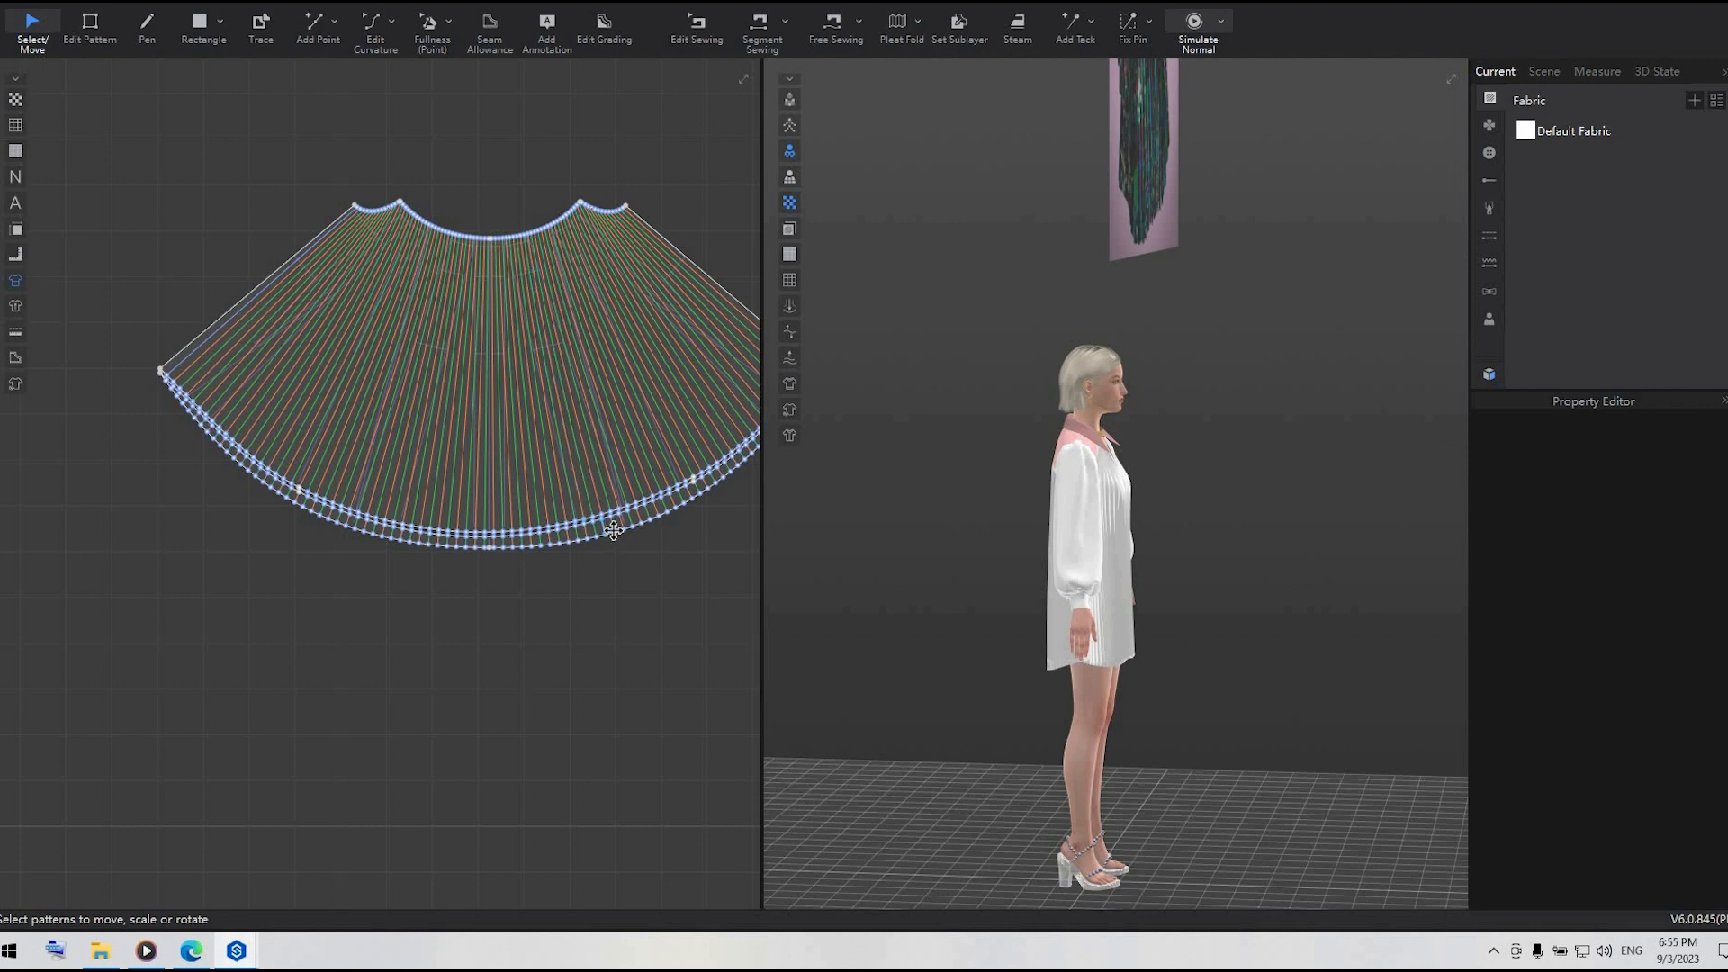
pyautogui.click(621, 528)
pyautogui.click(213, 218)
pyautogui.scroll(-3, 206, 192)
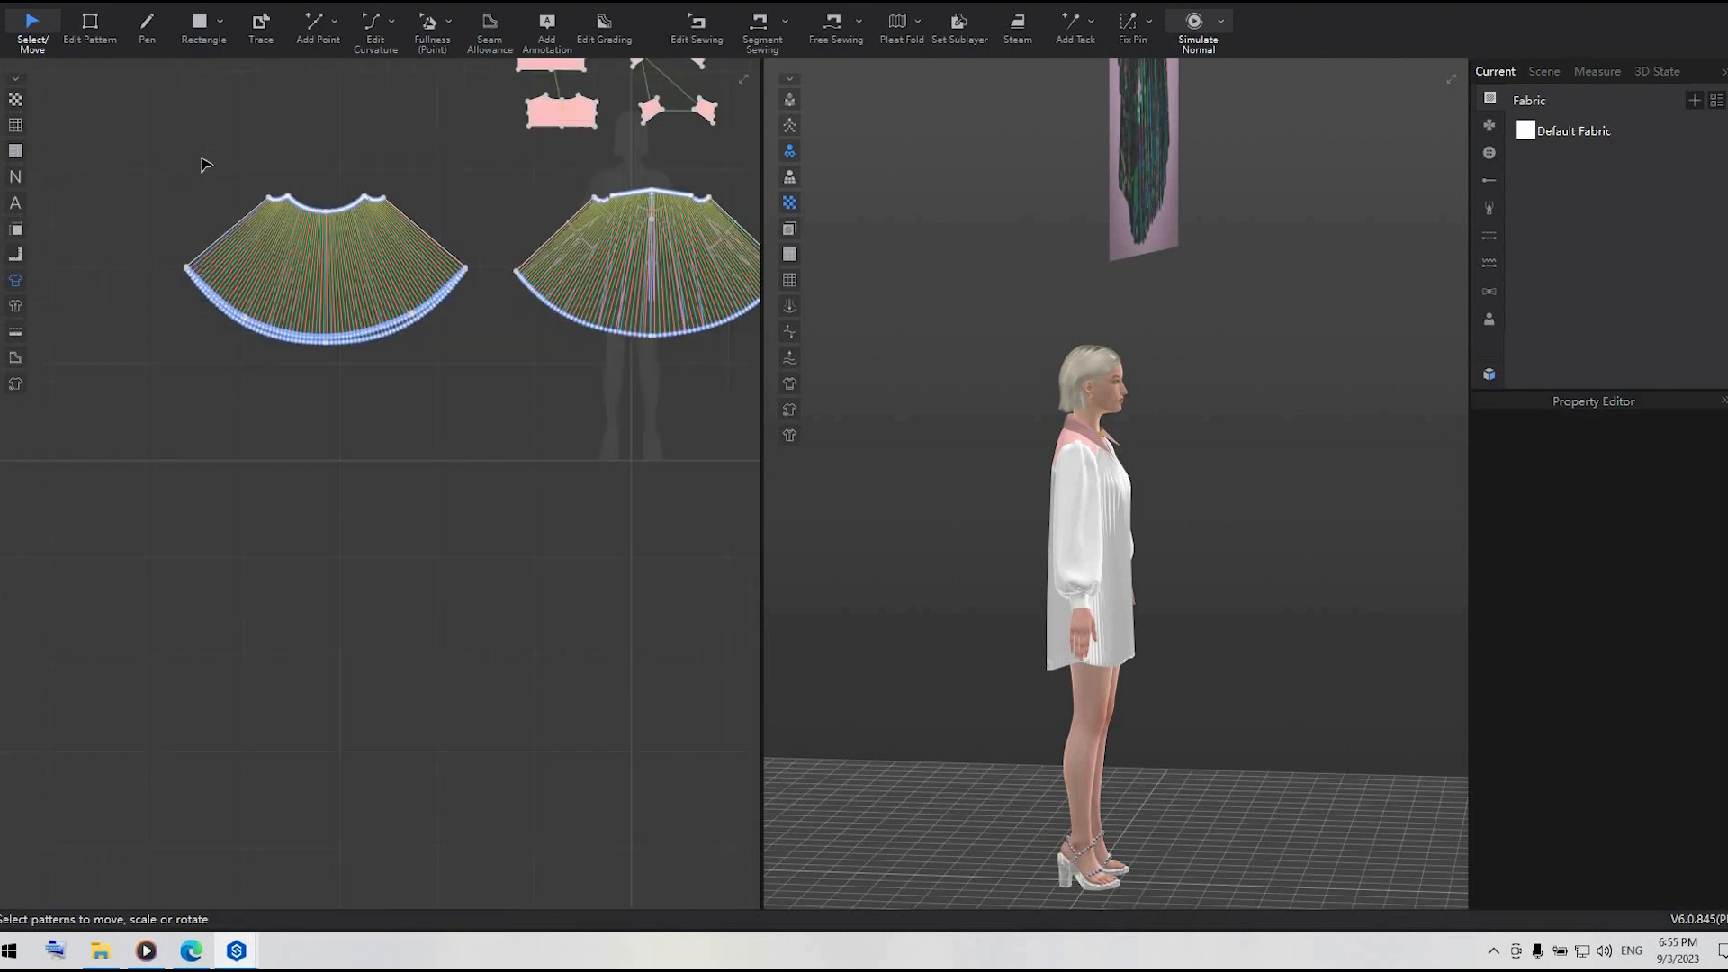
pyautogui.click(372, 261)
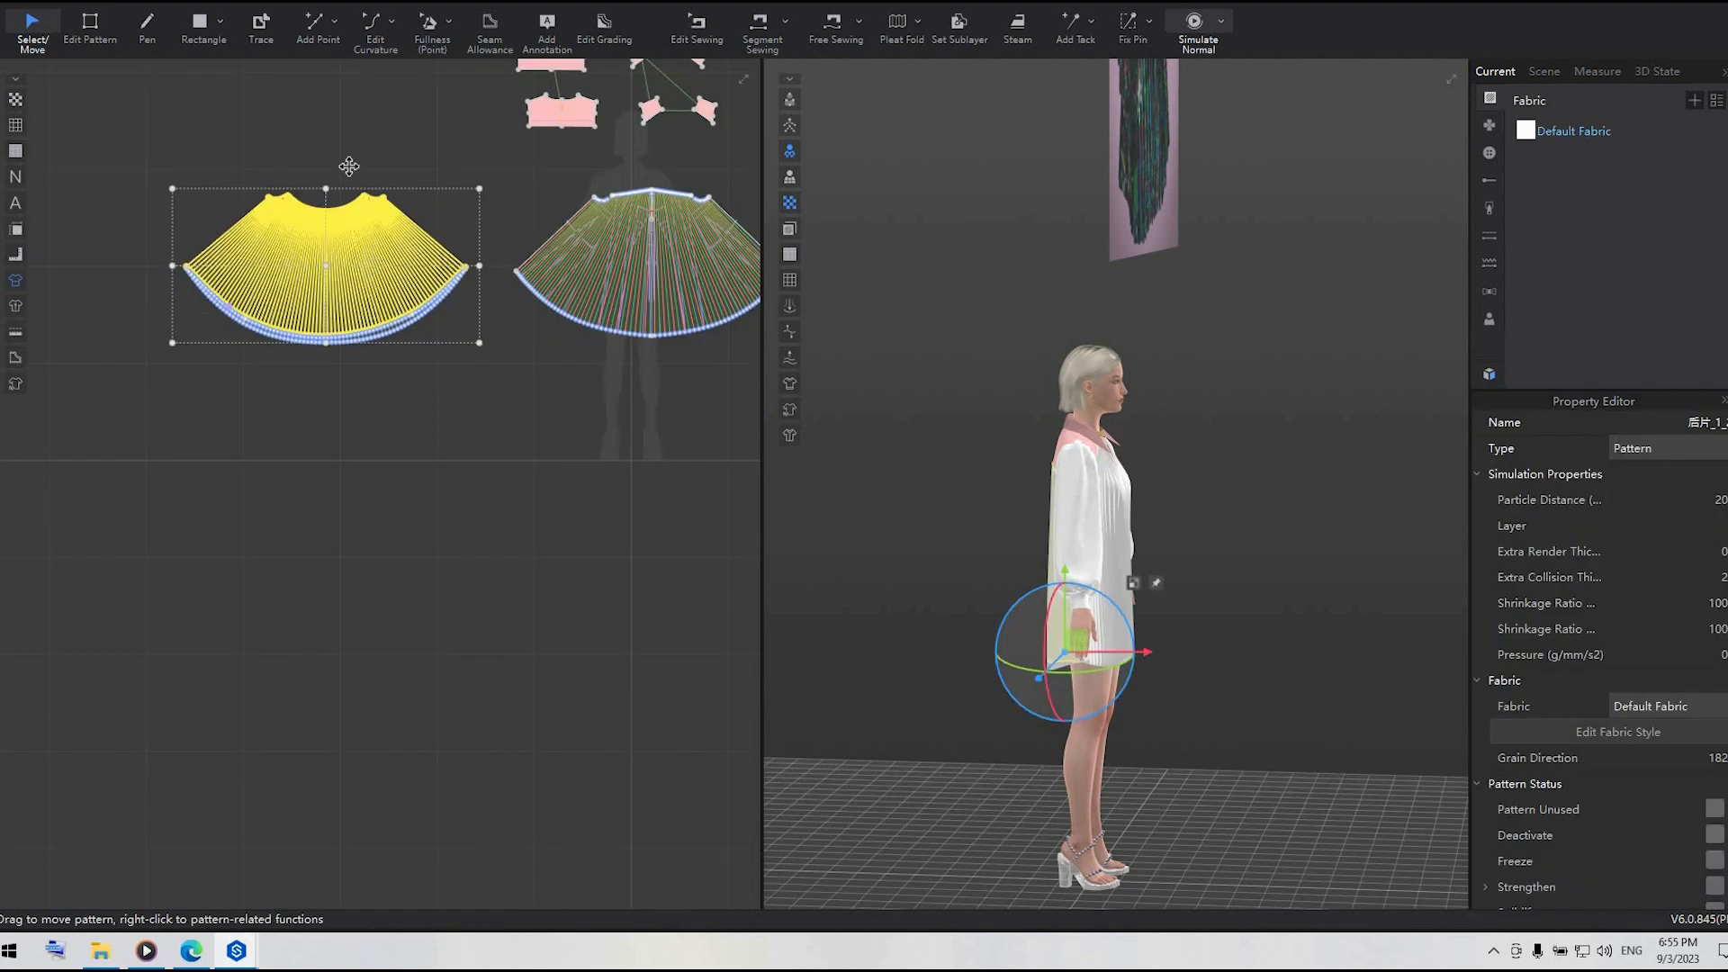
pyautogui.moveTo(349, 167); pyautogui.dragTo(353, 69)
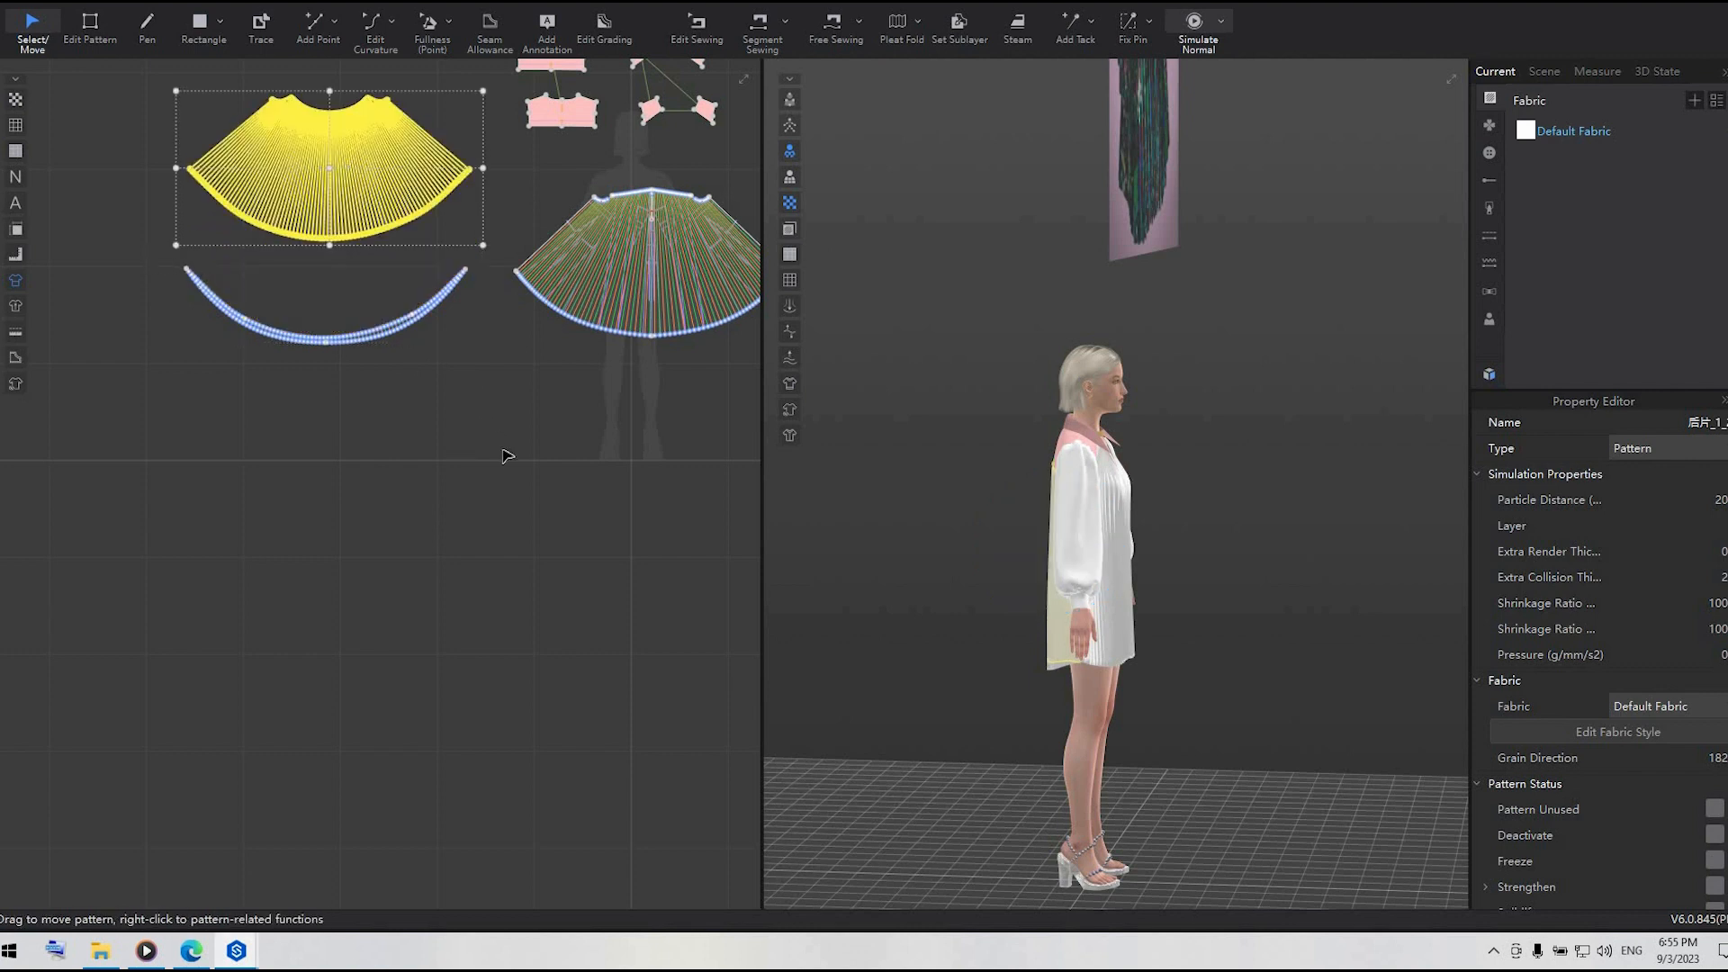
# - Delete the narrow curved strip cut off from the back panel's hem
pyautogui.click(137, 262)
pyautogui.moveTo(137, 256); pyautogui.dragTo(483, 417)
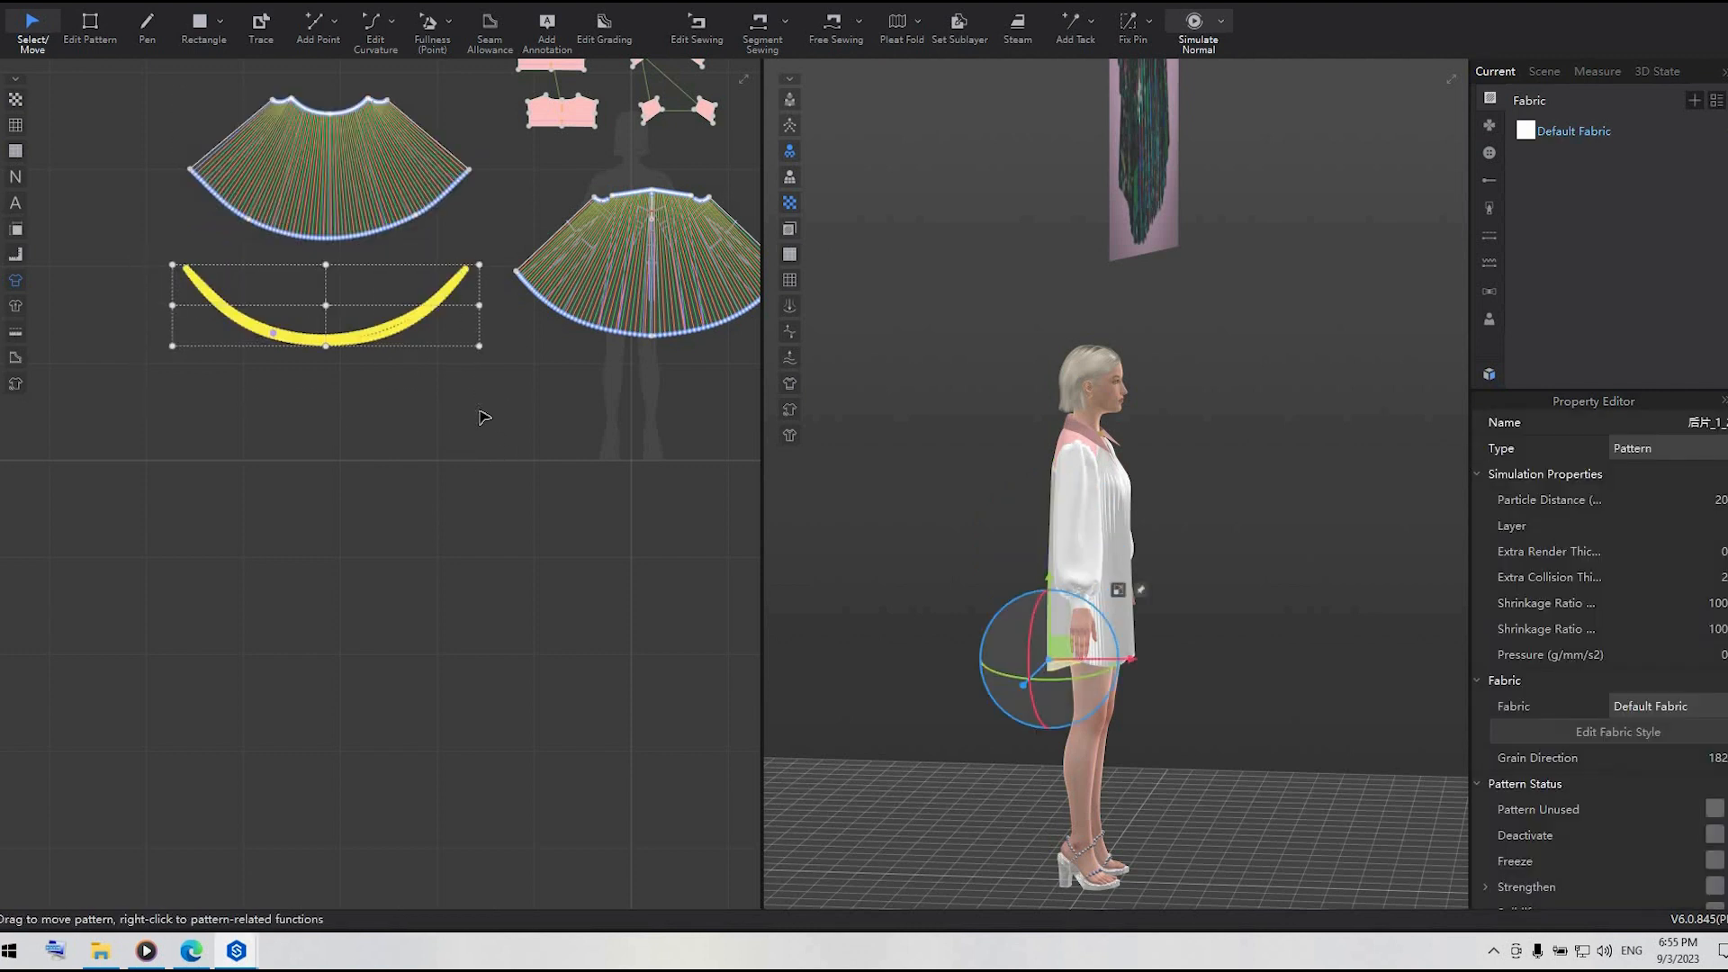
pyautogui.press('Delete')
pyautogui.moveTo(419, 311); pyautogui.dragTo(388, 509, button='middle')
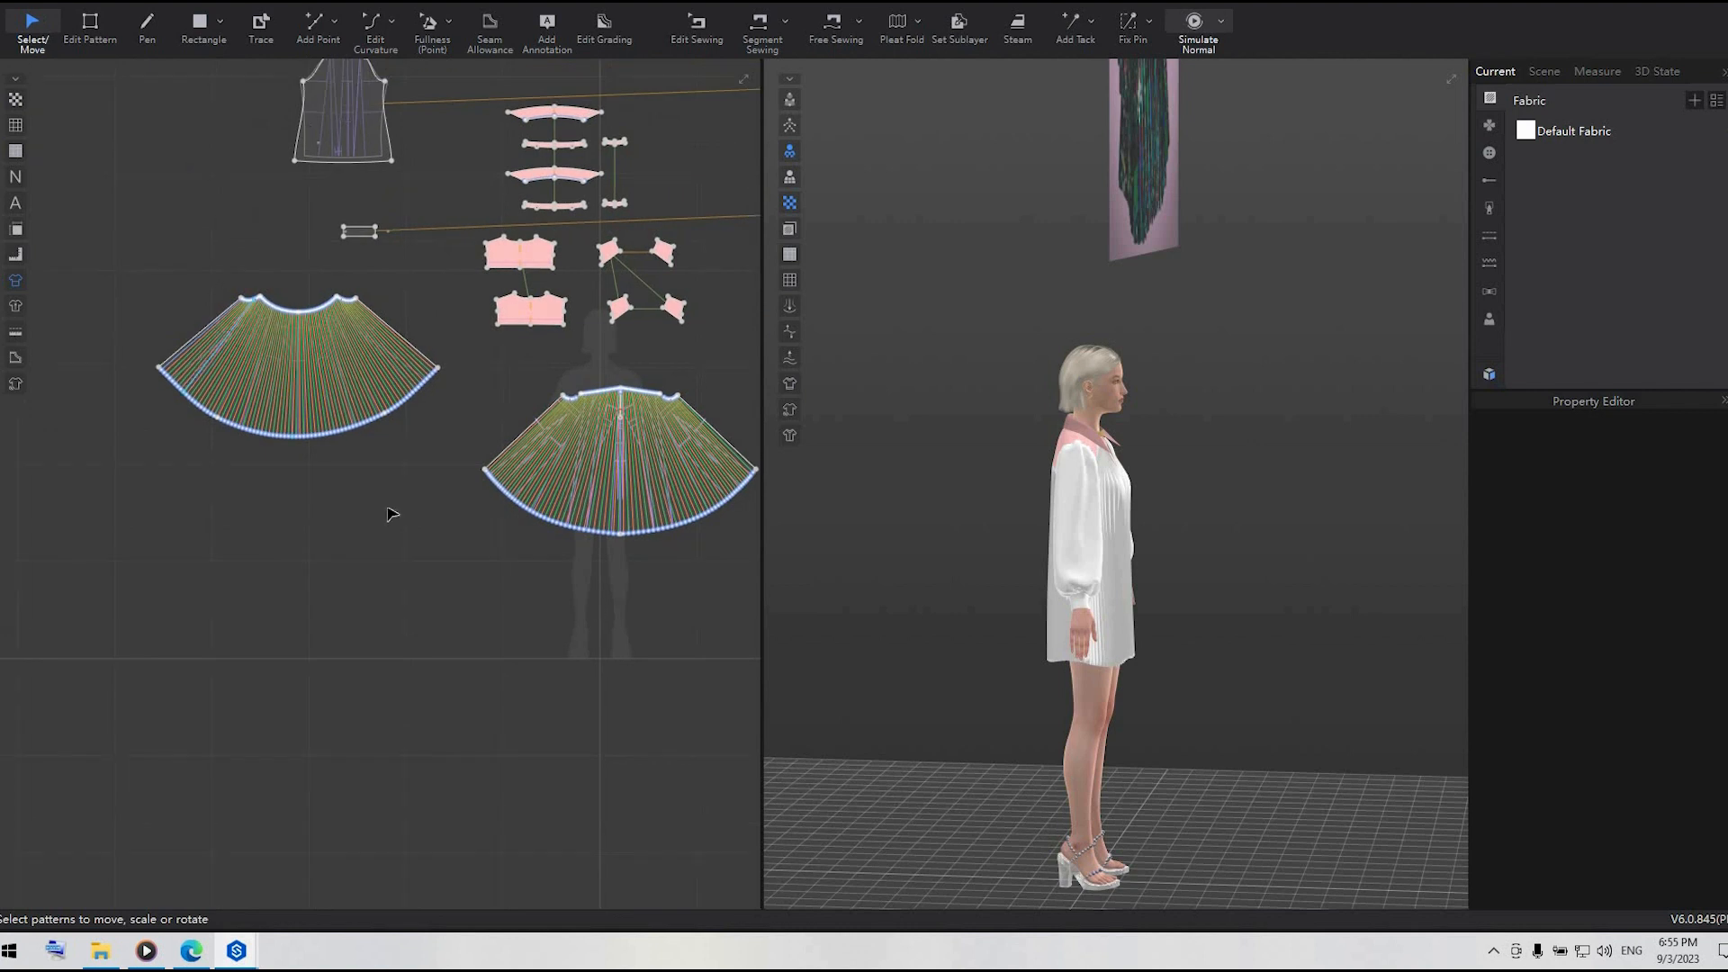
# - View the shortened back hem from behind and lock all pattern outlines
pyautogui.moveTo(1412, 789); pyautogui.dragTo(810, 747, button='right')
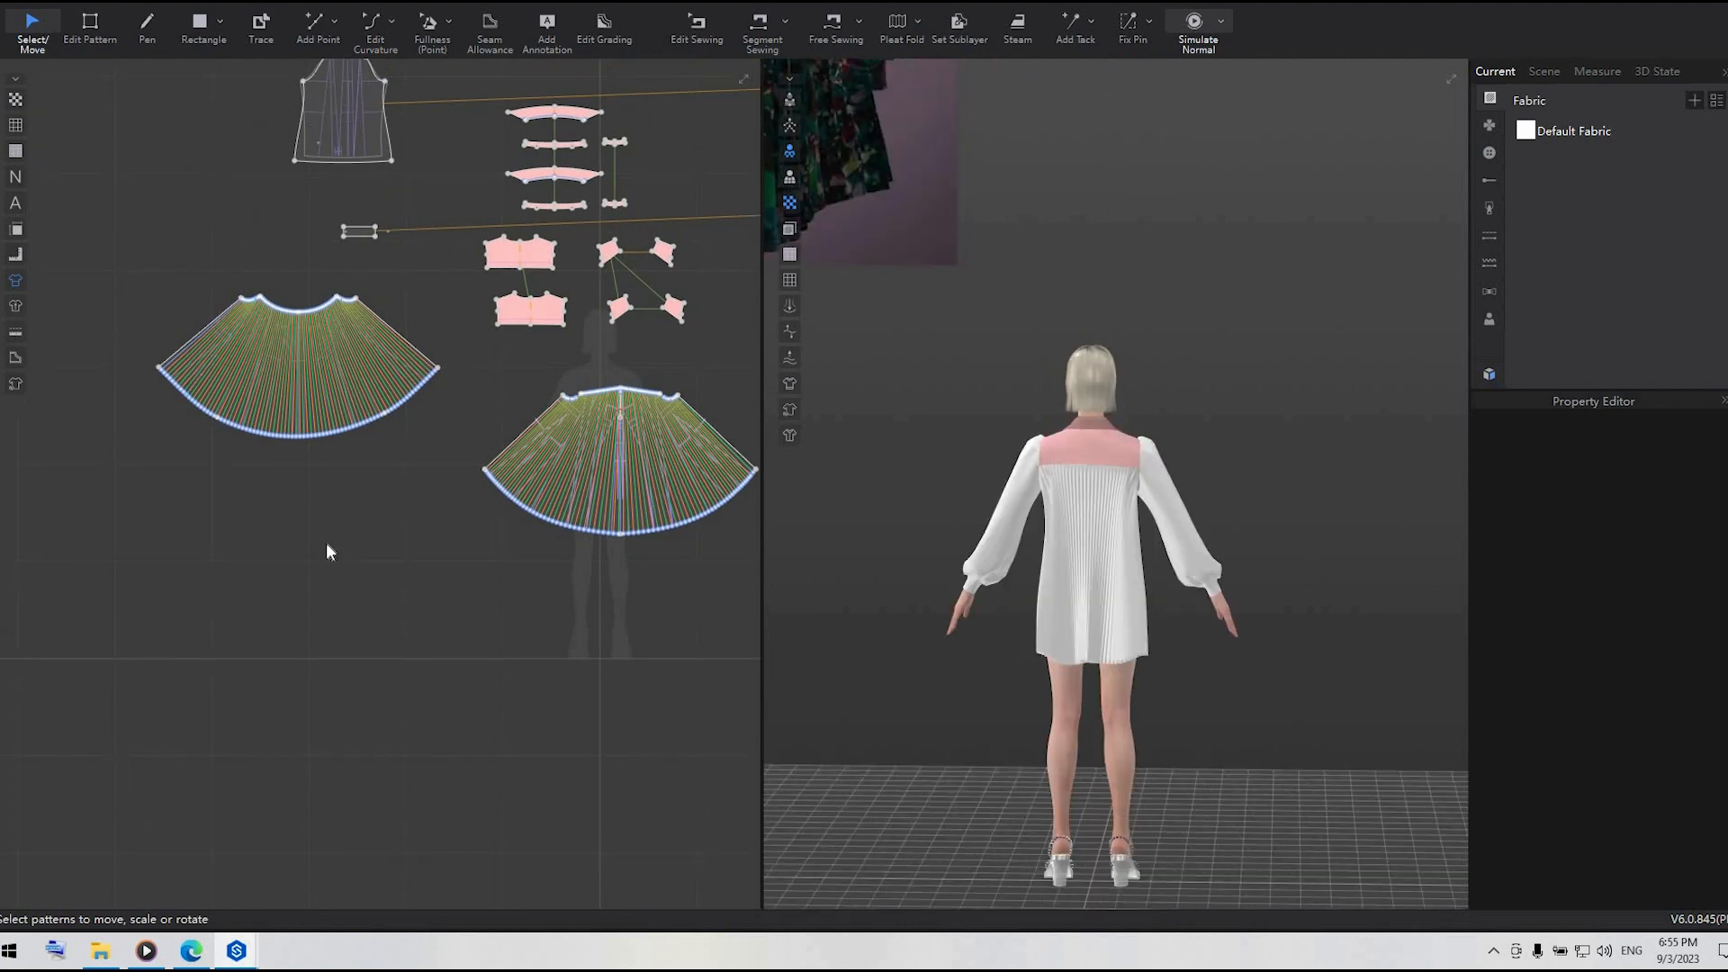
pyautogui.rightClick(326, 493)
pyautogui.click(376, 628)
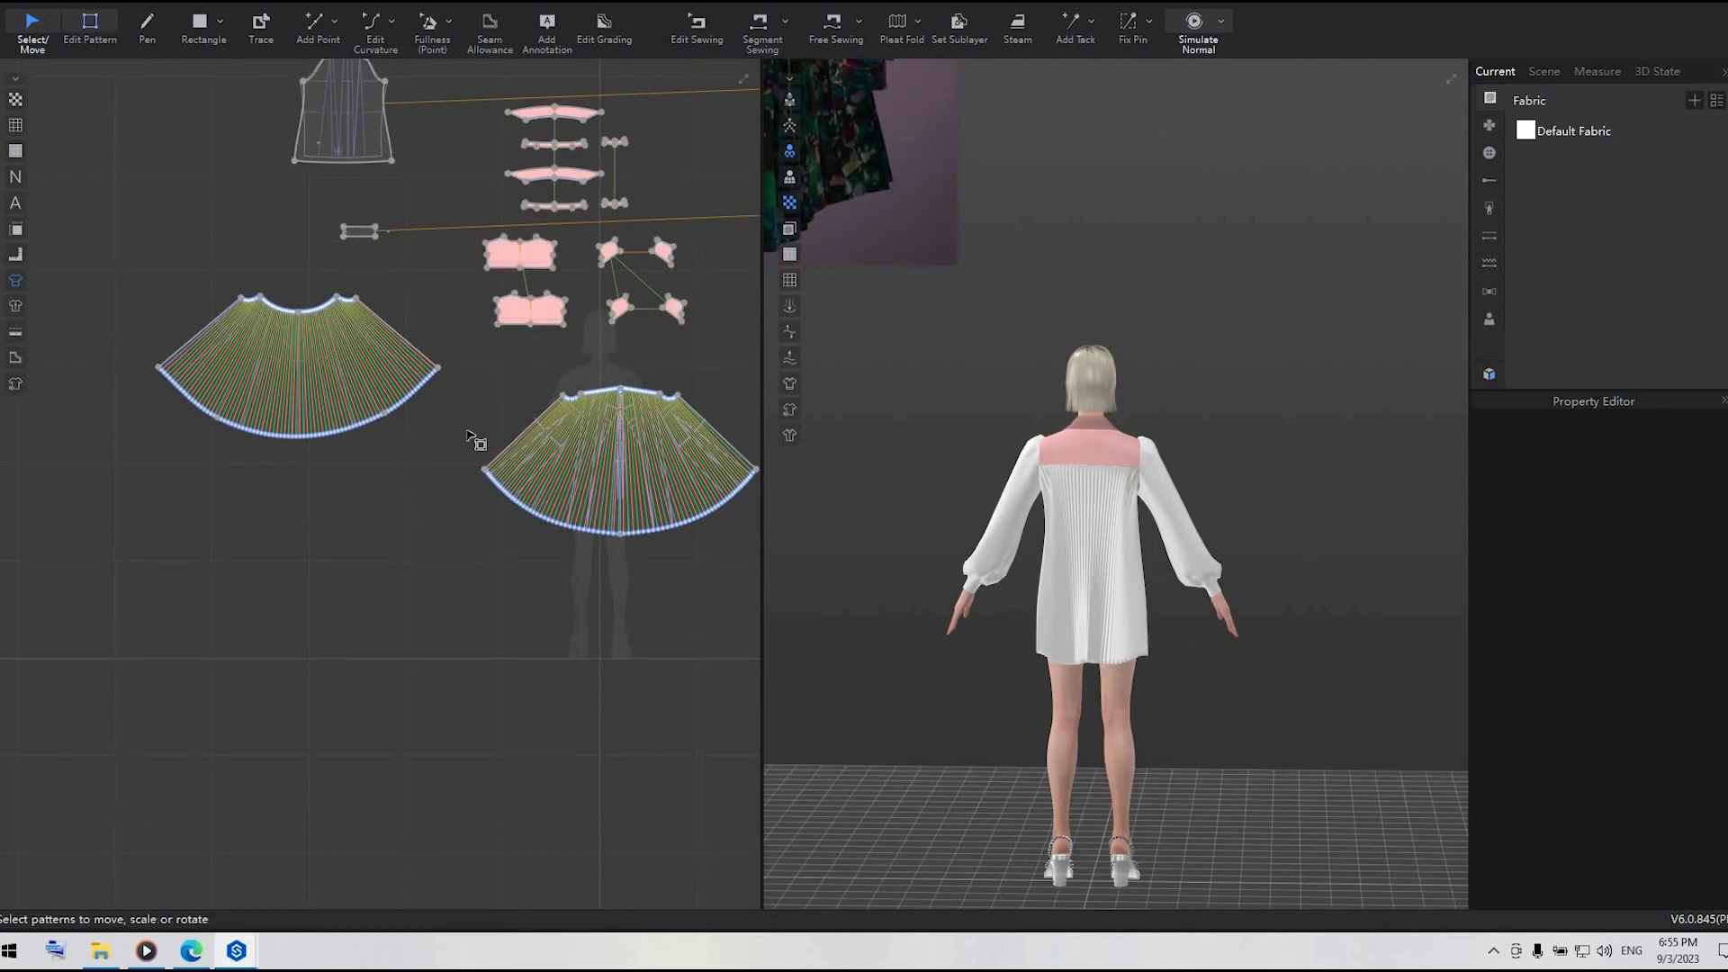
pyautogui.press('z')
pyautogui.click(301, 433)
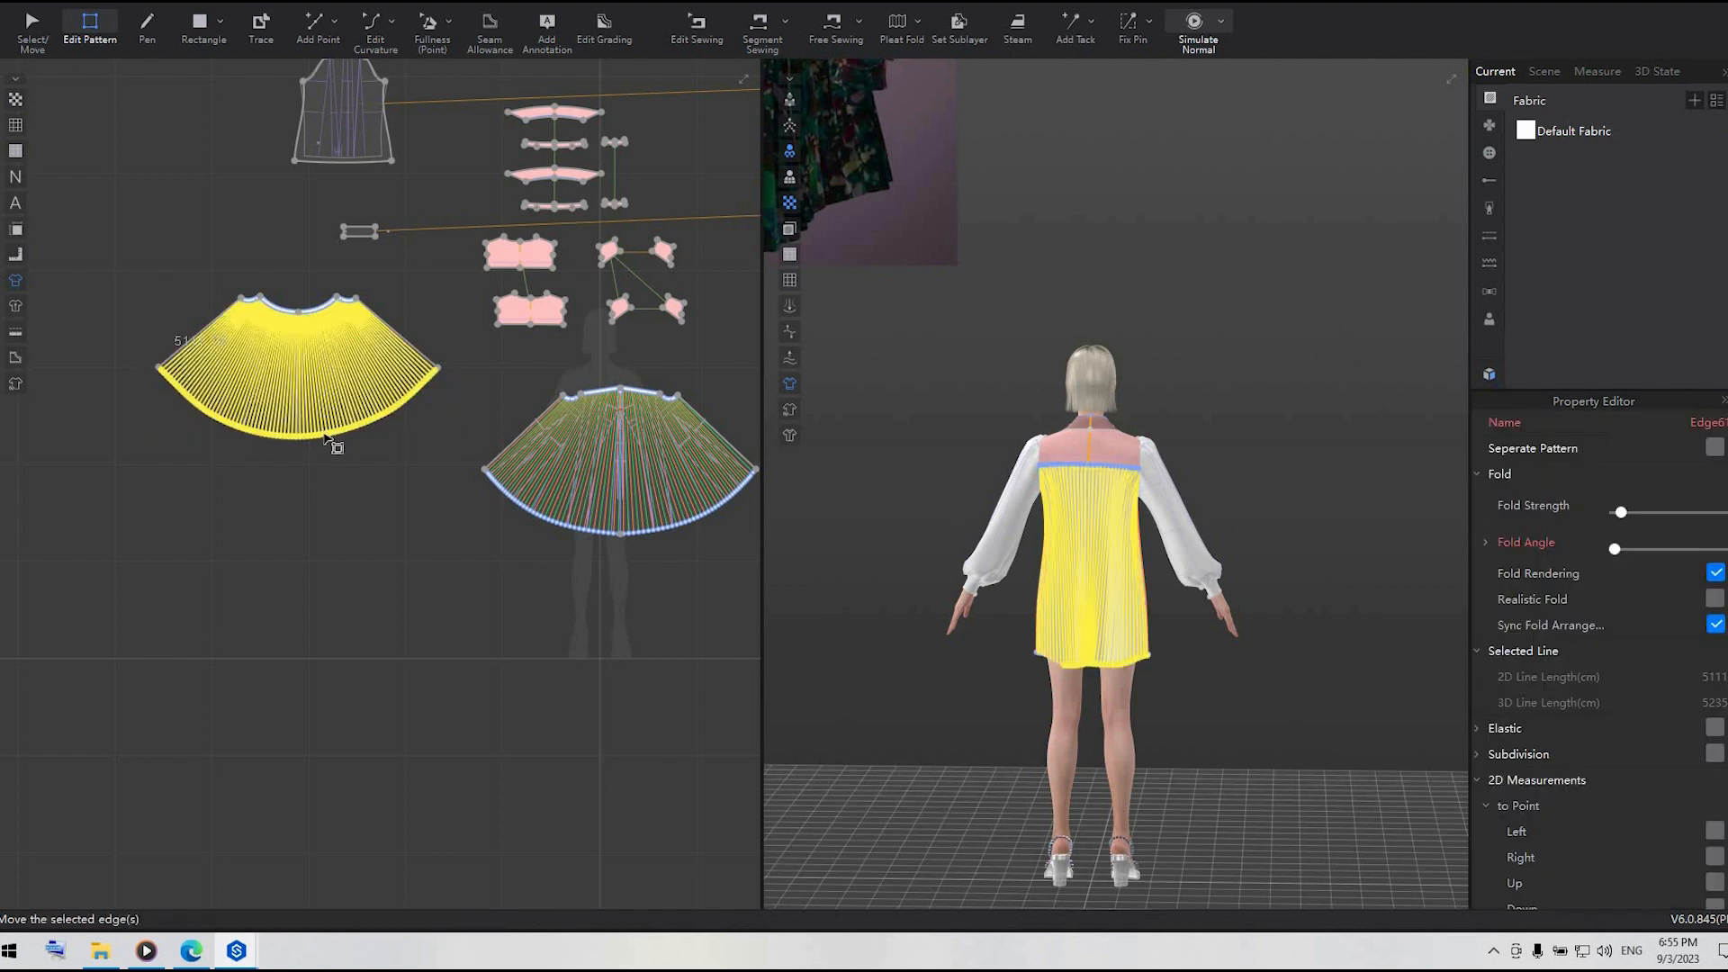
pyautogui.rightClick(326, 441)
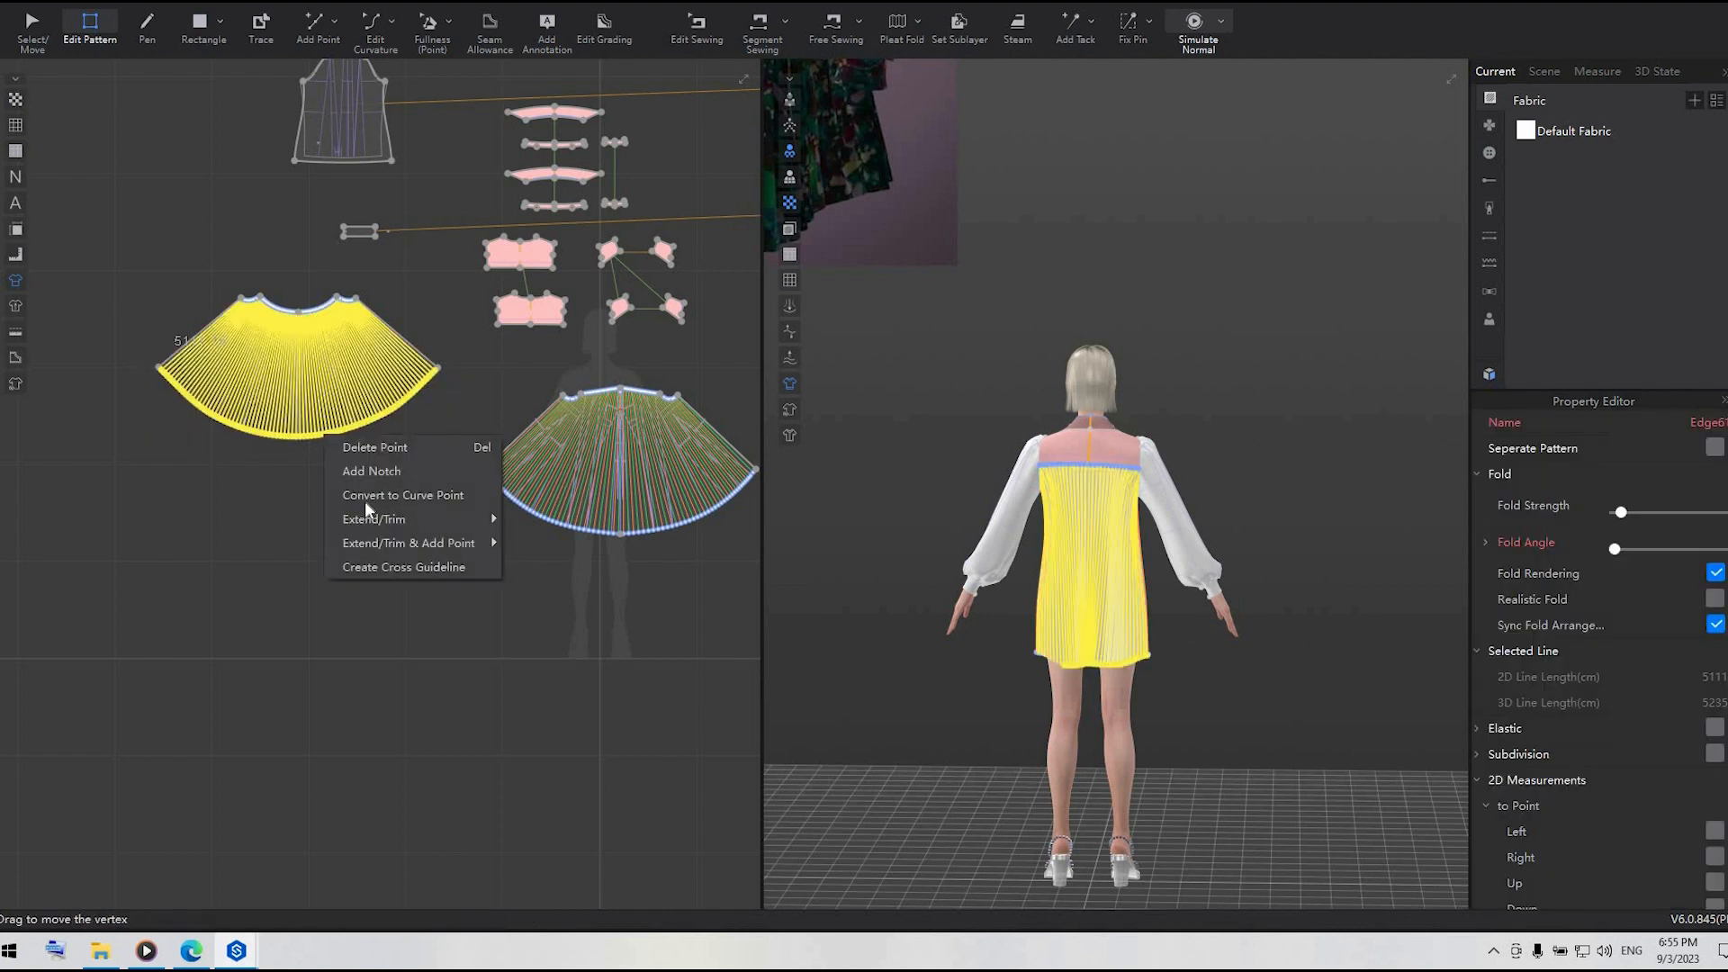
pyautogui.click(416, 692)
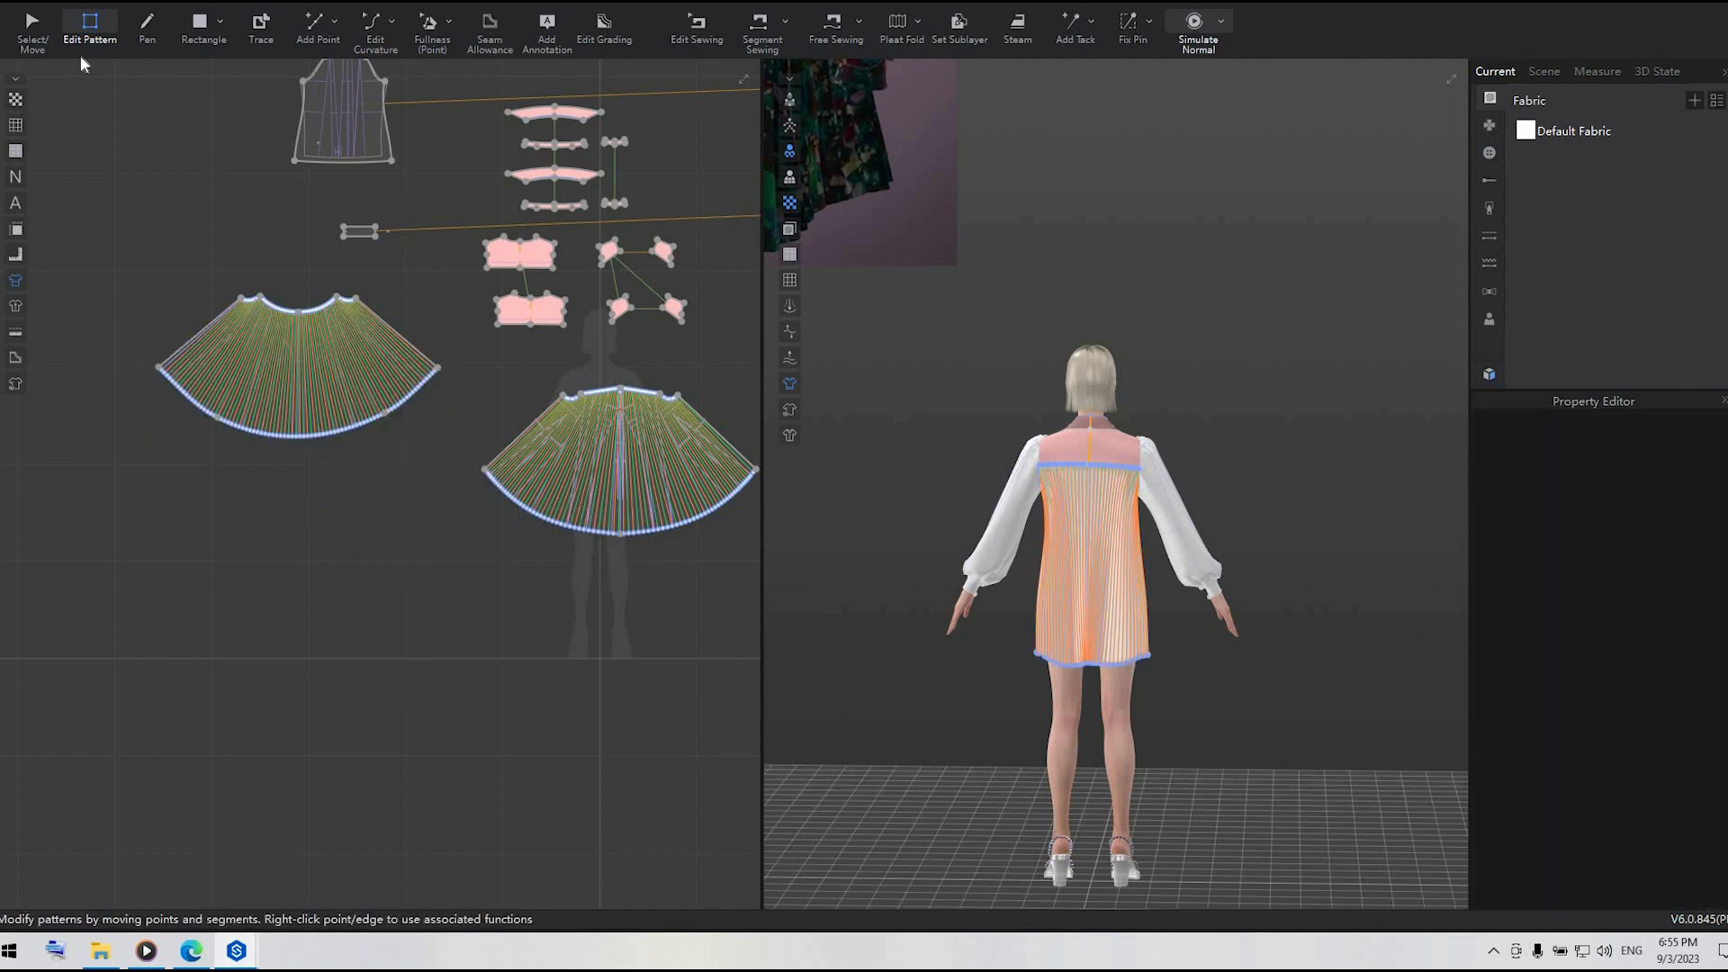
# - Set the Default Fabric's render type to Velvet and simulate the dress on the avatar
pyautogui.click(1574, 131)
pyautogui.press('space')
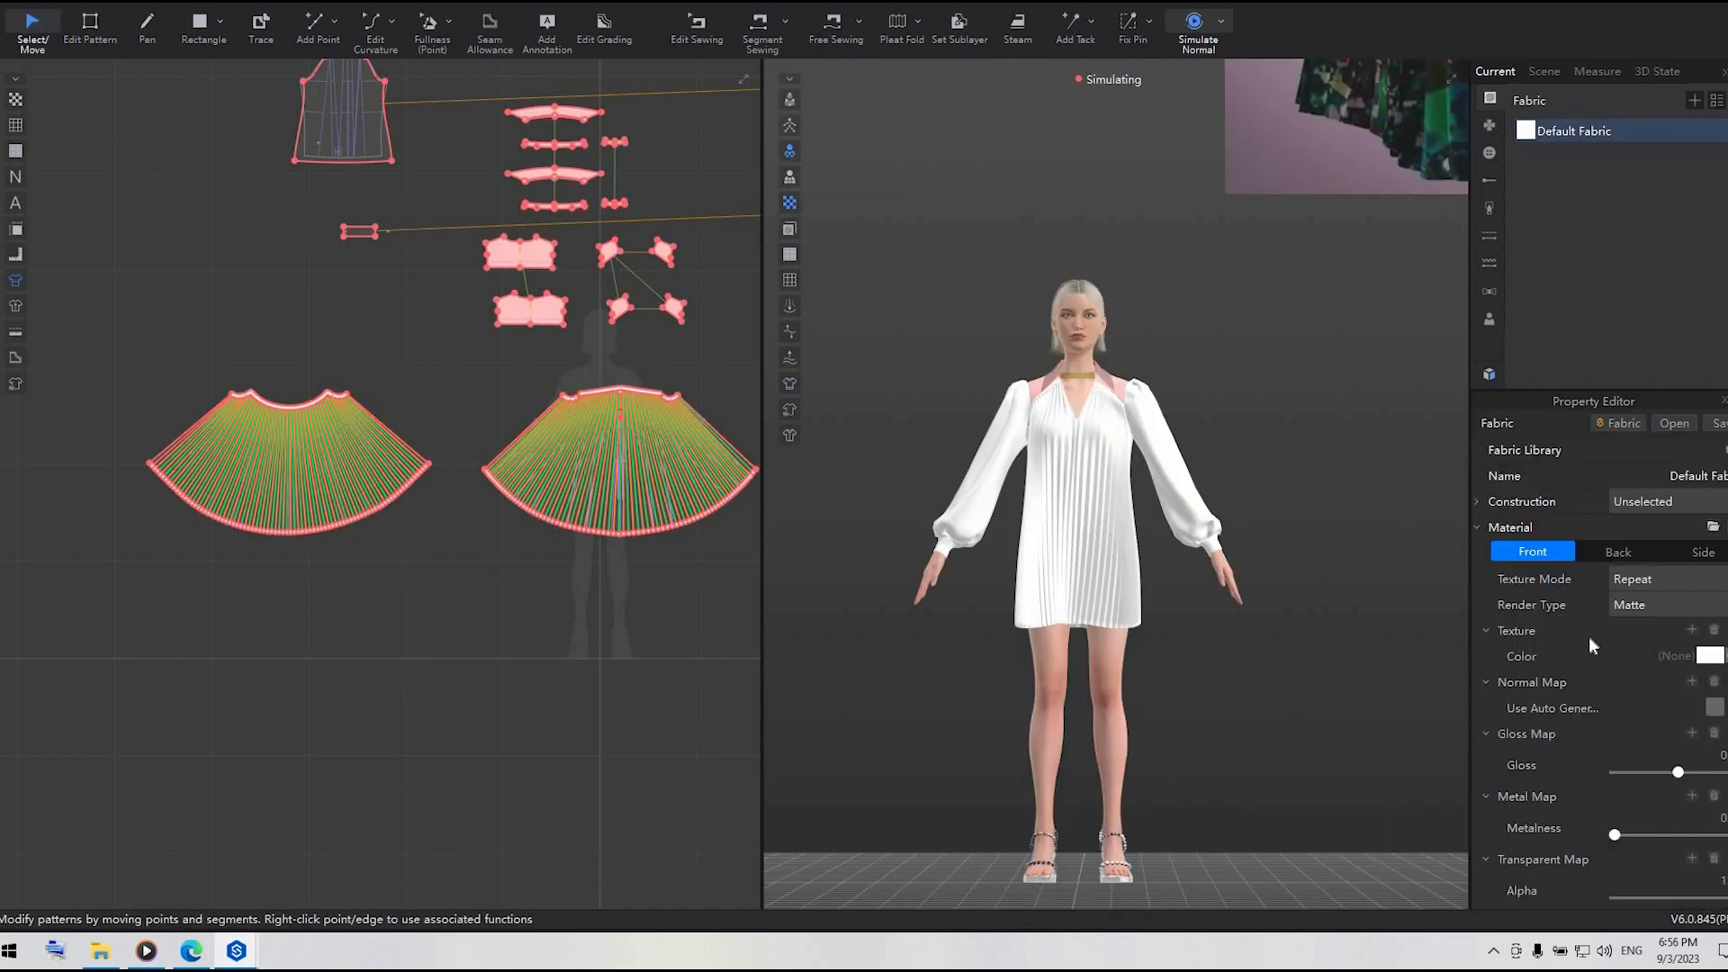
pyautogui.click(1675, 605)
pyautogui.click(1648, 681)
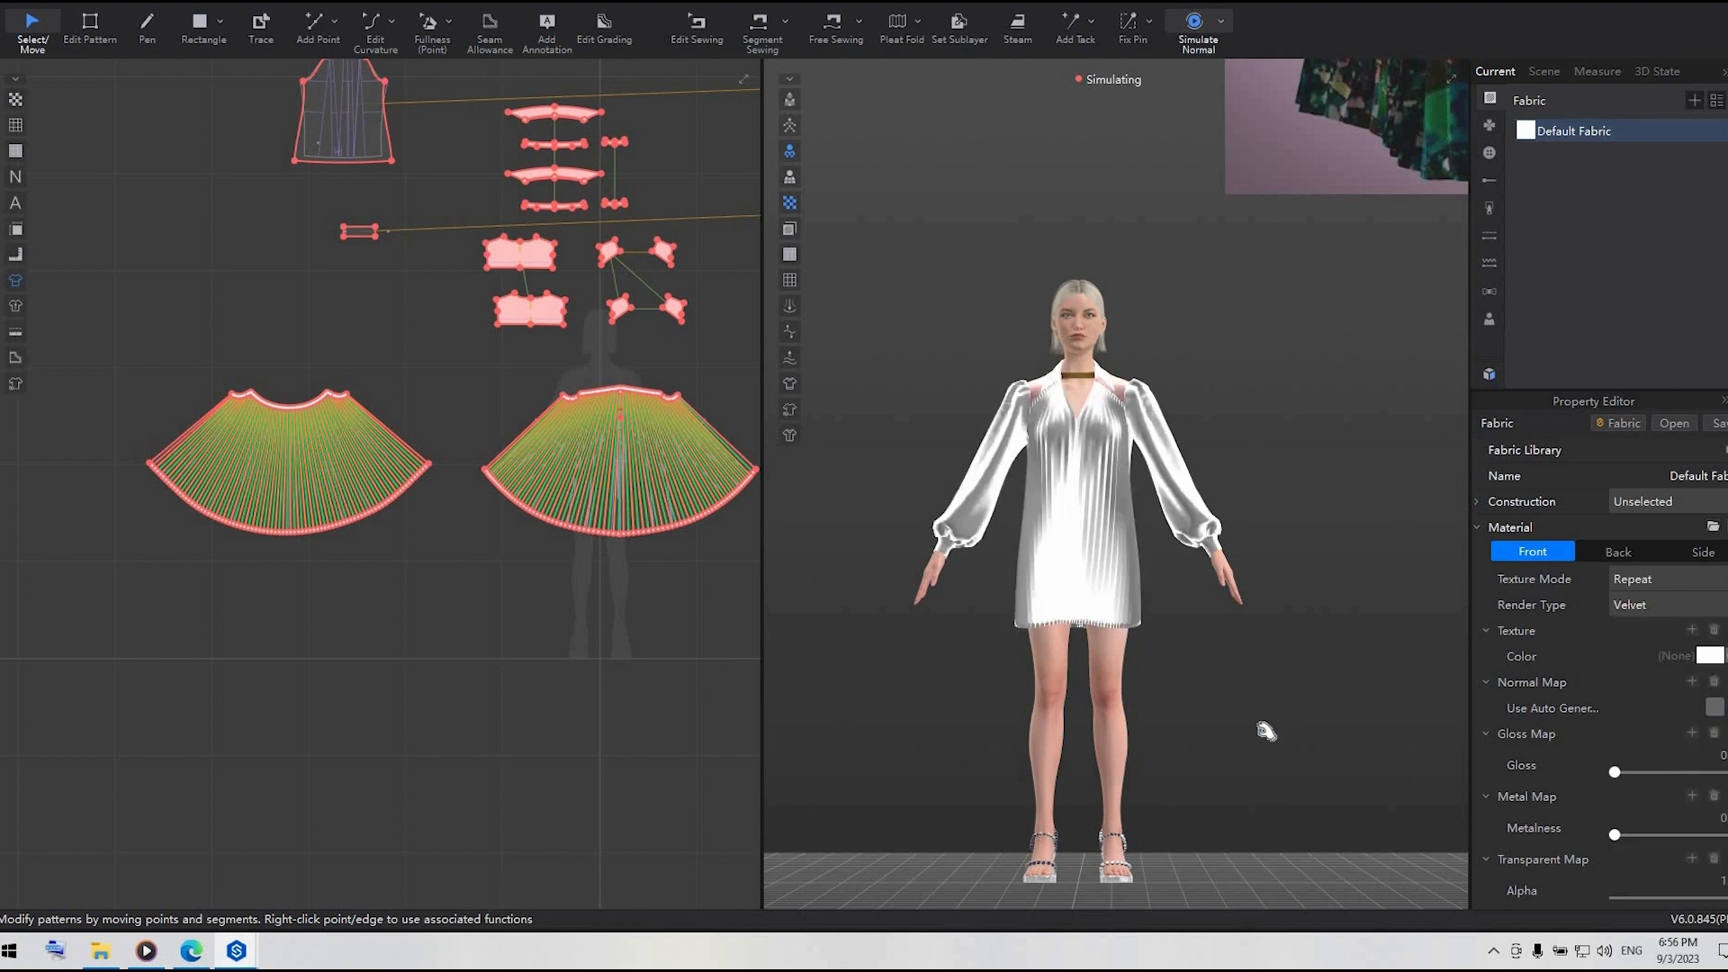
pyautogui.click(1211, 685)
pyautogui.scroll(1, 1210, 685)
pyautogui.press('space')
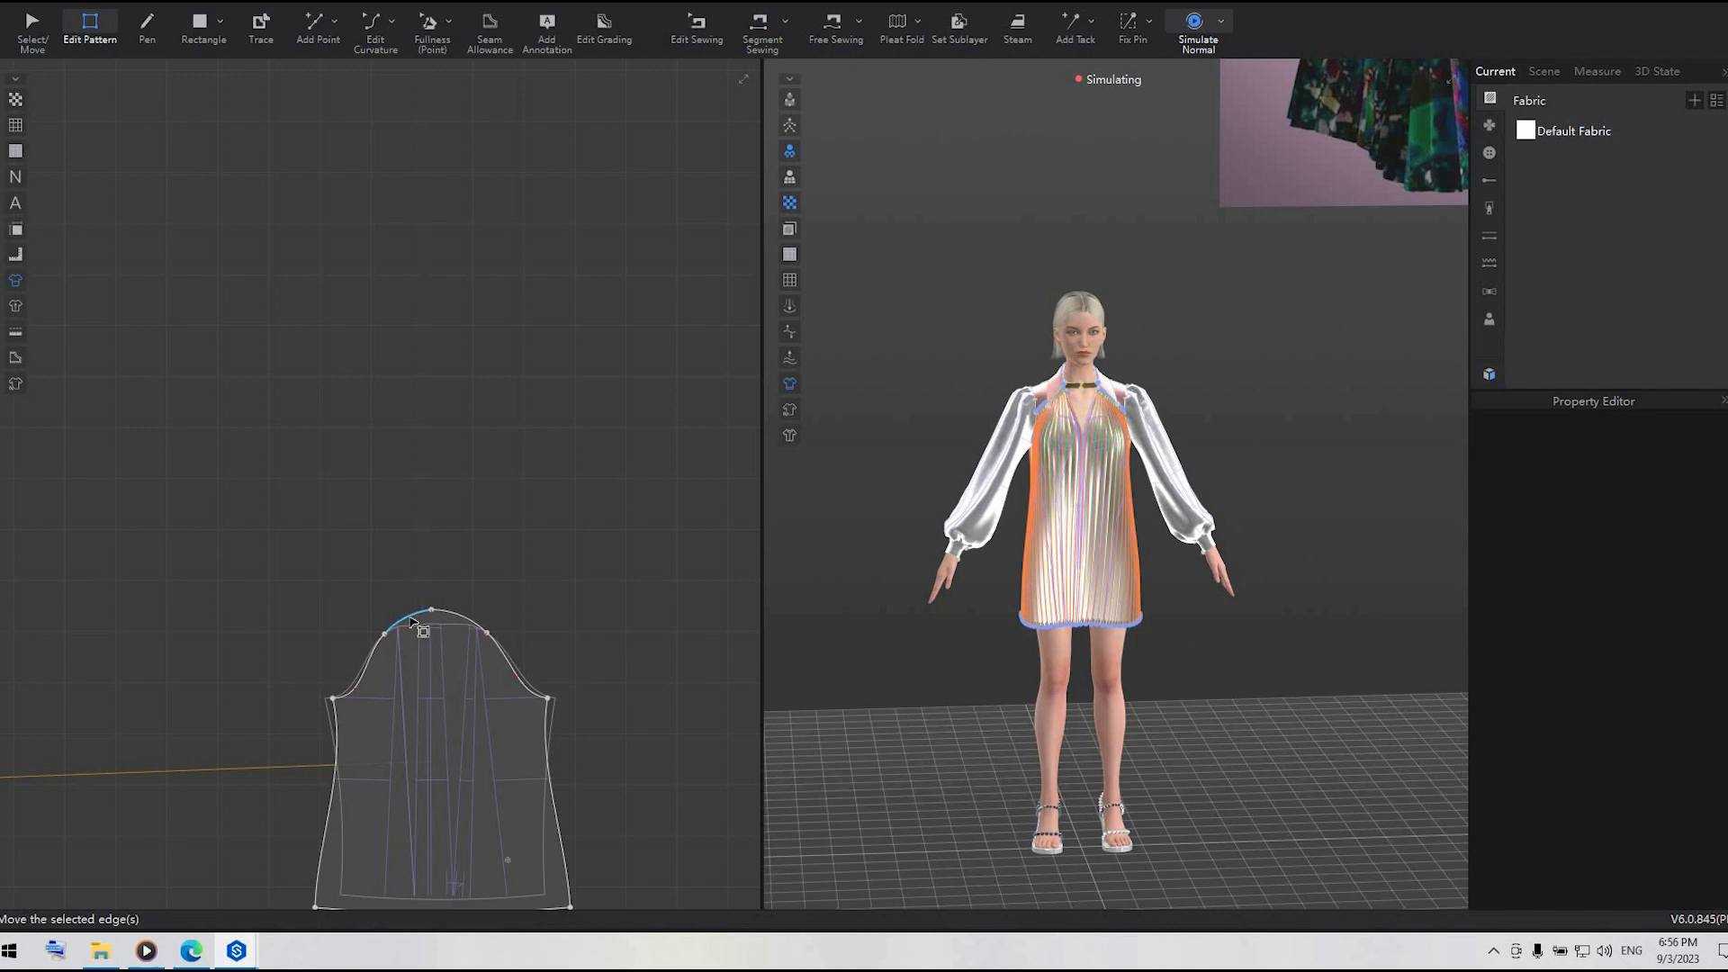
pyautogui.click(432, 621)
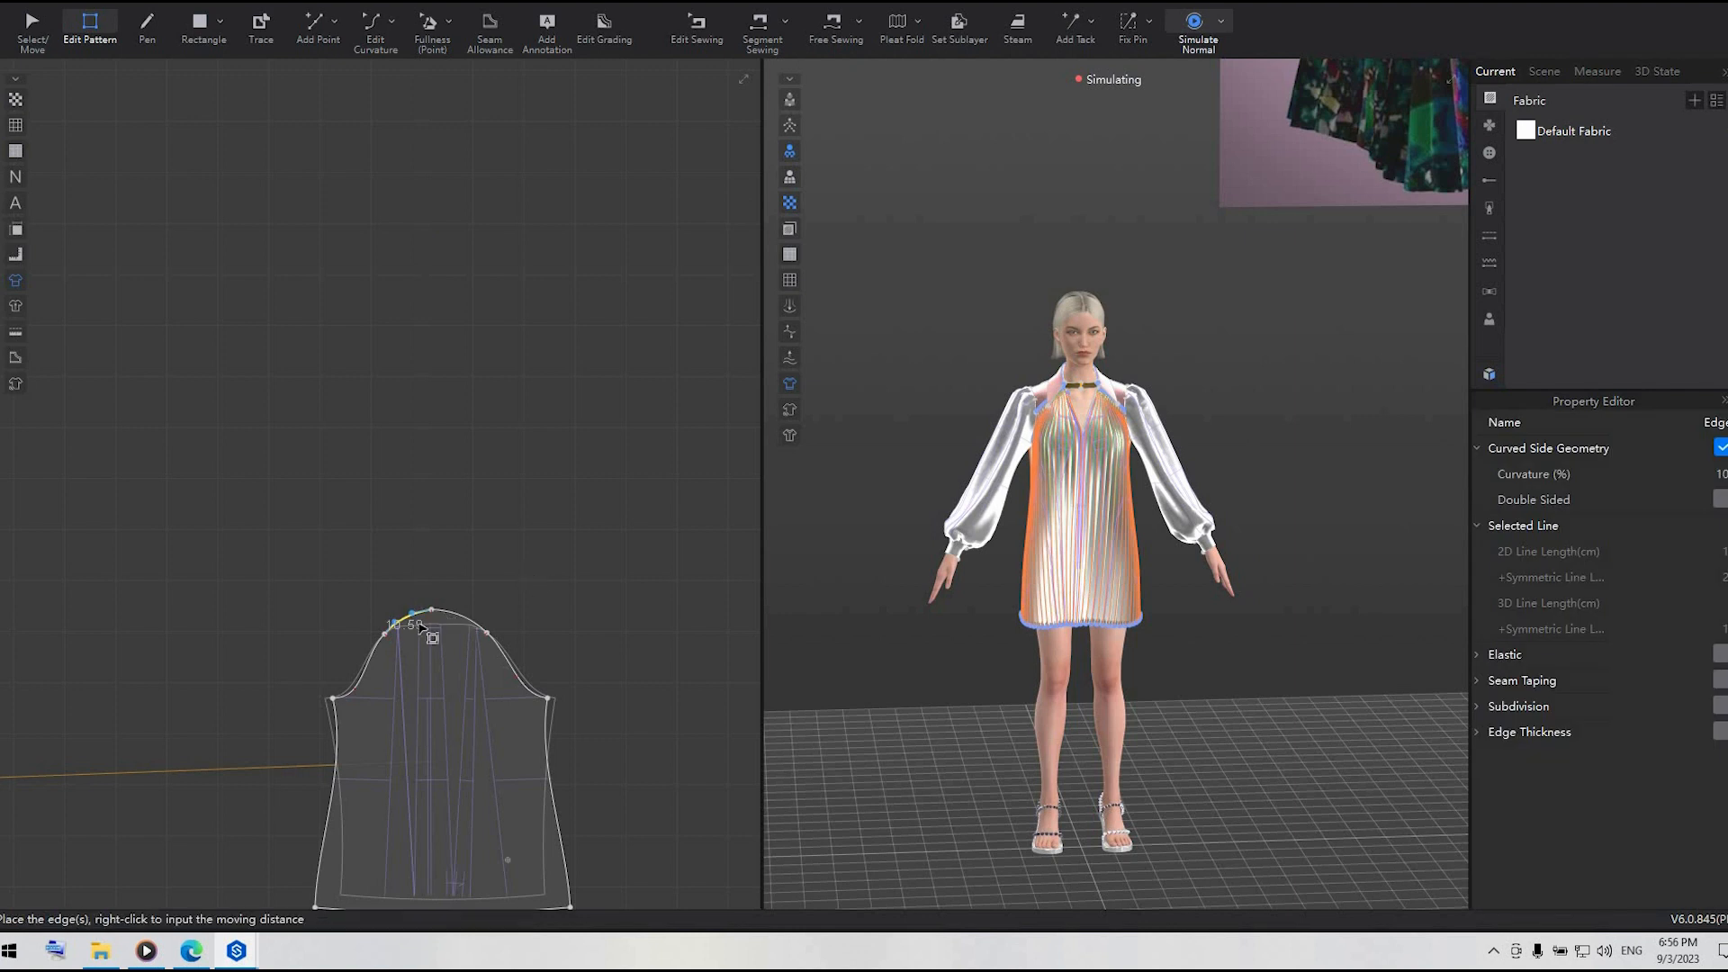
pyautogui.click(405, 630)
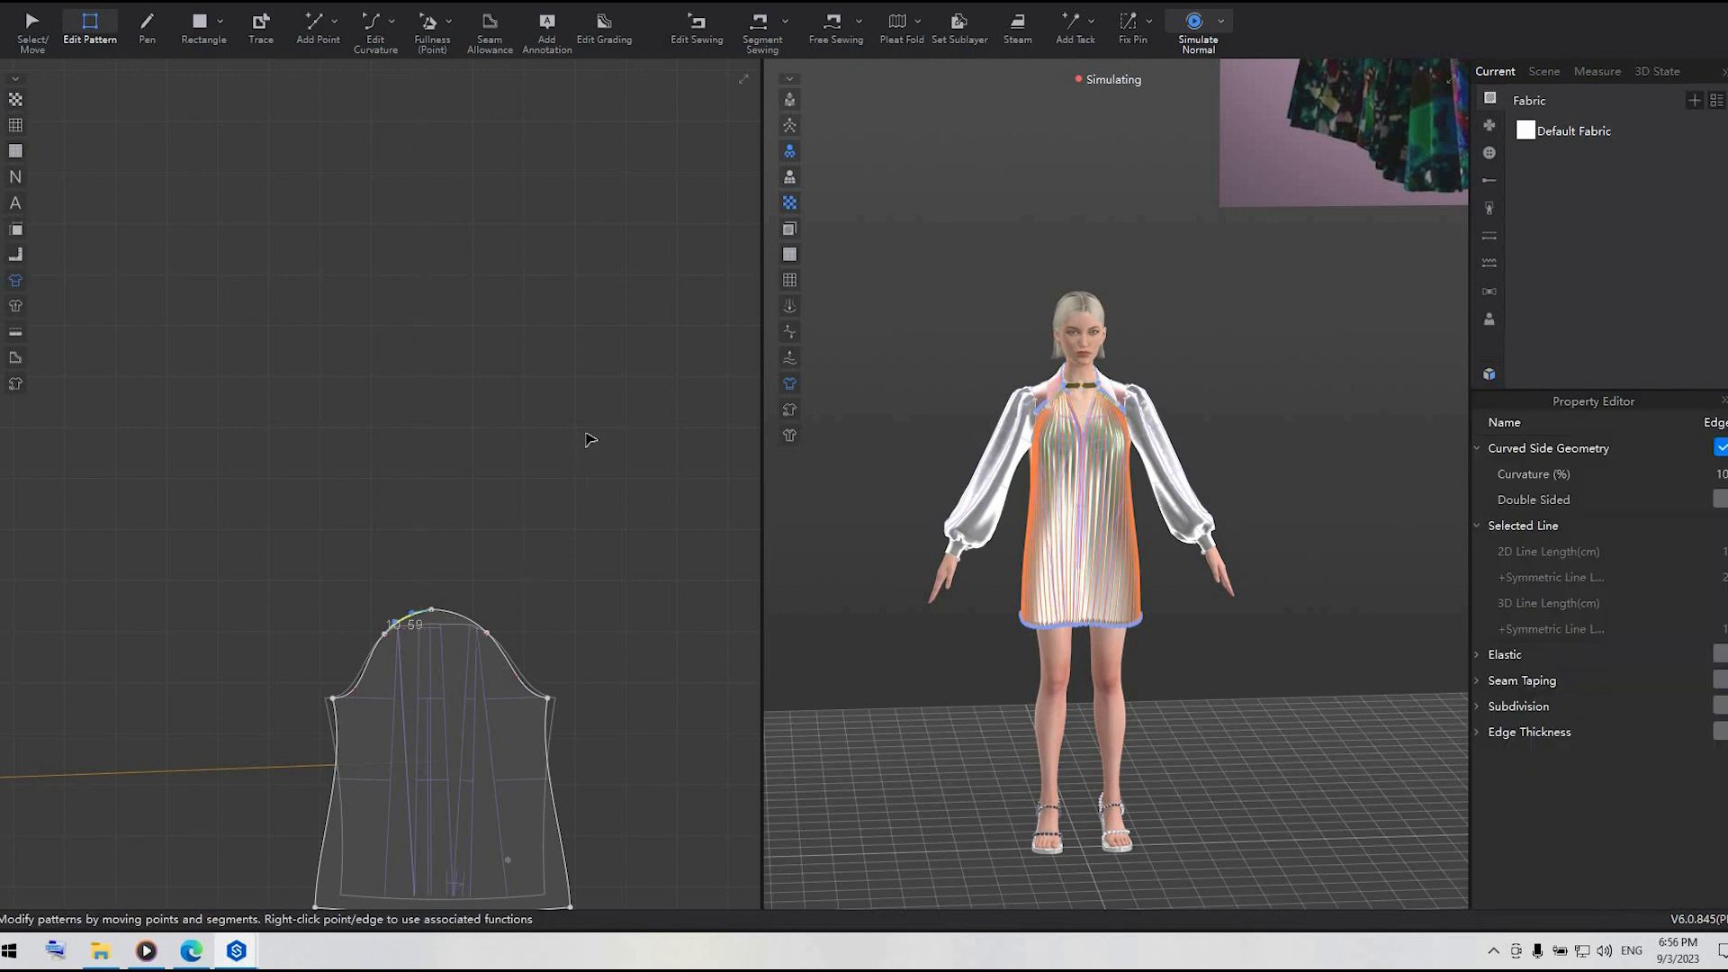
pyautogui.press('a')
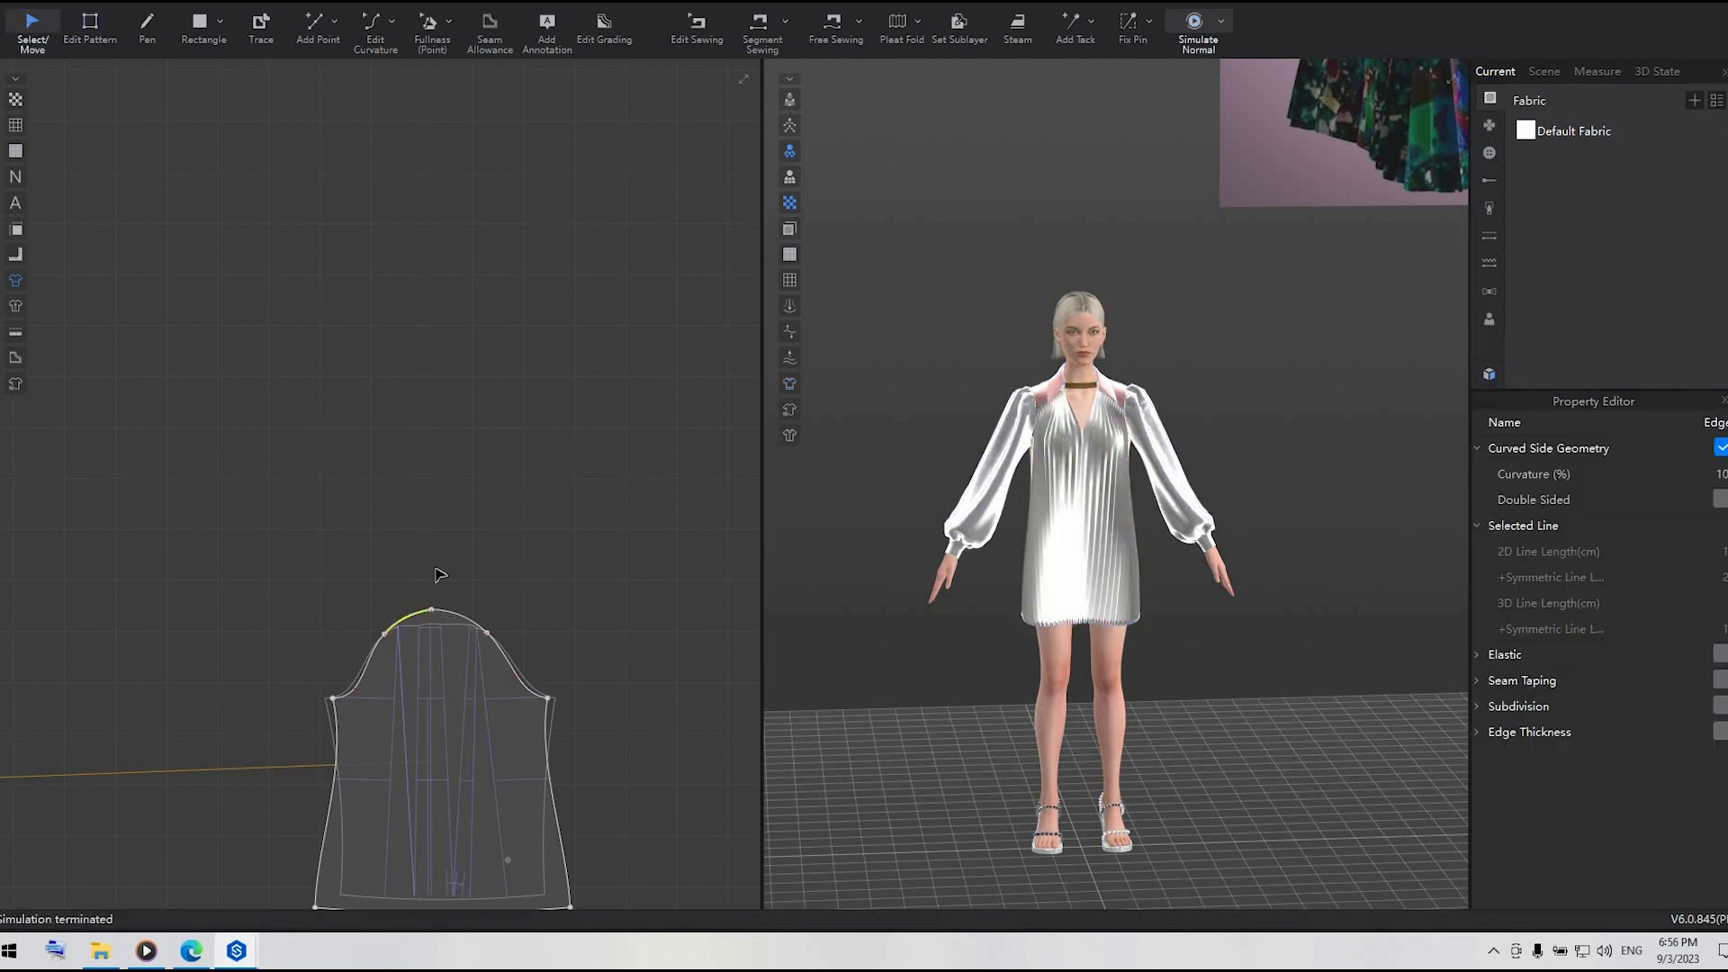
pyautogui.click(464, 617)
# - Add 3 cm wide seam taping to both top cap segments of the sleeve and briefly simulate the dress
pyautogui.click(90, 27)
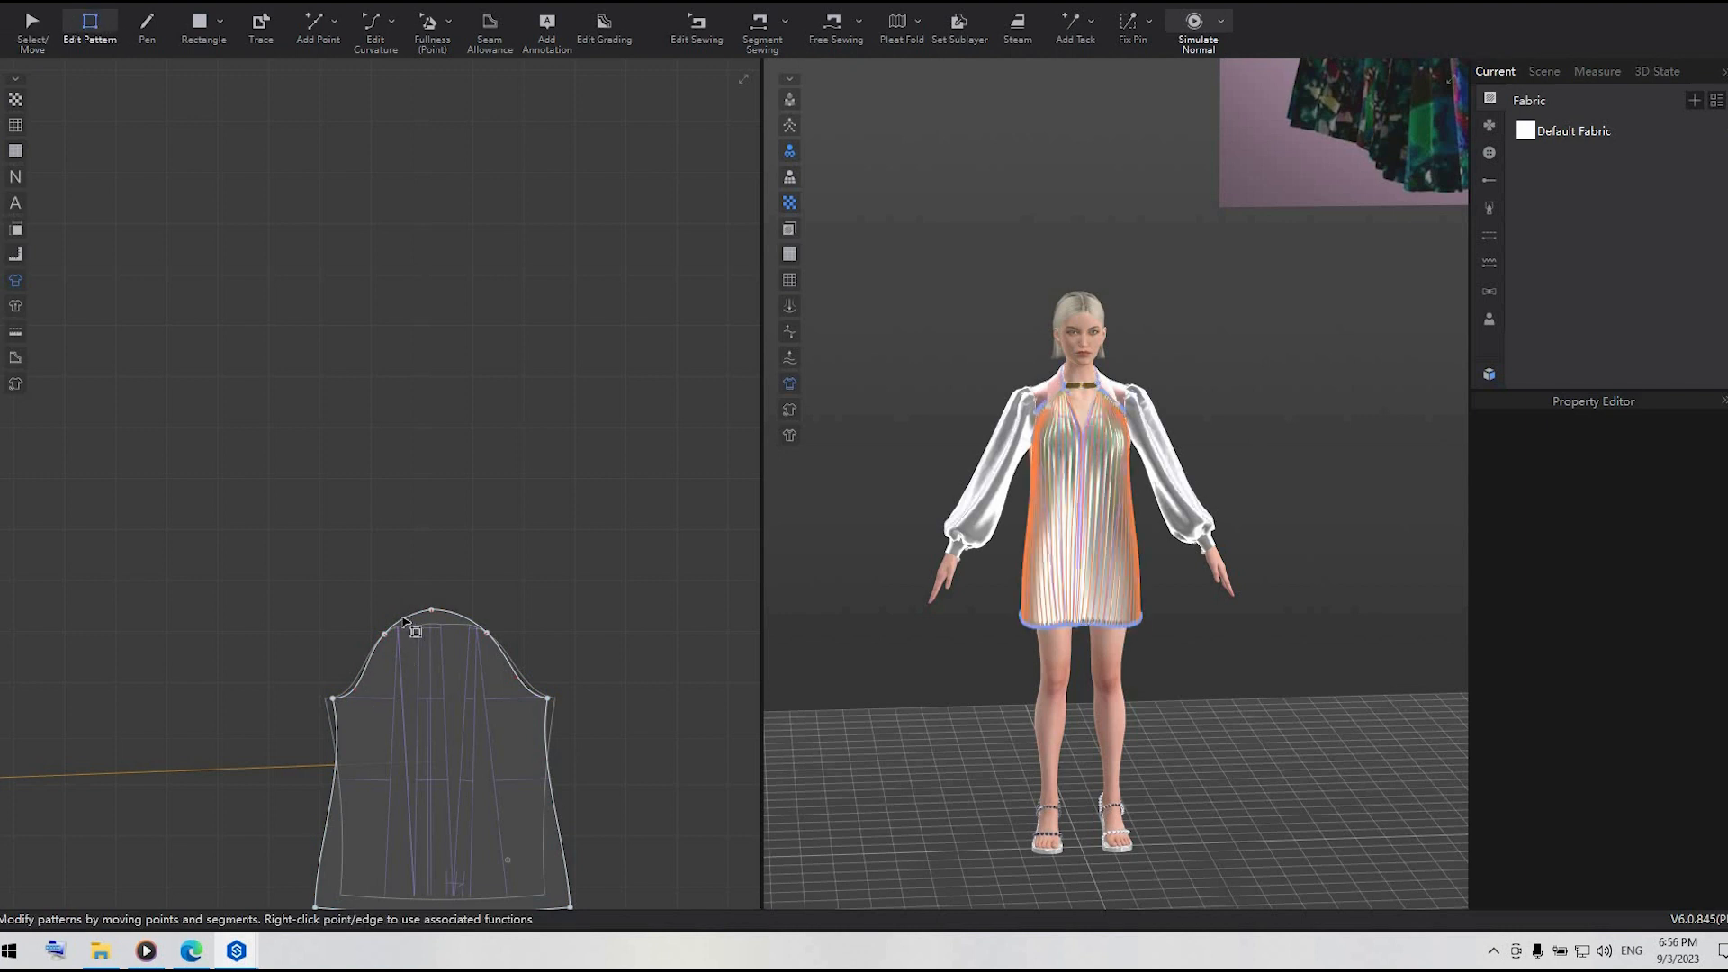
pyautogui.click(476, 621)
pyautogui.keyDown('shift'); pyautogui.click(500, 623); pyautogui.keyUp('shift')
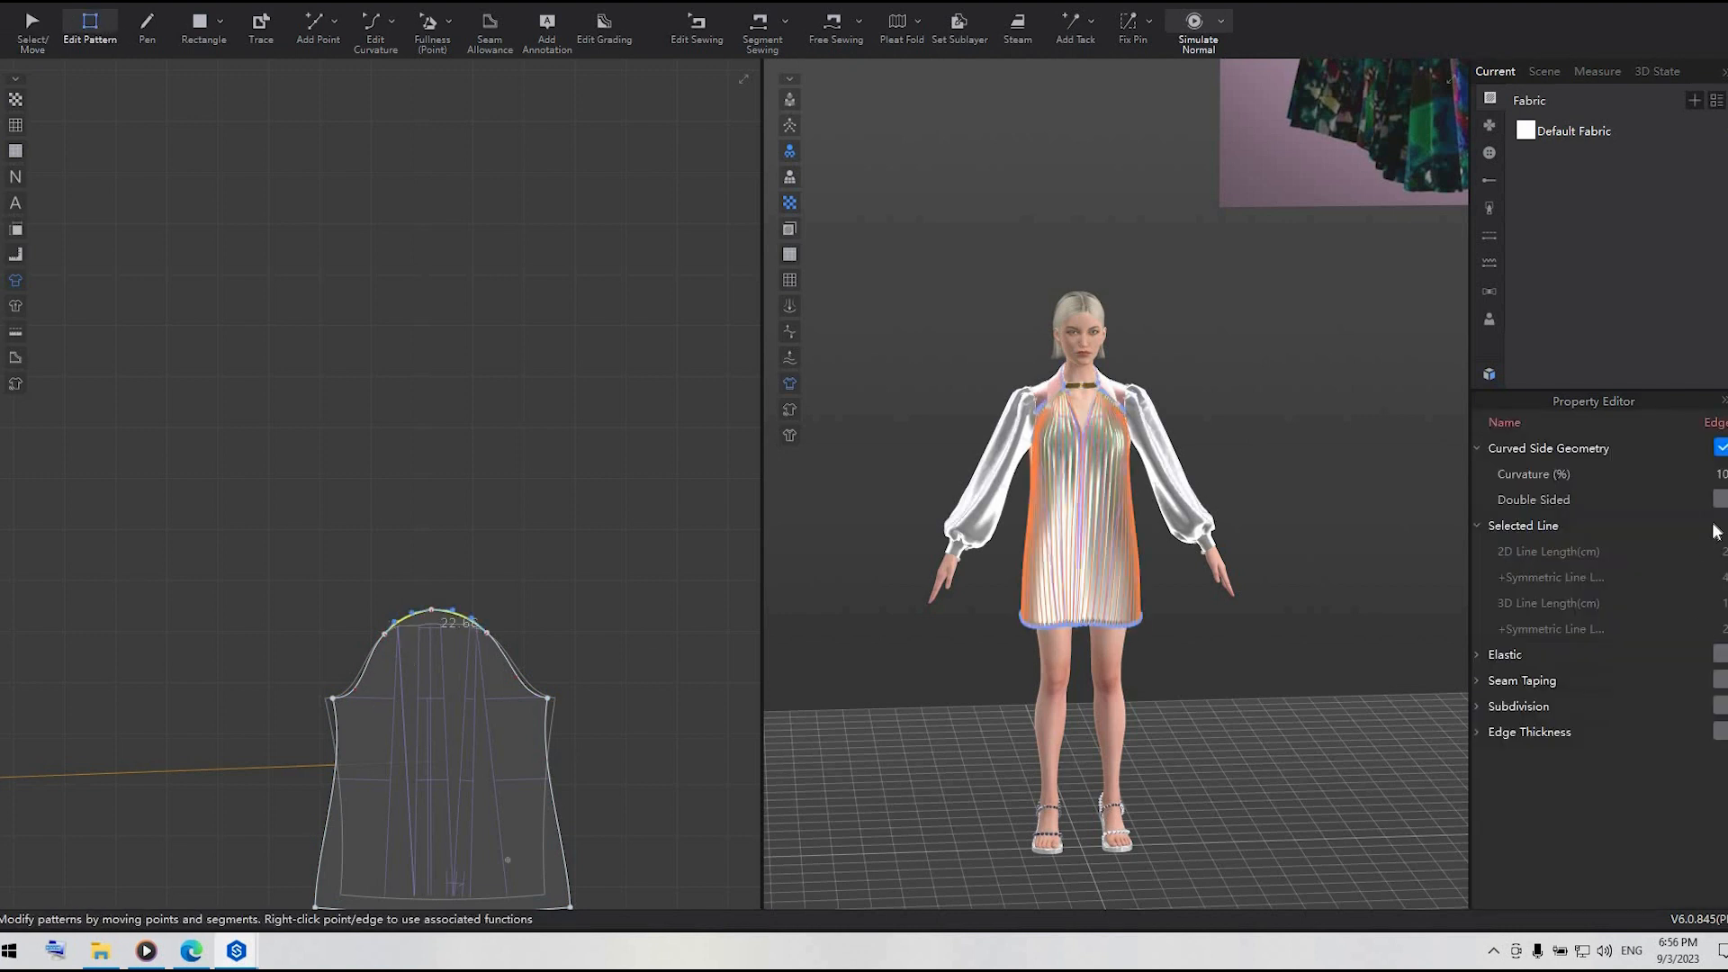
pyautogui.click(1720, 681)
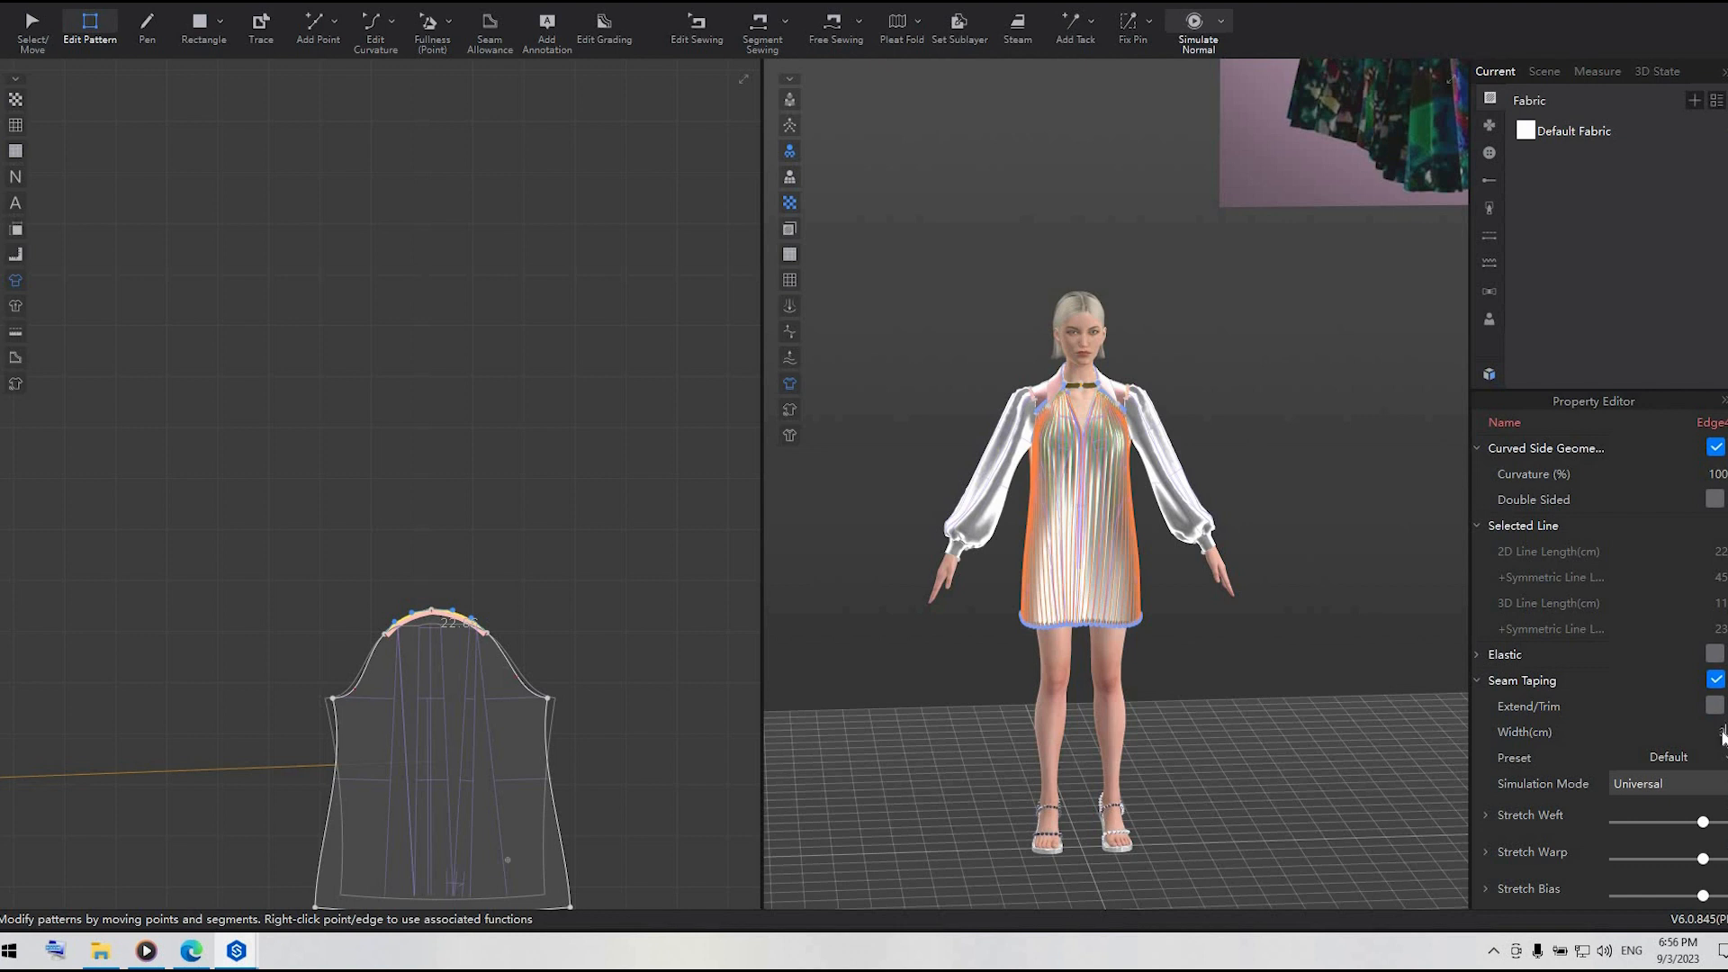
pyautogui.press('Return')
pyautogui.press('space')
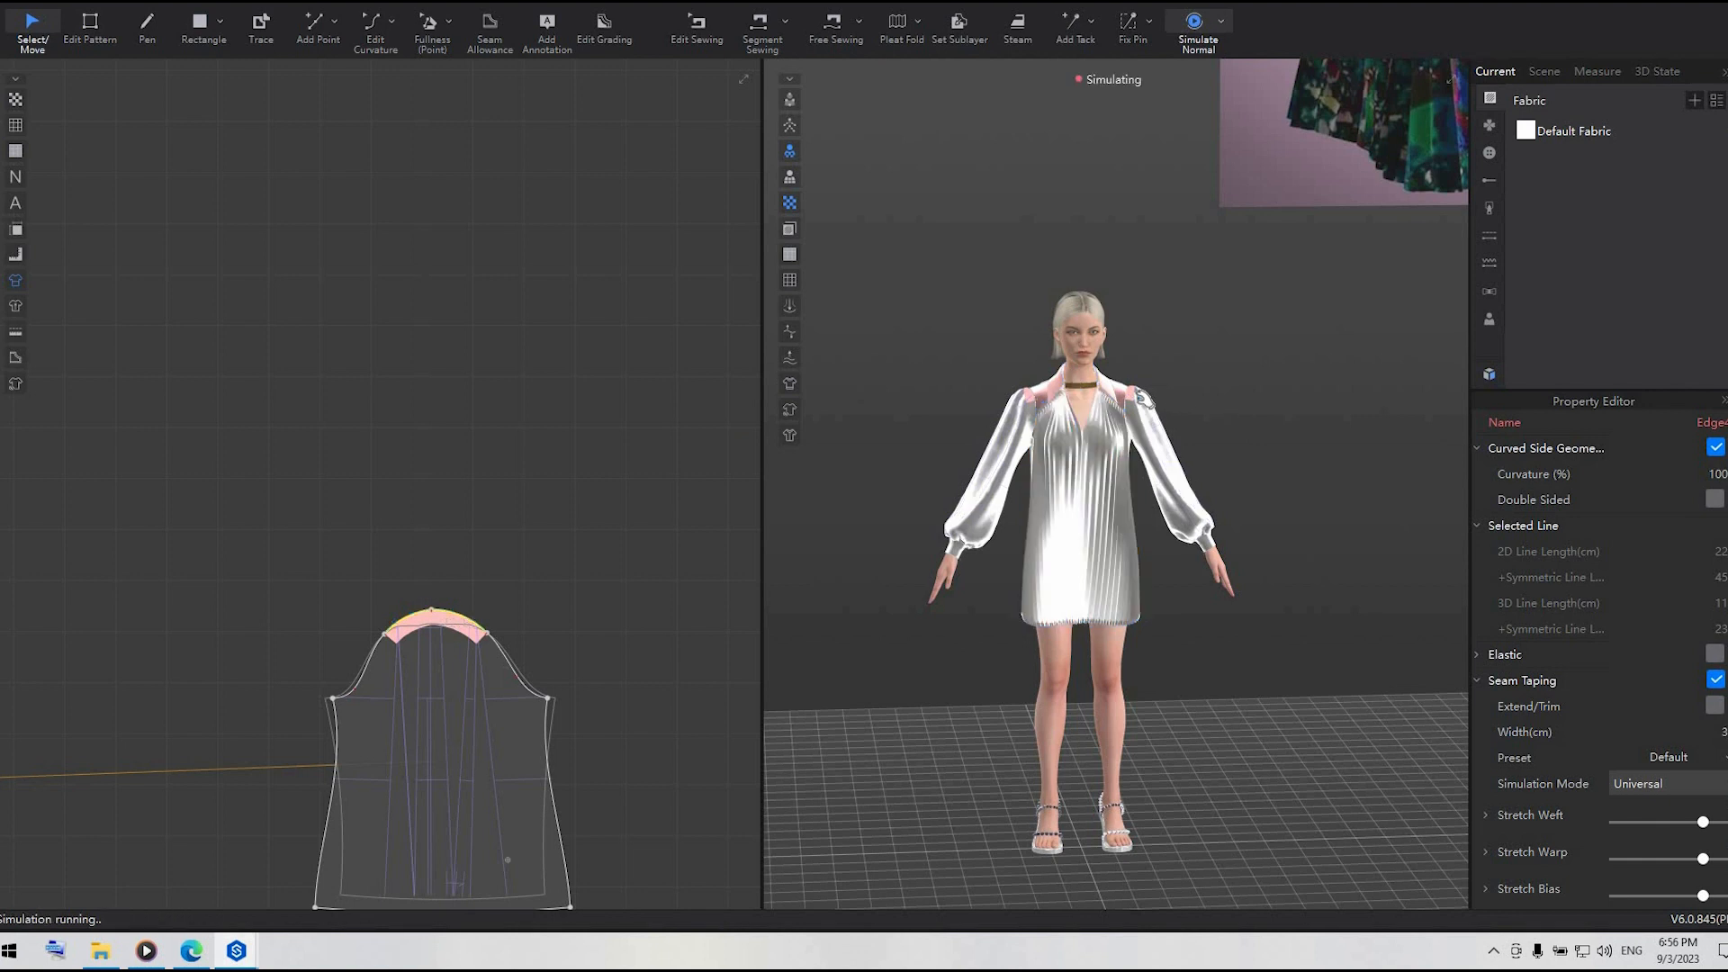
pyautogui.press('space')
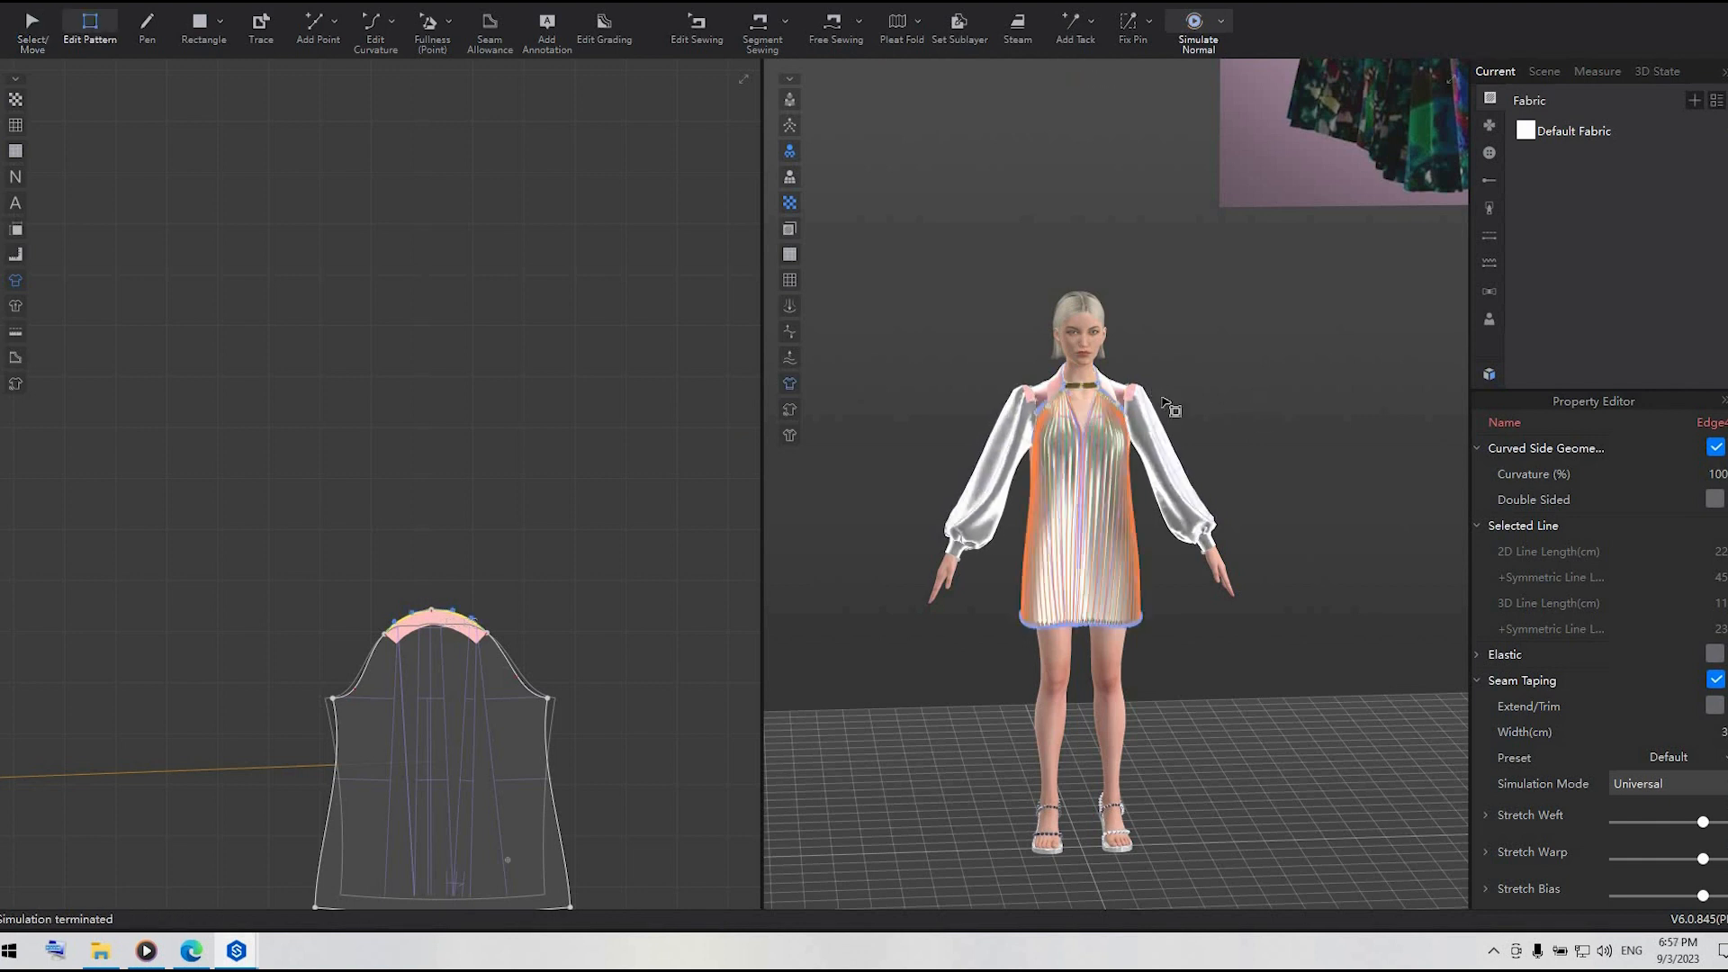
# - Set the default puckering's library preset to Polyester
pyautogui.scroll(3, 1174, 405)
pyautogui.click(1488, 263)
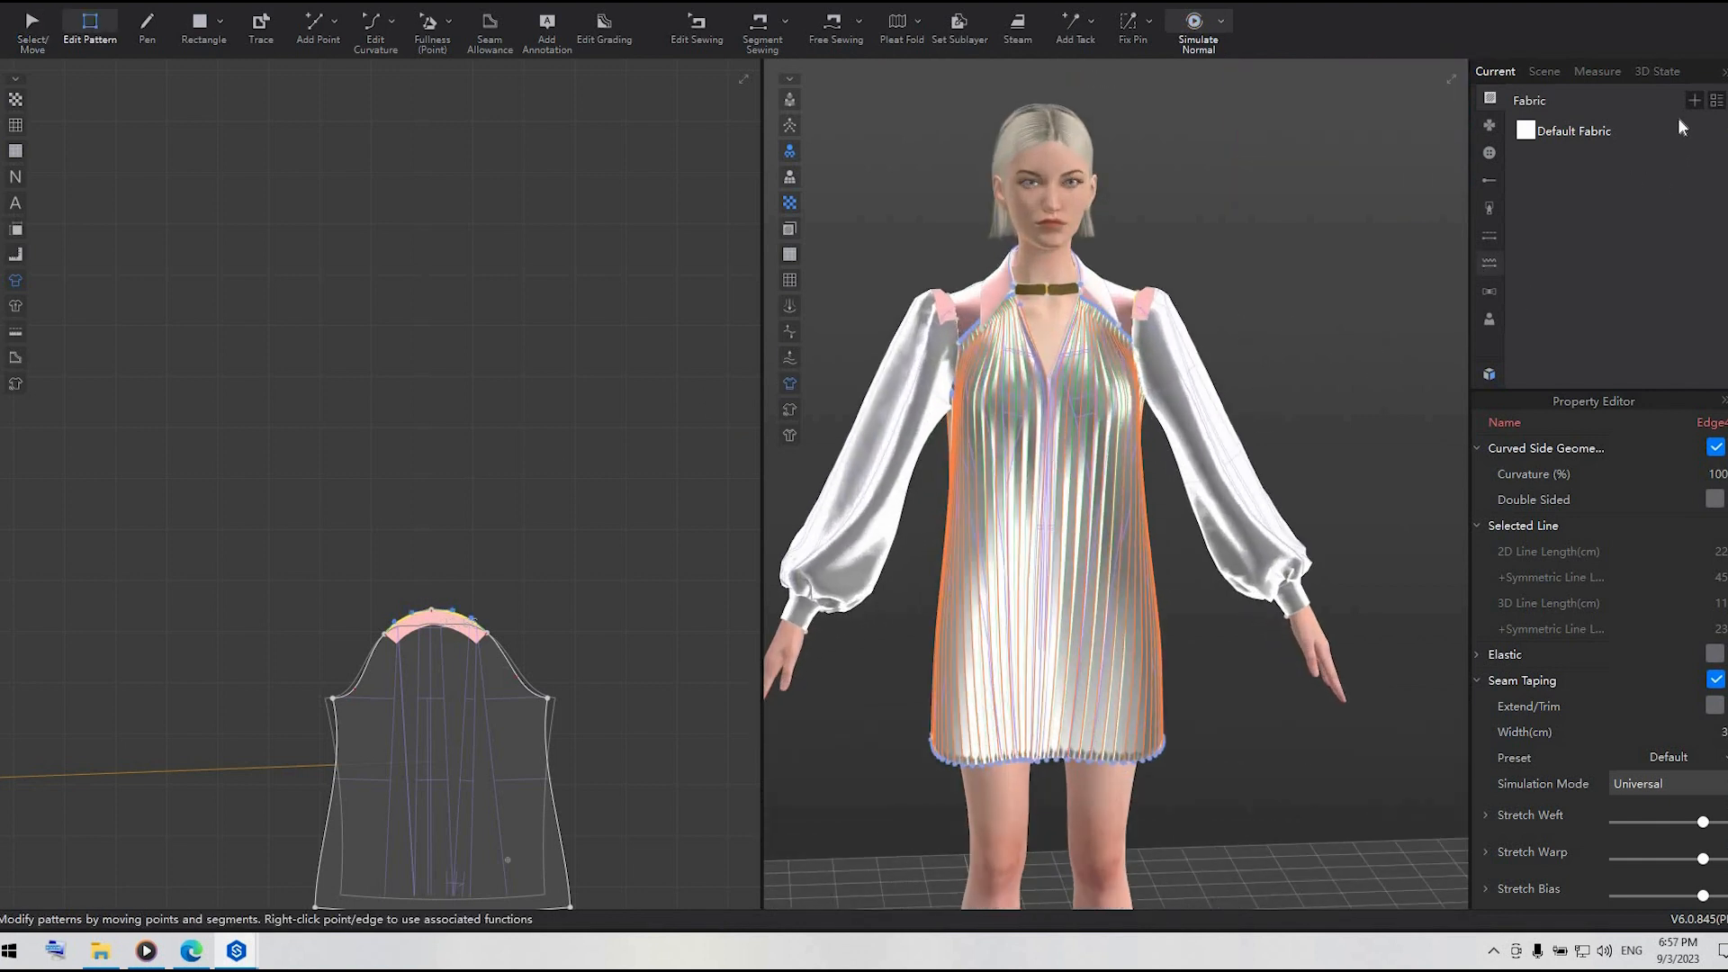
pyautogui.click(1622, 130)
pyautogui.click(1668, 453)
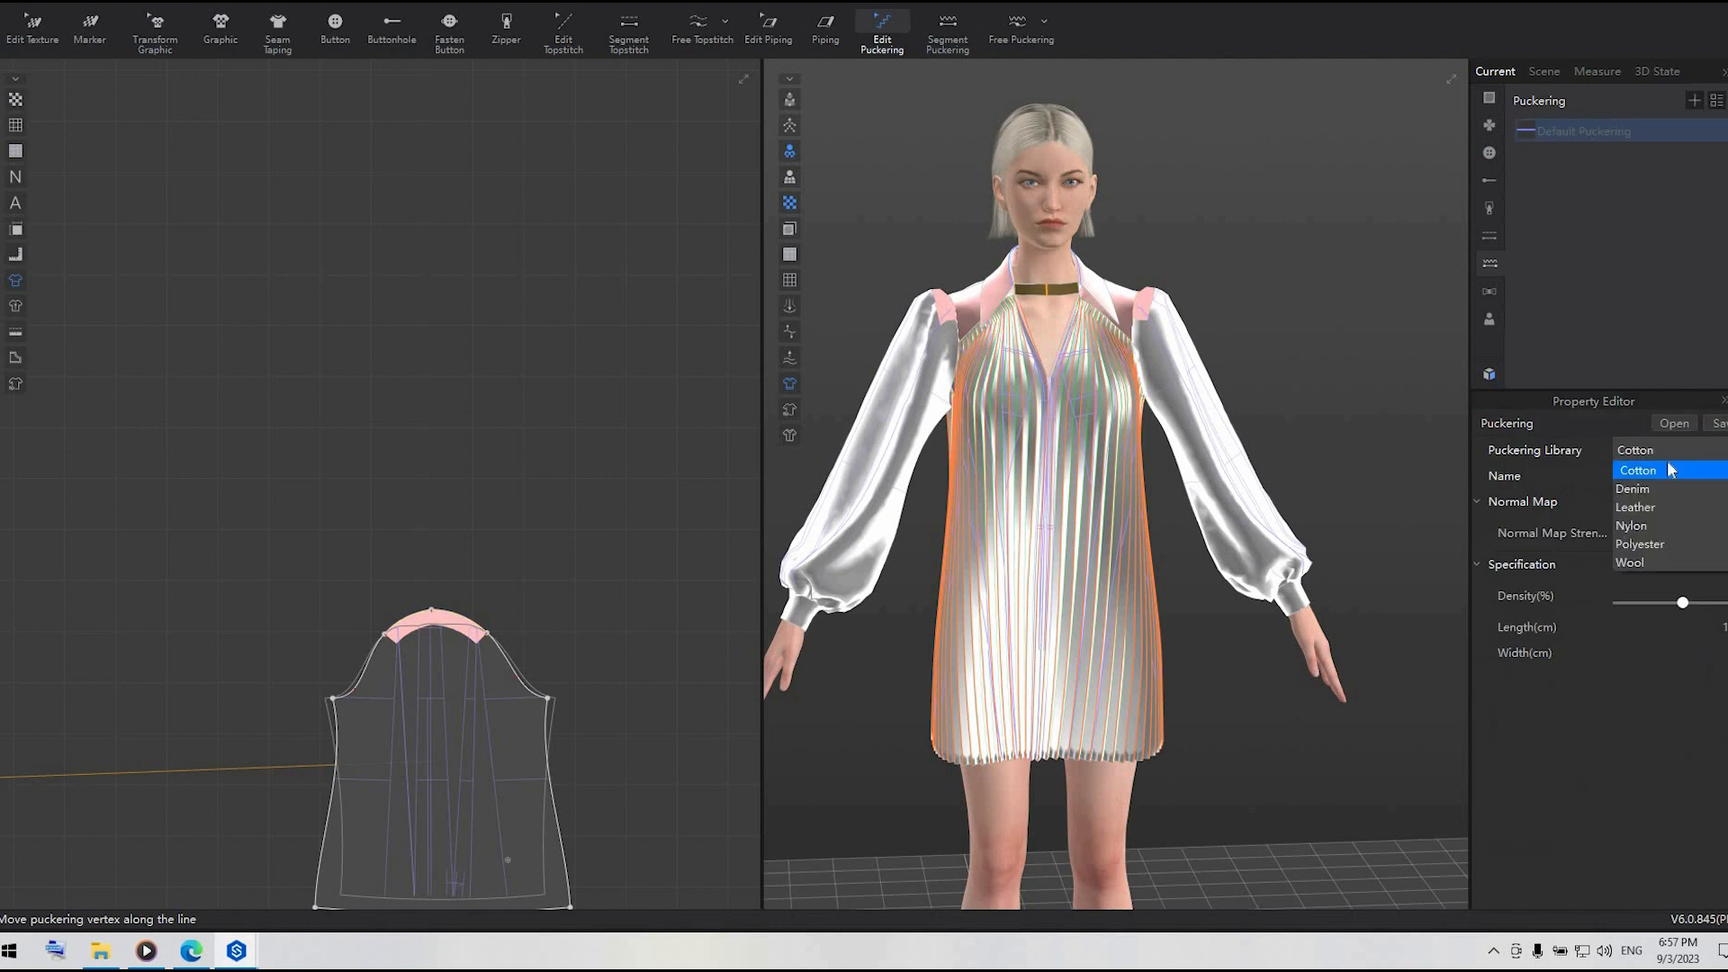
pyautogui.click(1643, 544)
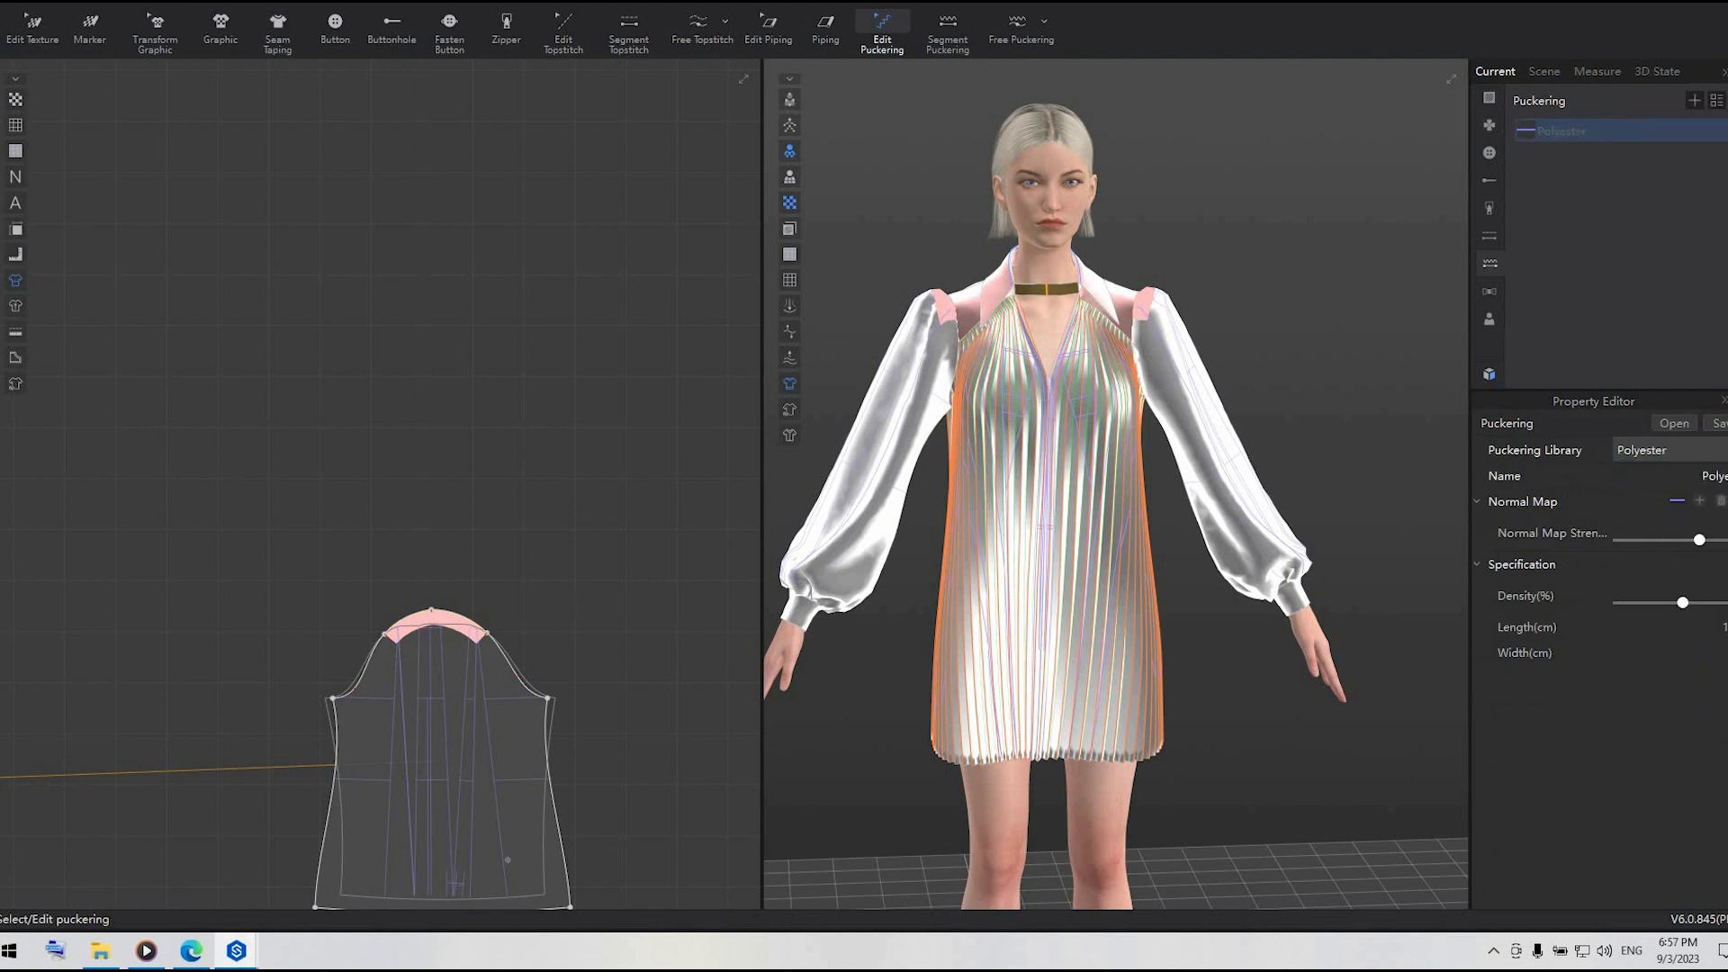
# - Apply the Polyester segment puckering along the sleeve's top cap segments and its bottom edge
pyautogui.scroll(4, 519, 497)
pyautogui.moveTo(518, 497); pyautogui.dragTo(598, 235, button='middle')
pyautogui.scroll(2, 598, 243)
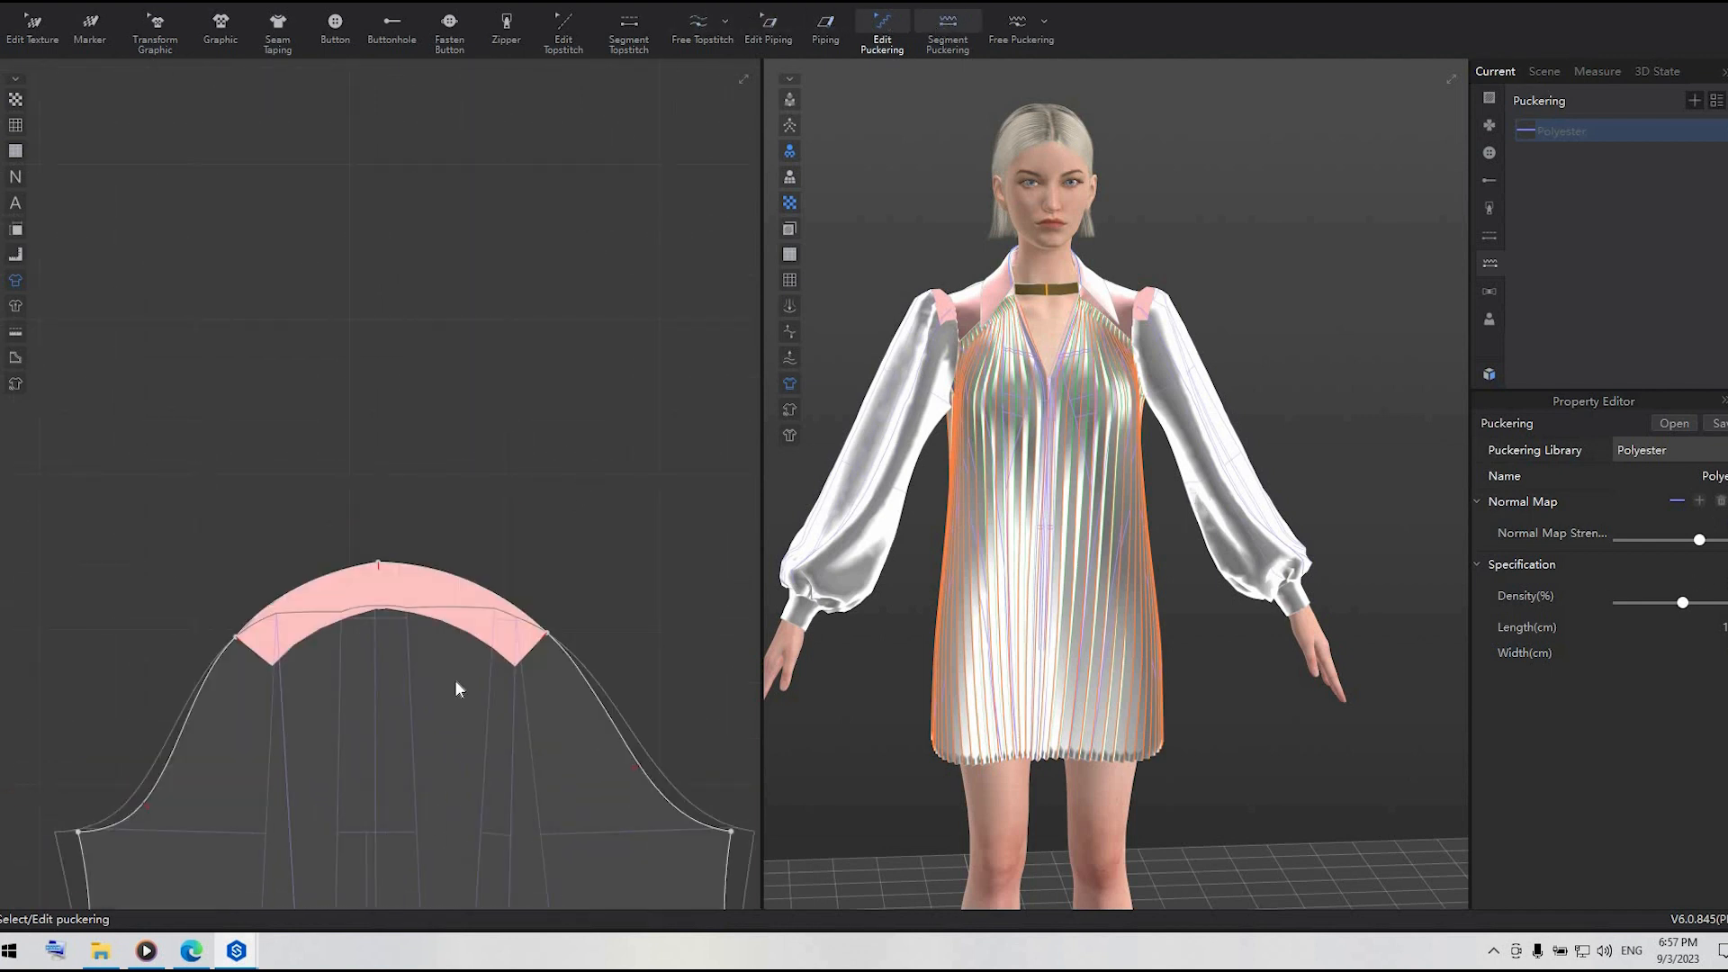
pyautogui.click(443, 578)
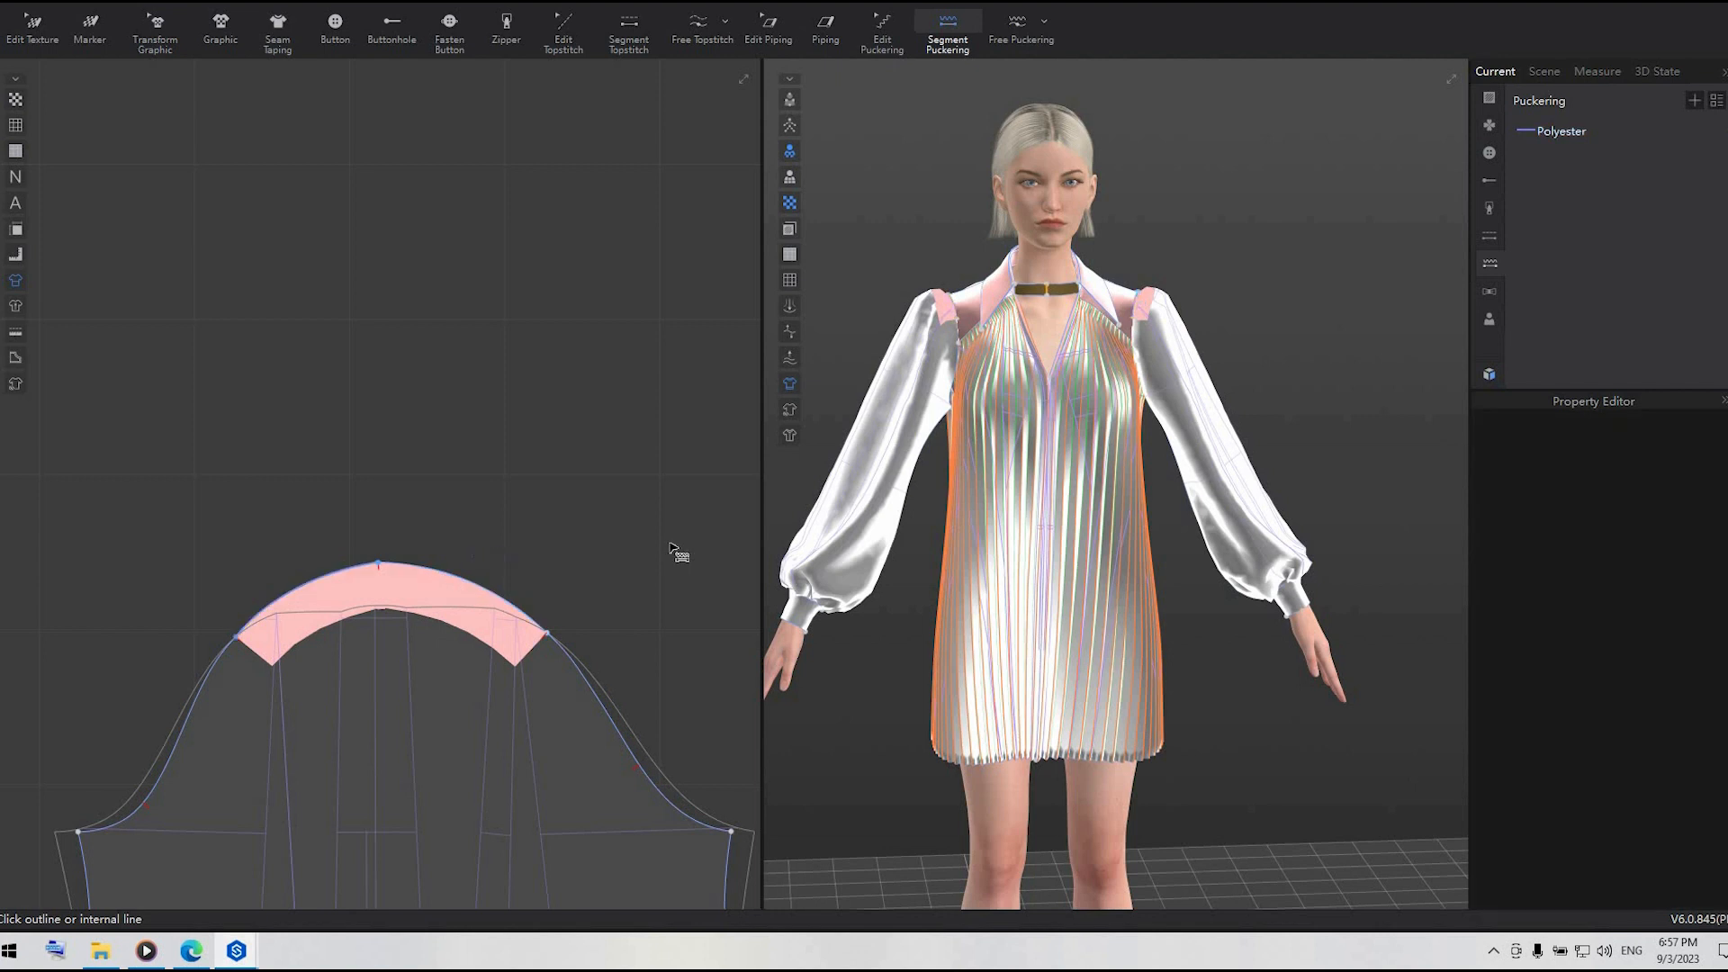
pyautogui.scroll(-8, 661, 565)
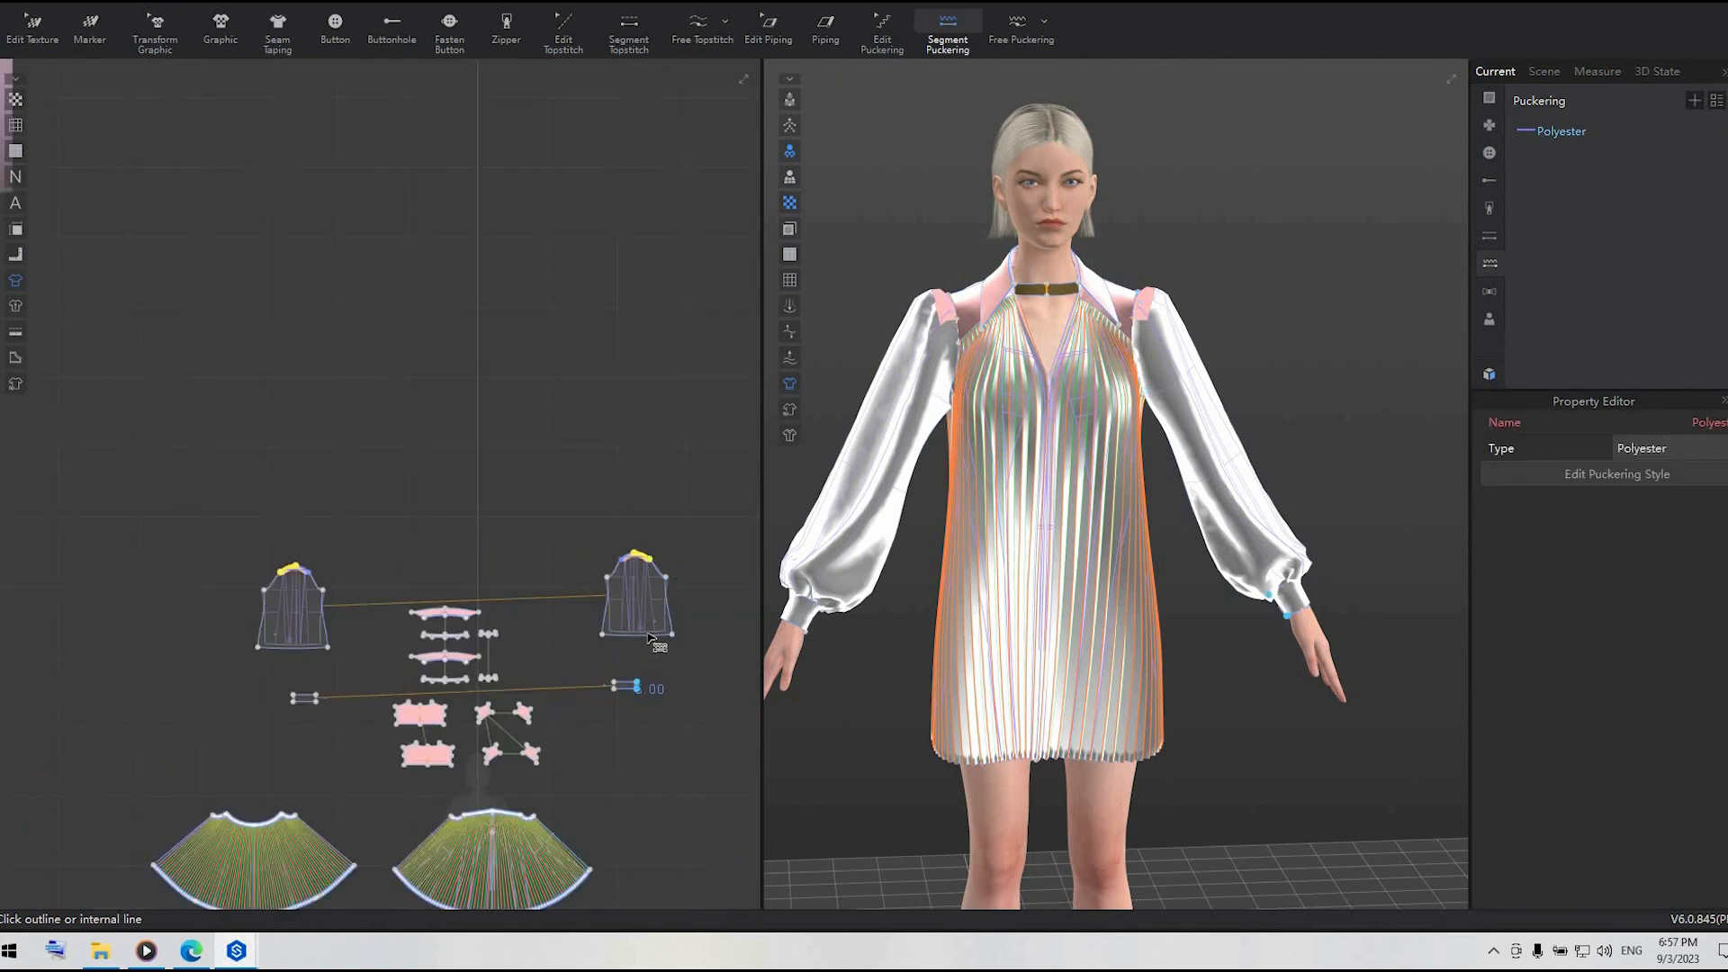
pyautogui.scroll(4, 650, 640)
pyautogui.click(650, 634)
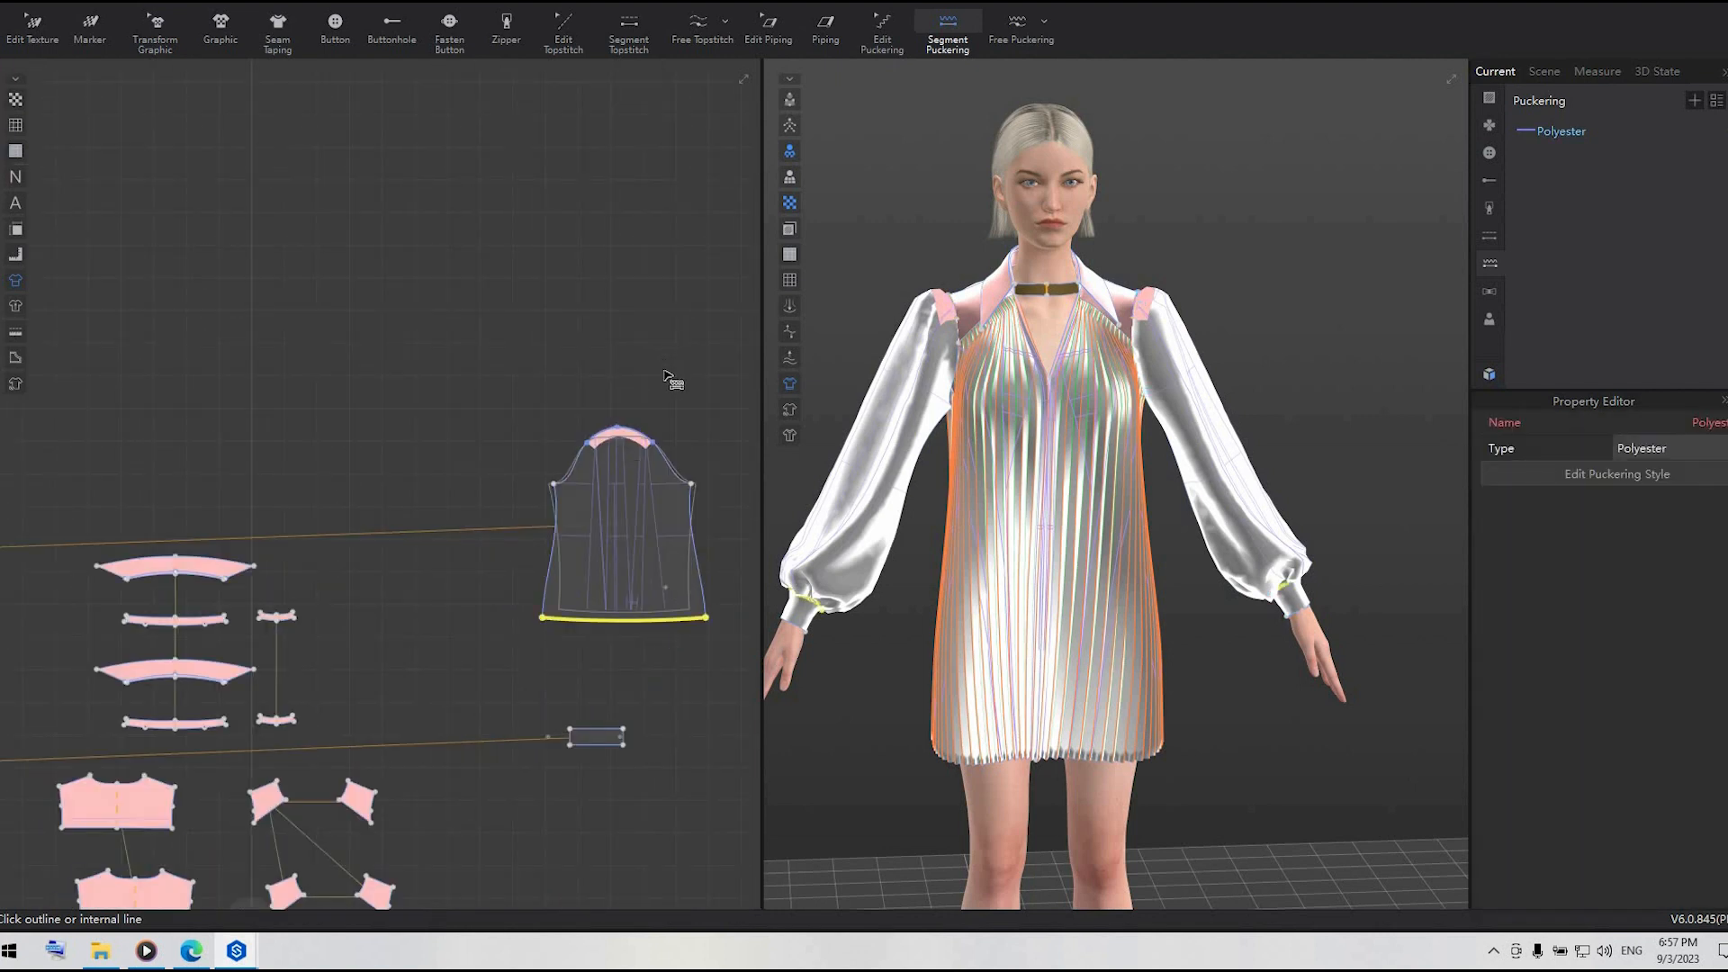
pyautogui.scroll(5, 666, 372)
pyautogui.scroll(-1, 602, 212)
pyautogui.moveTo(587, 608); pyautogui.dragTo(517, 432, button='middle')
pyautogui.click(532, 343)
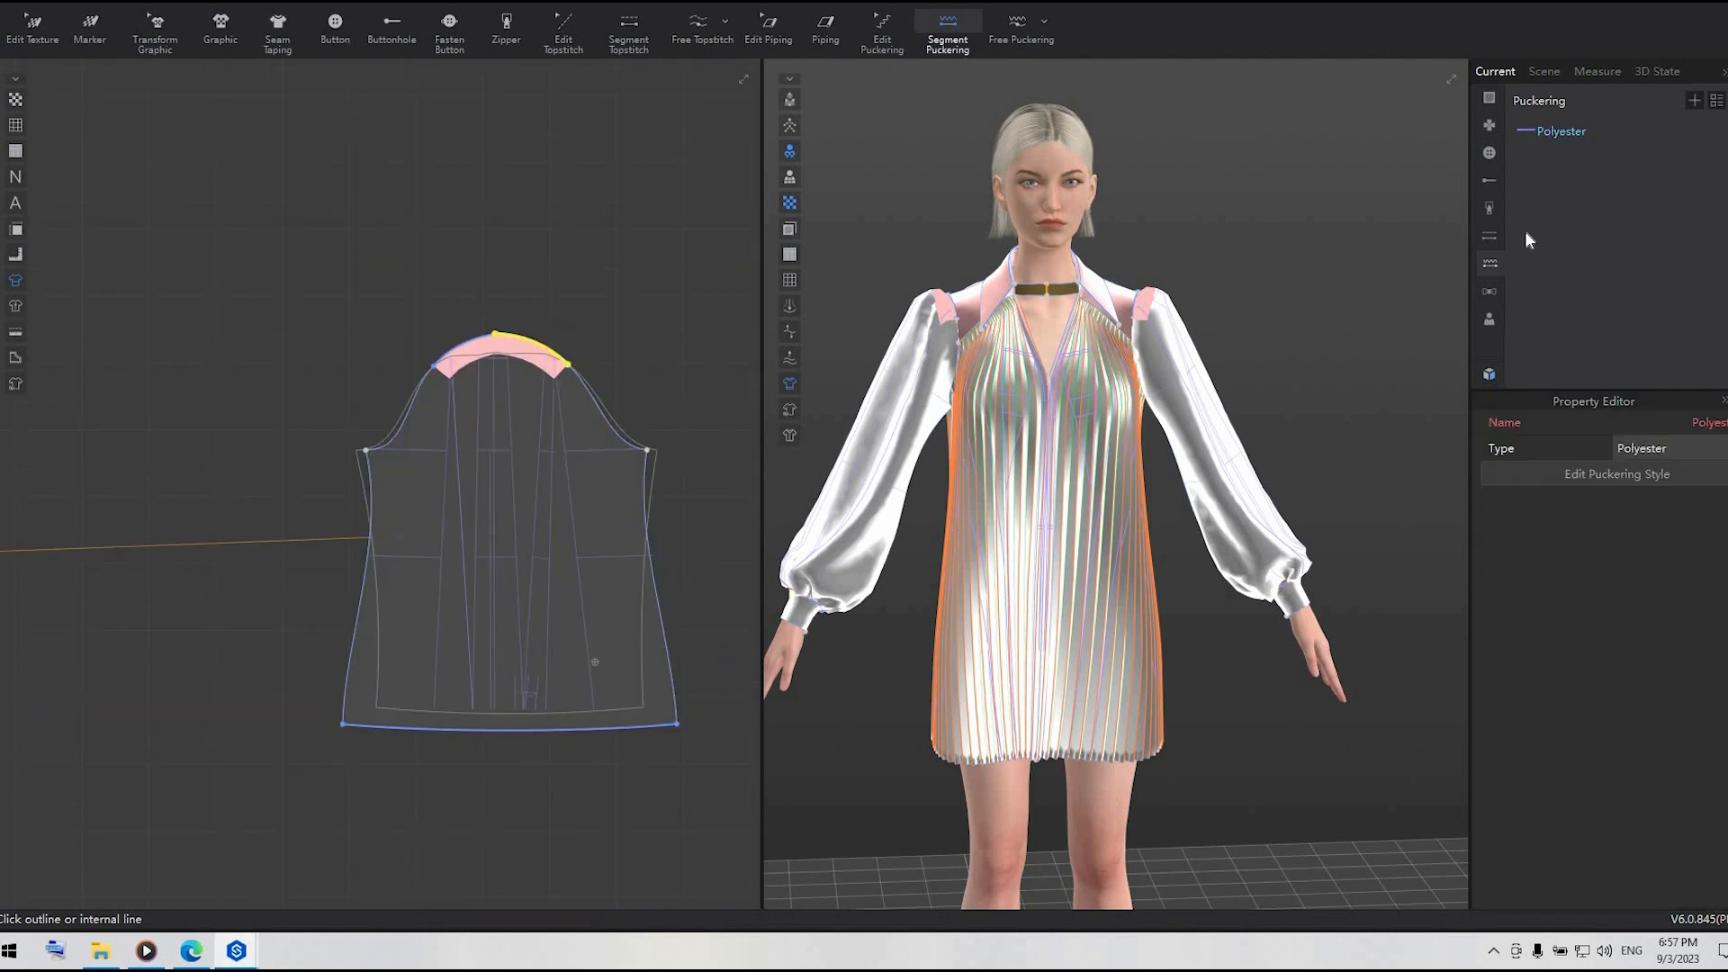
# - Inspect the Polyester puckering at the shoulder up close and turn off the pink strengthening colour on the 3D garment
pyautogui.click(1561, 131)
pyautogui.scroll(10, 887, 385)
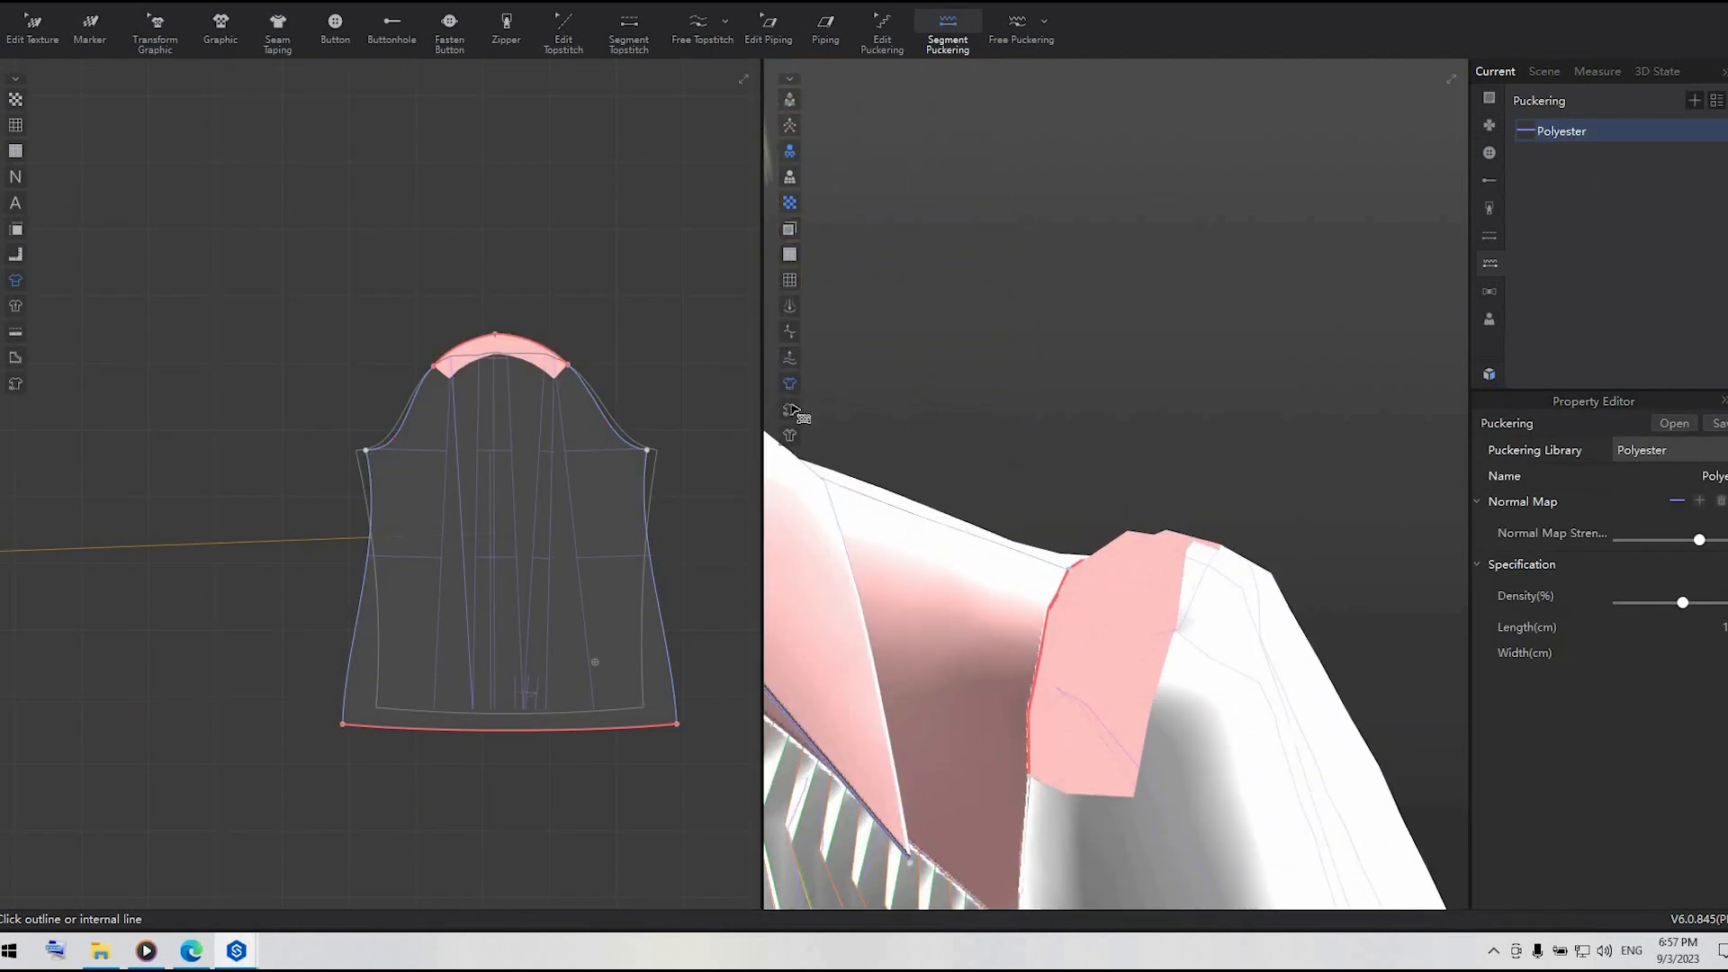
pyautogui.click(791, 408)
pyautogui.moveTo(1123, 467); pyautogui.dragTo(1258, 349, button='right')
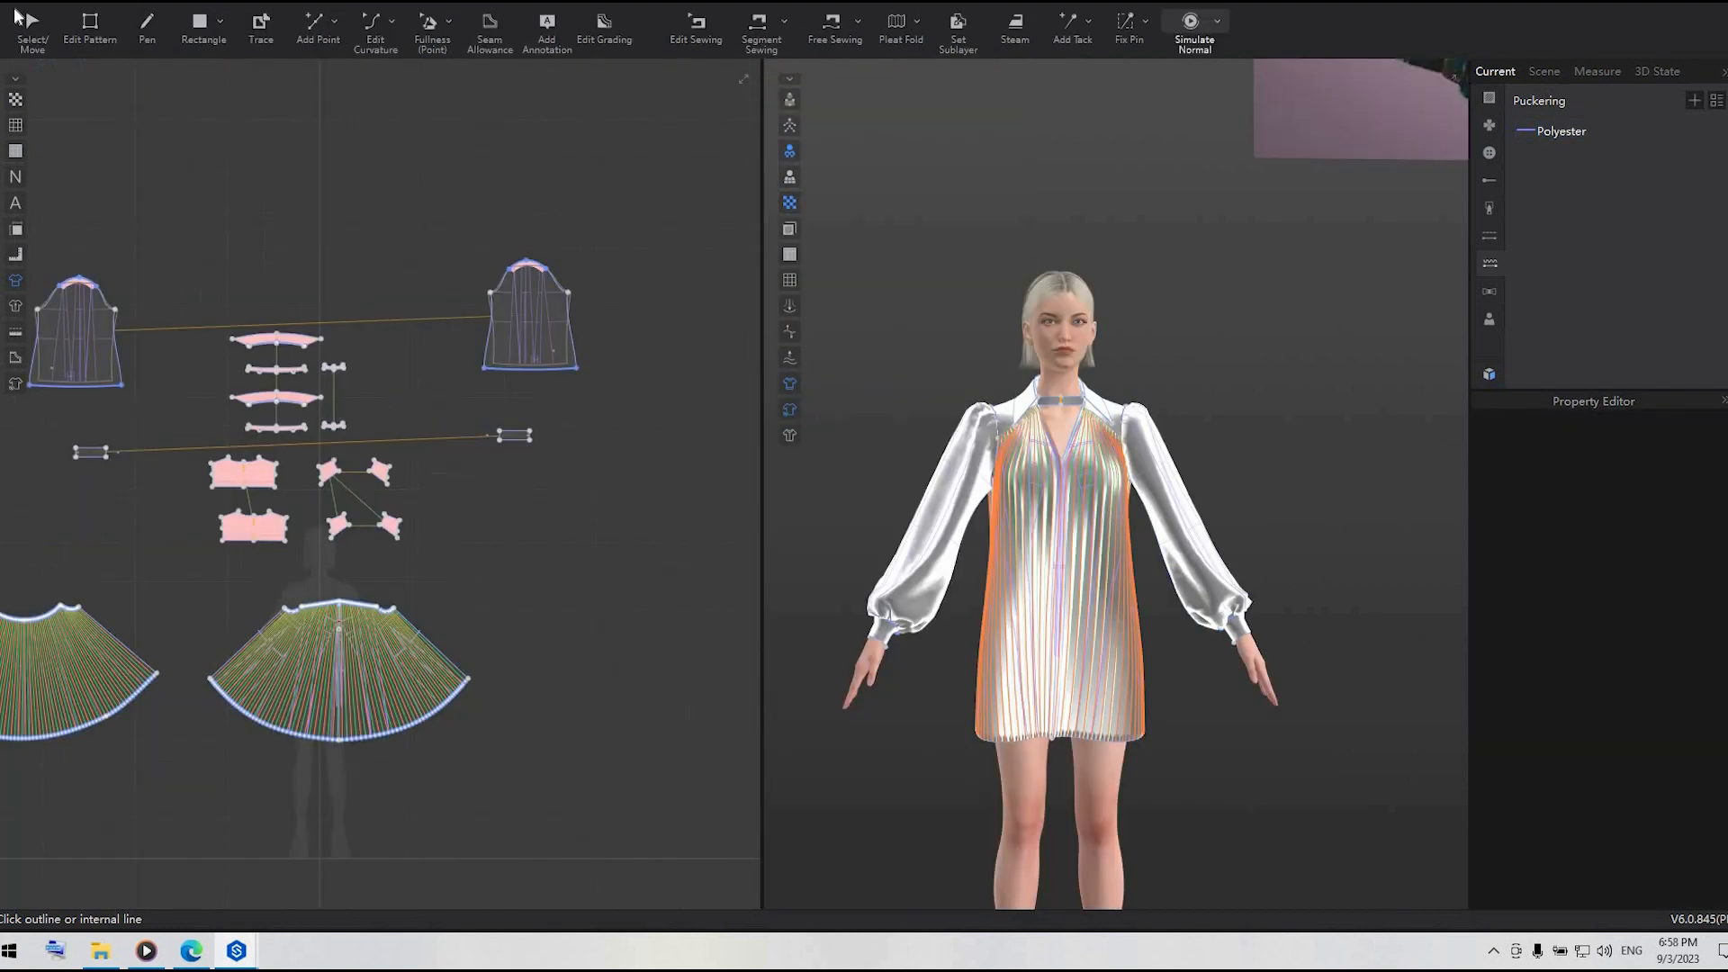
# - Generate an inside lining for the cuff of the avatar's left sleeve and place it beside the cuff pattern
pyautogui.scroll(3, 430, 446)
pyautogui.click(32, 27)
pyautogui.rightClick(602, 425)
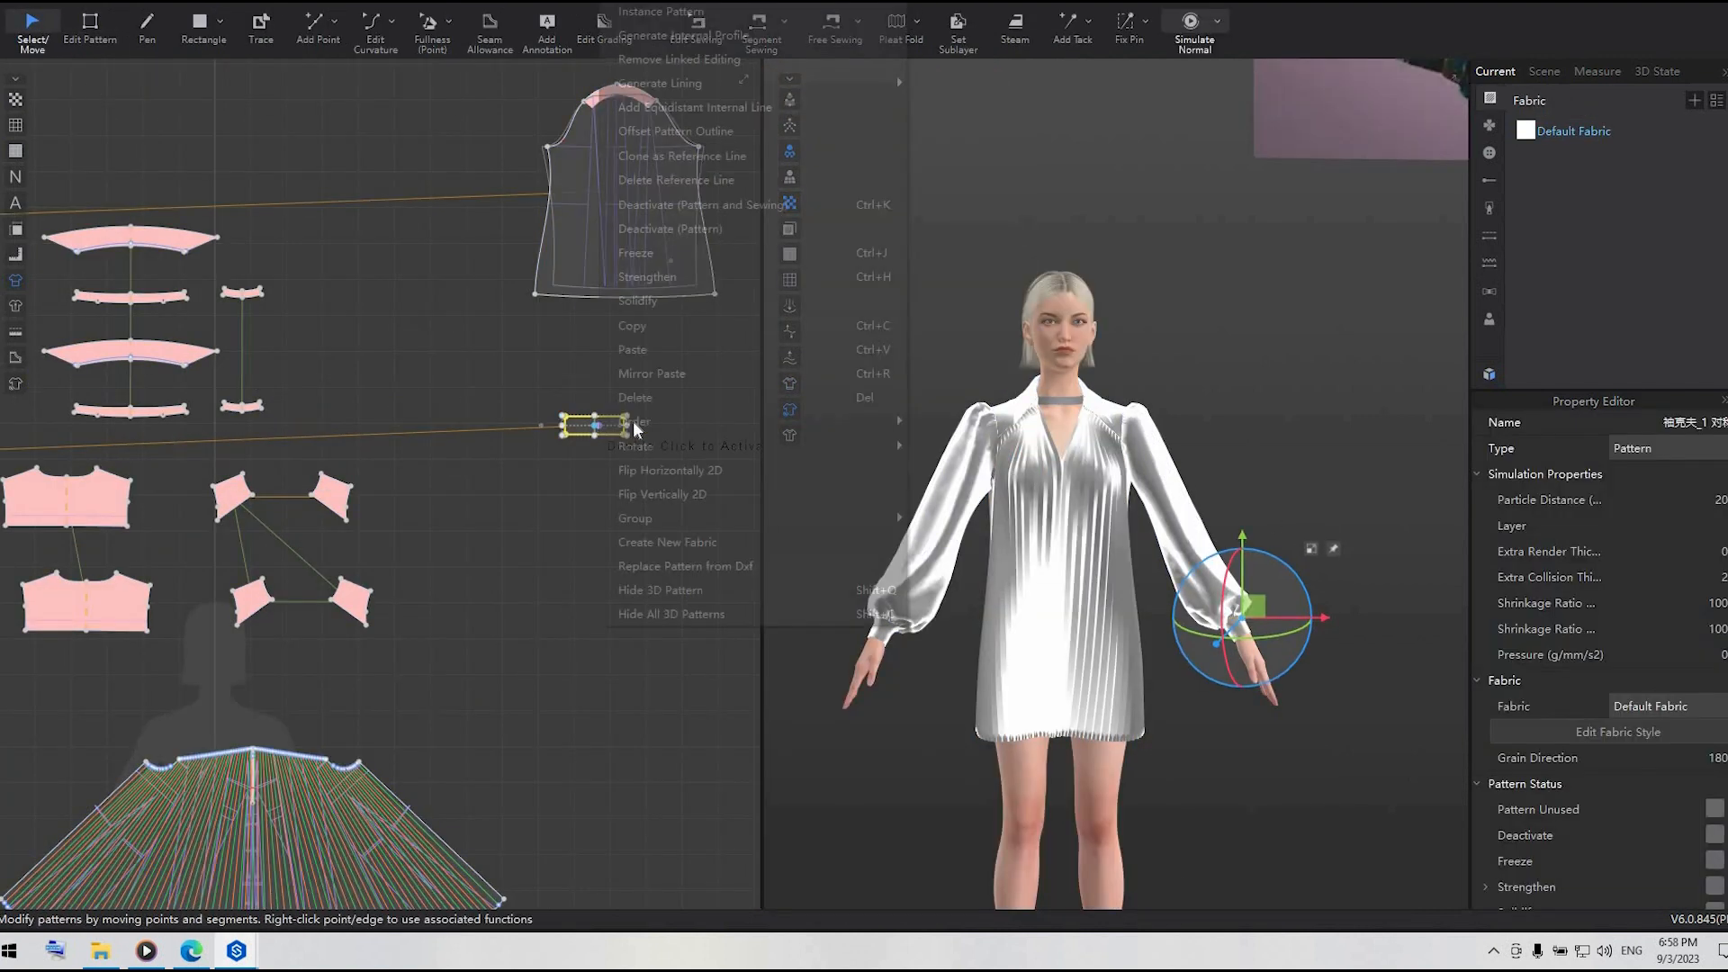
pyautogui.moveTo(728, 86)
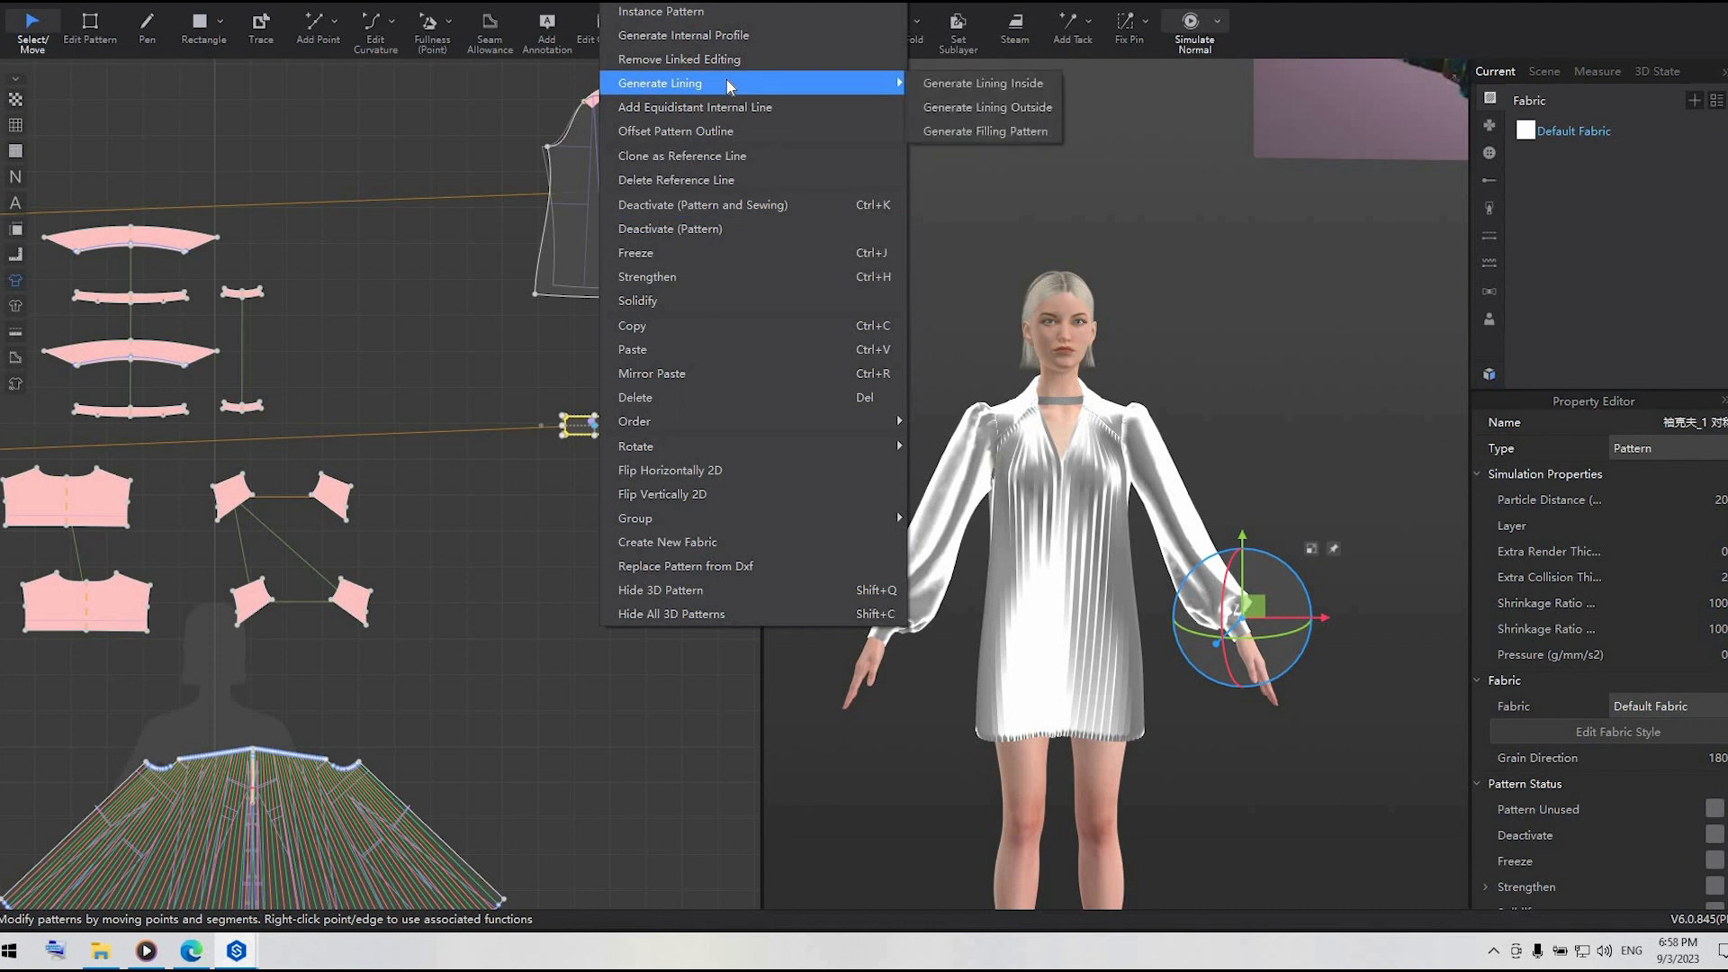
pyautogui.click(997, 83)
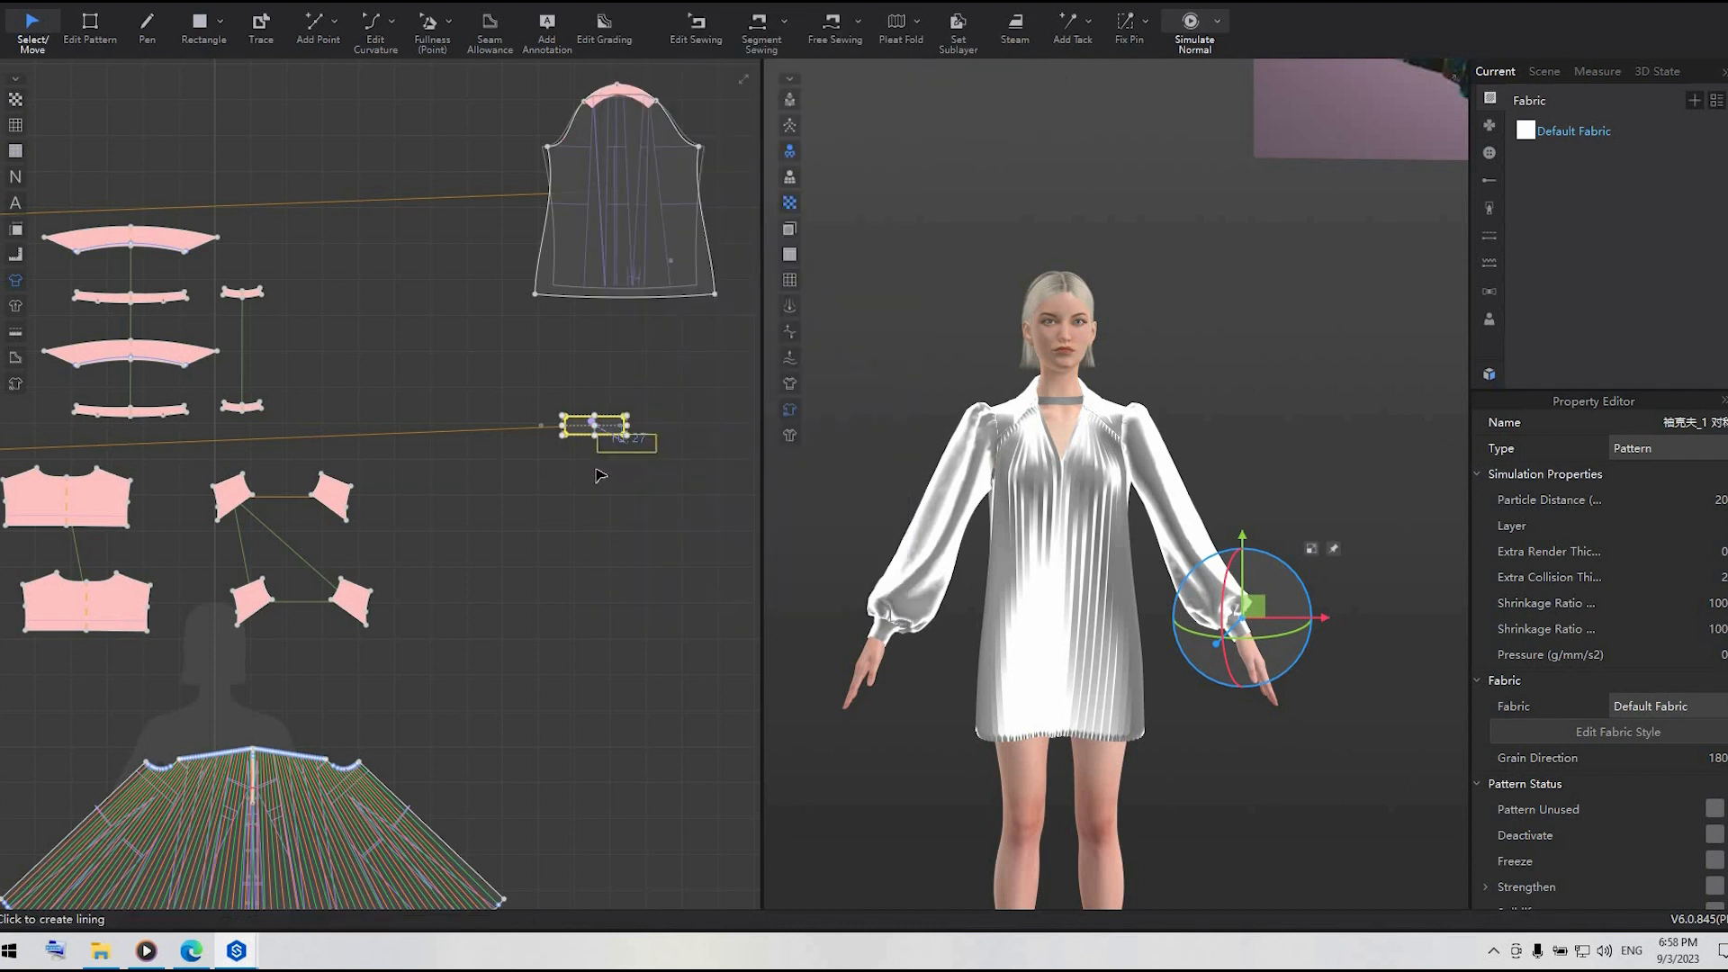
pyautogui.click(630, 548)
# - Generate an inside lining for the opposite cuff, place it below that cuff pattern, and briefly simulate the garment
pyautogui.scroll(-4, 657, 605)
pyautogui.rightClick(412, 564)
pyautogui.moveTo(576, 82)
pyautogui.click(807, 86)
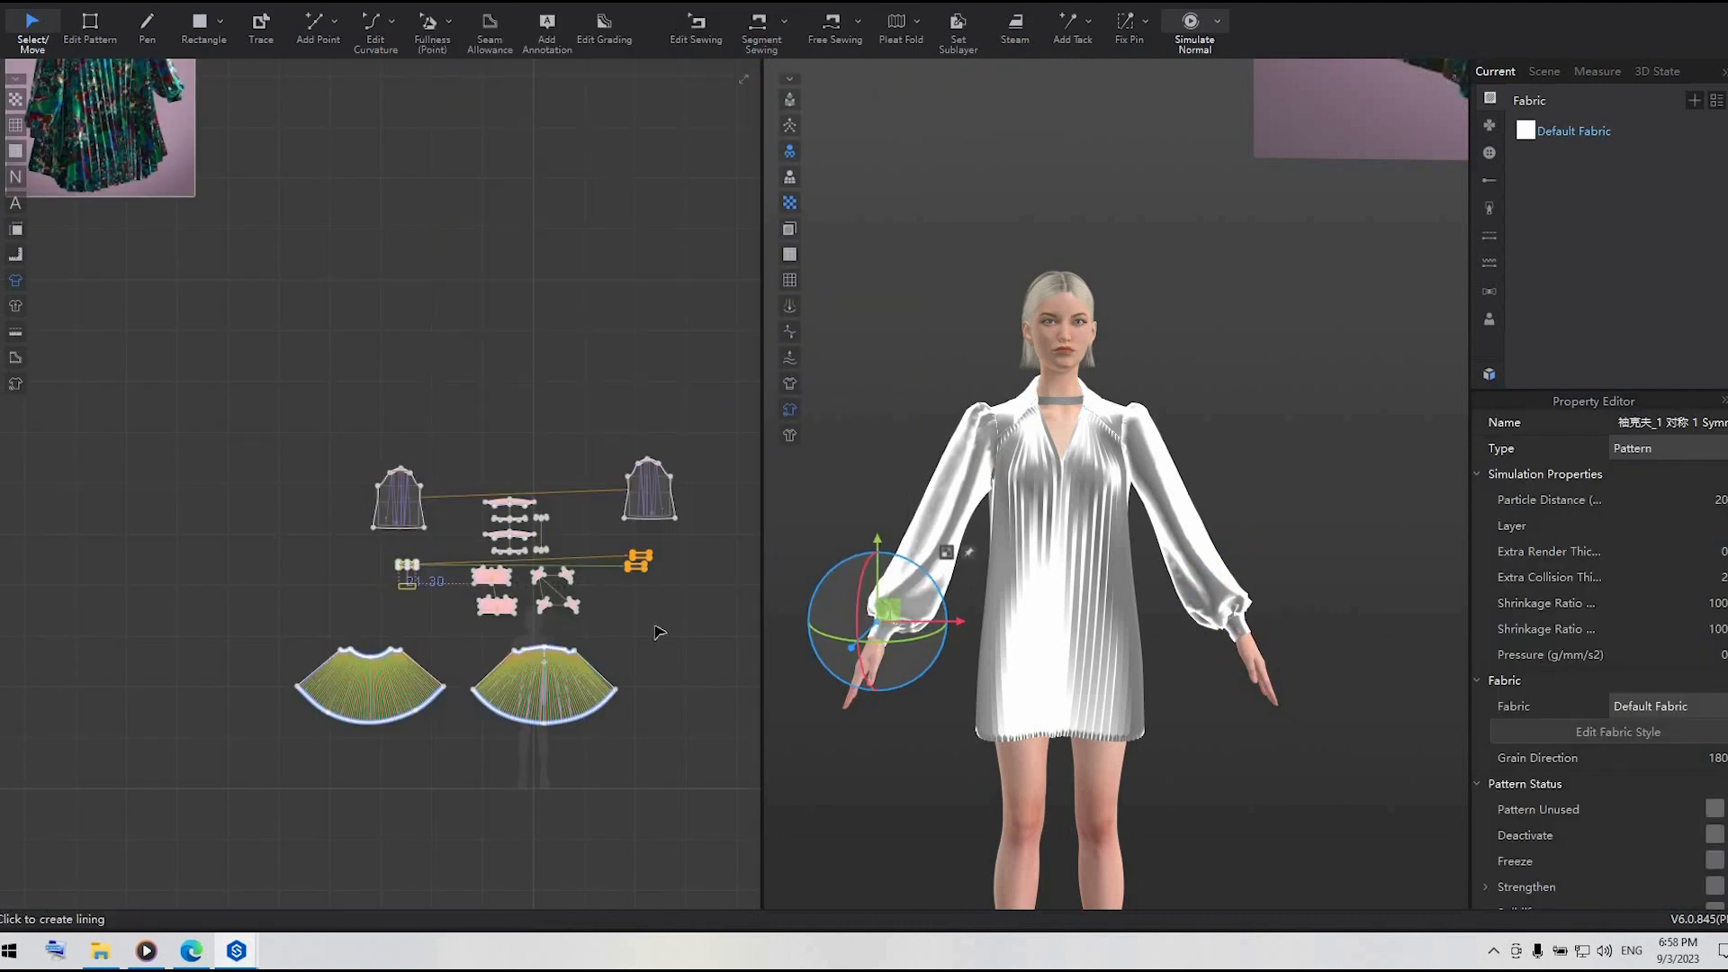
pyautogui.click(656, 627)
pyautogui.scroll(3, 656, 624)
pyautogui.press('space')
pyautogui.press('space')
pyautogui.click(683, 698)
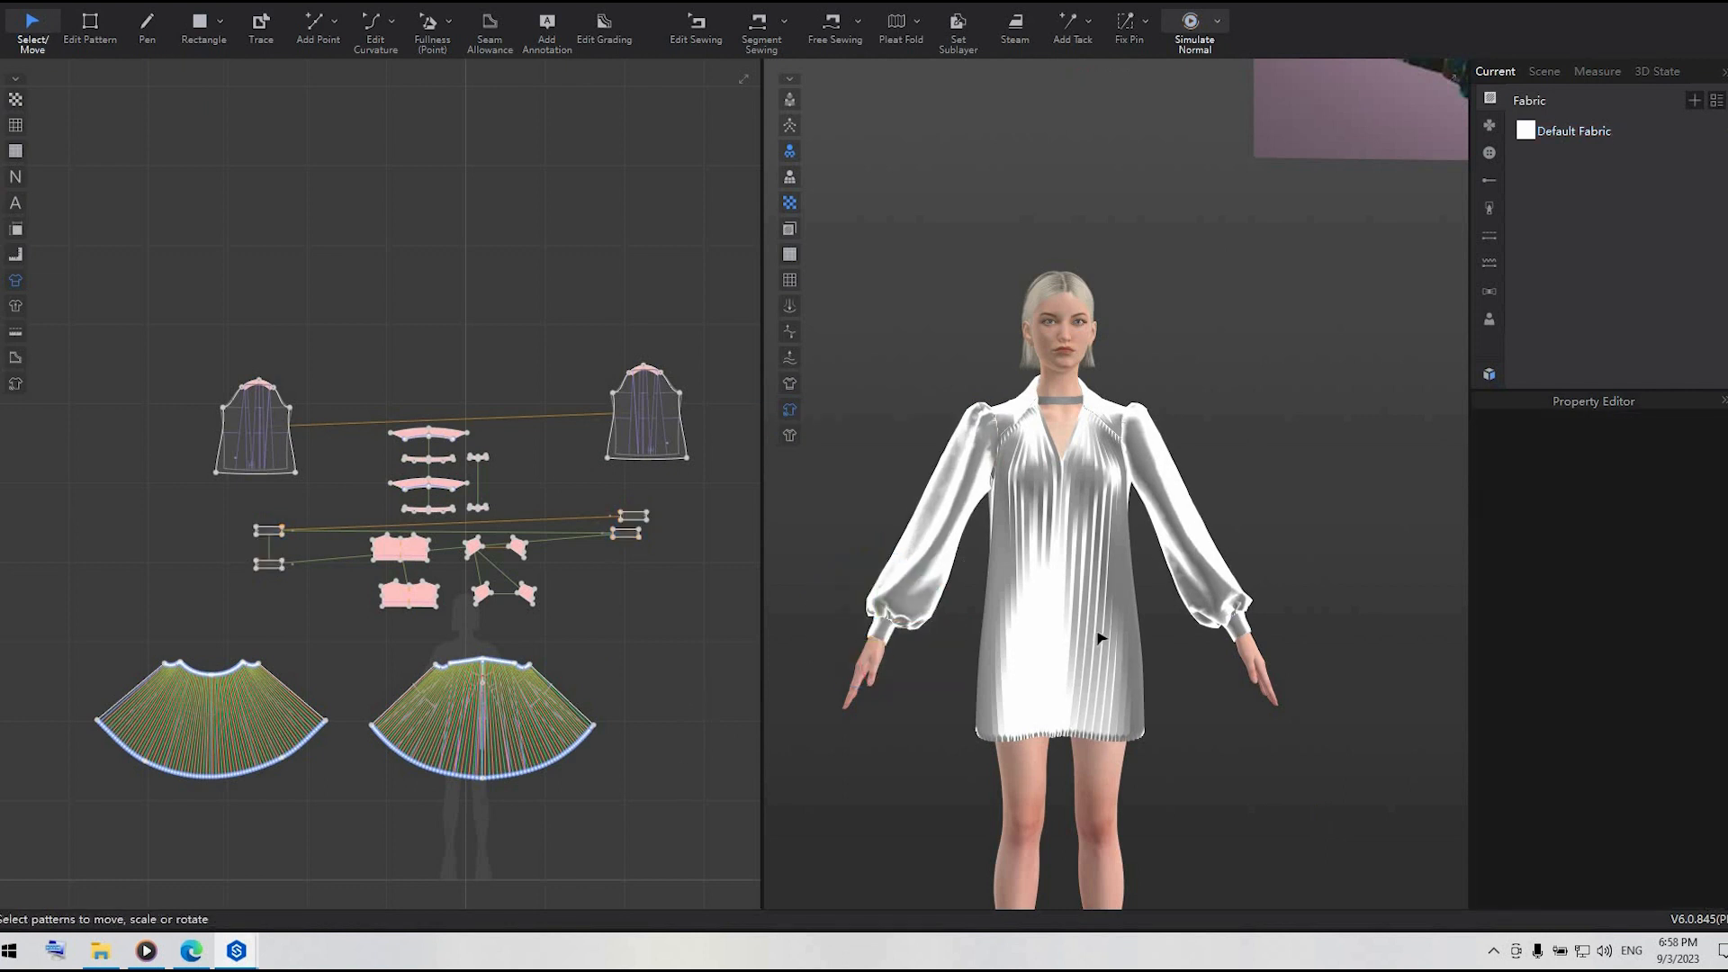
# - Apply the image b from the TUTORIAL_6 folder as the Default Fabric's texture and enable its auto-generated normal map
pyautogui.scroll(-2, 1202, 668)
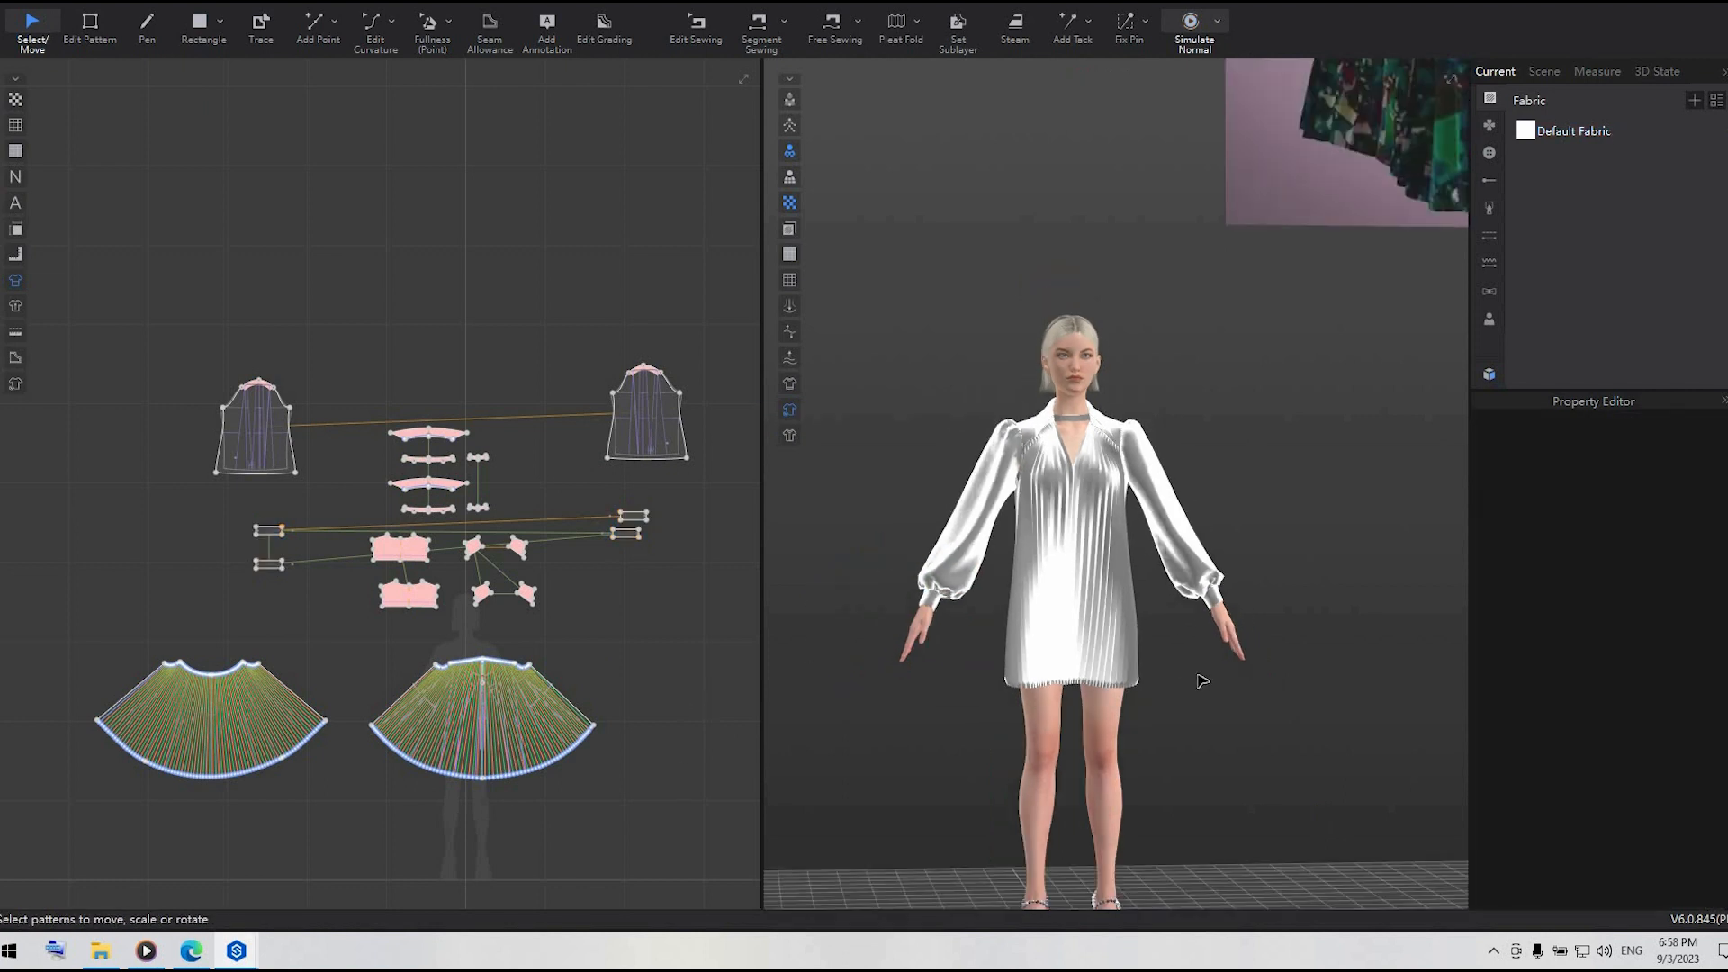
pyautogui.scroll(-2, 1202, 682)
pyautogui.click(1589, 126)
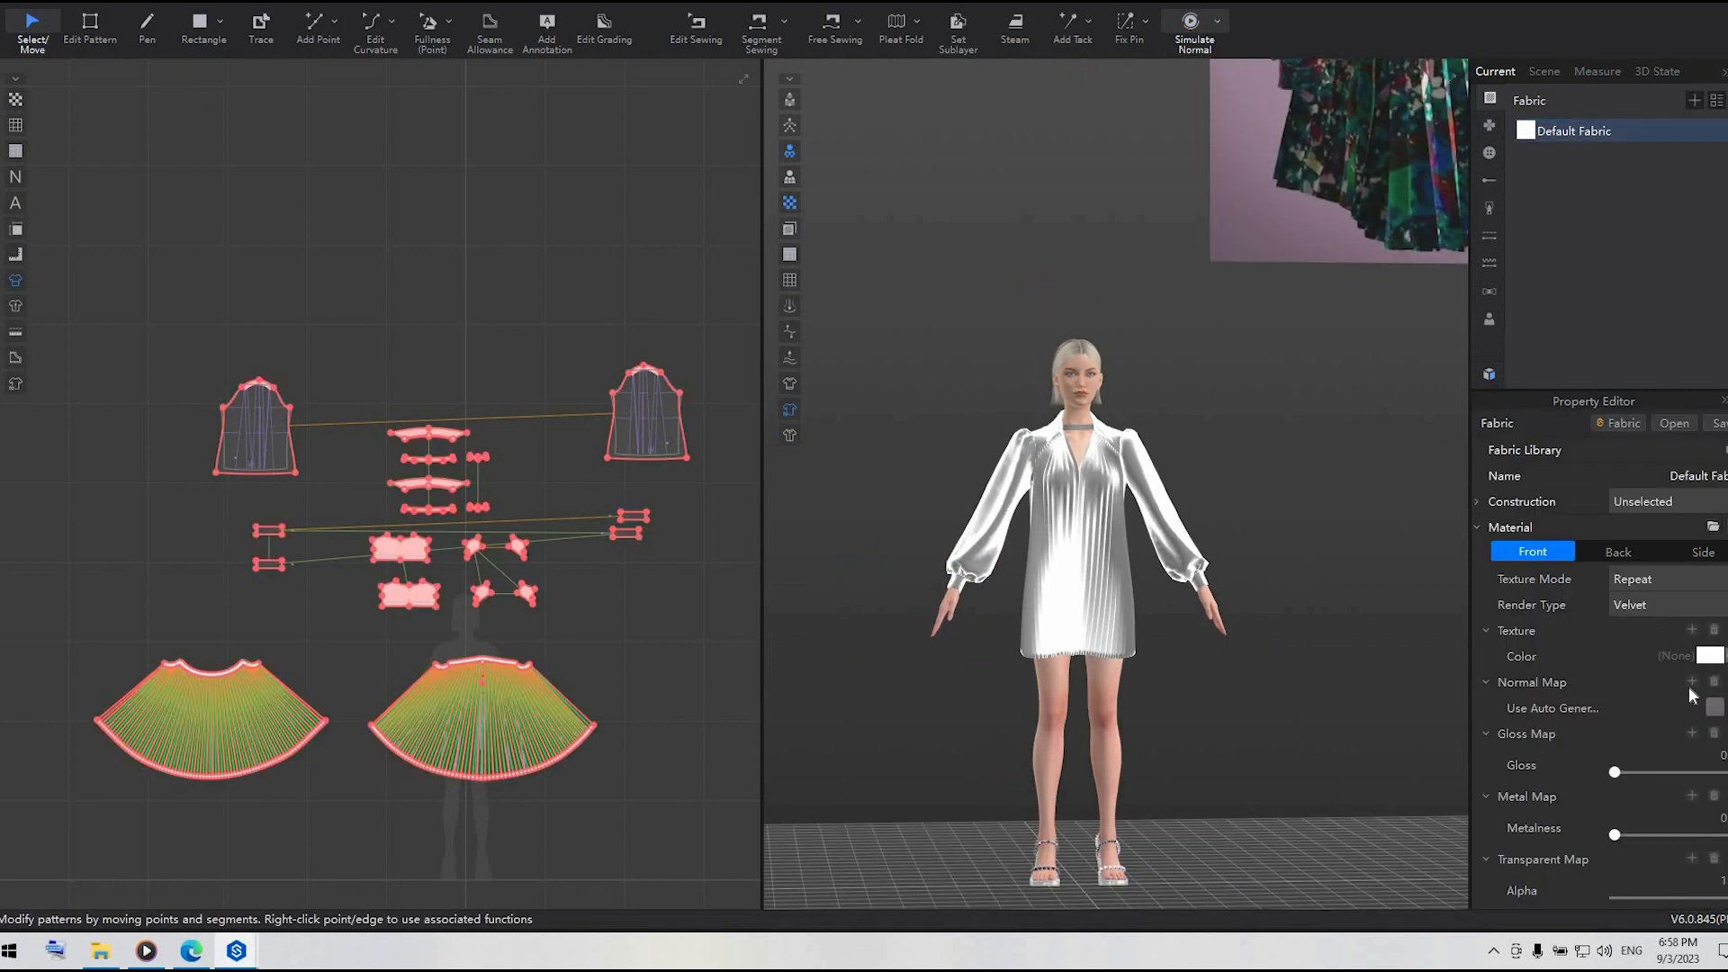
pyautogui.click(1693, 631)
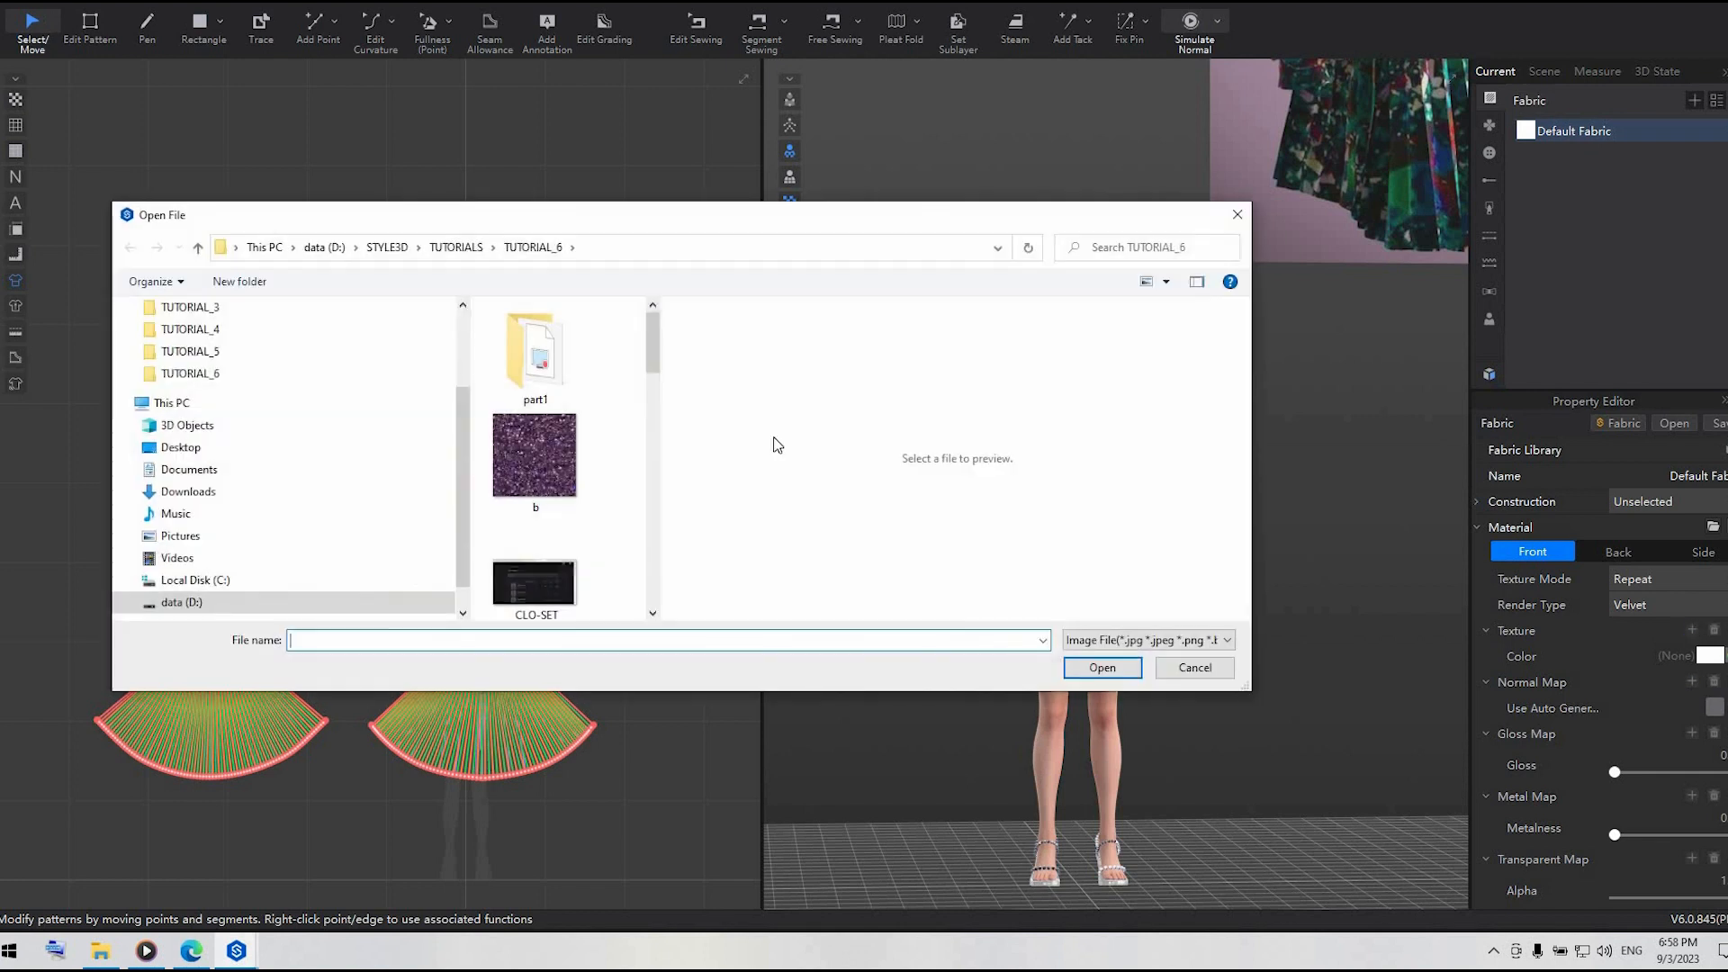
pyautogui.click(518, 465)
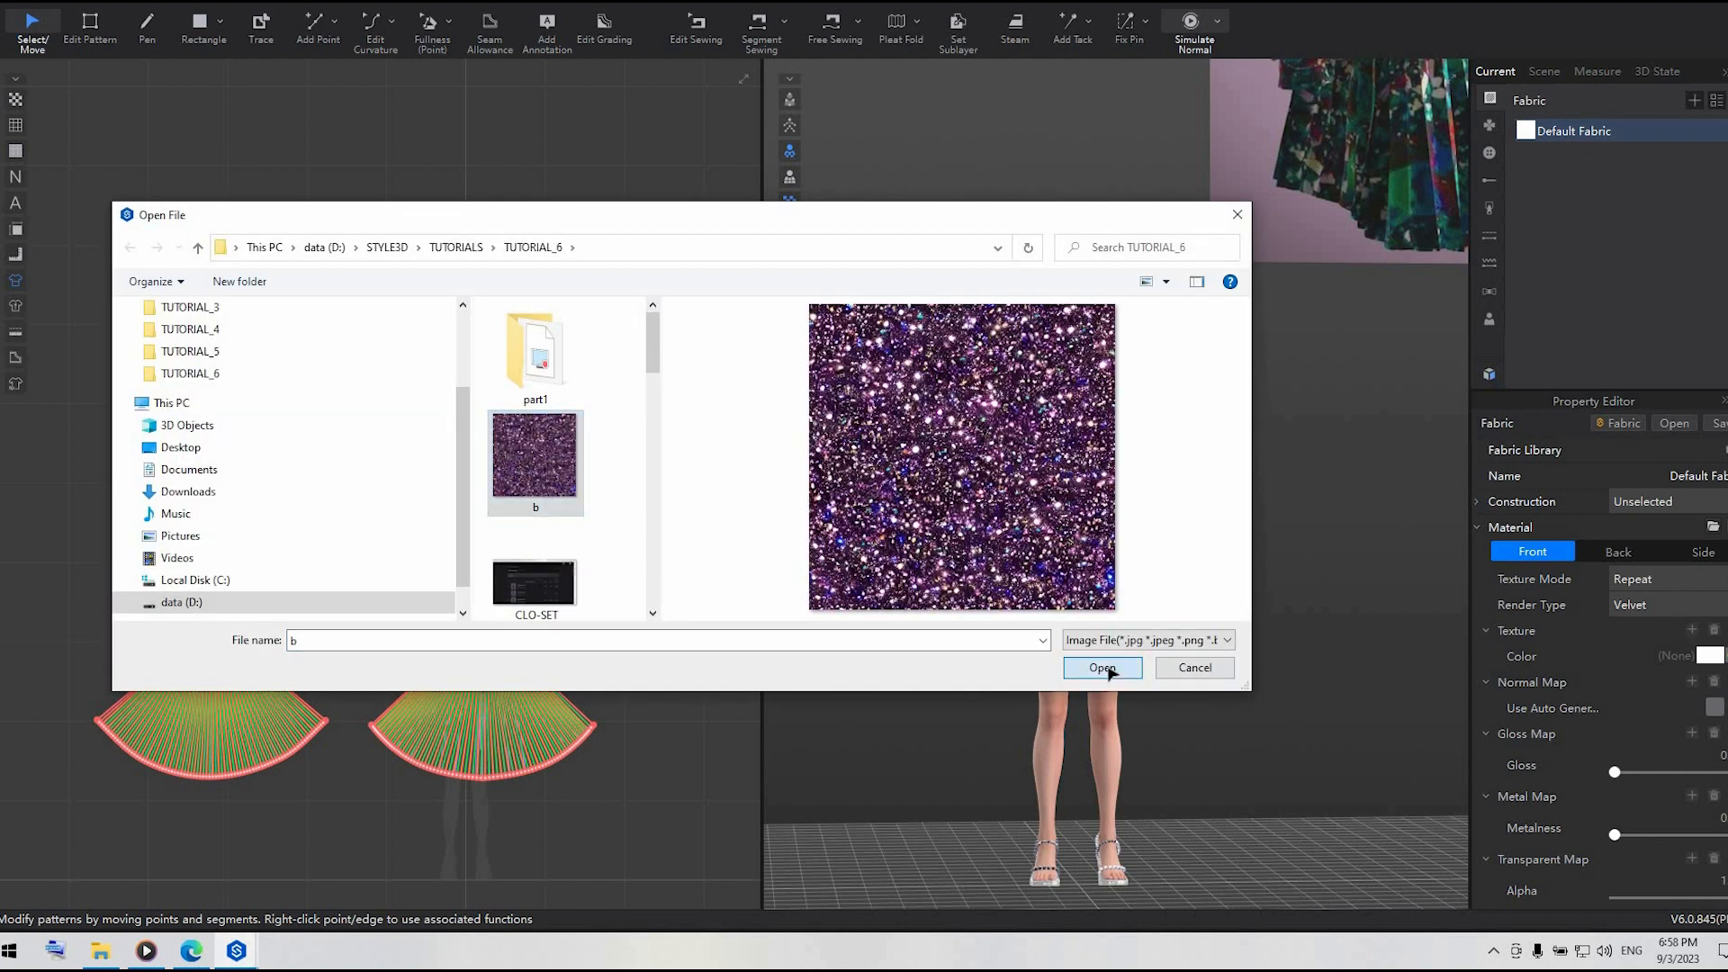
pyautogui.click(1104, 668)
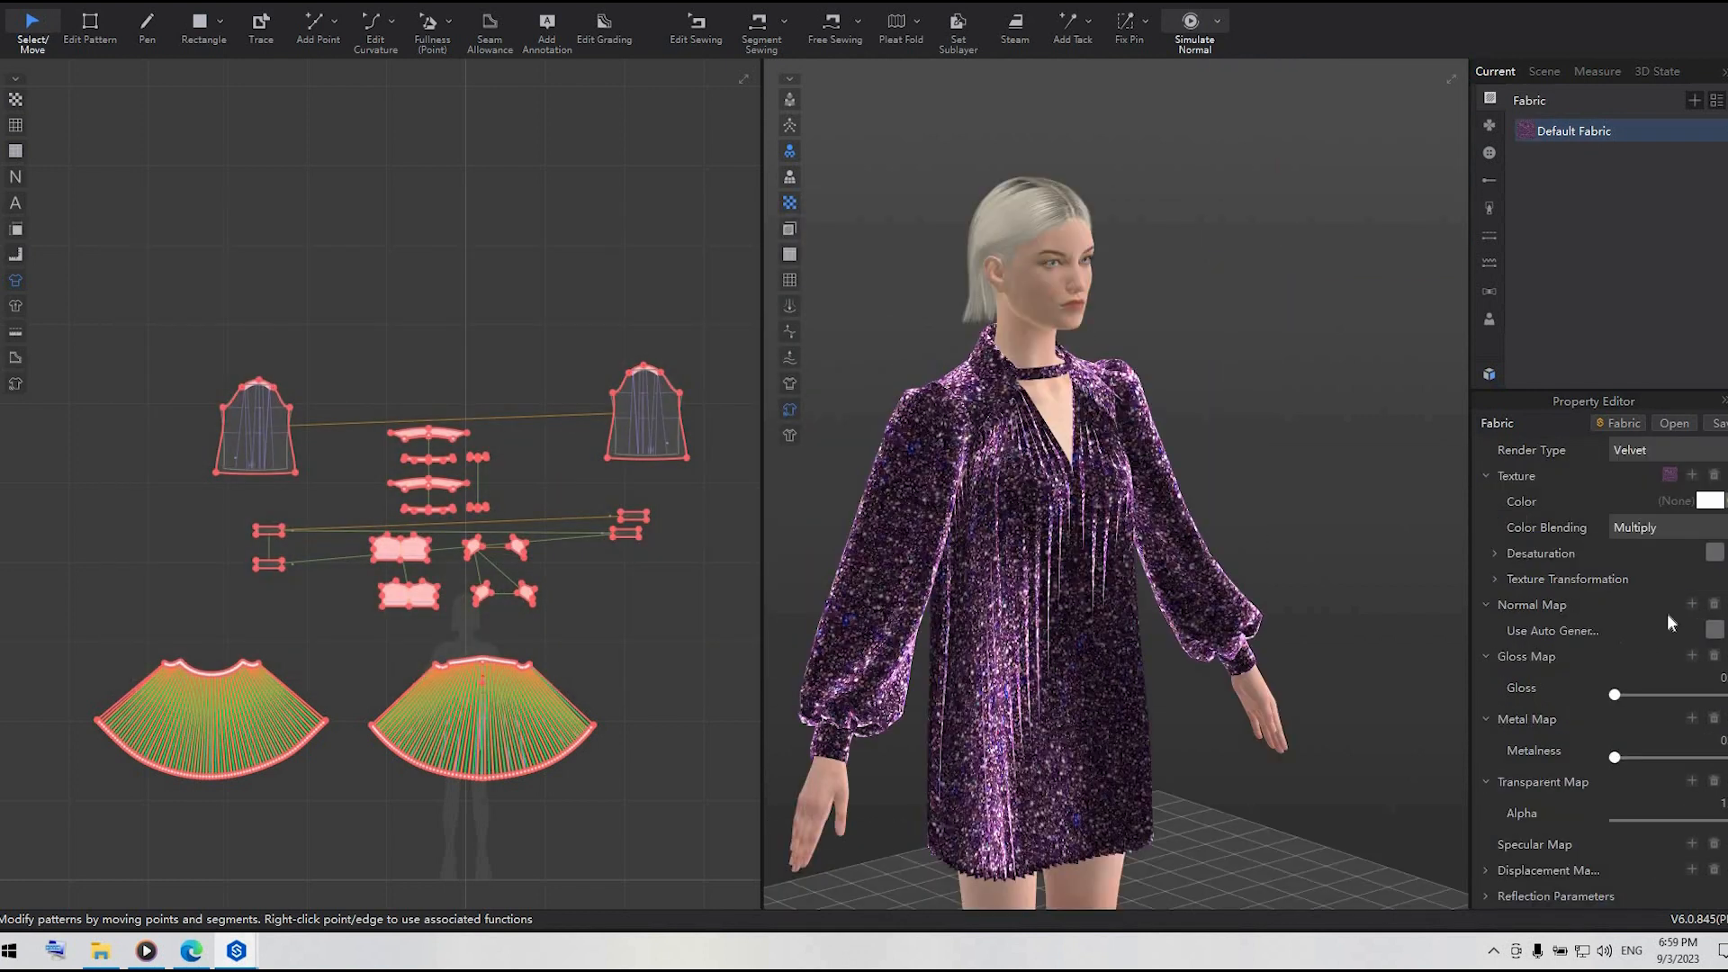
pyautogui.click(1714, 631)
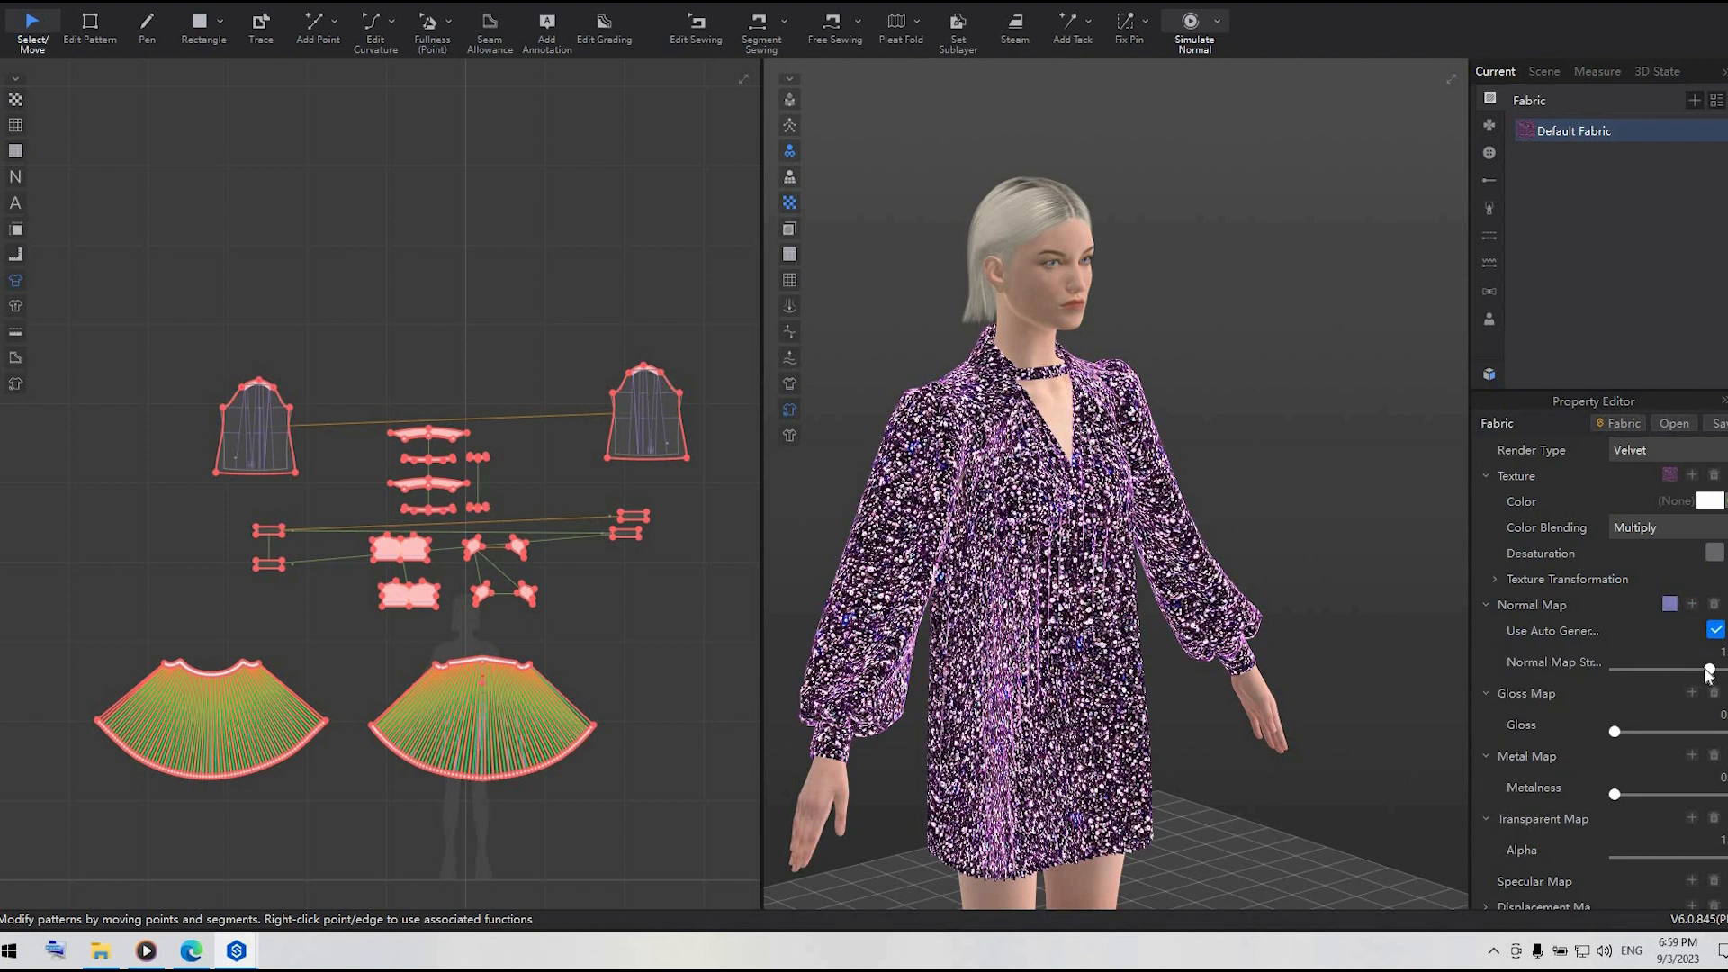
# - Reduce the normal map strength of the Default Fabric for a finer velvet texture
pyautogui.click(1674, 670)
pyautogui.moveTo(1682, 671); pyautogui.dragTo(1686, 671)
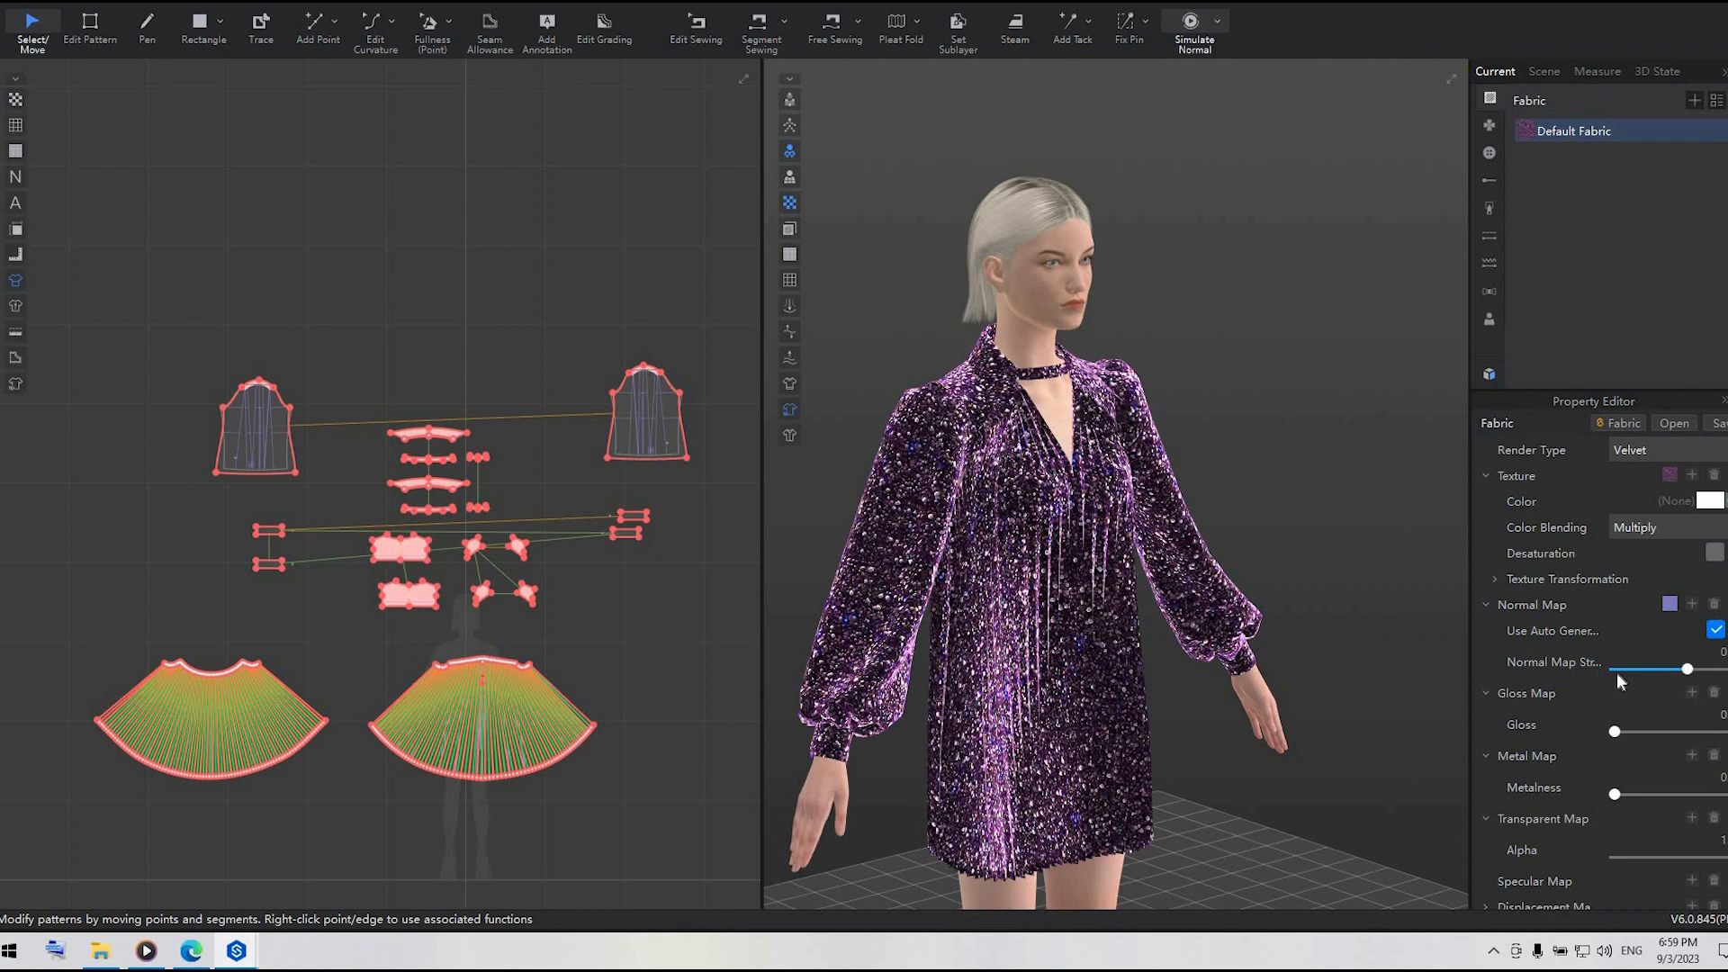
# - Recolour the avatar's shoes with the dark magenta swatch, #620064
pyautogui.scroll(-3, 1040, 832)
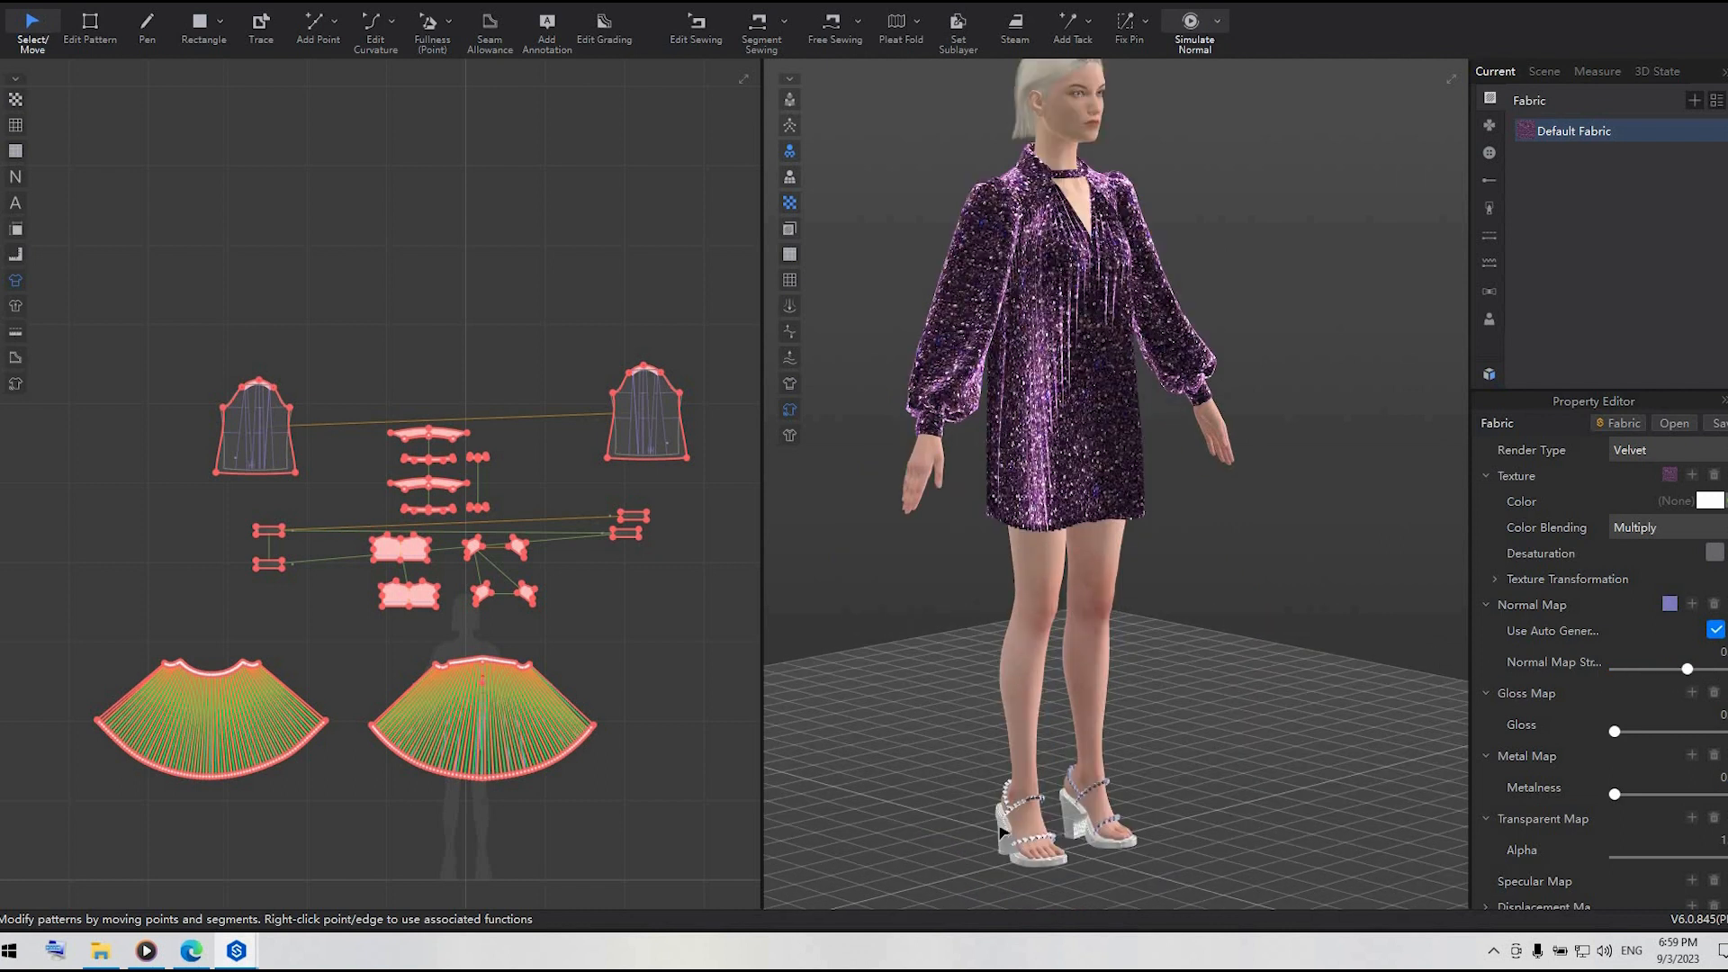
pyautogui.click(1000, 831)
pyautogui.scroll(-5, 1602, 630)
pyautogui.click(1711, 796)
pyautogui.click(746, 602)
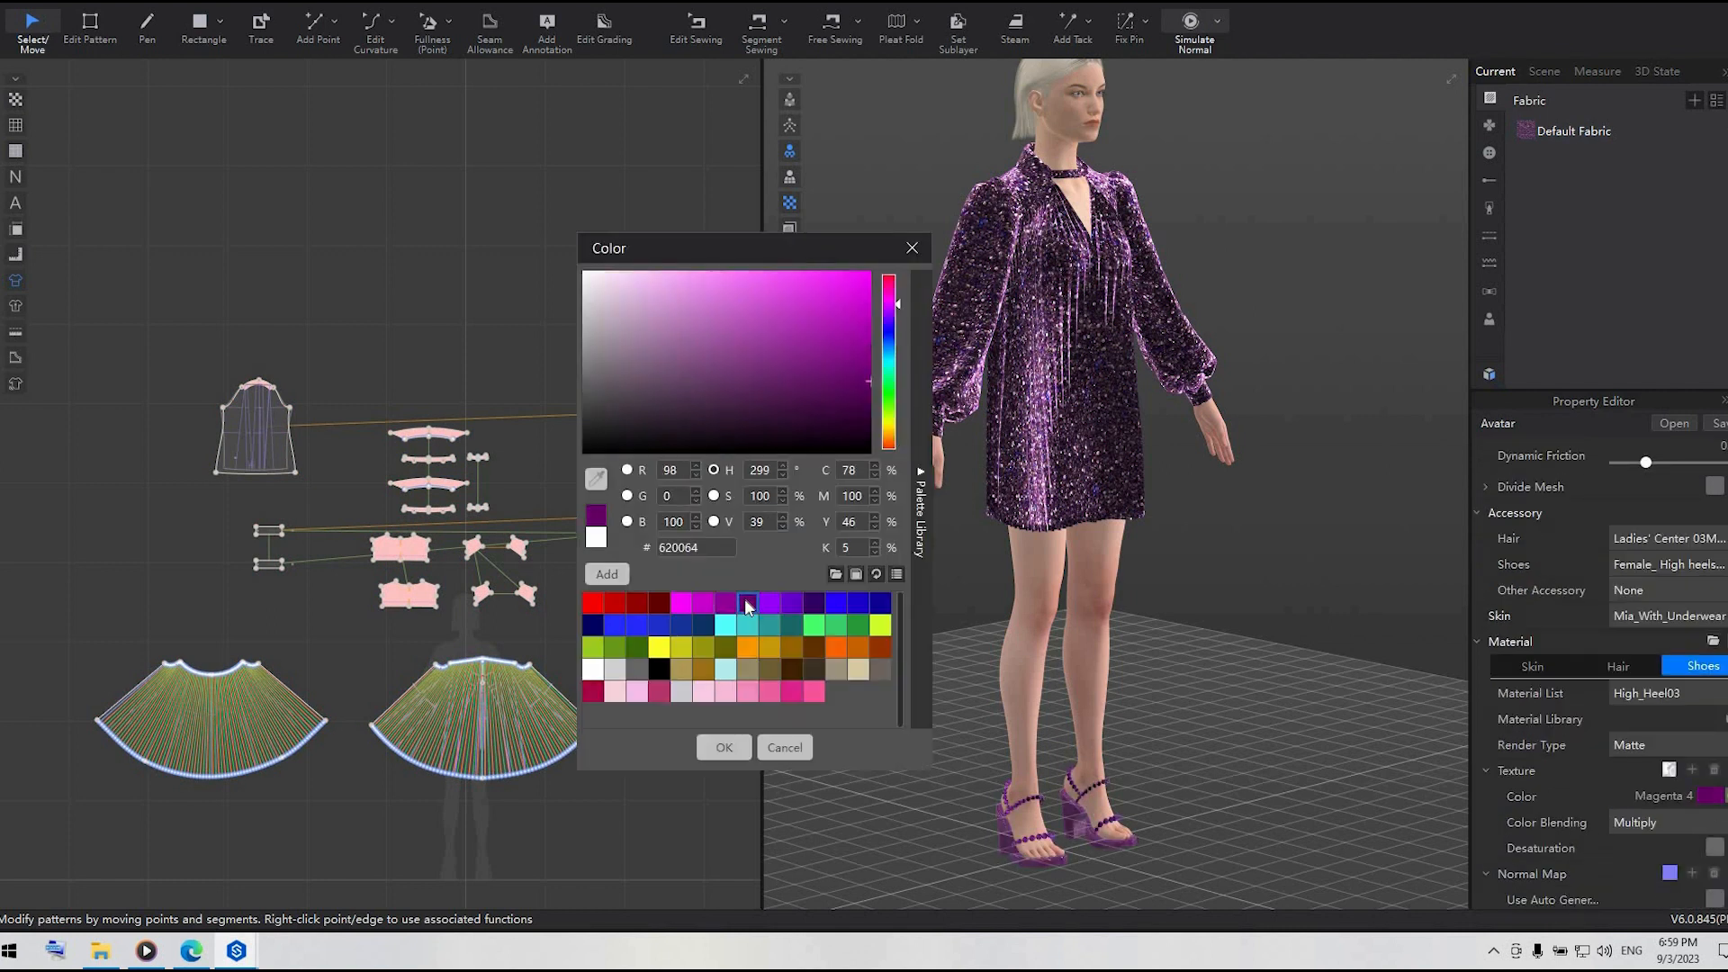
pyautogui.click(794, 603)
pyautogui.click(747, 603)
pyautogui.click(724, 747)
pyautogui.click(900, 504)
# - Compare the finished dress from the front with the reference garment image above the avatar
pyautogui.press('2')
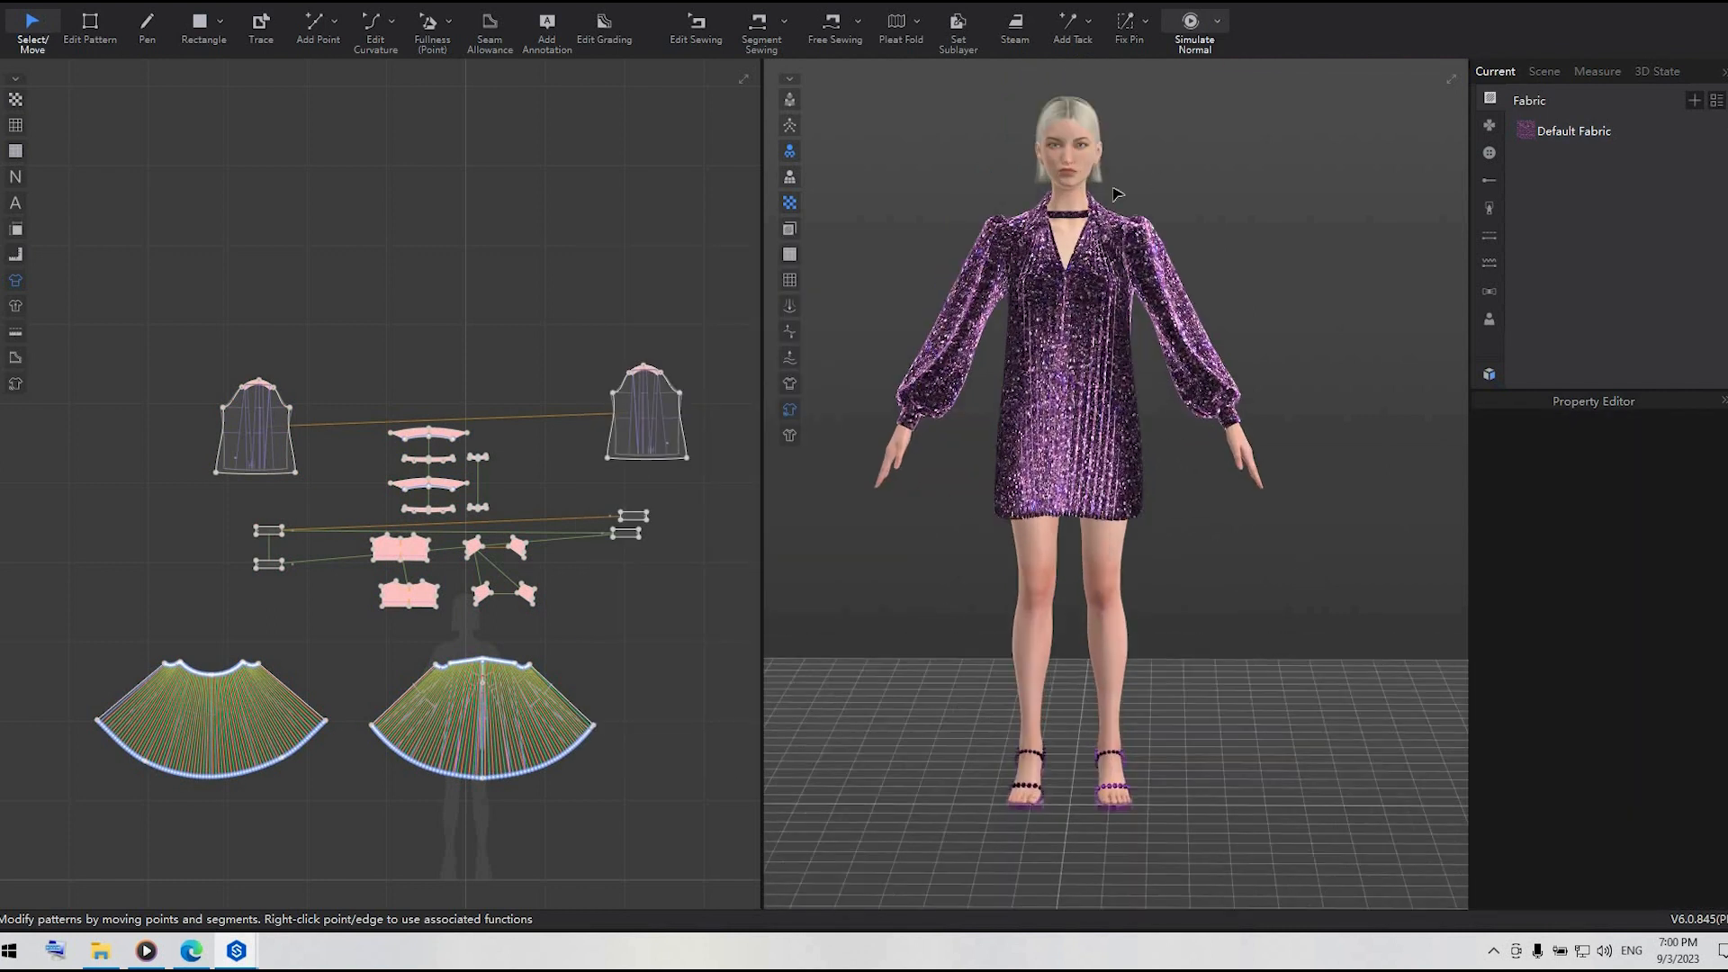
pyautogui.scroll(3, 1130, 311)
pyautogui.scroll(-10, 1179, 310)
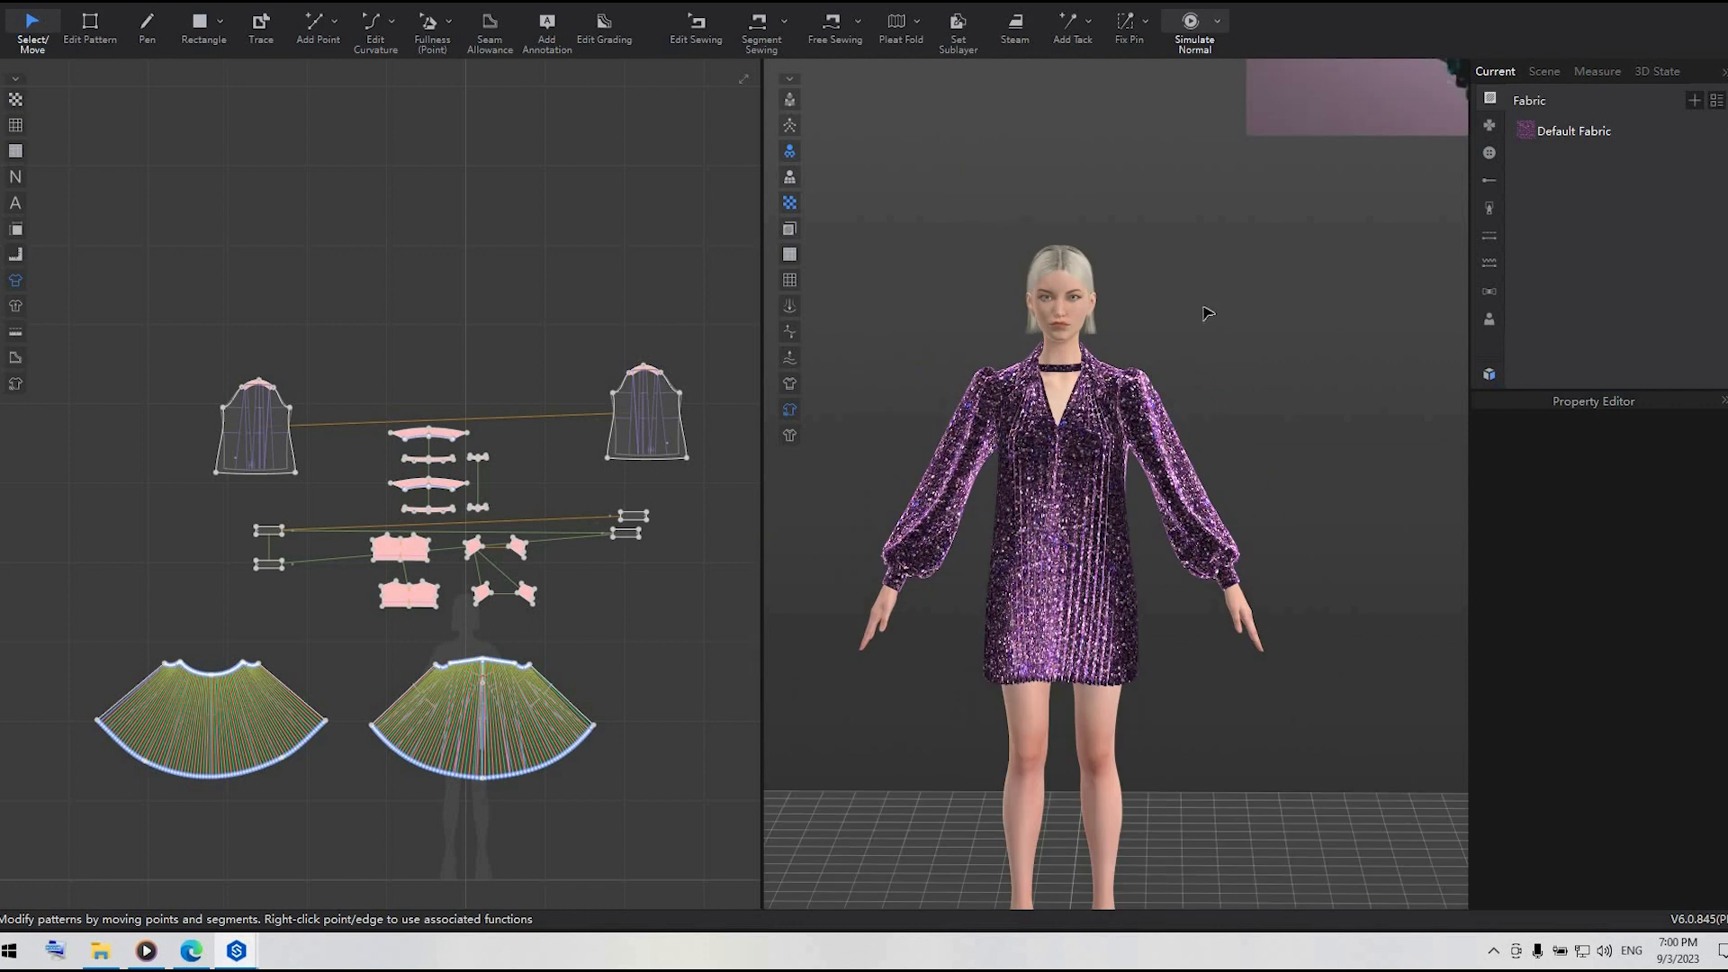
pyautogui.moveTo(1257, 315); pyautogui.dragTo(1205, 475, button='middle')
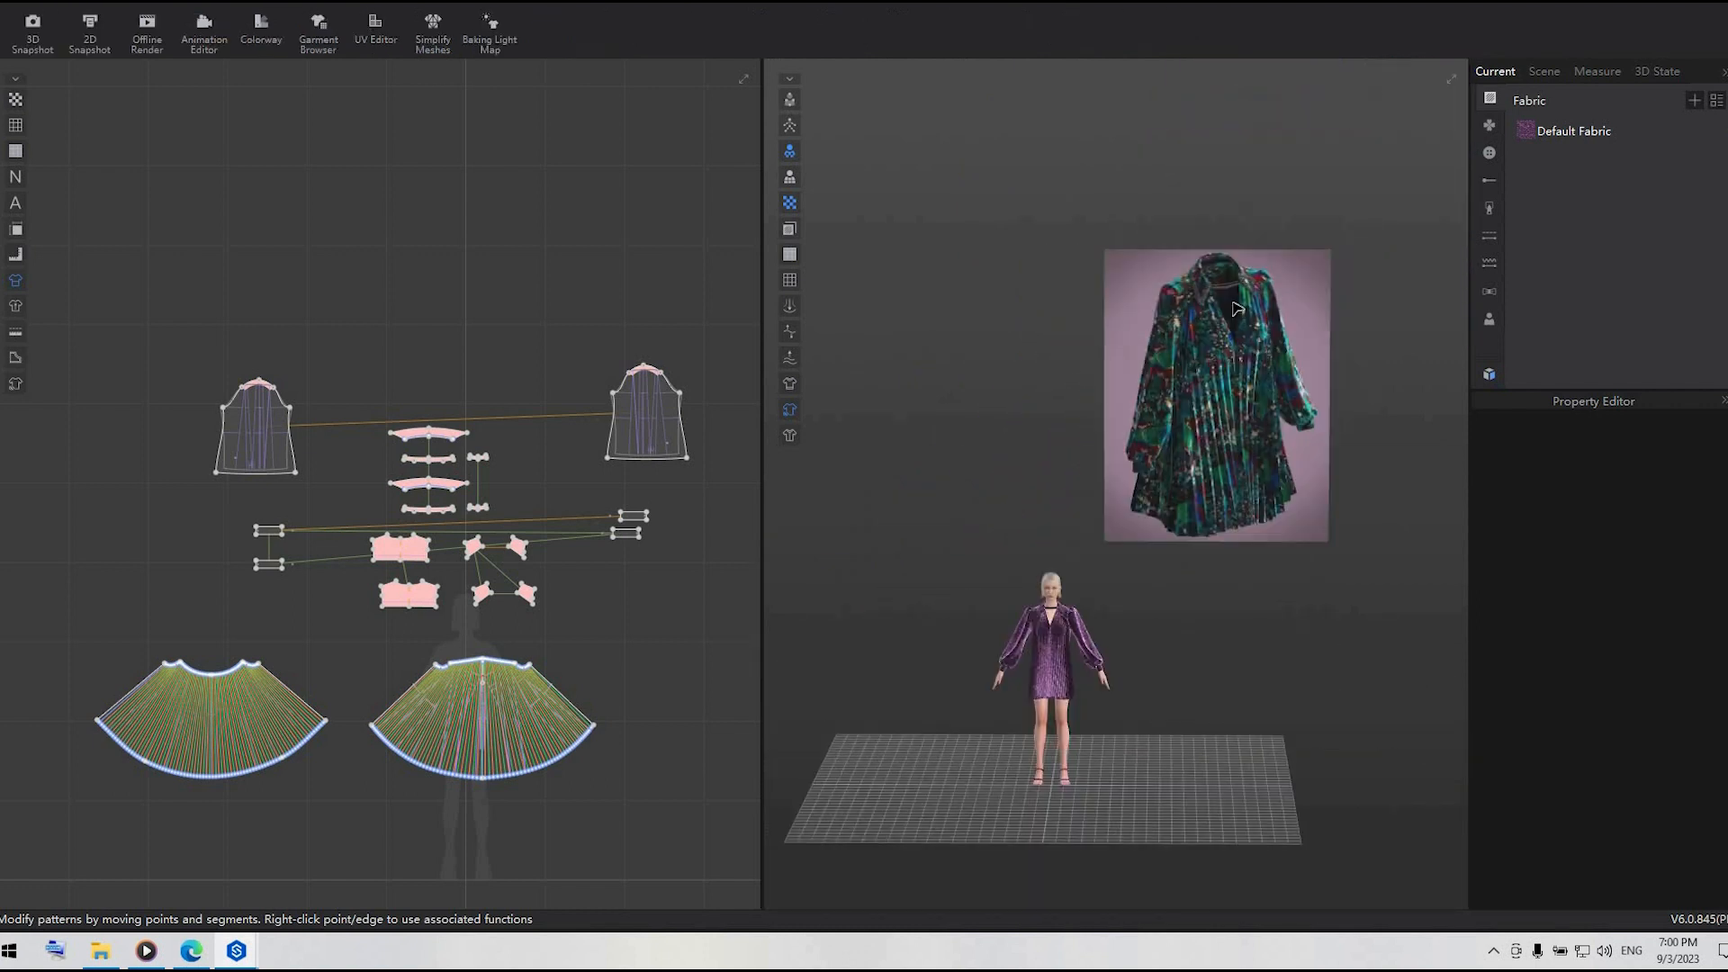
pyautogui.scroll(3, 1159, 434)
pyautogui.moveTo(1150, 315); pyautogui.dragTo(1050, 487, button='middle')
pyautogui.scroll(2, 1141, 237)
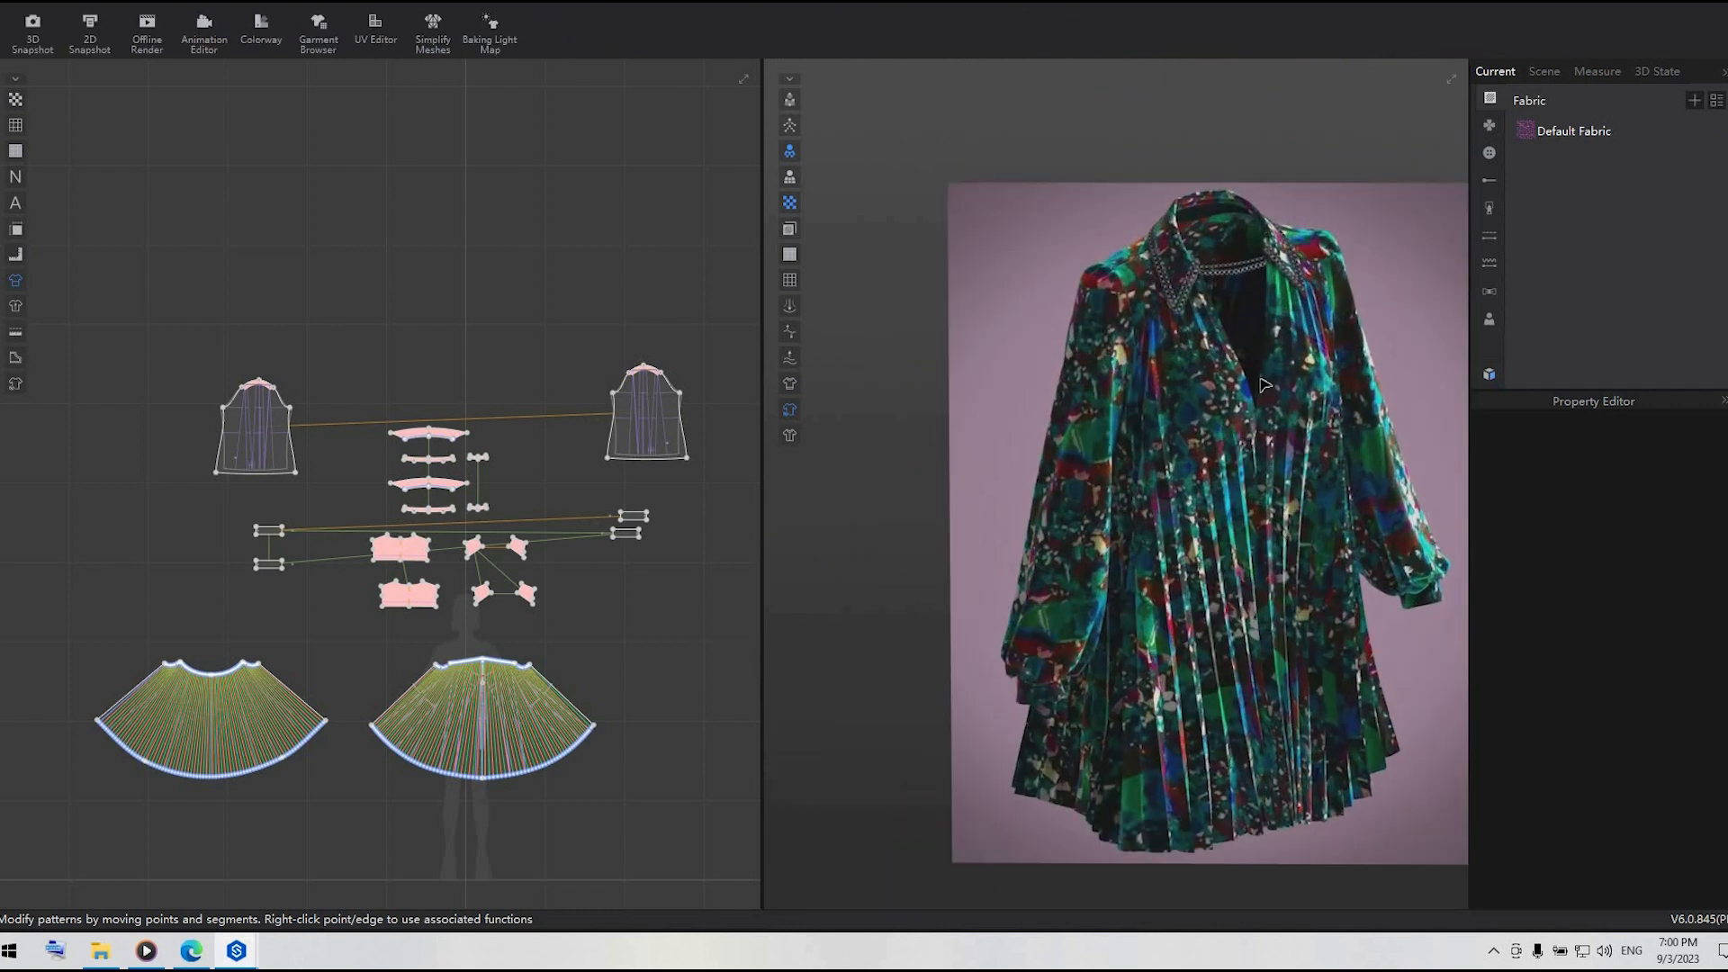
pyautogui.scroll(-5, 1274, 400)
pyautogui.moveTo(1107, 767); pyautogui.dragTo(1239, 527, button='middle')
pyautogui.scroll(3, 1107, 502)
pyautogui.scroll(5, 1106, 501)
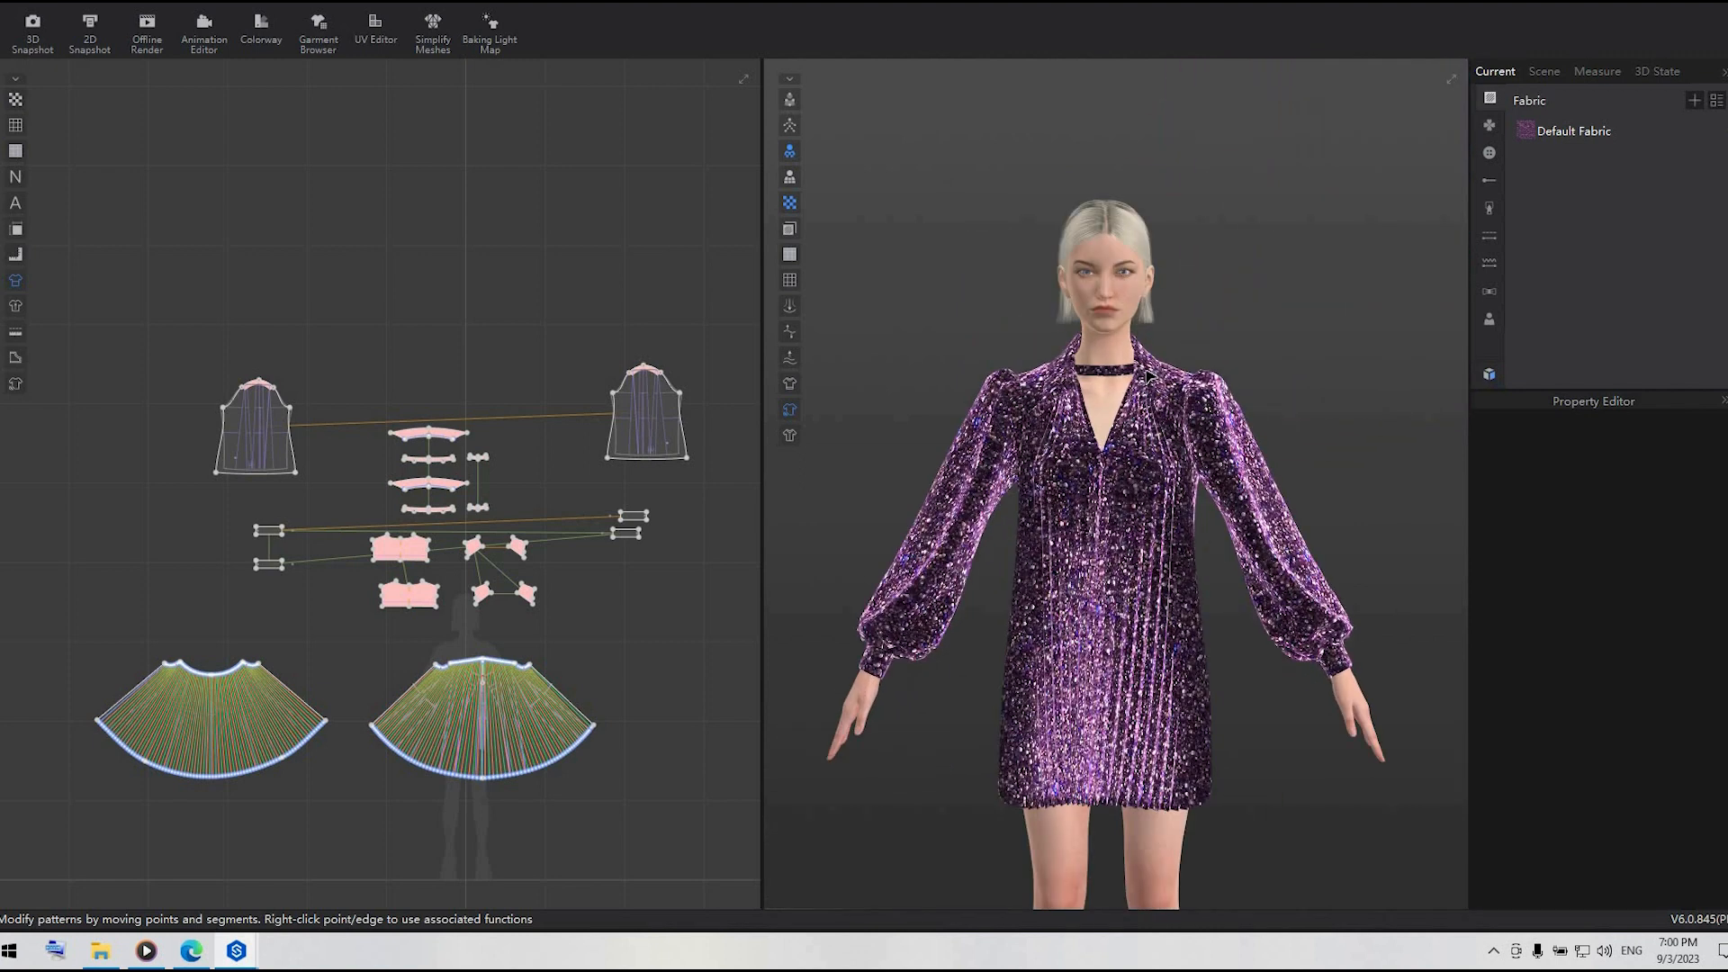
# - Load the 28432 topstitch from the ACCESSORIES folder of the trim library and rename it bits
pyautogui.click(1490, 374)
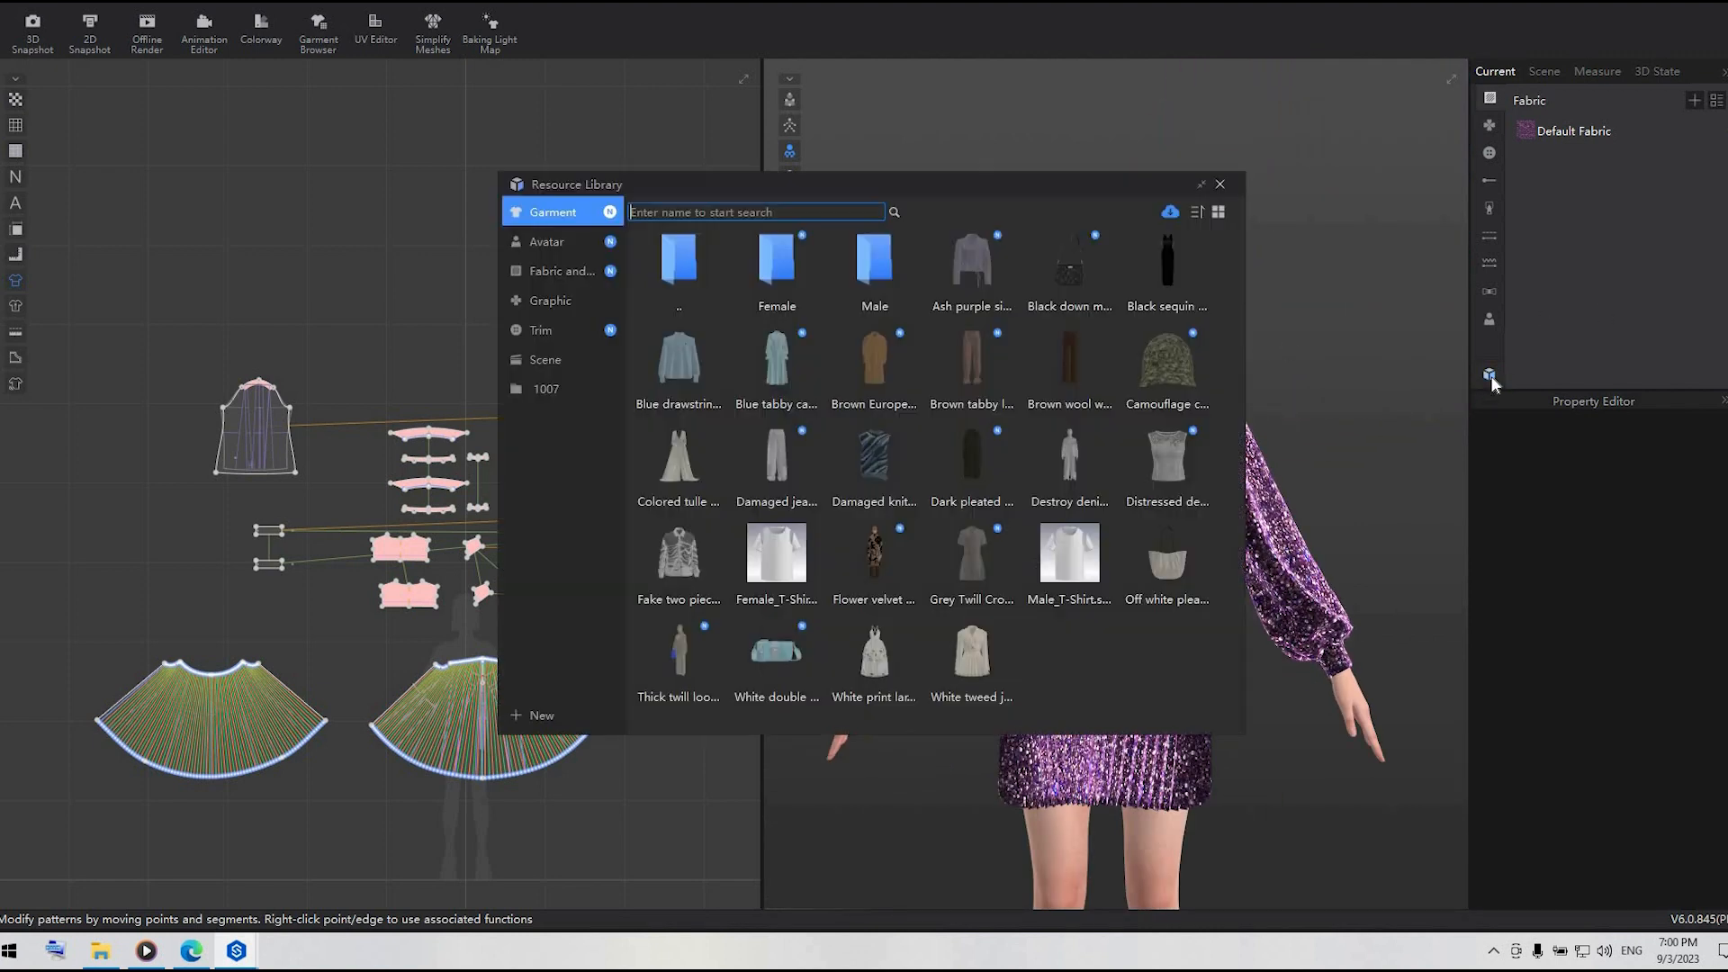
pyautogui.click(551, 330)
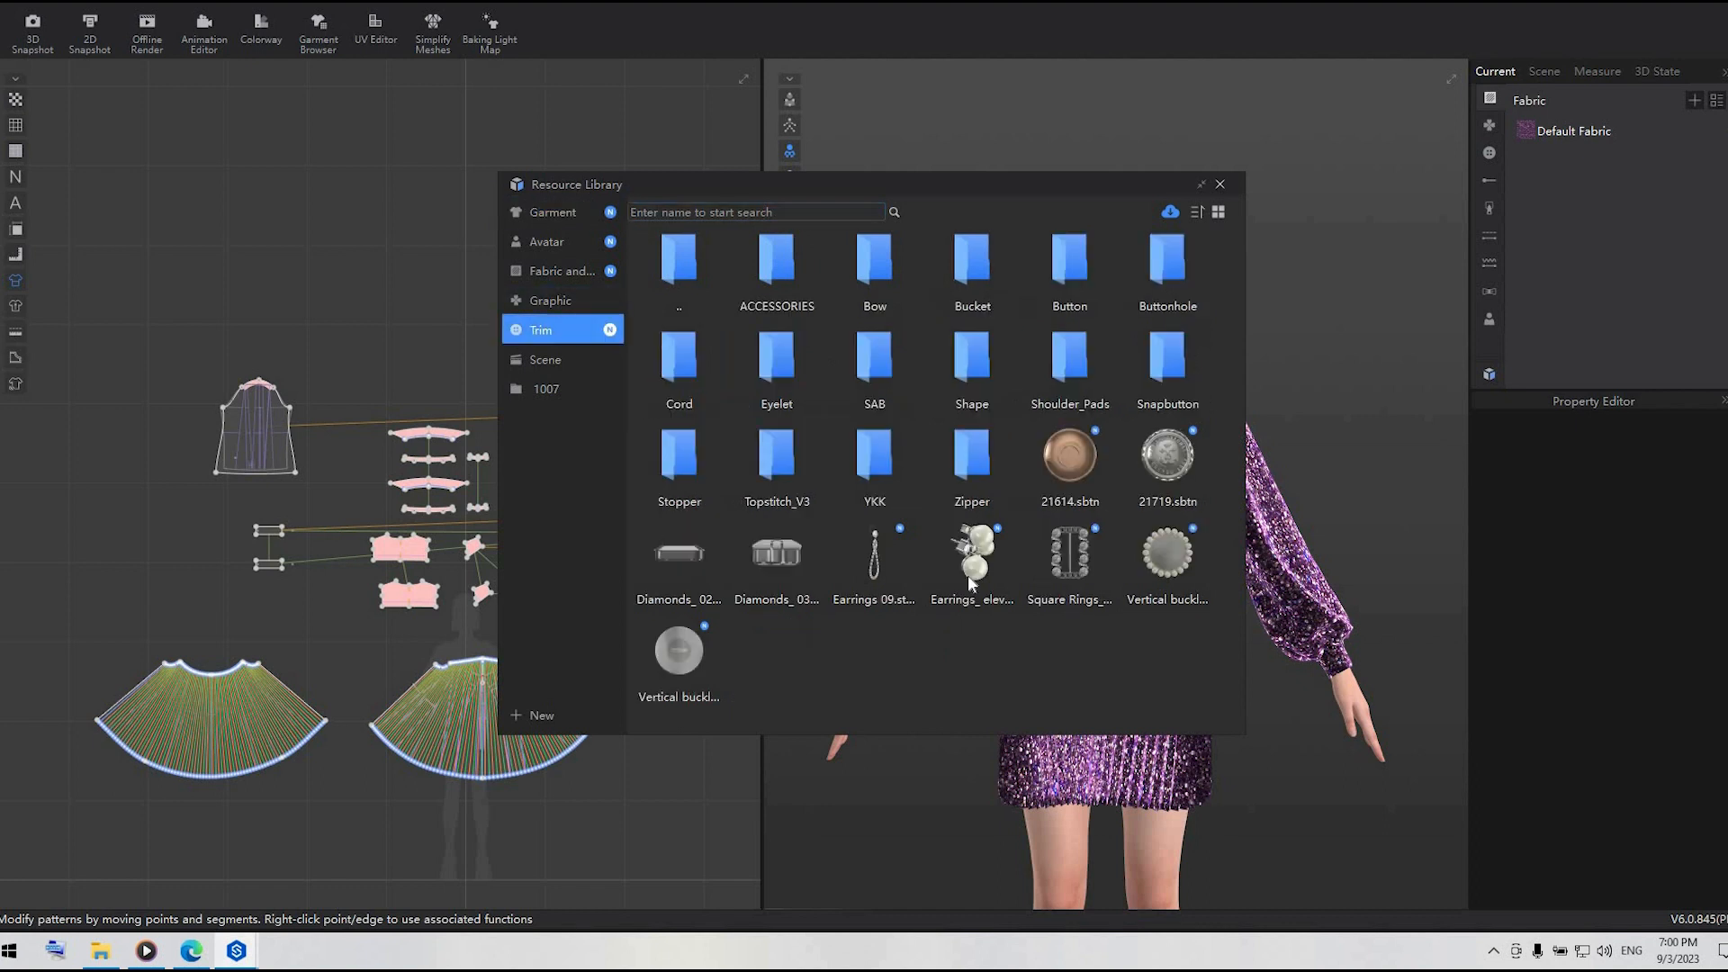
pyautogui.click(782, 540)
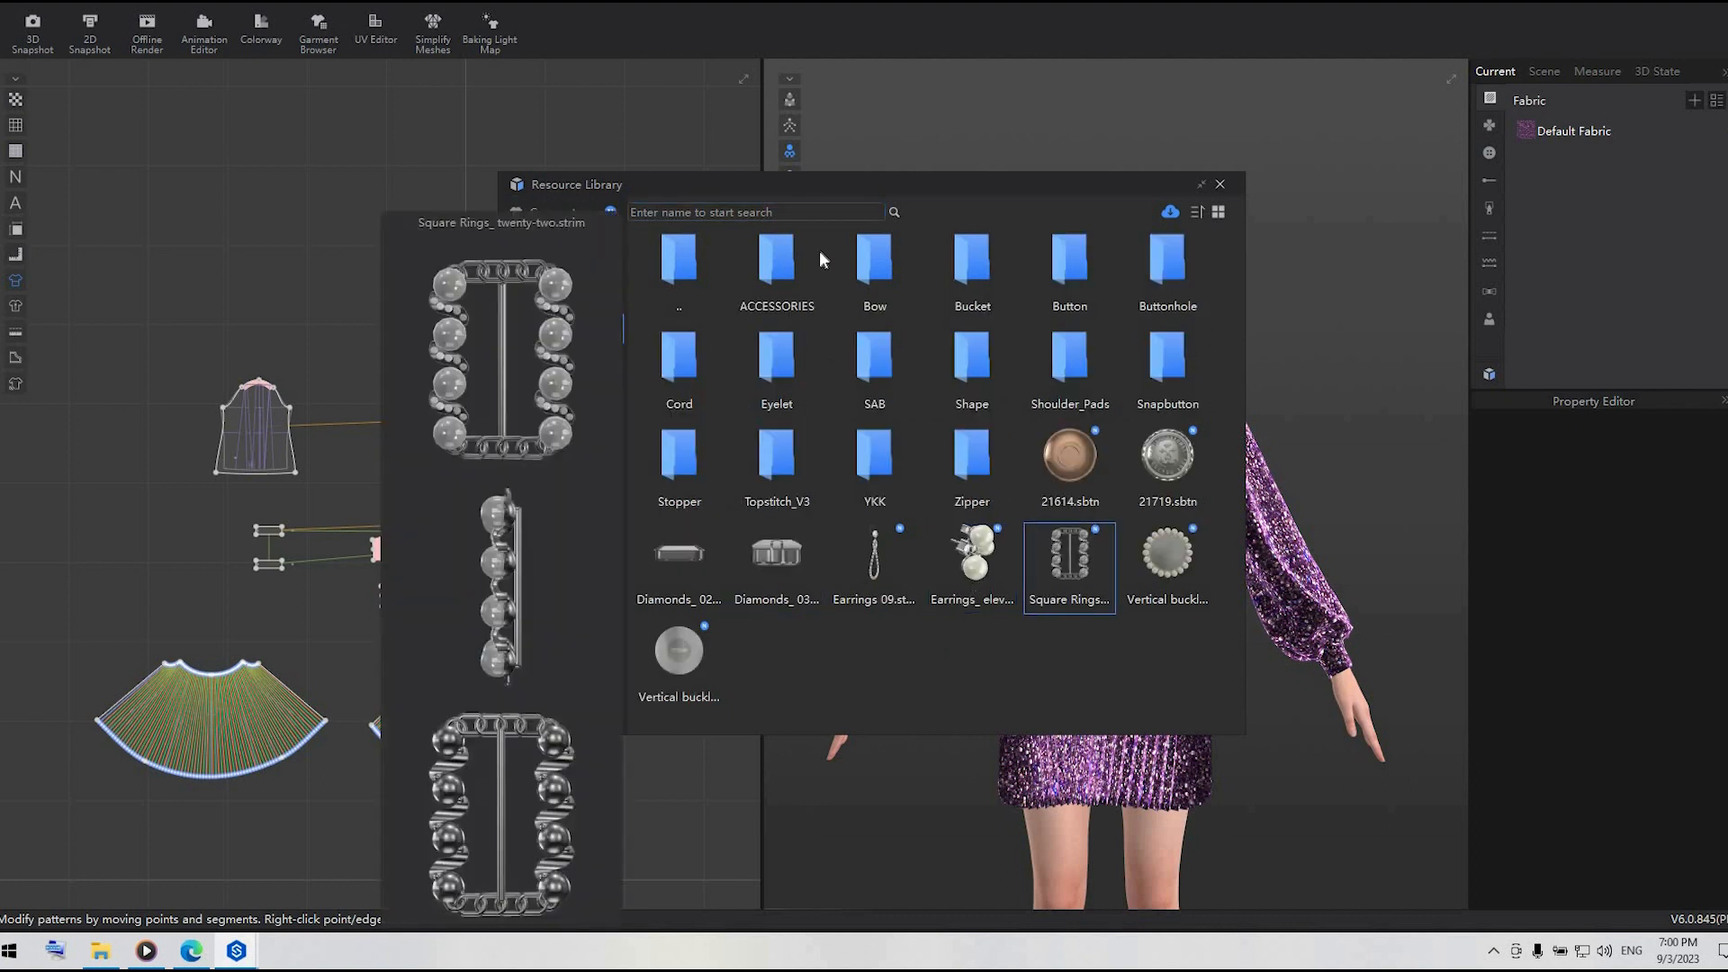
pyautogui.doubleClick(777, 262)
pyautogui.doubleClick(779, 263)
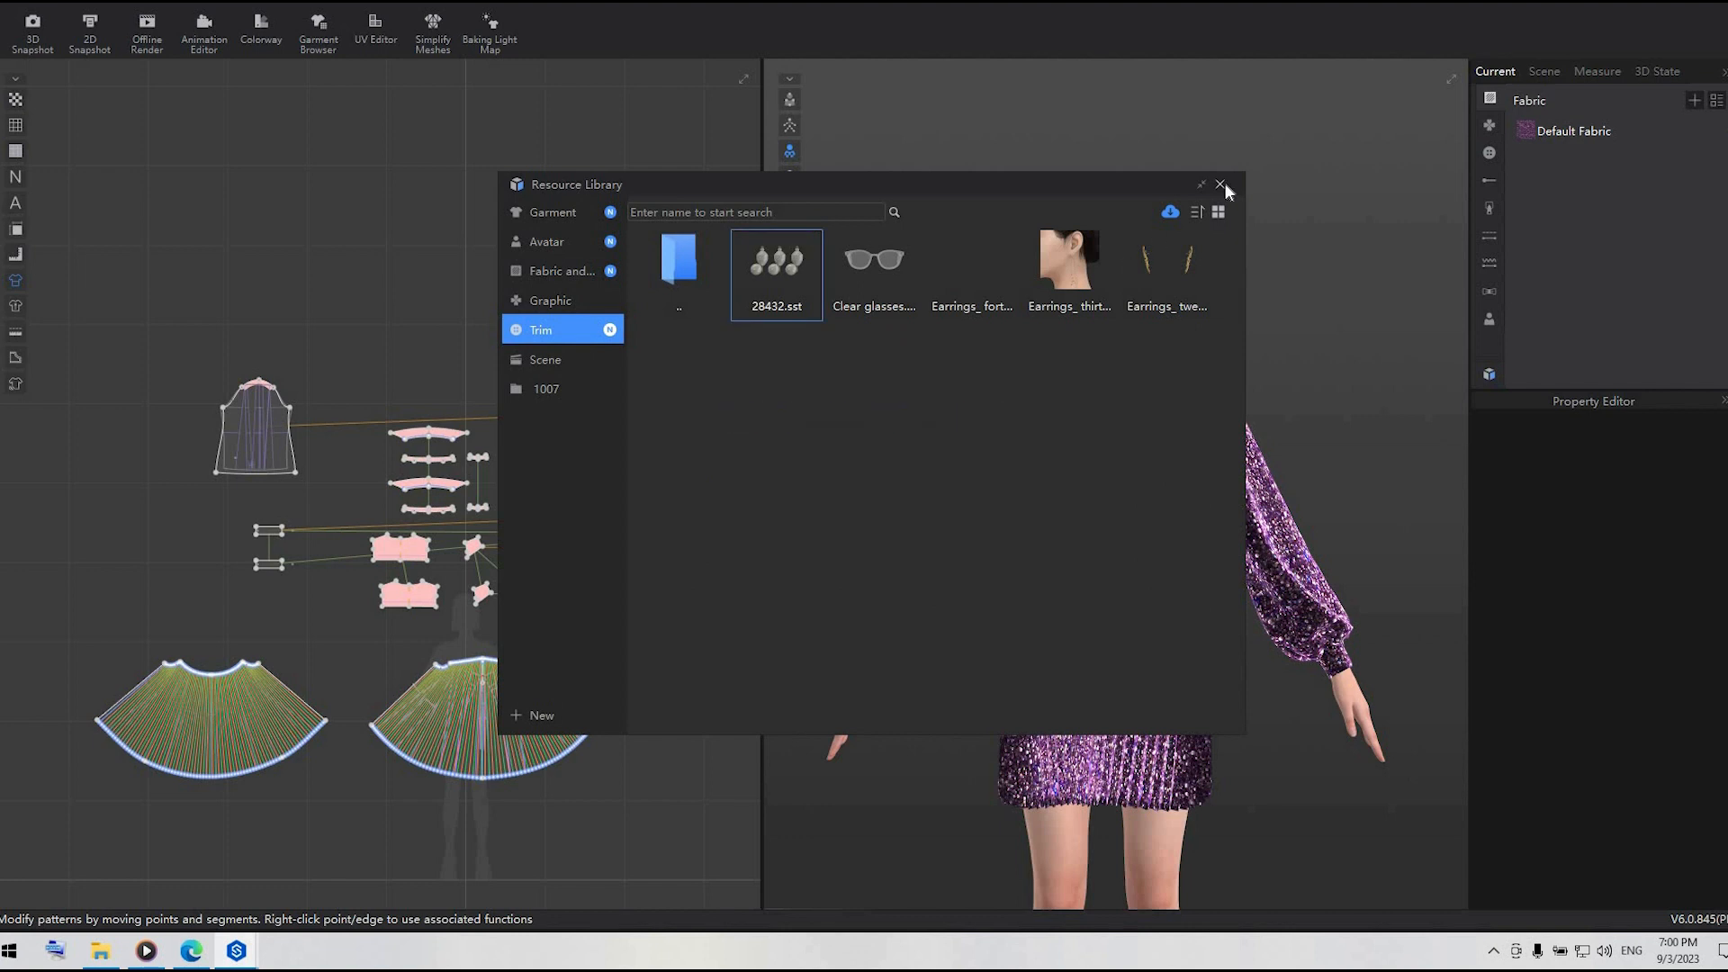
pyautogui.click(965, 529)
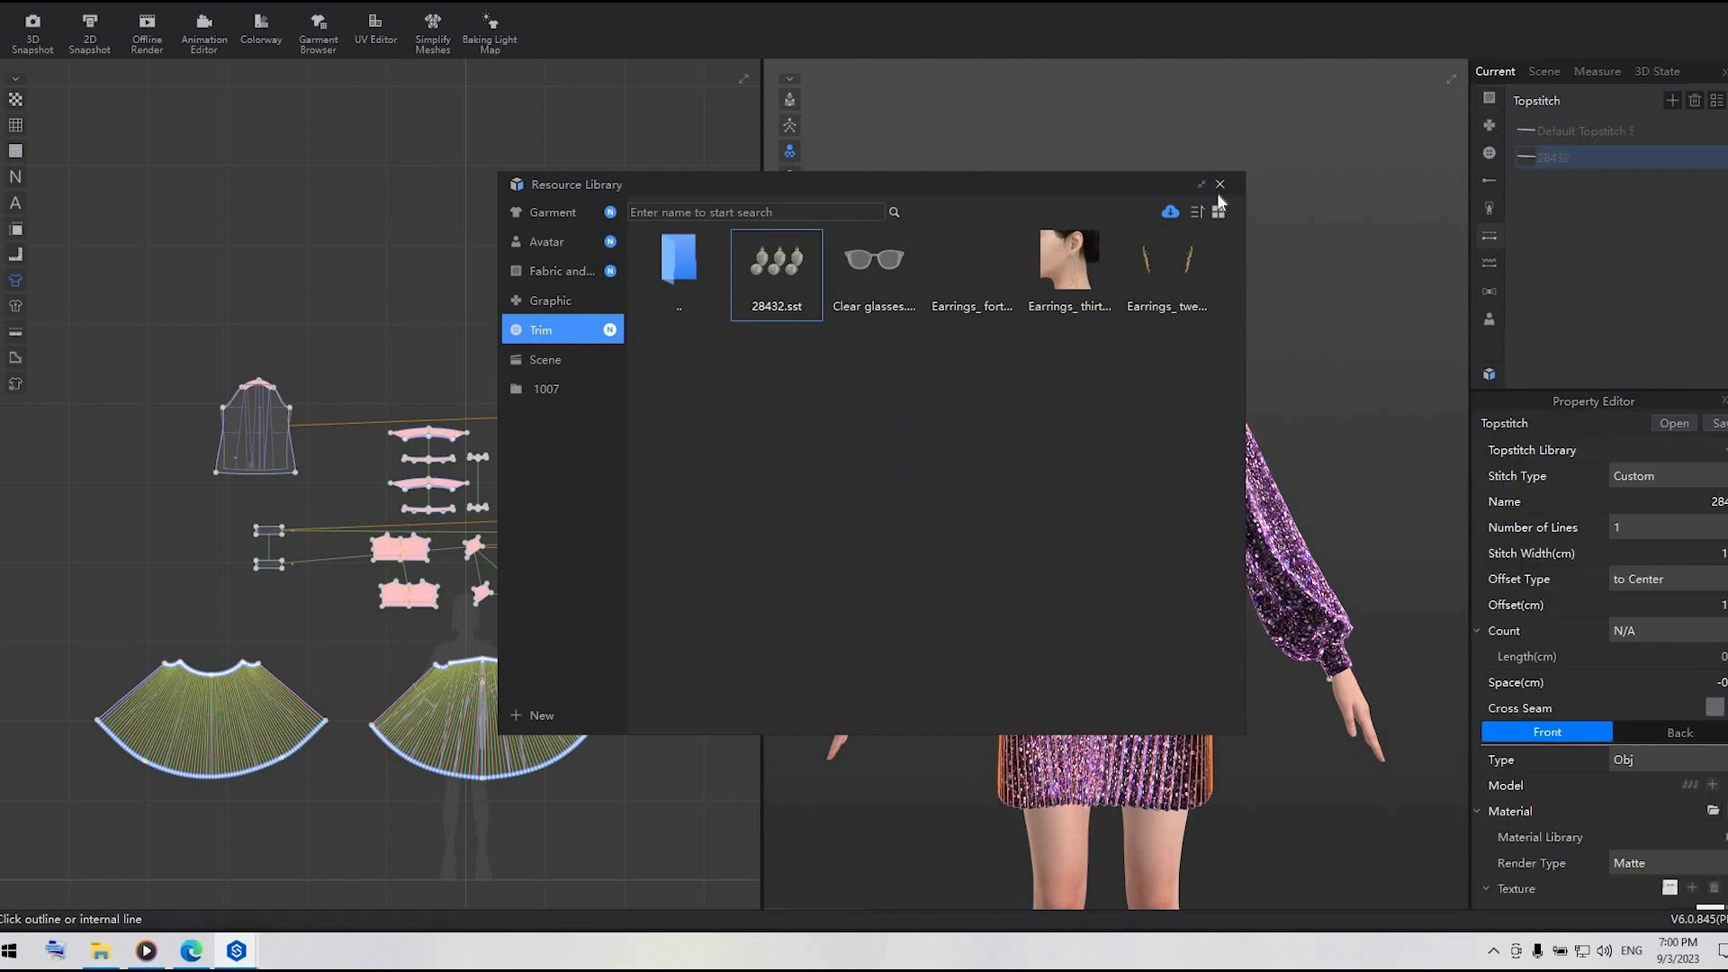
pyautogui.doubleClick(1569, 160)
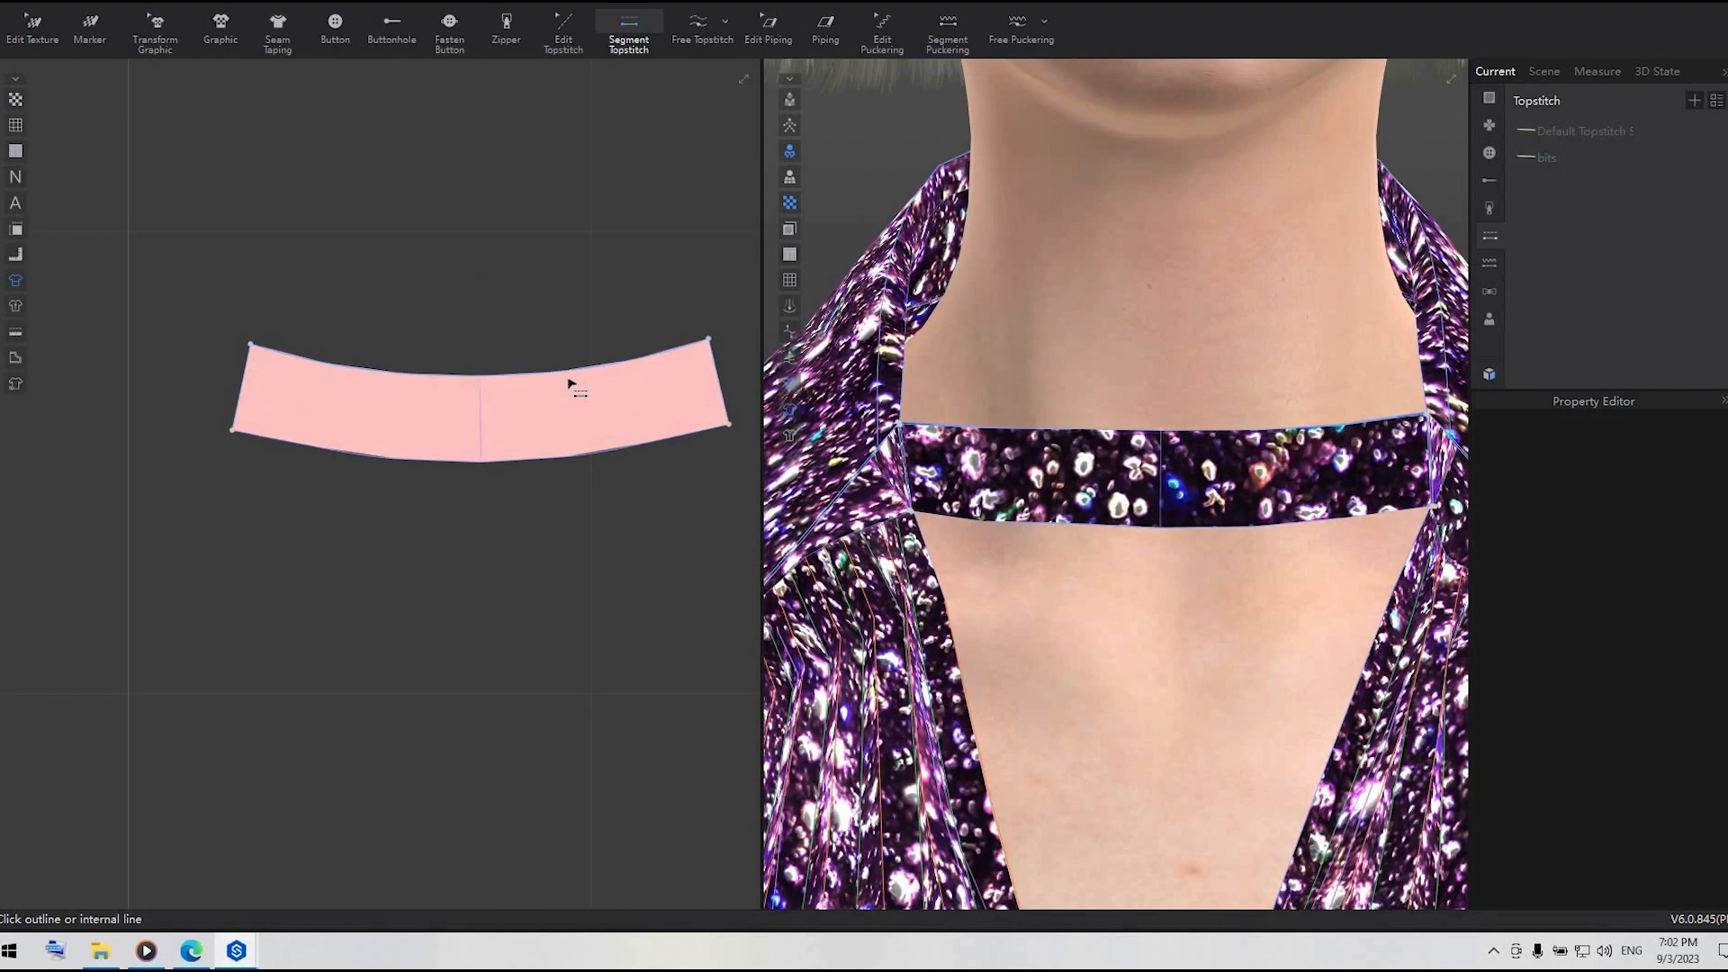
# - Apply the bits topstitch along the upper edge of the neck band and adjust its offset to fit the beads on the band
pyautogui.click(570, 375)
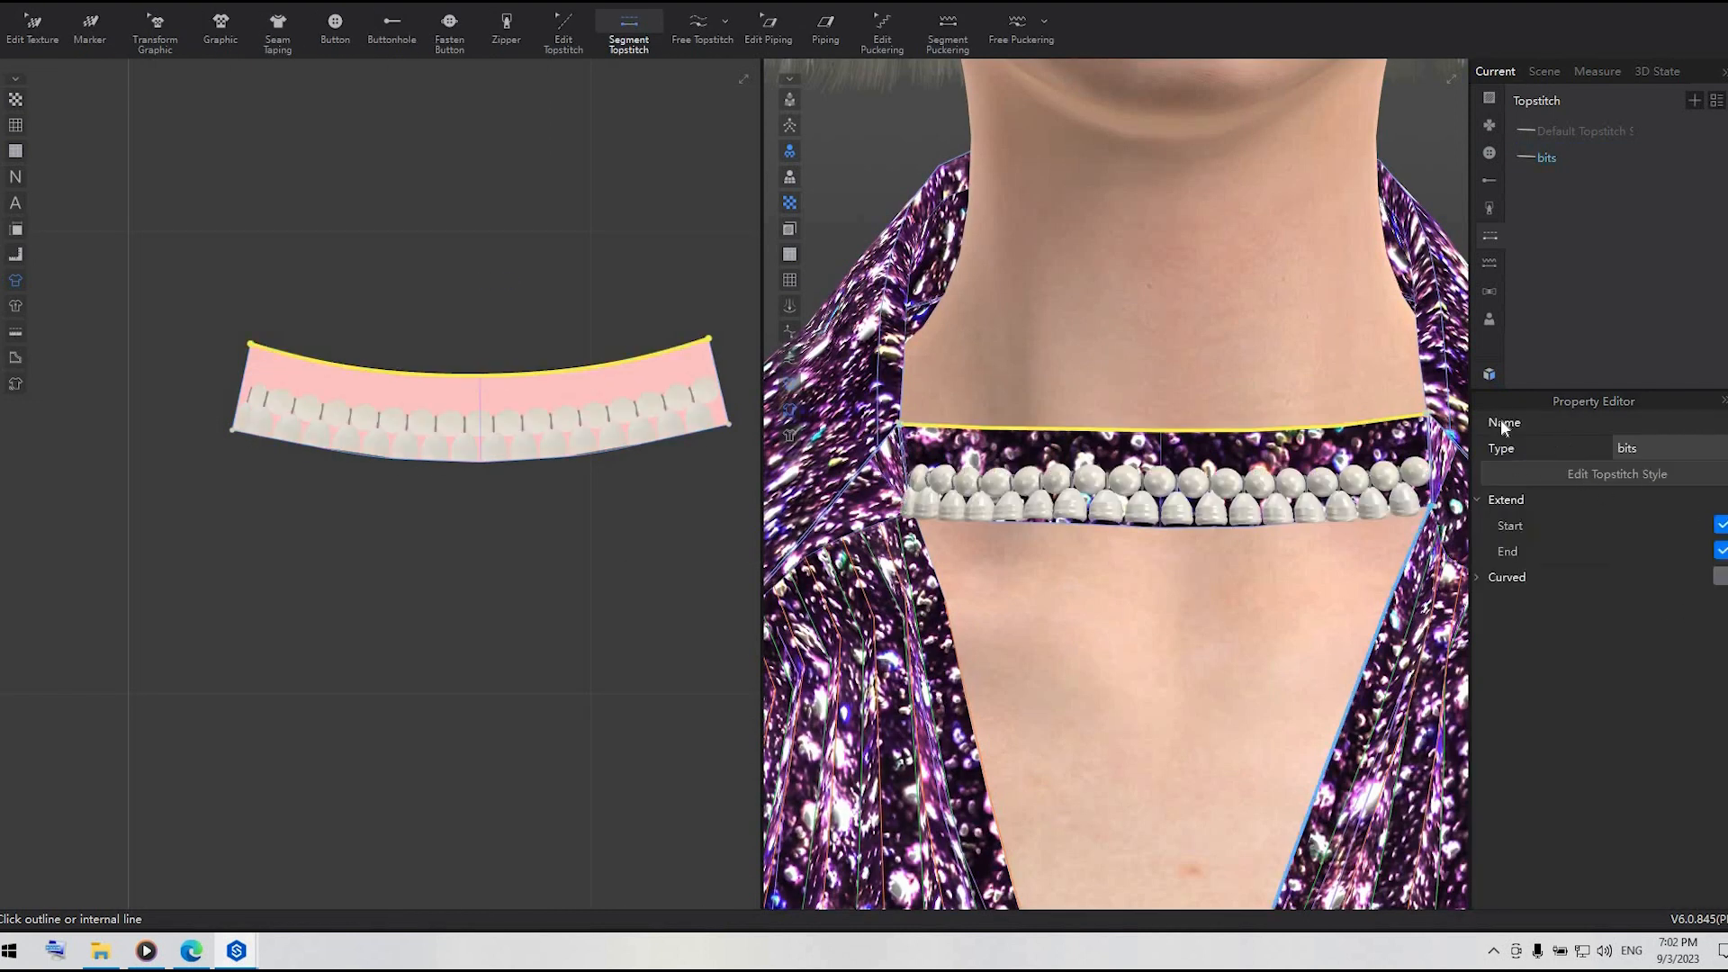
pyautogui.click(1557, 158)
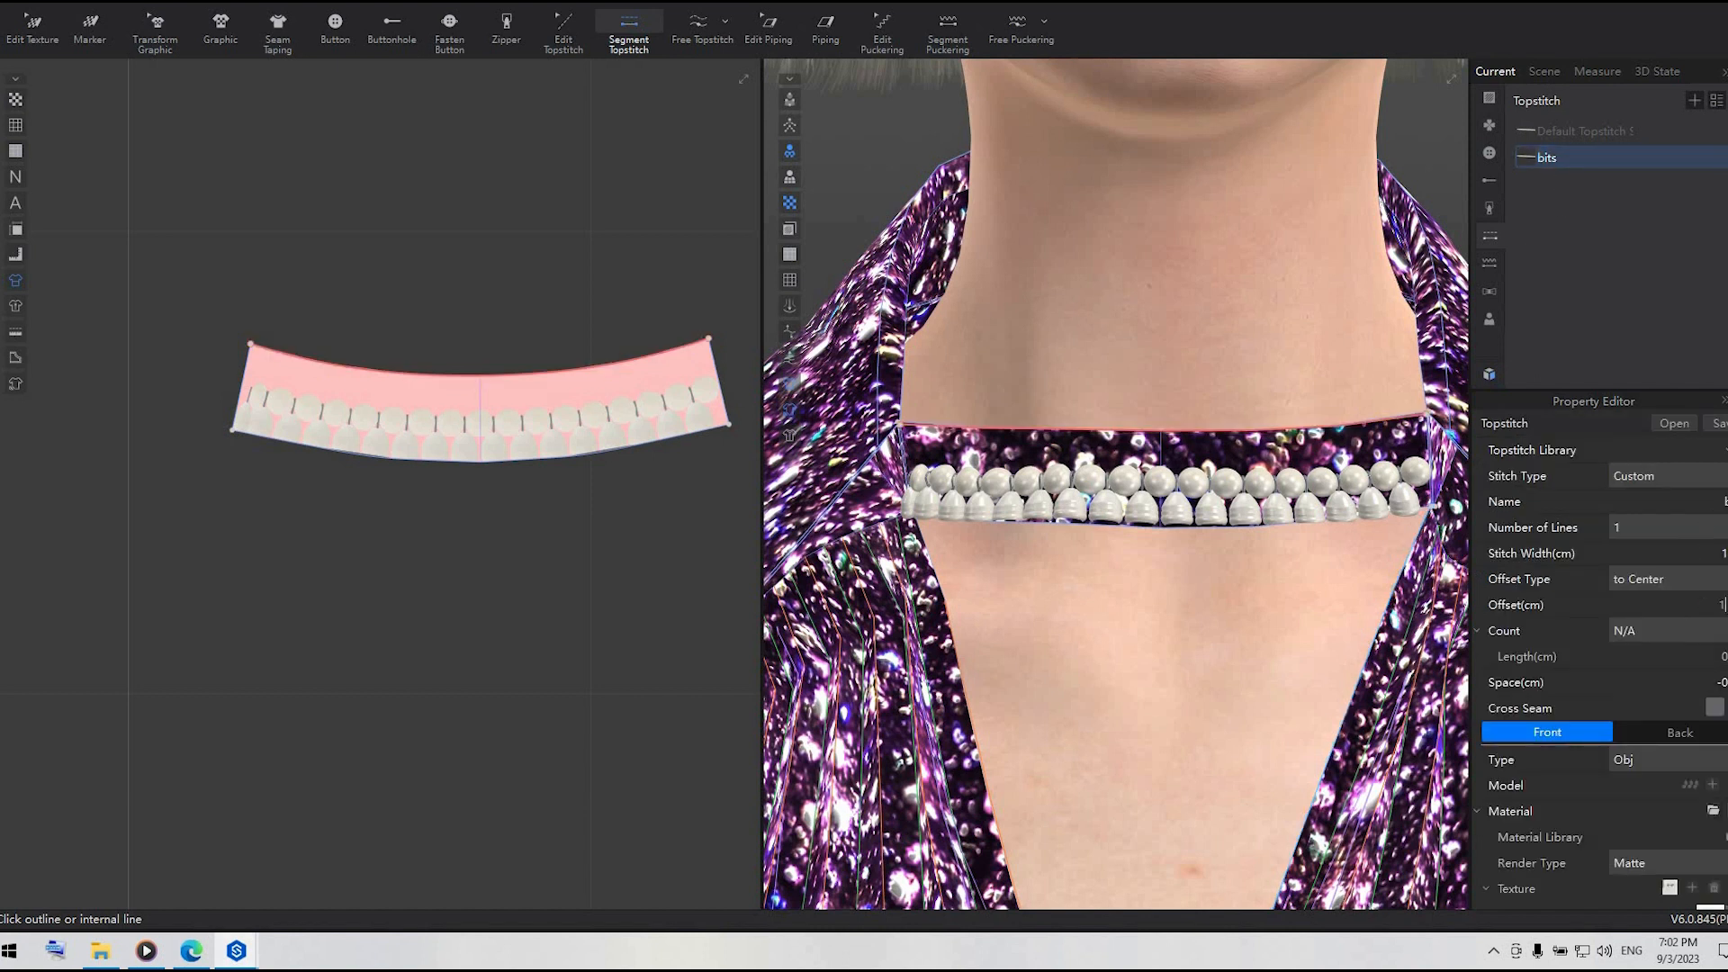
pyautogui.press('Return')
# - Add the bits topstitch to the slanted front ends of the collar and open its style settings
pyautogui.scroll(-2, 1240, 633)
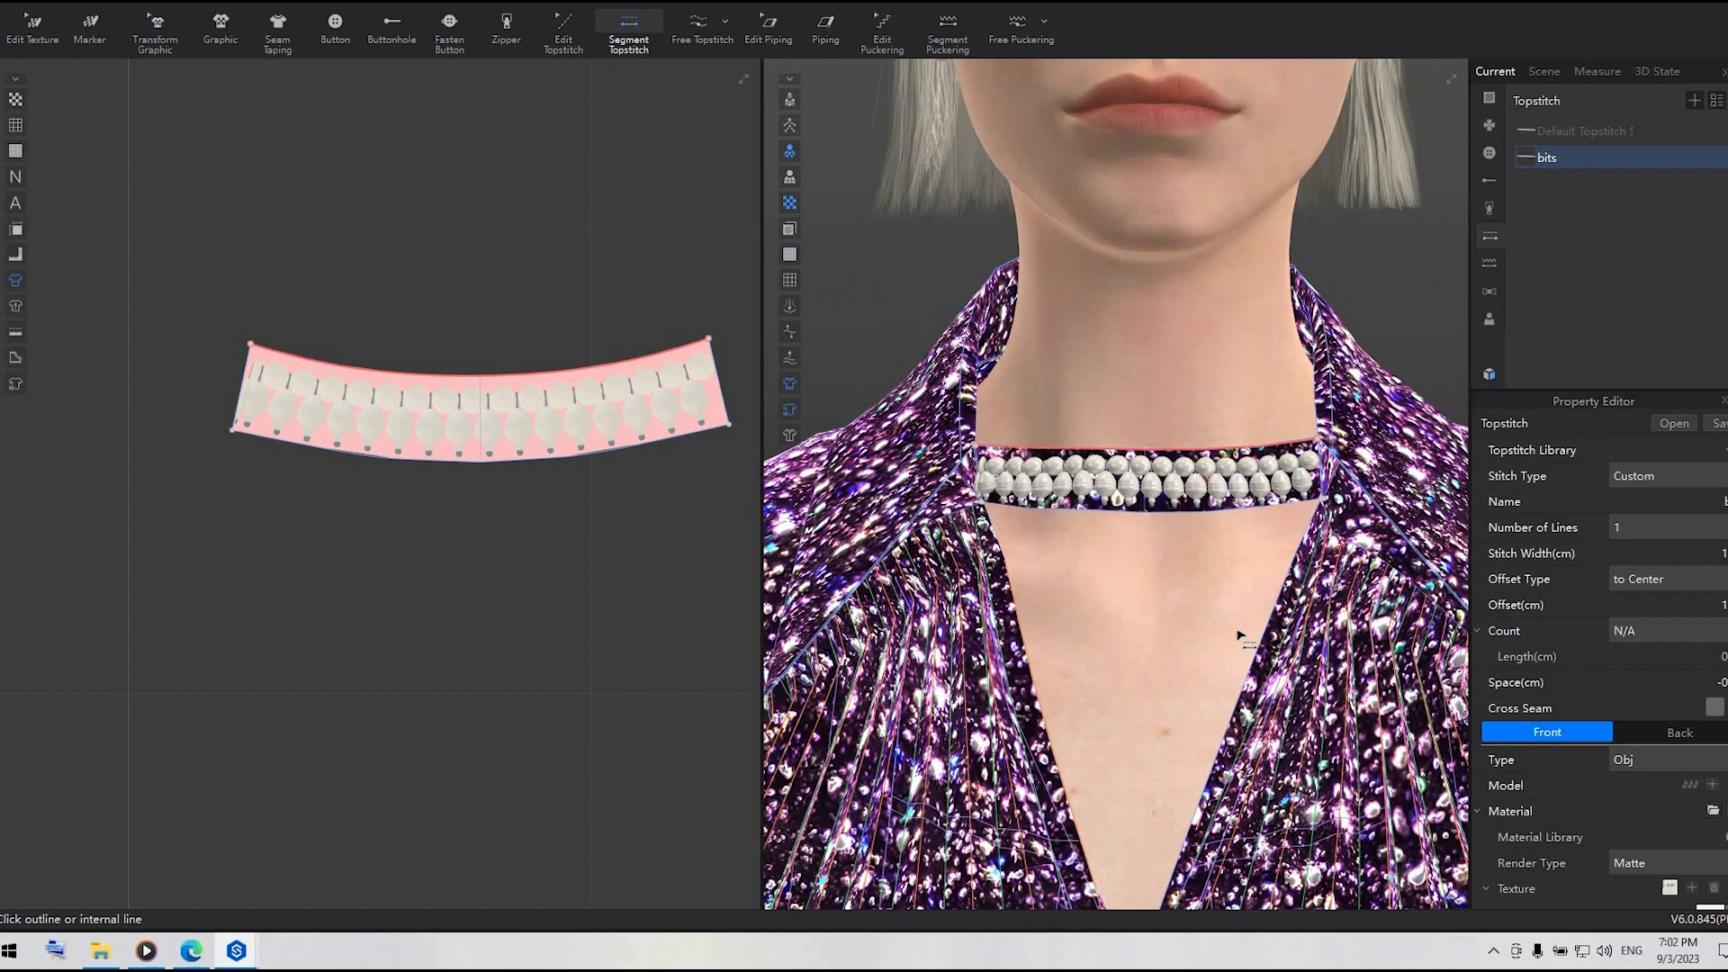
pyautogui.scroll(-2, 1224, 541)
pyautogui.scroll(4, 1219, 540)
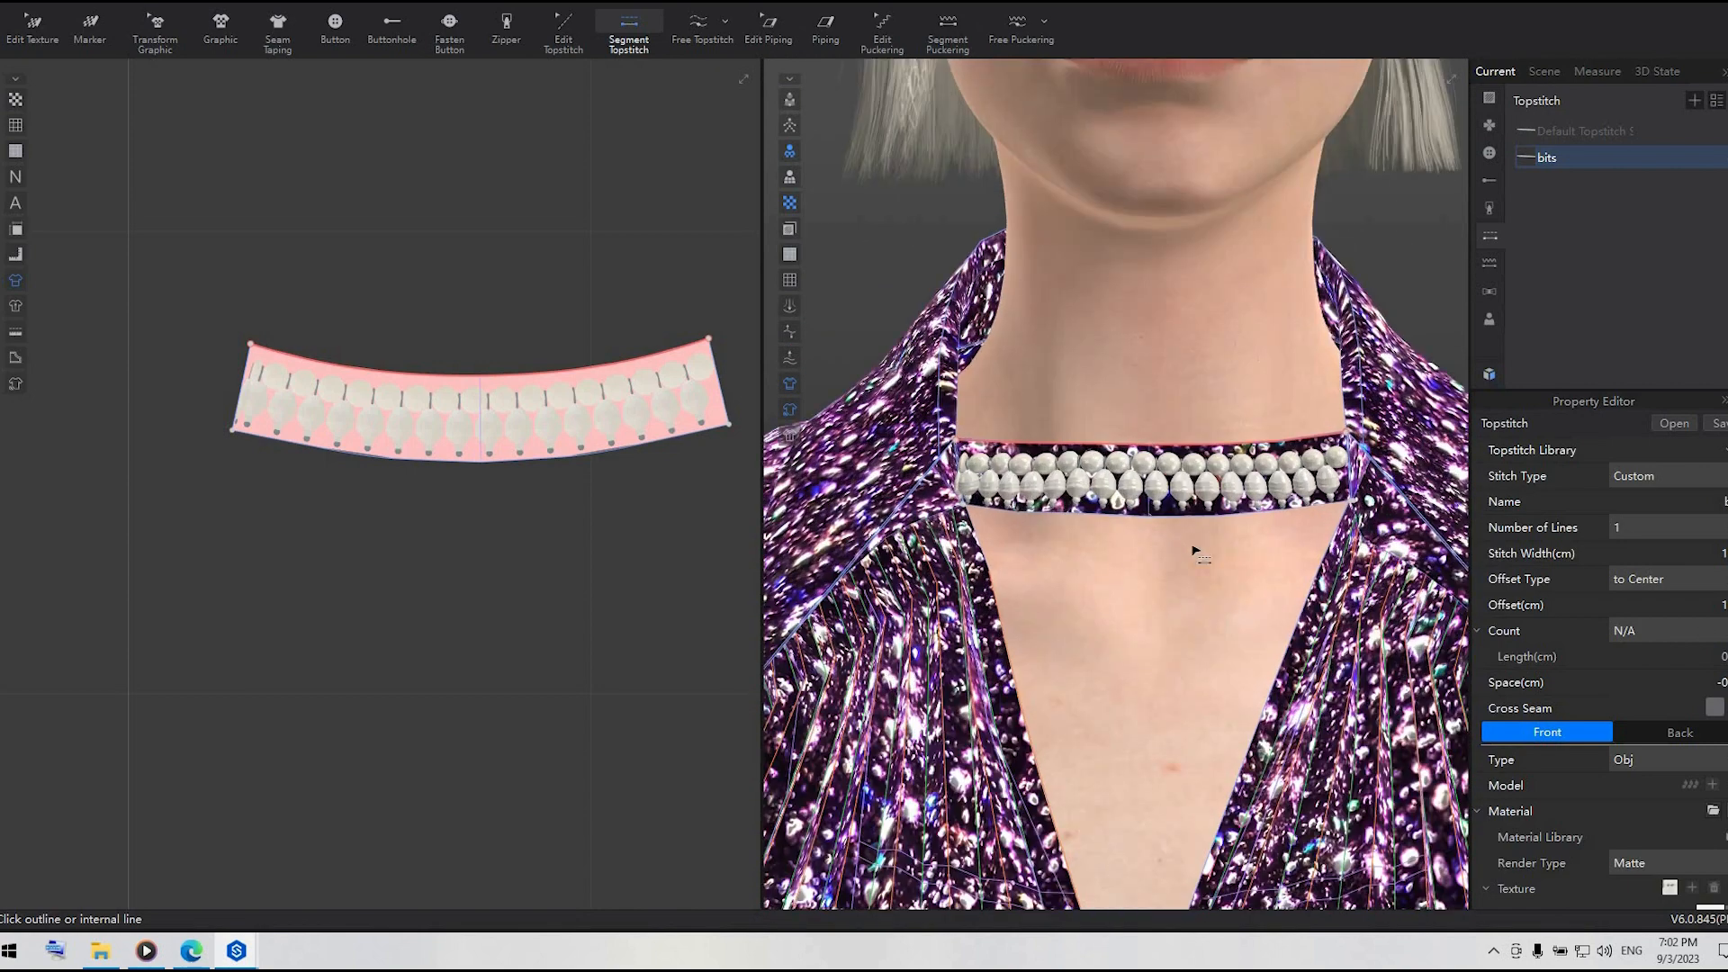
pyautogui.scroll(-3, 1193, 549)
pyautogui.moveTo(1093, 554); pyautogui.dragTo(1465, 605, button='right')
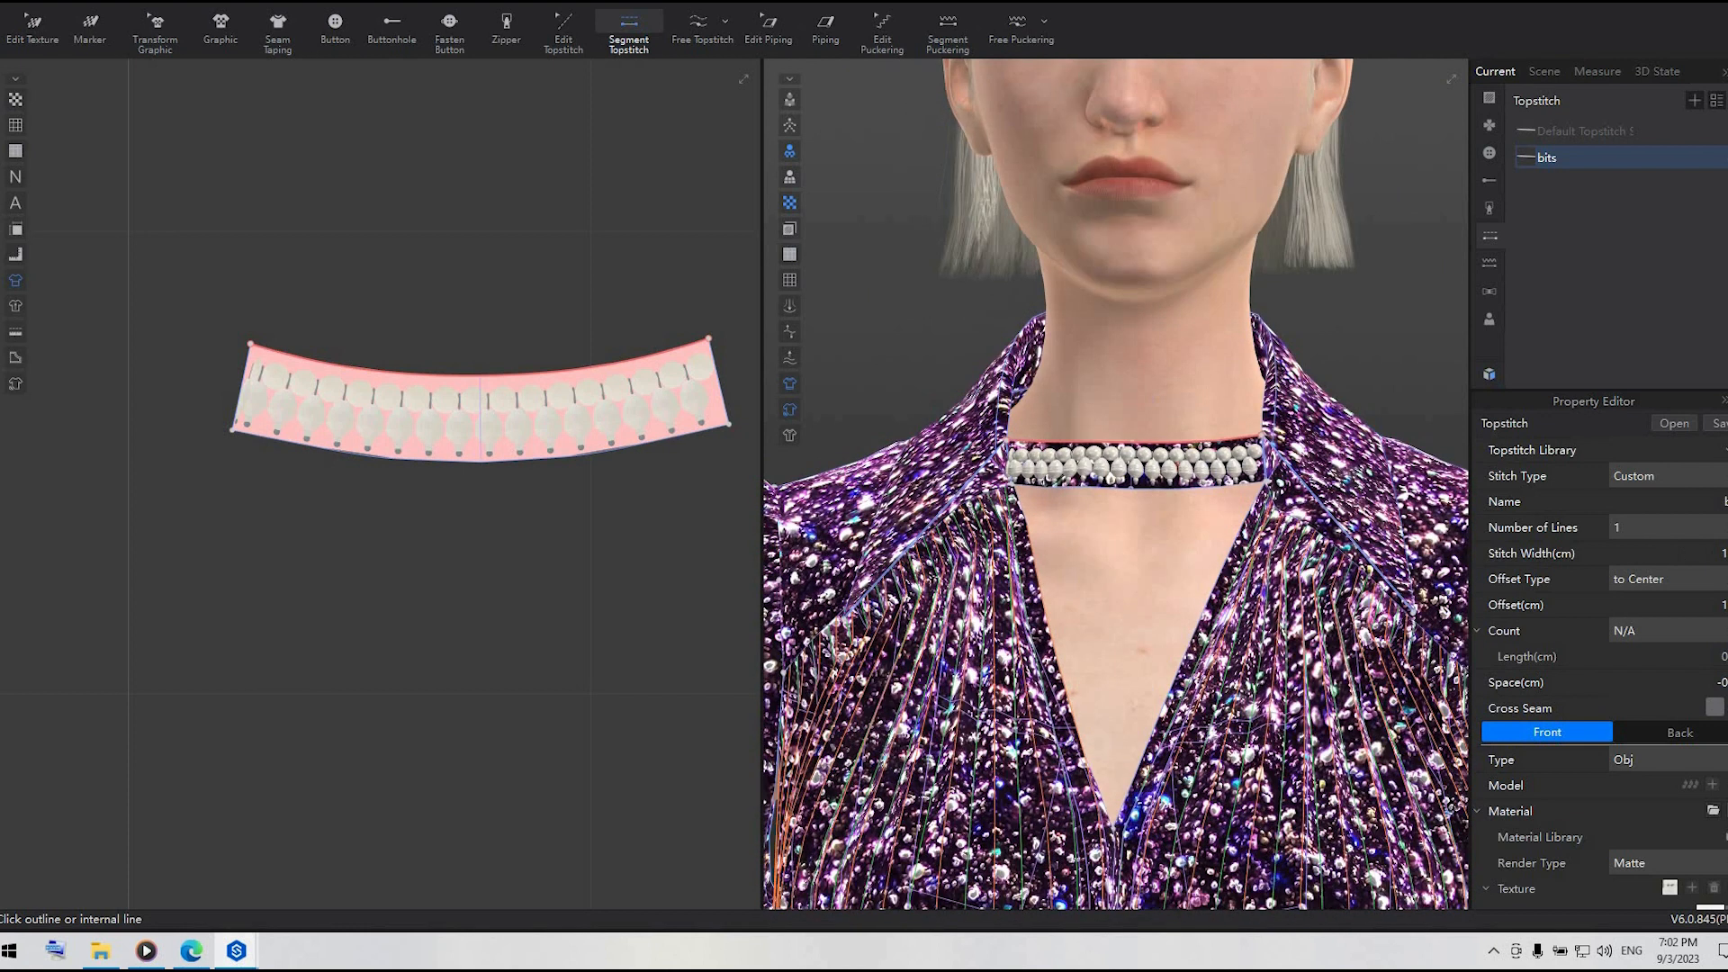
pyautogui.click(1713, 553)
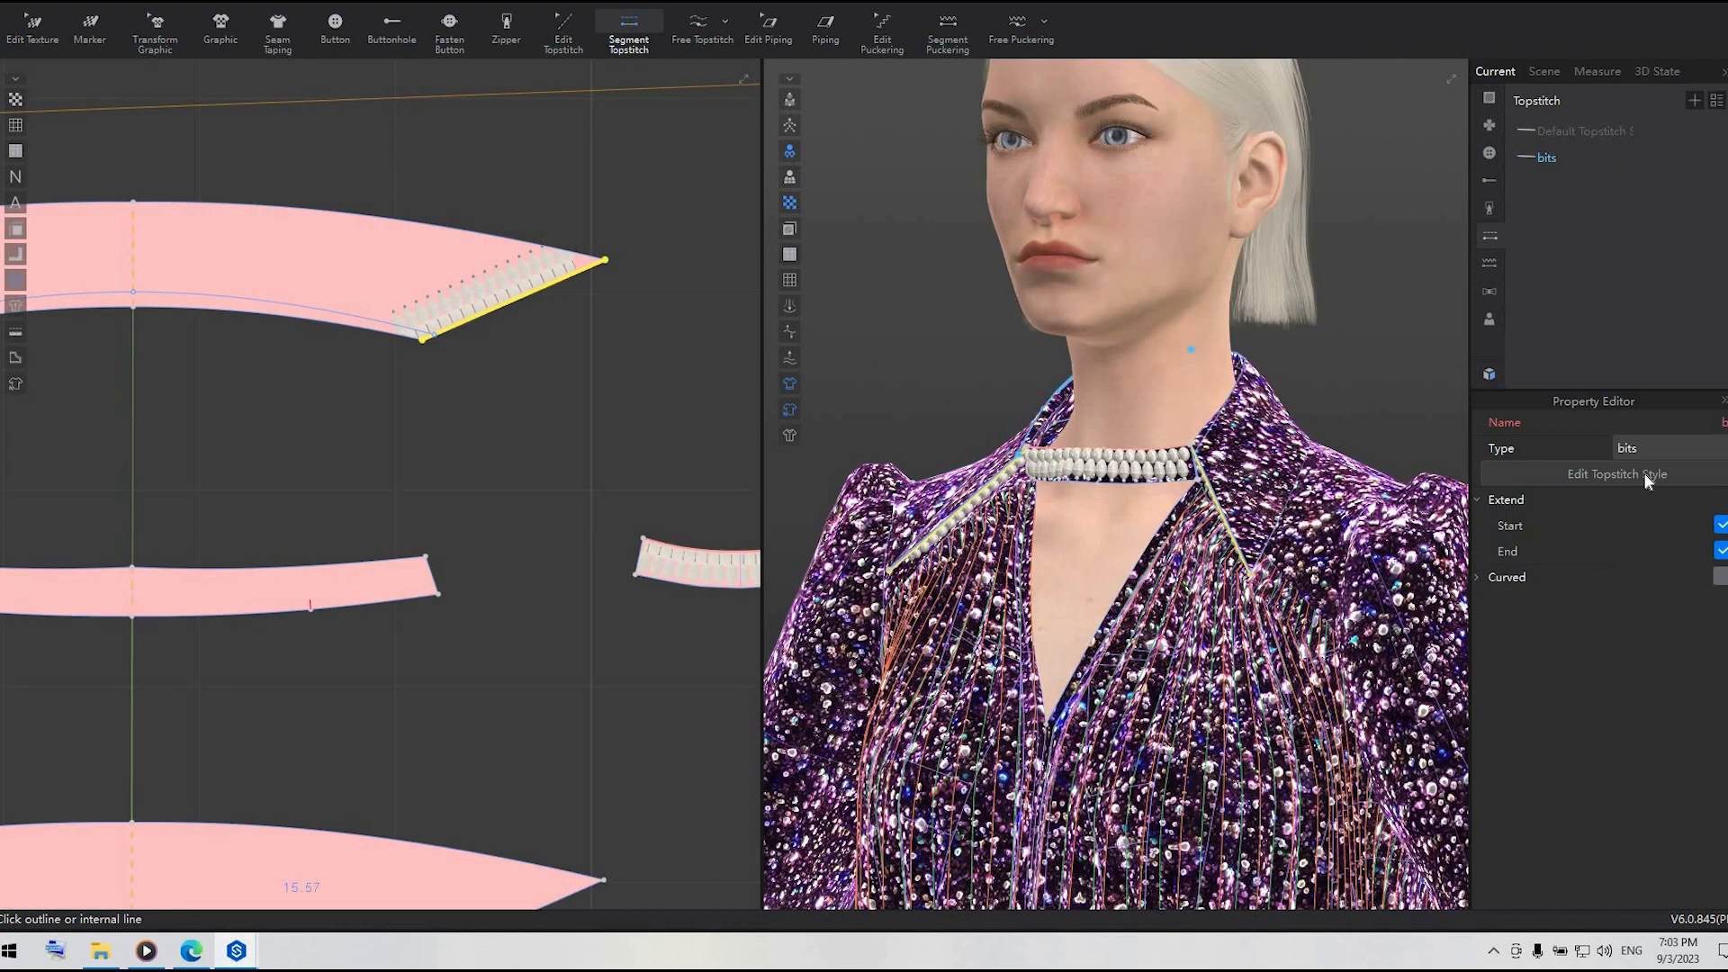
pyautogui.click(1647, 474)
pyautogui.click(1656, 737)
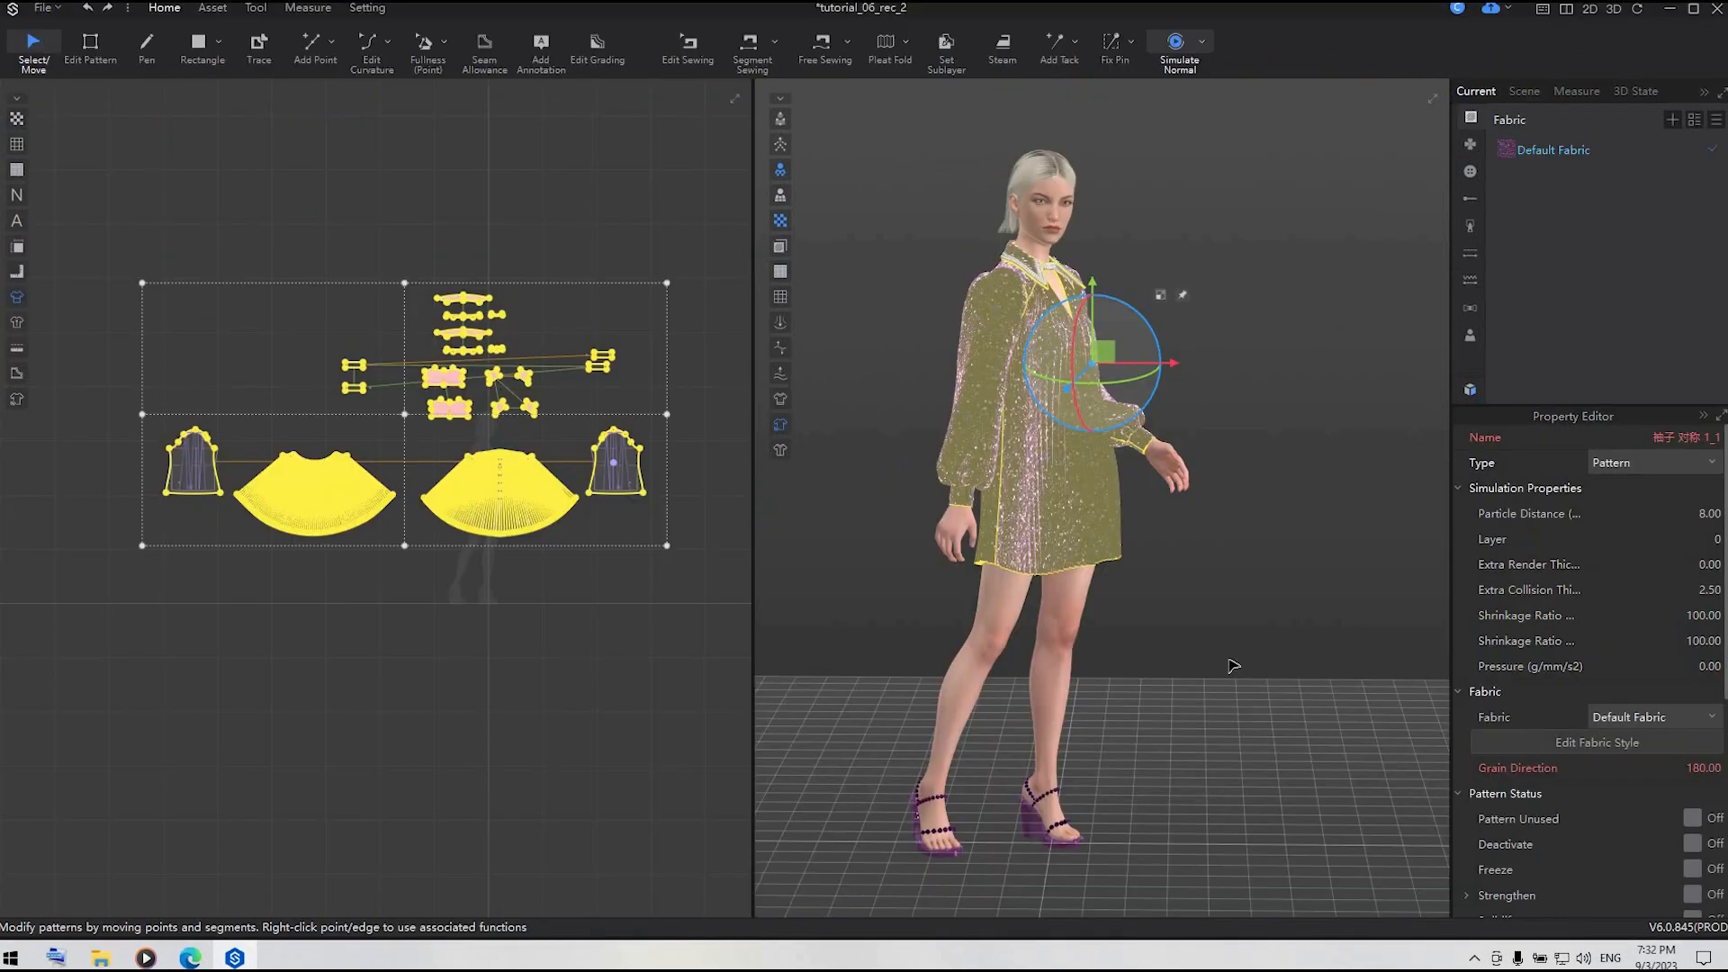
# - Briefly simulate the whole dress on the posed avatar and clear the pattern selection
pyautogui.press('space')
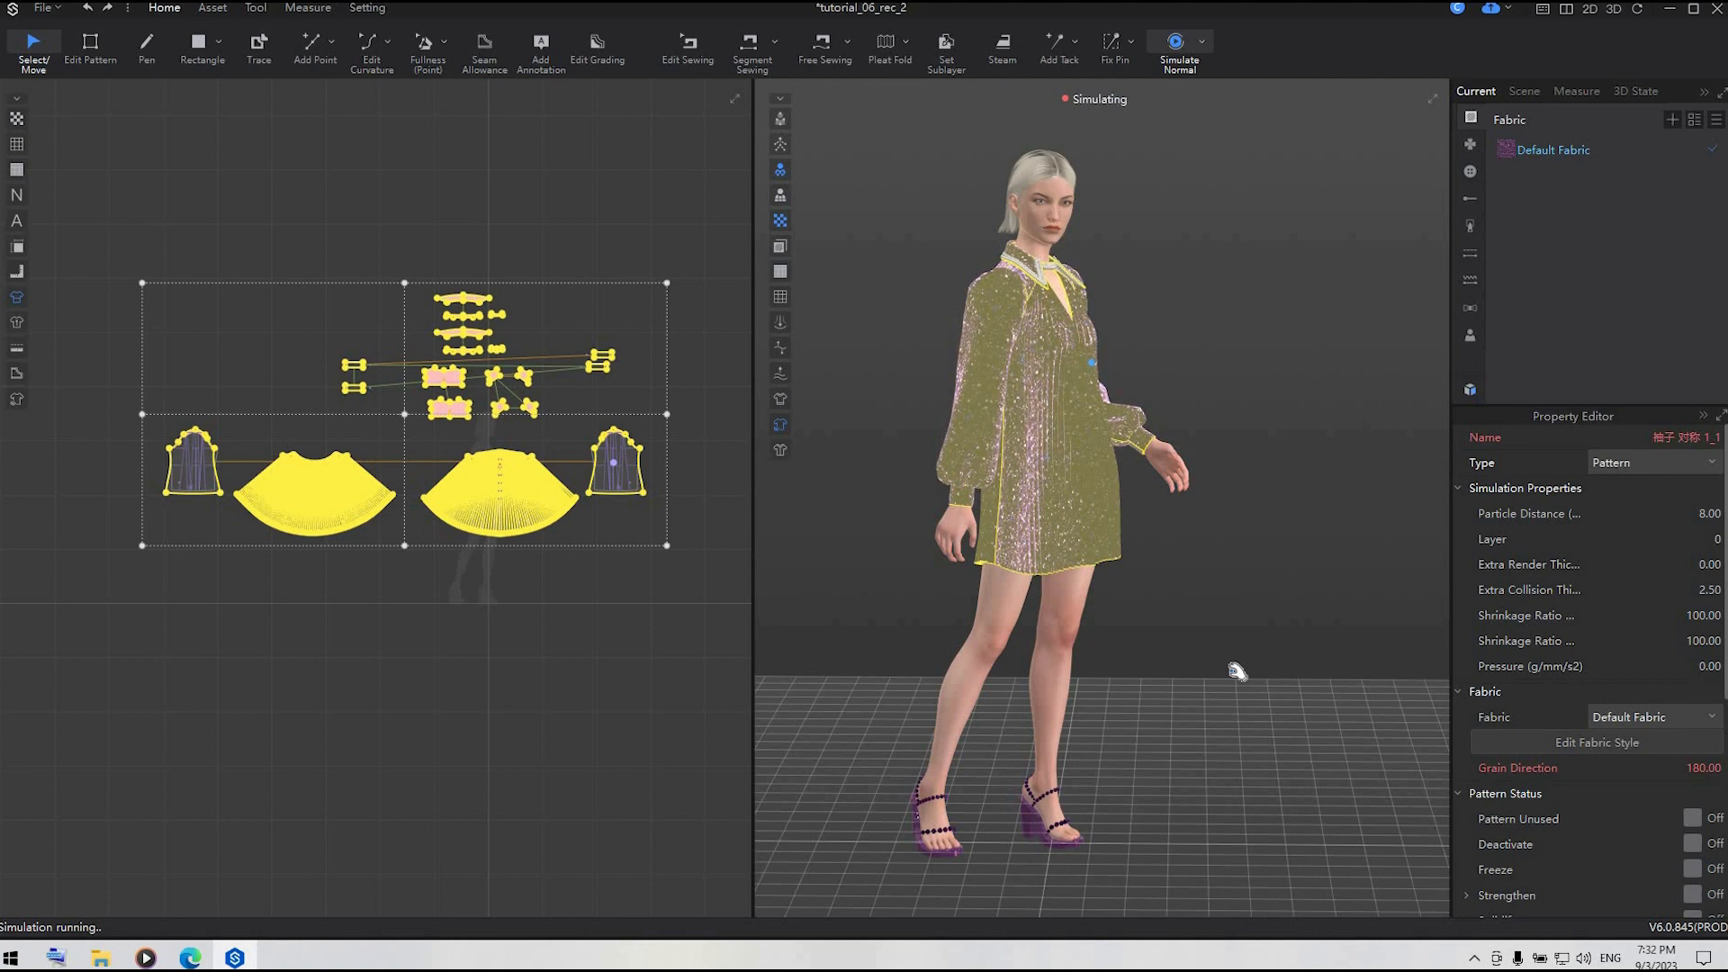
pyautogui.press('space')
pyautogui.click(1257, 688)
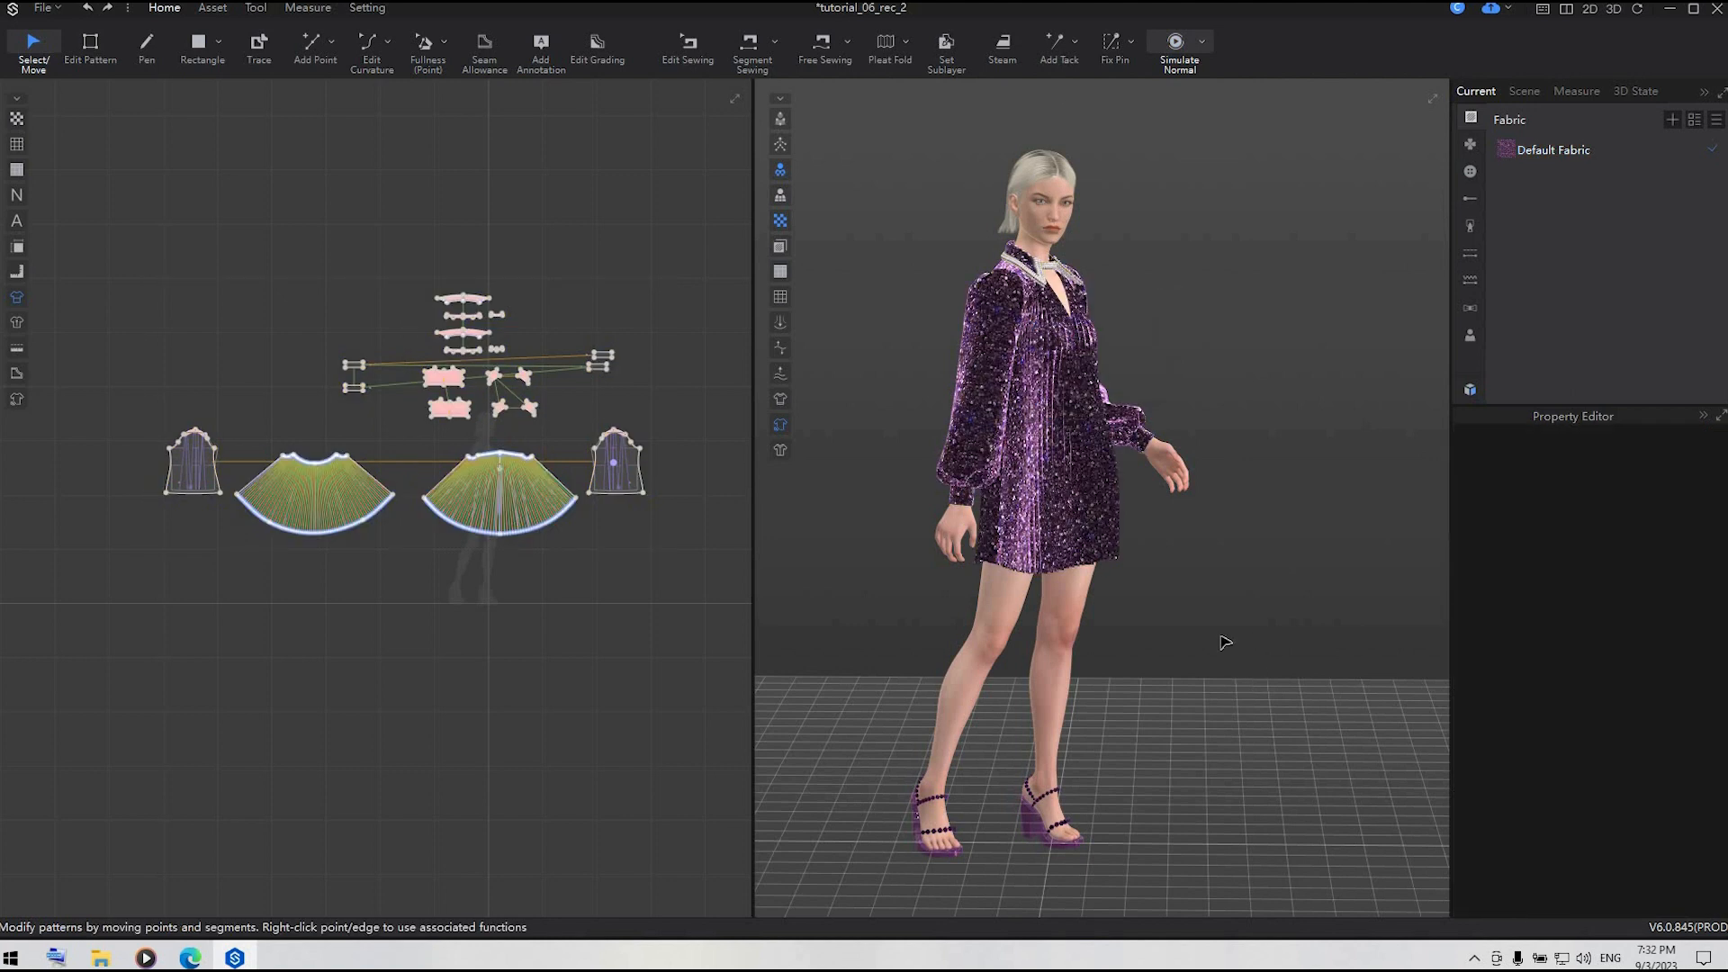
# - Select the scene's Wind and place it behind the avatar at about X -791, Y 929, Z 238
pyautogui.moveTo(1225, 642); pyautogui.dragTo(1278, 670, button='right')
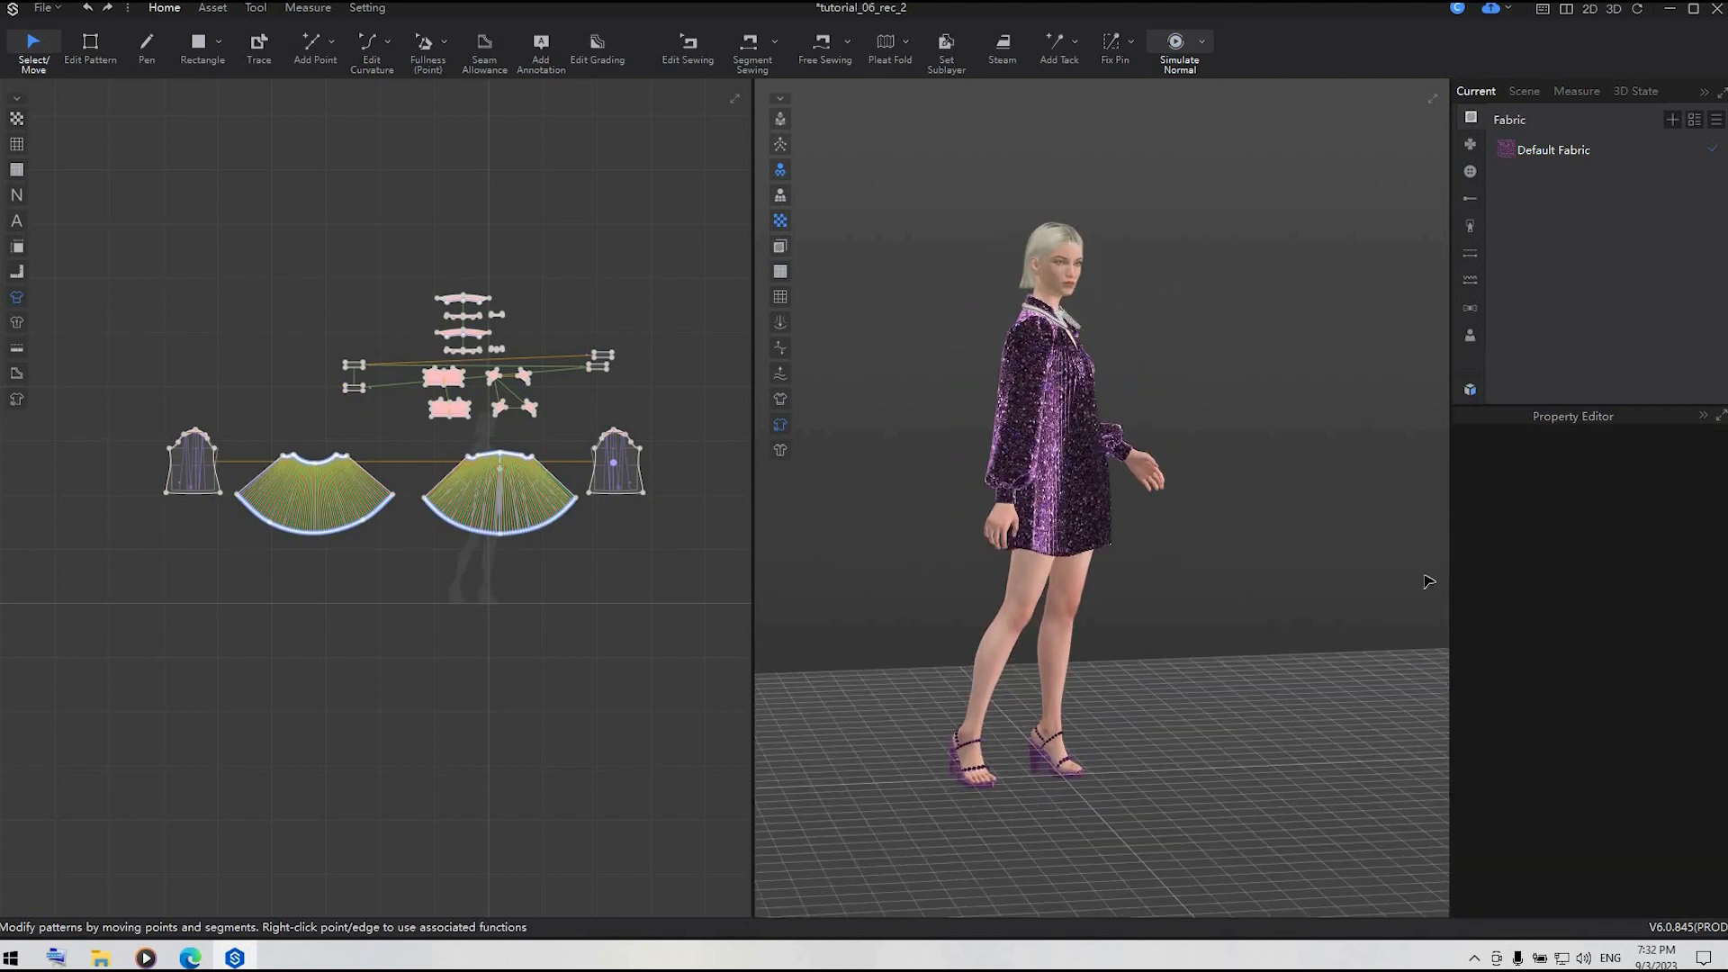
pyautogui.click(1525, 91)
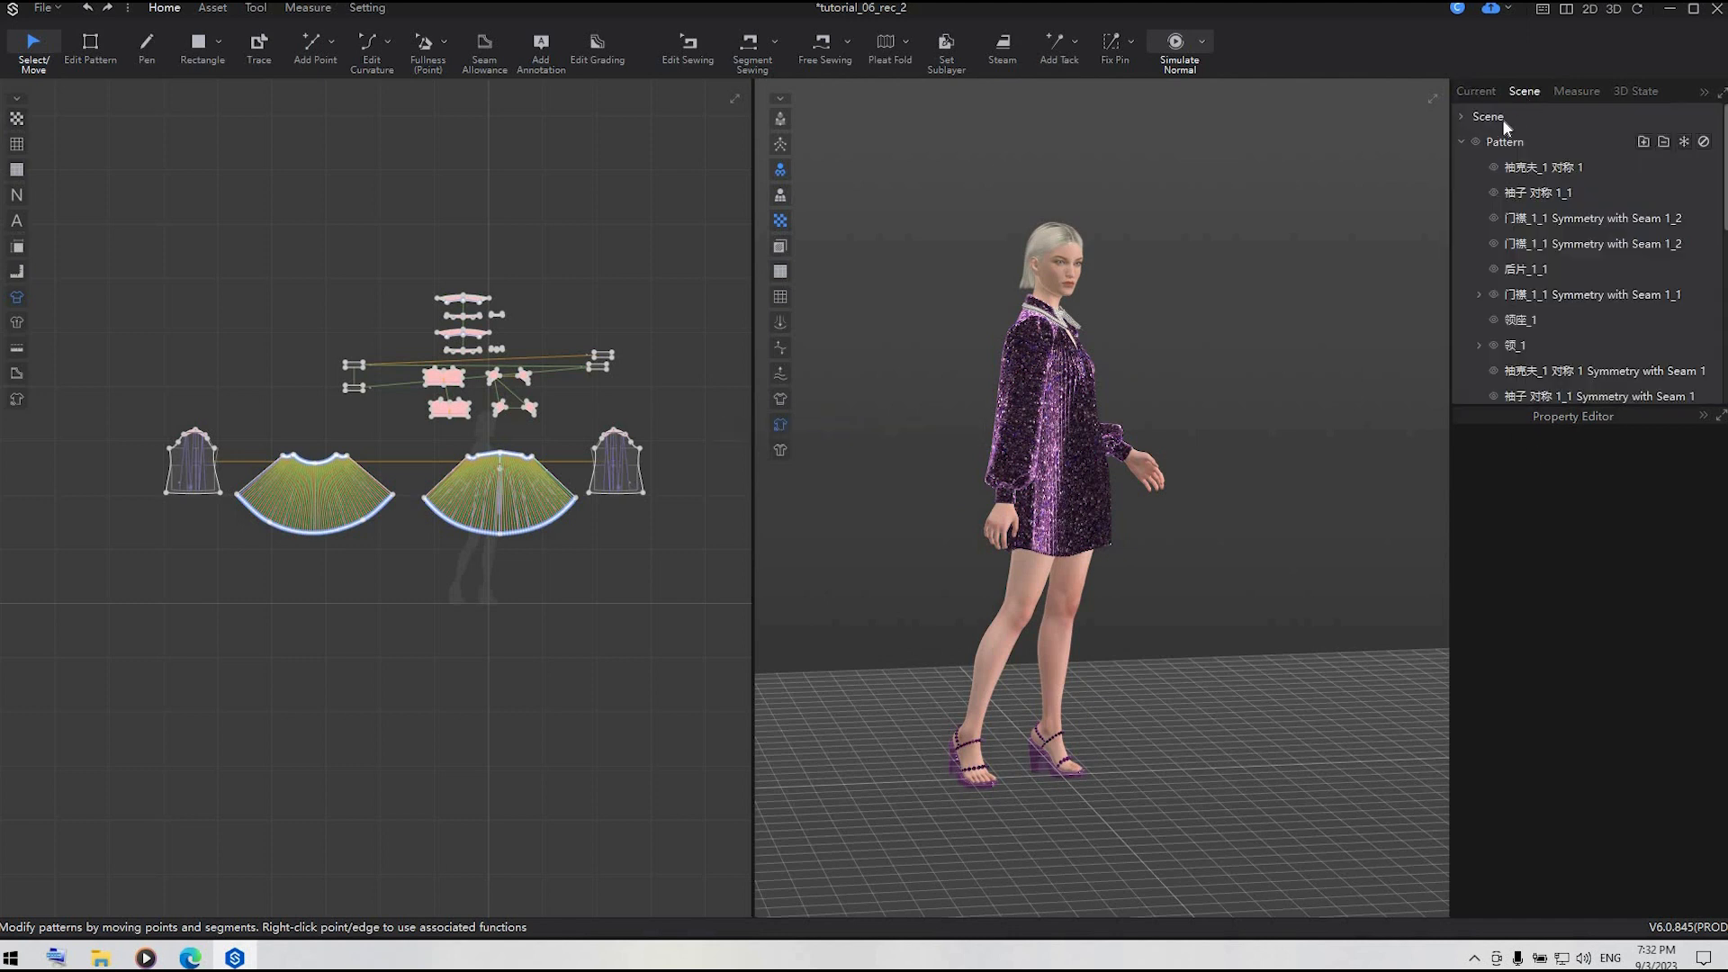
pyautogui.click(1463, 116)
pyautogui.click(1513, 222)
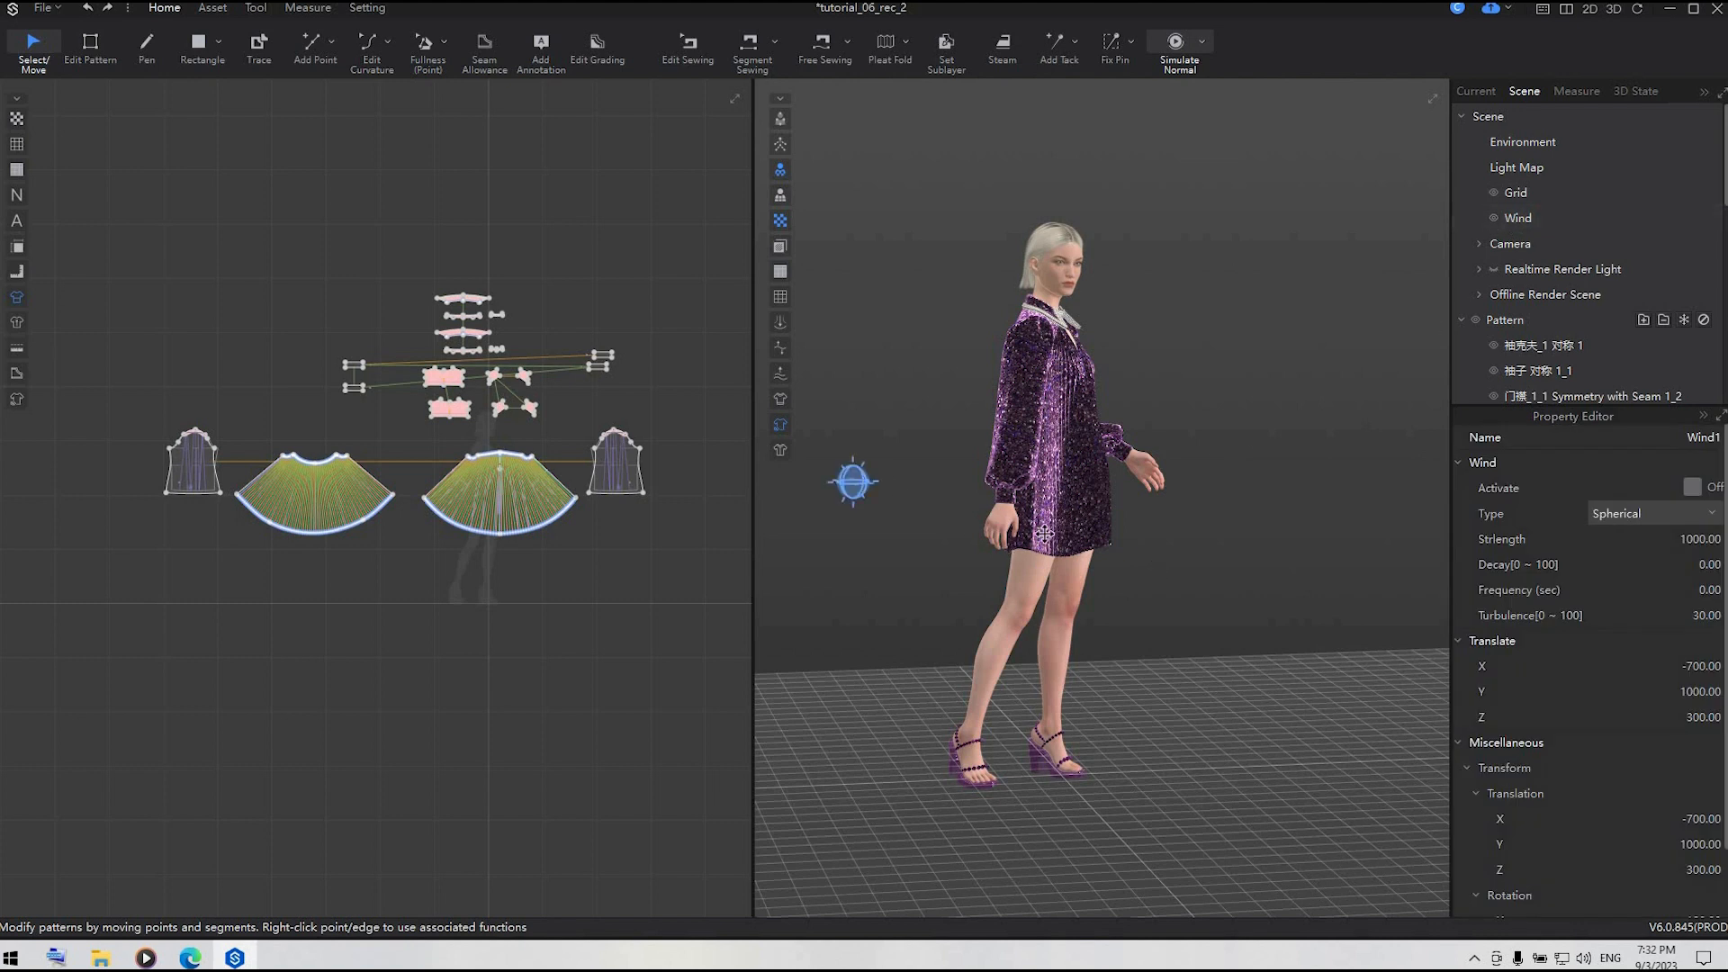
pyautogui.moveTo(1044, 534); pyautogui.dragTo(866, 491)
pyautogui.moveTo(902, 549); pyautogui.dragTo(999, 552, button='right')
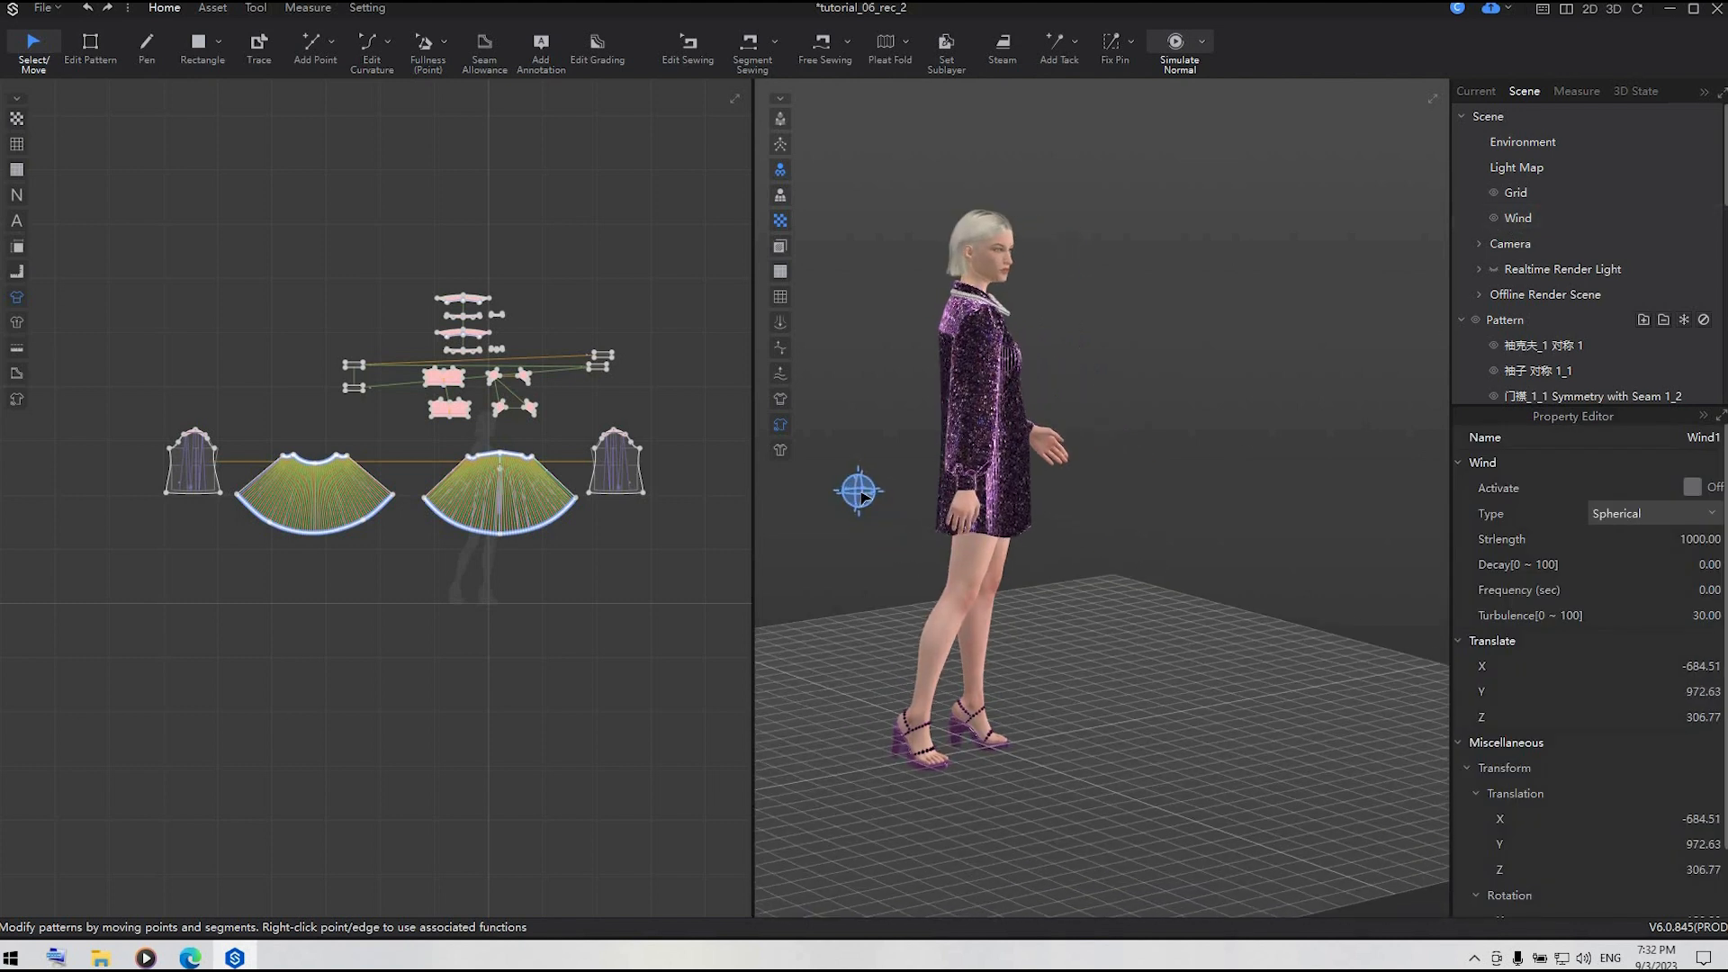
pyautogui.moveTo(819, 492); pyautogui.dragTo(816, 505)
pyautogui.moveTo(1119, 583); pyautogui.dragTo(1040, 627, button='right')
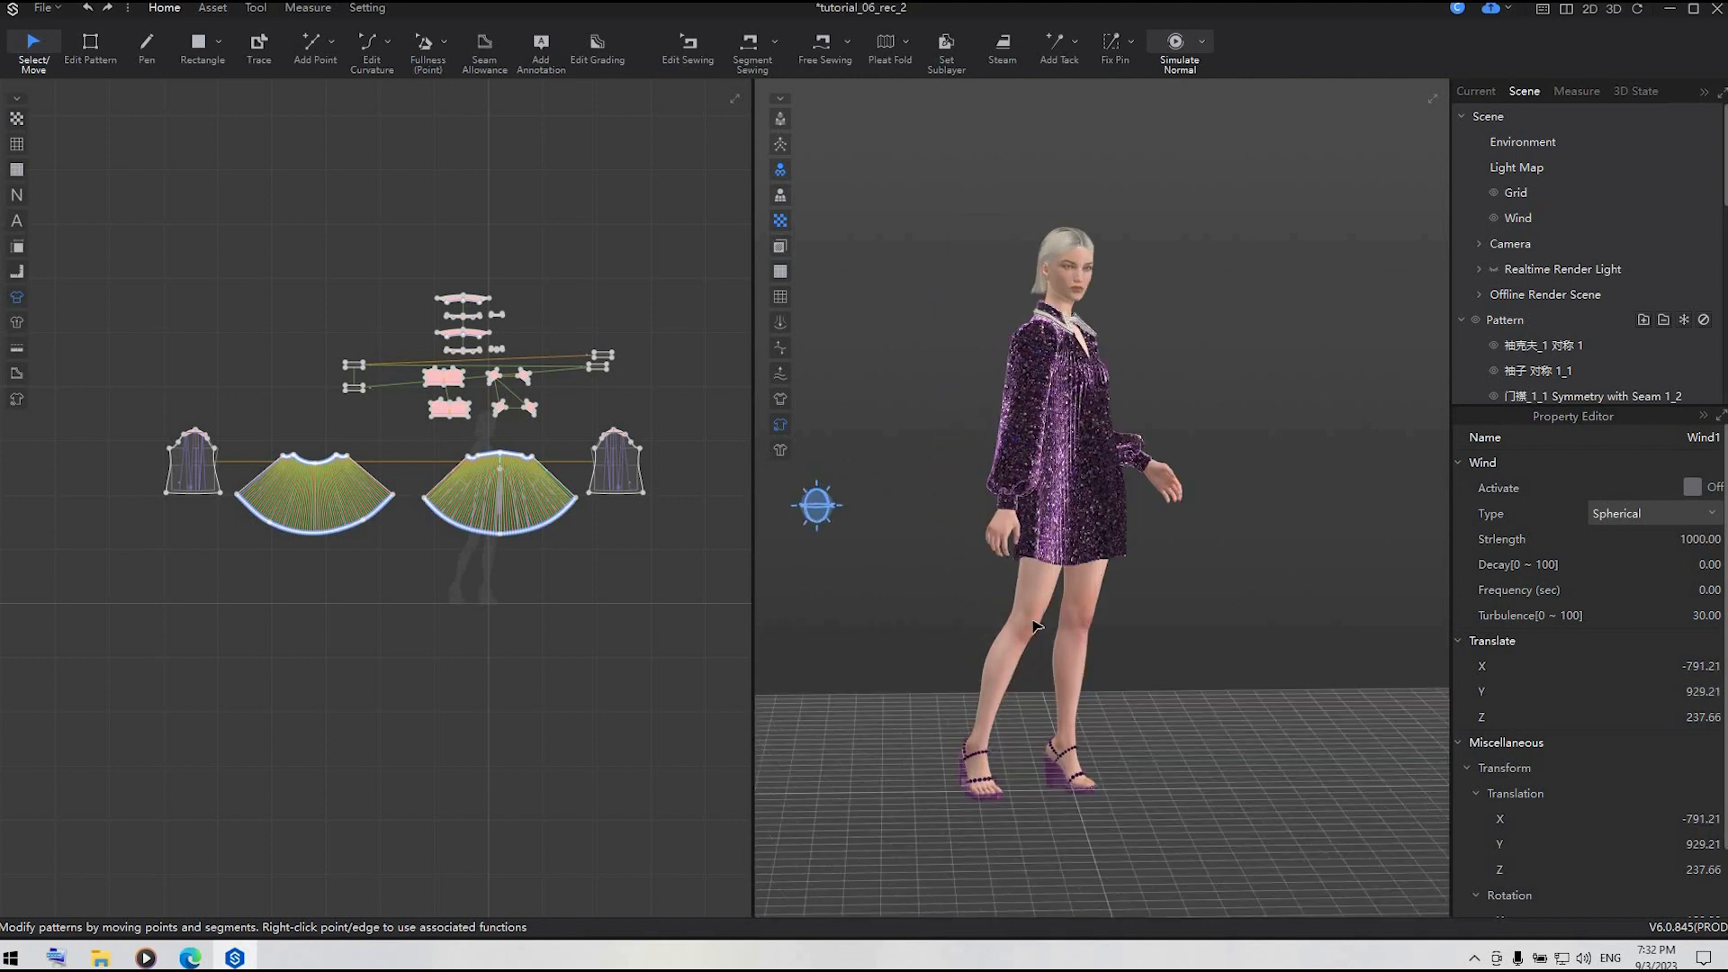
# - Change the wind type to Planar and turn it toward the avatar, with rotation about X 208, Y 78, Z 208
pyautogui.click(1680, 535)
pyautogui.click(1584, 553)
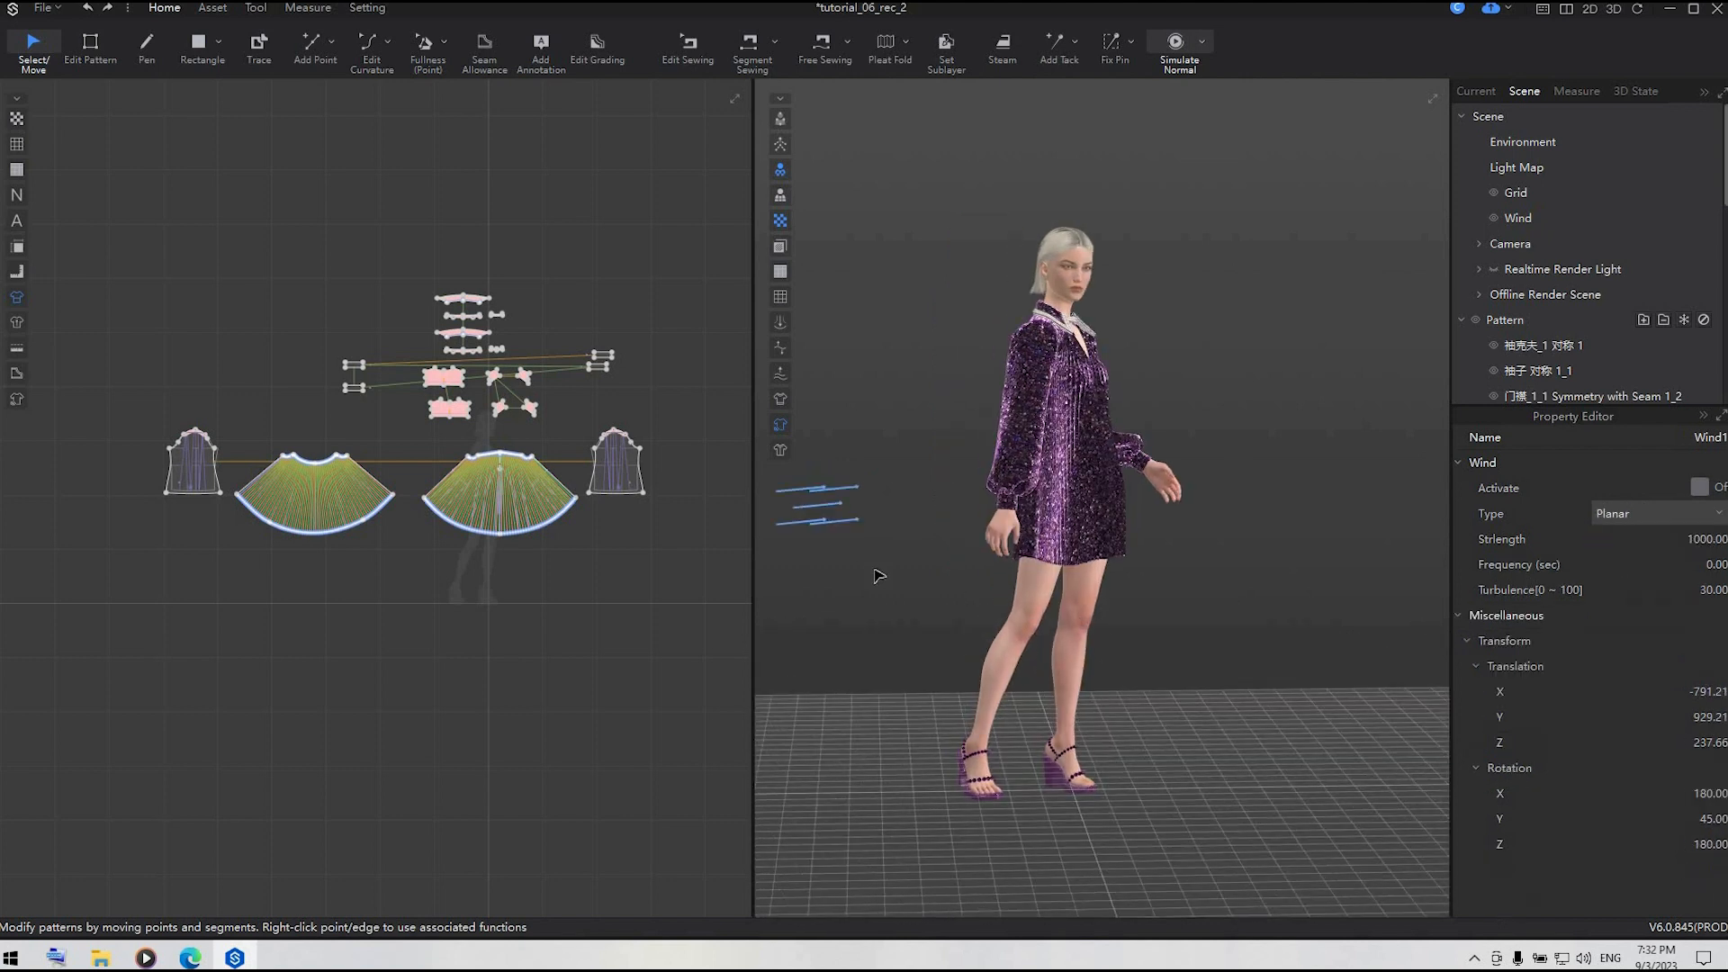
pyautogui.moveTo(1033, 583); pyautogui.dragTo(1179, 572, button='right')
pyautogui.click(815, 506)
pyautogui.moveTo(841, 533); pyautogui.dragTo(889, 511)
pyautogui.moveTo(967, 504); pyautogui.dragTo(927, 497, button='right')
pyautogui.scroll(-2, 926, 497)
pyautogui.moveTo(927, 496); pyautogui.dragTo(933, 493)
# - Activate the planar wind with strength 600 and briefly simulate the dress in it
pyautogui.click(1700, 487)
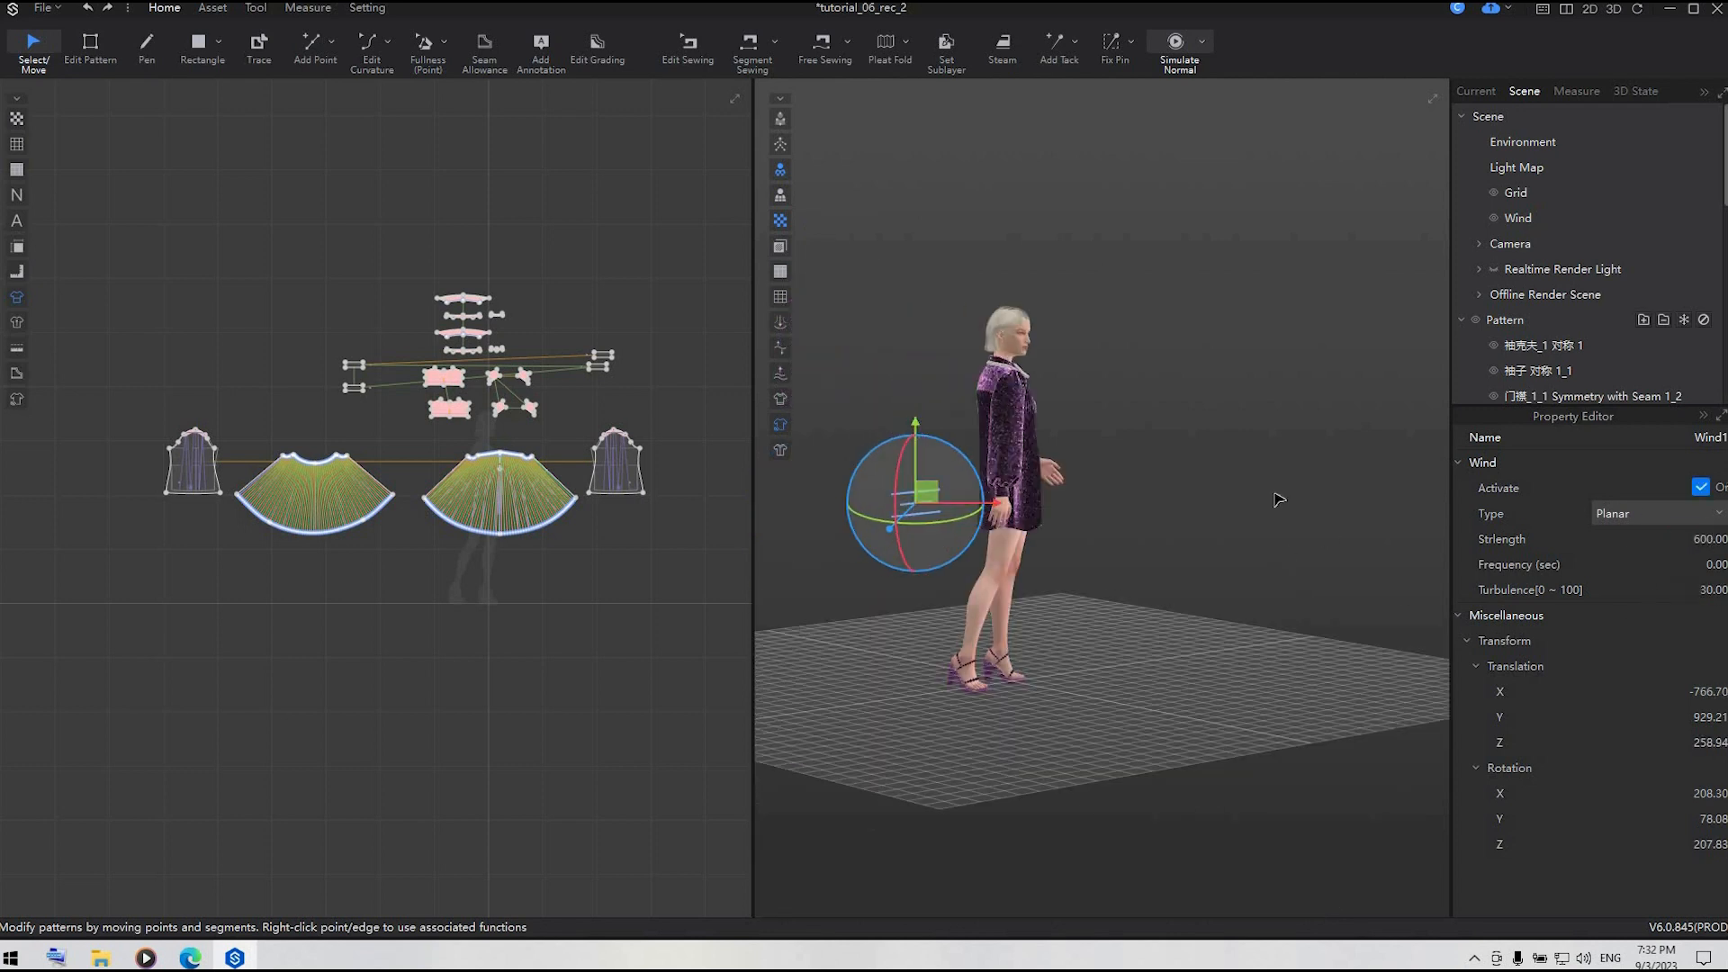
pyautogui.scroll(2, 1177, 535)
pyautogui.scroll(2, 1065, 564)
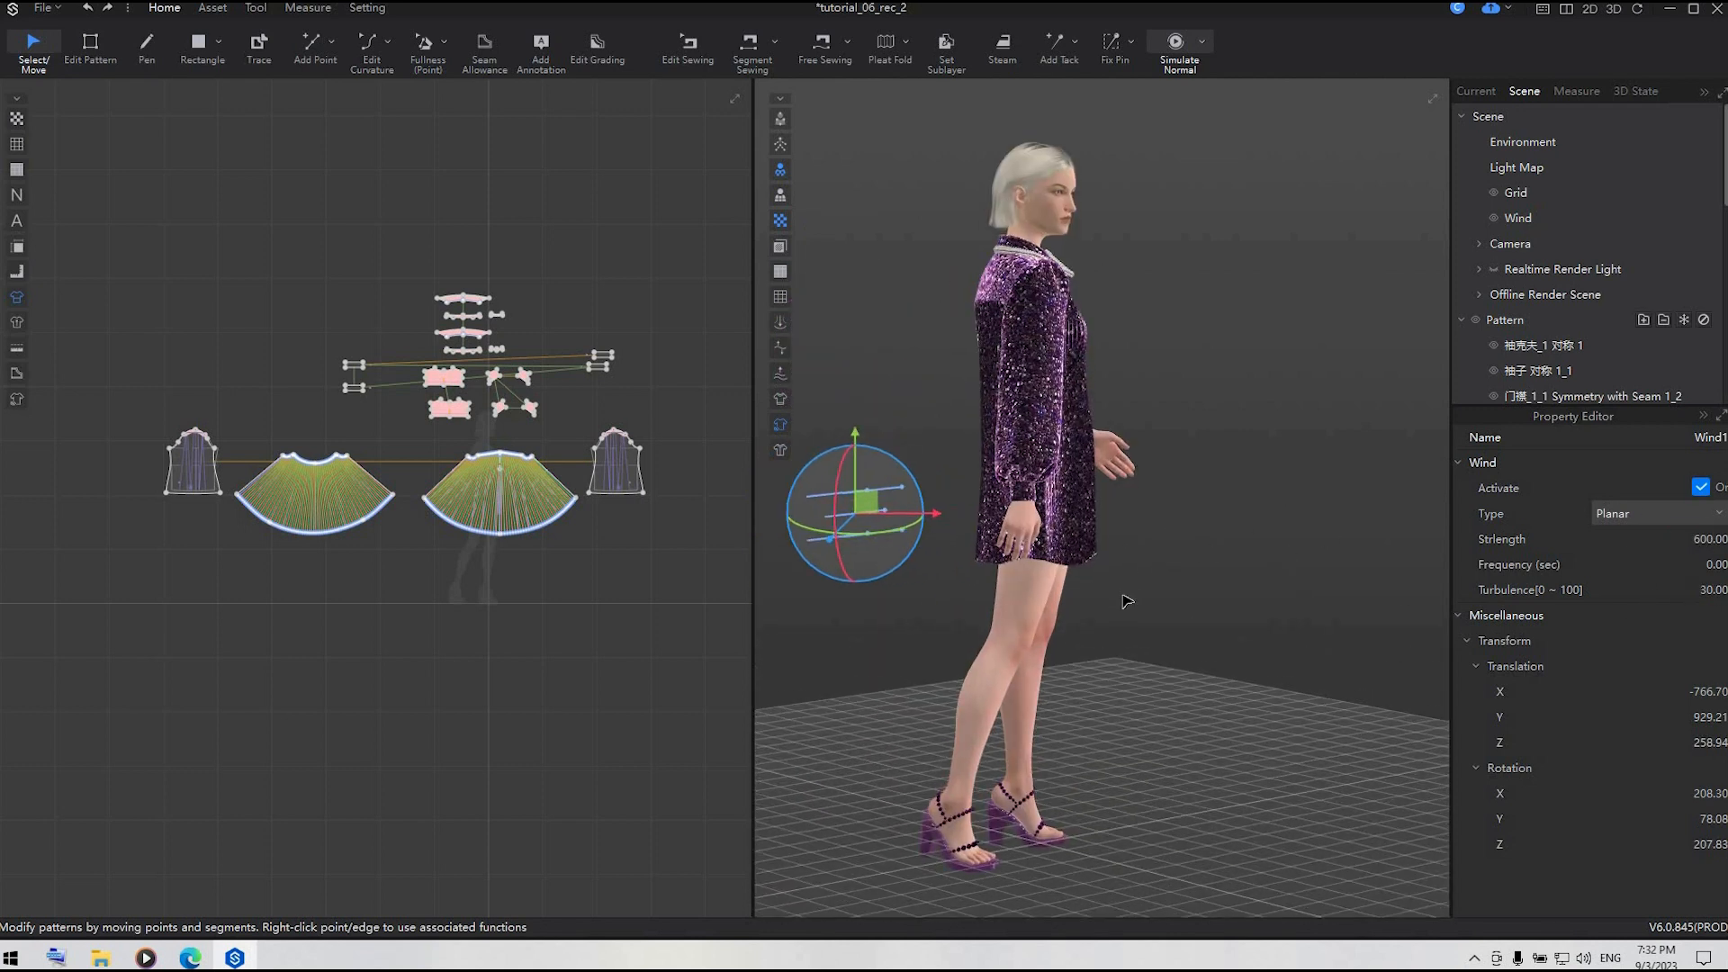
pyautogui.moveTo(1138, 630); pyautogui.dragTo(1138, 632, button='right')
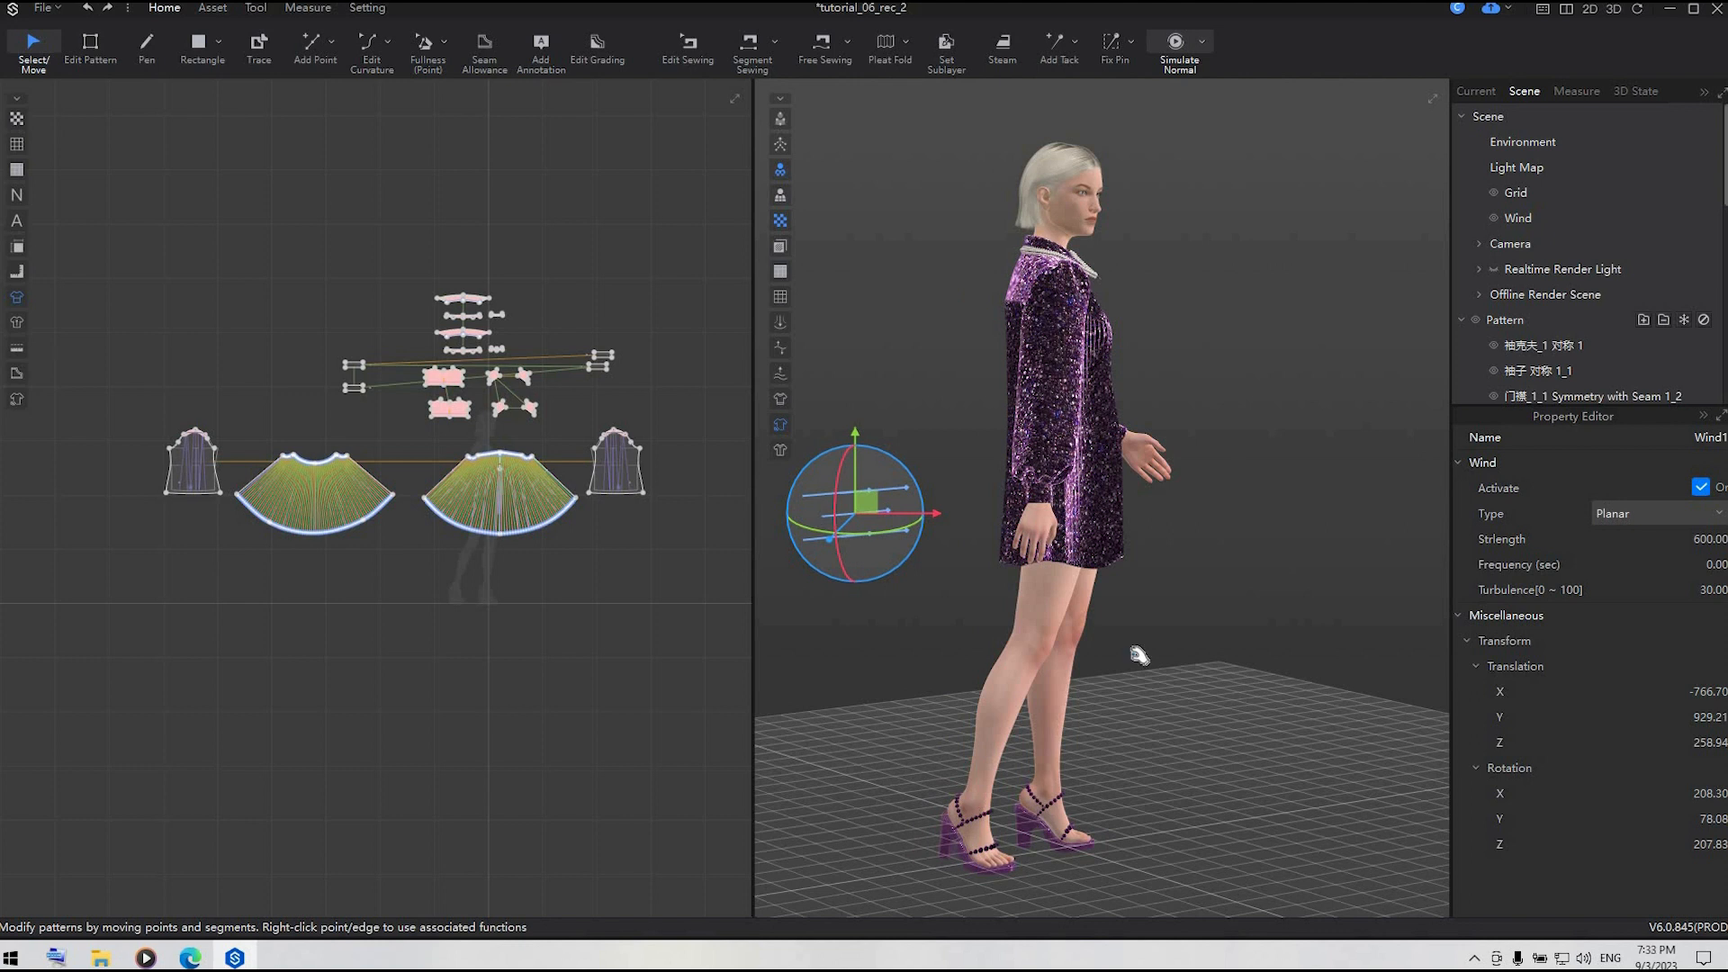
pyautogui.press('space')
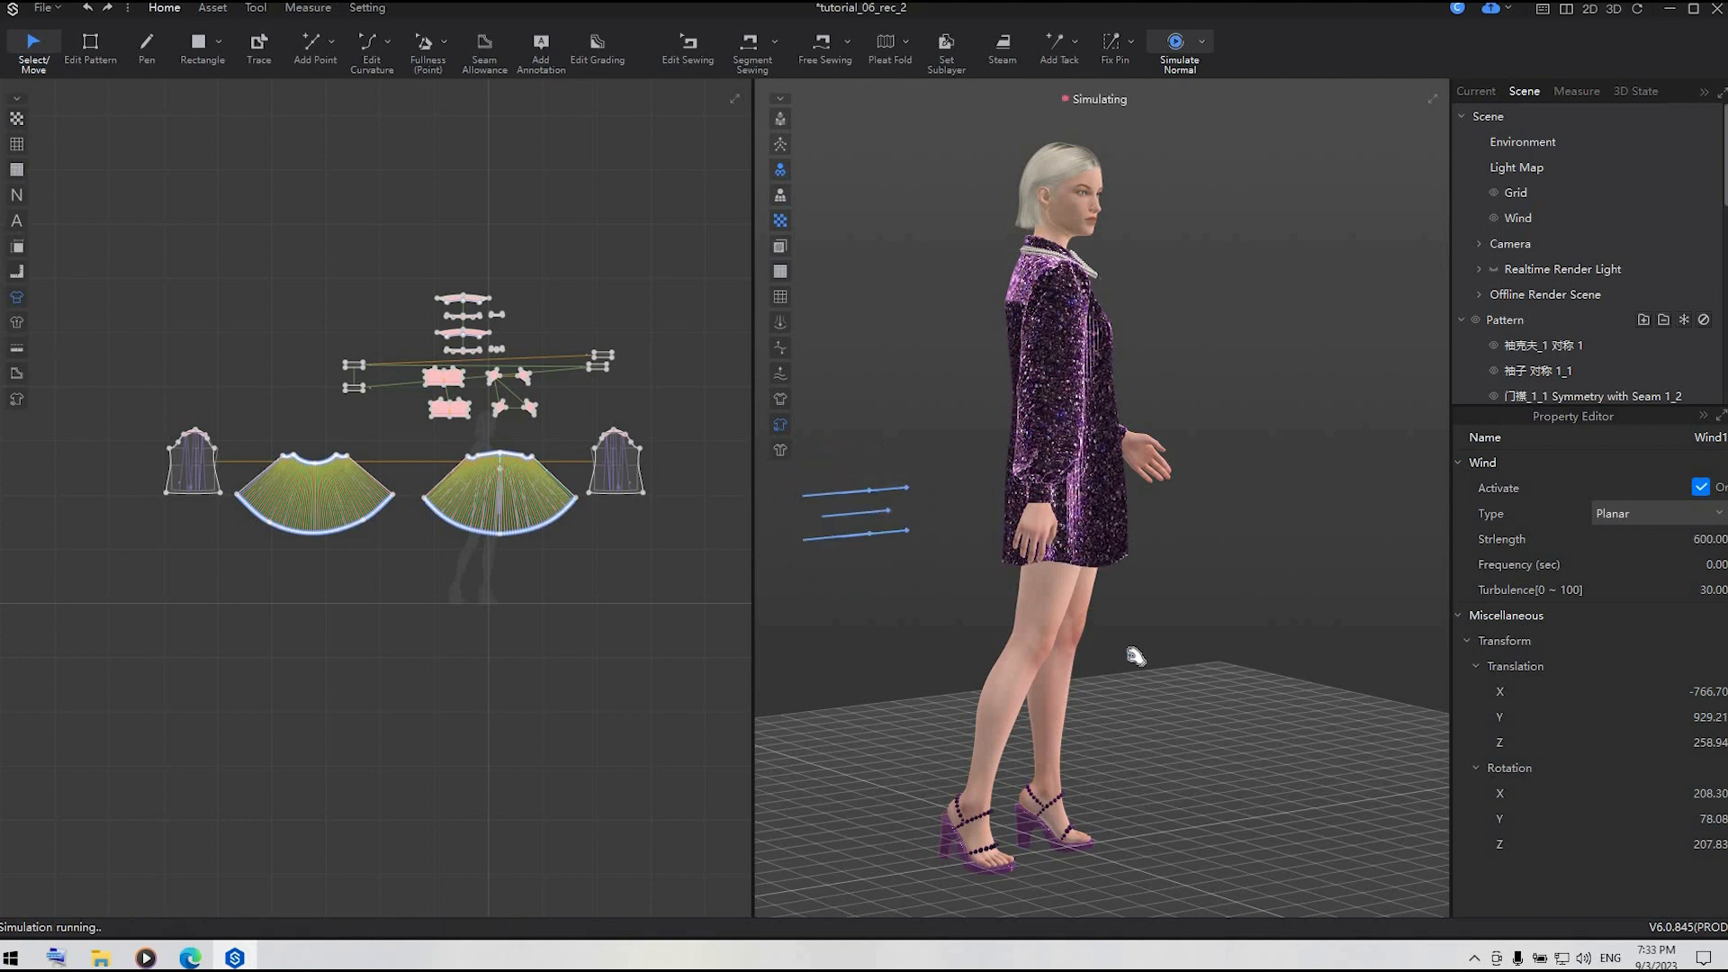
pyautogui.press('space')
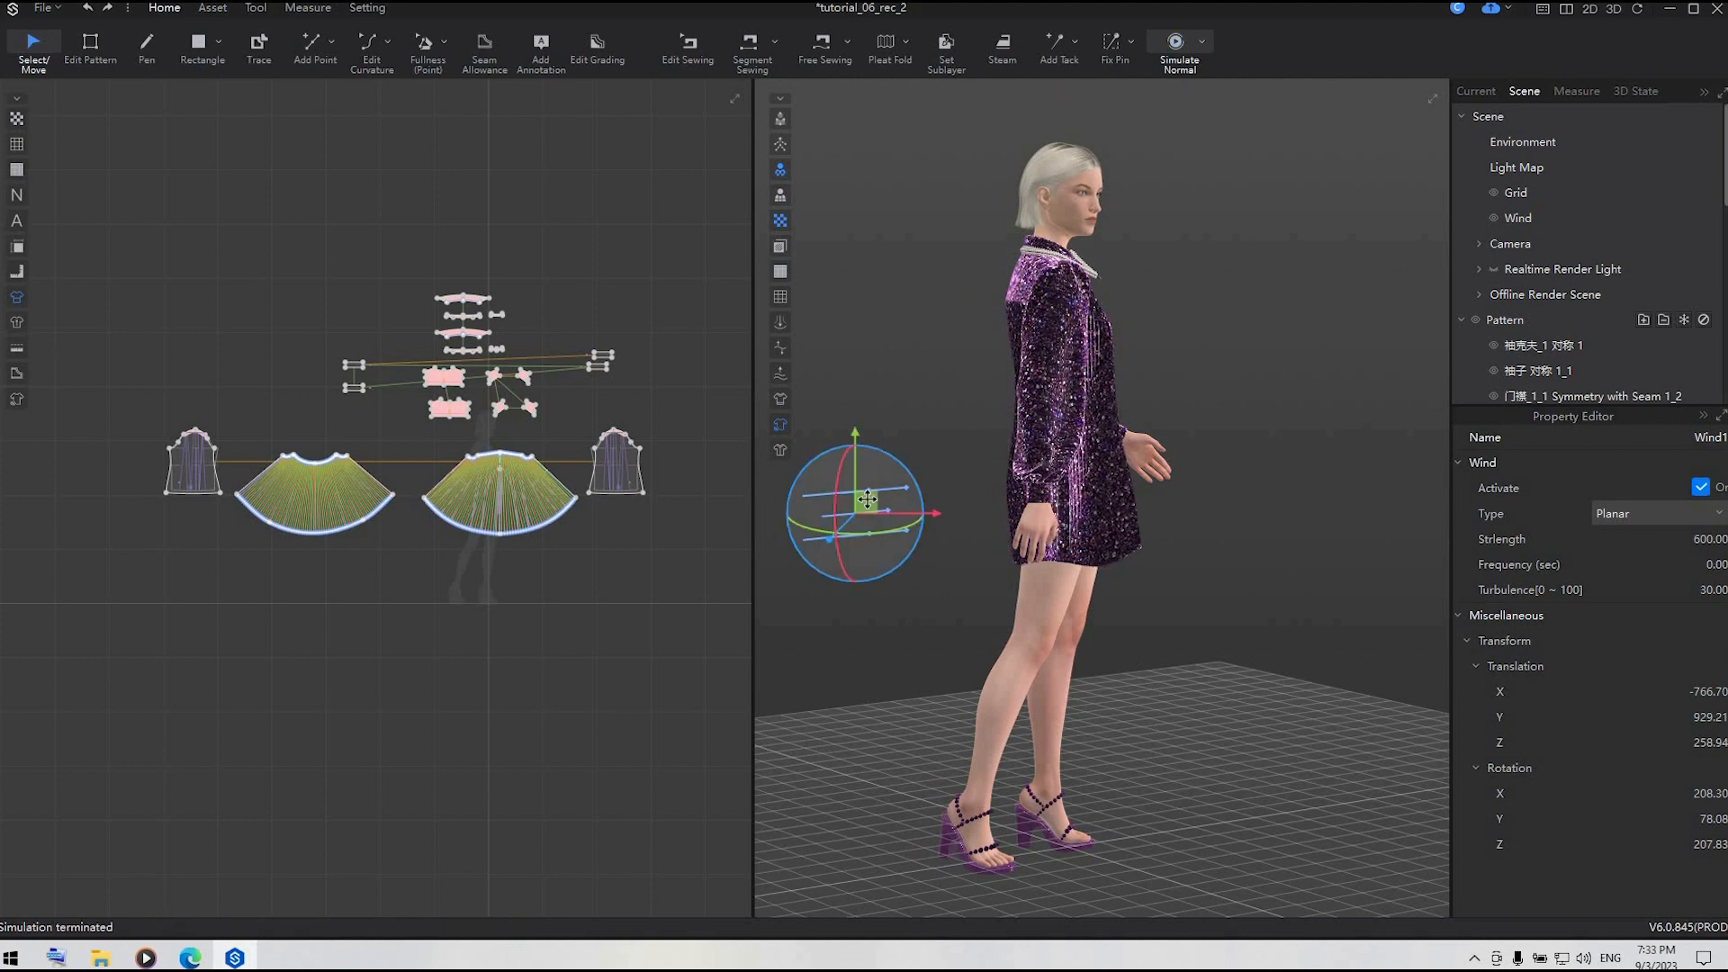
# - Lower the planar wind to about X -811, Y 607, Z 274 and briefly simulate the dress in it
pyautogui.moveTo(867, 501); pyautogui.dragTo(855, 642)
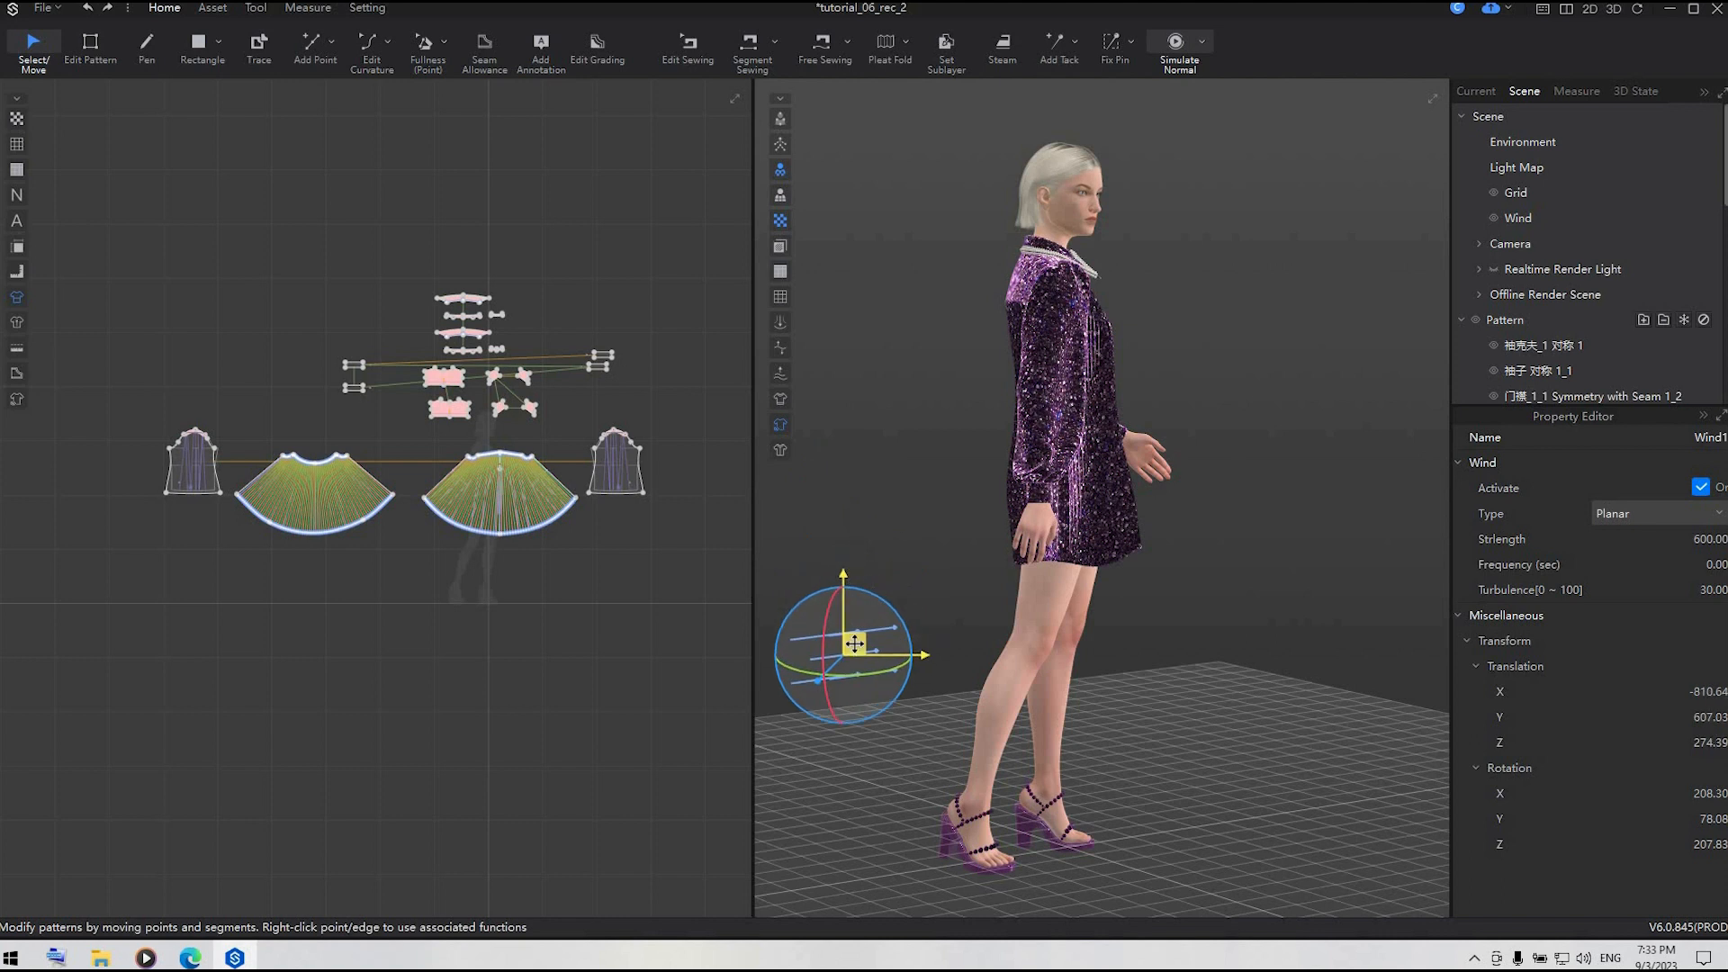
pyautogui.press('space')
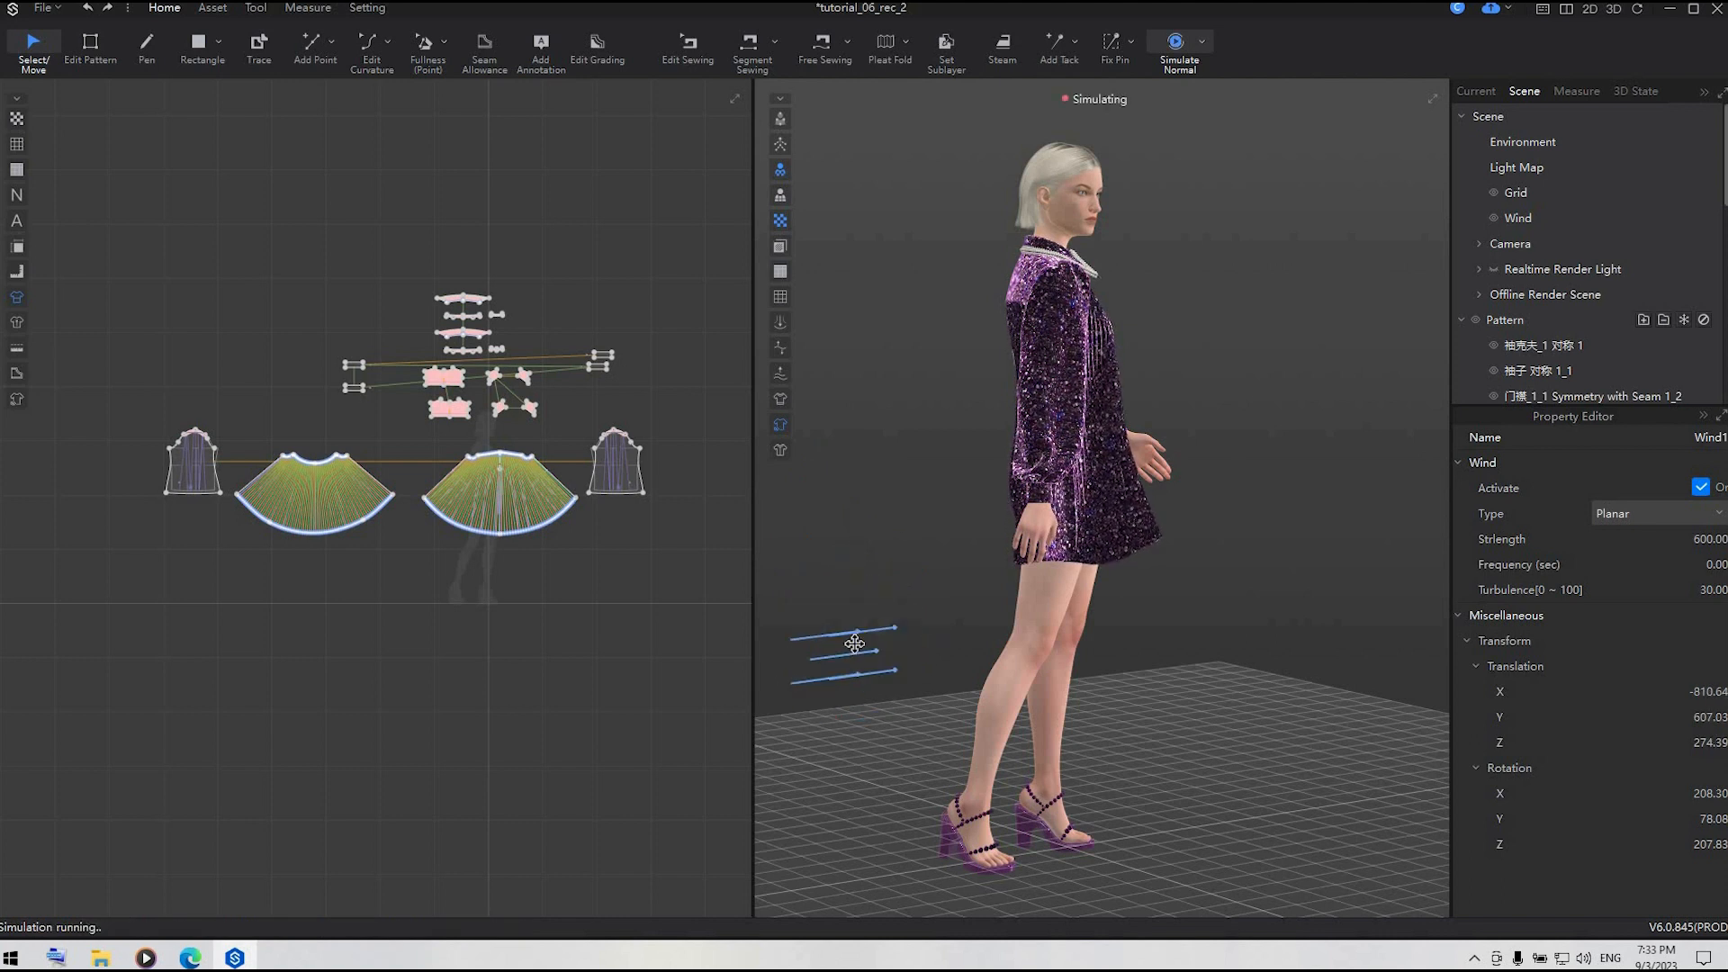
pyautogui.press('space')
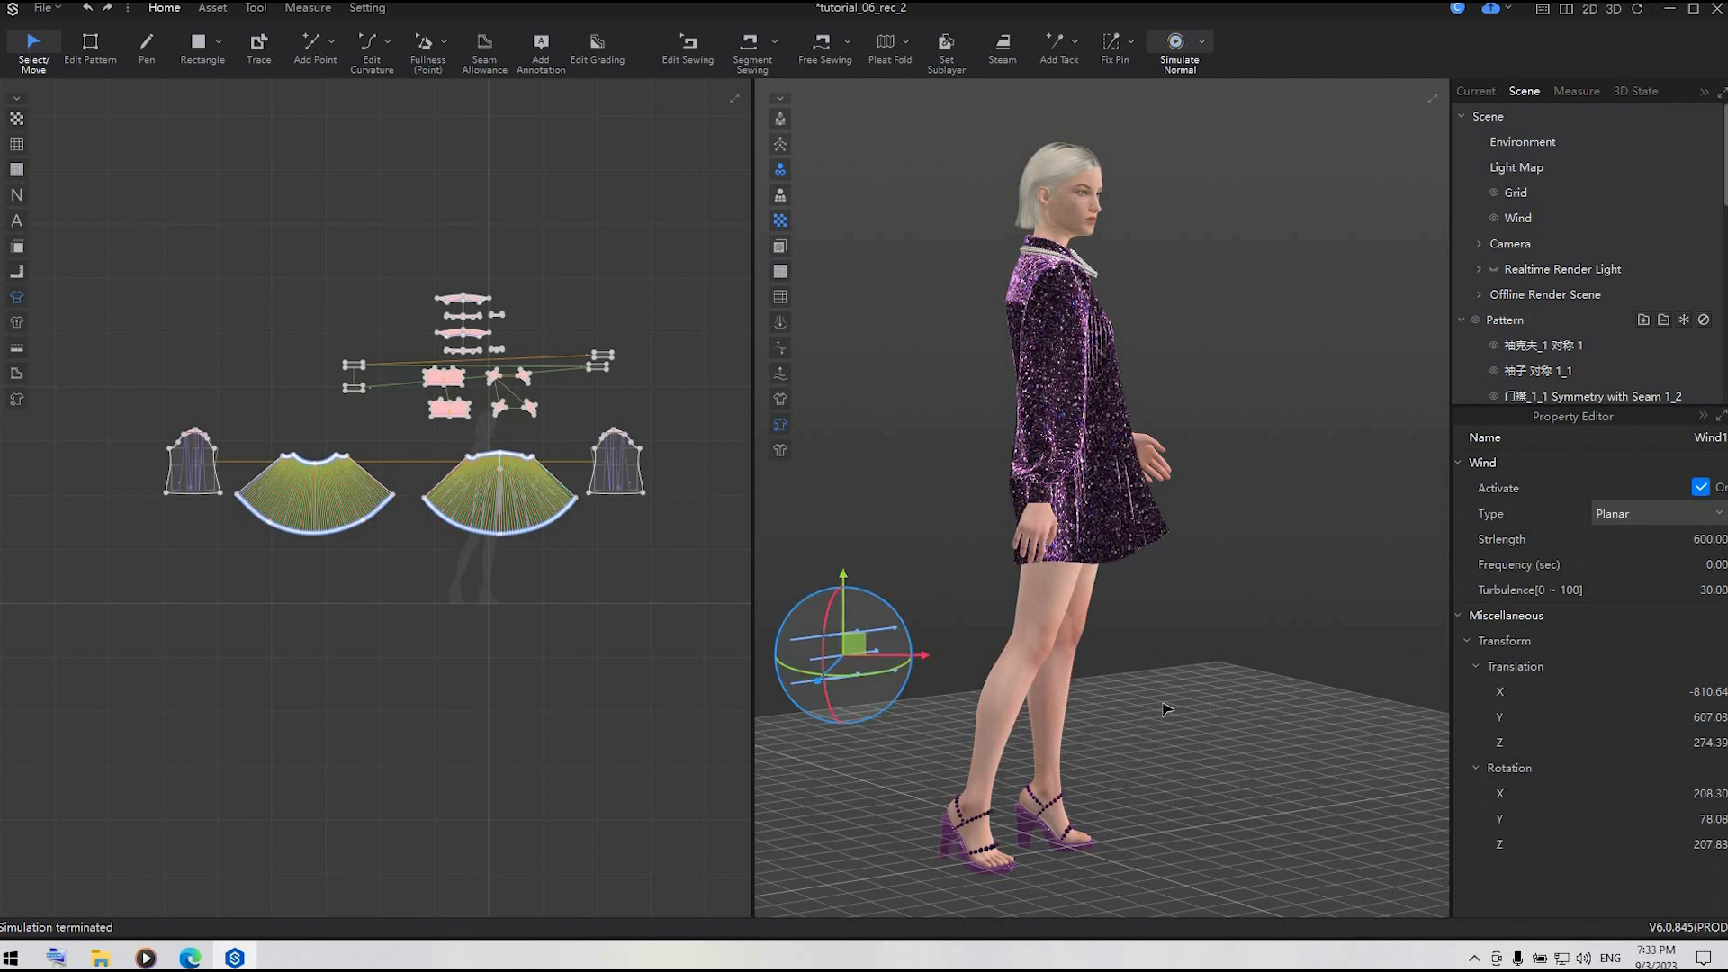
# - Move the wind to about X -628, Y 405, Z 312, angle it to about X 207, Y 76, Z 224, and briefly simulate
pyautogui.moveTo(1163, 710); pyautogui.dragTo(1136, 709, button='right')
pyautogui.scroll(-3, 1258, 721)
pyautogui.moveTo(1257, 721); pyautogui.dragTo(1277, 615, button='right')
pyautogui.scroll(3, 1288, 650)
pyautogui.rightClick(1285, 656)
pyautogui.click(1225, 695)
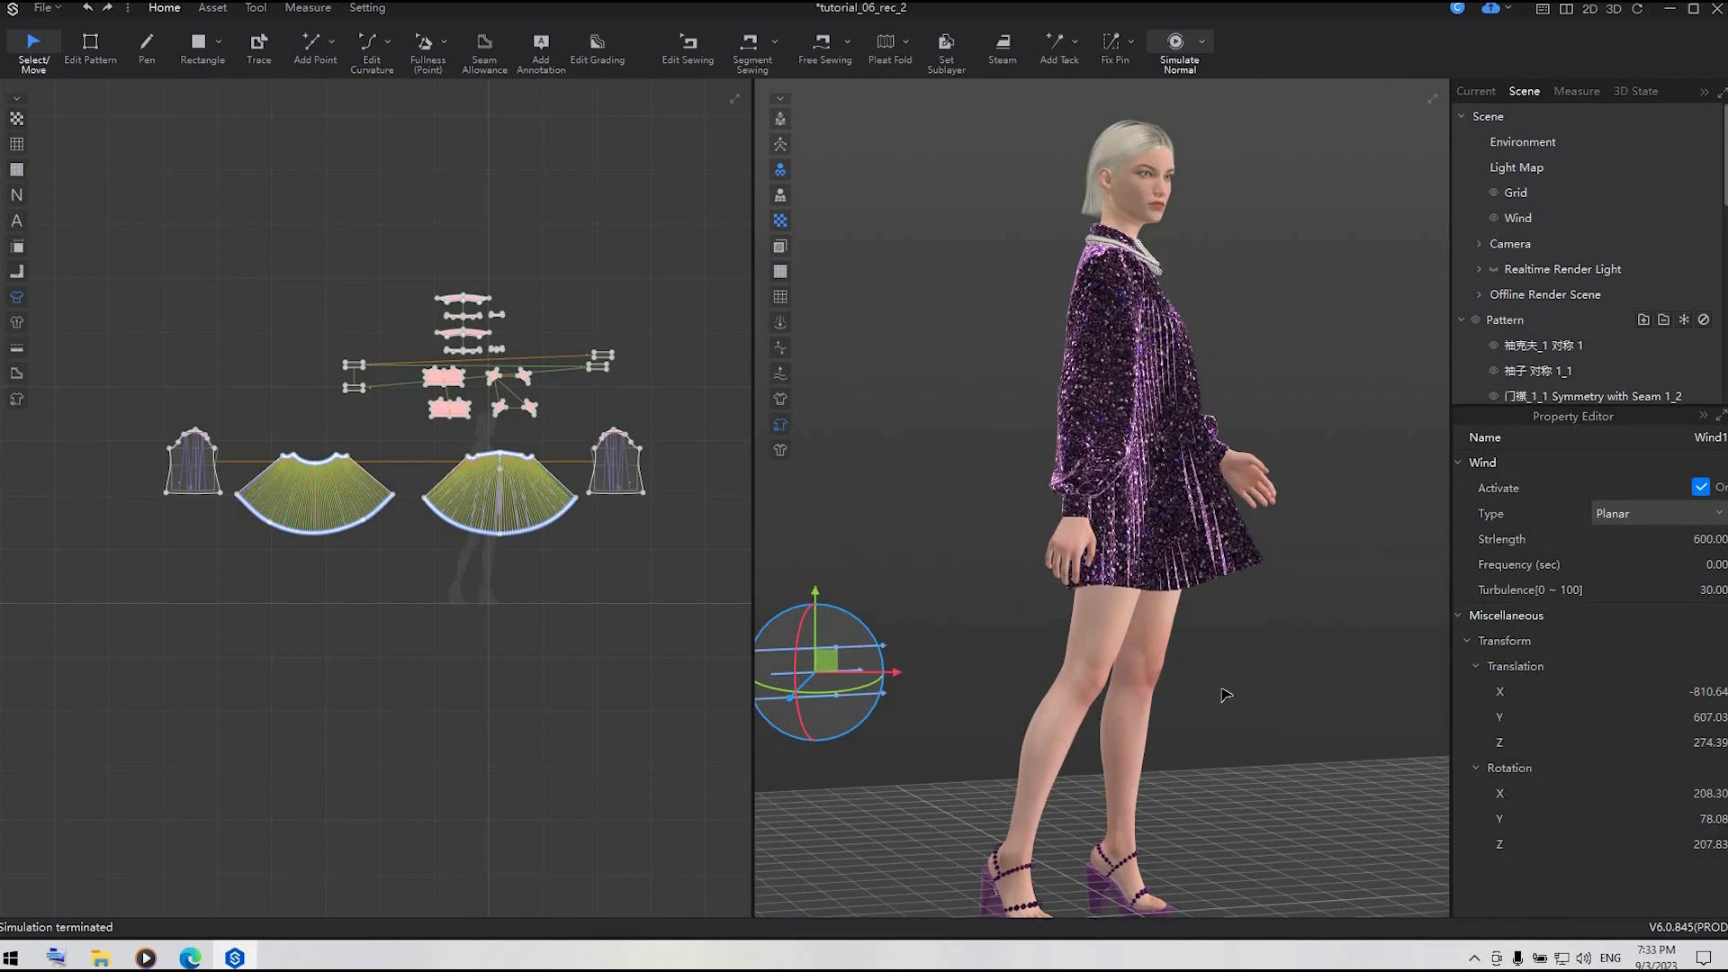
pyautogui.scroll(-2, 1225, 695)
pyautogui.moveTo(895, 632); pyautogui.dragTo(988, 665)
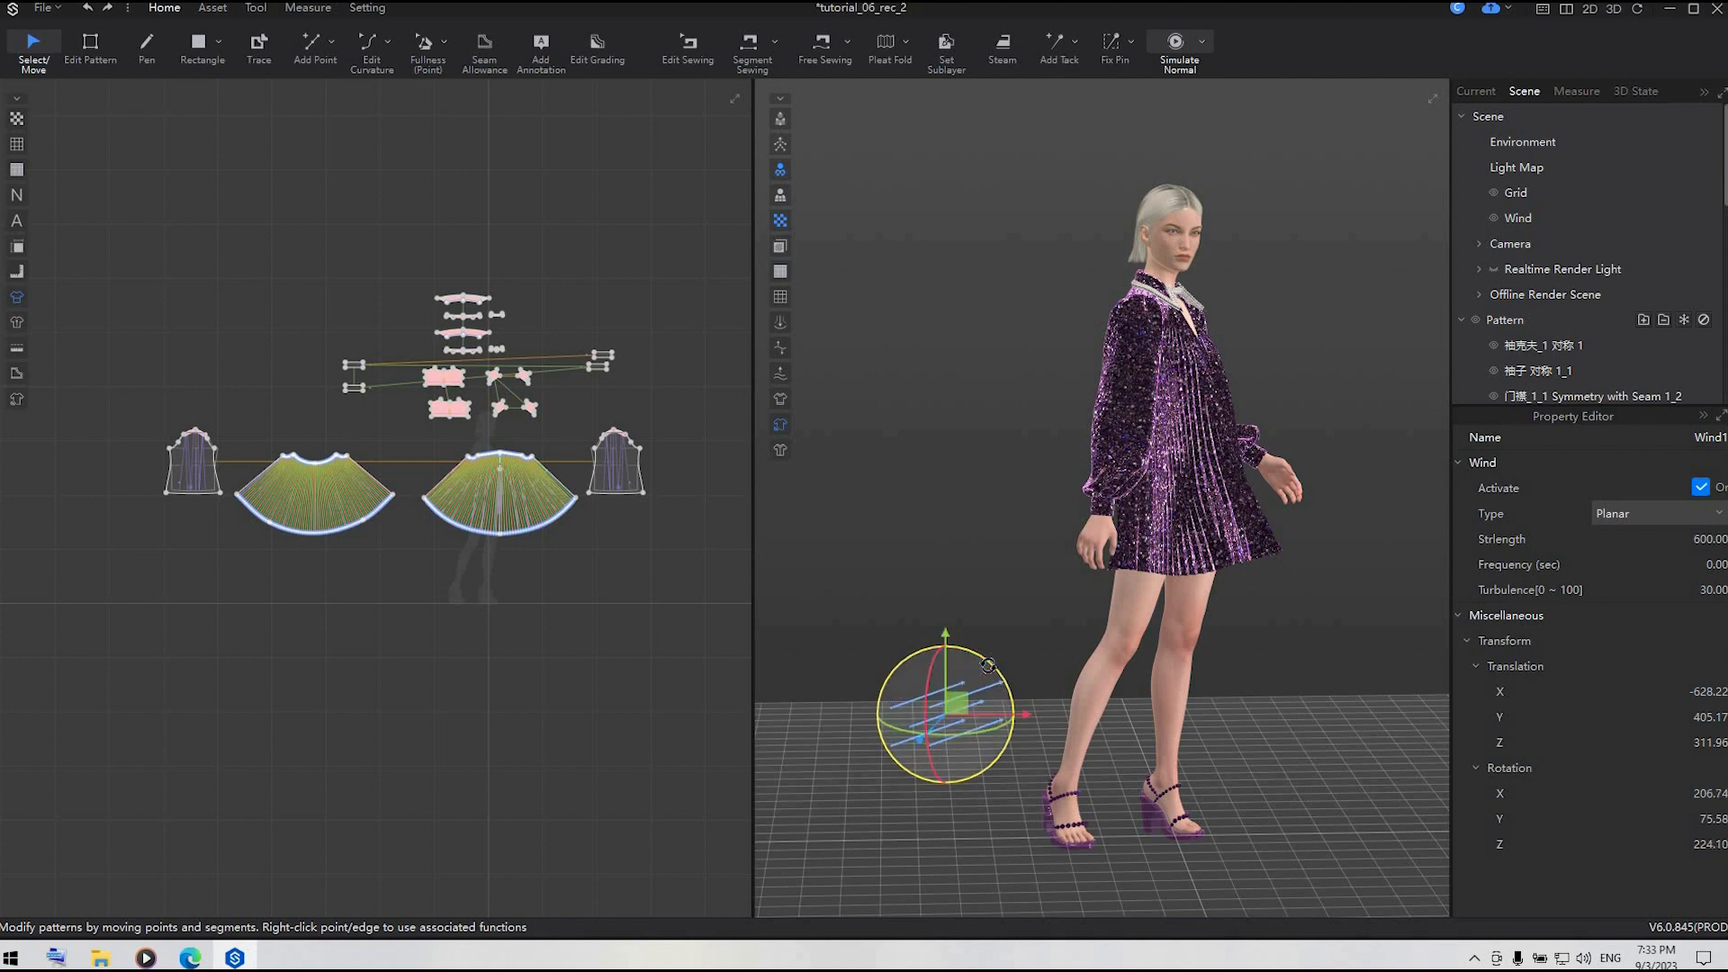
pyautogui.press('space')
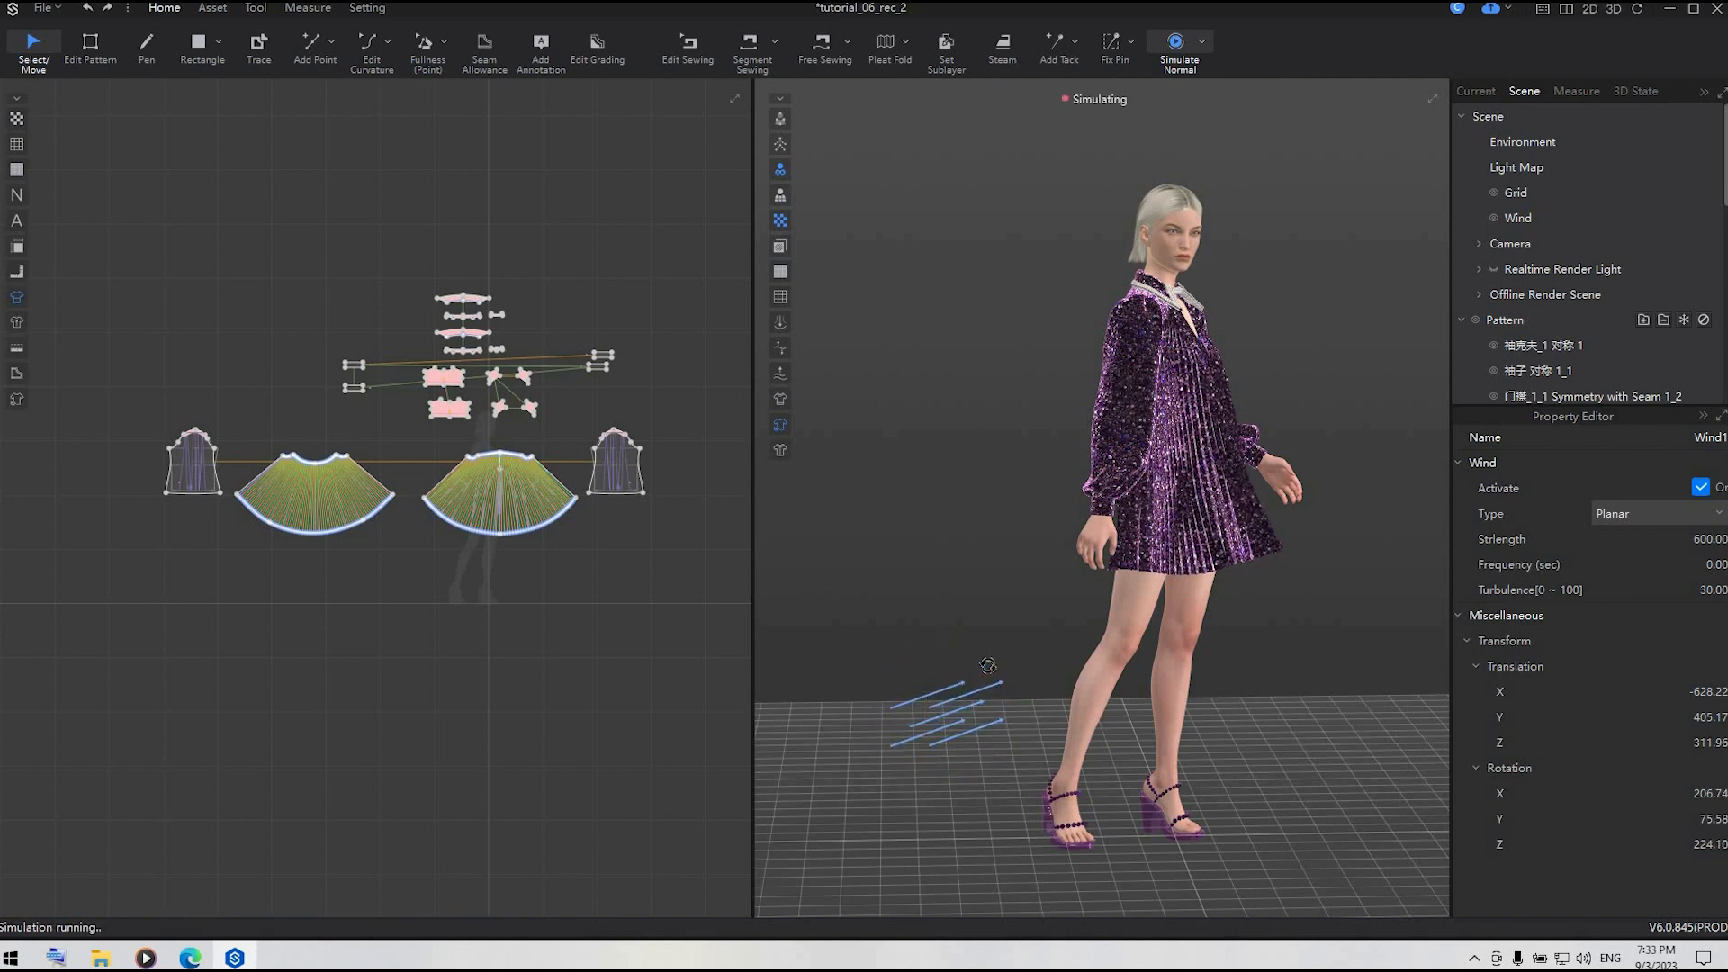
pyautogui.press('space')
pyautogui.click(1254, 668)
# - Deactivate the planar wind and hide wind in the scene
pyautogui.scroll(-2, 1278, 670)
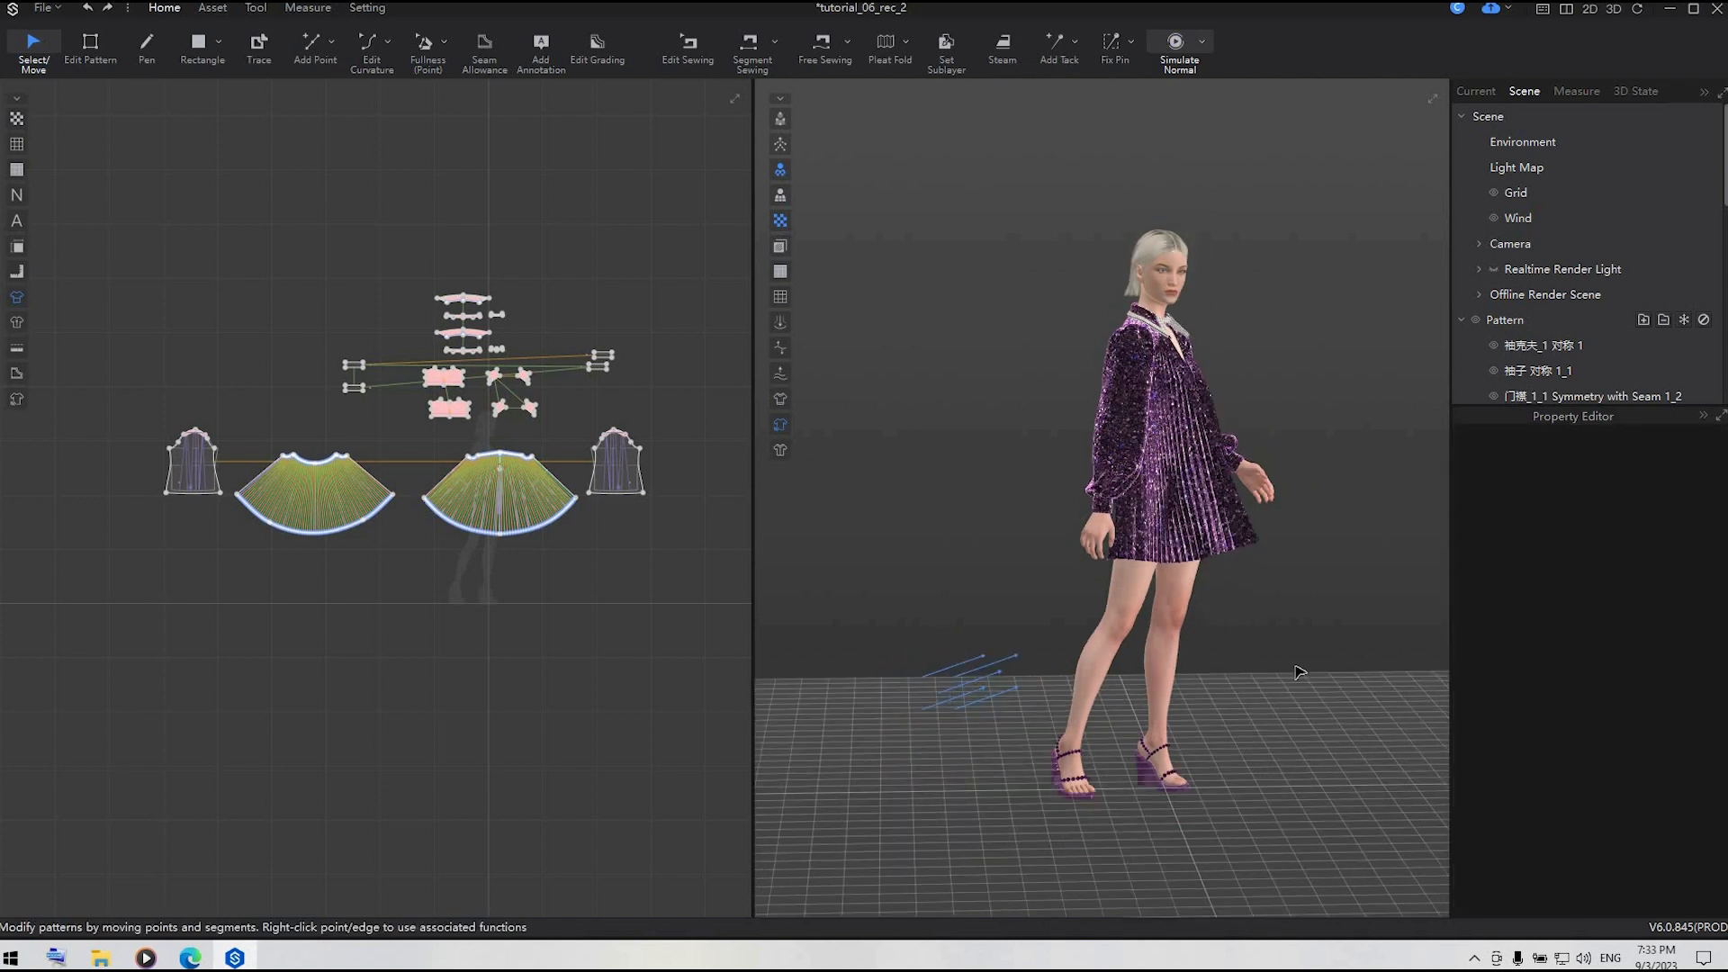
pyautogui.moveTo(1298, 669); pyautogui.dragTo(1215, 673, button='right')
pyautogui.click(968, 660)
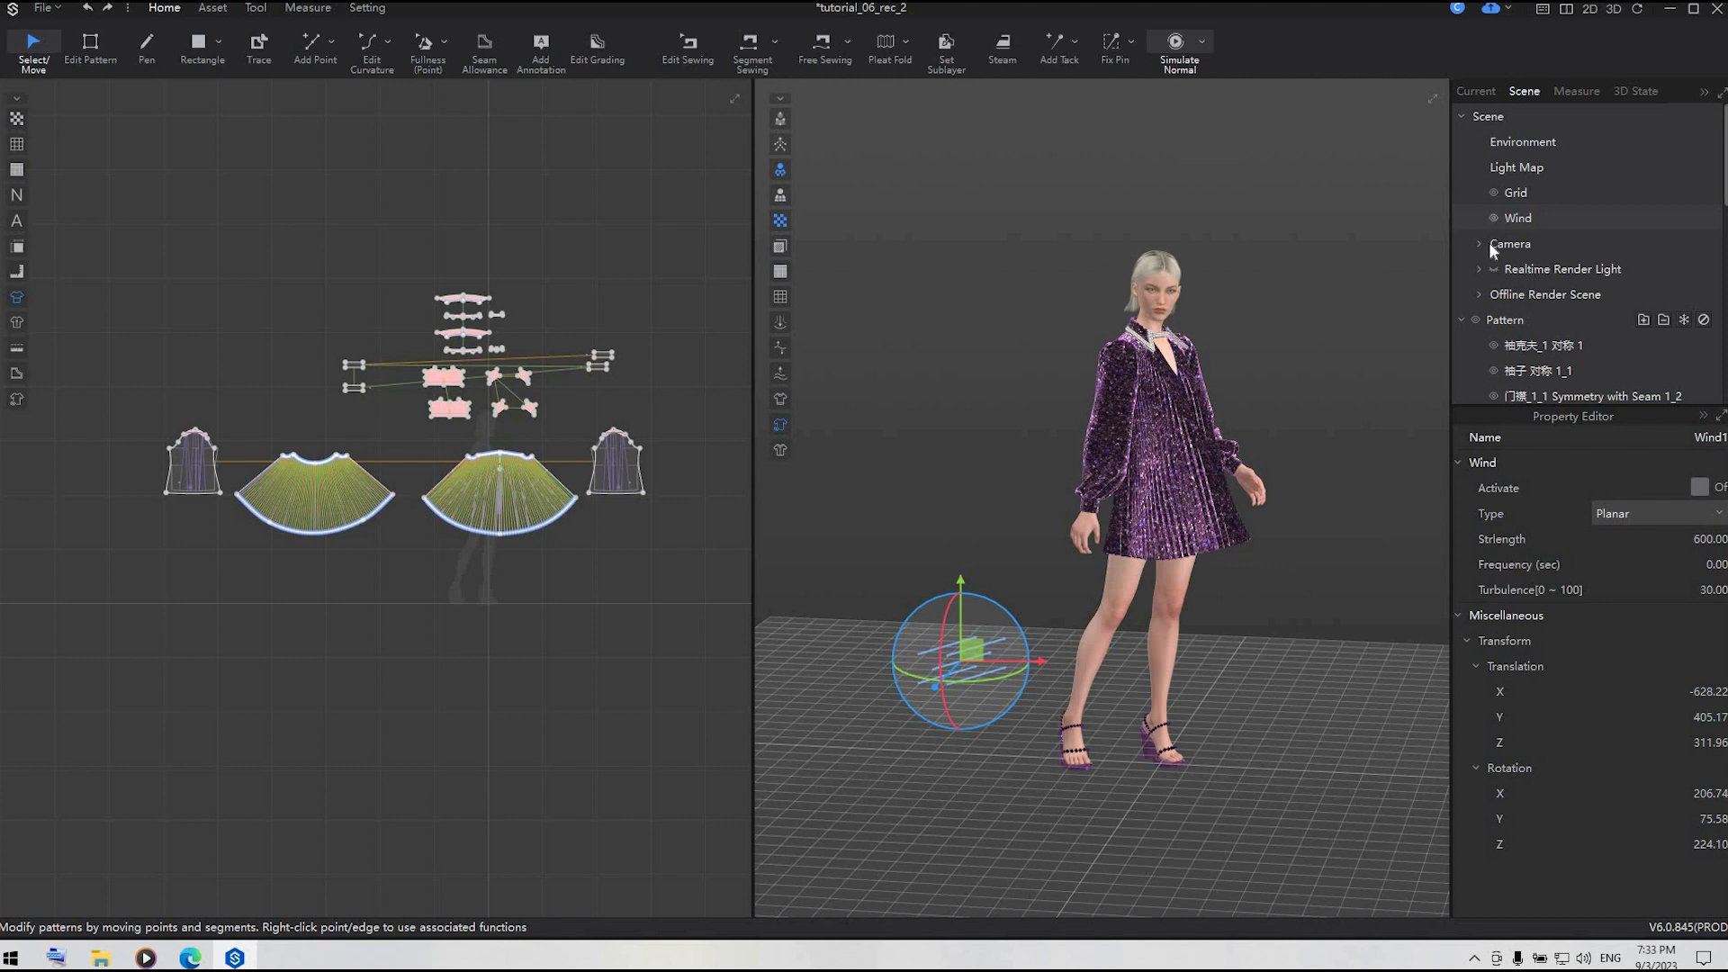
pyautogui.click(1377, 498)
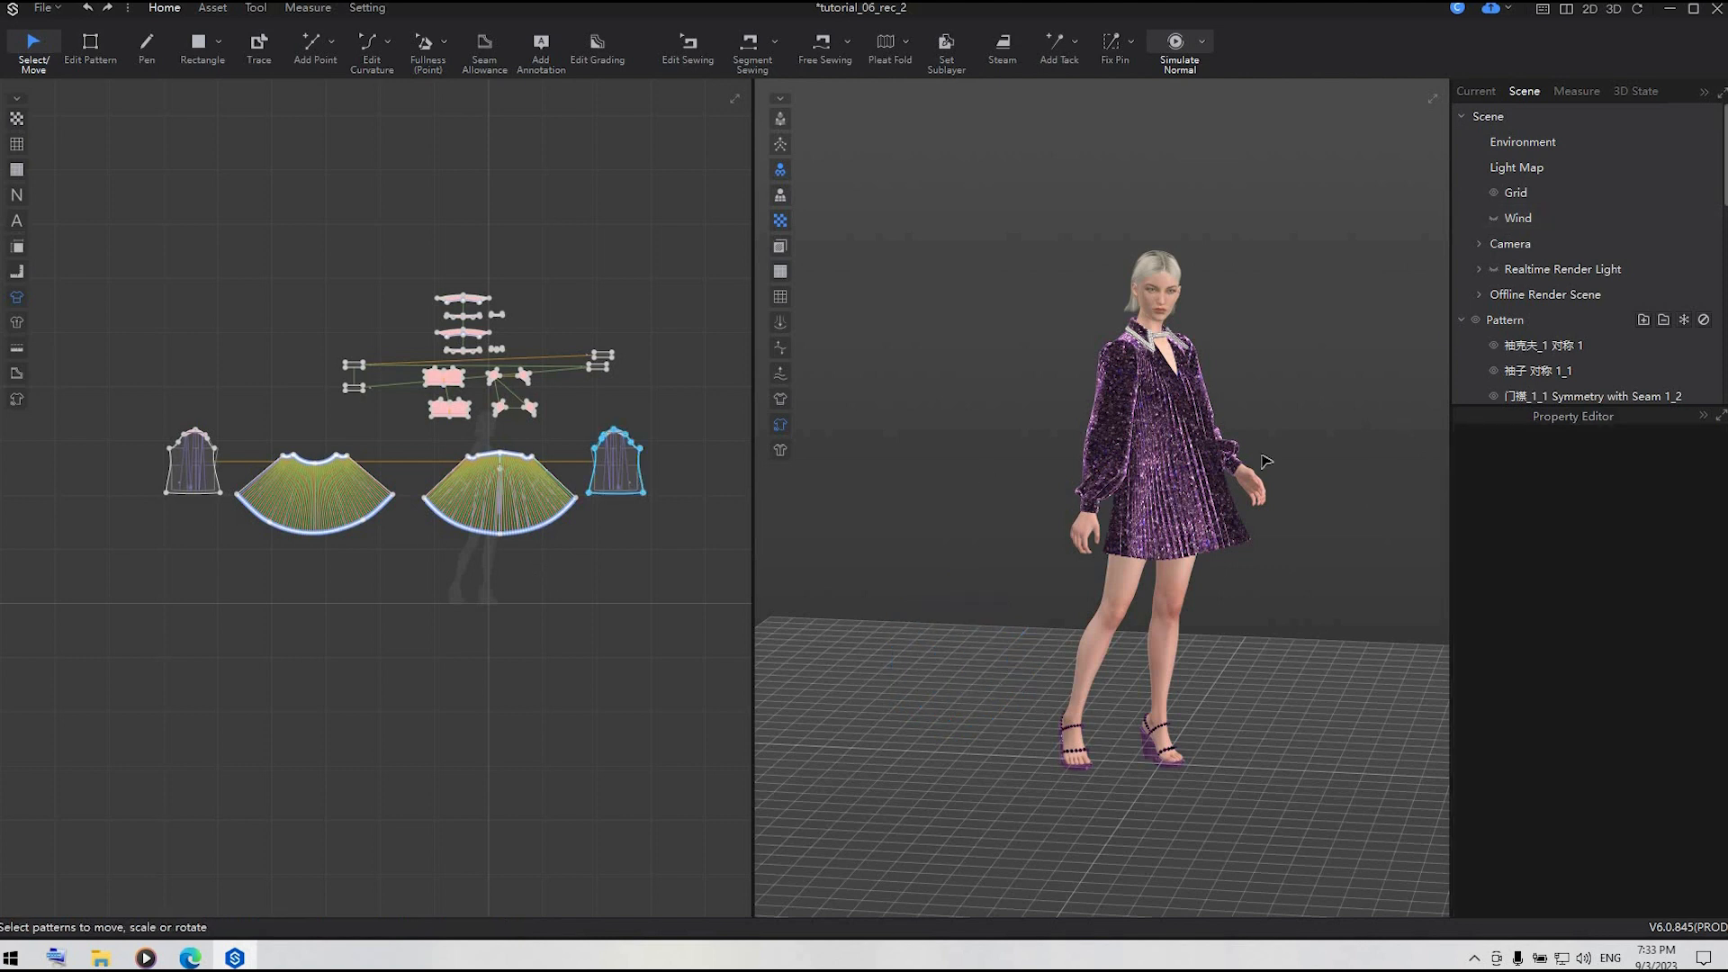
# - Move the avatar's right sleeve pattern and its two cuff pieces away from the other patterns in the 2D view
pyautogui.scroll(5, 1267, 462)
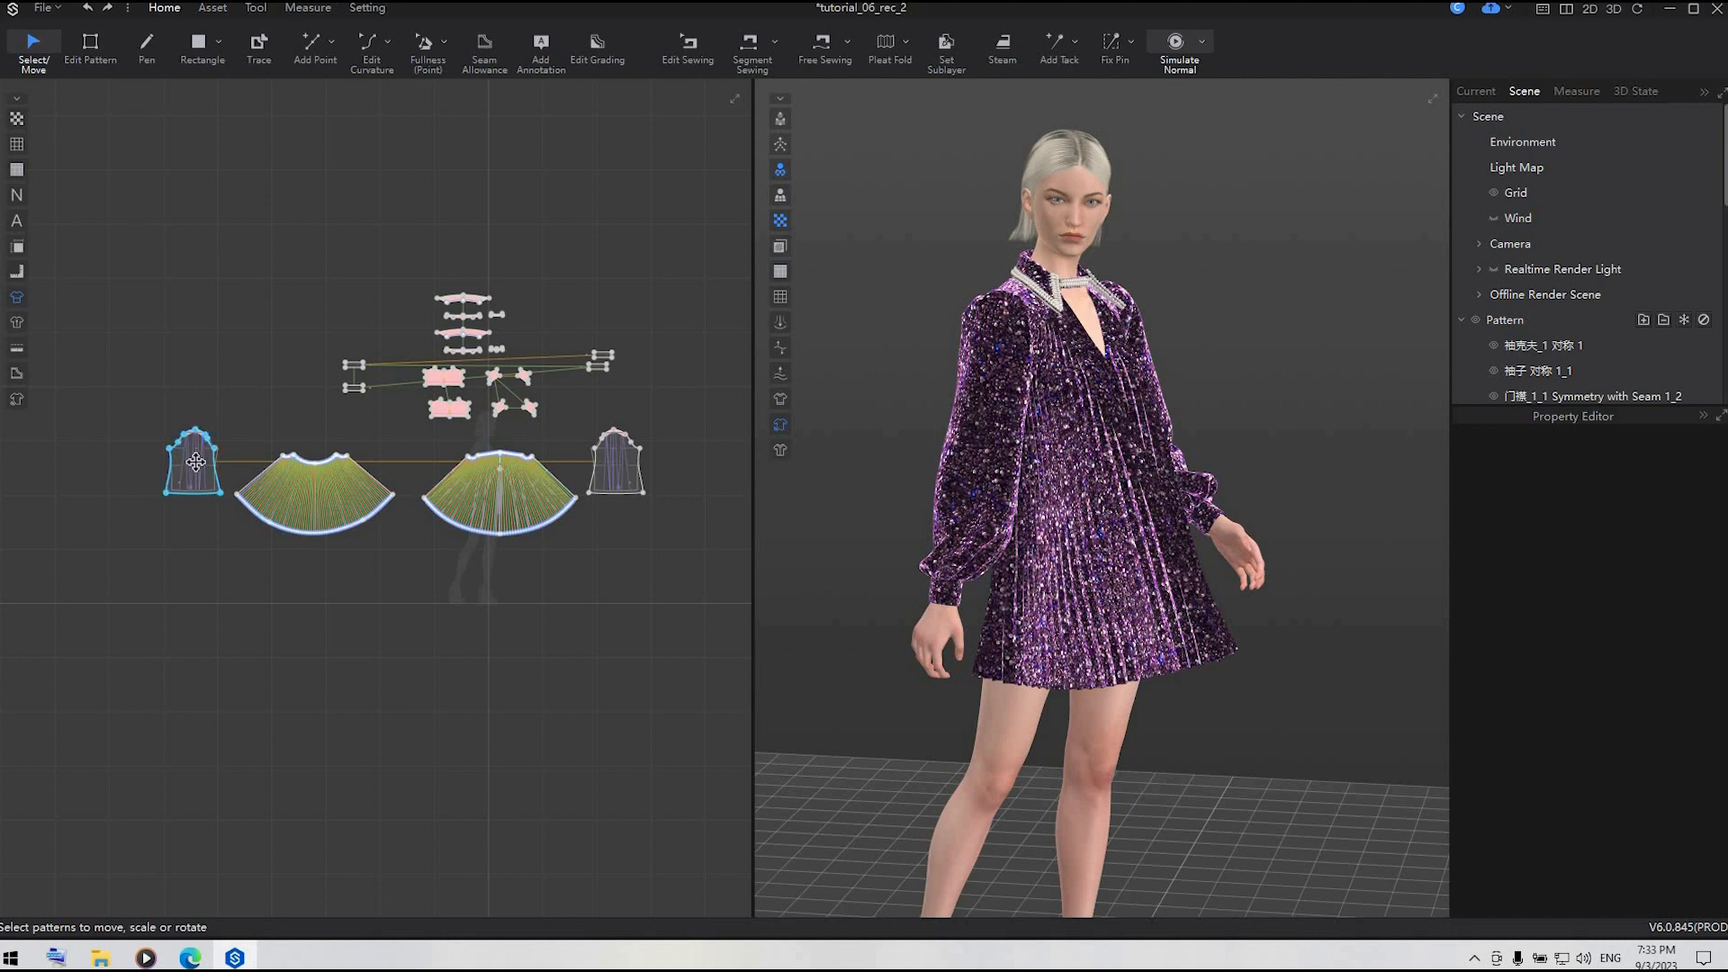
pyautogui.moveTo(195, 461)
pyautogui.mouseDown()
pyautogui.moveTo(147, 370)
pyautogui.moveTo(149, 386)
pyautogui.moveTo(342, 270)
pyautogui.moveTo(216, 441)
pyautogui.mouseUp()
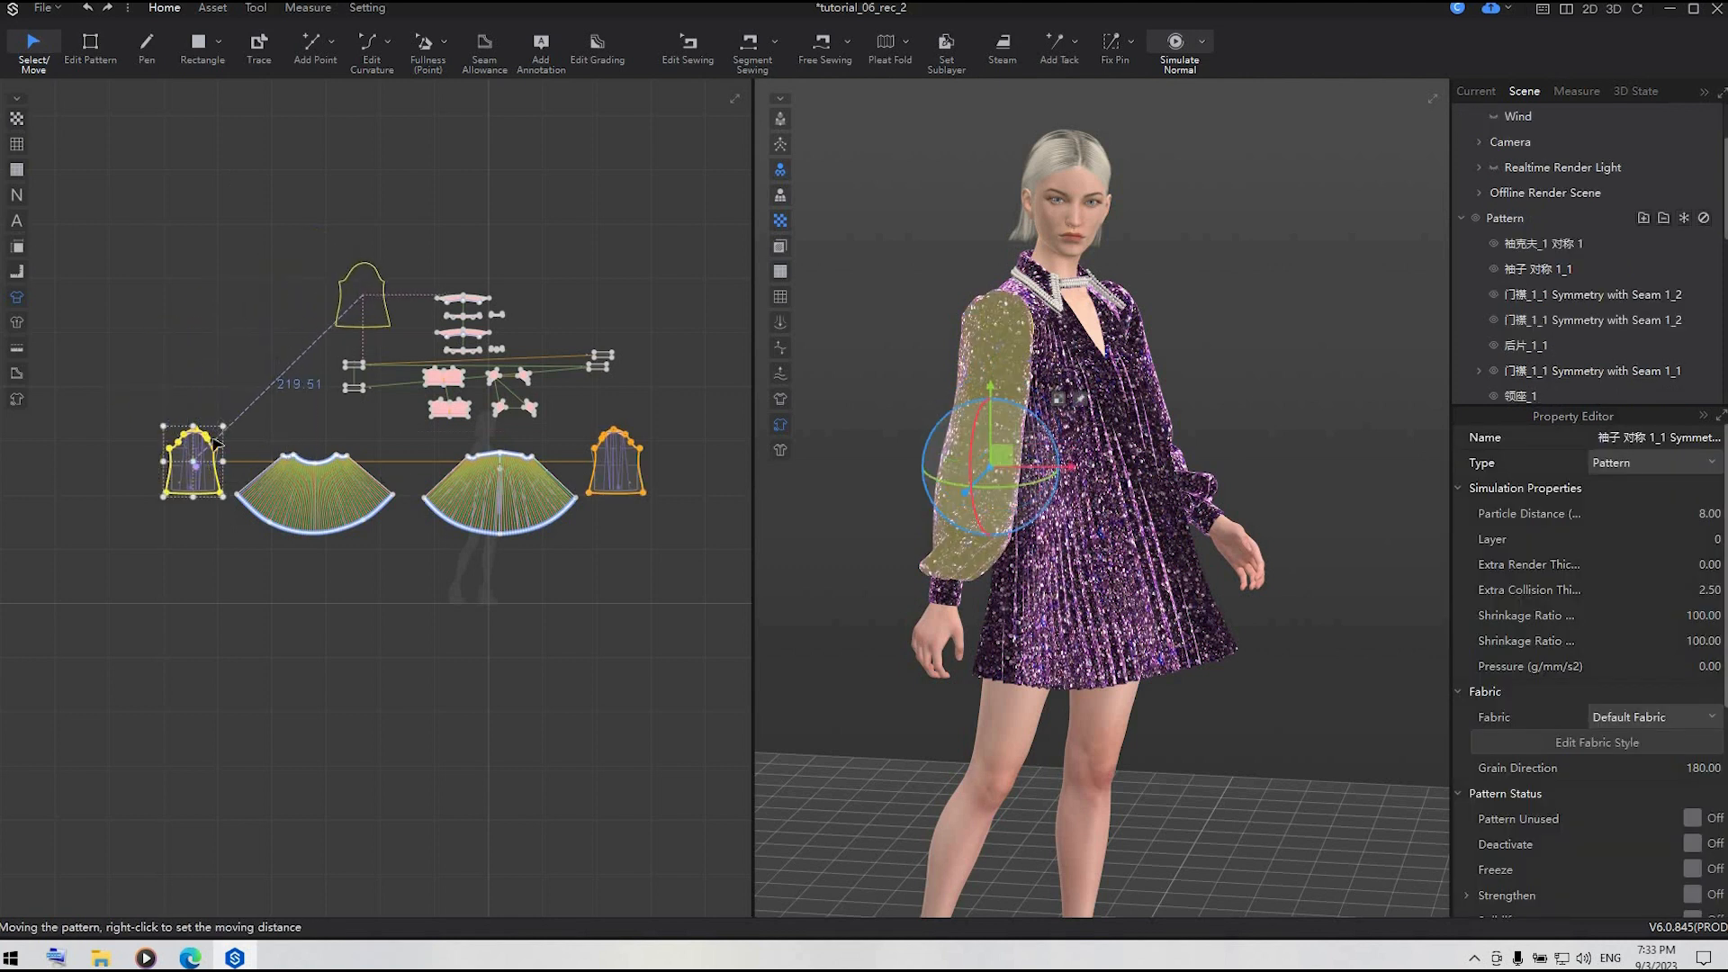
pyautogui.click(216, 443)
pyautogui.moveTo(362, 311); pyautogui.dragTo(175, 270)
pyautogui.moveTo(308, 417); pyautogui.dragTo(173, 322)
pyautogui.click(267, 270)
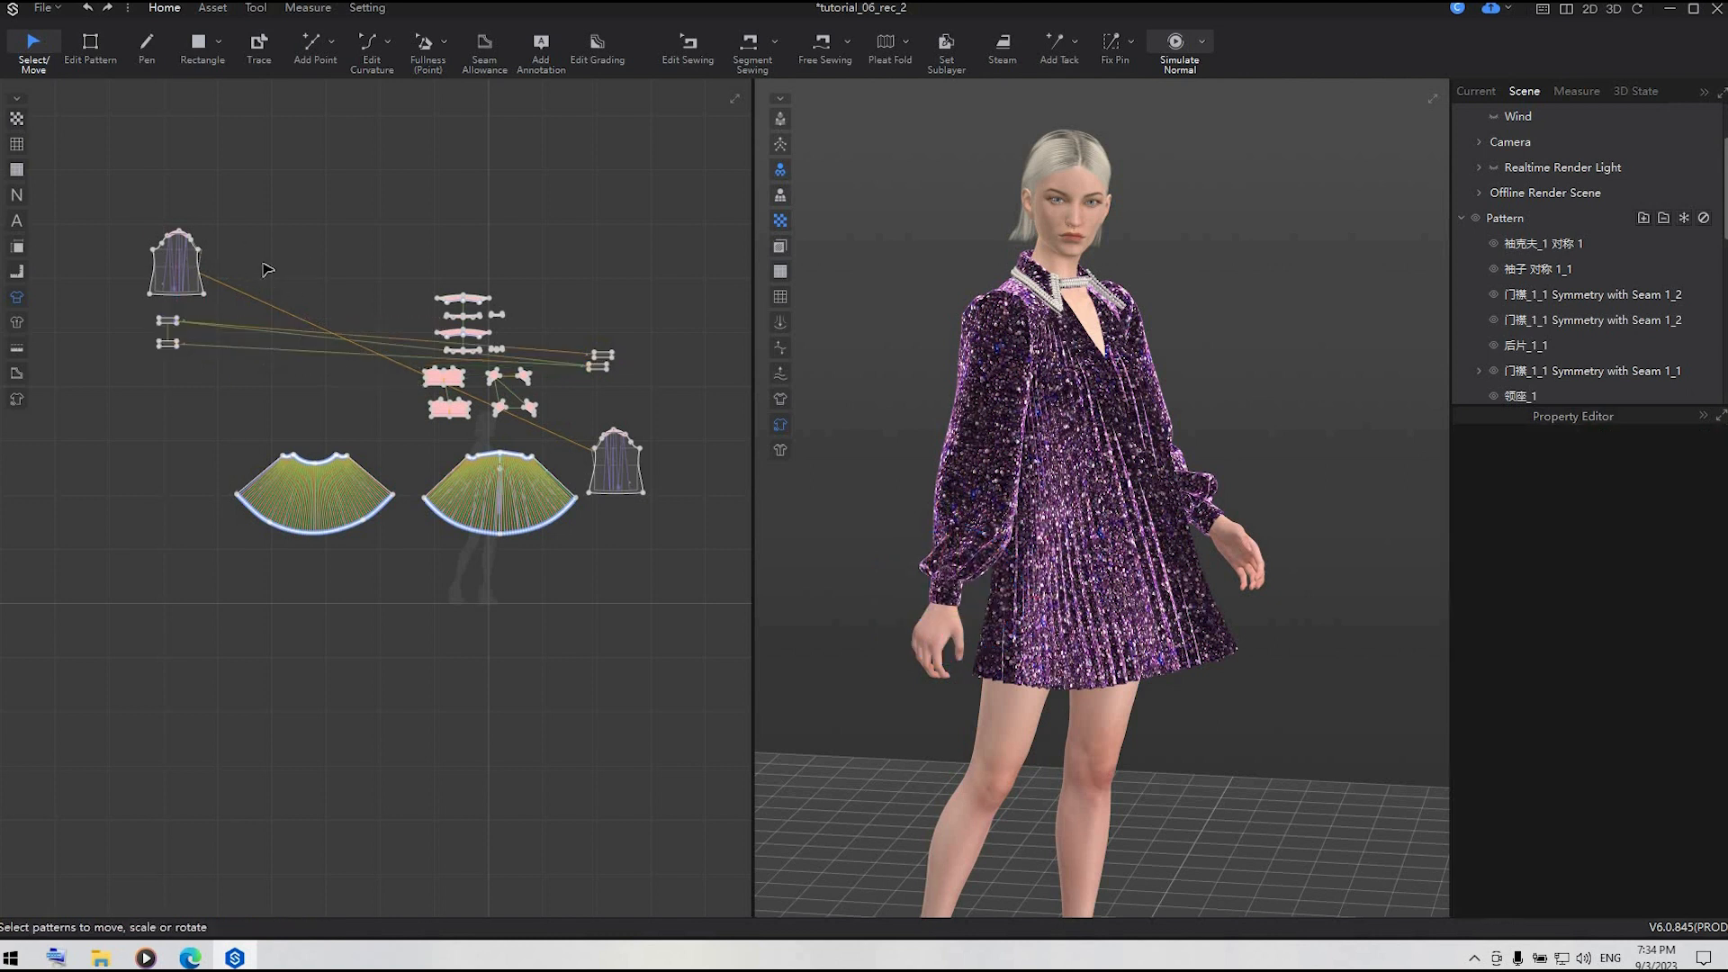
# - Freeze all garment patterns except the separated right sleeve and its two cuff pieces
pyautogui.moveTo(710, 631); pyautogui.dragTo(228, 258)
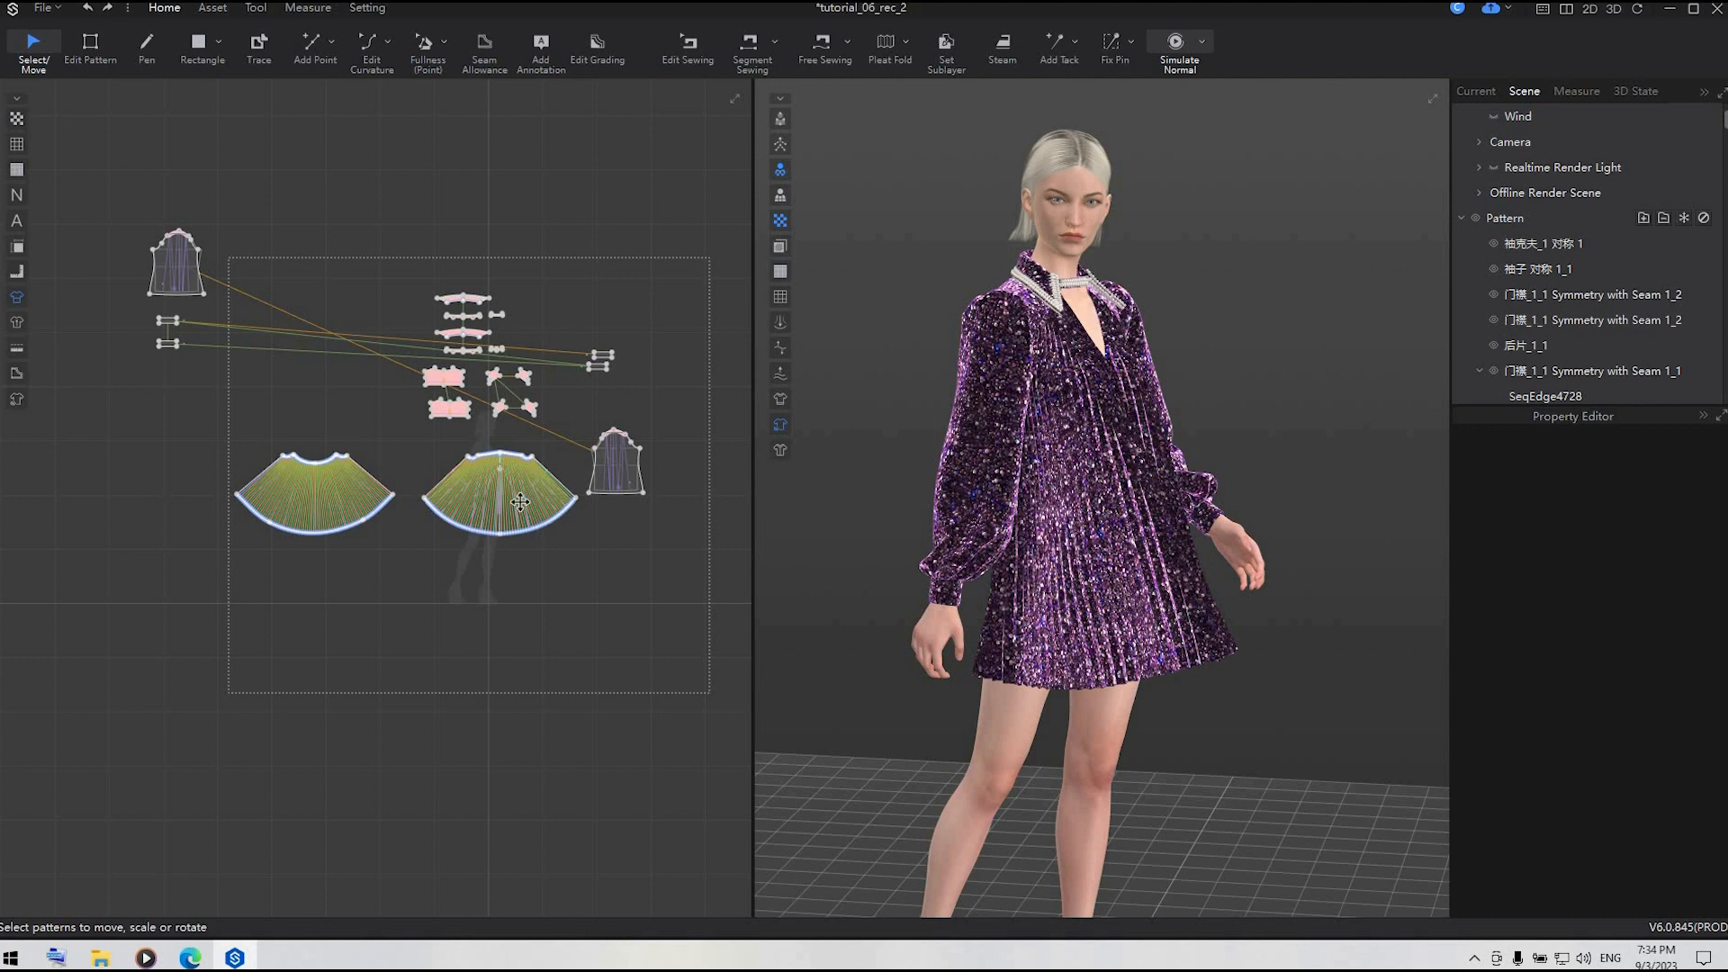
pyautogui.rightClick(520, 502)
pyautogui.click(567, 292)
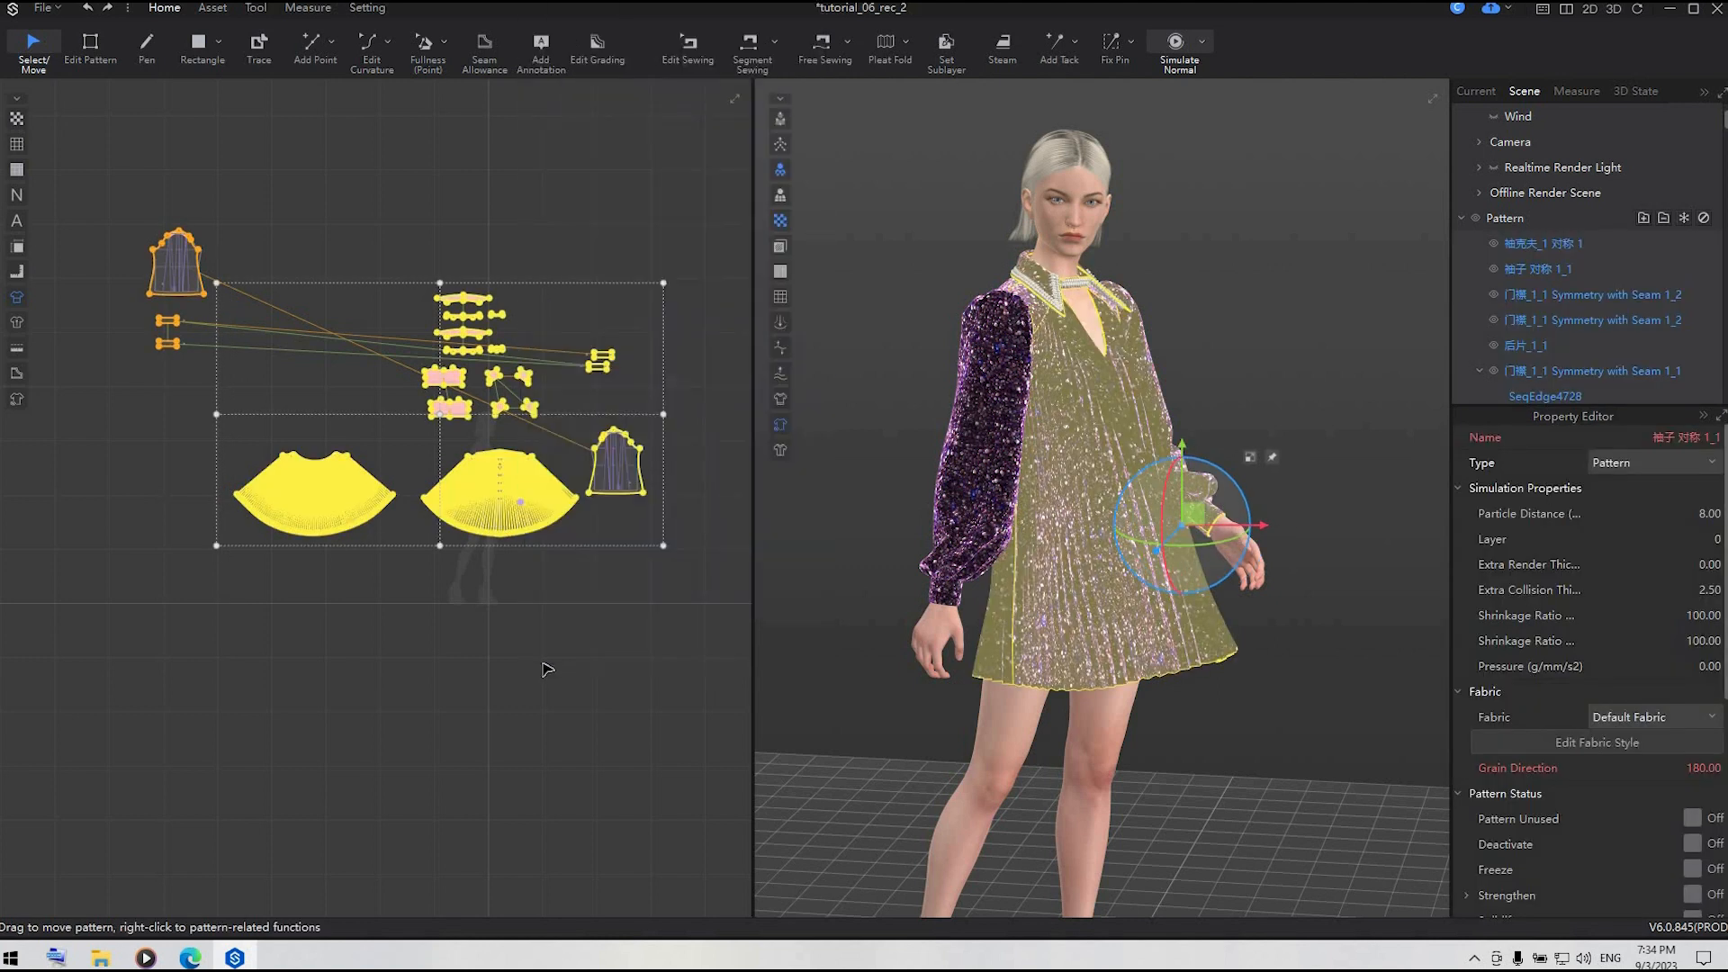
pyautogui.click(547, 670)
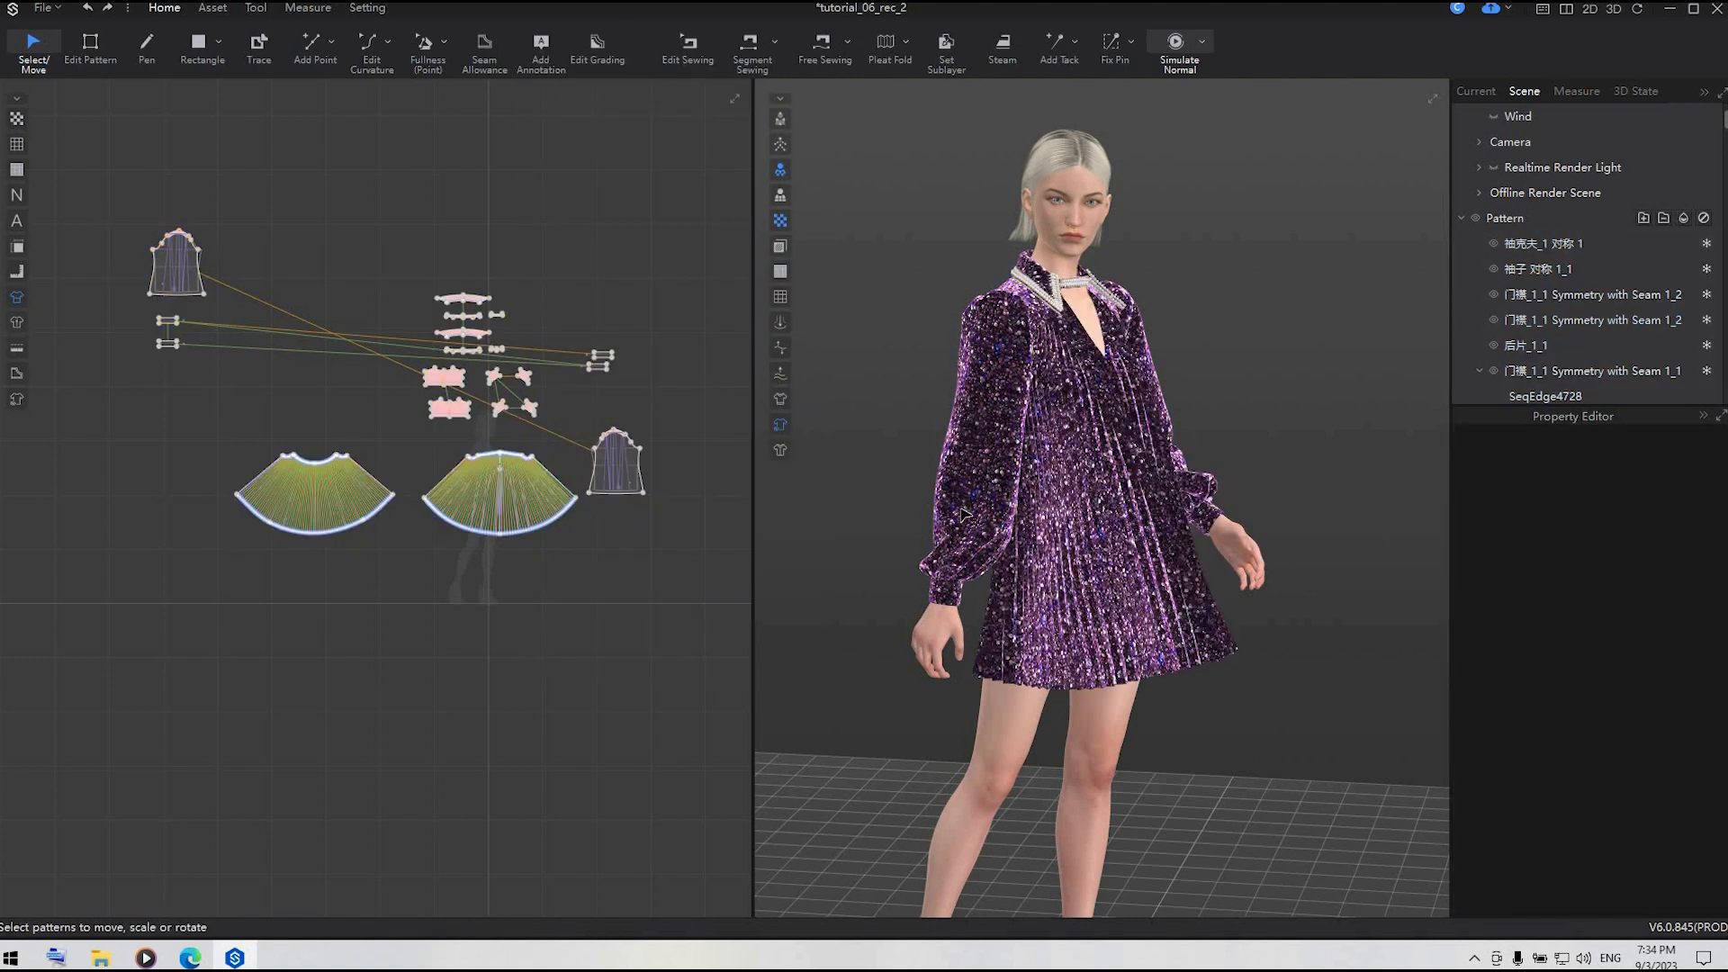
# - Simulate the unfrozen right sleeve and pull its lower part outward above the cuff
pyautogui.press('space')
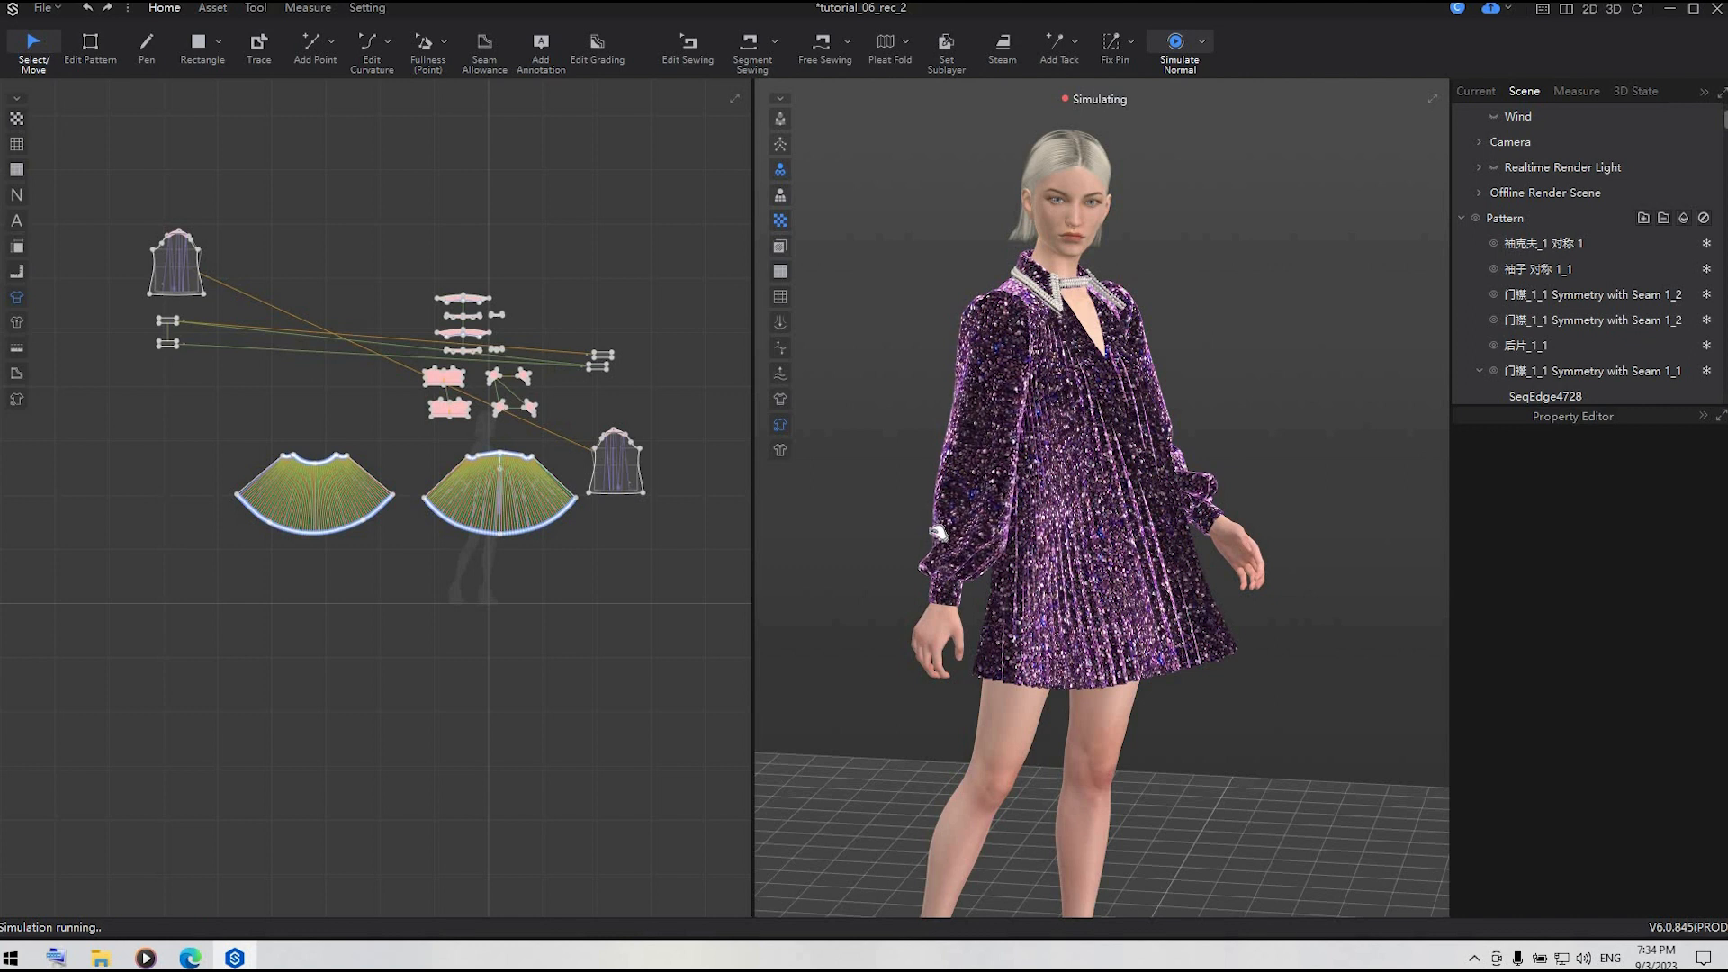
pyautogui.click(947, 539)
pyautogui.moveTo(954, 543)
pyautogui.mouseDown()
pyautogui.moveTo(894, 575)
pyautogui.moveTo(925, 558)
pyautogui.mouseUp()
pyautogui.moveTo(920, 560); pyautogui.dragTo(915, 567)
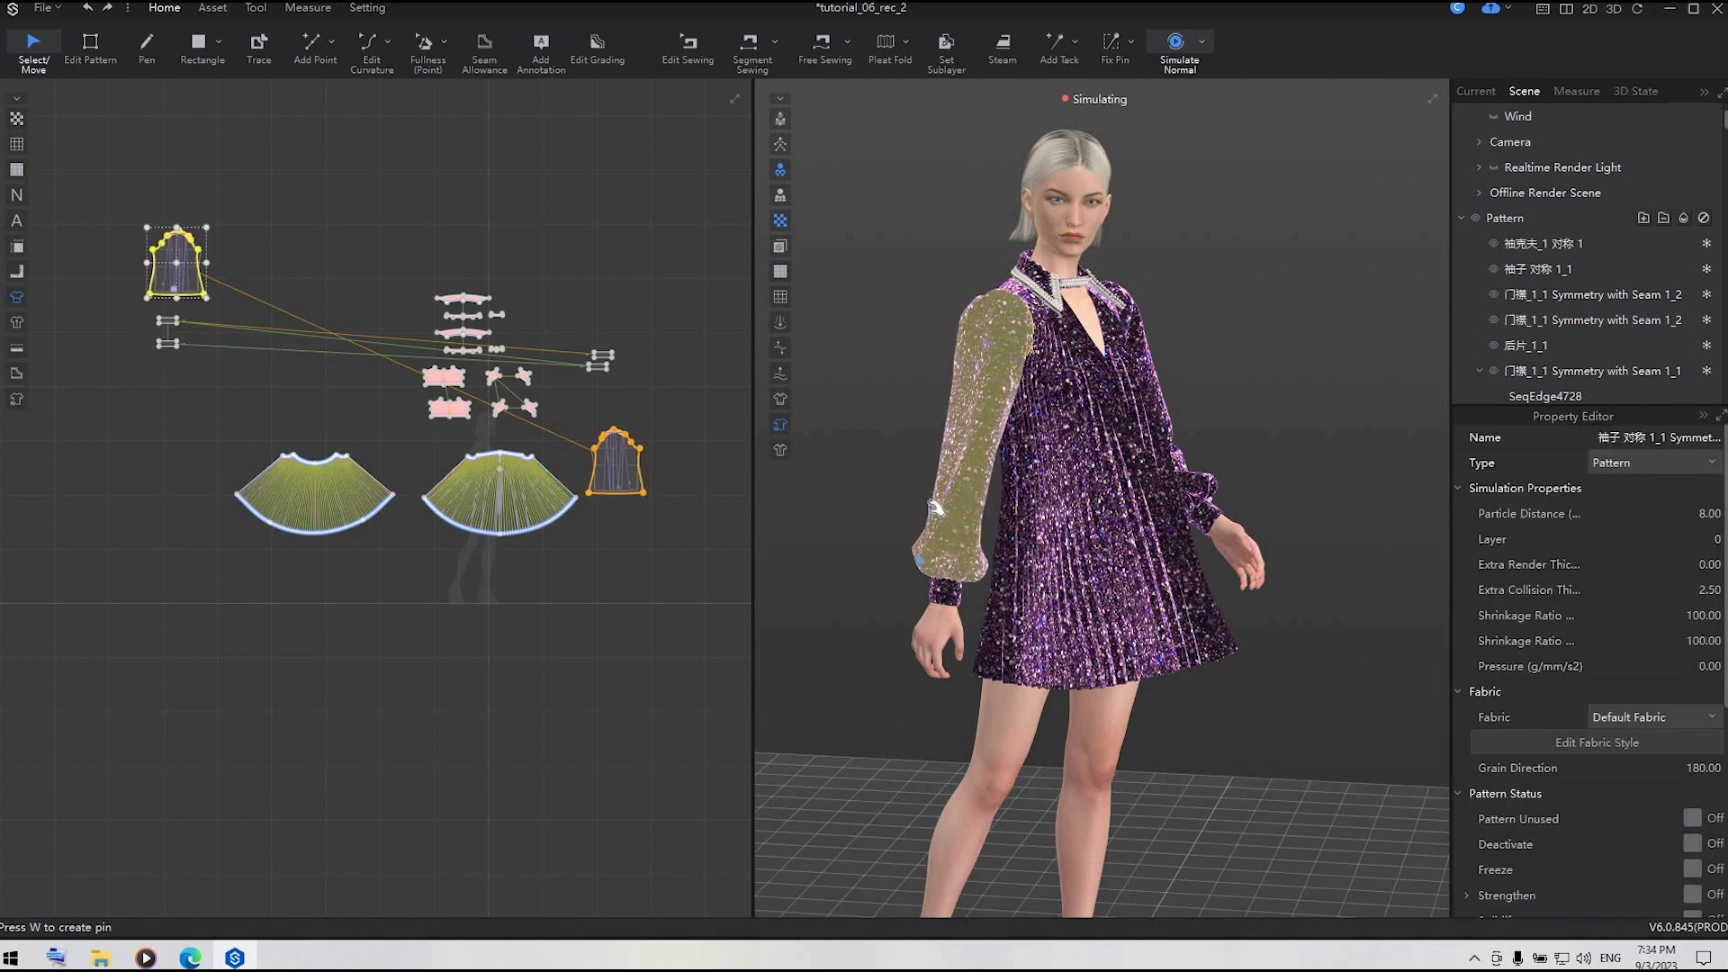
pyautogui.press('space')
pyautogui.click(312, 298)
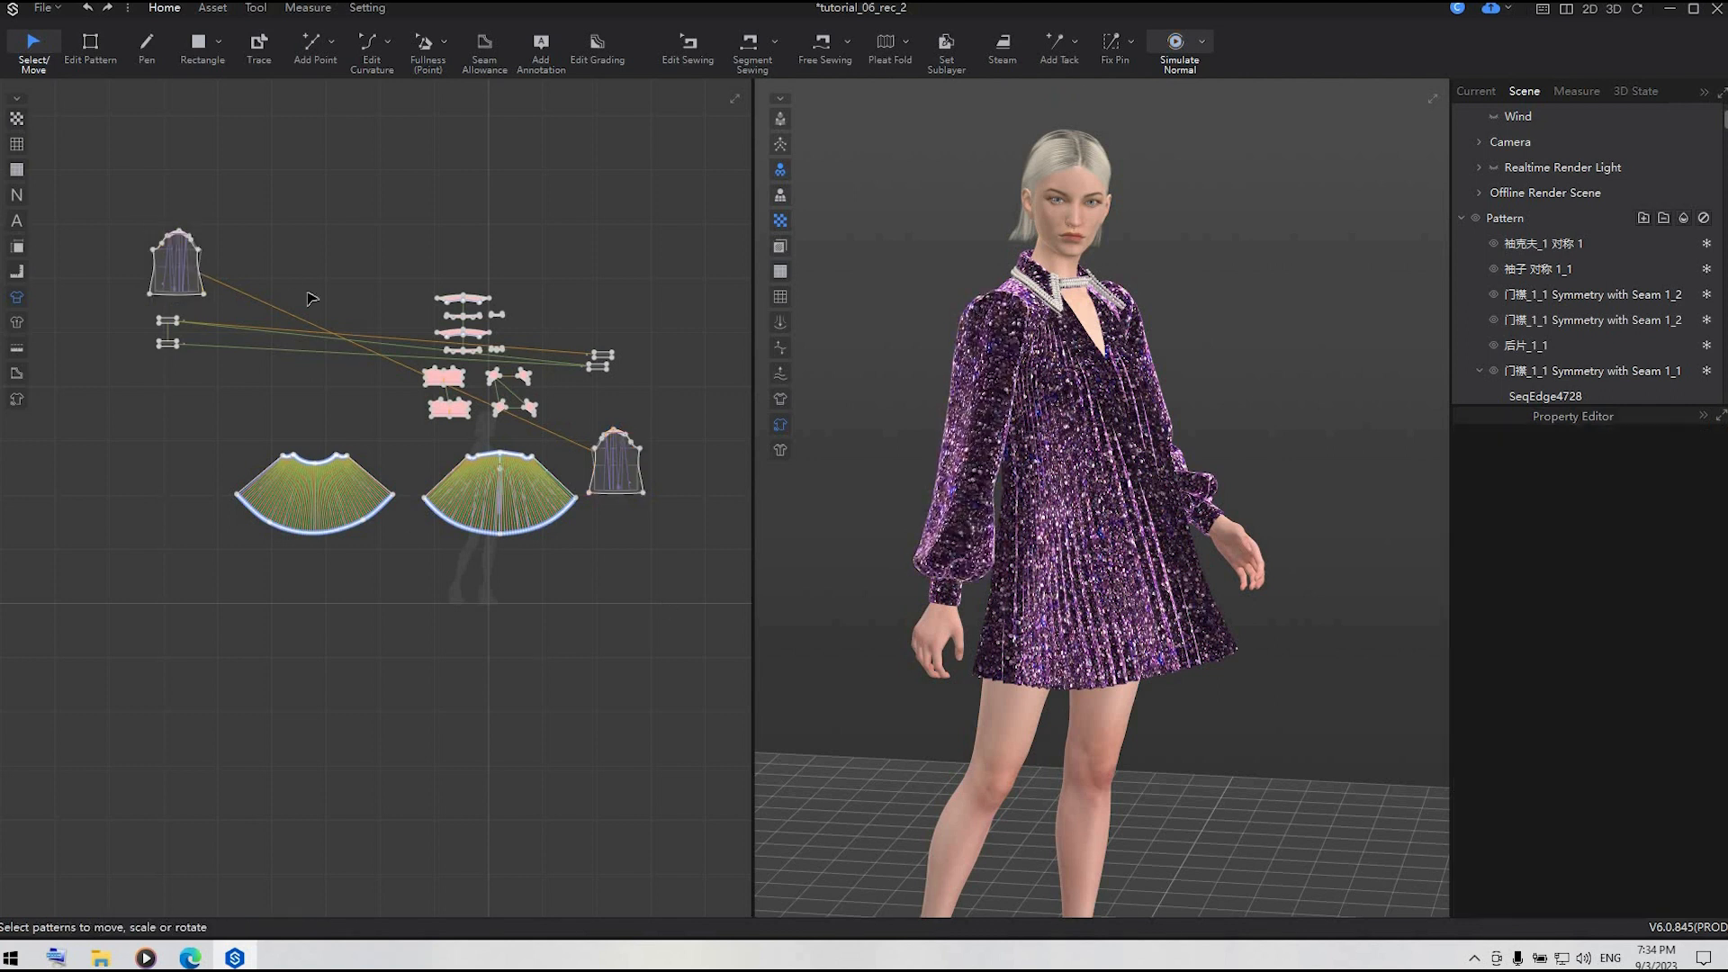
# - Simulate again from the avatar's side and pull the right sleeve into a fuller, puffed drape
pyautogui.click(173, 266)
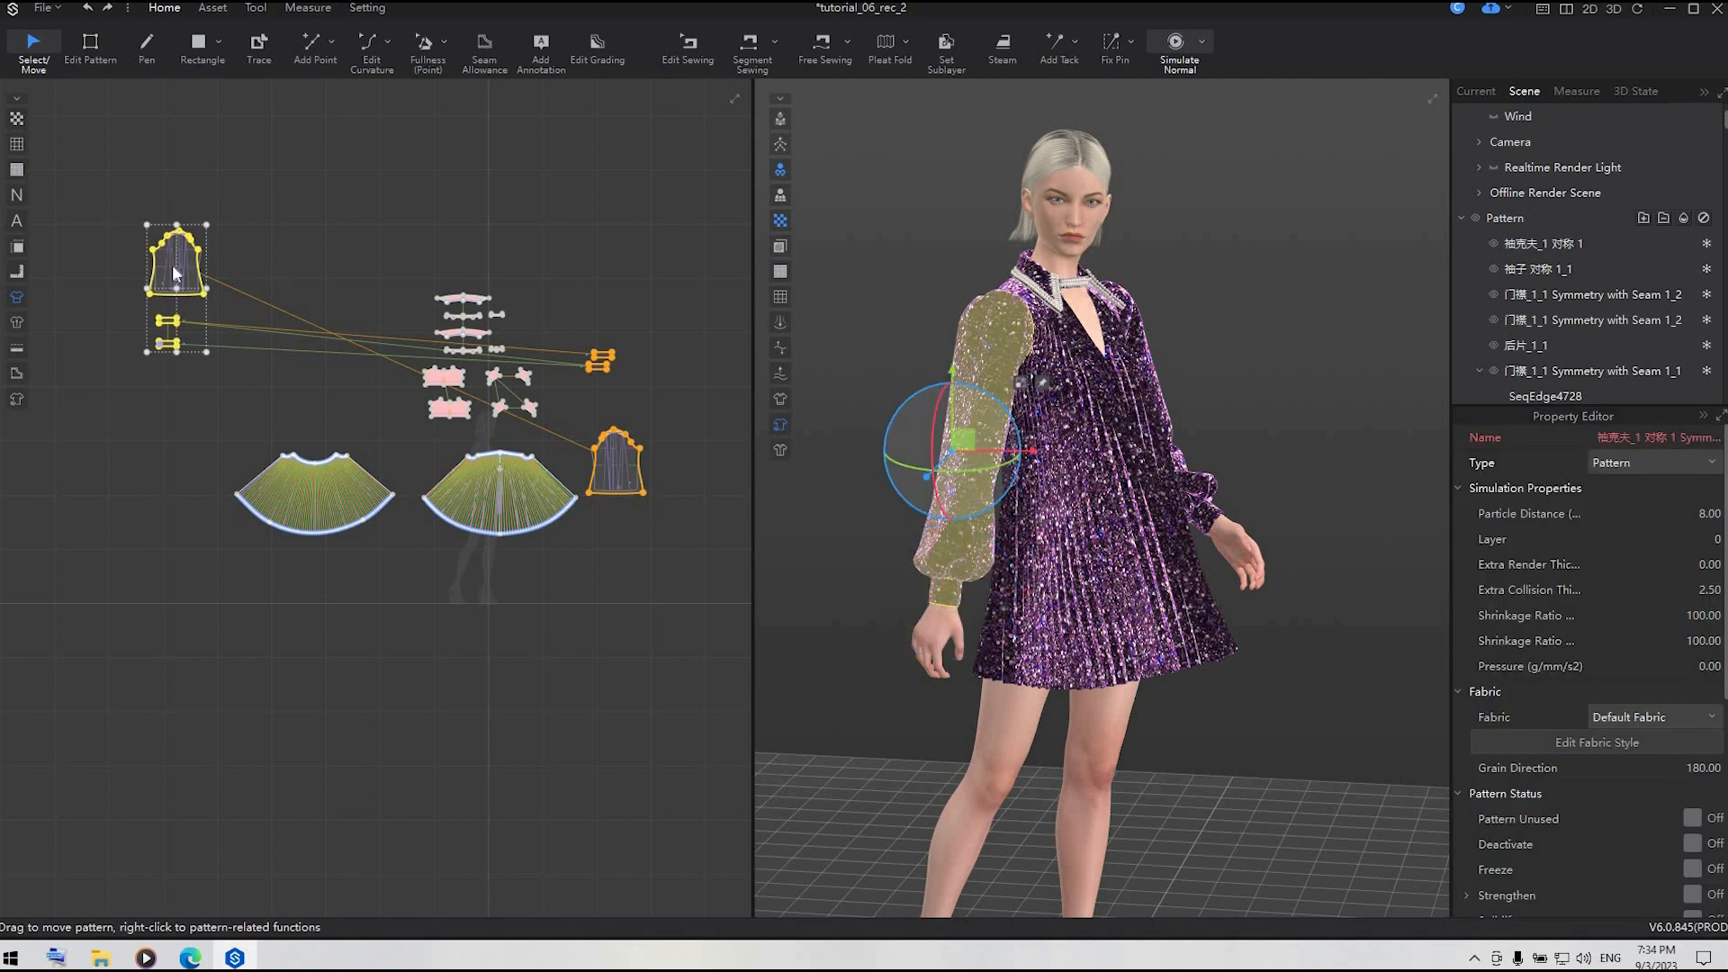
pyautogui.rightClick(176, 272)
pyautogui.click(839, 519)
pyautogui.click(854, 538)
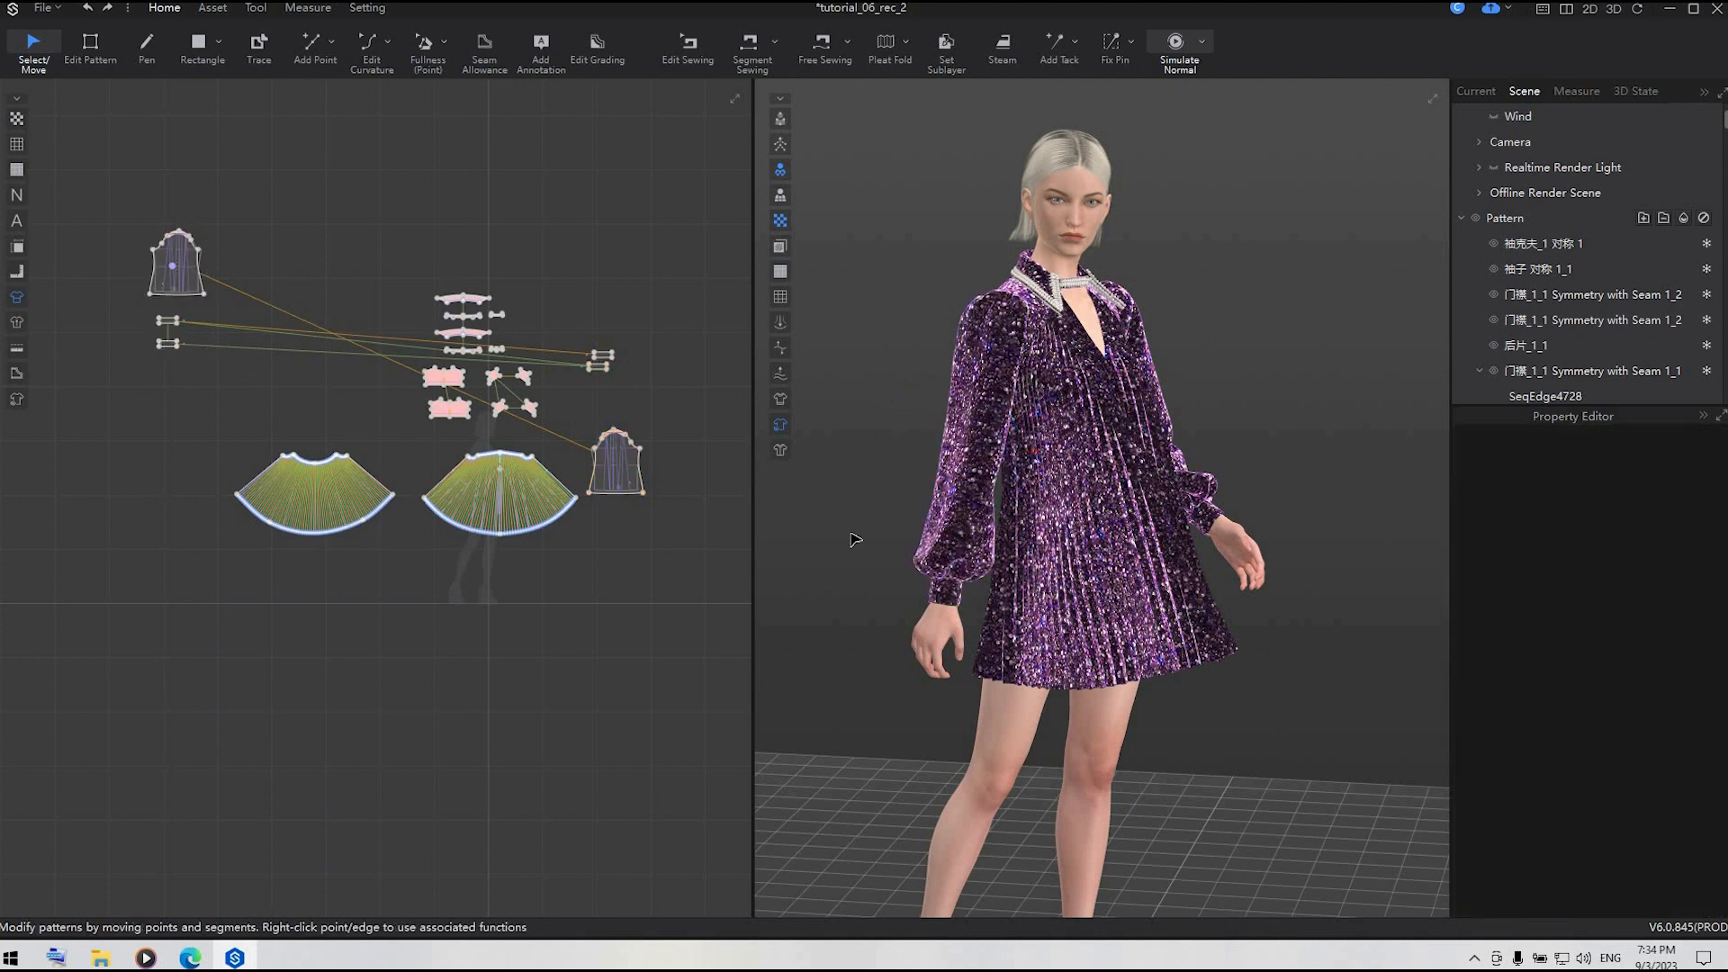
pyautogui.scroll(3, 922, 537)
pyautogui.moveTo(926, 537); pyautogui.dragTo(1014, 532, button='right')
pyautogui.press('space')
pyautogui.moveTo(1015, 532); pyautogui.dragTo(967, 477)
pyautogui.press('space')
pyautogui.click(1236, 365)
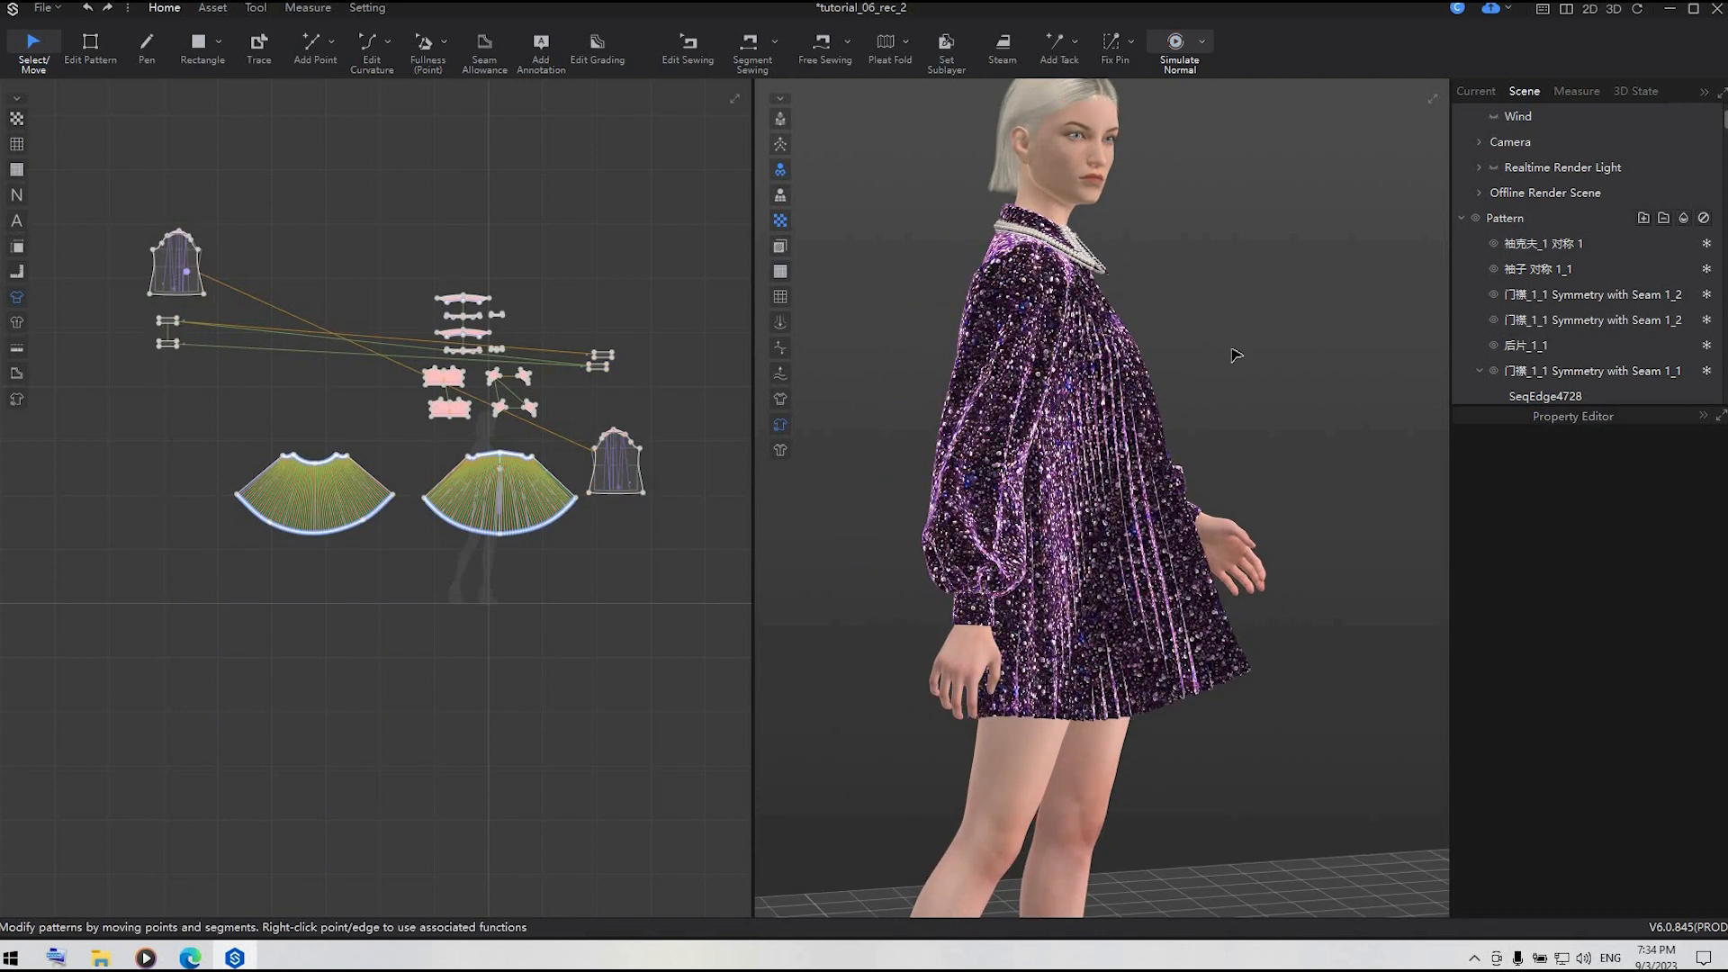
# - Select every dress pattern, unfreeze the selection, and freeze the whole garment together
pyautogui.scroll(-2, 1237, 364)
pyautogui.scroll(-2, 1237, 365)
pyautogui.moveTo(1237, 365); pyautogui.dragTo(740, 349, button='right')
pyautogui.moveTo(1011, 373); pyautogui.dragTo(1238, 345, button='right')
pyautogui.moveTo(794, 697); pyautogui.dragTo(437, 477)
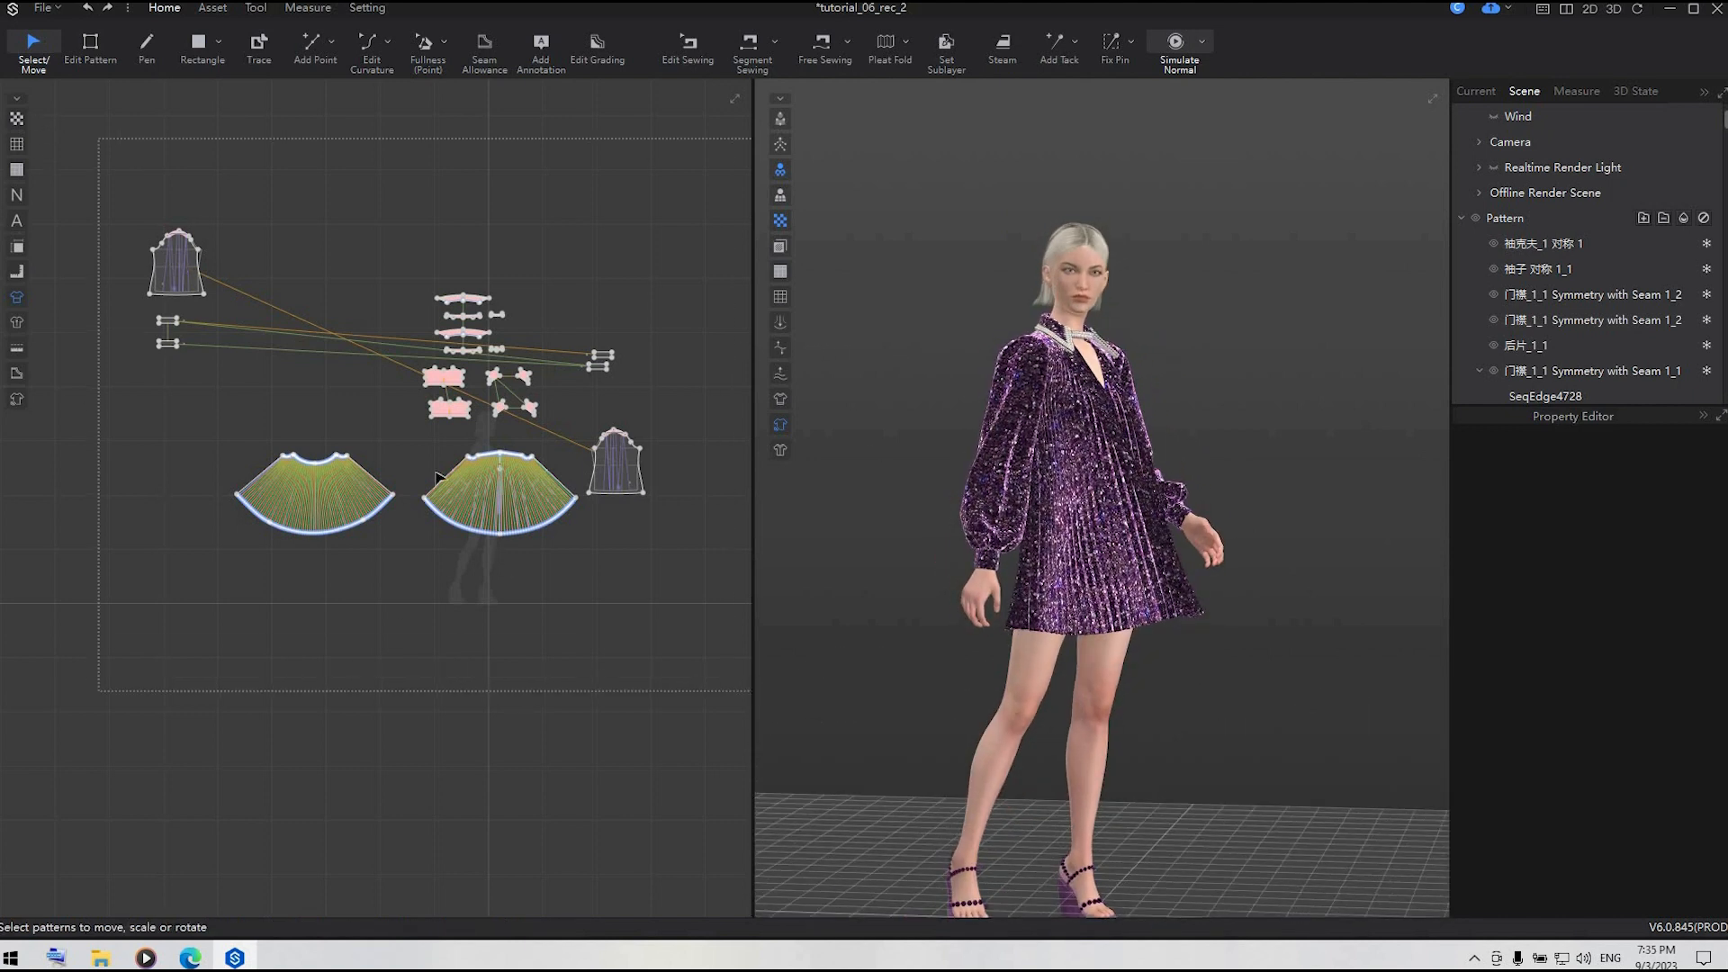
pyautogui.rightClick(487, 503)
pyautogui.click(559, 249)
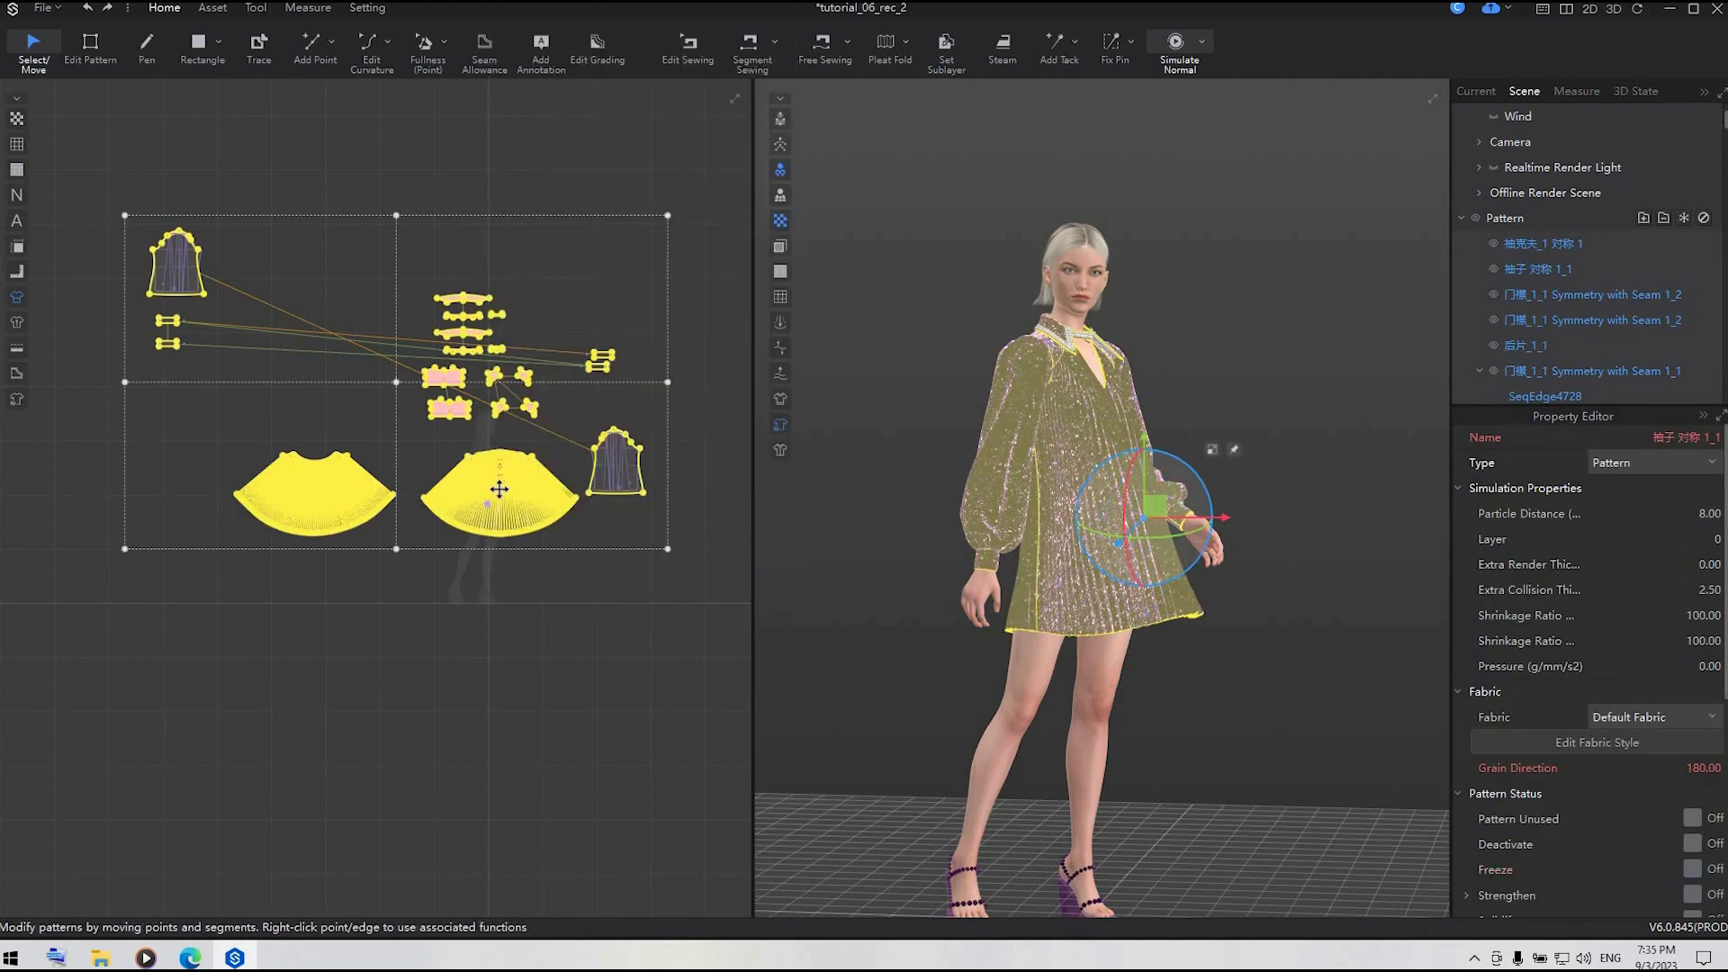
pyautogui.rightClick(499, 494)
pyautogui.click(540, 295)
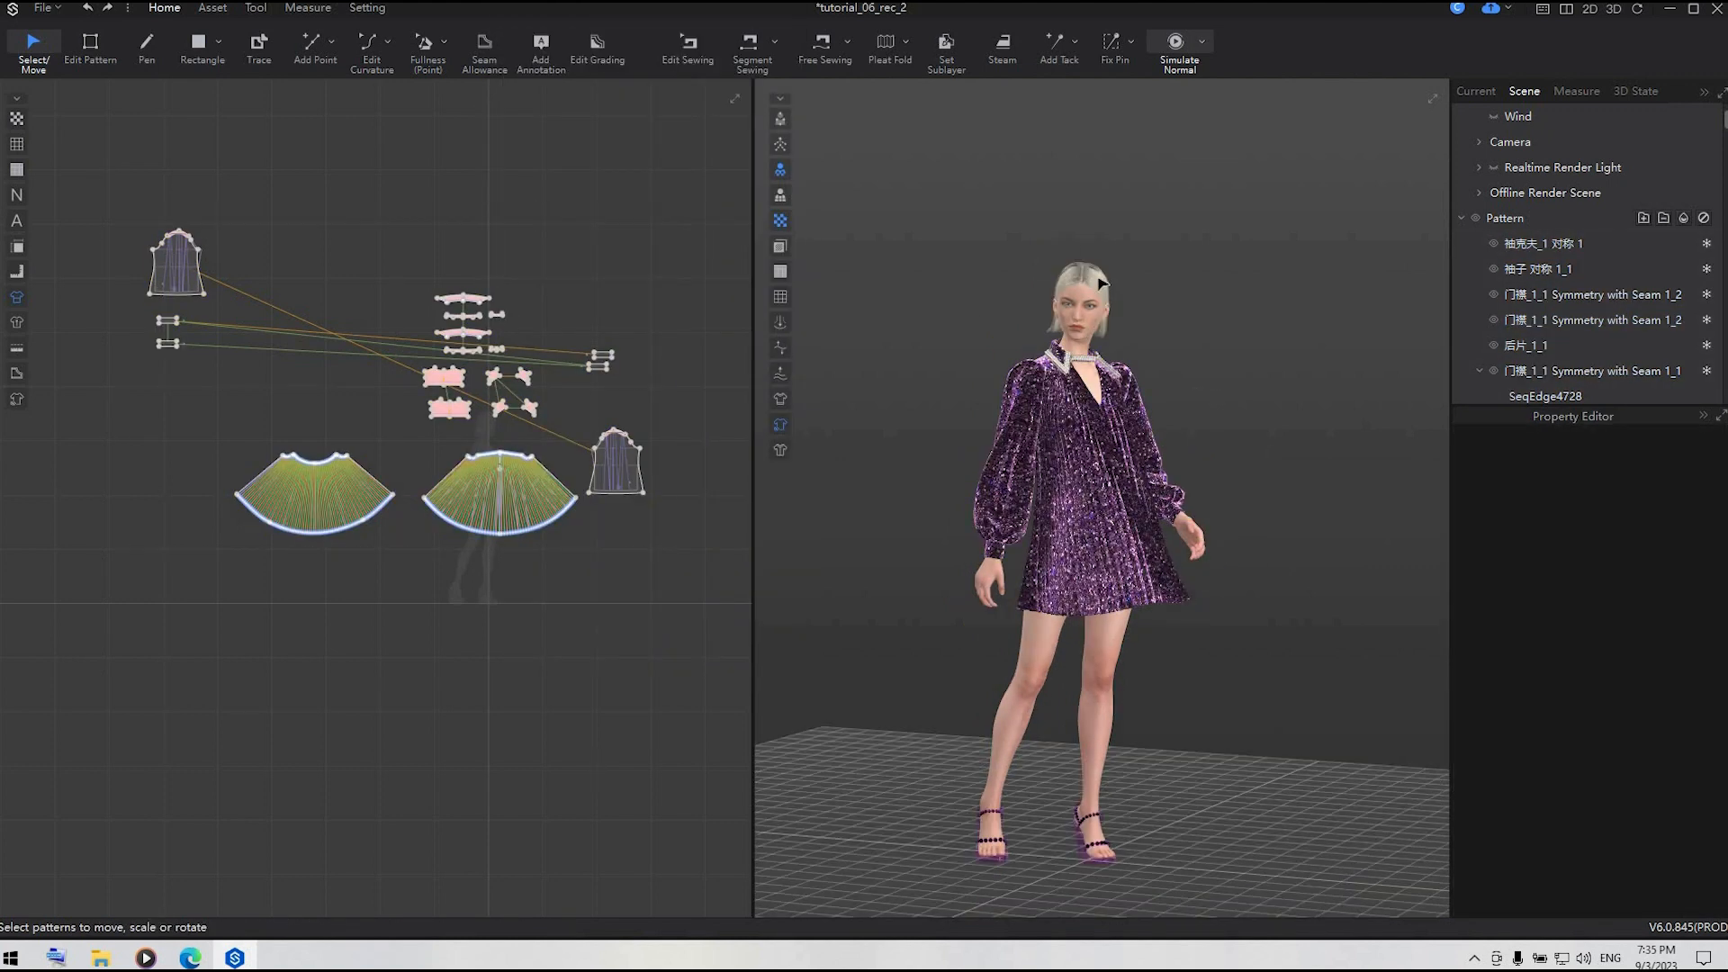
# - Change the avatar's Hair01 colour to Magenta 4 to match the dress
pyautogui.click(1100, 285)
pyautogui.click(1690, 640)
pyautogui.click(810, 630)
pyautogui.click(714, 756)
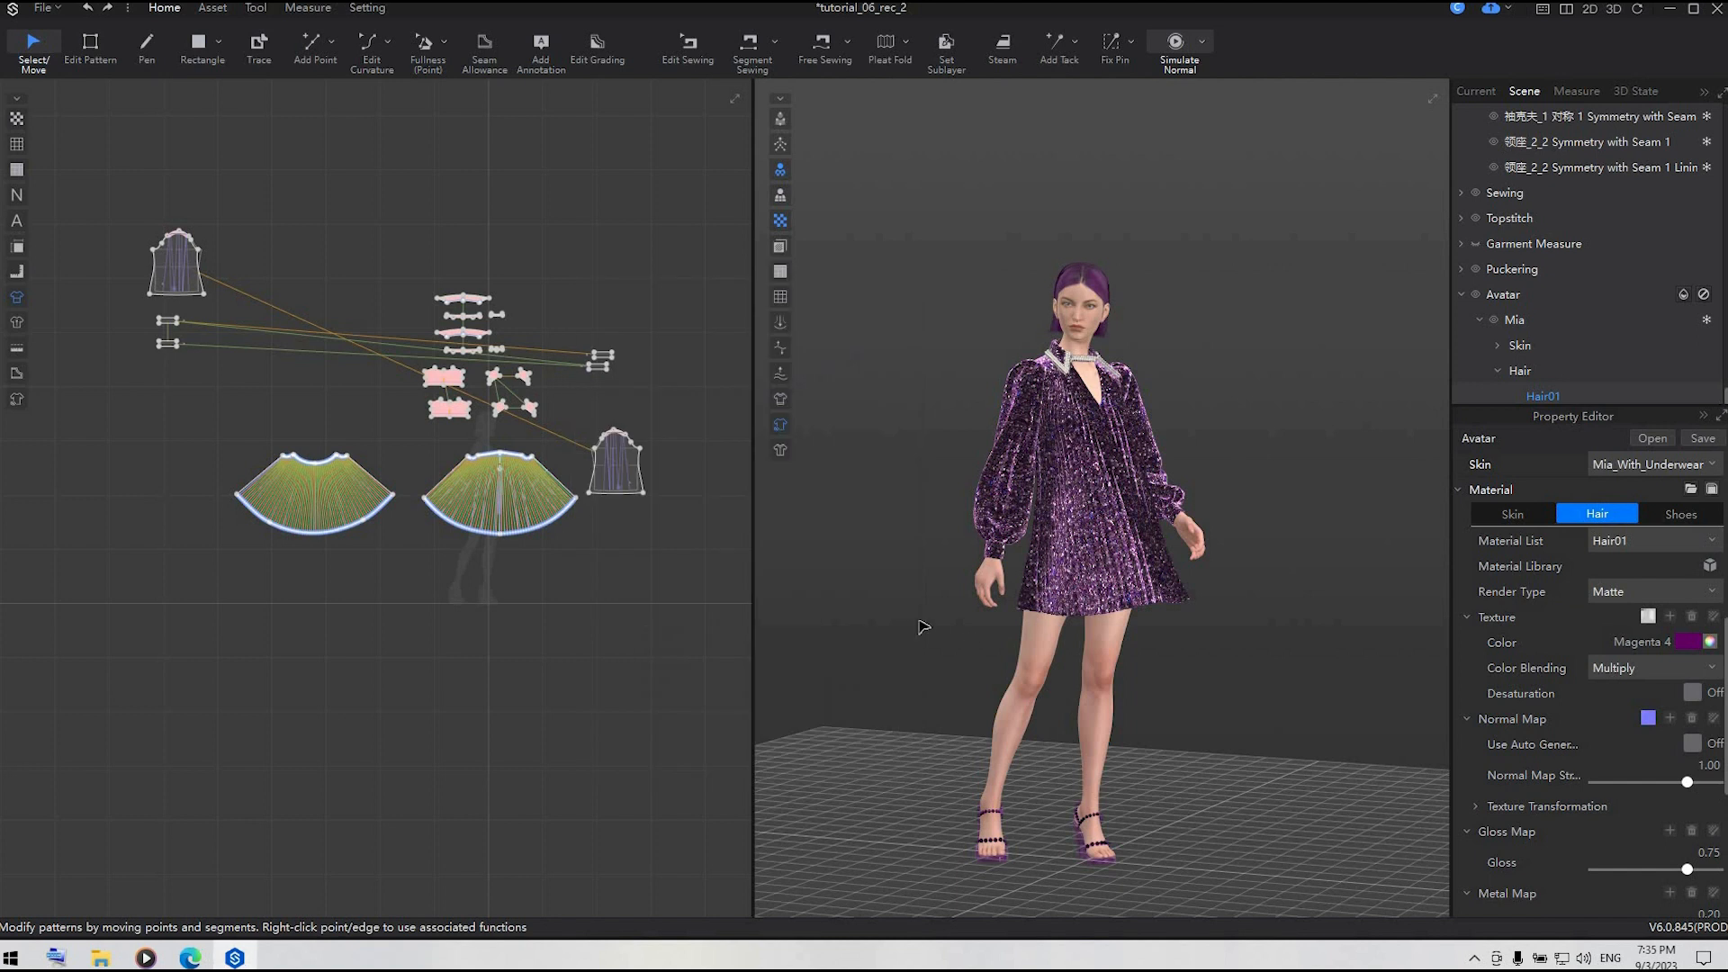
pyautogui.click(1130, 665)
pyautogui.scroll(3, 1158, 688)
pyautogui.moveTo(1200, 694); pyautogui.dragTo(1216, 702, button='right')
pyautogui.scroll(-3, 1179, 733)
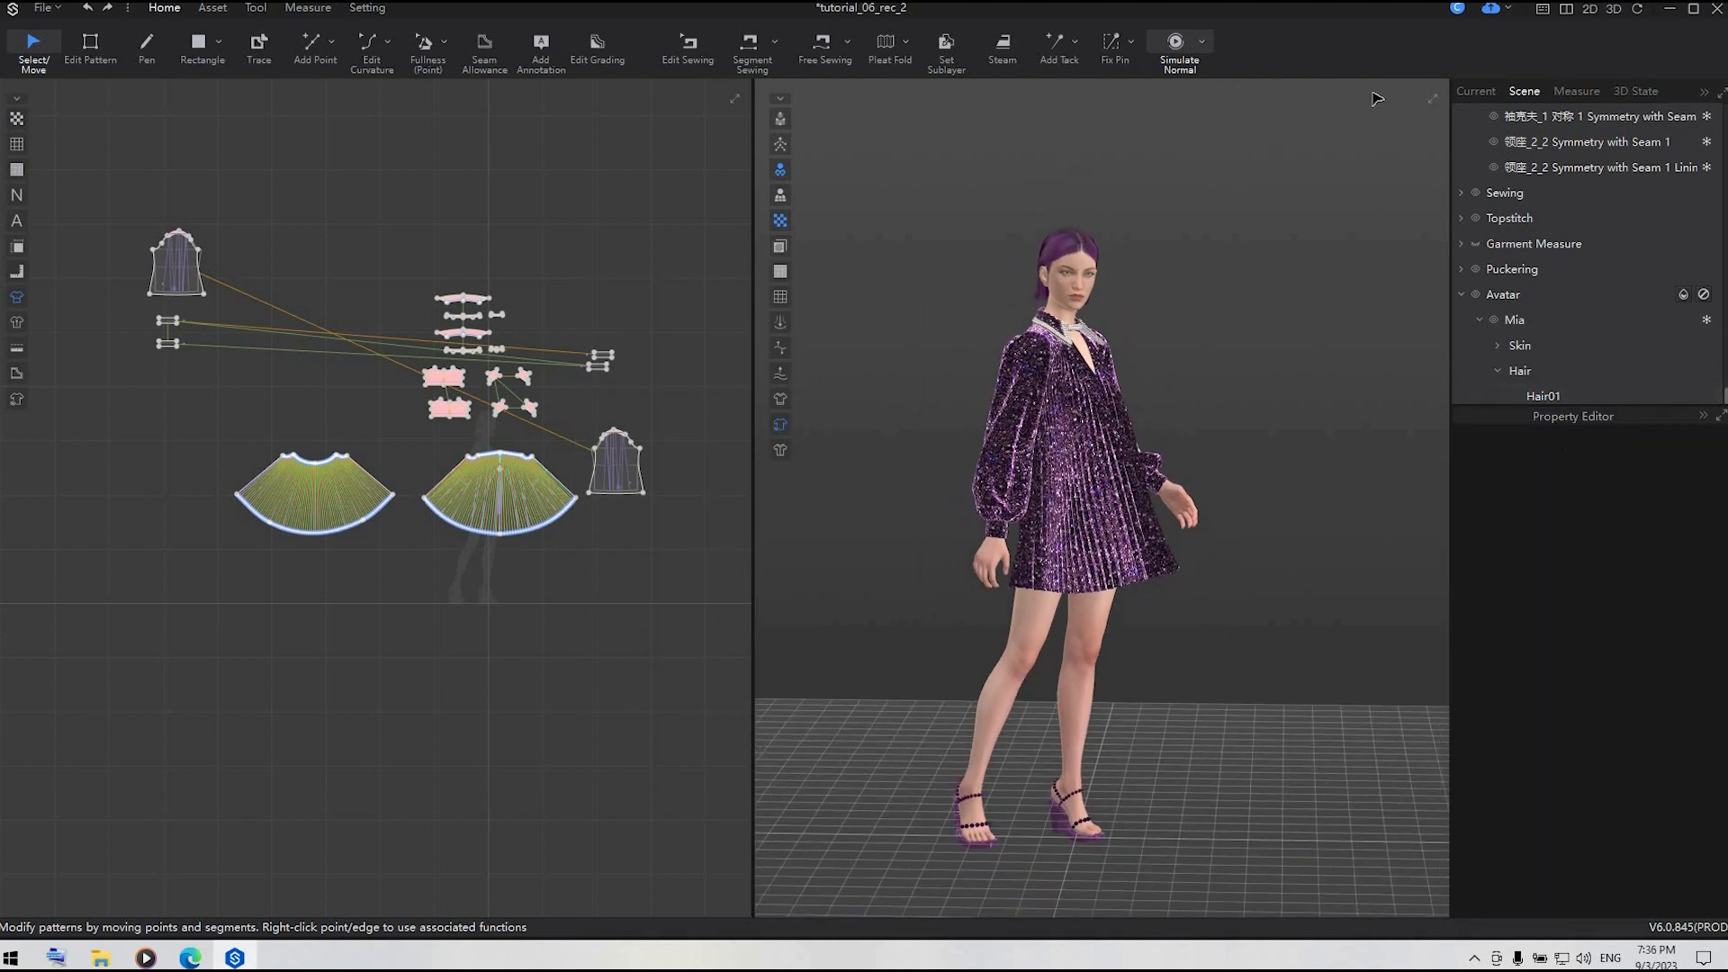
# - Load the Stage_Drama scene from the Resource Library with its prop and offline render light, and frame the avatar
pyautogui.click(1476, 91)
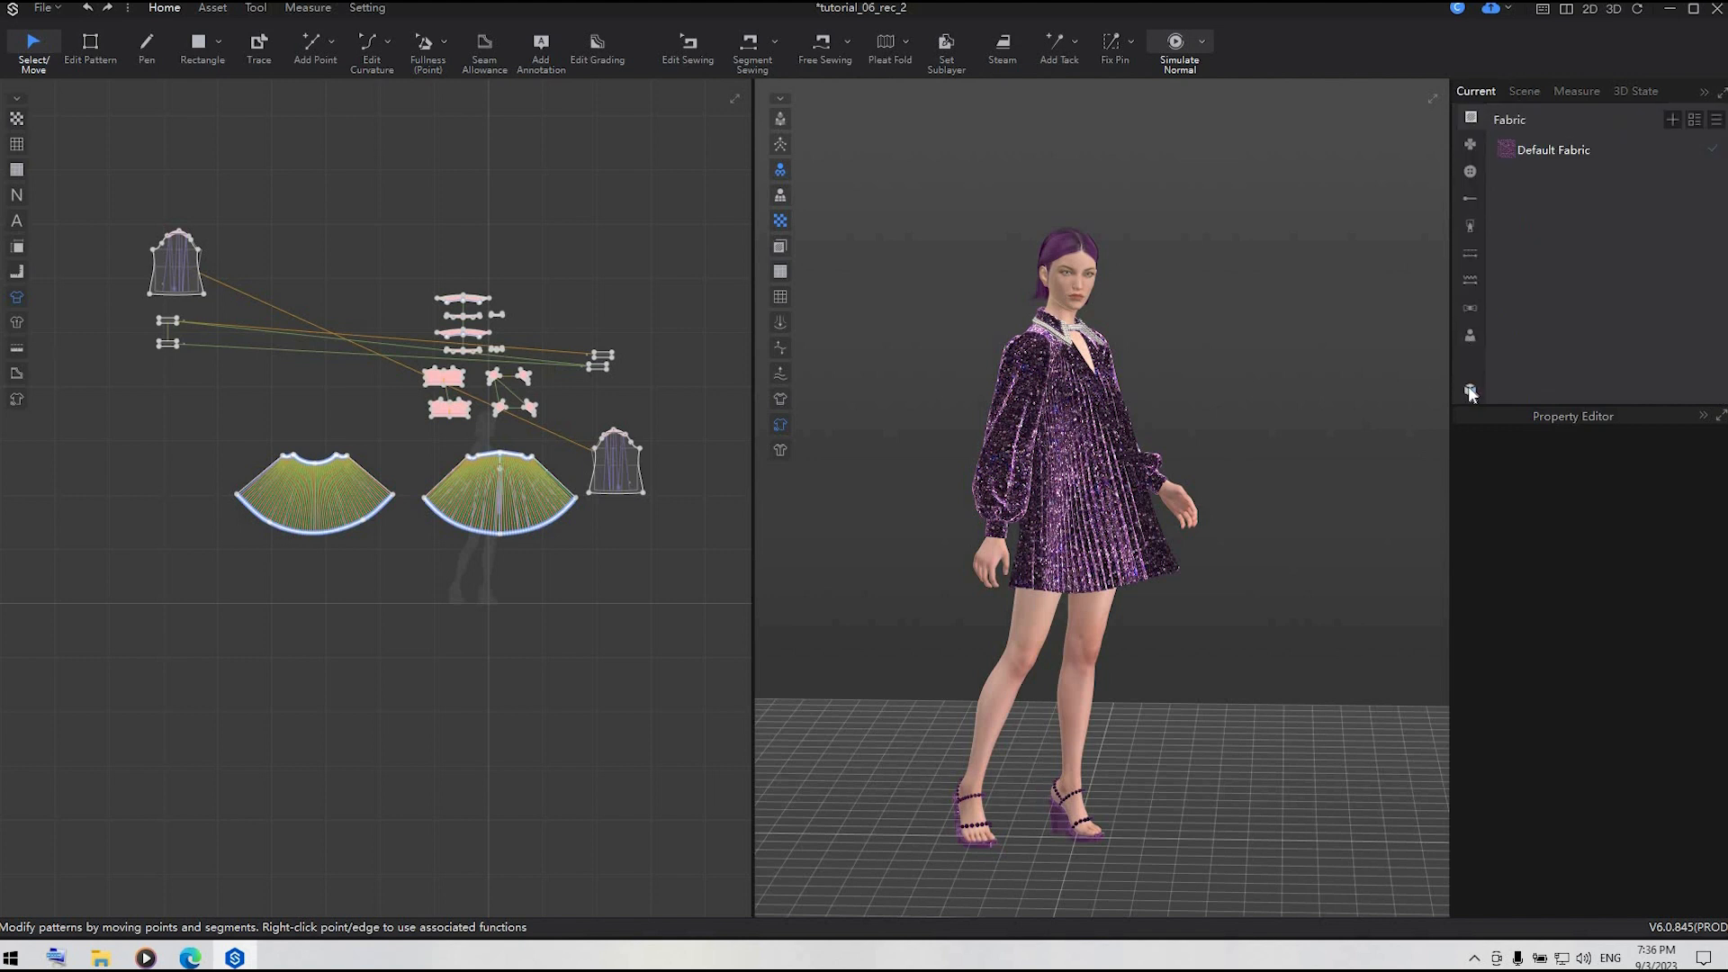
pyautogui.click(1470, 391)
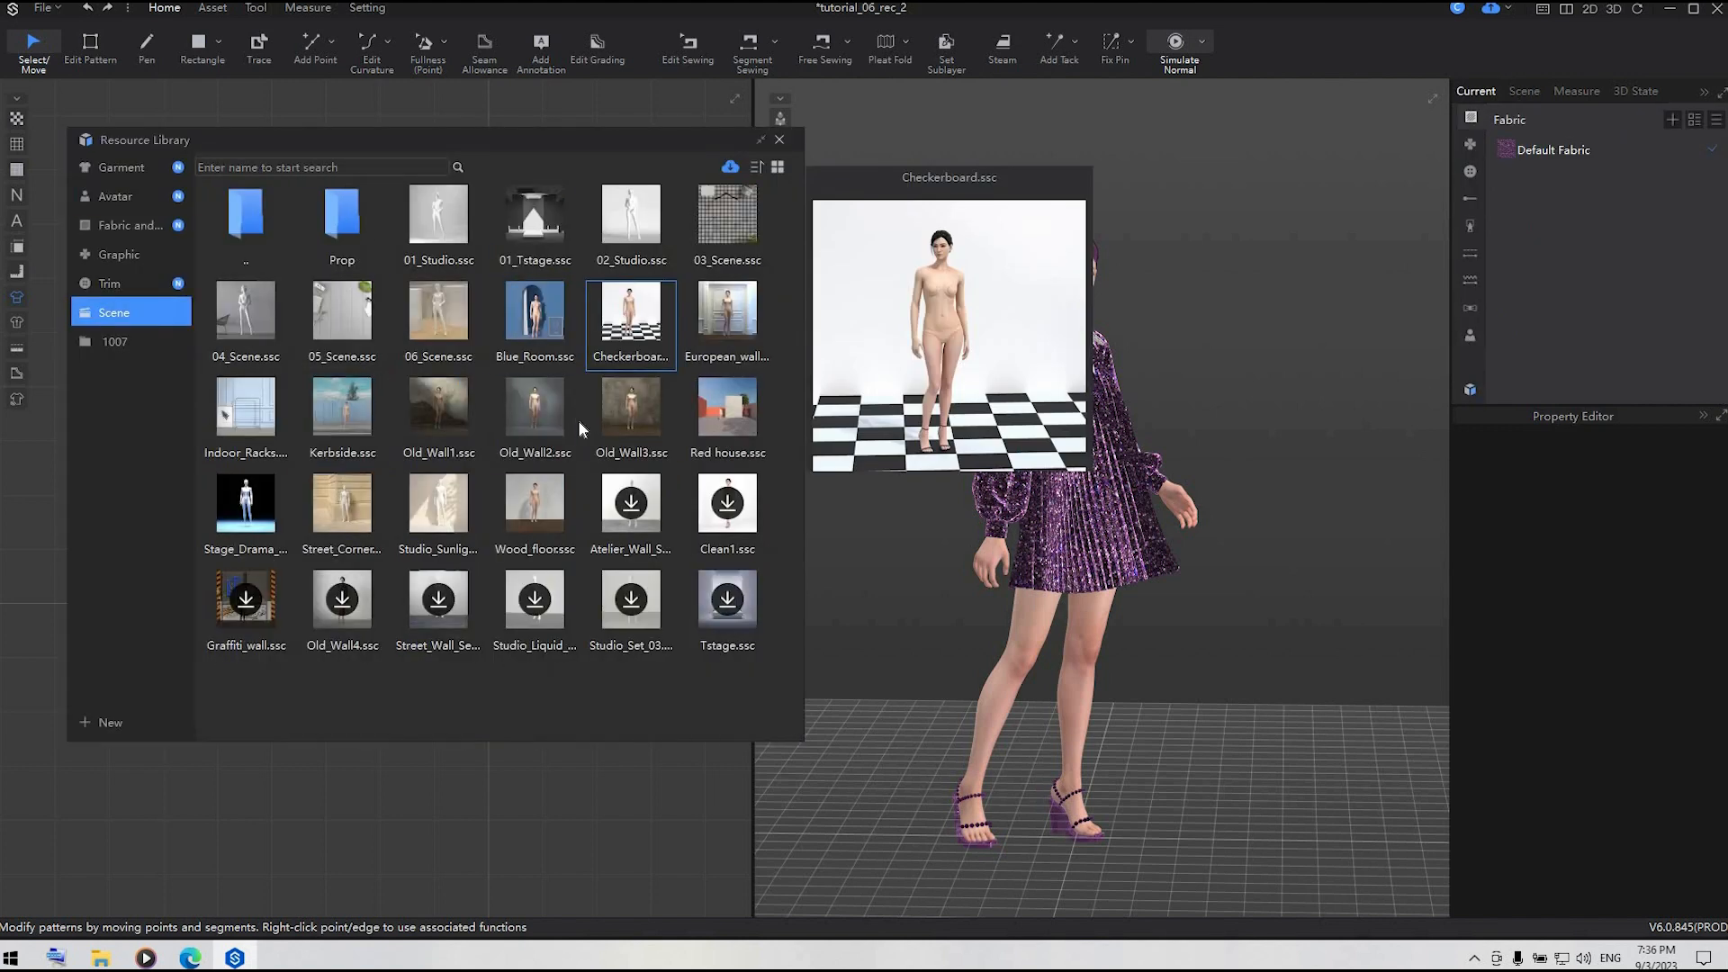
pyautogui.doubleClick(266, 509)
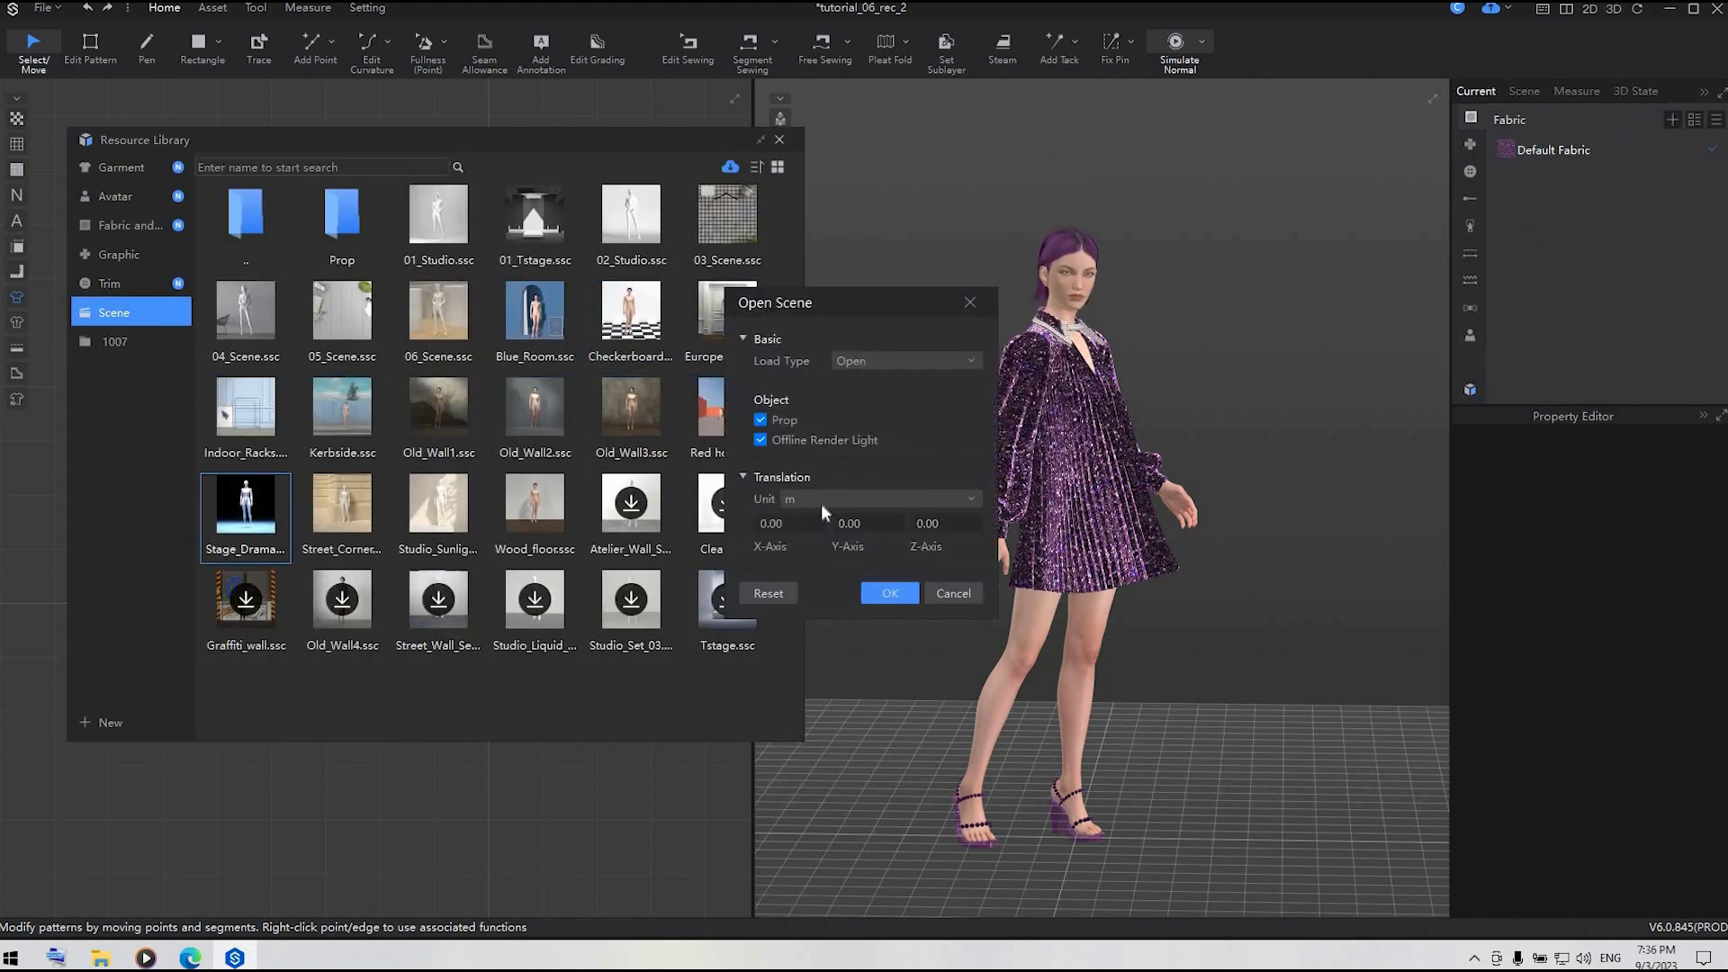
pyautogui.press('Return')
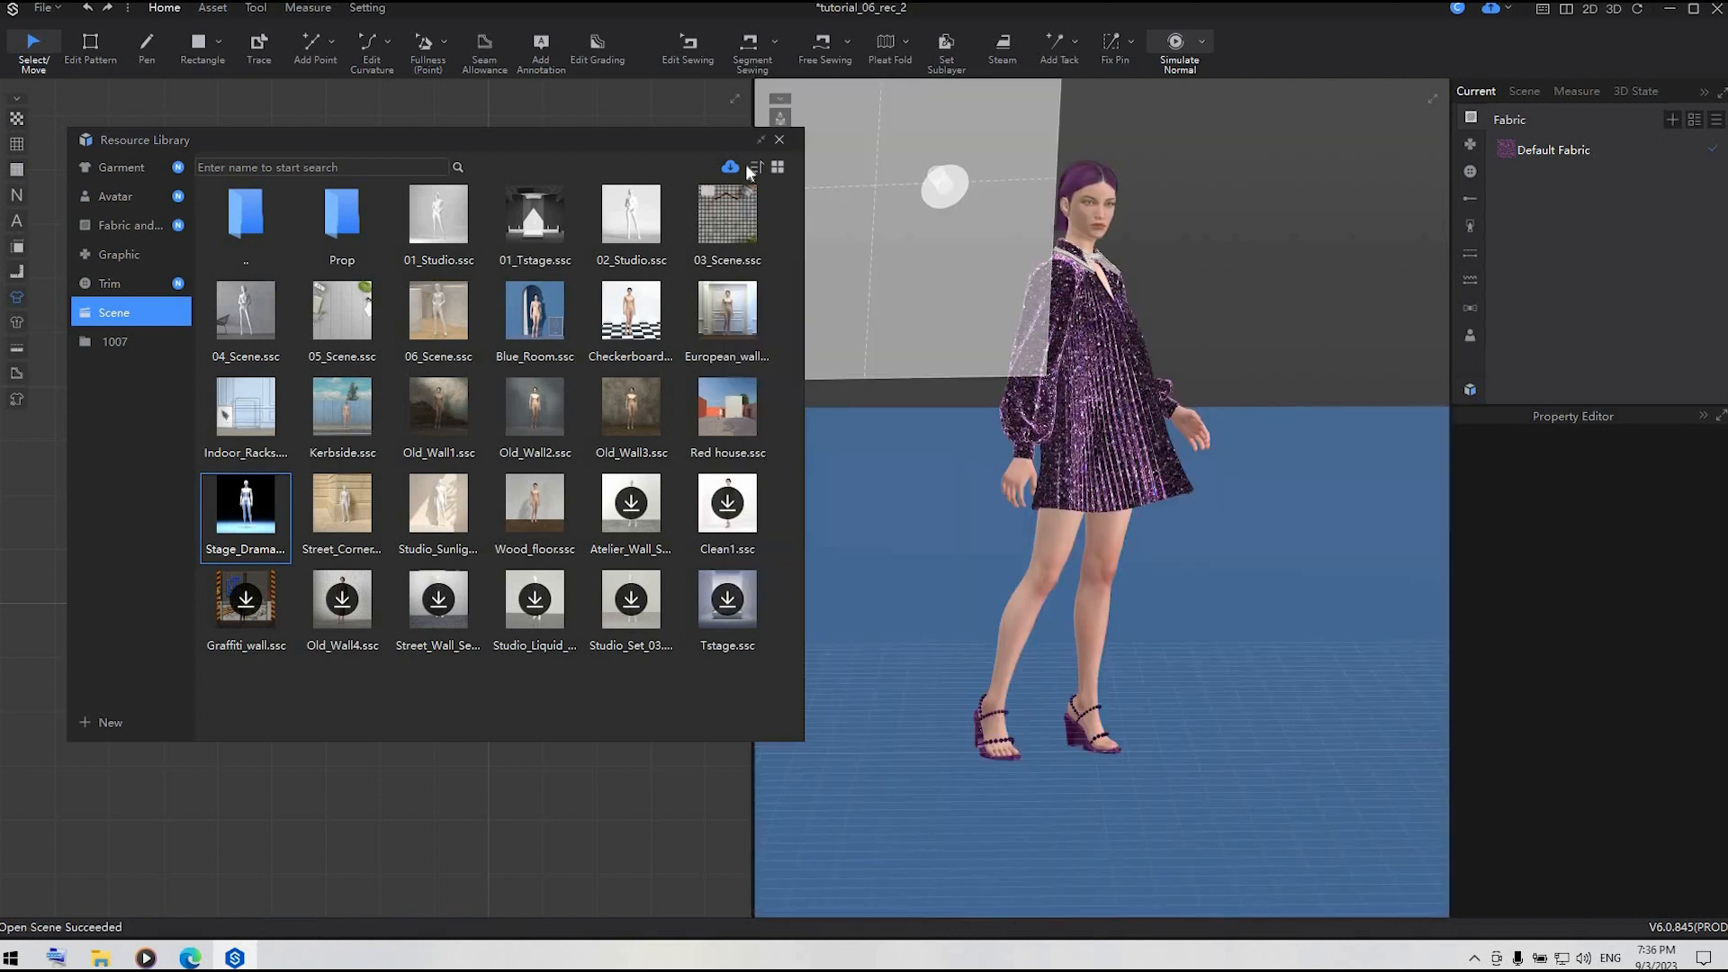
pyautogui.scroll(1, 1315, 606)
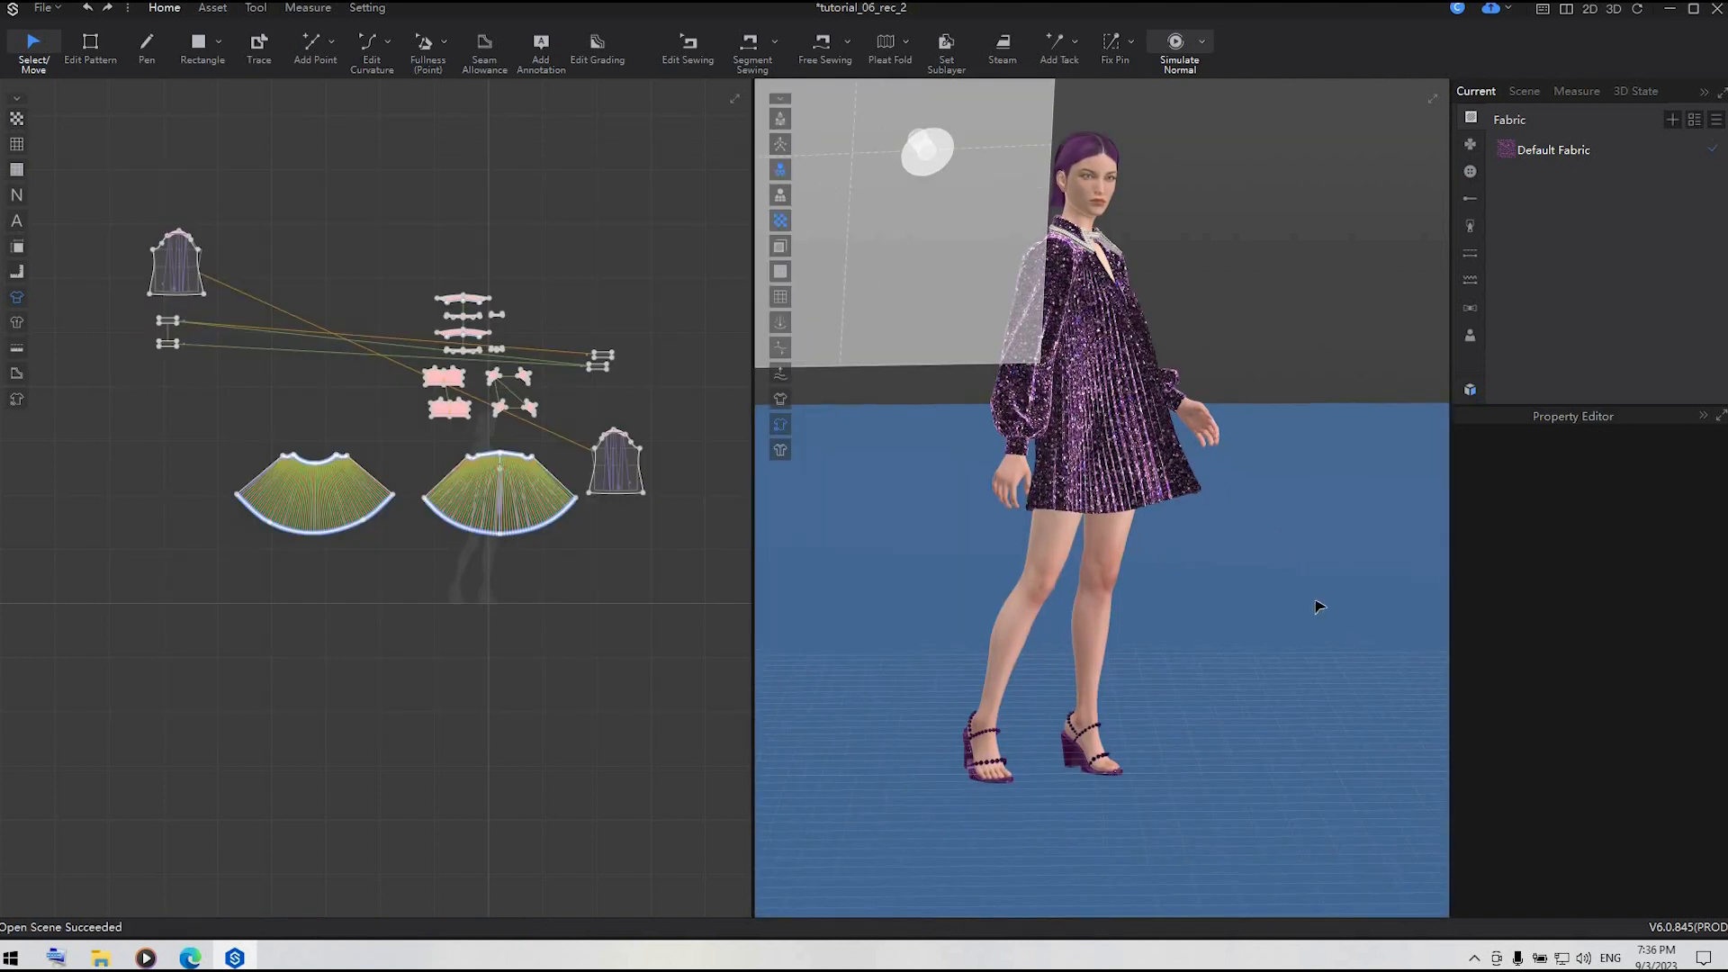
pyautogui.moveTo(1316, 605); pyautogui.dragTo(1371, 679, button='middle')
# - Open the Offline Render view and set the custom image size to 1080 px wide and 1350 px high
pyautogui.click(256, 8)
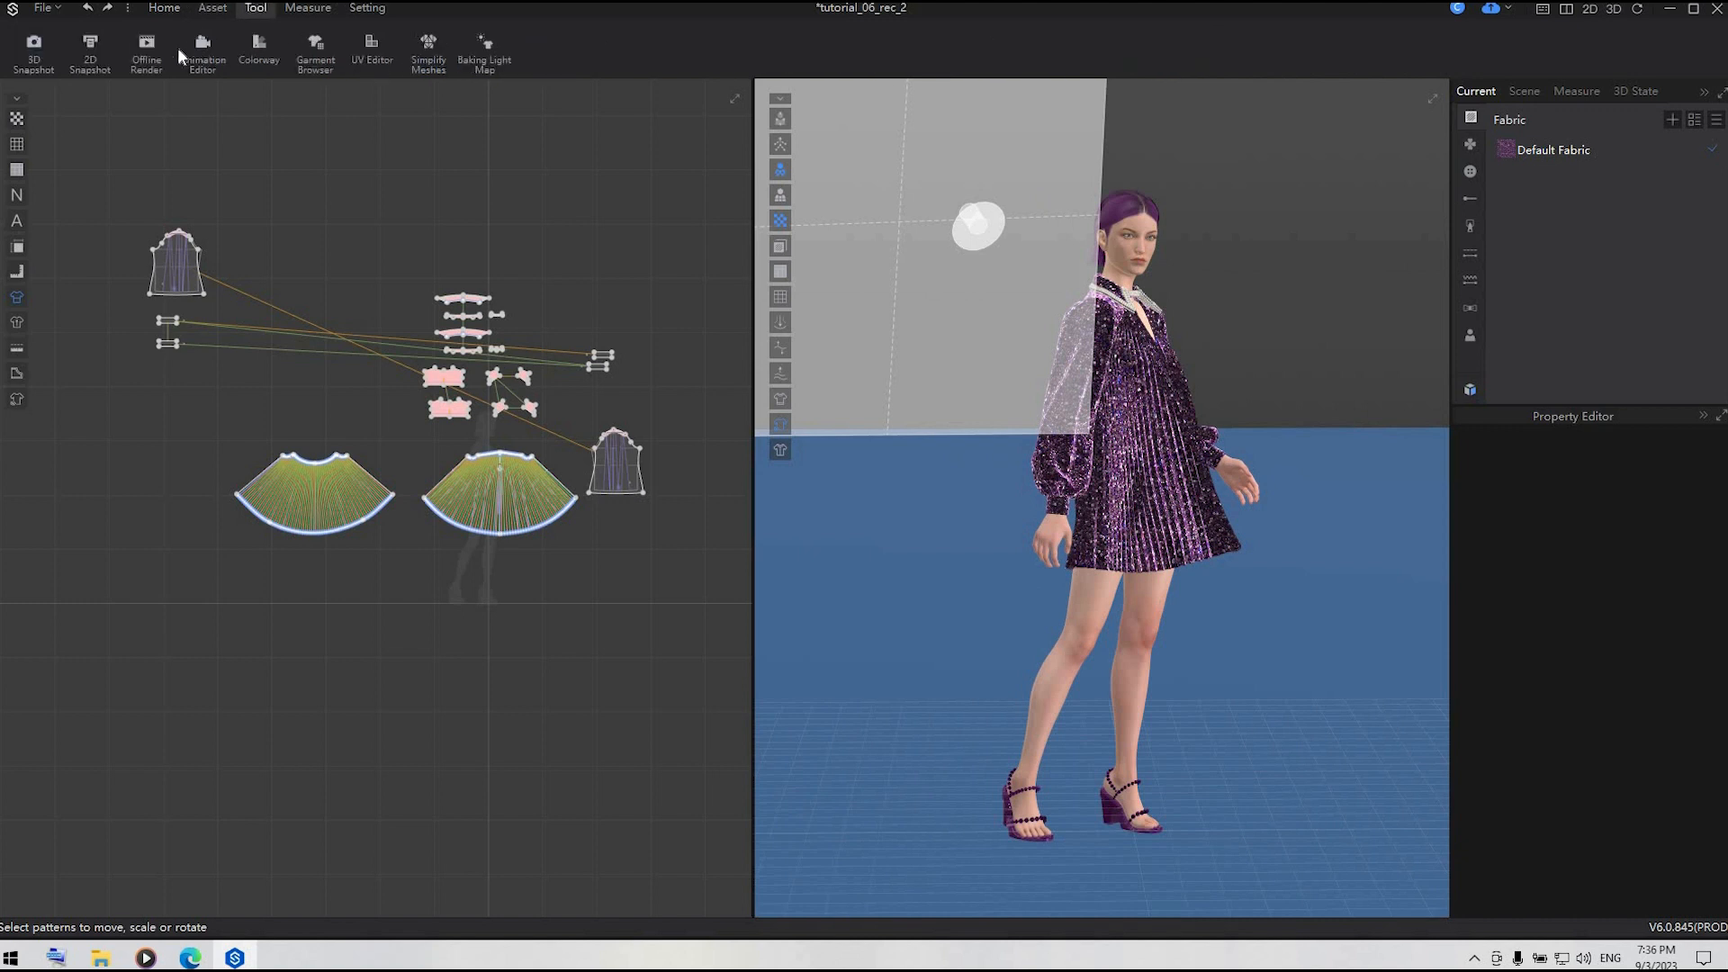
pyautogui.click(145, 50)
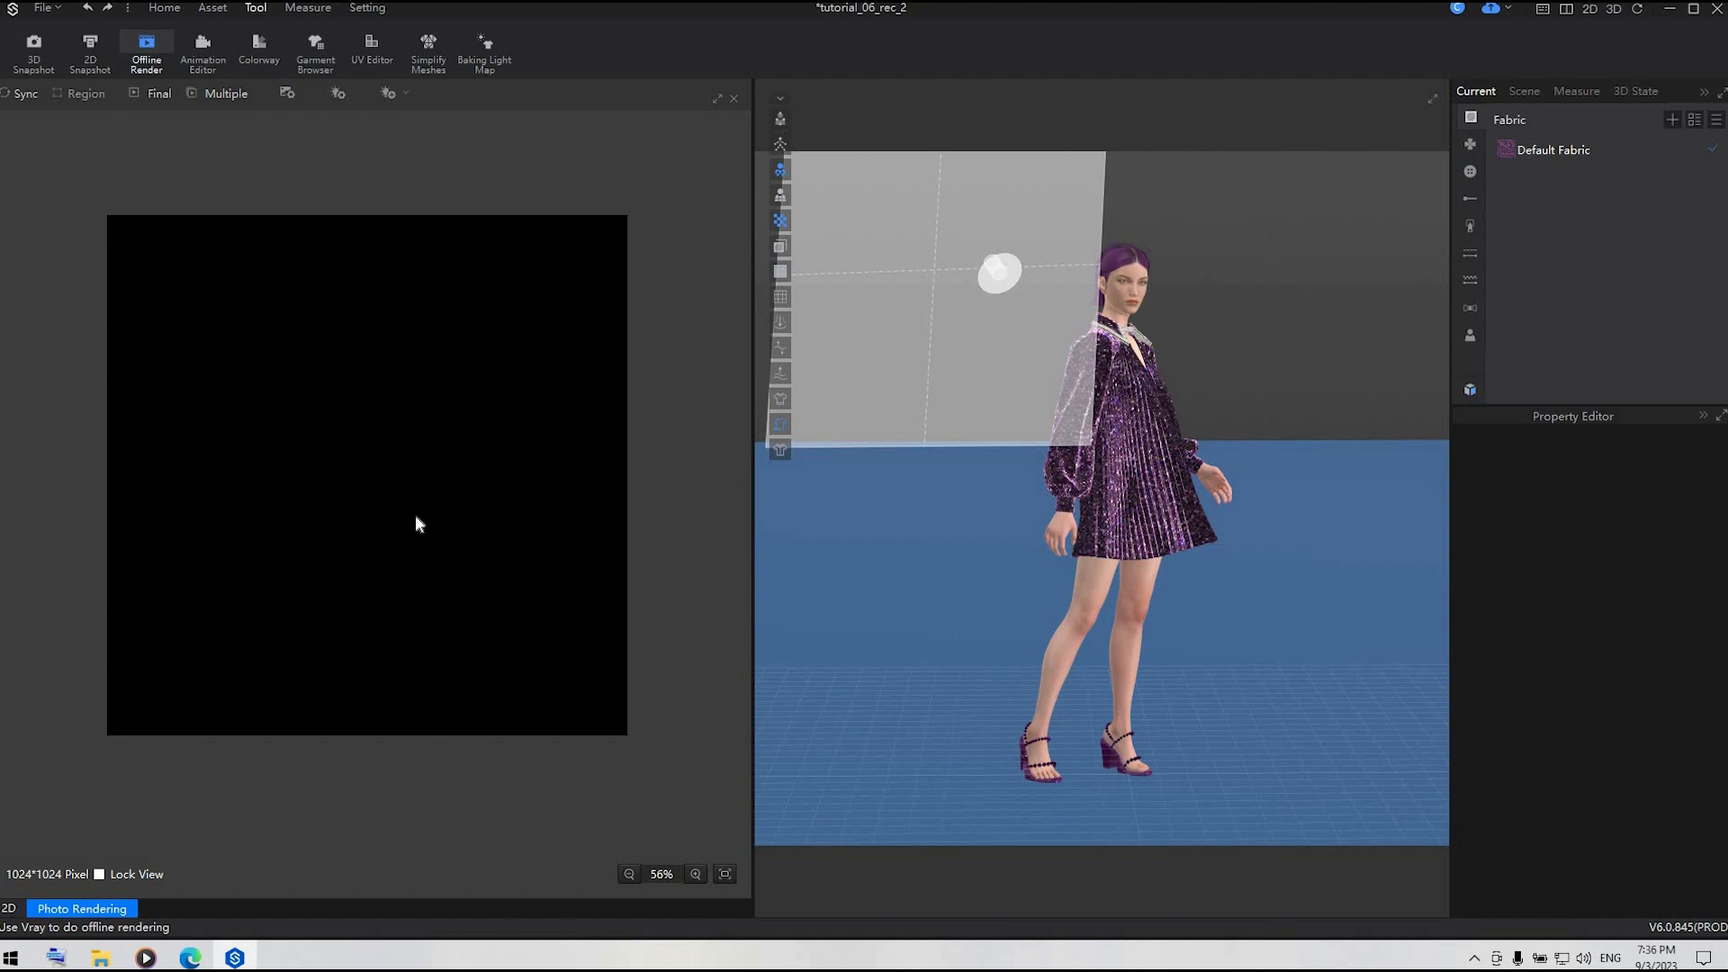
pyautogui.click(287, 93)
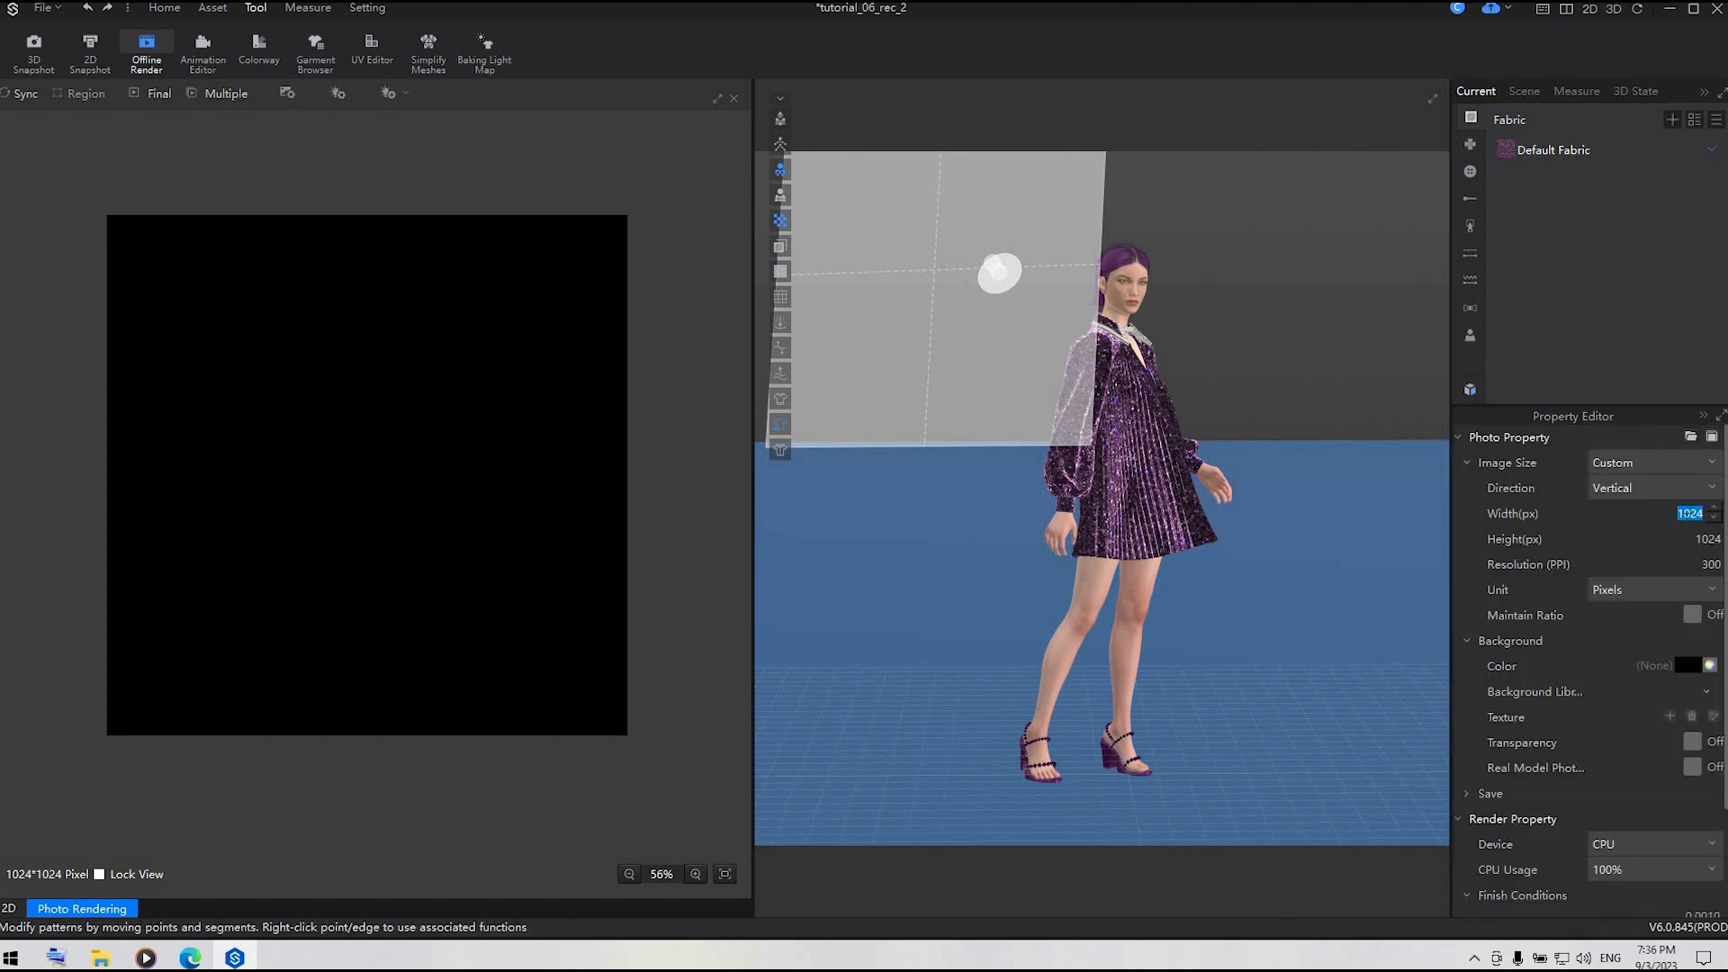
pyautogui.press('Tab')
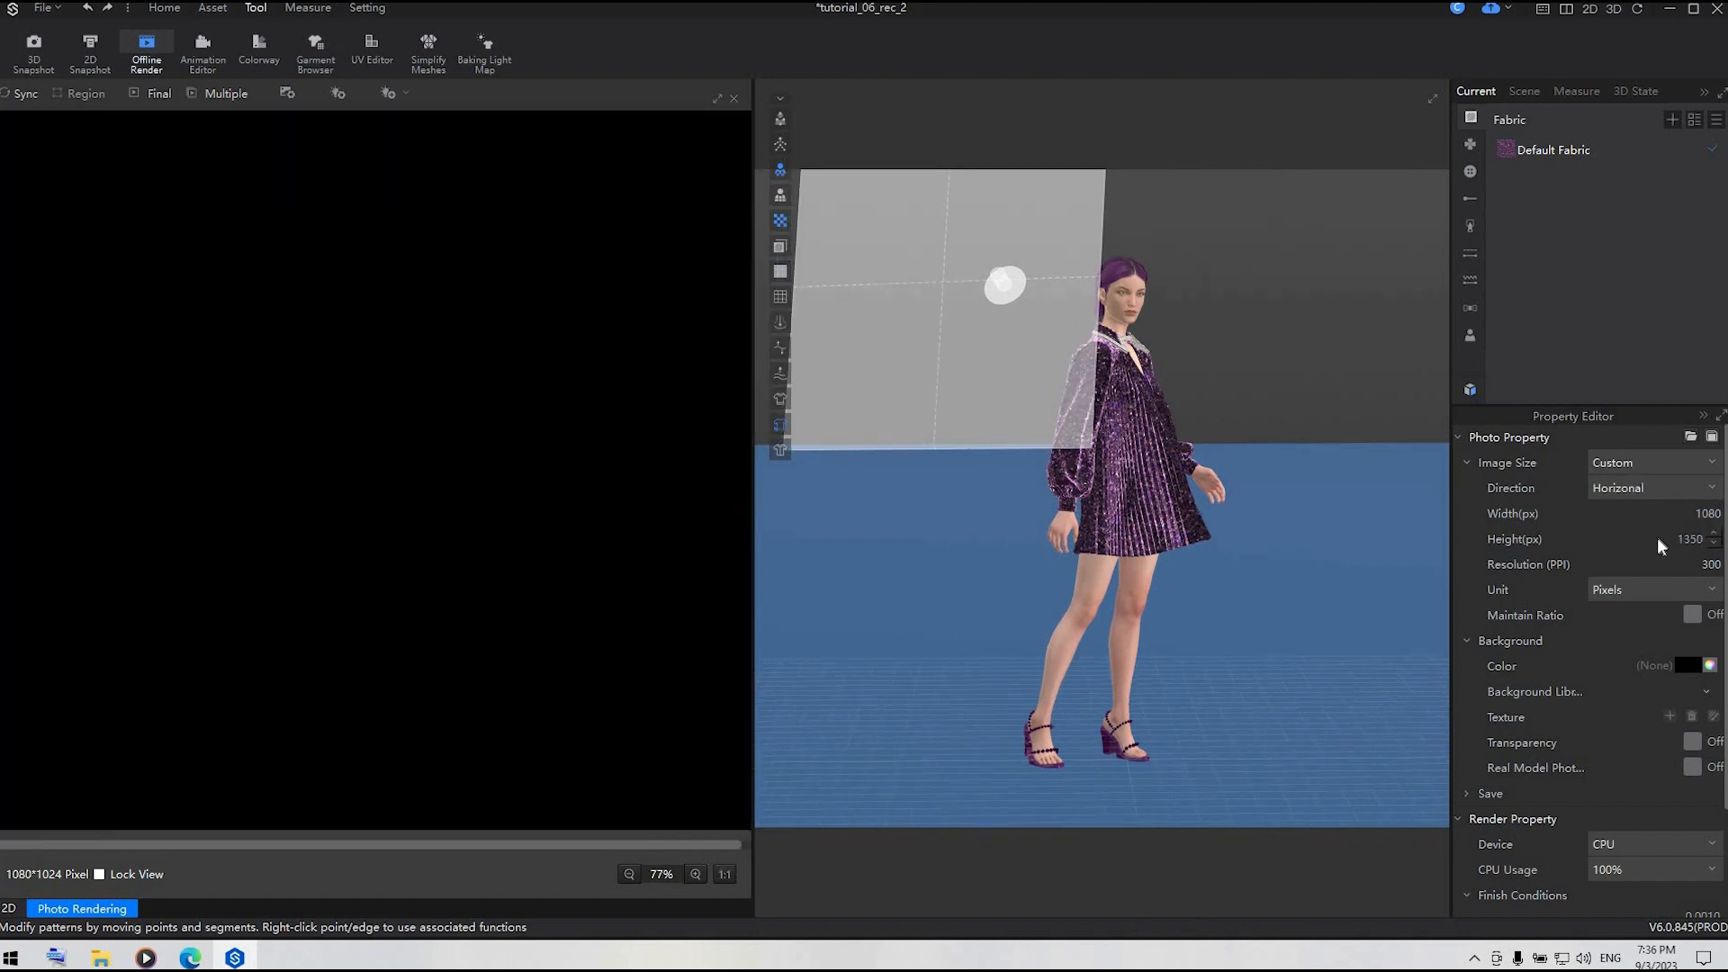
pyautogui.write('1350')
pyautogui.press('Return')
pyautogui.scroll(-1, 393, 445)
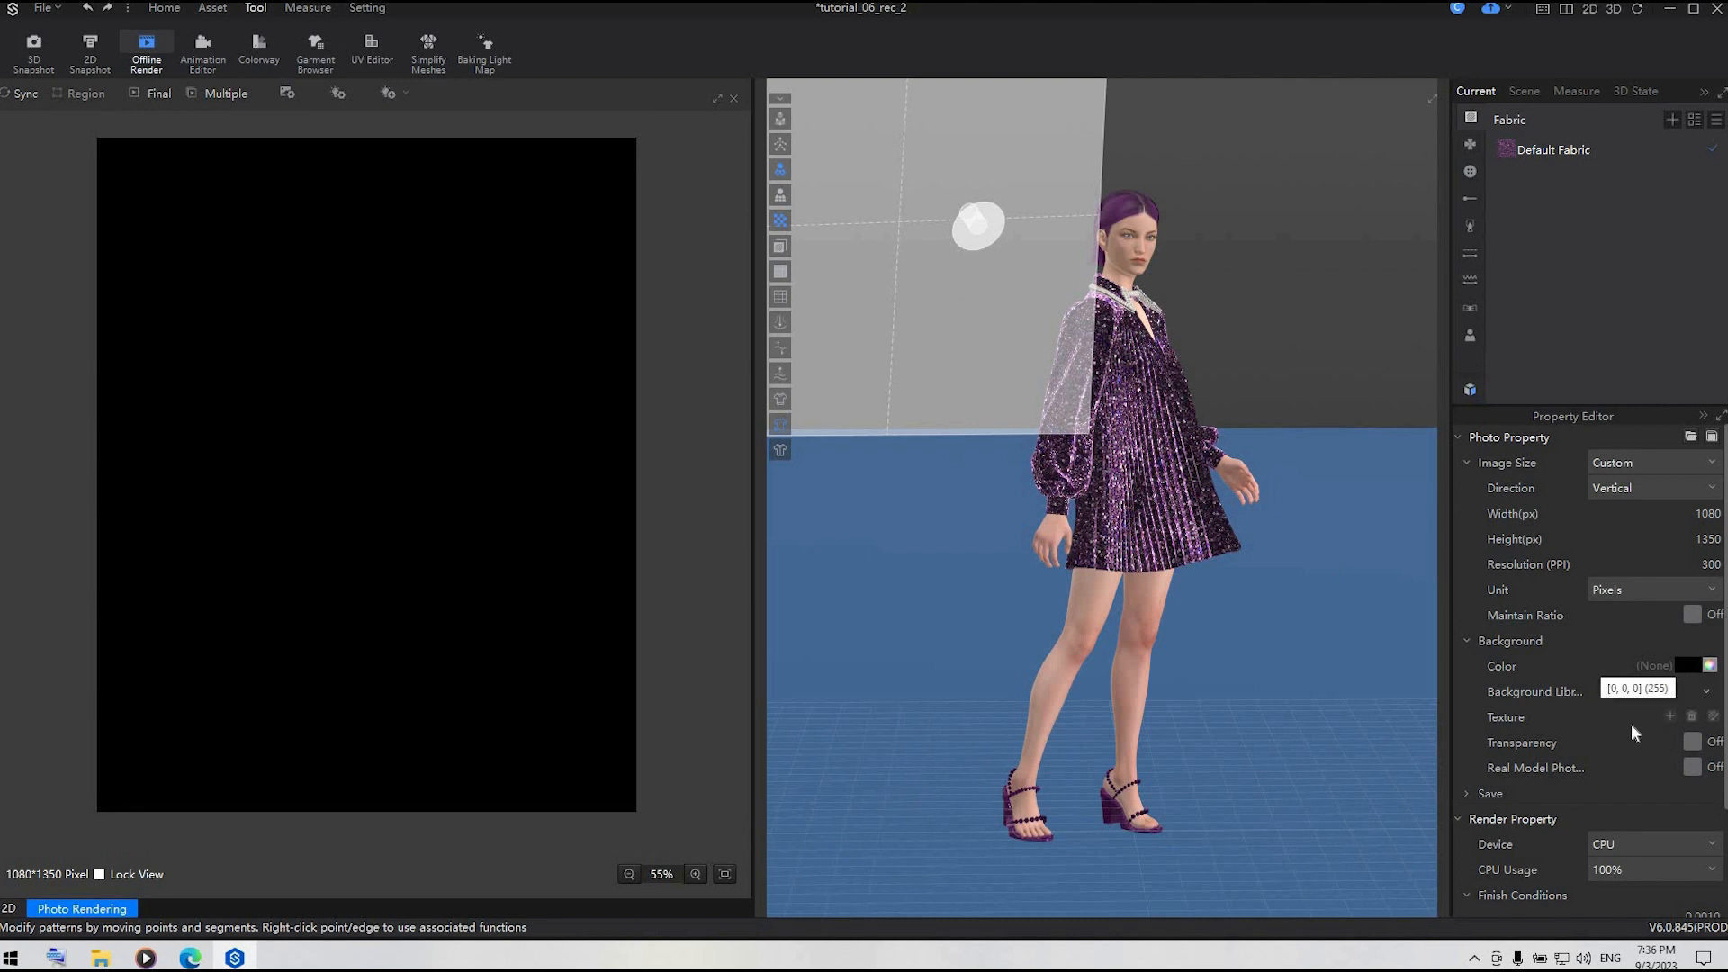
# - Run a synced preview render of the full-length avatar and lock the render view
pyautogui.click(19, 94)
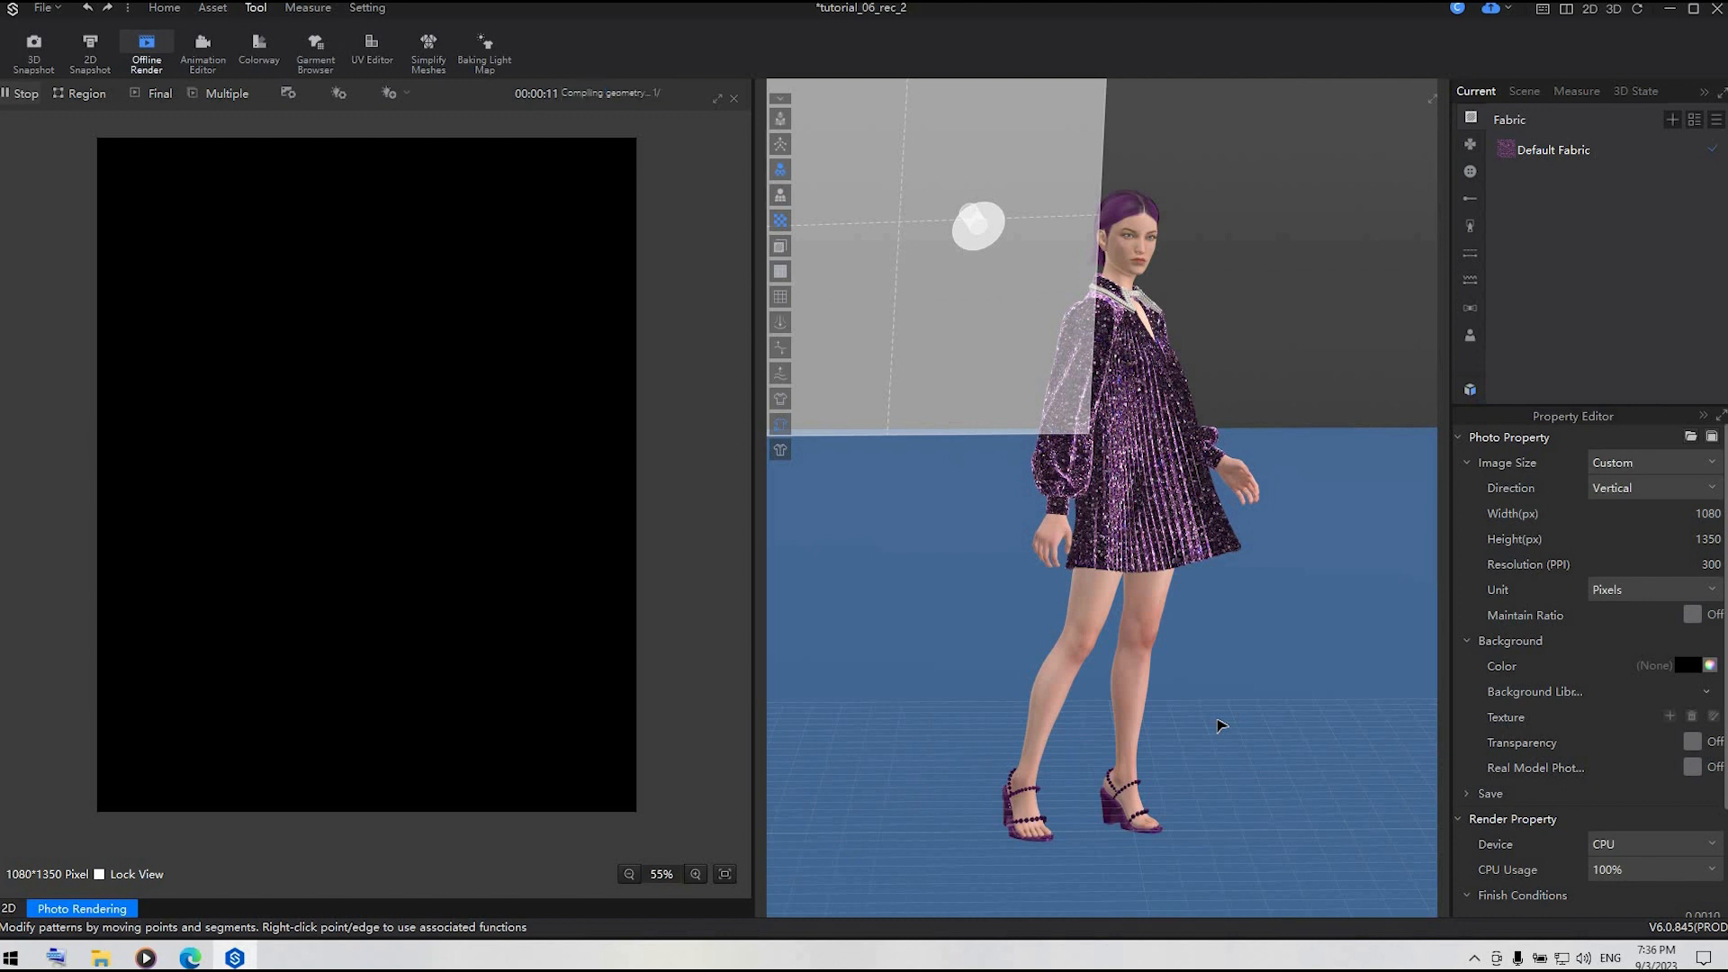
pyautogui.scroll(3, 1228, 727)
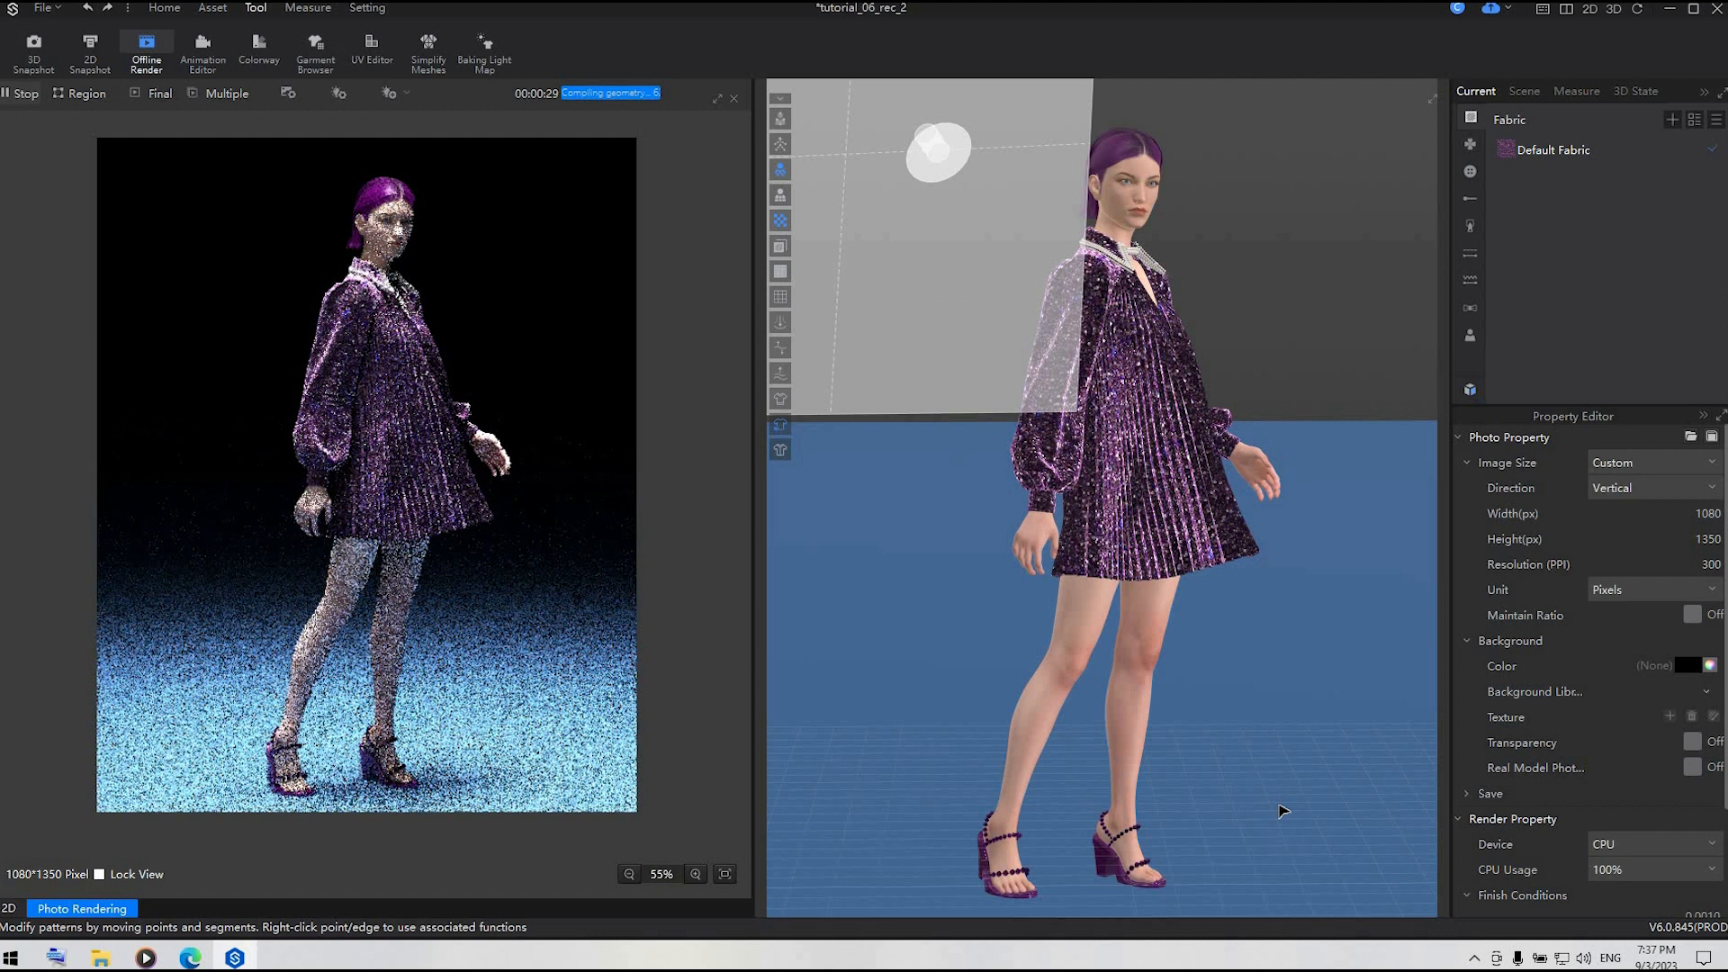
pyautogui.moveTo(1280, 806); pyautogui.dragTo(1276, 807, button='right')
pyautogui.moveTo(1280, 811); pyautogui.dragTo(1279, 819, button='middle')
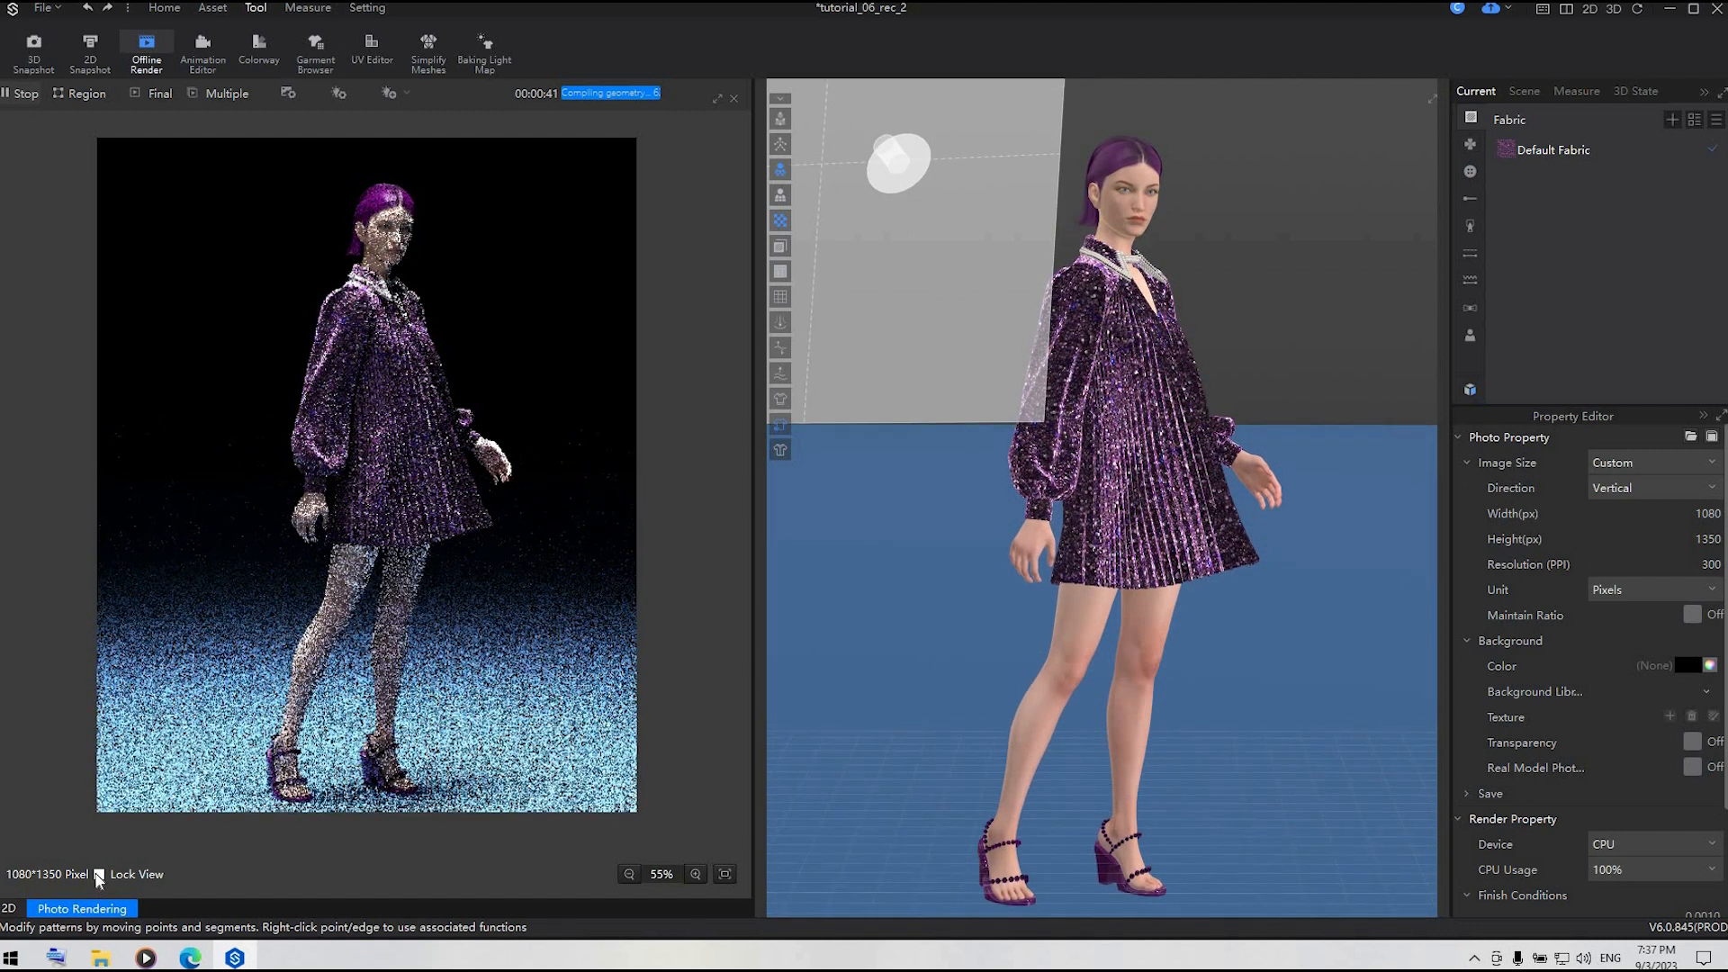
pyautogui.click(99, 875)
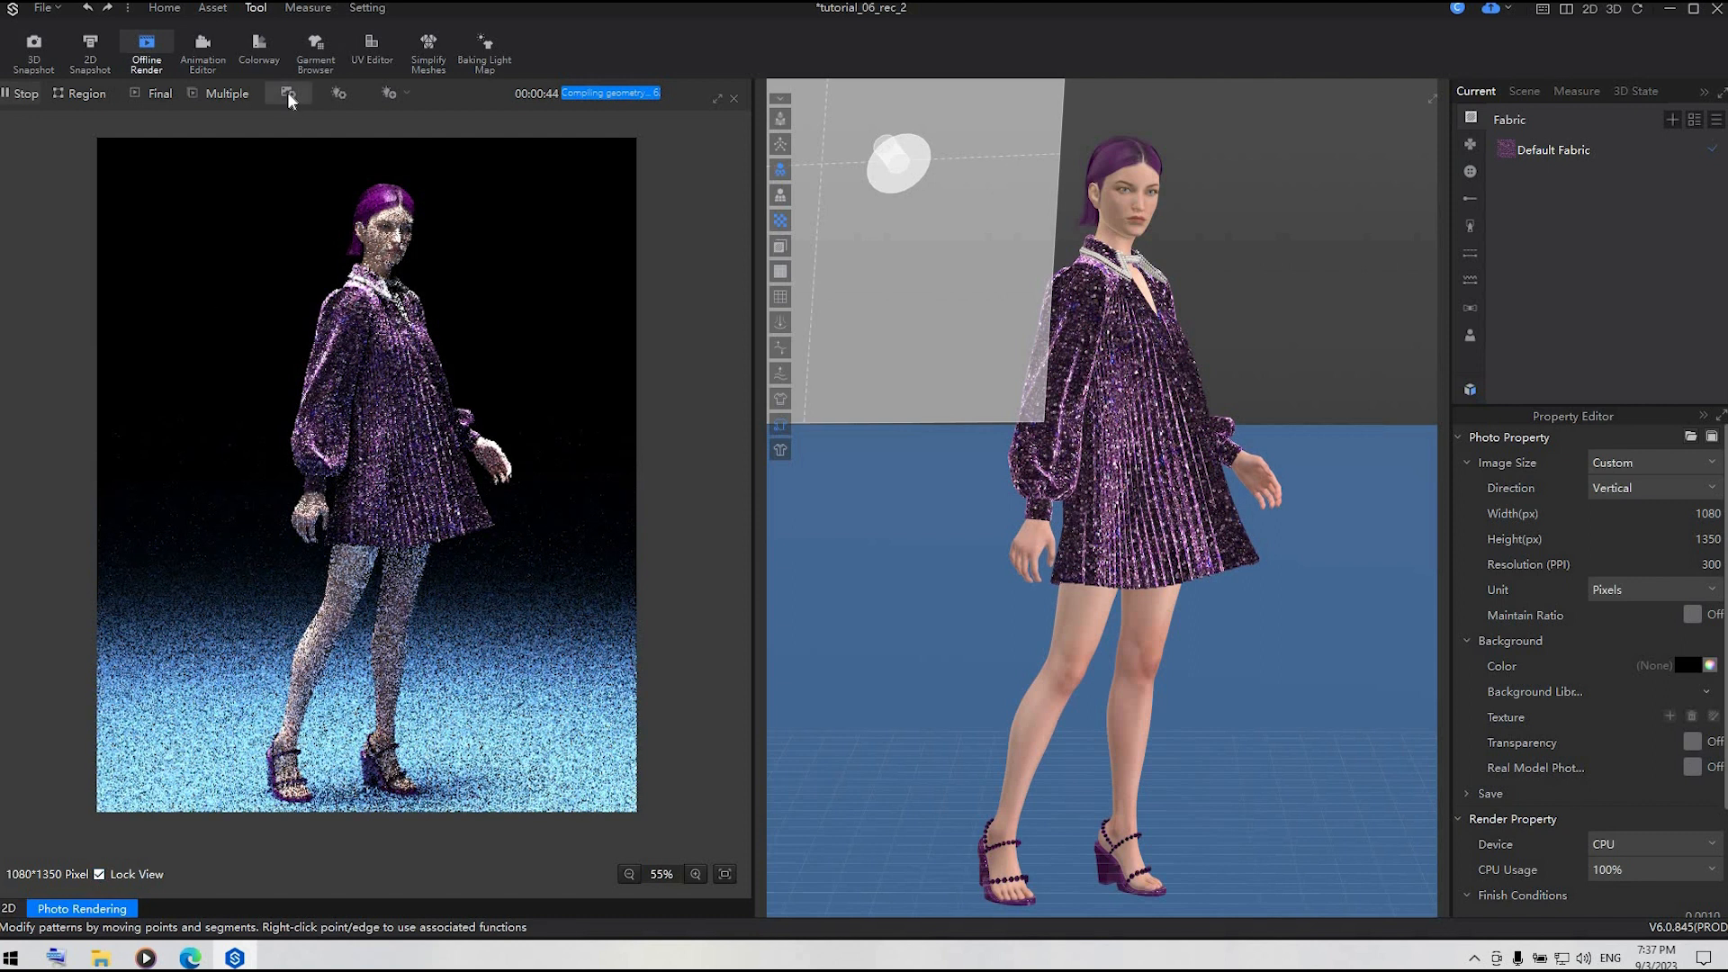
# - Stop the preview render, set the Rendering Quality to High Quality, and open the output image name for editing
pyautogui.click(288, 93)
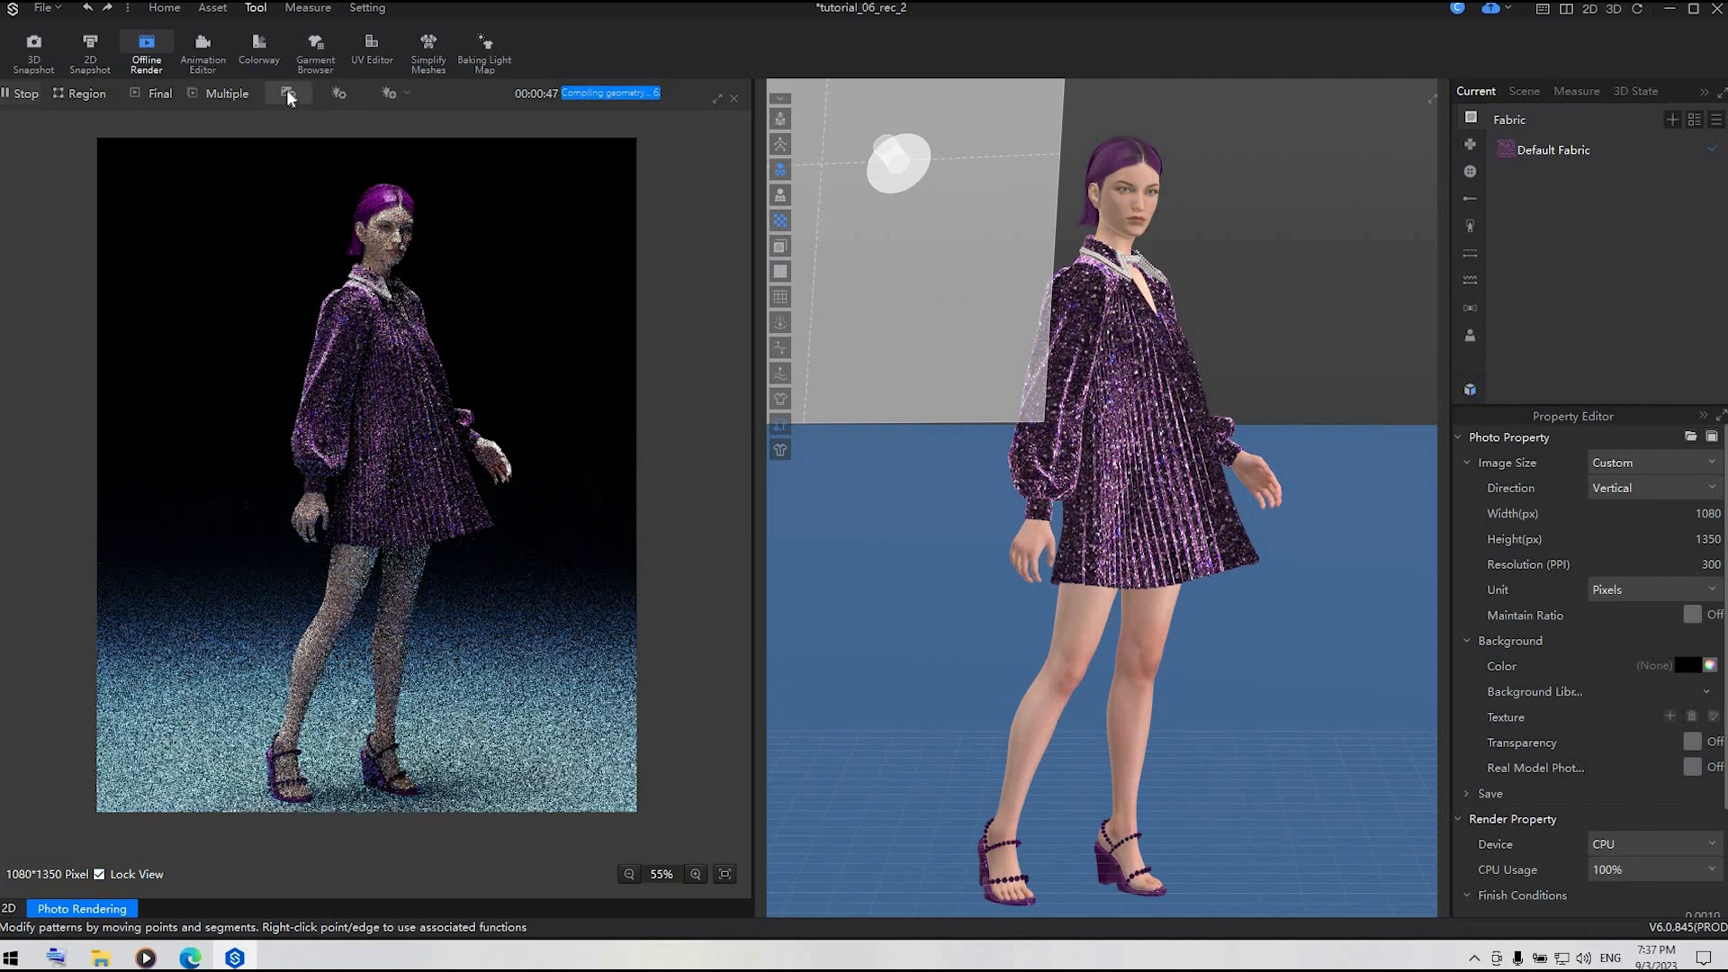
pyautogui.click(288, 93)
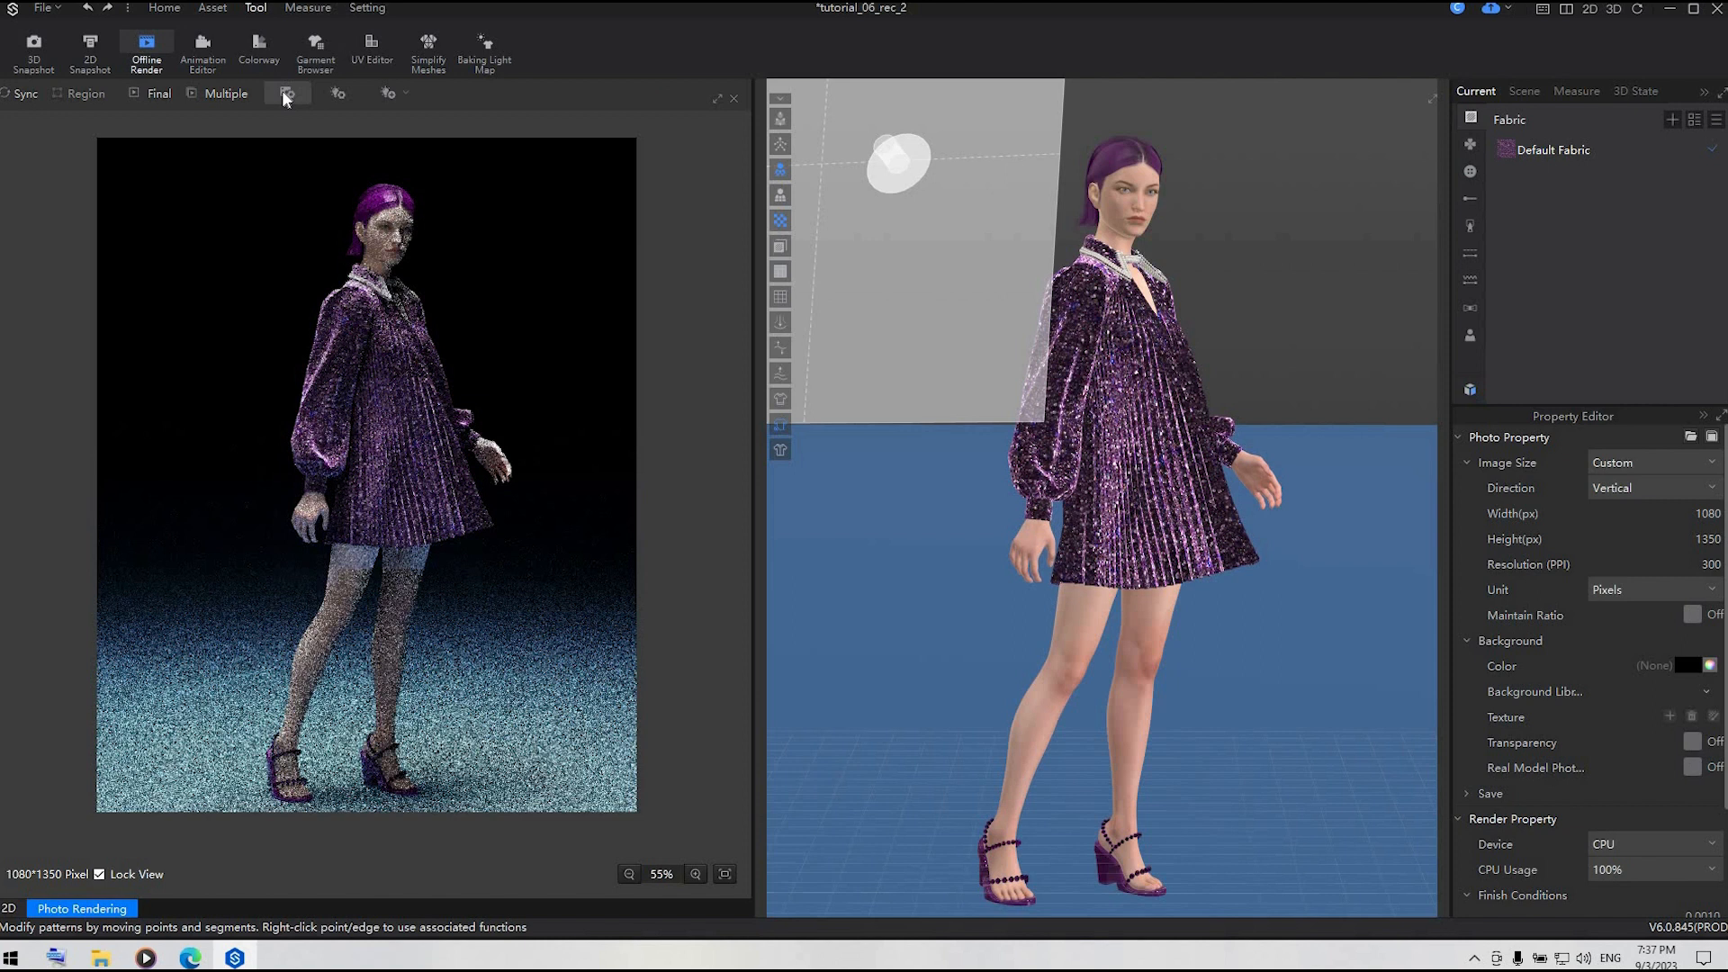
pyautogui.scroll(-2, 1541, 729)
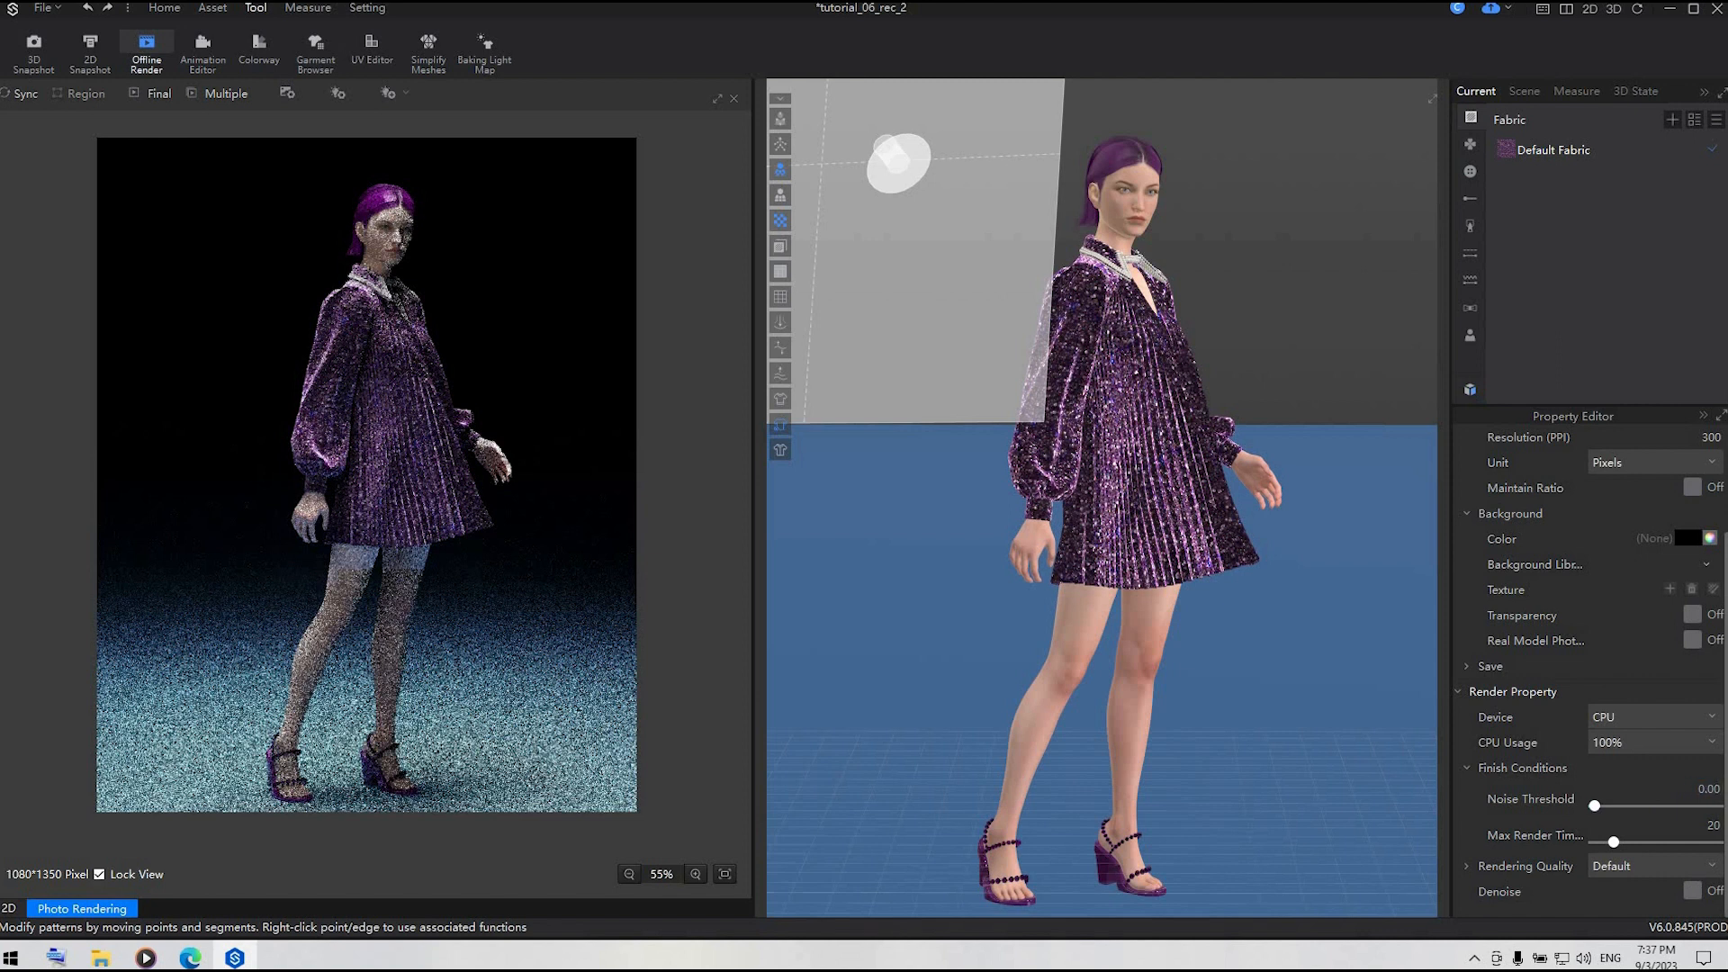
pyautogui.click(1649, 868)
pyautogui.click(1634, 920)
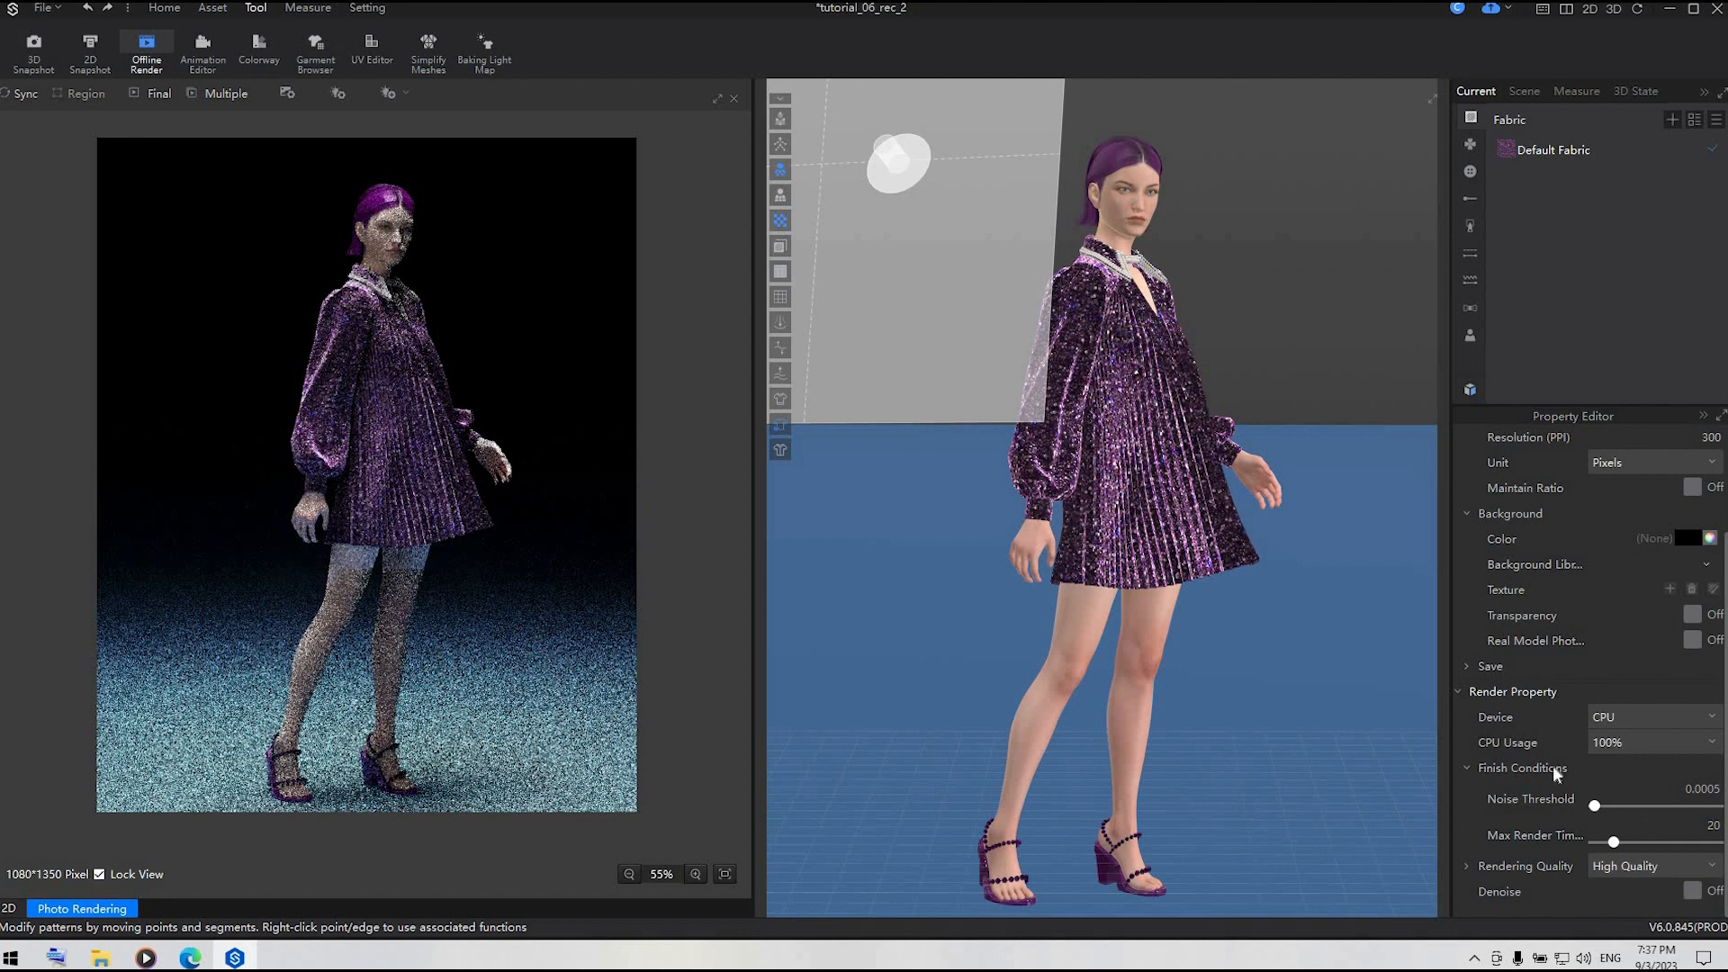
pyautogui.click(1463, 666)
pyautogui.doubleClick(1617, 691)
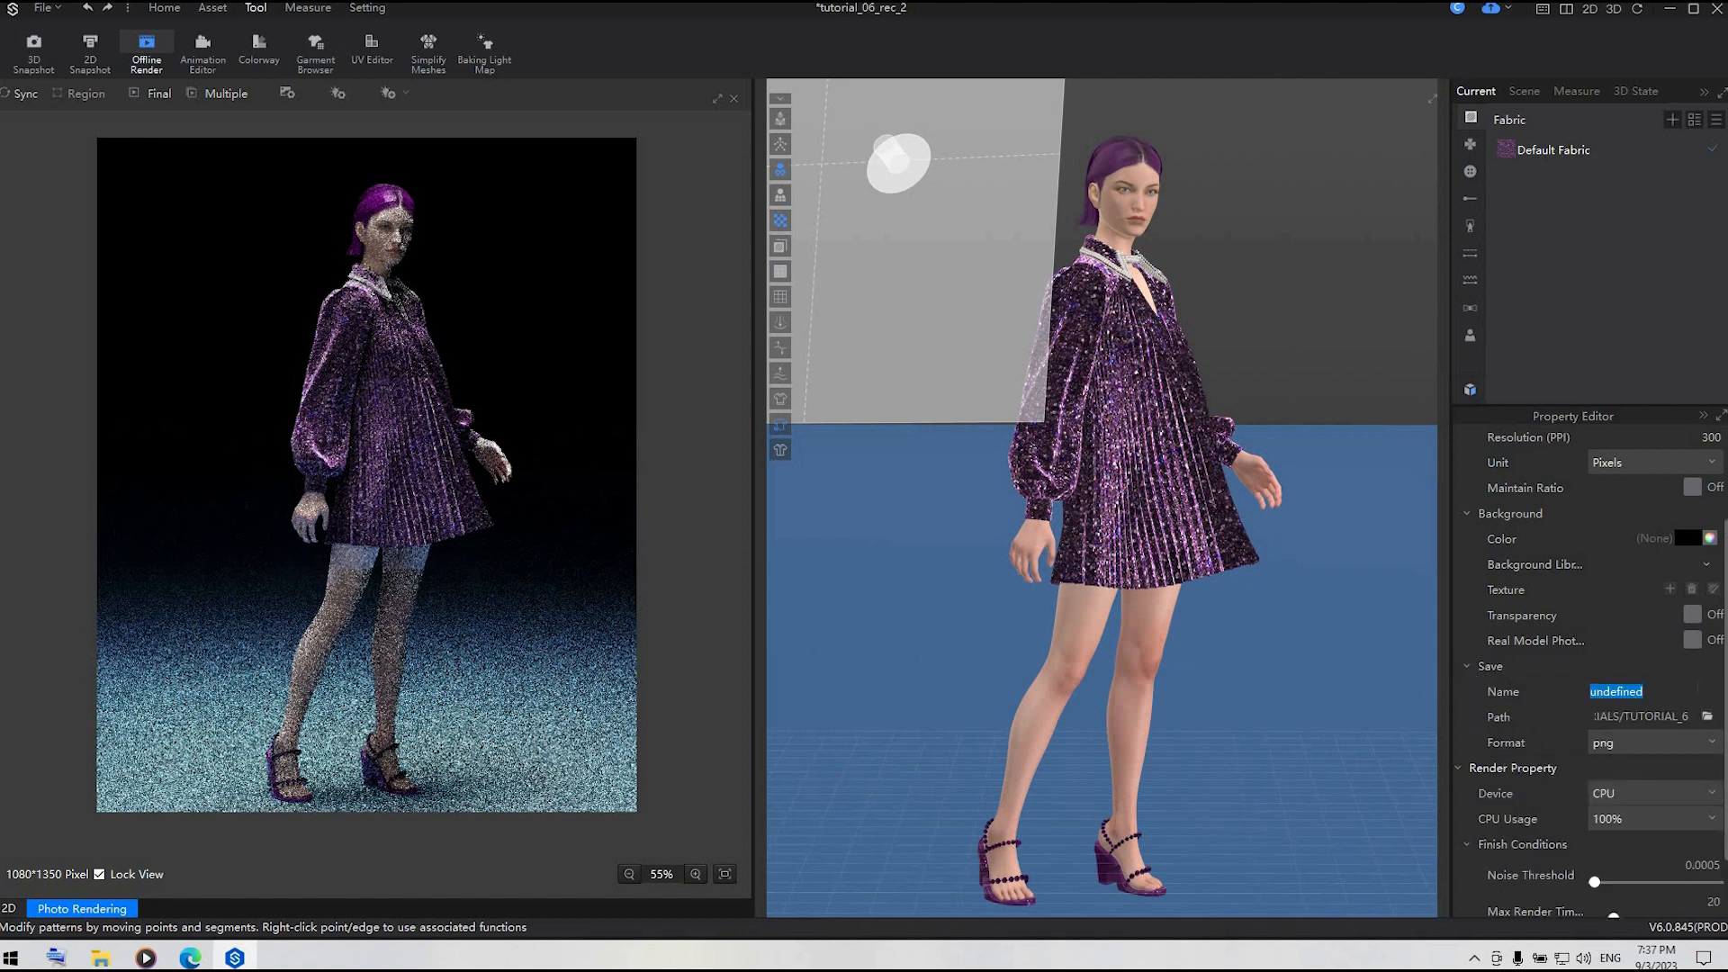
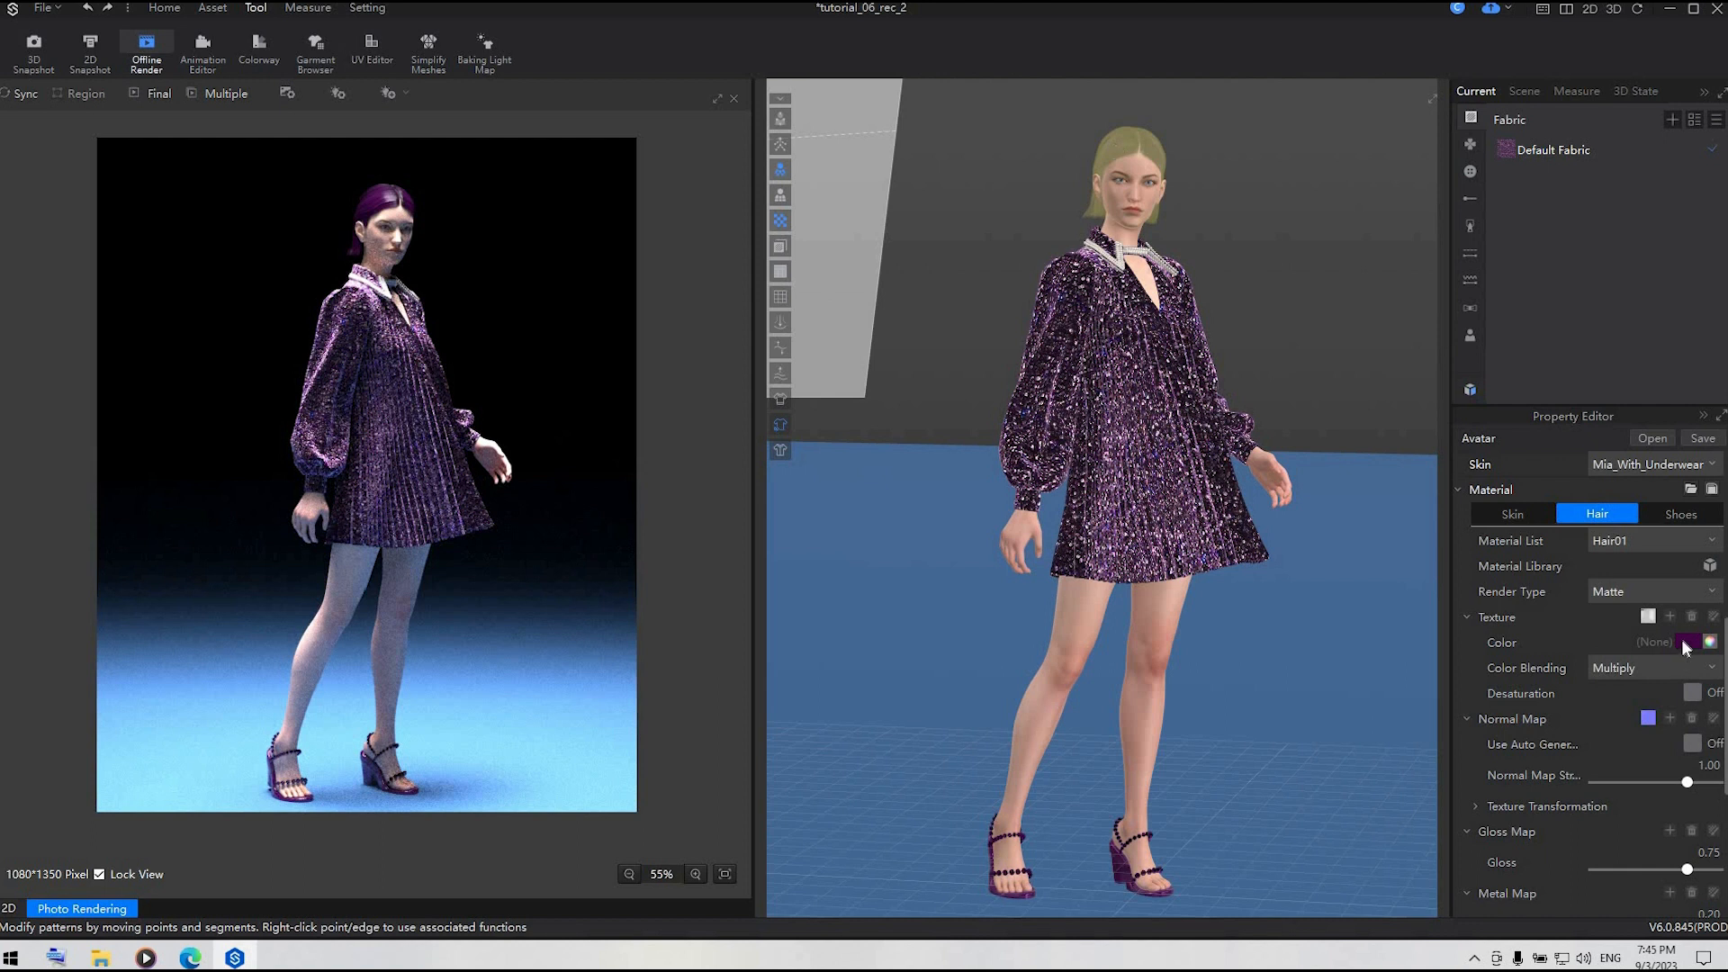
# - Recolour the avatar's Hair01 material to light pink and run the synced preview and final renders
pyautogui.click(1685, 642)
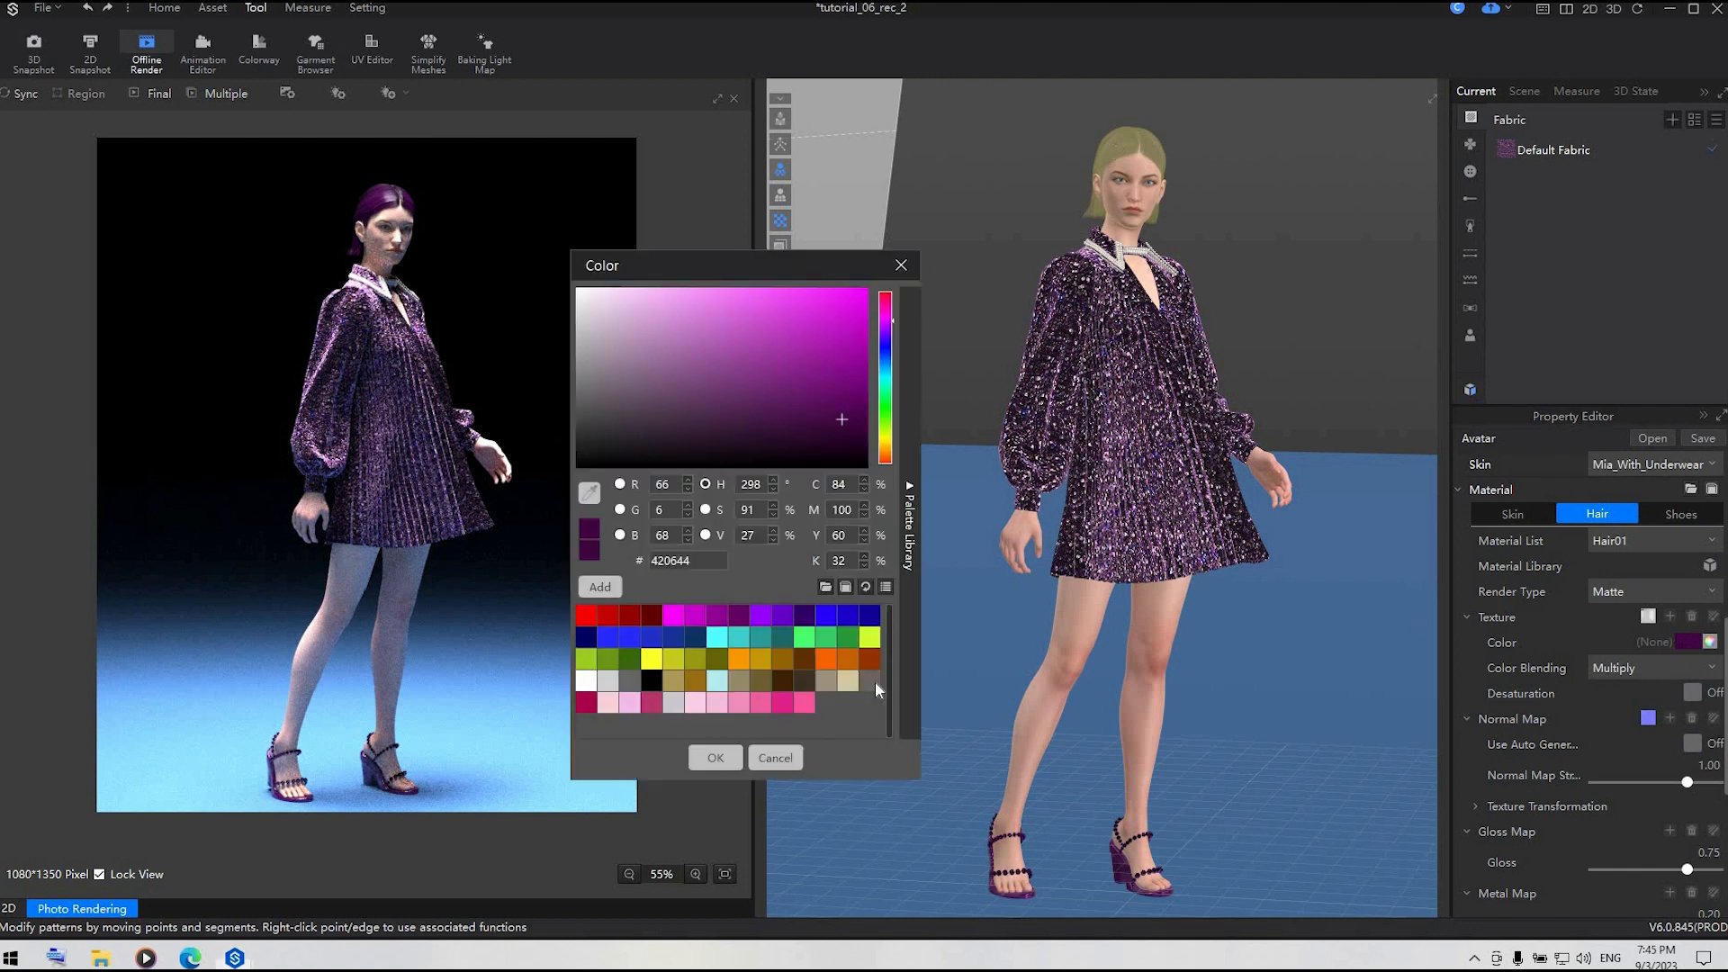
pyautogui.click(628, 707)
pyautogui.click(717, 764)
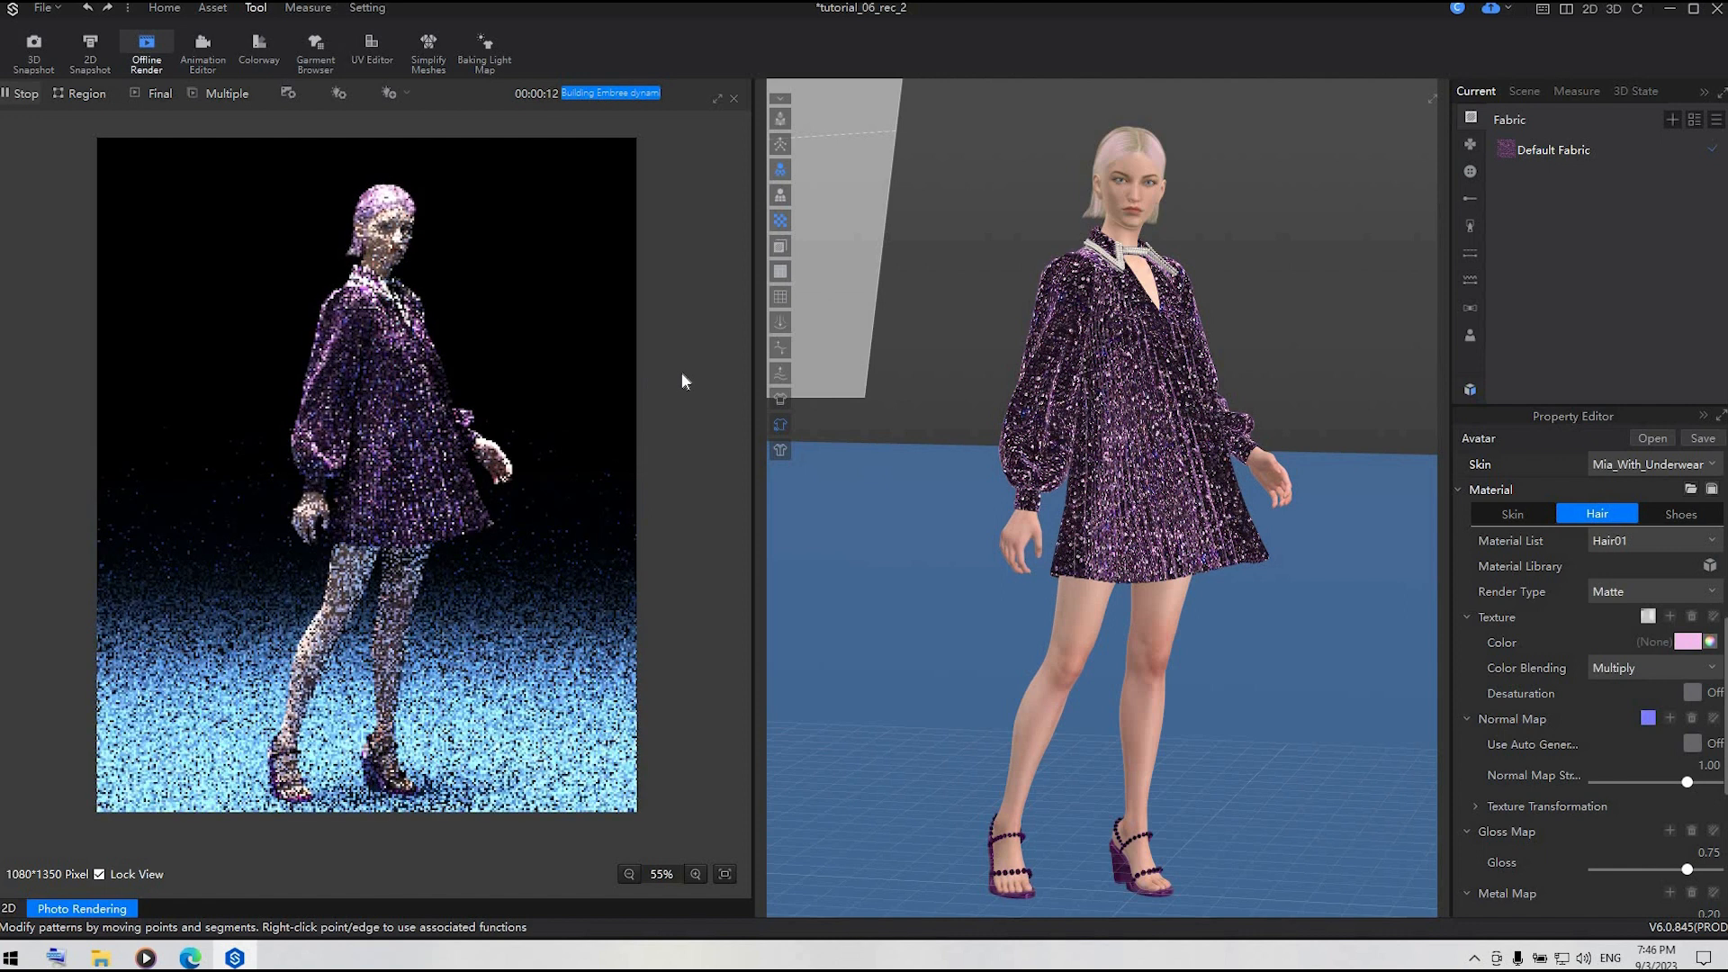
pyautogui.click(22, 95)
pyautogui.click(165, 96)
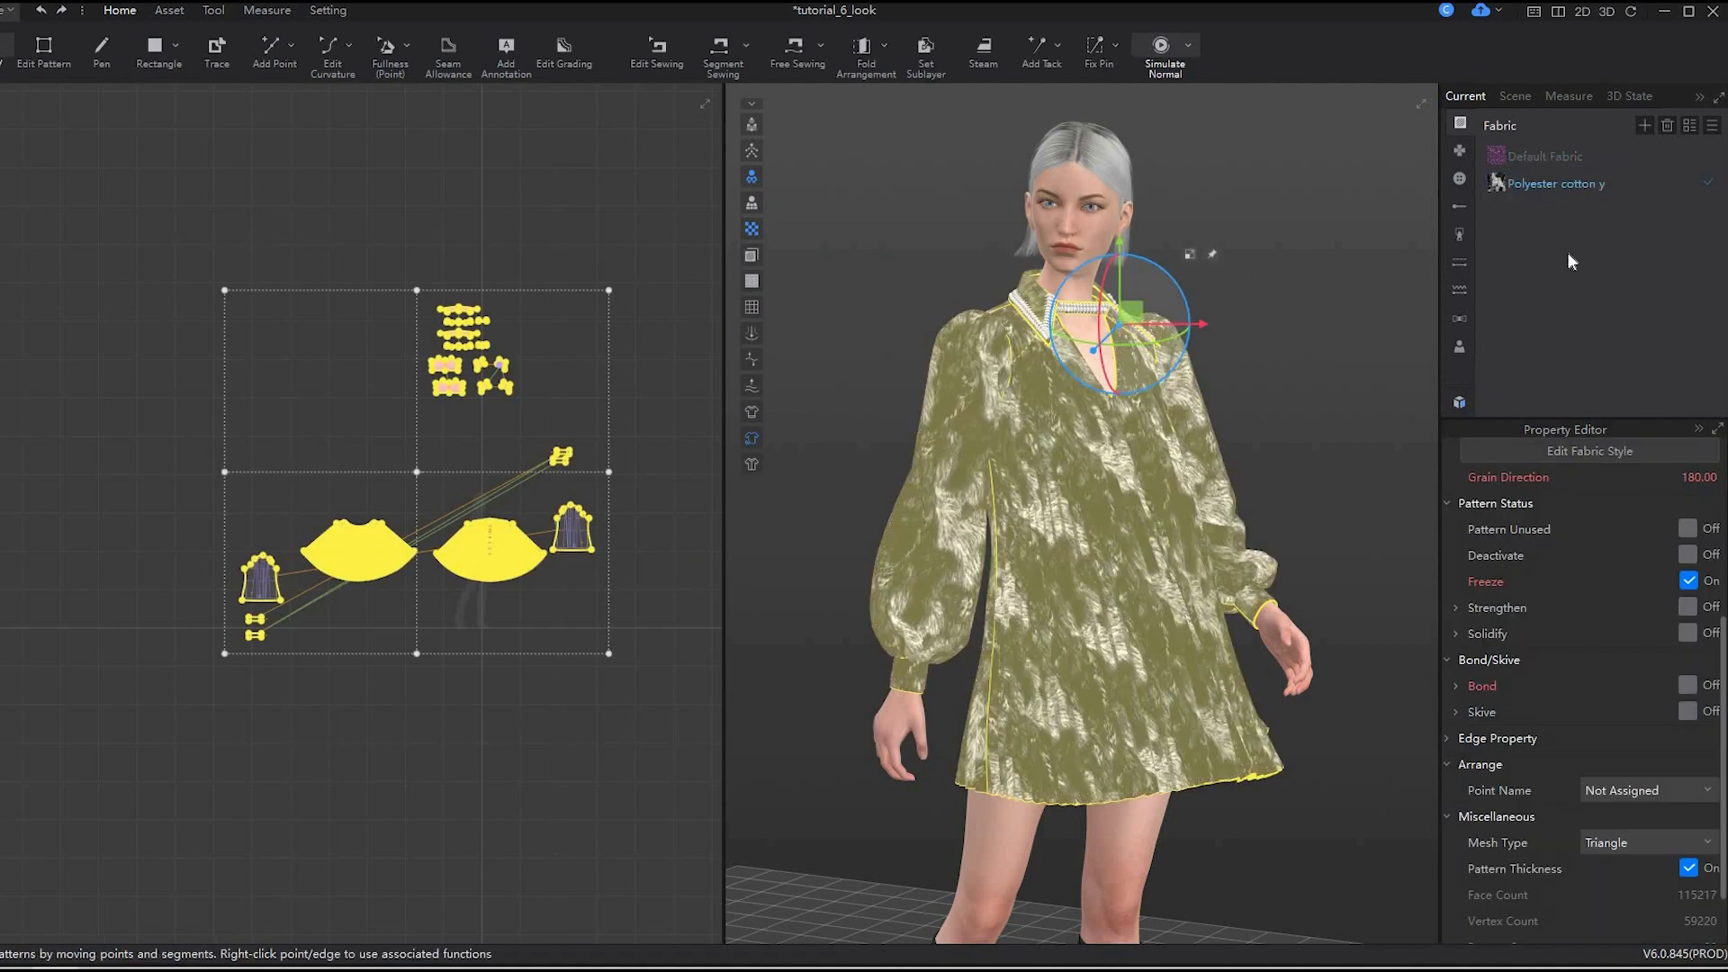
# - Scale up the Polyester cotton y print uniformly on the dress with the texture gizmo
pyautogui.click(169, 12)
pyautogui.click(7, 51)
pyautogui.moveTo(666, 140); pyautogui.dragTo(727, 106)
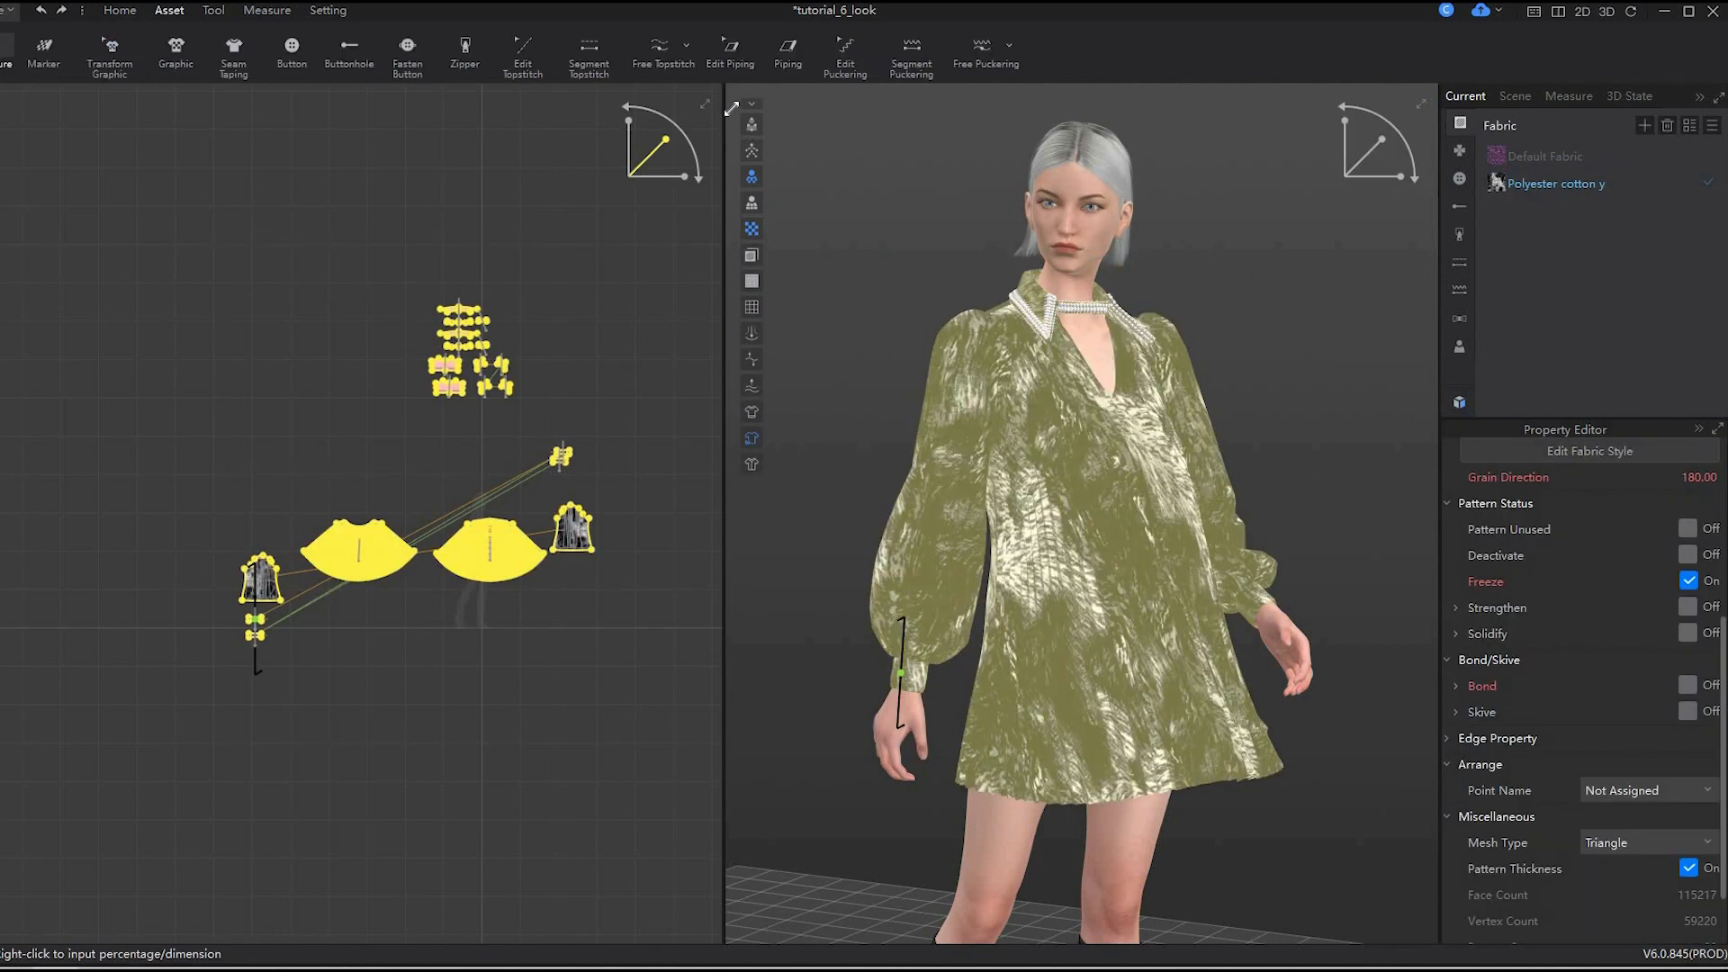
pyautogui.click(553, 209)
# - Add the Leather_Lambskin fabric from the Resource Library and apply it to the collar, yoke and cuff patterns
pyautogui.click(1459, 401)
pyautogui.scroll(-2, 984, 545)
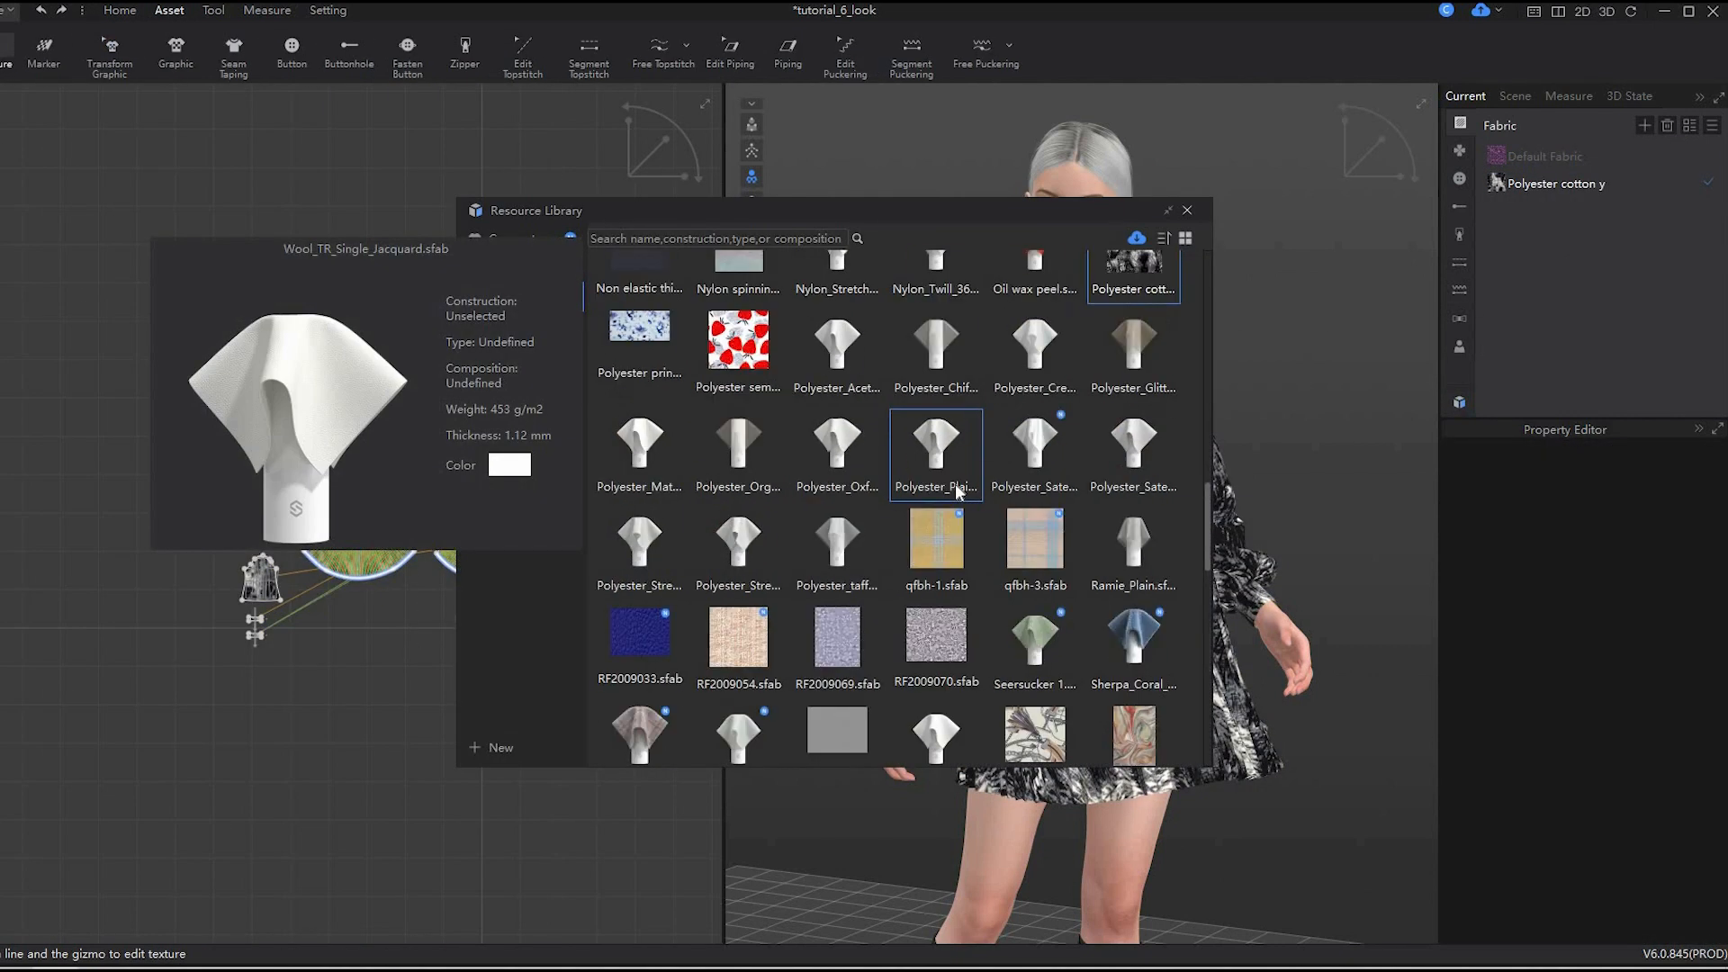
pyautogui.scroll(6, 956, 494)
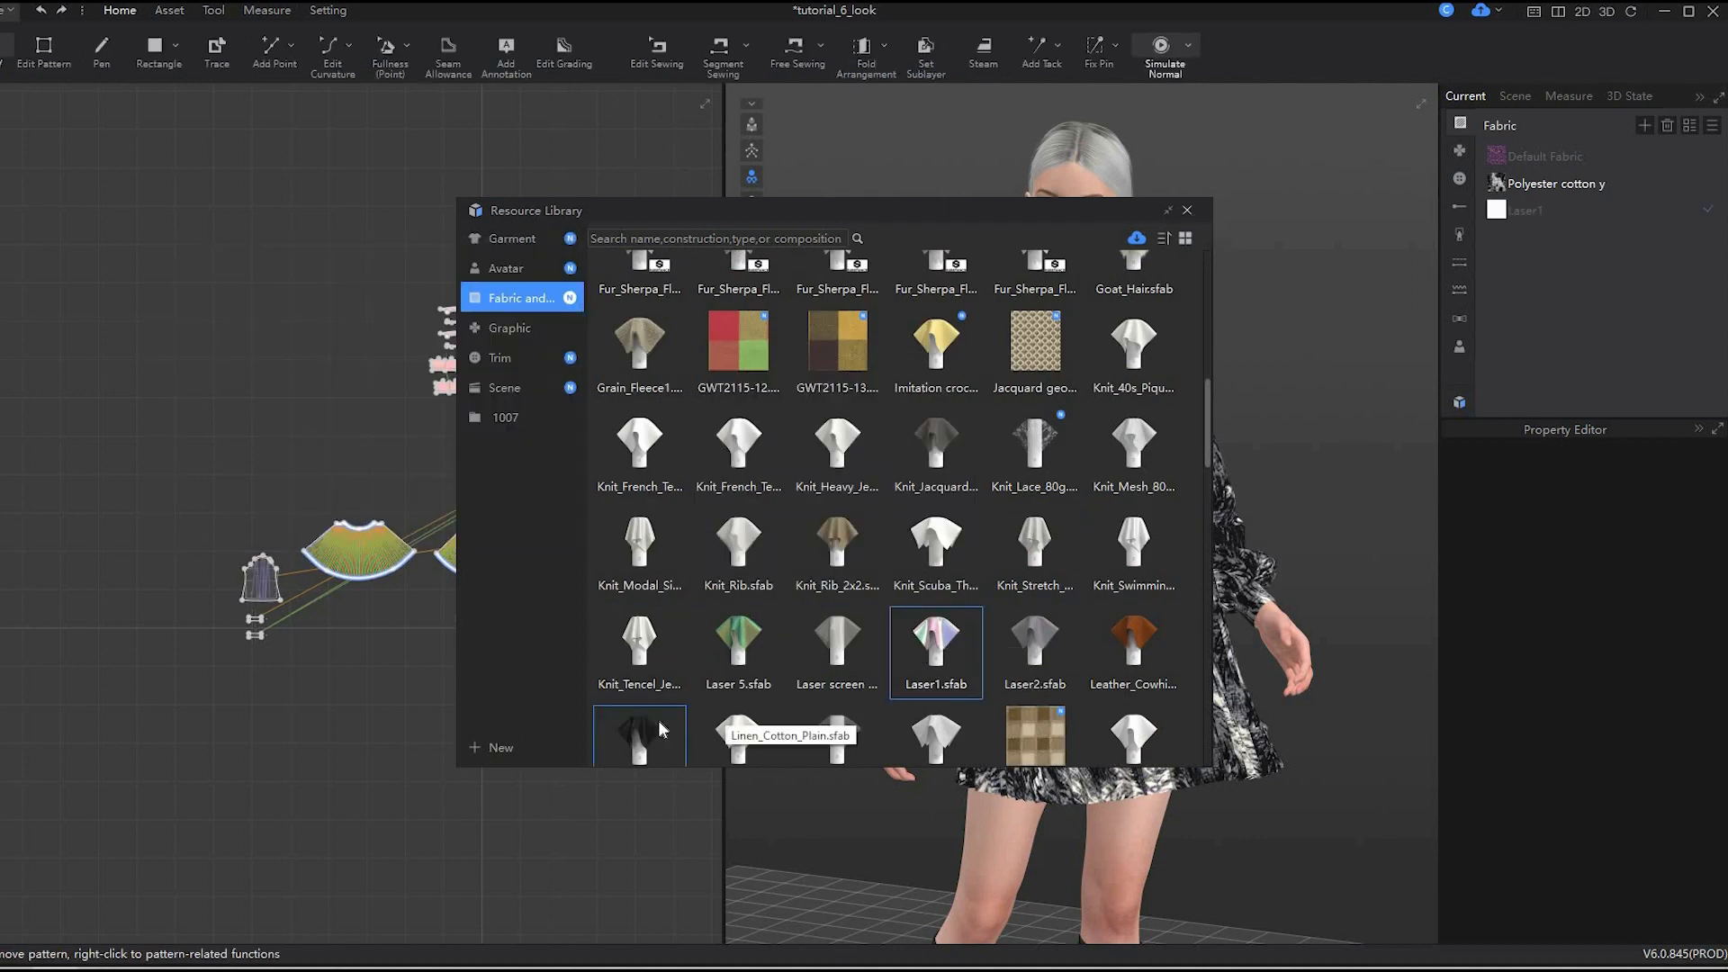
pyautogui.doubleClick(621, 724)
pyautogui.click(1188, 210)
pyautogui.moveTo(397, 288); pyautogui.dragTo(513, 396)
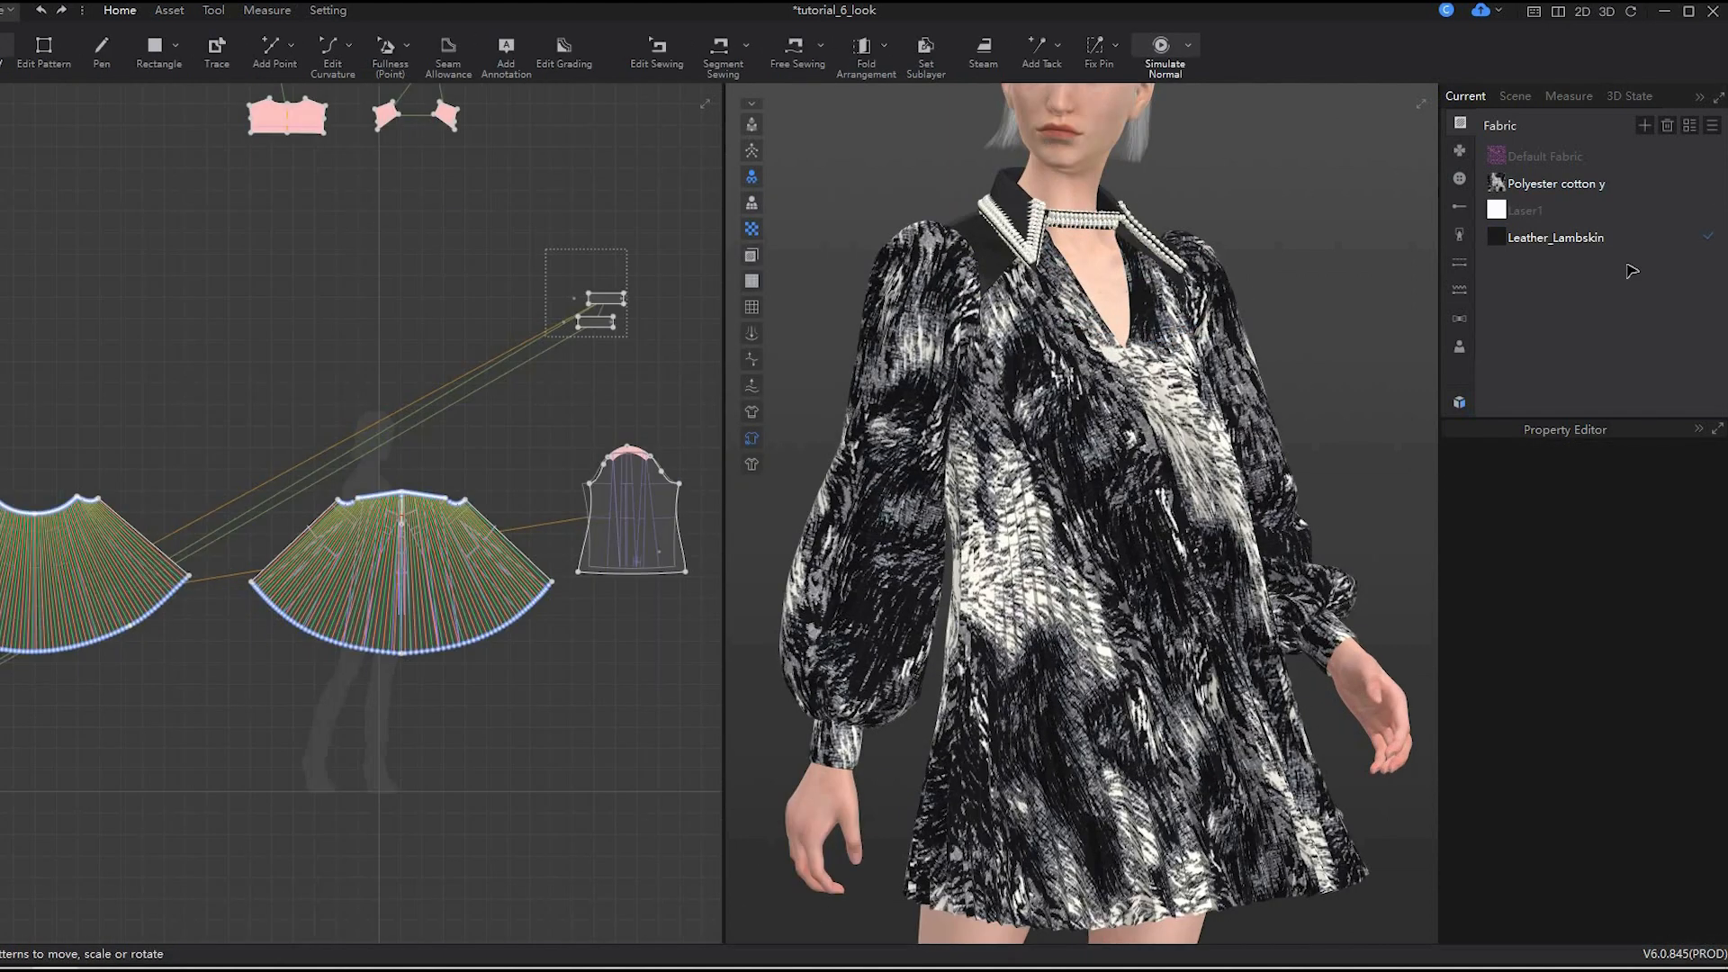
pyautogui.rightClick(1593, 236)
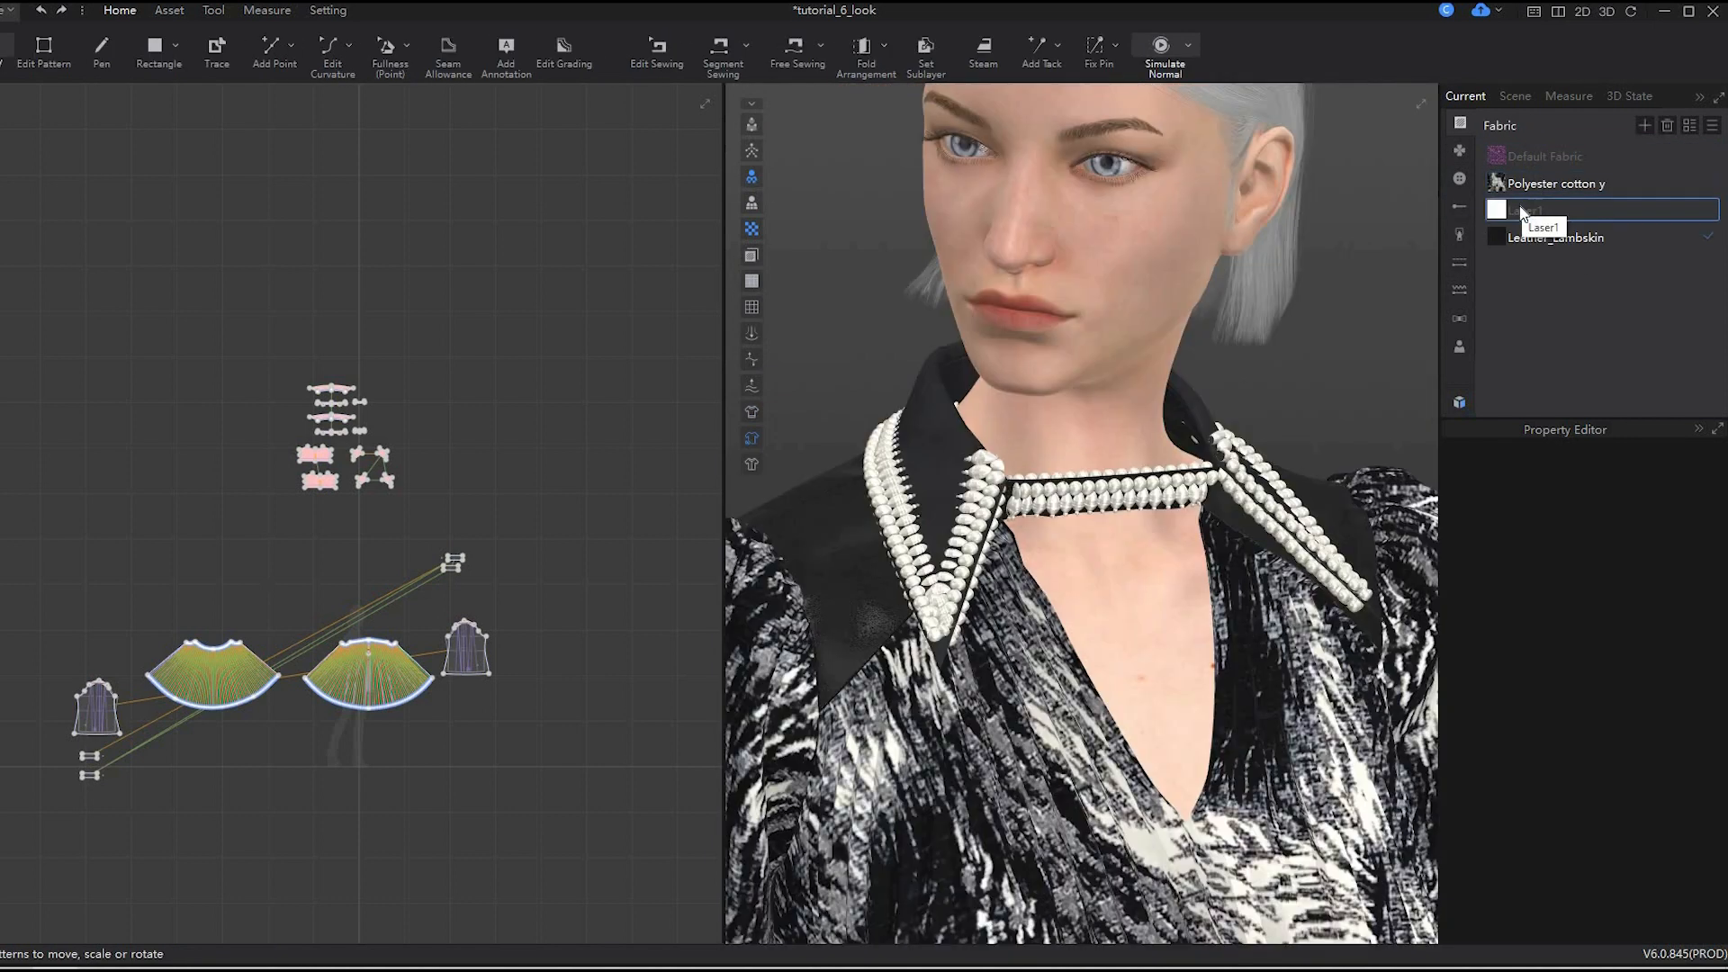
# - Change the colour of the bits topstitch on the collar to black
pyautogui.click(1459, 262)
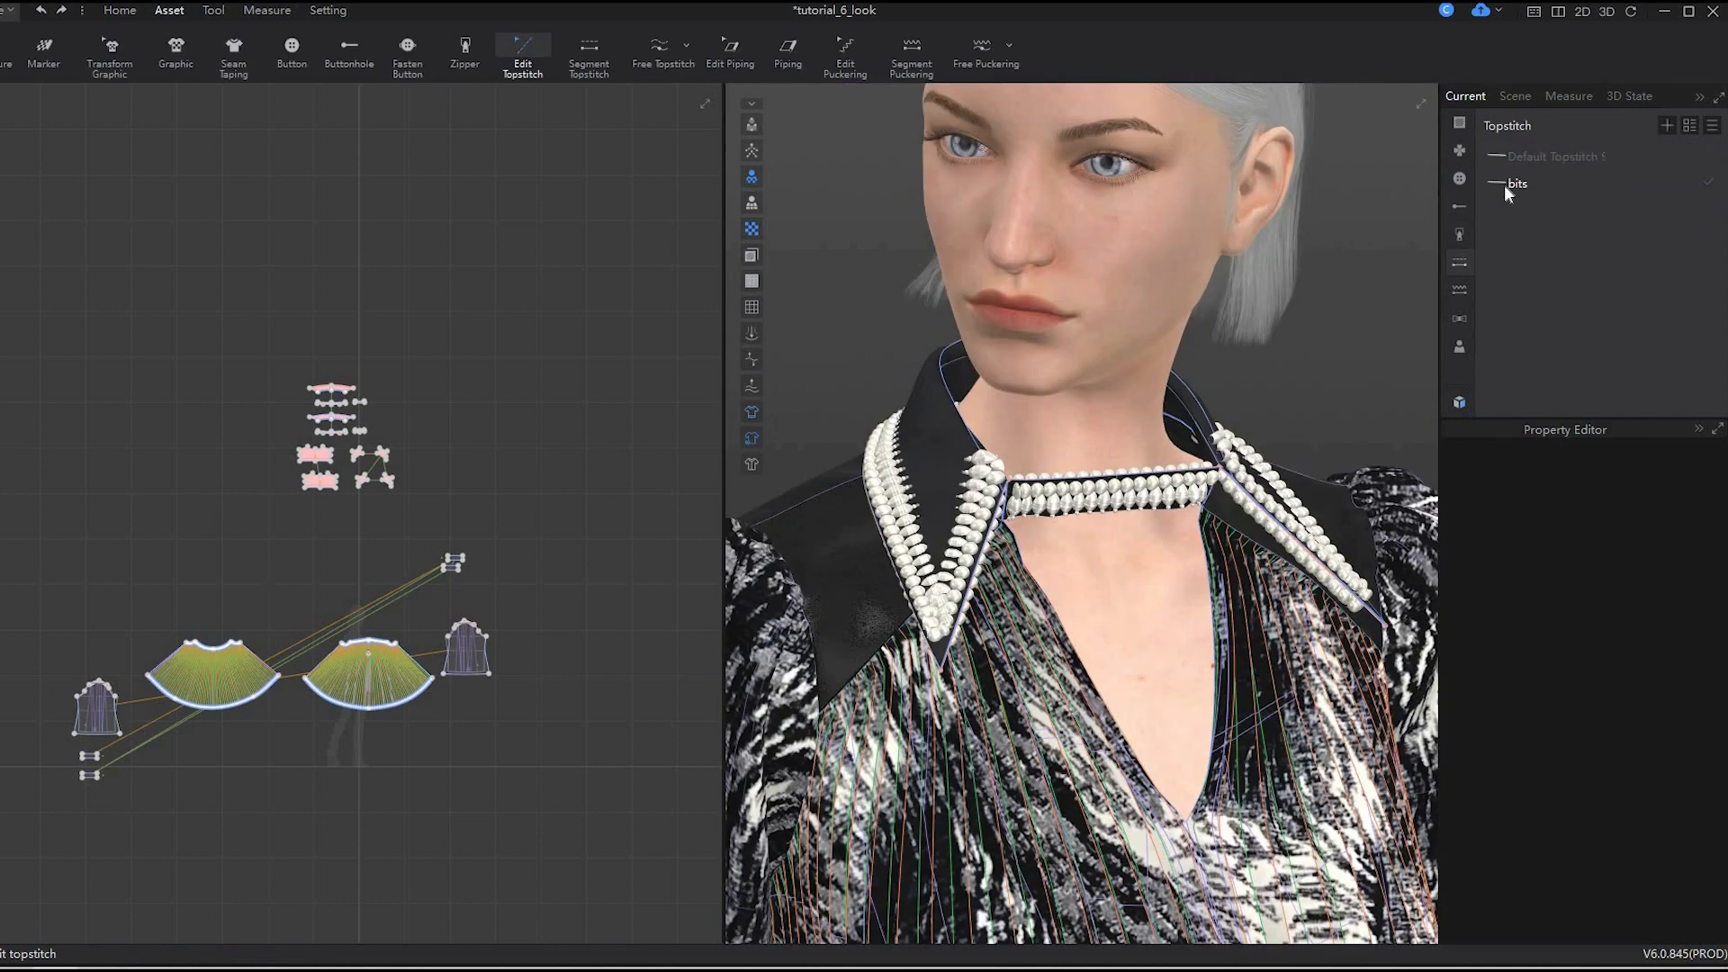
pyautogui.click(1518, 183)
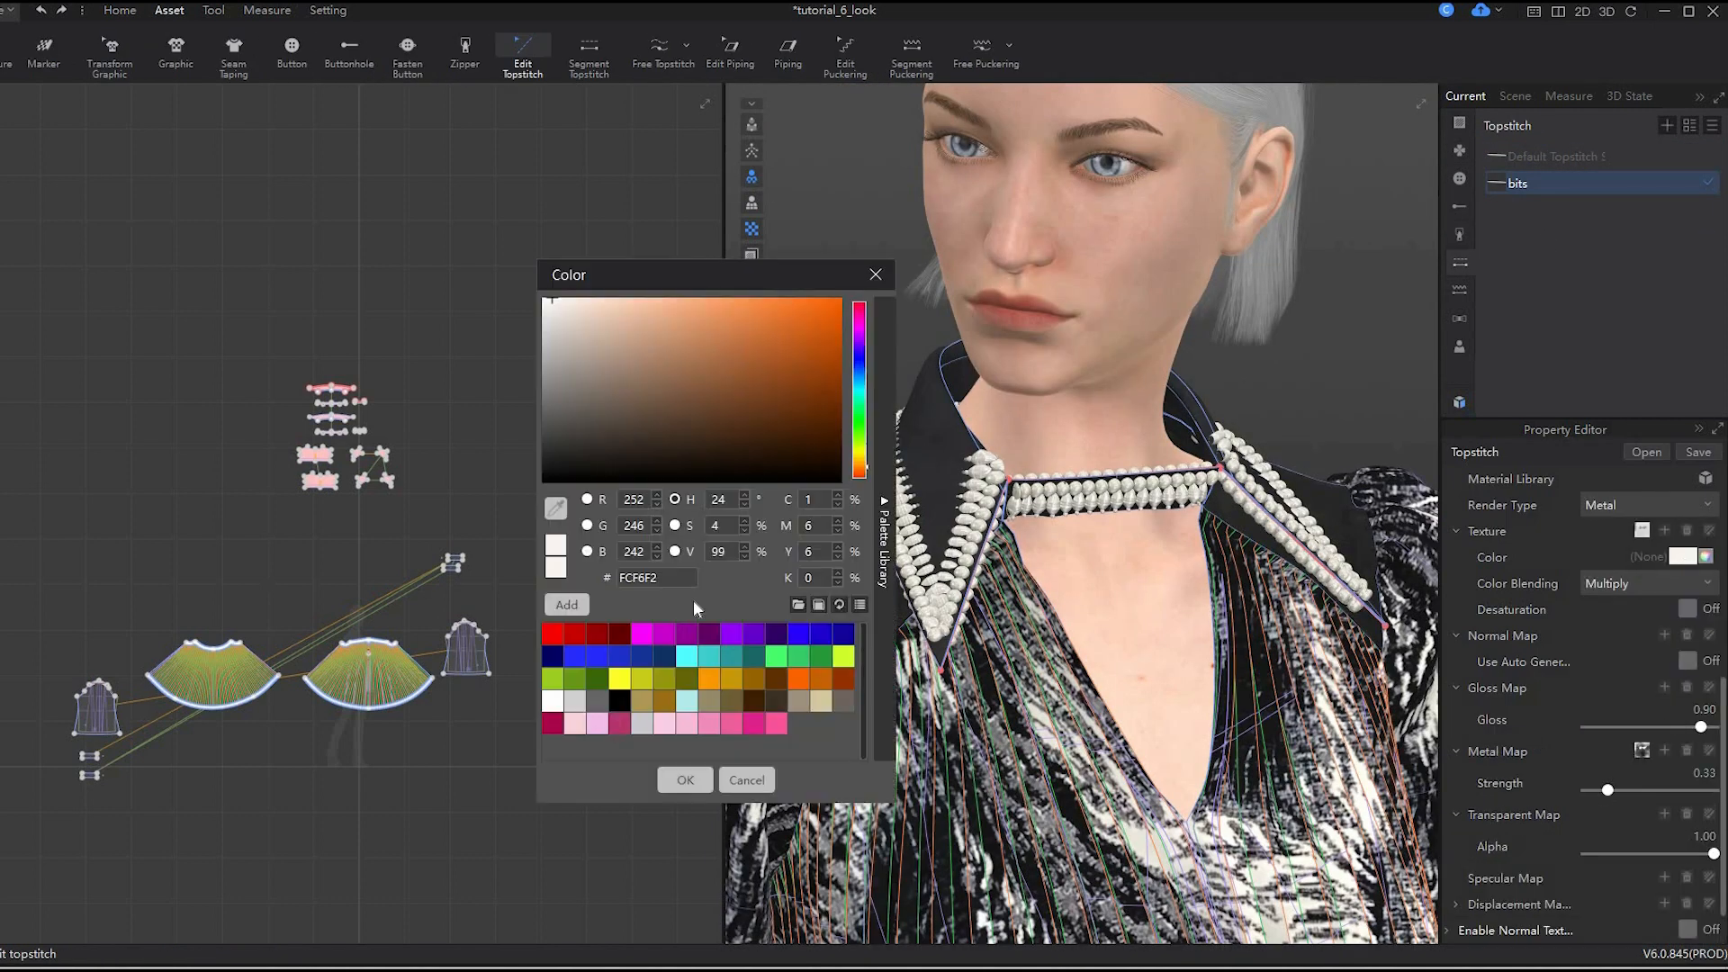
pyautogui.click(548, 481)
pyautogui.click(687, 775)
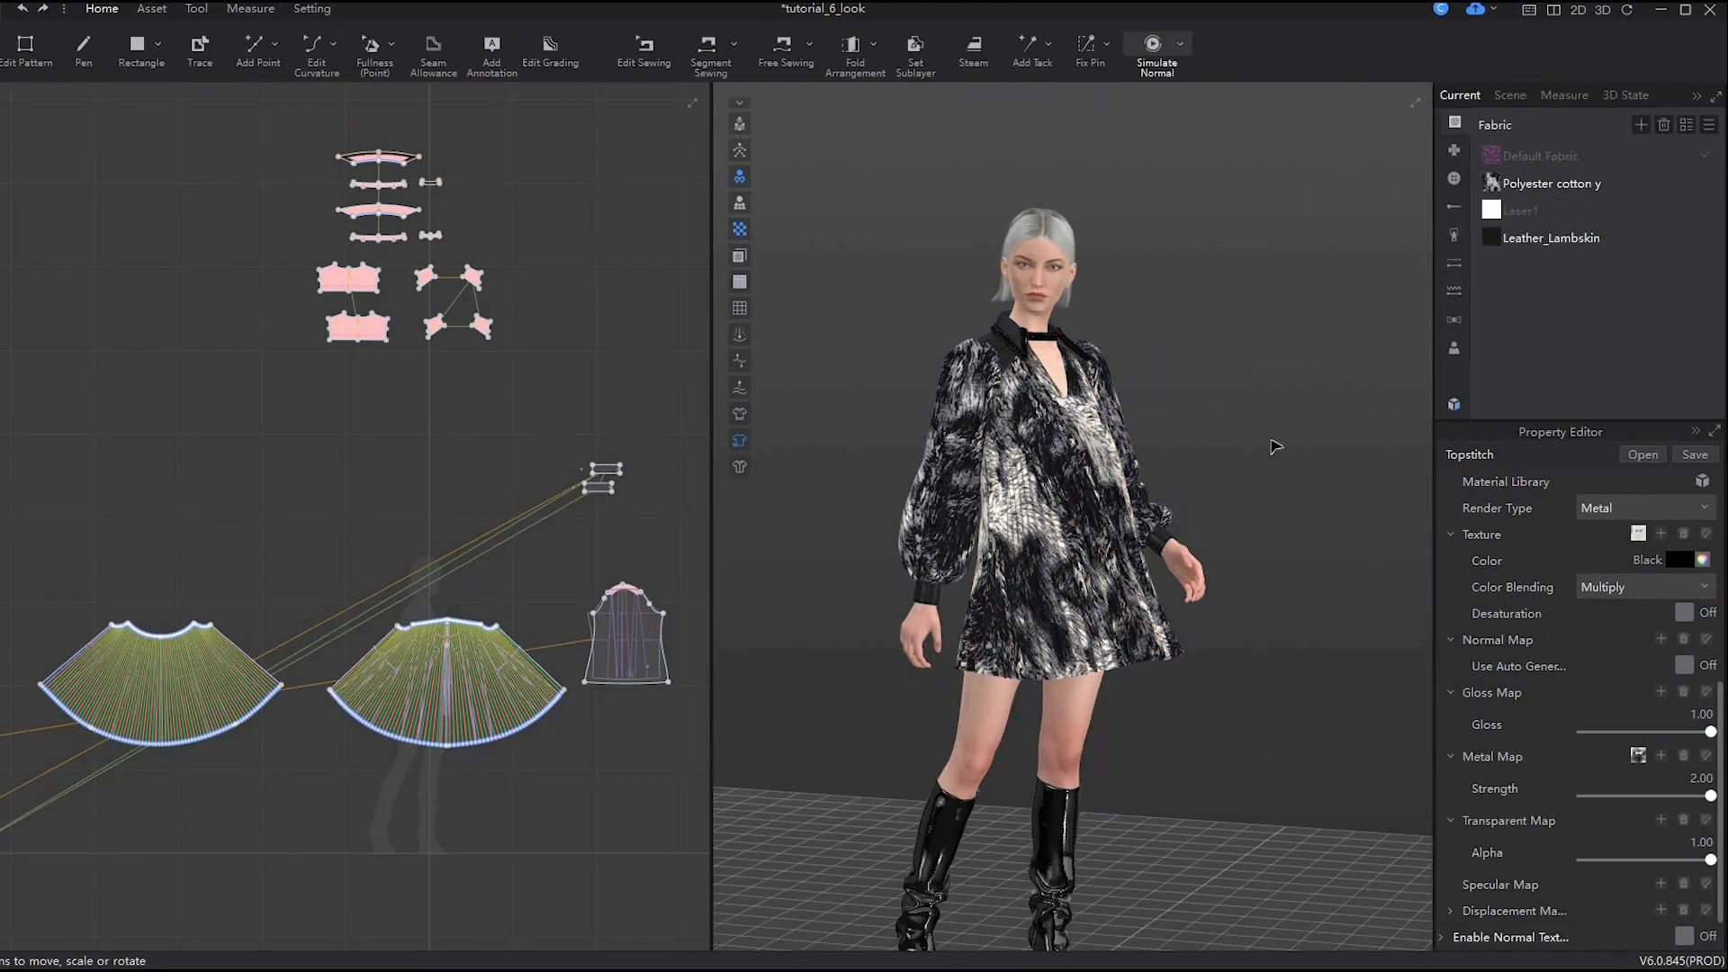
# - Clear the fabric selection on the restyled dress and save the project
pyautogui.click(1276, 447)
pyautogui.scroll(8, 1276, 447)
pyautogui.scroll(-3, 1277, 447)
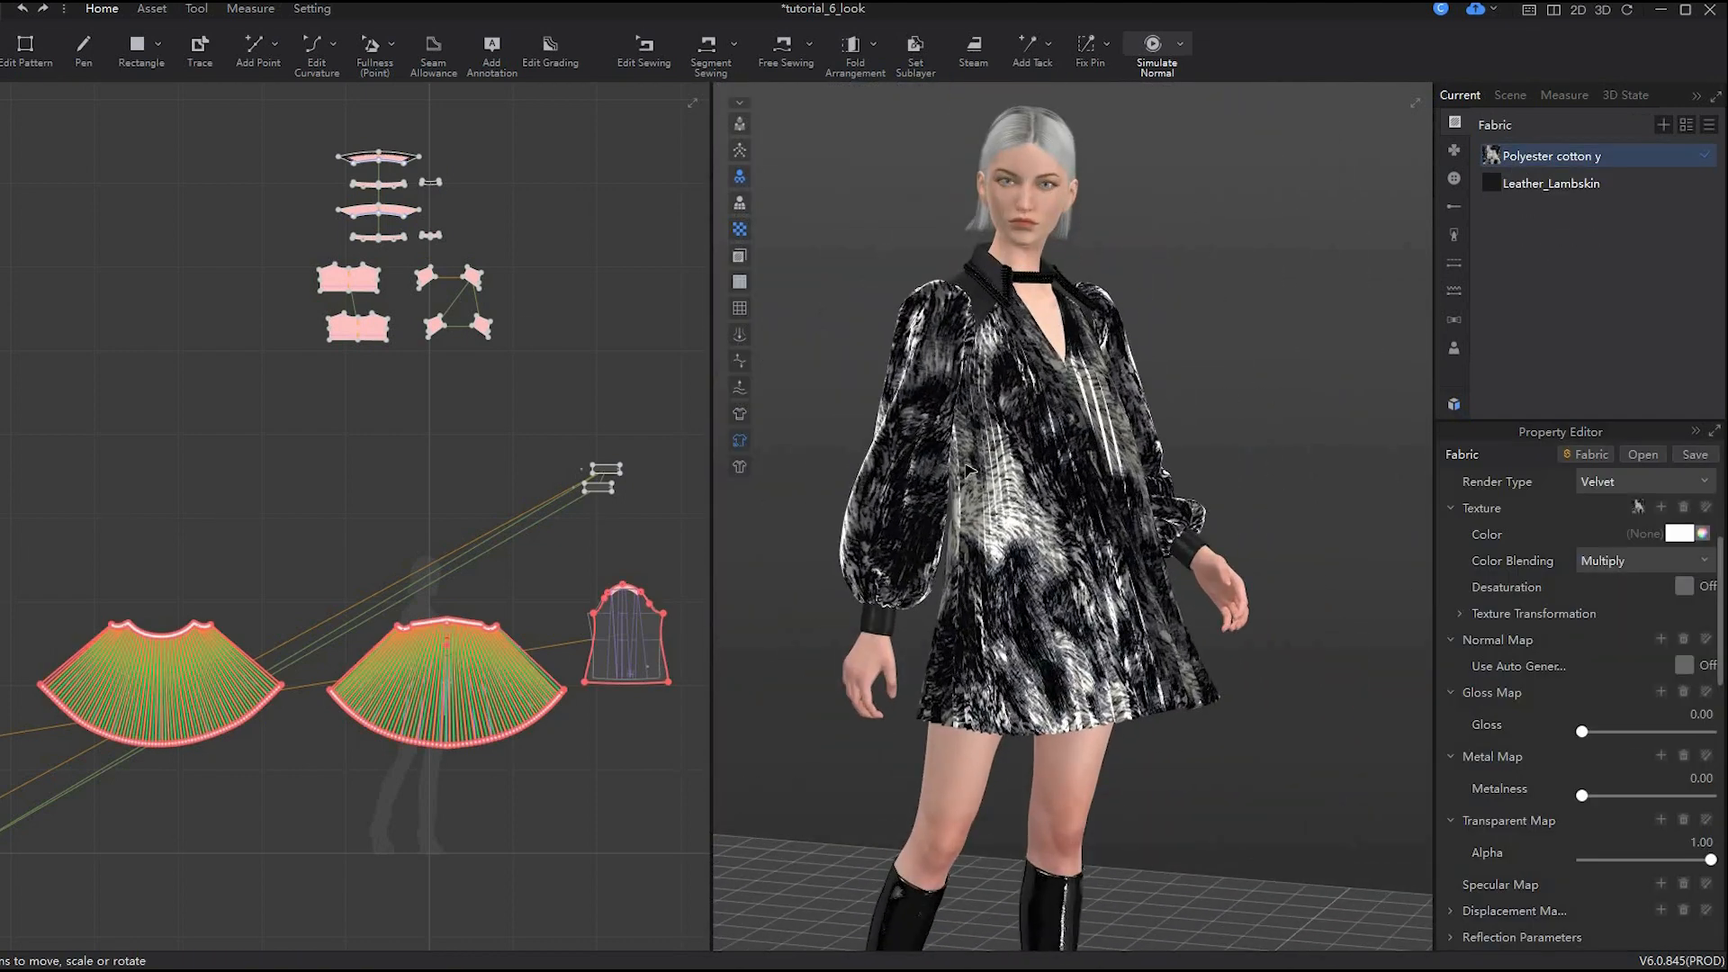
pyautogui.click(1138, 708)
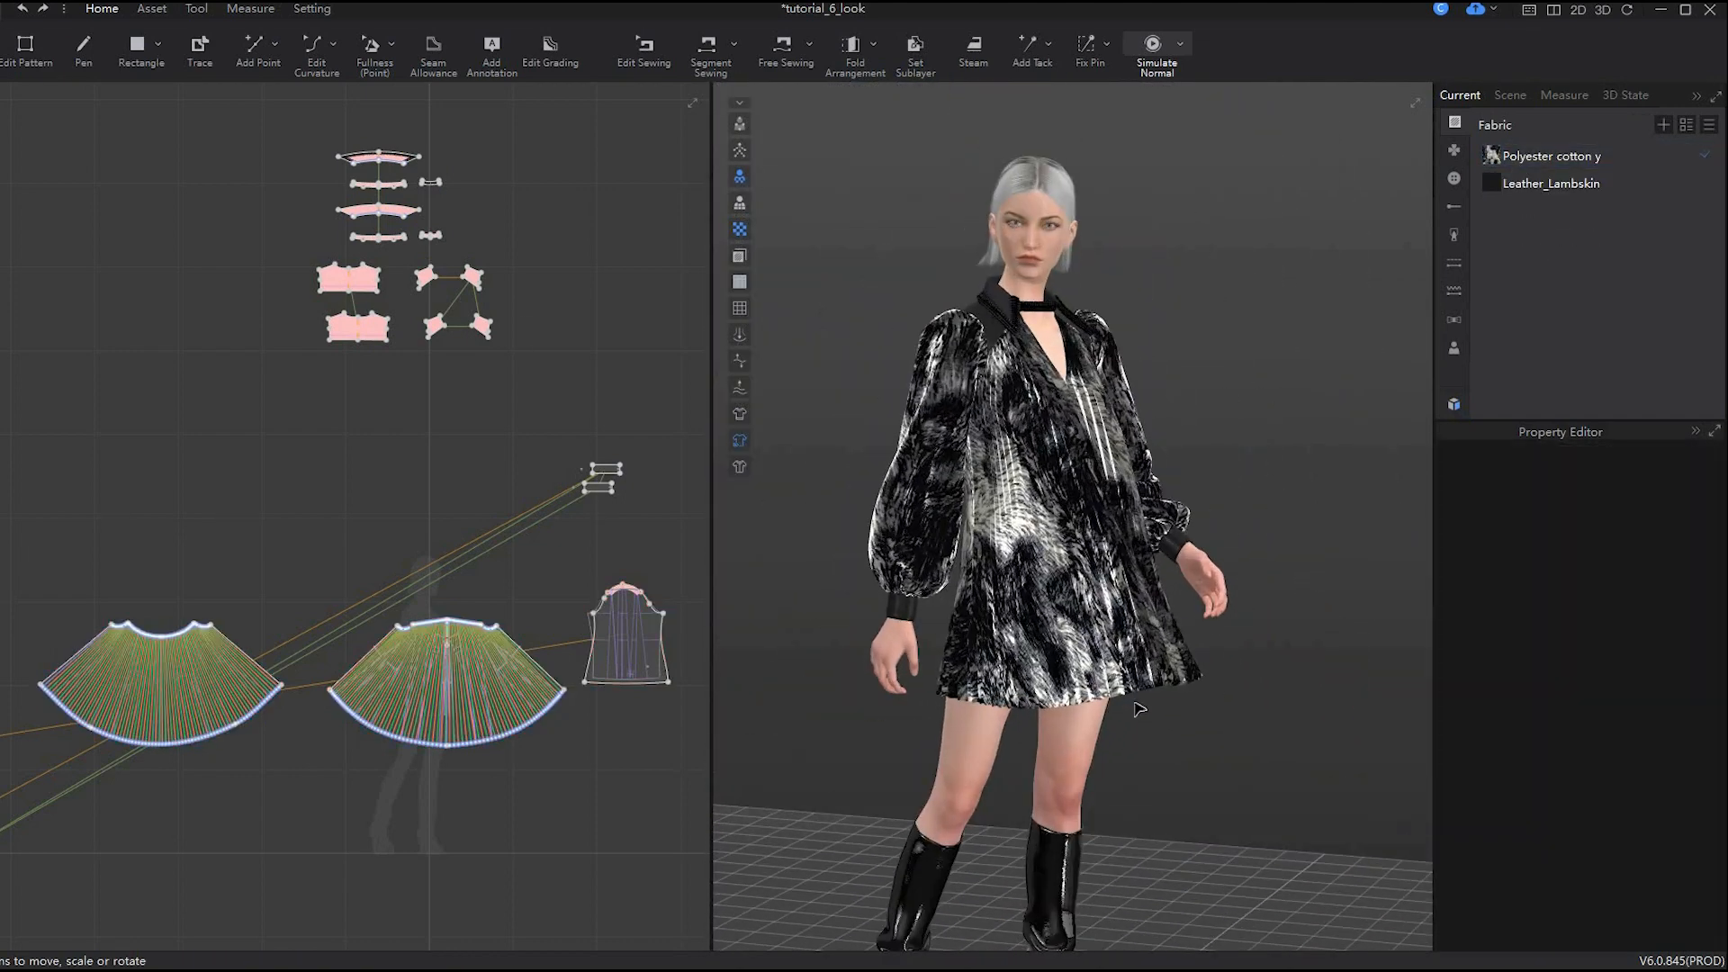
pyautogui.hotkey('ctrl', 's')
# - Save the current pose as a new 3D state named dress_pose and confirm the deletion of an unneeded state
pyautogui.scroll(-5, 1297, 544)
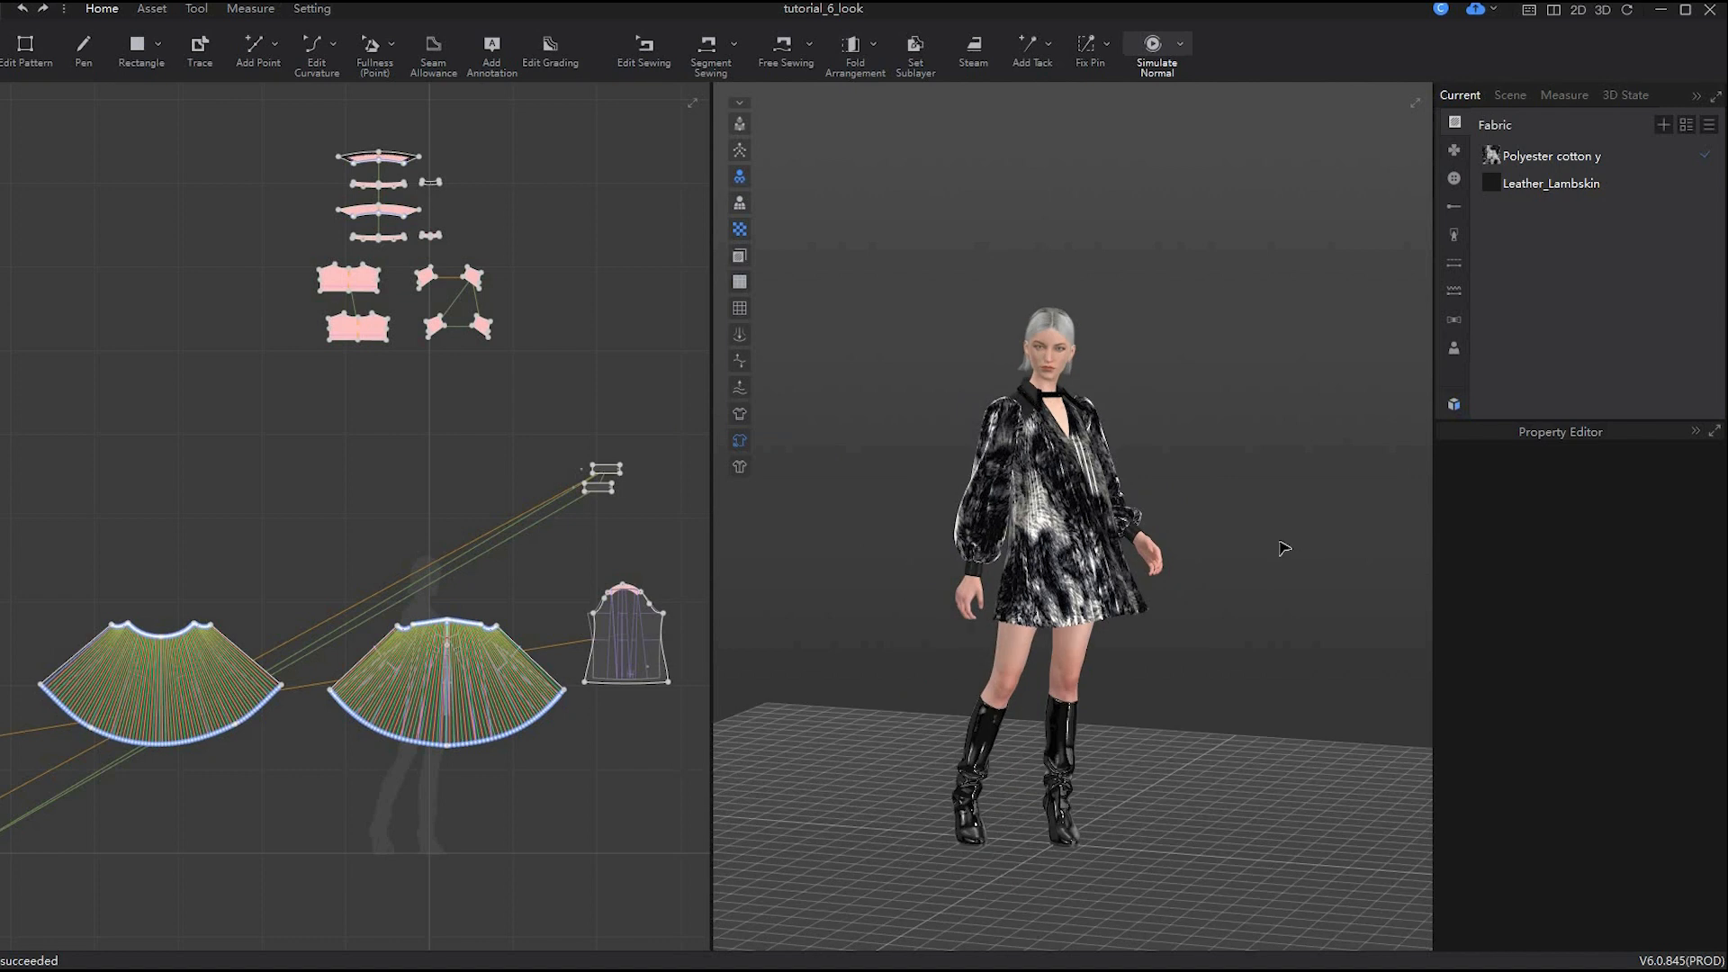
pyautogui.scroll(3, 1233, 576)
pyautogui.click(1626, 95)
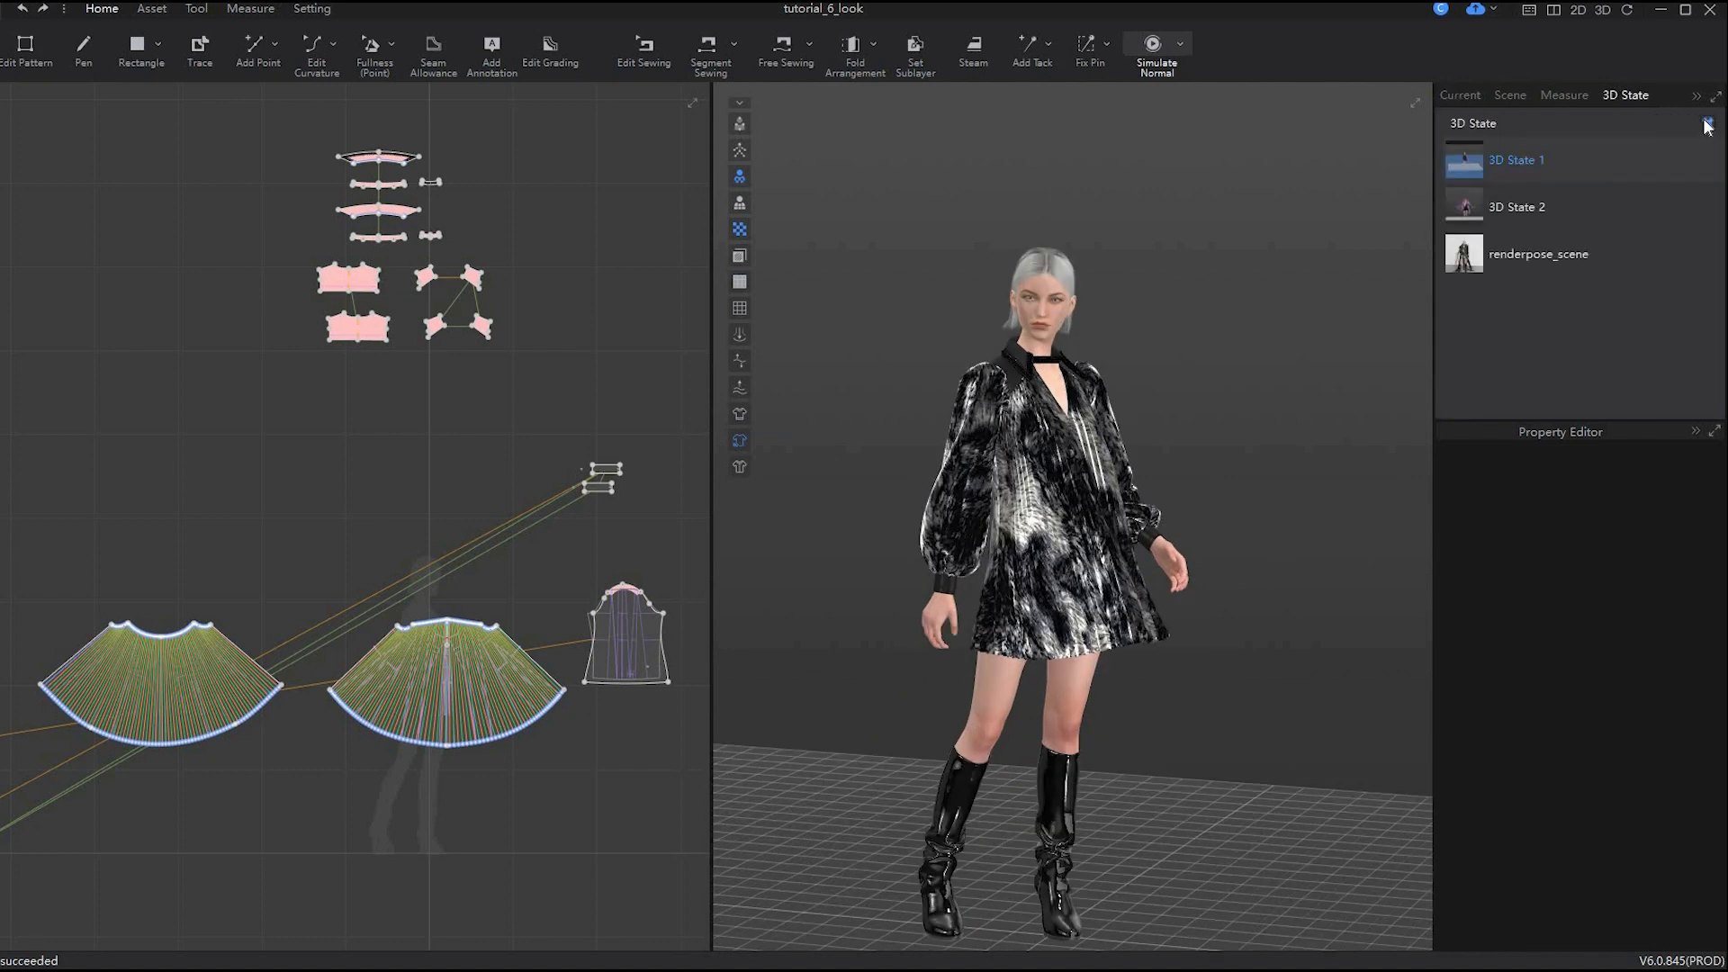
pyautogui.click(1707, 123)
pyautogui.doubleClick(1536, 301)
pyautogui.write('dress_pose')
pyautogui.press('Return')
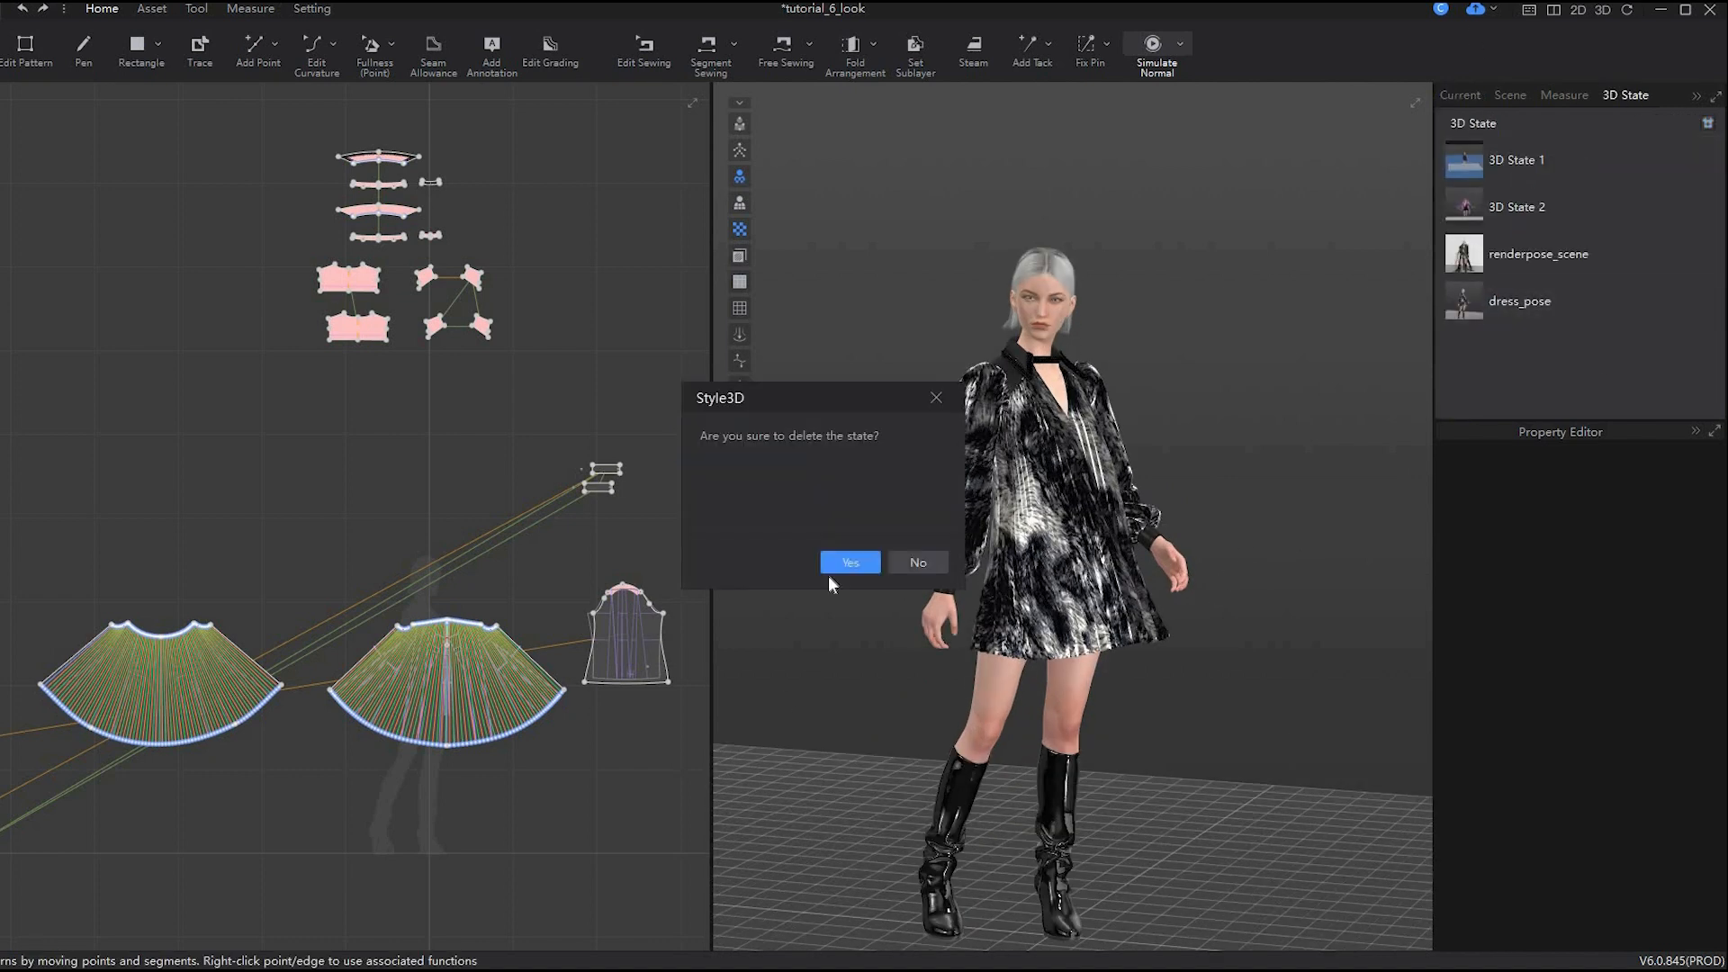
pyautogui.click(839, 564)
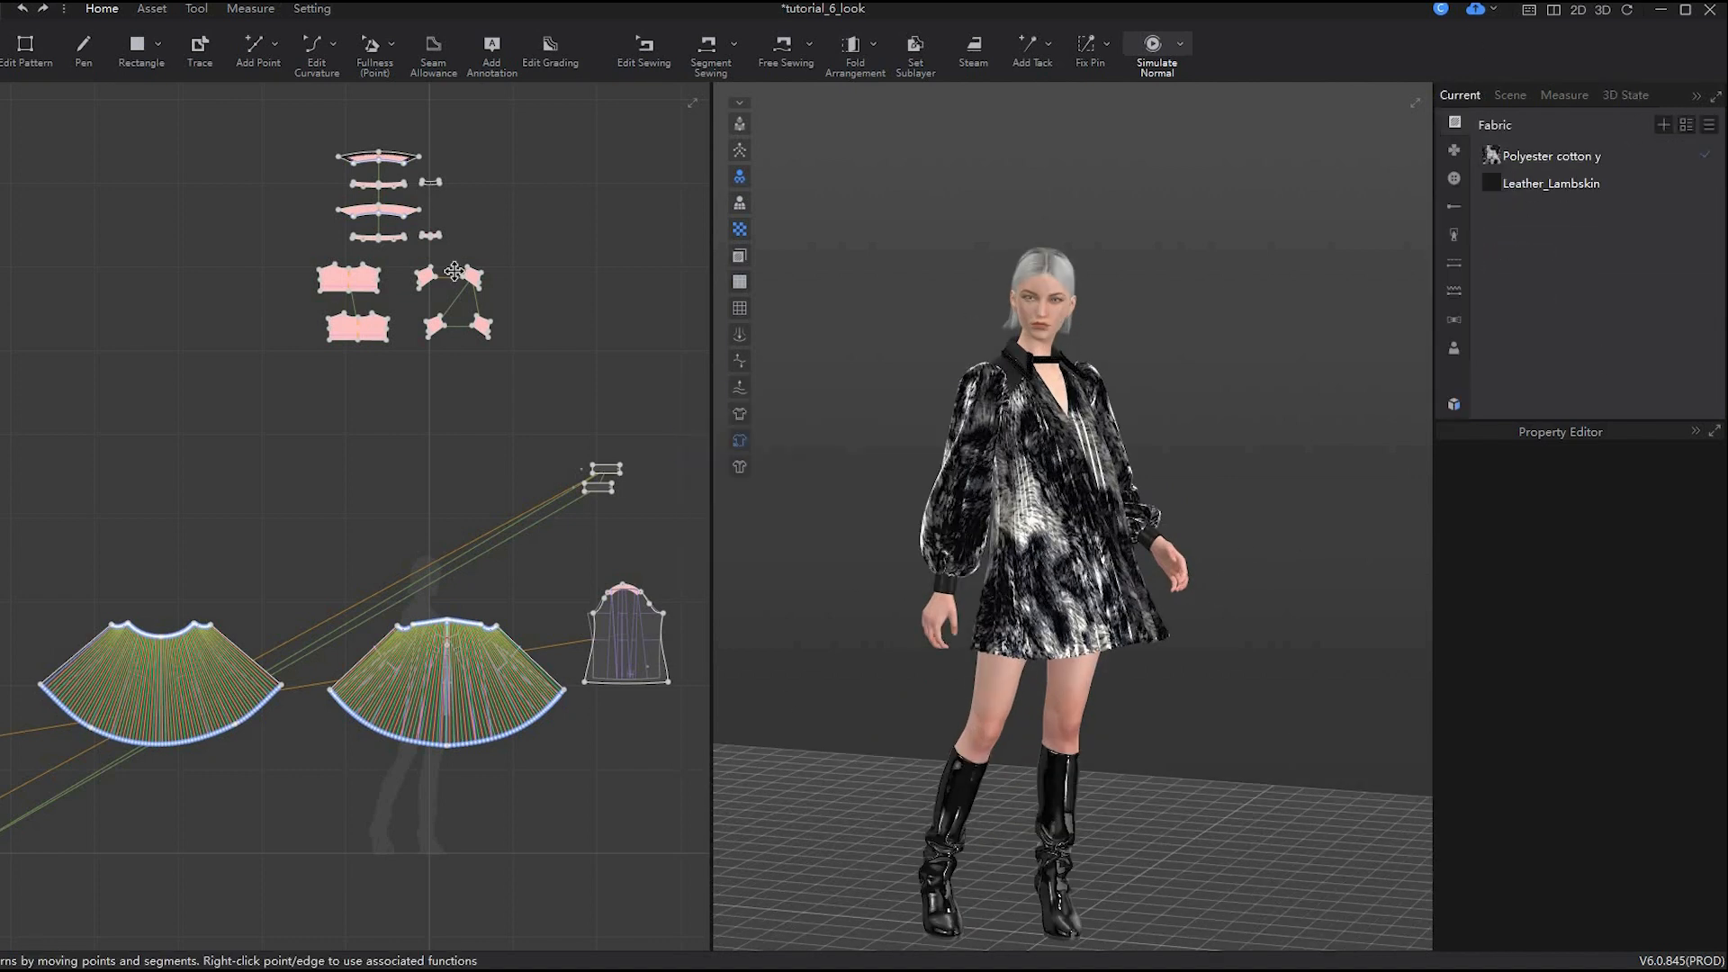
# - Move the planar wind Wind2 beside the avatar, to about X -712, Y 63, Z 334, while simulating the dress
pyautogui.press('a')
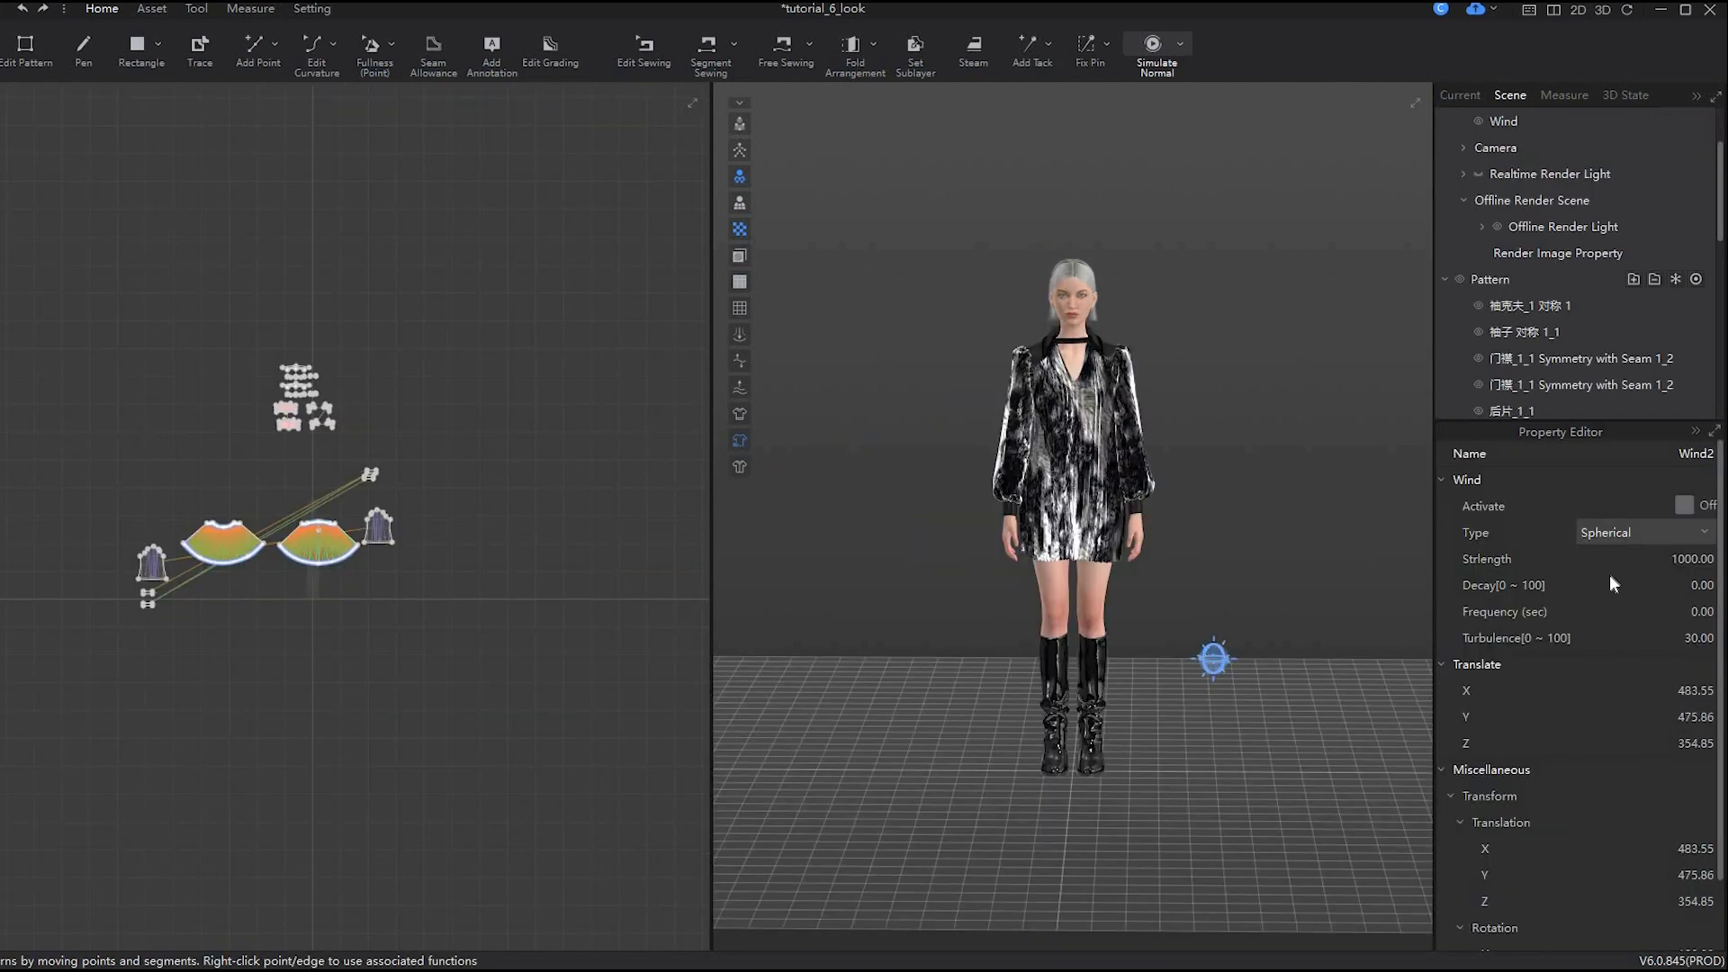
pyautogui.click(1193, 715)
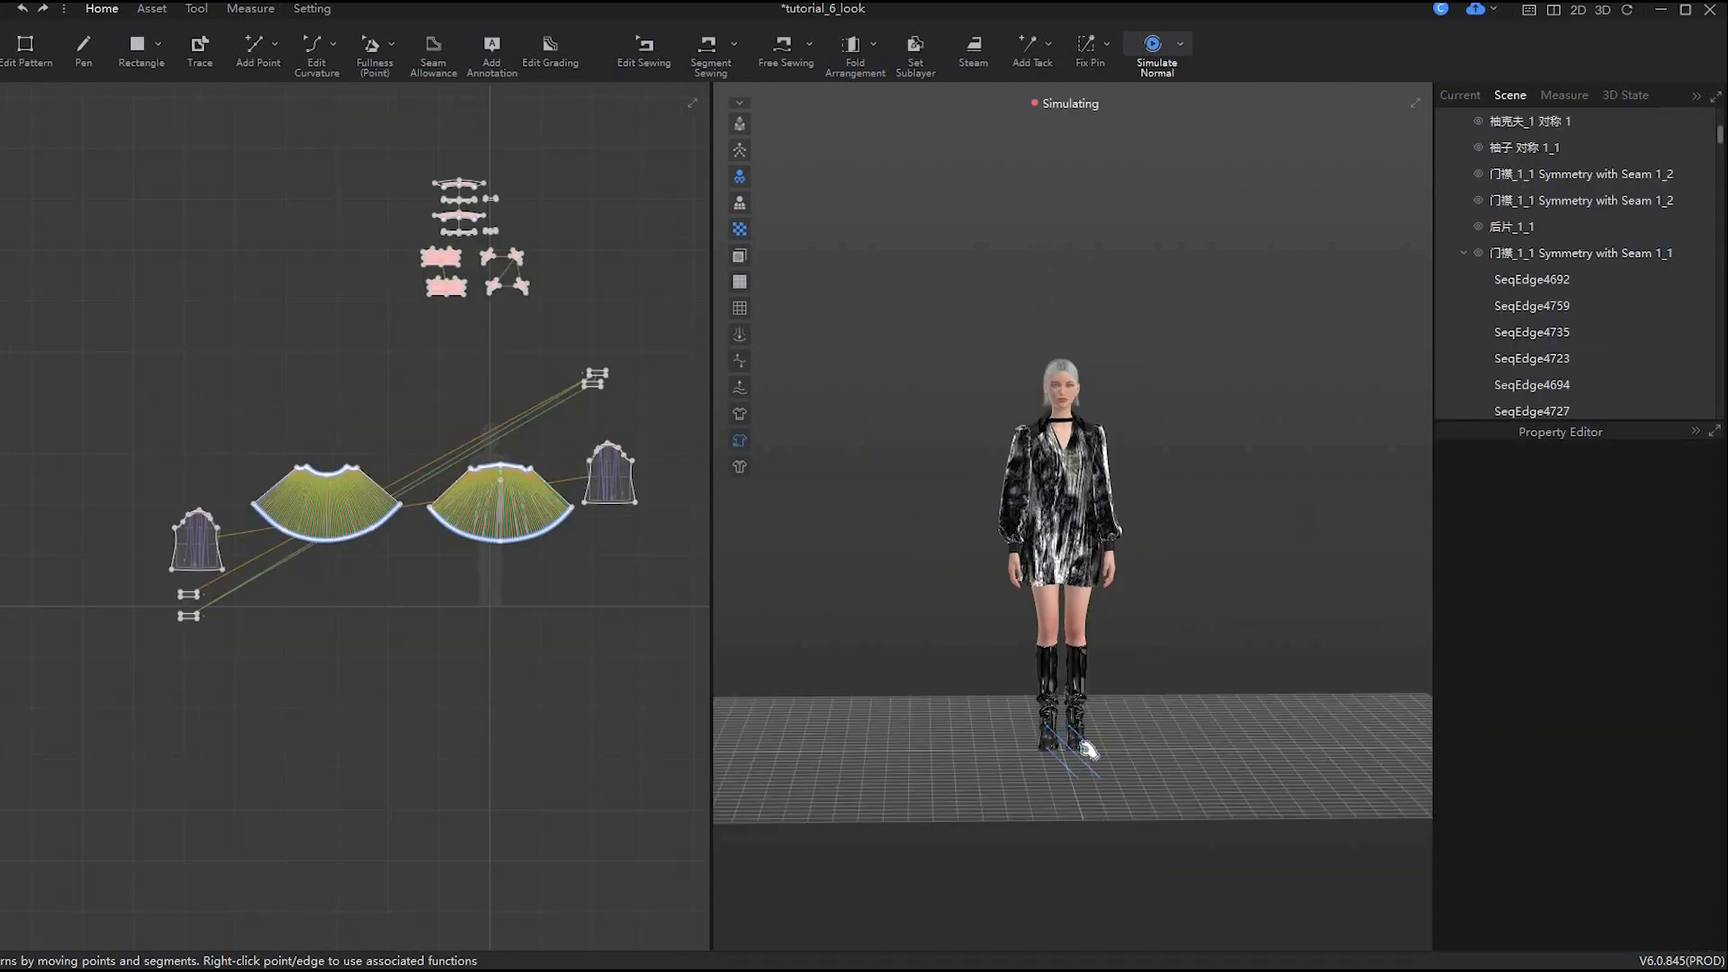
pyautogui.moveTo(862, 700); pyautogui.dragTo(724, 693)
pyautogui.moveTo(794, 691); pyautogui.dragTo(911, 744)
pyautogui.press('space')
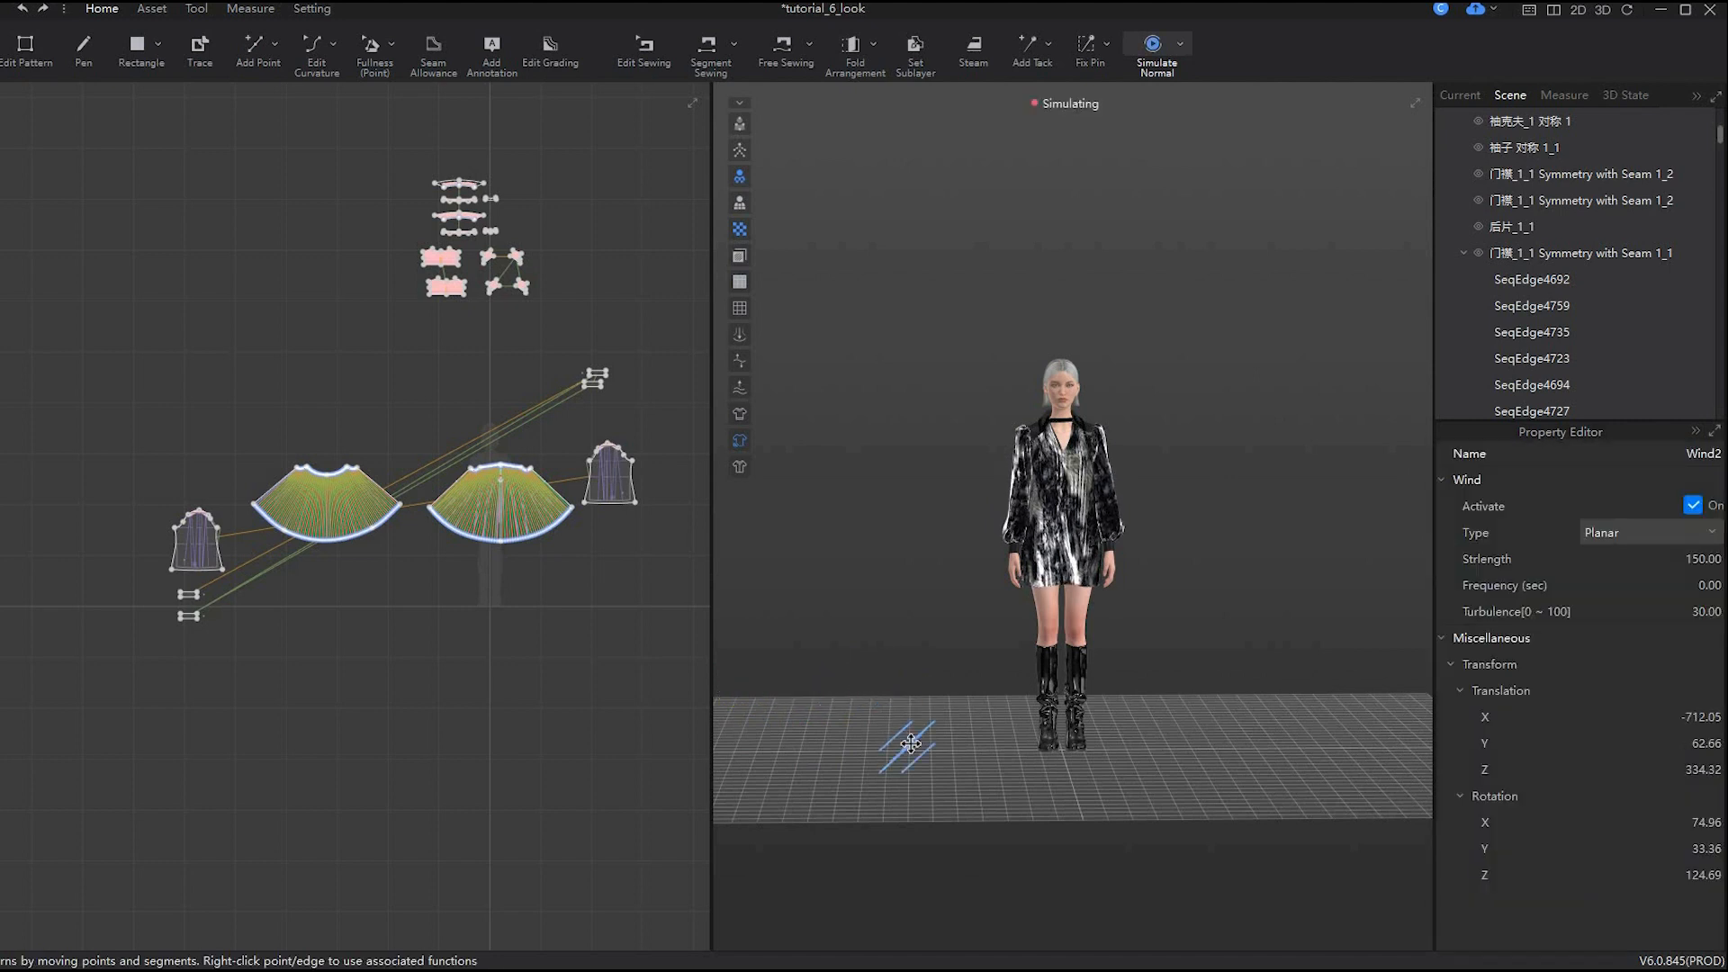
# - Stop the simulation and freeze the sleeve and cuff patterns on both sides of the dress
pyautogui.press('space')
pyautogui.scroll(4, 1165, 703)
pyautogui.moveTo(90, 464); pyautogui.dragTo(261, 677)
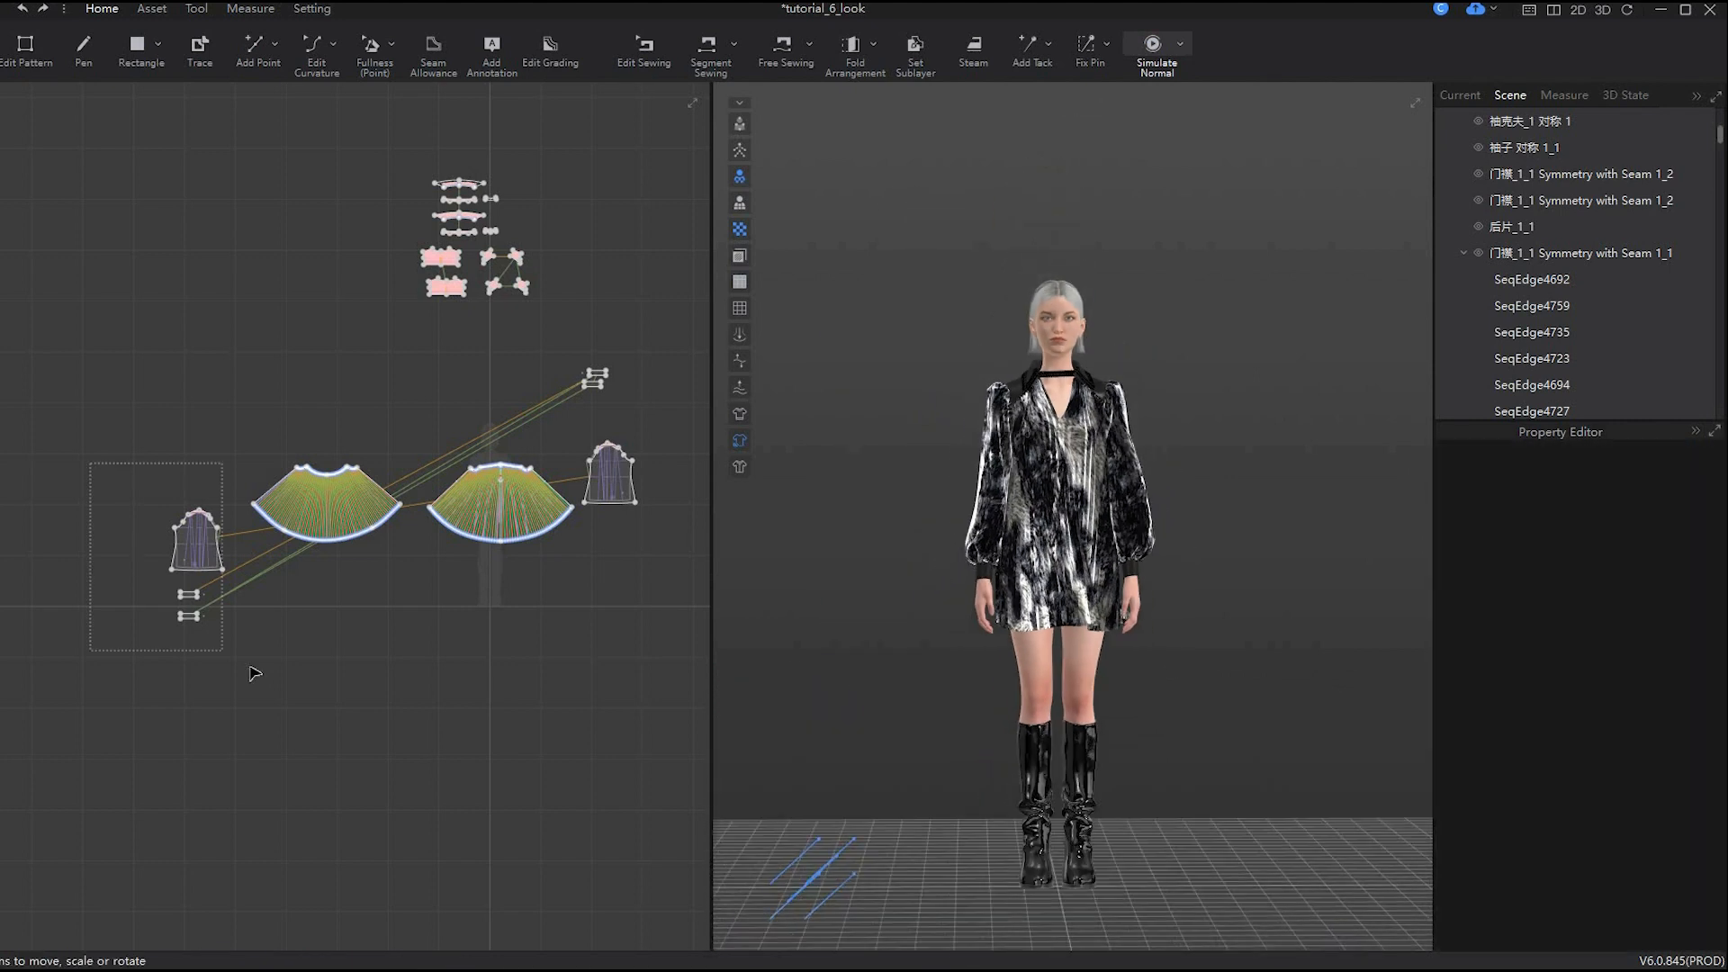
pyautogui.rightClick(196, 547)
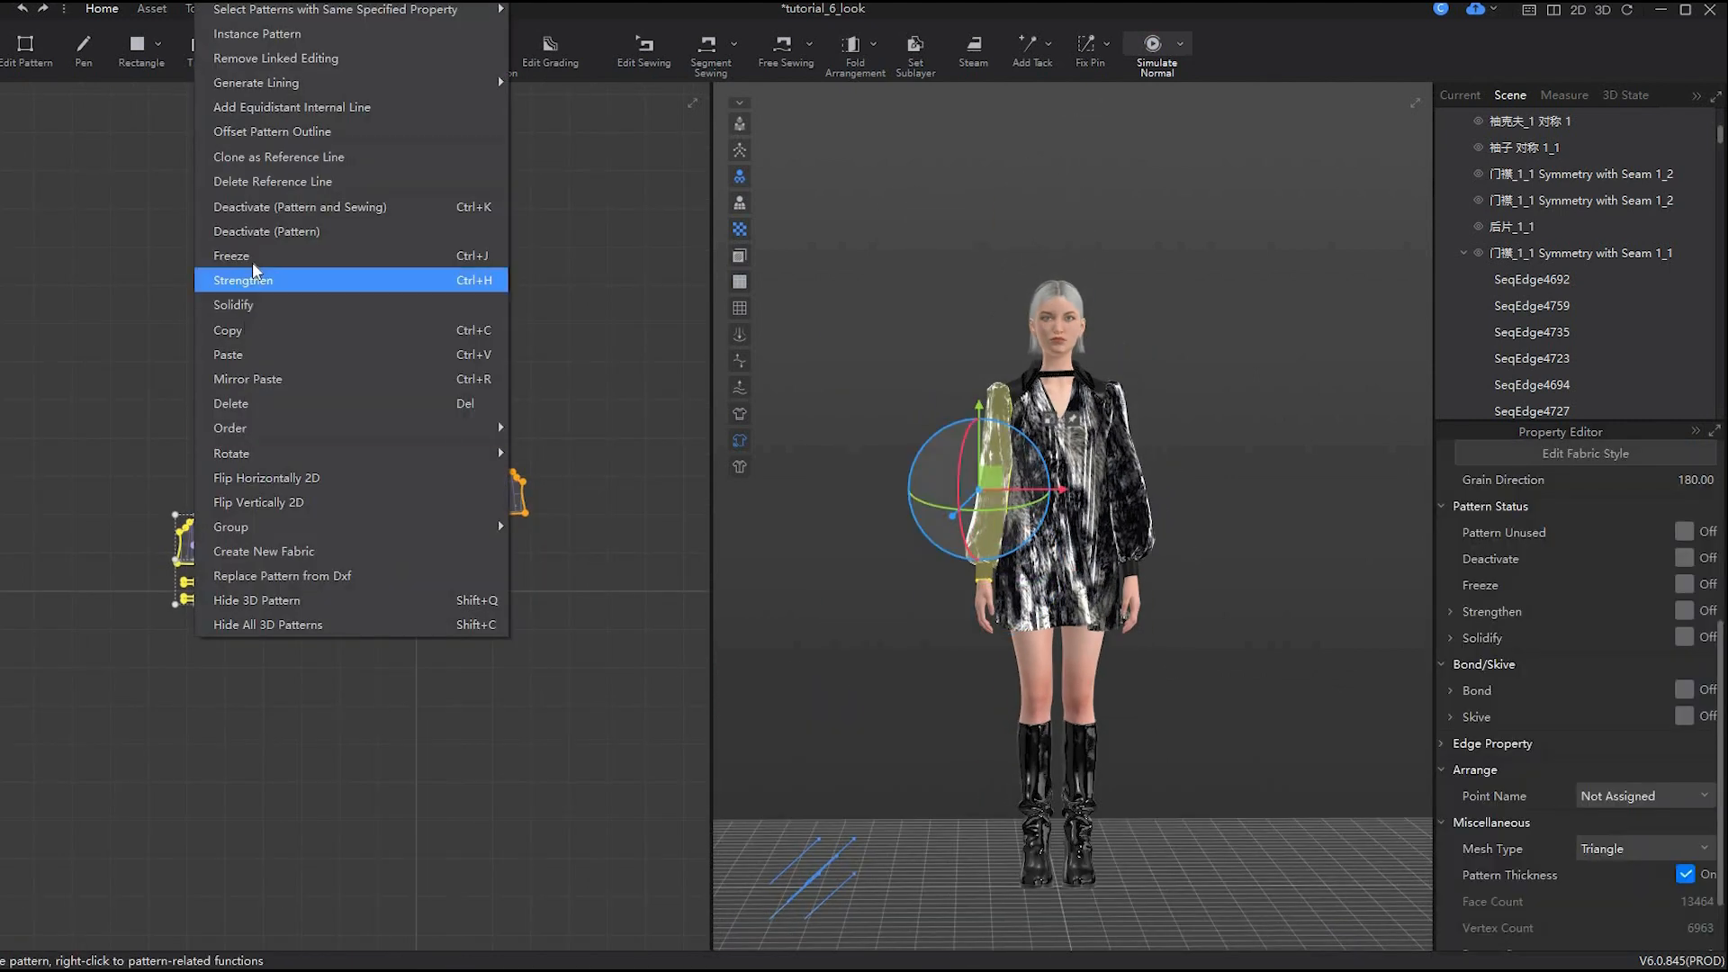
pyautogui.click(254, 257)
pyautogui.scroll(-3, 195, 545)
pyautogui.moveTo(505, 495); pyautogui.dragTo(545, 396)
pyautogui.moveTo(613, 359); pyautogui.dragTo(367, 486)
pyautogui.rightClick(550, 398)
pyautogui.click(605, 257)
# - Move the planar wind closer to the avatar's feet and simulate the dress while pulling its hem outward
pyautogui.click(844, 860)
pyautogui.moveTo(816, 876); pyautogui.dragTo(996, 898)
pyautogui.press('space')
pyautogui.moveTo(1118, 619); pyautogui.dragTo(1115, 629)
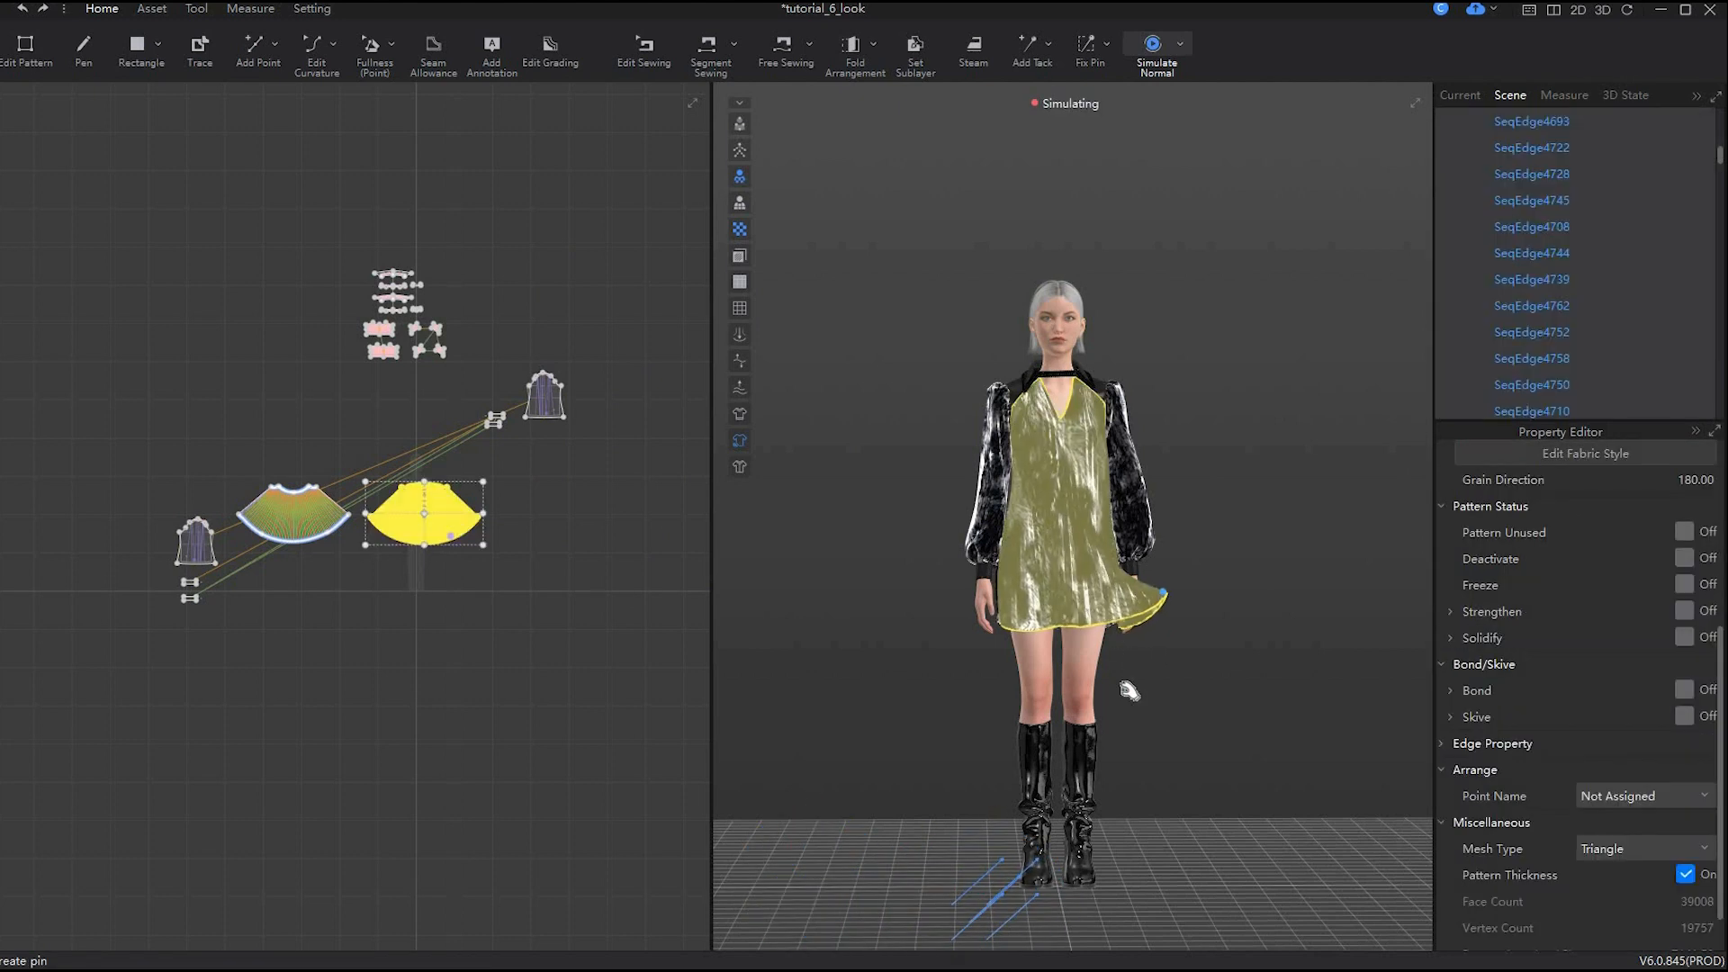
pyautogui.press('space')
pyautogui.click(1201, 712)
pyautogui.press('space')
pyautogui.press('space')
# - Add the clear glasses trim from the resource library and raise it to the avatar's face
pyautogui.scroll(3, 1180, 783)
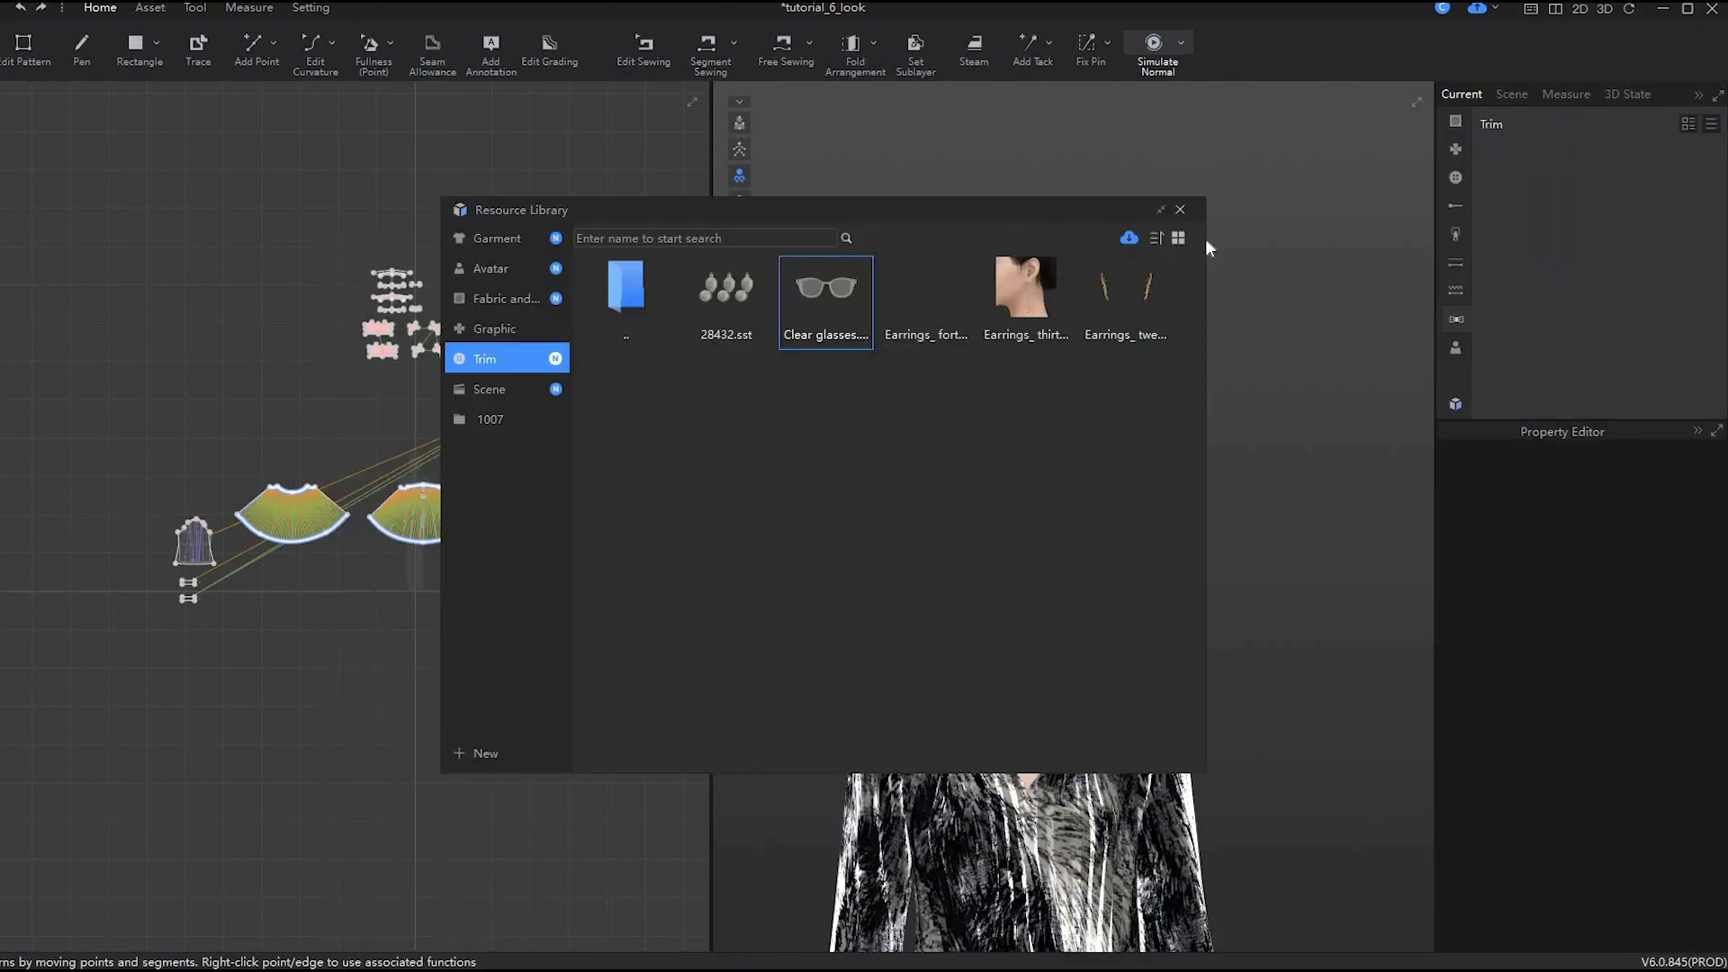
pyautogui.click(1180, 210)
pyautogui.moveTo(1071, 450); pyautogui.dragTo(1017, 748, button='middle')
pyautogui.moveTo(1013, 785); pyautogui.dragTo(1010, 173)
pyautogui.scroll(3, 1026, 270)
pyautogui.moveTo(1035, 405); pyautogui.dragTo(1053, 698, button='middle')
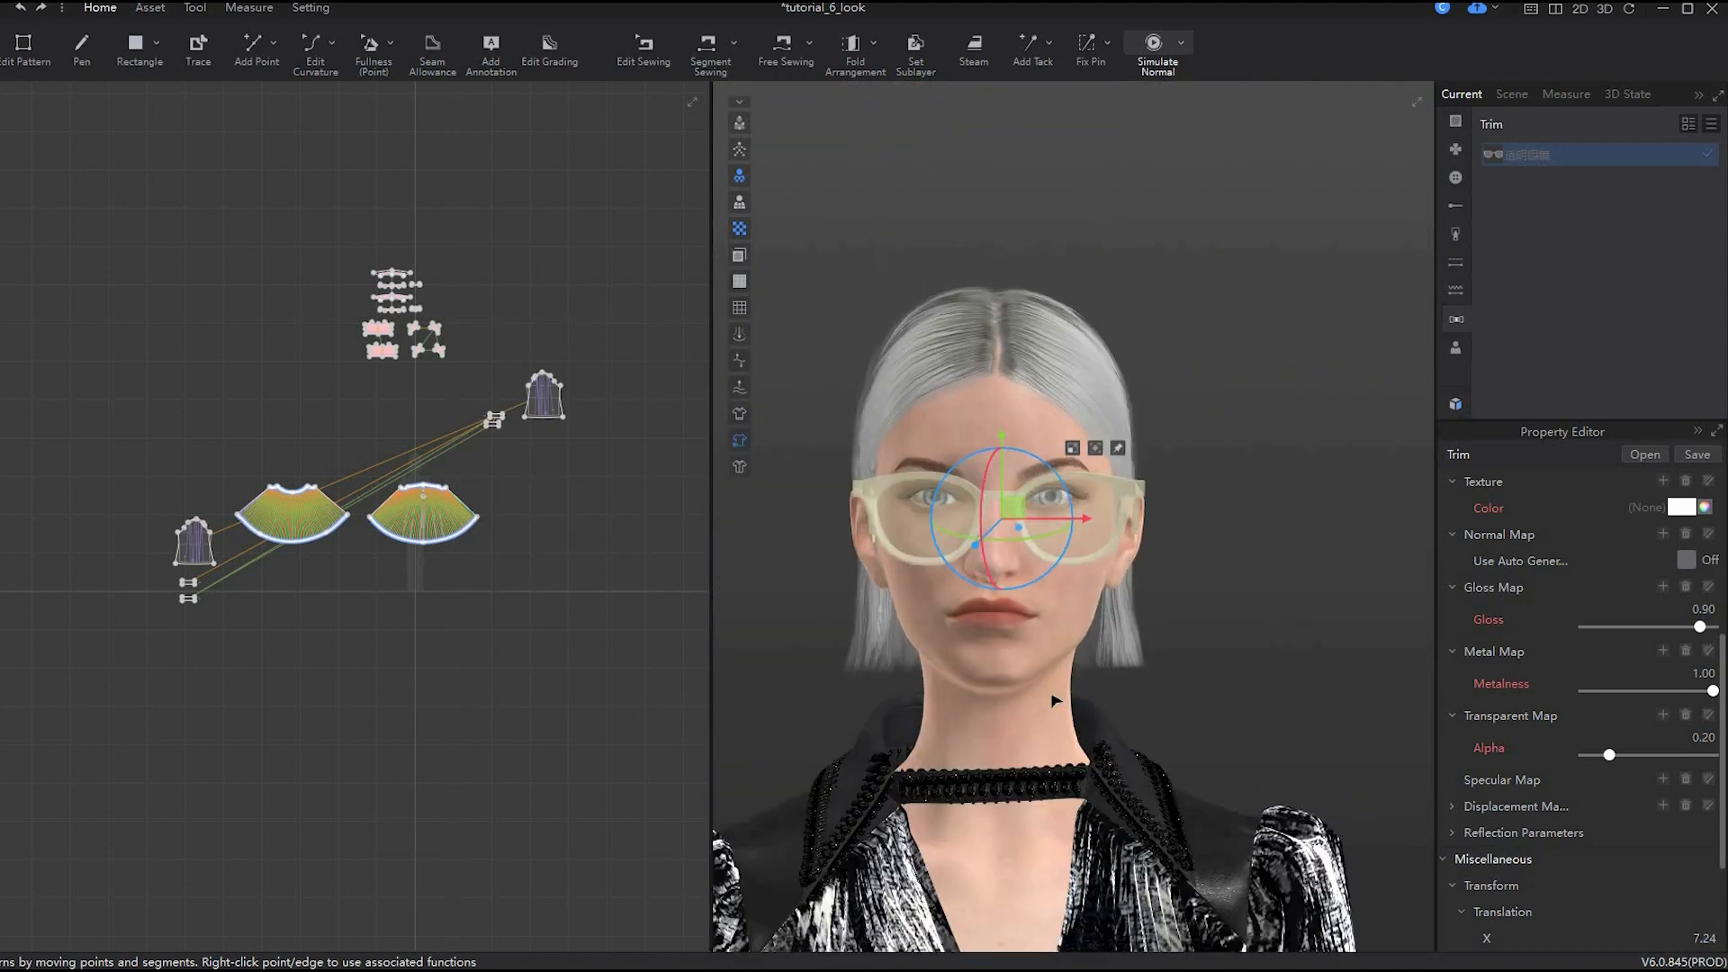
# - Align the glasses over the avatar's eyes and ears, adjusting them from side and front
pyautogui.moveTo(1054, 699); pyautogui.dragTo(1261, 684, button='right')
pyautogui.moveTo(1202, 470); pyautogui.dragTo(868, 432)
pyautogui.moveTo(1171, 630); pyautogui.dragTo(963, 630, button='right')
pyautogui.moveTo(1186, 440); pyautogui.dragTo(998, 451)
pyautogui.scroll(2, 998, 459)
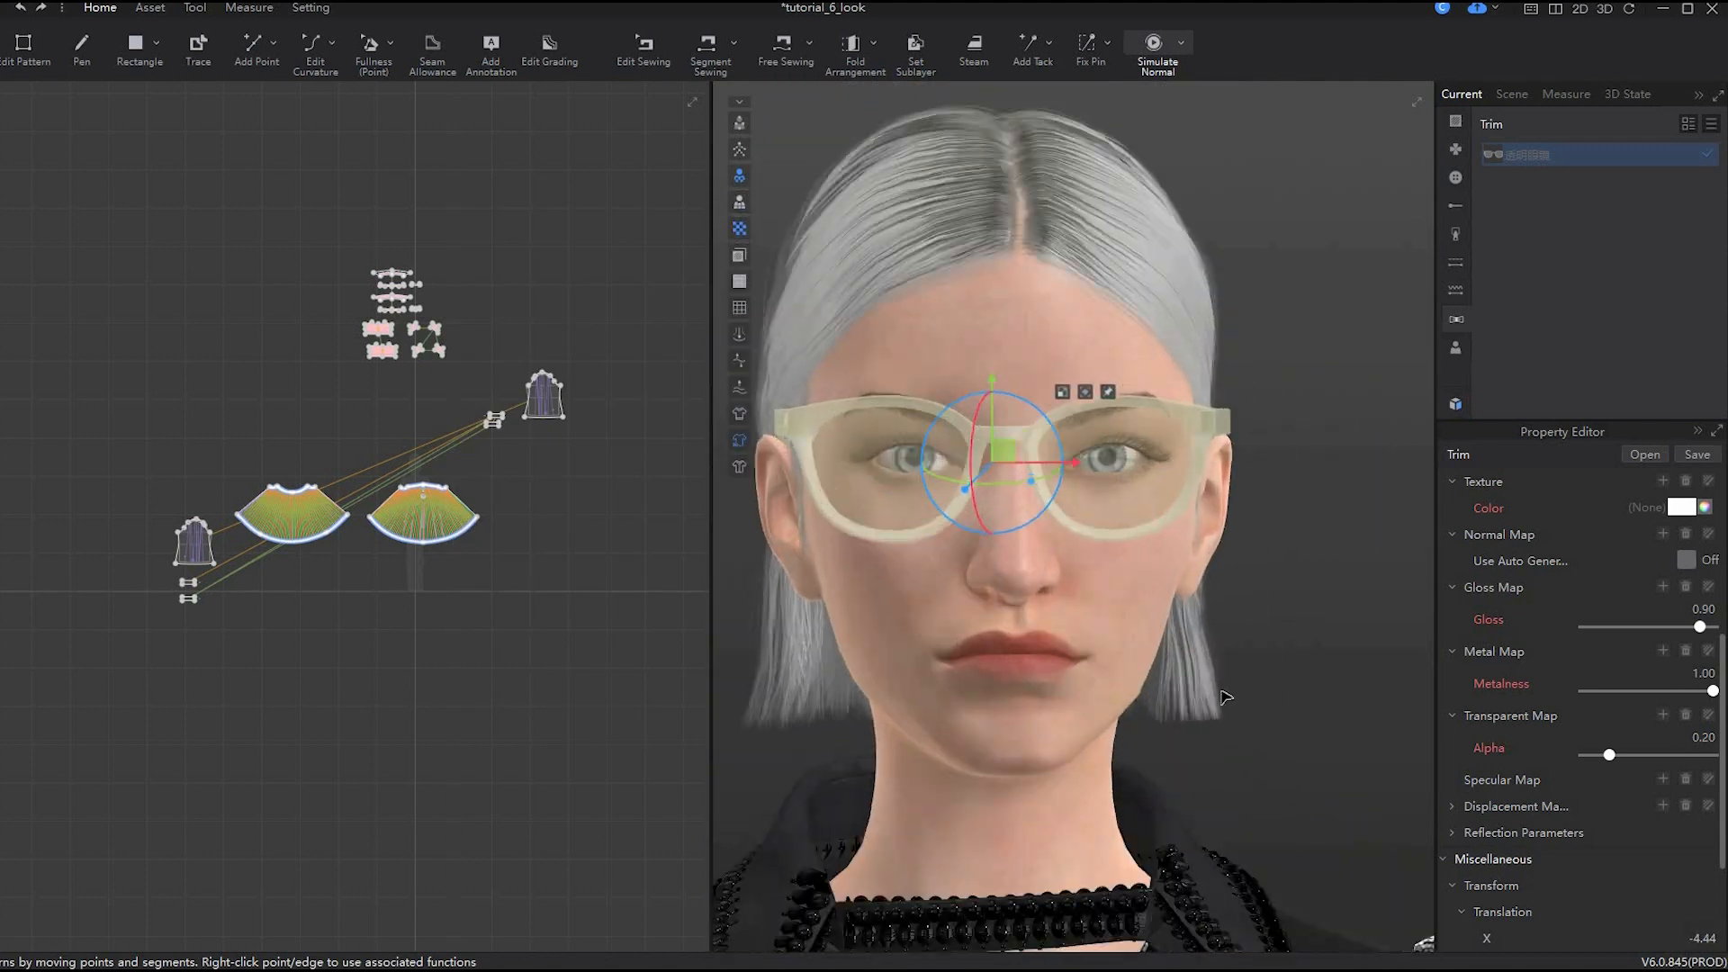
pyautogui.moveTo(1219, 694); pyautogui.dragTo(1297, 697, button='middle')
pyautogui.moveTo(1070, 451); pyautogui.dragTo(1110, 495)
# - Set the texture colour of the glasses to black
pyautogui.click(1682, 507)
pyautogui.click(597, 707)
pyautogui.click(671, 786)
pyautogui.scroll(-1, 1044, 464)
pyautogui.scroll(-1, 1055, 467)
# - Scale the glasses slightly in width and height to fit the avatar's face
pyautogui.click(1116, 420)
pyautogui.scroll(-1, 1171, 603)
pyautogui.moveTo(1184, 619); pyautogui.dragTo(1215, 621, button='right')
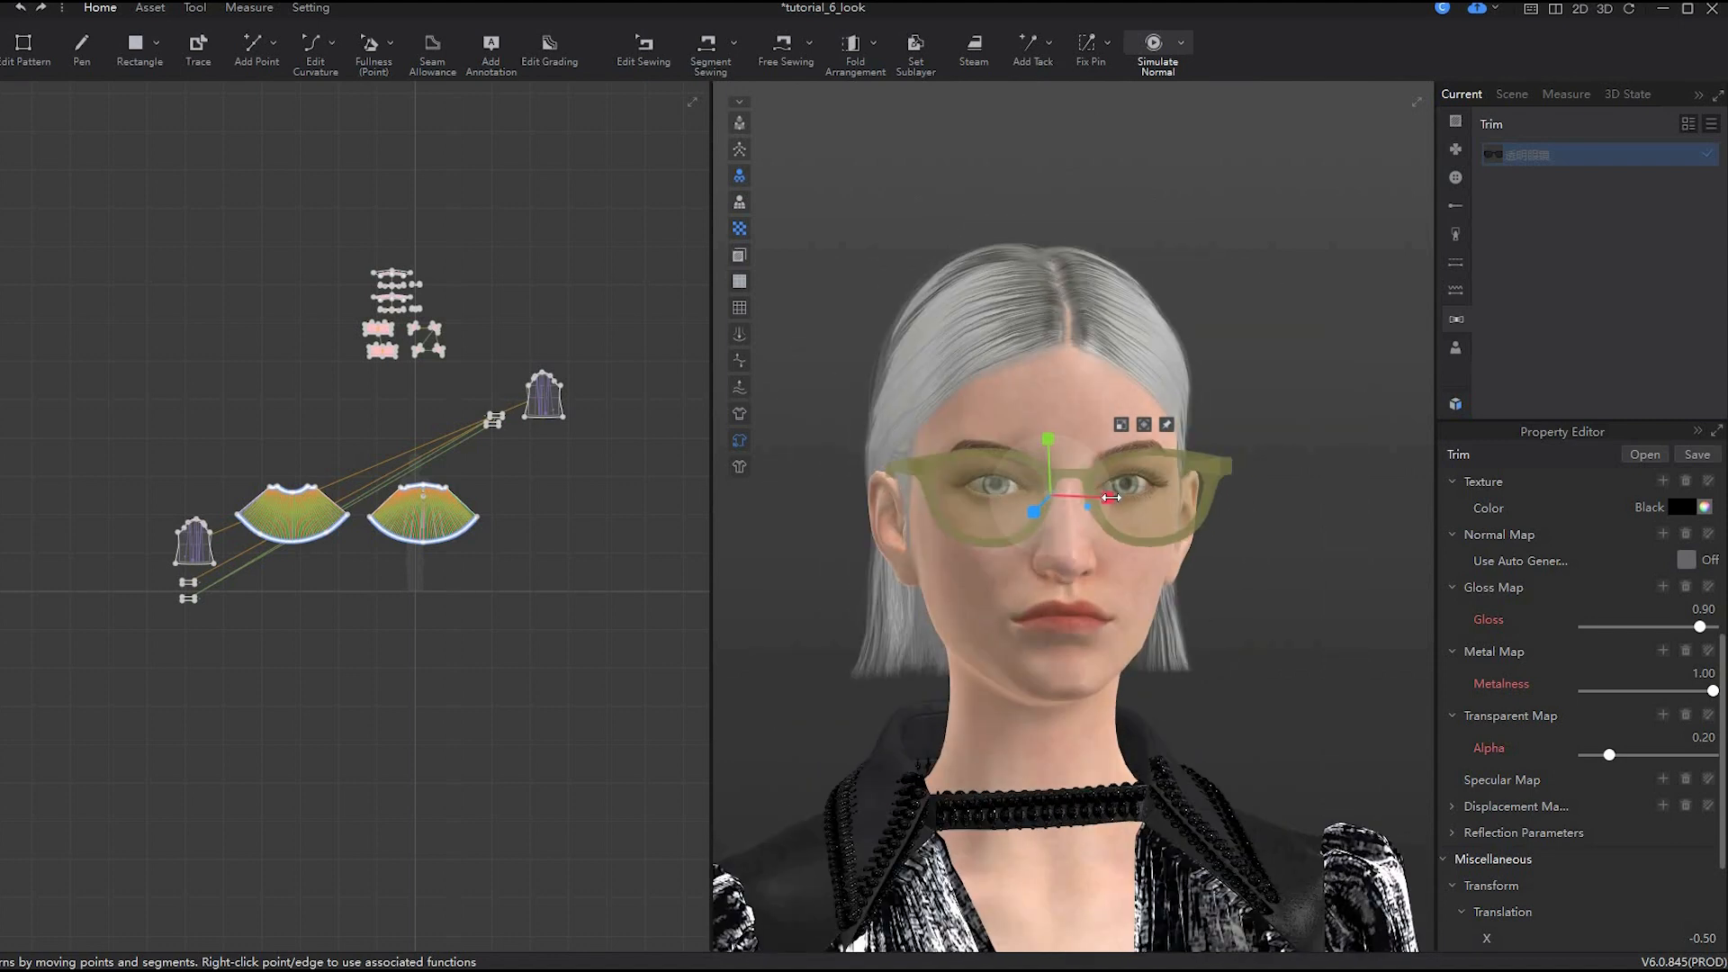
pyautogui.moveTo(1110, 497); pyautogui.dragTo(1106, 497)
pyautogui.moveTo(1373, 601); pyautogui.dragTo(1314, 608, button='right')
pyautogui.moveTo(1046, 440); pyautogui.dragTo(1047, 431)
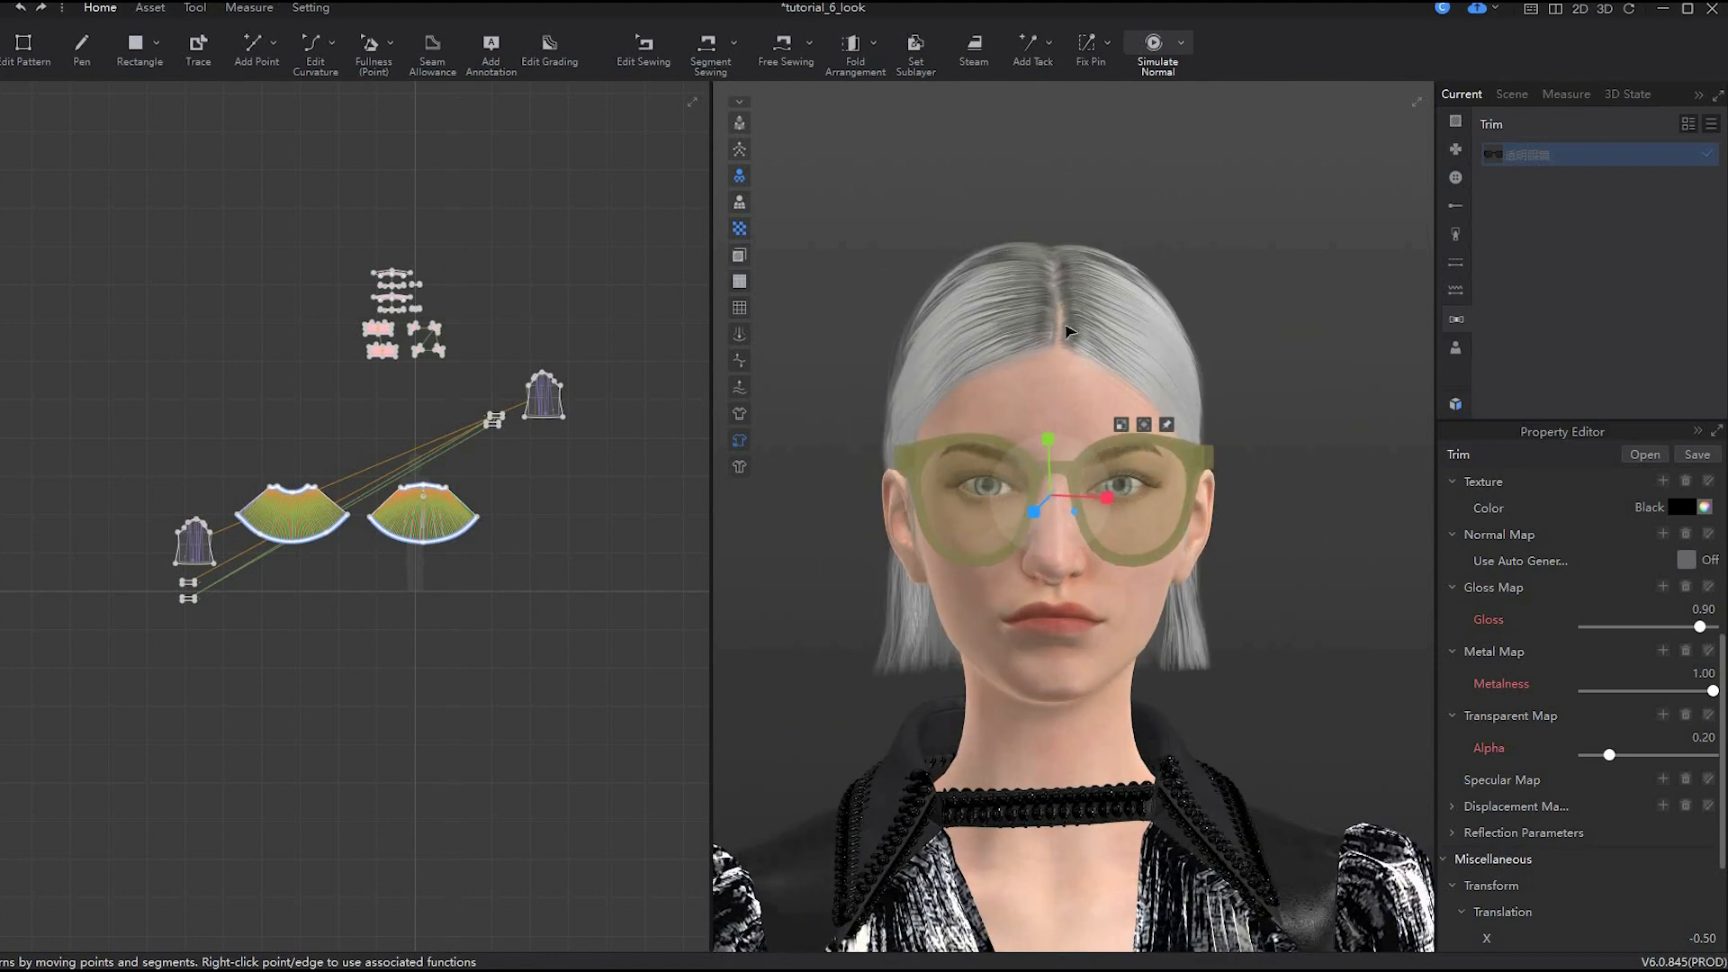
# - Set the glasses' transparent map alpha to 0.86 and nudge the glasses into place, to about X 0.41
pyautogui.moveTo(1610, 756); pyautogui.dragTo(1697, 756)
pyautogui.click(1305, 613)
pyautogui.scroll(-4, 1305, 612)
pyautogui.moveTo(1261, 616); pyautogui.dragTo(1022, 657, button='right')
pyautogui.click(1123, 511)
pyautogui.scroll(3, 1125, 513)
pyautogui.moveTo(1155, 494); pyautogui.dragTo(1159, 493)
pyautogui.moveTo(1159, 493); pyautogui.dragTo(1036, 497, button='right')
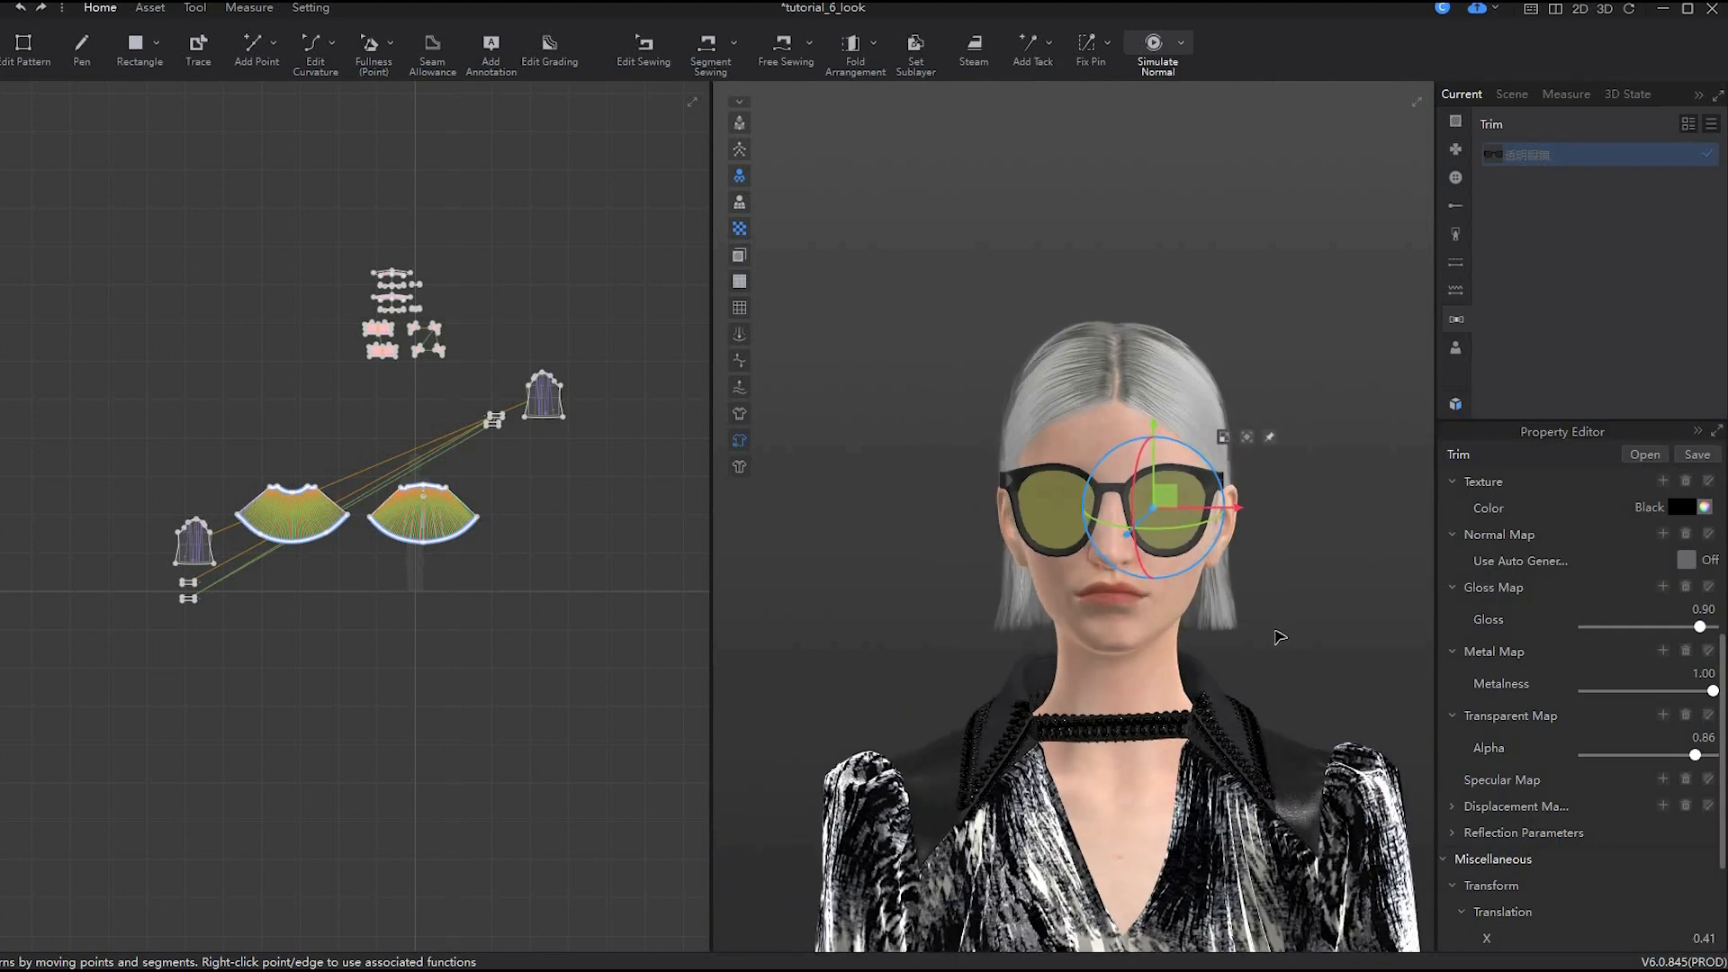
pyautogui.click(900, 721)
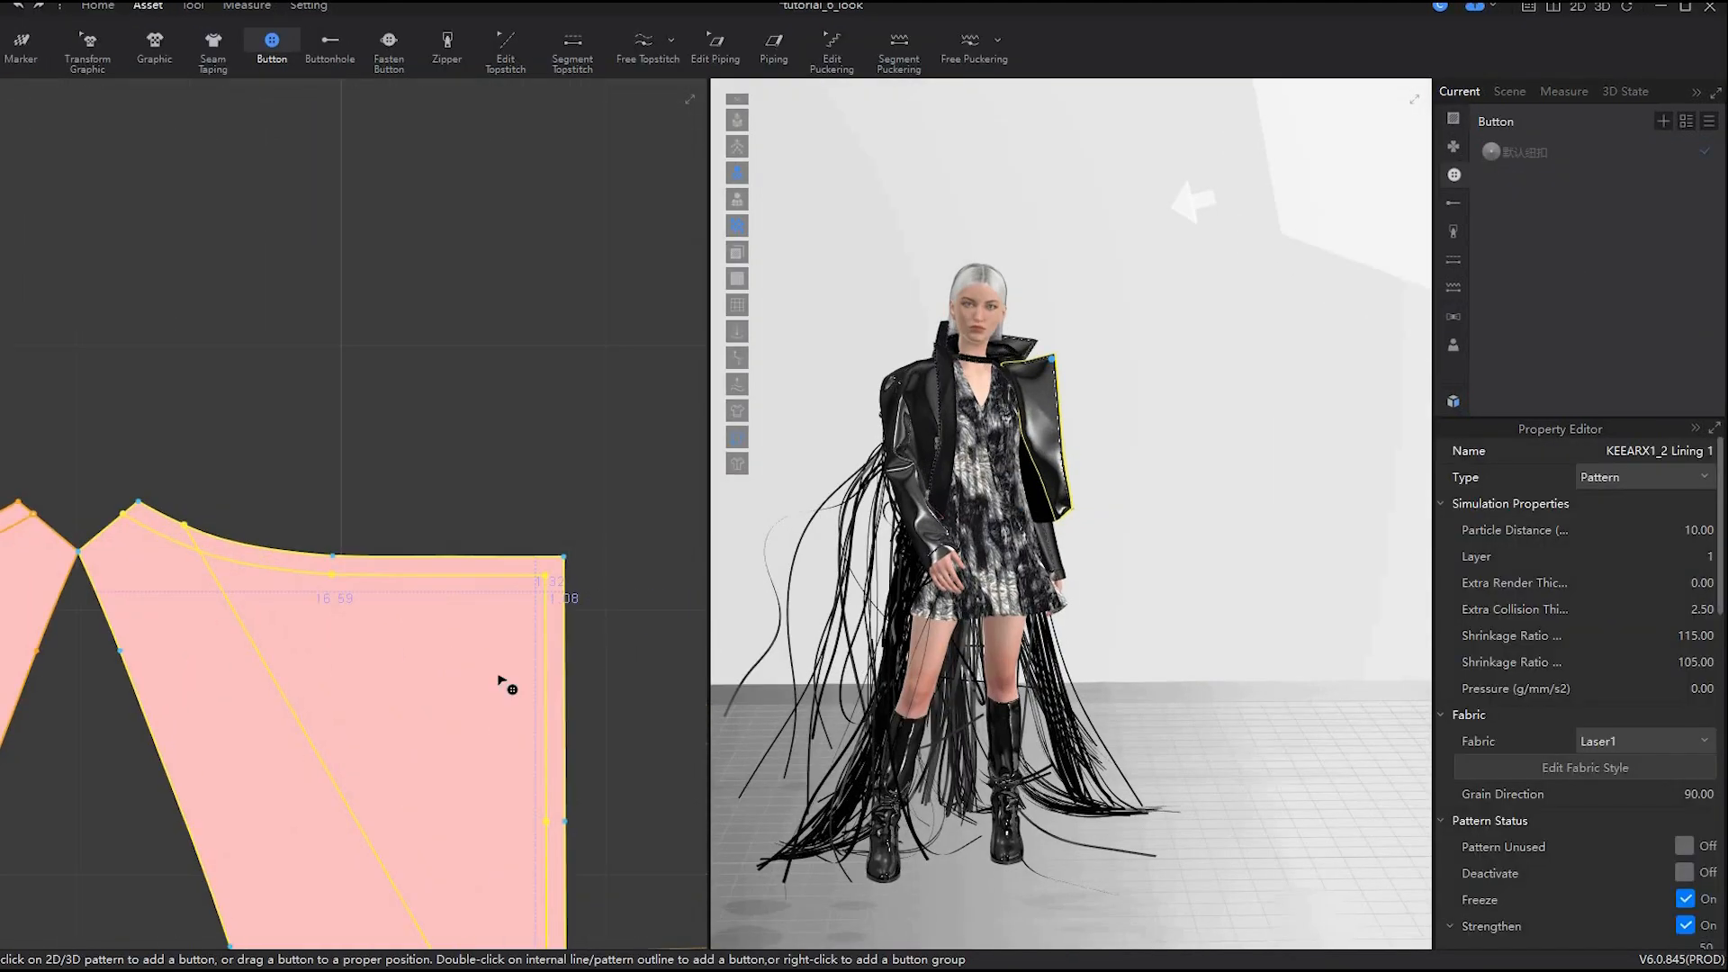
# - Place buttons in the default style 默认纽扣 across the jacket's front lining panel KEEARX1_2 Lining 1
pyautogui.click(274, 597)
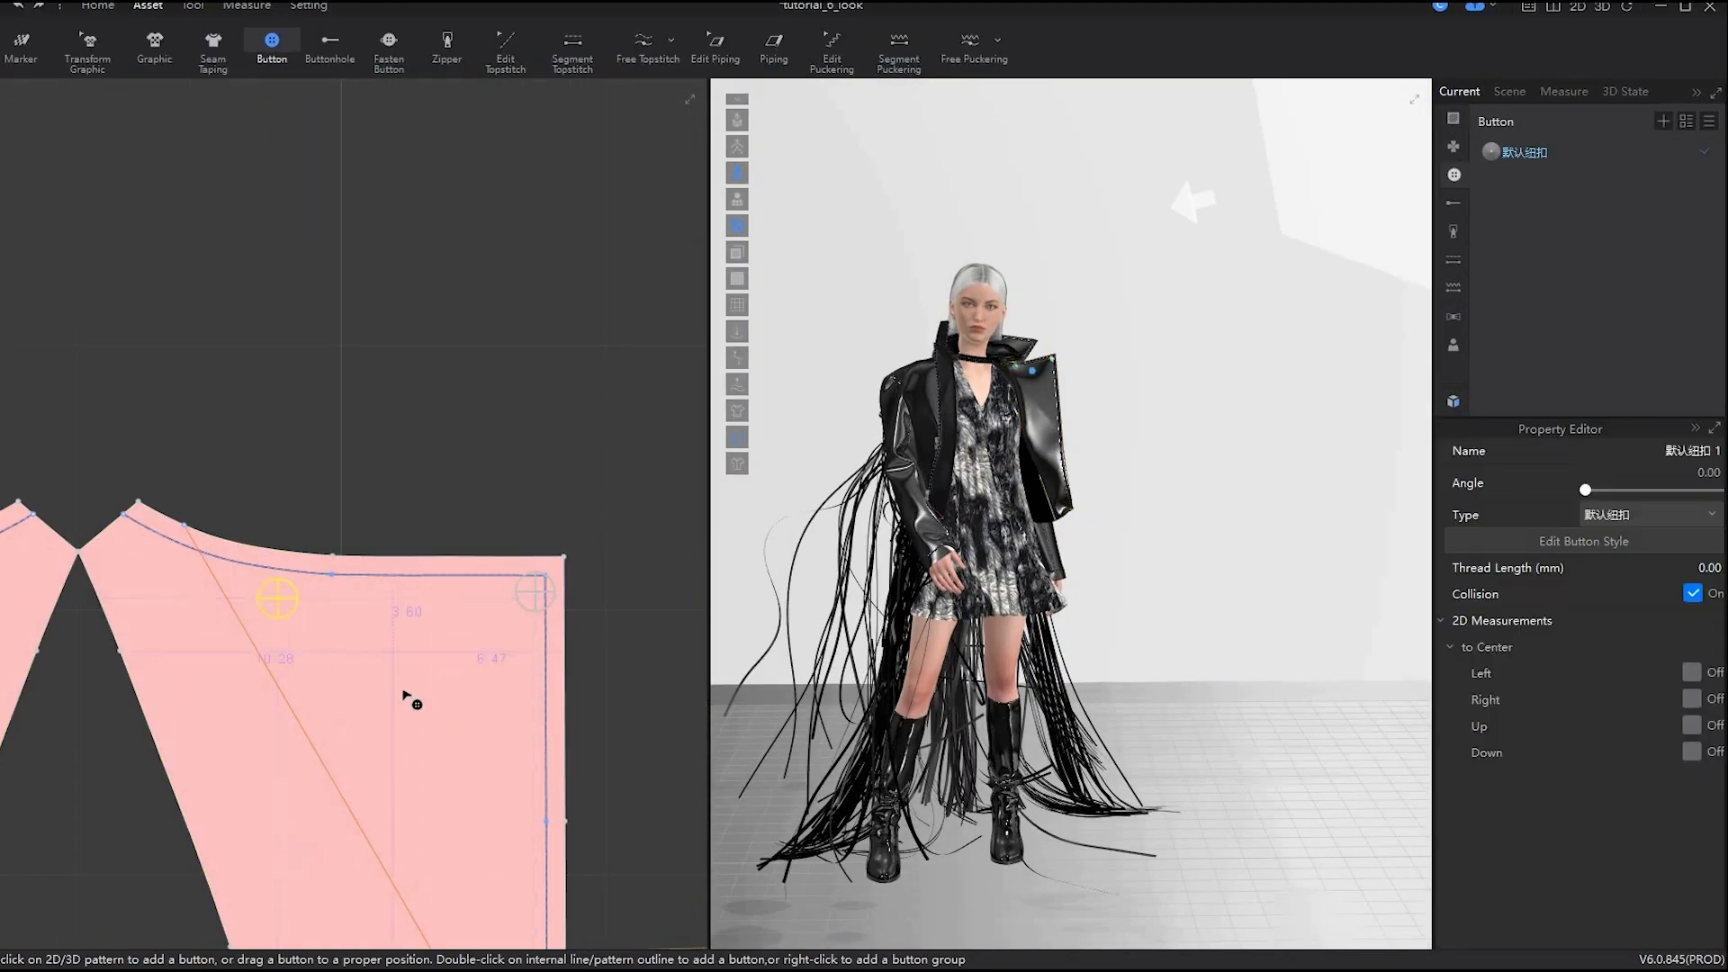
pyautogui.click(405, 703)
pyautogui.moveTo(405, 702); pyautogui.dragTo(405, 410, button='right')
pyautogui.click(473, 566)
pyautogui.click(530, 776)
# - Scatter default-style buttons over the two jacket front panels with pocket openings
pyautogui.scroll(-3, 658, 788)
pyautogui.moveTo(657, 787); pyautogui.dragTo(270, 666, button='middle')
pyautogui.scroll(4, 192, 350)
pyautogui.click(195, 349)
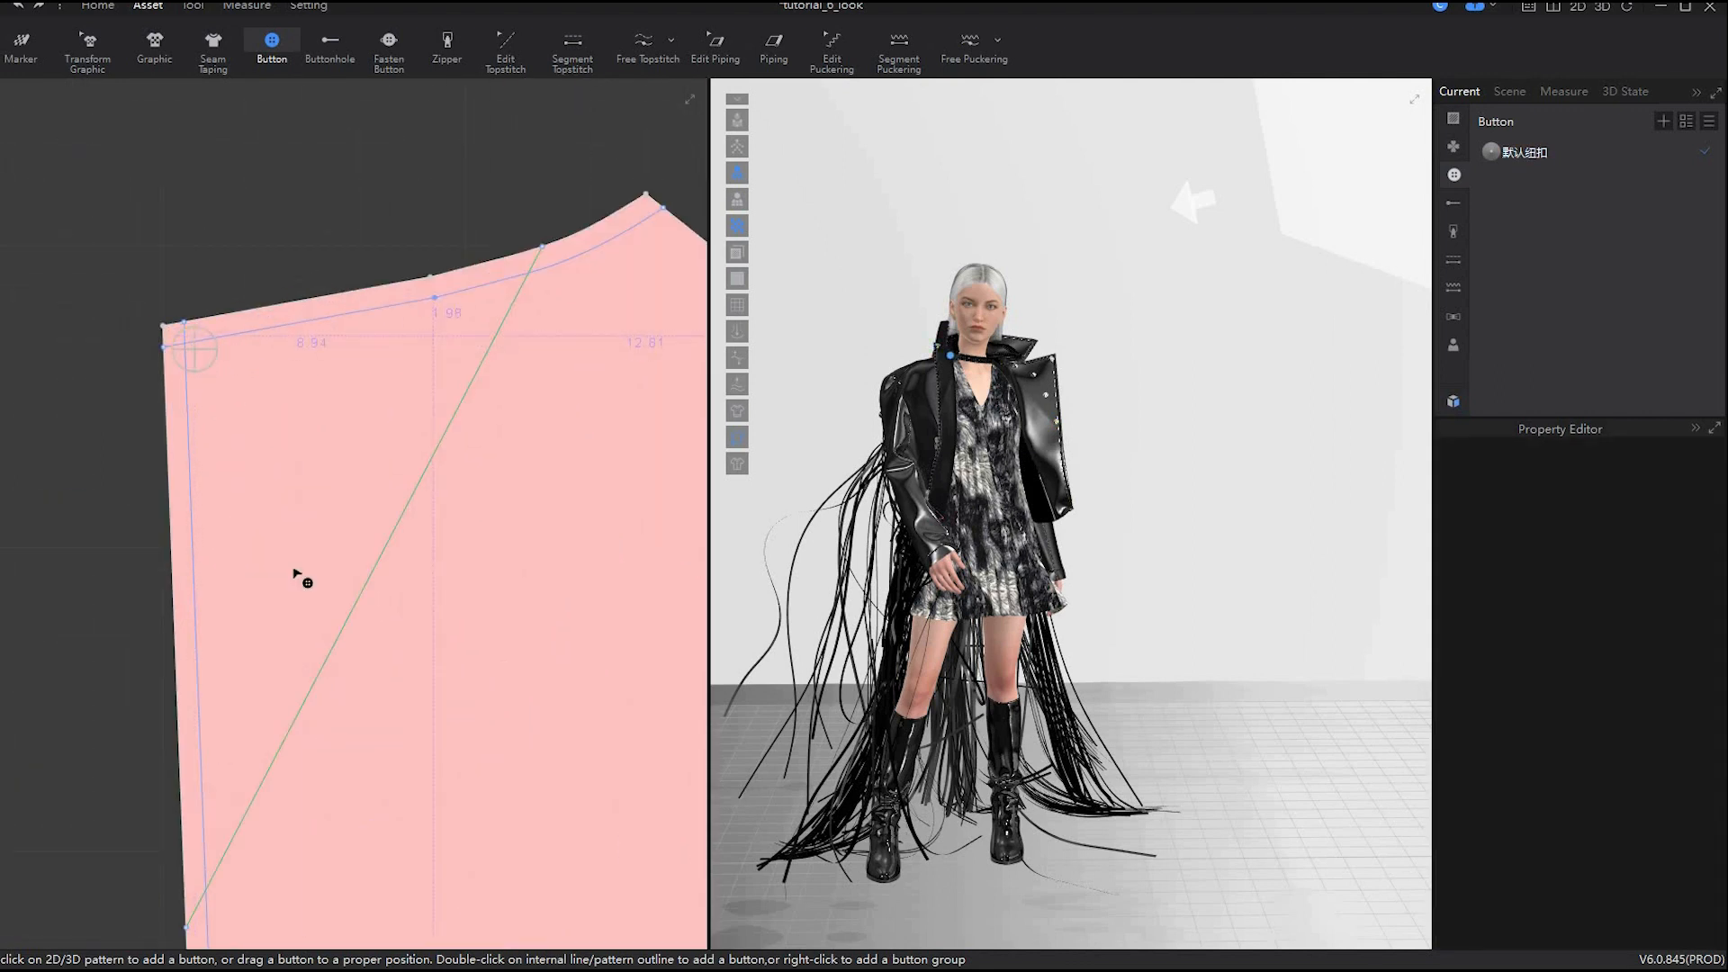
pyautogui.click(241, 719)
pyautogui.click(325, 500)
pyautogui.click(477, 311)
pyautogui.scroll(-5, 568, 609)
pyautogui.press('Escape')
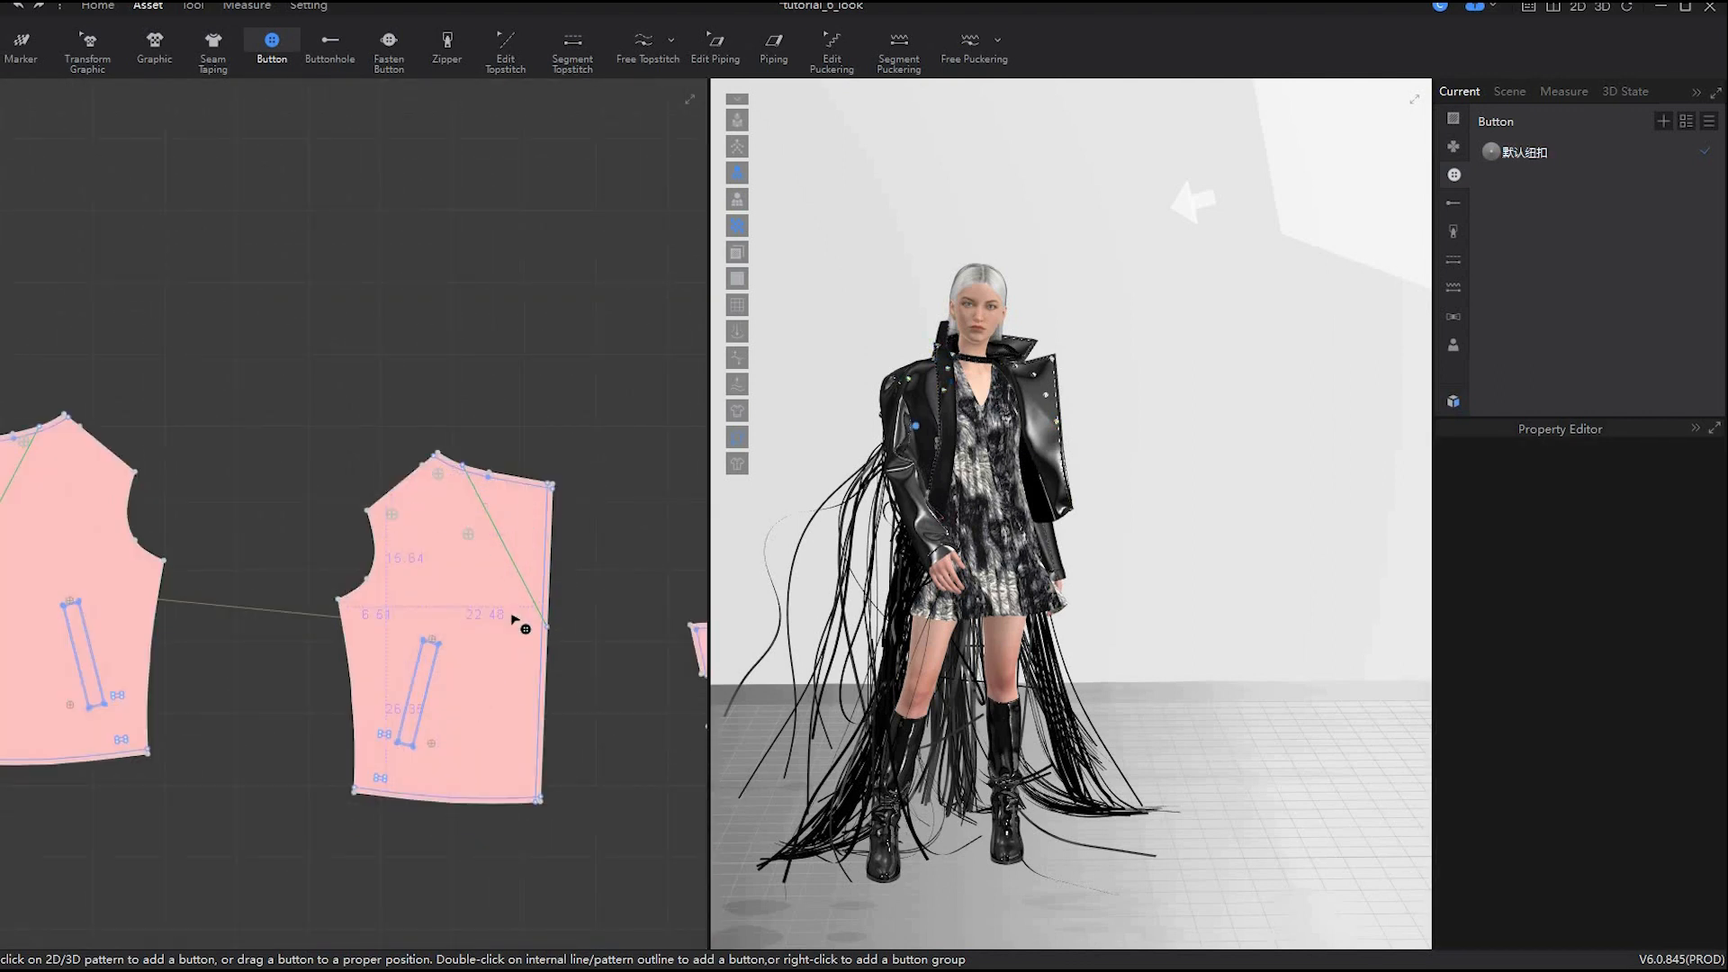
pyautogui.scroll(-4, 521, 694)
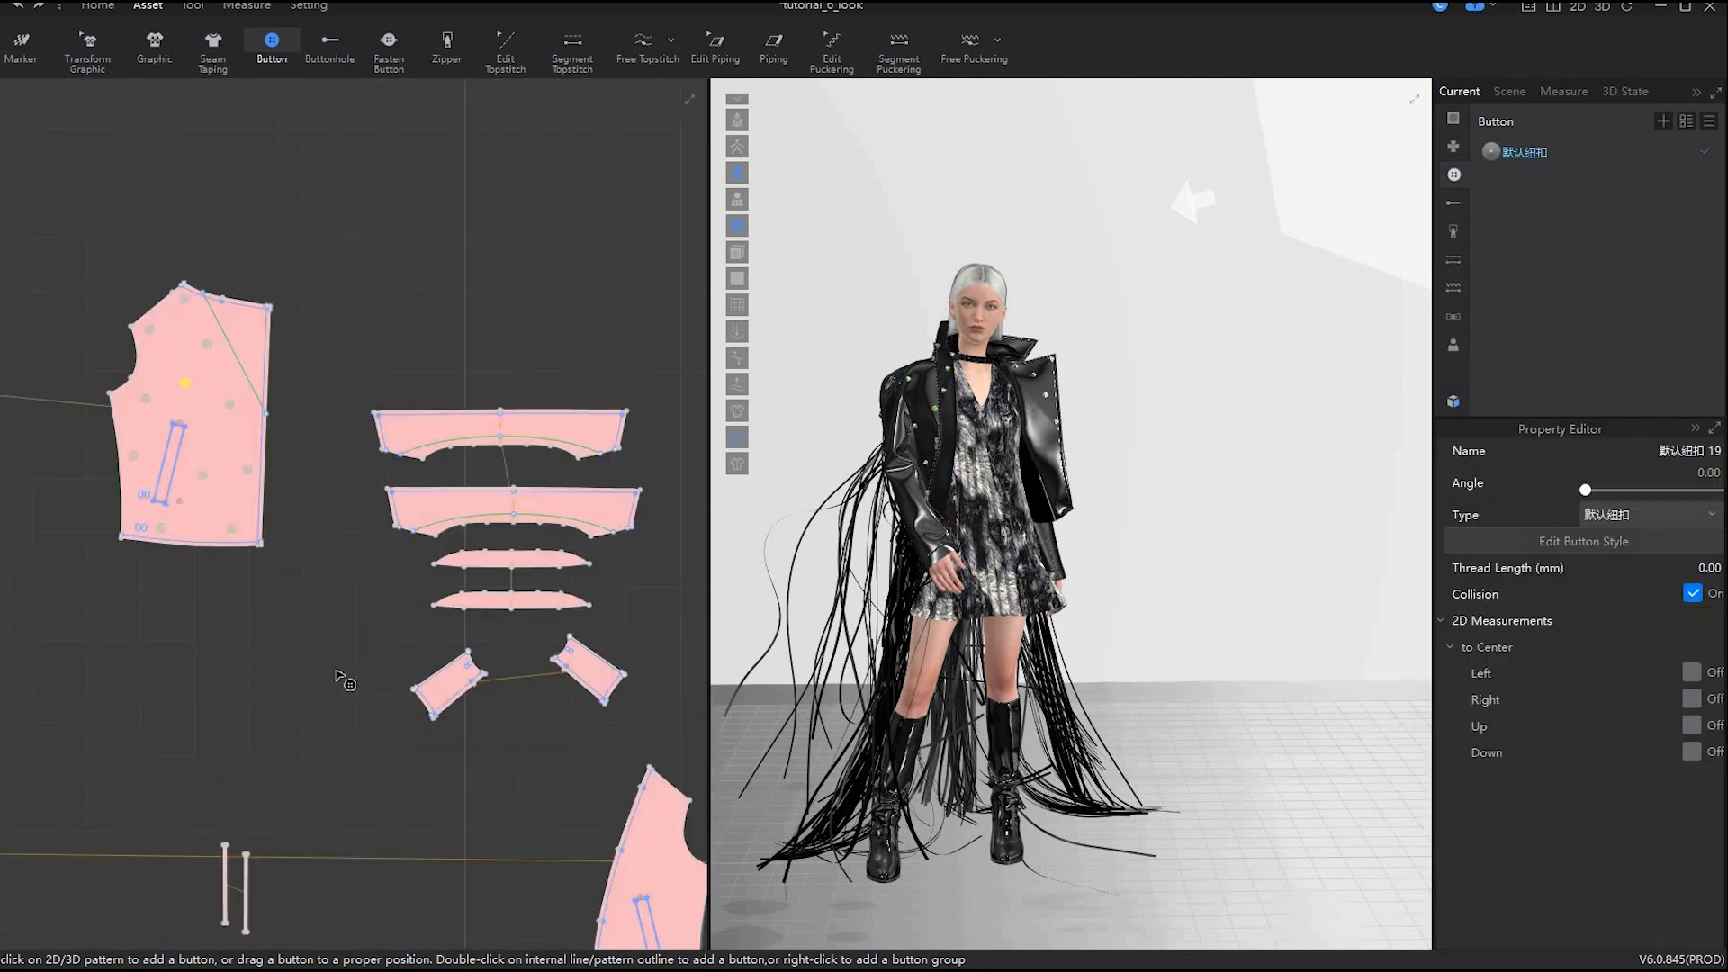
# - Place default-style buttons on the two small slanted jacket patterns below the collar pieces
pyautogui.scroll(6, 402, 668)
pyautogui.click(425, 590)
pyautogui.click(399, 641)
pyautogui.moveTo(669, 583); pyautogui.dragTo(308, 579, button='middle')
pyautogui.click(289, 565)
pyautogui.click(371, 591)
pyautogui.click(365, 636)
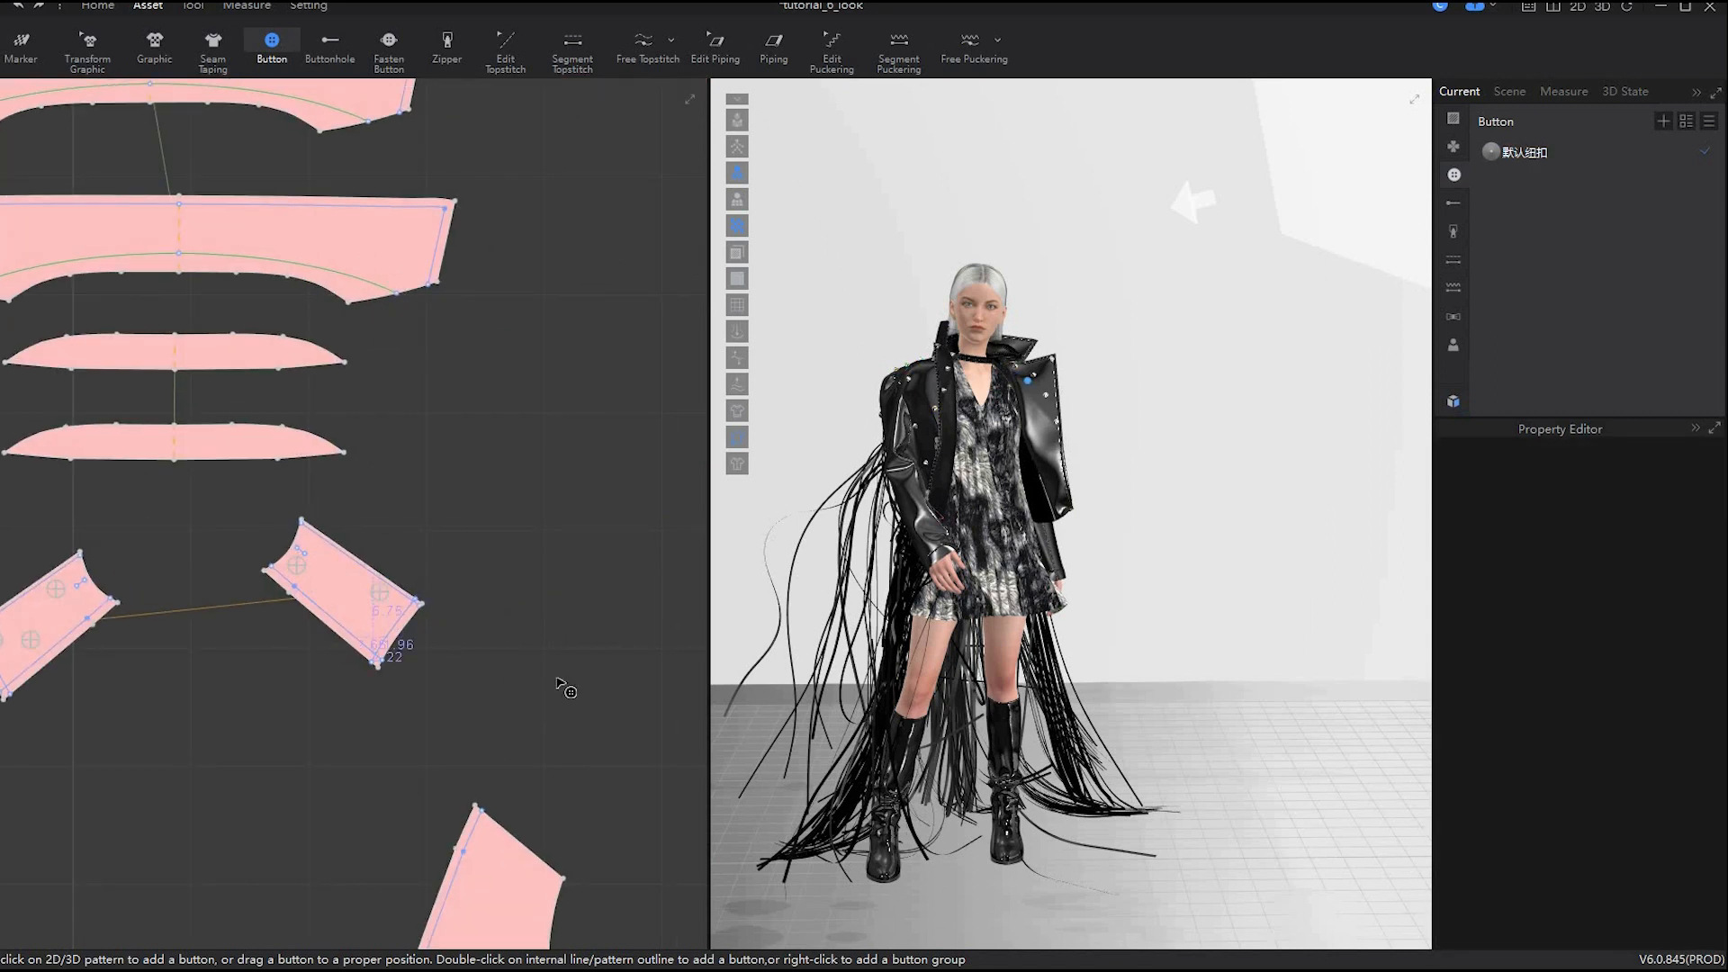
# - Scatter default-style buttons over the separate jacket panel with the long curved edge and pocket opening
pyautogui.scroll(-3, 564, 687)
pyautogui.click(440, 578)
pyautogui.moveTo(947, 615); pyautogui.dragTo(765, 639, button='right')
pyautogui.click(454, 662)
pyautogui.click(499, 709)
pyautogui.click(485, 869)
pyautogui.click(532, 892)
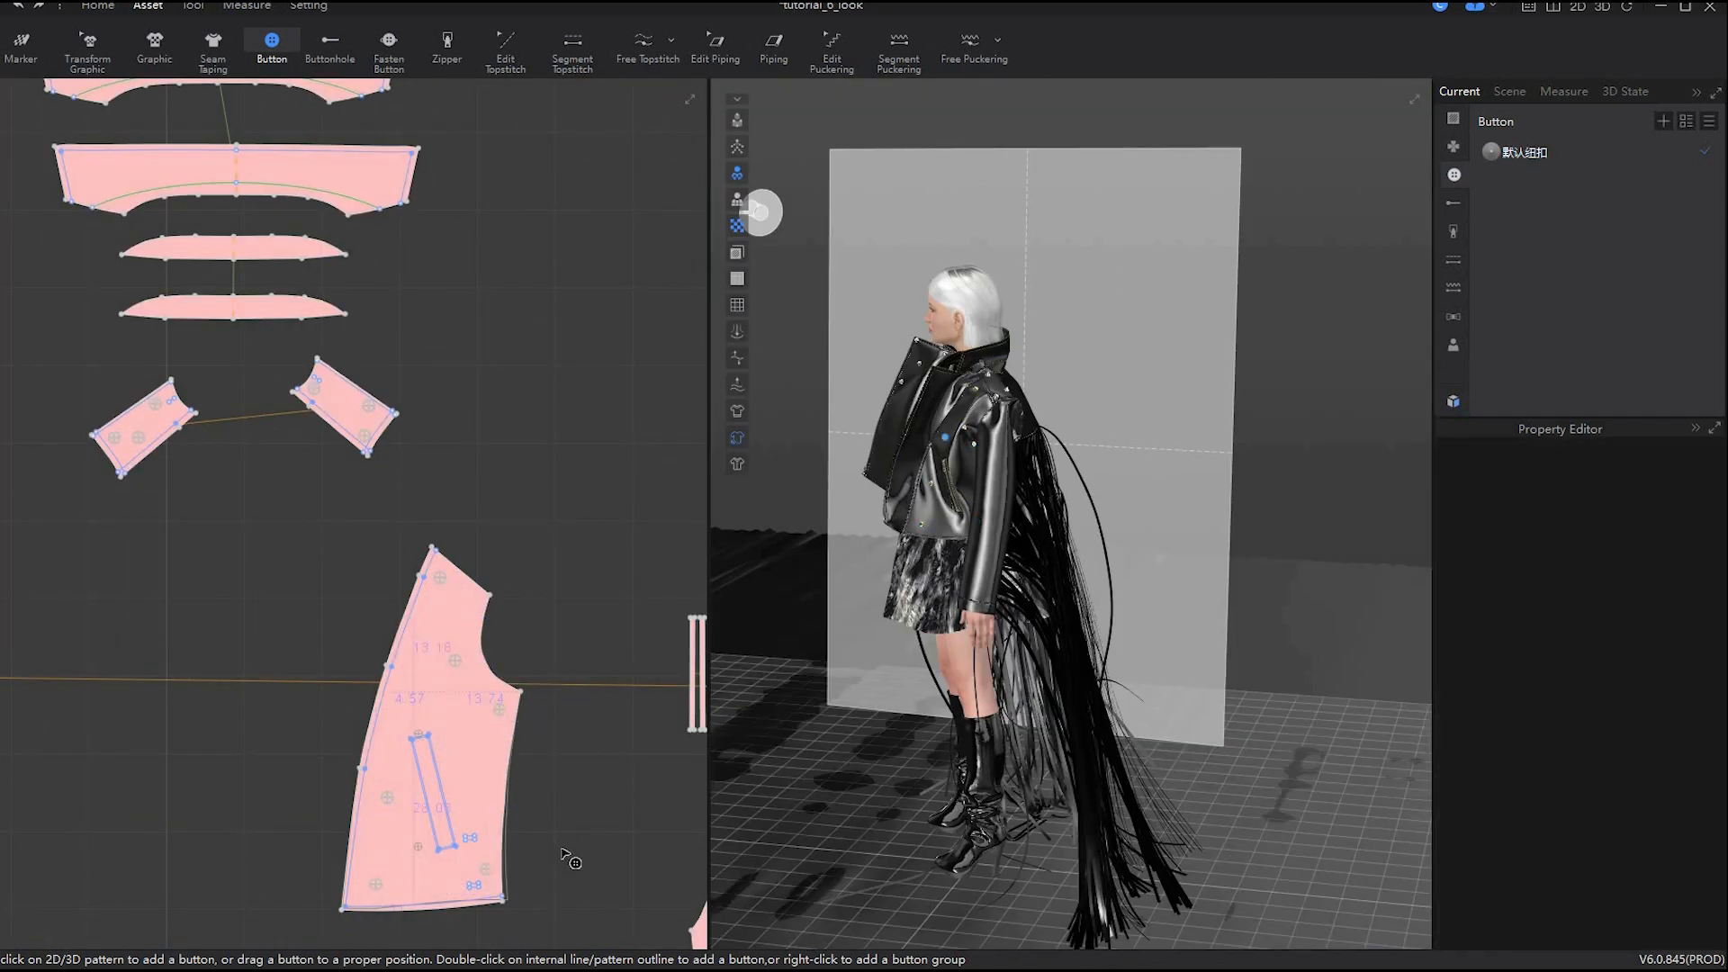
# - Place default-style buttons along the length of the wide sleeve panel, from cap to cuff
pyautogui.moveTo(571, 861); pyautogui.dragTo(292, 369, button='middle')
pyautogui.scroll(3, 486, 369)
pyautogui.click(484, 364)
pyautogui.click(583, 445)
pyautogui.click(508, 723)
pyautogui.click(553, 759)
pyautogui.click(504, 805)
pyautogui.click(548, 817)
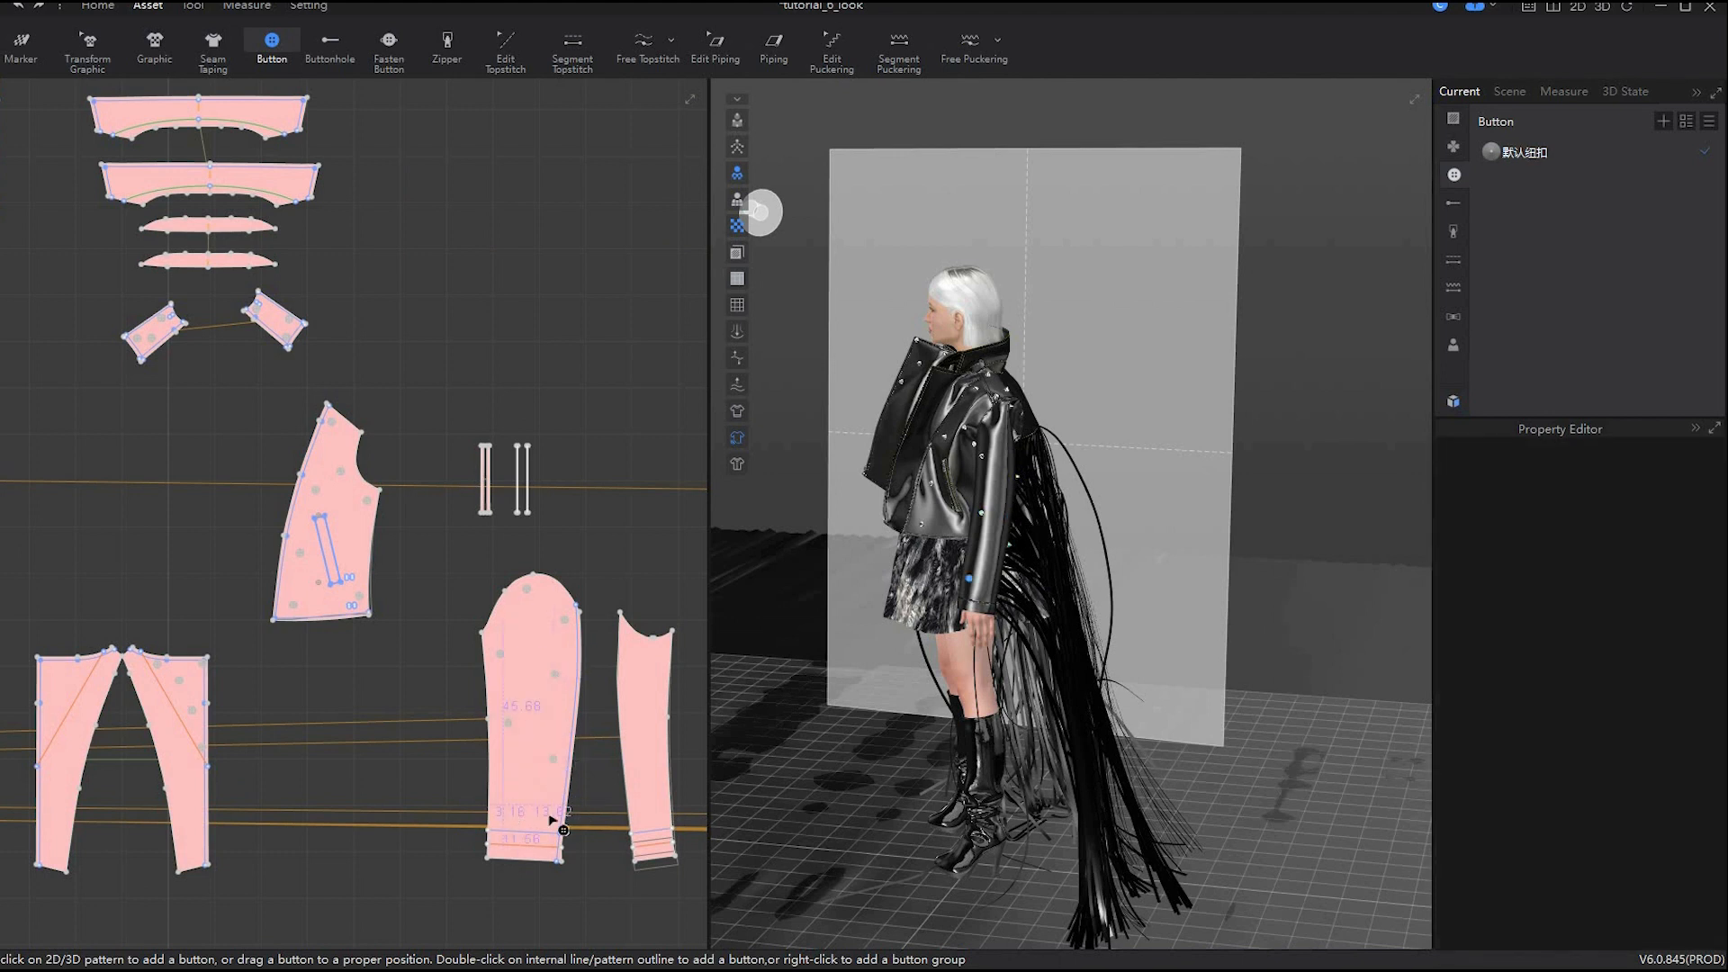
# - Place default-style buttons on the narrow sleeve panel and copy the sleeve buttons to the opposite sleeve
pyautogui.click(633, 669)
pyautogui.click(656, 745)
pyautogui.click(628, 720)
pyautogui.click(538, 643)
pyautogui.scroll(-5, 538, 750)
pyautogui.moveTo(513, 692); pyautogui.dragTo(600, 785)
pyautogui.scroll(4, 581, 751)
pyautogui.rightClick(536, 725)
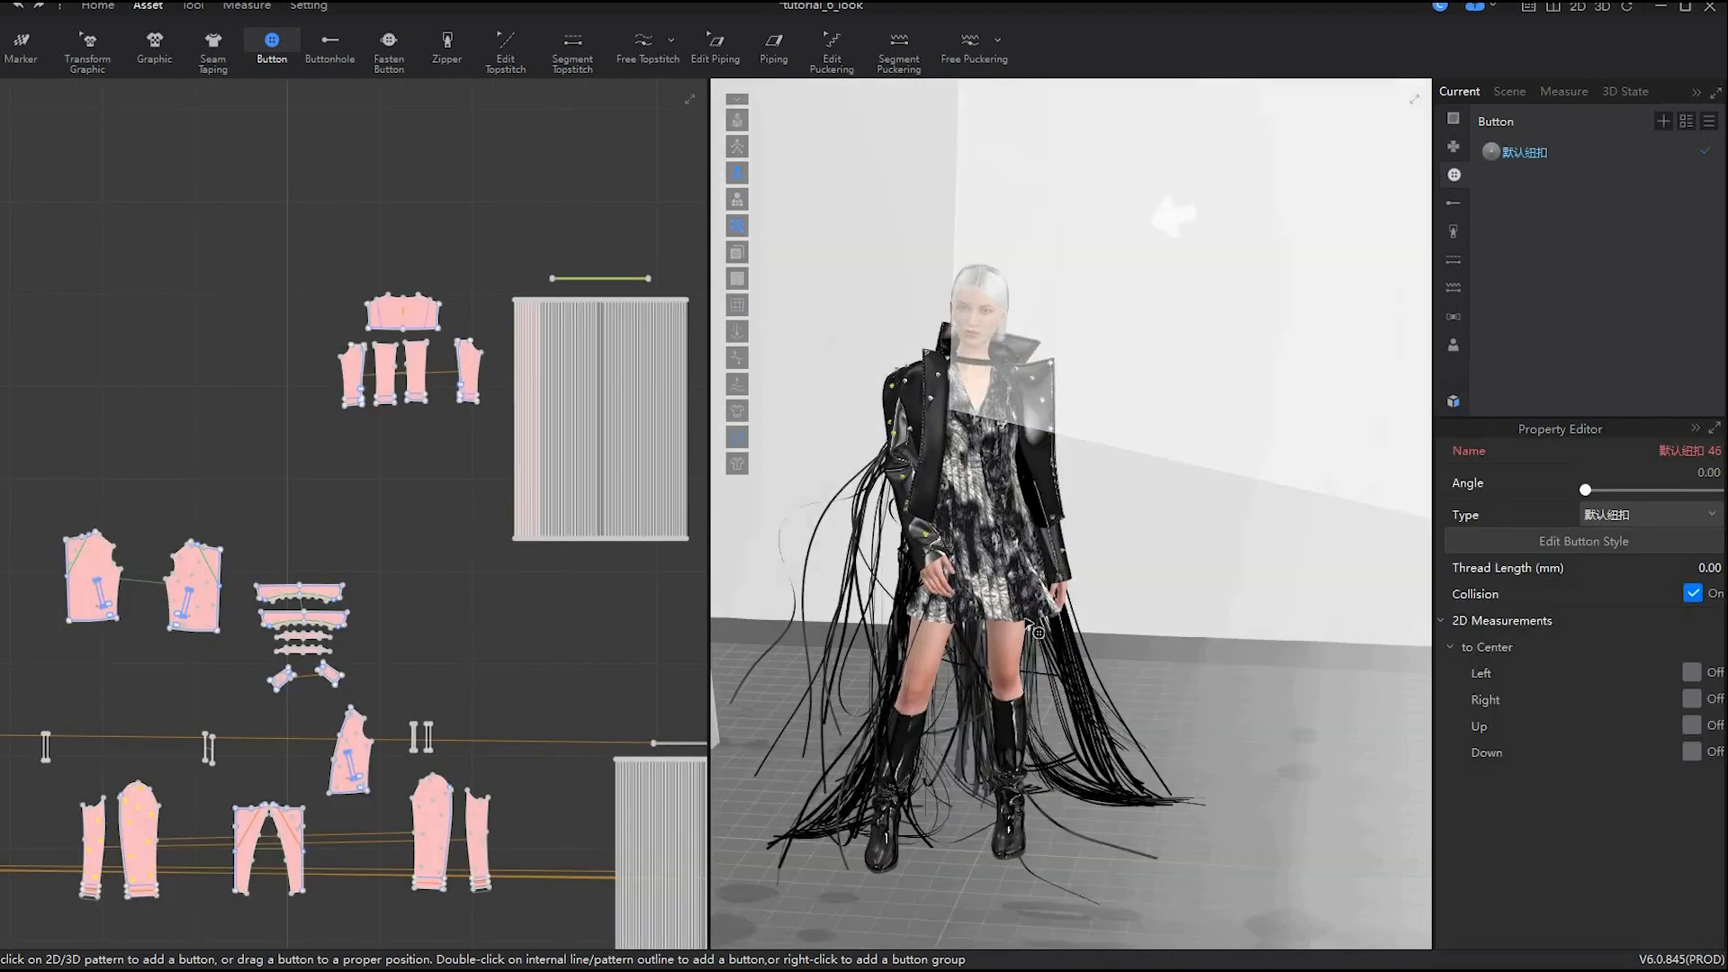
# - Undo the last button placement and scatter default-style buttons across the lower of the two large collar patterns
pyautogui.scroll(8, 126, 423)
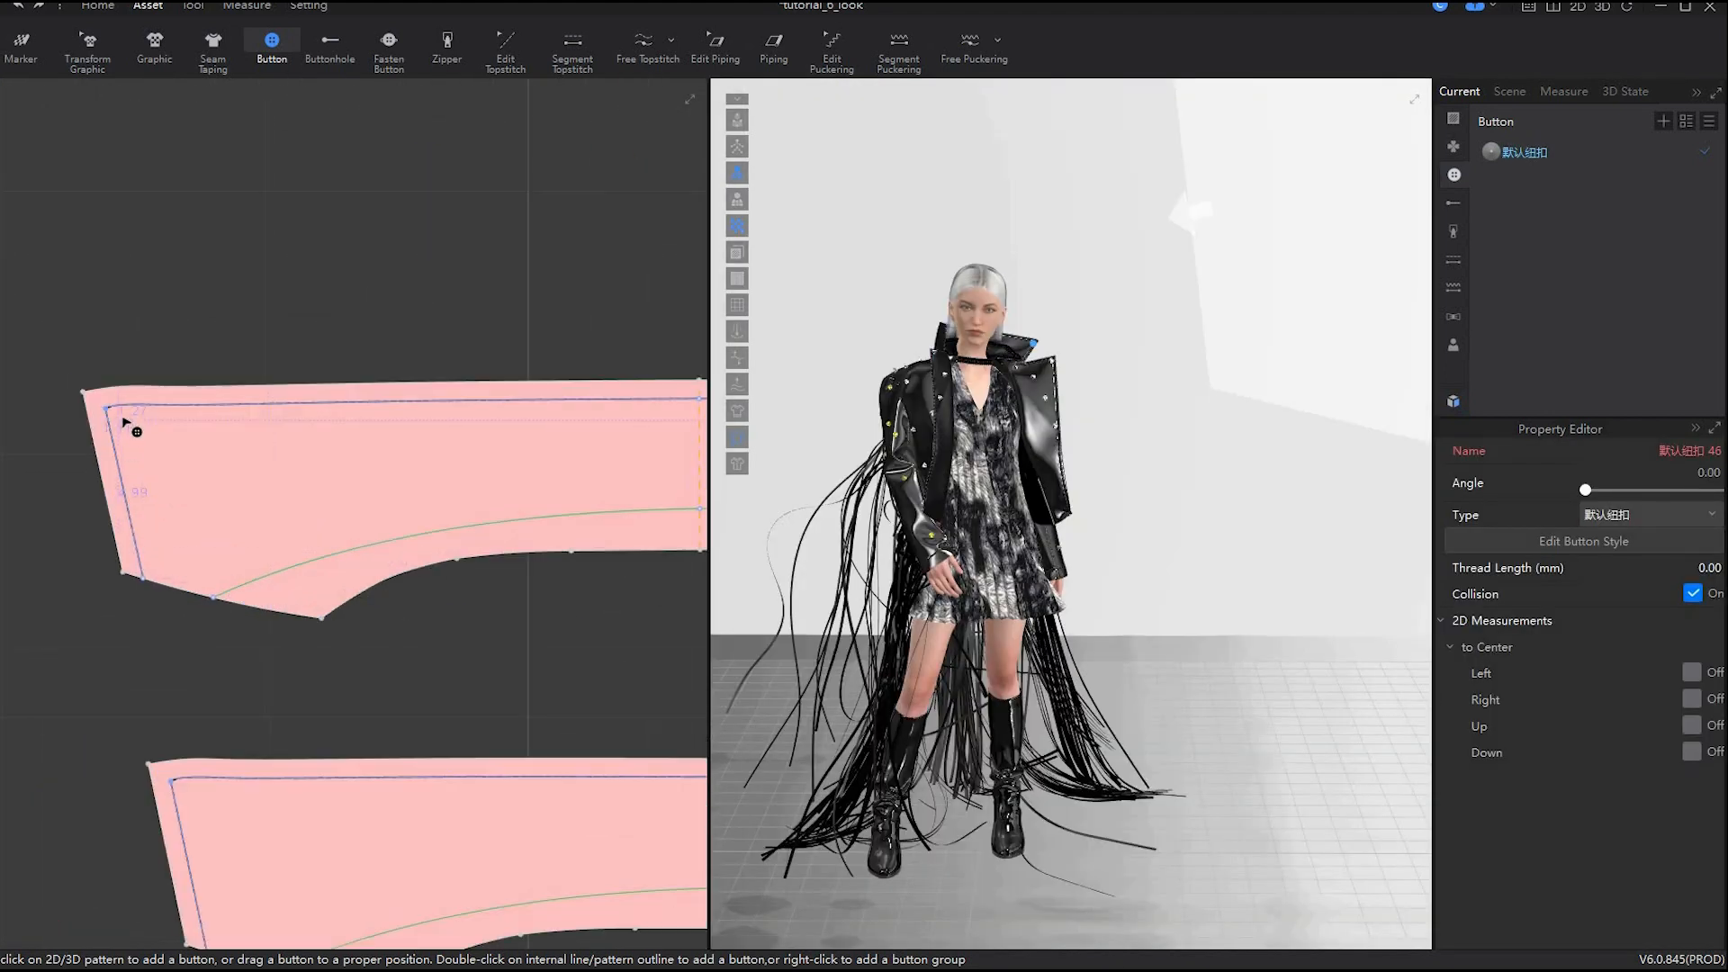
pyautogui.hotkey('ctrl', 'z')
pyautogui.scroll(-4, 195, 813)
pyautogui.click(191, 800)
pyautogui.click(233, 880)
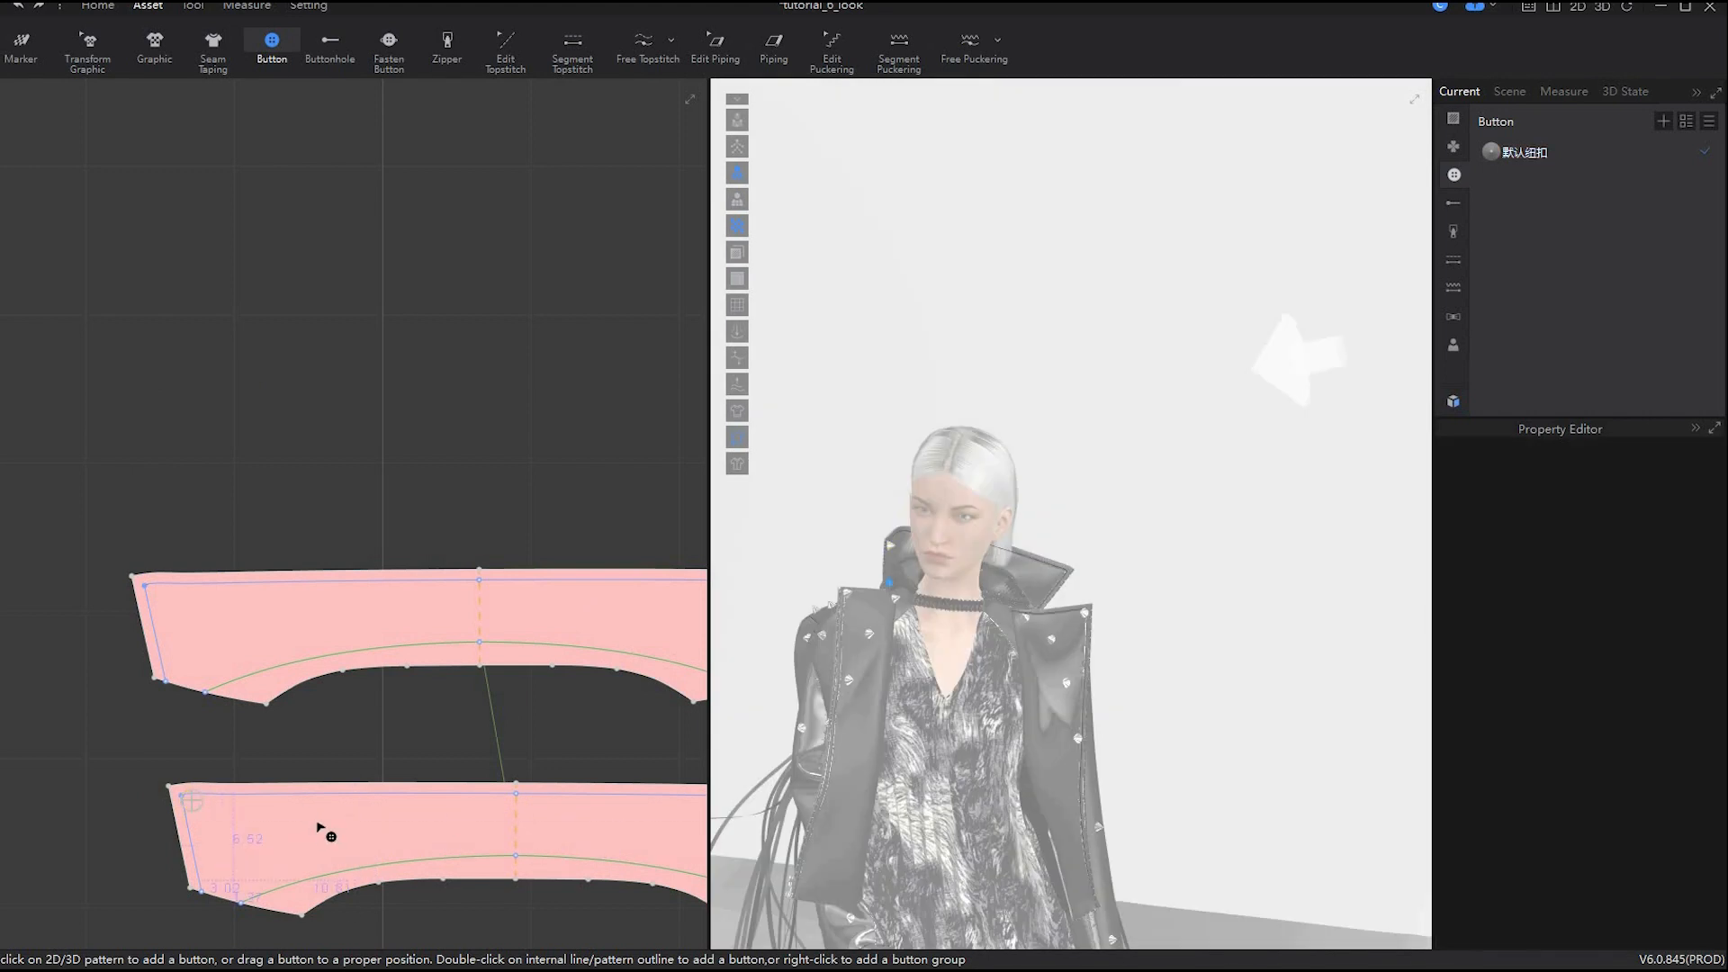
pyautogui.click(316, 822)
pyautogui.click(449, 812)
pyautogui.click(426, 854)
pyautogui.scroll(-5, 467, 881)
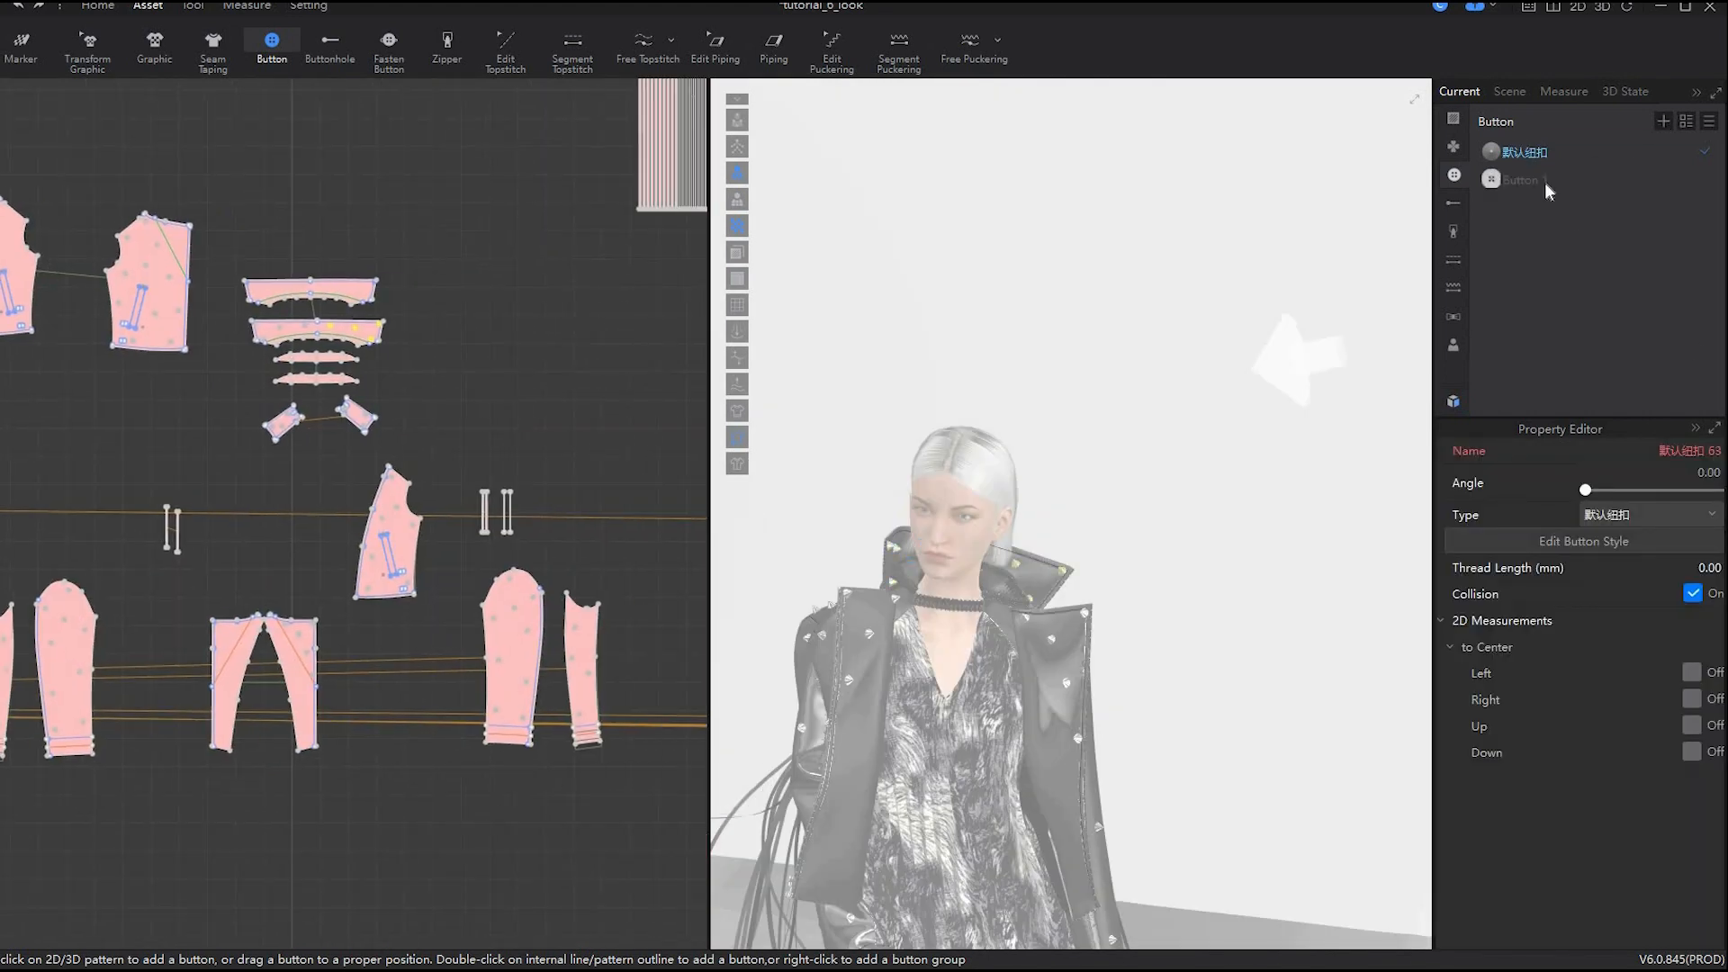
# - Make Button 1 the current style and add Button 1 studs between the existing buttons on the jacket front
pyautogui.click(1523, 180)
pyautogui.scroll(8, 266, 657)
pyautogui.click(245, 651)
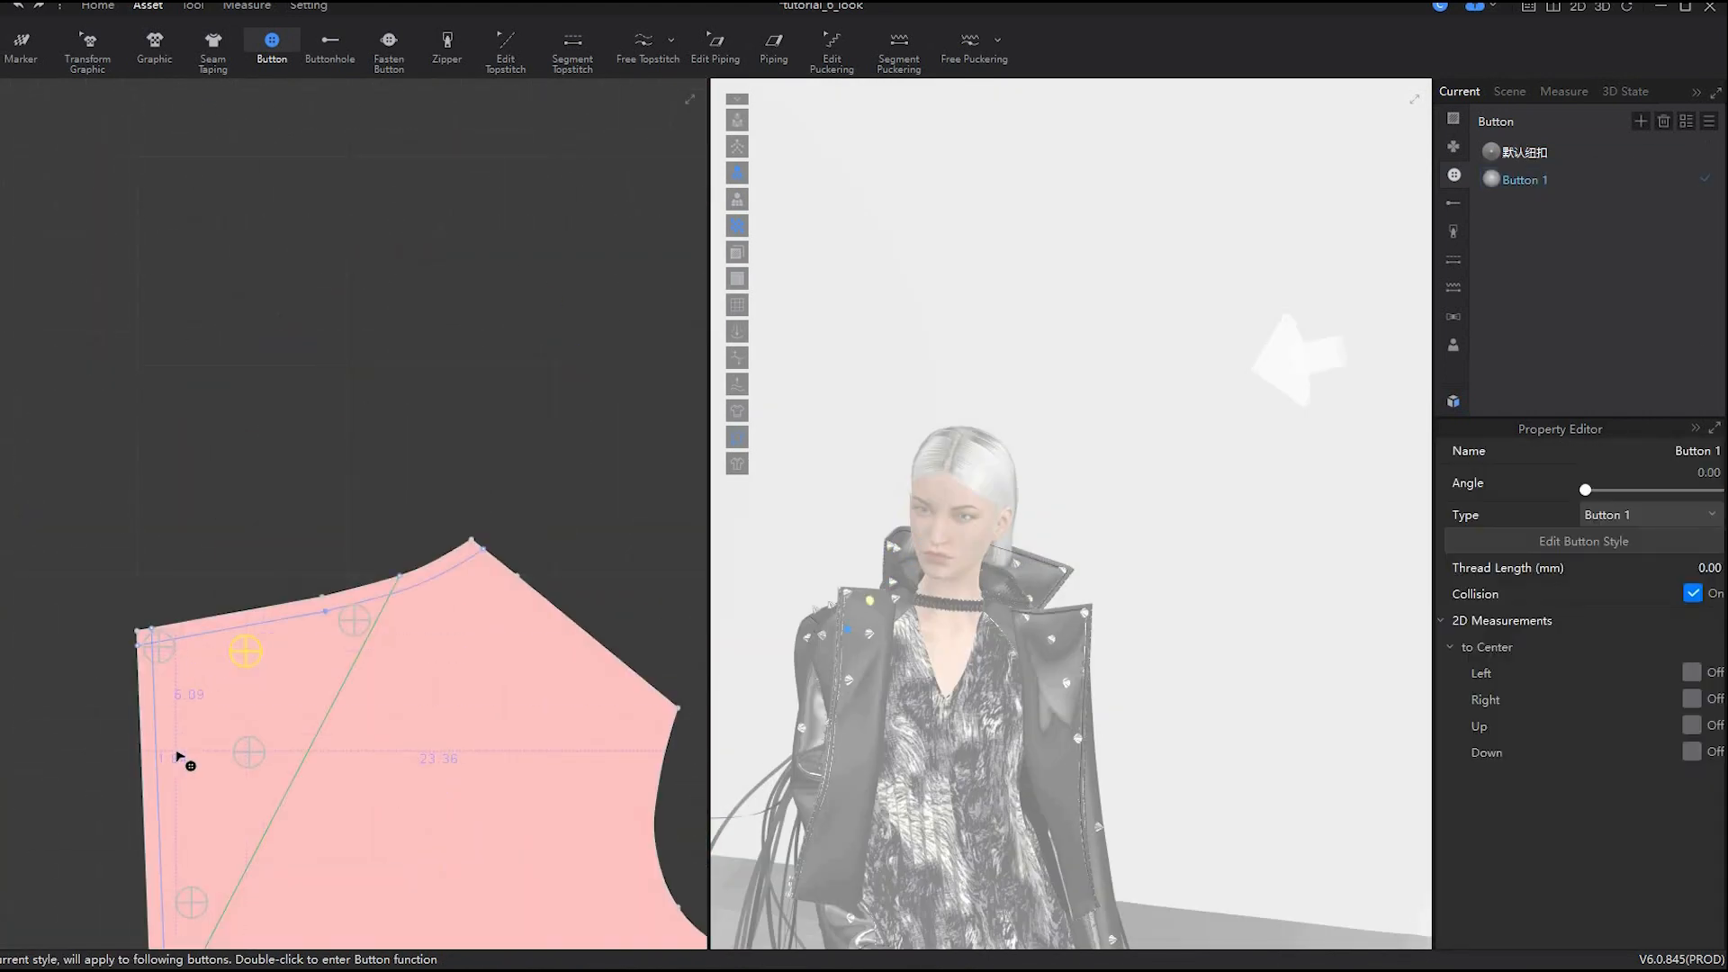
pyautogui.click(176, 752)
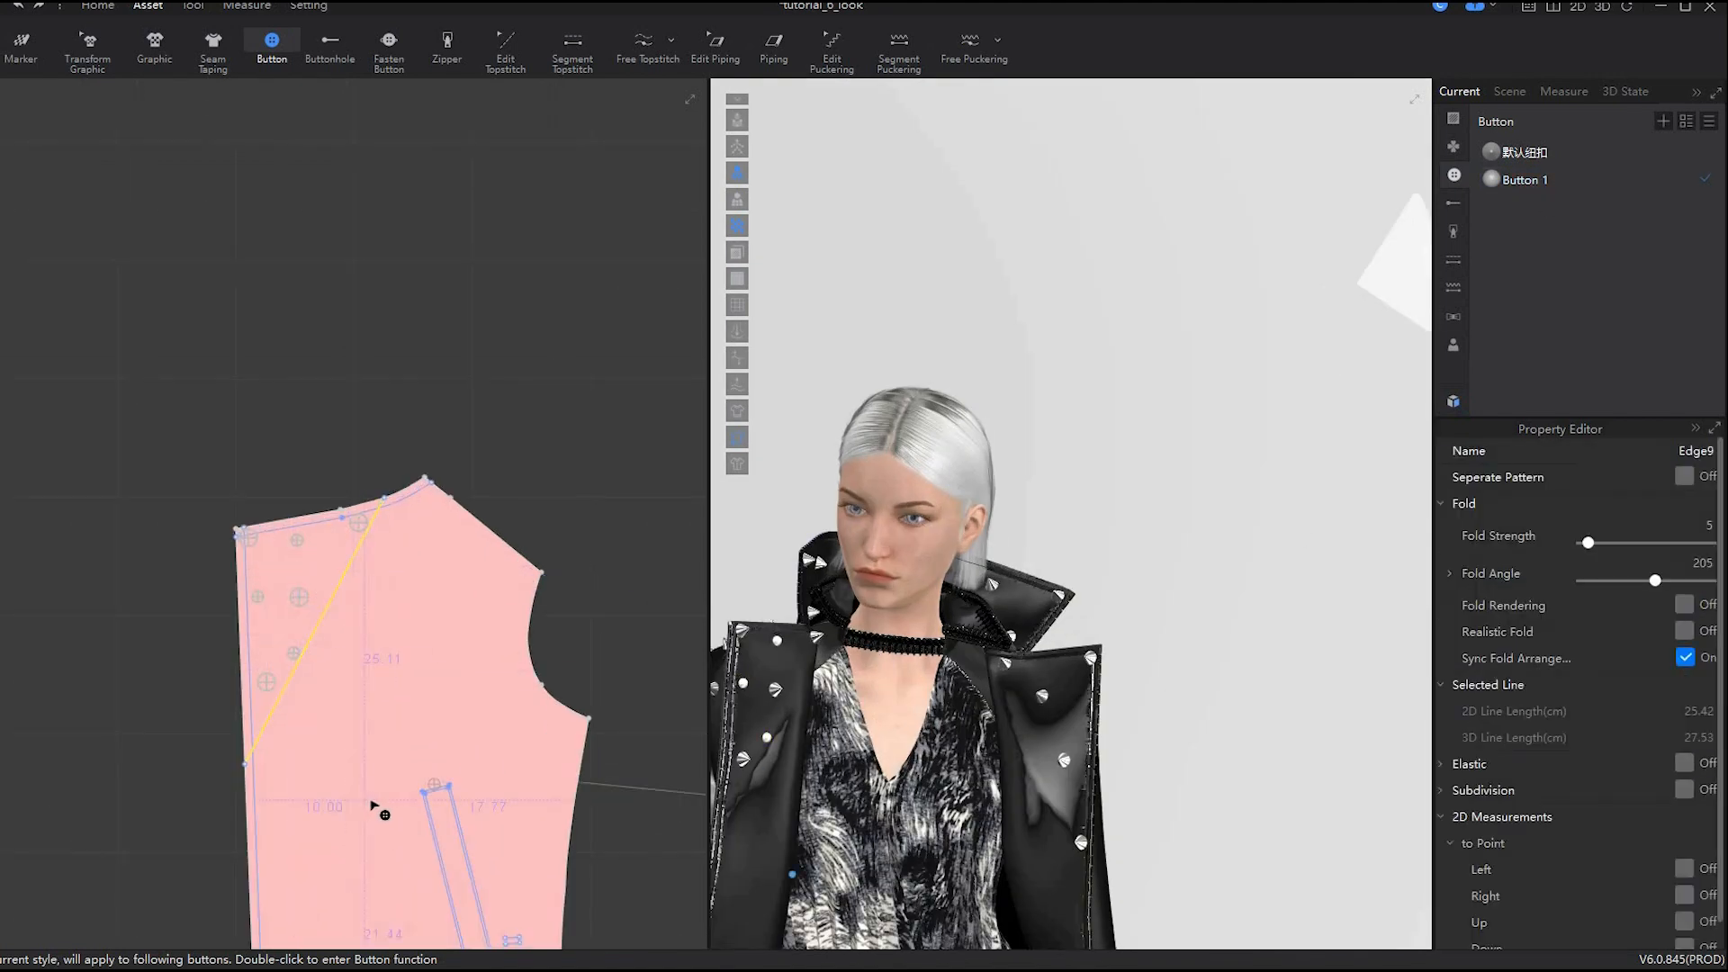
pyautogui.scroll(-5, 373, 806)
pyautogui.scroll(4, 272, 709)
pyautogui.click(399, 713)
pyautogui.click(473, 711)
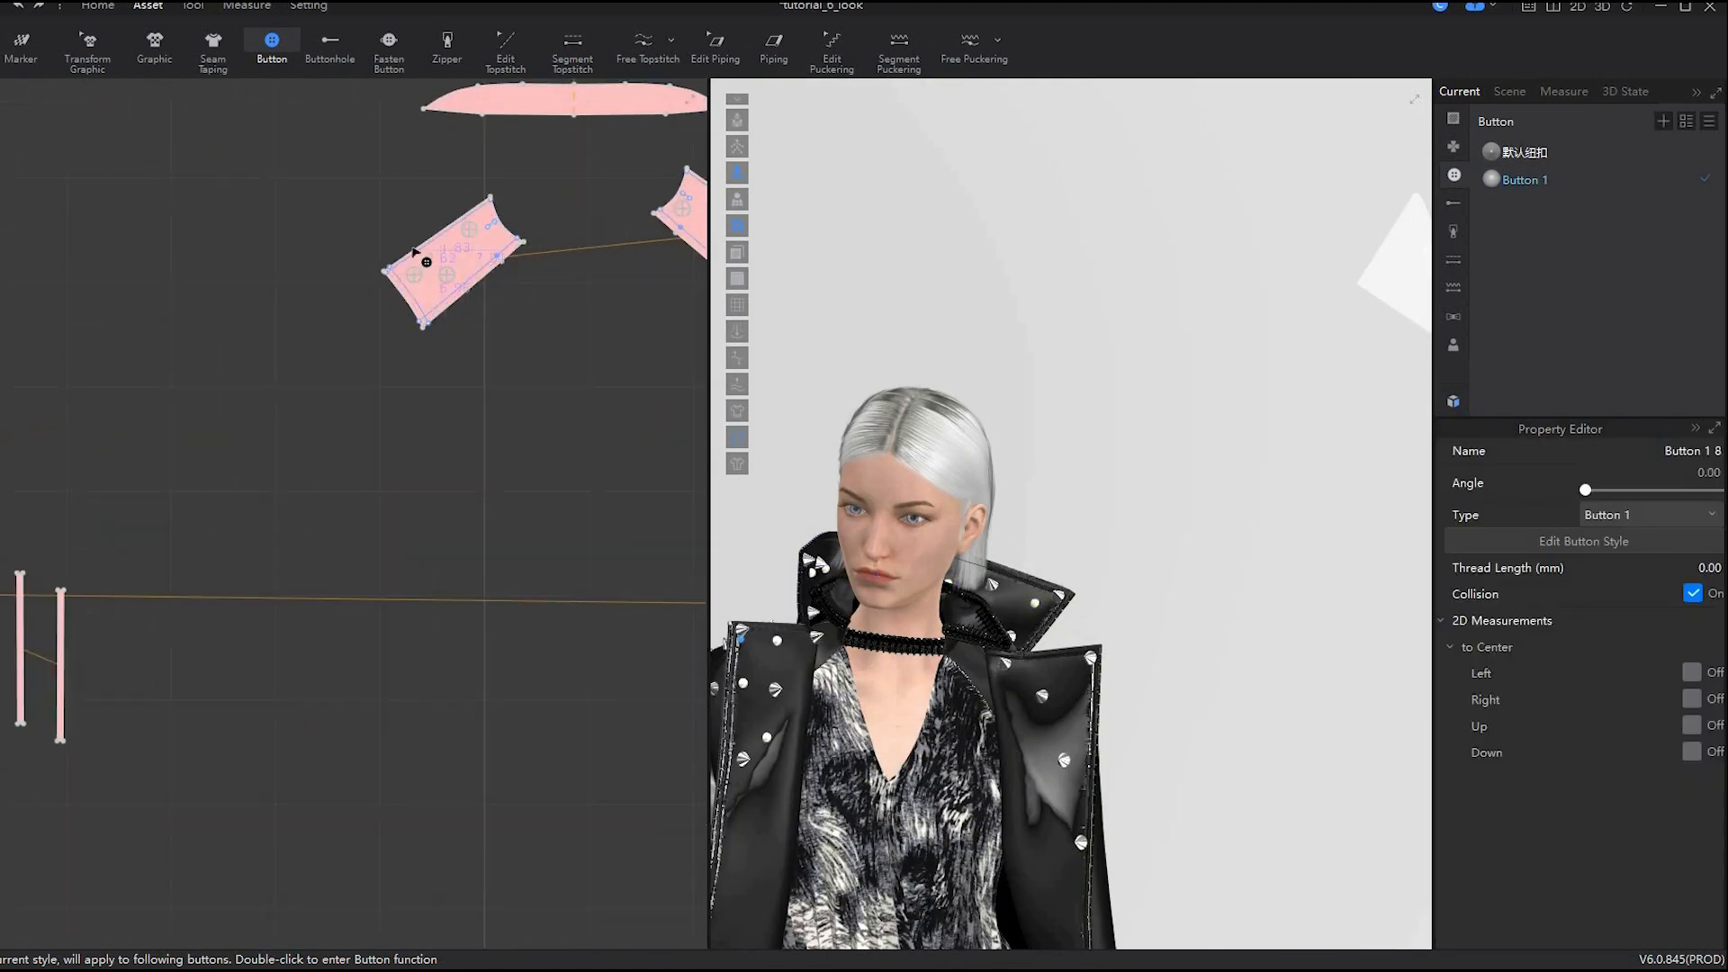
# - Fill the gaps on the two small slanted jacket patterns with Button 1 studs
pyautogui.click(439, 248)
pyautogui.click(490, 246)
pyautogui.click(427, 301)
pyautogui.scroll(-2, 466, 319)
pyautogui.click(451, 375)
pyautogui.click(450, 400)
# - Add Button 1 studs between the existing buttons on the curved jacket panel and the front lining panel
pyautogui.click(584, 594)
pyautogui.click(495, 730)
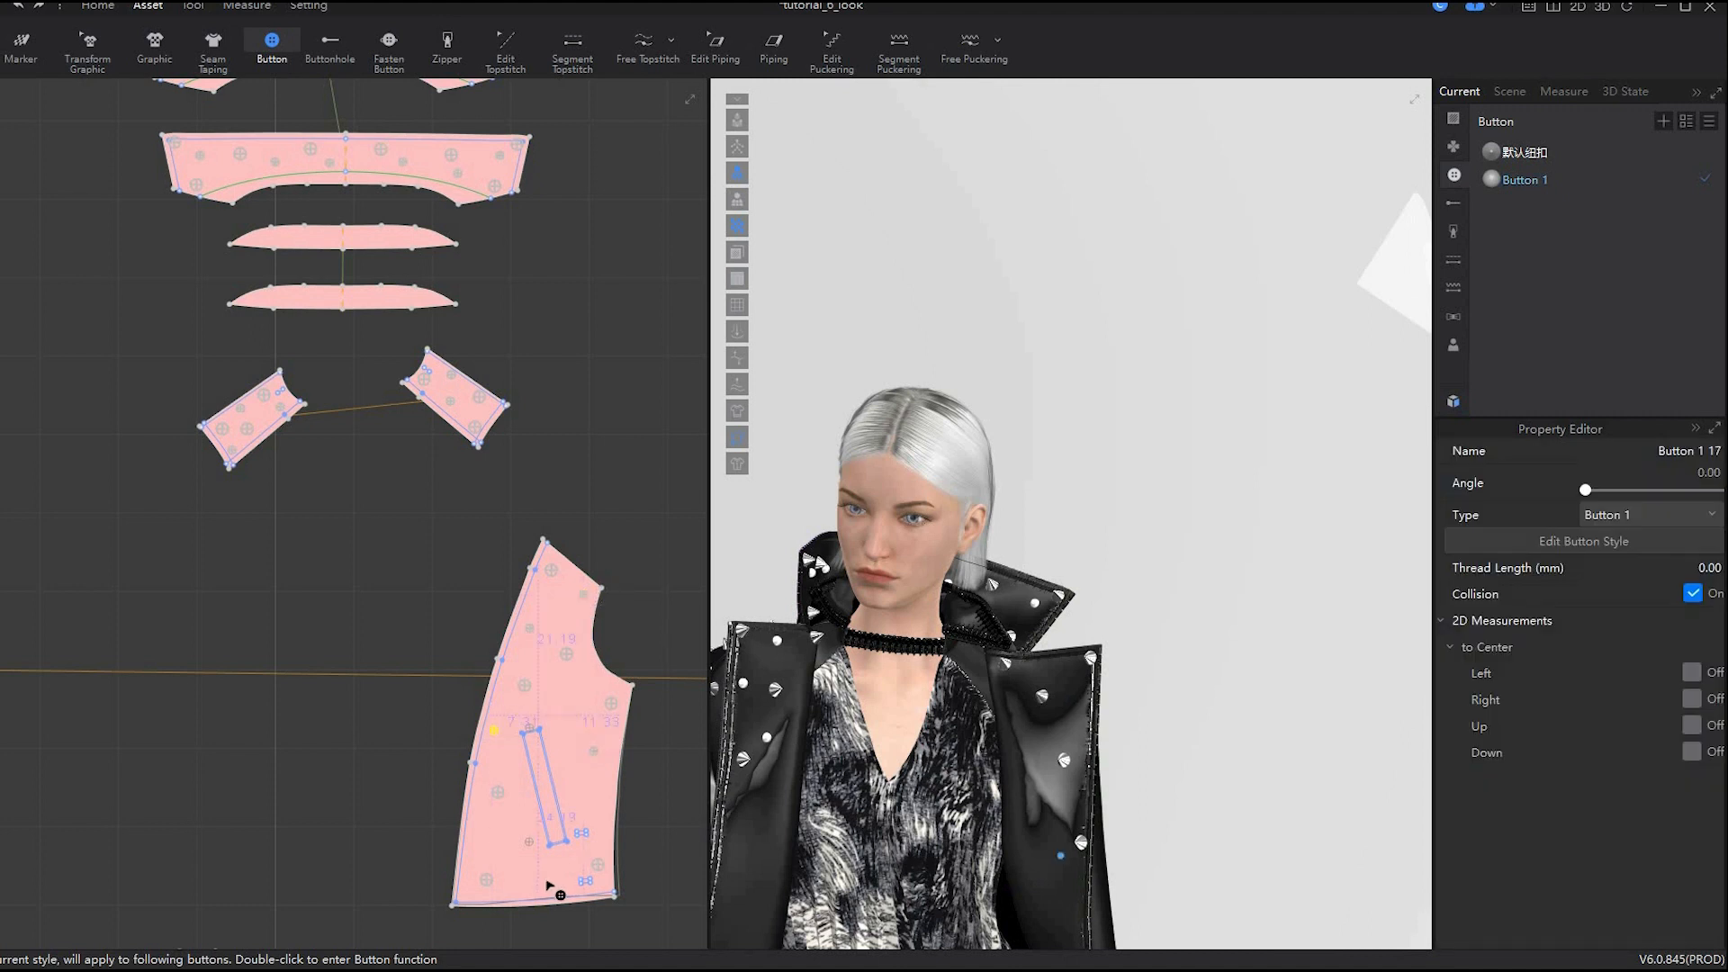
pyautogui.scroll(-4, 318, 819)
pyautogui.moveTo(317, 820); pyautogui.dragTo(298, 486, button='middle')
pyautogui.scroll(5, 295, 559)
pyautogui.click(293, 558)
pyautogui.click(258, 582)
pyautogui.click(285, 625)
pyautogui.scroll(-4, 559, 667)
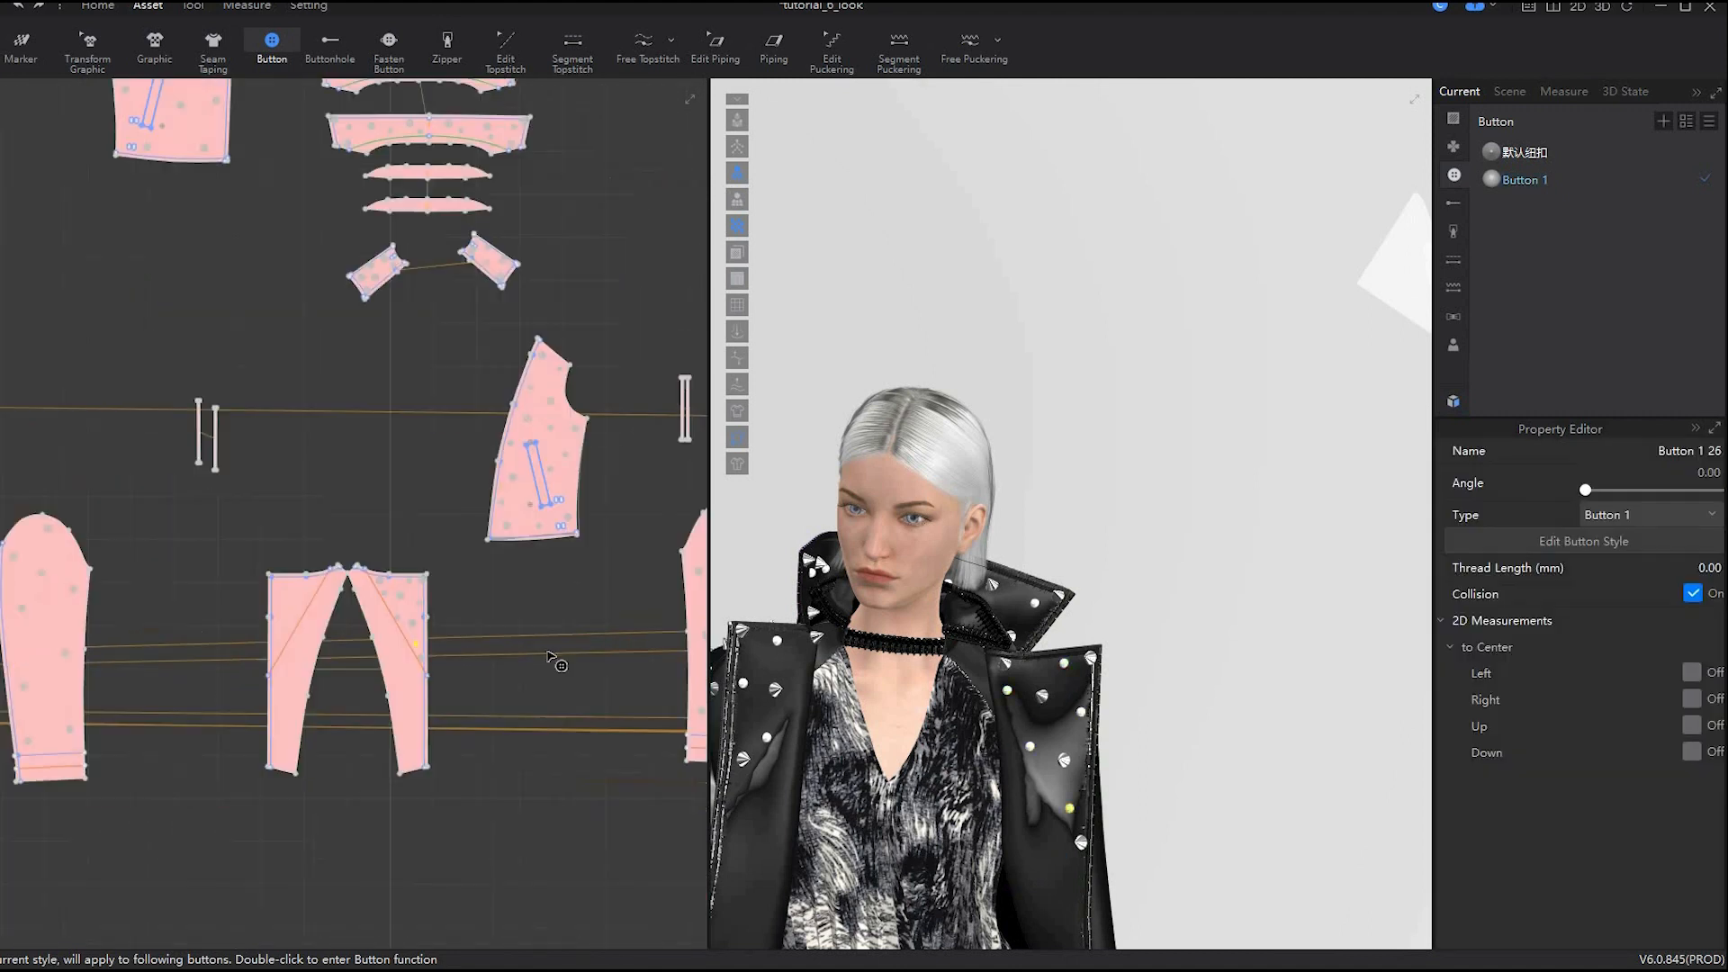
# - Add Button 1 studs between the existing buttons on the first sleeve's wide and narrow panels
pyautogui.moveTo(666, 621); pyautogui.dragTo(353, 613, button='middle')
pyautogui.scroll(5, 401, 582)
pyautogui.click(281, 545)
pyautogui.click(359, 529)
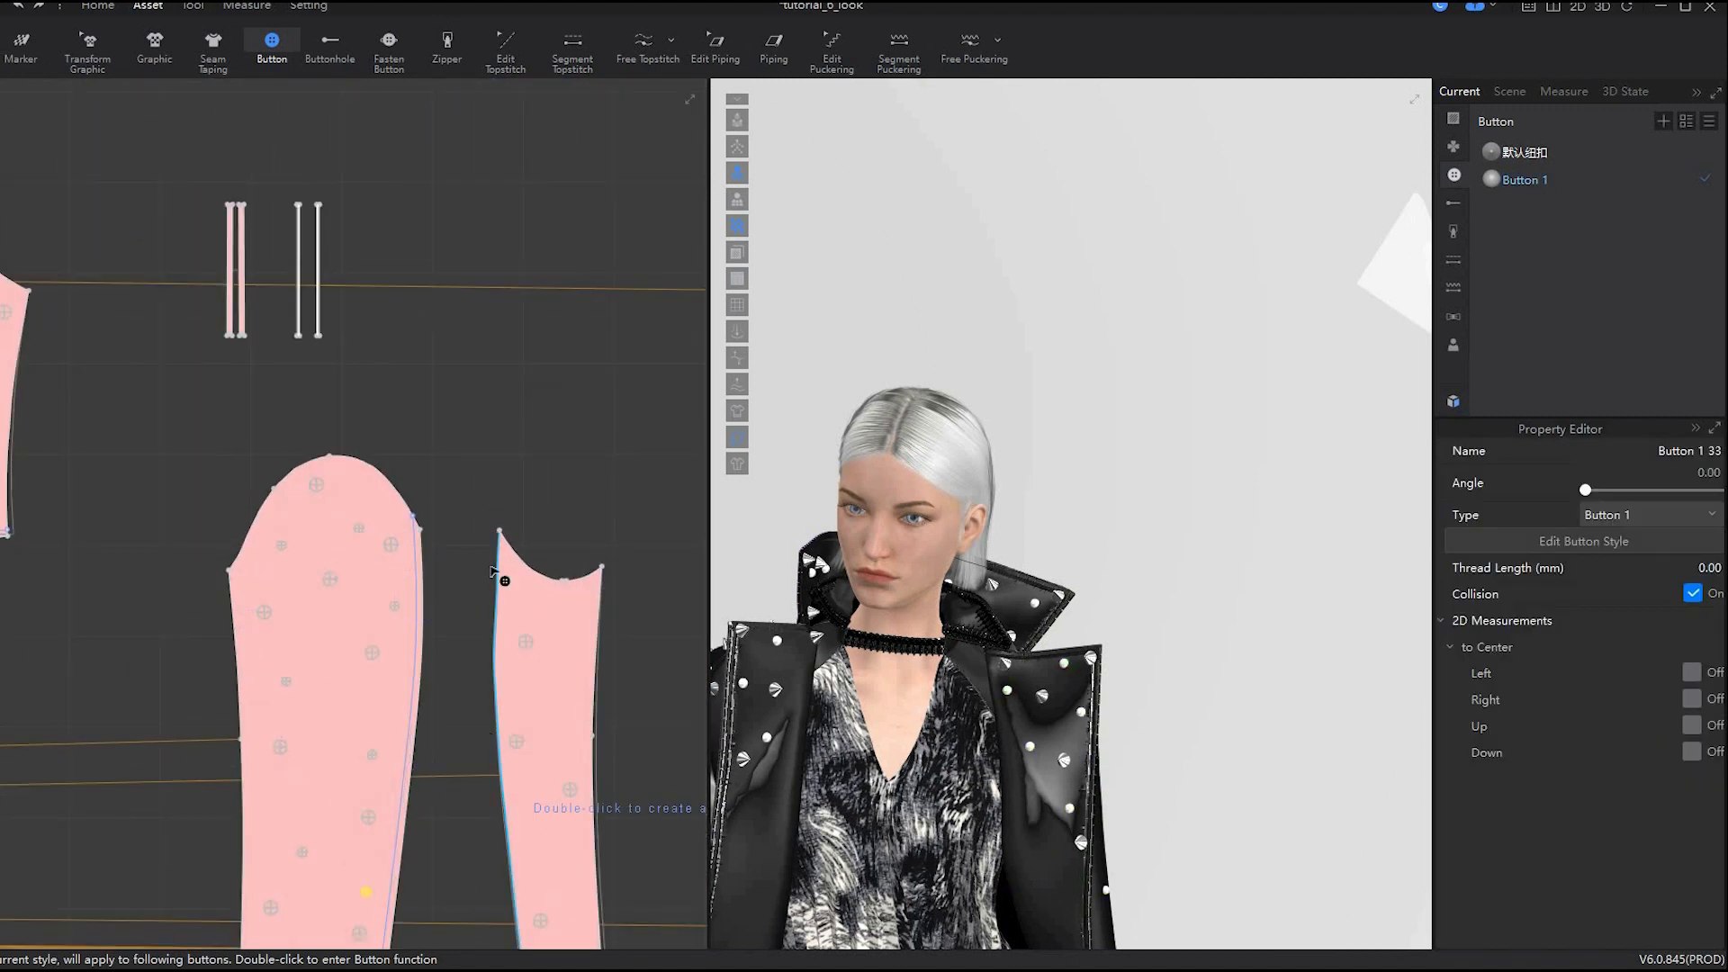
pyautogui.scroll(-3, 492, 572)
pyautogui.moveTo(405, 810); pyautogui.dragTo(396, 459, button='middle')
pyautogui.click(387, 495)
# - Add Button 1 studs between the existing buttons on the opposite sleeve's wide and narrow panels
pyautogui.moveTo(313, 667); pyautogui.dragTo(630, 667, button='middle')
pyautogui.scroll(4, 396, 576)
pyautogui.click(480, 530)
pyautogui.click(373, 604)
pyautogui.click(480, 669)
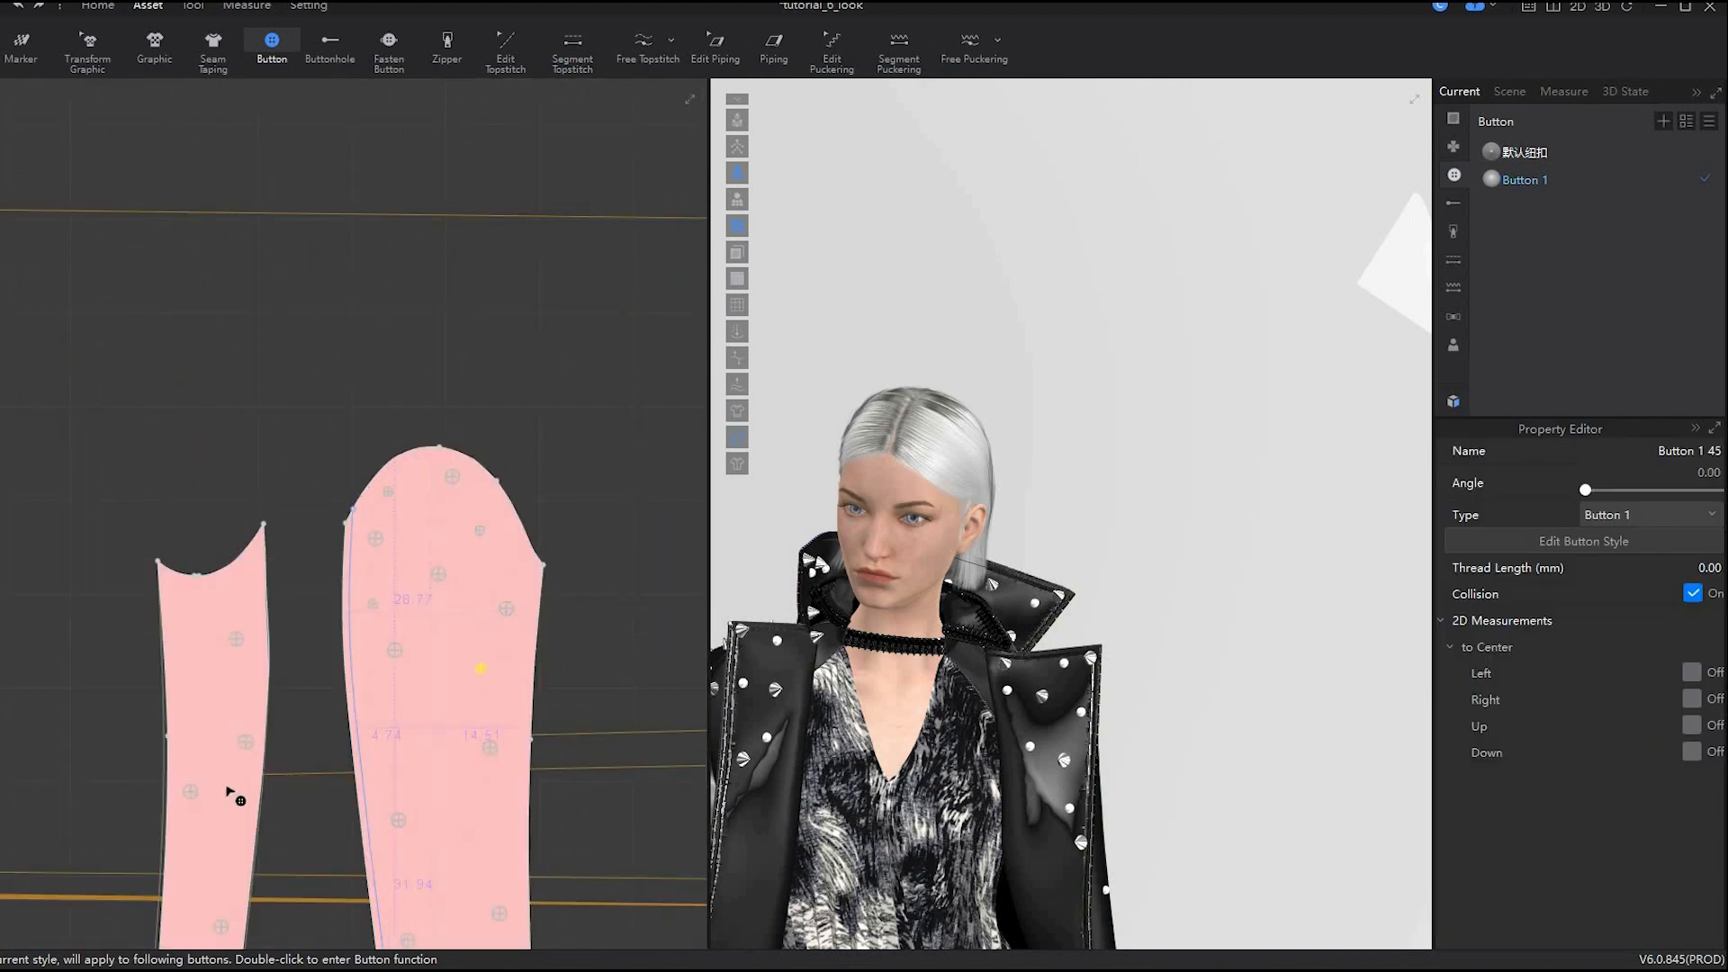
pyautogui.moveTo(322, 616); pyautogui.dragTo(435, 355, button='middle')
pyautogui.click(307, 646)
# - Scatter Button 1 studs over one half of the jacket's upper back panel
pyautogui.scroll(-8, 504, 630)
pyautogui.moveTo(621, 711); pyautogui.dragTo(193, 397, button='middle')
pyautogui.scroll(-3, 1324, 810)
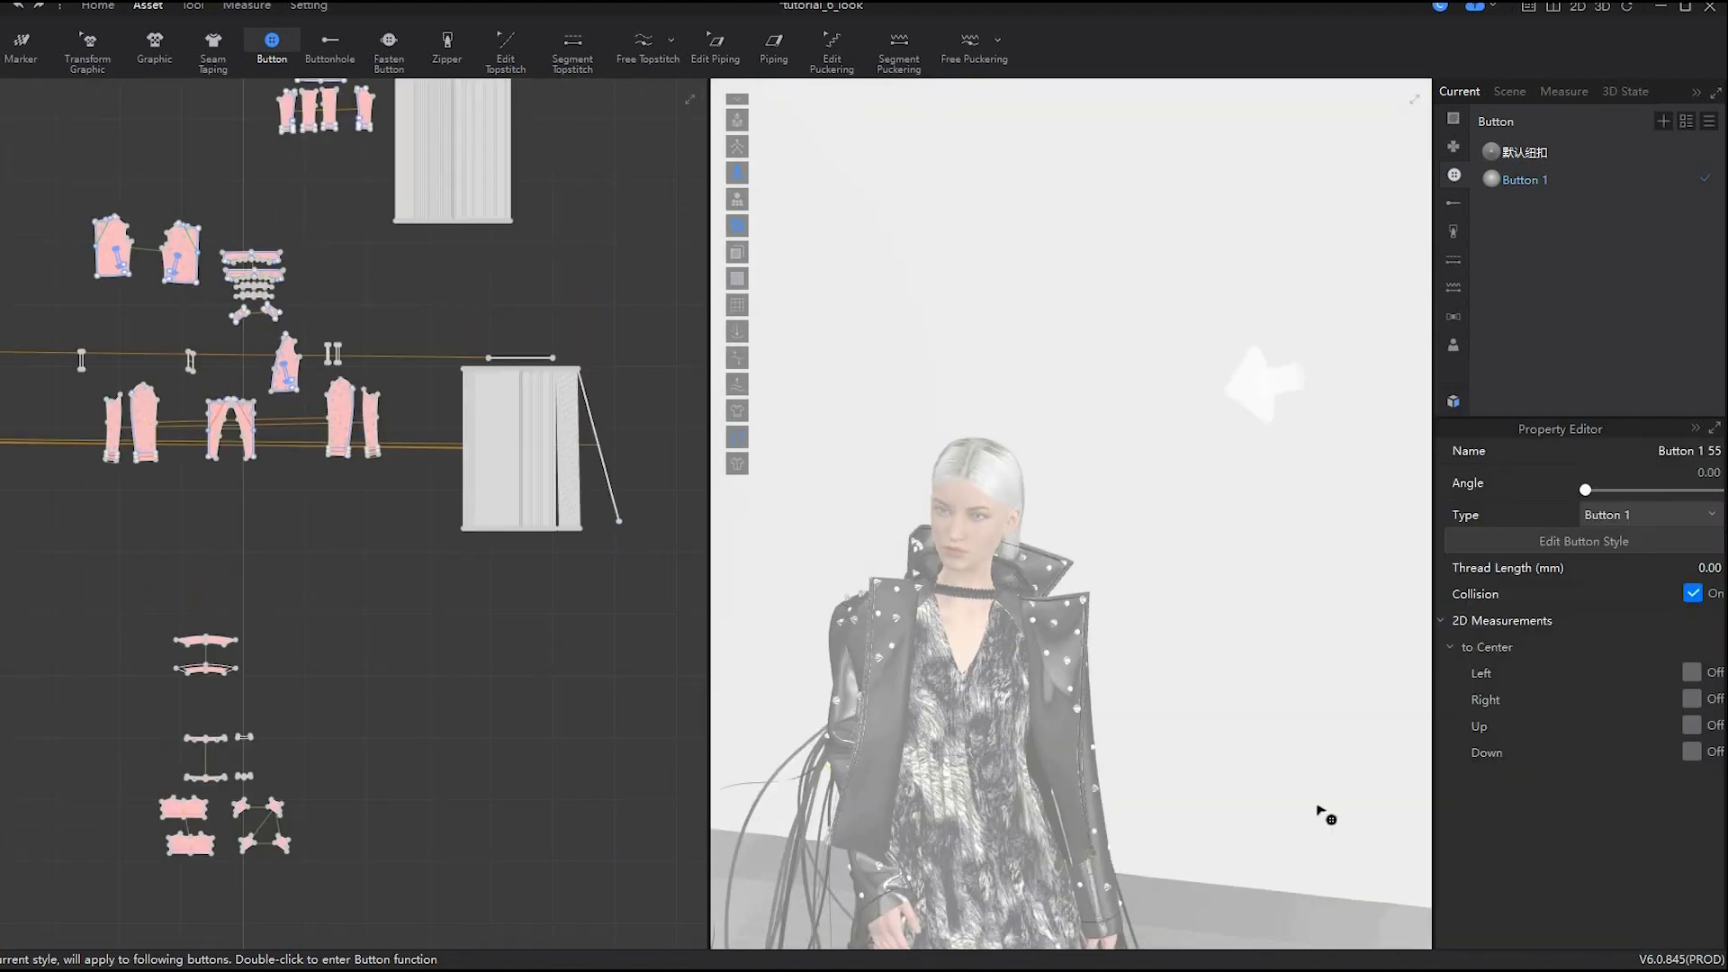
pyautogui.moveTo(1324, 810); pyautogui.dragTo(900, 774, button='right')
pyautogui.scroll(7, 417, 449)
pyautogui.click(317, 366)
pyautogui.click(395, 352)
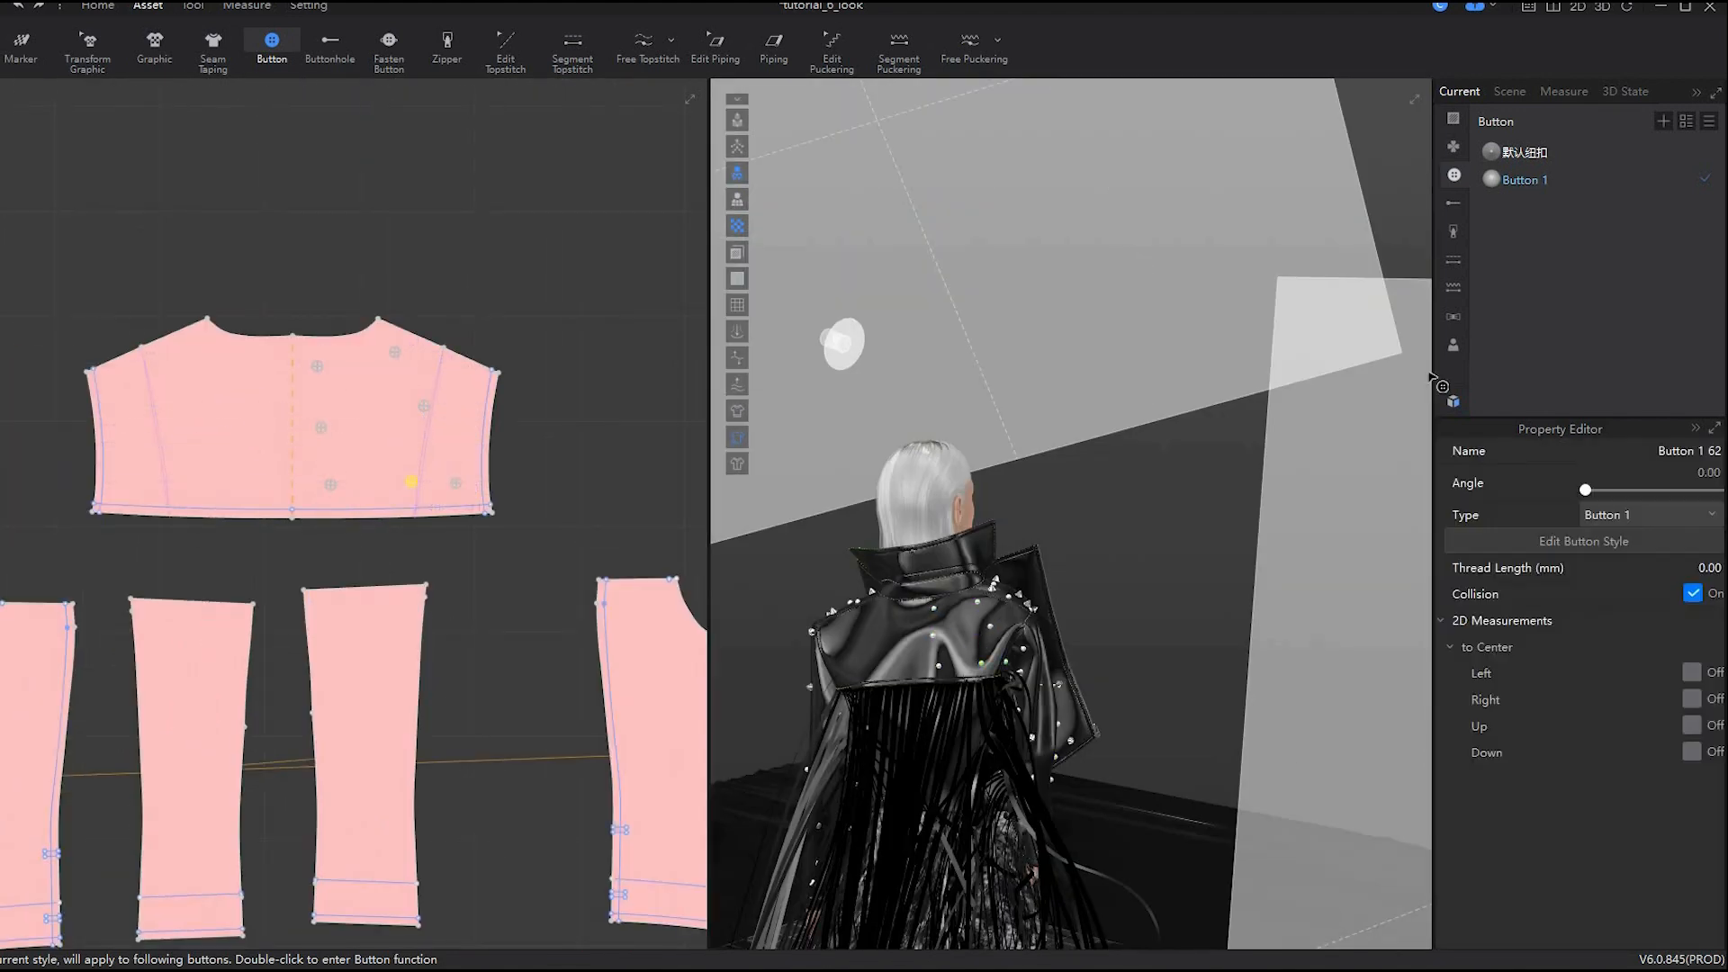
# - Select the buttons on the decorated half of the upper back panel and mirror-paste them onto the other half
pyautogui.moveTo(286, 308); pyautogui.dragTo(540, 551)
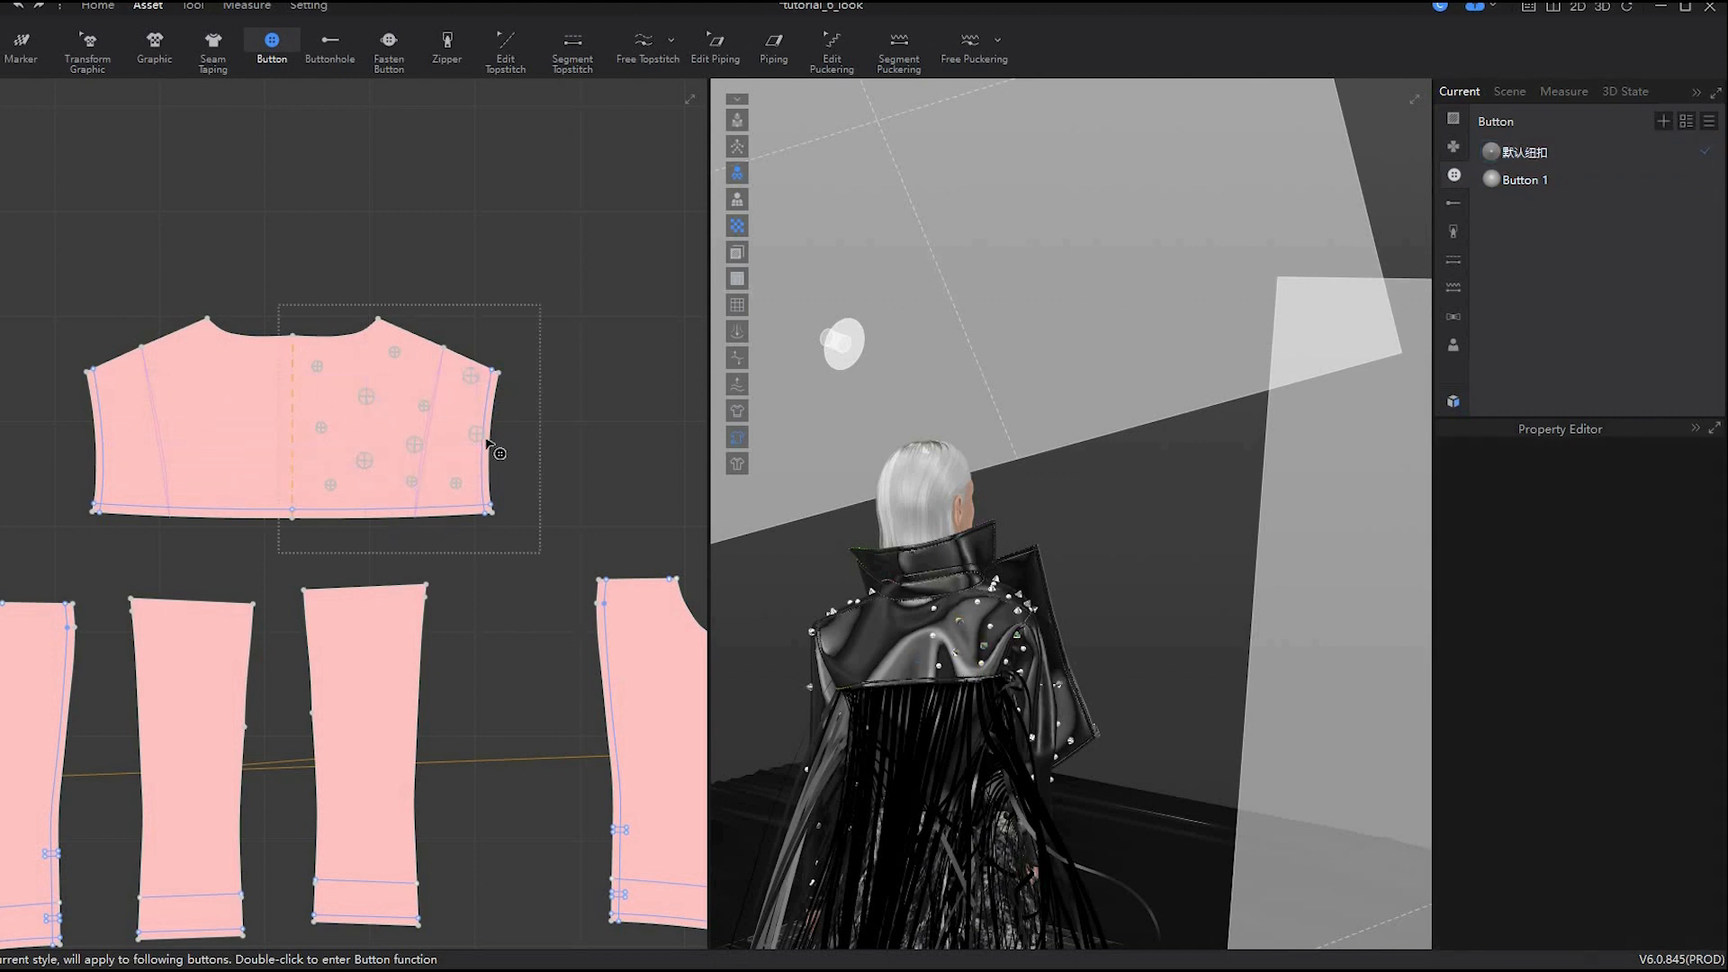
pyautogui.scroll(-2, 437, 396)
pyautogui.hotkey('ctrl', 'r')
pyautogui.scroll(4, 360, 442)
pyautogui.click(303, 483)
pyautogui.click(301, 342)
pyautogui.scroll(-6, 305, 347)
pyautogui.moveTo(171, 189); pyautogui.dragTo(409, 393, button='middle')
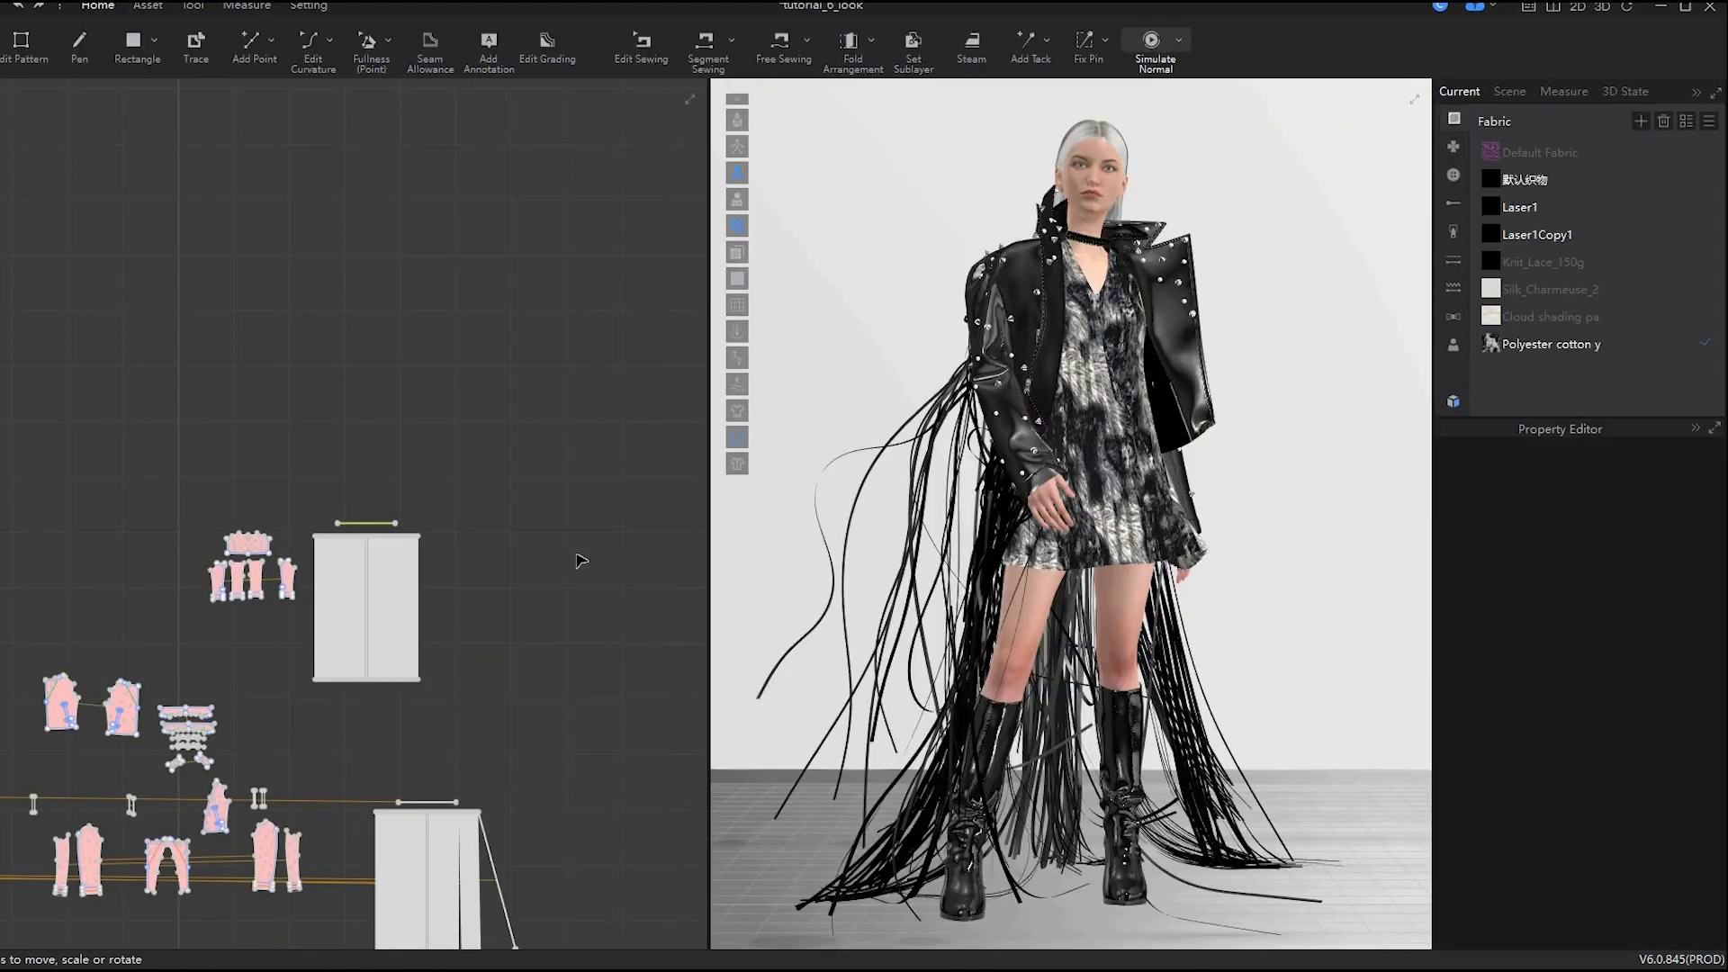
# - Apply the default button style 默认纽扣 to the selected button on the jacket front panel
pyautogui.scroll(5, 579, 560)
pyautogui.rightClick(1487, 147)
pyautogui.click(1577, 155)
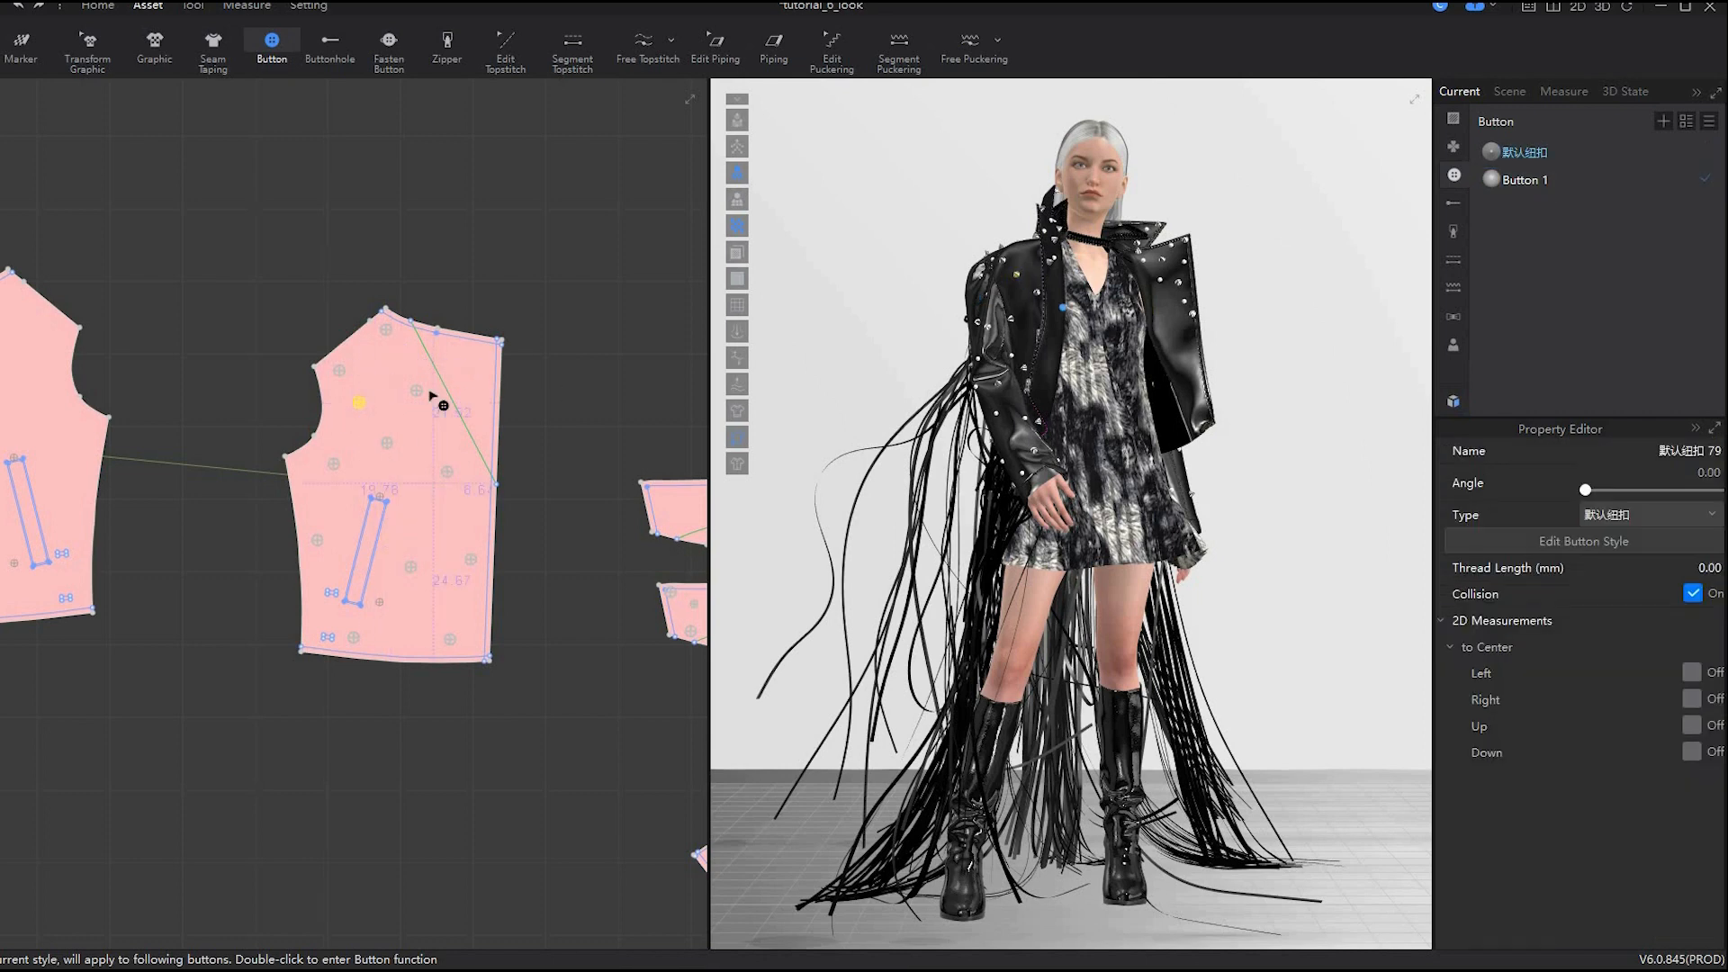
# - Delete the selected default-style button and add Button 1 studs in the gaps on the jacket front panel
pyautogui.press('Delete')
pyautogui.click(1525, 180)
pyautogui.click(354, 409)
pyautogui.click(386, 357)
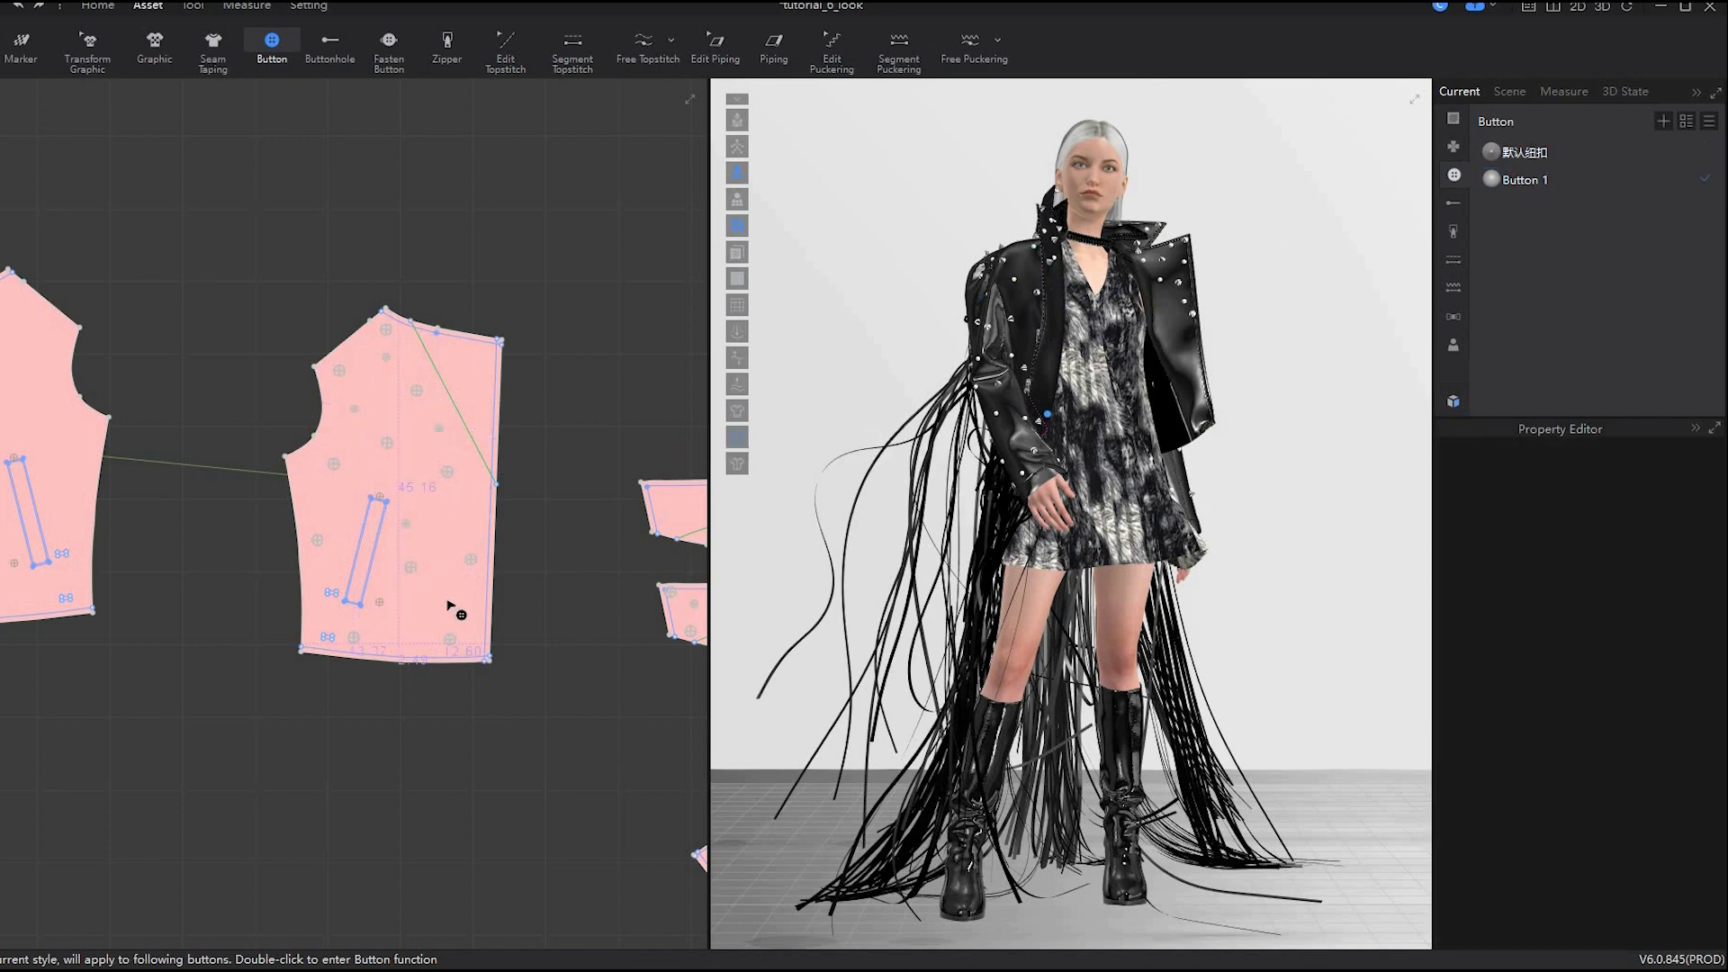
pyautogui.click(447, 601)
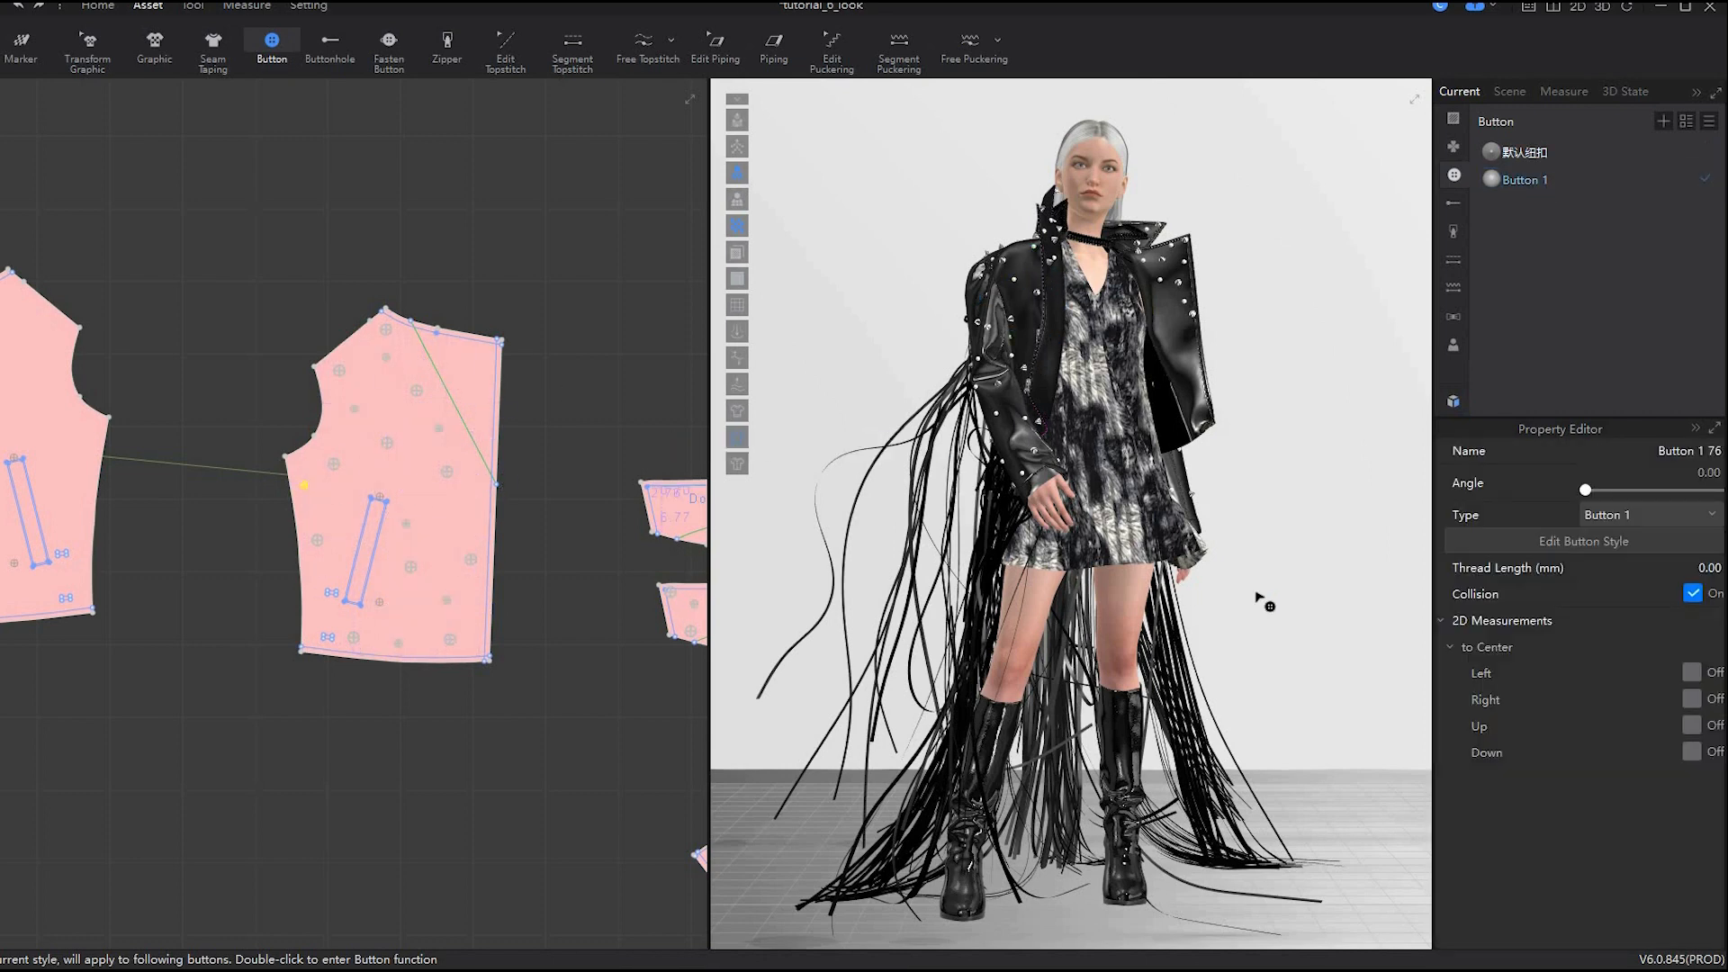
pyautogui.scroll(4, 1256, 598)
pyautogui.moveTo(1256, 598); pyautogui.dragTo(1270, 692, button='right')
pyautogui.click(1270, 692)
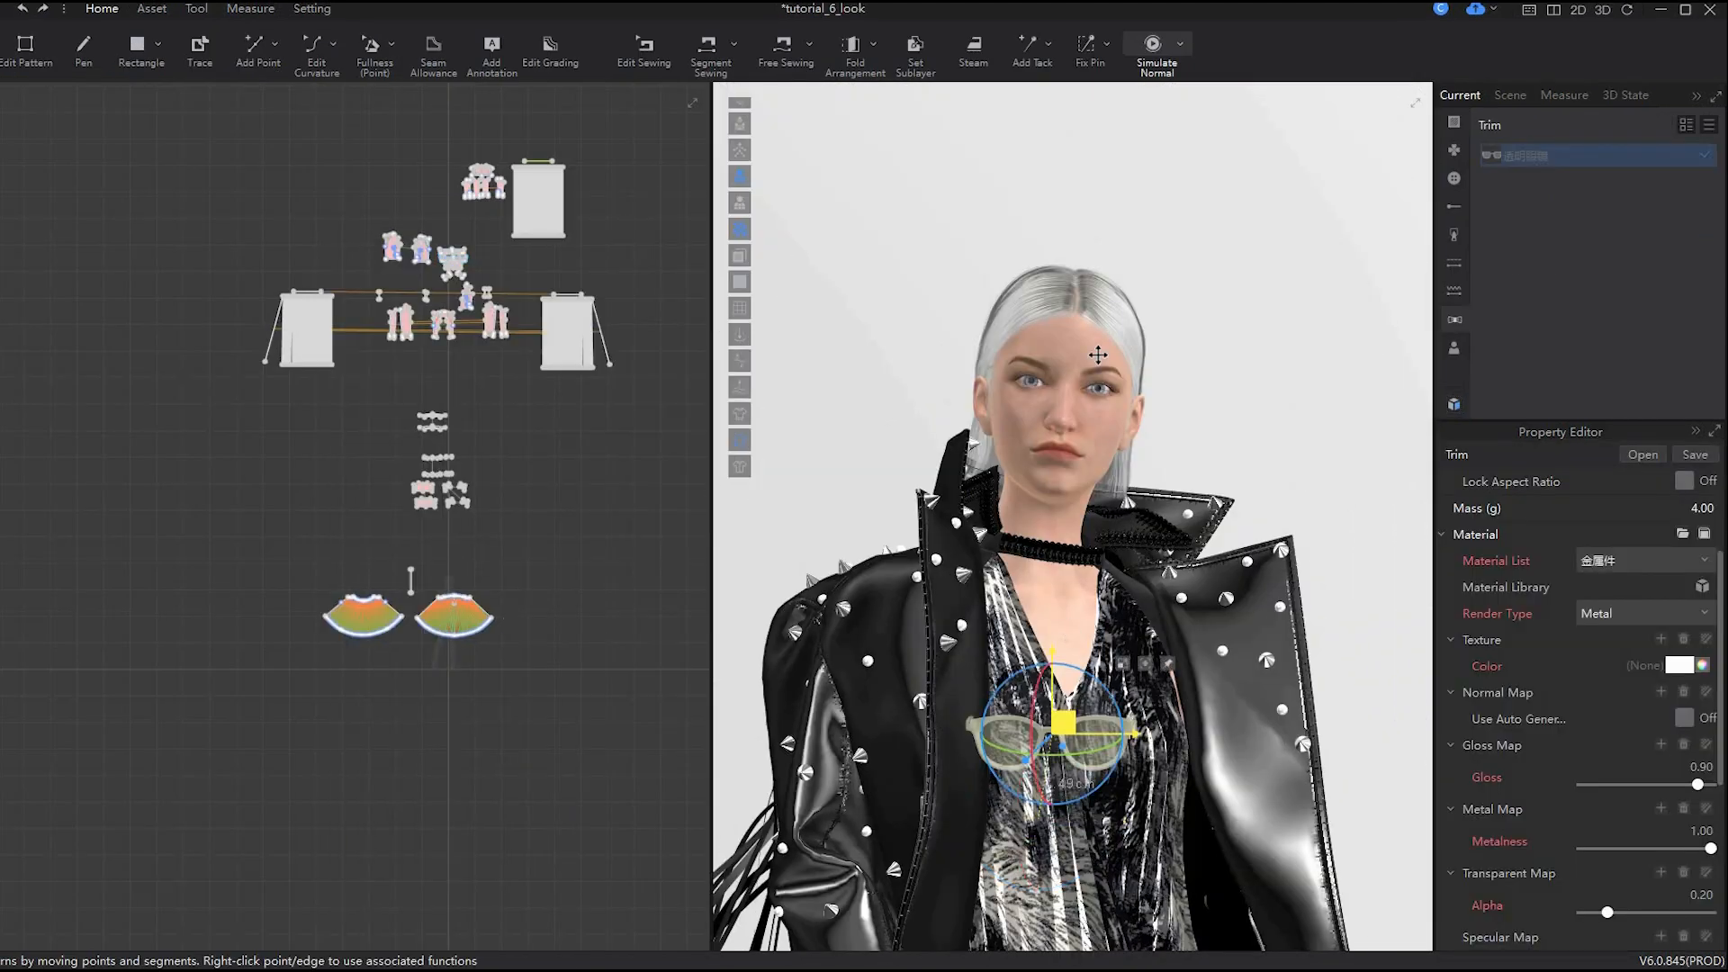
# - Move the glasses trim from the chest up to the avatar's face and align it with the eyes
pyautogui.moveTo(1098, 355); pyautogui.dragTo(1083, 358)
pyautogui.scroll(3, 1083, 359)
pyautogui.moveTo(1080, 361); pyautogui.dragTo(1323, 360, button='right')
pyautogui.moveTo(1091, 279); pyautogui.dragTo(833, 279)
pyautogui.moveTo(1125, 378); pyautogui.dragTo(900, 378, button='right')
pyautogui.moveTo(900, 360); pyautogui.dragTo(1152, 450, button='middle')
pyautogui.scroll(3, 1161, 465)
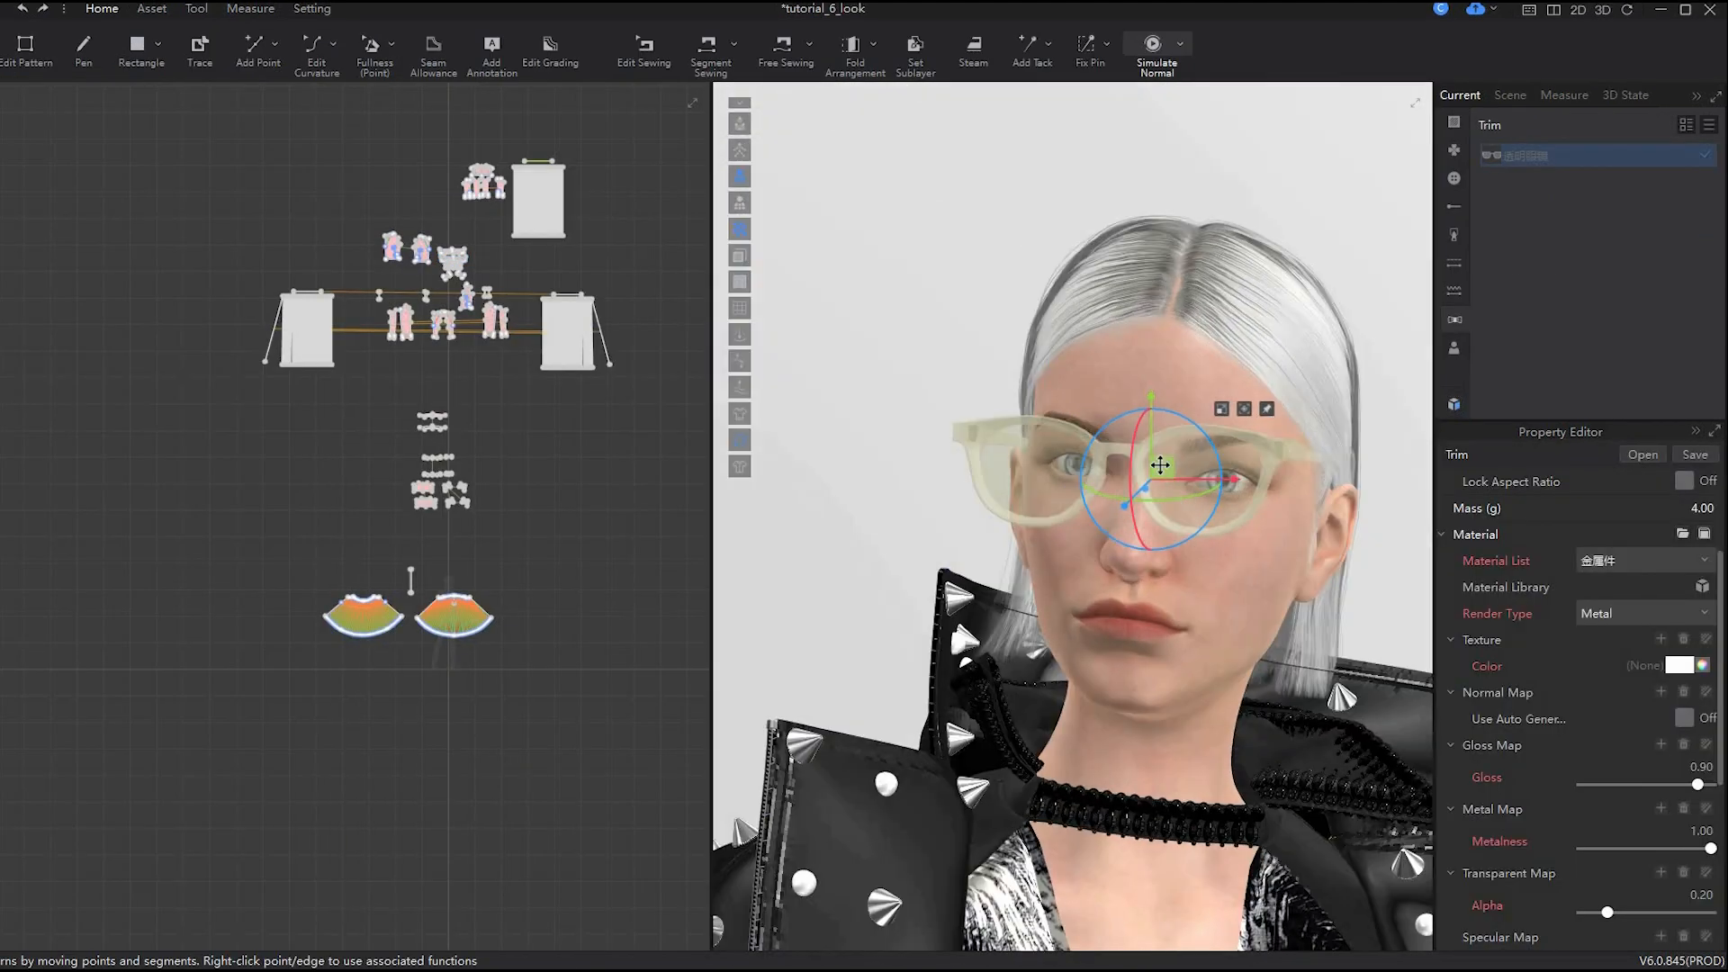
pyautogui.moveTo(1160, 465); pyautogui.dragTo(1220, 459, button='right')
pyautogui.moveTo(1224, 440); pyautogui.dragTo(1225, 440)
# - Set the glasses' material colour to black and its alpha to 1.00
pyautogui.click(1703, 665)
pyautogui.moveTo(720, 432); pyautogui.dragTo(788, 785)
pyautogui.click(671, 784)
pyautogui.moveTo(1607, 913); pyautogui.dragTo(1713, 916)
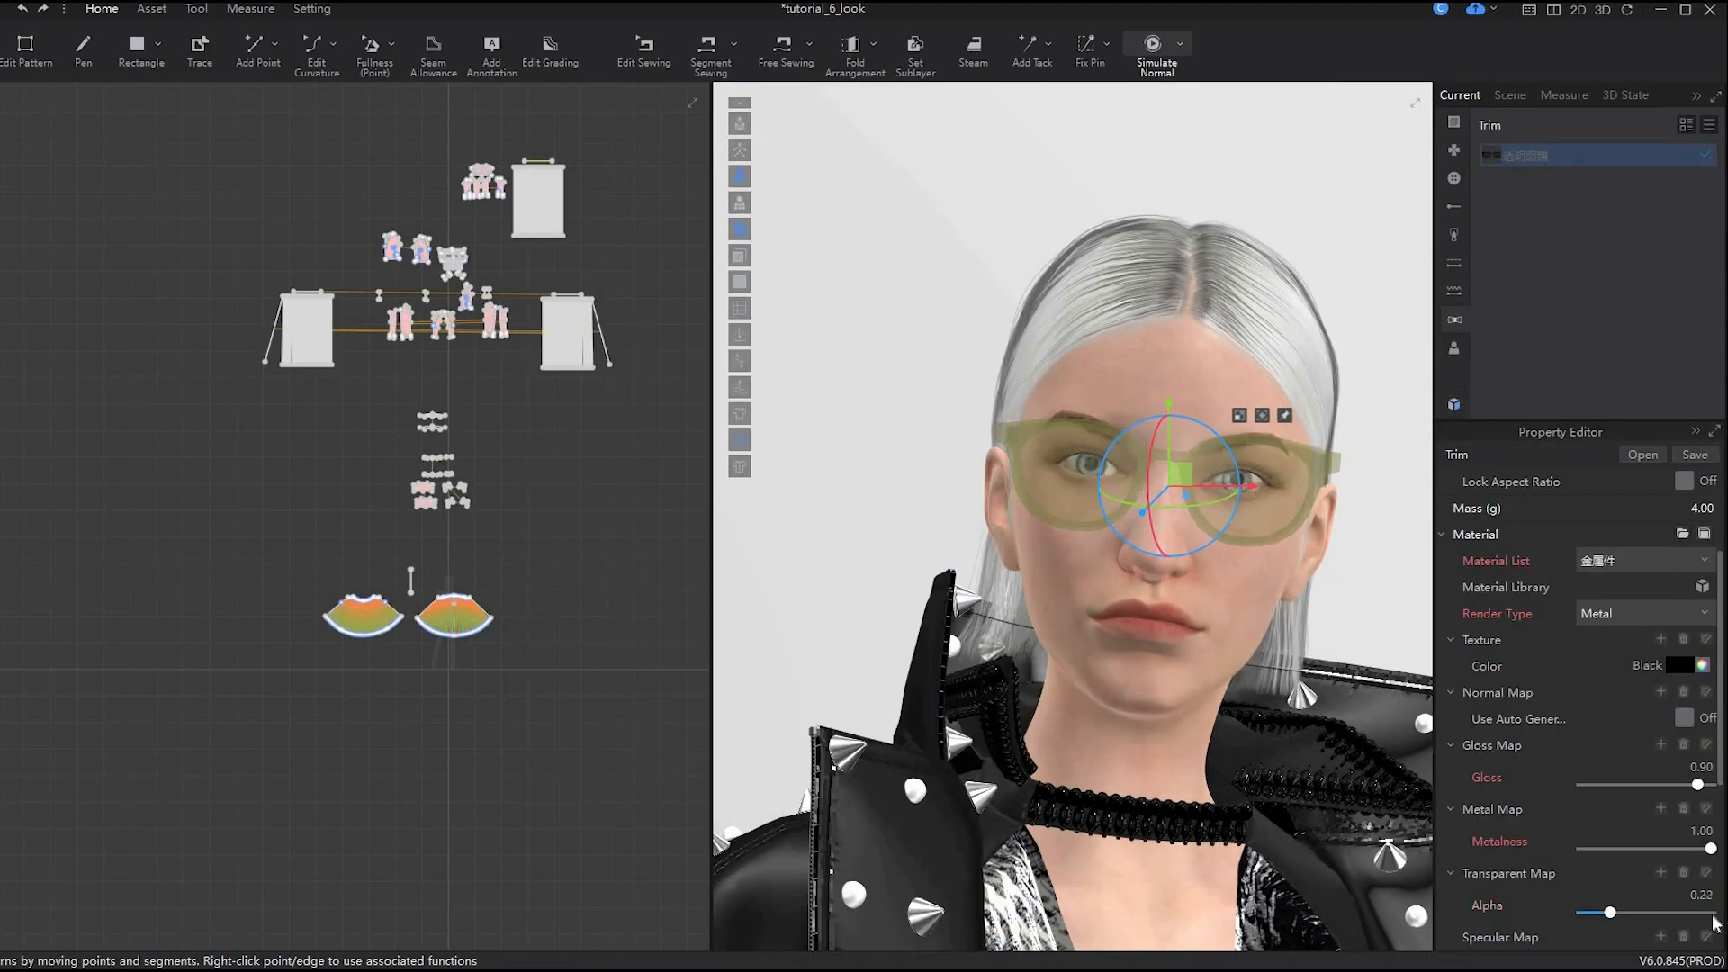
# - Scale and reposition the glasses to fit the avatar's face, and fine-tune their material
pyautogui.moveTo(1176, 325); pyautogui.dragTo(1177, 360)
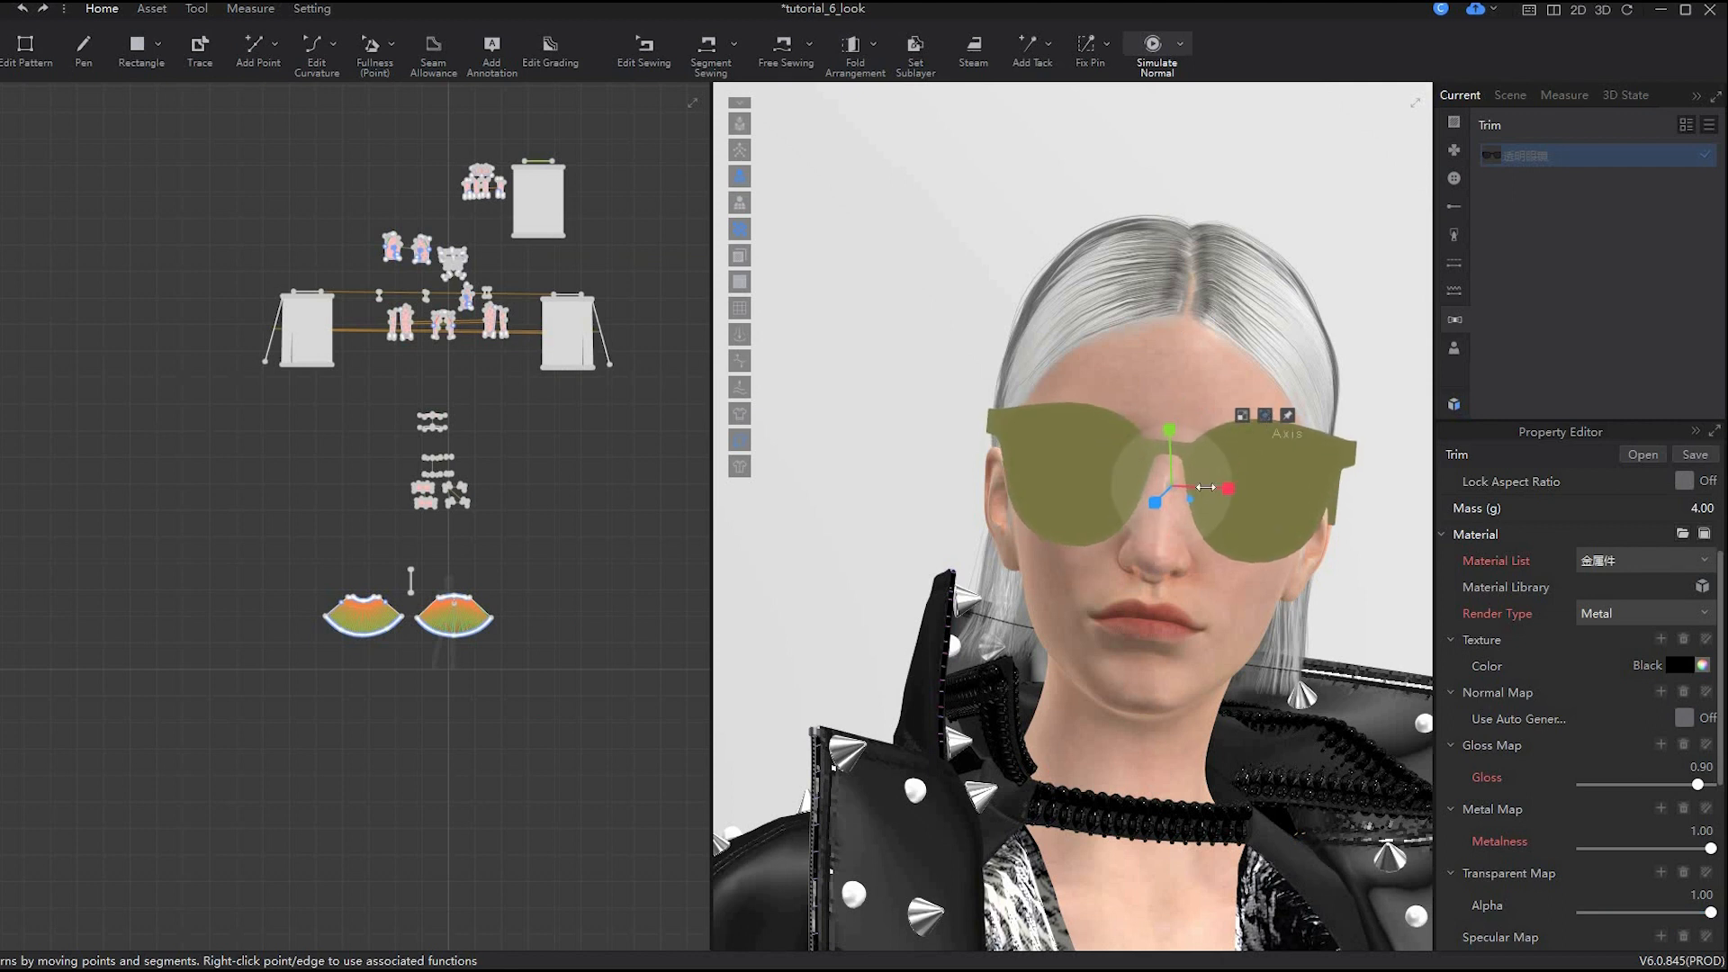
pyautogui.click(1222, 468)
pyautogui.click(1316, 398)
pyautogui.moveTo(1234, 456); pyautogui.dragTo(1232, 459)
pyautogui.moveTo(1238, 576); pyautogui.dragTo(1050, 640, button='right')
pyautogui.moveTo(1260, 625); pyautogui.dragTo(1369, 599, button='right')
pyautogui.scroll(-4, 1278, 594)
pyautogui.scroll(-3, 1670, 832)
pyautogui.moveTo(1710, 754); pyautogui.dragTo(1654, 755)
# - Deselect the glasses and select the background wall prop for editing
pyautogui.click(1323, 607)
pyautogui.click(1331, 643)
pyautogui.scroll(-10, 1331, 645)
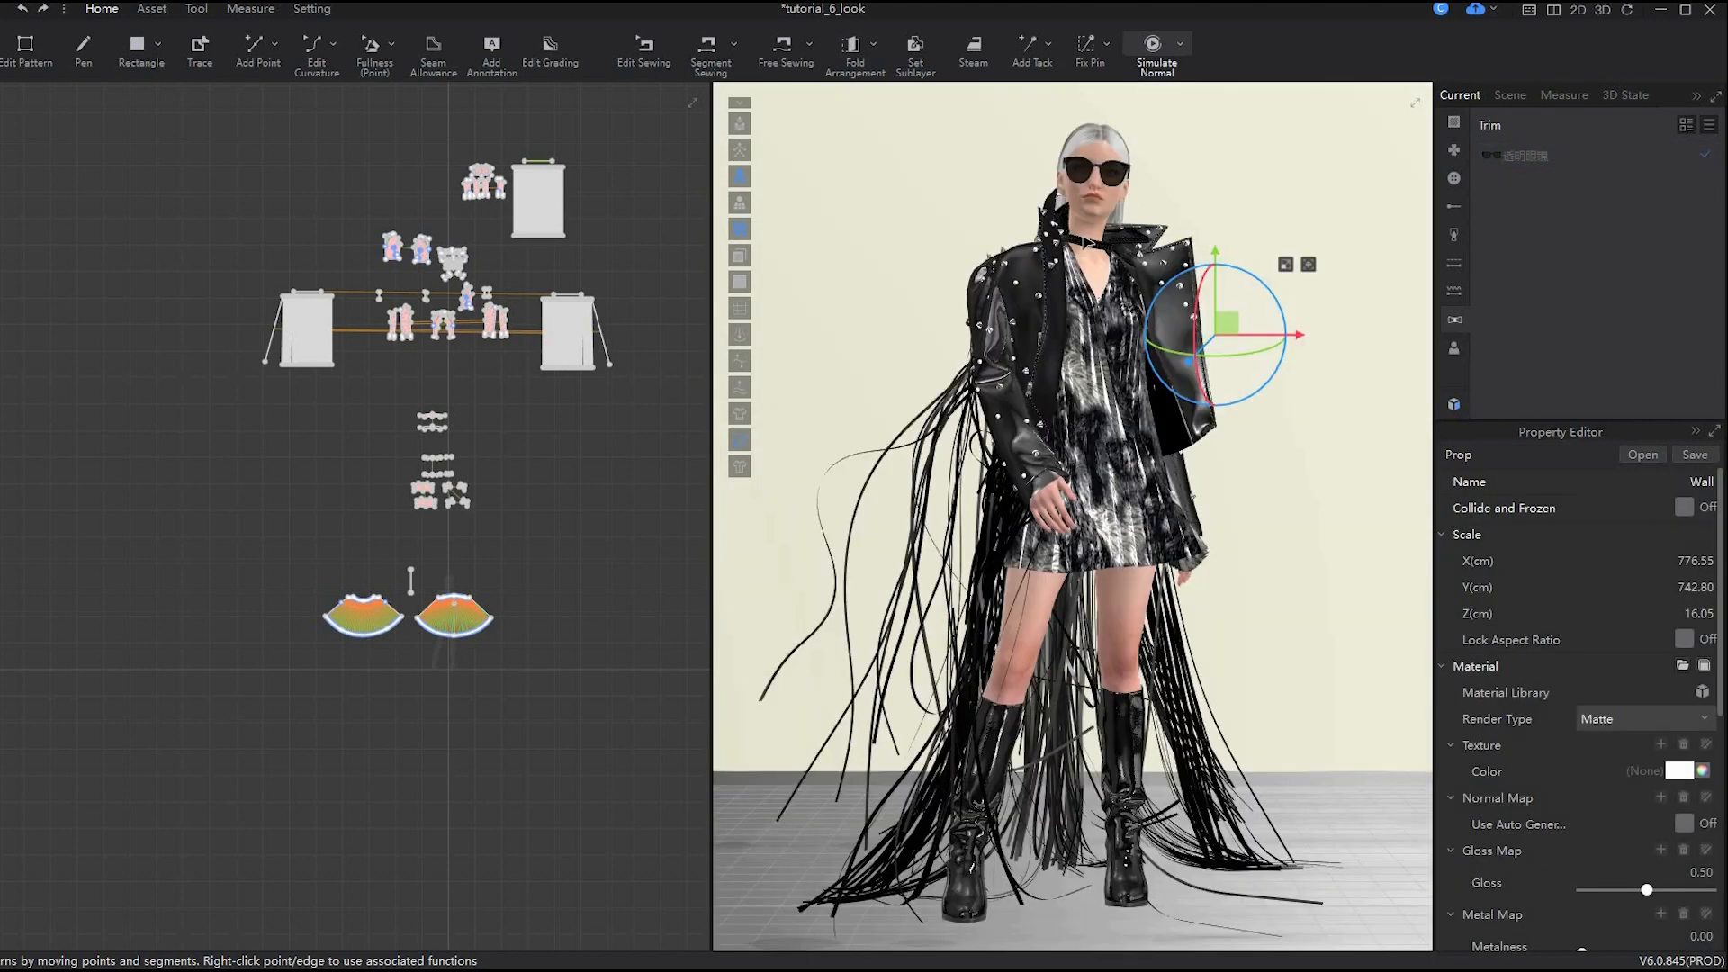